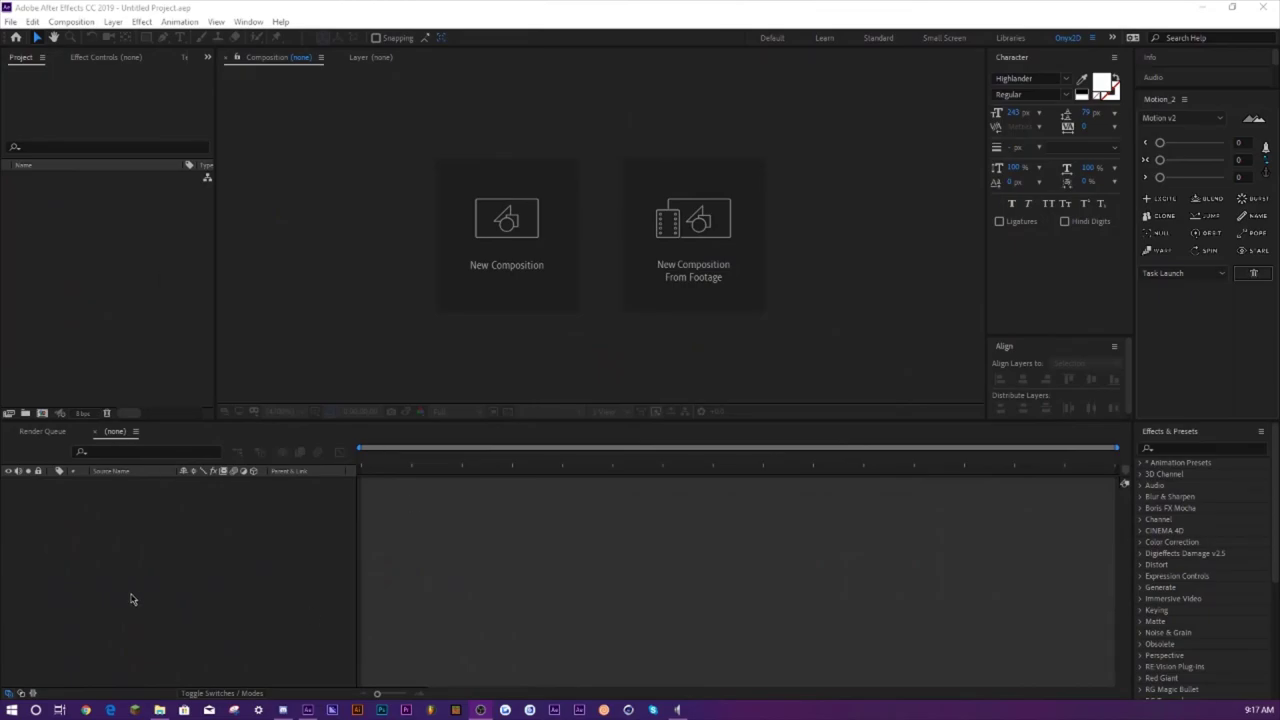
- Start a new composition, bringing up settings of 1920x1028, 60 fps, 15 seconds, black background
{"action": "left_click", "coordinate": [125, 600]}
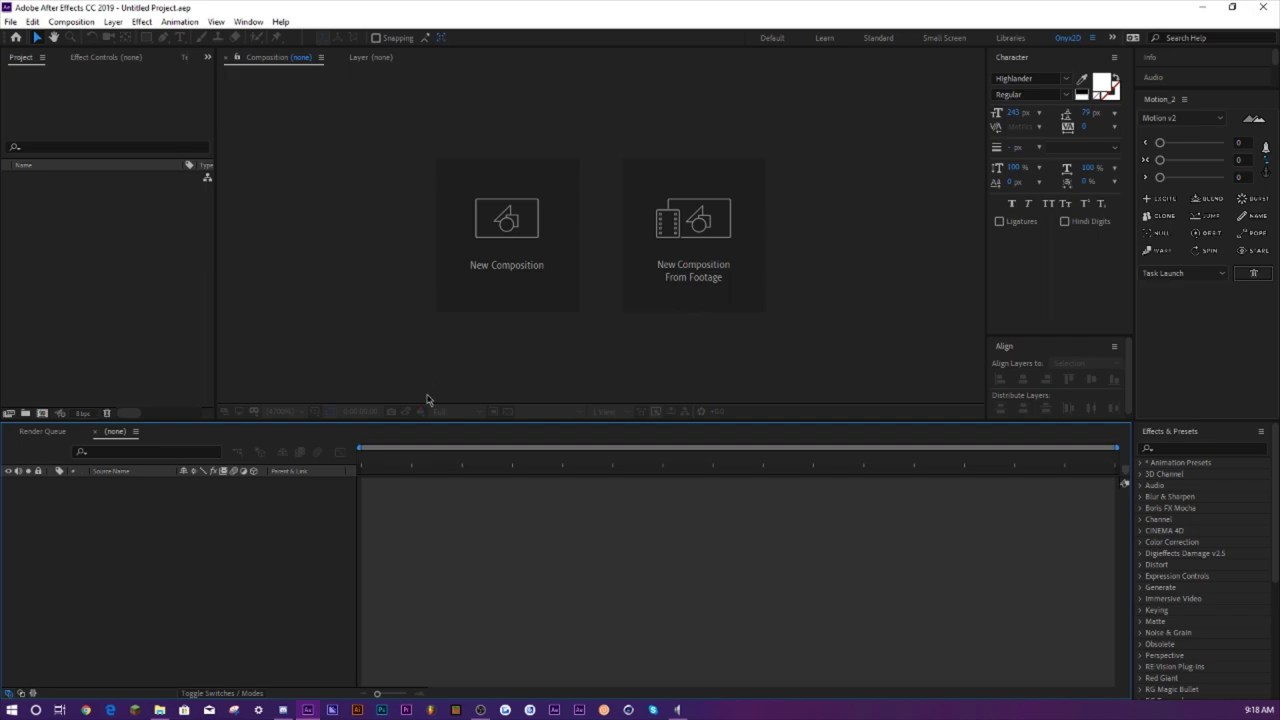
{"action": "left_click", "coordinate": [476, 262]}
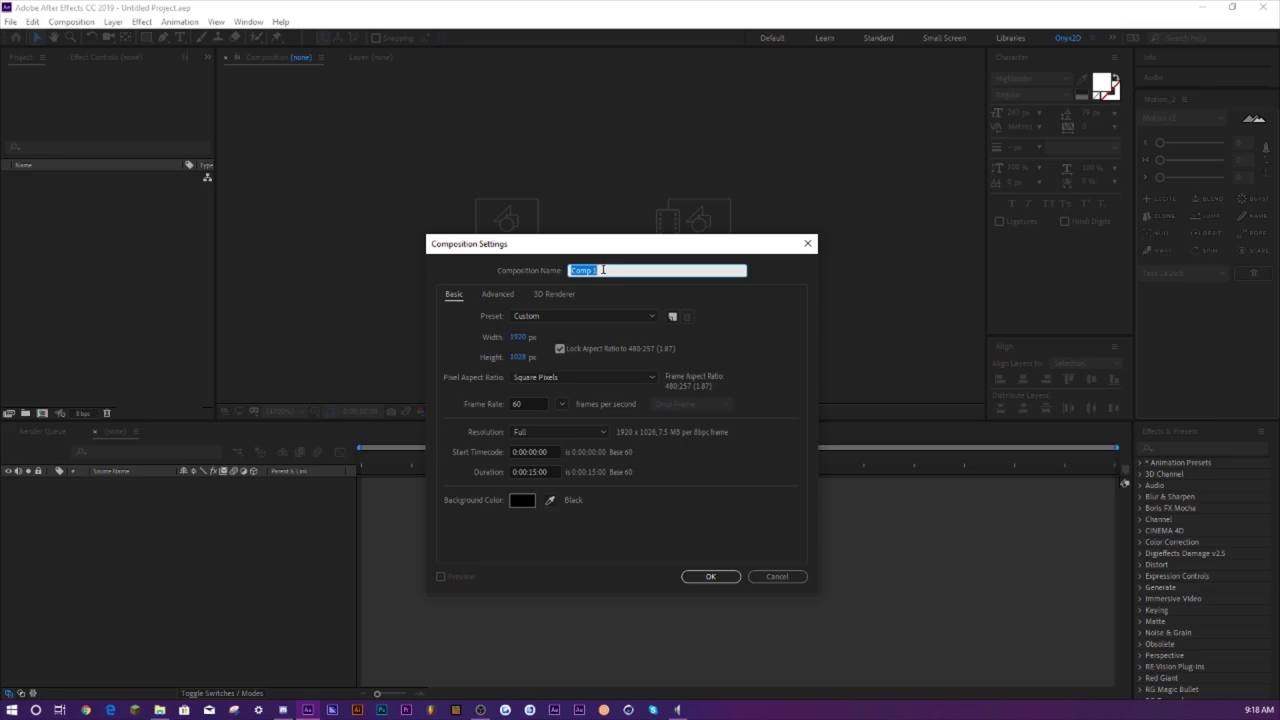
- Name the composition 'Totorial', create it, and bring up File Explorer
{"action": "type", "text": "To"}
{"action": "type", "text": "torial"}
{"action": "key", "text": "Return"}
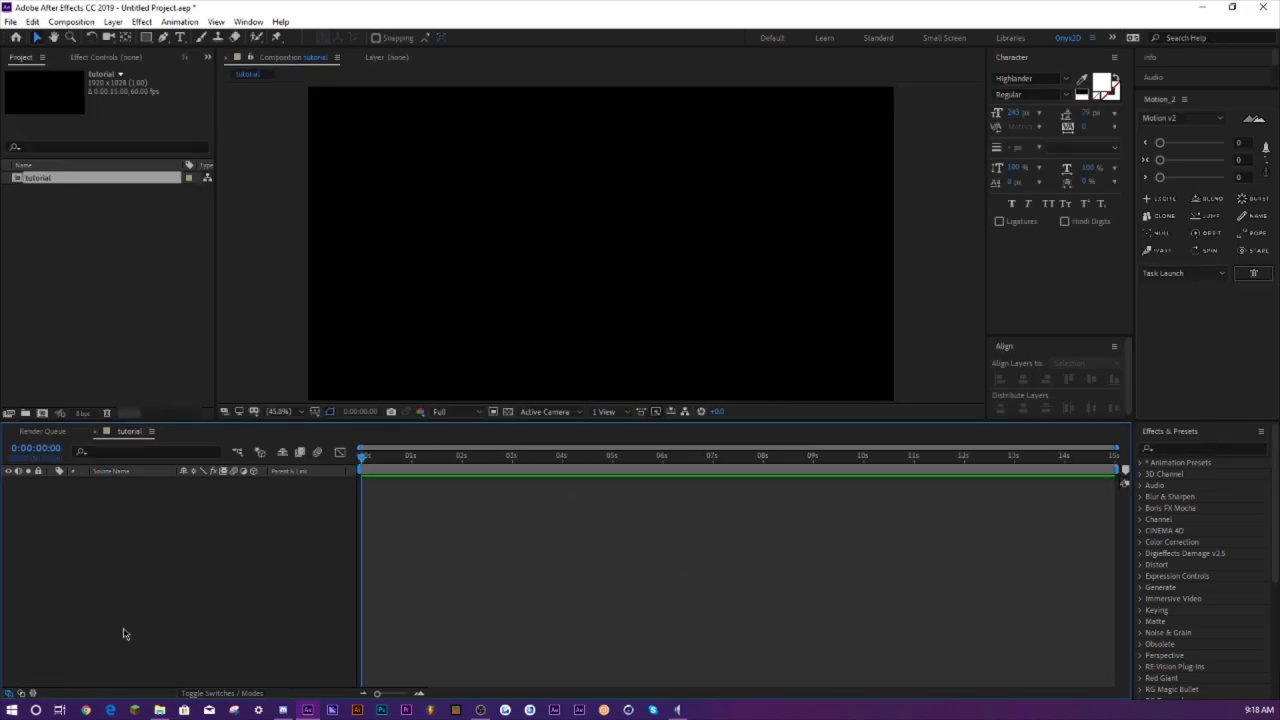
{"action": "left_click", "coordinate": [163, 710]}
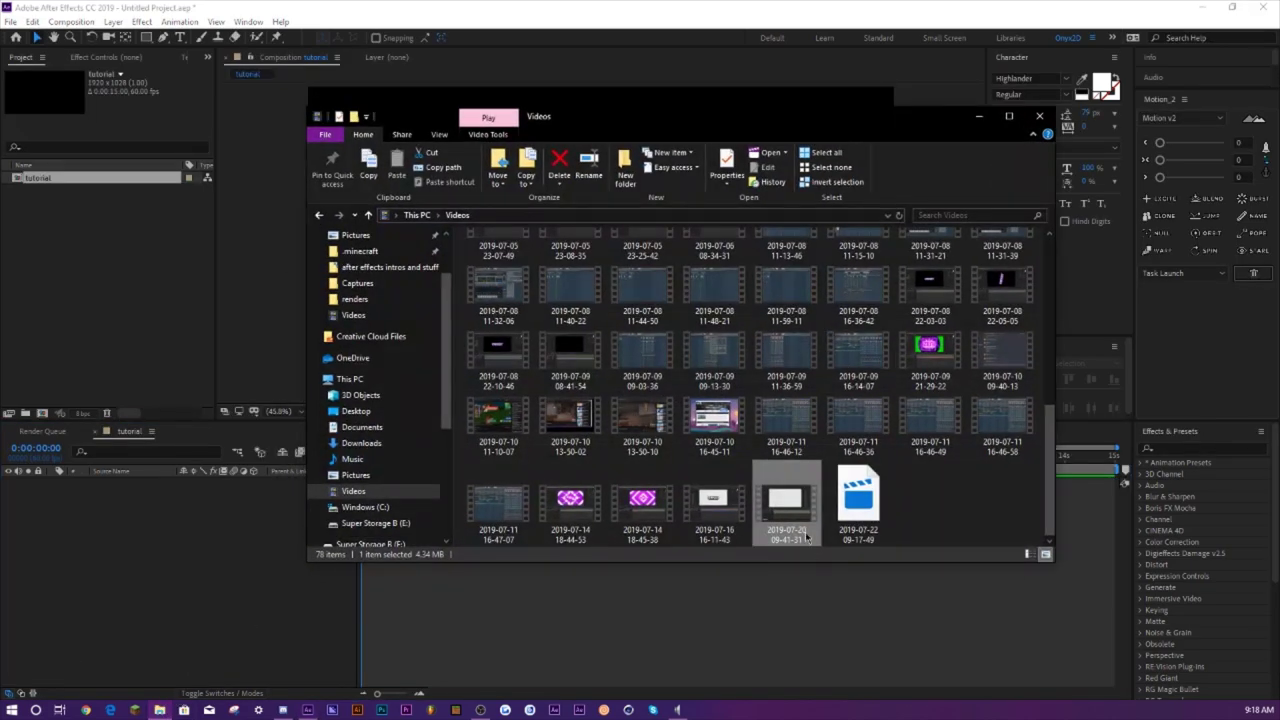
- Search Downloads for 'subta' and drag the Subtact - Call Me mp3 into the composition timeline
{"action": "scroll", "coordinate": [372, 305], "scroll_direction": "up", "scroll_amount": 2}
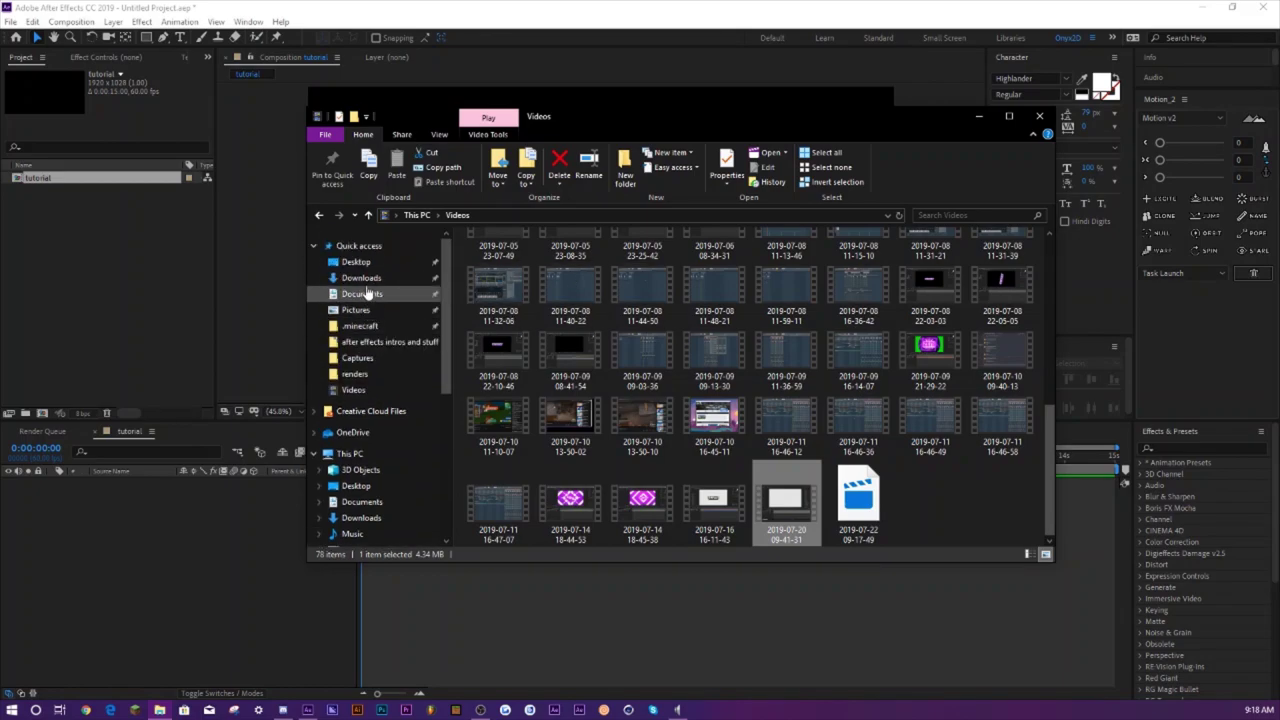
{"action": "left_click", "coordinate": [366, 279]}
{"action": "left_click", "coordinate": [975, 216]}
{"action": "type", "text": "subta"}
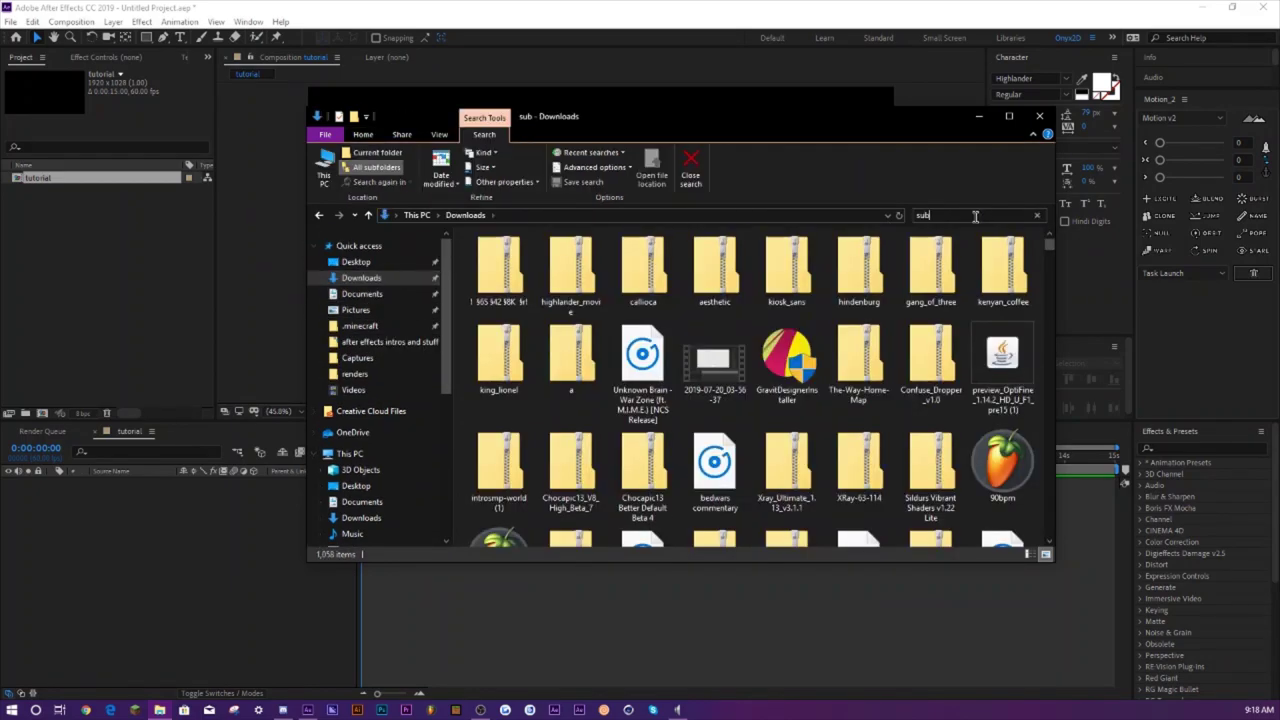
{"action": "left_click", "coordinate": [714, 252]}
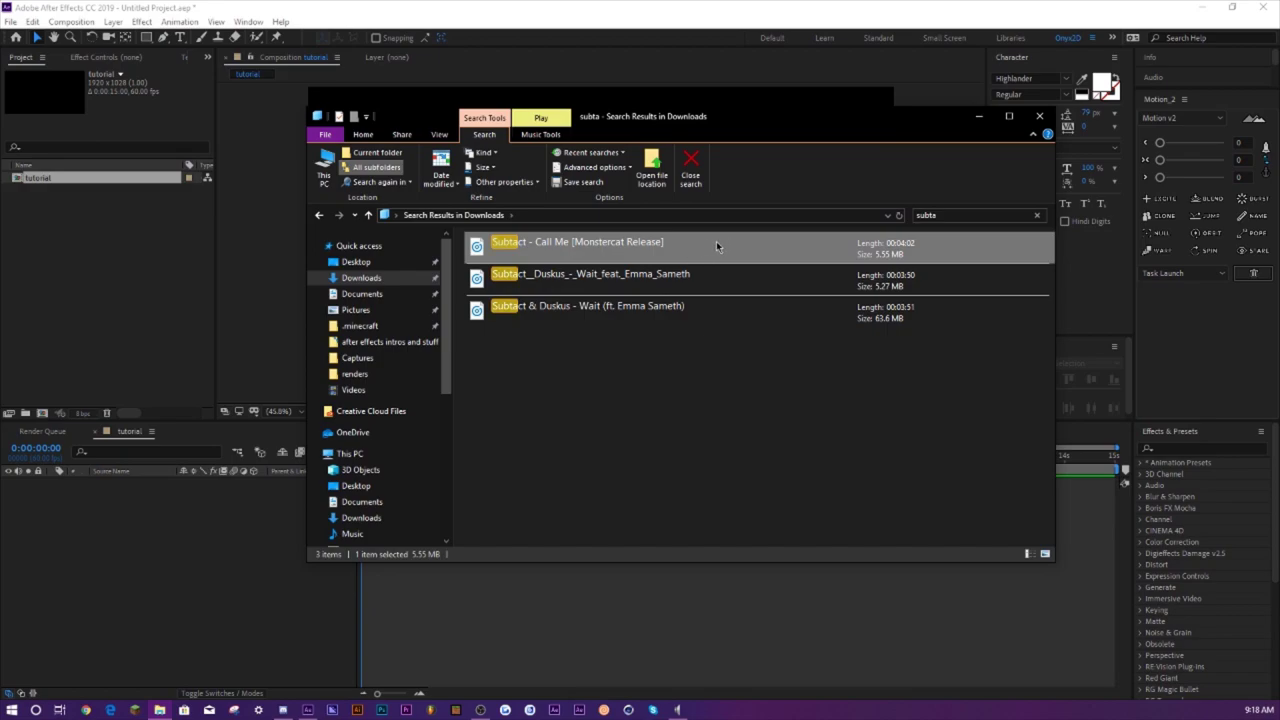
{"action": "left_click_drag", "start_coordinate": [714, 252], "coordinate": [146, 541]}
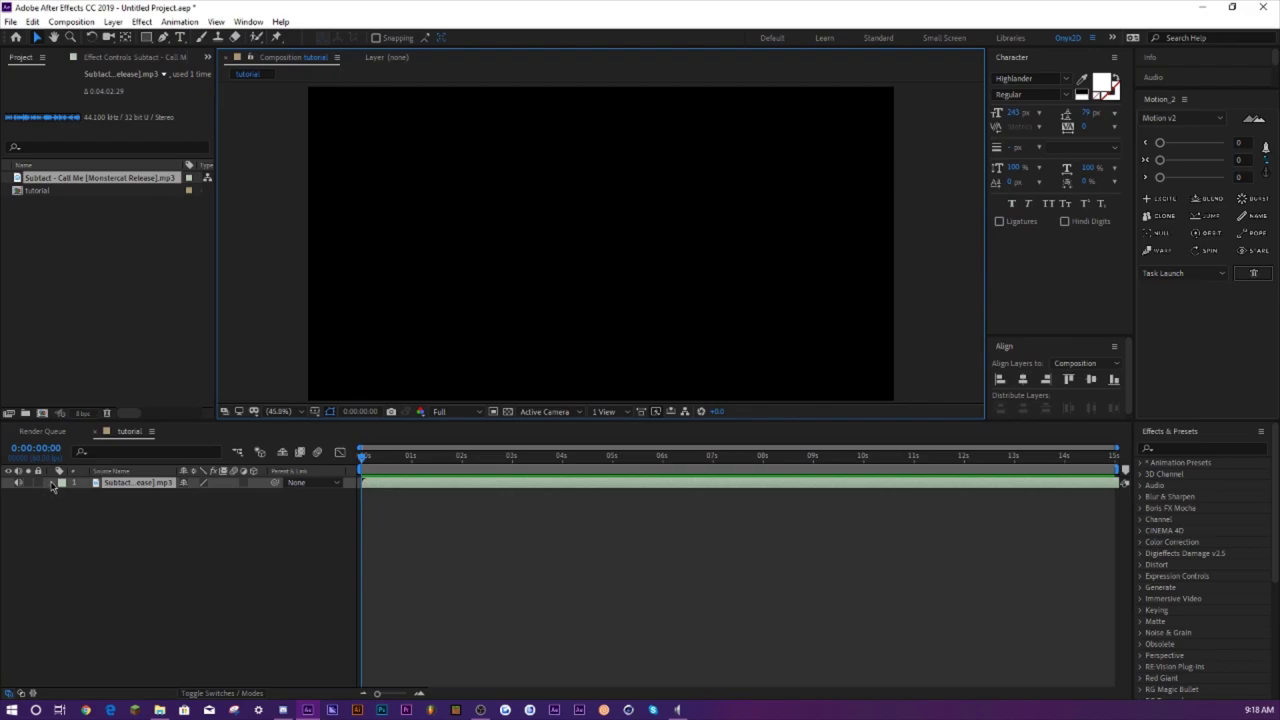
- Reveal the music layer's Audio Levels and waveform and move the time to 0:00:04:00
{"action": "left_click", "coordinate": [53, 483]}
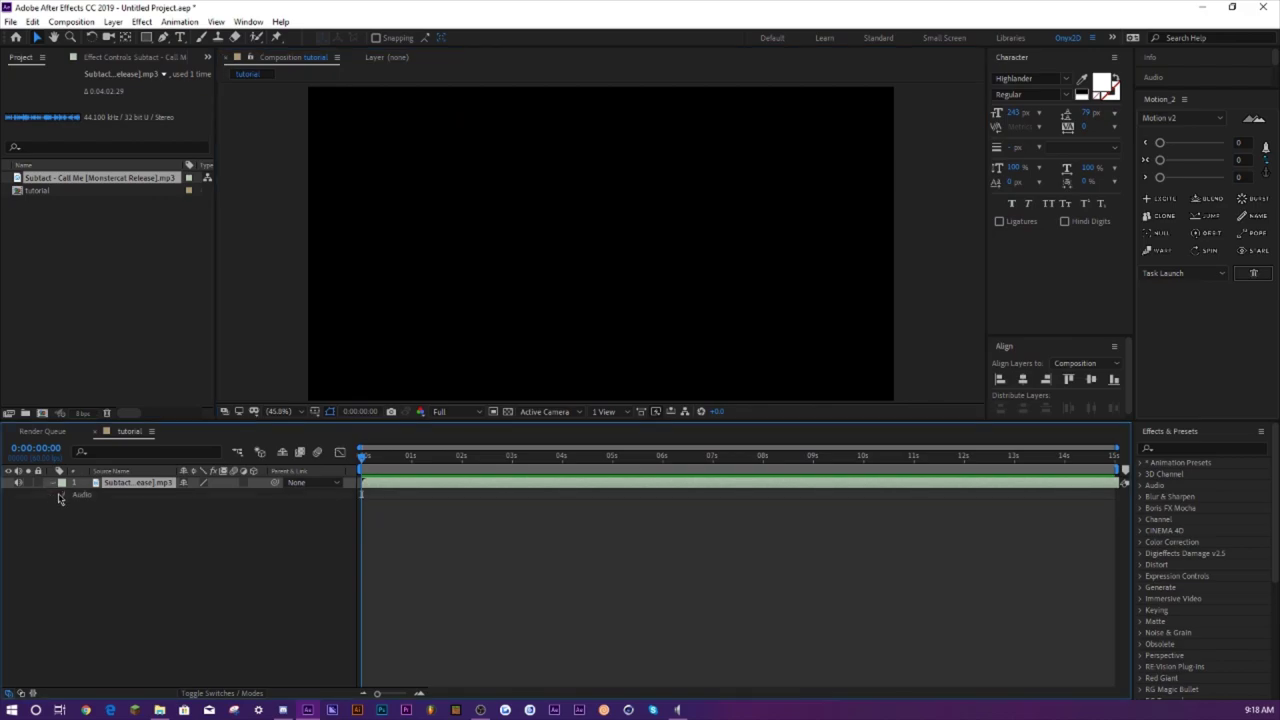
{"action": "left_click", "coordinate": [65, 494]}
{"action": "left_click", "coordinate": [76, 517]}
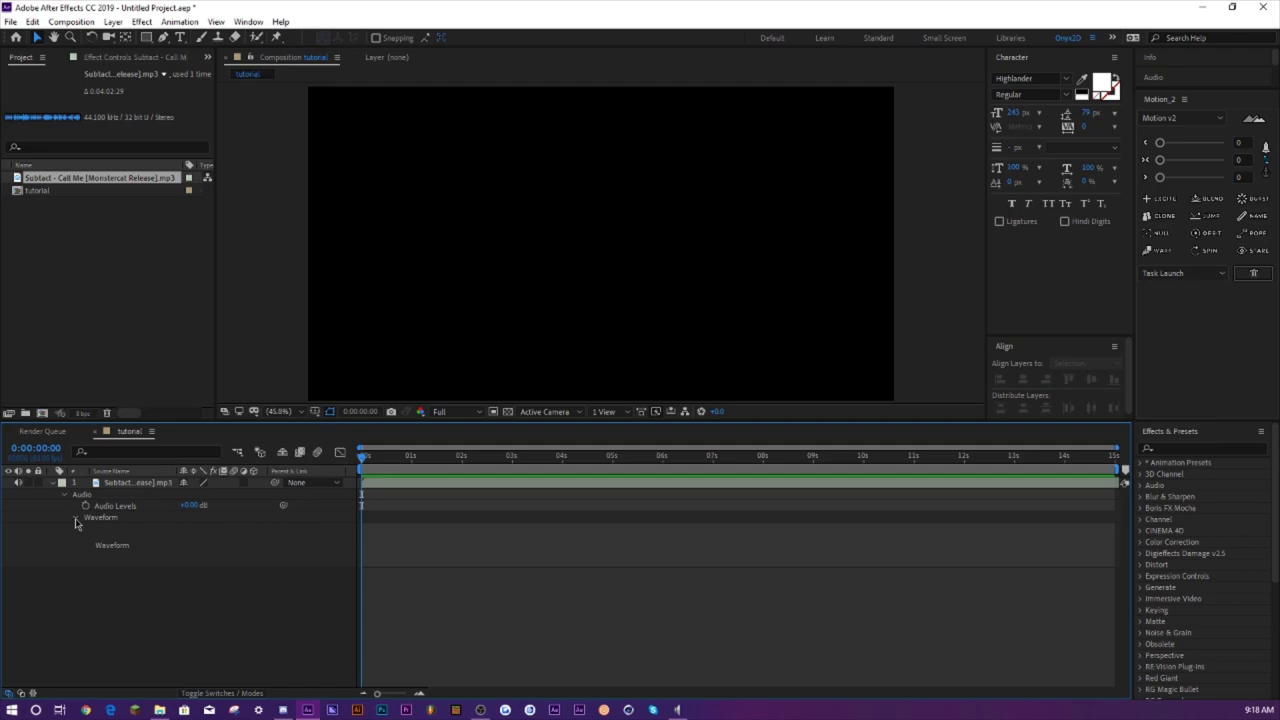
{"action": "left_click", "coordinate": [1101, 484]}
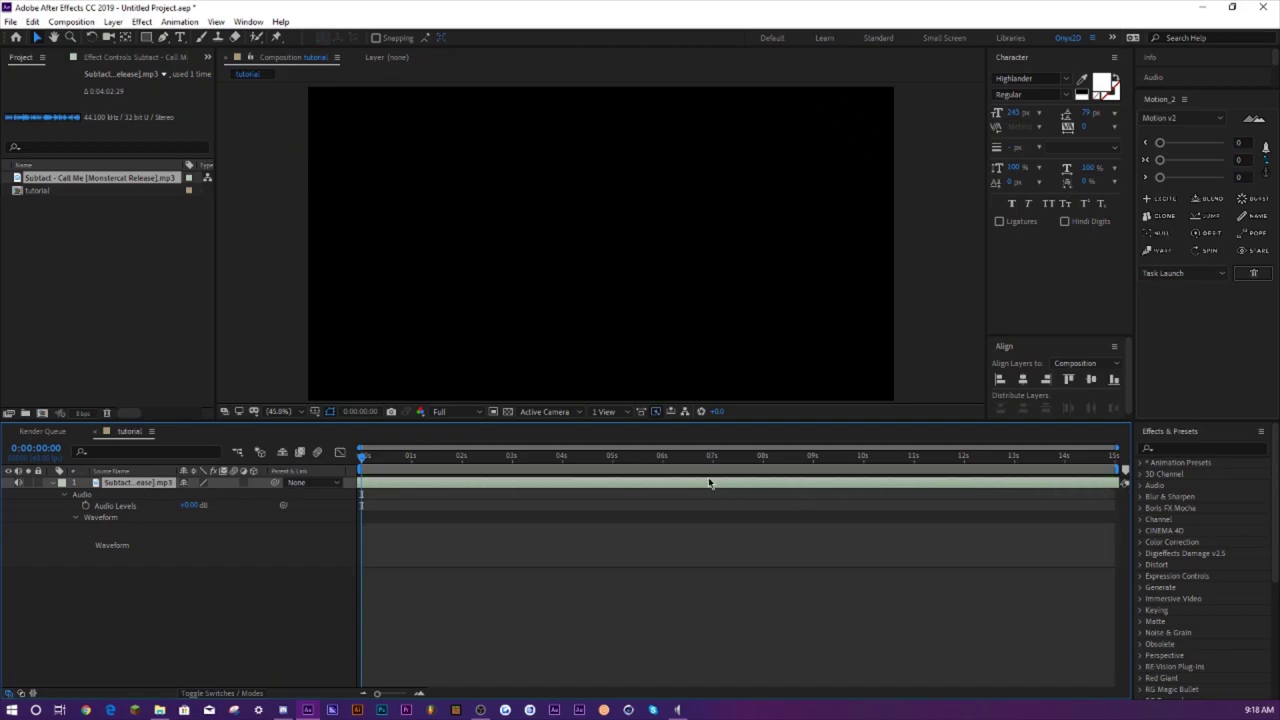
{"action": "left_click", "coordinate": [752, 458]}
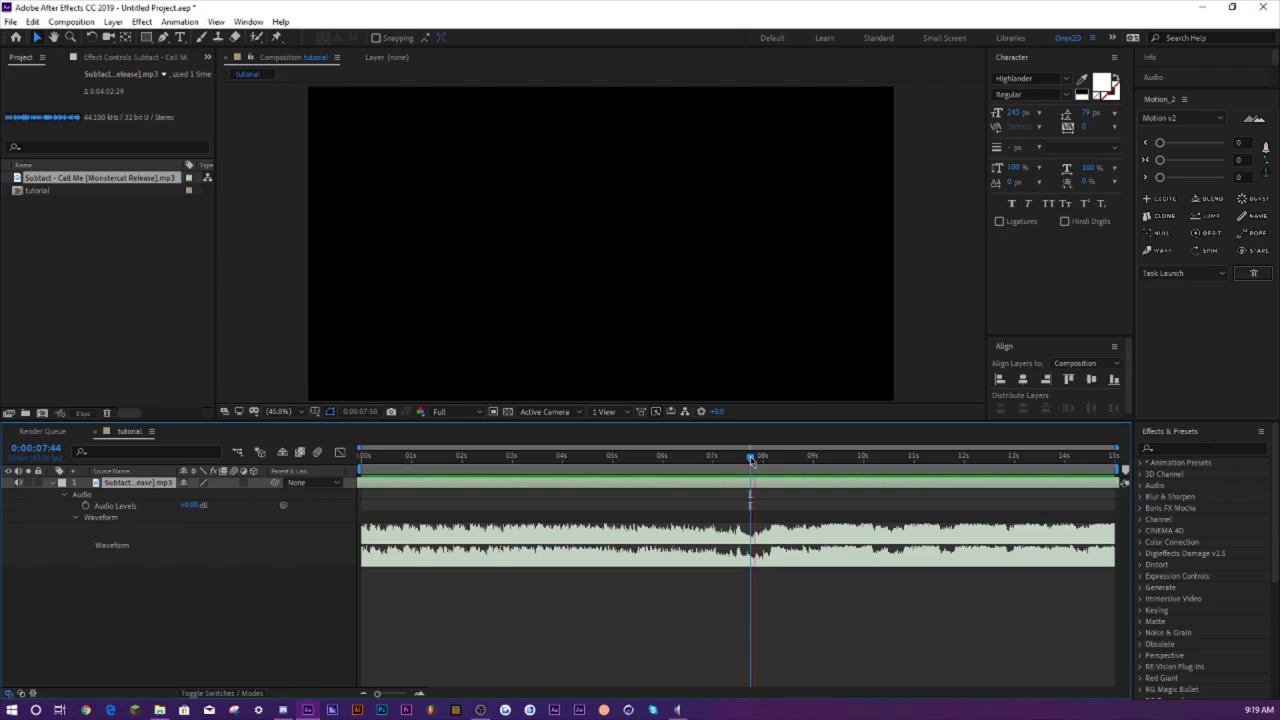
{"action": "left_click_drag", "start_coordinate": [572, 458], "coordinate": [562, 461]}
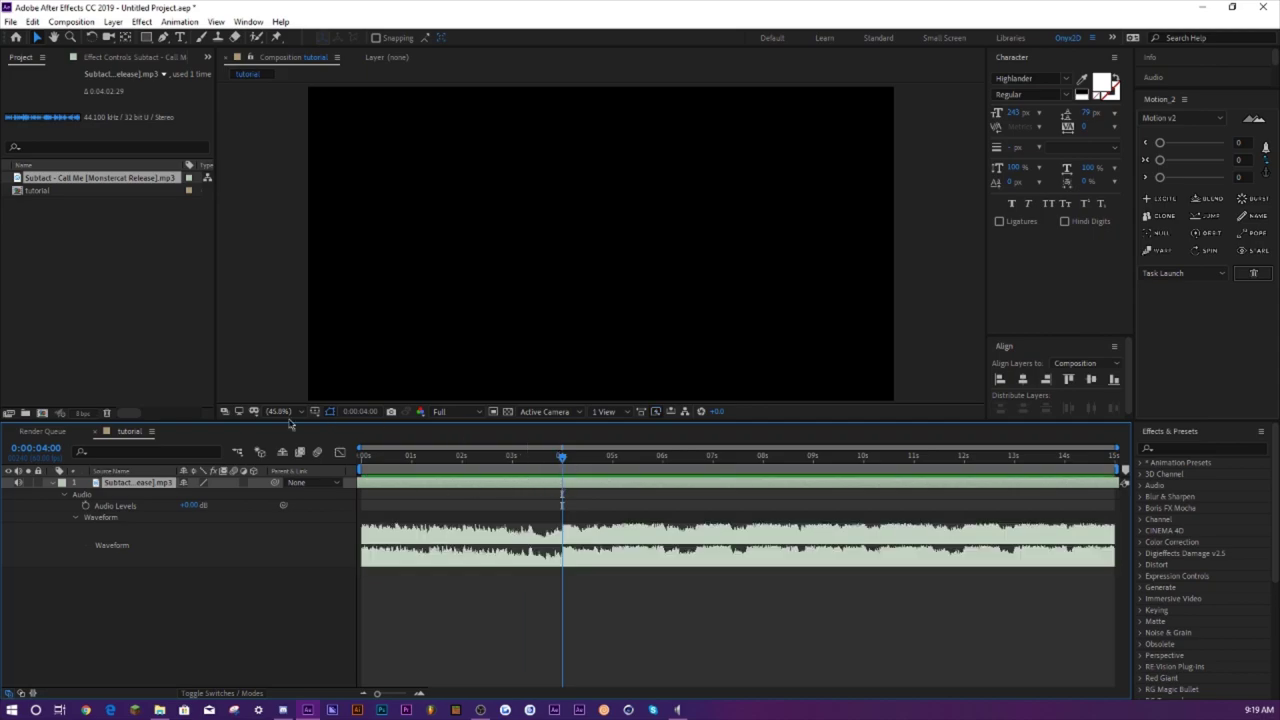
- Keyframe Audio Levels at 0 dB at 4 seconds and -60 dB at the start
{"action": "left_click", "coordinate": [85, 507]}
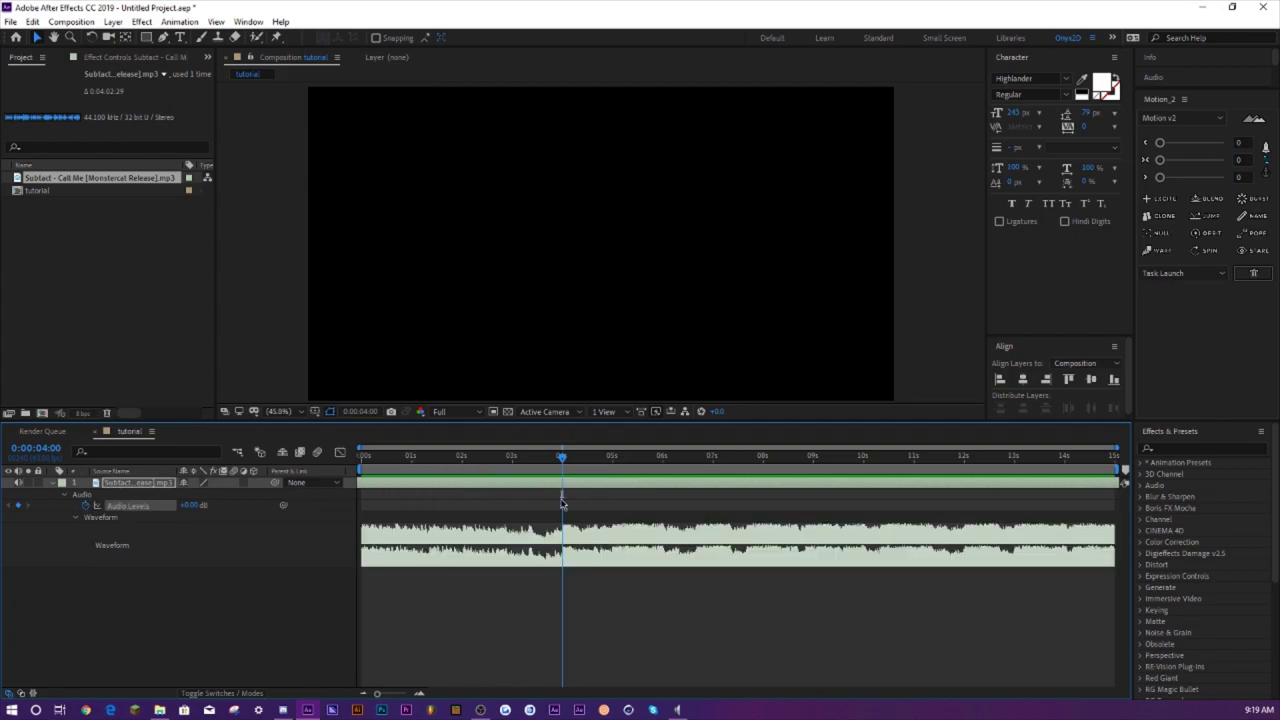
{"action": "left_click_drag", "start_coordinate": [562, 459], "coordinate": [362, 459]}
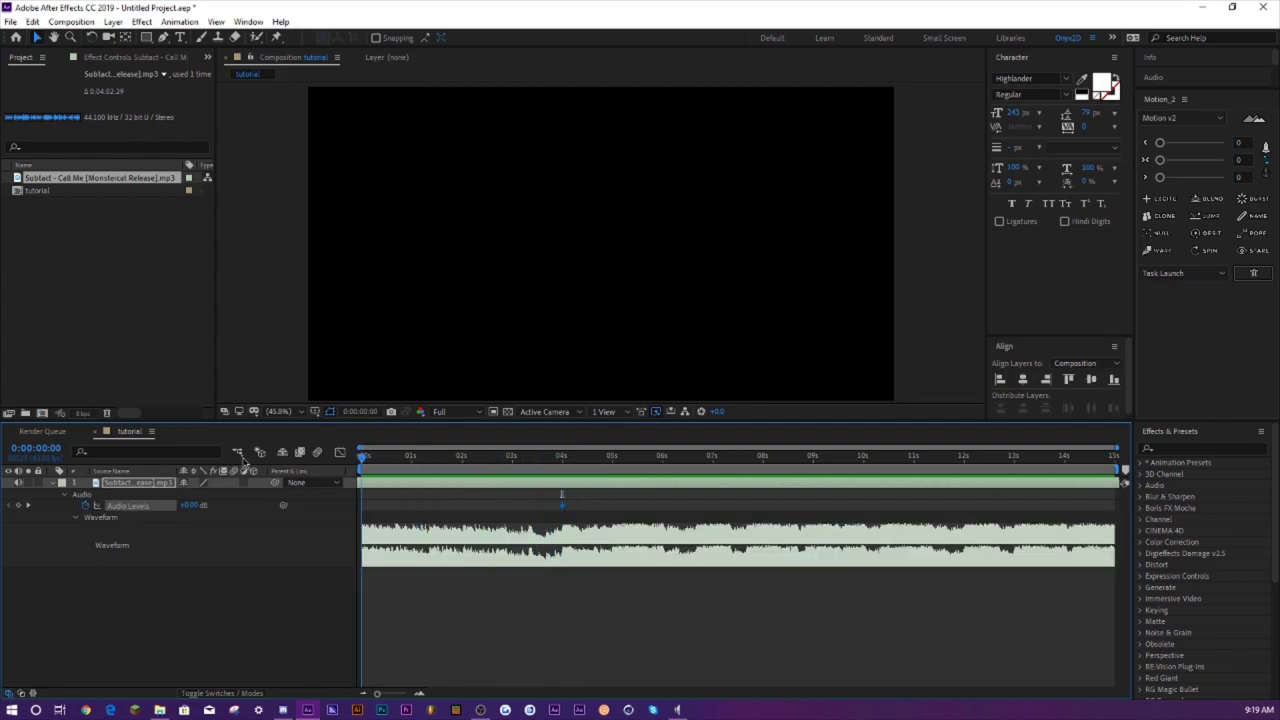
{"action": "left_click", "coordinate": [191, 505]}
{"action": "type", "text": "-60"}
{"action": "key", "text": "Return"}
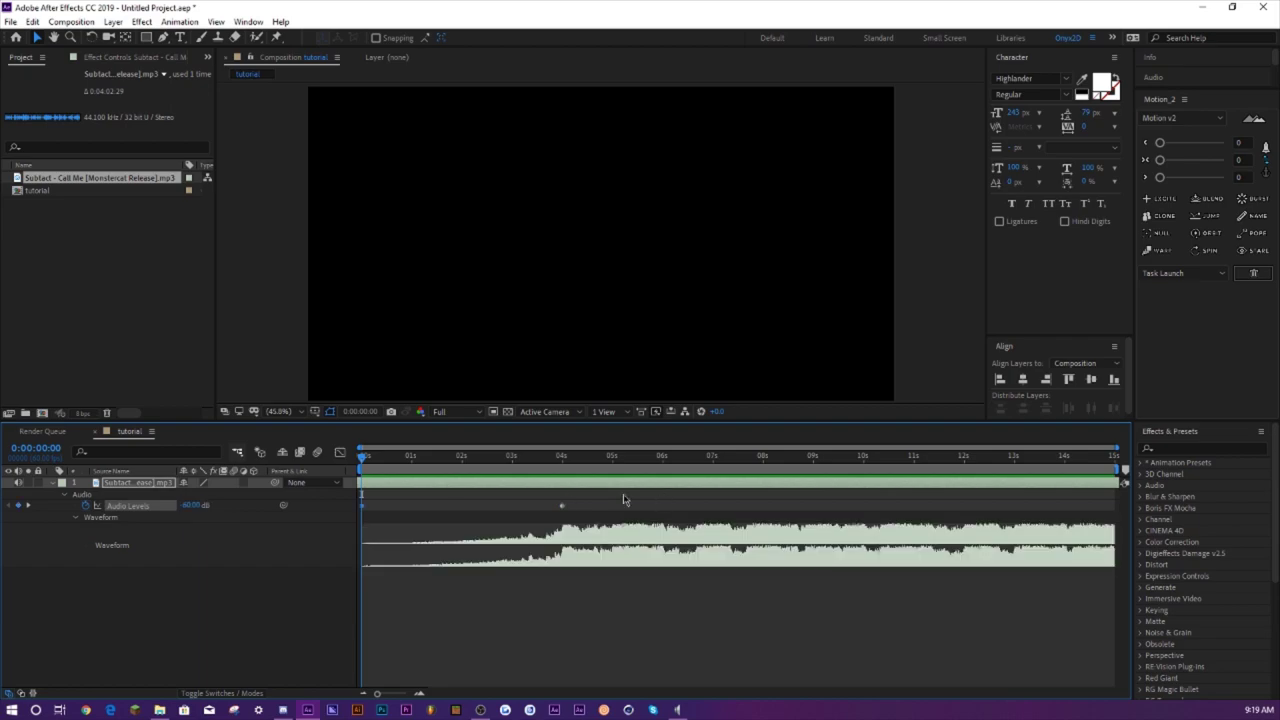
{"action": "key", "text": "space"}
- Add a 0 dB Audio Levels keyframe at 0:00:09:21
{"action": "left_click_drag", "start_coordinate": [581, 458], "coordinate": [561, 461]}
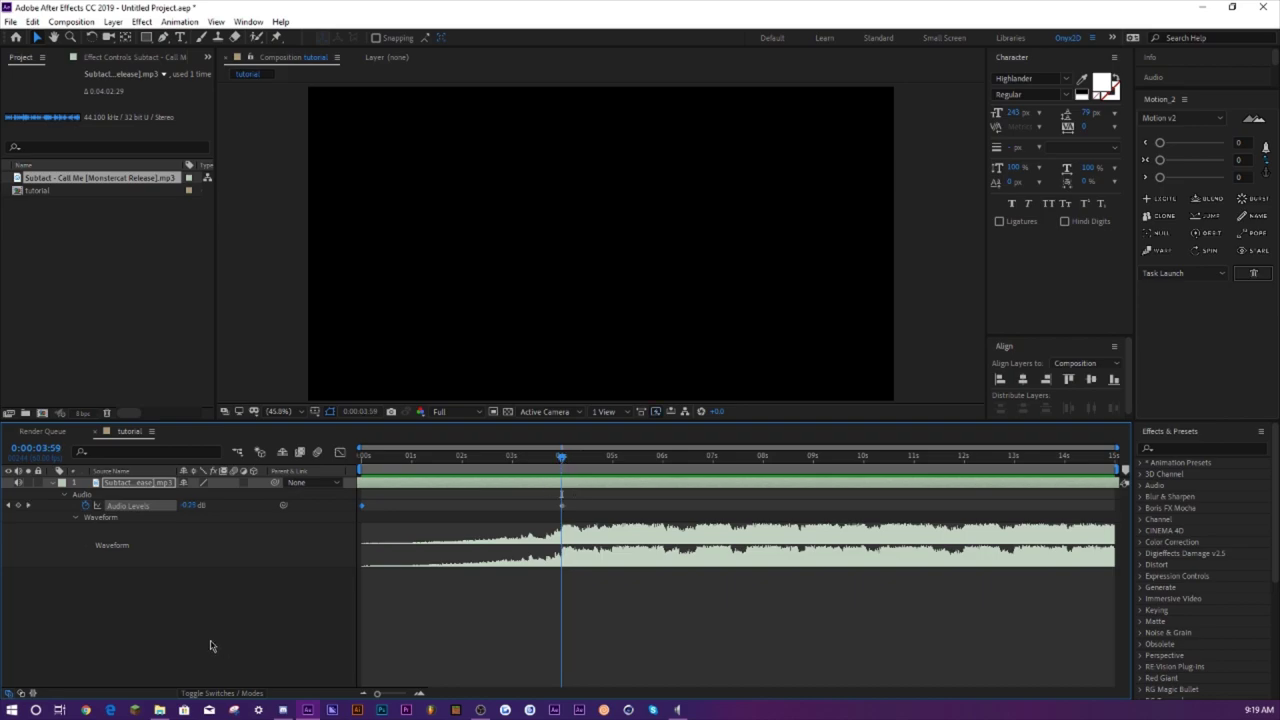
{"action": "key", "text": "space"}
{"action": "left_click", "coordinate": [839, 460]}
{"action": "left_click_drag", "start_coordinate": [838, 460], "coordinate": [831, 460]}
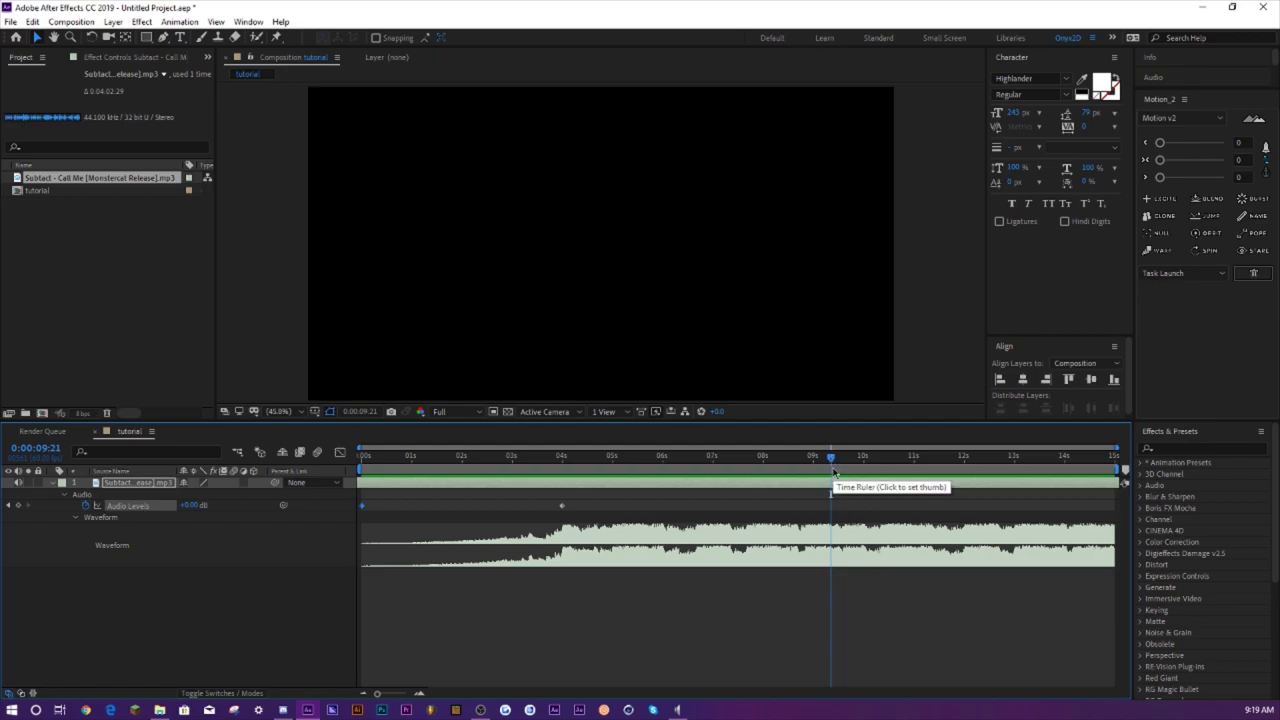
{"action": "left_click", "coordinate": [17, 506]}
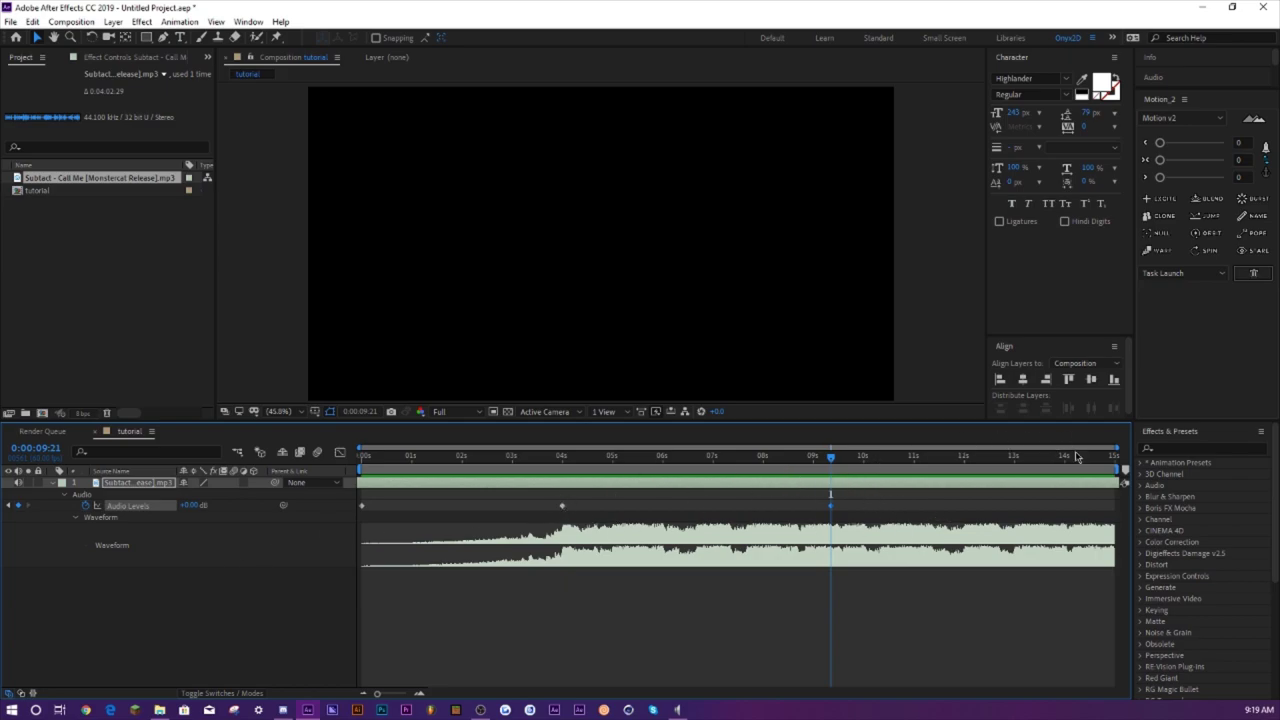
- Set Audio Levels to -60 dB at the composition end and preview from the start
{"action": "left_click_drag", "start_coordinate": [1014, 456], "coordinate": [1150, 455]}
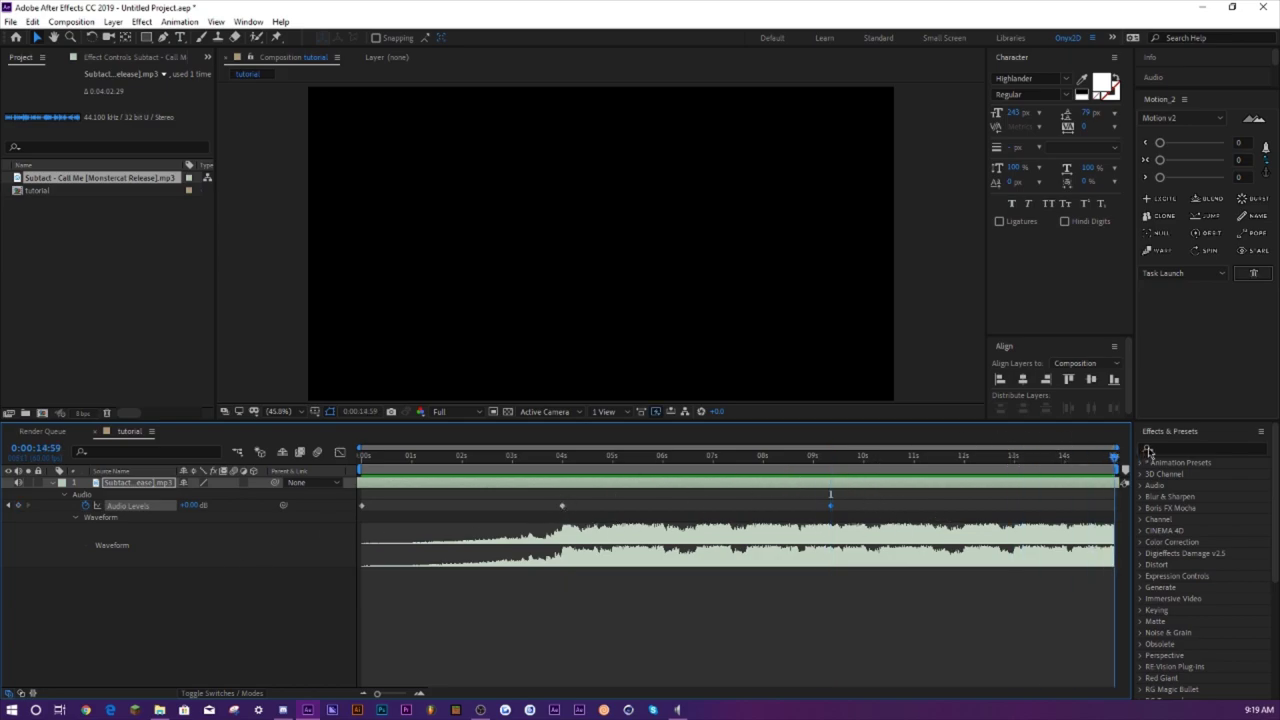
{"action": "left_click", "coordinate": [190, 505]}
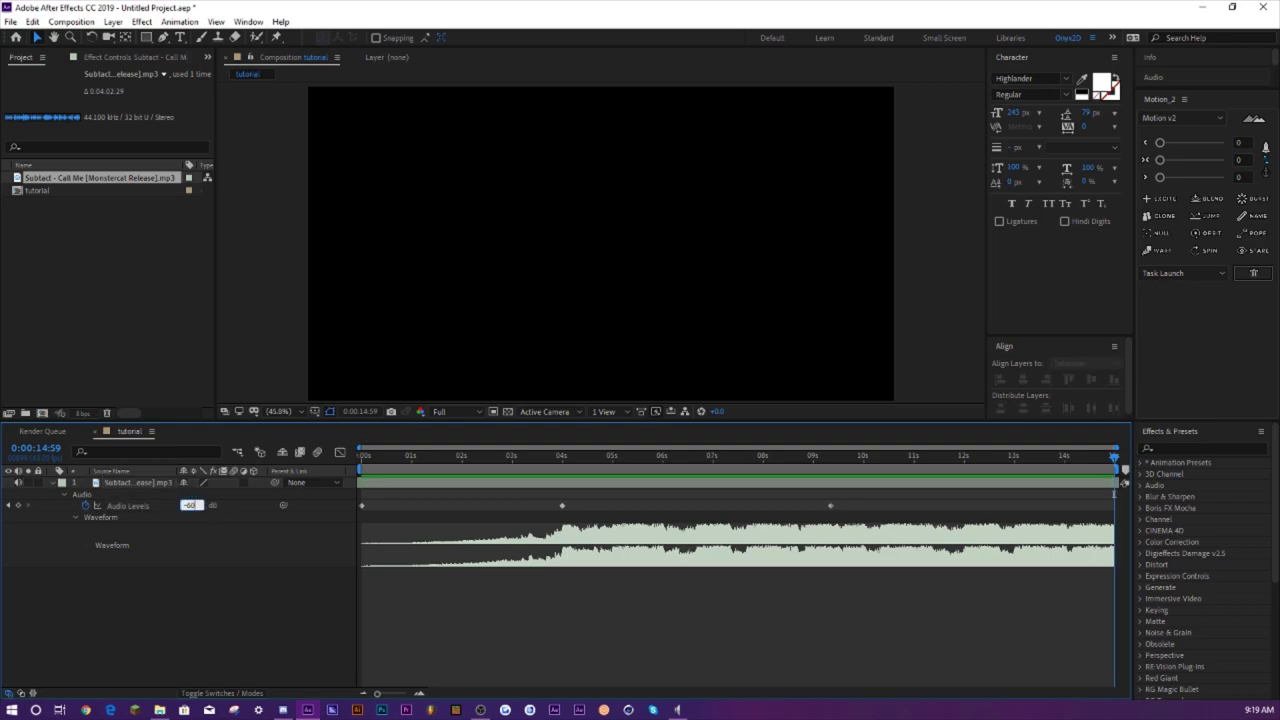
{"action": "type", "text": "-60"}
{"action": "key", "text": "Return"}
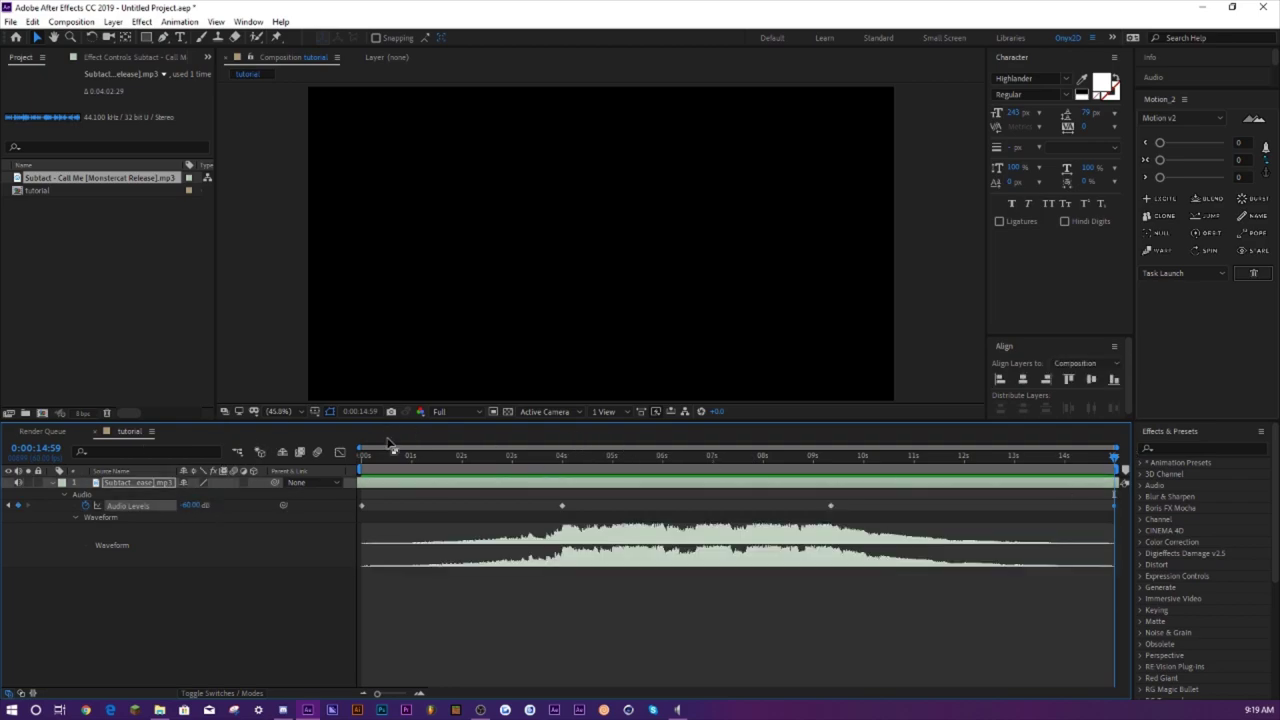
{"action": "key", "text": "Home"}
{"action": "key", "text": "space"}
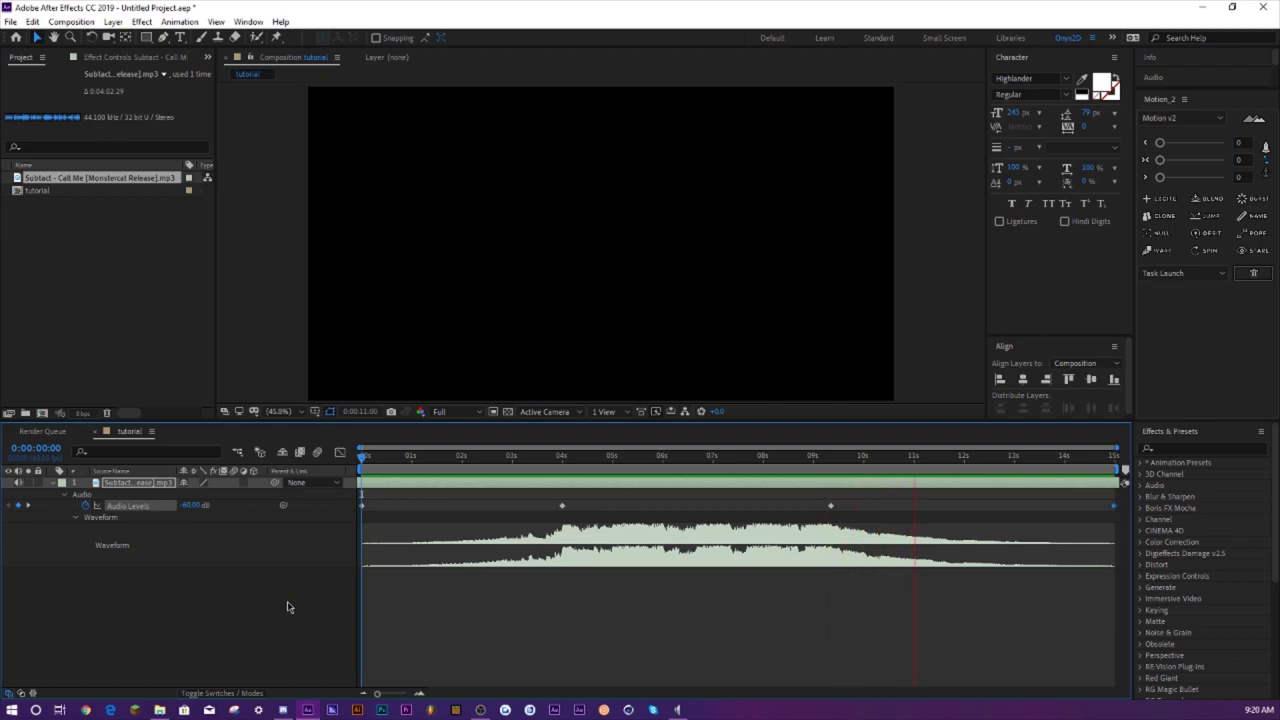
- Add beat markers to the audio layer between 4 and about 10.5 seconds, then collapse it
{"action": "left_click", "coordinate": [563, 460]}
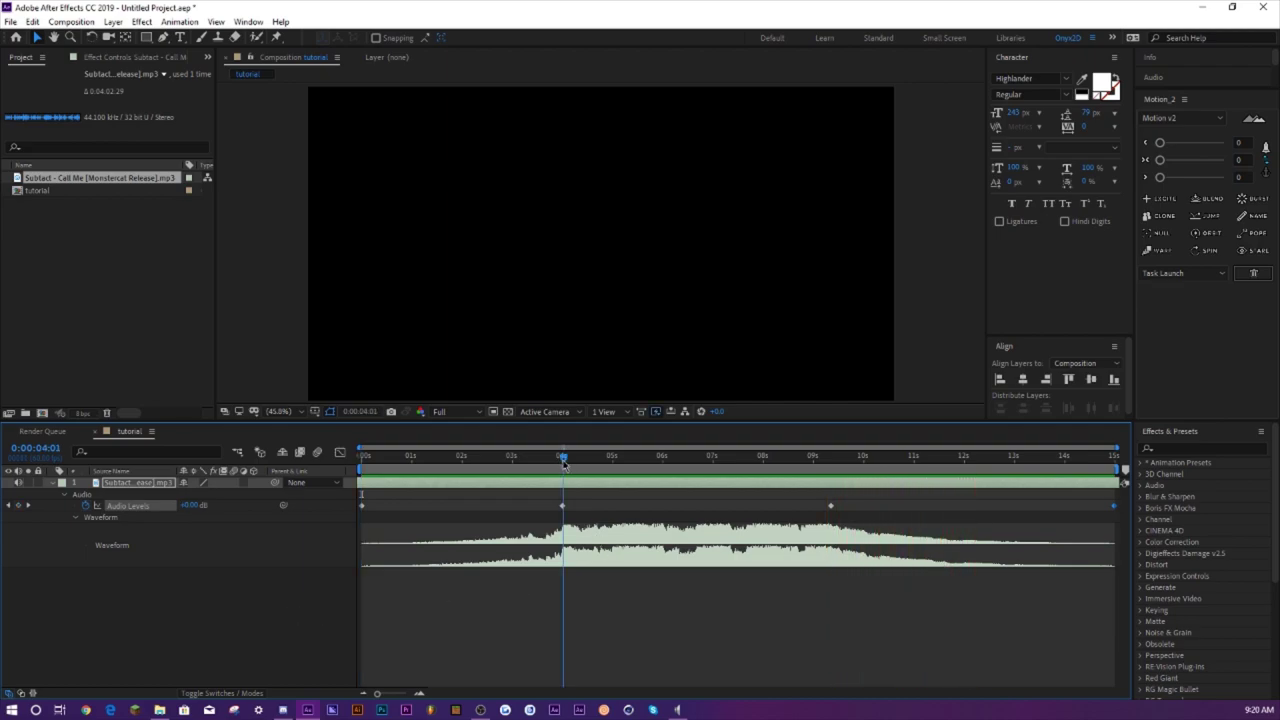
{"action": "left_click", "coordinate": [562, 460]}
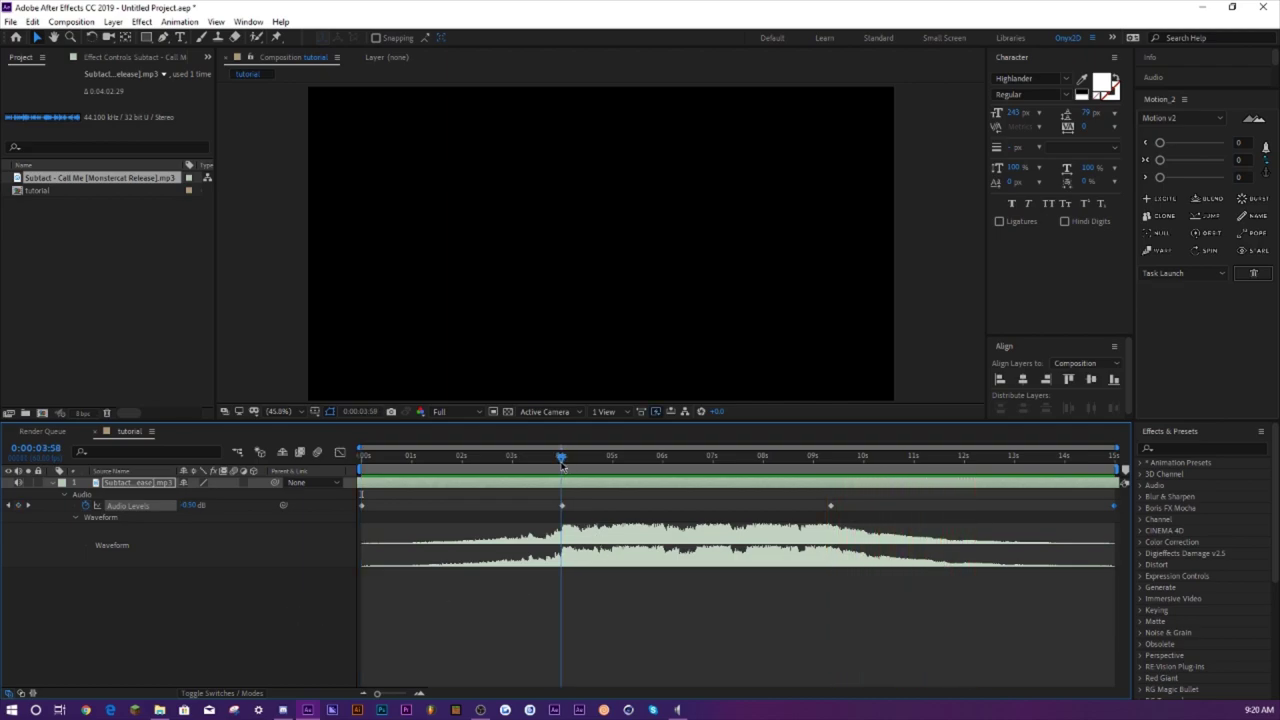
{"action": "left_click", "coordinate": [112, 485]}
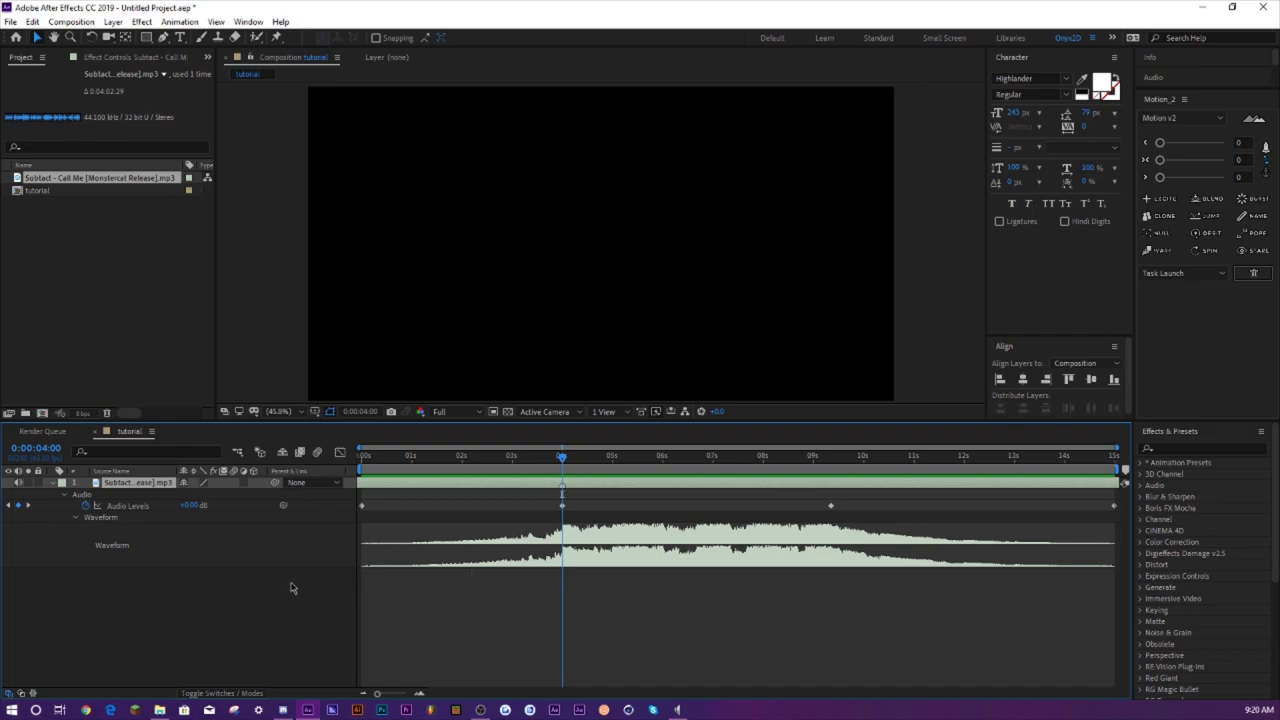
{"action": "key", "text": "KP_Multiply"}
{"action": "key", "text": "KP_Multiply"}
{"action": "left_click_drag", "start_coordinate": [562, 456], "coordinate": [851, 460]}
{"action": "key", "text": "KP_Multiply"}
{"action": "key", "text": "KP_Multiply"}
{"action": "key", "text": "KP_Multiply"}
{"action": "key", "text": "KP_Multiply"}
{"action": "key", "text": "KP_Multiply"}
{"action": "key", "text": "KP_Multiply"}
{"action": "key", "text": "KP_Multiply"}
{"action": "key", "text": "KP_Multiply"}
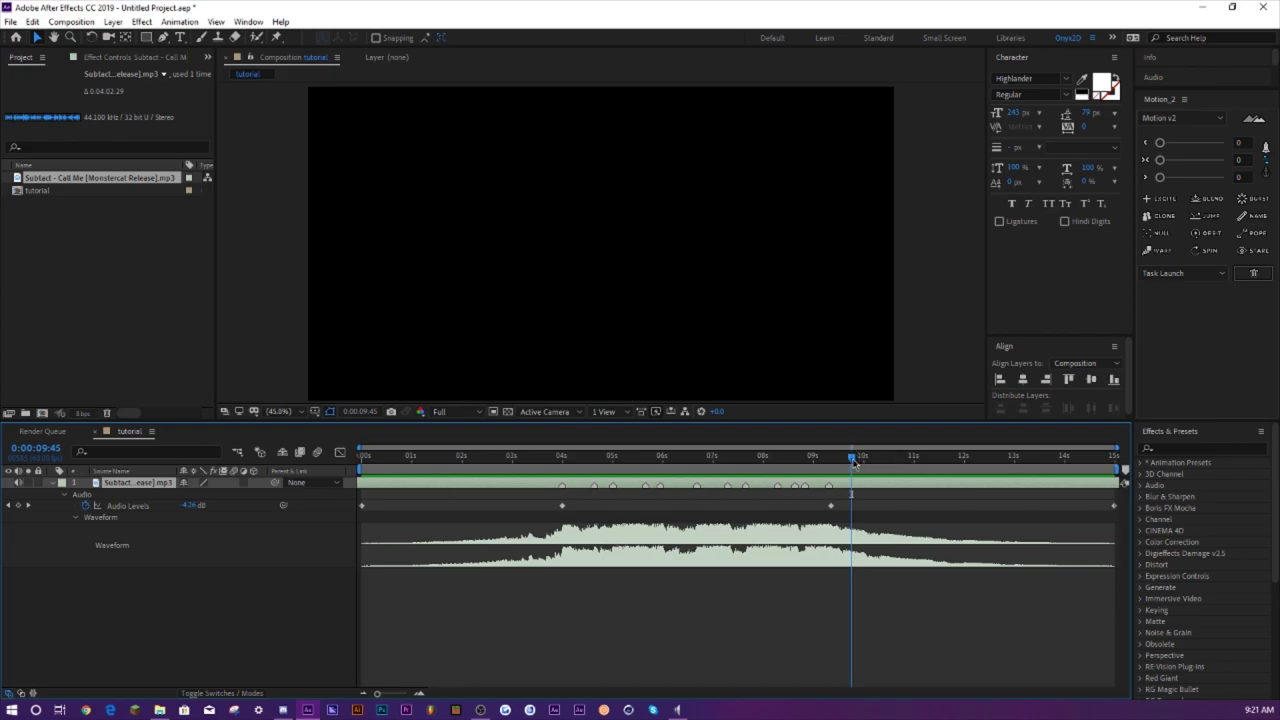
{"action": "left_click_drag", "start_coordinate": [854, 460], "coordinate": [864, 465]}
{"action": "left_click", "coordinate": [889, 466]}
{"action": "left_click", "coordinate": [189, 643]}
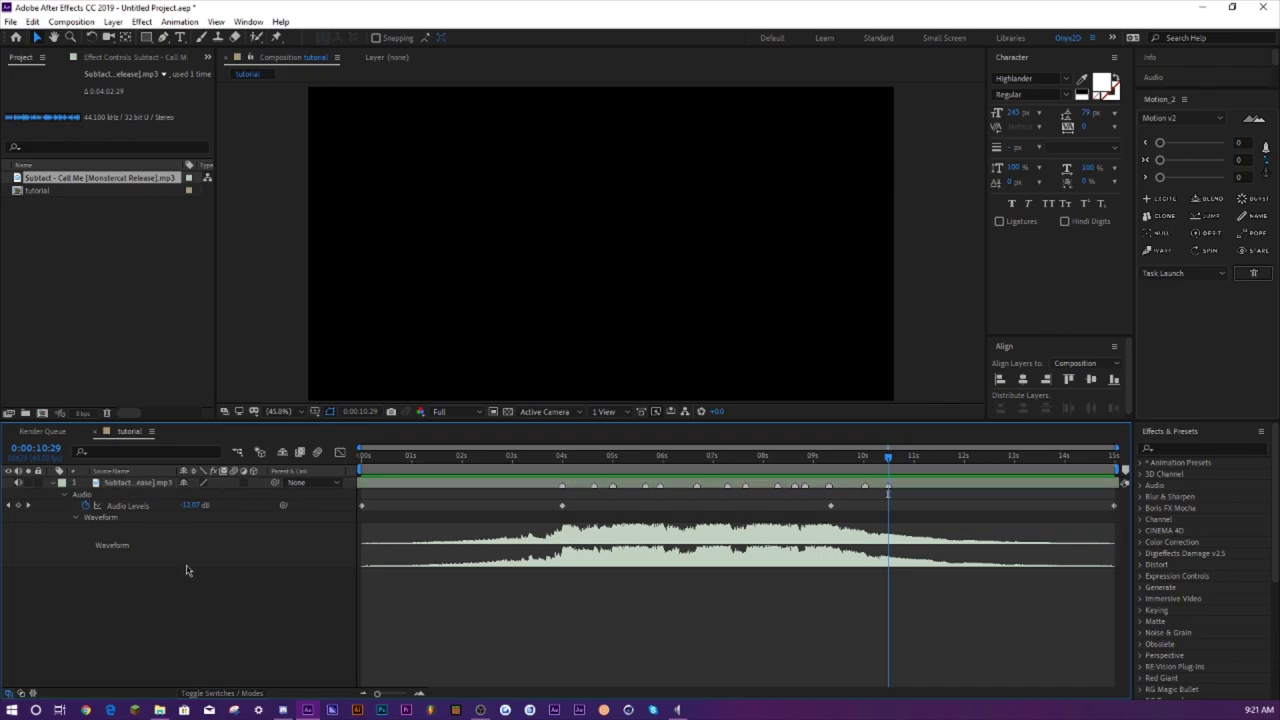
{"action": "left_click", "coordinate": [51, 483]}
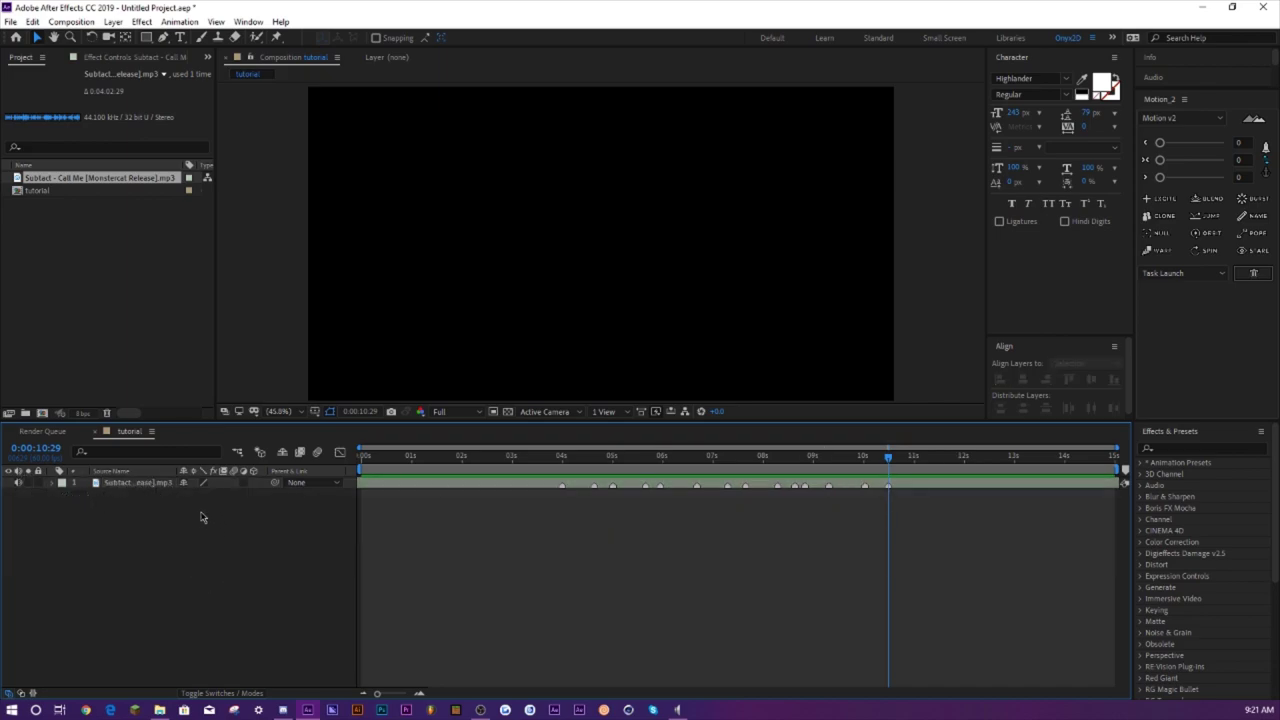
- Create a new composition named 'text'
{"action": "left_click", "coordinate": [70, 21]}
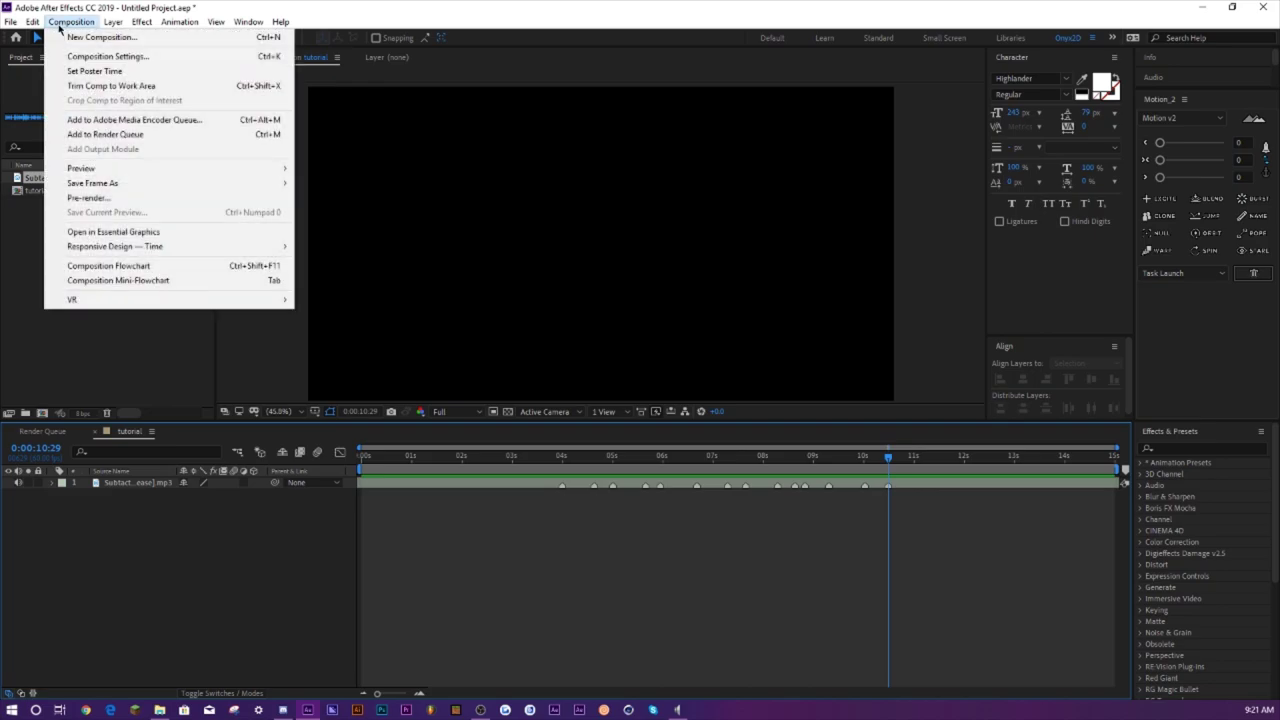
{"action": "left_click", "coordinate": [86, 38]}
{"action": "type", "text": "text"}
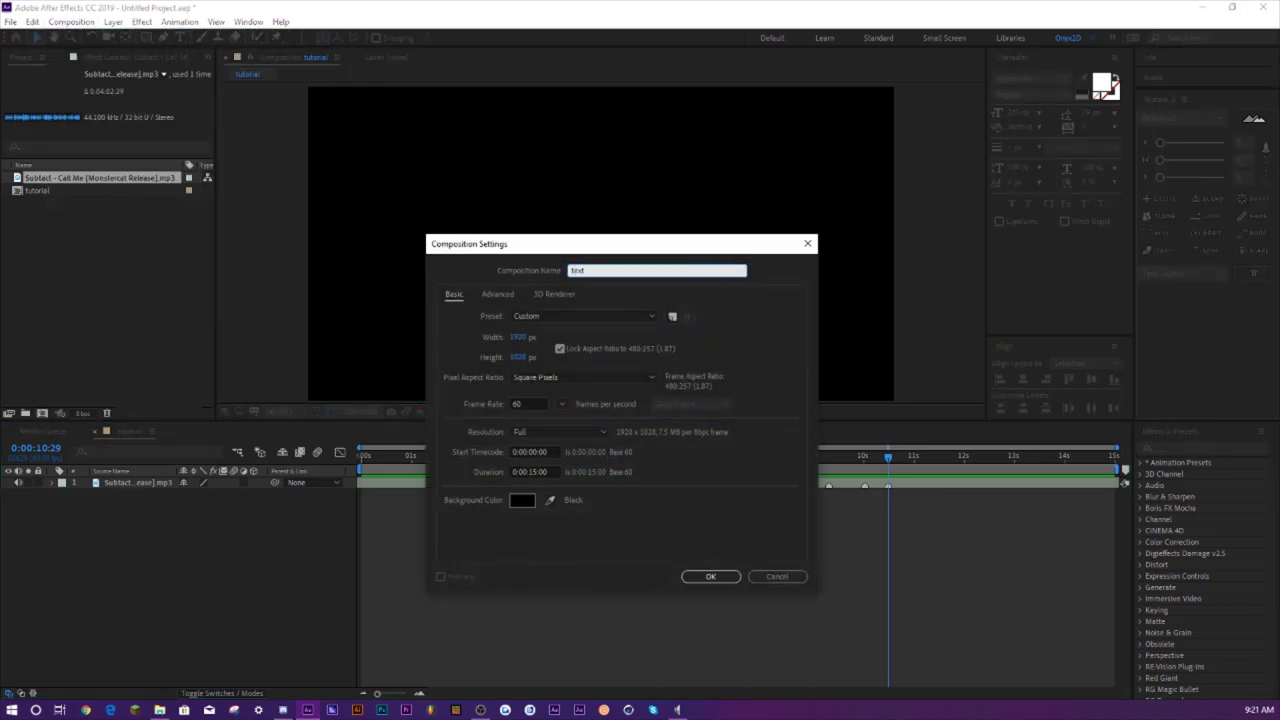
{"action": "key", "text": "Return"}
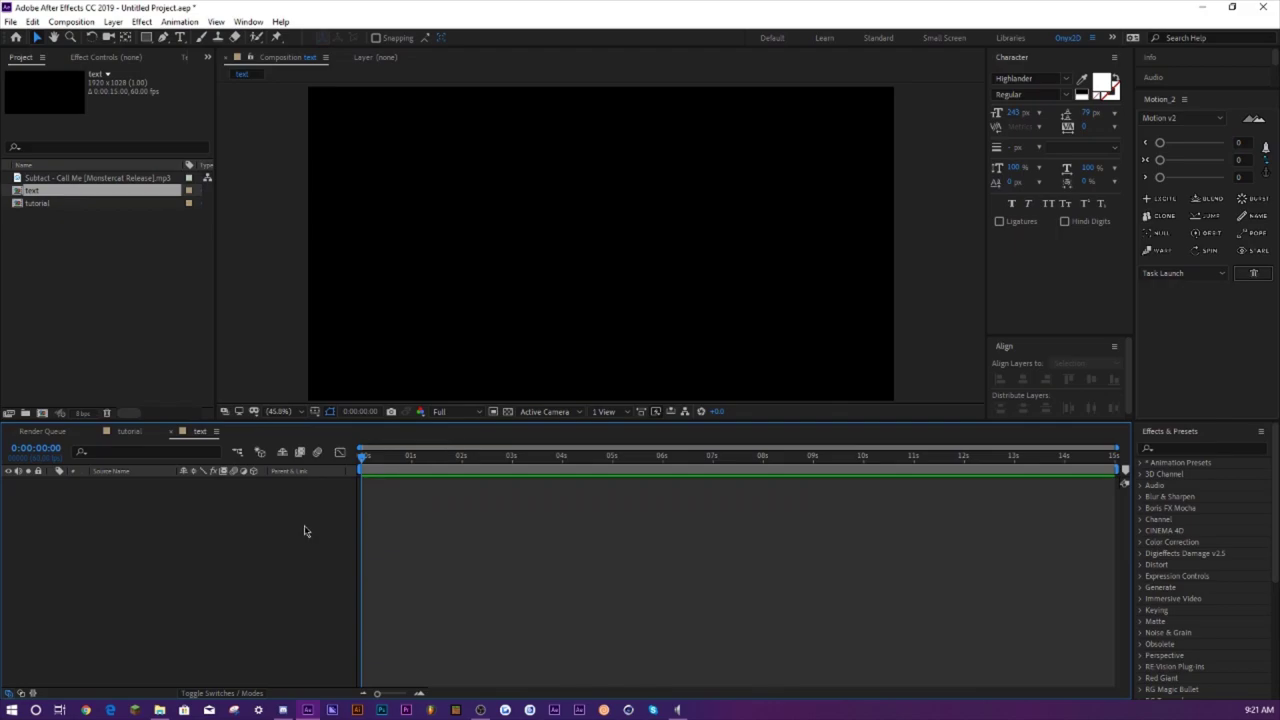
- Choose the Highlander font and type TUTORIAL into a new text layer
{"action": "left_click", "coordinate": [180, 37]}
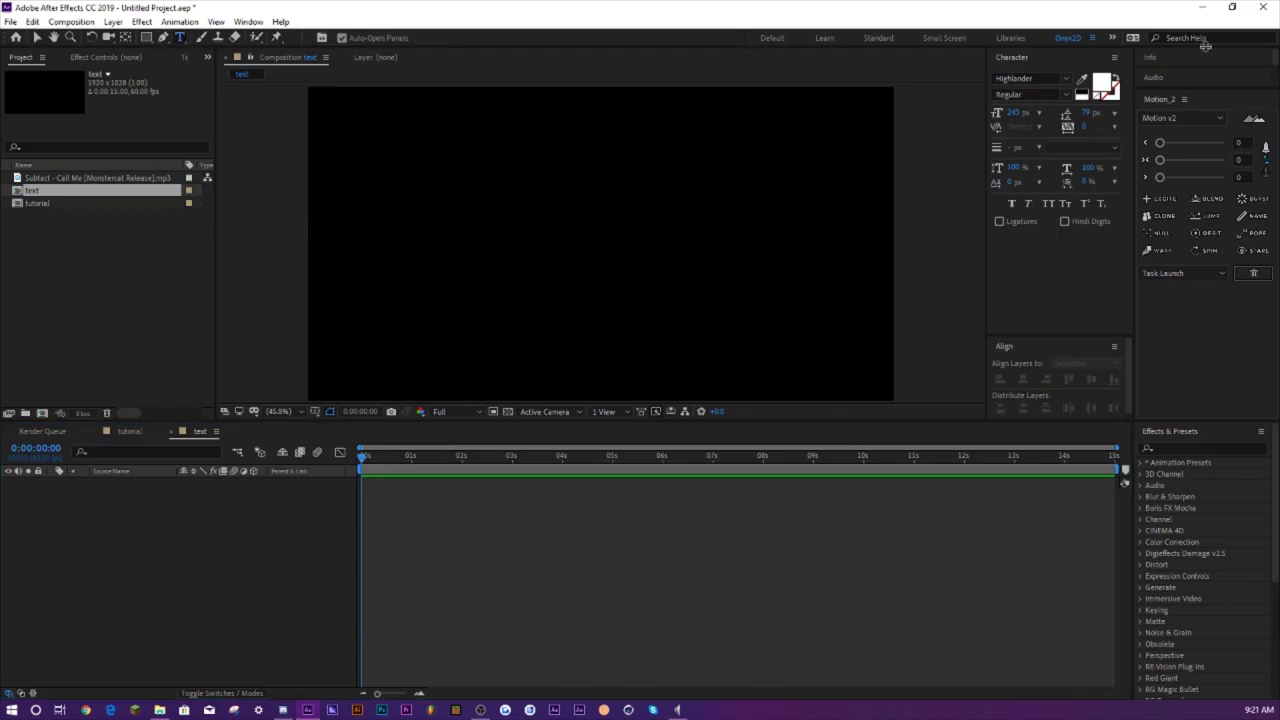
{"action": "left_click", "coordinate": [1070, 80]}
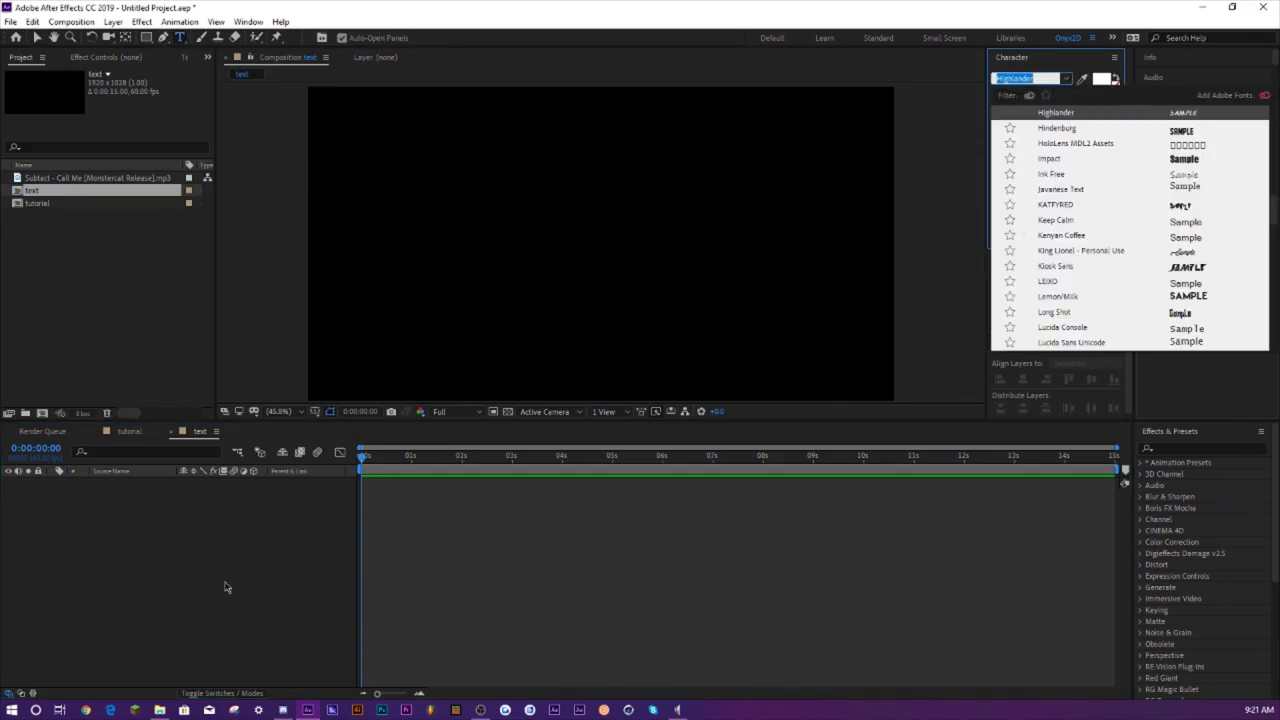
{"action": "left_click", "coordinate": [159, 585]}
{"action": "left_click", "coordinate": [543, 347]}
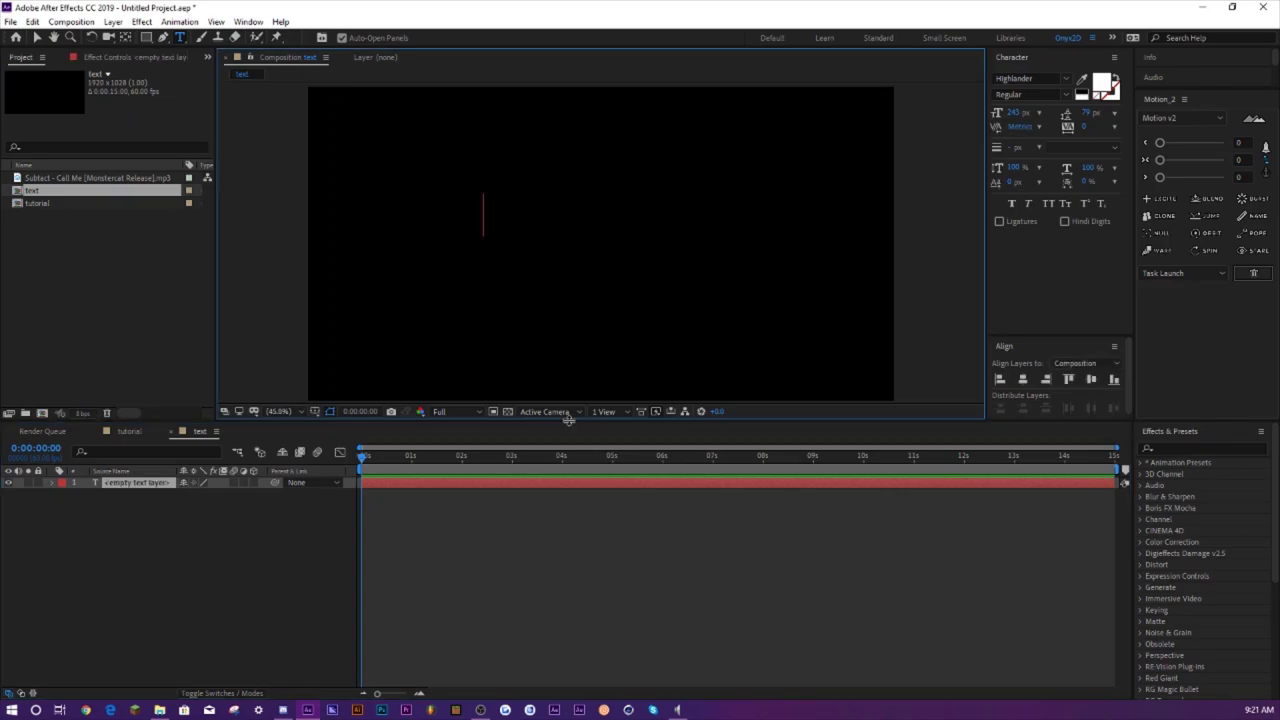
{"action": "type", "text": "TUTORIAL;"}
- Correct the typing mistakes so the text layer reads TUTORIAL
{"action": "key", "text": "BackSpace"}
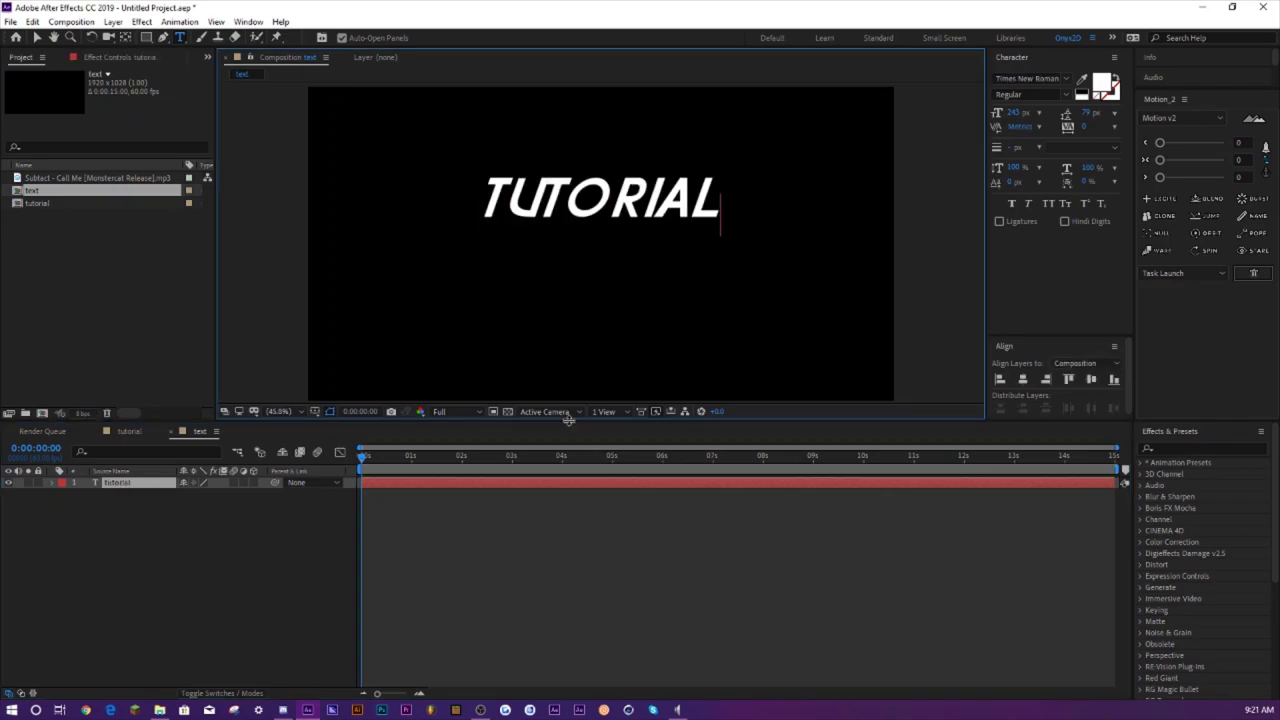
{"action": "key", "text": "ctrl+a"}
{"action": "key", "text": "BackSpace"}
{"action": "type", "text": "UT"}
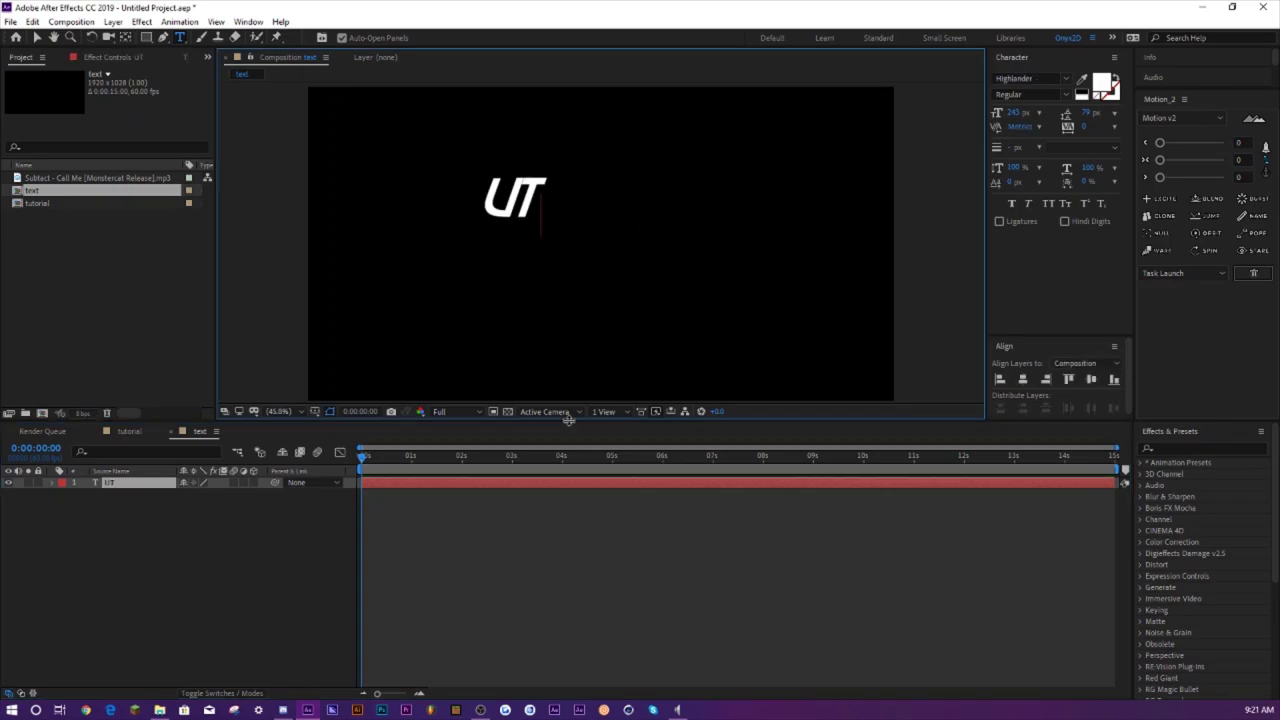
{"action": "type", "text": "TUTO"}
{"action": "key", "text": "Home"}
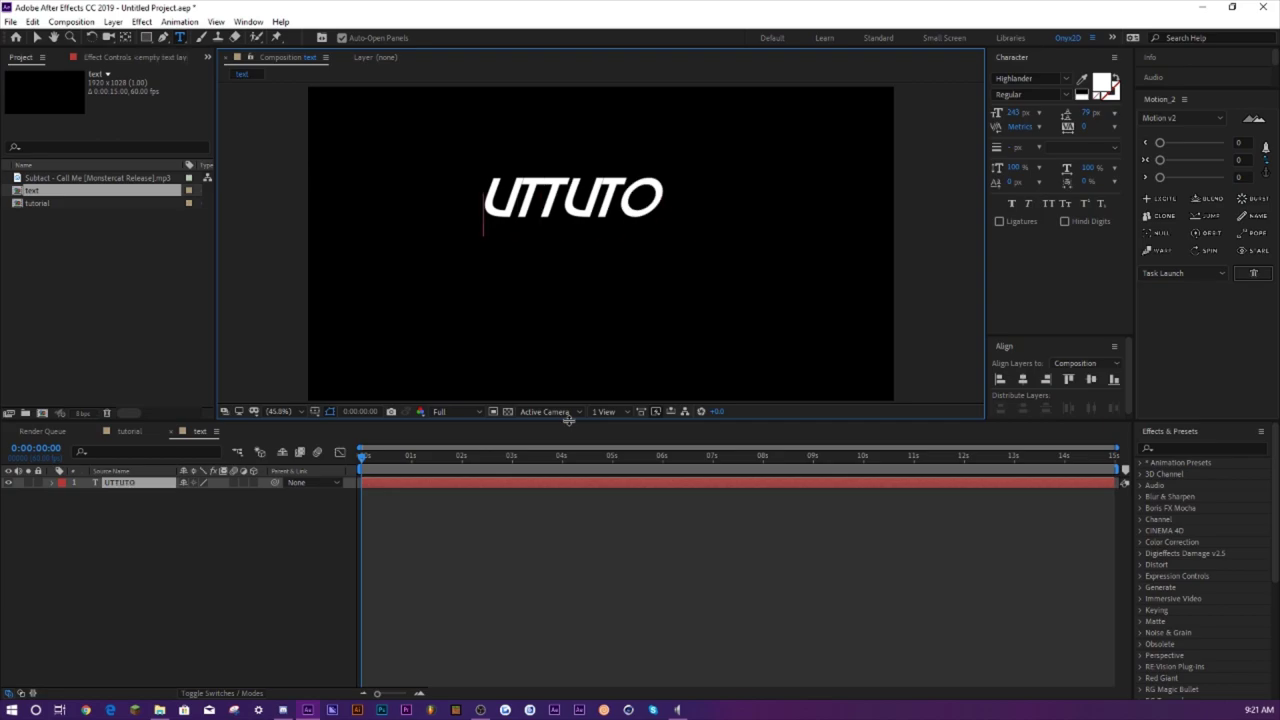
{"action": "key", "text": "ctrl+a"}
{"action": "key", "text": "BackSpace"}
{"action": "type", "text": "UT"}
{"action": "key", "text": "BackSpace"}
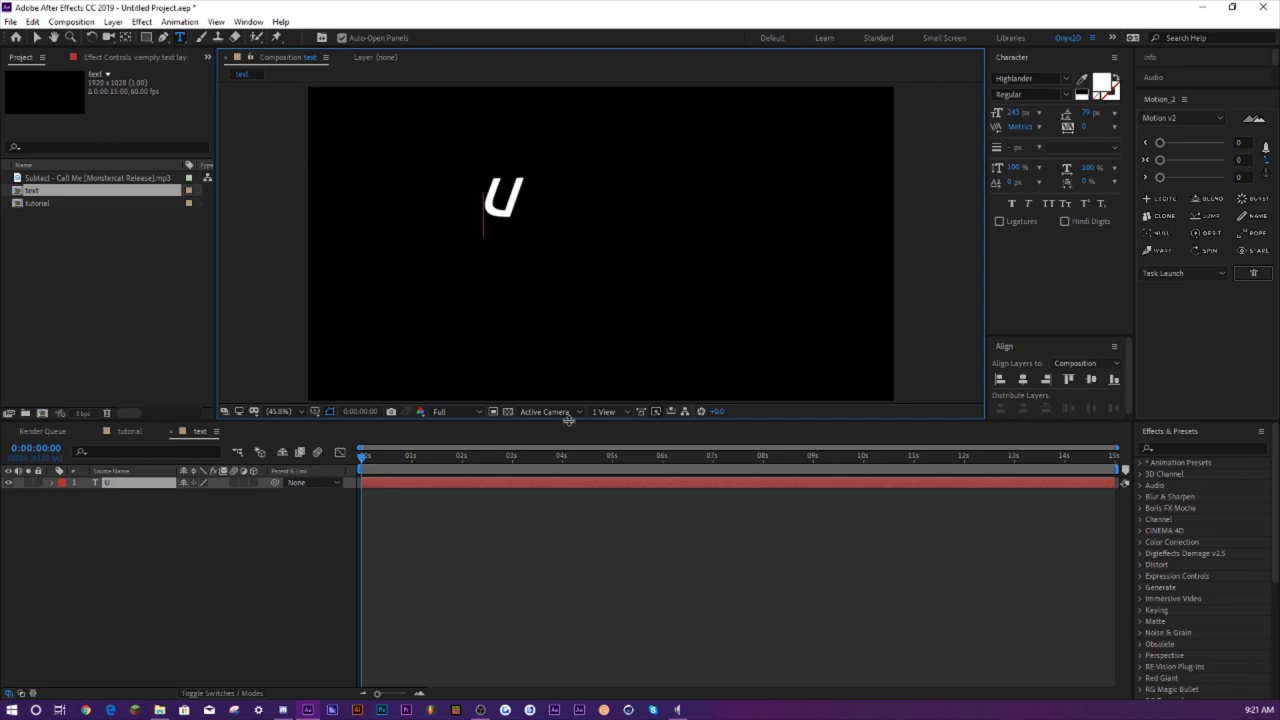
{"action": "key", "text": "BackSpace"}
{"action": "type", "text": "TUTORI"}
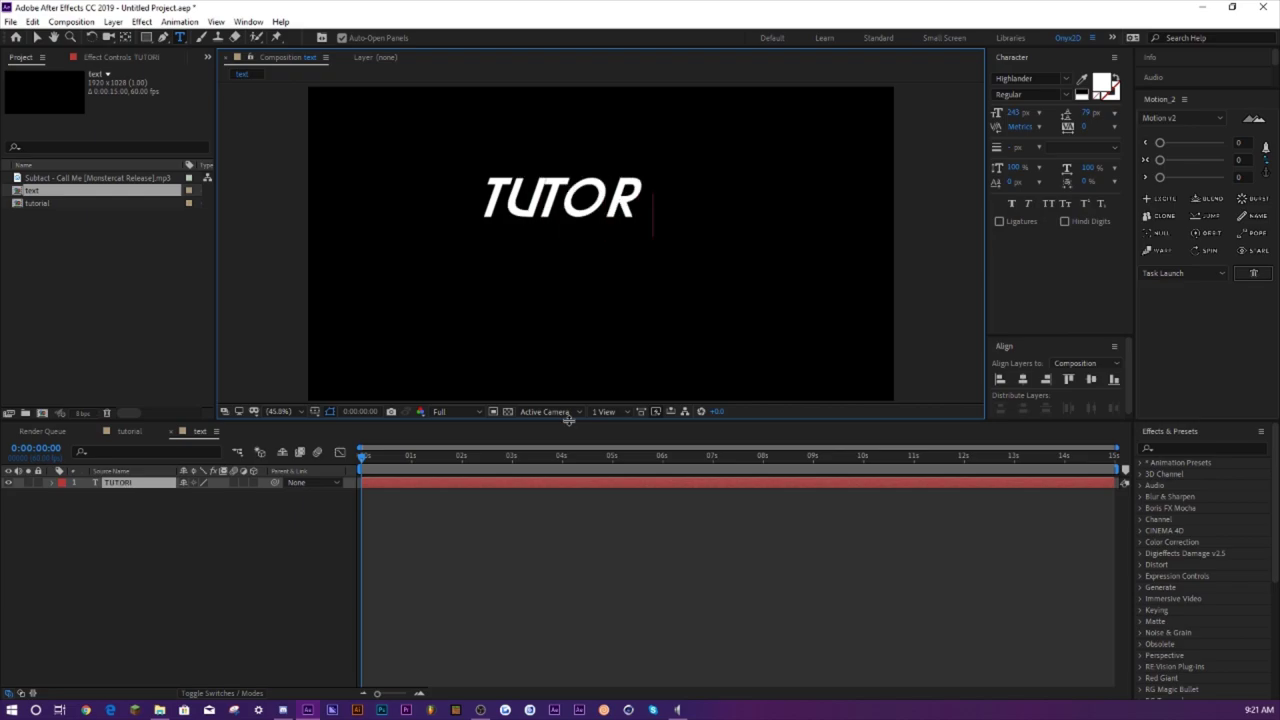
{"action": "type", "text": "AL"}
- Centre the text vertically and move its anchor point to the text's centre
{"action": "left_click", "coordinate": [1021, 379]}
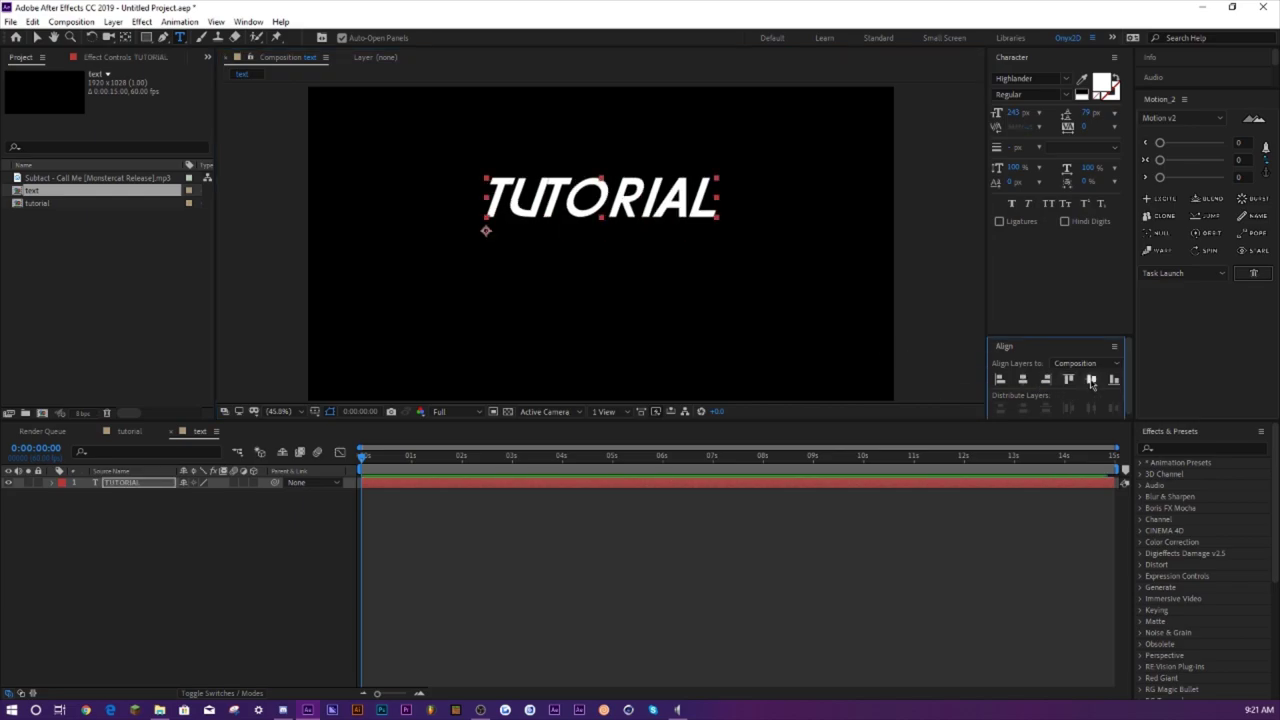
{"action": "left_click", "coordinate": [1091, 379]}
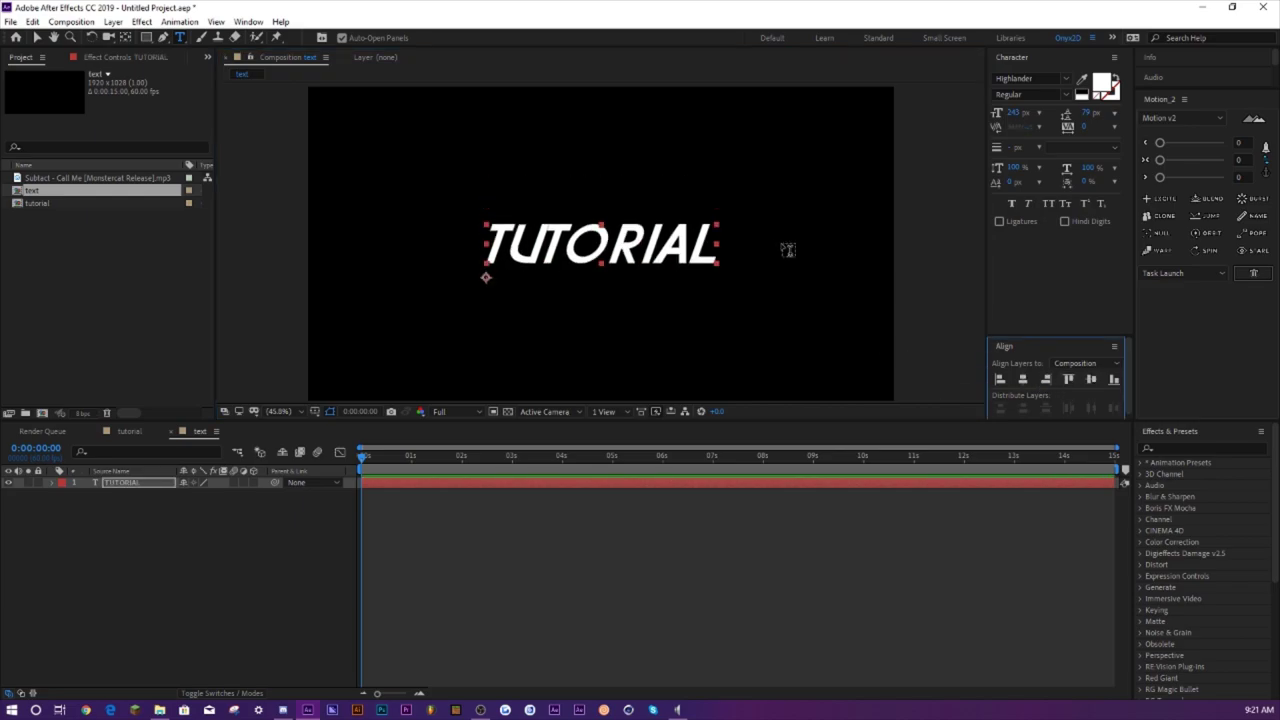
{"action": "left_click", "coordinate": [1263, 172]}
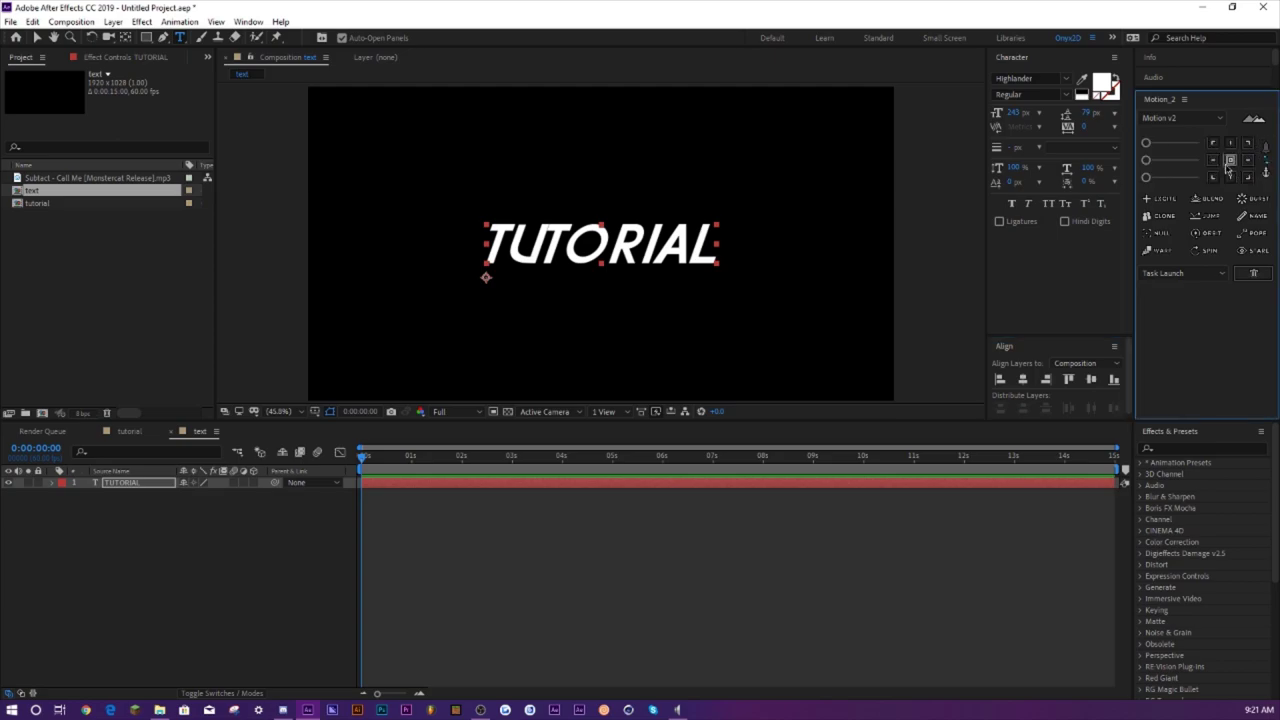
{"action": "left_click", "coordinate": [1229, 161]}
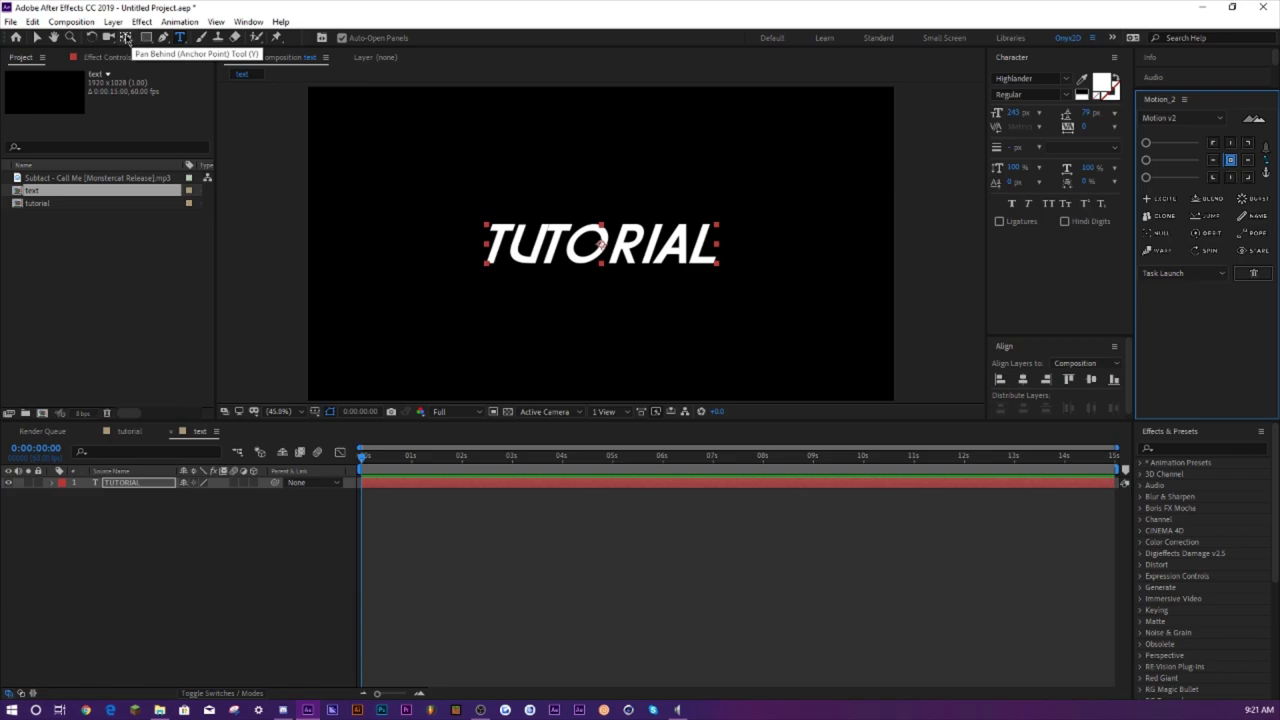
{"action": "left_click", "coordinate": [125, 37]}
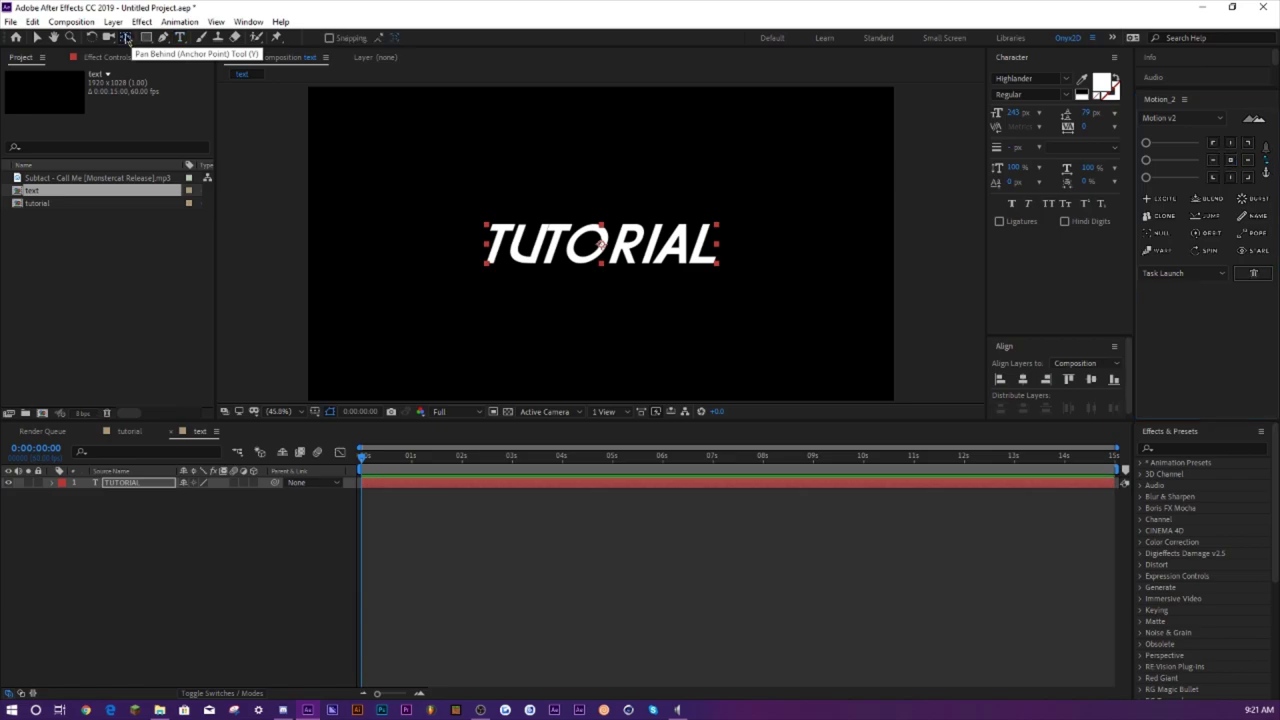
{"action": "left_click", "coordinate": [36, 37]}
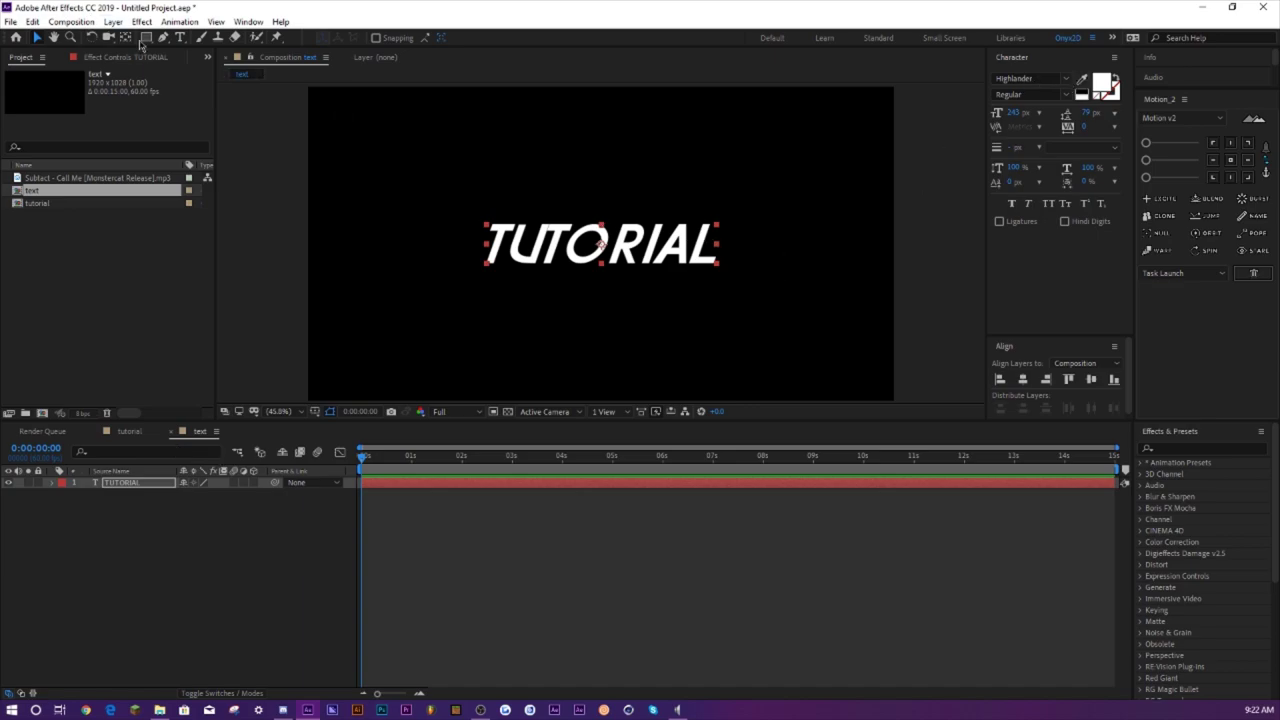
- Change the TUTORIAL font to Reality Check II
{"action": "left_click", "coordinate": [180, 37]}
{"action": "left_click", "coordinate": [1066, 78]}
{"action": "scroll", "coordinate": [1070, 80], "scroll_direction": "down", "scroll_amount": 2}
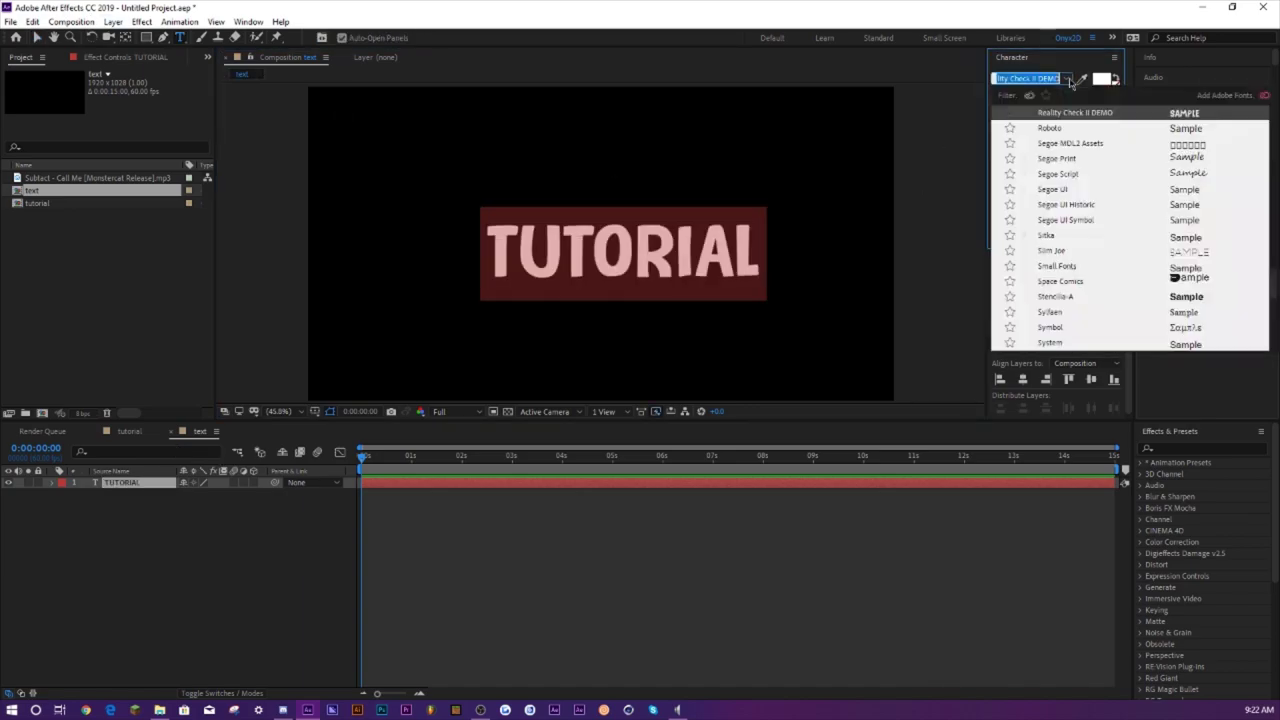
{"action": "scroll", "coordinate": [1070, 80], "scroll_direction": "up", "scroll_amount": 2}
{"action": "left_click", "coordinate": [1060, 78]}
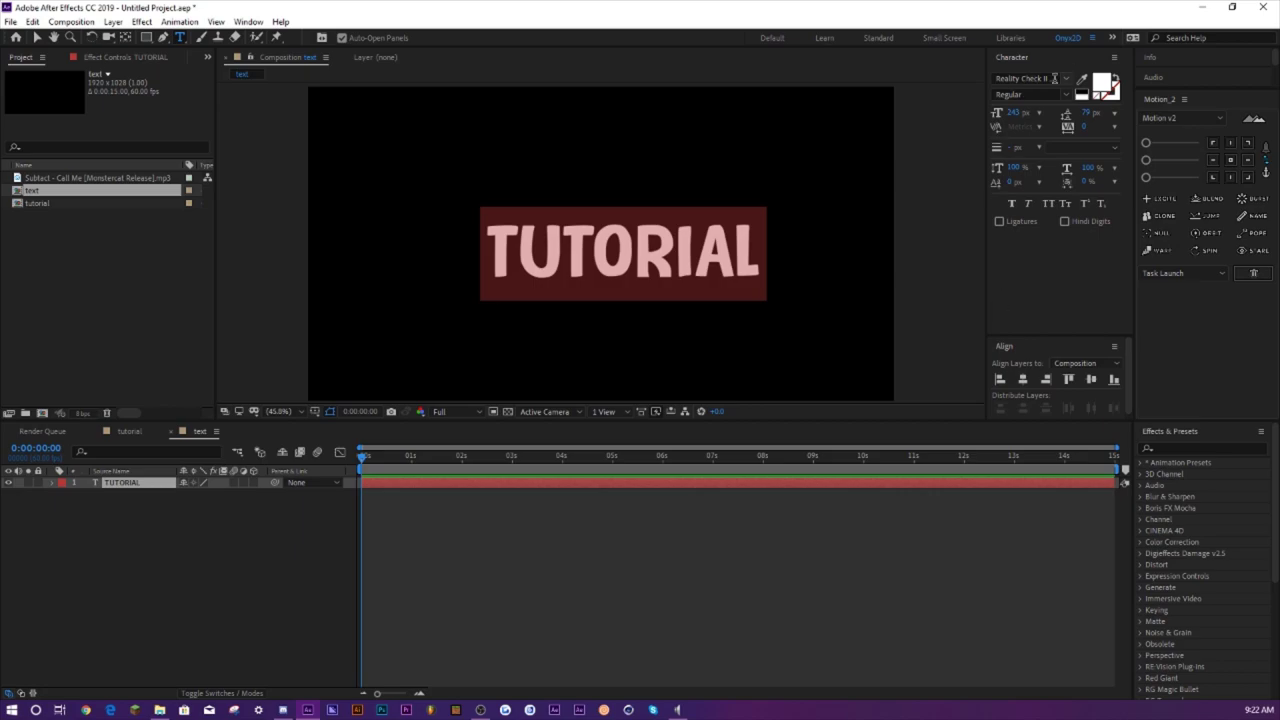
{"action": "left_click", "coordinate": [1066, 80]}
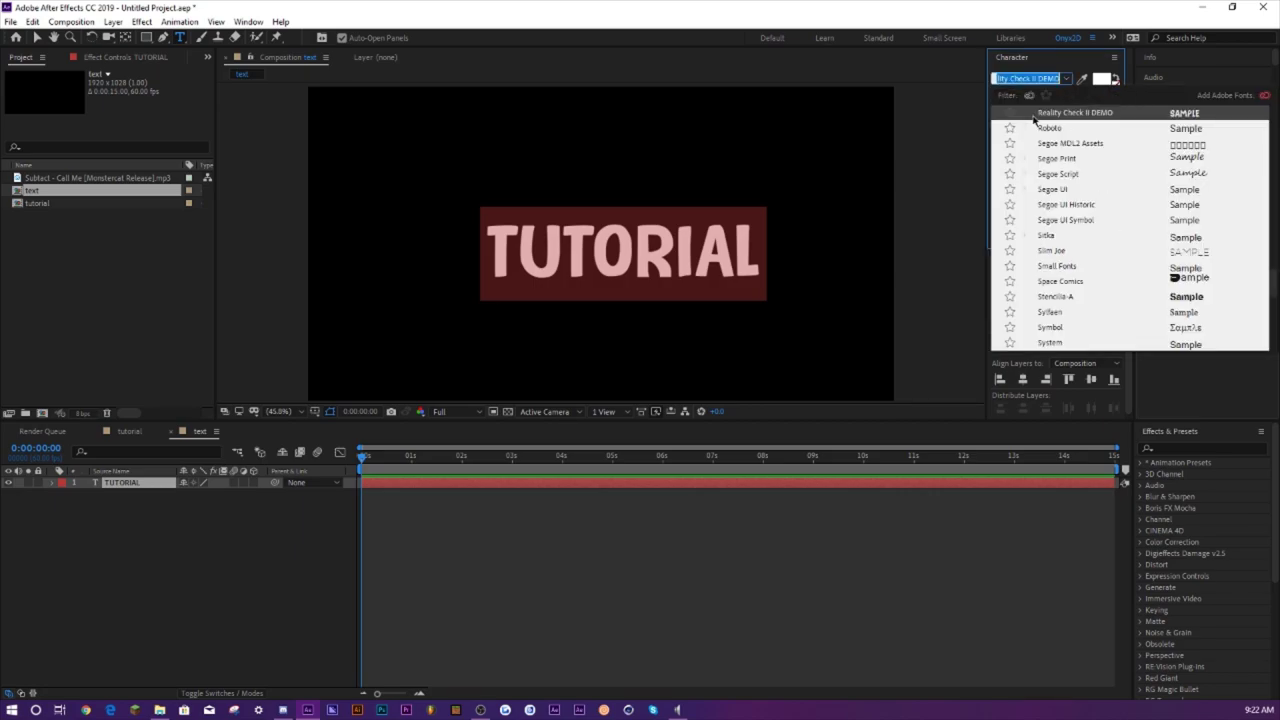
{"action": "left_click", "coordinate": [371, 527]}
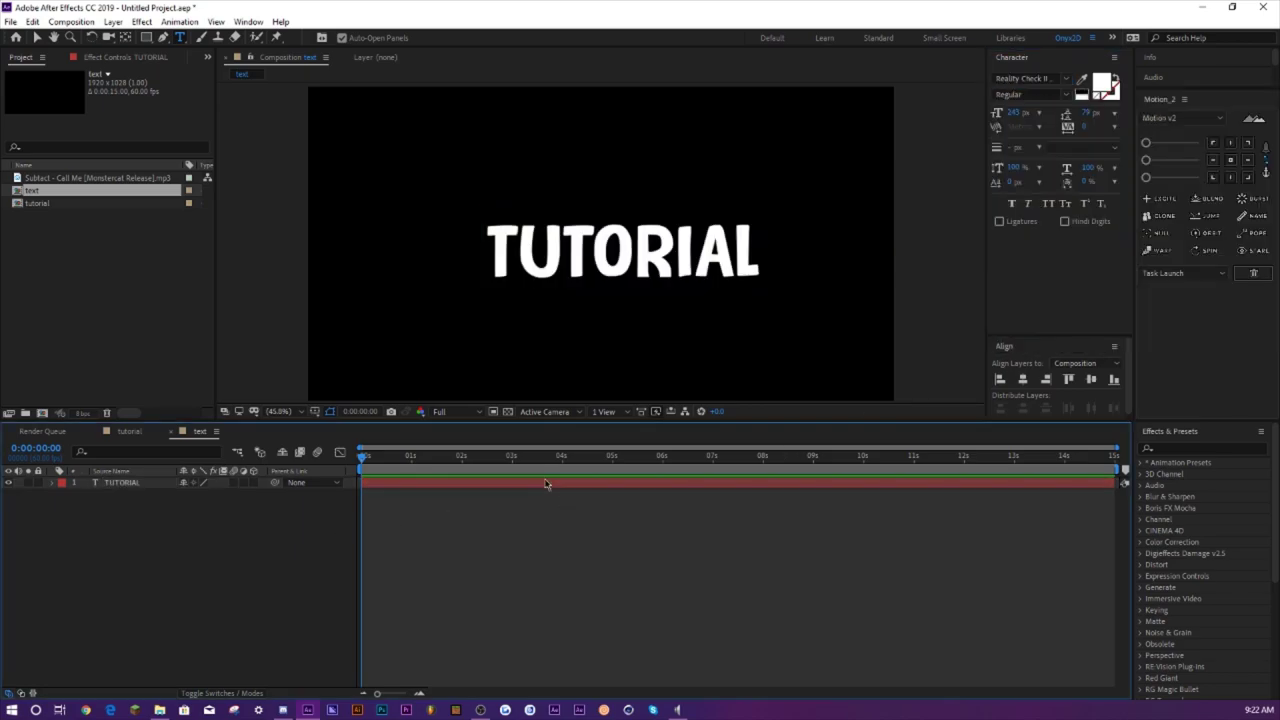
- Centre the TUTORIAL layer horizontally and vertically in the composition
{"action": "left_click", "coordinate": [140, 484]}
{"action": "left_click", "coordinate": [1022, 379]}
{"action": "left_click", "coordinate": [1091, 379]}
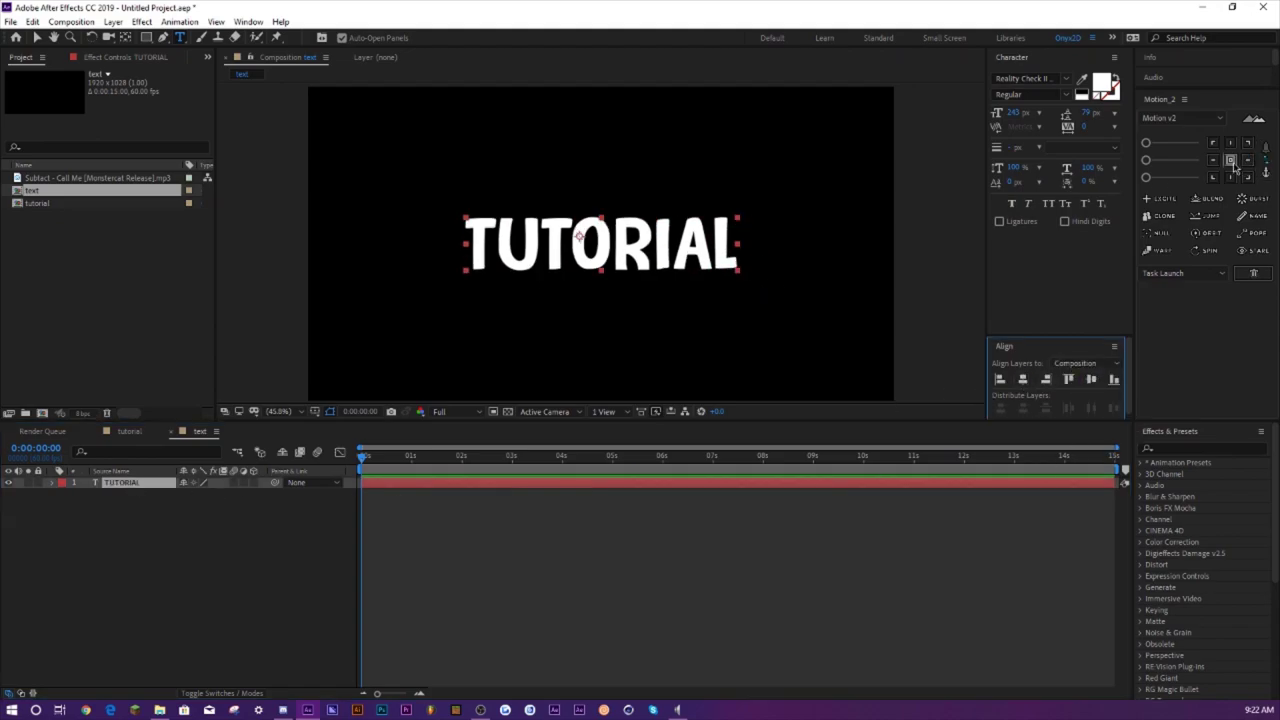
{"action": "left_click", "coordinate": [106, 548]}
{"action": "left_click", "coordinate": [131, 486]}
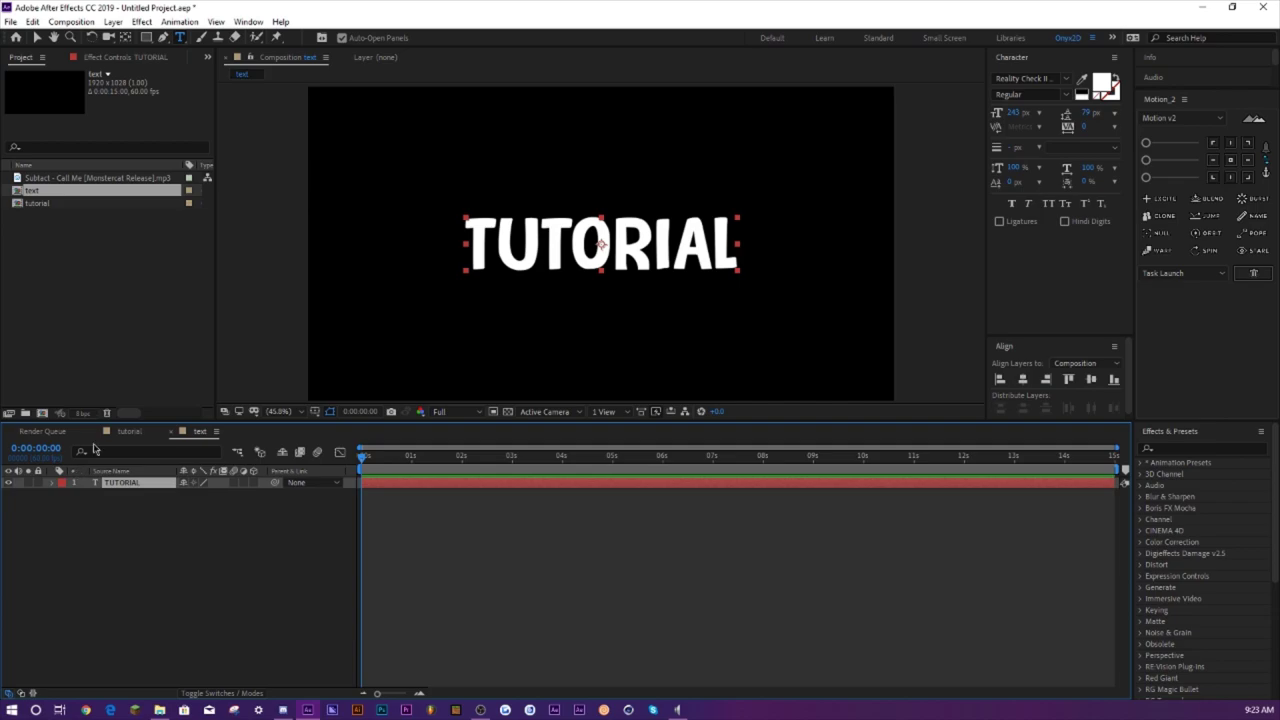
- Add an Inner Shadow layer style to the TUTORIAL layer
{"action": "right_click", "coordinate": [126, 486]}
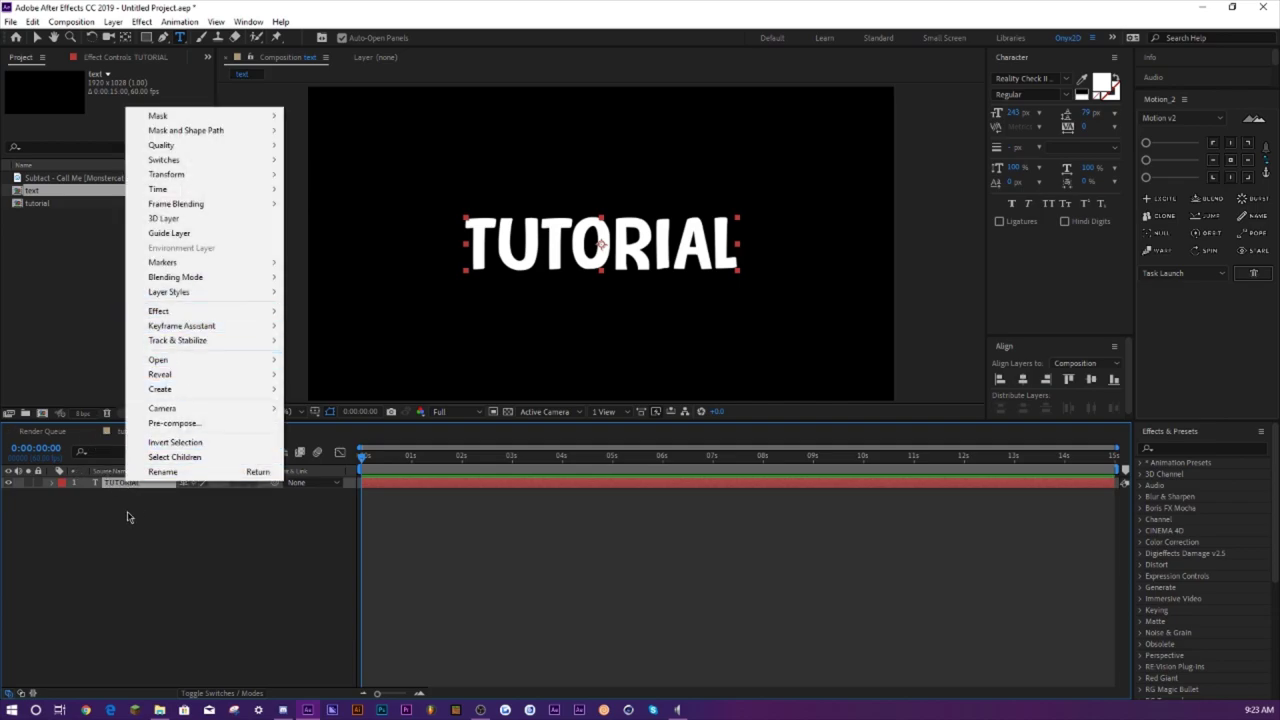
{"action": "left_click", "coordinate": [116, 505]}
{"action": "right_click", "coordinate": [139, 489]}
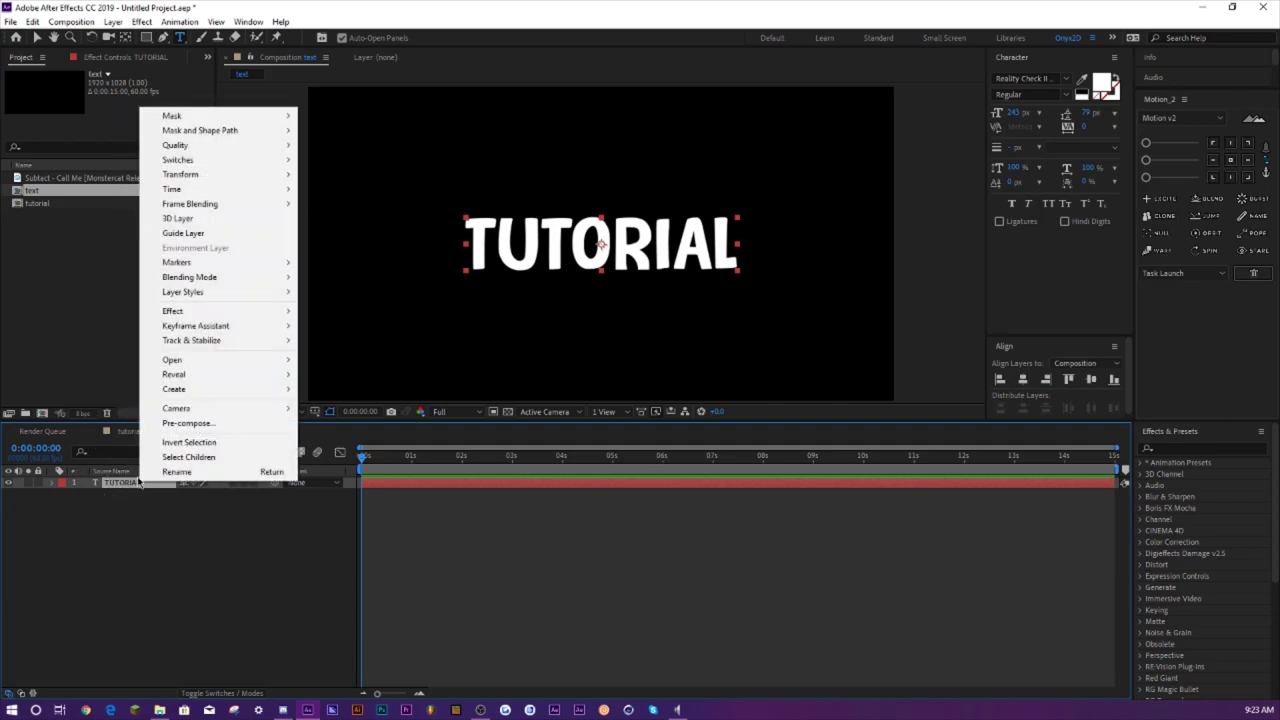
{"action": "mouse_move", "coordinate": [202, 291]}
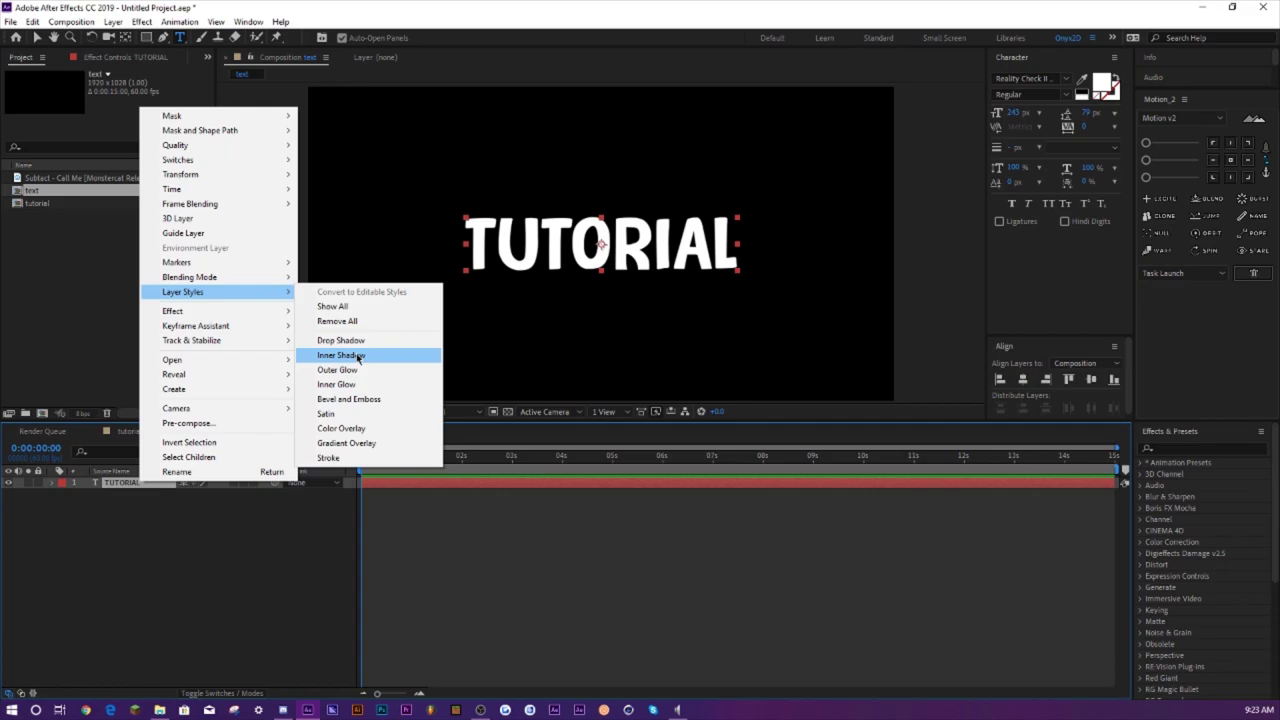
{"action": "left_click", "coordinate": [341, 355]}
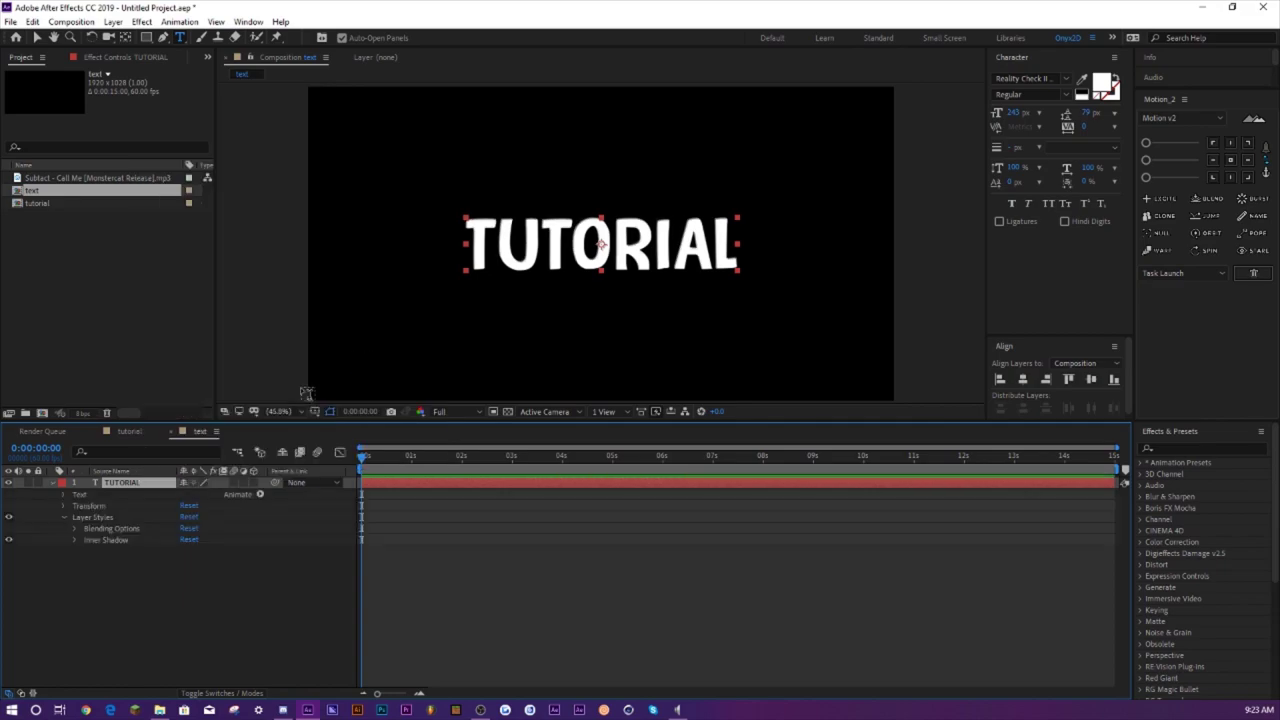
- Set the Inner Shadow angle to 270°
{"action": "left_click", "coordinate": [74, 528]}
{"action": "left_click", "coordinate": [74, 528]}
{"action": "left_click", "coordinate": [75, 540]}
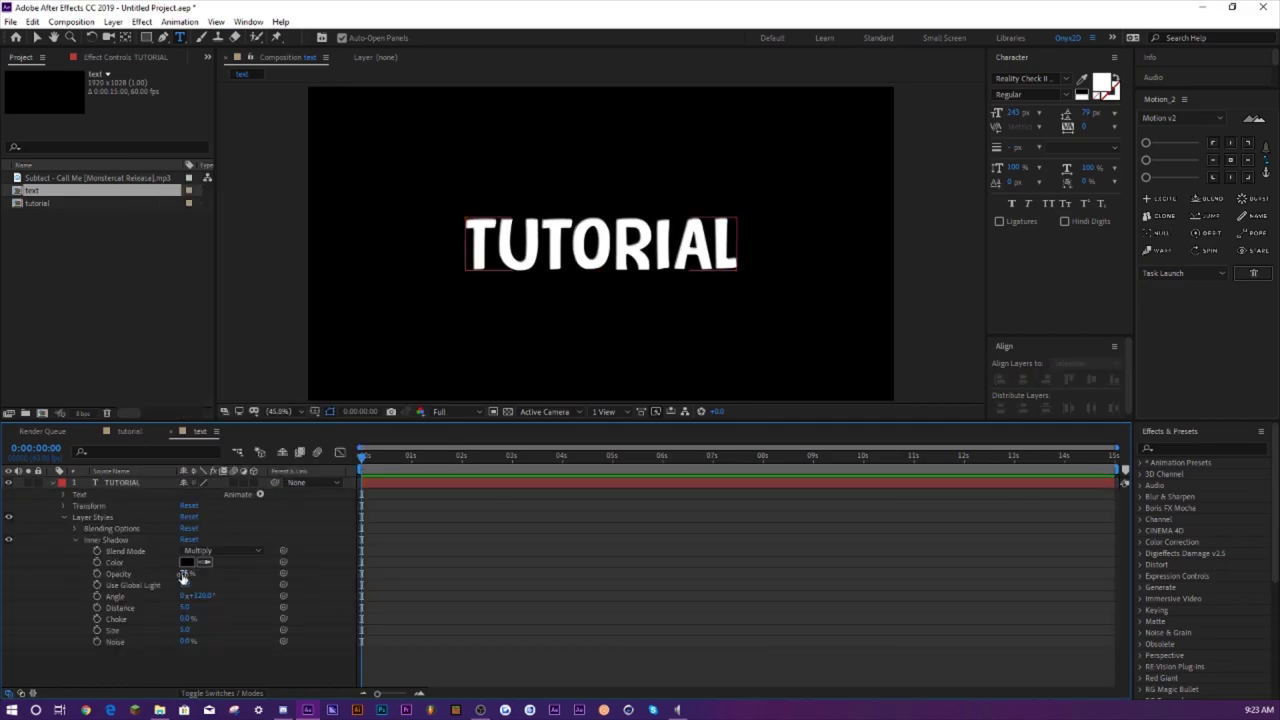
{"action": "left_click", "coordinate": [200, 596]}
{"action": "type", "text": "270"}
{"action": "key", "text": "Return"}
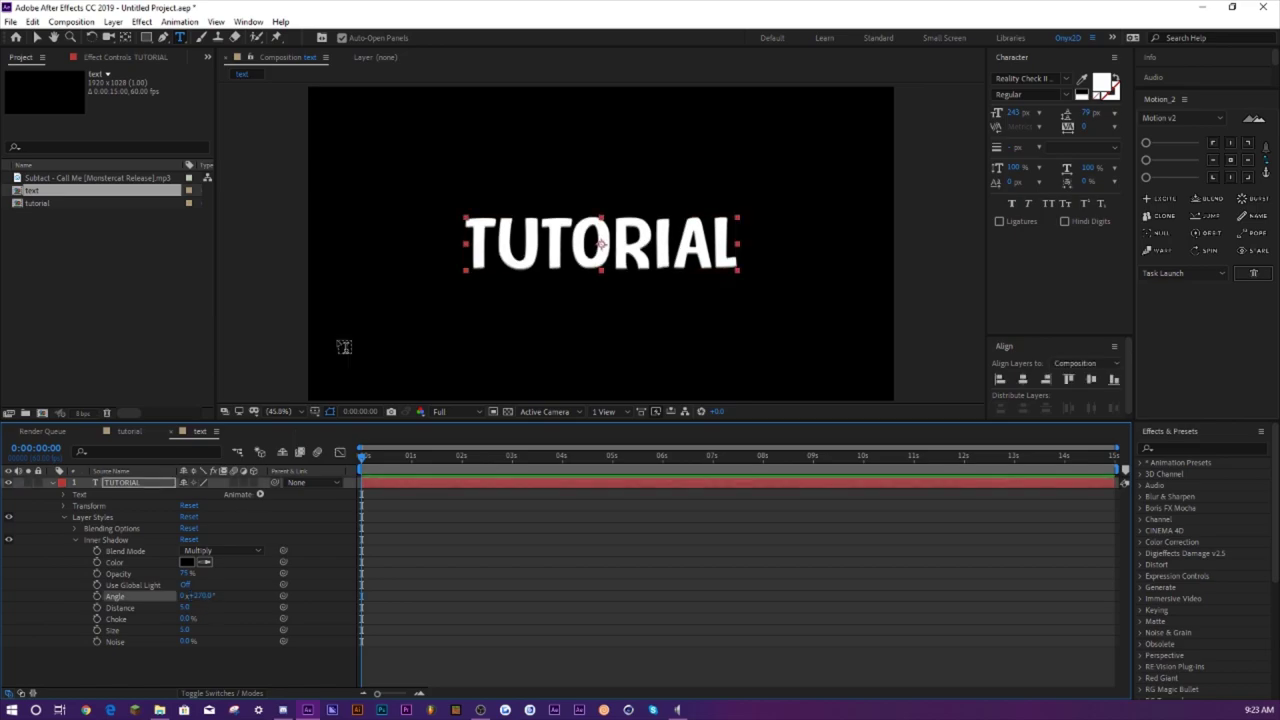
- Check the shadow against the transparency grid, then collapse the layer's properties
{"action": "left_click", "coordinate": [508, 411]}
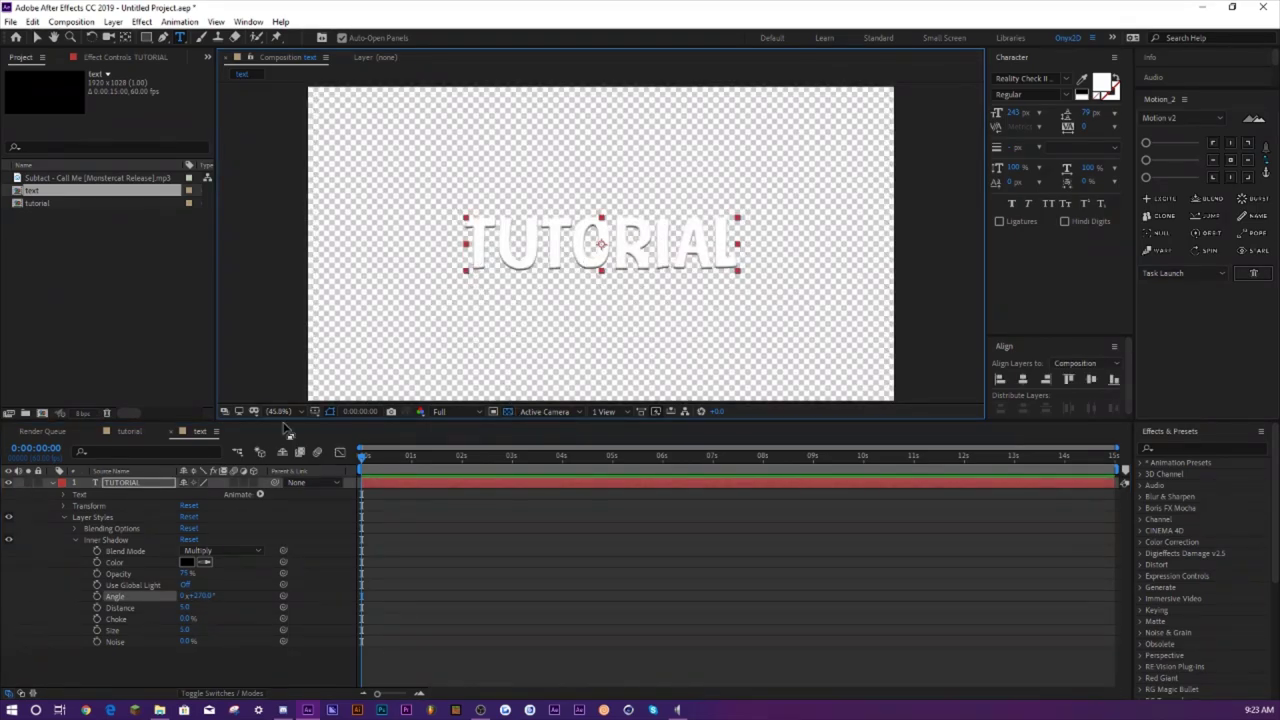
{"action": "left_click", "coordinate": [508, 411]}
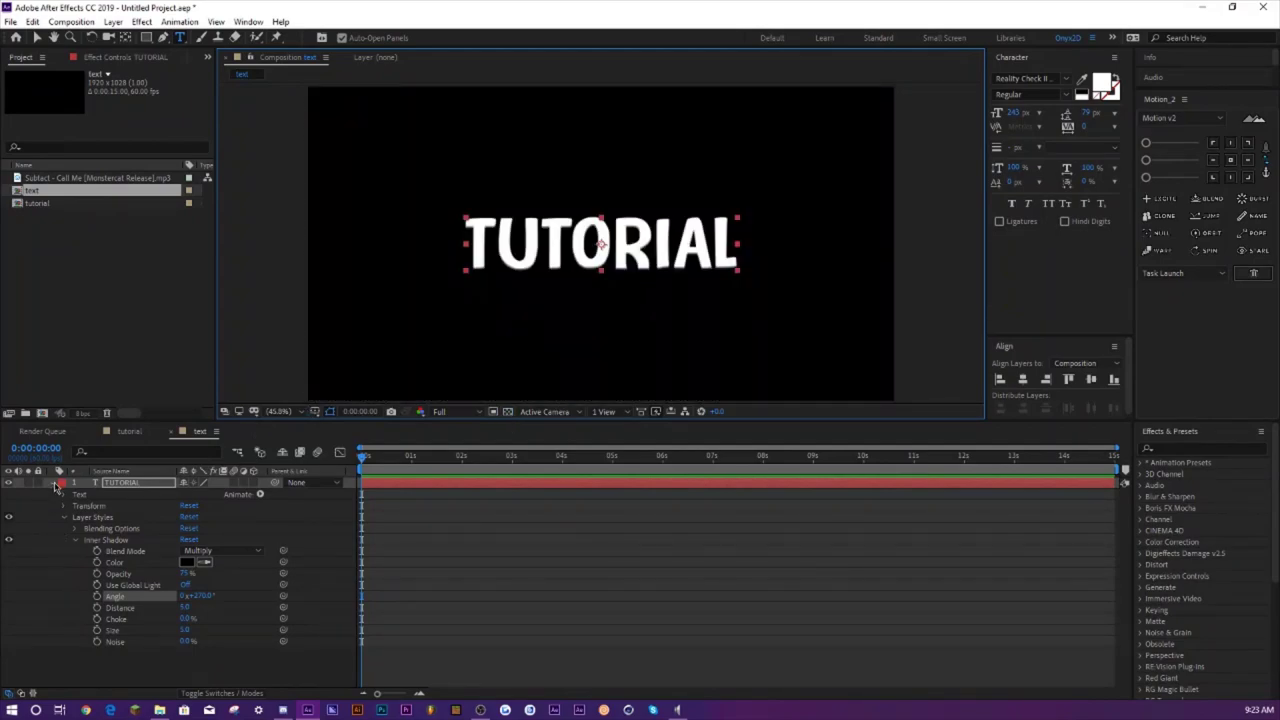
{"action": "left_click", "coordinate": [73, 540]}
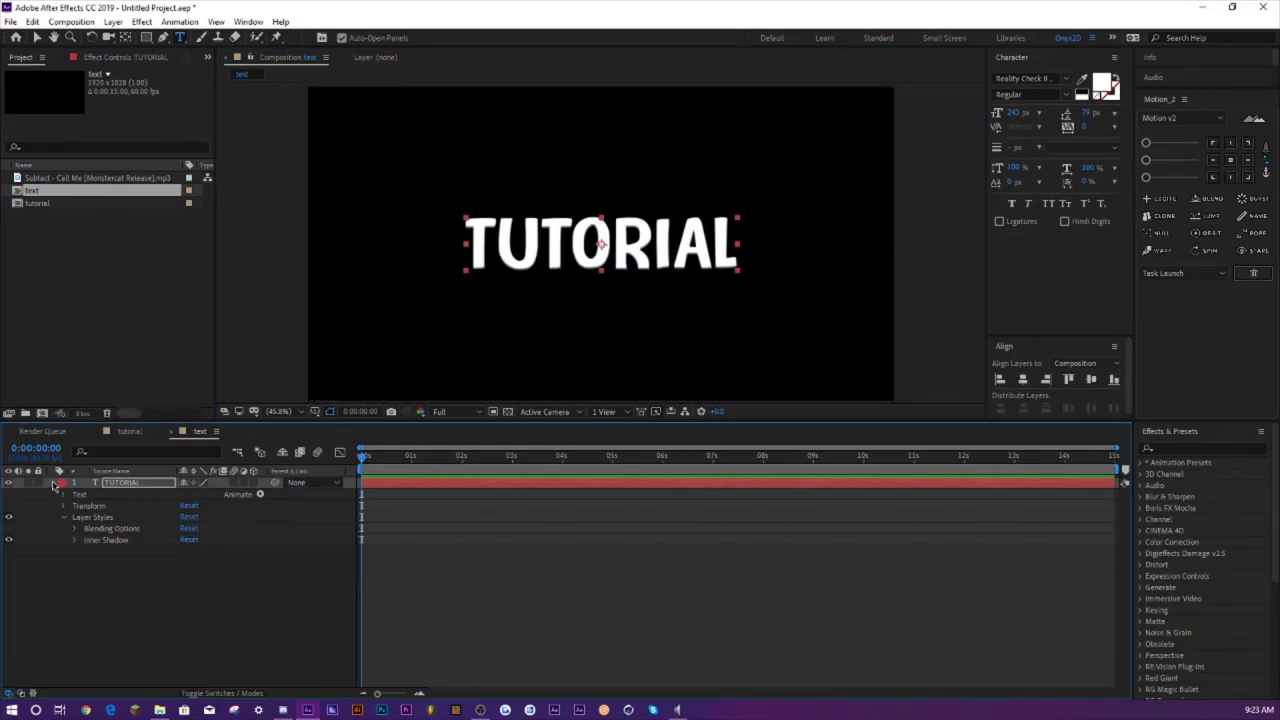
{"action": "left_click", "coordinate": [54, 484]}
{"action": "right_click", "coordinate": [128, 484]}
- Add a thick purple Stroke layer style to the TUTORIAL text
{"action": "mouse_move", "coordinate": [262, 294]}
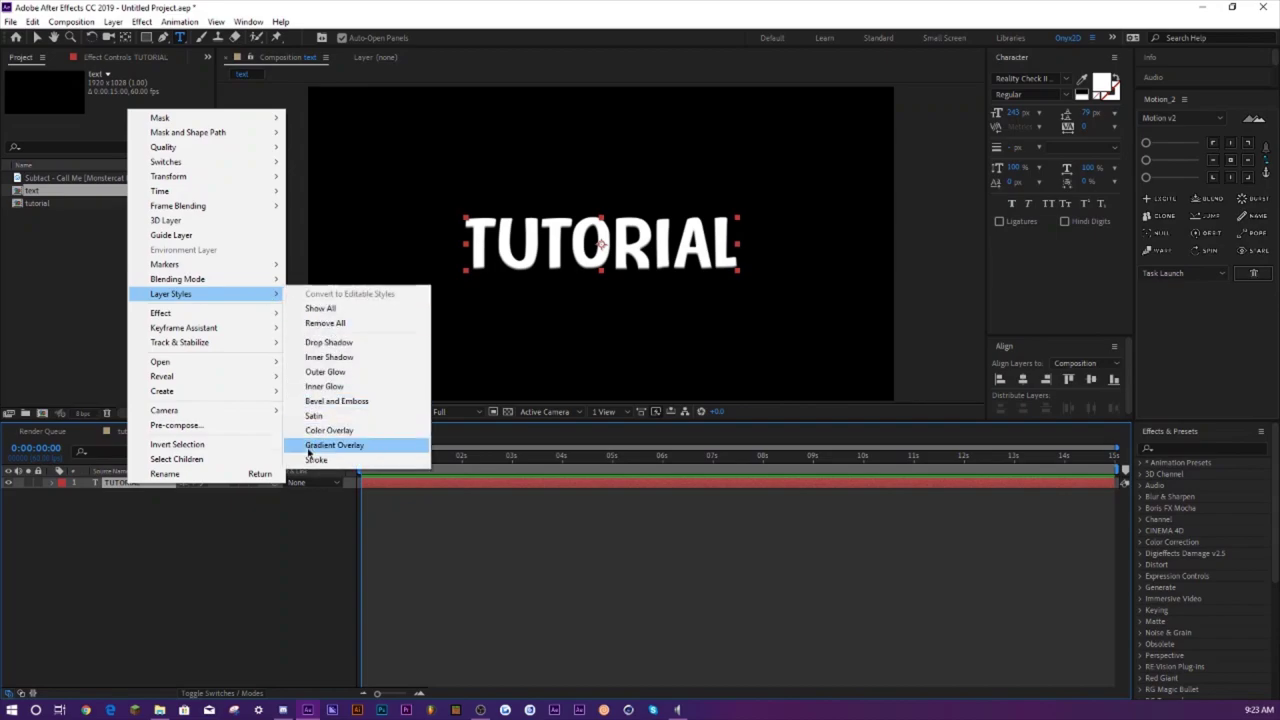
{"action": "left_click", "coordinate": [312, 459]}
{"action": "left_click", "coordinate": [73, 551]}
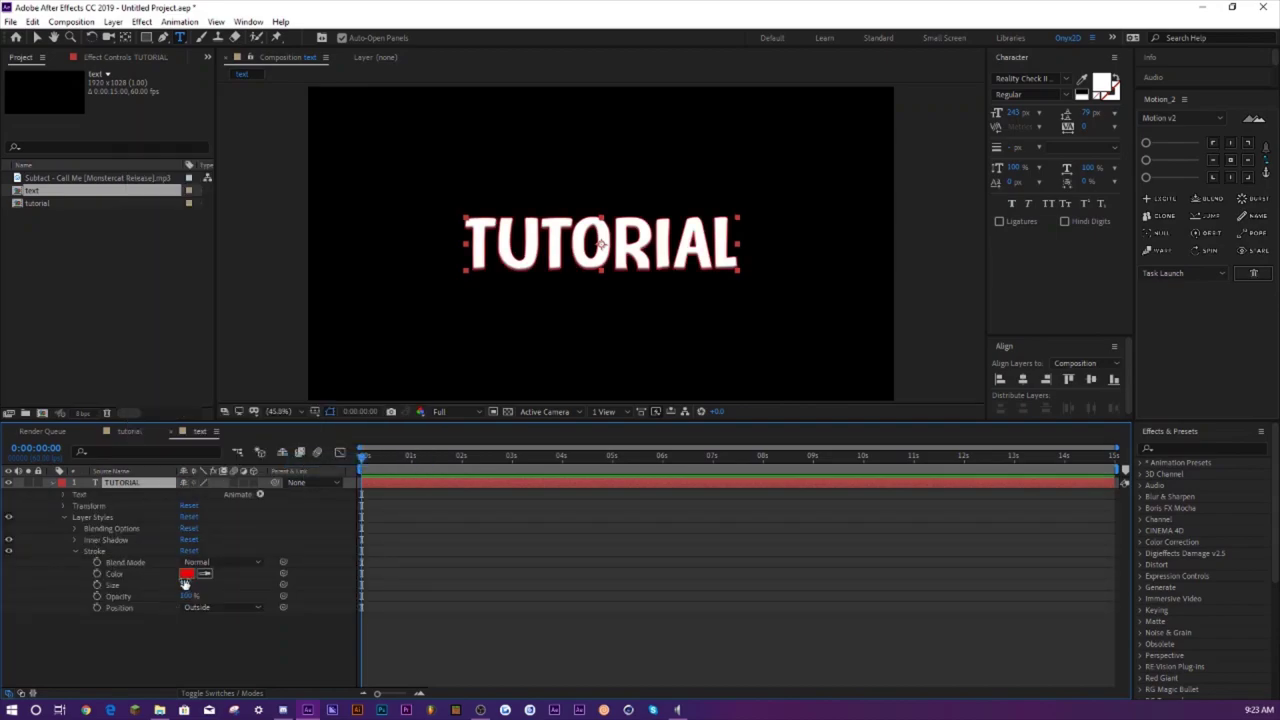
{"action": "left_click", "coordinate": [187, 573]}
{"action": "left_click", "coordinate": [813, 392]}
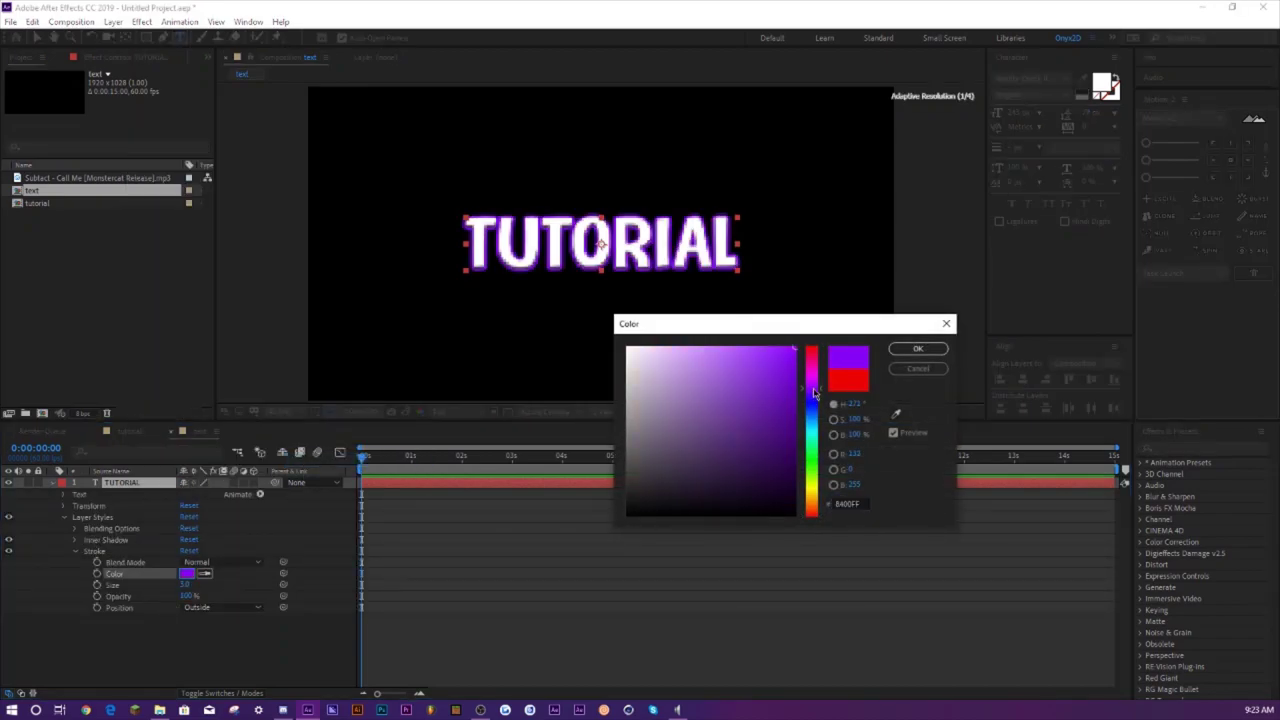
{"action": "left_click", "coordinate": [918, 348]}
{"action": "key", "text": "slash"}
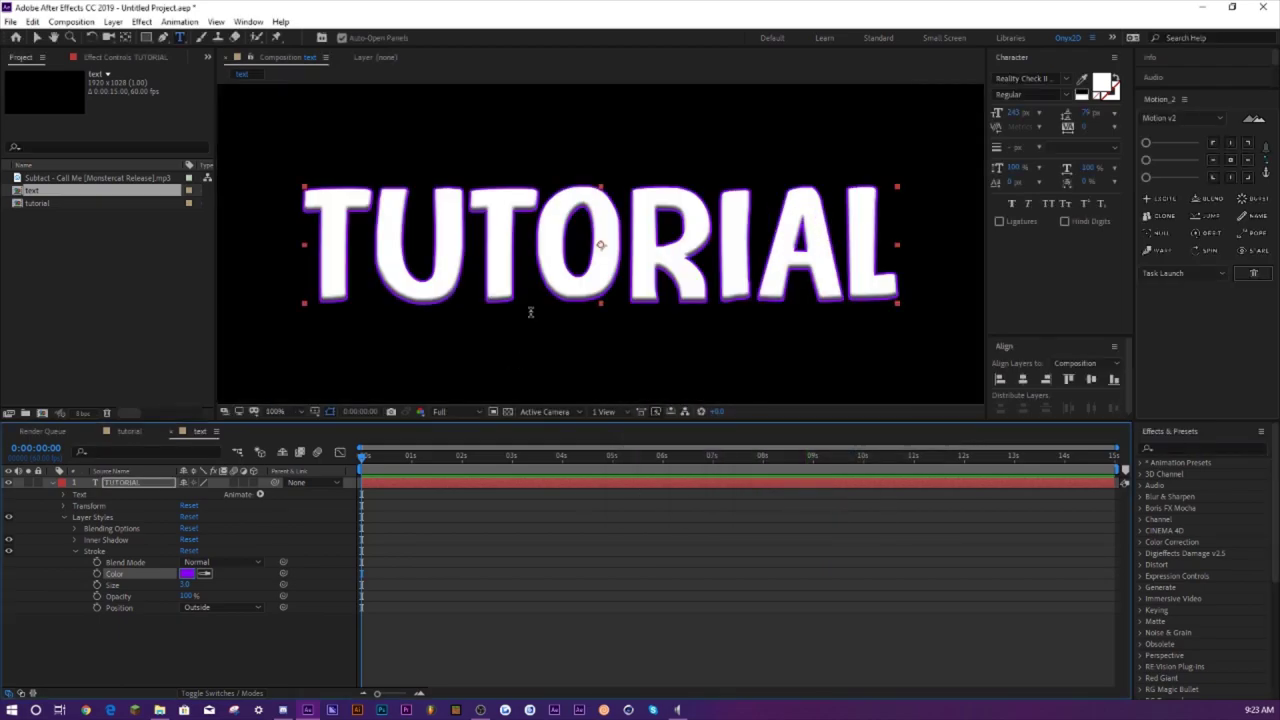
{"action": "left_click_drag", "start_coordinate": [193, 588], "coordinate": [214, 590]}
- Duplicate the TUTORIAL layer and thicken the copy's purple stroke to about 13
{"action": "left_click", "coordinate": [126, 484]}
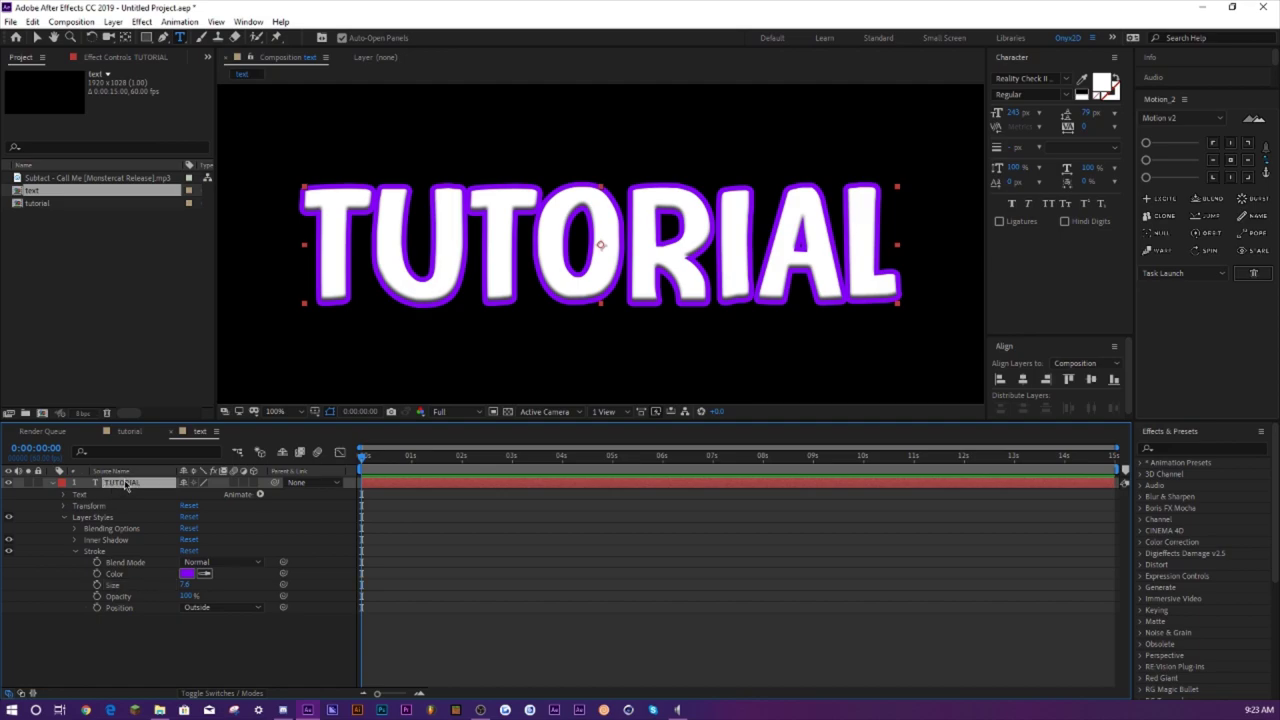
{"action": "key", "text": "ctrl+d"}
{"action": "left_click", "coordinate": [187, 585]}
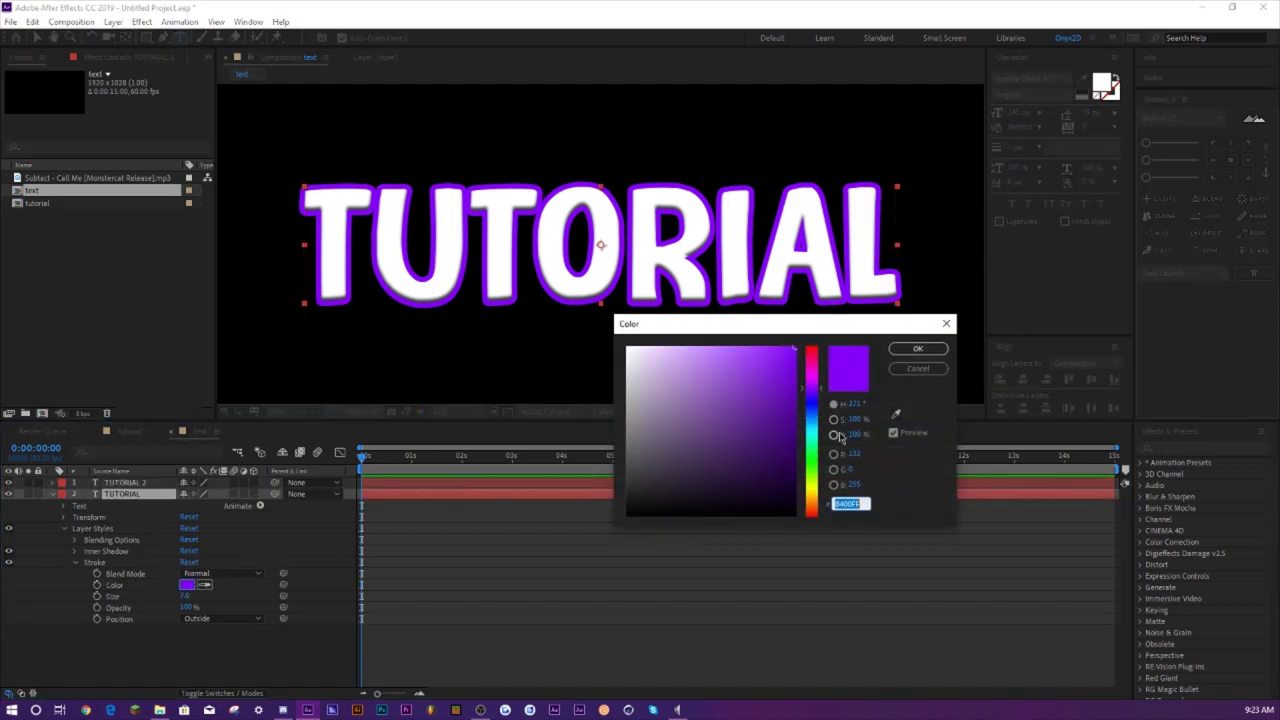
{"action": "left_click", "coordinate": [917, 348]}
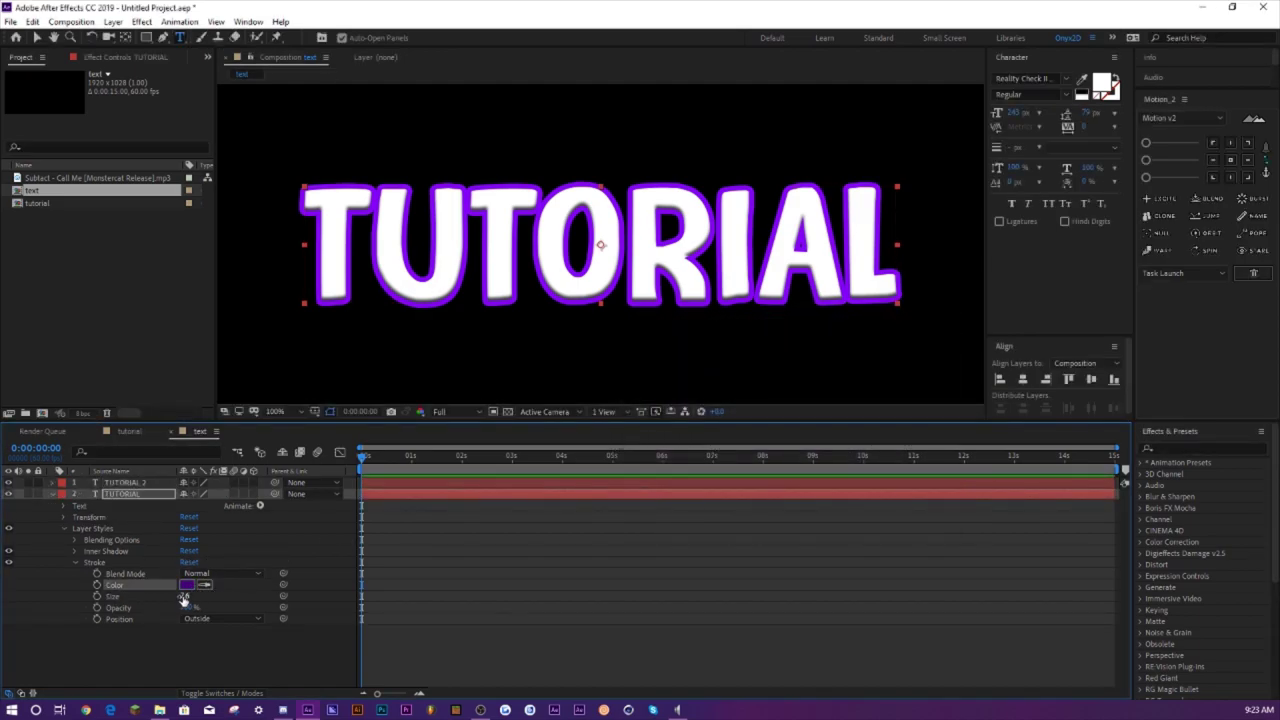
{"action": "left_click_drag", "start_coordinate": [200, 595], "coordinate": [218, 597]}
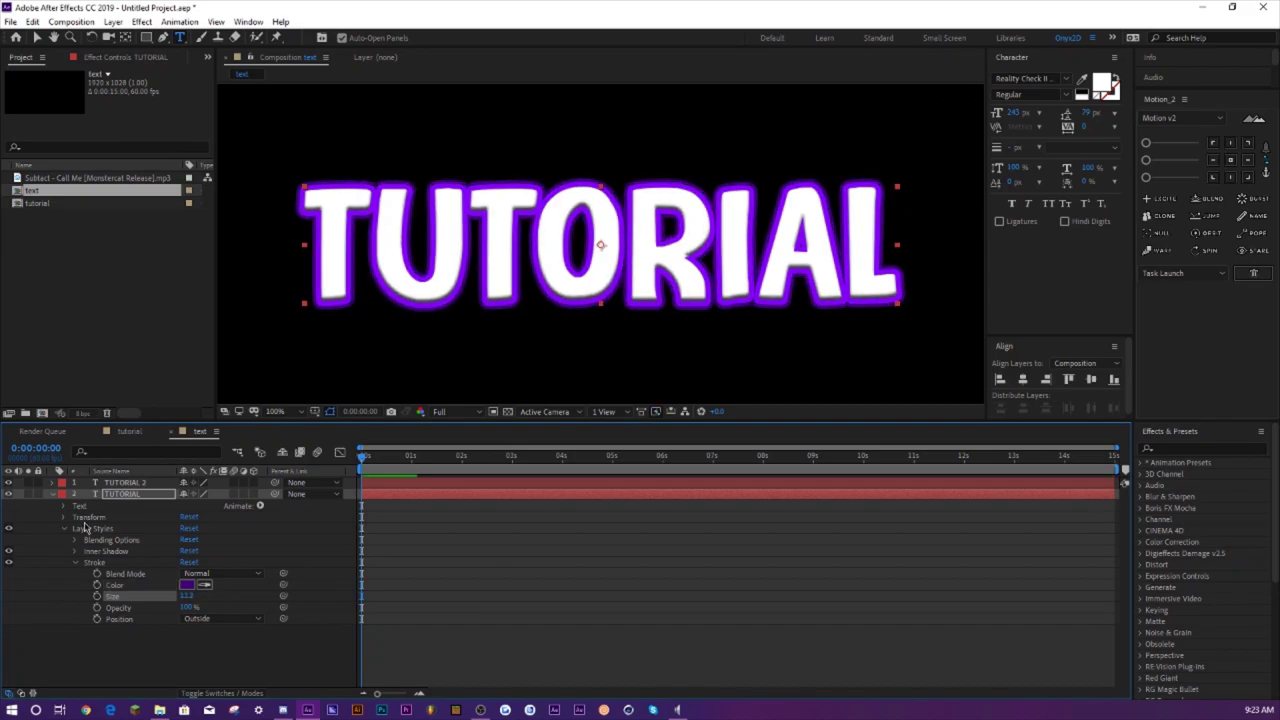
{"action": "left_click", "coordinate": [52, 495]}
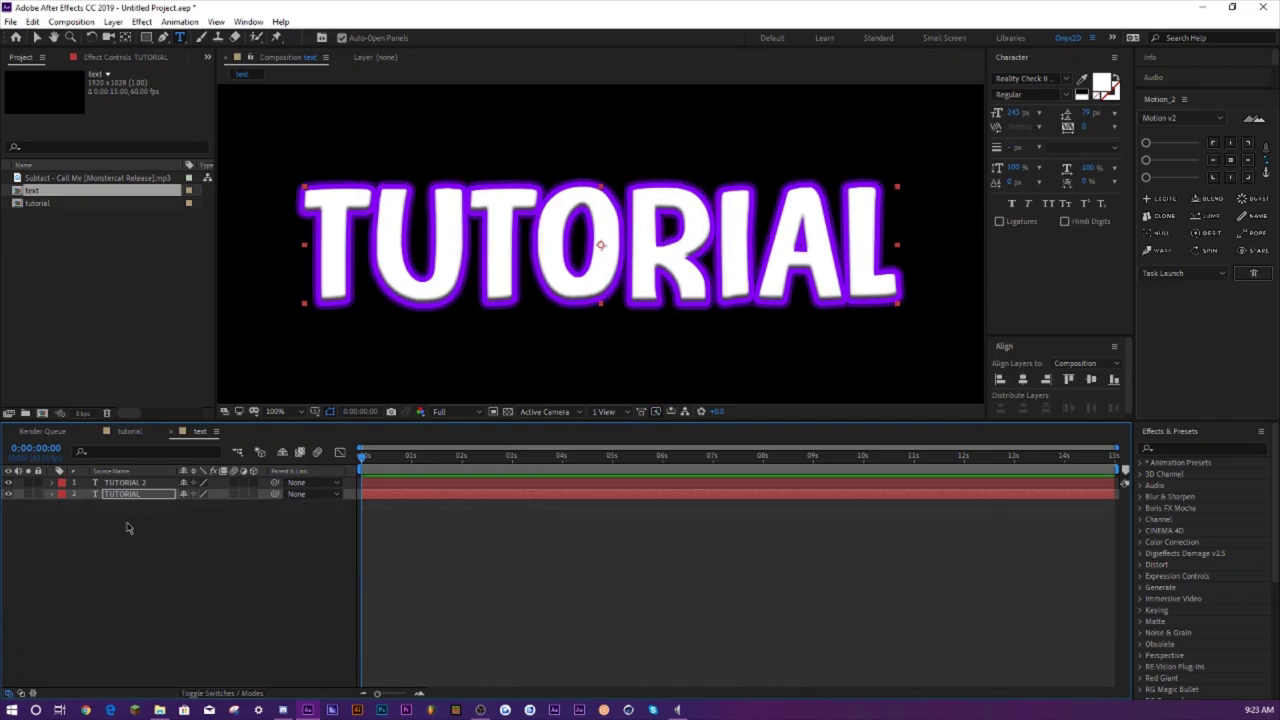
{"action": "left_click", "coordinate": [122, 482], "text": "shift"}
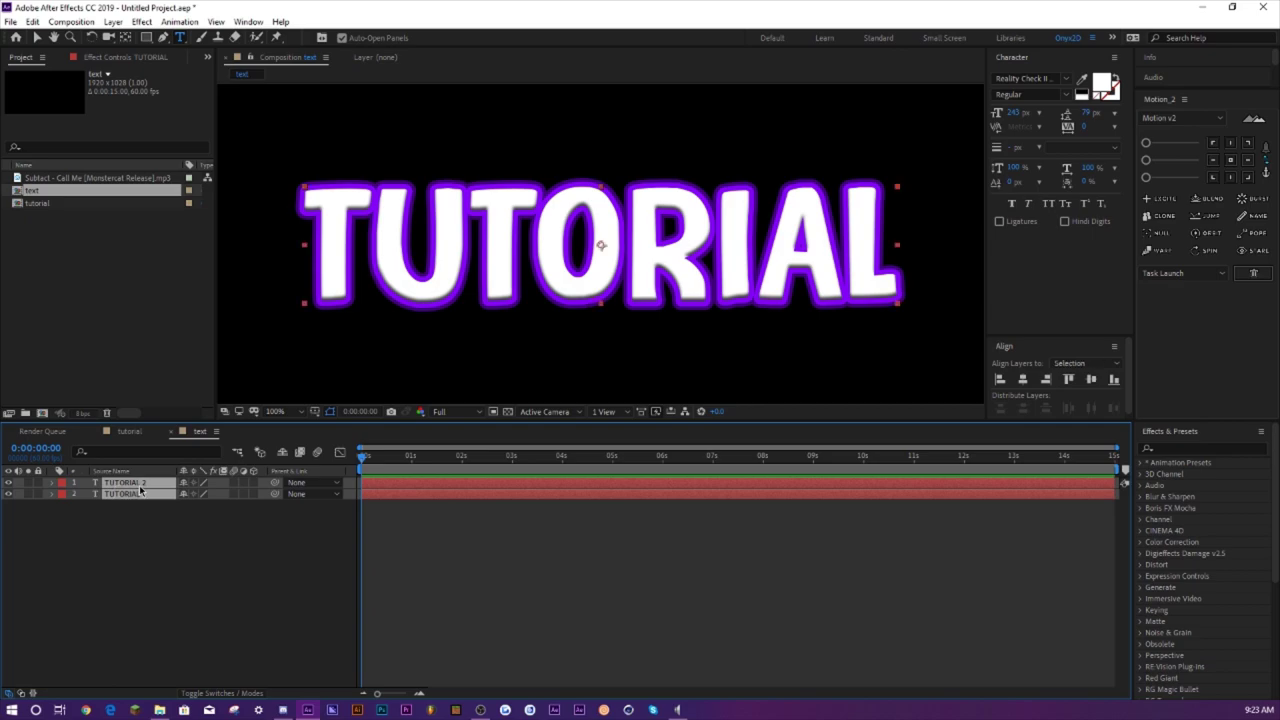
- Pre-compose both TUTORIAL text layers into Pre-comp 1
{"action": "right_click", "coordinate": [141, 488]}
{"action": "left_click", "coordinate": [205, 427]}
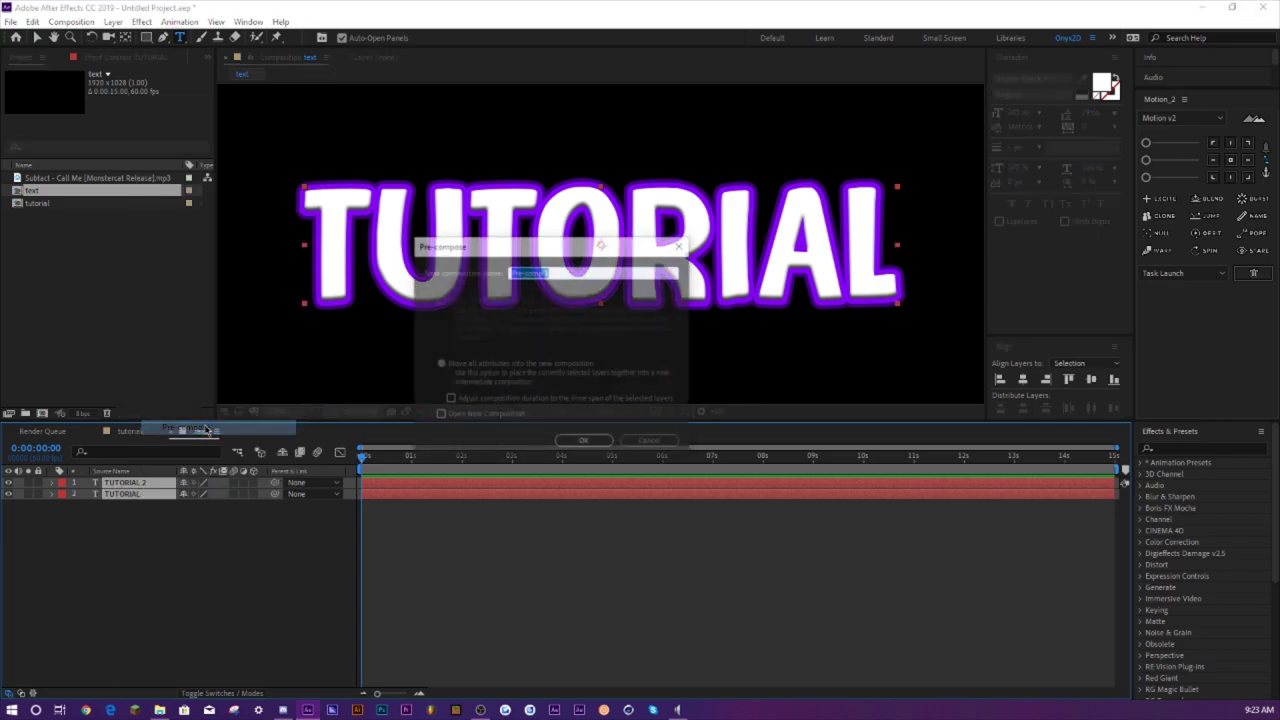
{"action": "key", "text": "Return"}
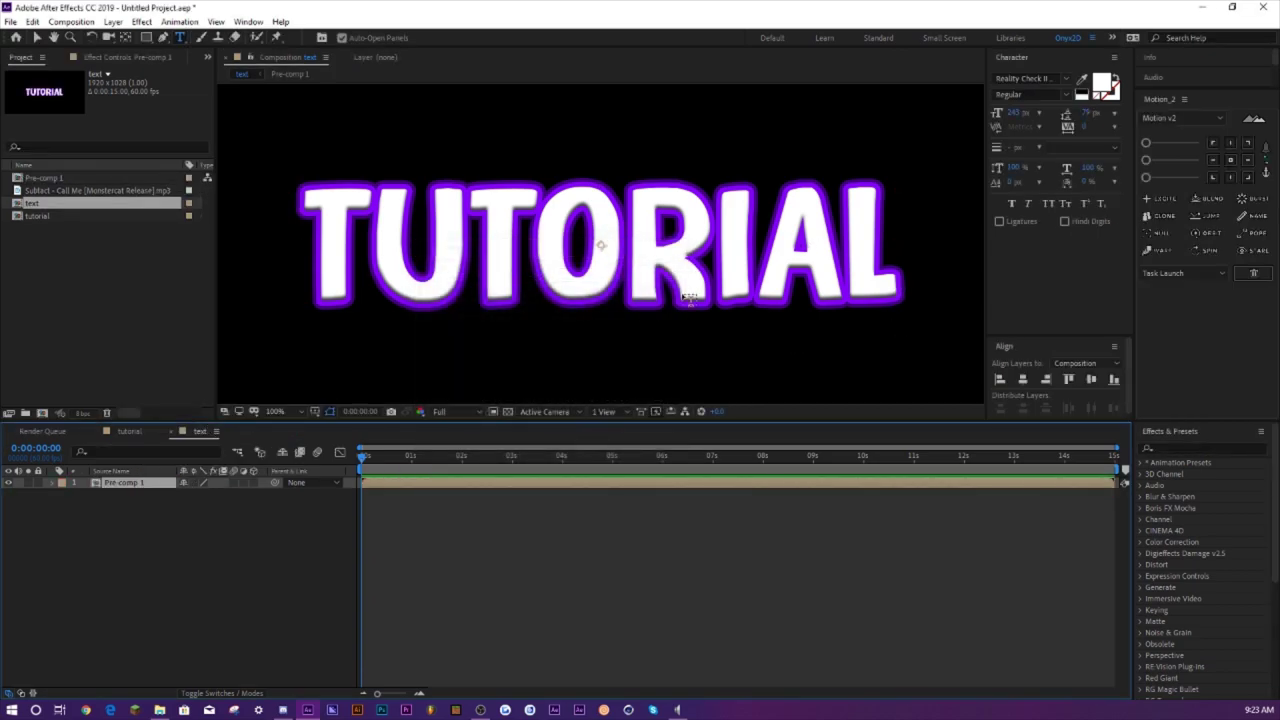
- Apply the Trapcode Echospace effect from Effects & Presets to Pre-comp 1
{"action": "left_click", "coordinate": [1178, 448]}
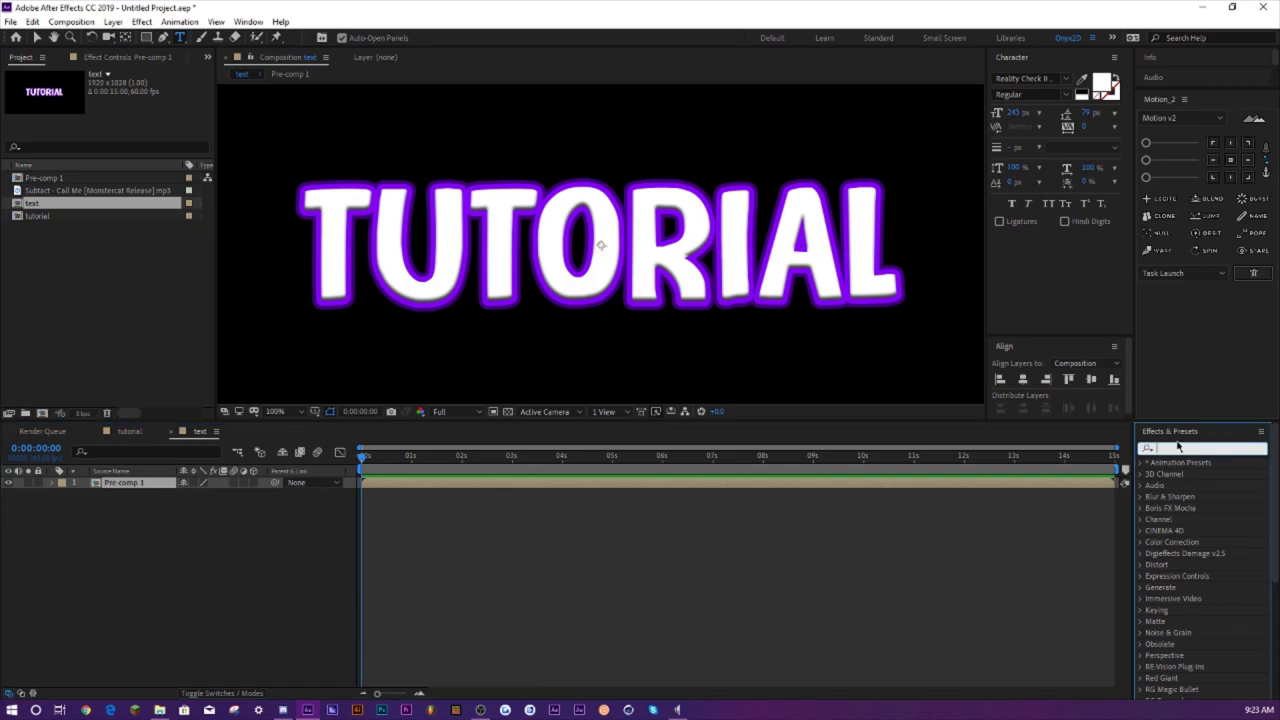
{"action": "type", "text": "echospace"}
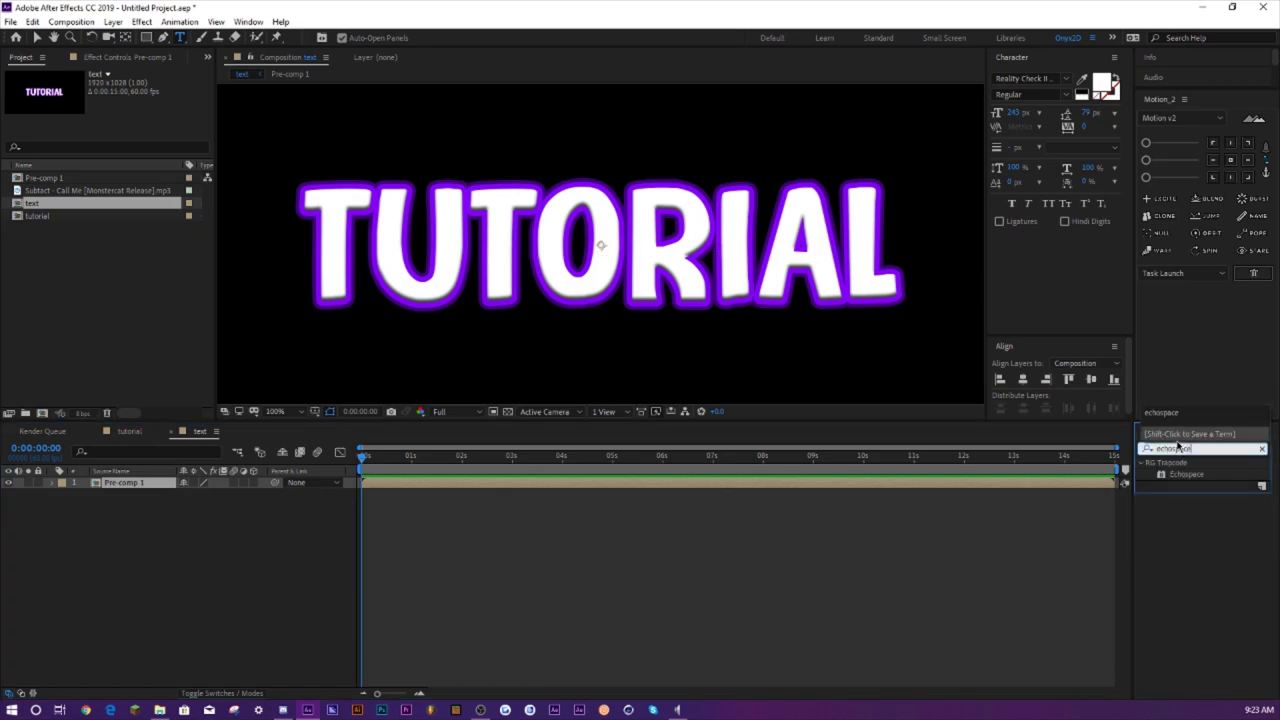
{"action": "left_click_drag", "start_coordinate": [1175, 476], "coordinate": [125, 484]}
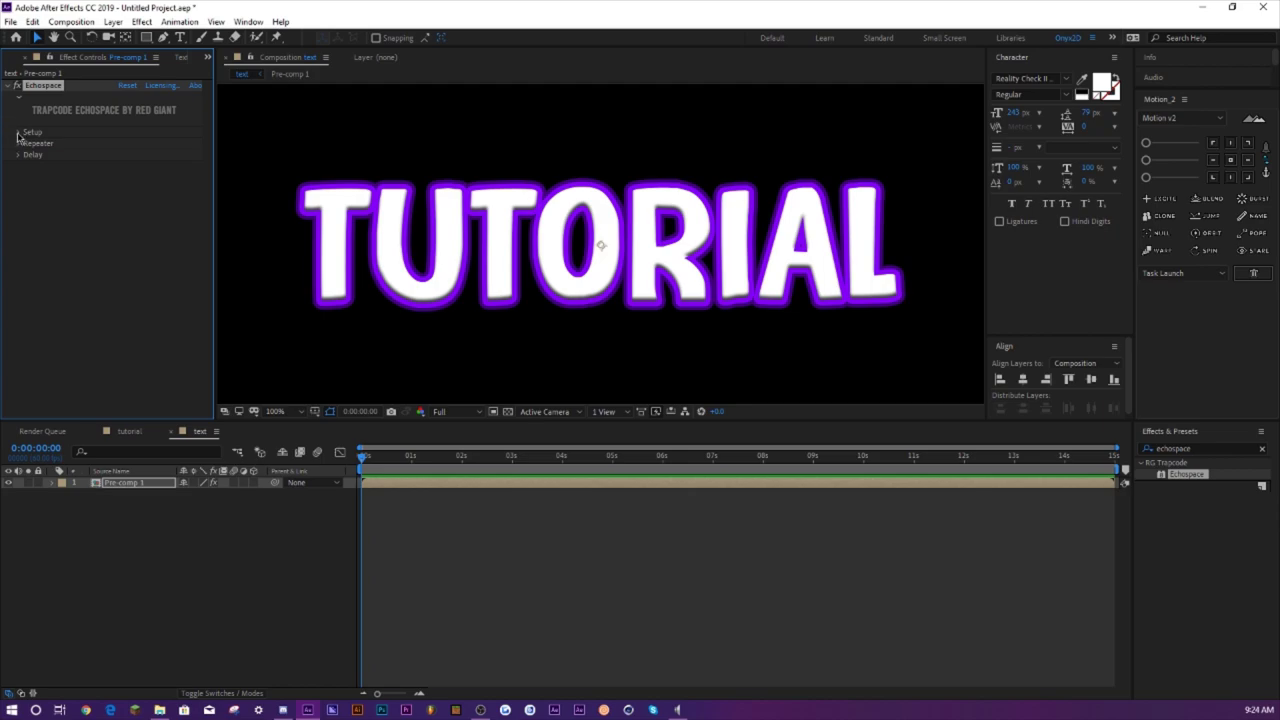
- In Echospace's Setup and Repeater settings, commit the Scale value and set Y Offset to 3
{"action": "left_click", "coordinate": [18, 133]}
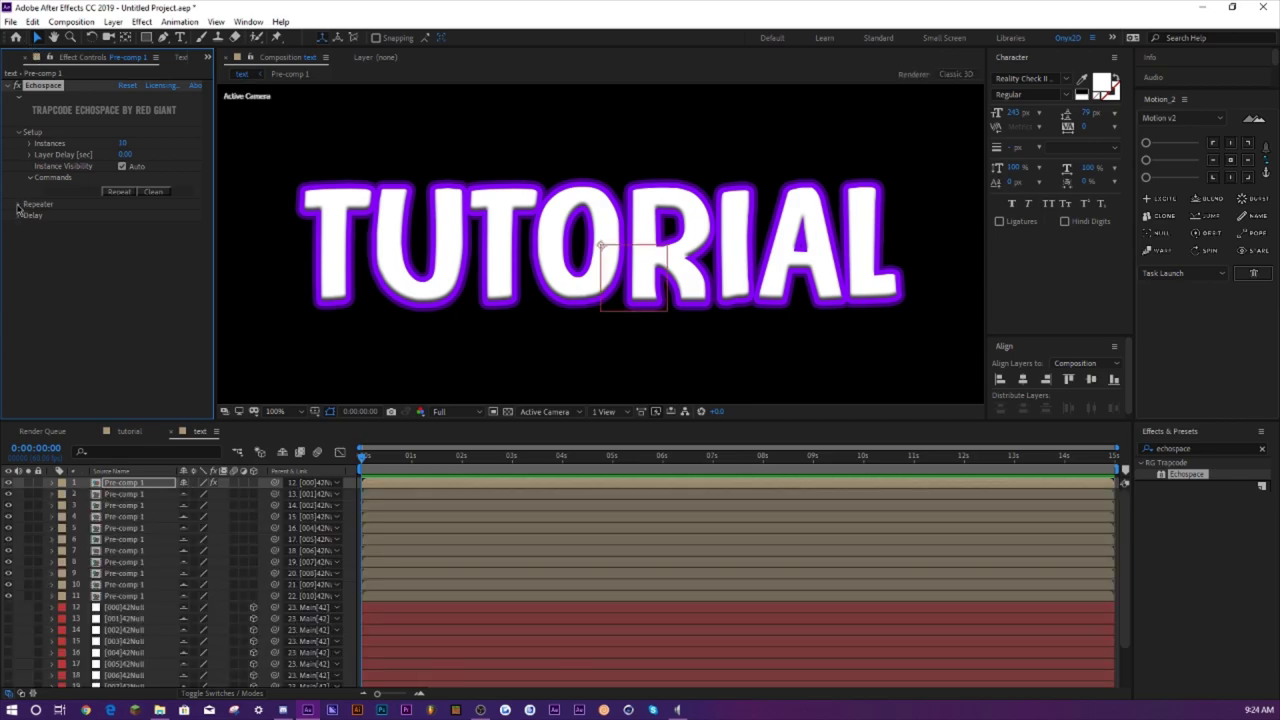
{"action": "left_click", "coordinate": [18, 204]}
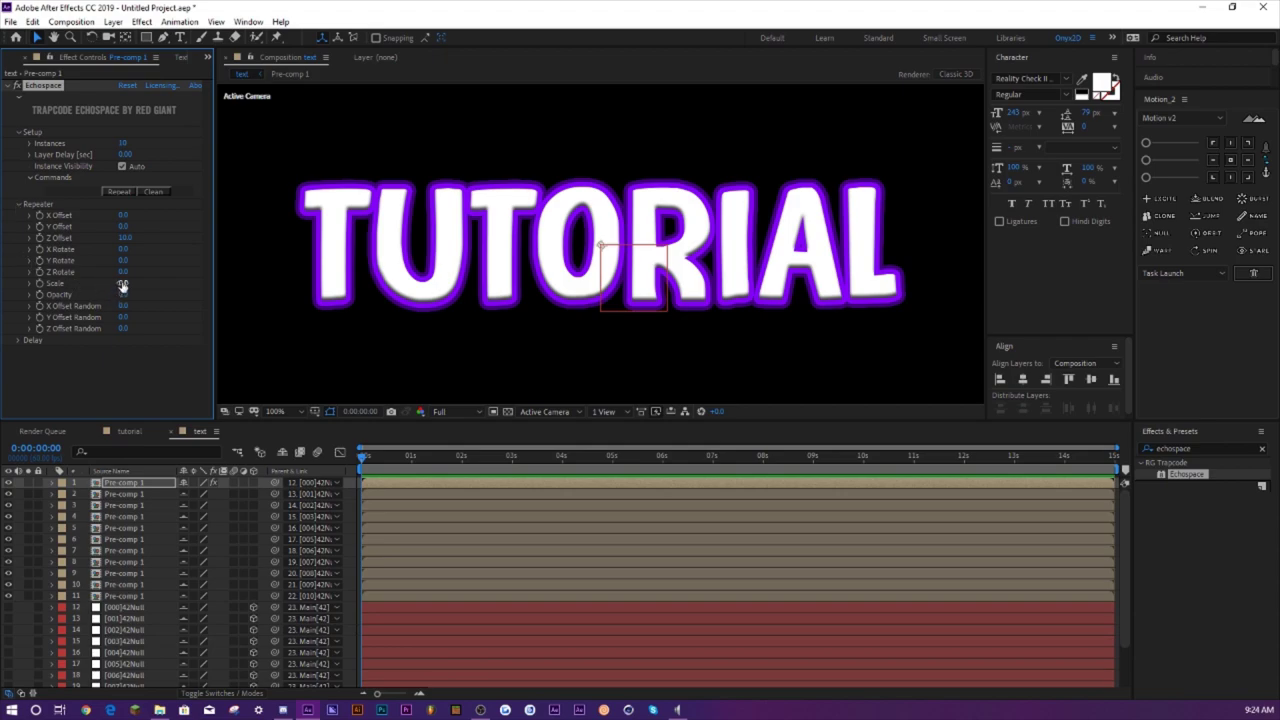
{"action": "left_click", "coordinate": [120, 282]}
{"action": "key", "text": "Return"}
{"action": "left_click", "coordinate": [125, 227]}
{"action": "type", "text": "3"}
{"action": "key", "text": "Return"}
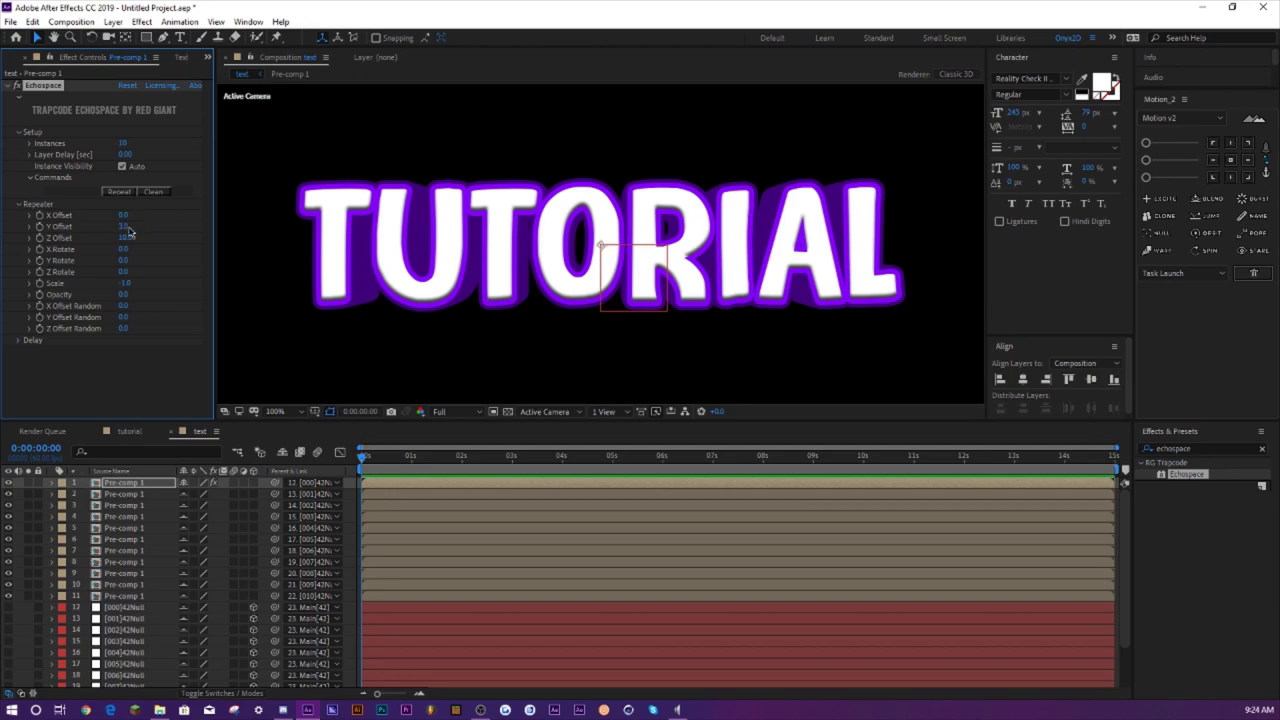
- Reset the viewer to 100% magnification and select all 23 layers in the composition
{"action": "key", "text": "comma"}
{"action": "key", "text": "comma"}
{"action": "key", "text": "comma"}
{"action": "key", "text": "comma"}
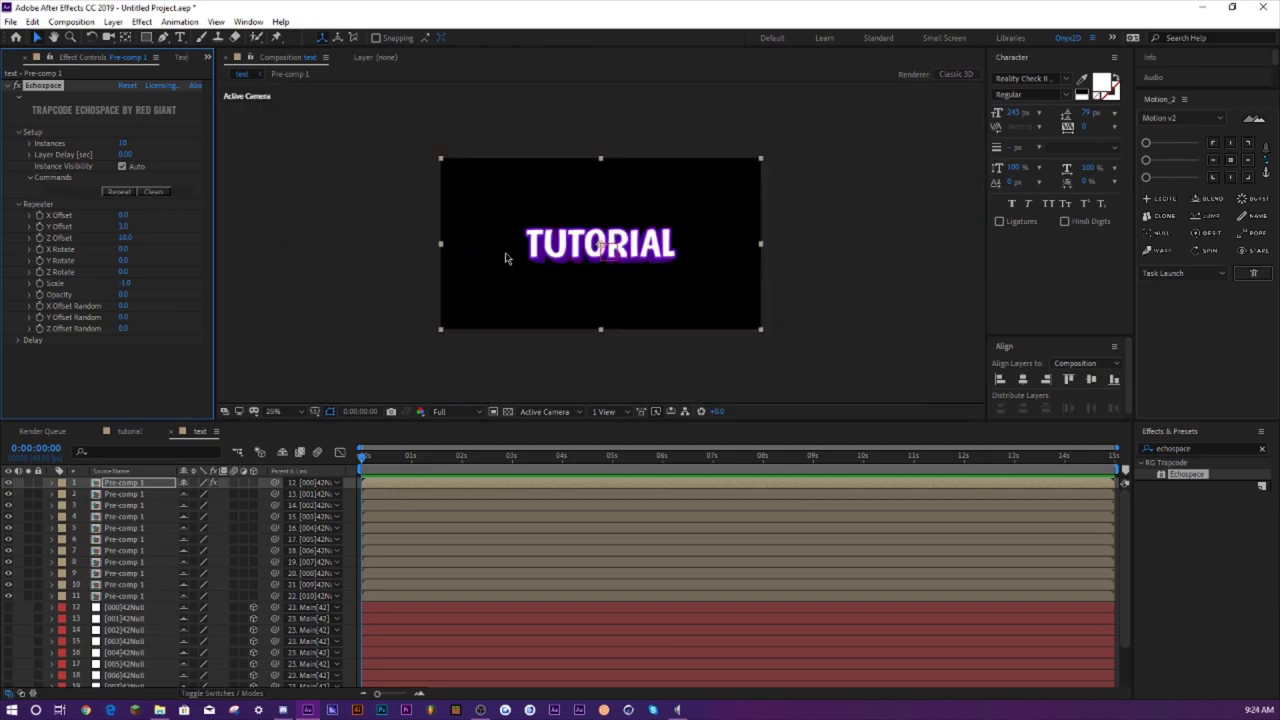
{"action": "key", "text": "period"}
{"action": "key", "text": "period"}
{"action": "left_click", "coordinate": [272, 411]}
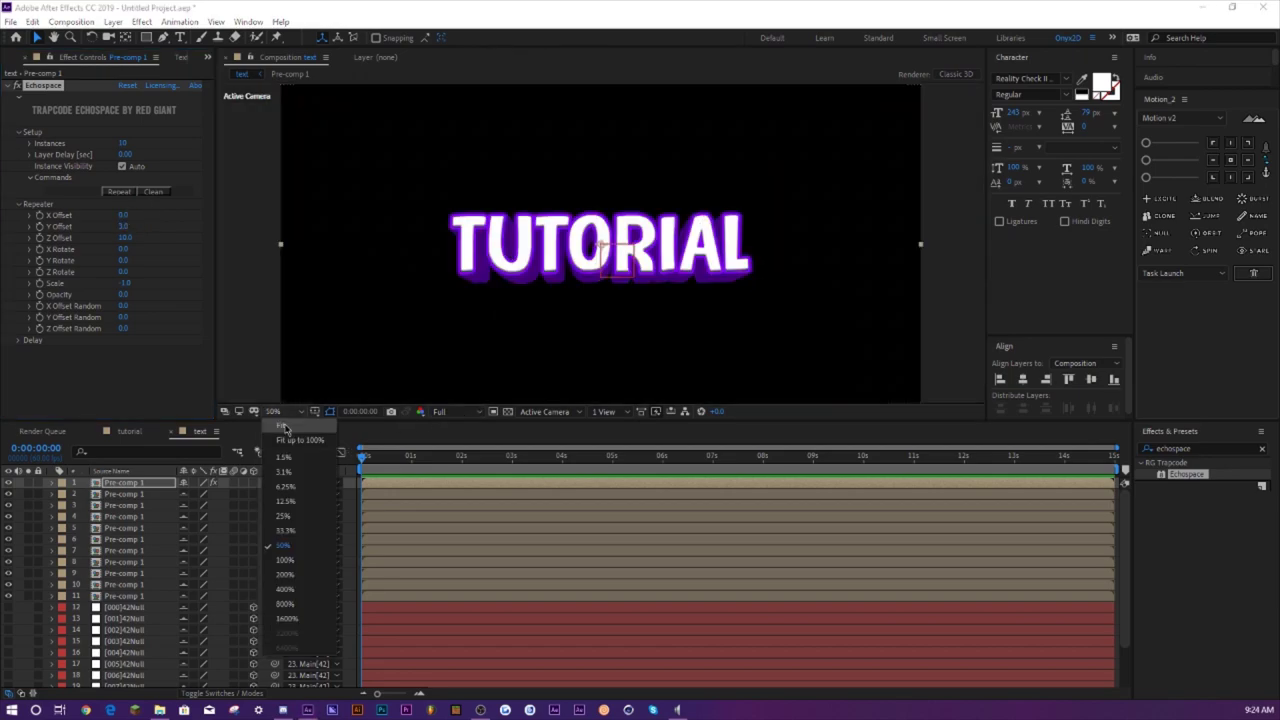
{"action": "left_click", "coordinate": [285, 580]}
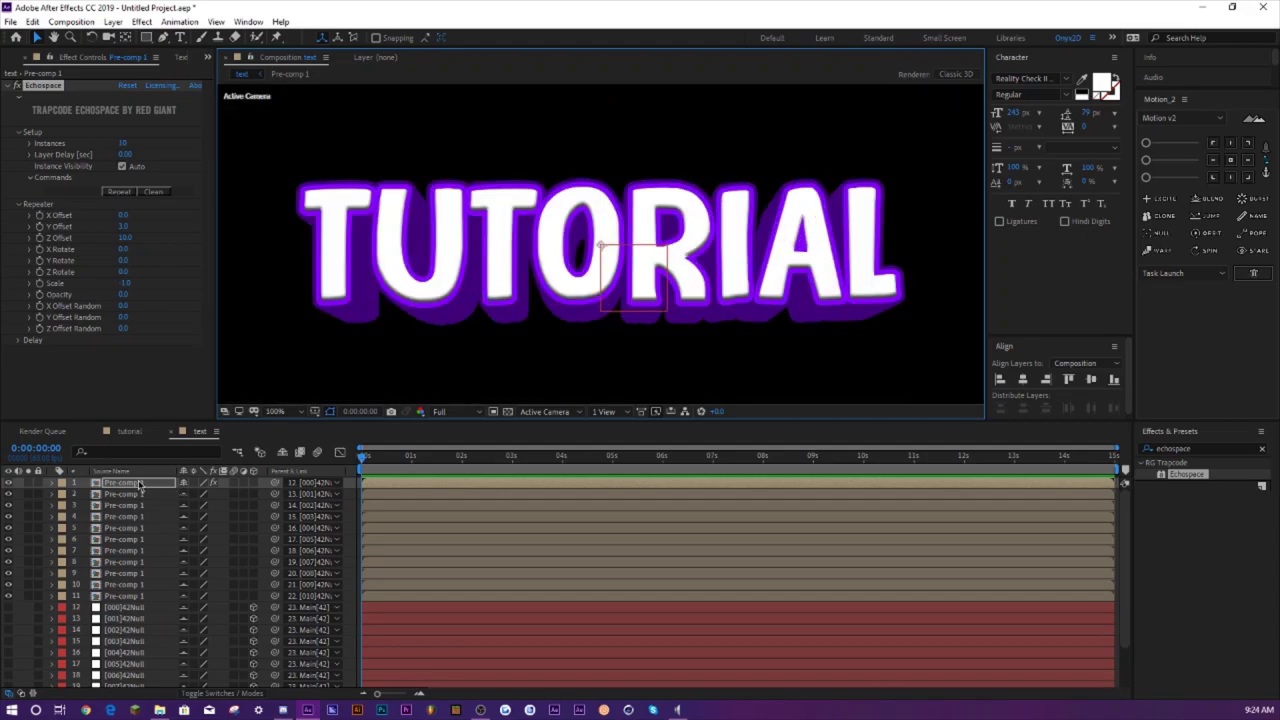
{"action": "left_click", "coordinate": [140, 484]}
{"action": "scroll", "coordinate": [120, 550], "scroll_direction": "down", "scroll_amount": 3}
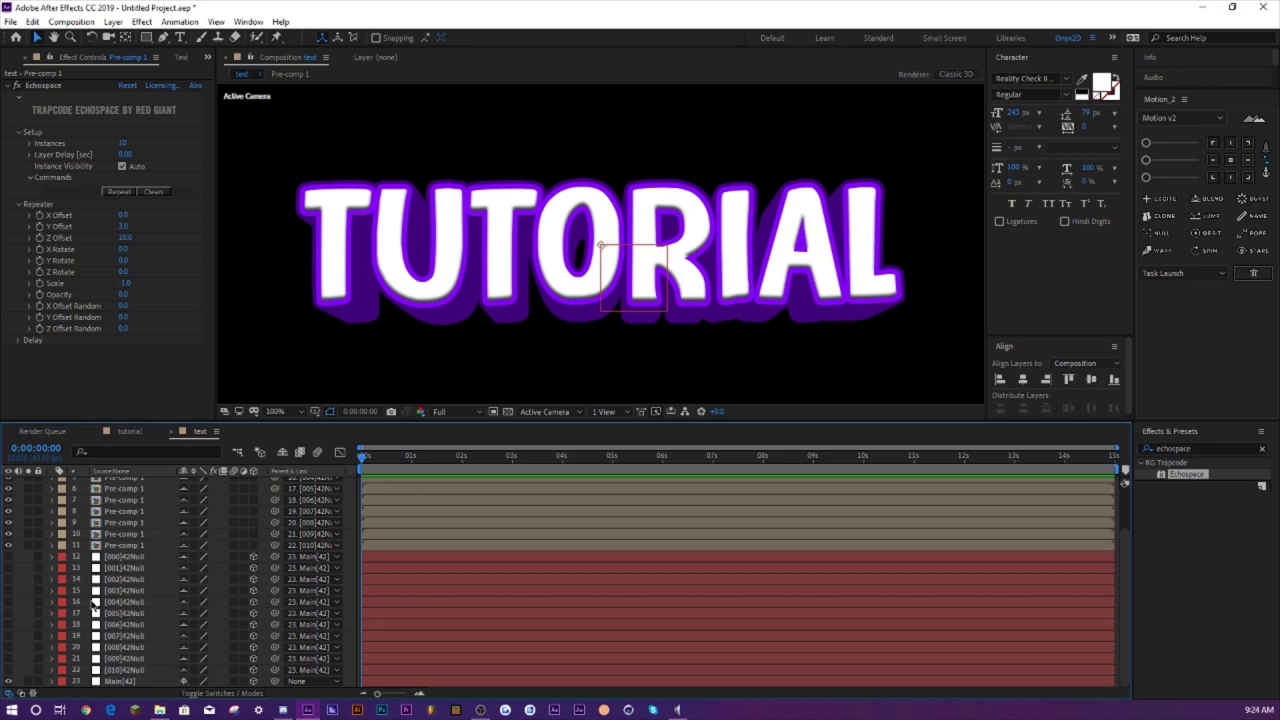
{"action": "left_click", "coordinate": [127, 682], "text": "shift"}
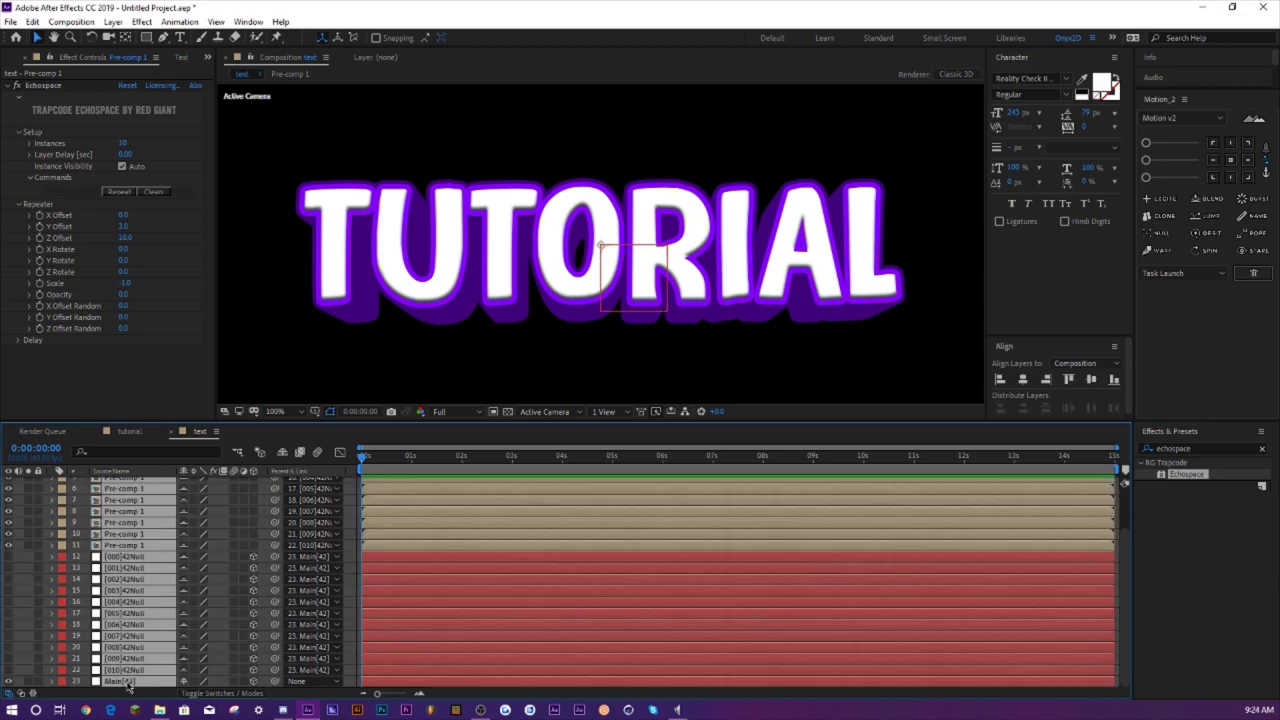
- Nest the selected layers into Pre-comp 2 and apply the Warp effect to it
{"action": "right_click", "coordinate": [139, 555]}
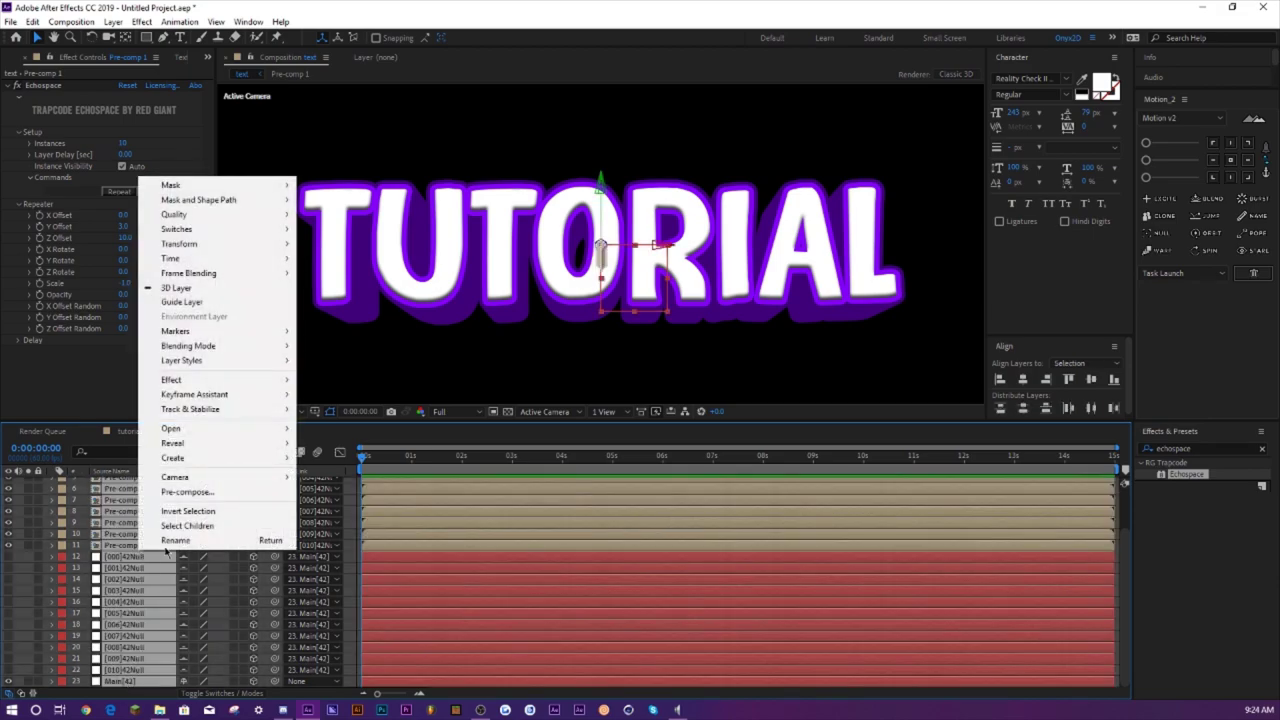
{"action": "left_click", "coordinate": [203, 492]}
{"action": "key", "text": "Return"}
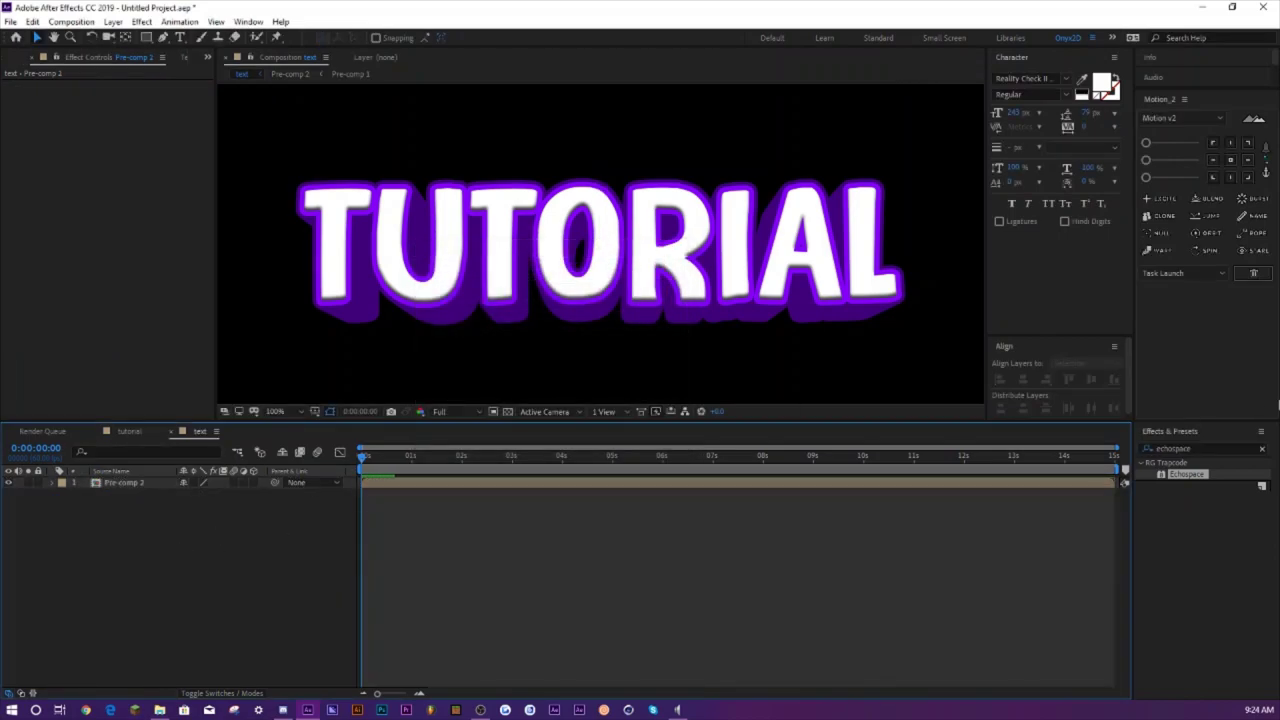
{"action": "double_click", "coordinate": [1189, 449]}
{"action": "type", "text": "warp"}
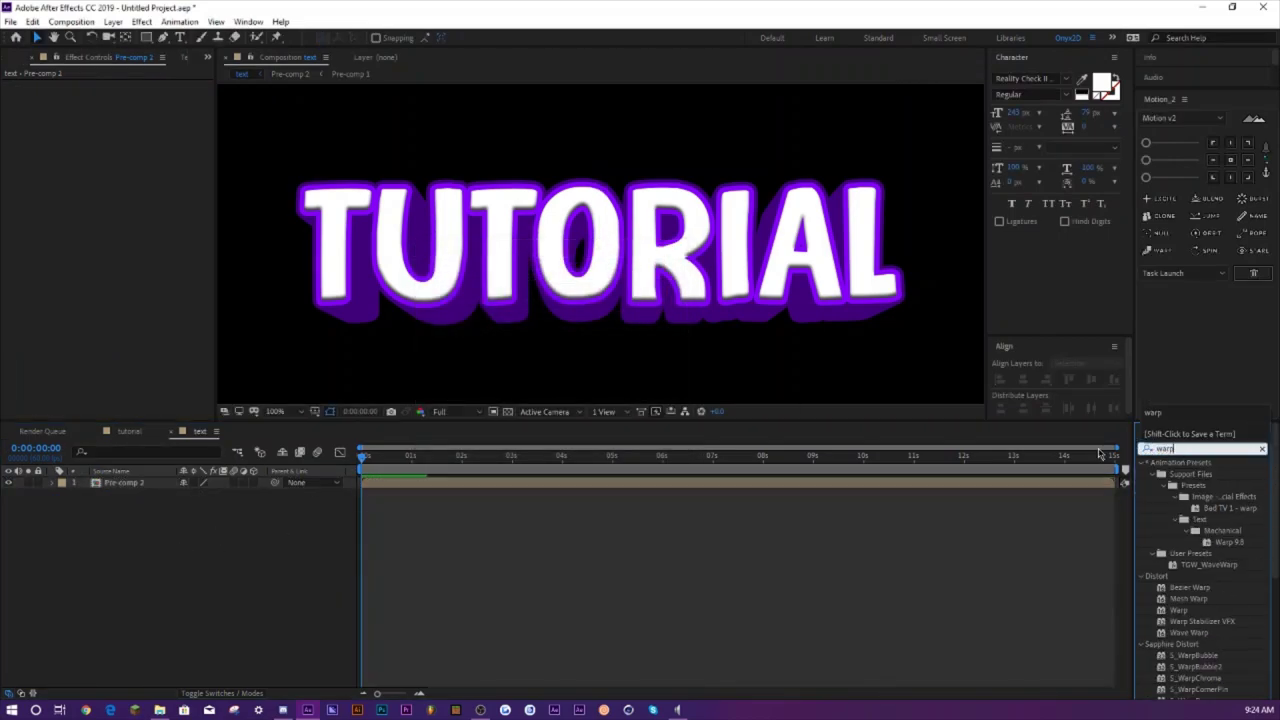
{"action": "left_click_drag", "start_coordinate": [1179, 610], "coordinate": [120, 484]}
- Set the Warp's Bend to 0 and Vertical Distortion to 20
{"action": "left_click_drag", "start_coordinate": [125, 119], "coordinate": [123, 122]}
{"action": "left_click", "coordinate": [125, 120]}
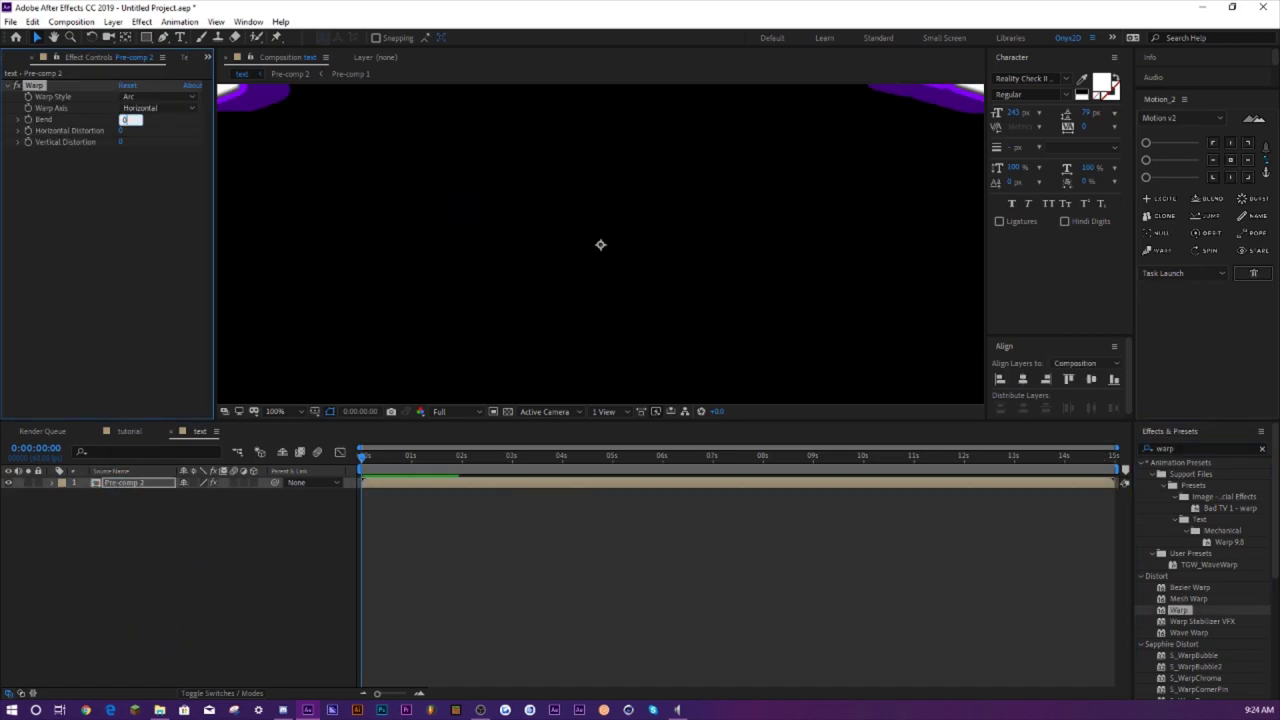
{"action": "type", "text": "0"}
{"action": "key", "text": "Return"}
{"action": "left_click", "coordinate": [123, 142]}
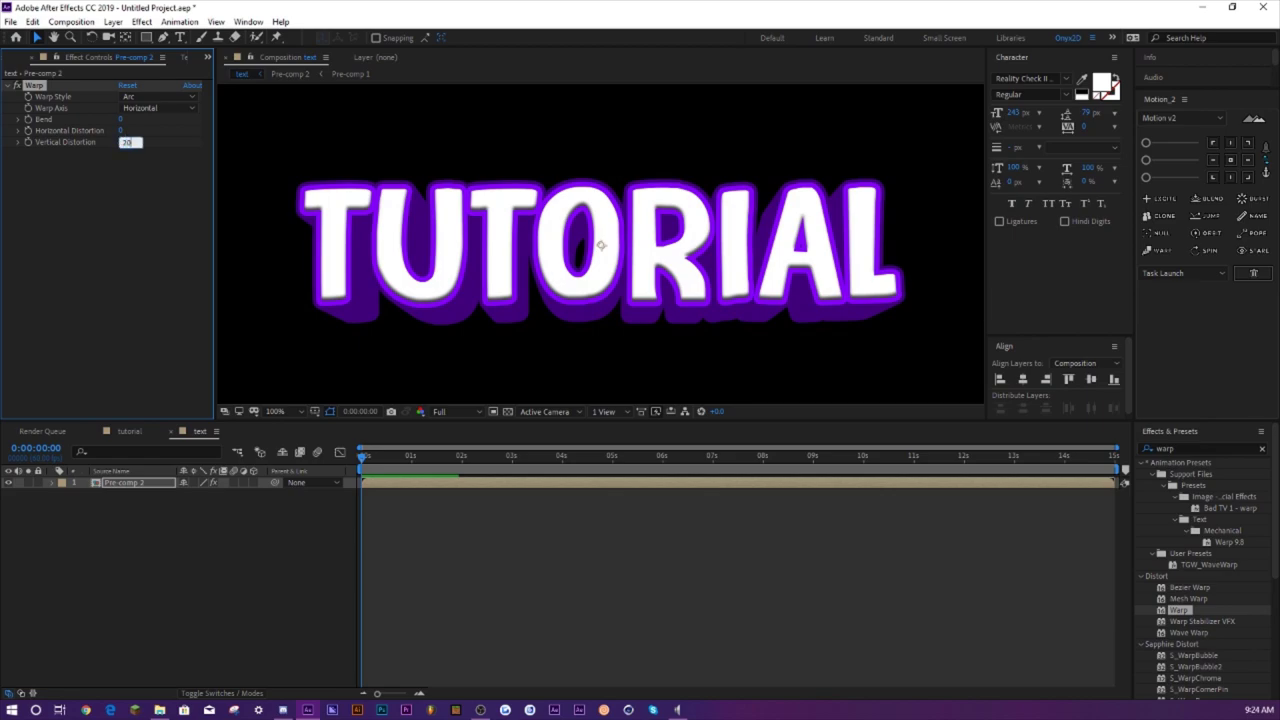
{"action": "type", "text": "20"}
{"action": "key", "text": "Return"}
- Fit the whole composition in the viewer and reselect Pre-comp 2
{"action": "scroll", "coordinate": [483, 256], "scroll_direction": "down", "scroll_amount": 2}
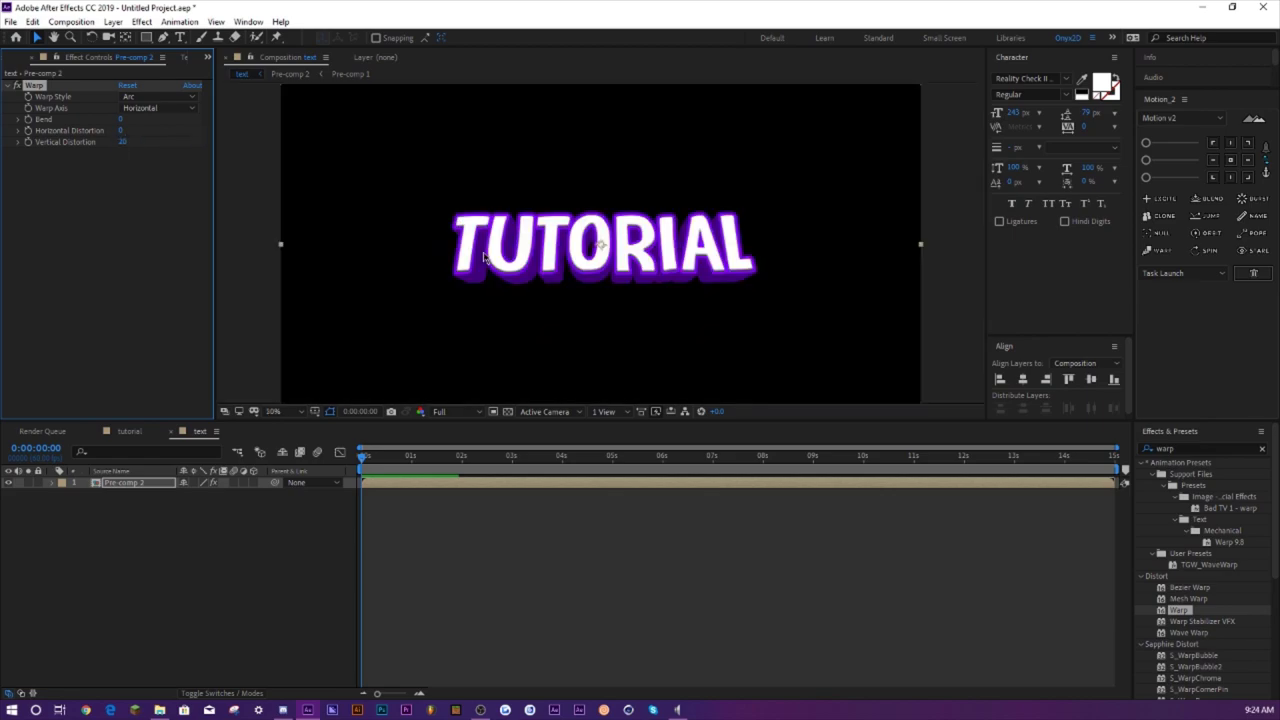
{"action": "left_click", "coordinate": [273, 411]}
{"action": "left_click", "coordinate": [282, 449]}
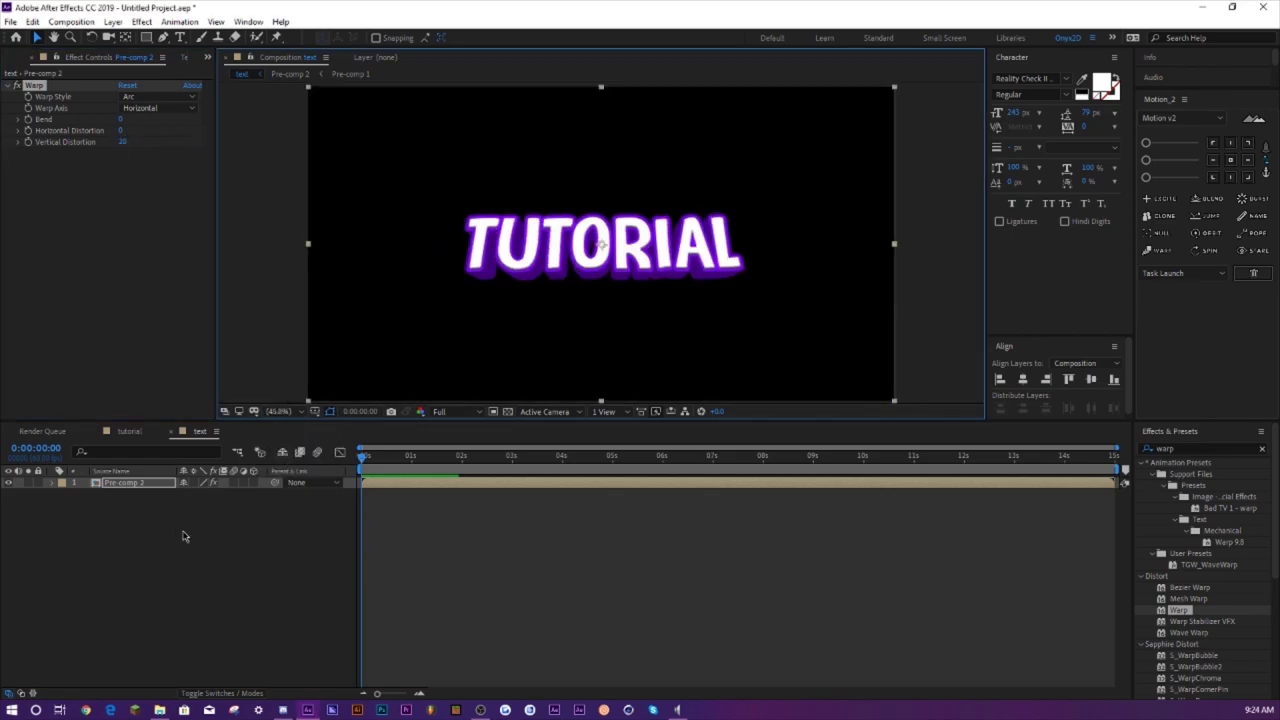
{"action": "left_click", "coordinate": [151, 533]}
{"action": "left_click", "coordinate": [123, 486]}
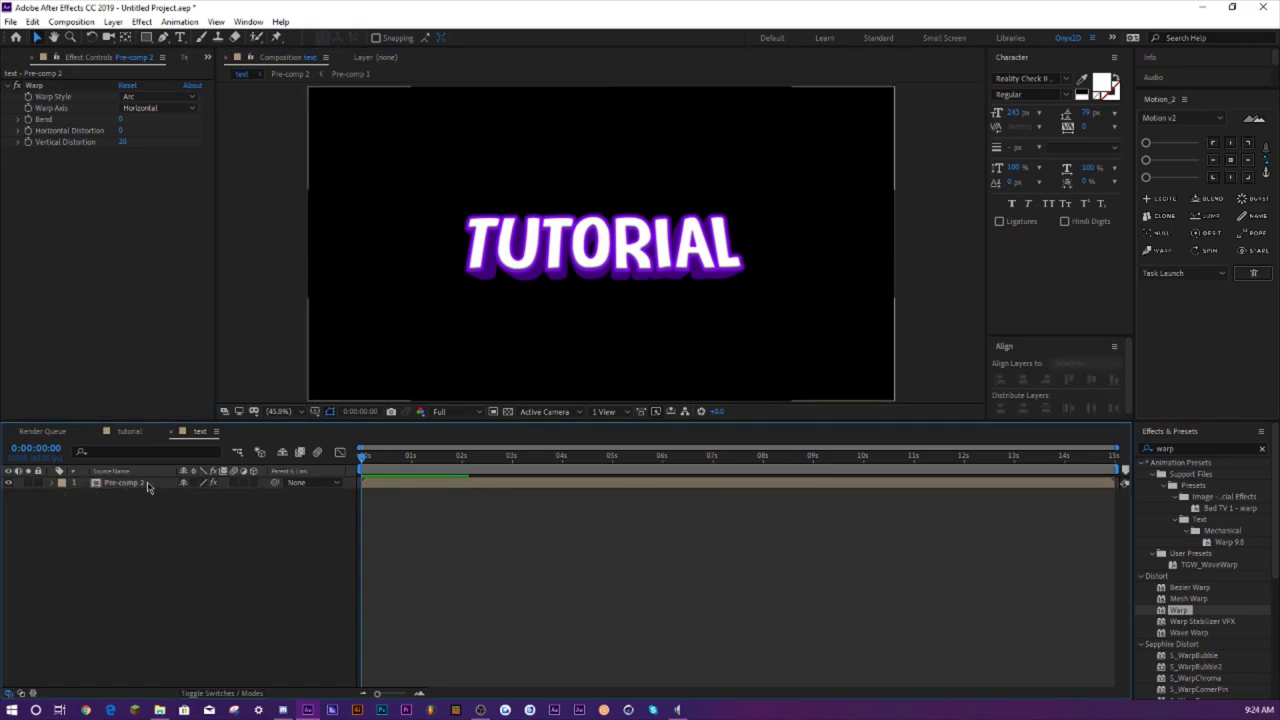
- Add a white Stroke layer style to Pre-comp 2
{"action": "right_click", "coordinate": [150, 486]}
{"action": "mouse_move", "coordinate": [245, 293]}
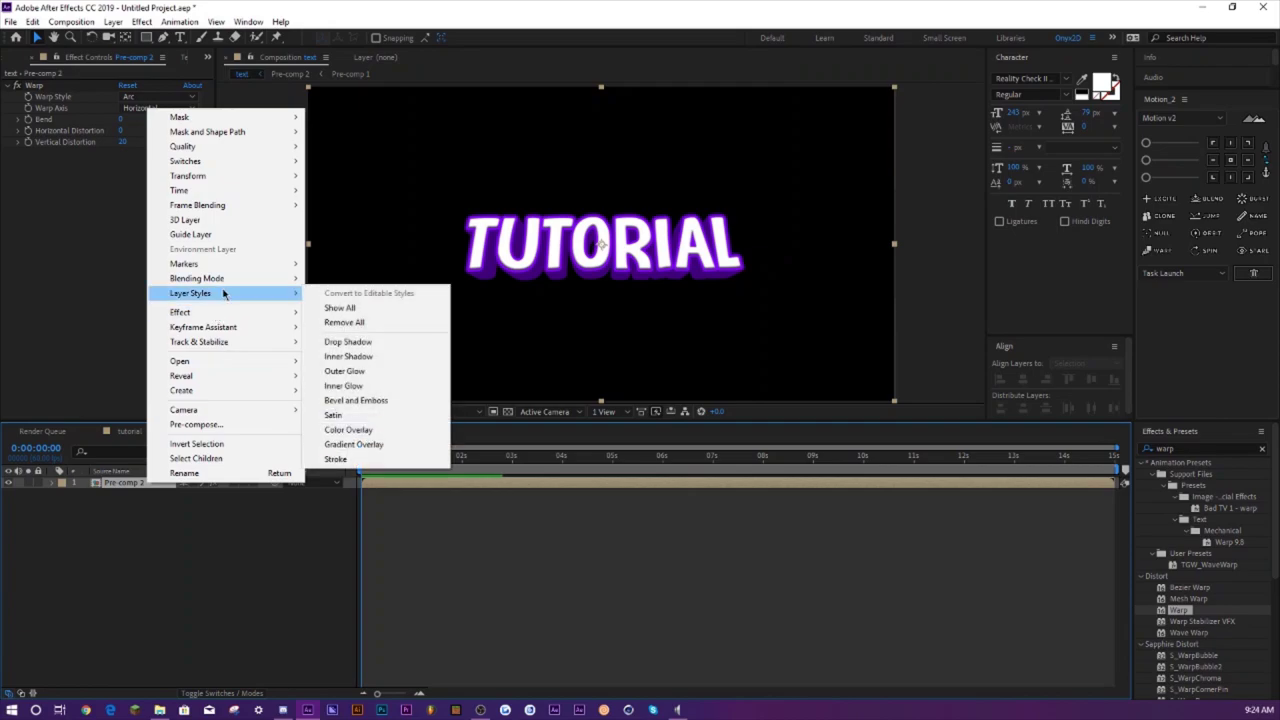
{"action": "left_click", "coordinate": [338, 459]}
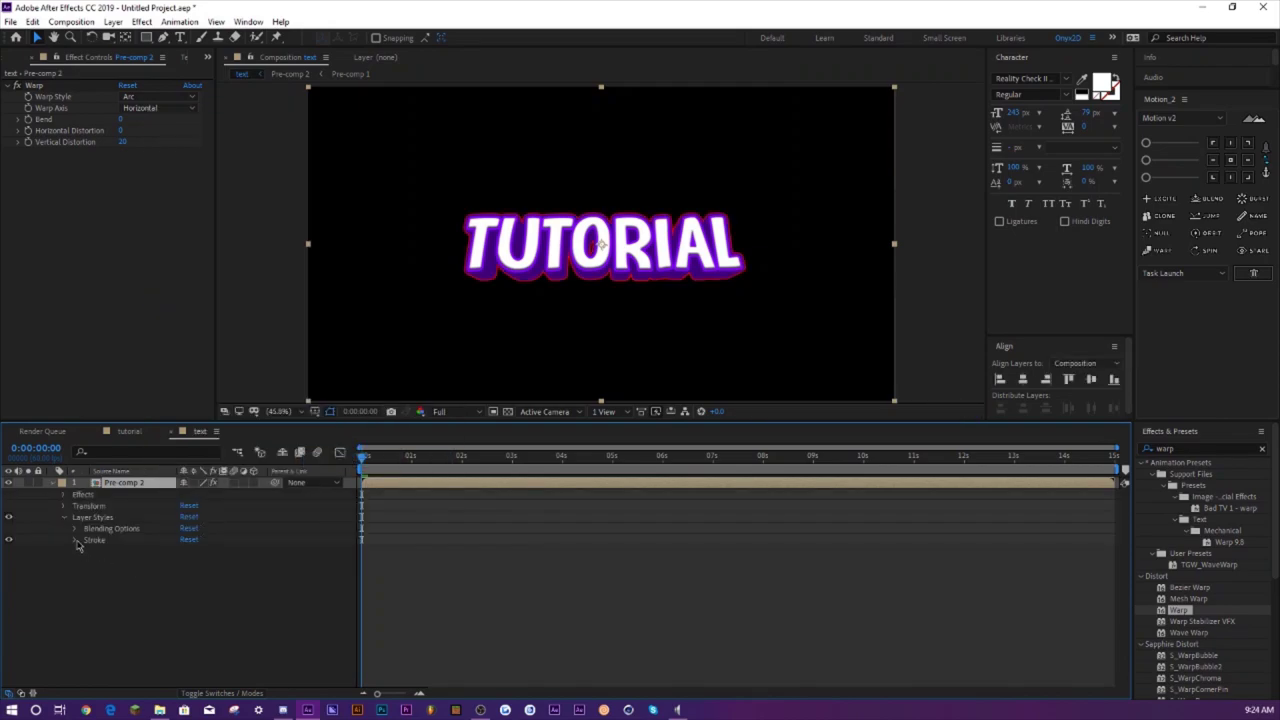
{"action": "left_click", "coordinate": [186, 562]}
{"action": "left_click", "coordinate": [628, 349]}
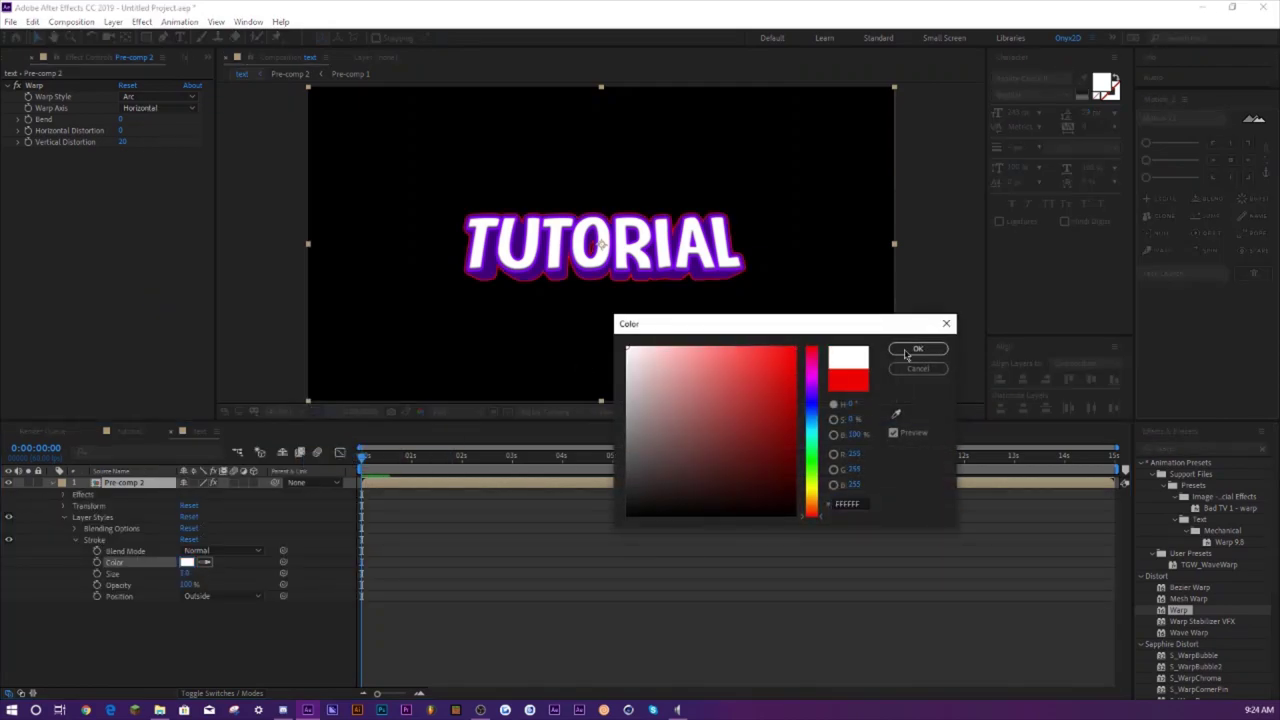
{"action": "left_click", "coordinate": [929, 352]}
- Set the stroke size to 5, collapse the layer and show the transparency grid
{"action": "left_click", "coordinate": [190, 573]}
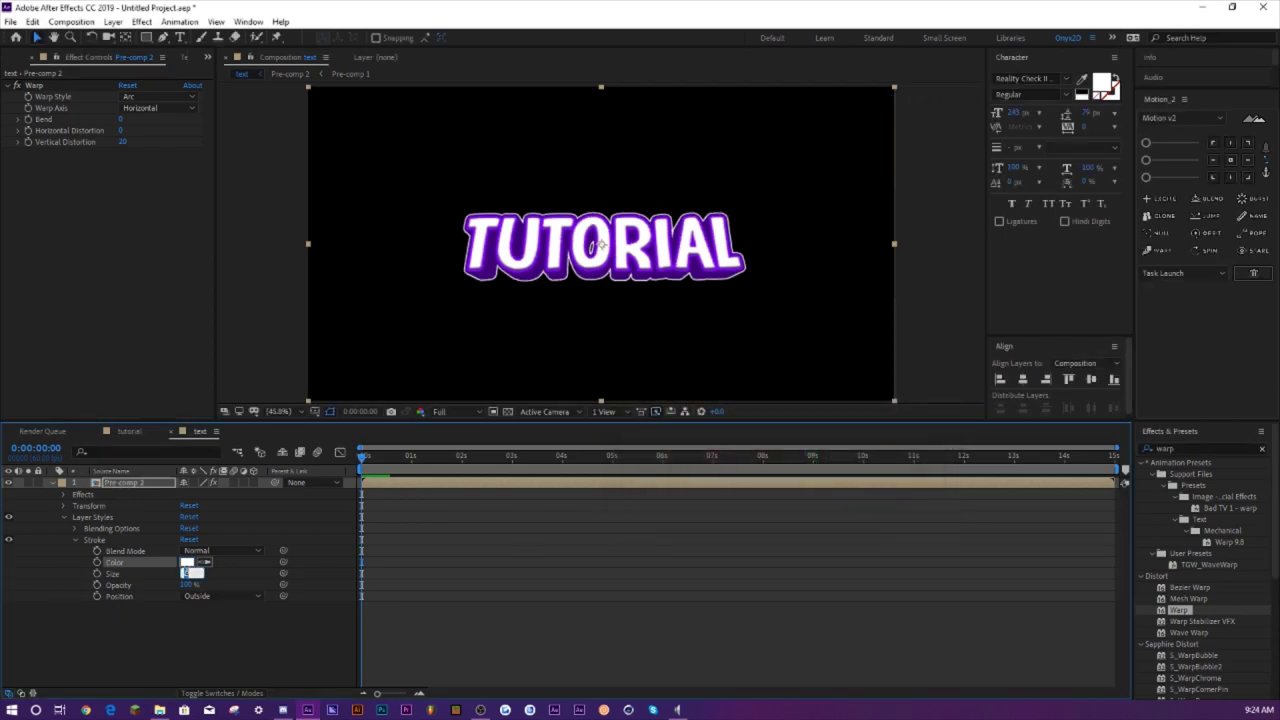
{"action": "type", "text": "5"}
{"action": "key", "text": "Return"}
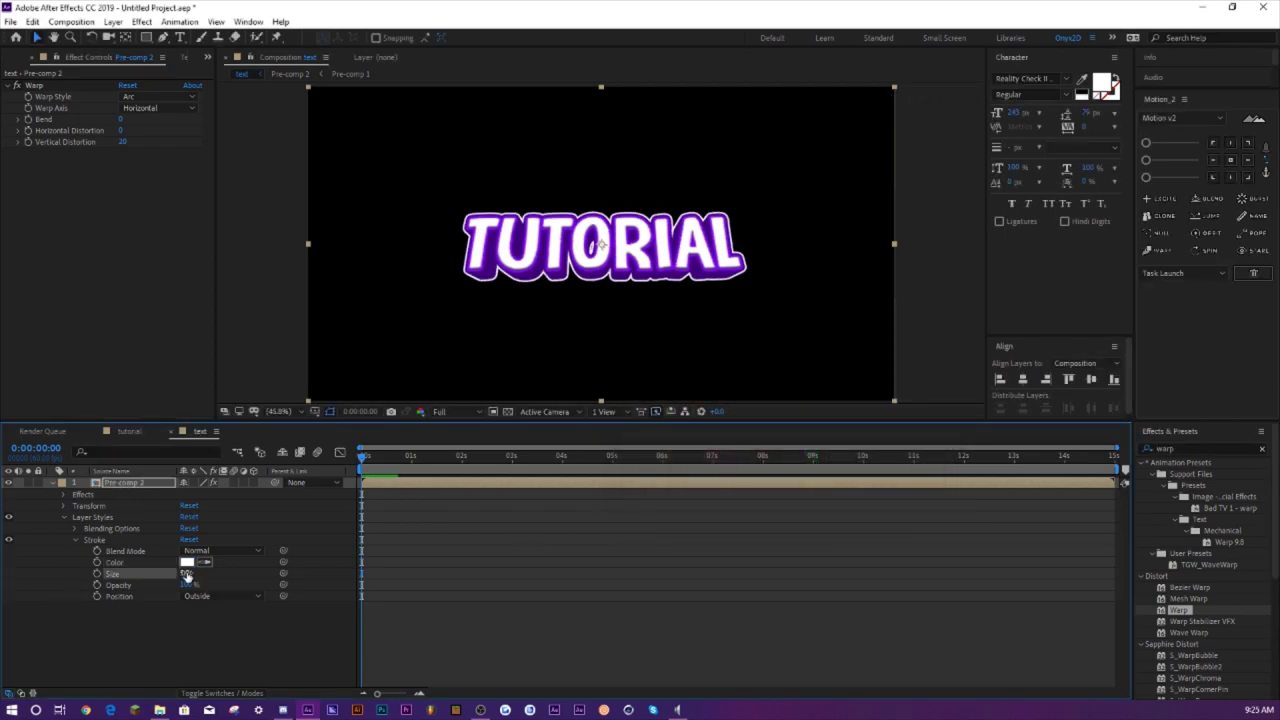
{"action": "left_click", "coordinate": [53, 482]}
{"action": "left_click", "coordinate": [507, 411]}
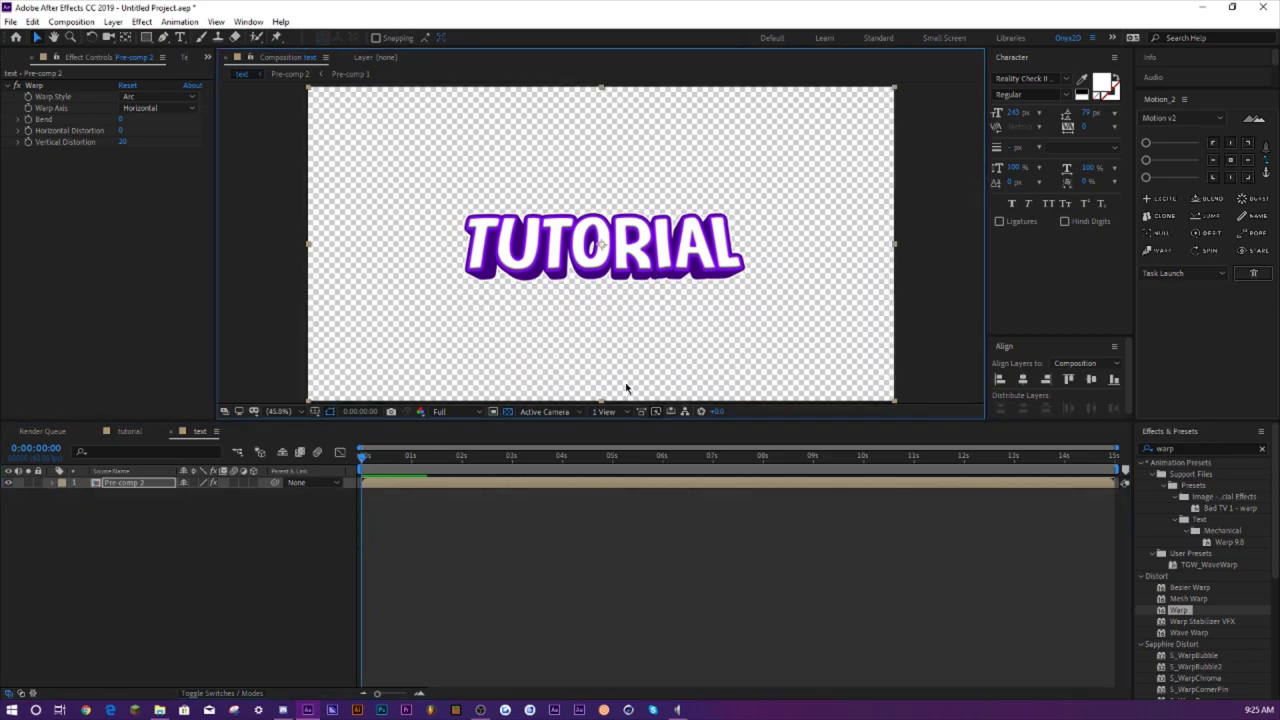
- In the tutorial comp, add the text comp as a layer and set the time to 0:00:04:00
{"action": "left_click", "coordinate": [130, 432]}
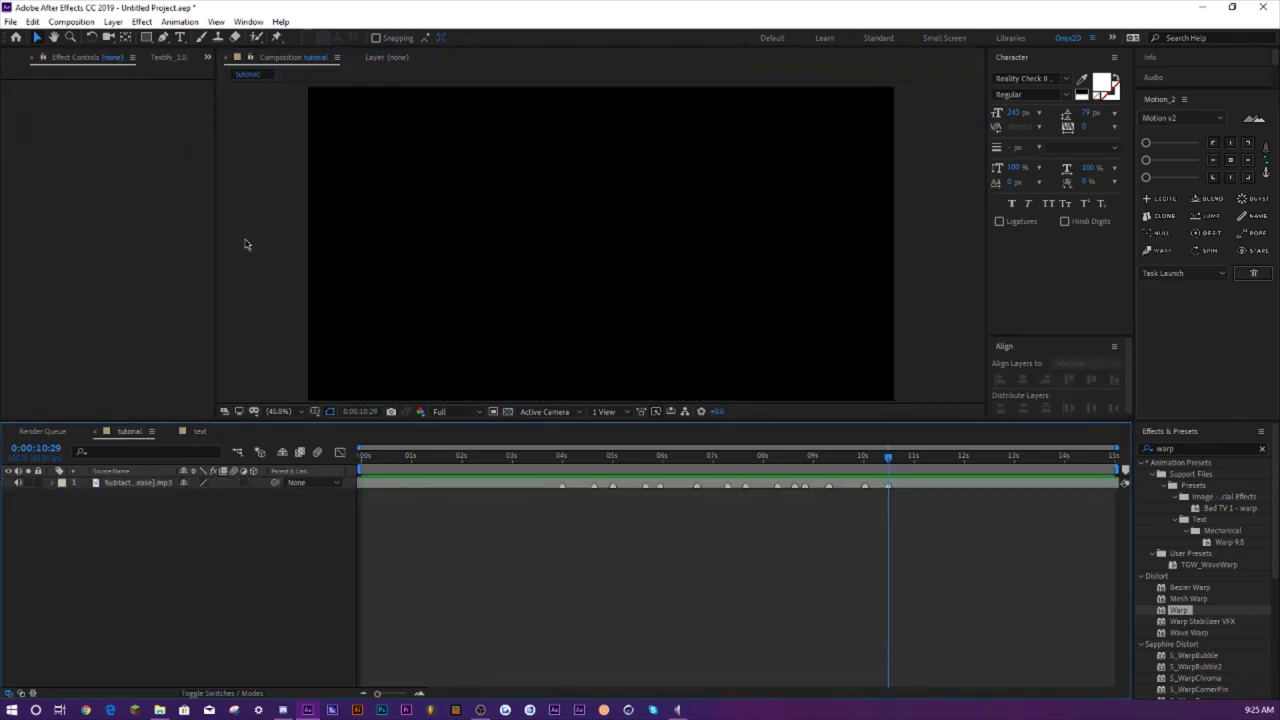
{"action": "left_click", "coordinate": [480, 710]}
{"action": "left_click", "coordinate": [10, 62]}
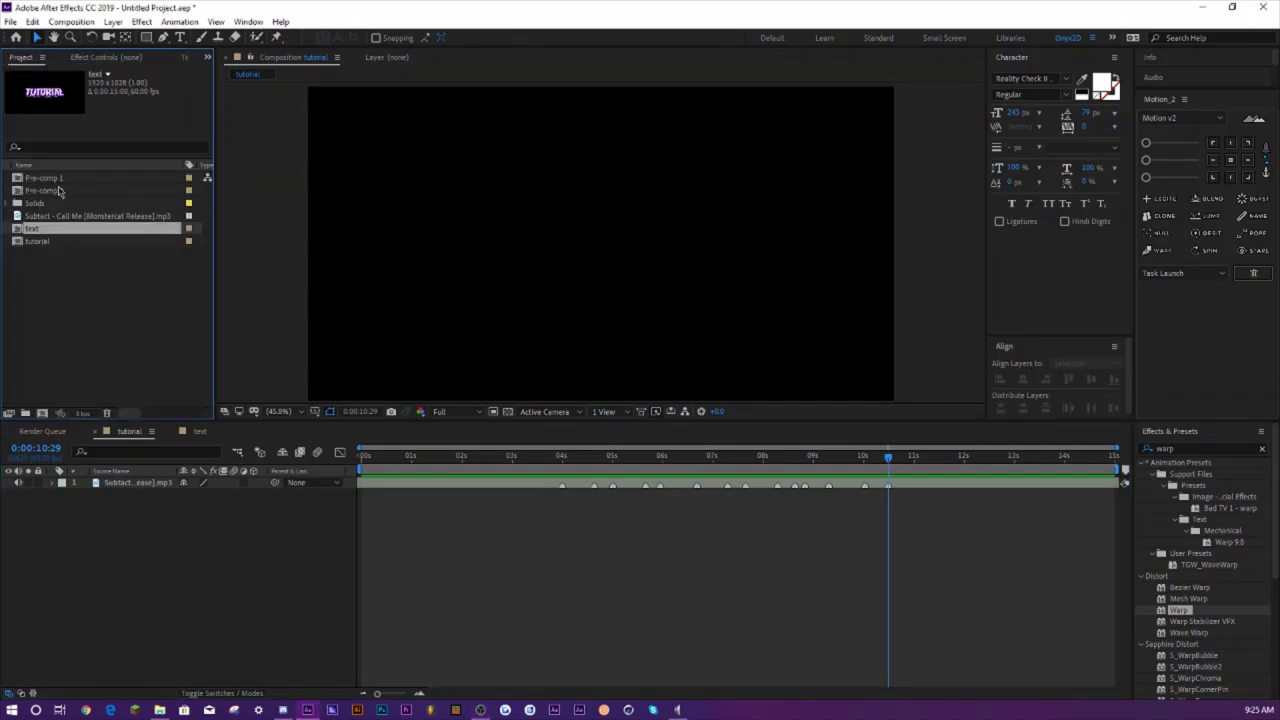
{"action": "left_click_drag", "start_coordinate": [33, 234], "coordinate": [130, 486]}
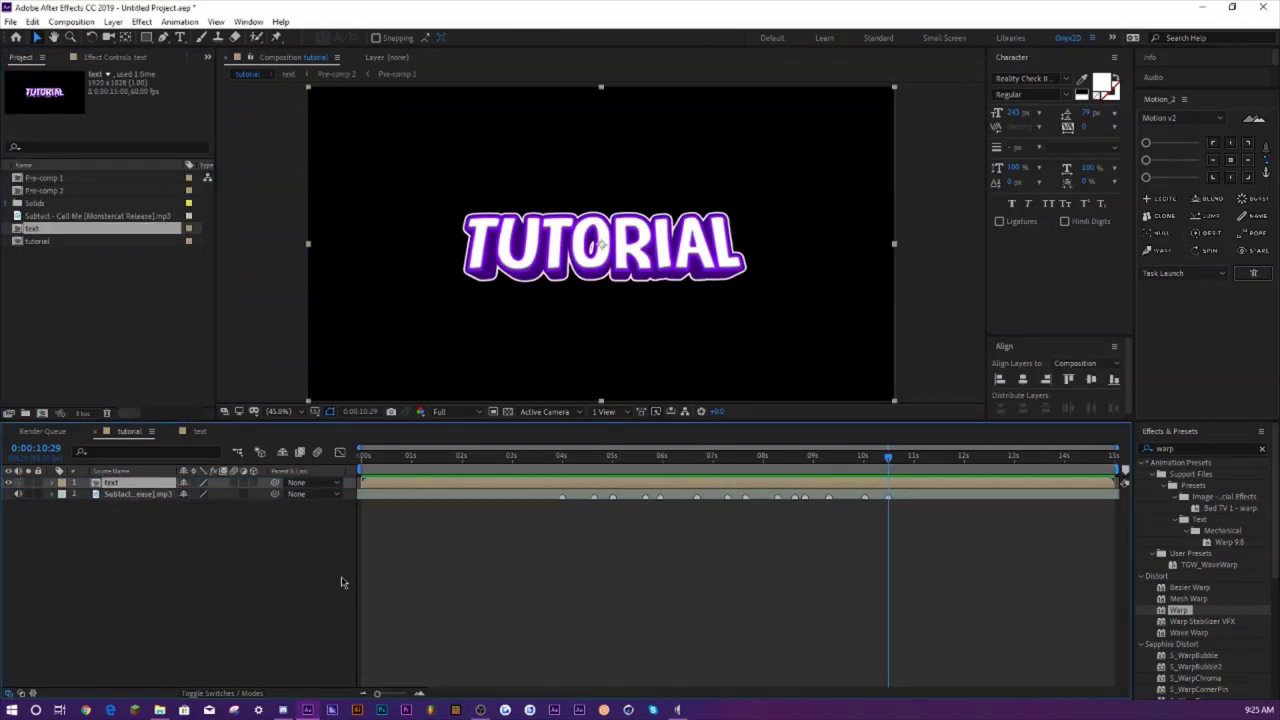
{"action": "left_click_drag", "start_coordinate": [551, 458], "coordinate": [563, 468]}
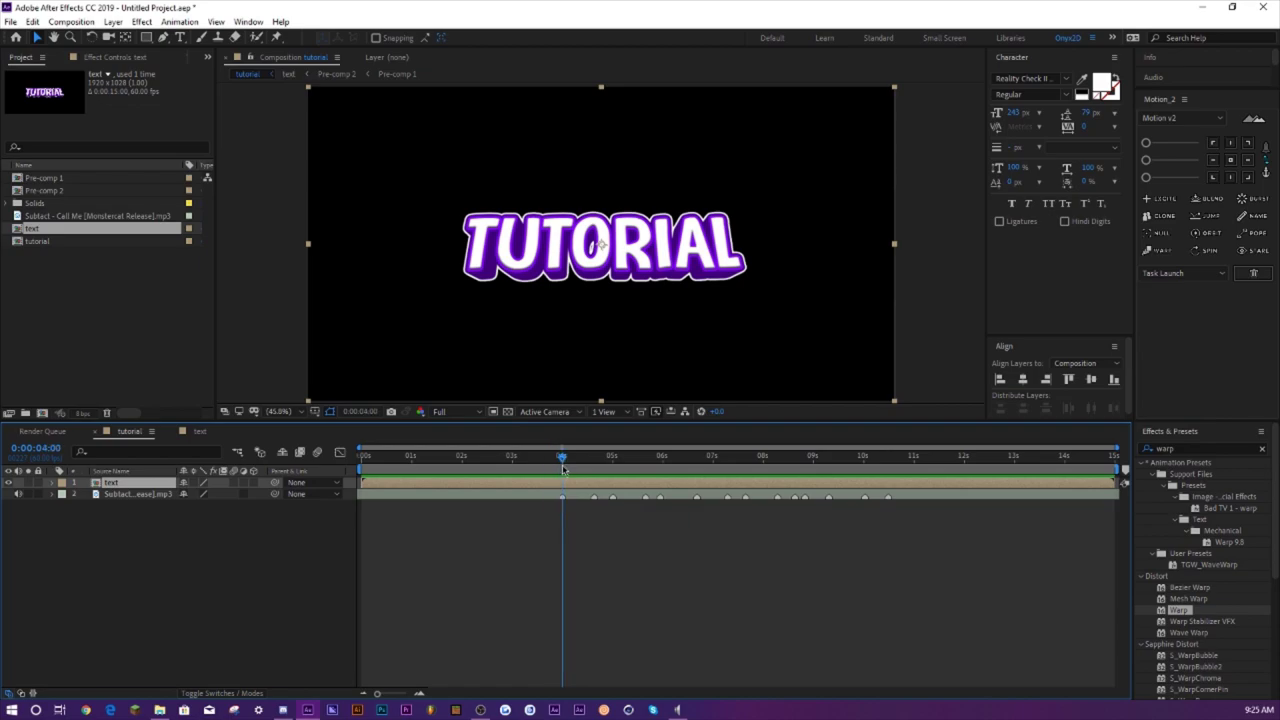
- Apply Drop Shadow to the text layer with 180° direction and distance about 14
{"action": "left_click", "coordinate": [508, 411]}
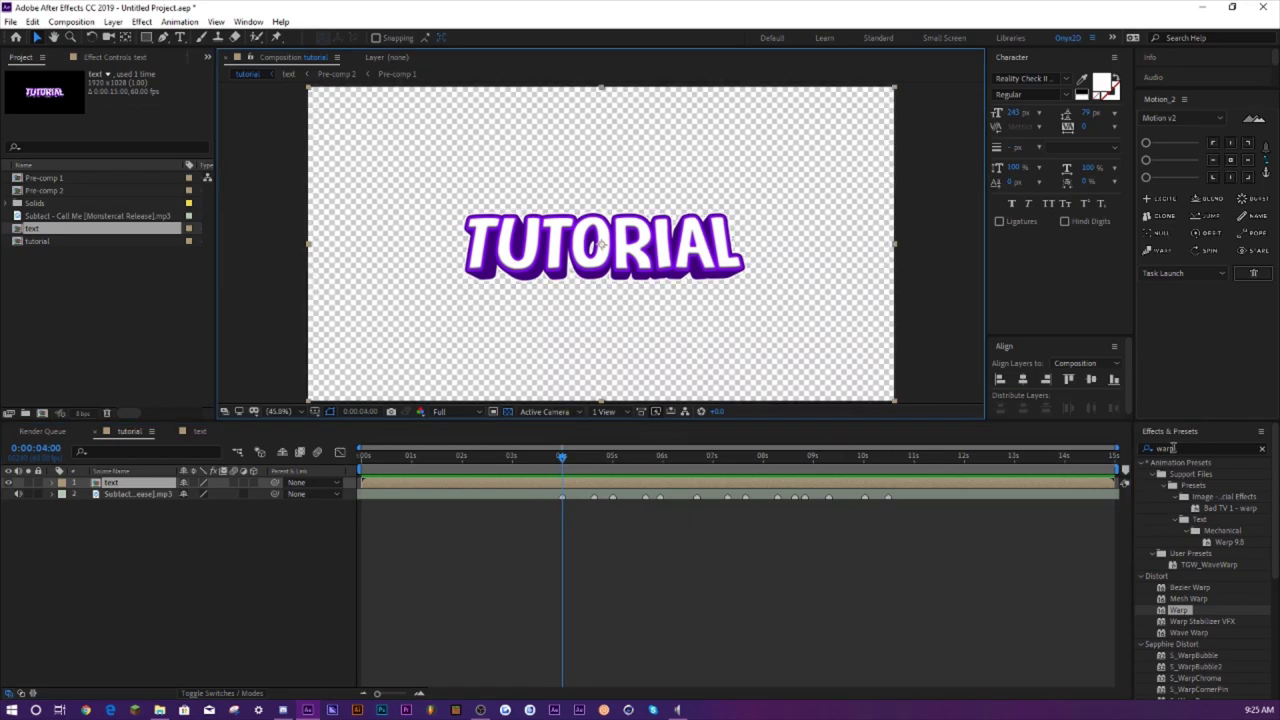
{"action": "left_click", "coordinate": [1188, 448]}
{"action": "type", "text": "drop shadow"}
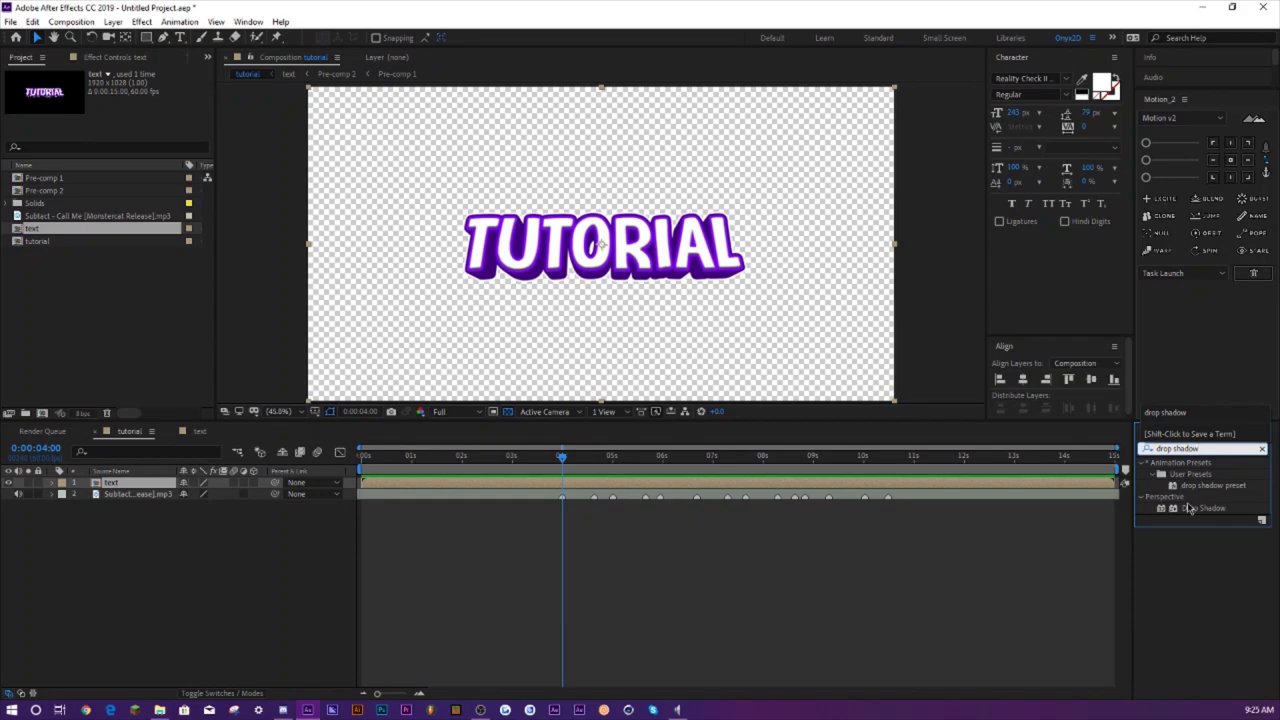
{"action": "left_click_drag", "start_coordinate": [1192, 508], "coordinate": [121, 483]}
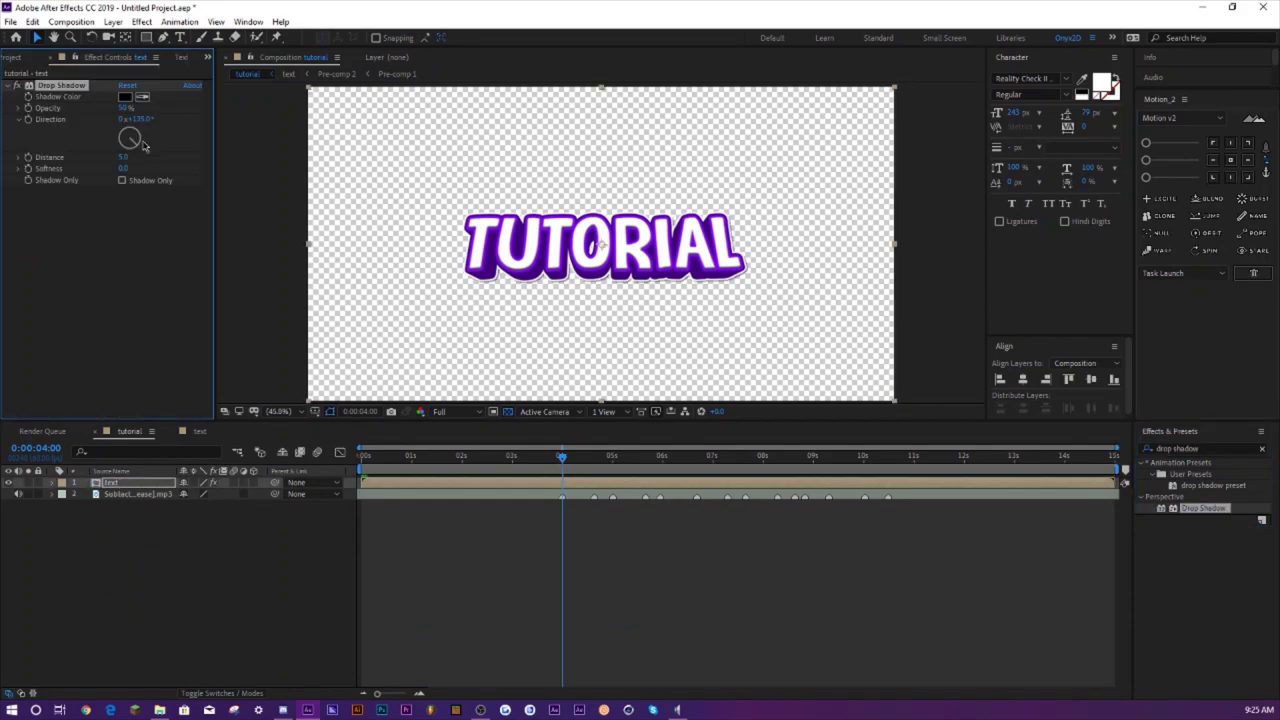
{"action": "left_click", "coordinate": [137, 119]}
{"action": "key", "text": "Return"}
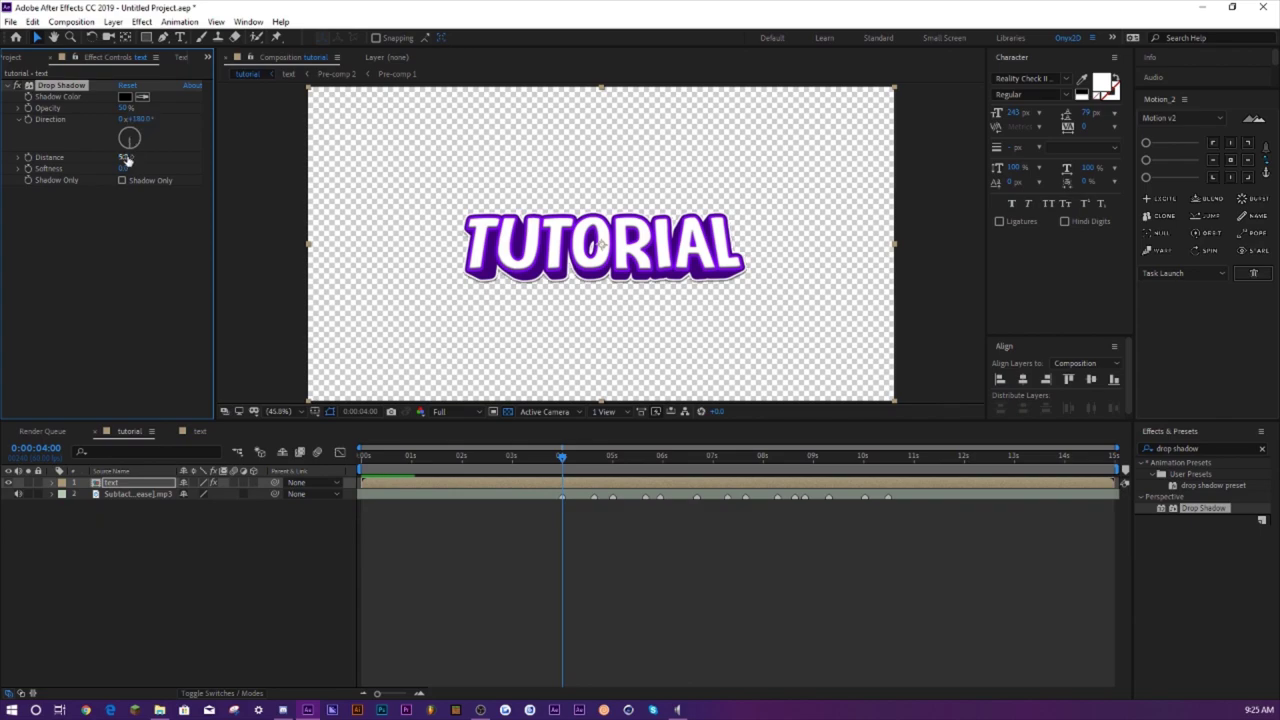
{"action": "left_click_drag", "start_coordinate": [125, 157], "coordinate": [147, 174]}
- Return to the black background view and search Effects & Presets for 'scale bounce'
{"action": "left_click", "coordinate": [252, 580]}
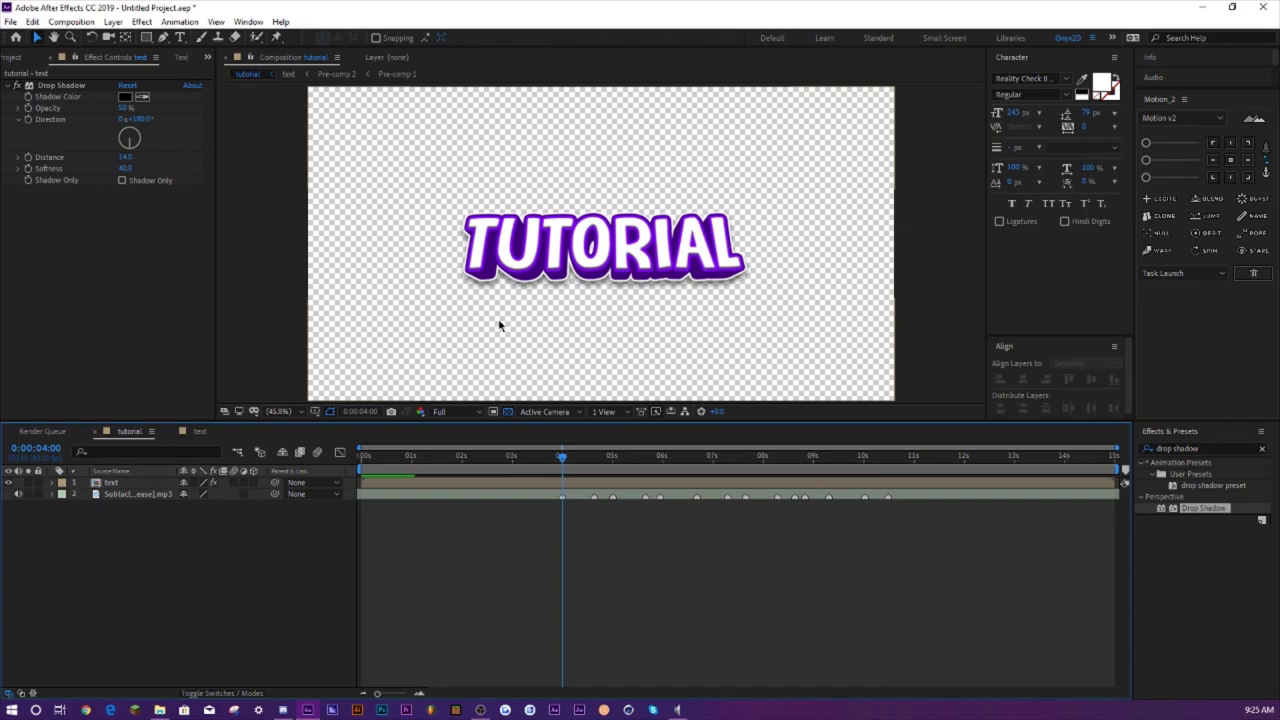
{"action": "left_click", "coordinate": [508, 411]}
{"action": "left_click", "coordinate": [478, 567]}
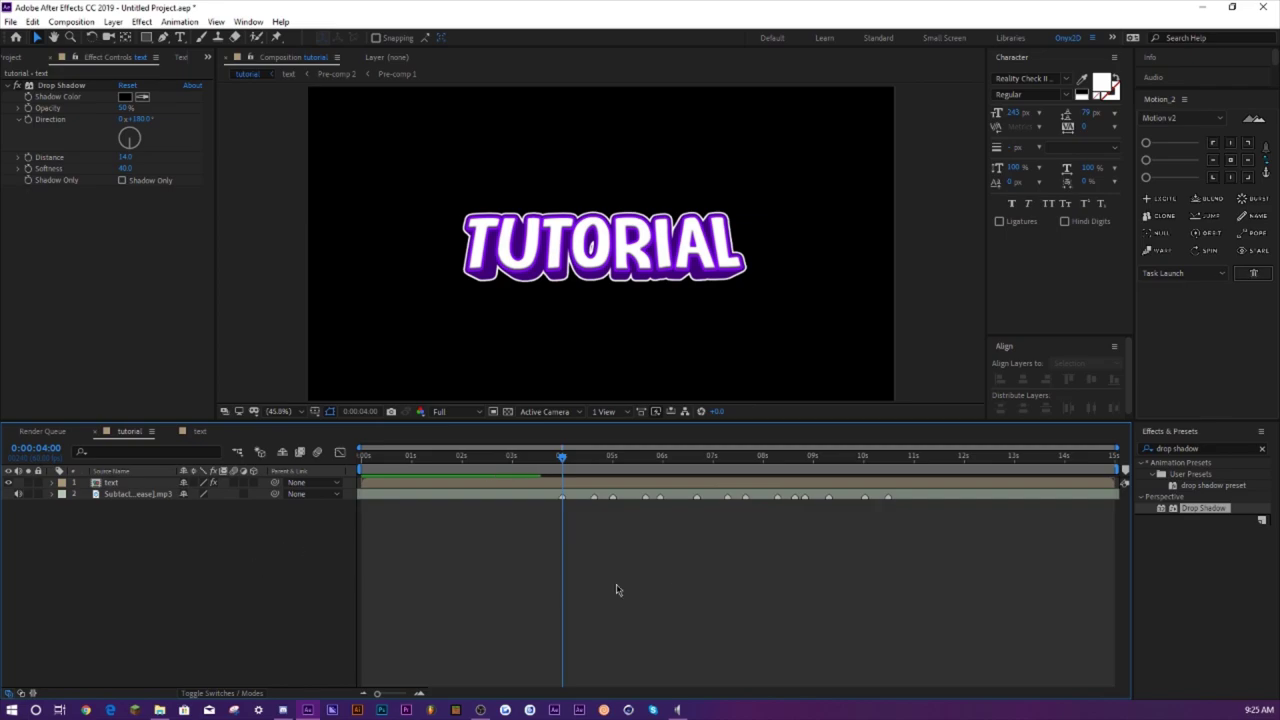
{"action": "left_click", "coordinate": [1192, 447]}
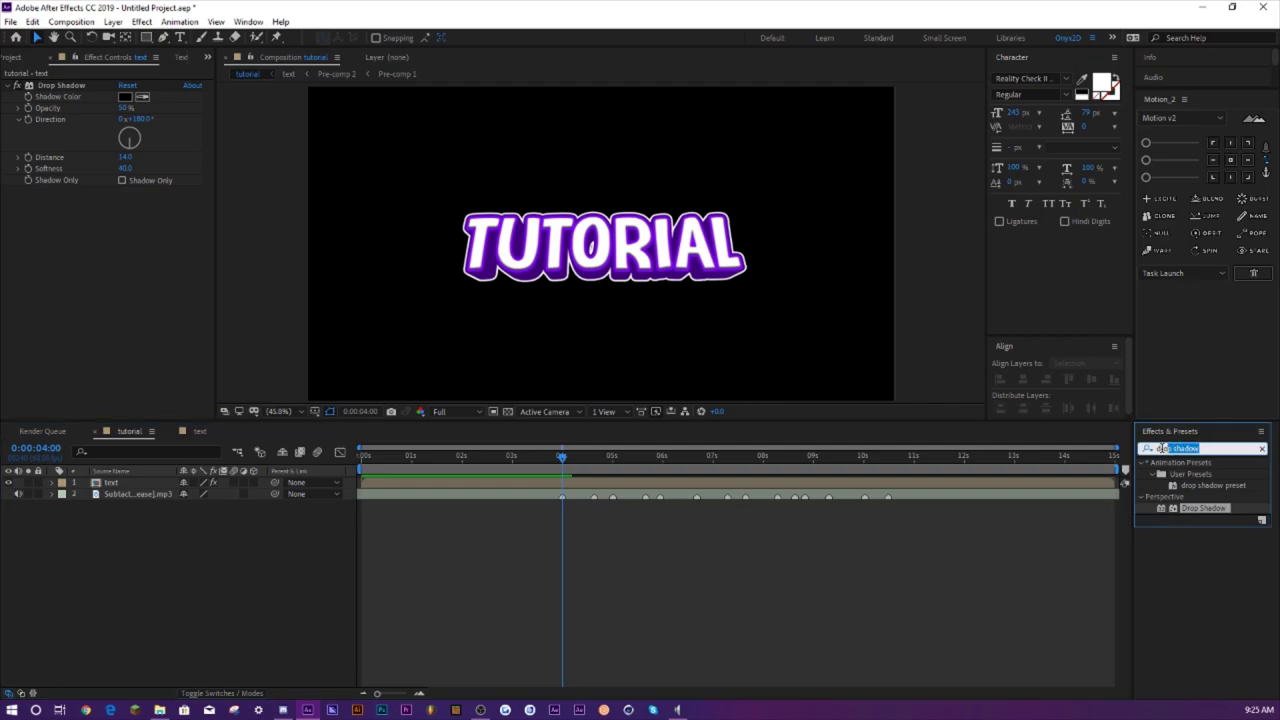
{"action": "type", "text": "scale"}
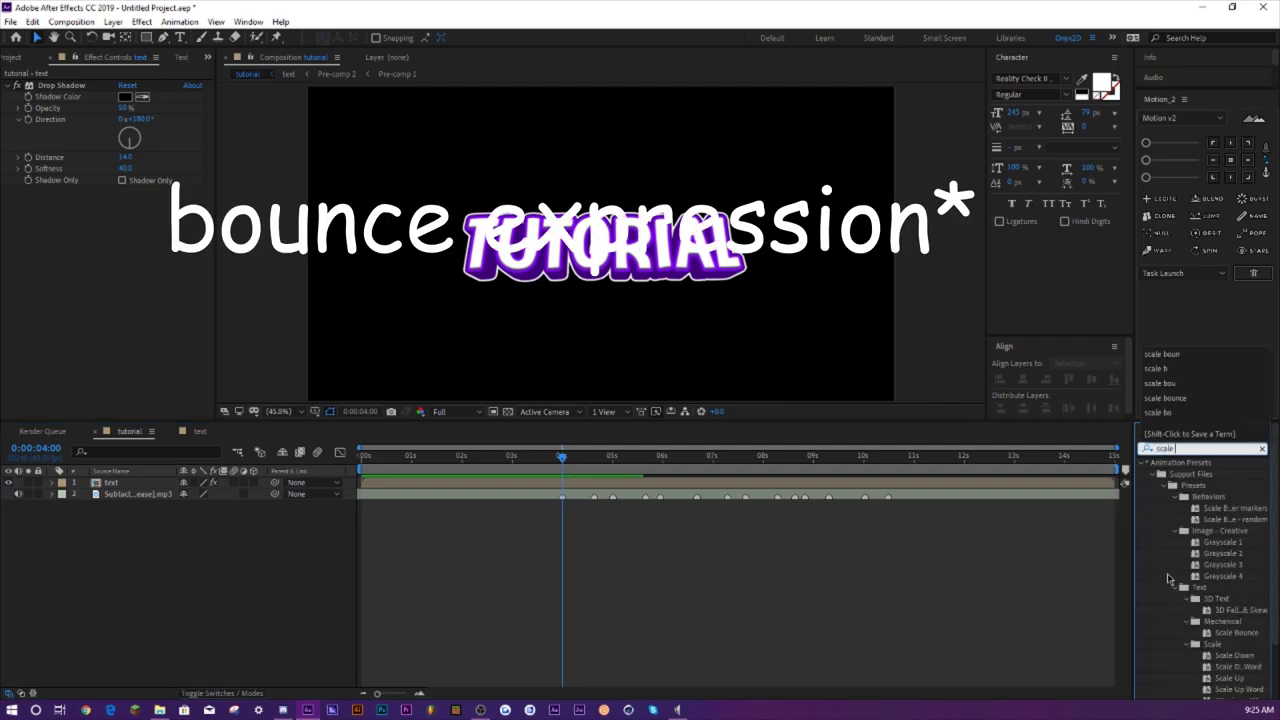
{"action": "type", "text": " bounce"}
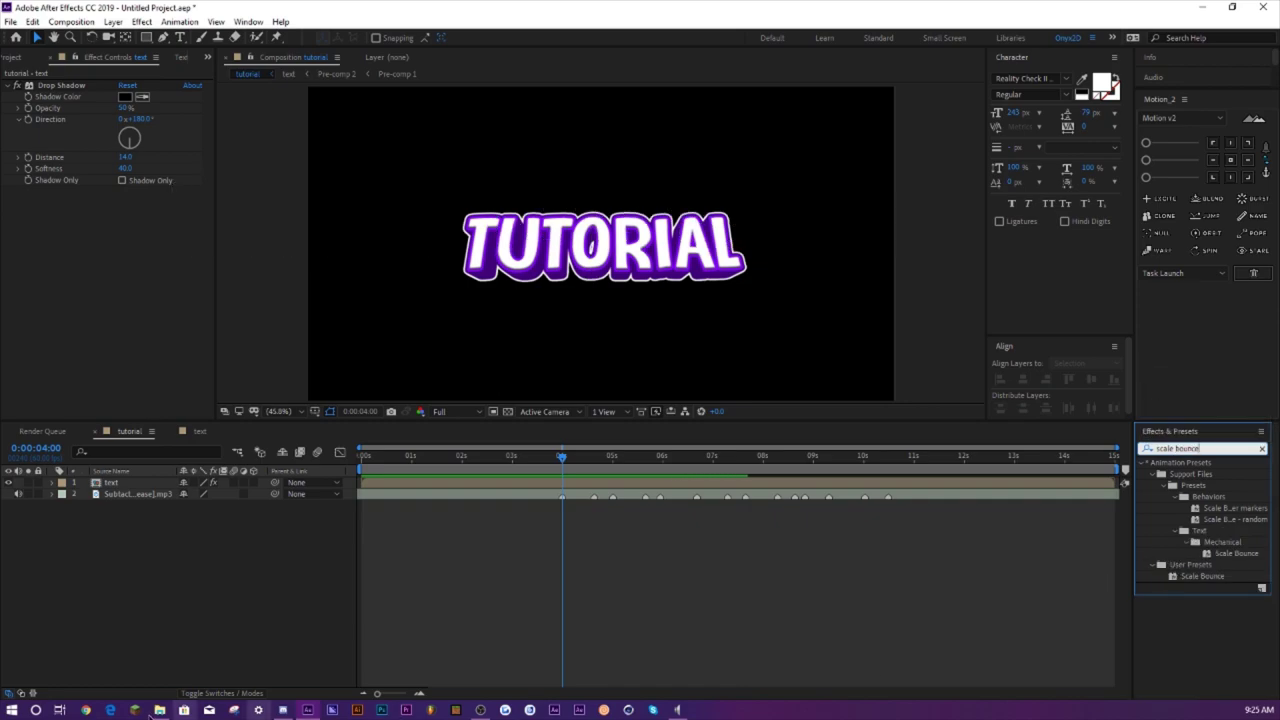
{"action": "left_click", "coordinate": [159, 710]}
- Find 'bonce' in Downloads, open BONCE TEXT in Notepad, close Explorer and select its code
{"action": "key", "text": "ctrl+e"}
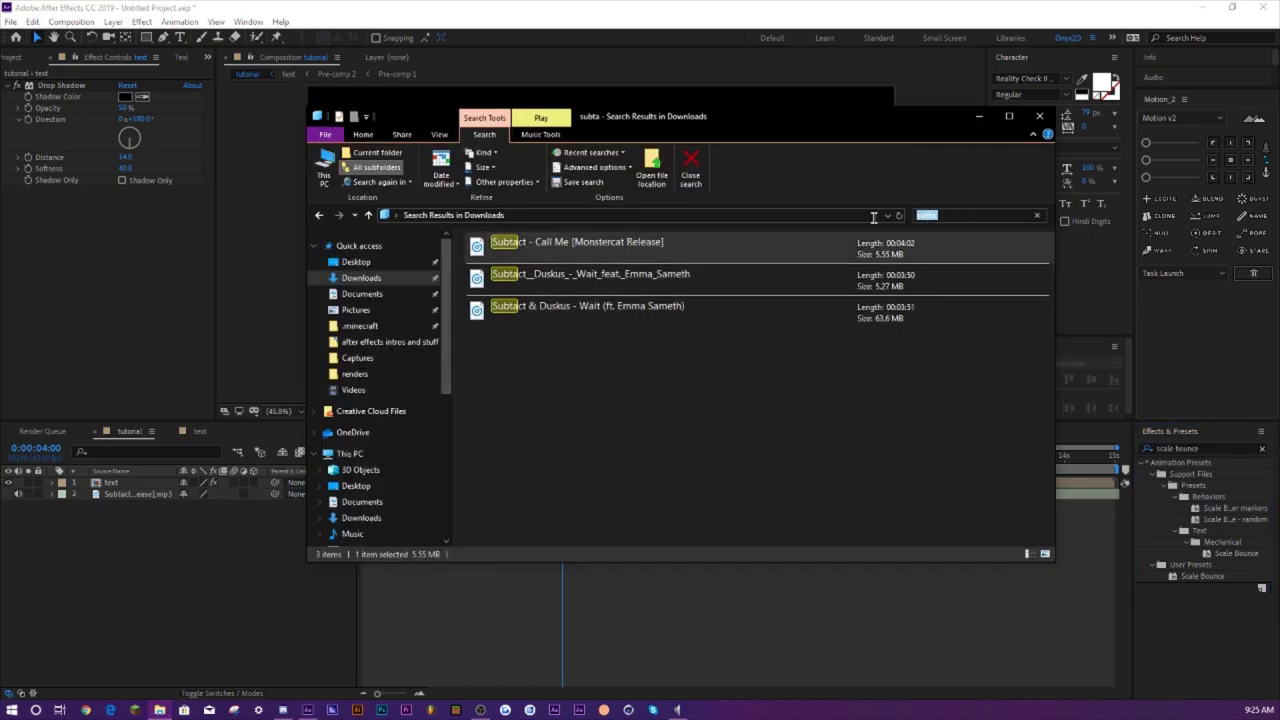
{"action": "type", "text": "bonce"}
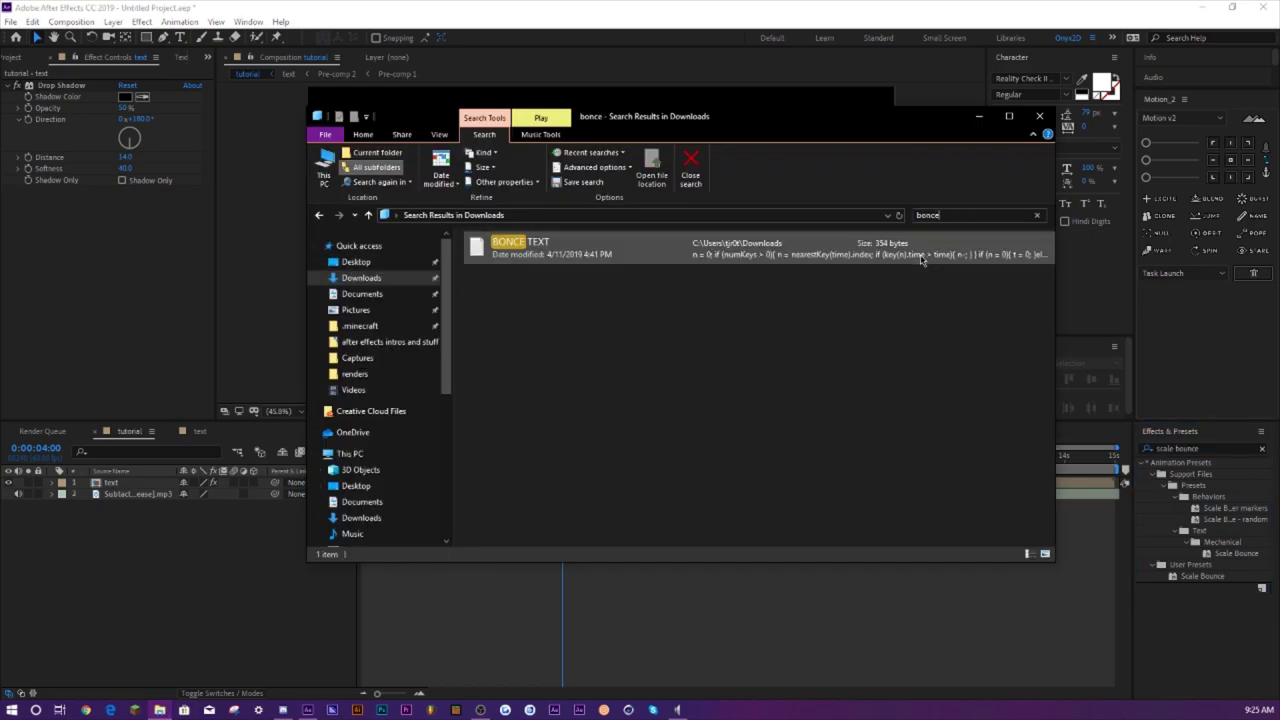
{"action": "double_click", "coordinate": [620, 247]}
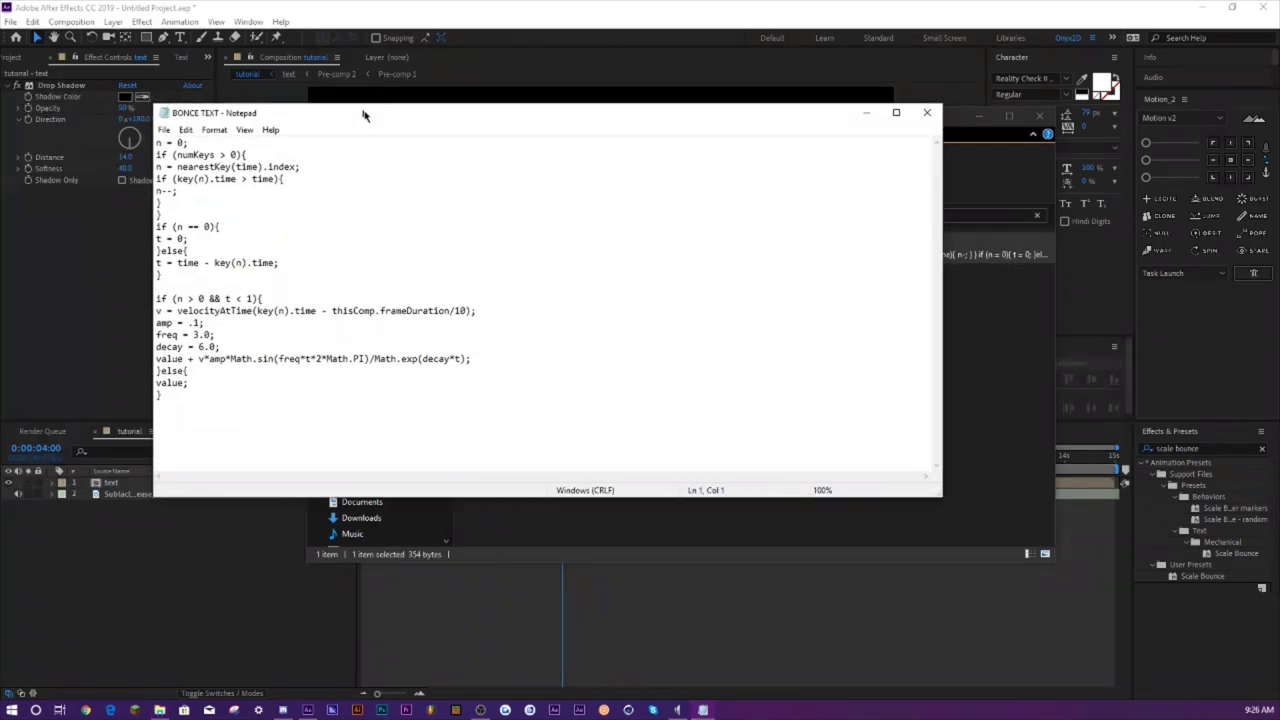
{"action": "left_click_drag", "start_coordinate": [363, 114], "coordinate": [430, 178]}
{"action": "left_click", "coordinate": [1039, 116]}
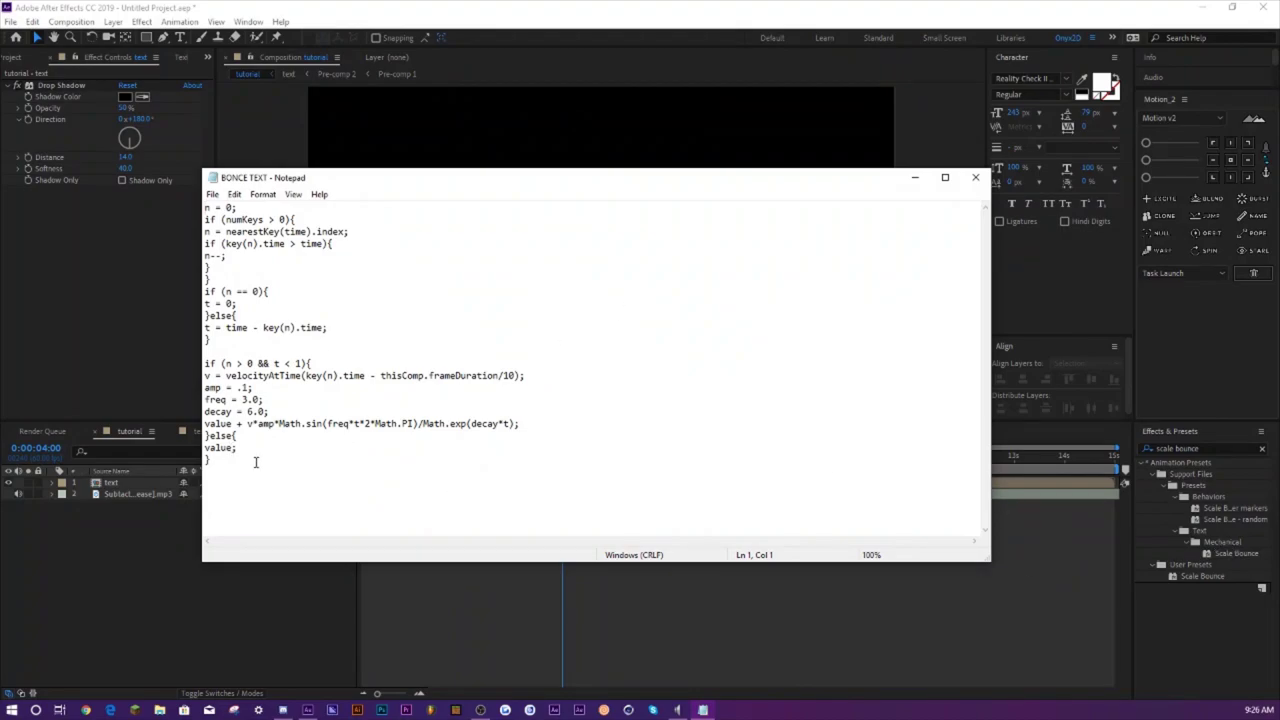
{"action": "left_click_drag", "start_coordinate": [255, 462], "coordinate": [160, 210]}
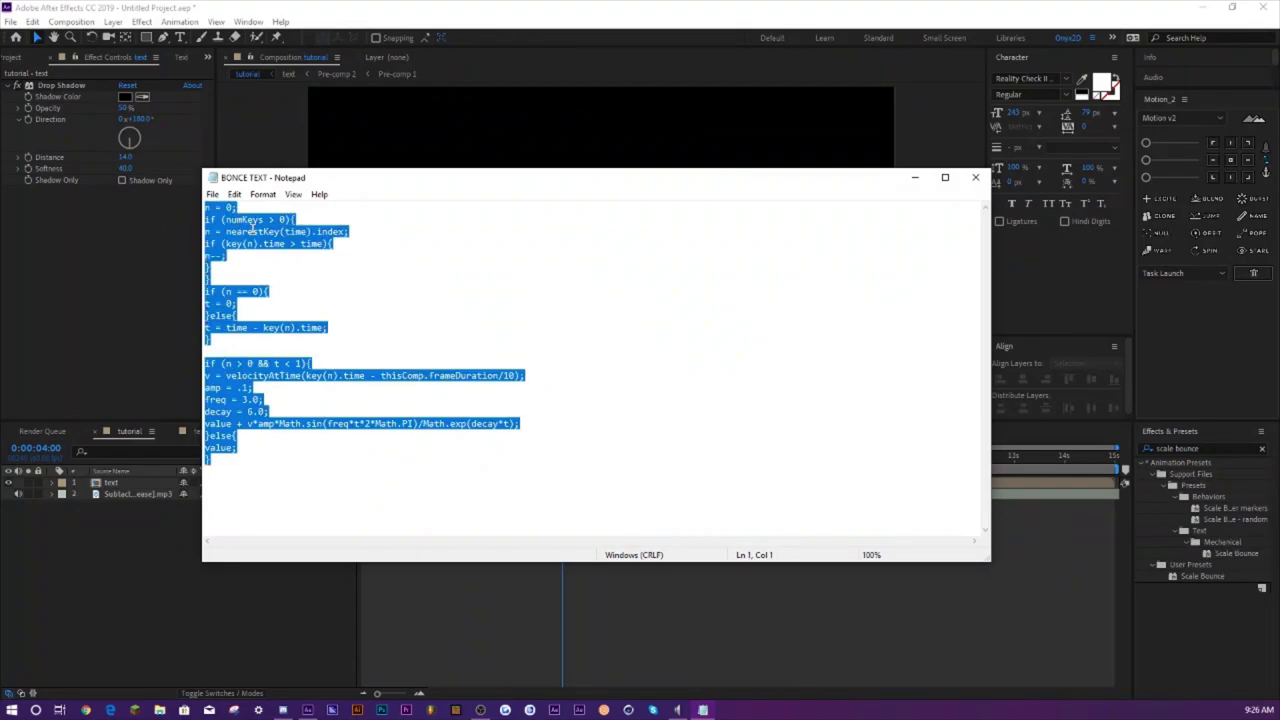
- Reveal the text layer's Scale property and add an expression to it
{"action": "left_click", "coordinate": [75, 565]}
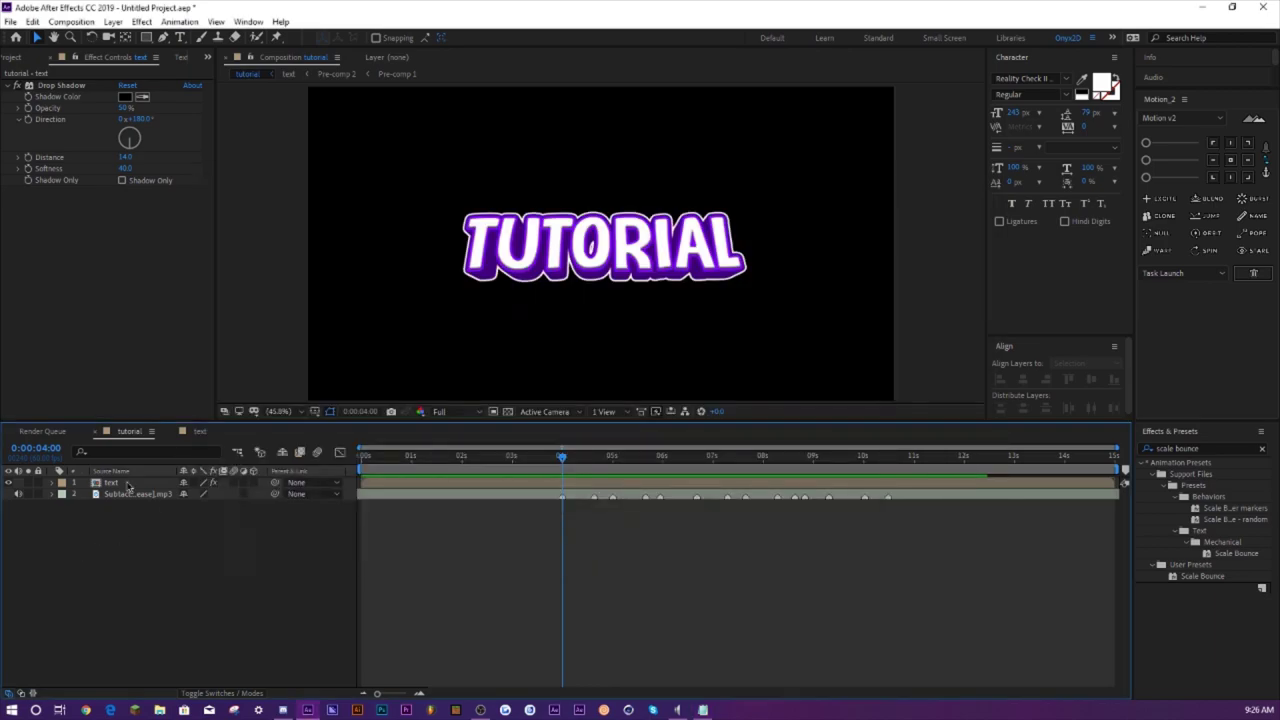
{"action": "left_click", "coordinate": [110, 487]}
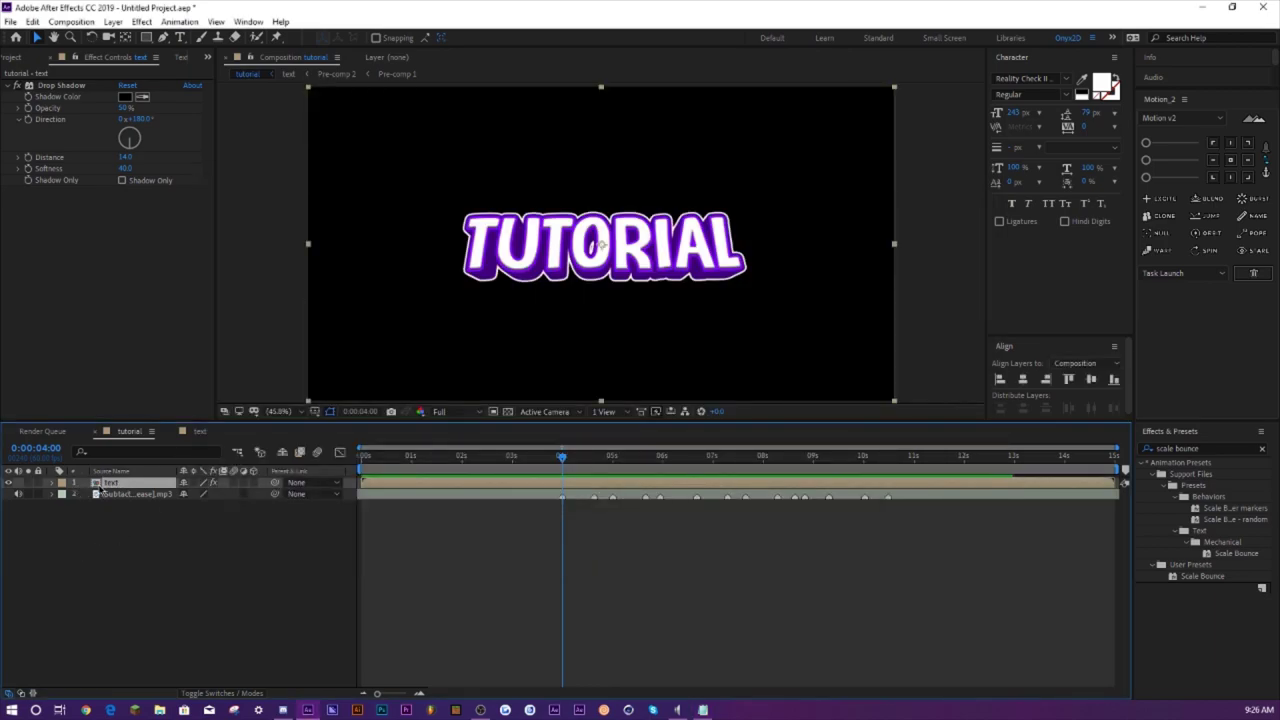
{"action": "key", "text": "s"}
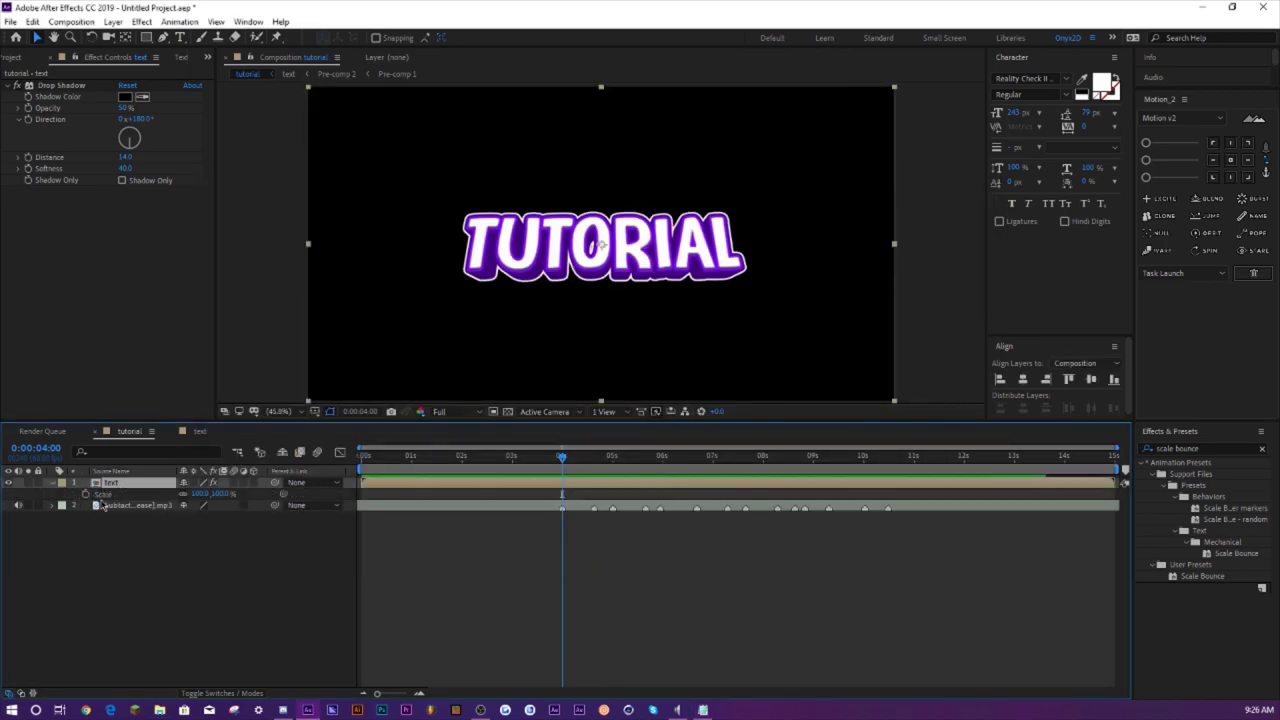
{"action": "left_click", "coordinate": [86, 494]}
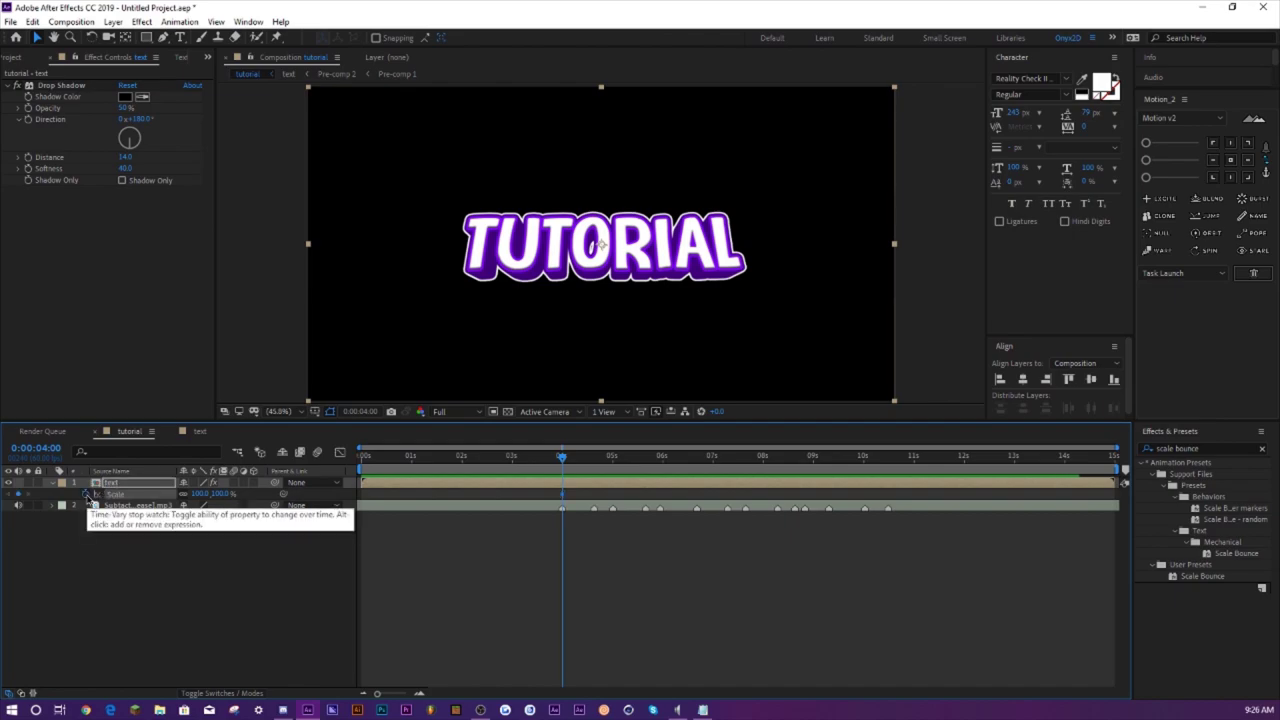
{"action": "left_click", "coordinate": [86, 494]}
{"action": "left_click", "coordinate": [87, 497], "text": "alt"}
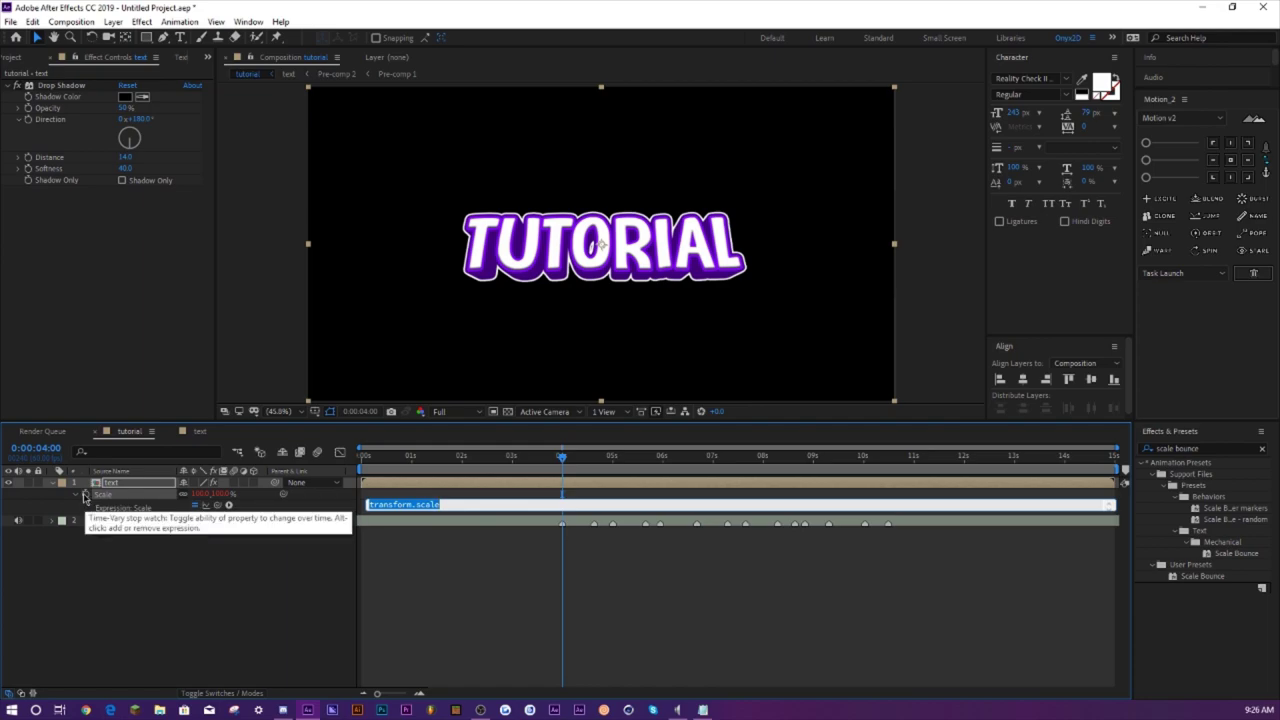
- Replace the Scale expression with the pasted bounce code and cancel the preset save
{"action": "key", "text": "BackSpace"}
{"action": "key", "text": "ctrl+v"}
{"action": "left_click", "coordinate": [453, 518]}
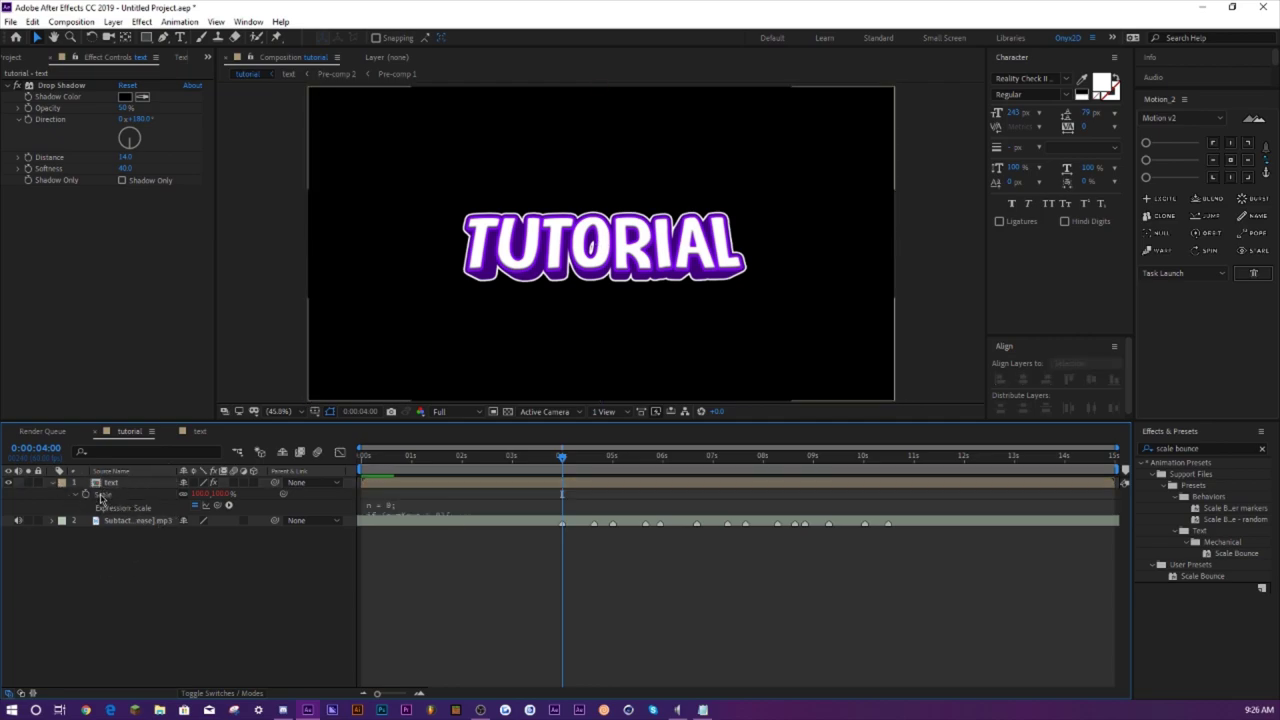
{"action": "left_click", "coordinate": [100, 496]}
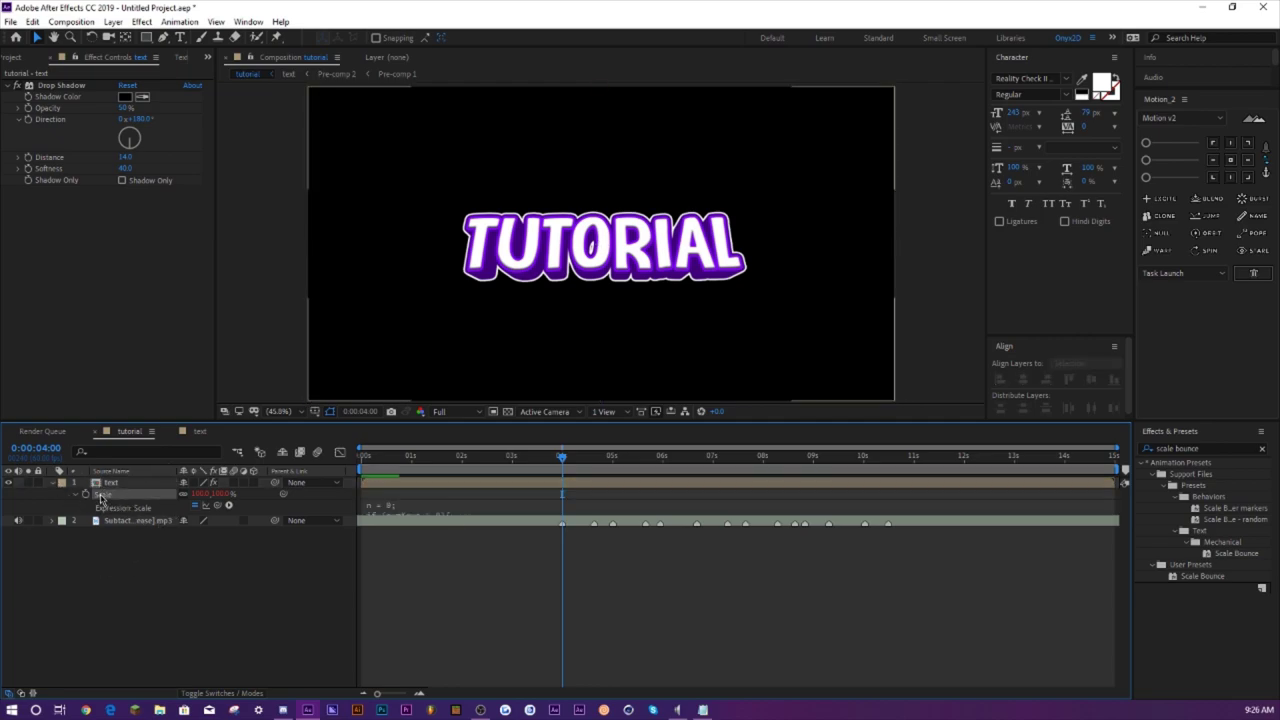
{"action": "left_click", "coordinate": [1262, 590]}
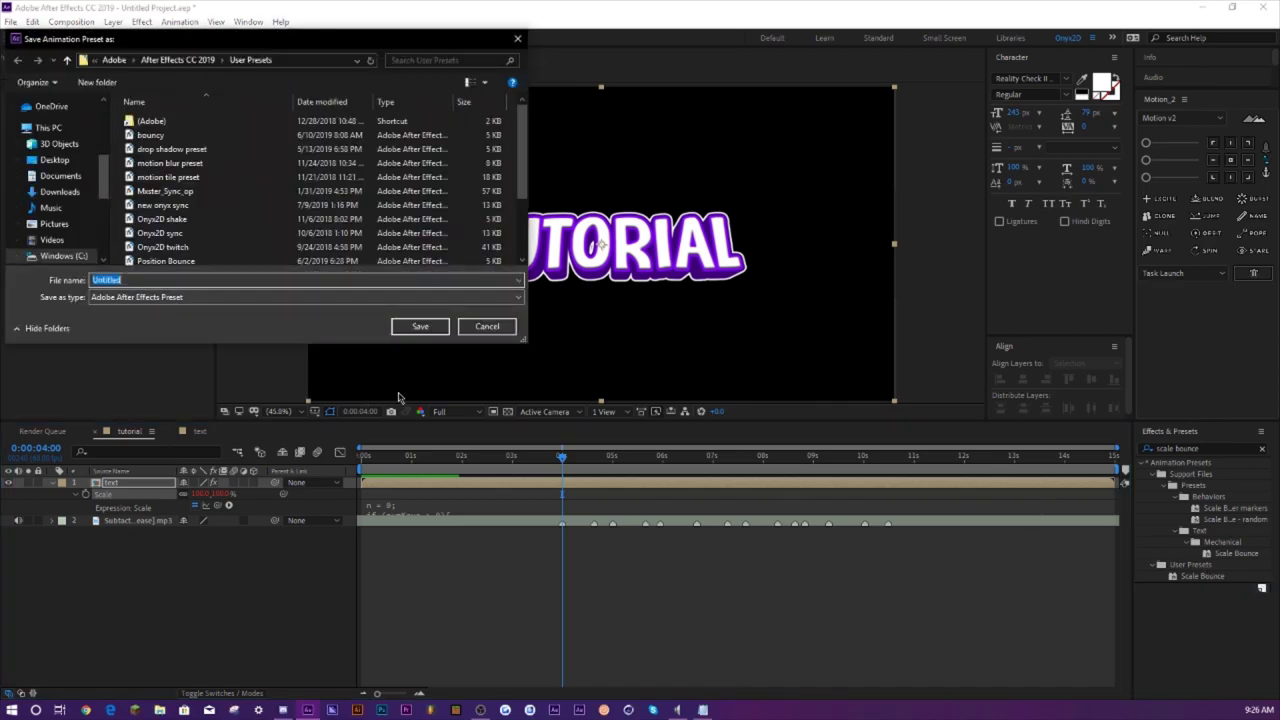
{"action": "left_click", "coordinate": [487, 326]}
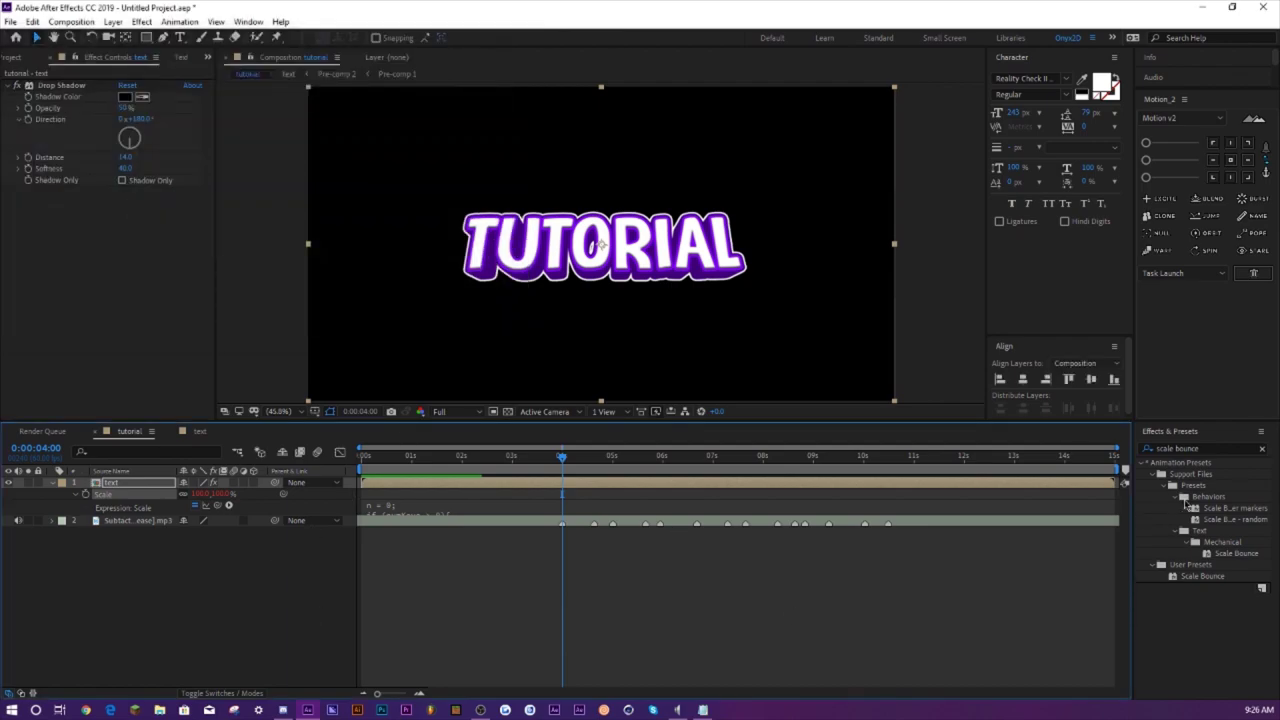
- Zoom the timeline to single frames around the 4-second mark
{"action": "left_click", "coordinate": [77, 496]}
{"action": "left_click", "coordinate": [386, 577]}
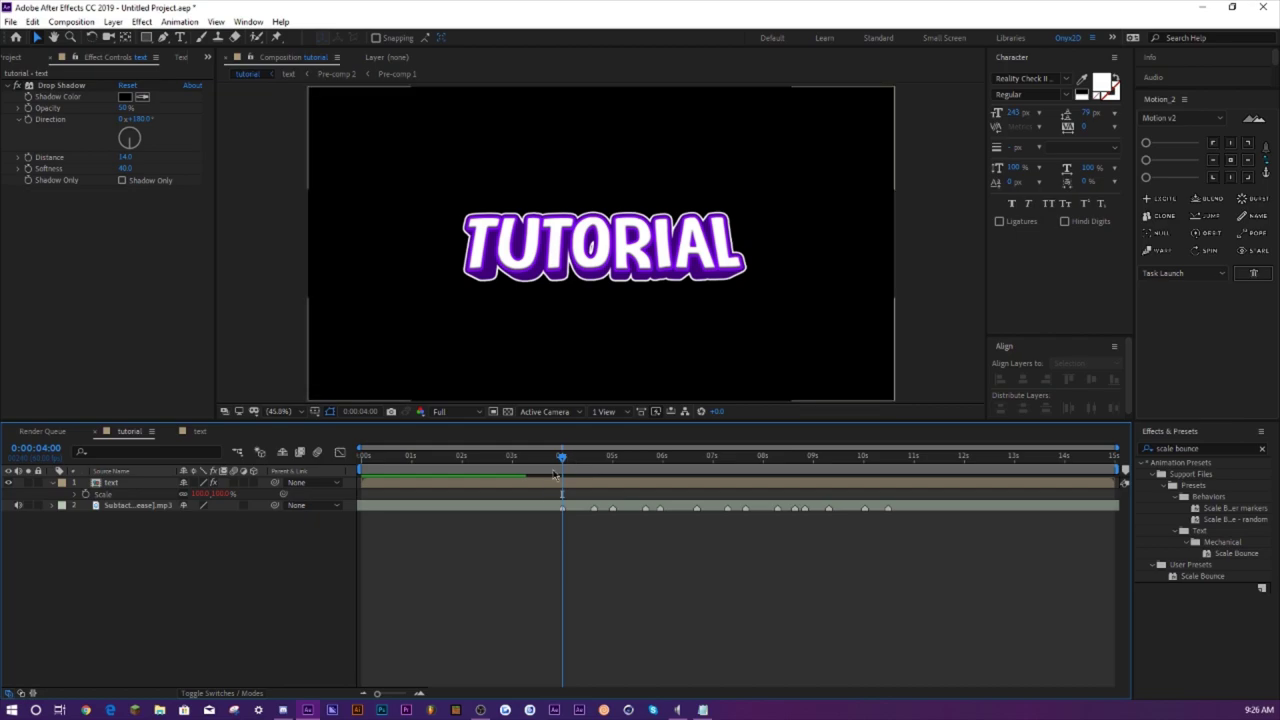
{"action": "left_click_drag", "start_coordinate": [563, 460], "coordinate": [564, 460]}
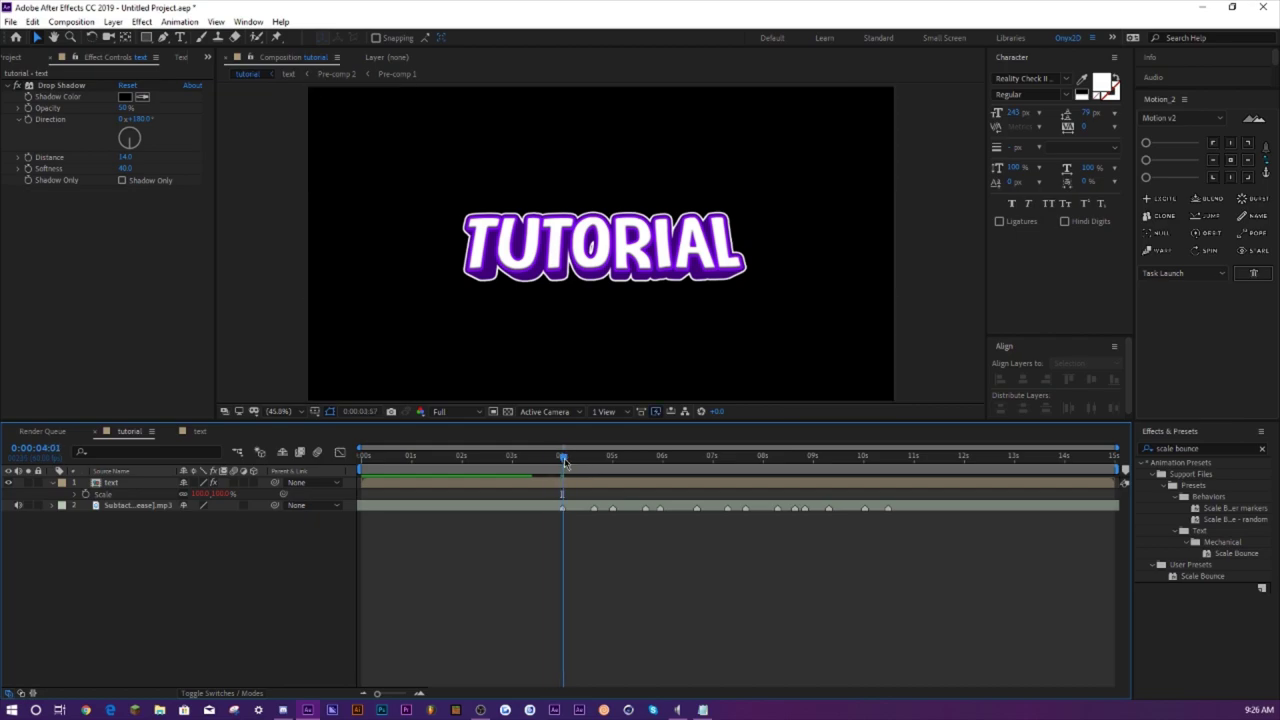
{"action": "left_click", "coordinate": [400, 694]}
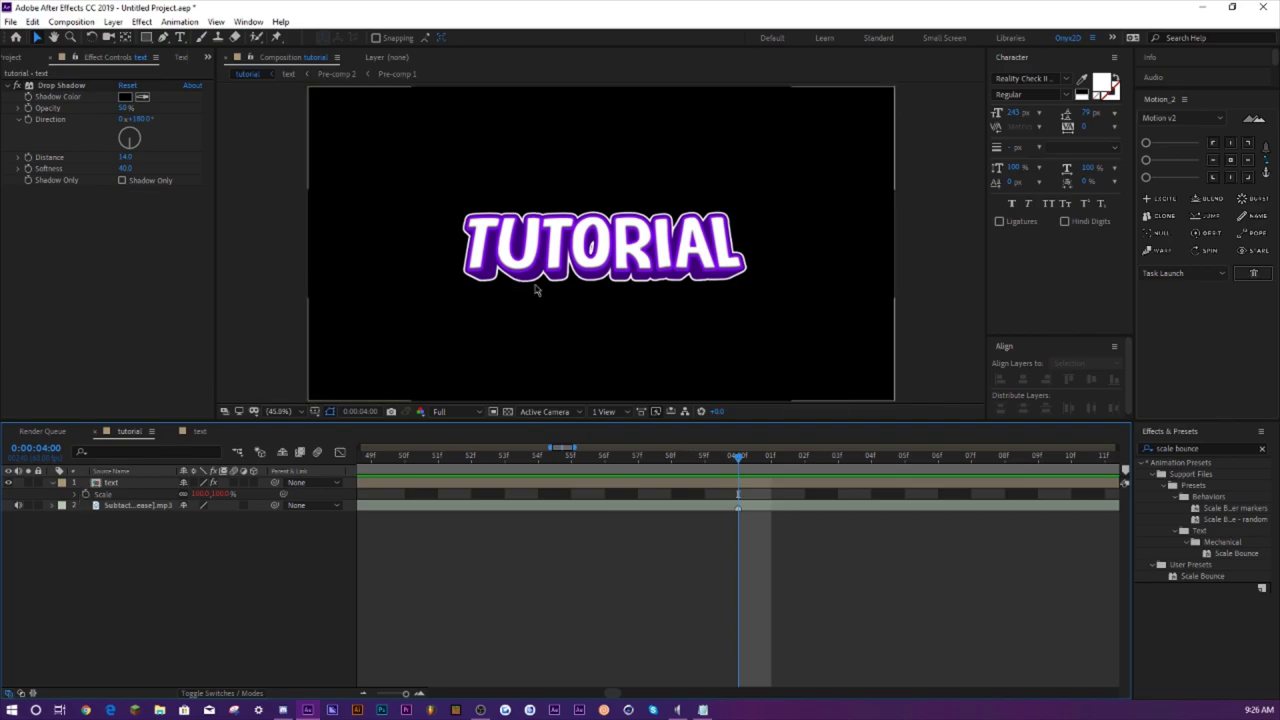
- Keyframe the text's Scale at 80% at 04:01 and 100% at 04:02
{"action": "left_click", "coordinate": [758, 478]}
{"action": "key", "text": "Page_Down"}
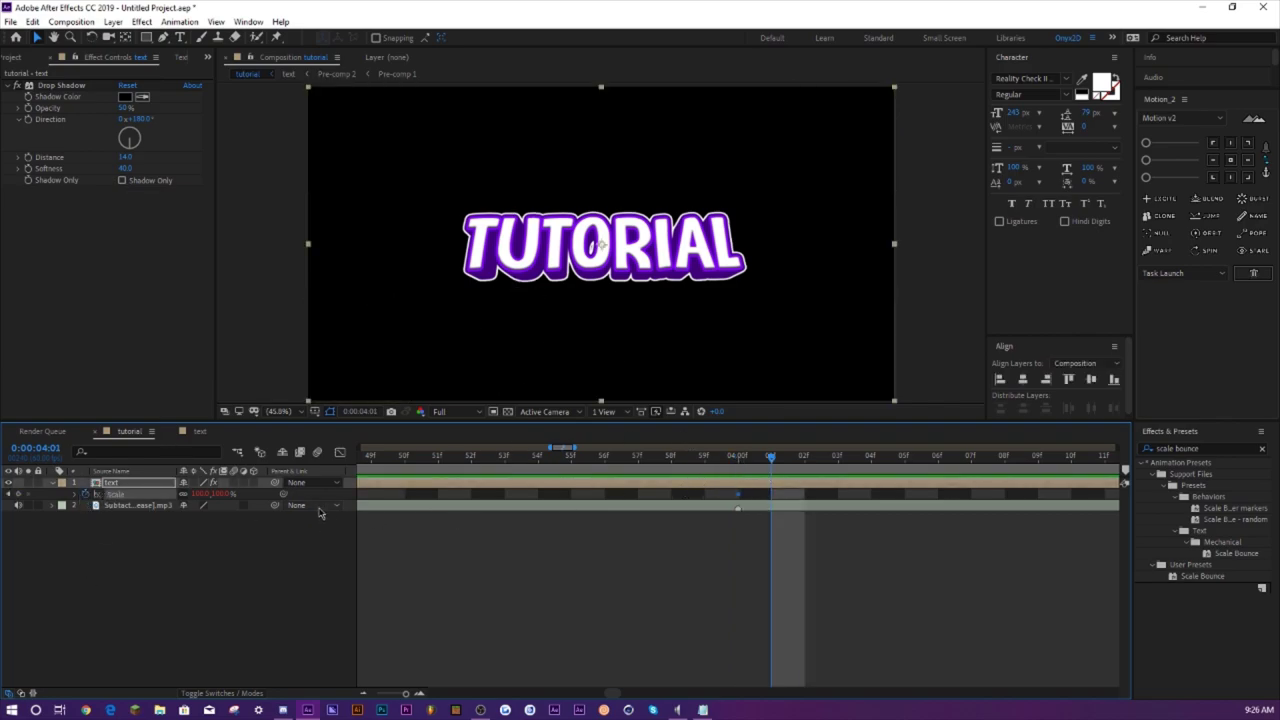
{"action": "left_click", "coordinate": [203, 494]}
{"action": "type", "text": "80"}
{"action": "key", "text": "Return"}
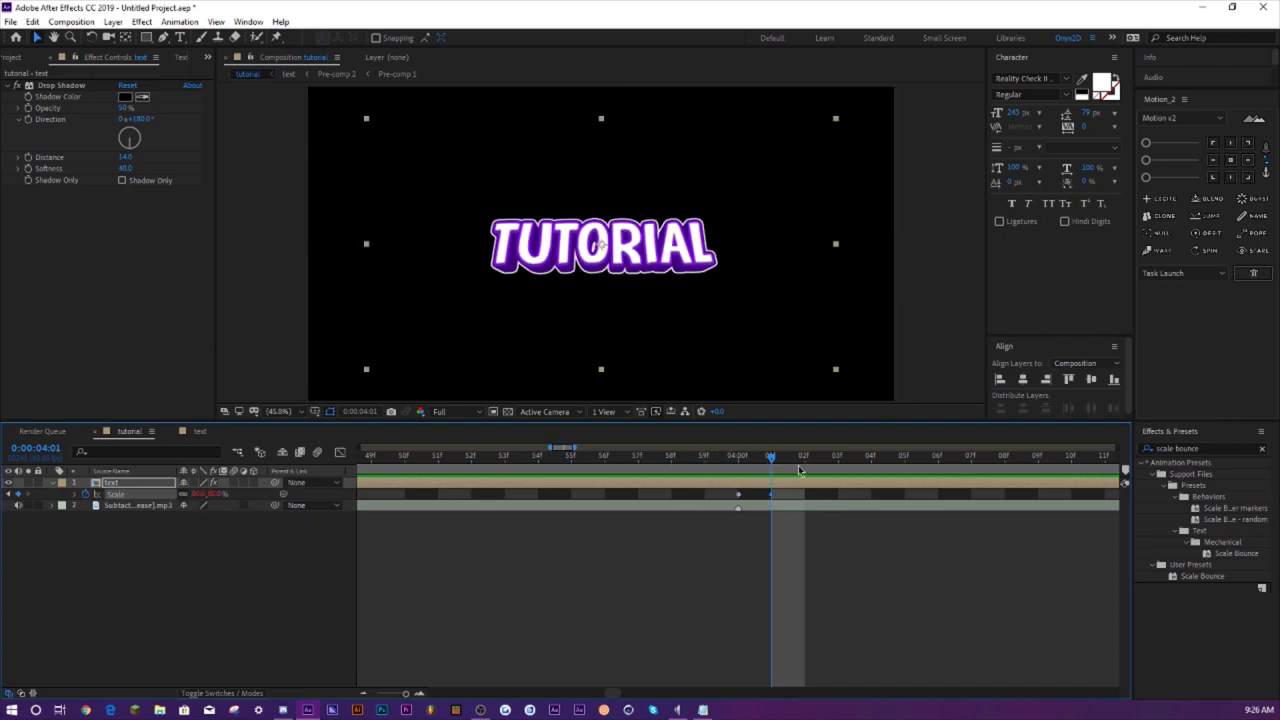
{"action": "key", "text": "Page_Down"}
{"action": "left_click", "coordinate": [198, 494]}
{"action": "type", "text": "100"}
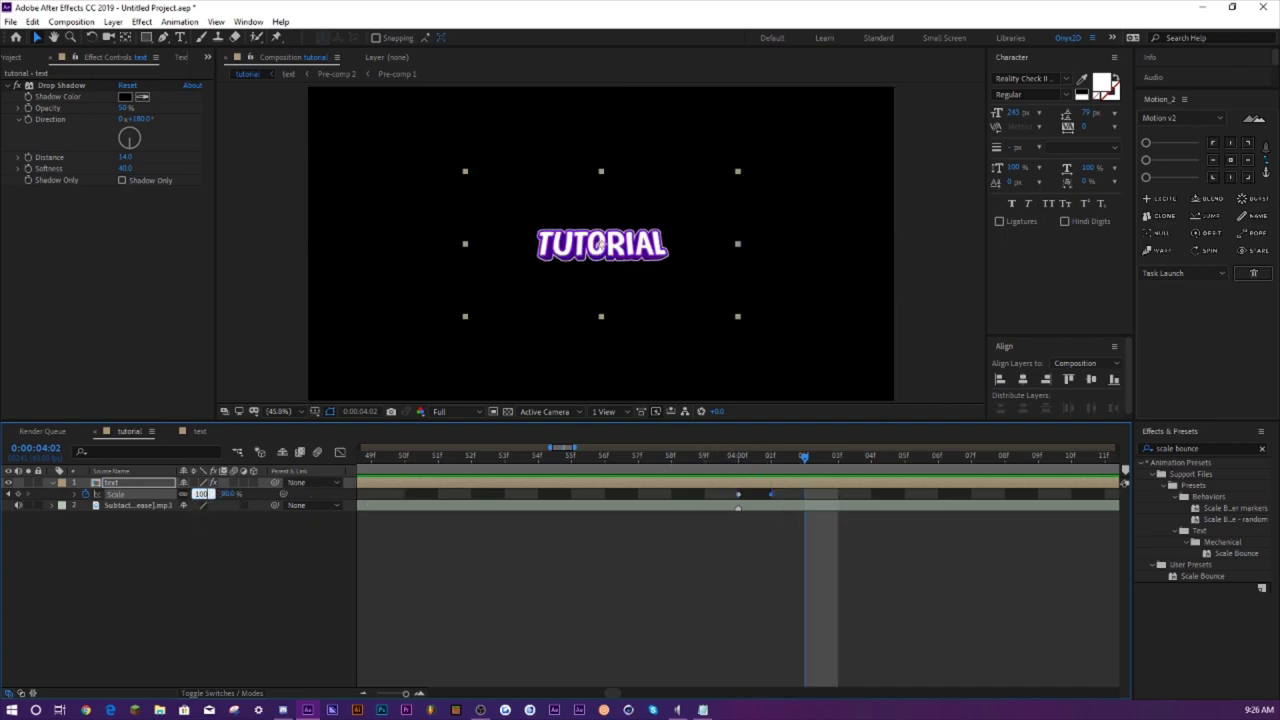
{"action": "key", "text": "Return"}
- Zoom the timeline out, then preview and scrub the scale pop around 4 seconds
{"action": "left_click", "coordinate": [382, 694]}
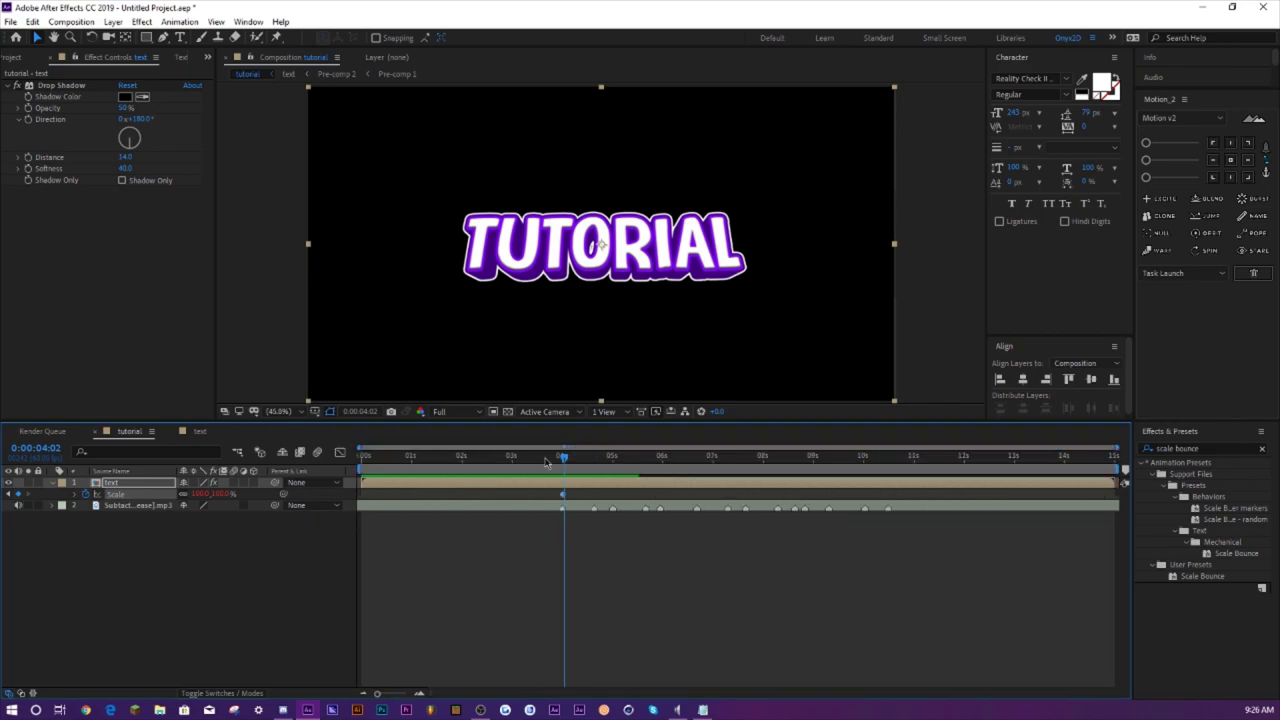
{"action": "left_click", "coordinate": [557, 457]}
{"action": "key", "text": "space"}
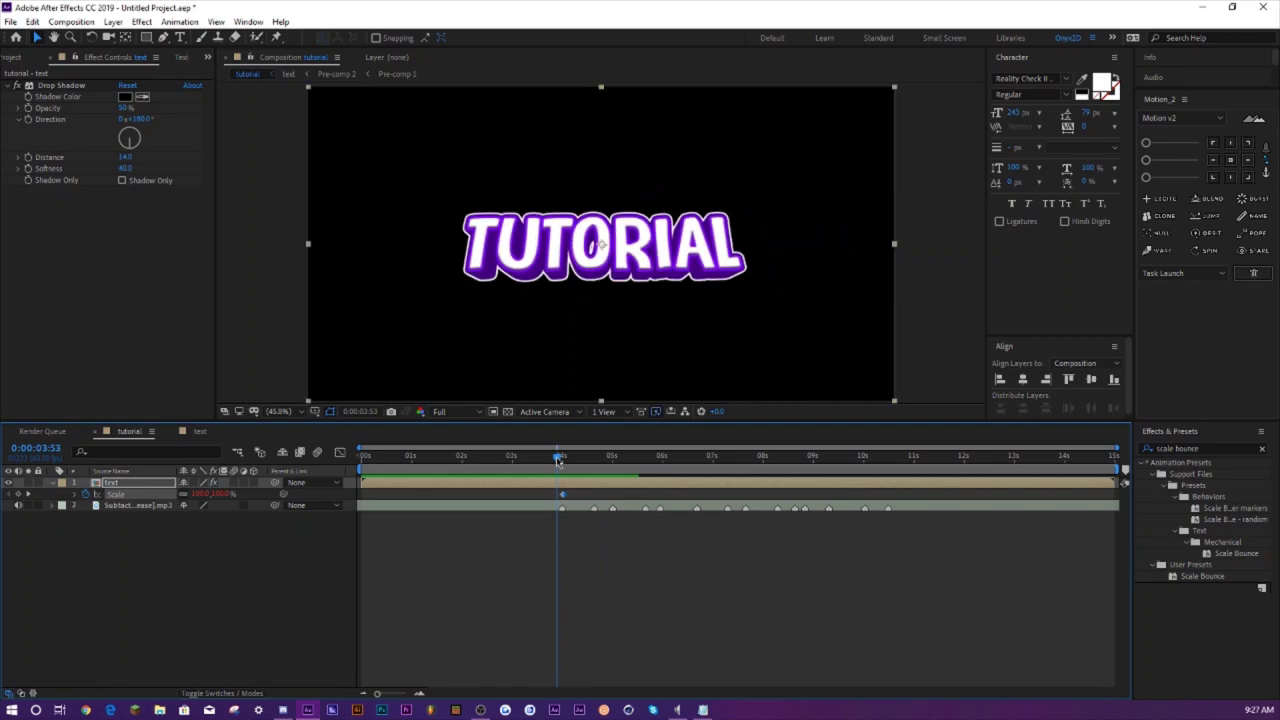
{"action": "key", "text": "space"}
{"action": "mouse_move", "coordinate": [559, 462]}
{"action": "left_mouse_down"}
{"action": "mouse_move", "coordinate": [594, 468]}
{"action": "mouse_move", "coordinate": [546, 469]}
{"action": "left_mouse_up"}
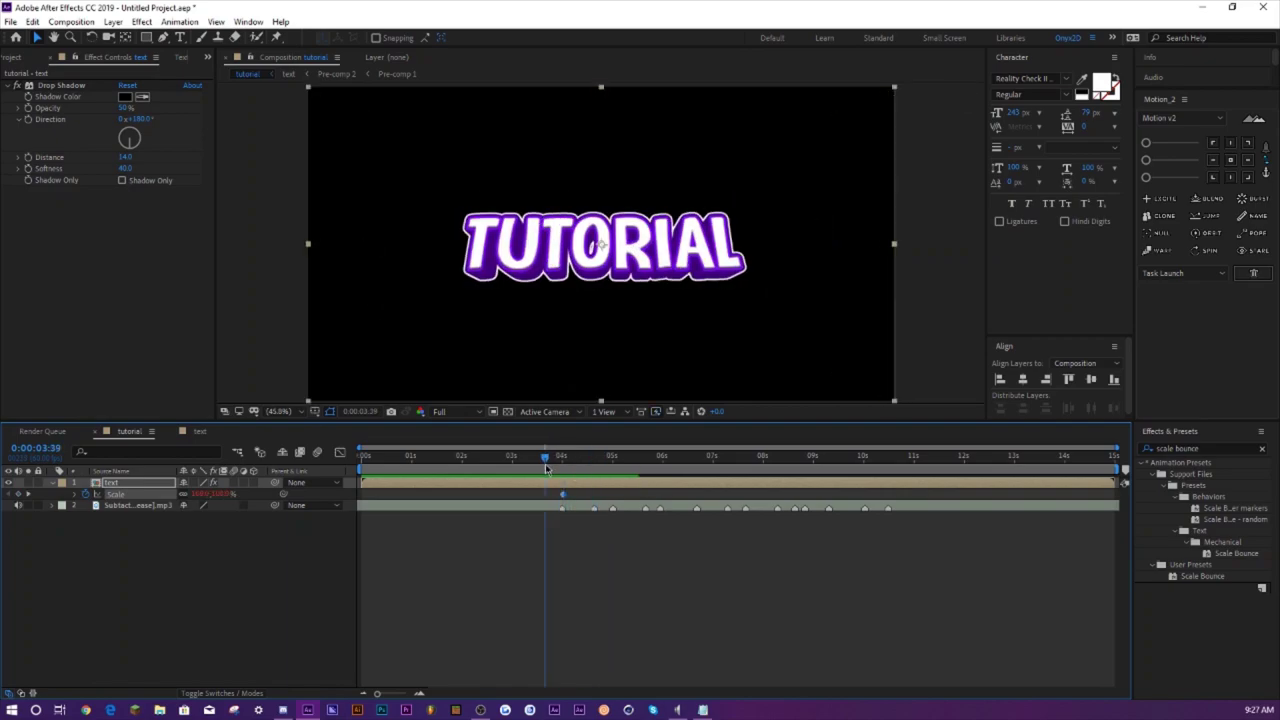
{"action": "key", "text": "space"}
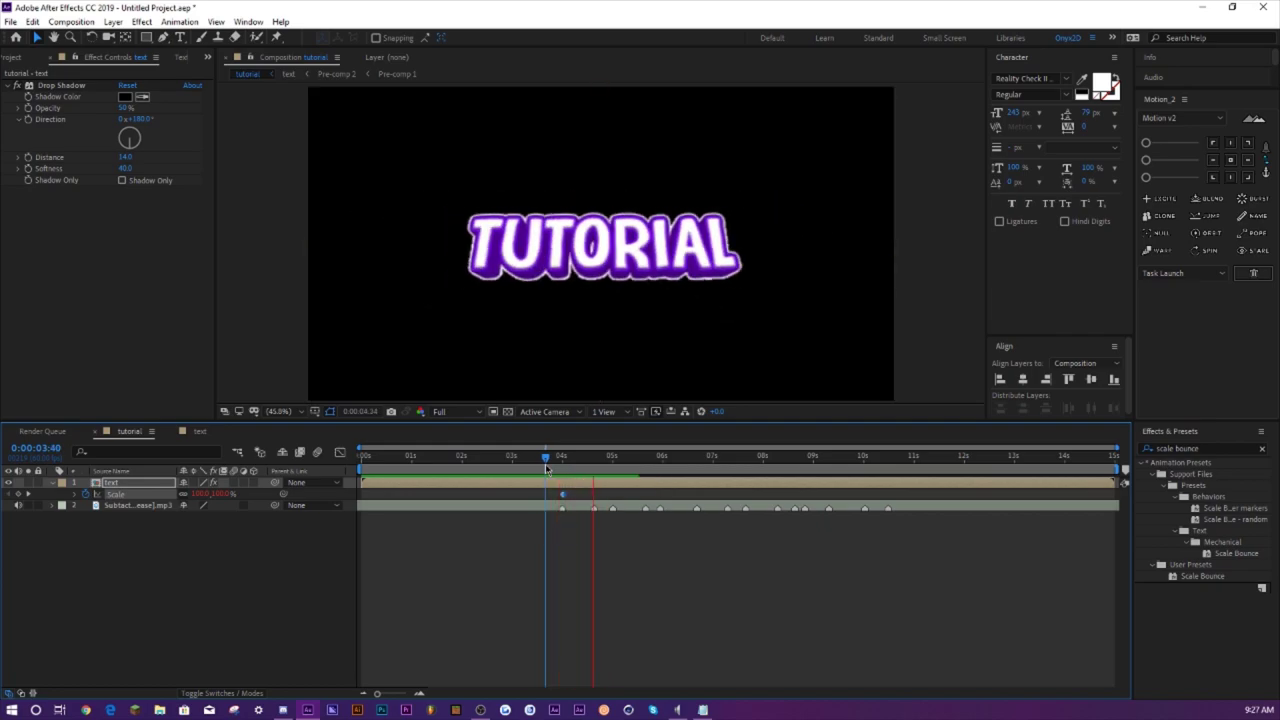
{"action": "left_click_drag", "start_coordinate": [547, 469], "coordinate": [578, 468]}
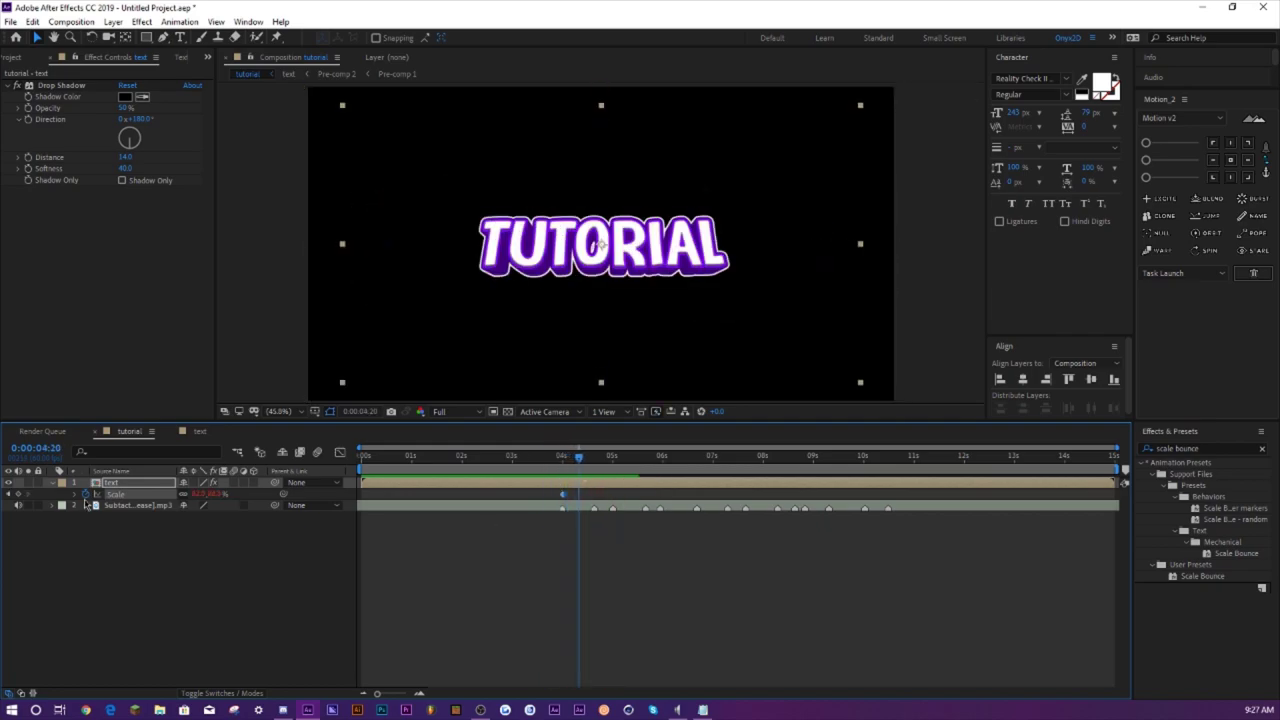
{"action": "left_click", "coordinate": [129, 485]}
{"action": "key", "text": "r"}
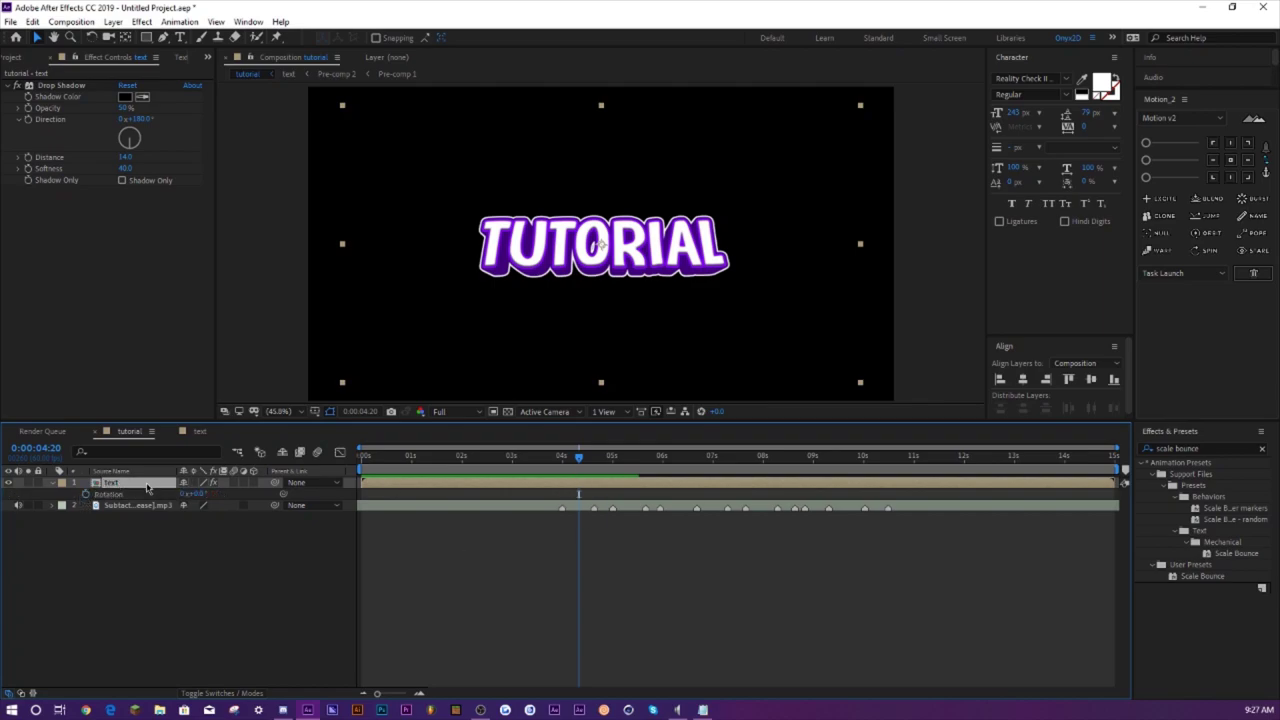
- Reveal Rotation, preview the comp with the text hidden, then unhide it near 4:16
{"action": "key", "text": "r"}
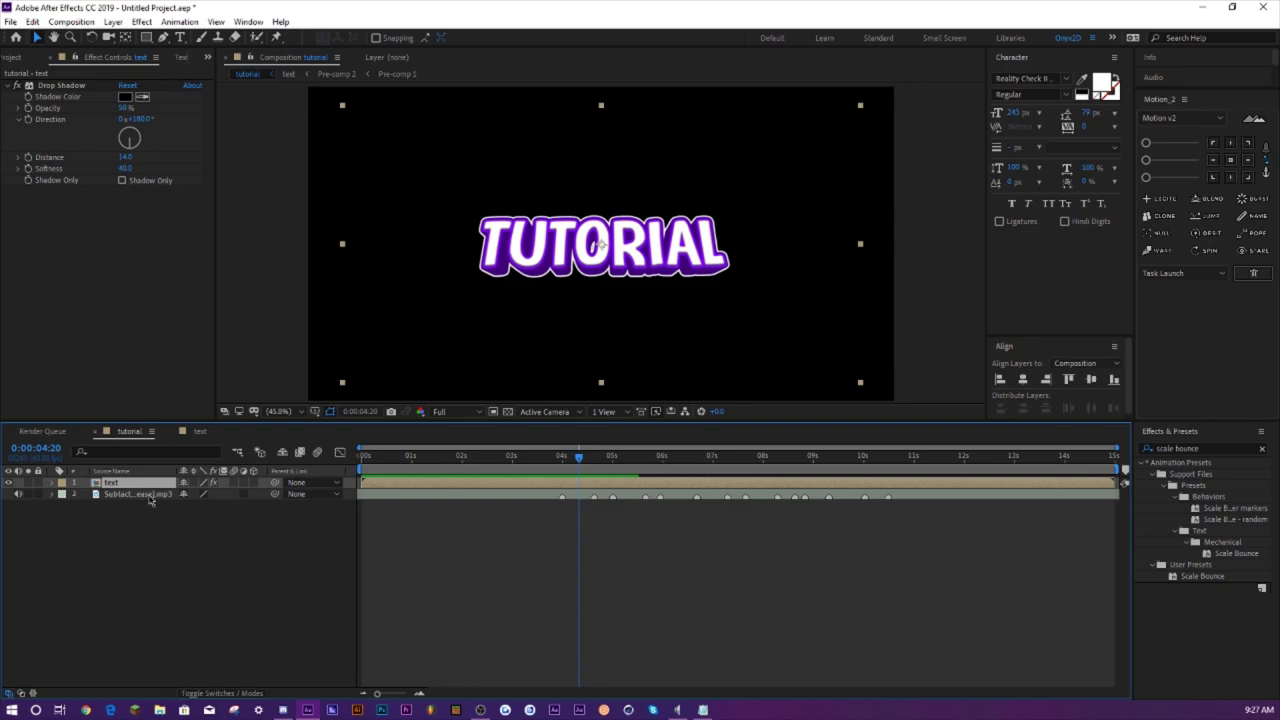
{"action": "left_click", "coordinate": [150, 502]}
{"action": "left_click", "coordinate": [578, 483]}
{"action": "key", "text": "r"}
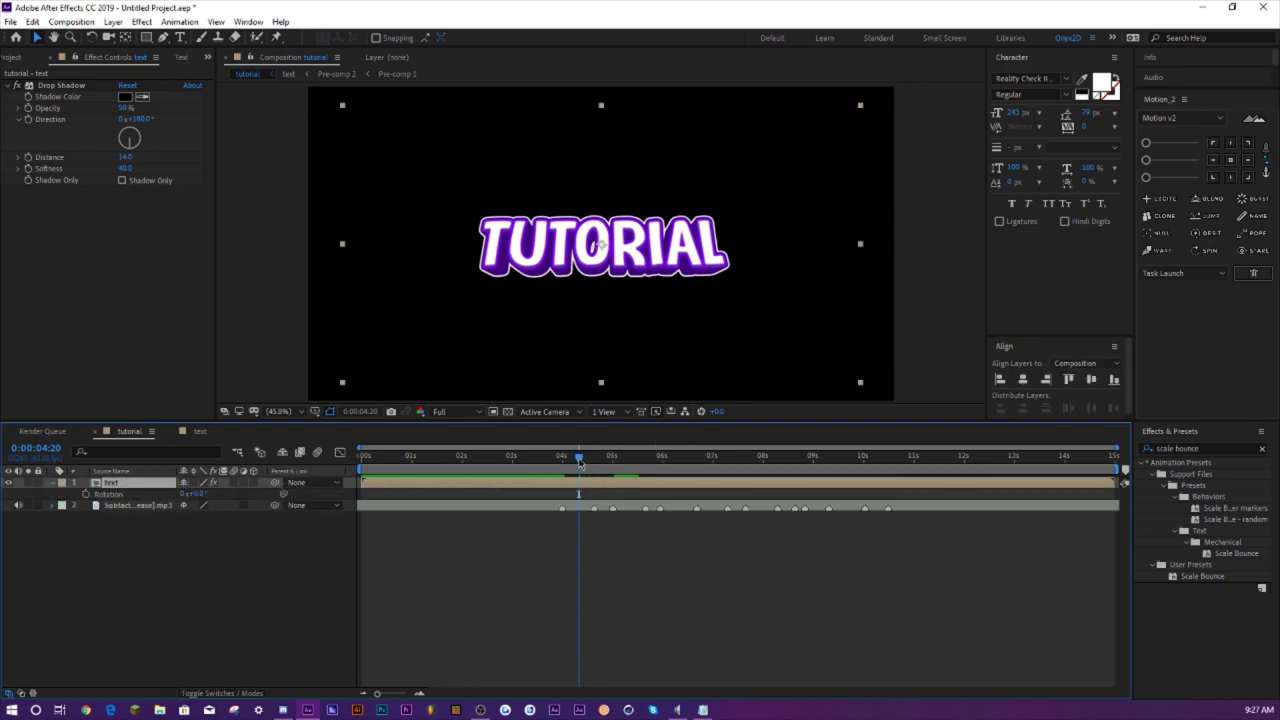
{"action": "left_click_drag", "start_coordinate": [580, 458], "coordinate": [561, 472]}
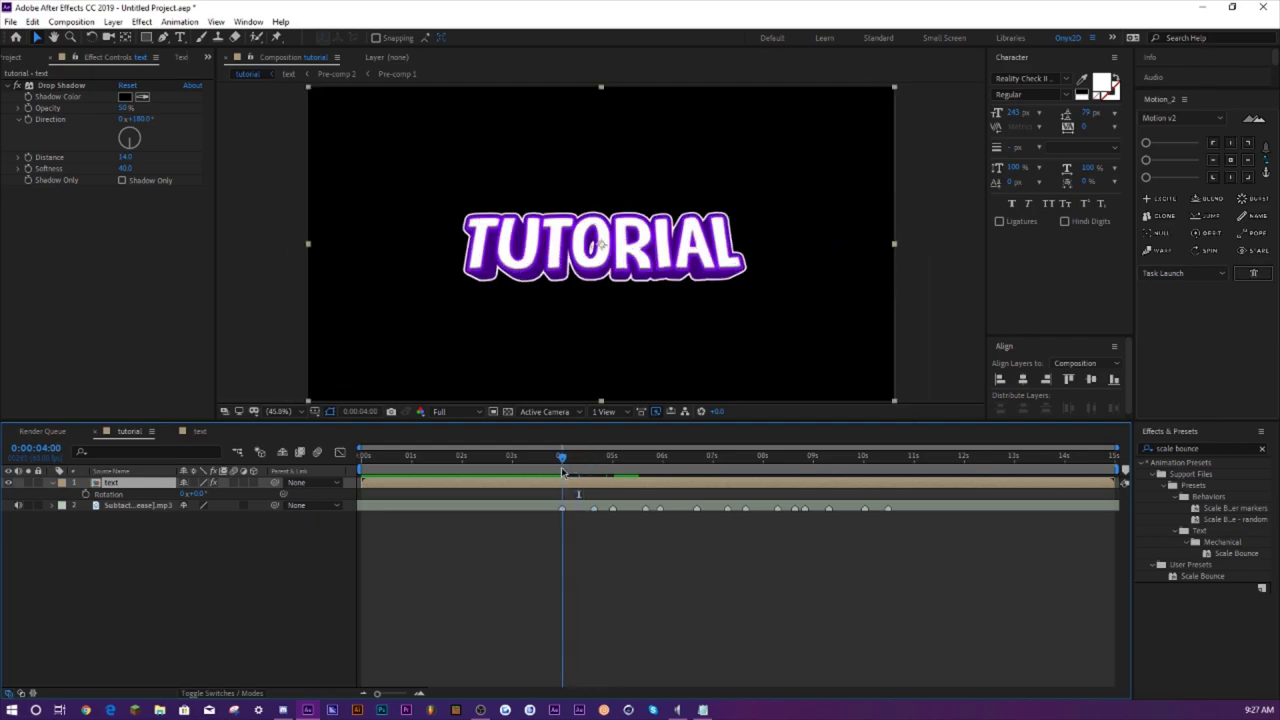
{"action": "left_click", "coordinate": [250, 580]}
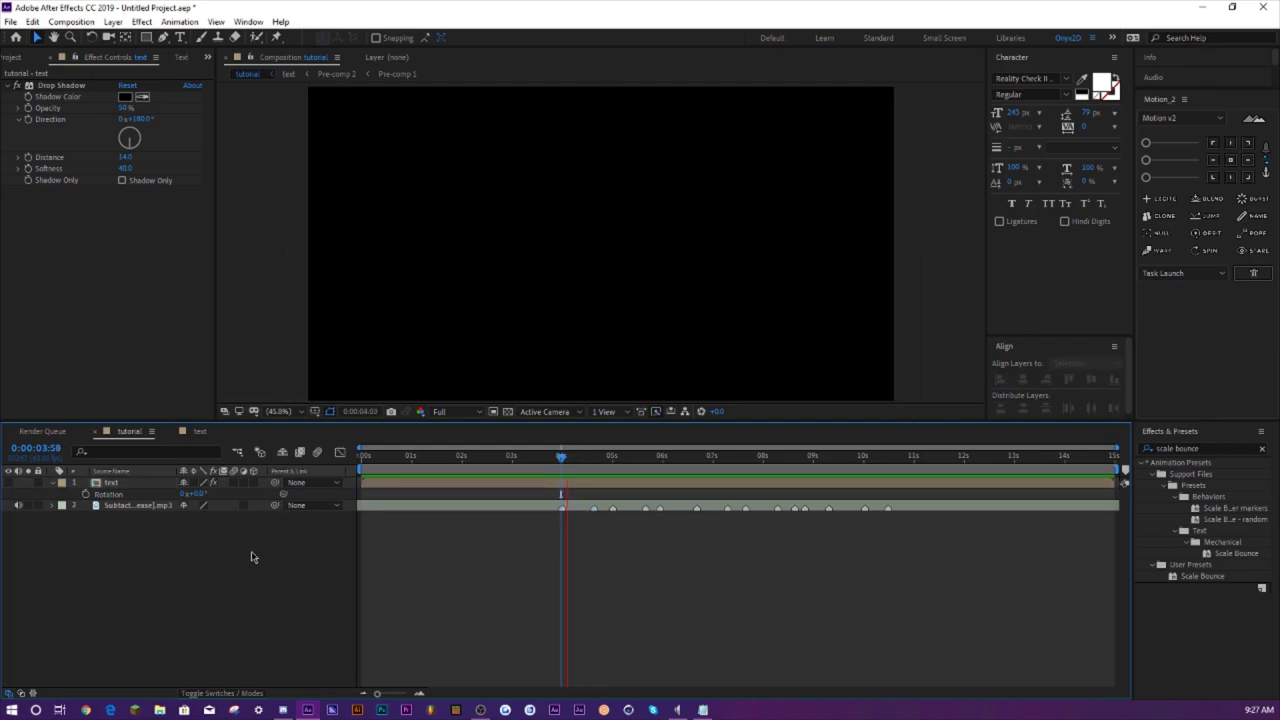
{"action": "key", "text": "space"}
{"action": "left_click", "coordinate": [611, 459]}
{"action": "left_click_drag", "start_coordinate": [612, 458], "coordinate": [582, 471]}
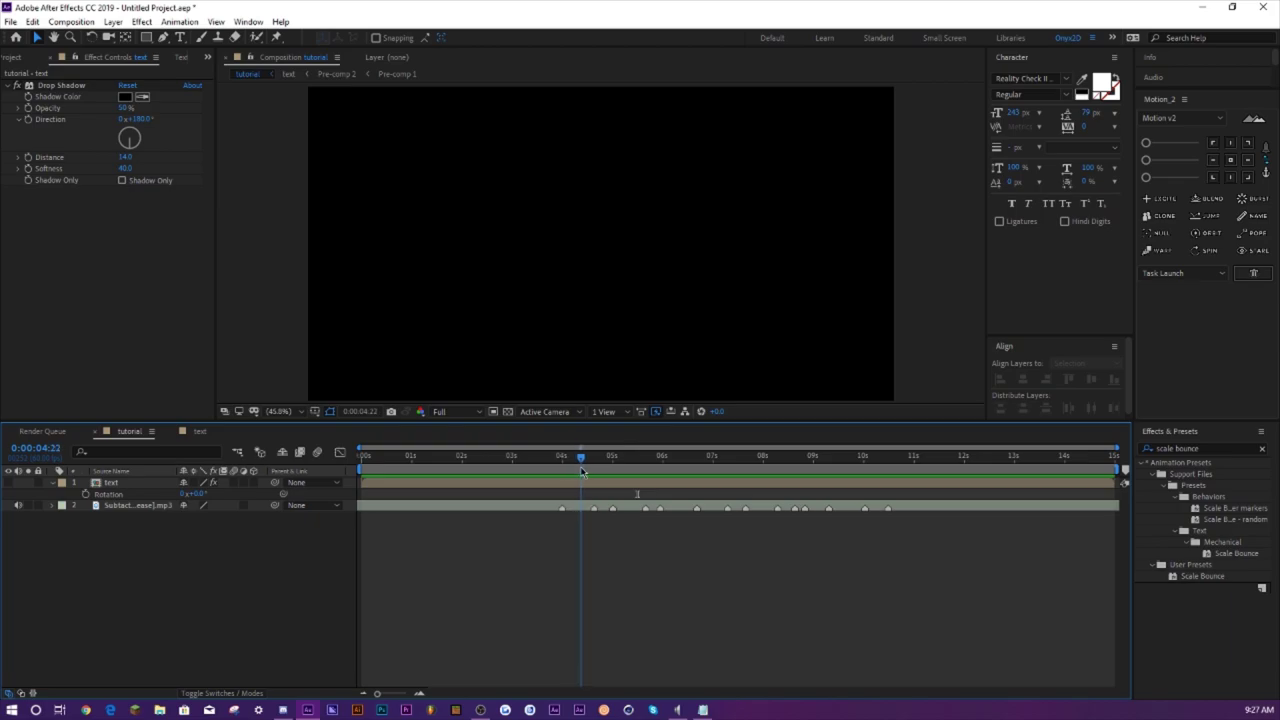
{"action": "left_click", "coordinate": [17, 483]}
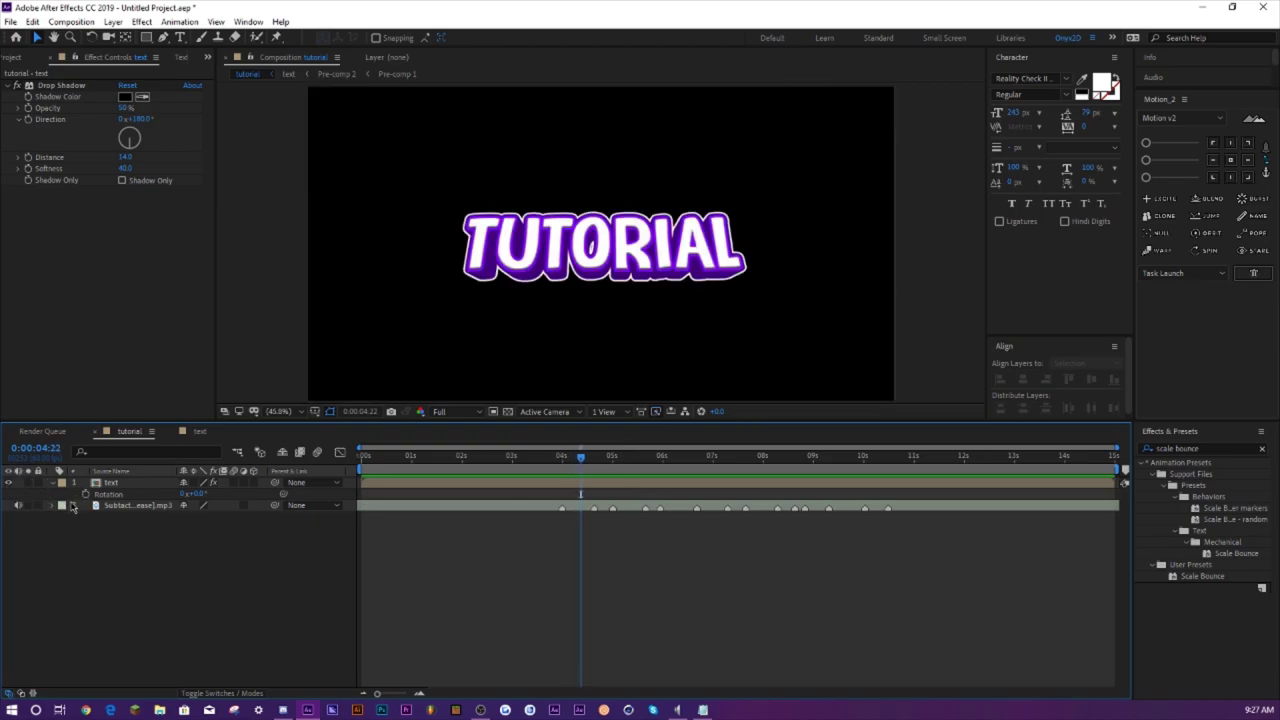
- Keyframe Rotation to one full revolution at 5:57 and Easy Ease both rotation keyframes
{"action": "left_click", "coordinate": [659, 459]}
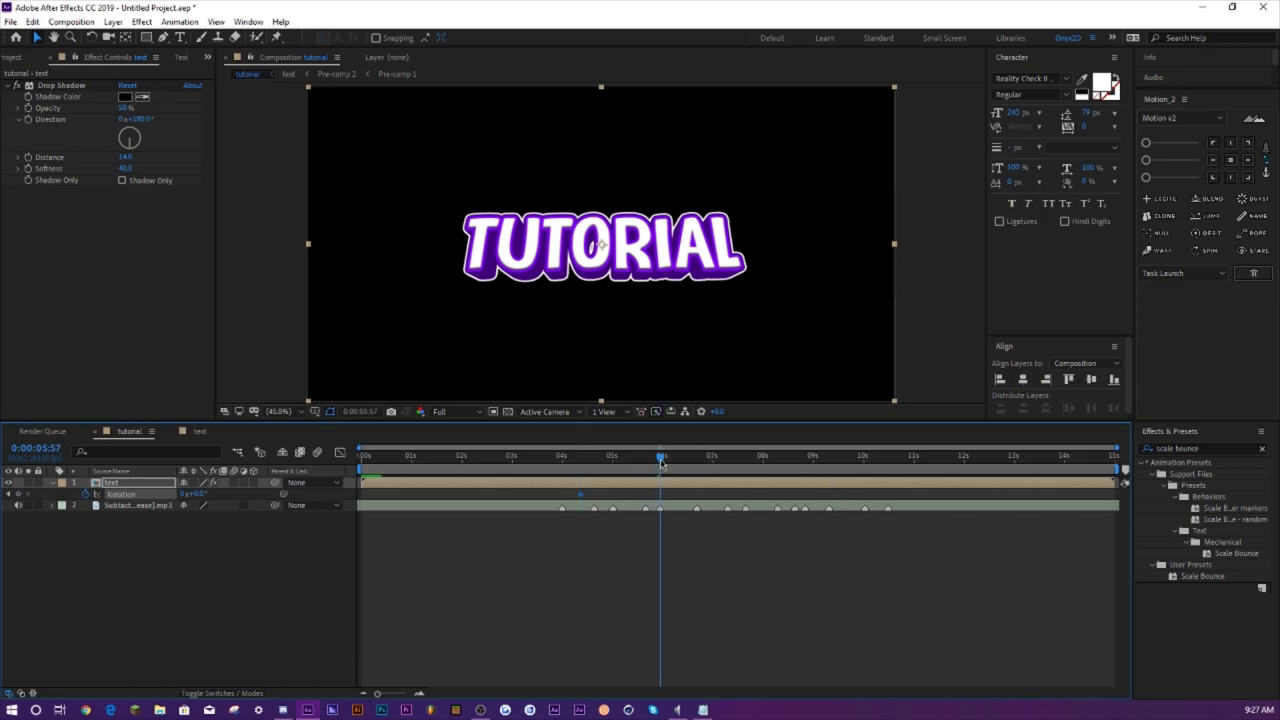
{"action": "left_click", "coordinate": [189, 494]}
{"action": "type", "text": "1"}
{"action": "key", "text": "Return"}
{"action": "left_click", "coordinate": [613, 457]}
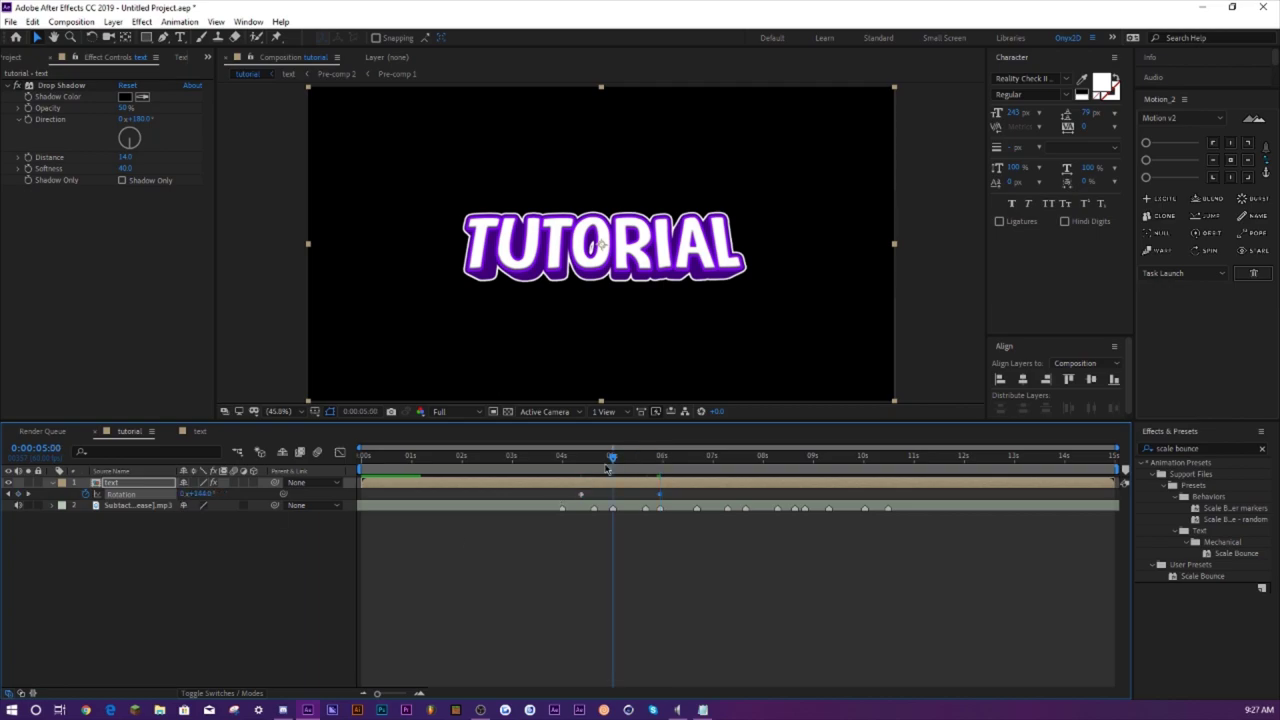
{"action": "left_click_drag", "start_coordinate": [568, 490], "coordinate": [706, 503]}
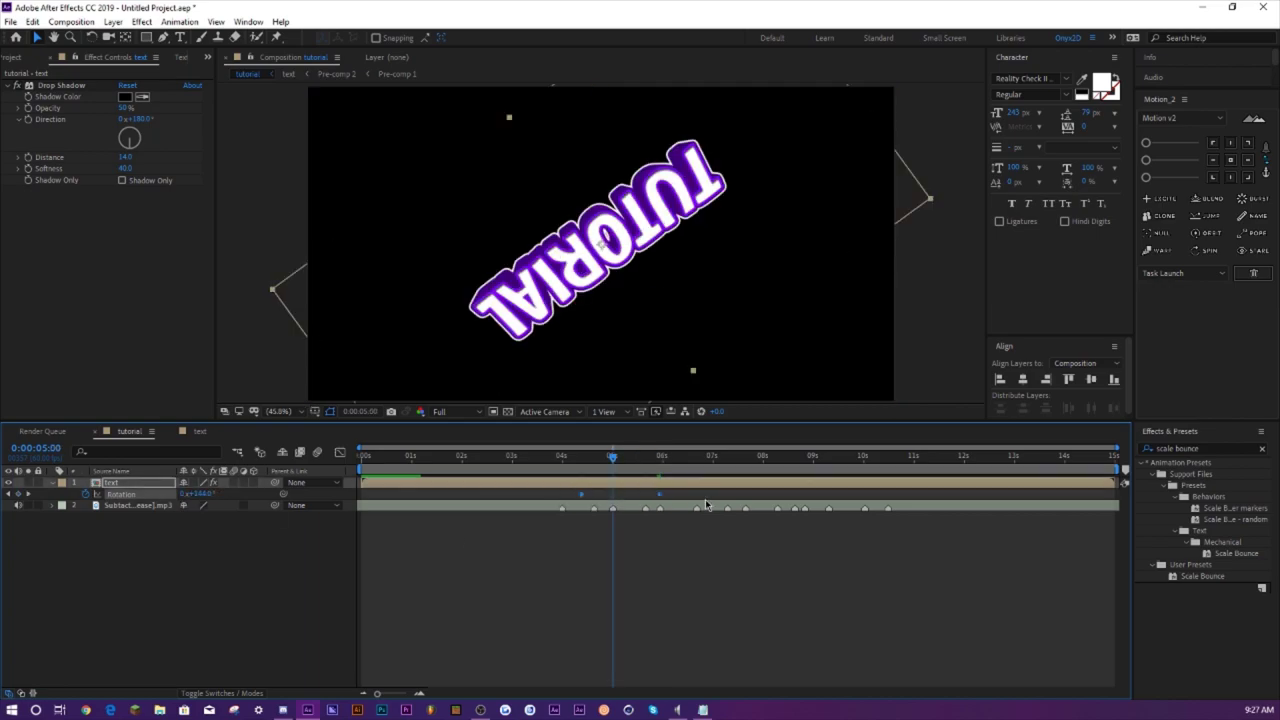
{"action": "key", "text": "F9"}
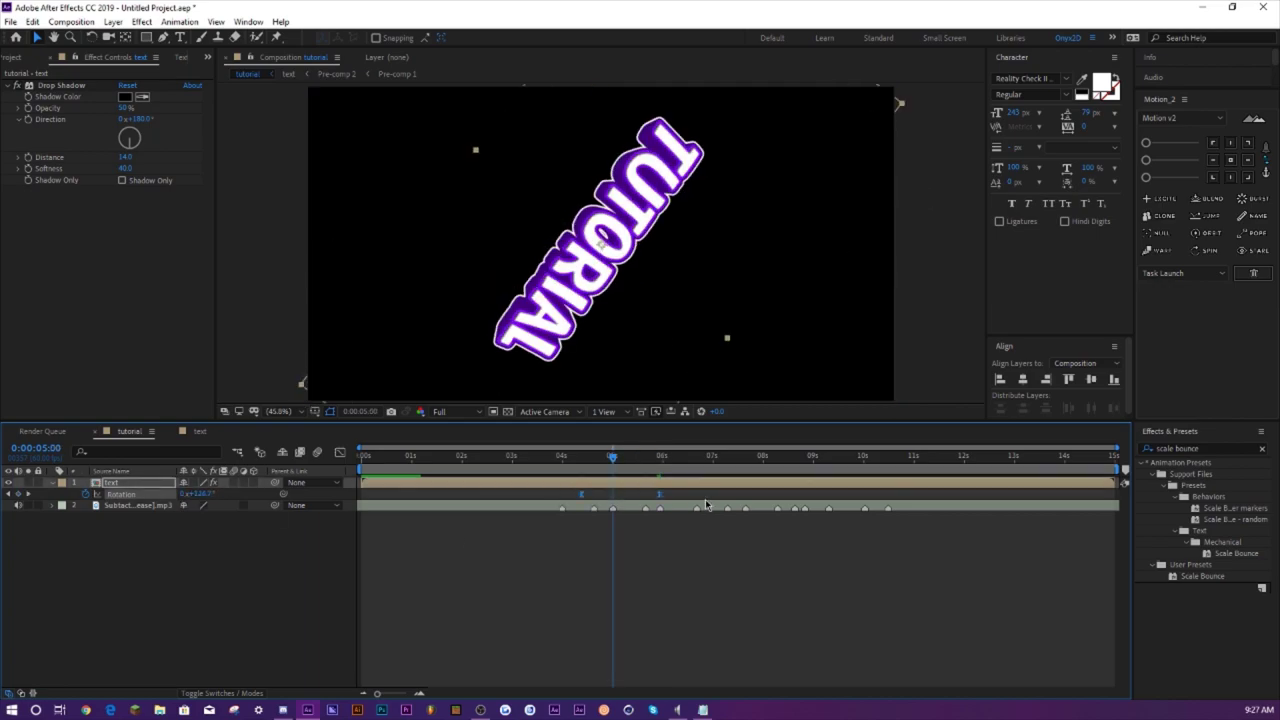
- In the value graph, lengthen the ease handles on both TUTORIAL Rotation keyframes
{"action": "left_click", "coordinate": [340, 453]}
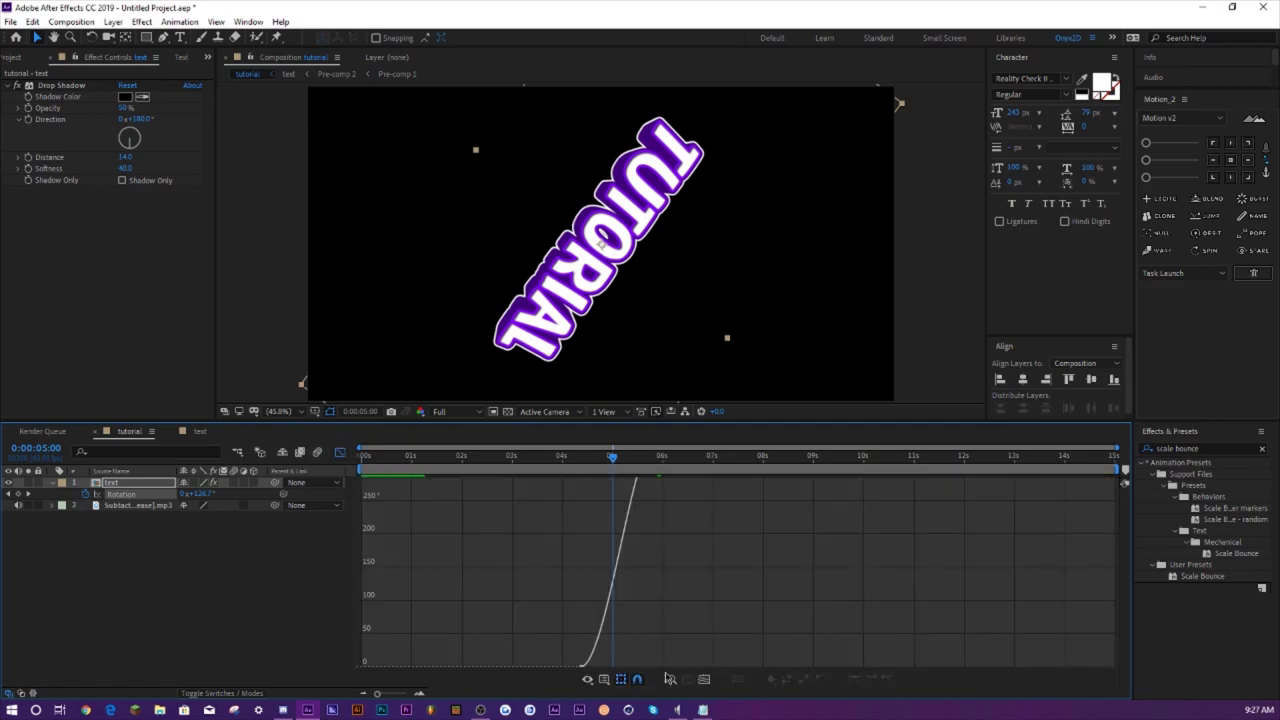
{"action": "left_click", "coordinate": [669, 679]}
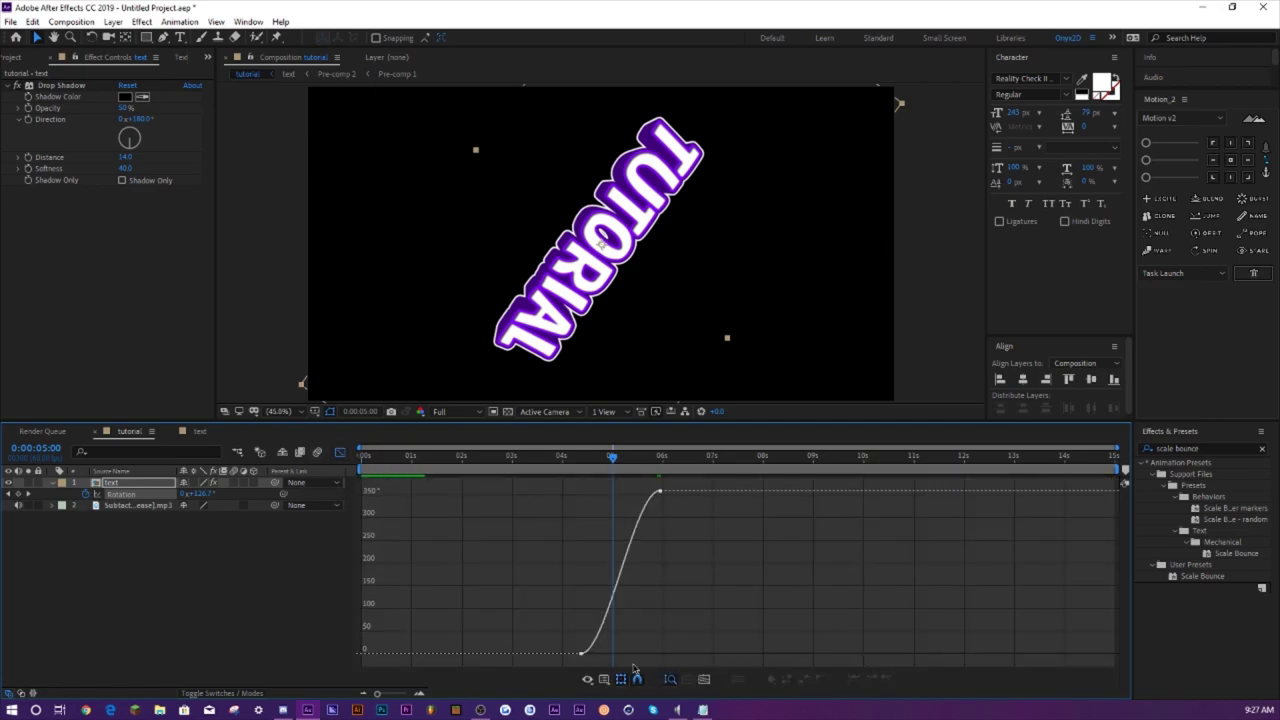
{"action": "left_click", "coordinate": [655, 498]}
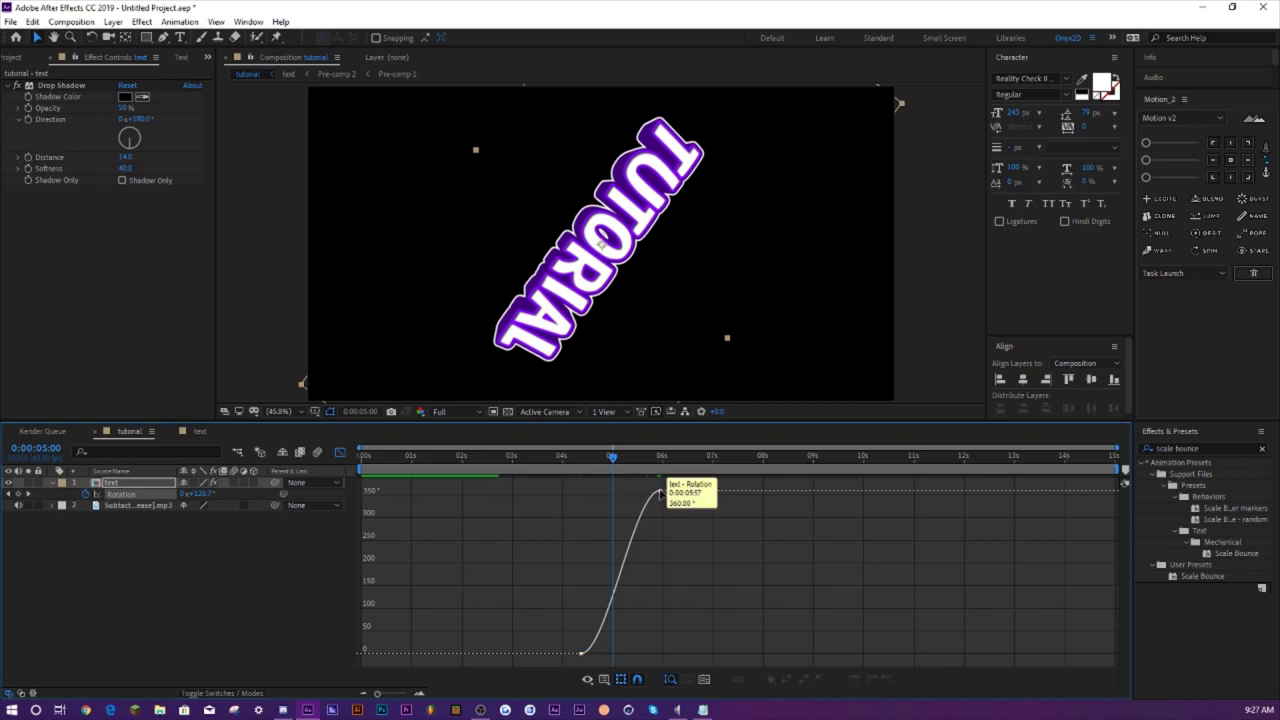
{"action": "left_click_drag", "start_coordinate": [630, 492], "coordinate": [594, 491]}
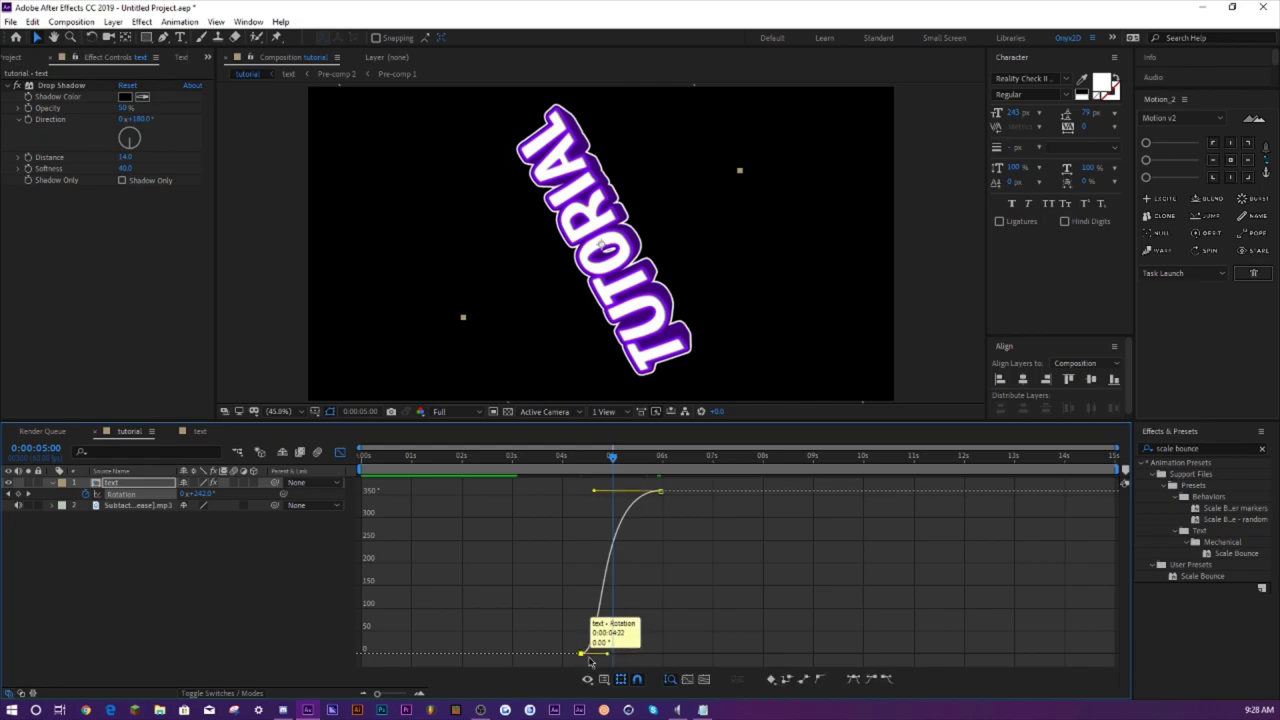
{"action": "left_click_drag", "start_coordinate": [606, 655], "coordinate": [643, 655]}
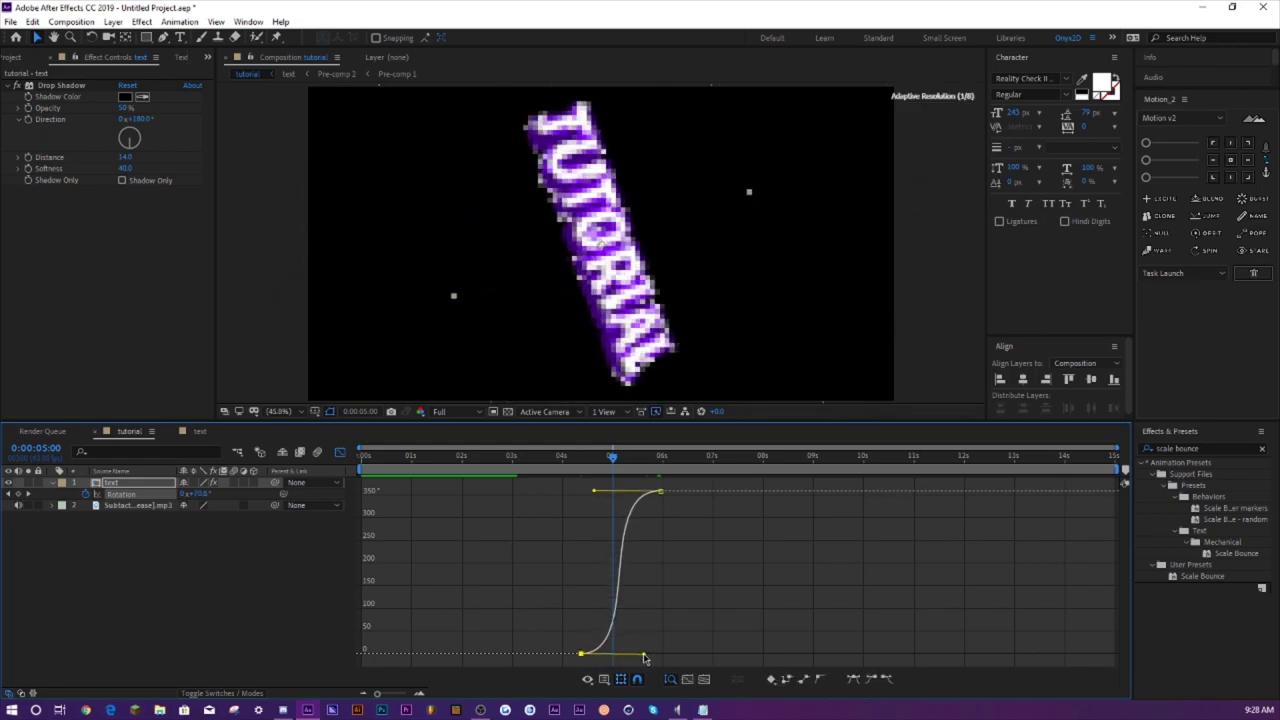
- Preview the eased rotation from 4:27, then return to the layer bars at 5 seconds
{"action": "left_click", "coordinate": [585, 458]}
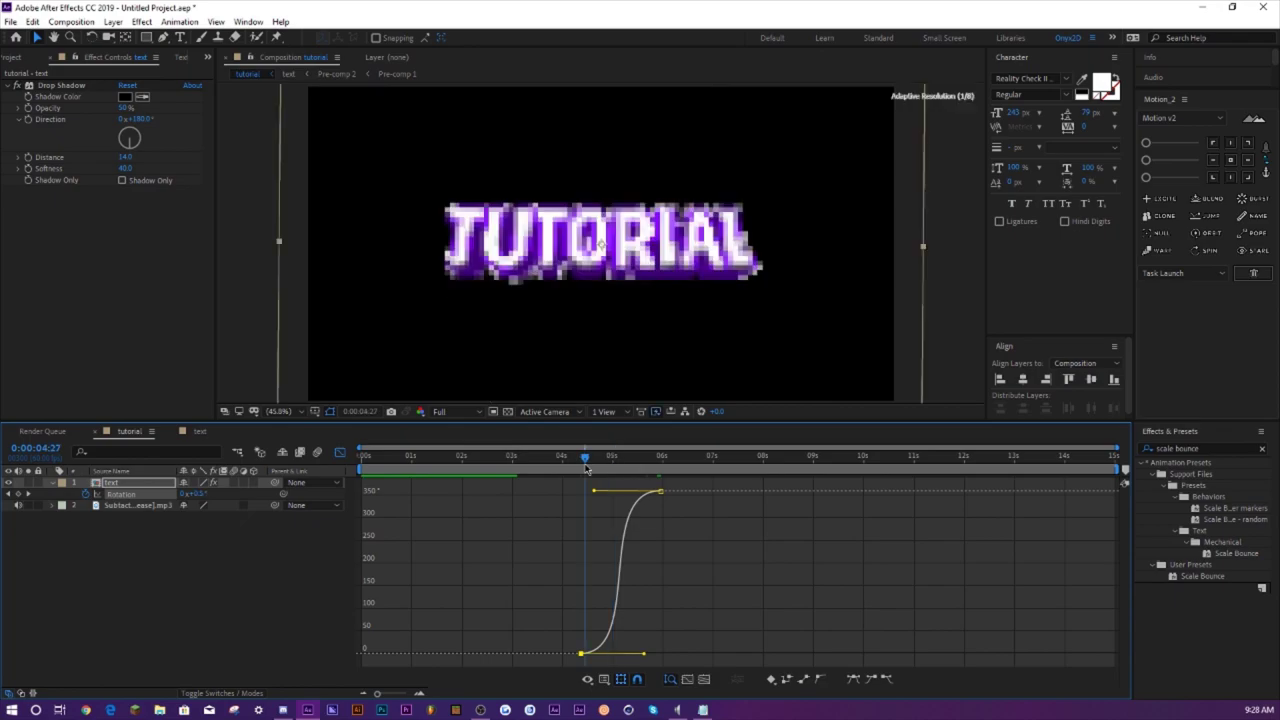
{"action": "key", "text": "space"}
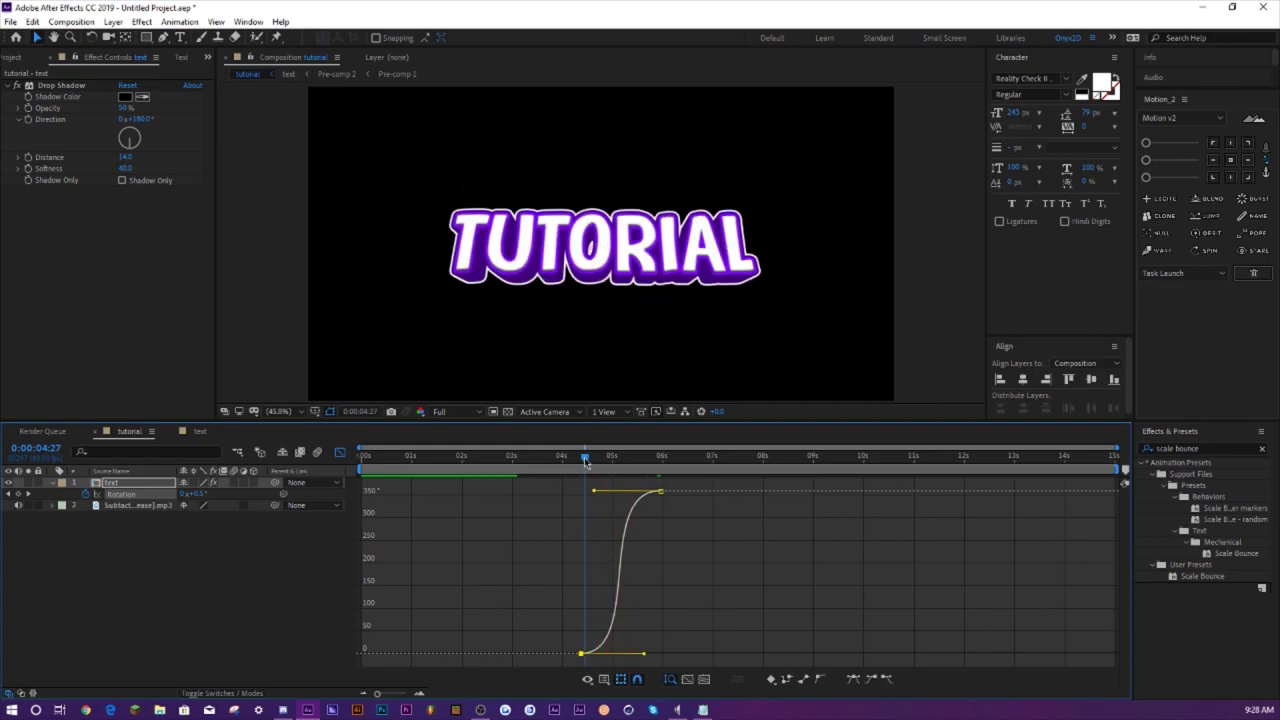
{"action": "key", "text": "space"}
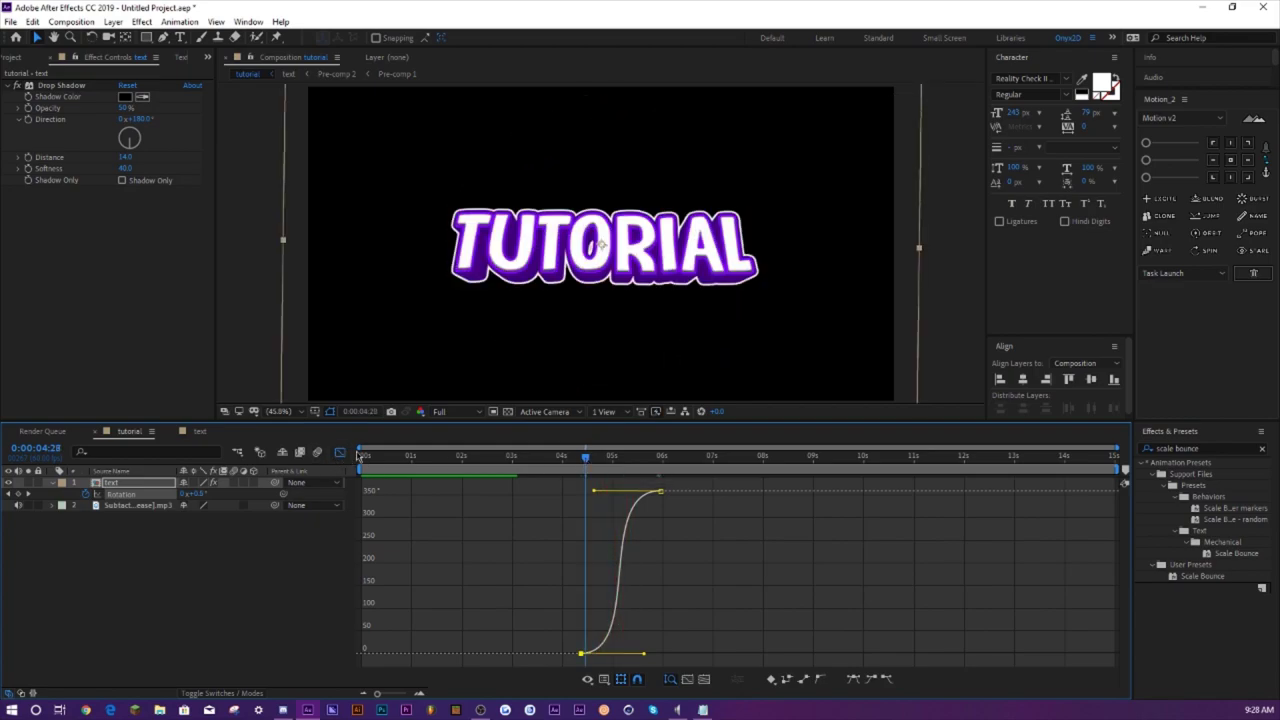
{"action": "key", "text": "shift+F3"}
{"action": "left_click", "coordinate": [612, 456]}
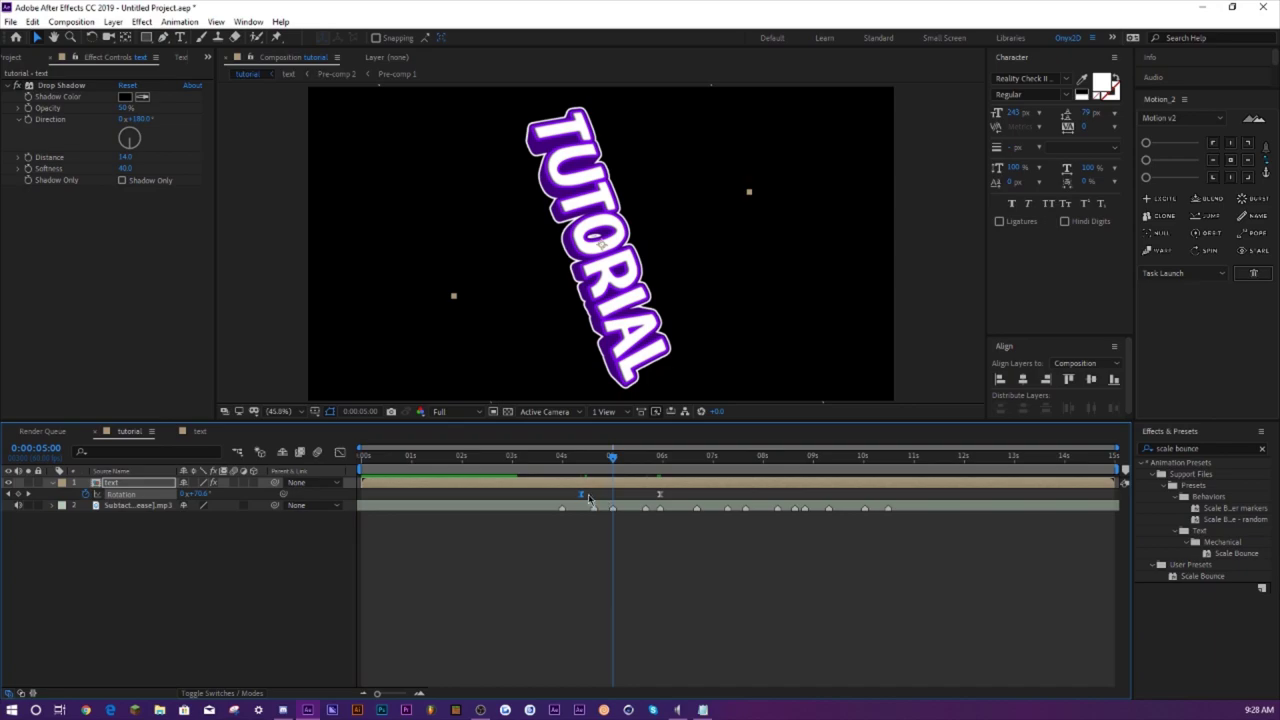
- Widen the ease into the final Rotation keyframe and preview the spin from 4:14
{"action": "key", "text": "shift+F3"}
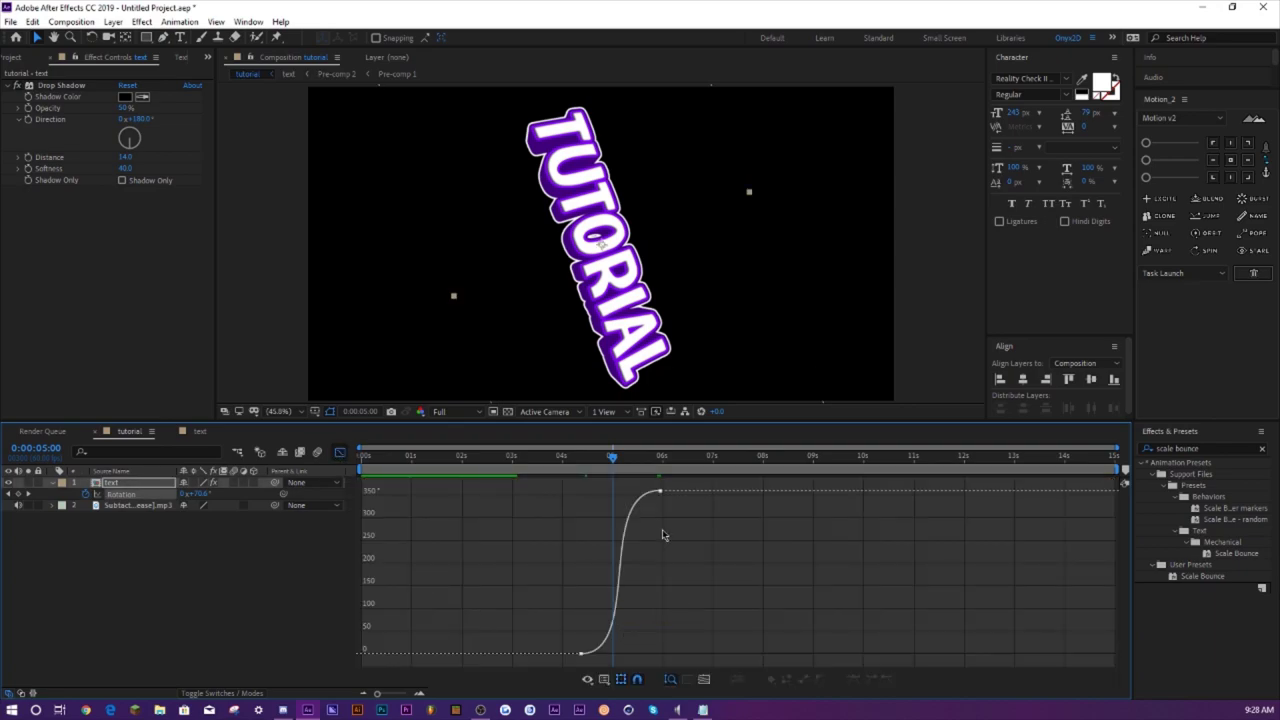
{"action": "left_click", "coordinate": [660, 491]}
{"action": "left_click_drag", "start_coordinate": [660, 491], "coordinate": [576, 497]}
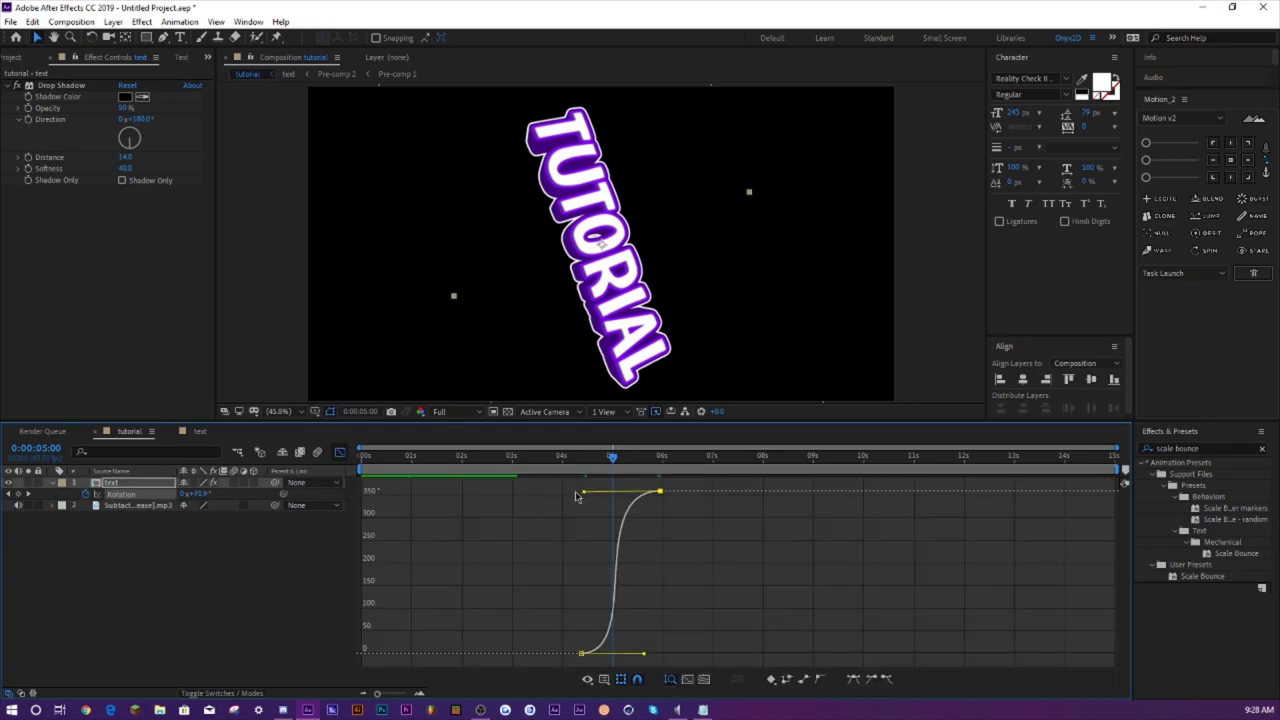
{"action": "left_click", "coordinate": [576, 466]}
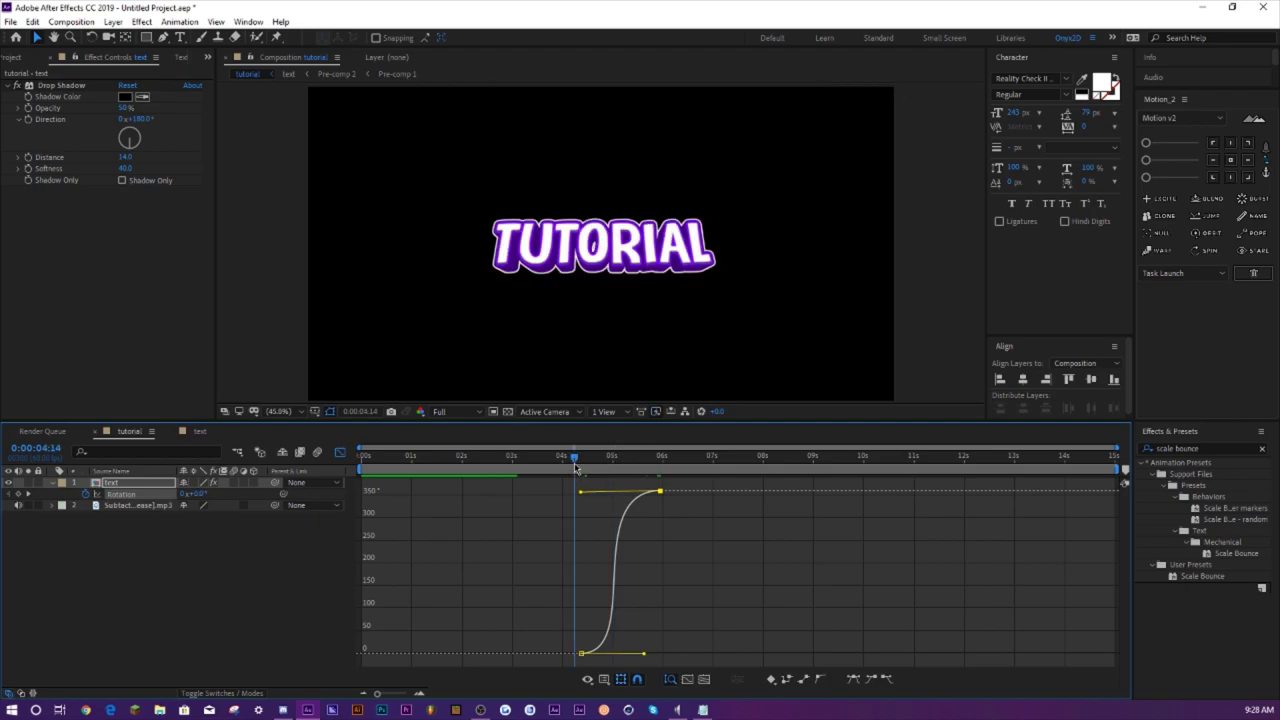
{"action": "key", "text": "space"}
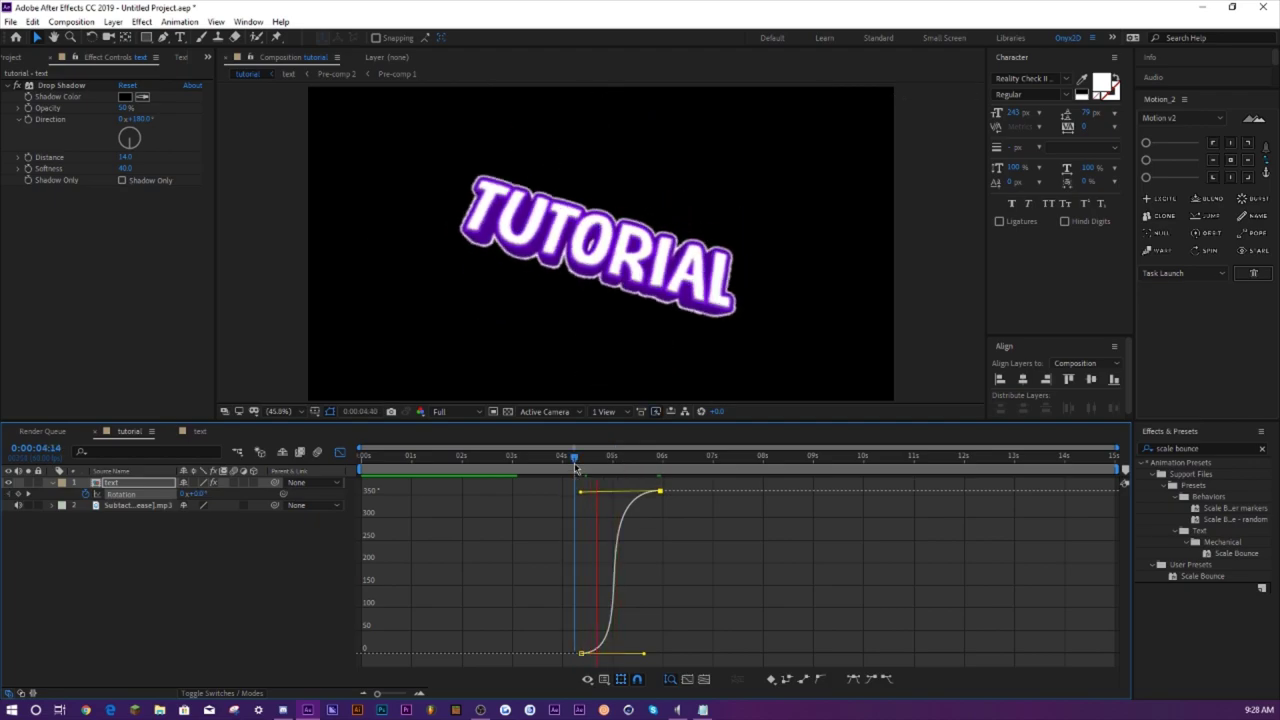
{"action": "left_click_drag", "start_coordinate": [576, 466], "coordinate": [607, 472]}
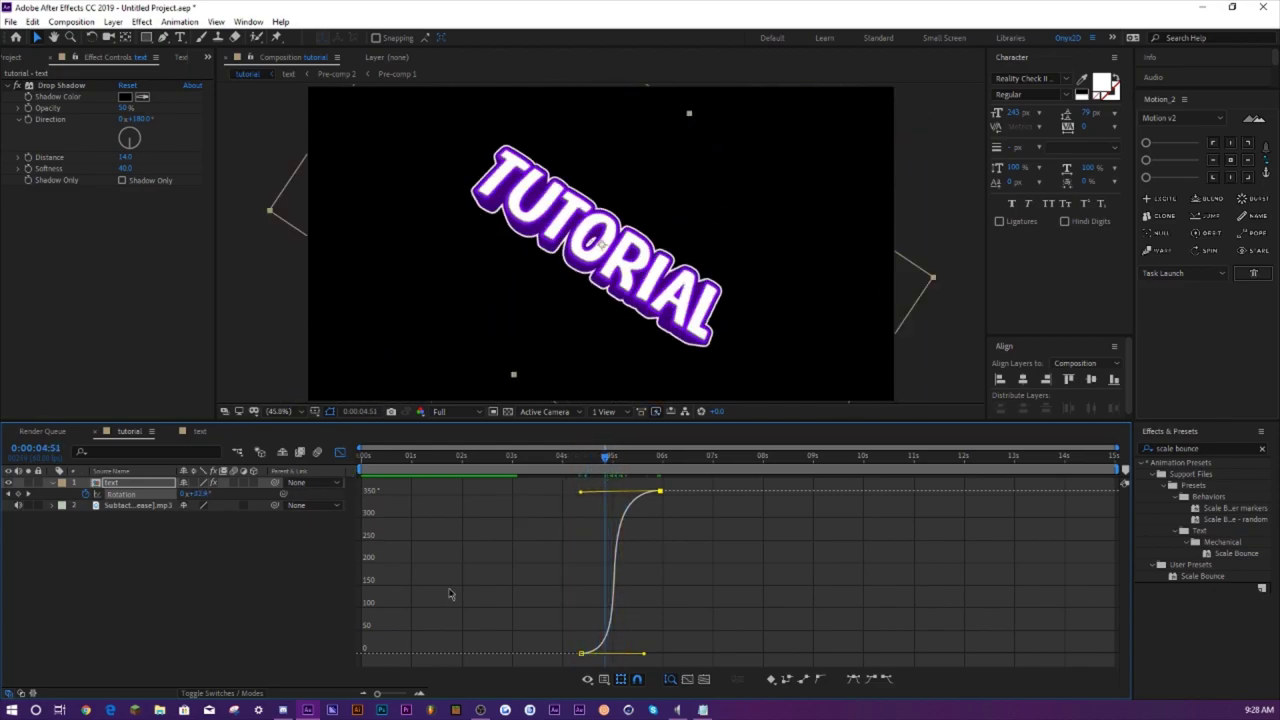
- Apply Easy Ease (F9) to both Rotation keyframes and view them as a curve
{"action": "left_click", "coordinate": [340, 452]}
{"action": "left_click_drag", "start_coordinate": [575, 495], "coordinate": [724, 502]}
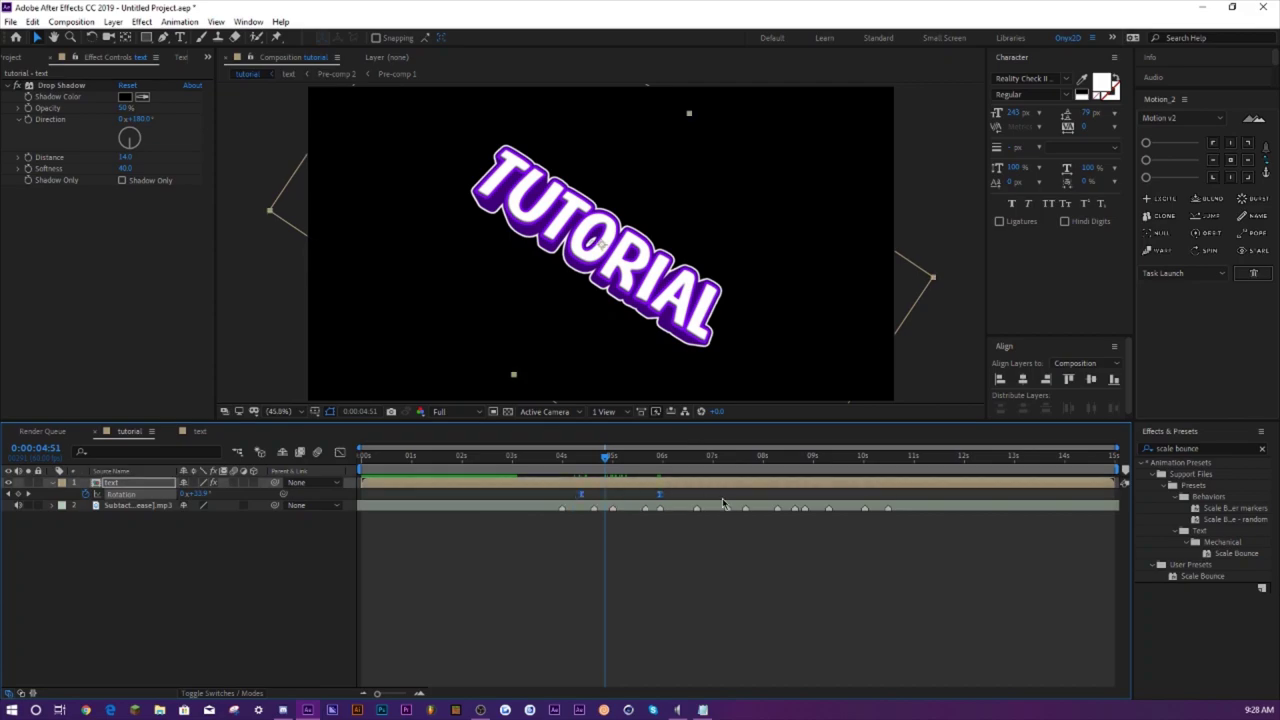
{"action": "key", "text": "F9"}
{"action": "left_click", "coordinate": [340, 452]}
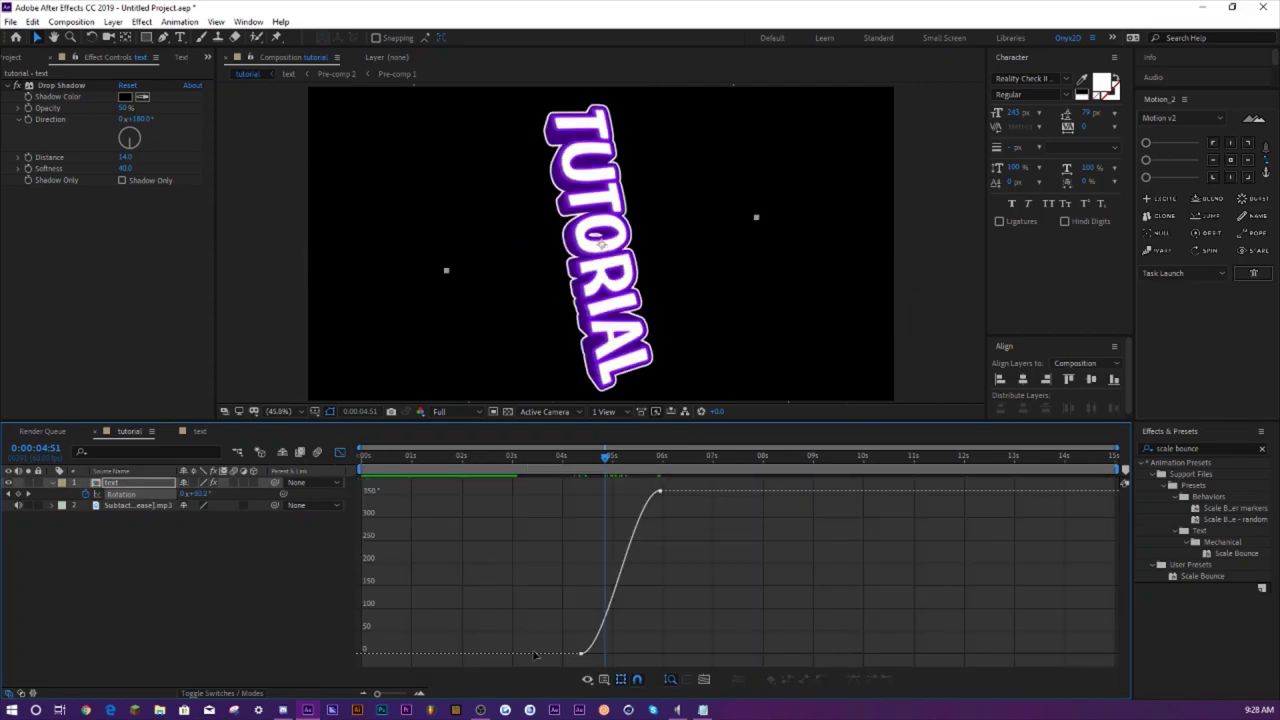
- In the speed graph, drag both Rotation keyframes' influence handles inward to about 96%
{"action": "left_click", "coordinate": [604, 679]}
{"action": "left_click", "coordinate": [663, 551]}
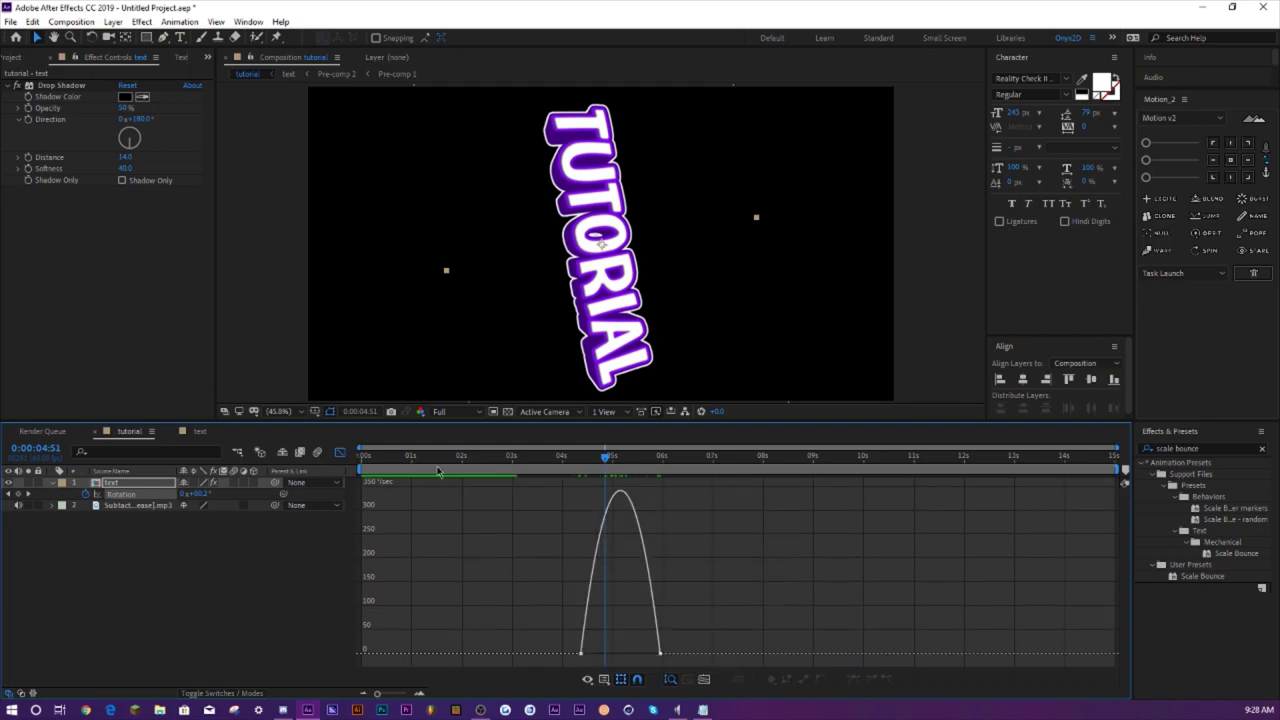
{"action": "left_click", "coordinate": [340, 452]}
{"action": "key", "text": "k"}
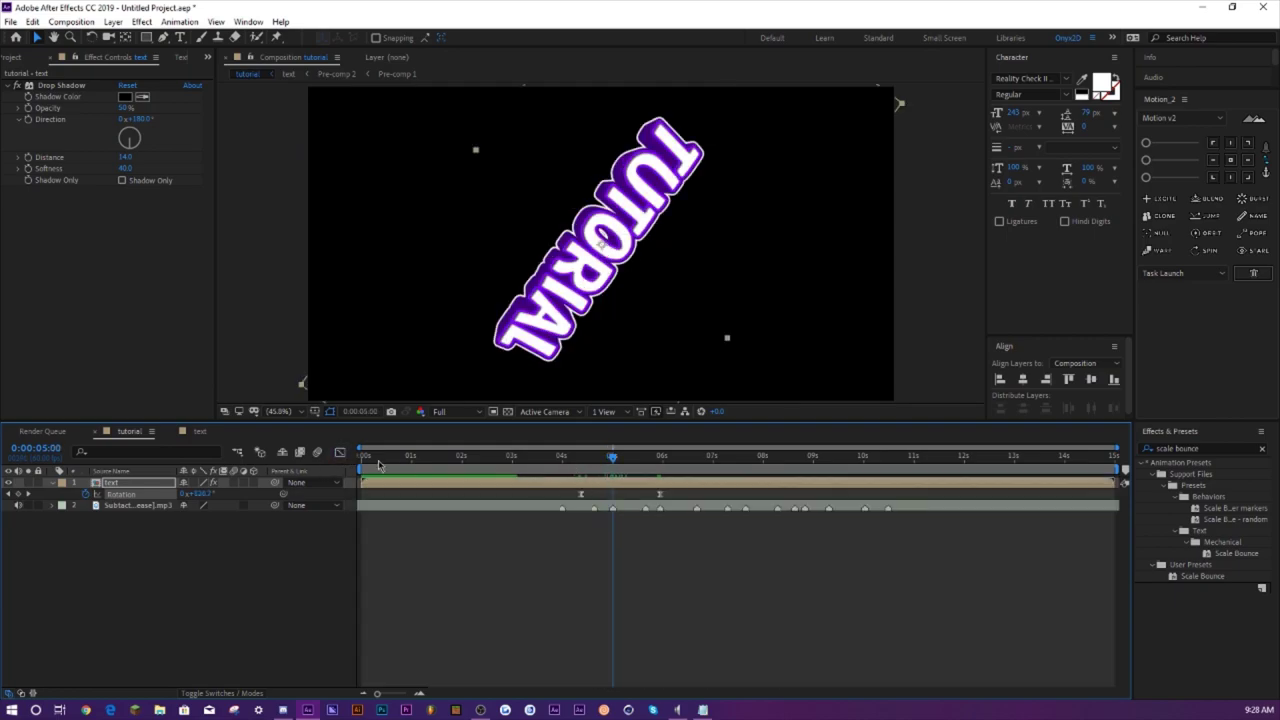
{"action": "key", "text": "shift+F3"}
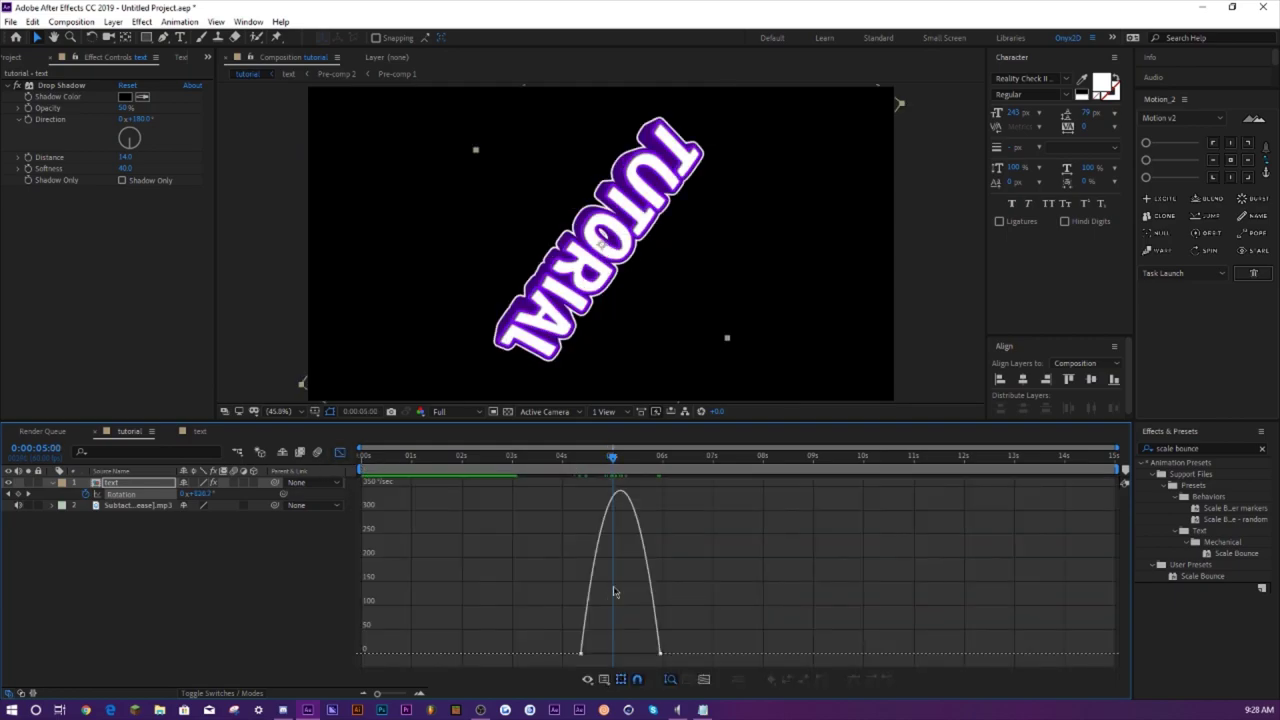
{"action": "left_click", "coordinate": [657, 655]}
{"action": "left_click_drag", "start_coordinate": [648, 656], "coordinate": [621, 661]}
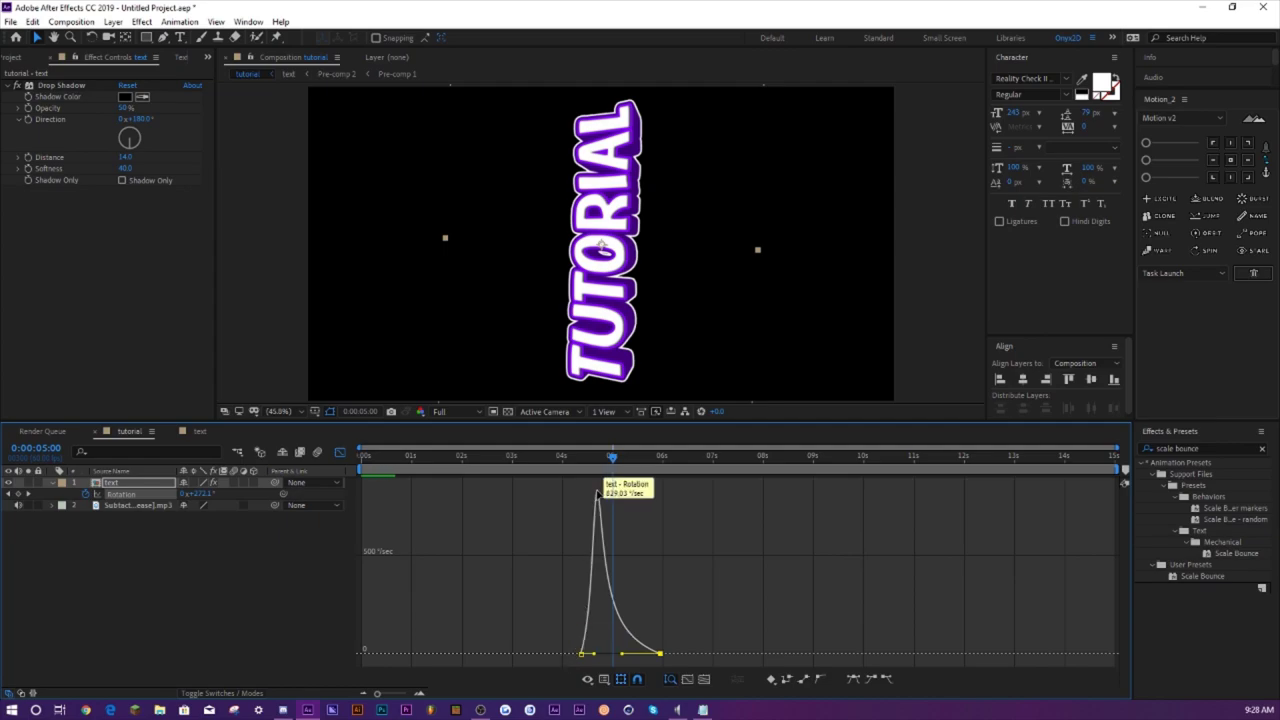
{"action": "left_click_drag", "start_coordinate": [593, 657], "coordinate": [608, 654]}
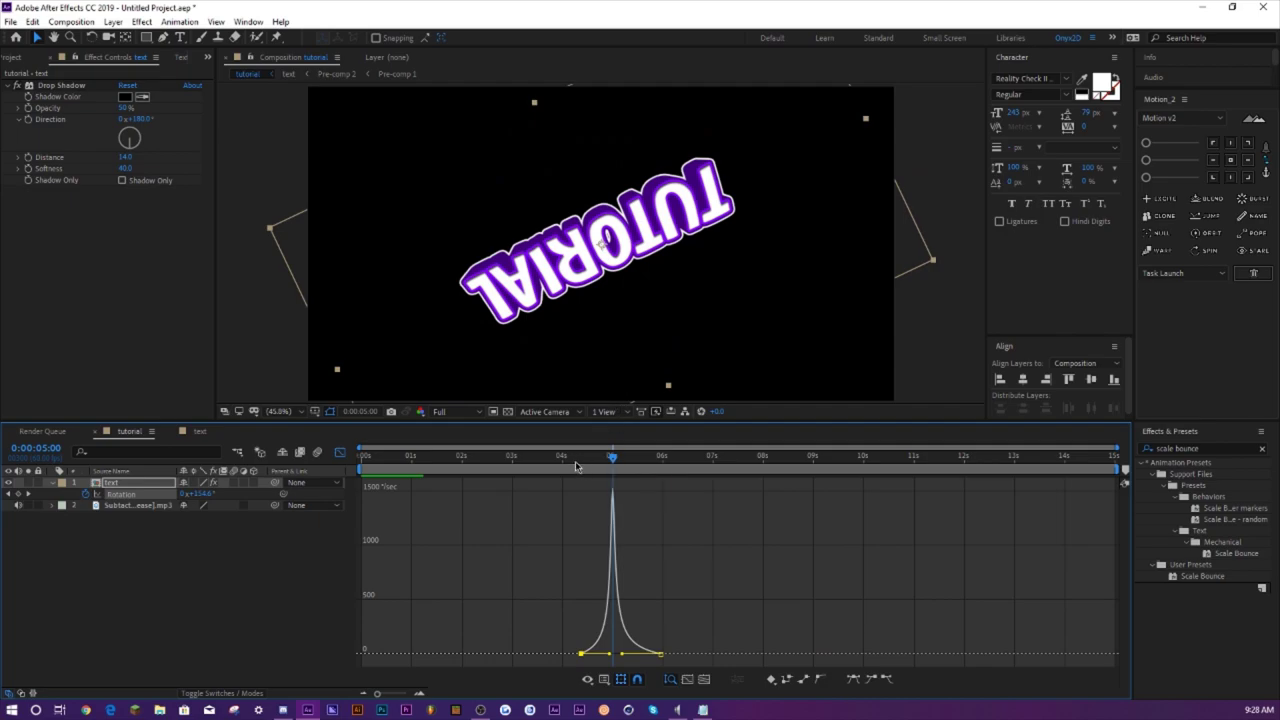
- Preview the sharpened spin from 0:00:04:16 several times
{"action": "left_click", "coordinate": [576, 466]}
{"action": "key", "text": "space"}
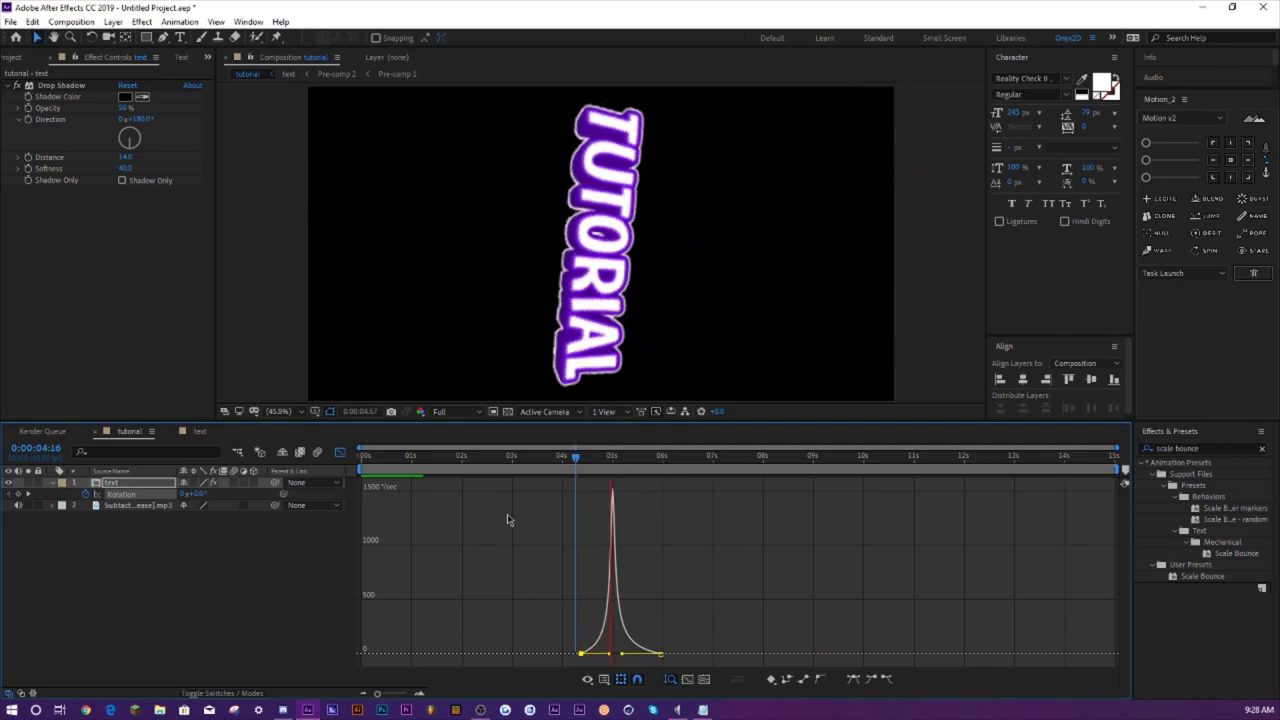
{"action": "left_click", "coordinate": [577, 464]}
{"action": "key", "text": "space"}
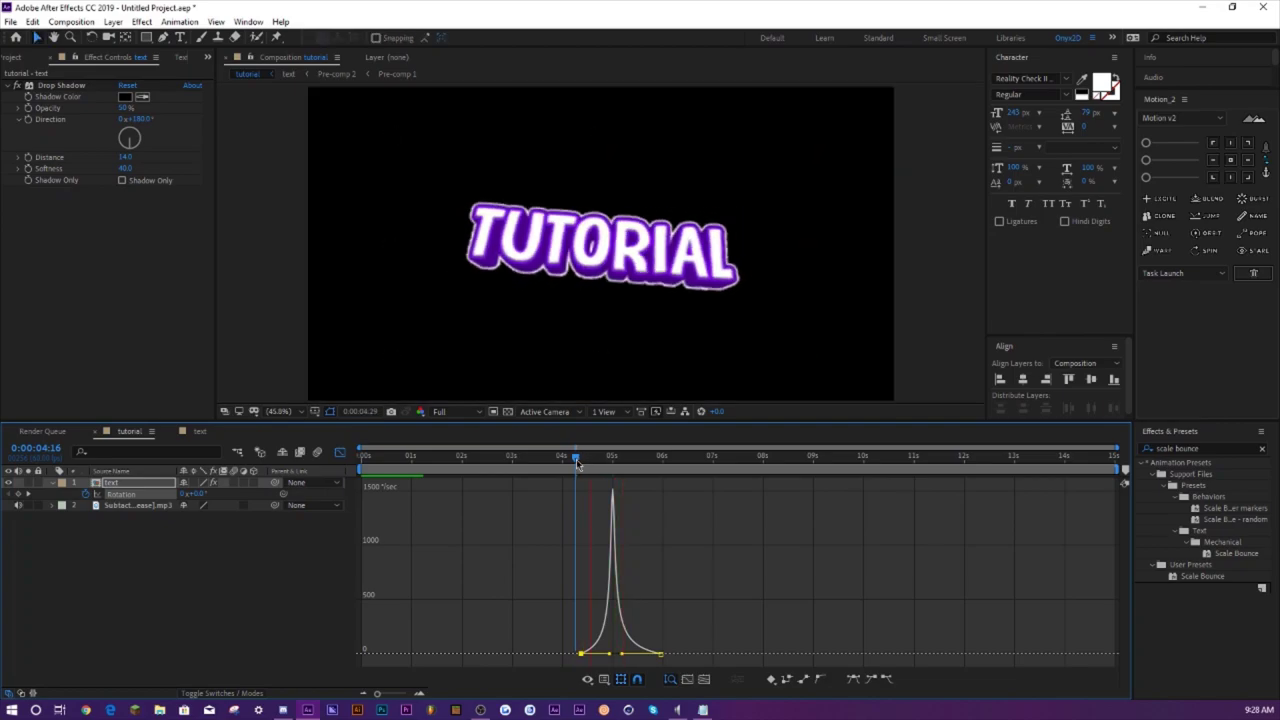
{"action": "key", "text": "space"}
{"action": "key", "text": "space"}
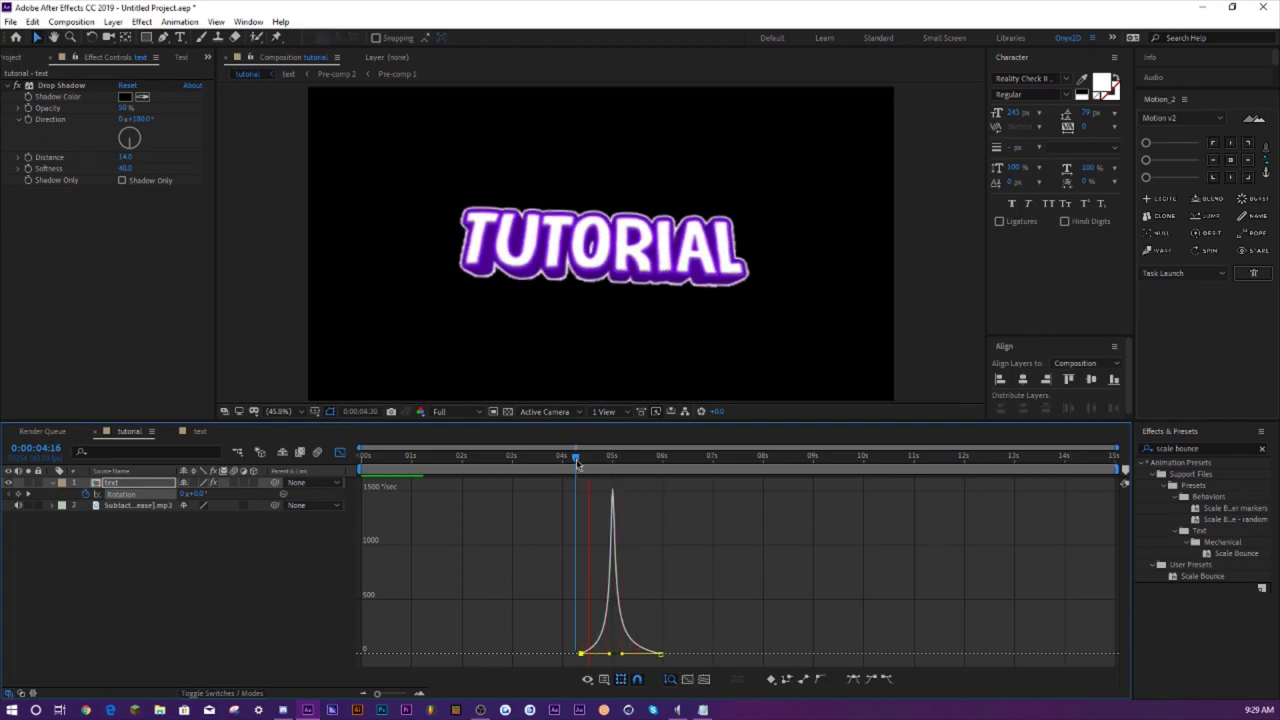
{"action": "key", "text": "space"}
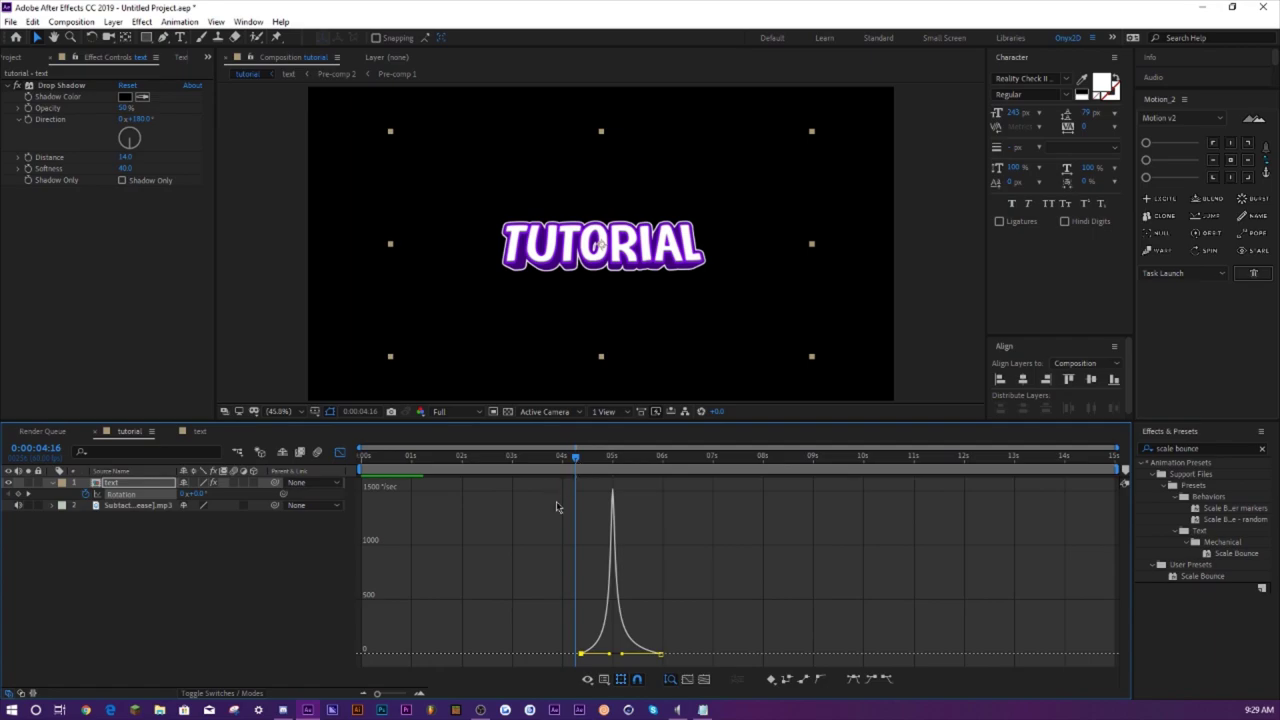
- Switch back to the value graph, scrub the spin, and return to the layer bars
{"action": "left_click", "coordinate": [588, 679]}
{"action": "left_click", "coordinate": [640, 531]}
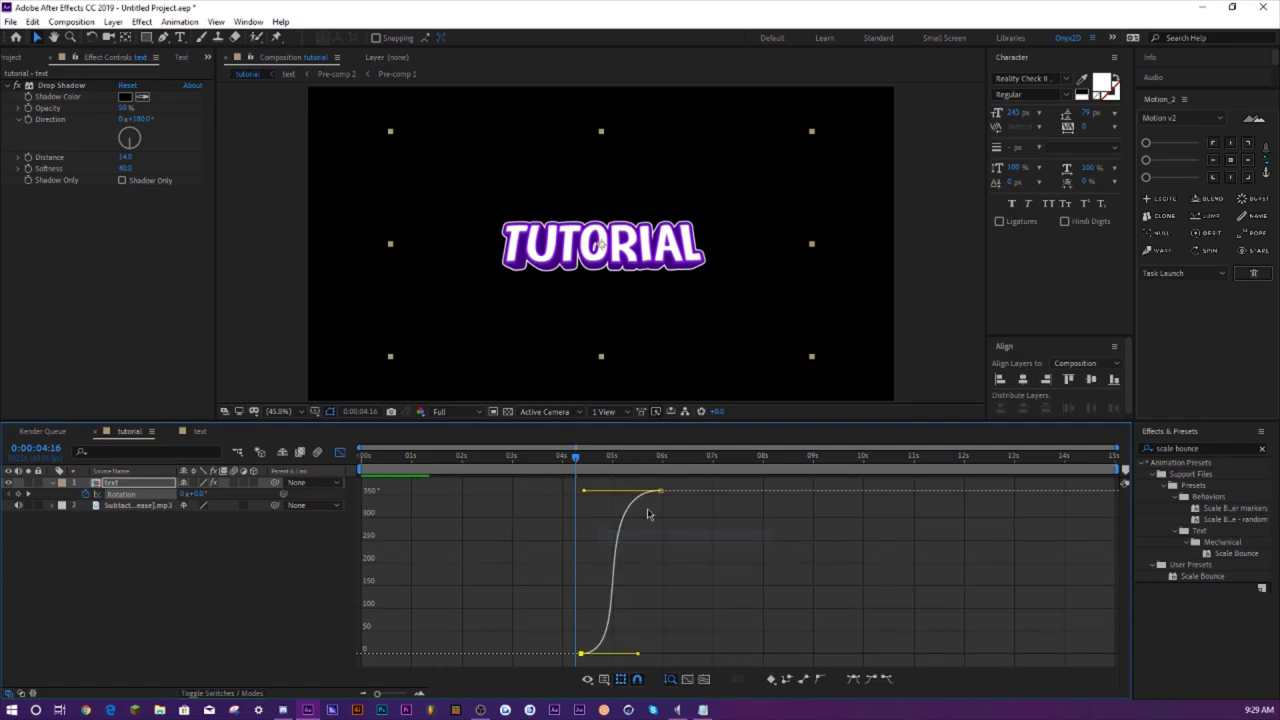
{"action": "left_click_drag", "start_coordinate": [611, 460], "coordinate": [593, 476]}
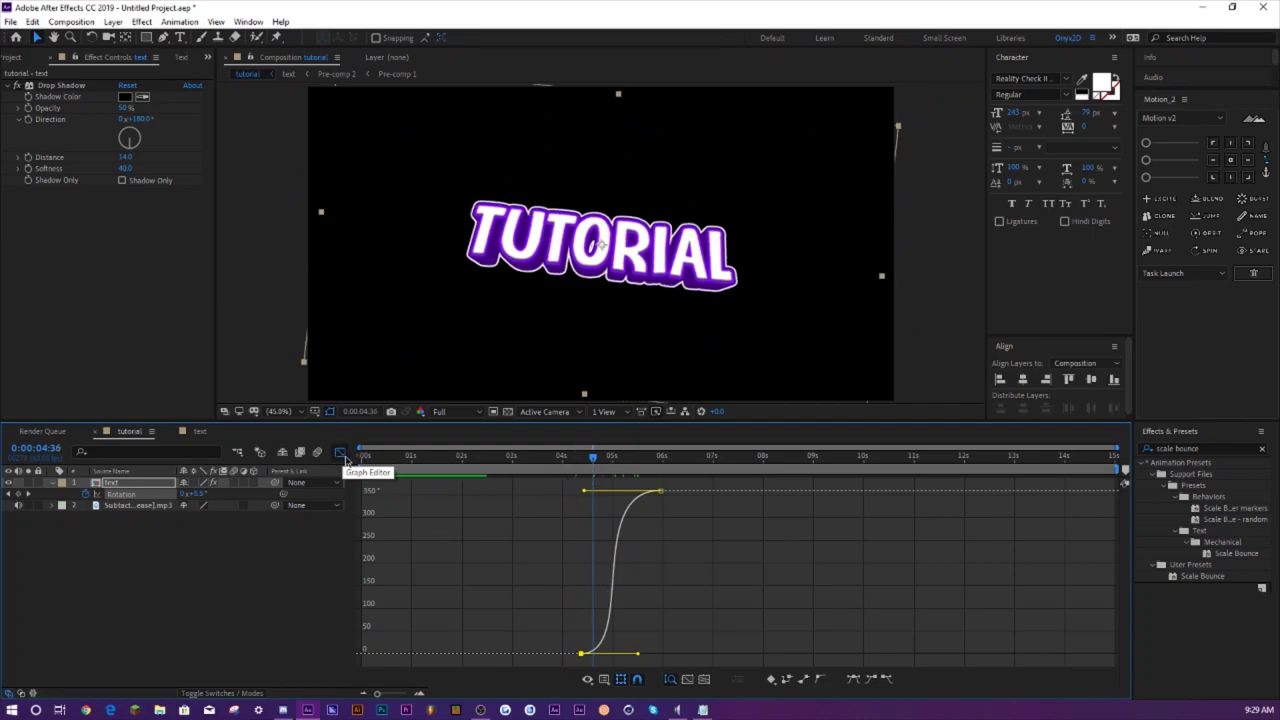
{"action": "left_click", "coordinate": [340, 453]}
- Deselect the text and preview the spin from 0:00:03:57, scrubbing through to 0:00:06:14
{"action": "left_click", "coordinate": [234, 686]}
{"action": "left_click", "coordinate": [561, 470]}
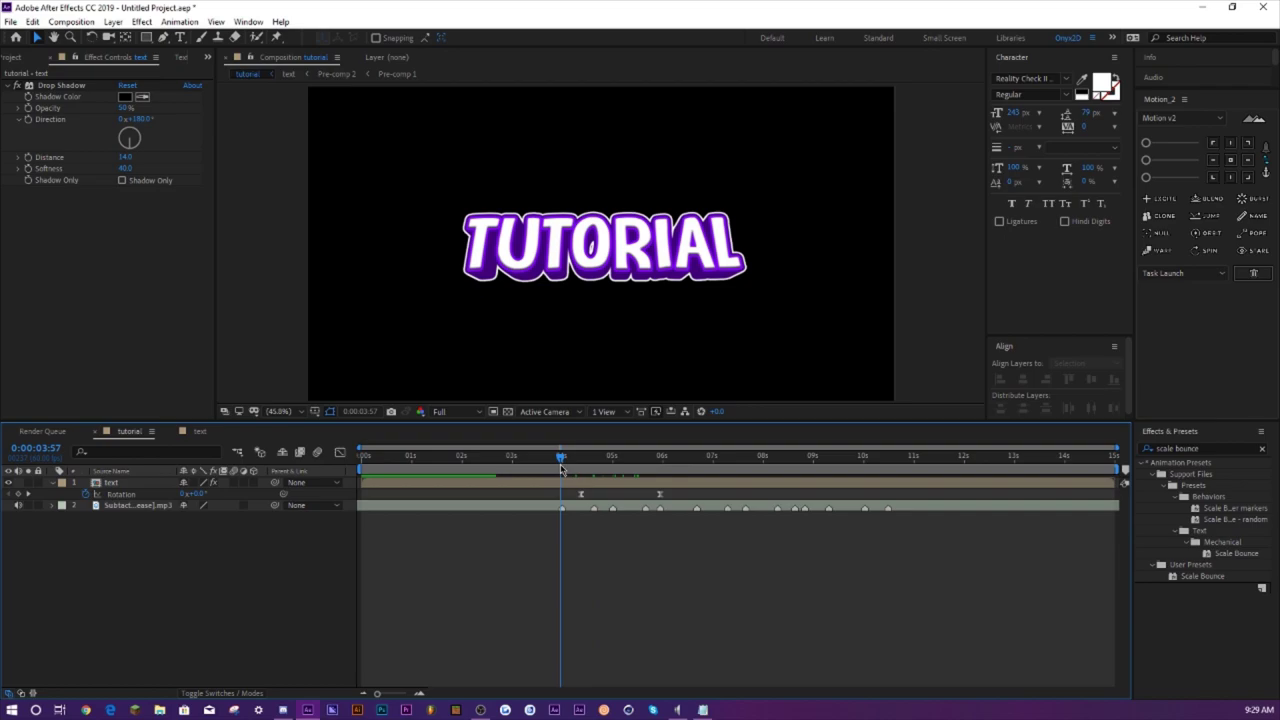
{"action": "key", "text": "space"}
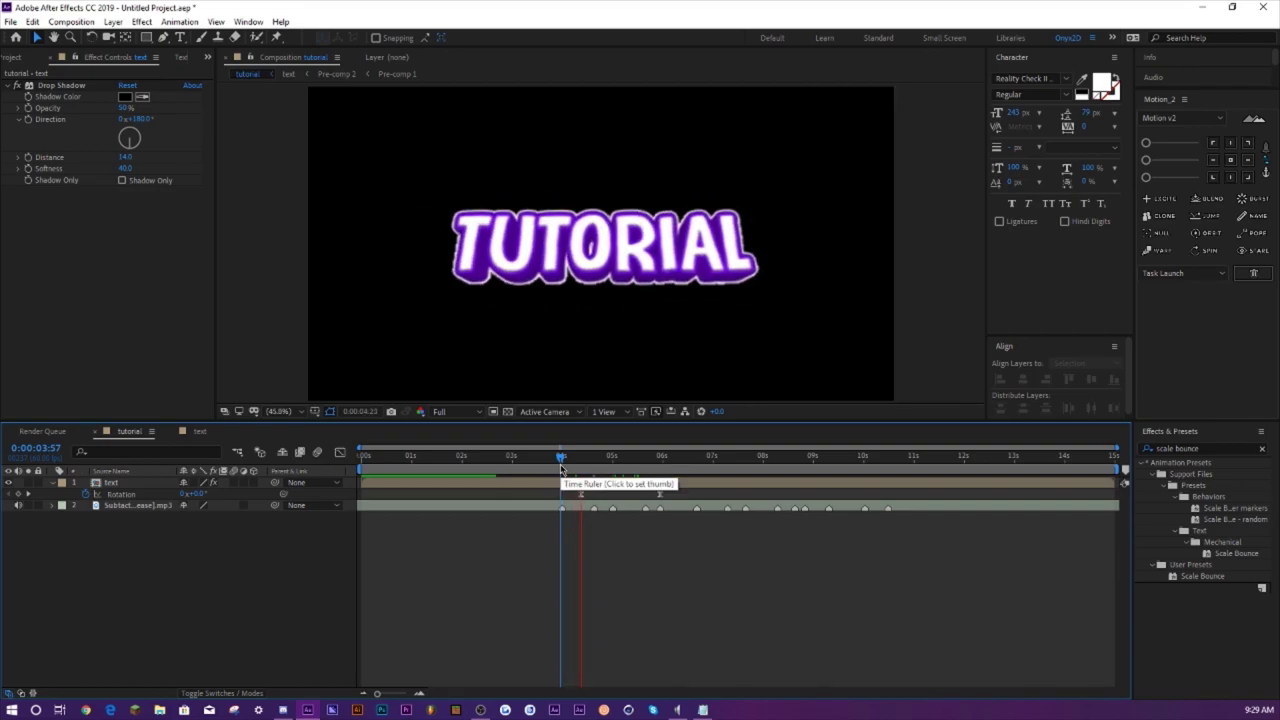
{"action": "key", "text": "space"}
{"action": "left_click_drag", "start_coordinate": [601, 460], "coordinate": [561, 460]}
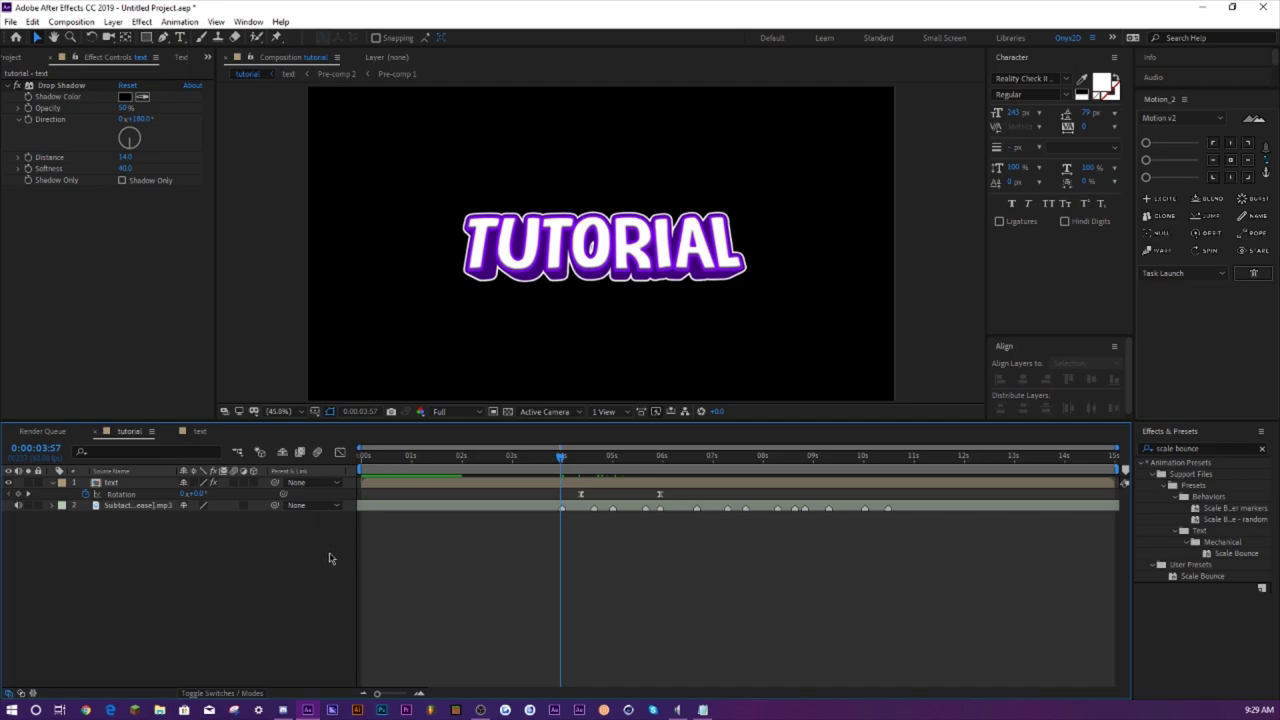
{"action": "key", "text": "space"}
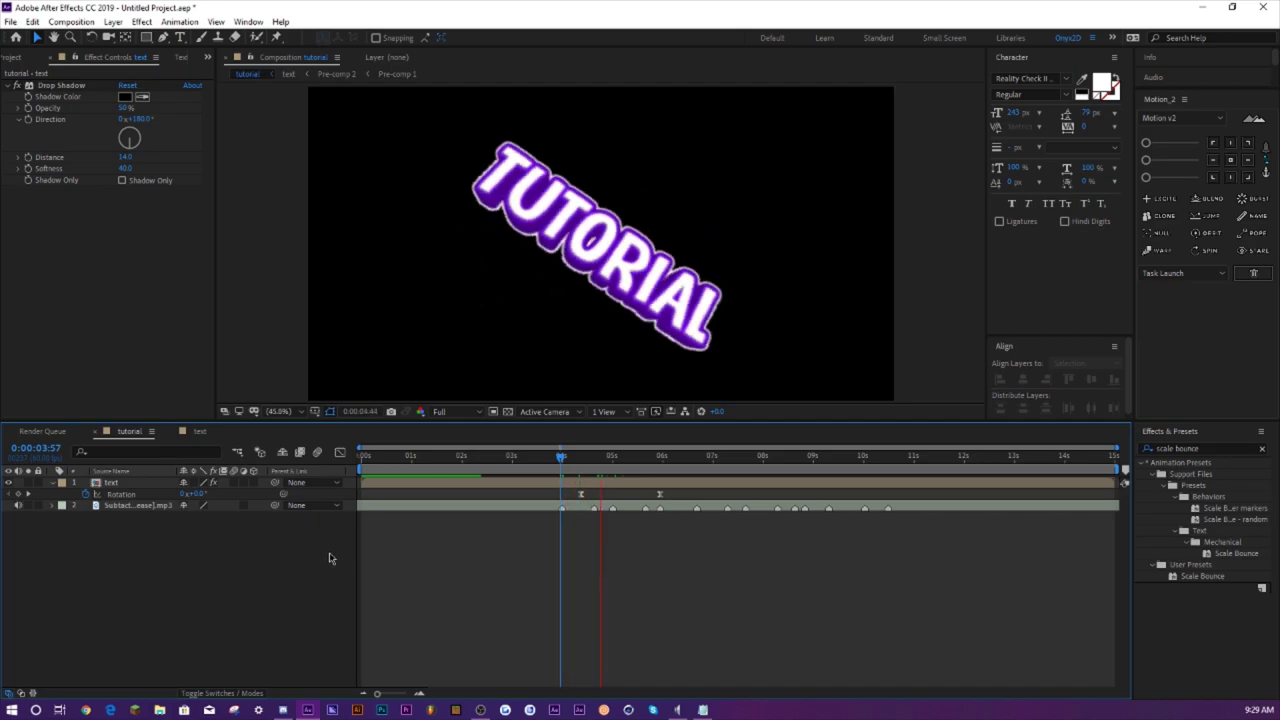
{"action": "left_click", "coordinate": [560, 458]}
{"action": "key", "text": "space"}
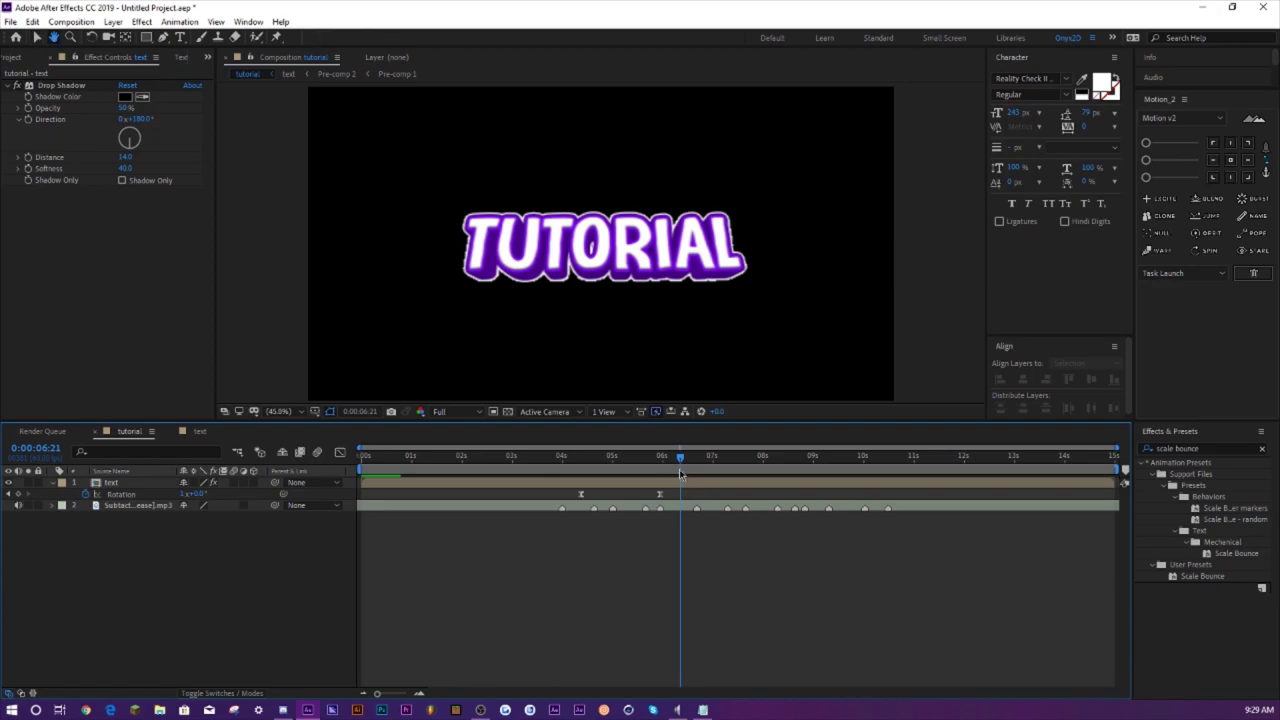
{"action": "left_click_drag", "start_coordinate": [680, 460], "coordinate": [675, 460]}
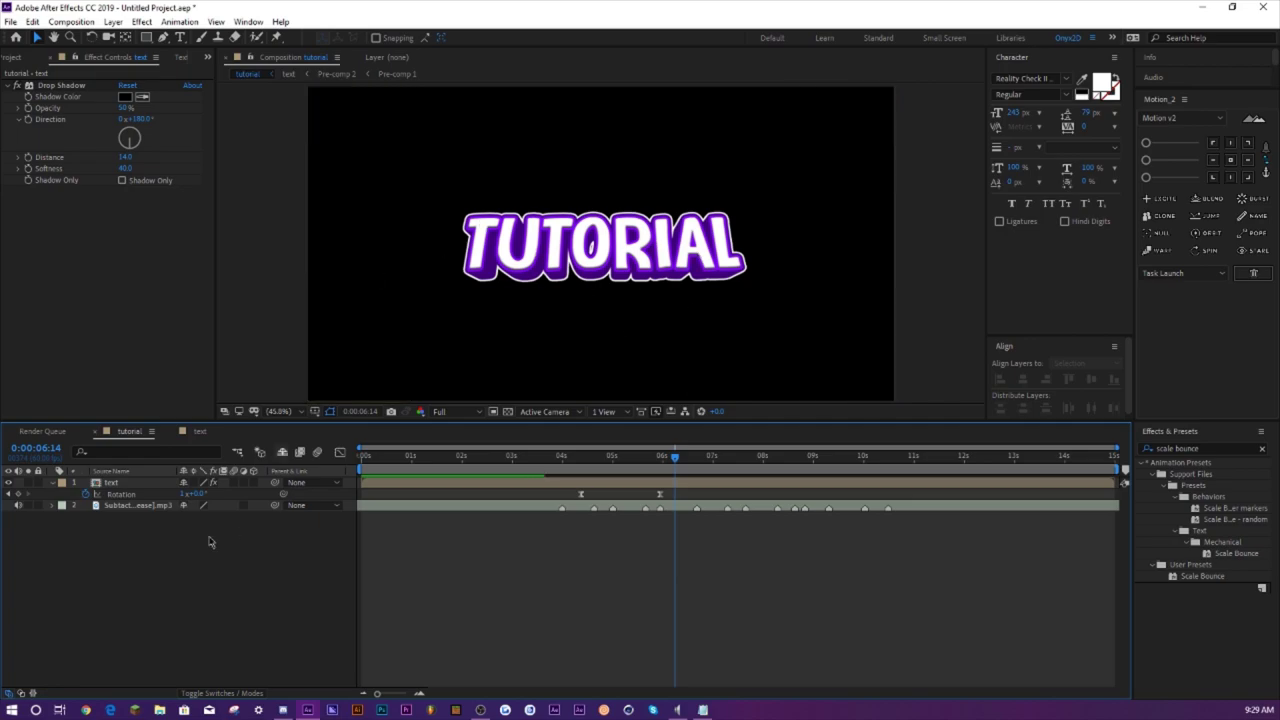
- Enable 3D on the TUTORIAL layer, preview the animation, then collapse its properties
{"action": "left_click", "coordinate": [253, 483]}
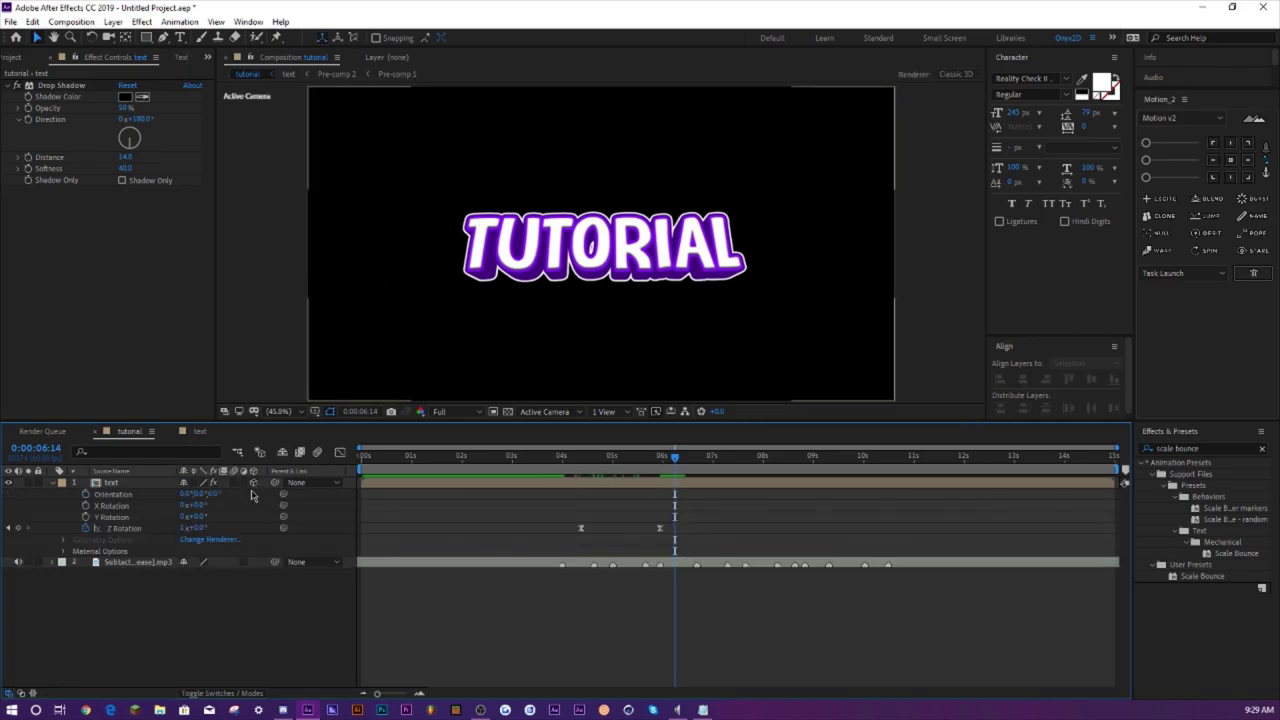
{"action": "left_click", "coordinate": [110, 483]}
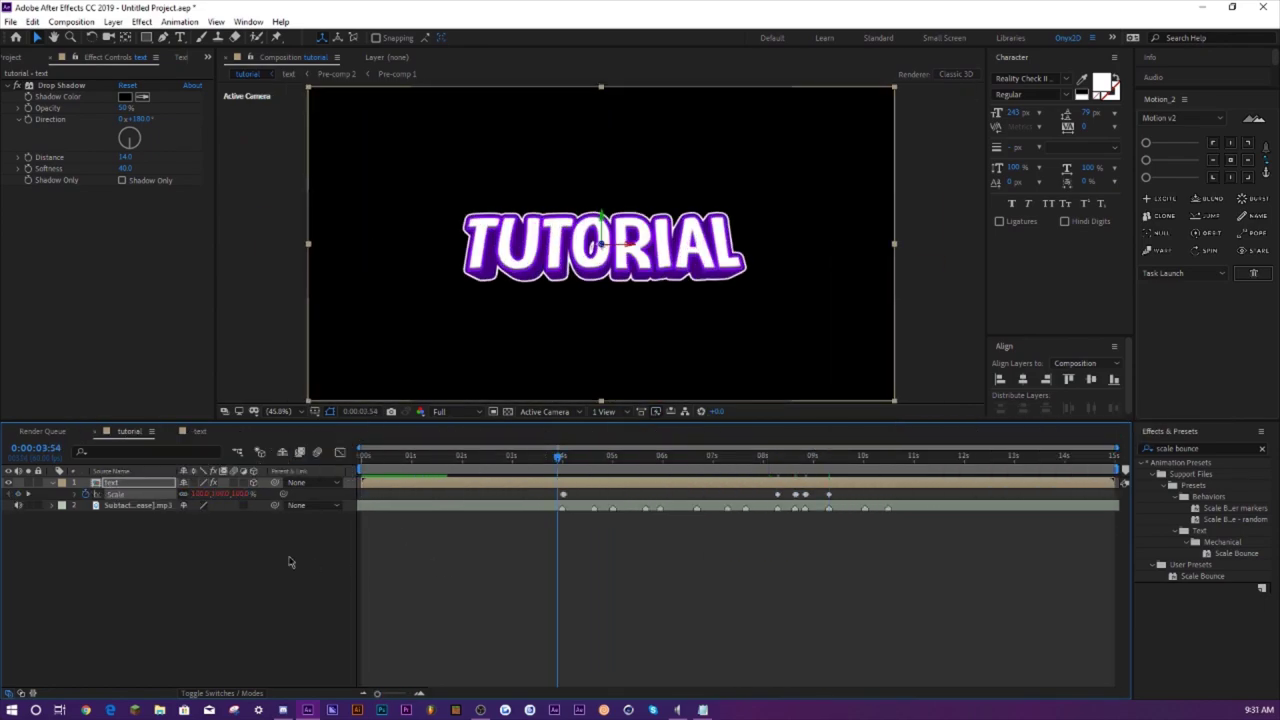
{"action": "key", "text": "space"}
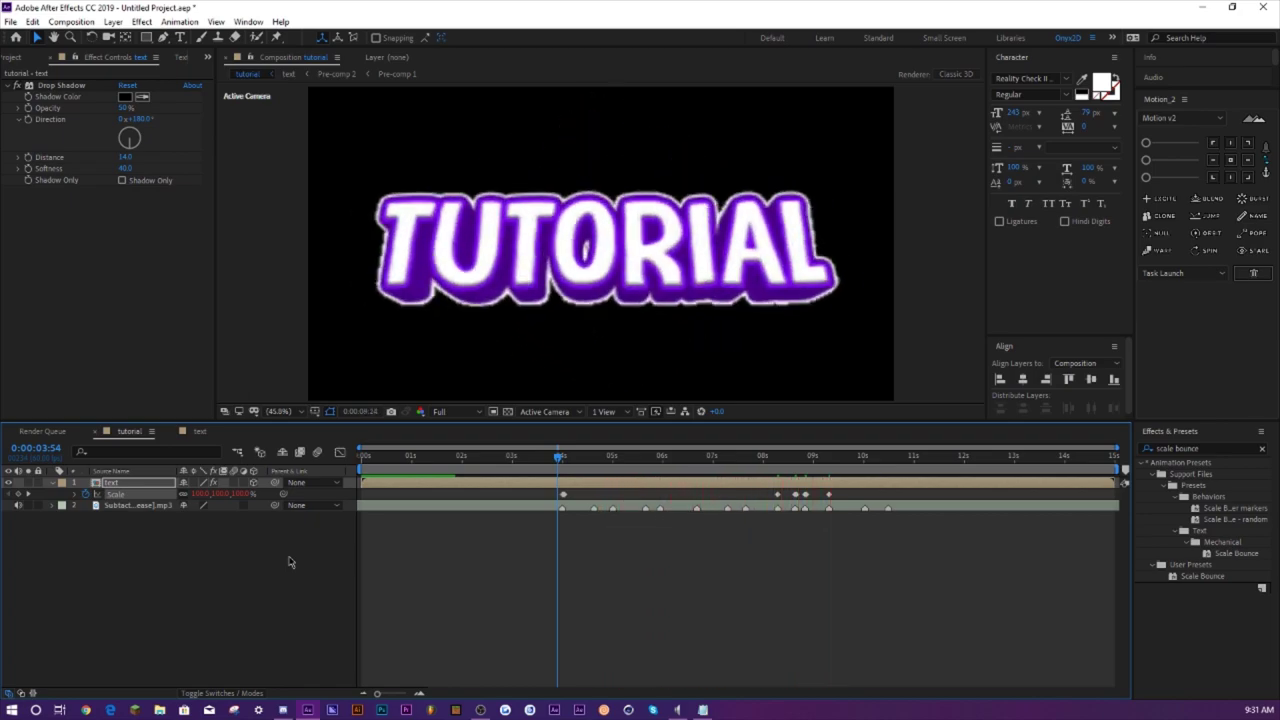
{"action": "key", "text": "space"}
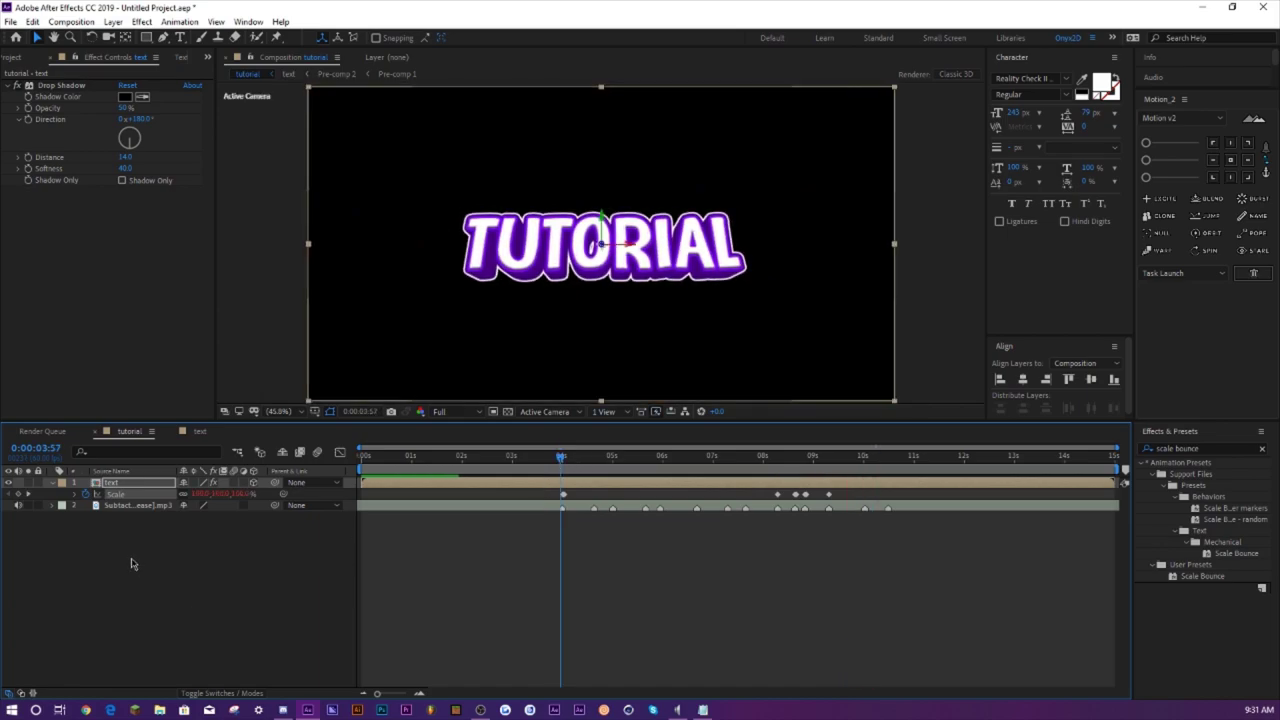
{"action": "left_click", "coordinate": [130, 564]}
{"action": "key", "text": "u"}
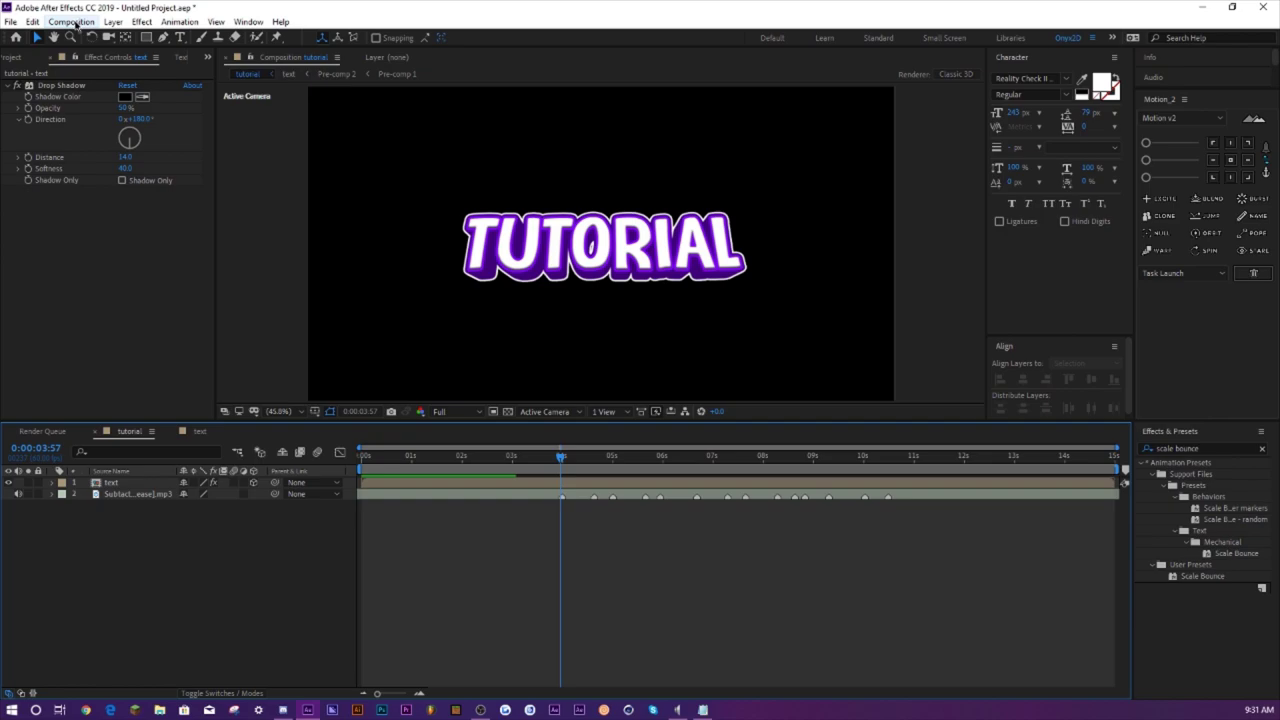
- Create a new composition named 'bg'
{"action": "left_click", "coordinate": [75, 22]}
{"action": "left_click", "coordinate": [85, 36]}
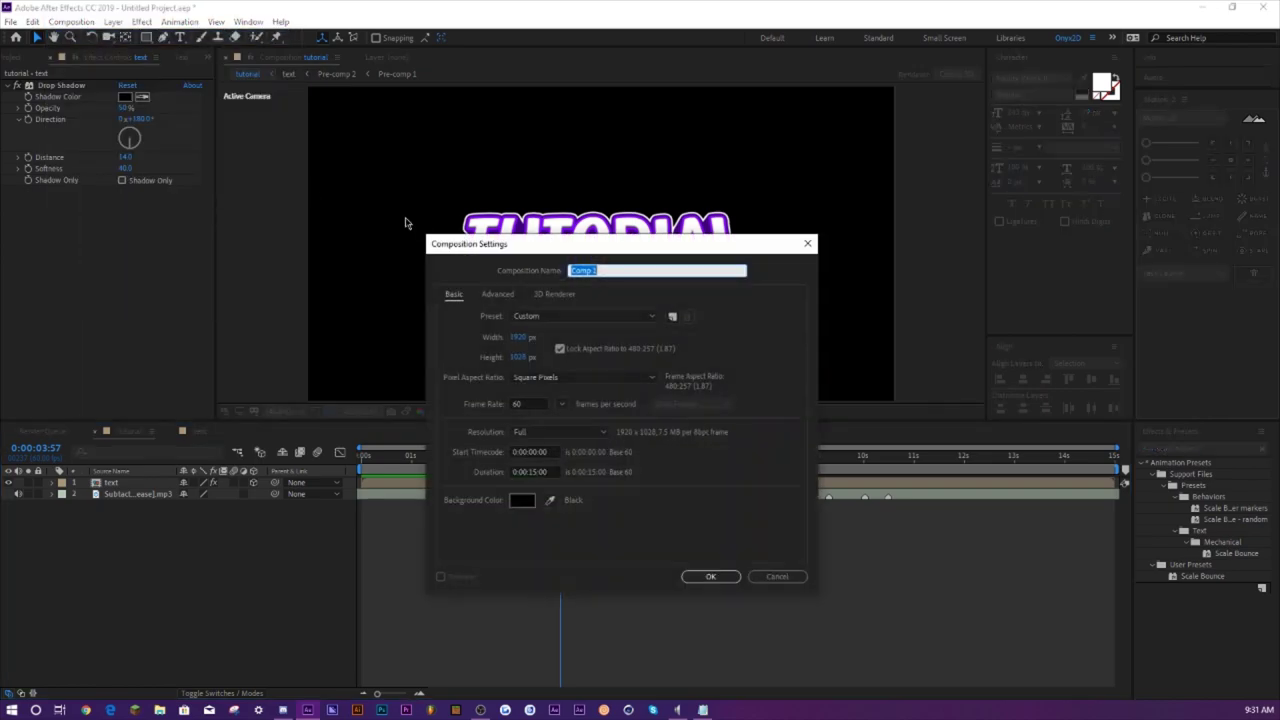
{"action": "type", "text": "bg"}
{"action": "key", "text": "Return"}
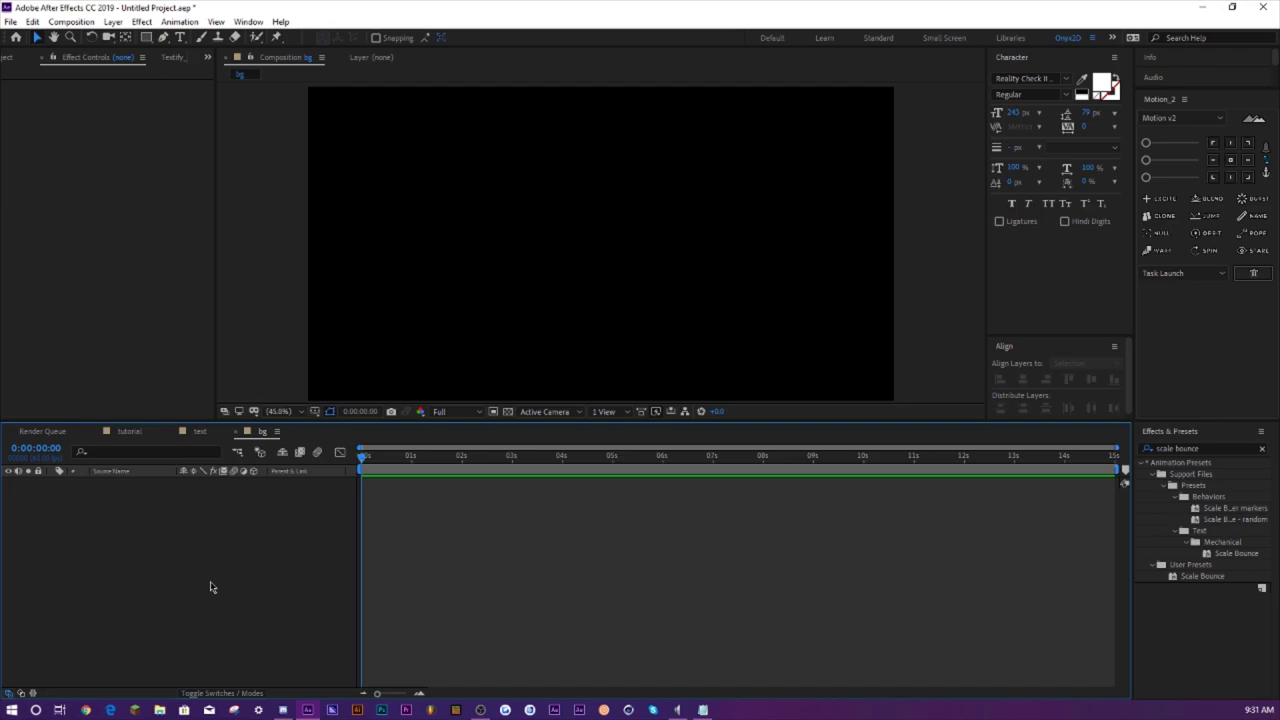
- Add a full-frame black solid and search Effects & Presets for 'gradient ramp'
{"action": "key", "text": "ctrl+y"}
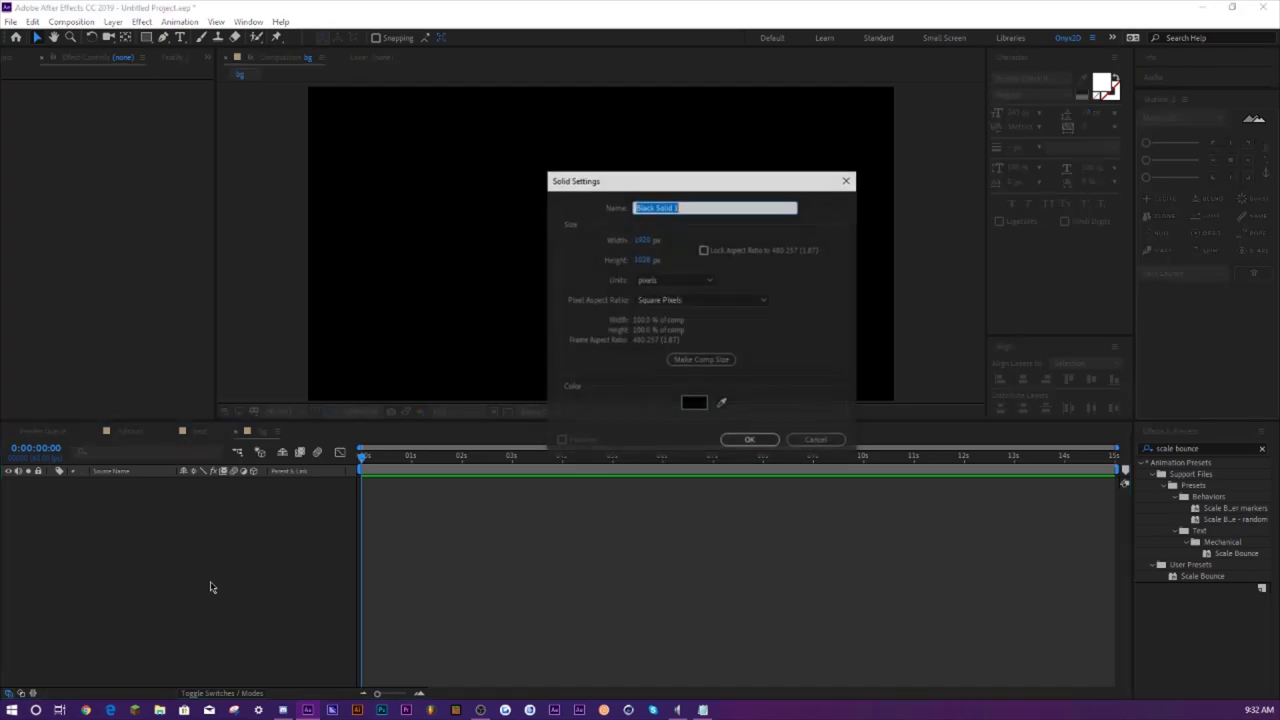
{"action": "left_click", "coordinate": [735, 440]}
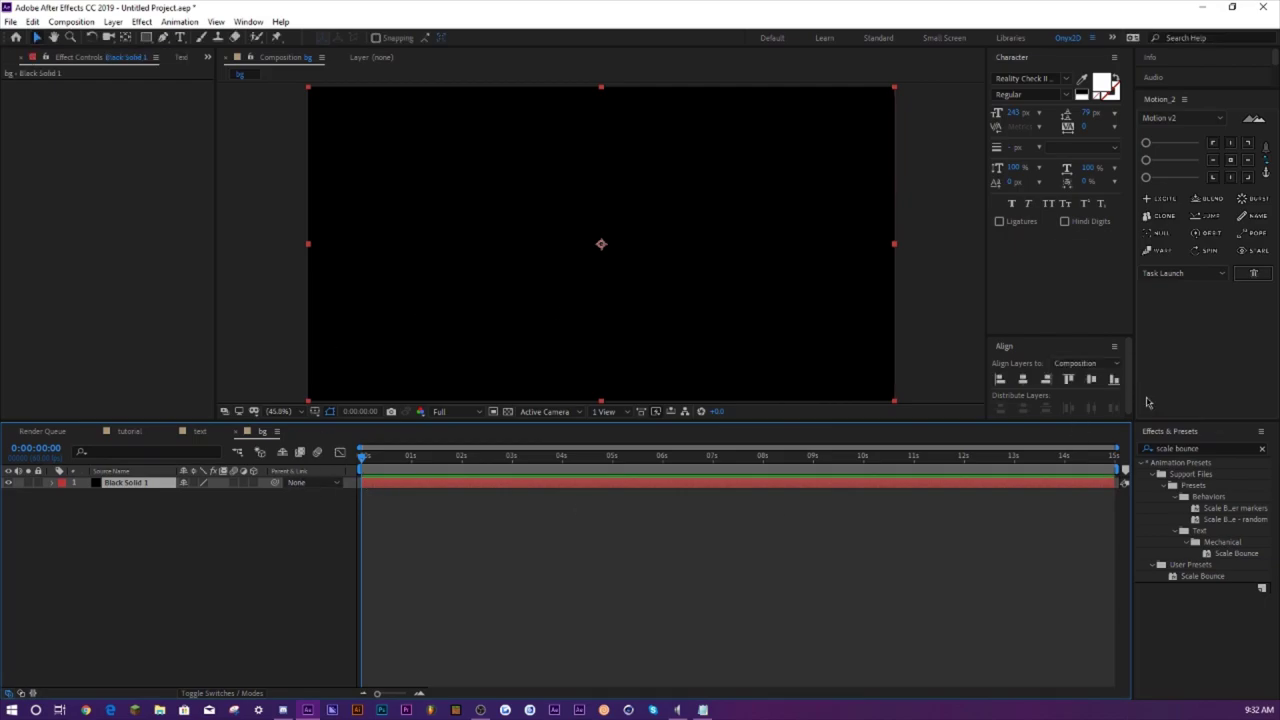
{"action": "left_click", "coordinate": [1208, 448]}
{"action": "type", "text": "gradi"}
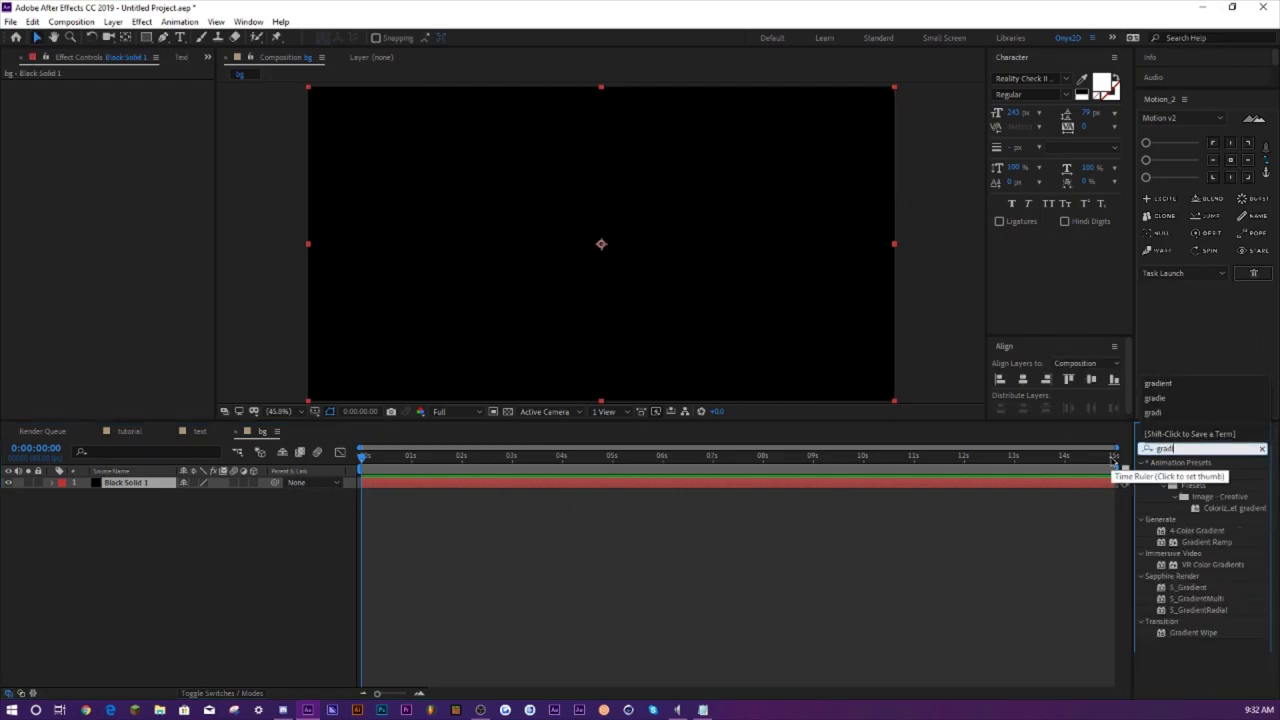
{"action": "type", "text": "ent ramp"}
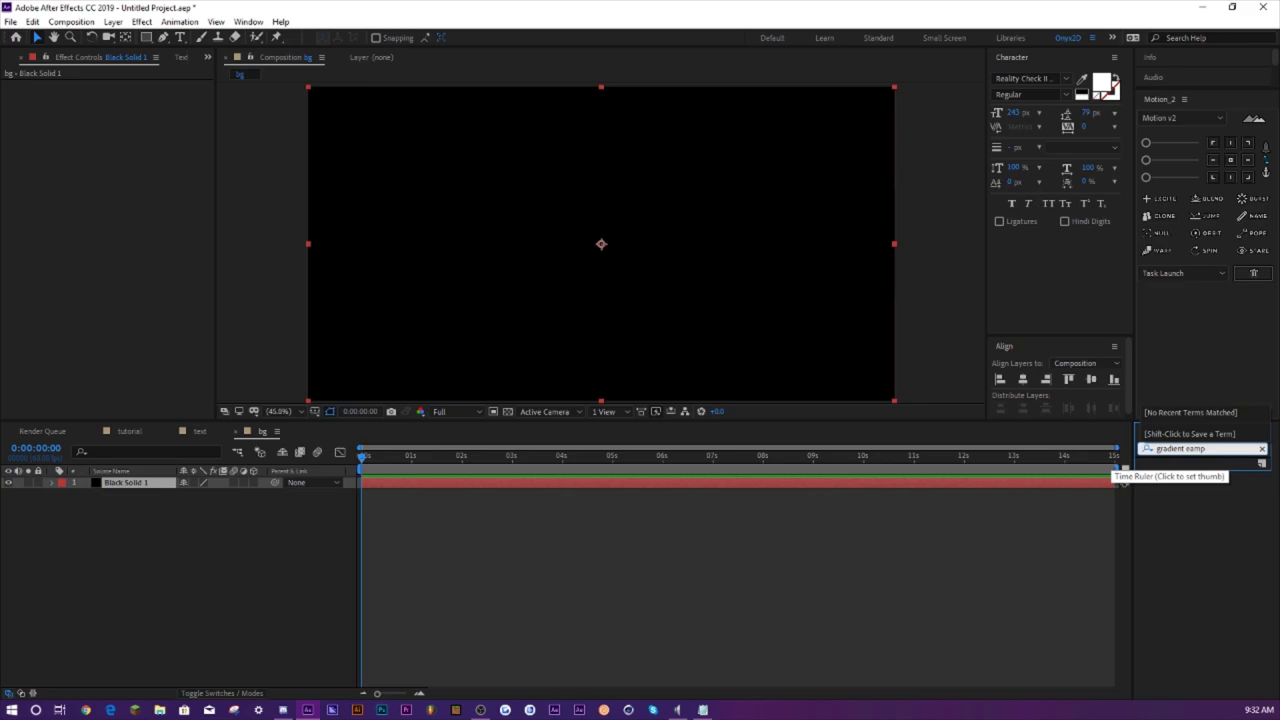
{"action": "type", "text": "am"}
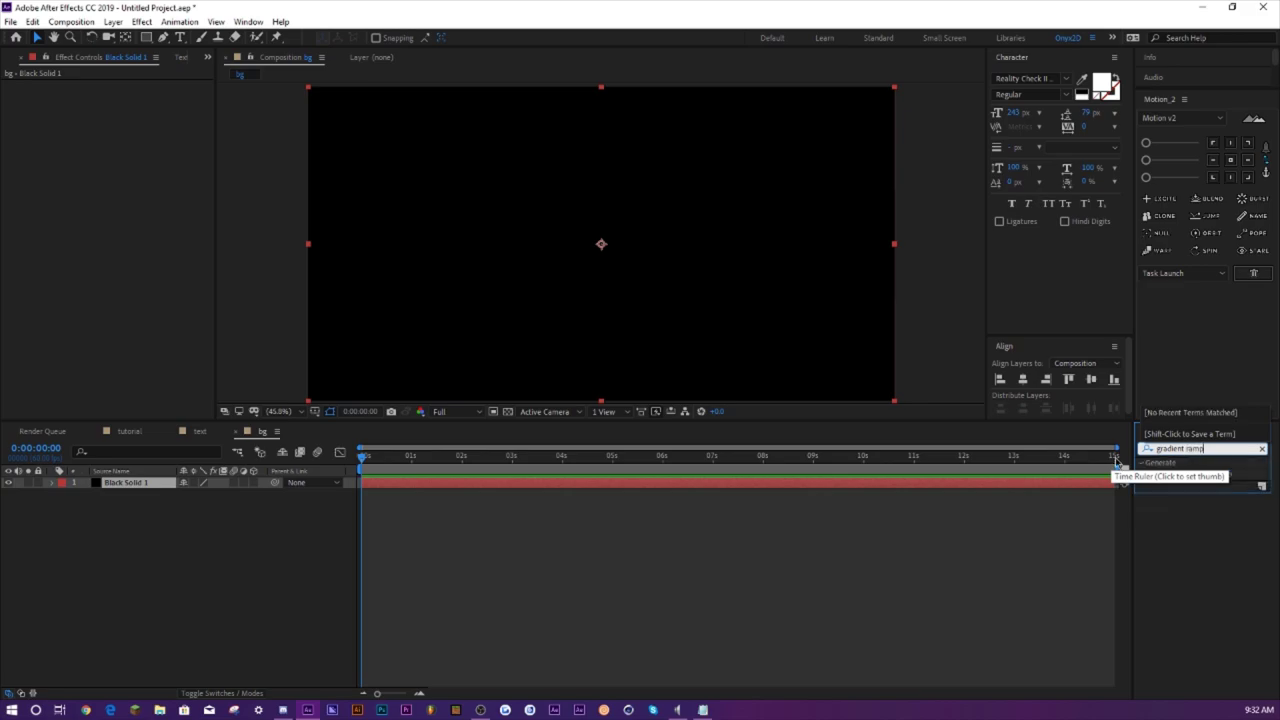
{"action": "type", "text": "p"}
- Apply Gradient Ramp to Black Solid 1, swap its colours, and set a saturated purple start colour
{"action": "left_click_drag", "start_coordinate": [1197, 475], "coordinate": [134, 497]}
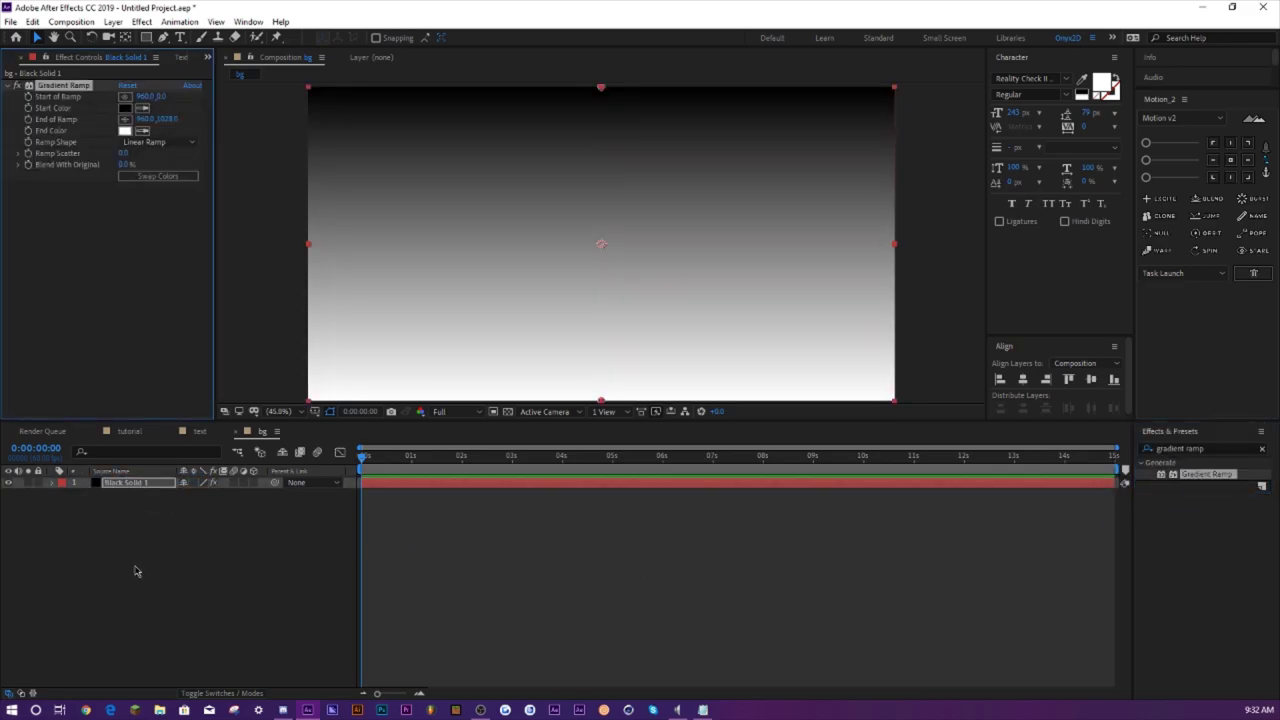
{"action": "left_click", "coordinate": [176, 181]}
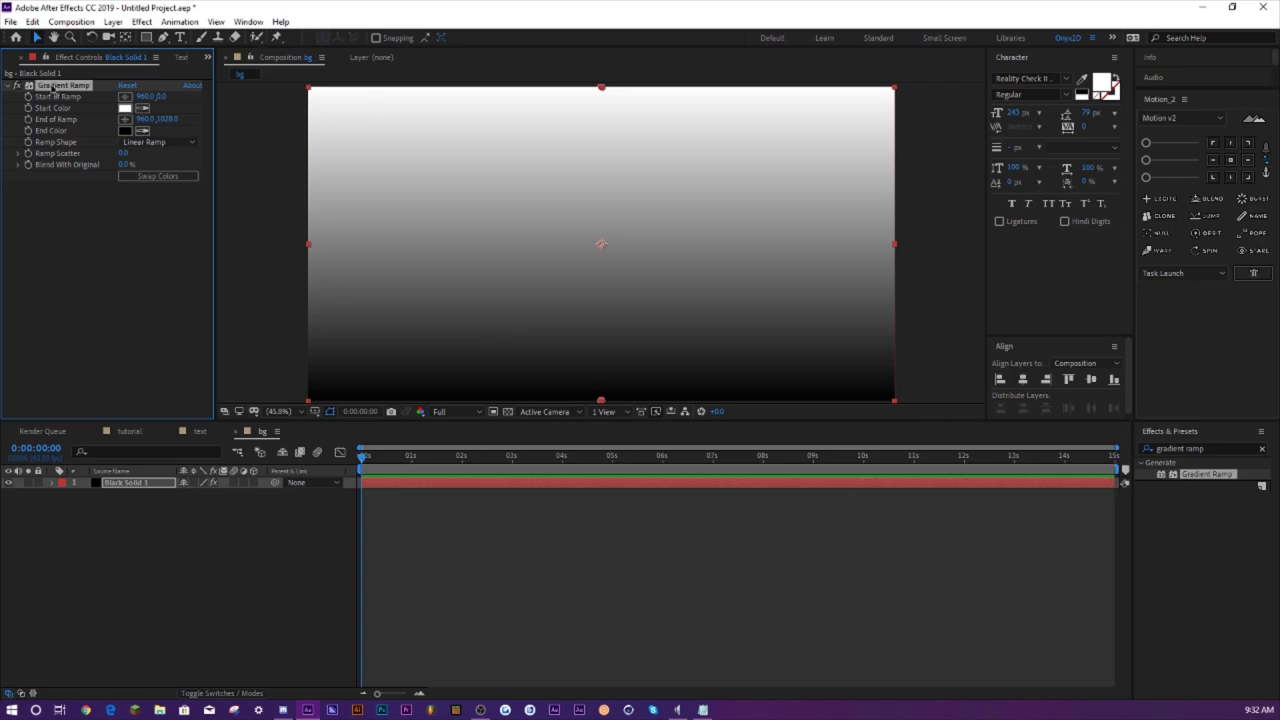
{"action": "left_click", "coordinate": [125, 108]}
{"action": "left_click", "coordinate": [813, 392]}
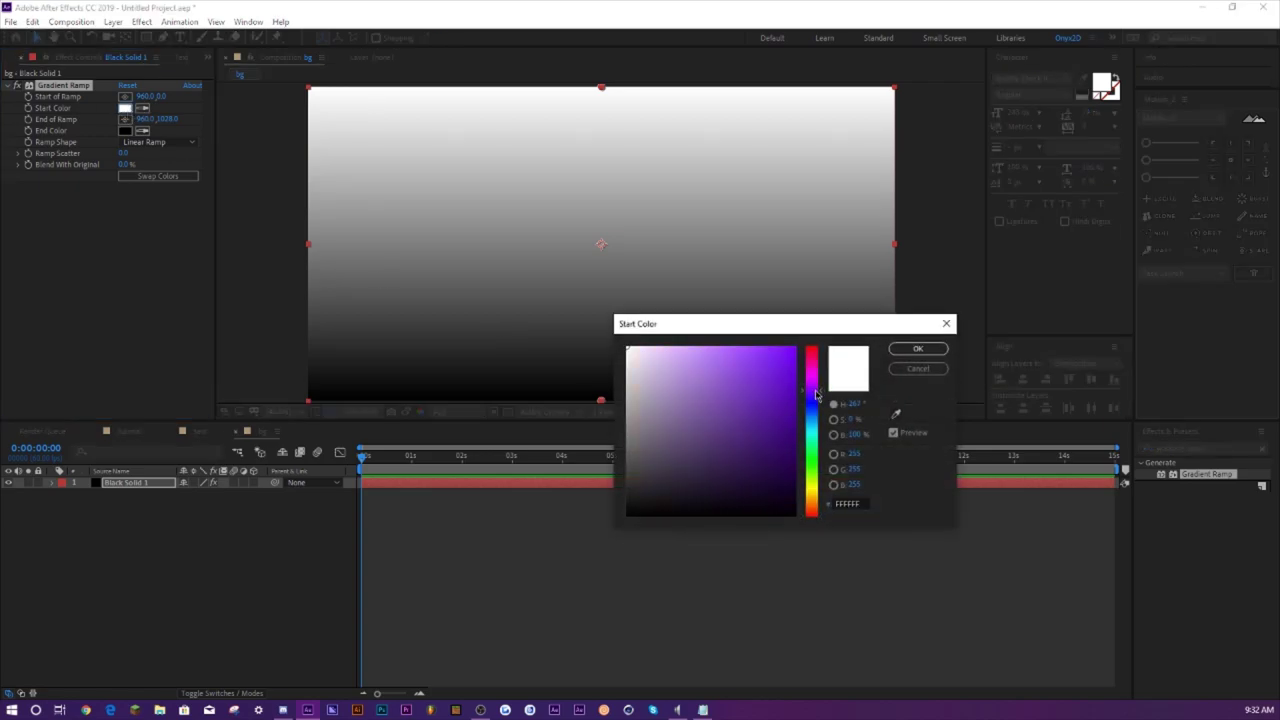
{"action": "left_click", "coordinate": [784, 388]}
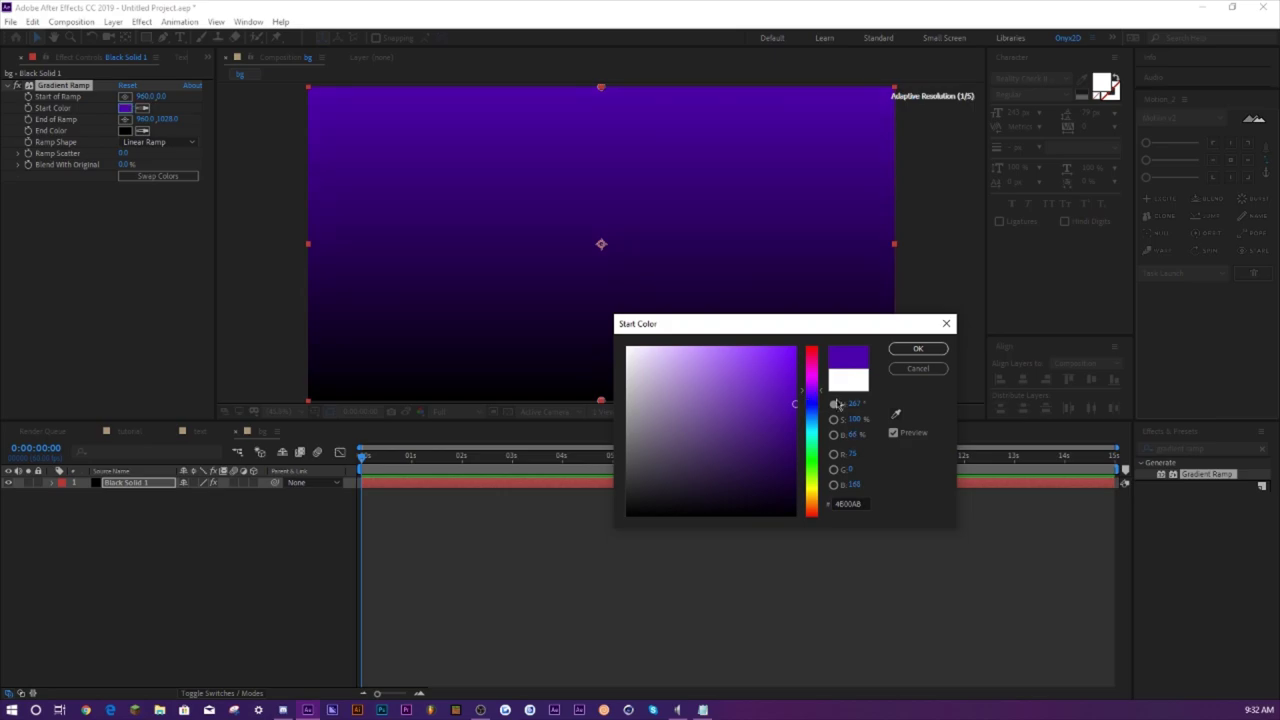
{"action": "left_click", "coordinate": [918, 349]}
- Set the gradient's end colour to a deep dark purple
{"action": "left_click", "coordinate": [142, 131]}
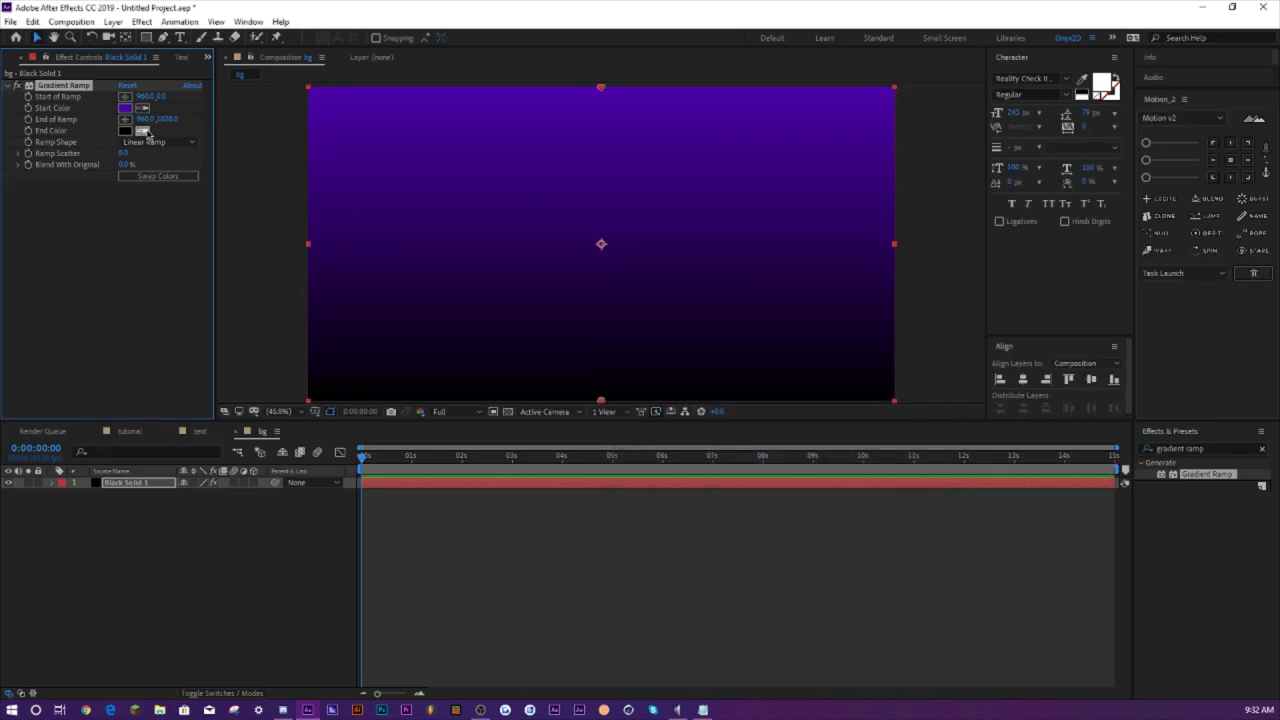
{"action": "left_click", "coordinate": [125, 107]}
{"action": "left_click", "coordinate": [125, 131]}
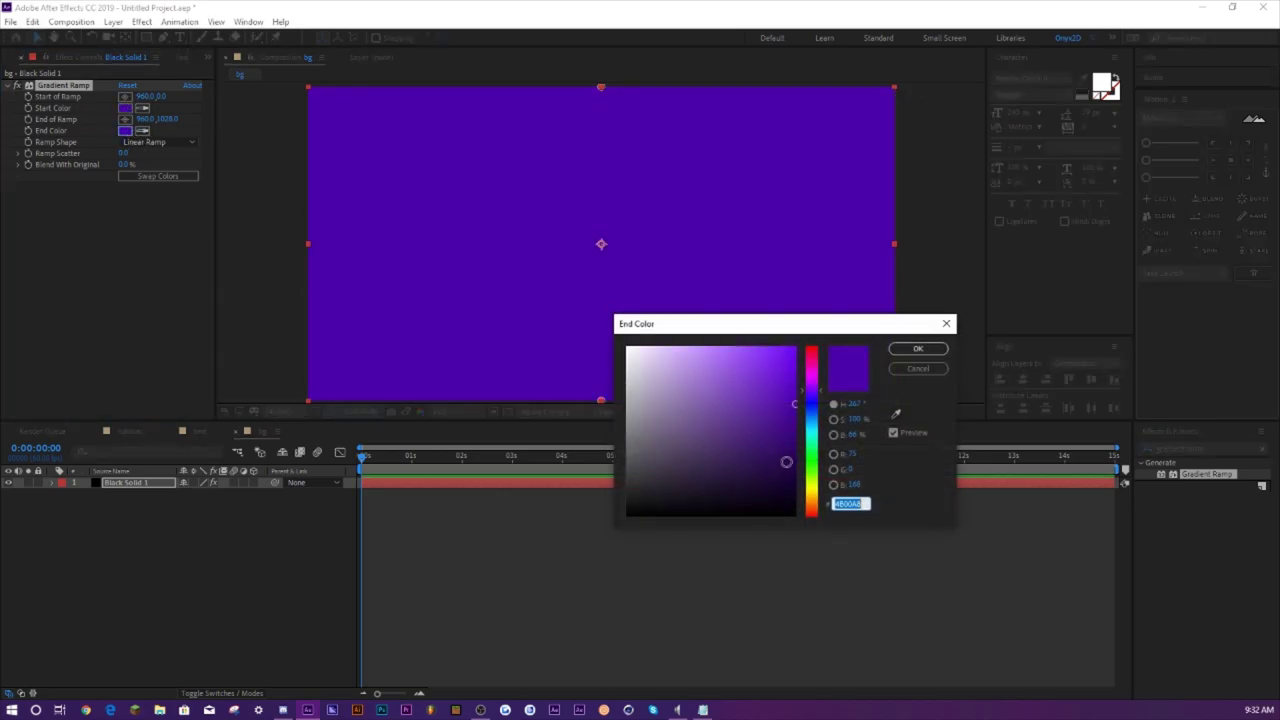
{"action": "left_click_drag", "start_coordinate": [786, 459], "coordinate": [795, 463]}
{"action": "left_click", "coordinate": [917, 349]}
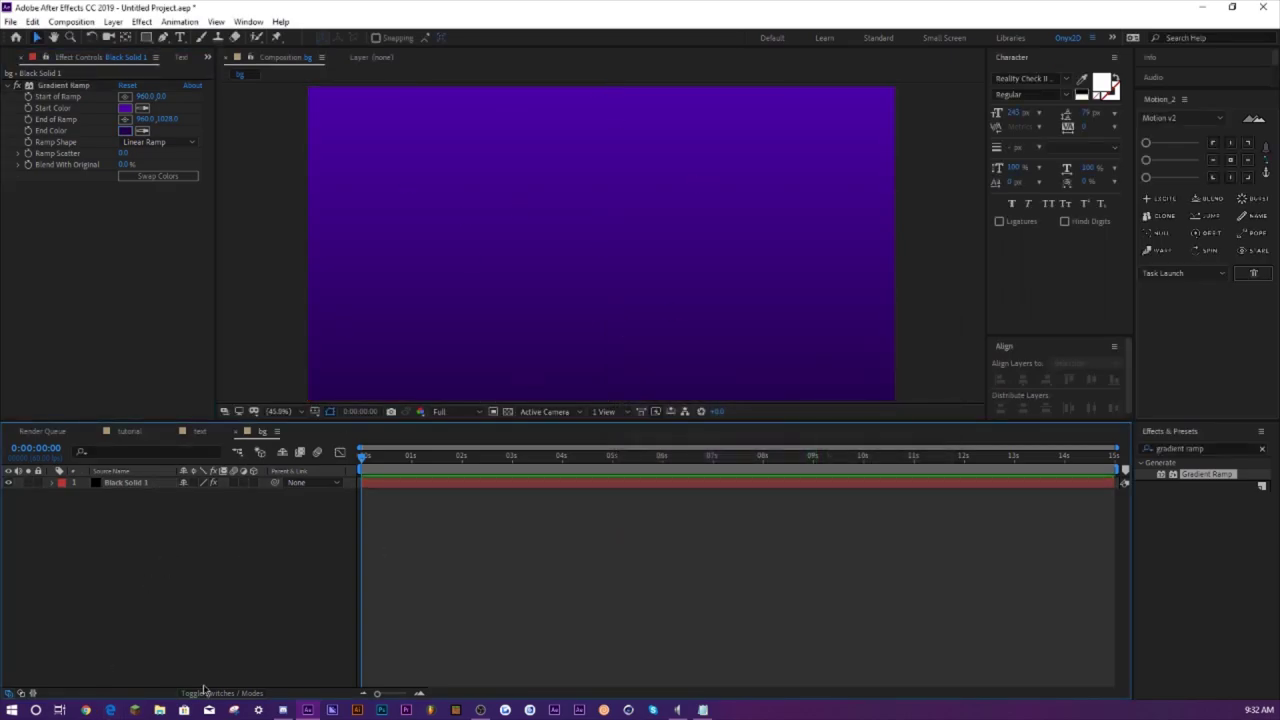
- Add a new shape layer with an Ellipse path
{"action": "right_click", "coordinate": [156, 567]}
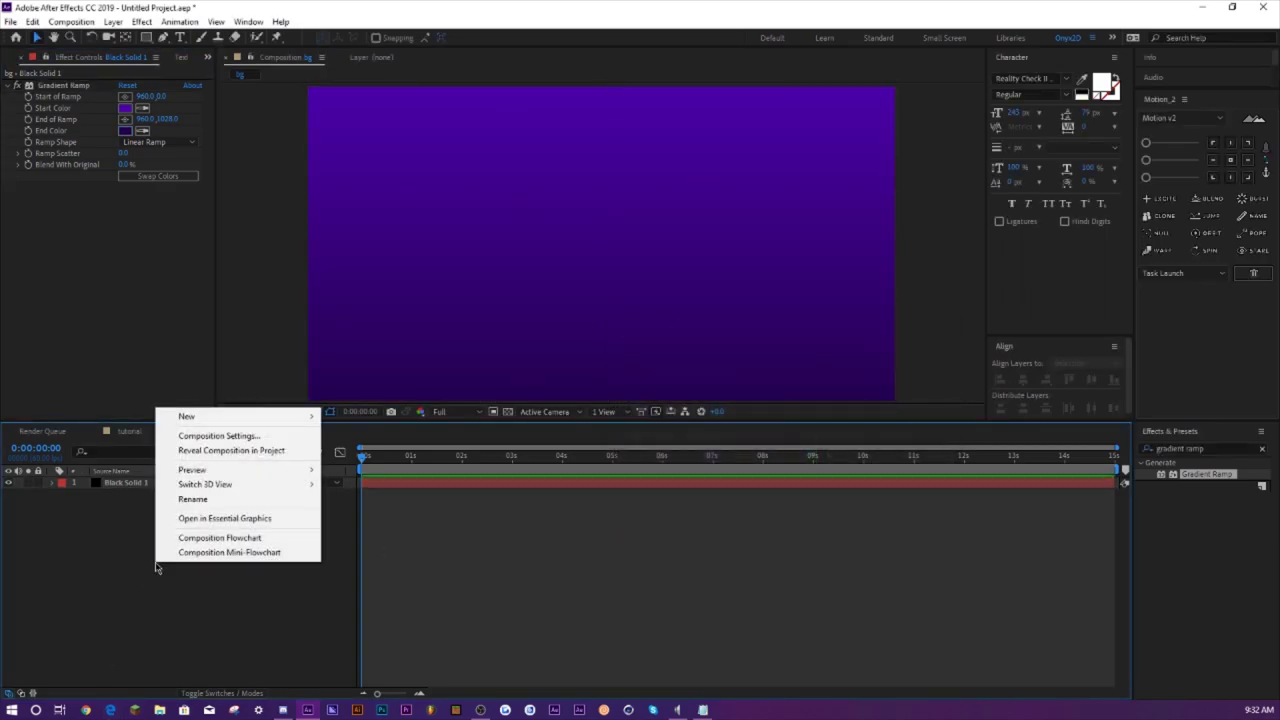
{"action": "mouse_move", "coordinate": [216, 416]}
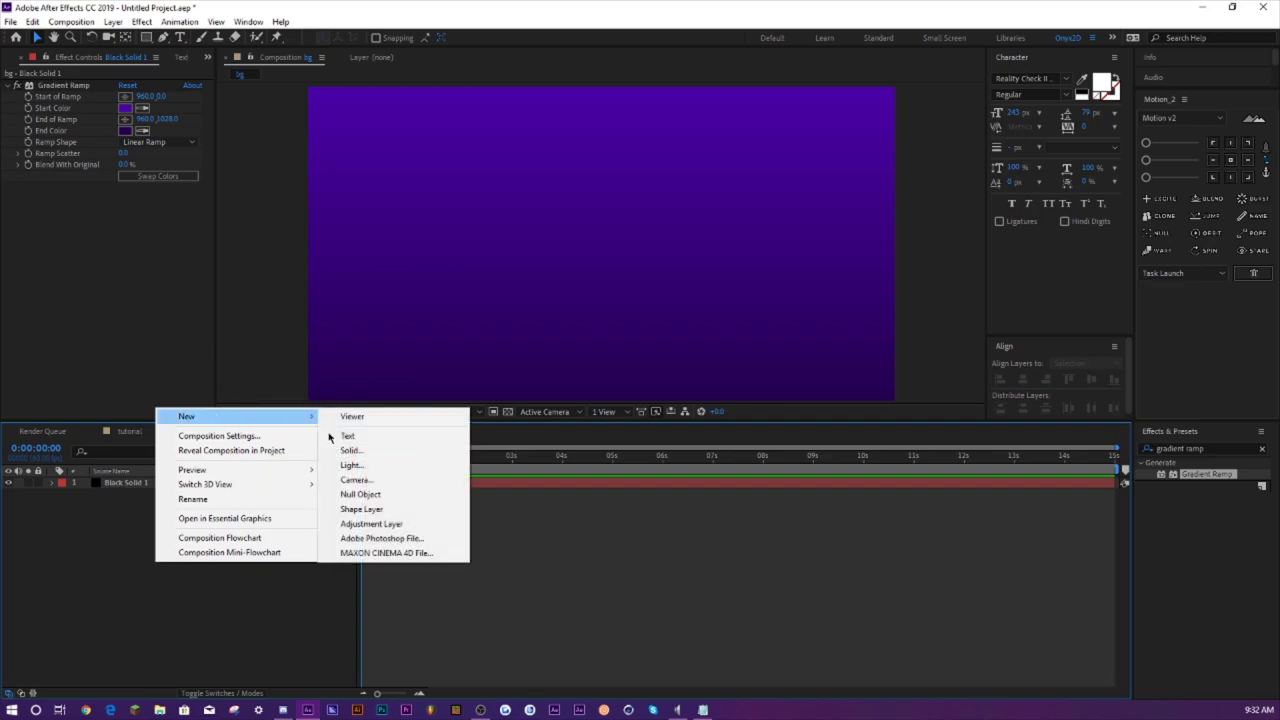
{"action": "left_click", "coordinate": [400, 512]}
{"action": "left_click", "coordinate": [52, 483]}
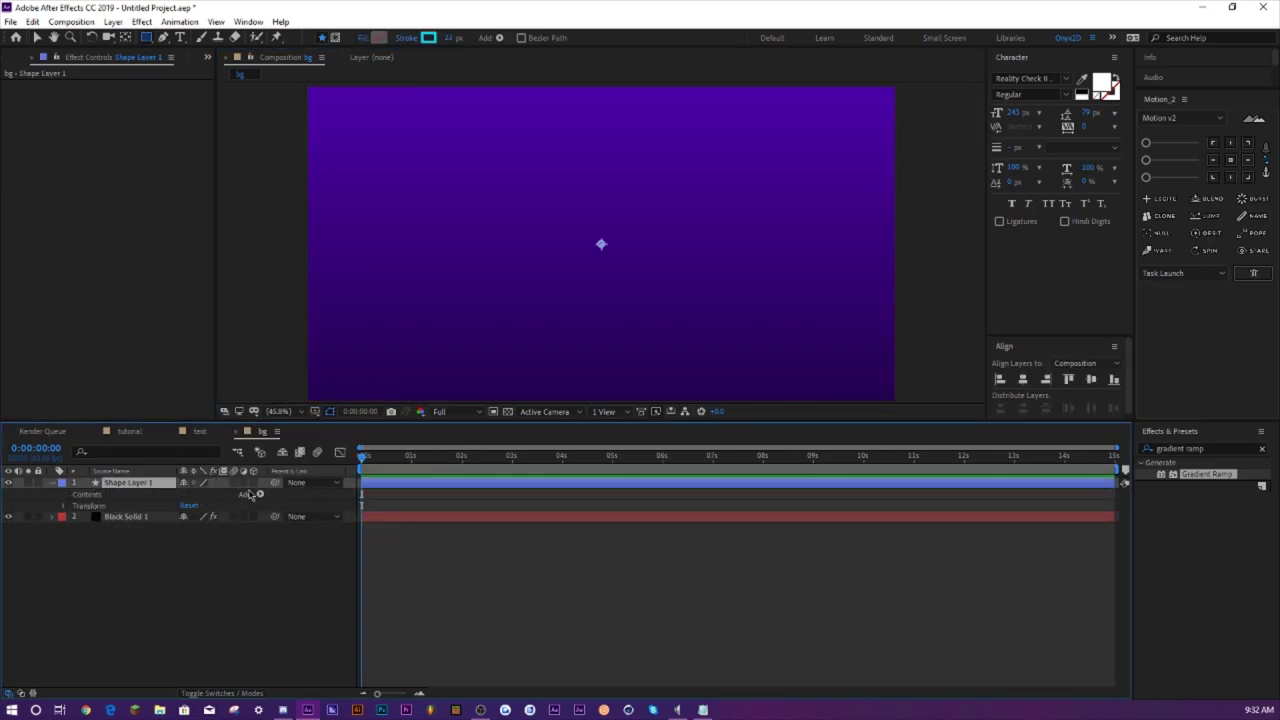
{"action": "left_click", "coordinate": [260, 494]}
{"action": "left_click", "coordinate": [319, 238]}
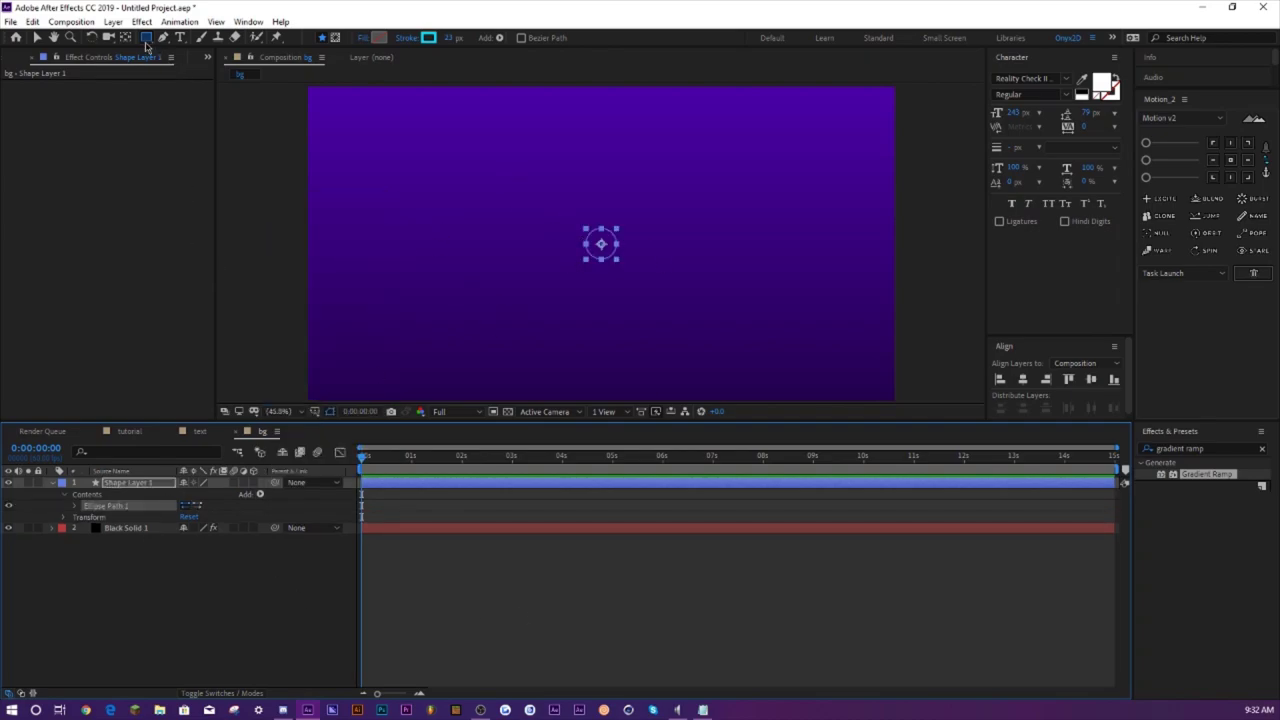
{"action": "left_click_drag", "start_coordinate": [146, 40], "coordinate": [200, 72]}
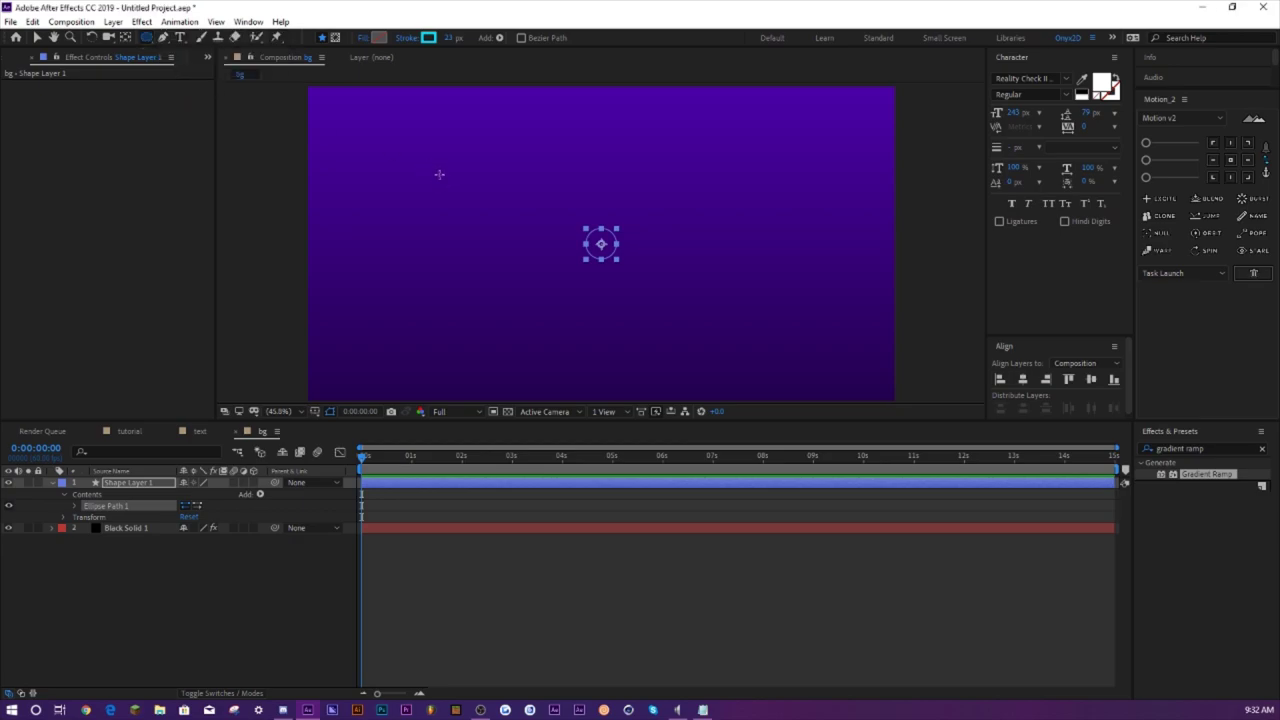
{"action": "left_click_drag", "start_coordinate": [427, 165], "coordinate": [631, 369]}
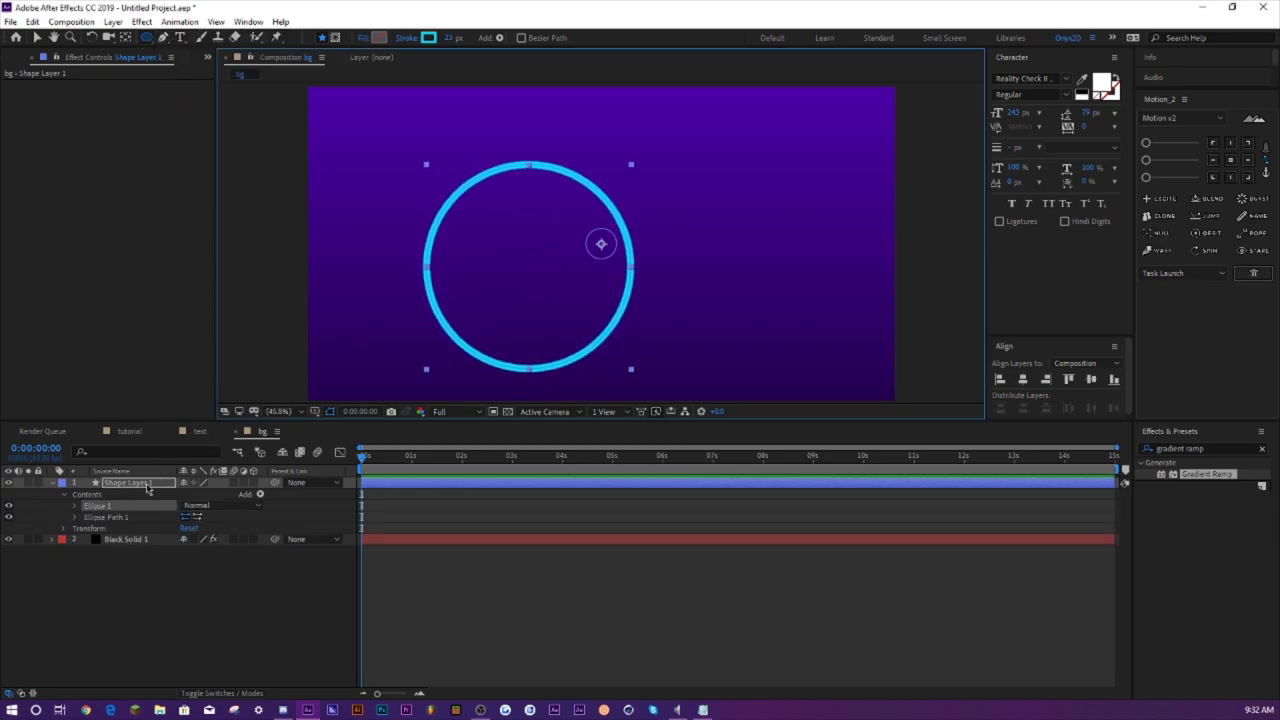
{"action": "key", "text": "ctrl+z"}
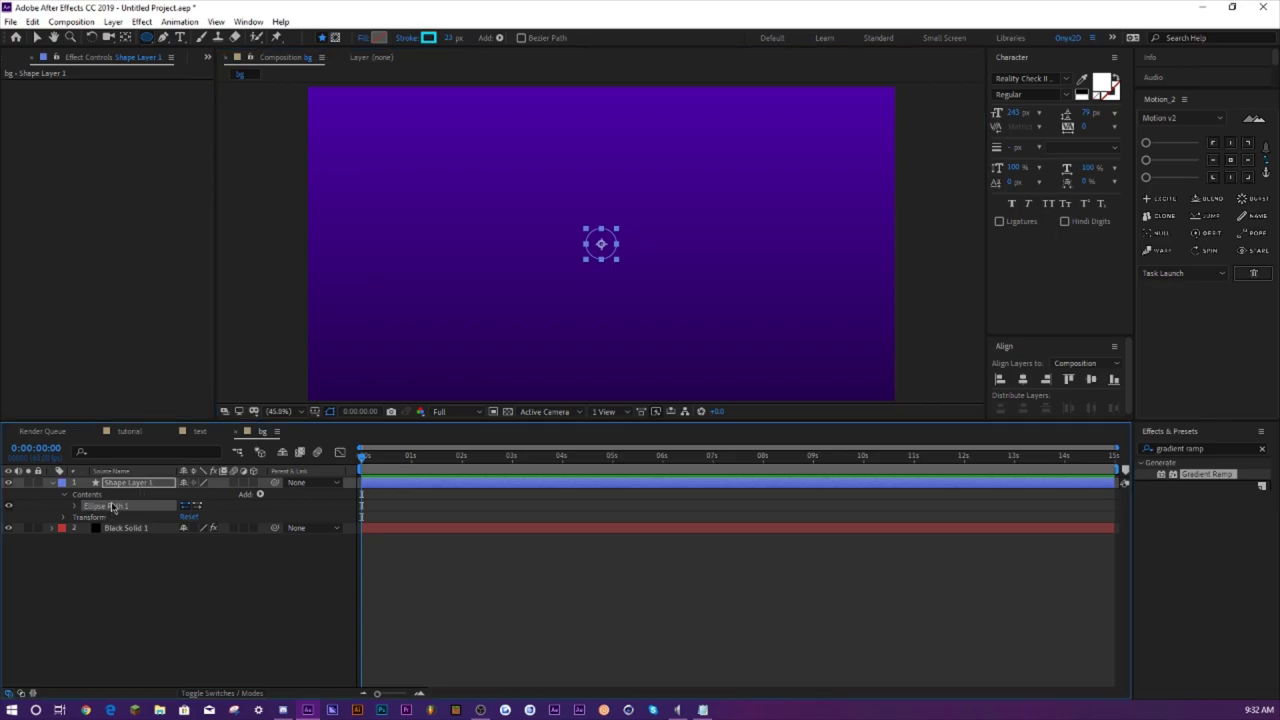
- Add a Stroke and set the ellipse Size to 766×766 with stroke width 114
{"action": "left_click", "coordinate": [260, 494]}
{"action": "left_click", "coordinate": [325, 299]}
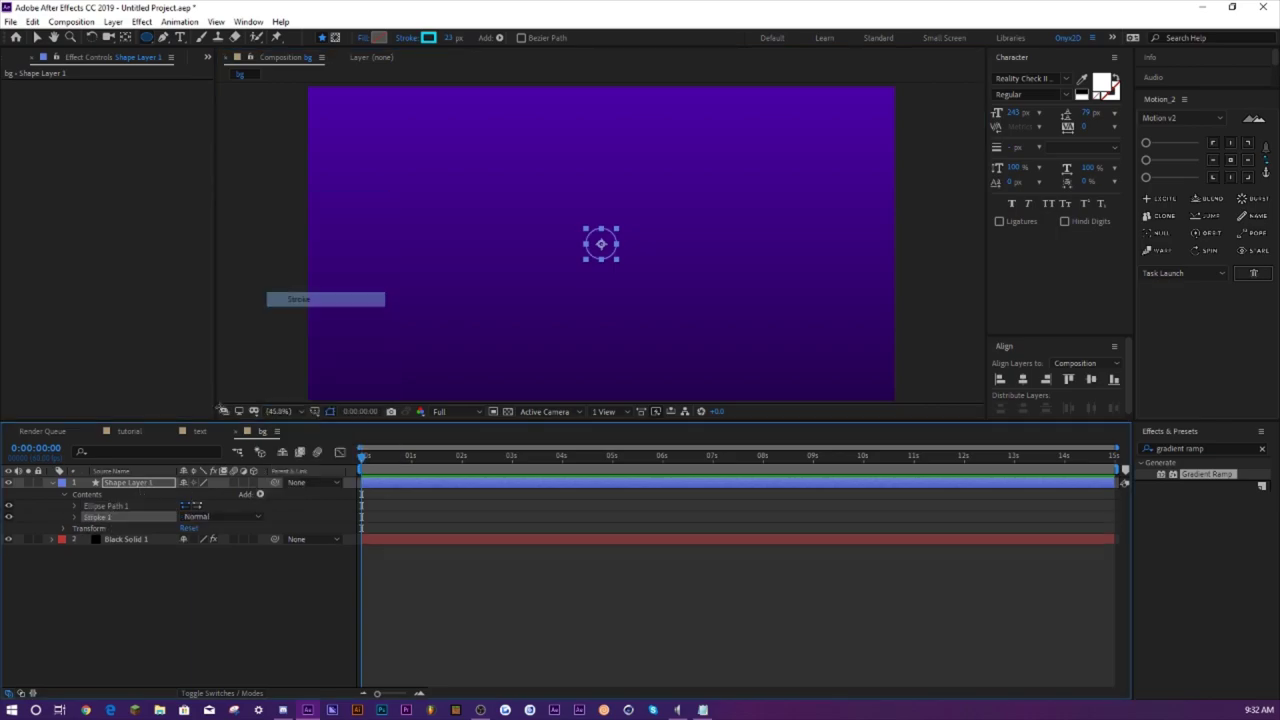
{"action": "left_click", "coordinate": [75, 517]}
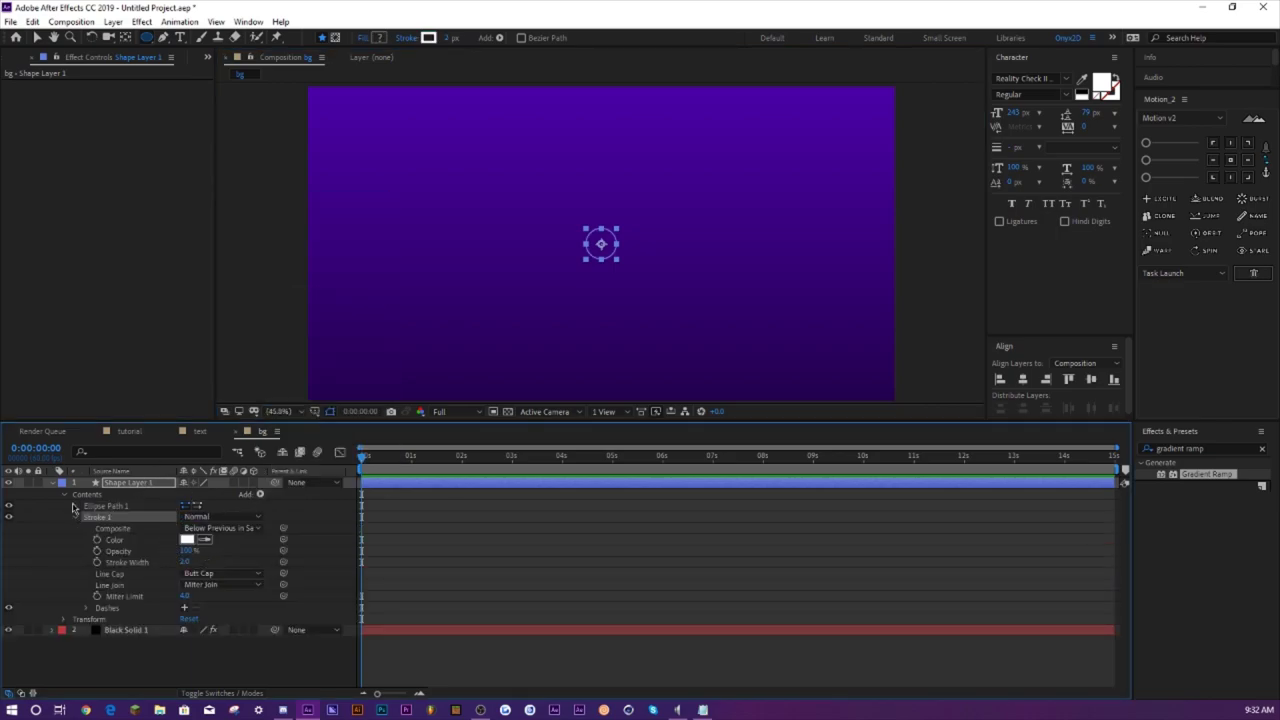
{"action": "left_click", "coordinate": [100, 506]}
{"action": "left_click", "coordinate": [75, 506]}
{"action": "left_click_drag", "start_coordinate": [200, 516], "coordinate": [520, 514]}
{"action": "left_click_drag", "start_coordinate": [188, 584], "coordinate": [248, 573]}
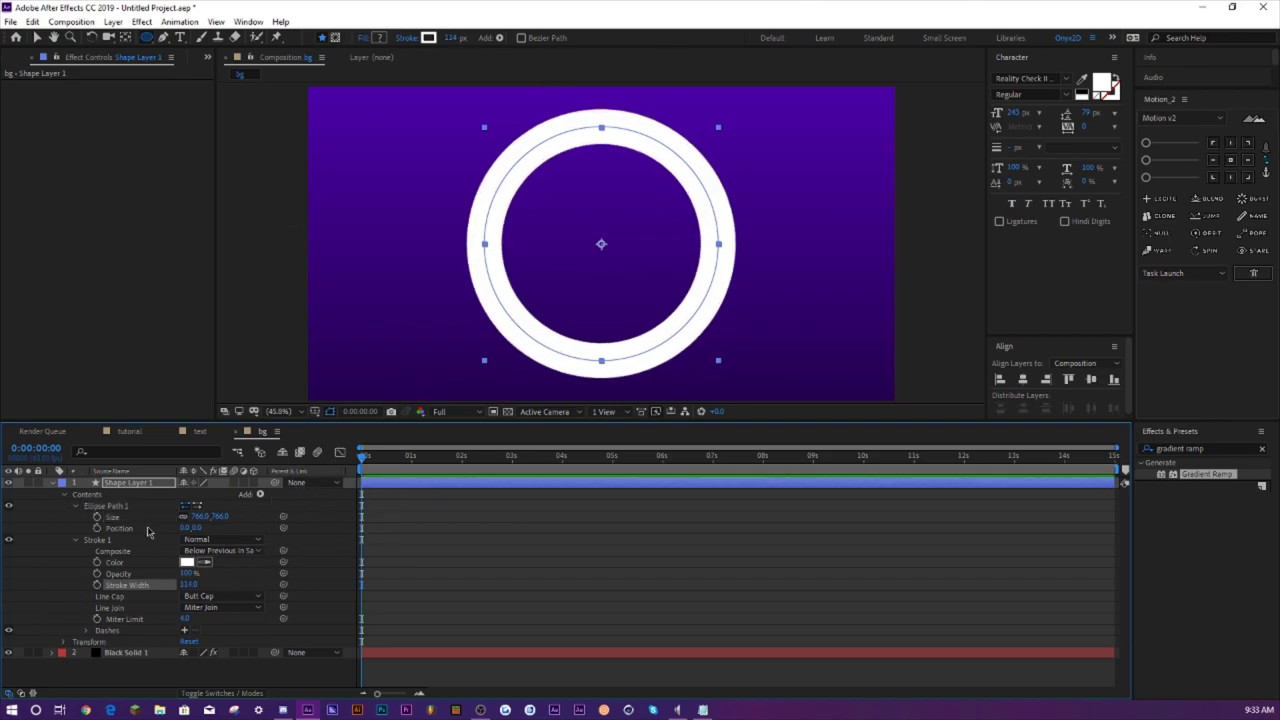
- Keyframe the ellipse Size at 0 at the start and 2460 at 0:00:01:32
{"action": "left_click", "coordinate": [97, 517]}
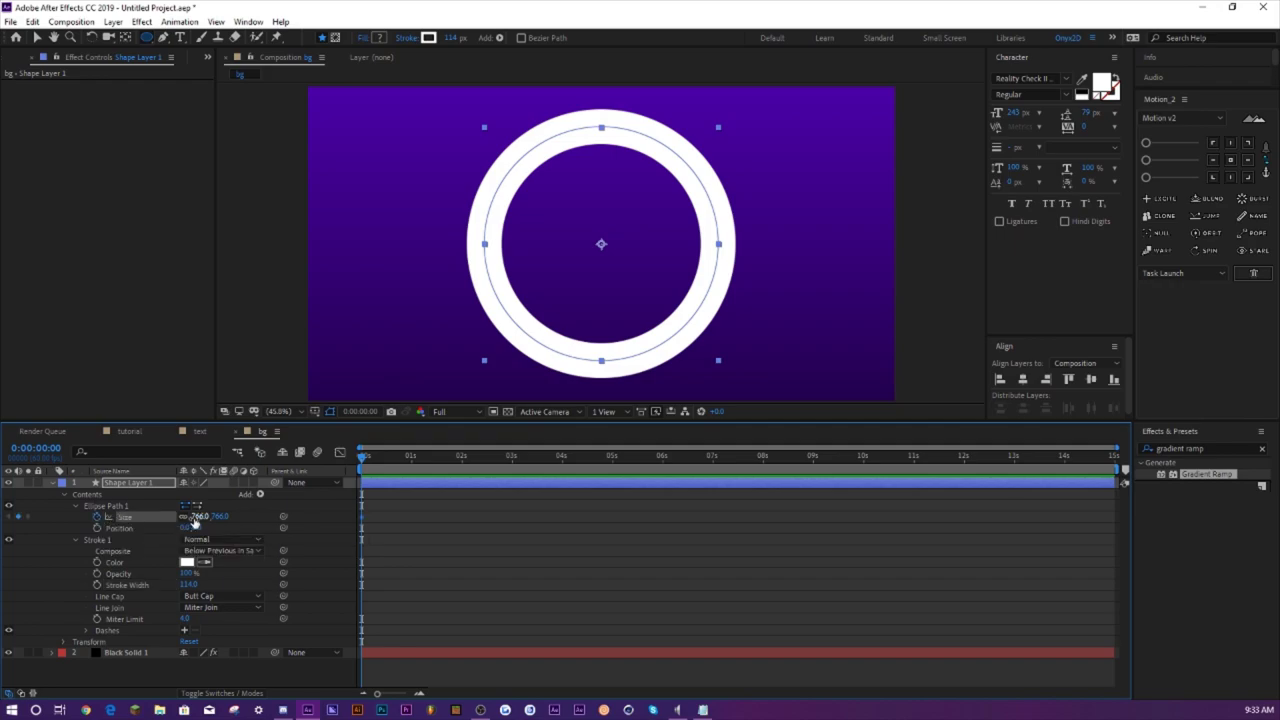
{"action": "left_click", "coordinate": [202, 516]}
{"action": "type", "text": "0"}
{"action": "key", "text": "Return"}
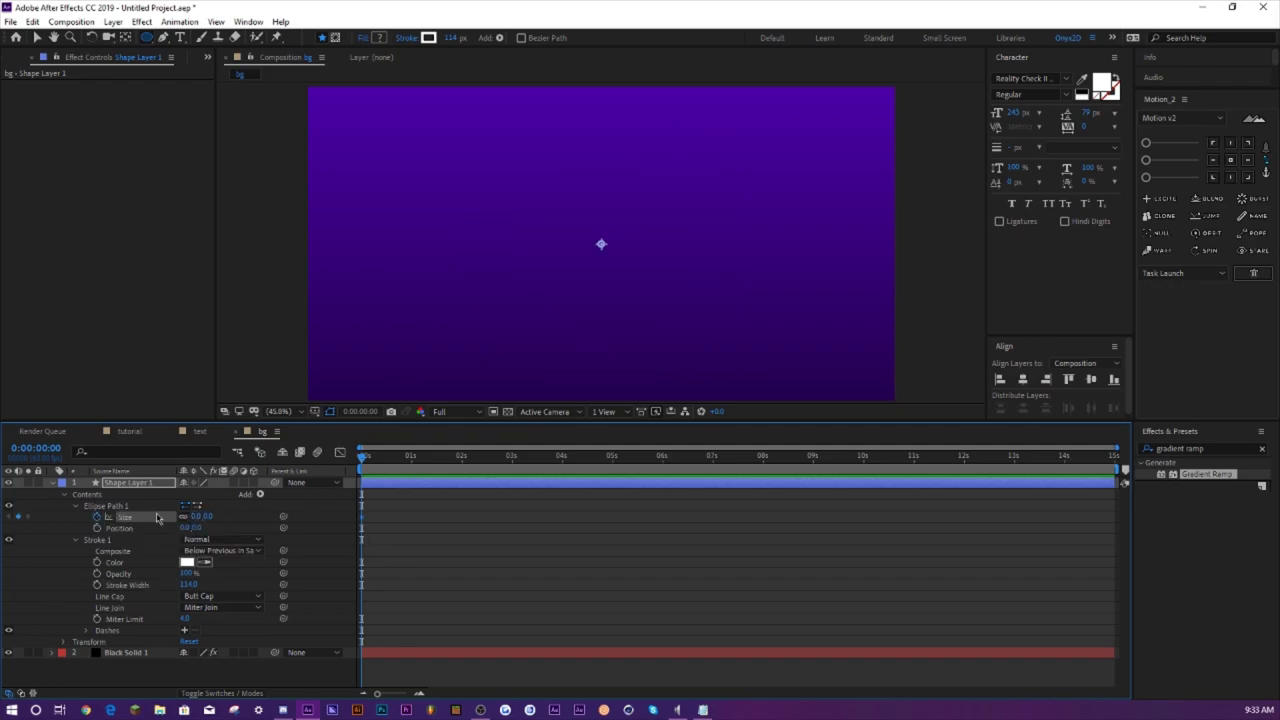
{"action": "left_click", "coordinate": [439, 456]}
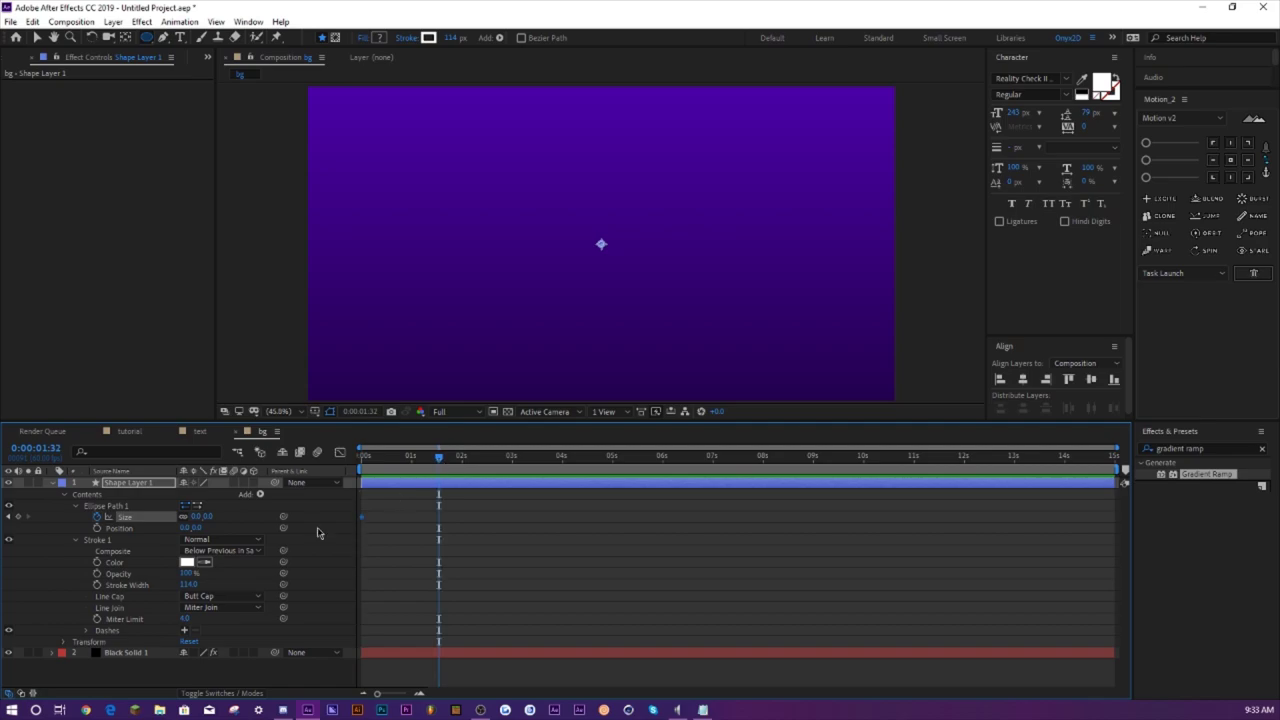
{"action": "left_click_drag", "start_coordinate": [195, 516], "coordinate": [546, 502]}
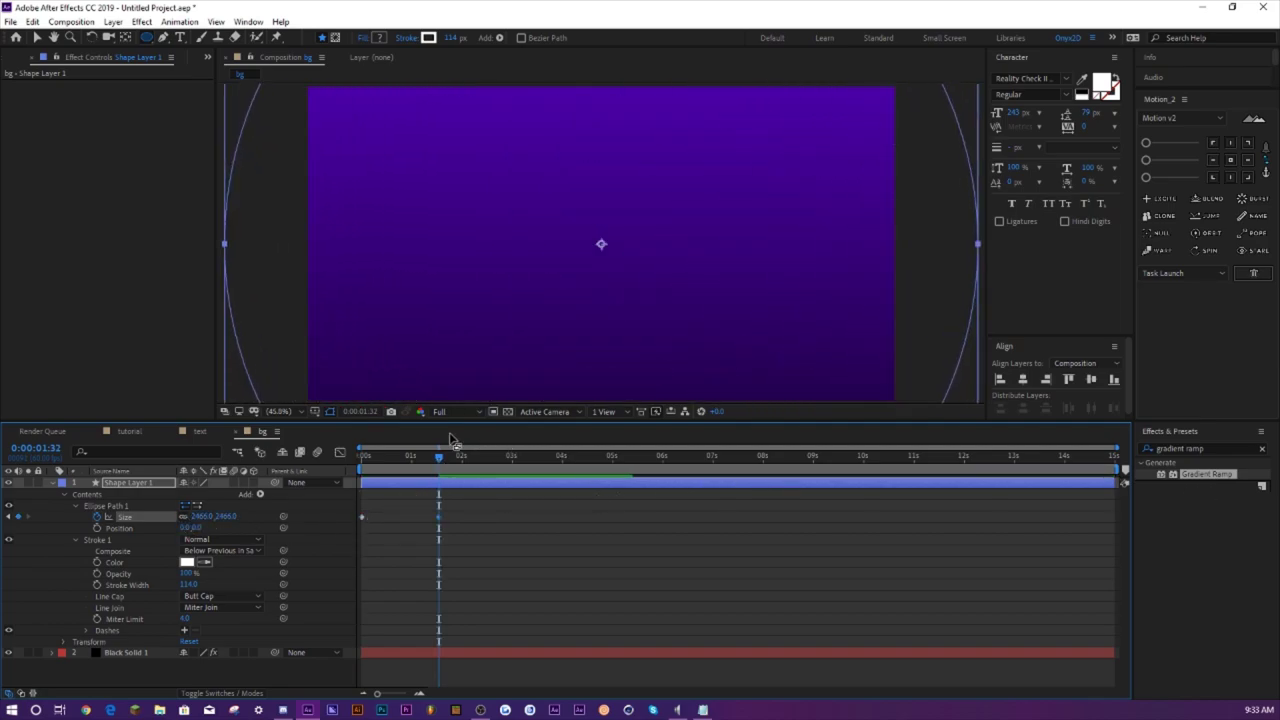
- Preview the ring expanding from the start and collapse the shape layer
{"action": "key", "text": "Home"}
{"action": "key", "text": "space"}
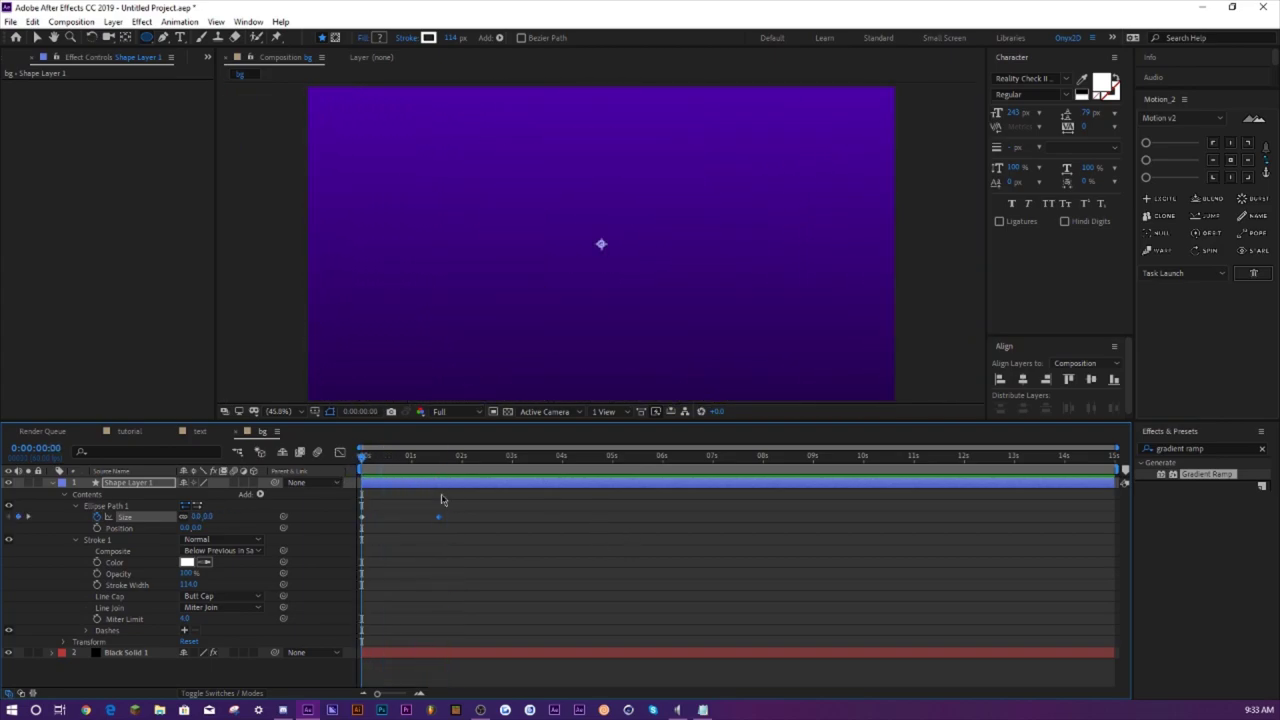
{"action": "key", "text": "space"}
{"action": "left_click", "coordinate": [52, 482]}
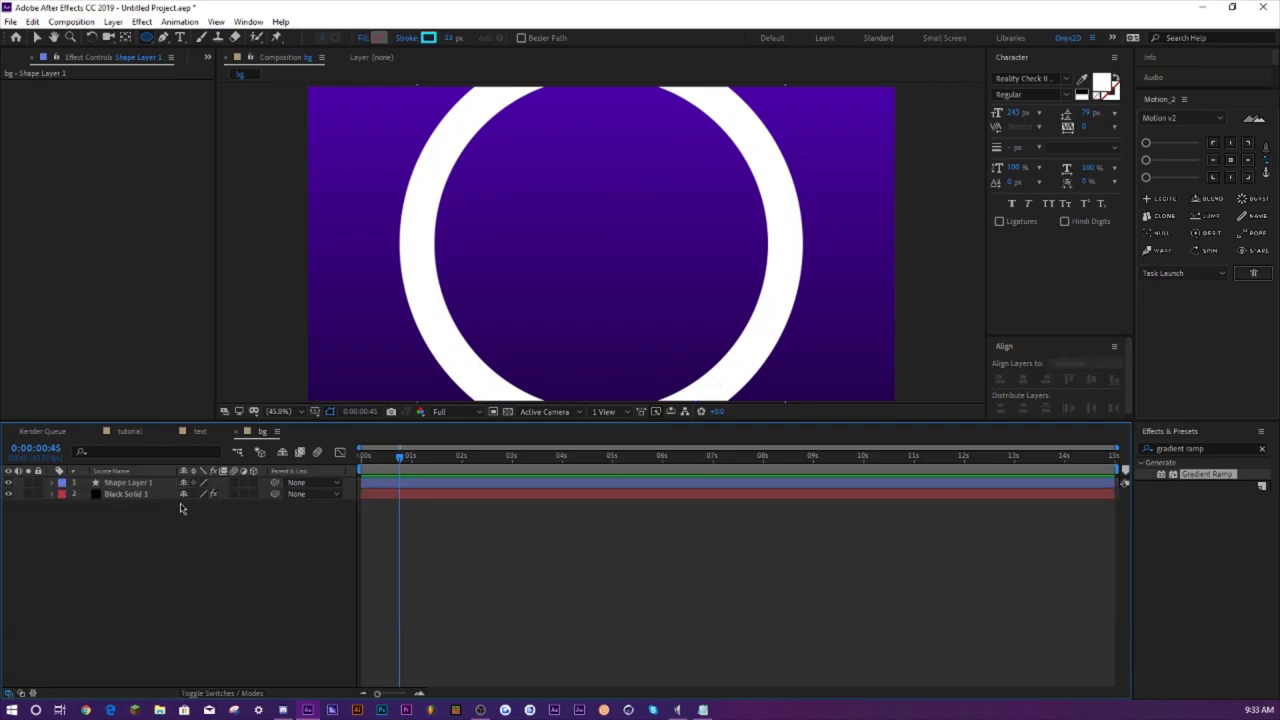
- Duplicate the ring layer and start the copy slightly later
{"action": "left_click", "coordinate": [137, 484]}
{"action": "key", "text": "ctrl+d"}
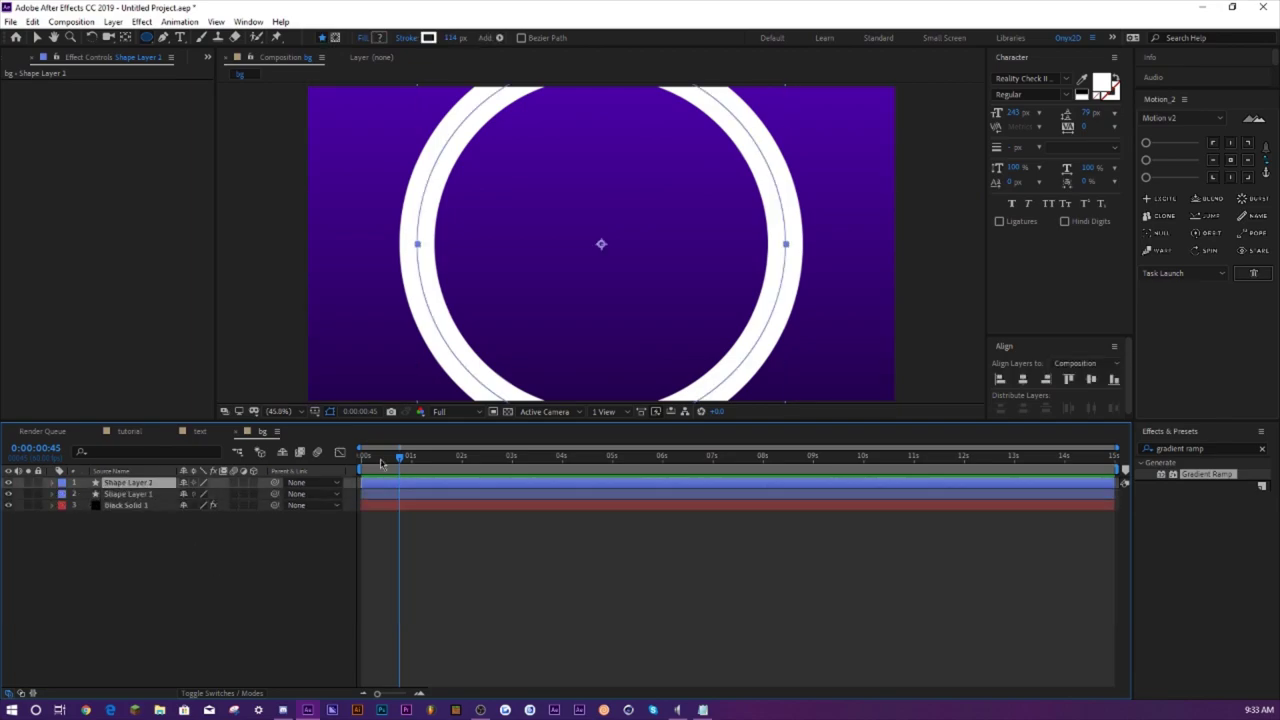
{"action": "left_click_drag", "start_coordinate": [371, 484], "coordinate": [394, 477]}
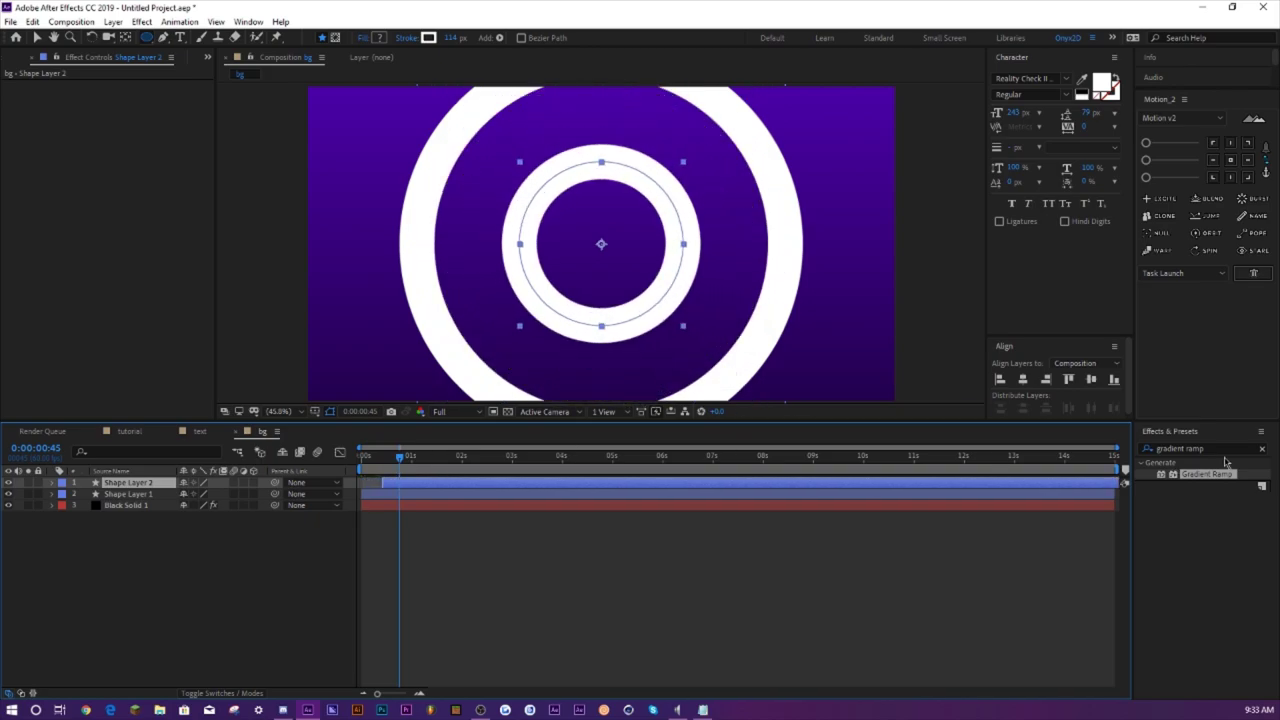
- Apply Gradient Ramp to the copy, swap colours, and set the start colour to dark grey
{"action": "left_click_drag", "start_coordinate": [1201, 479], "coordinate": [128, 485]}
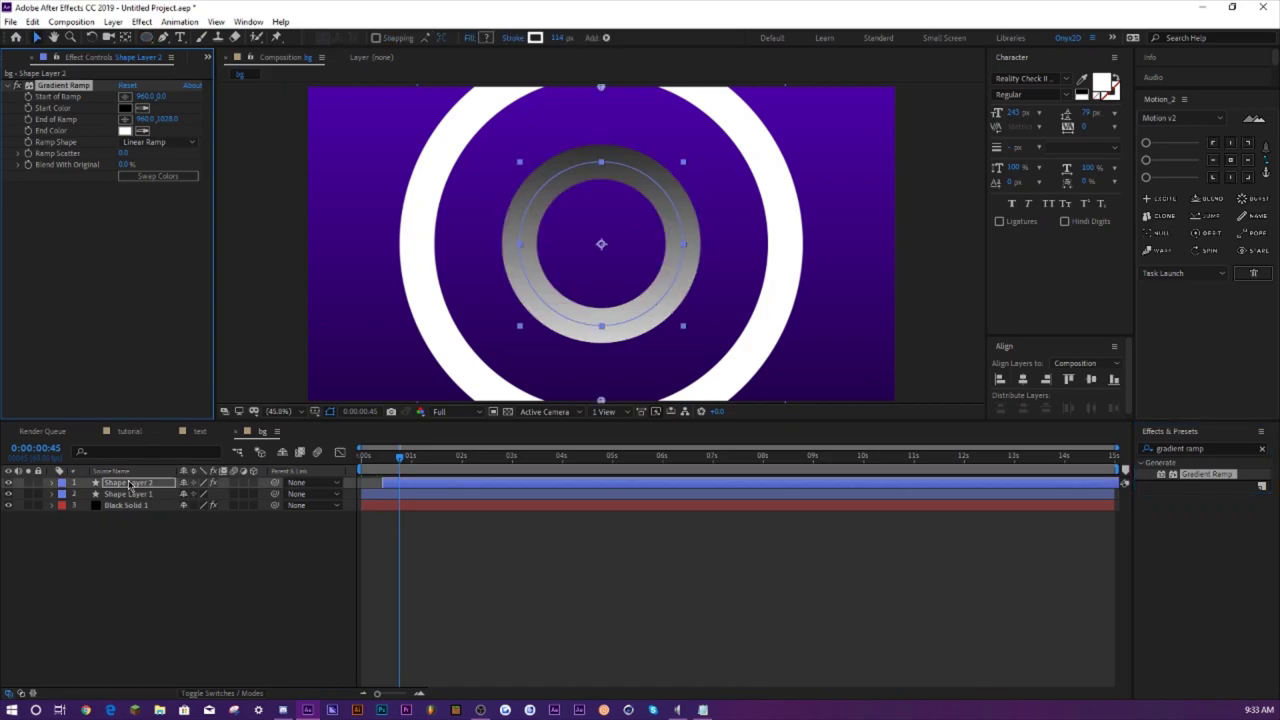
{"action": "left_click", "coordinate": [158, 176]}
{"action": "left_click", "coordinate": [125, 107]}
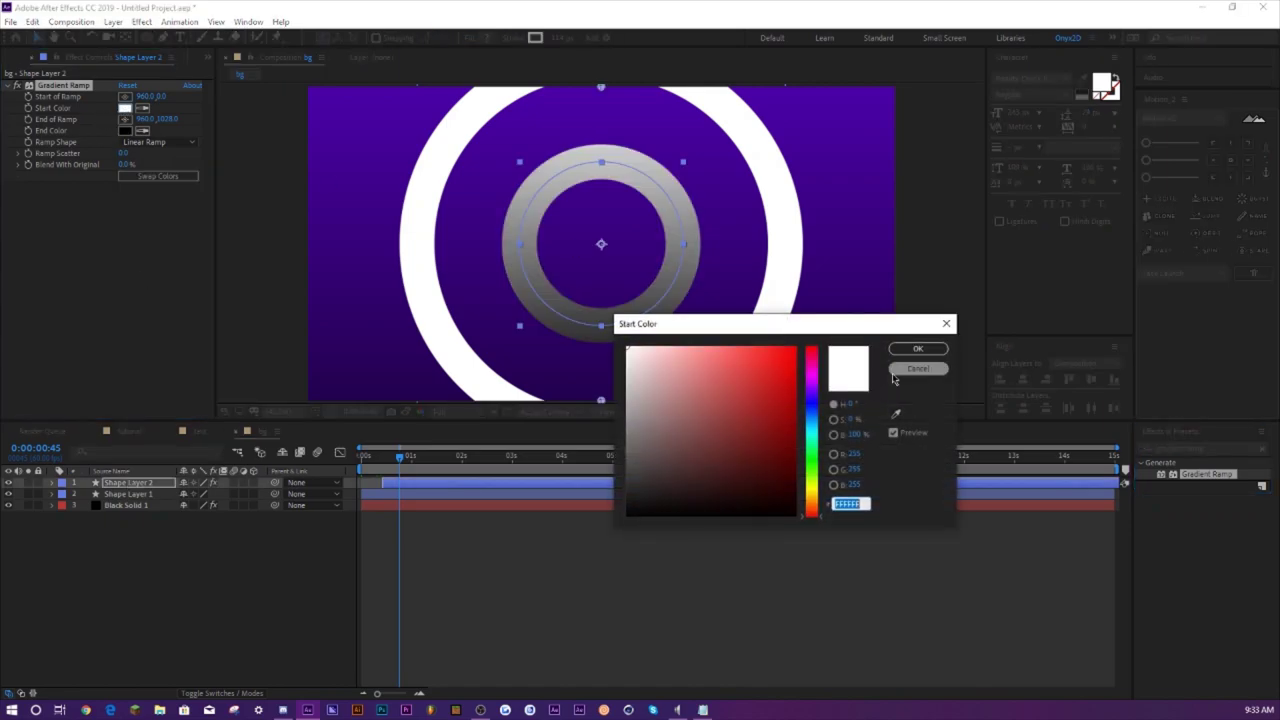
{"action": "left_click", "coordinate": [627, 476]}
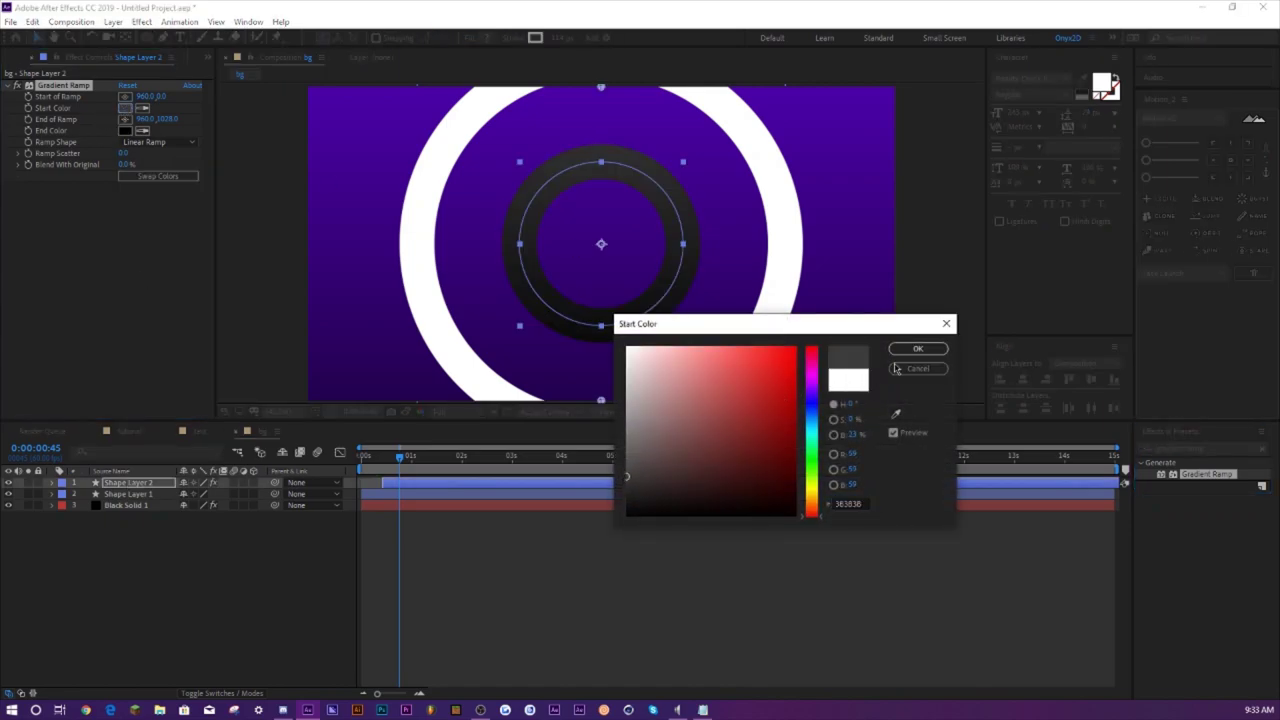
{"action": "left_click", "coordinate": [918, 349]}
- Preview both expanding rings from the start, stopping around 0:00:01:10
{"action": "key", "text": "Home"}
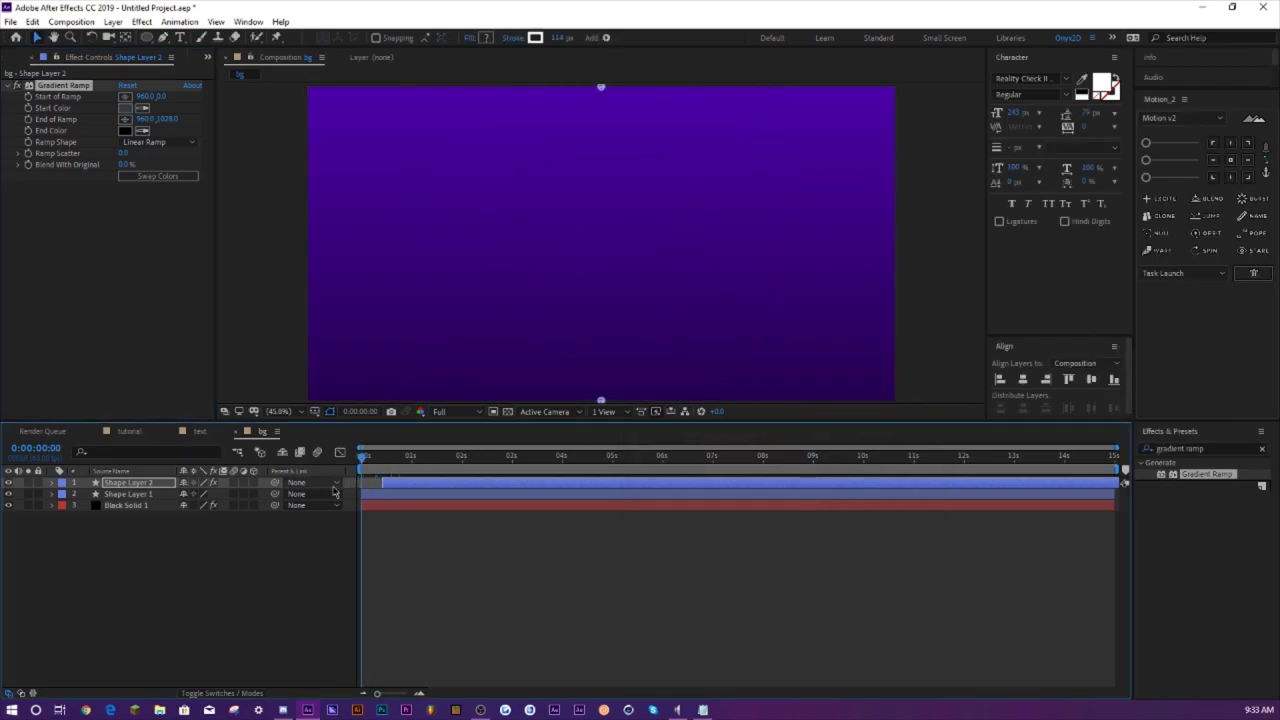
{"action": "key", "text": "space"}
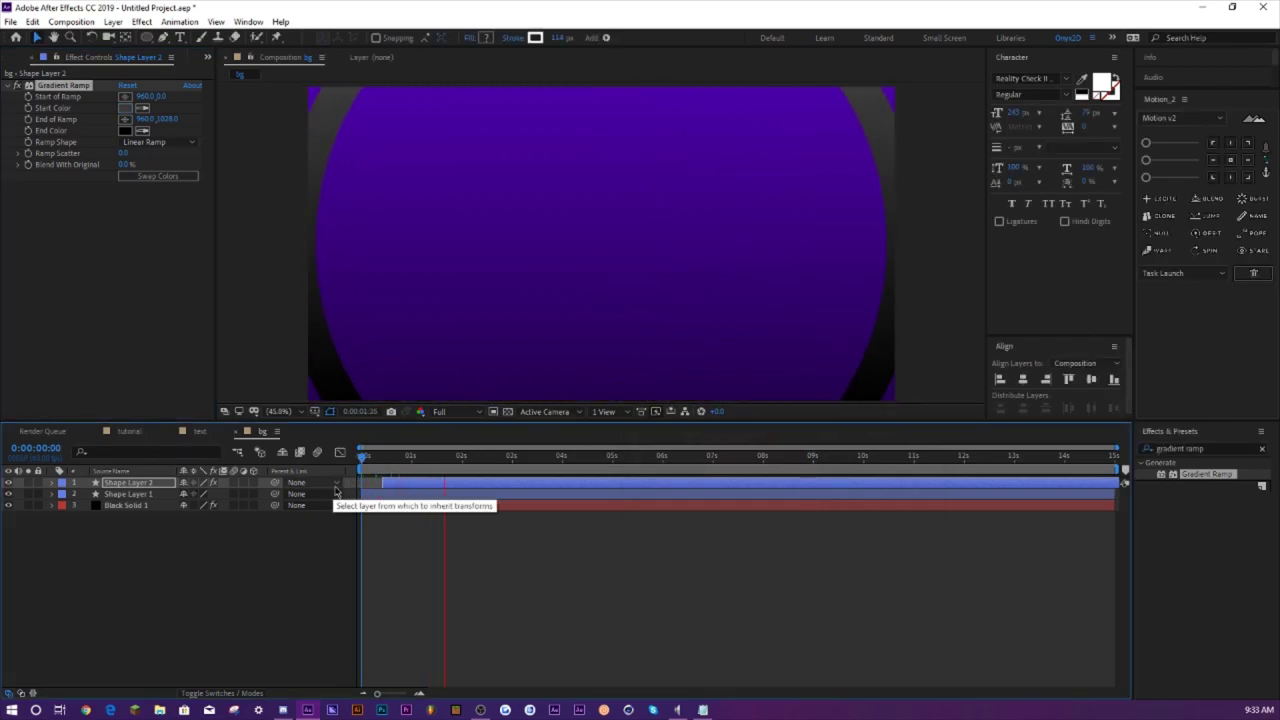
{"action": "left_click", "coordinate": [455, 463]}
{"action": "left_click_drag", "start_coordinate": [456, 462], "coordinate": [420, 462]}
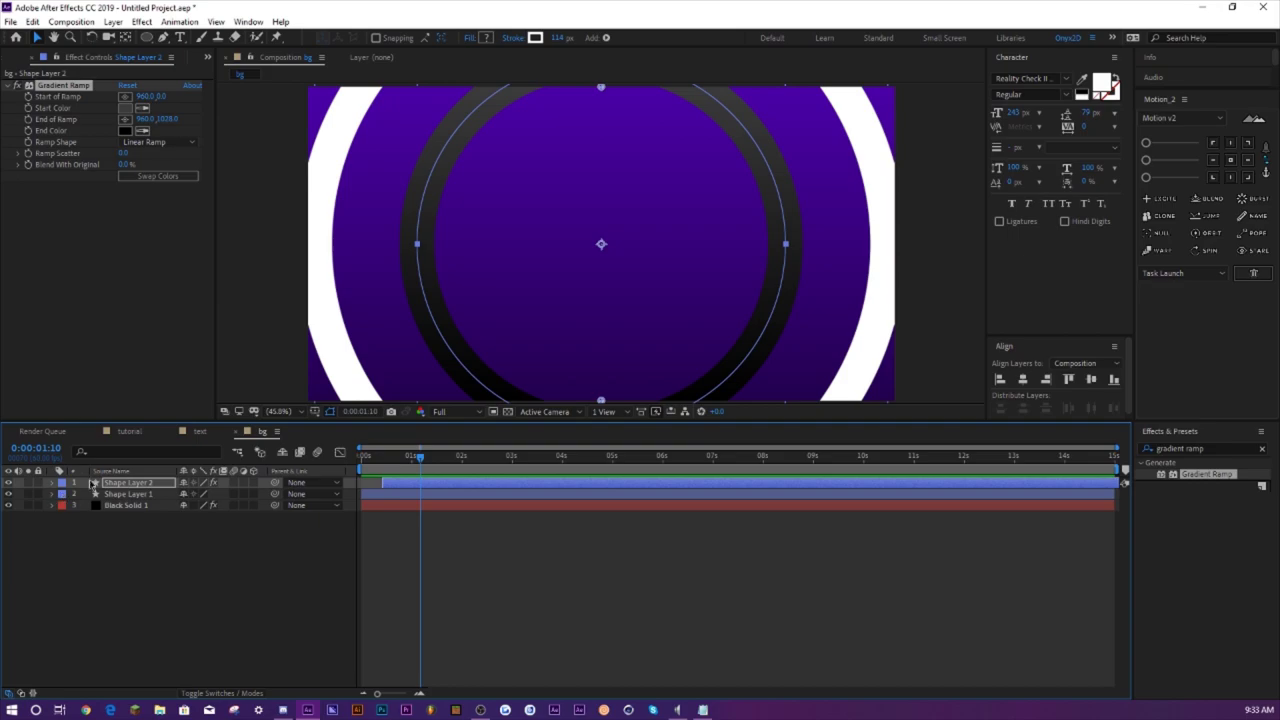
- Duplicate Shape Layer 2 into a third ring that starts later
{"action": "left_click", "coordinate": [134, 486]}
{"action": "key", "text": "ctrl+d"}
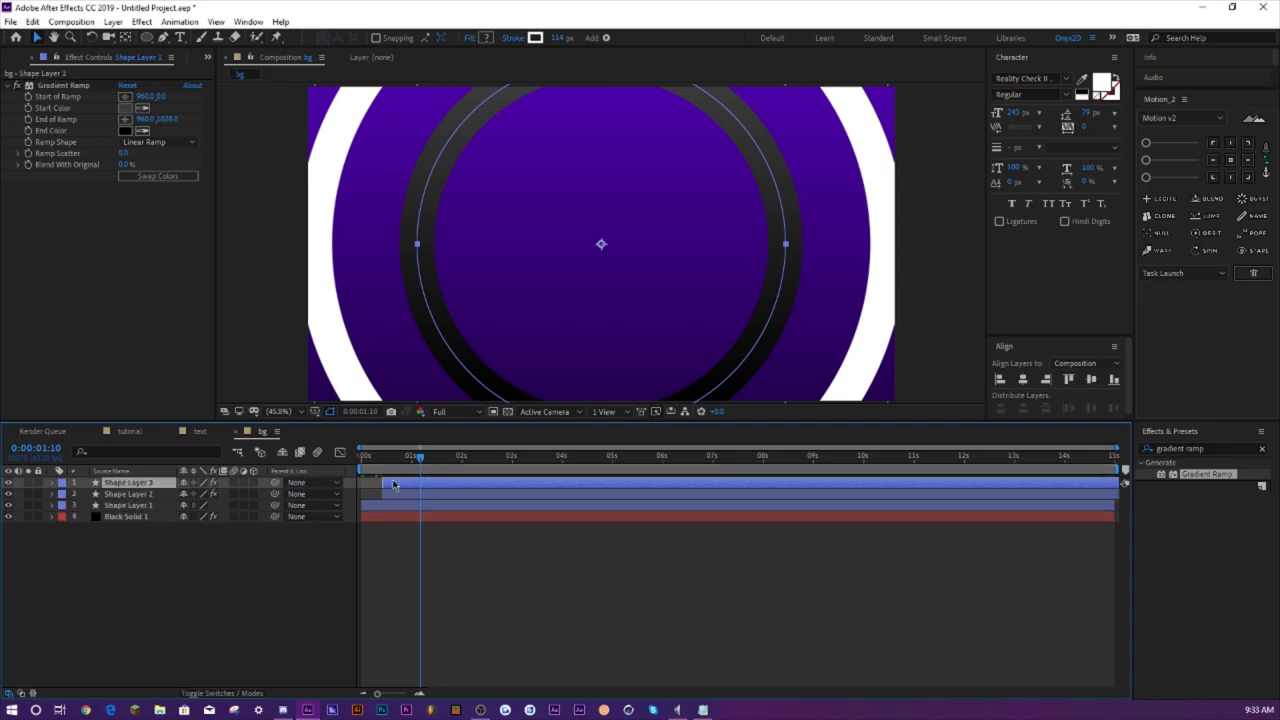
{"action": "left_click_drag", "start_coordinate": [398, 484], "coordinate": [414, 482]}
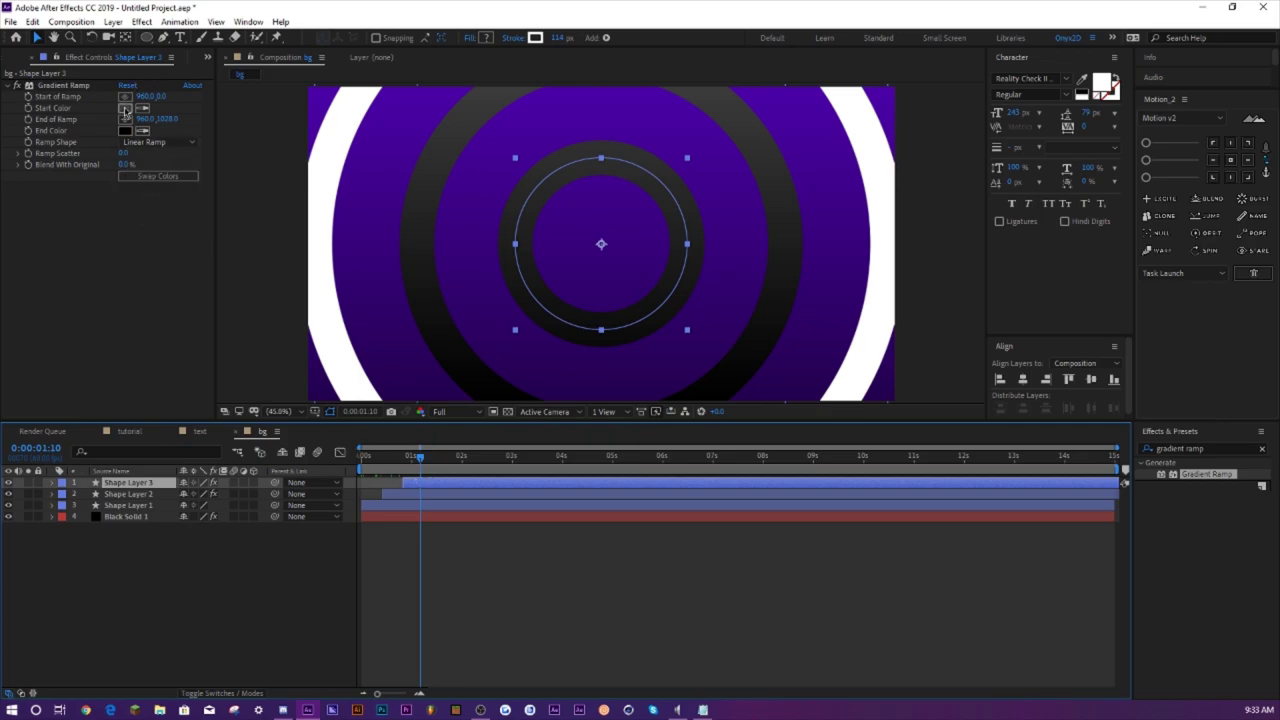
- Set the third ring's Gradient Ramp start and end colours both to light purple
{"action": "left_click", "coordinate": [125, 107]}
{"action": "left_click", "coordinate": [810, 385]}
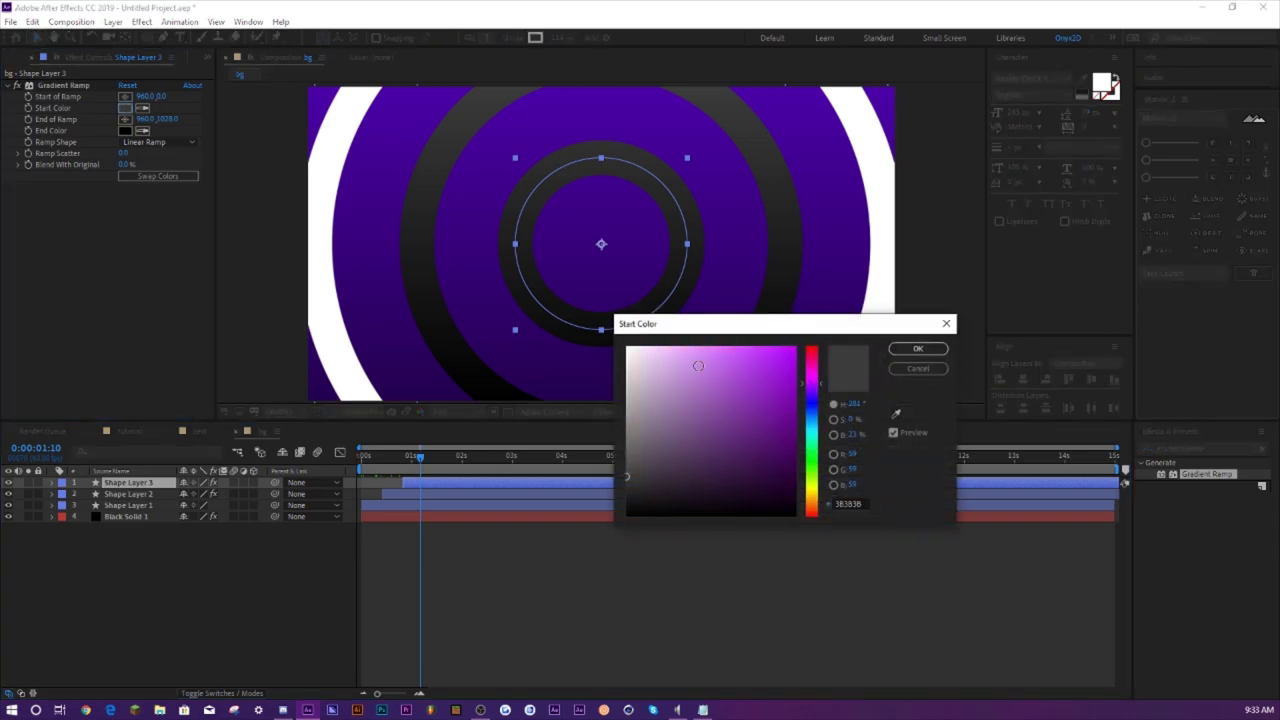
{"action": "left_click", "coordinate": [706, 352]}
{"action": "left_click", "coordinate": [918, 348]}
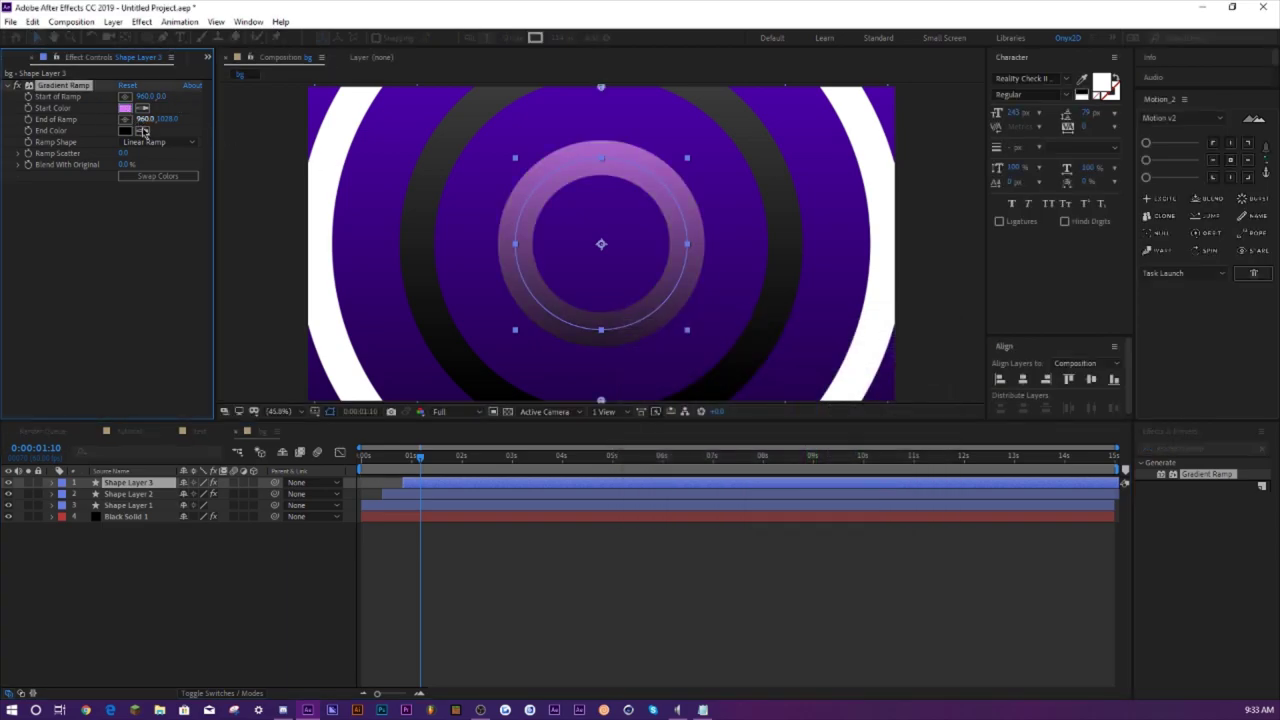
{"action": "left_click", "coordinate": [142, 130]}
{"action": "left_click", "coordinate": [128, 102]}
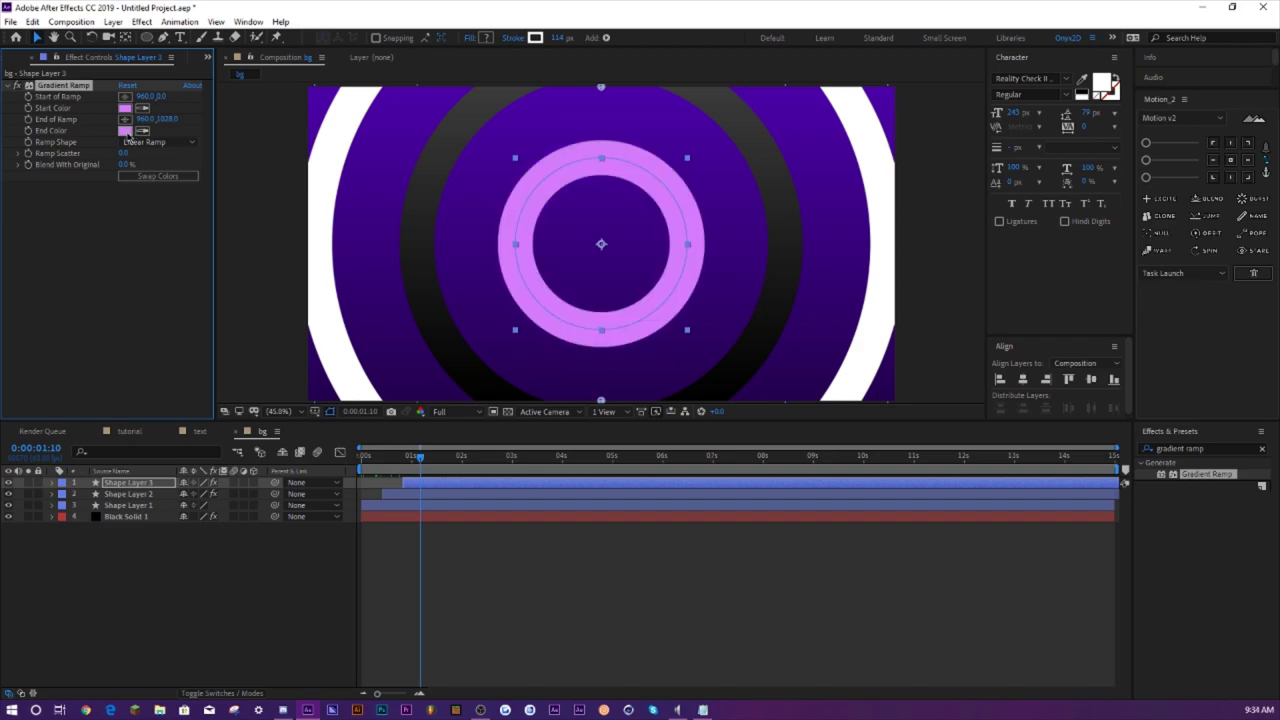
- Preview the ring animation from the start of the composition
{"action": "left_click", "coordinate": [360, 472]}
{"action": "key", "text": "Home"}
{"action": "key", "text": "space"}
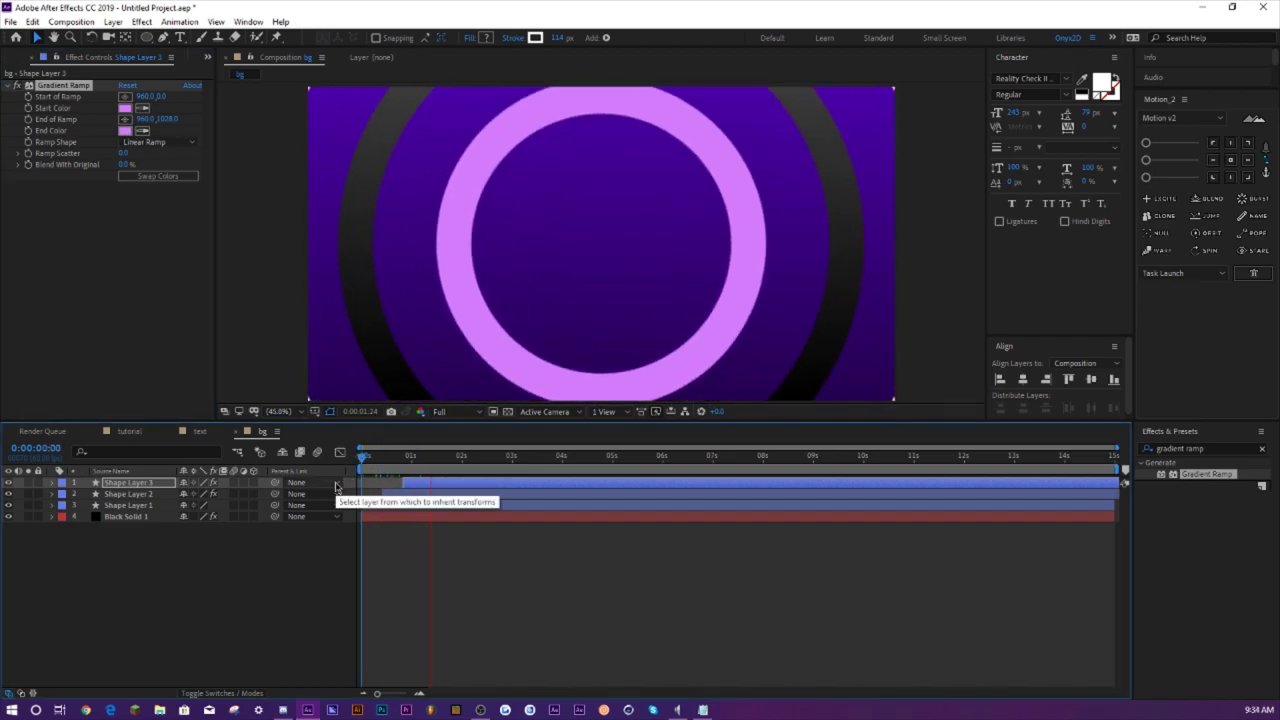
{"action": "key", "text": "space"}
- Duplicate Shape Layer 2 into Shape Layer 4, move it to the top, and delay its start
{"action": "left_click", "coordinate": [127, 494]}
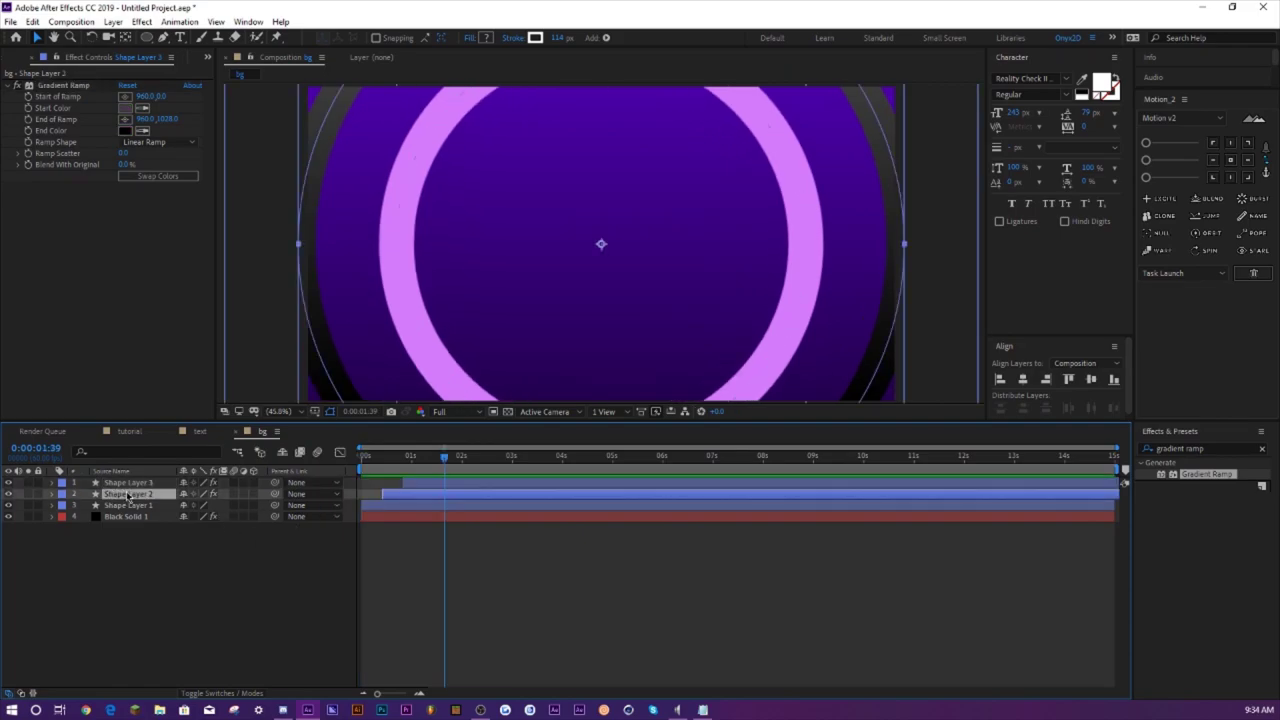
{"action": "key", "text": "ctrl+d"}
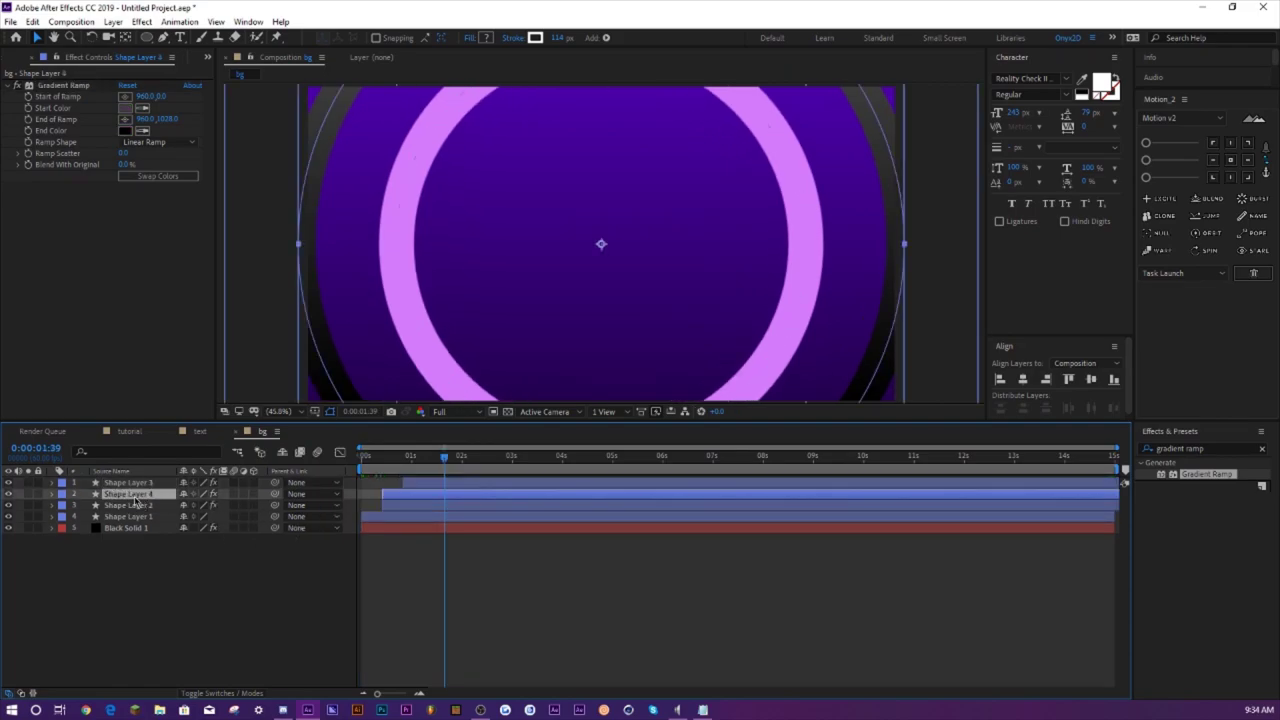
{"action": "left_click_drag", "start_coordinate": [133, 497], "coordinate": [130, 480]}
{"action": "left_click_drag", "start_coordinate": [399, 484], "coordinate": [437, 484]}
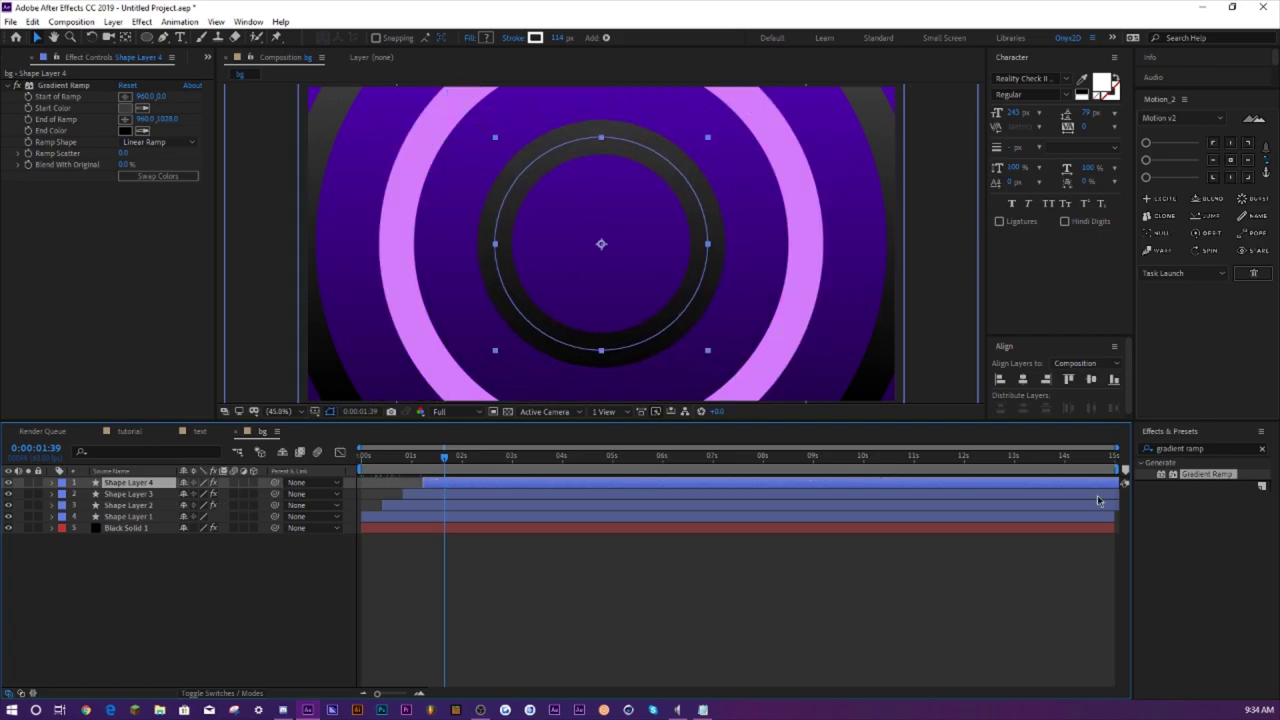
- Search effects for 'blinds' and apply Venetian Blinds to Shape Layer 4
{"action": "left_click", "coordinate": [1205, 447]}
{"action": "type", "text": "blinds"}
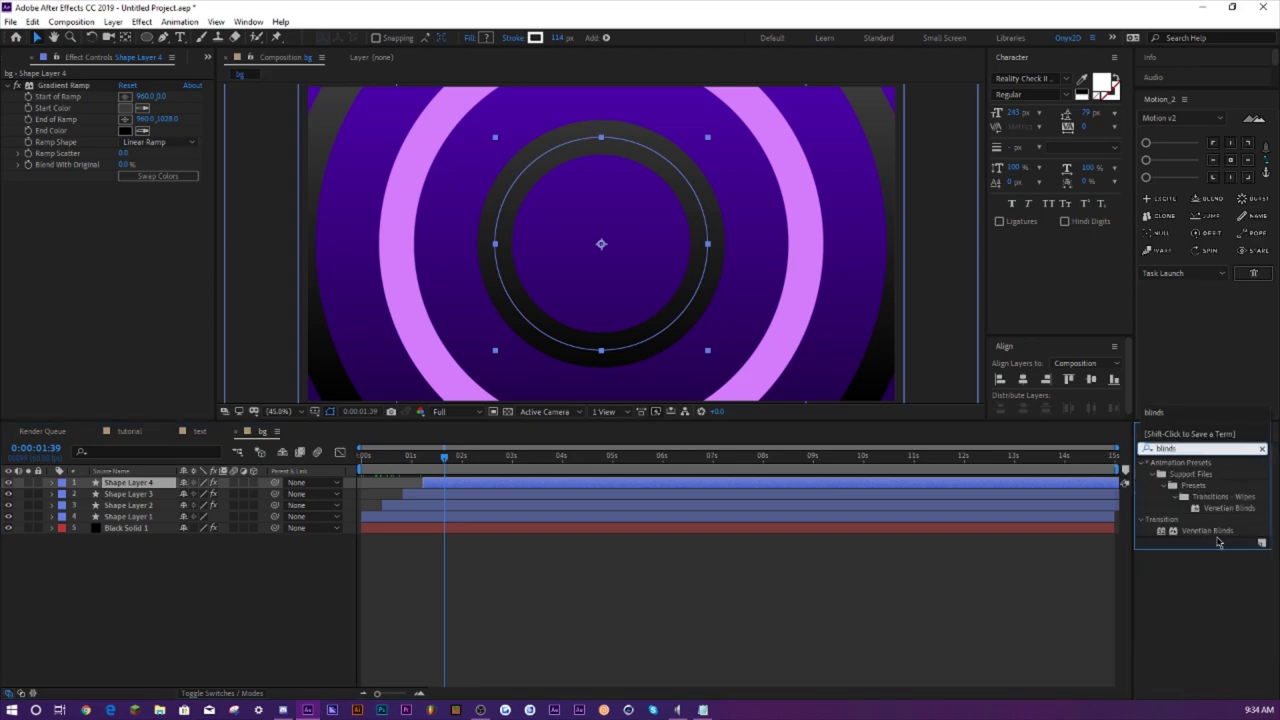
{"action": "left_click_drag", "start_coordinate": [1218, 541], "coordinate": [130, 482]}
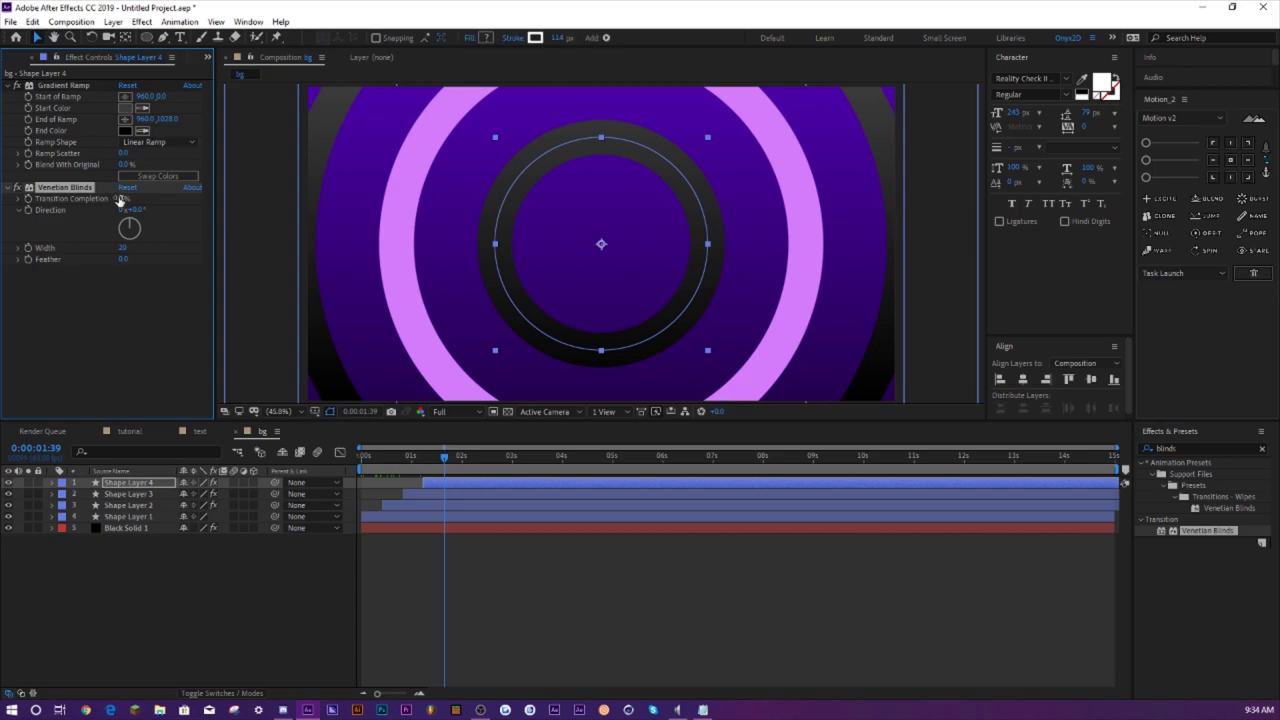
- Set Venetian Blinds to 50% transition completion, 90° direction and width 30
{"action": "left_click", "coordinate": [120, 199]}
{"action": "key", "text": "Return"}
{"action": "left_click", "coordinate": [140, 210]}
{"action": "type", "text": "90"}
{"action": "key", "text": "Return"}
{"action": "left_click", "coordinate": [123, 249]}
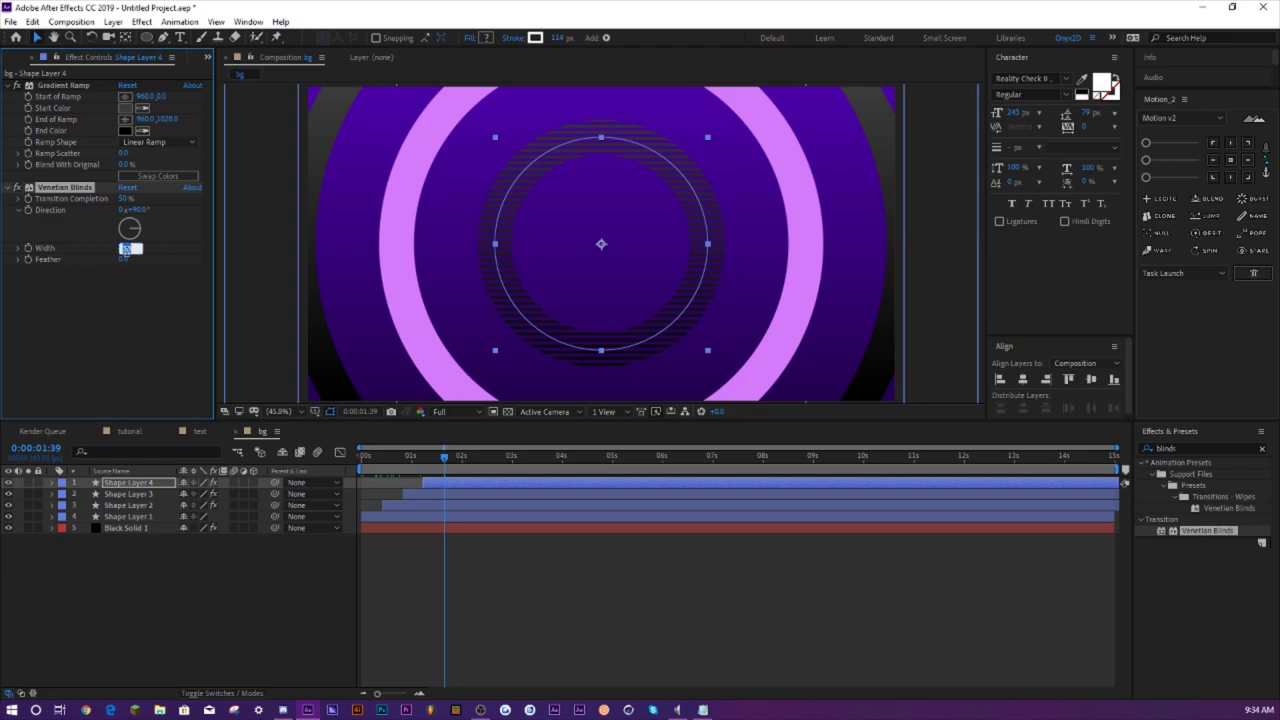
{"action": "type", "text": "30"}
{"action": "key", "text": "Return"}
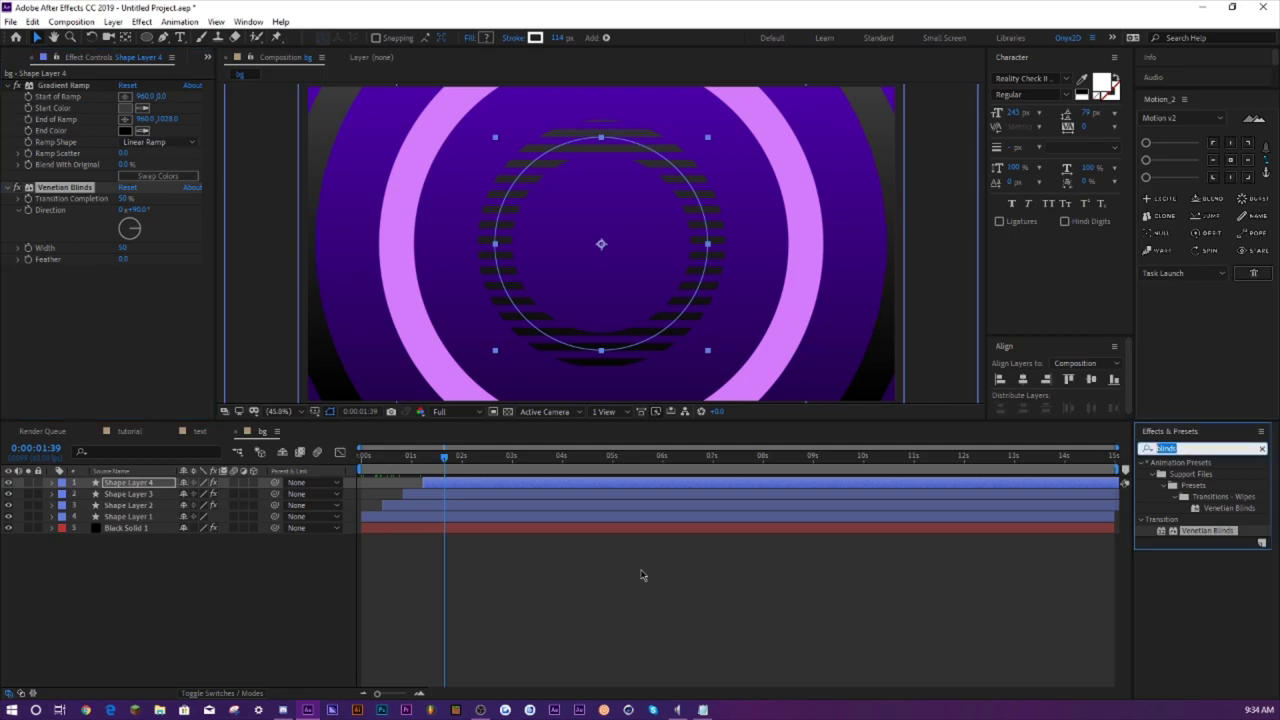
{"action": "left_click", "coordinate": [40, 647]}
{"action": "left_click", "coordinate": [115, 516]}
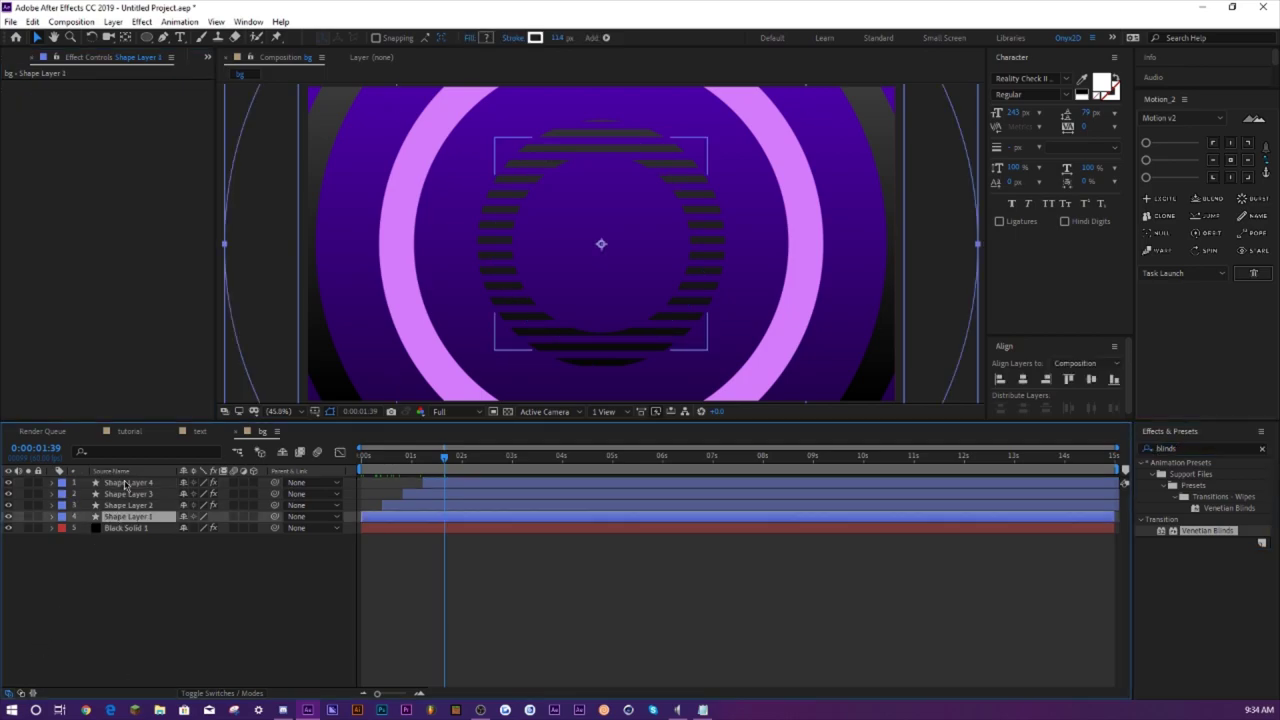
- Pre-compose Shape Layers 1–4 into Pre-comp 3 with the default name and preview it
{"action": "left_click", "coordinate": [117, 484], "text": "shift"}
{"action": "right_click", "coordinate": [124, 490]}
{"action": "left_click", "coordinate": [183, 425]}
{"action": "key", "text": "Return"}
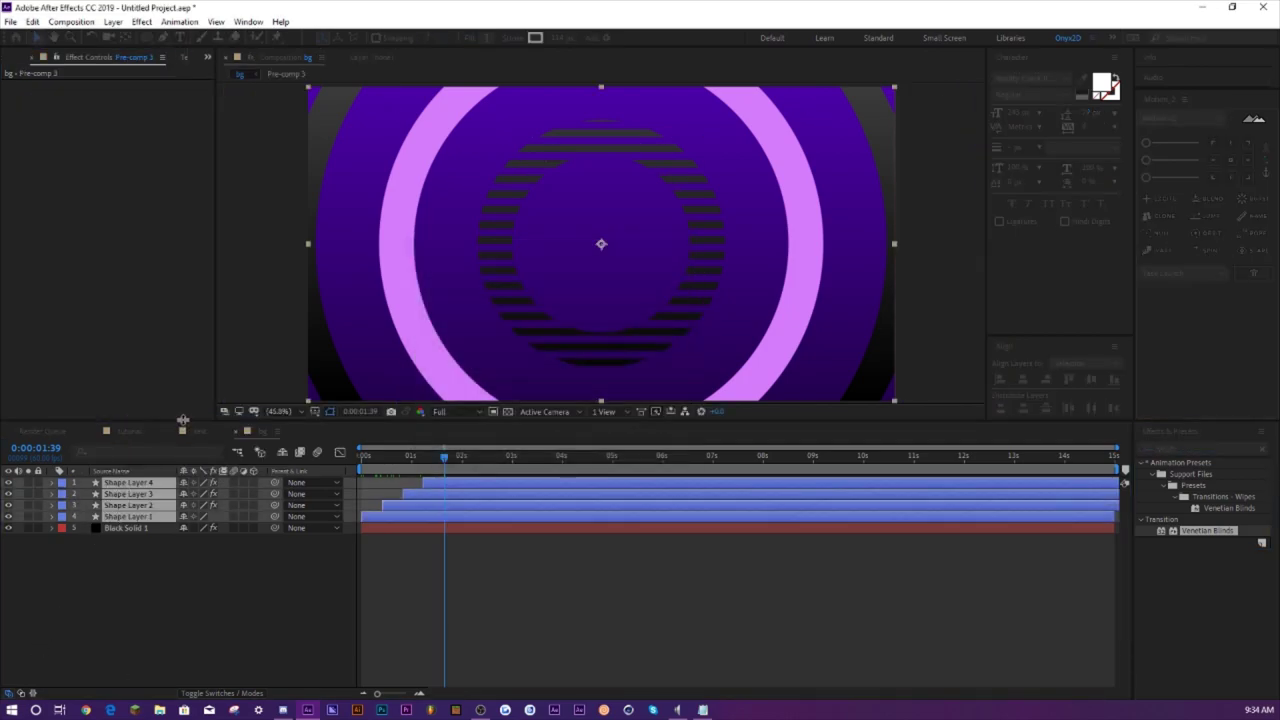
{"action": "key", "text": "space"}
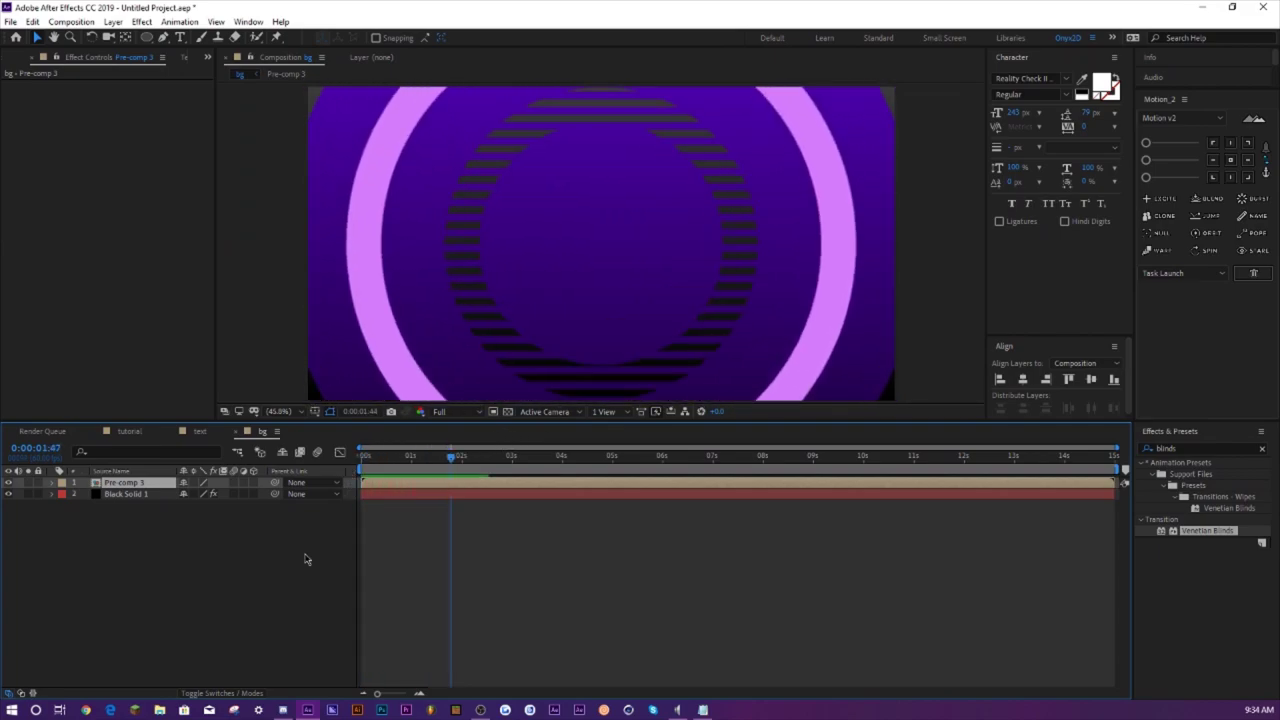
{"action": "key", "text": "space"}
- Apply the Echo effect to Pre-comp 3 and give it a longer negative echo time
{"action": "left_click", "coordinate": [1193, 448]}
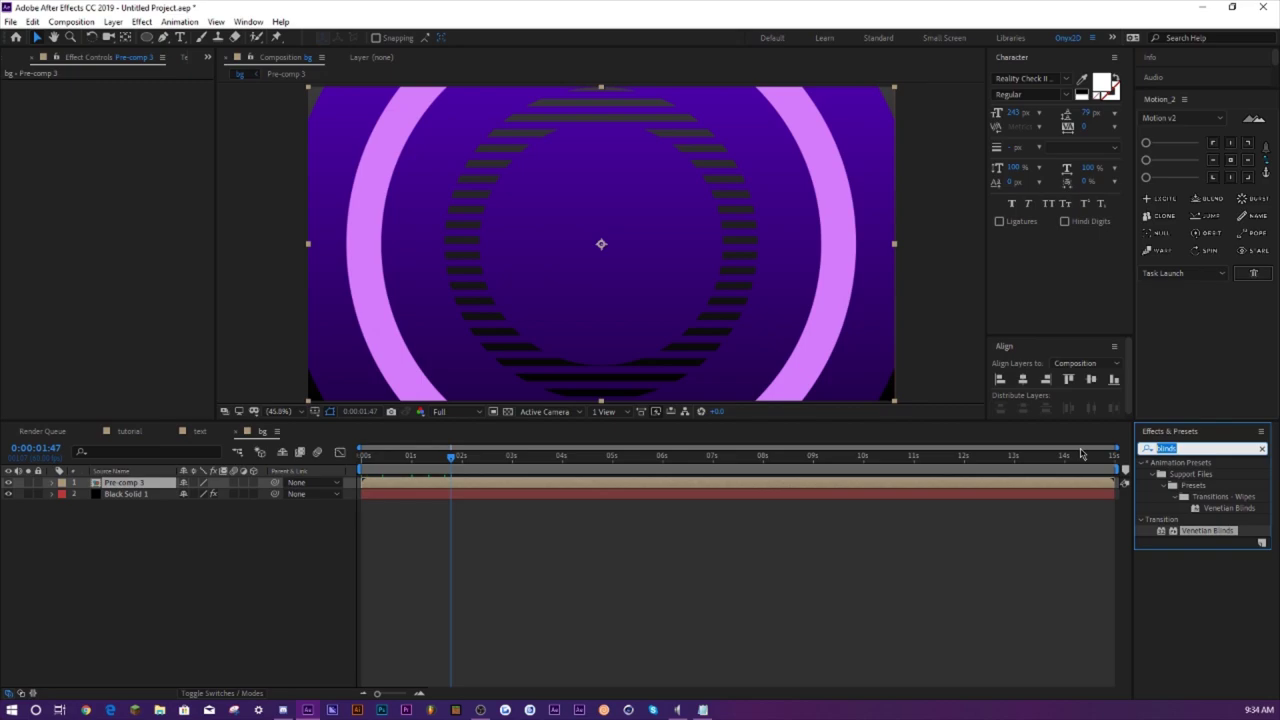
{"action": "type", "text": "echo"}
{"action": "left_click_drag", "start_coordinate": [1188, 567], "coordinate": [125, 484]}
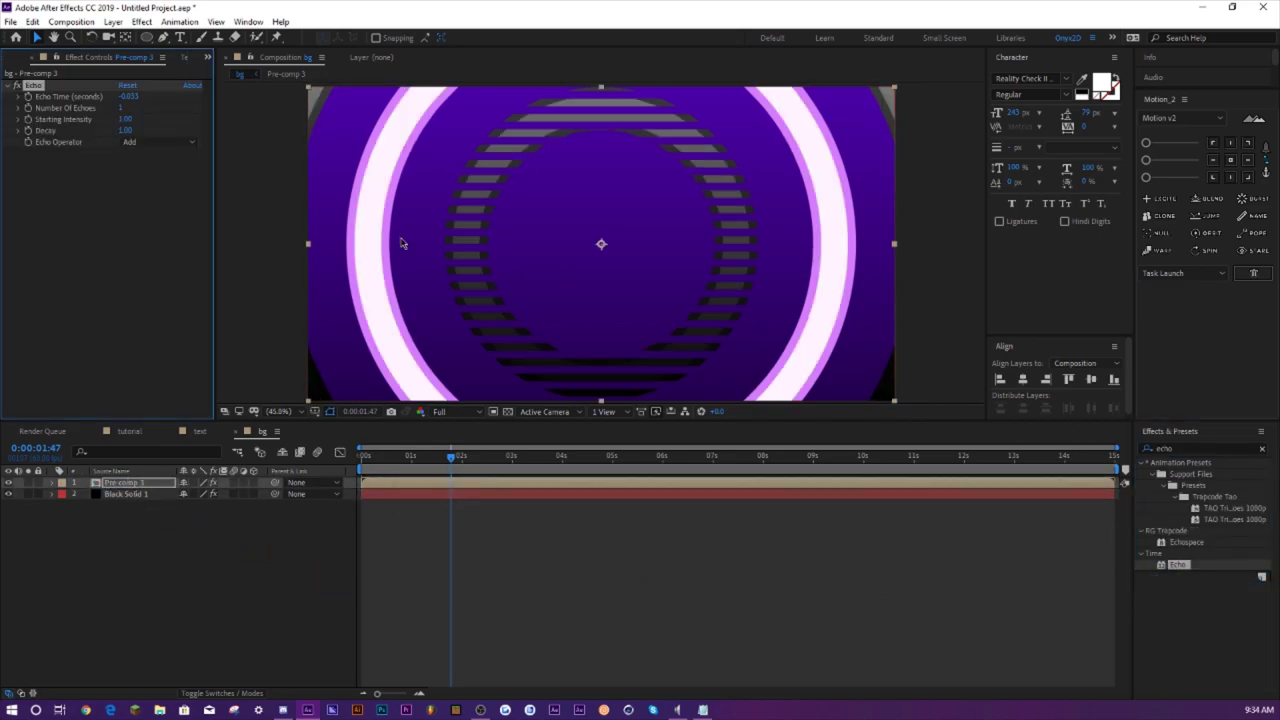
{"action": "left_click_drag", "start_coordinate": [450, 460], "coordinate": [459, 460]}
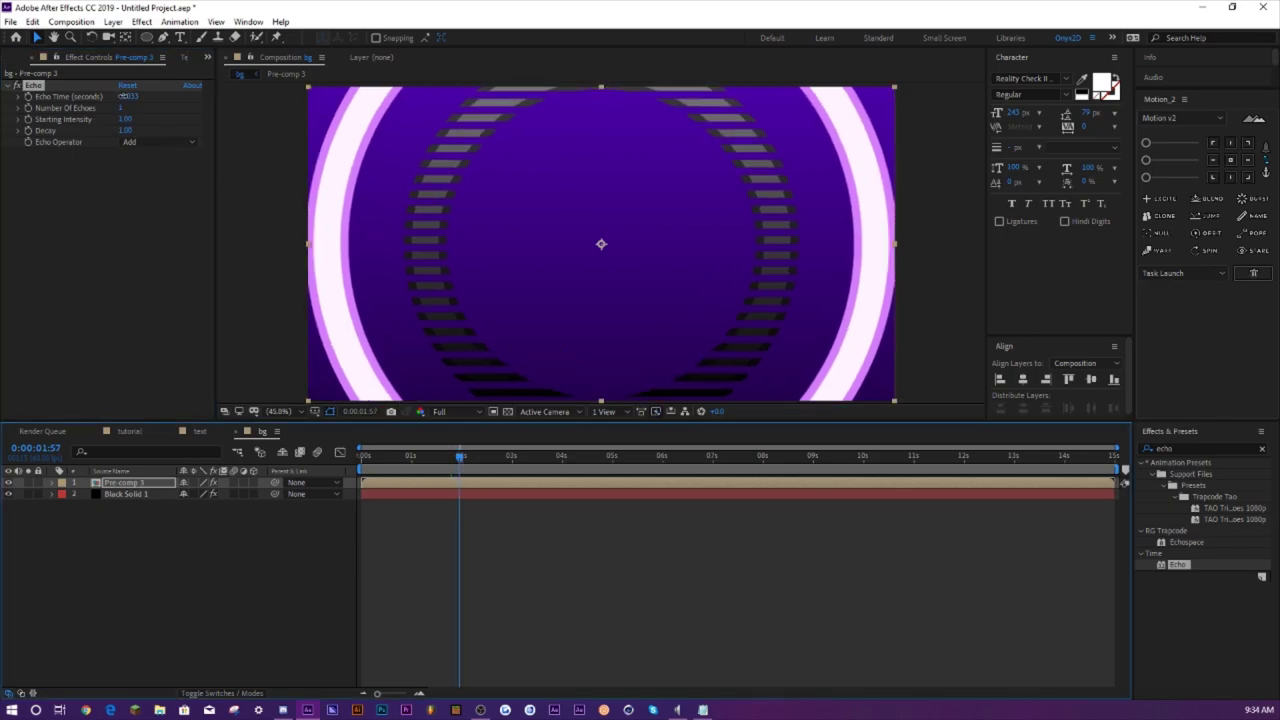
{"action": "left_click_drag", "start_coordinate": [128, 96], "coordinate": [116, 96]}
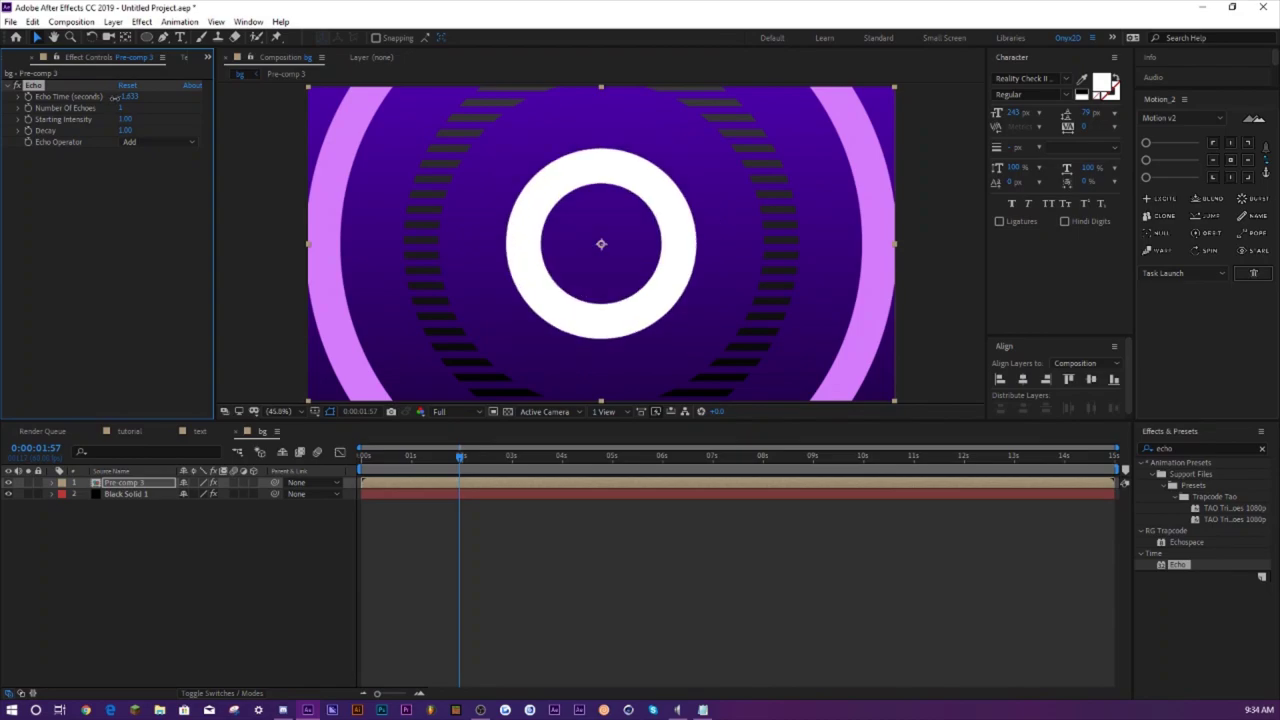
- Preview the echoed animation from the start and lower preview resolution to Quarter
{"action": "left_click", "coordinate": [456, 532]}
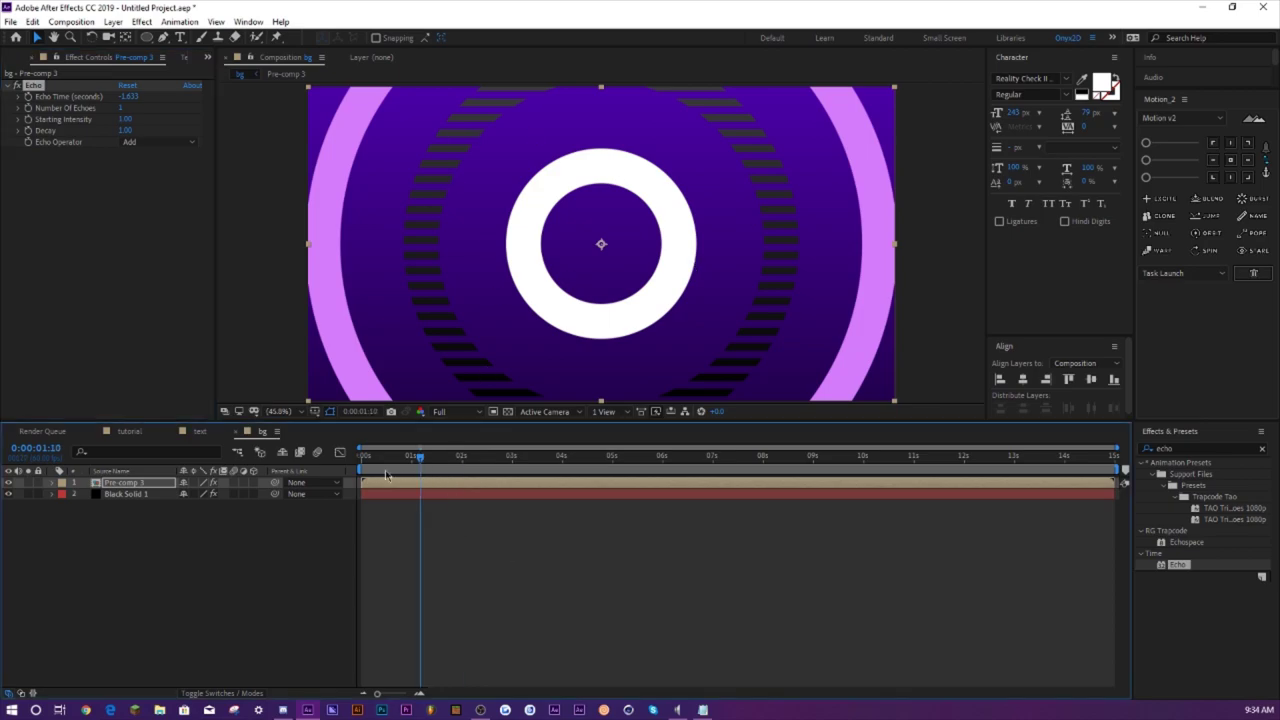
{"action": "key", "text": "Home"}
{"action": "key", "text": "space"}
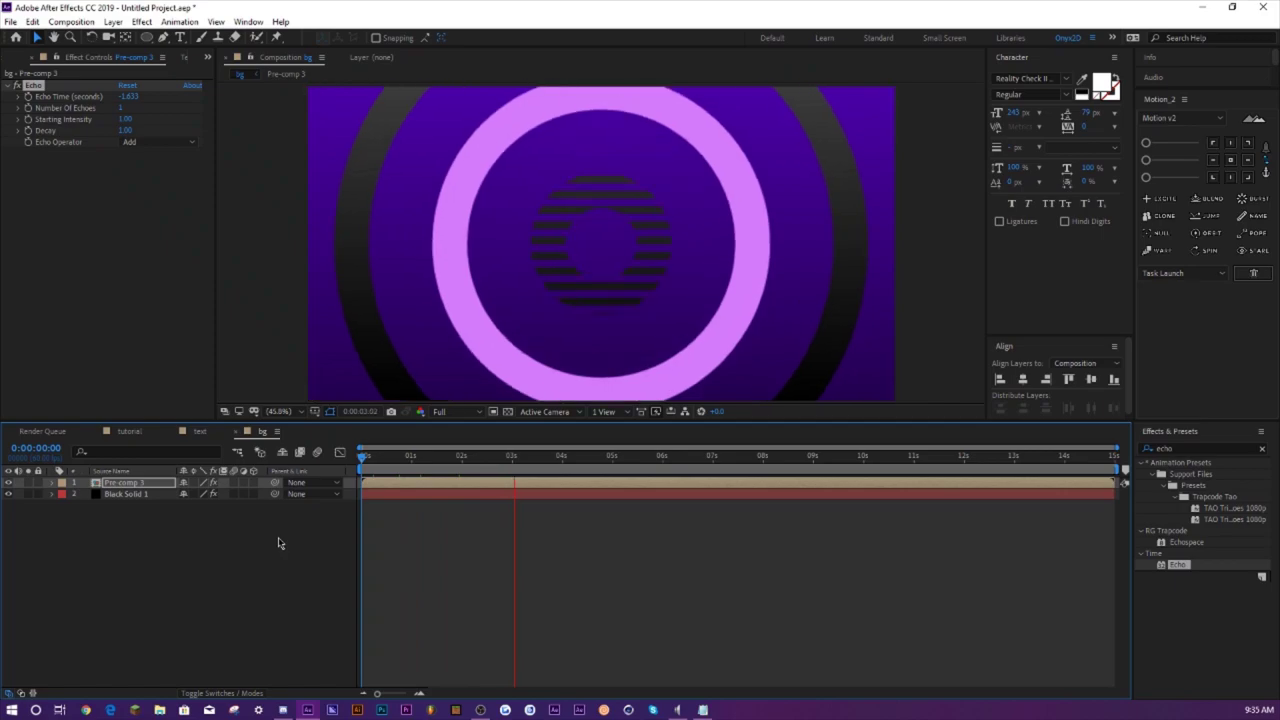
{"action": "left_click", "coordinate": [441, 411]}
{"action": "left_click", "coordinate": [441, 411]}
{"action": "left_click", "coordinate": [474, 490]}
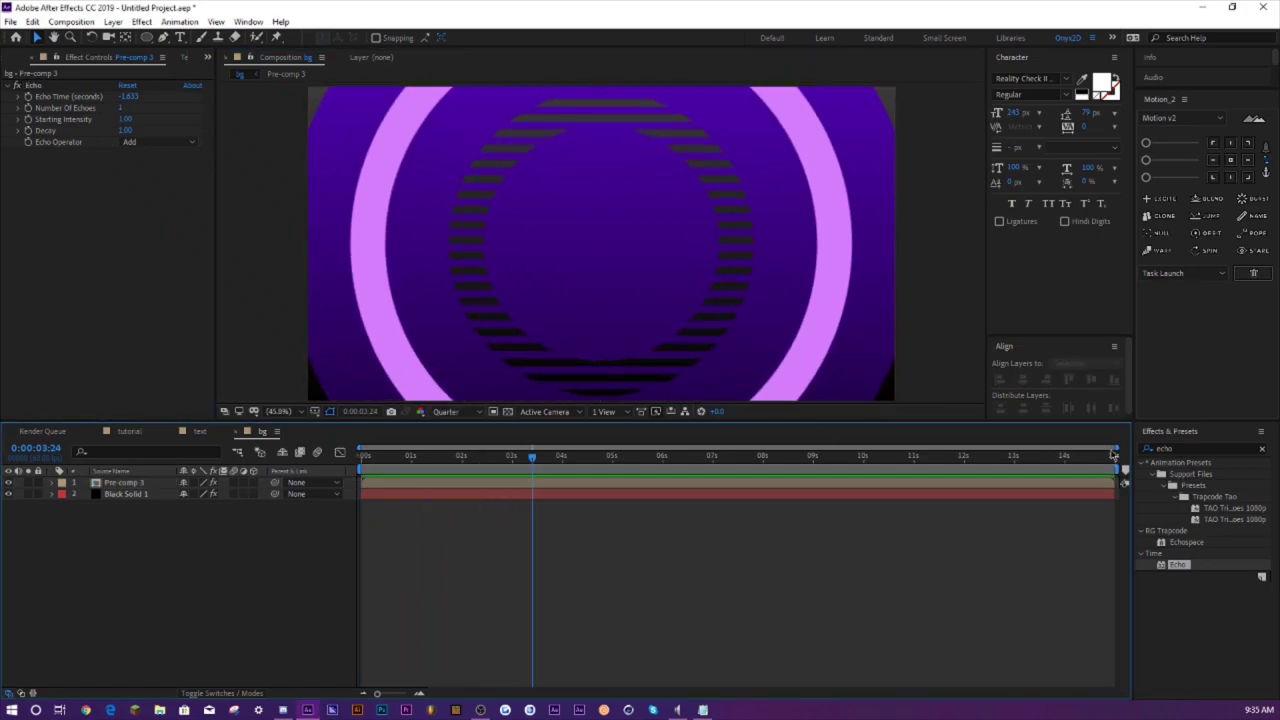
- At the end of the composition, set Echo's Number Of Echoes to 10
{"action": "left_click", "coordinate": [1113, 457]}
{"action": "left_click", "coordinate": [121, 108]}
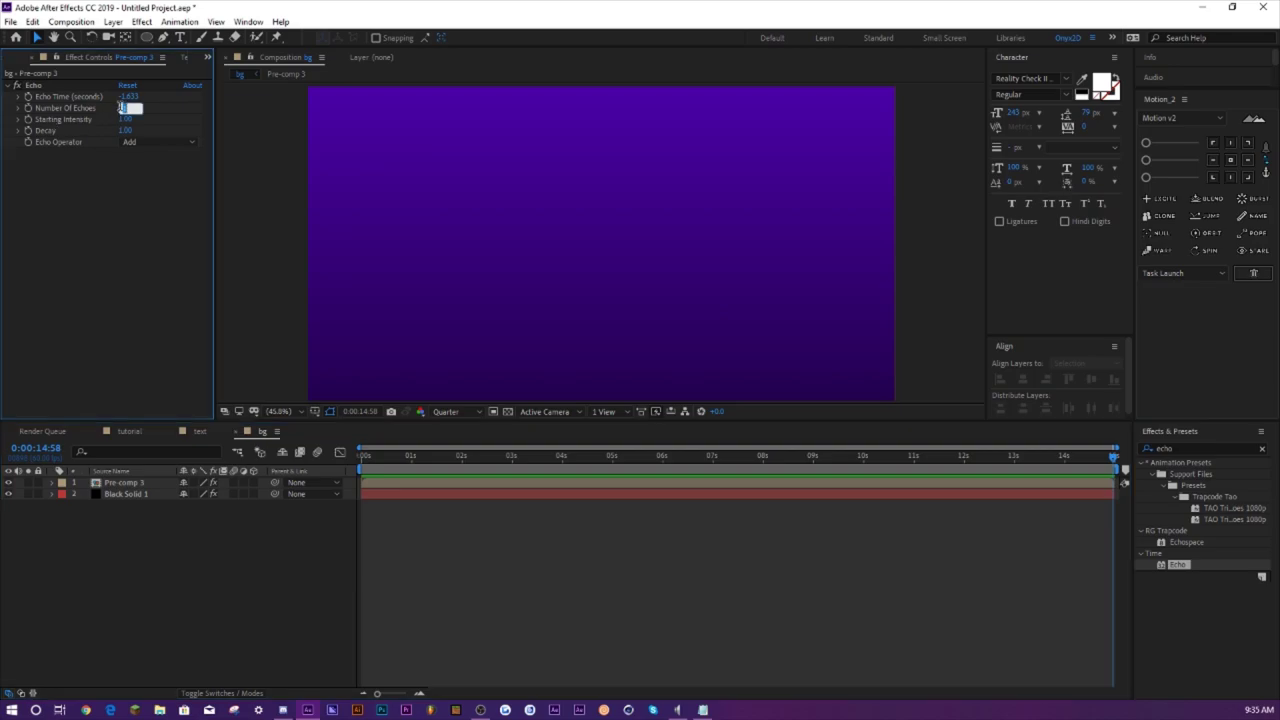
{"action": "type", "text": "10"}
{"action": "key", "text": "Return"}
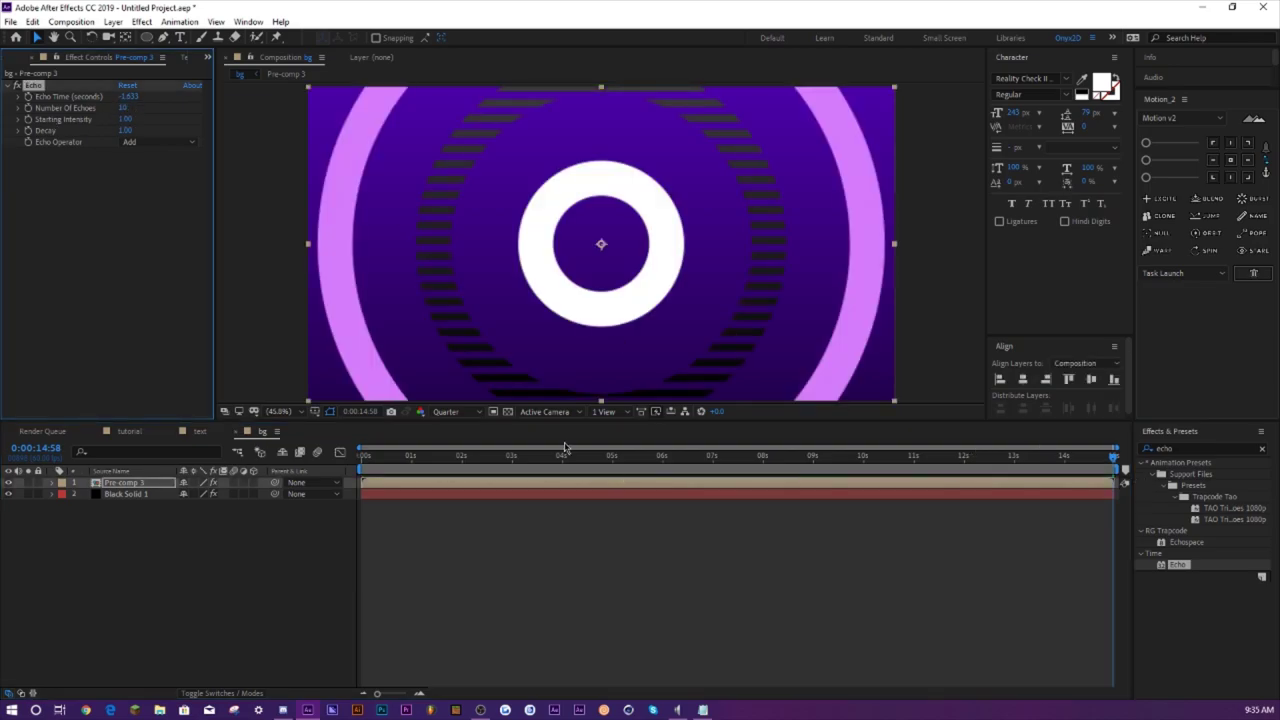
{"action": "left_click", "coordinate": [124, 108]}
- Set Pre-comp 3's Number Of Echoes to 0 and preview the bg animation
{"action": "type", "text": "0"}
{"action": "key", "text": "Return"}
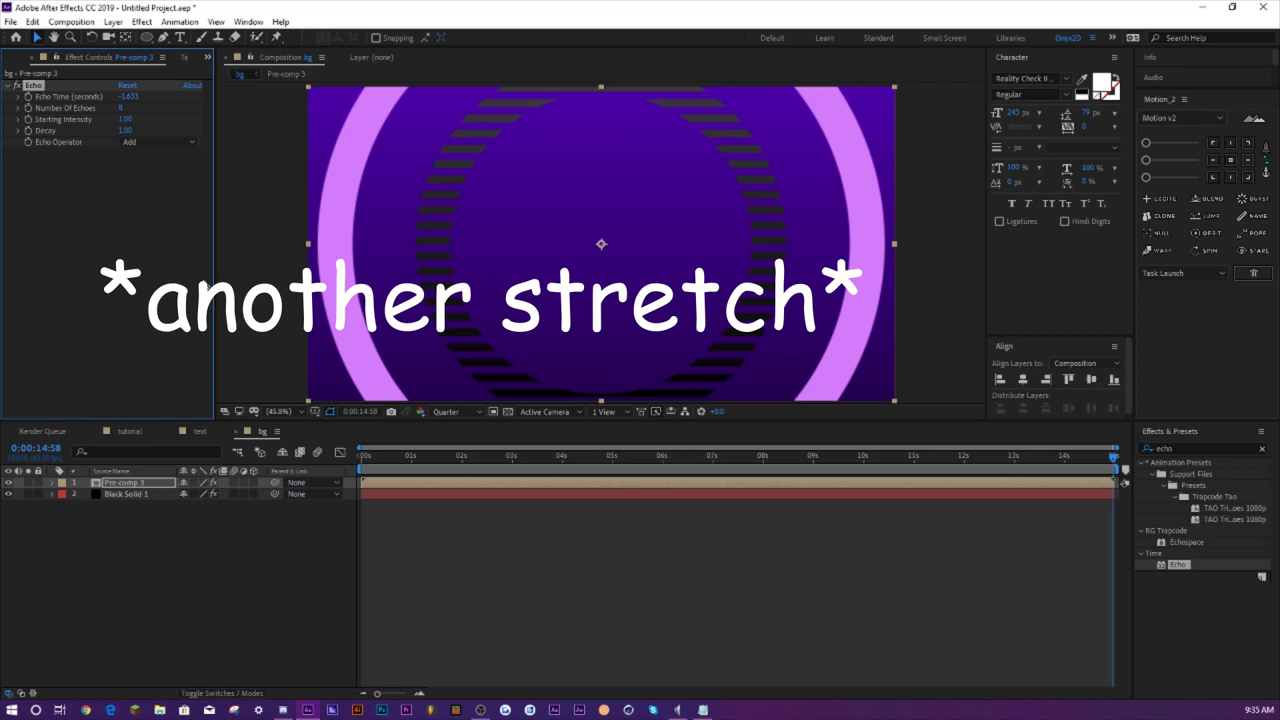
{"action": "key", "text": "space"}
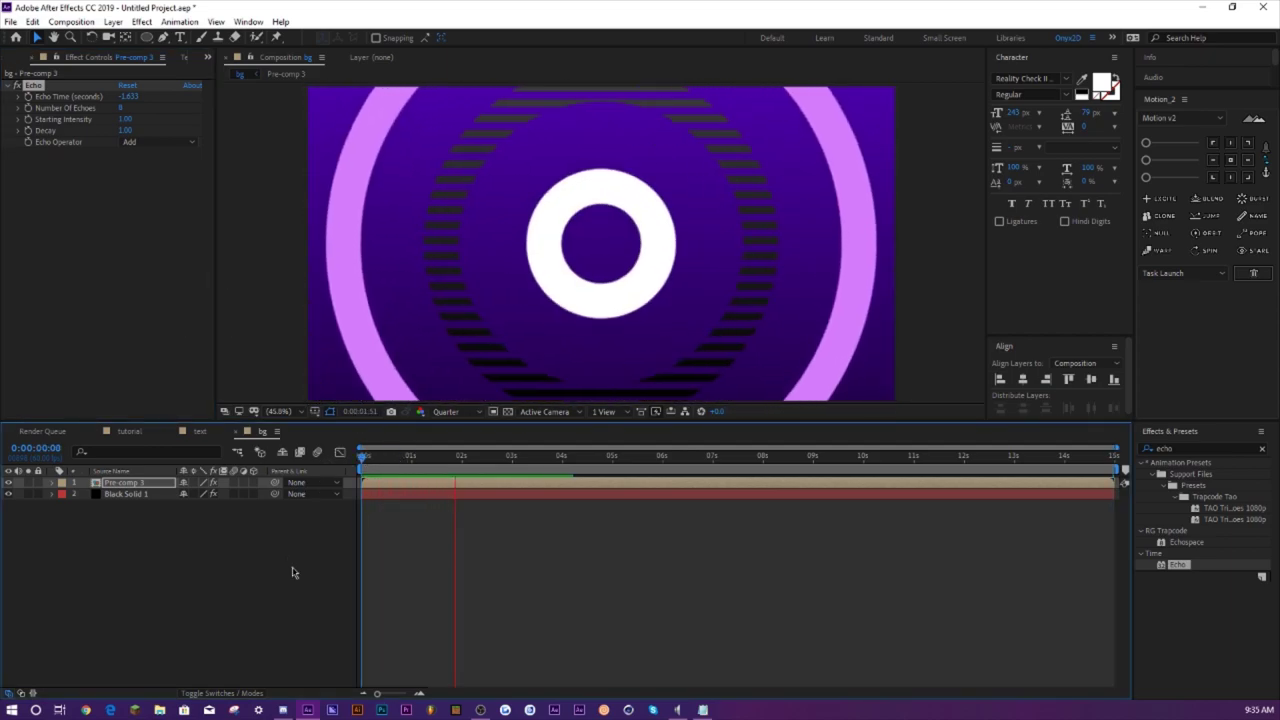
- Drag the bg comp into the tutorial timeline below the text and hide the TUTORIAL layer
{"action": "left_click", "coordinate": [129, 431]}
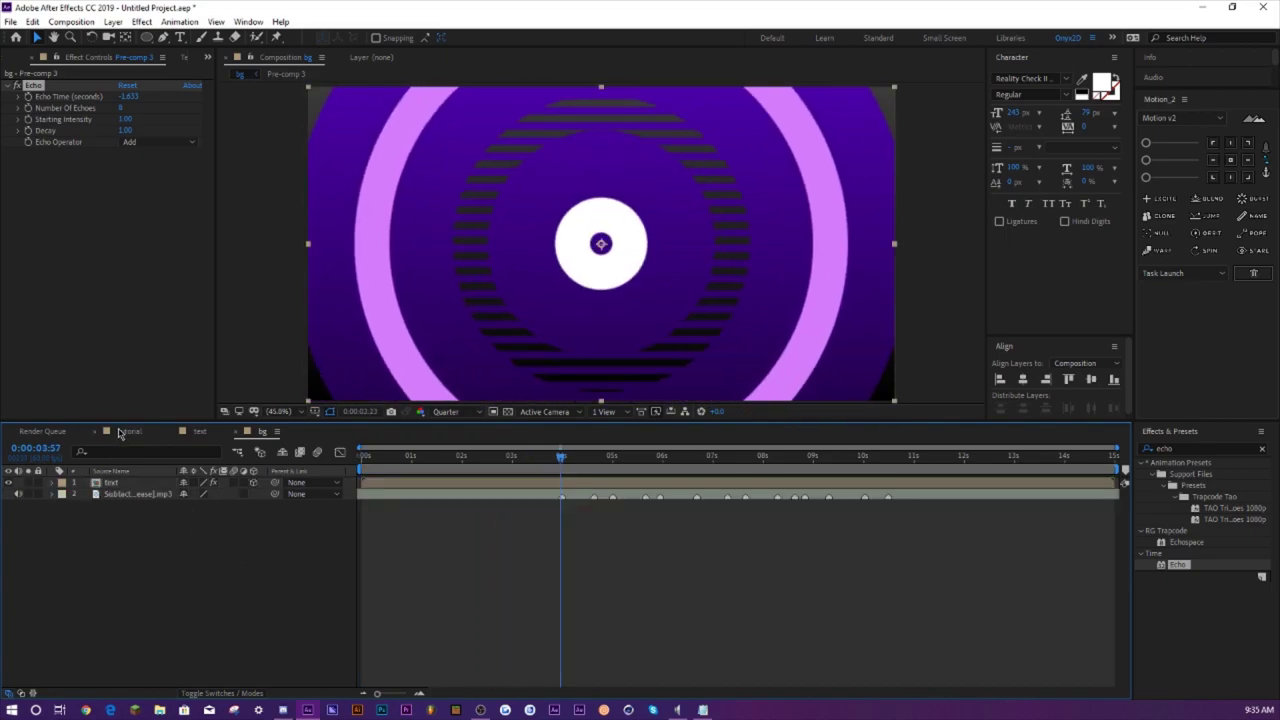
{"action": "left_click", "coordinate": [3, 63]}
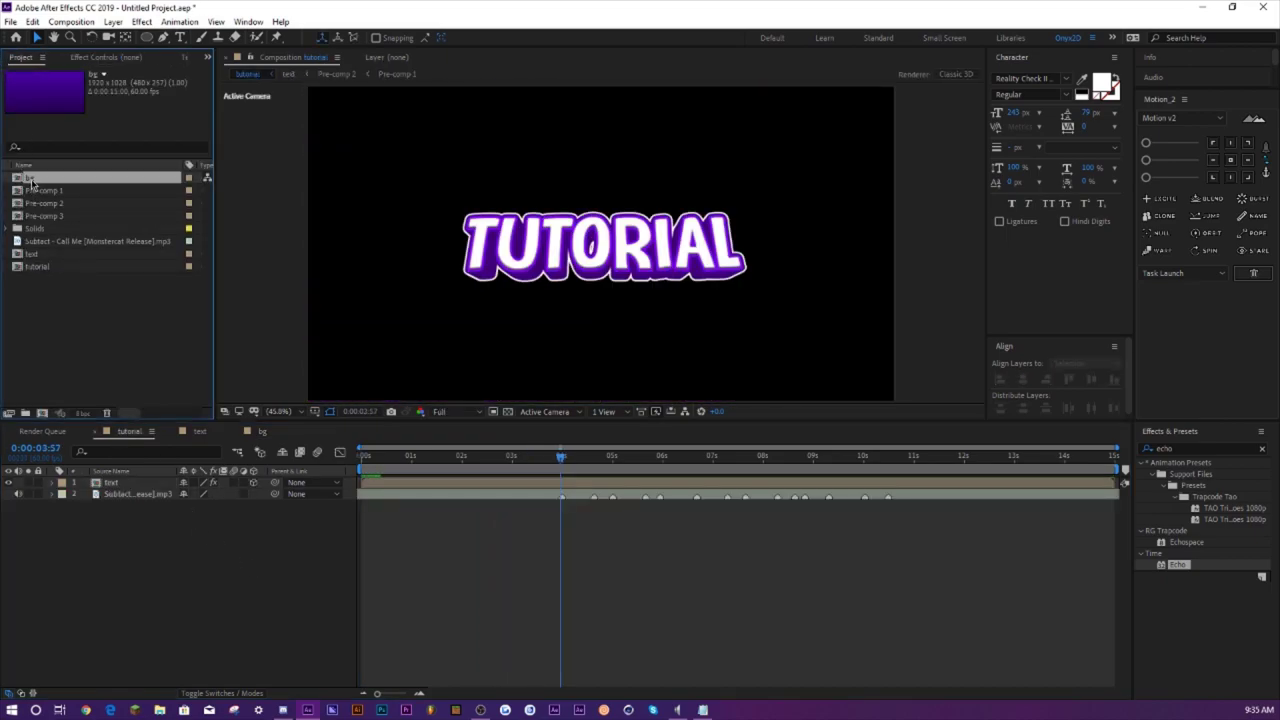
{"action": "left_click_drag", "start_coordinate": [30, 180], "coordinate": [140, 490]}
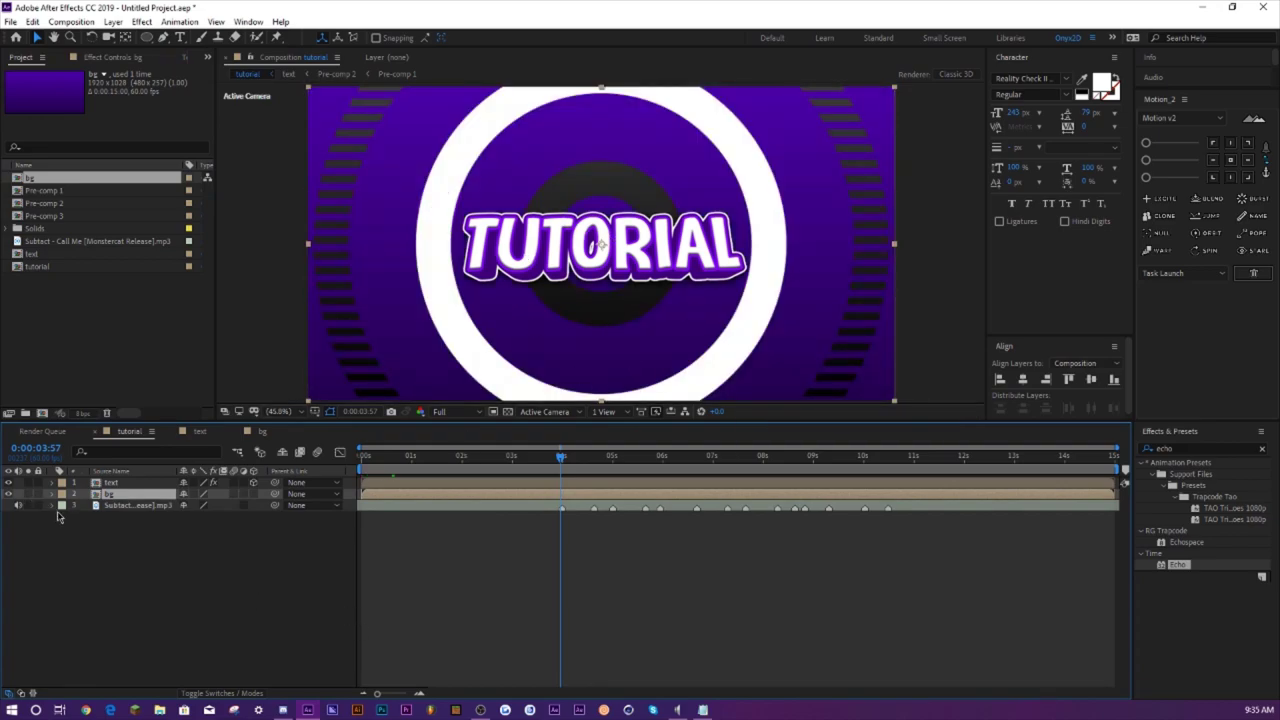
{"action": "left_click", "coordinate": [16, 483]}
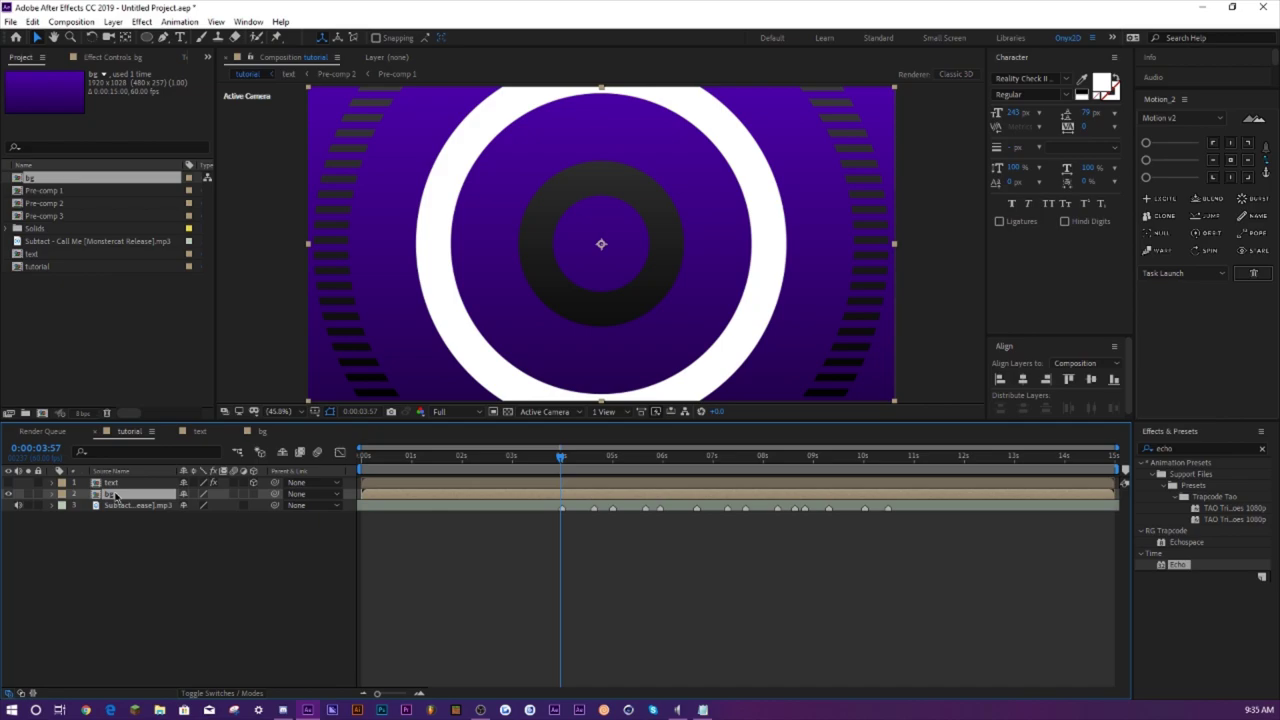
- Enable Time Remapping on bg and add a Time Remap keyframe at 4 seconds
{"action": "right_click", "coordinate": [116, 497]}
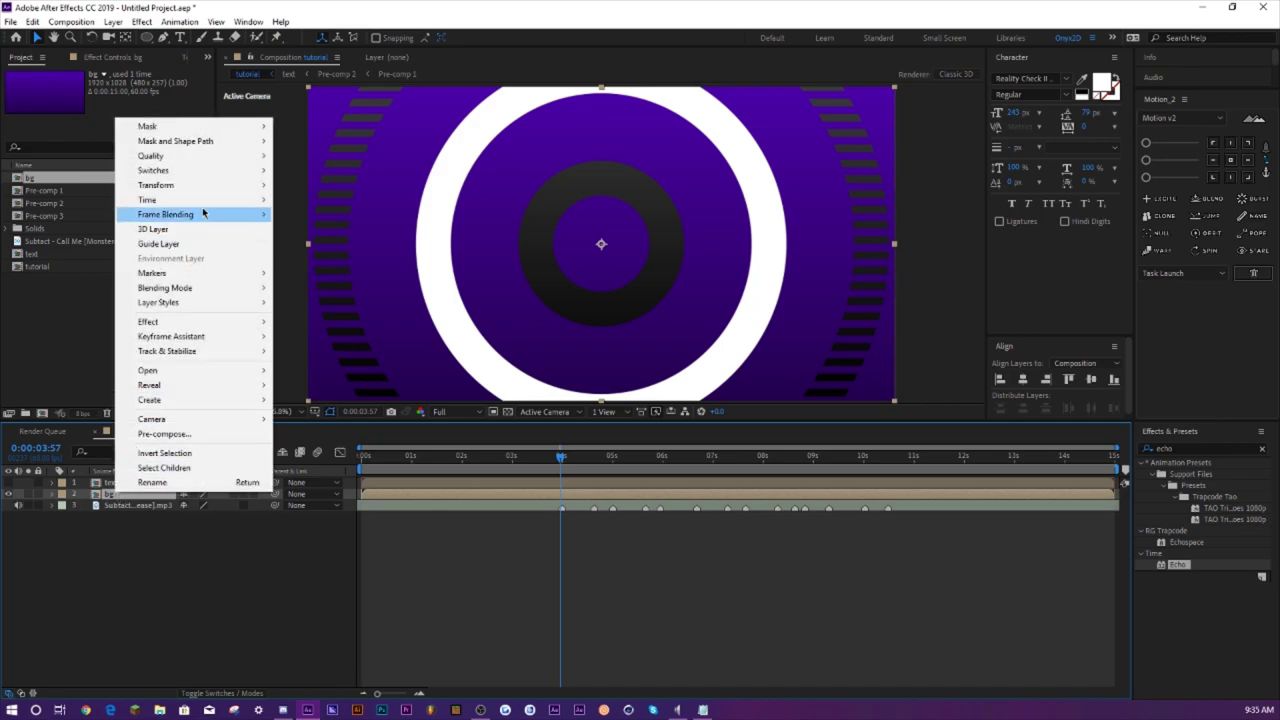
{"action": "mouse_move", "coordinate": [250, 200]}
{"action": "left_click", "coordinate": [320, 200]}
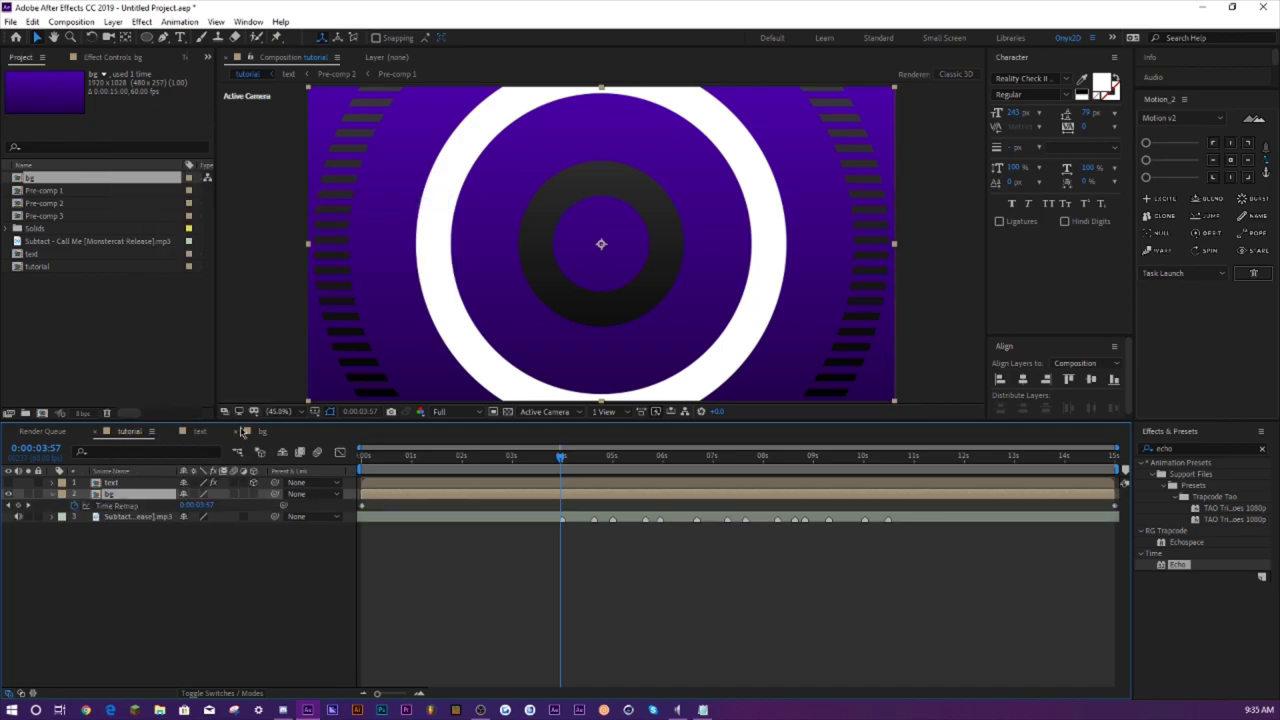
{"action": "left_click", "coordinate": [116, 519]}
{"action": "key", "text": "space"}
{"action": "key", "text": "space"}
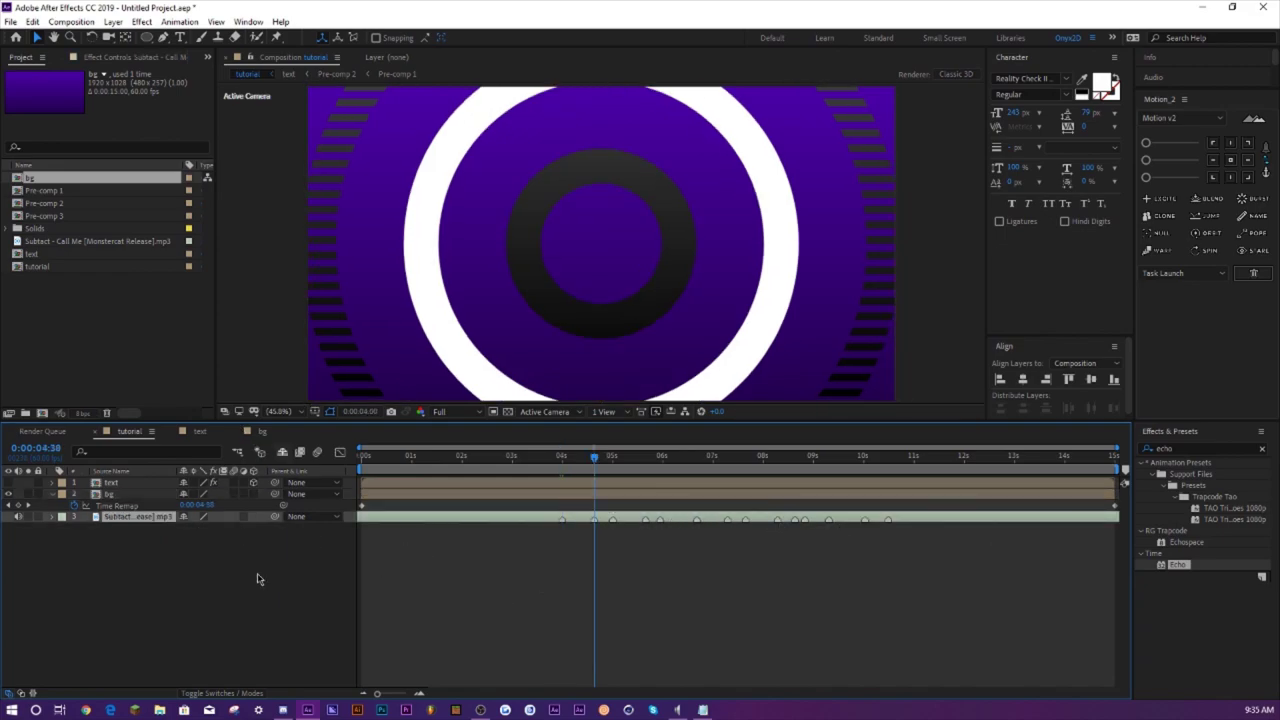
{"action": "key", "text": "space"}
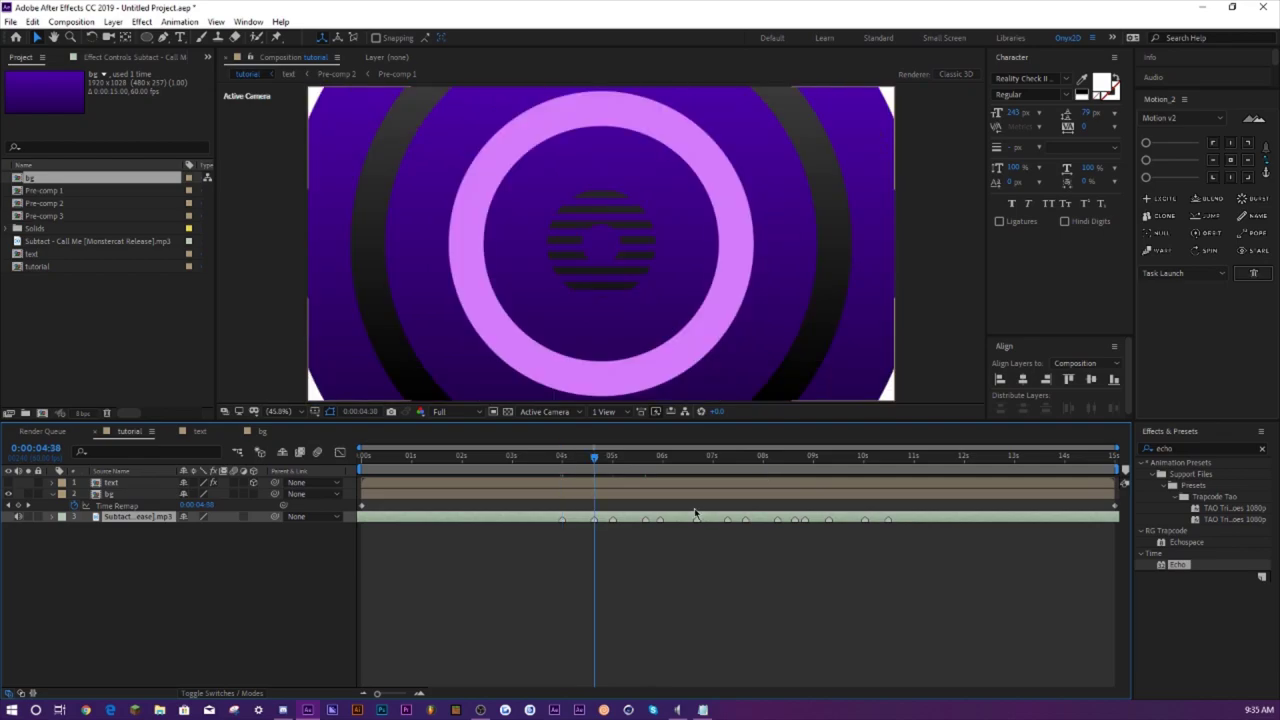
{"action": "key", "text": "space"}
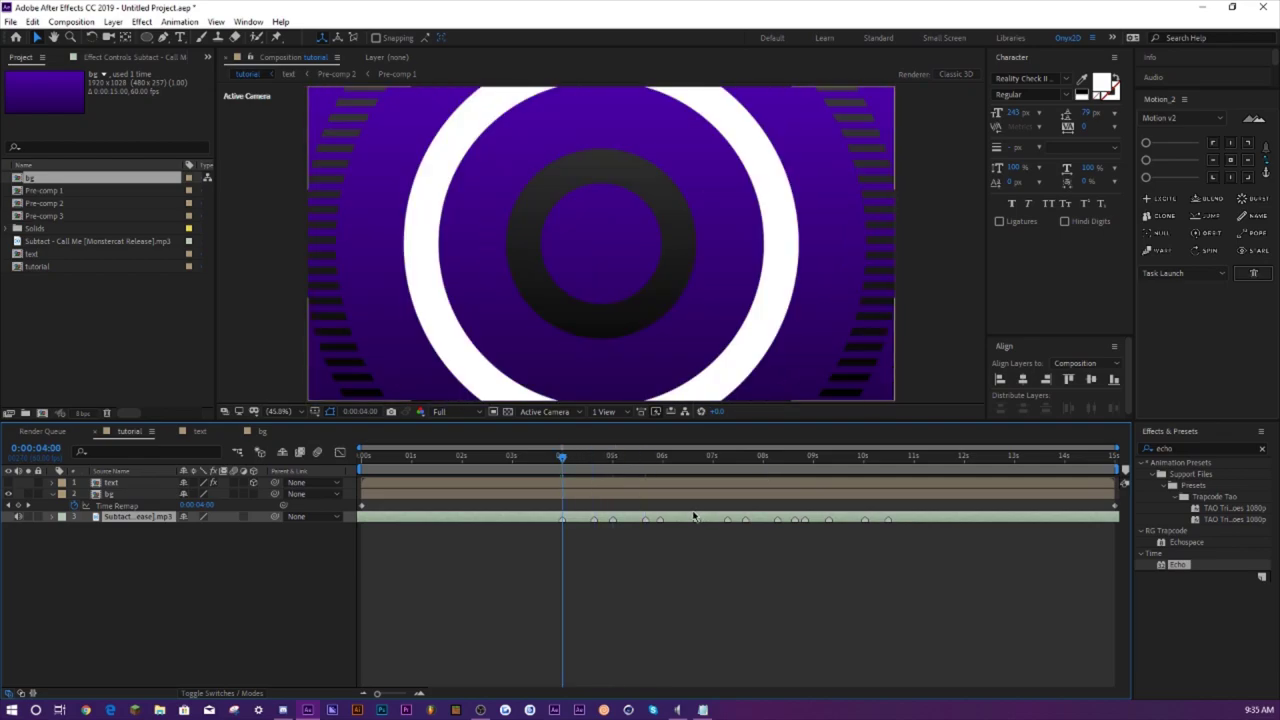
{"action": "left_click", "coordinate": [18, 506]}
- Add a bg Time Remap keyframe on each following music beat up to about 10.5 seconds
{"action": "key", "text": "space"}
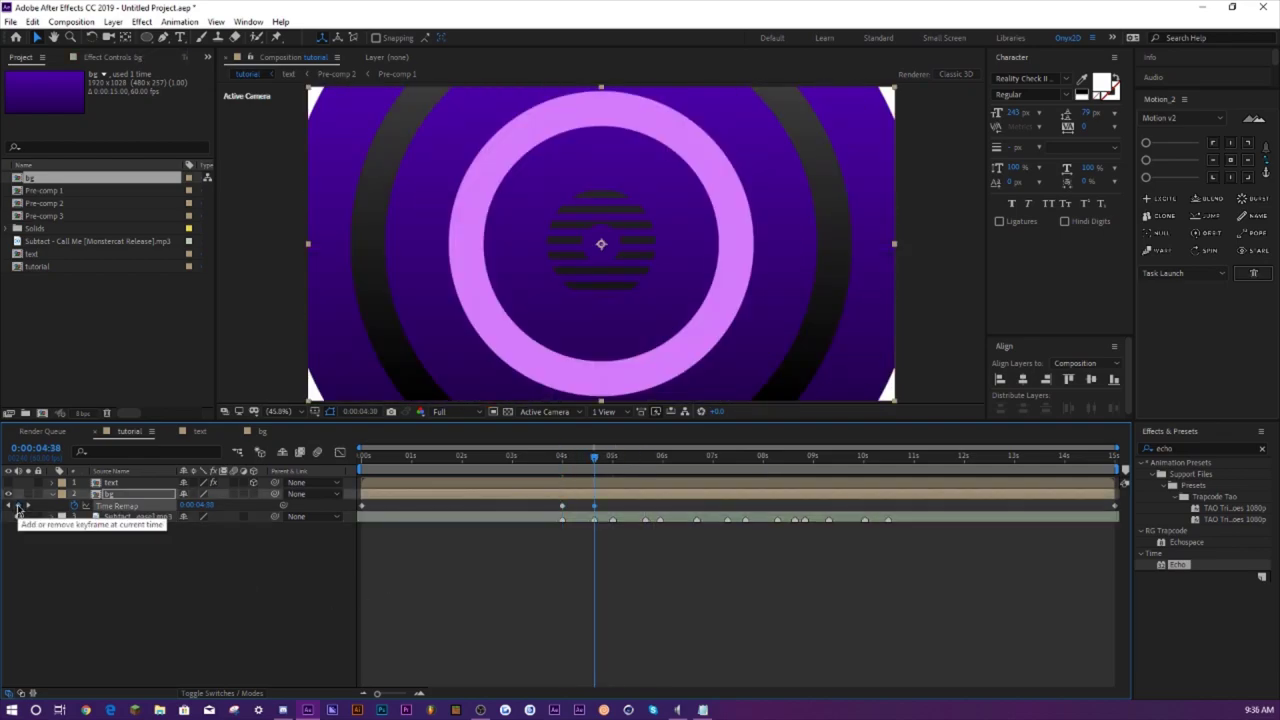
{"action": "key", "text": "k"}
{"action": "left_click", "coordinate": [18, 506]}
{"action": "key", "text": "k"}
{"action": "left_click", "coordinate": [18, 506]}
{"action": "key", "text": "k"}
{"action": "left_click", "coordinate": [18, 506]}
{"action": "key", "text": "k"}
{"action": "left_click", "coordinate": [18, 506]}
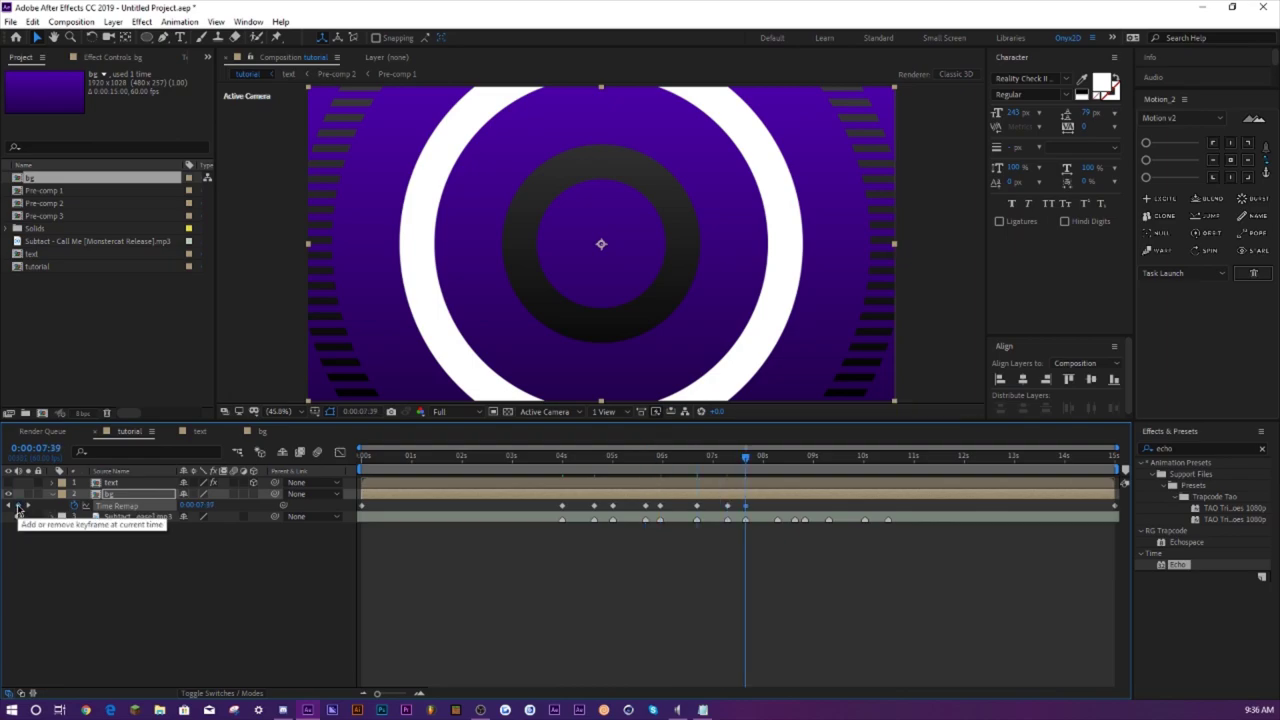
{"action": "key", "text": "k"}
{"action": "left_click", "coordinate": [18, 506]}
{"action": "key", "text": "k"}
{"action": "left_click", "coordinate": [18, 506]}
{"action": "key", "text": "k"}
{"action": "left_click", "coordinate": [18, 506]}
{"action": "key", "text": "k"}
{"action": "left_click", "coordinate": [18, 506]}
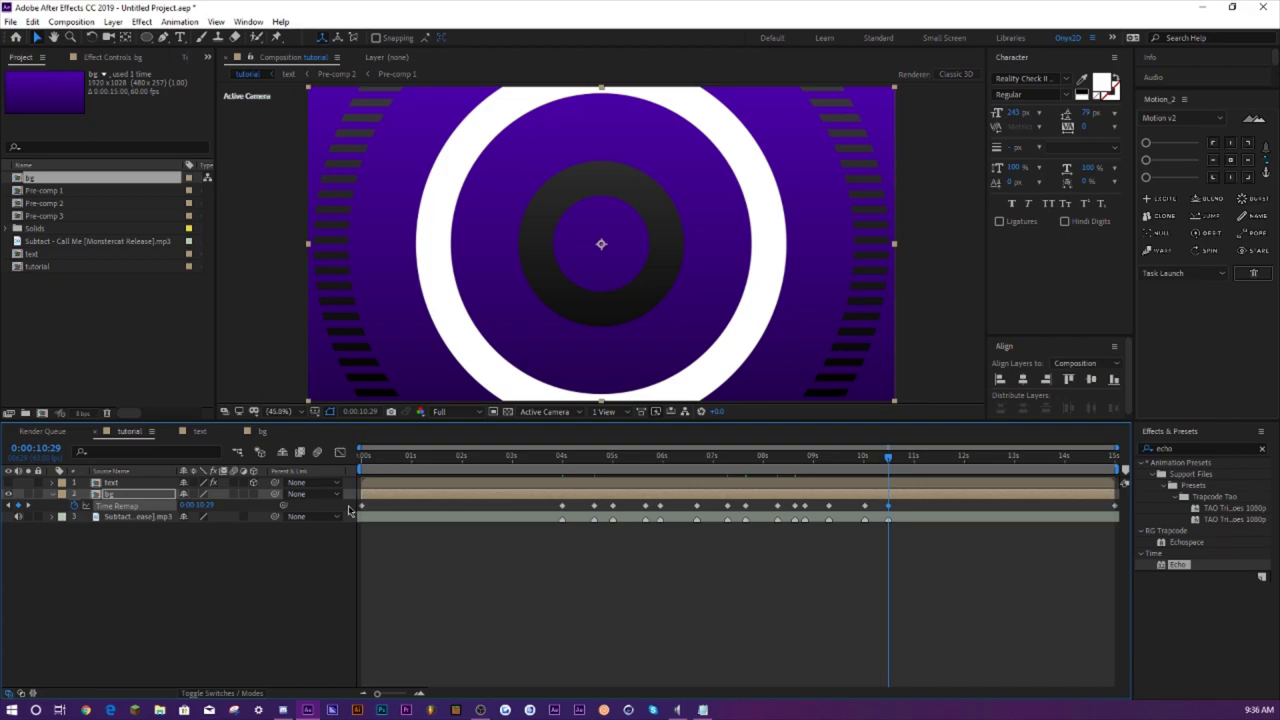
- Select all of bg's Time Remap keyframes and show their value curve in the Graph Editor
{"action": "left_click", "coordinate": [347, 510]}
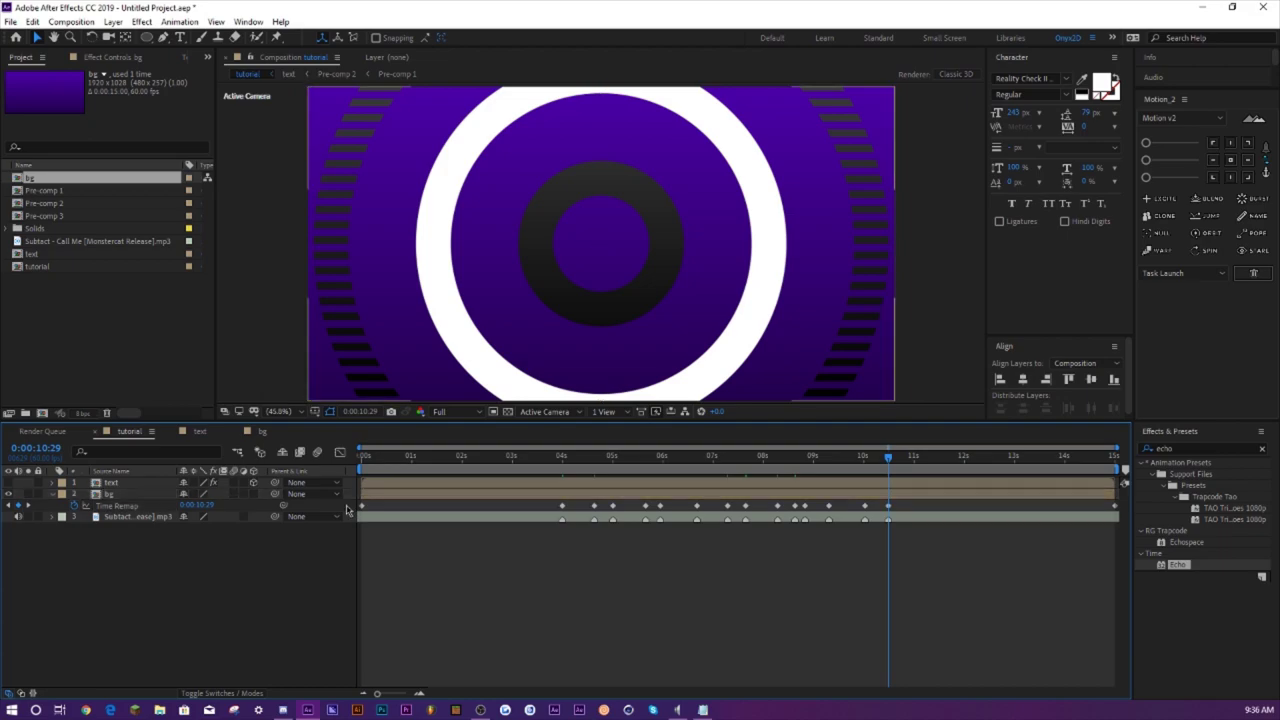
{"action": "left_click", "coordinate": [362, 508]}
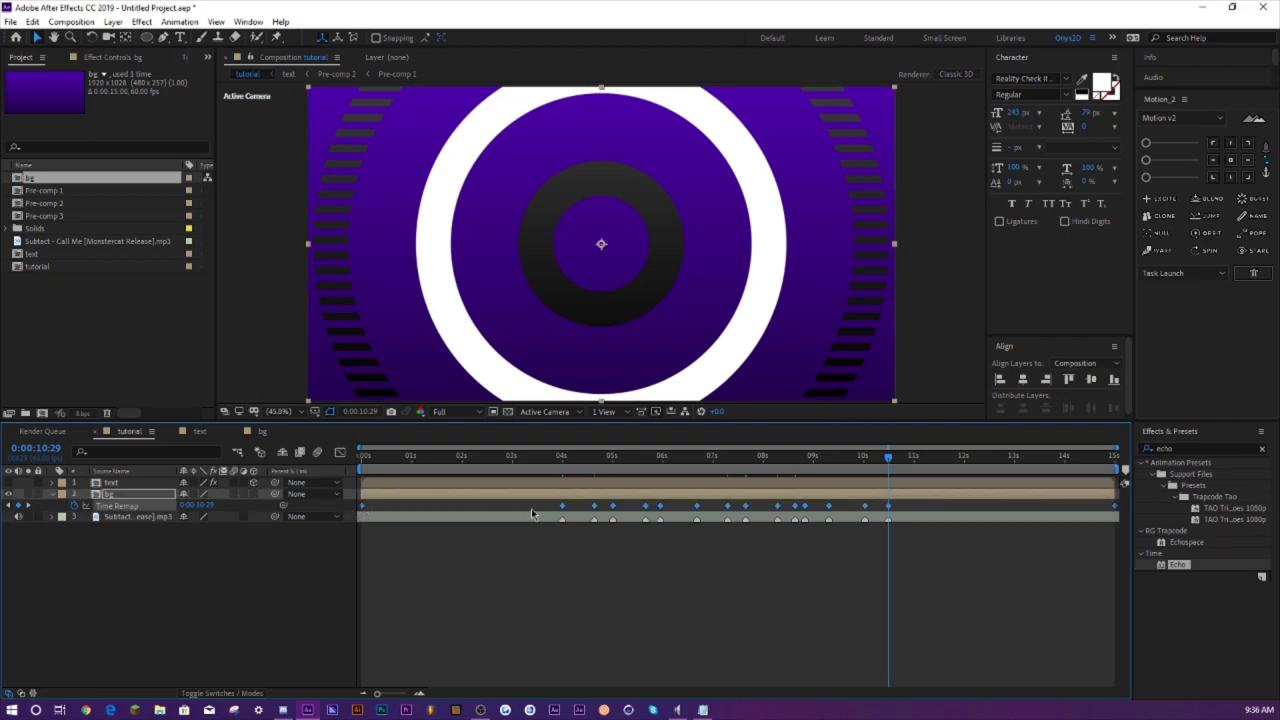
{"action": "left_click", "coordinate": [340, 452]}
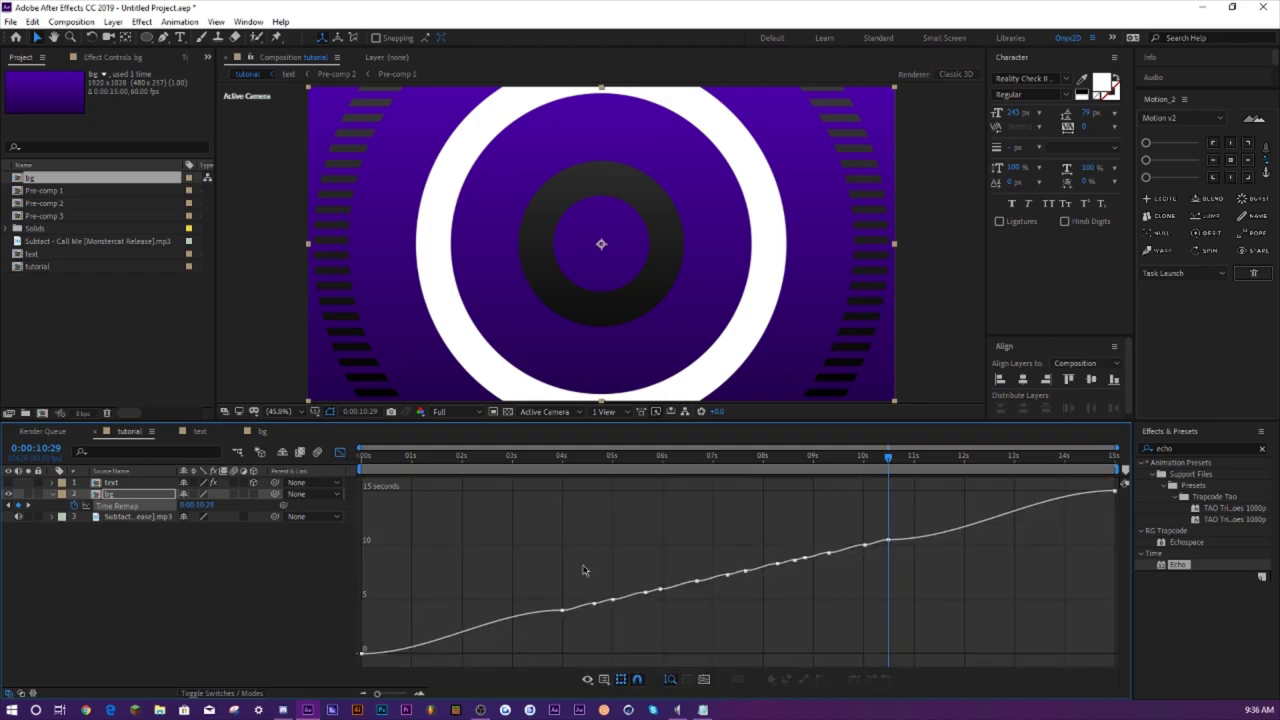
- Marquee-select the bg Time Remap keyframes from 4s to 11s and make them auto bezier
{"action": "left_click", "coordinate": [604, 679]}
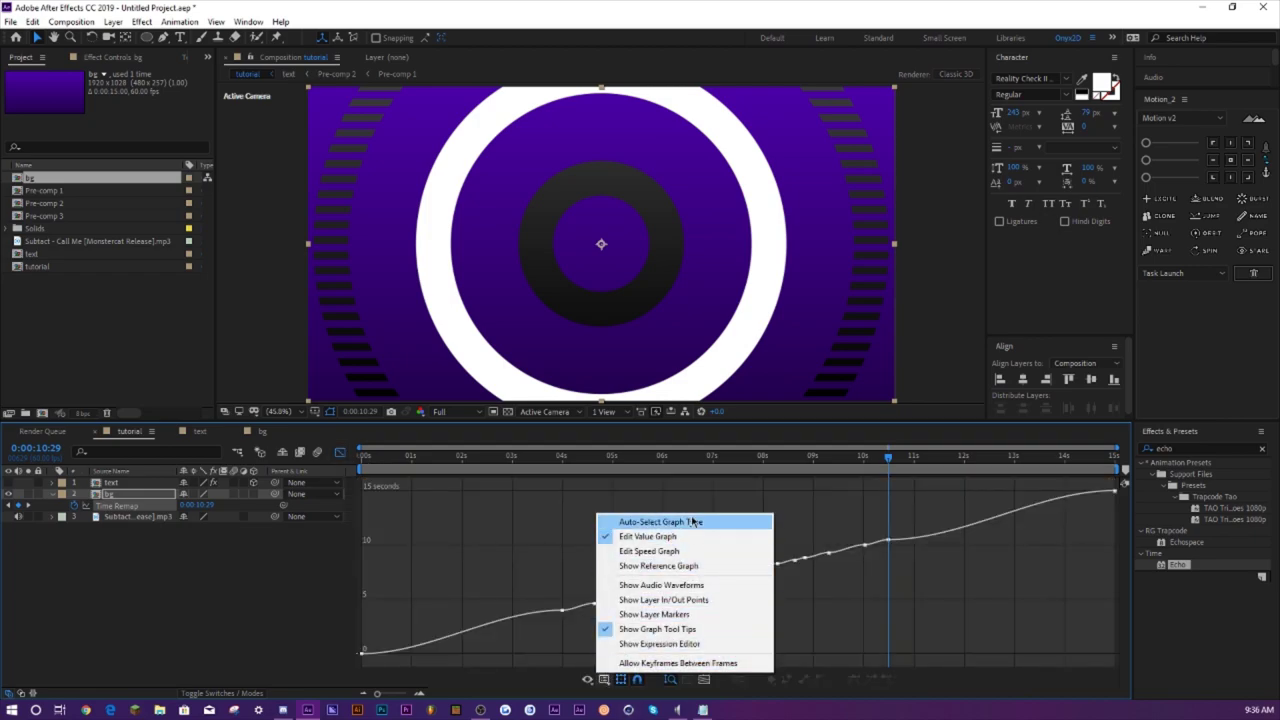
{"action": "left_click", "coordinate": [733, 447]}
{"action": "left_click_drag", "start_coordinate": [919, 533], "coordinate": [535, 646]}
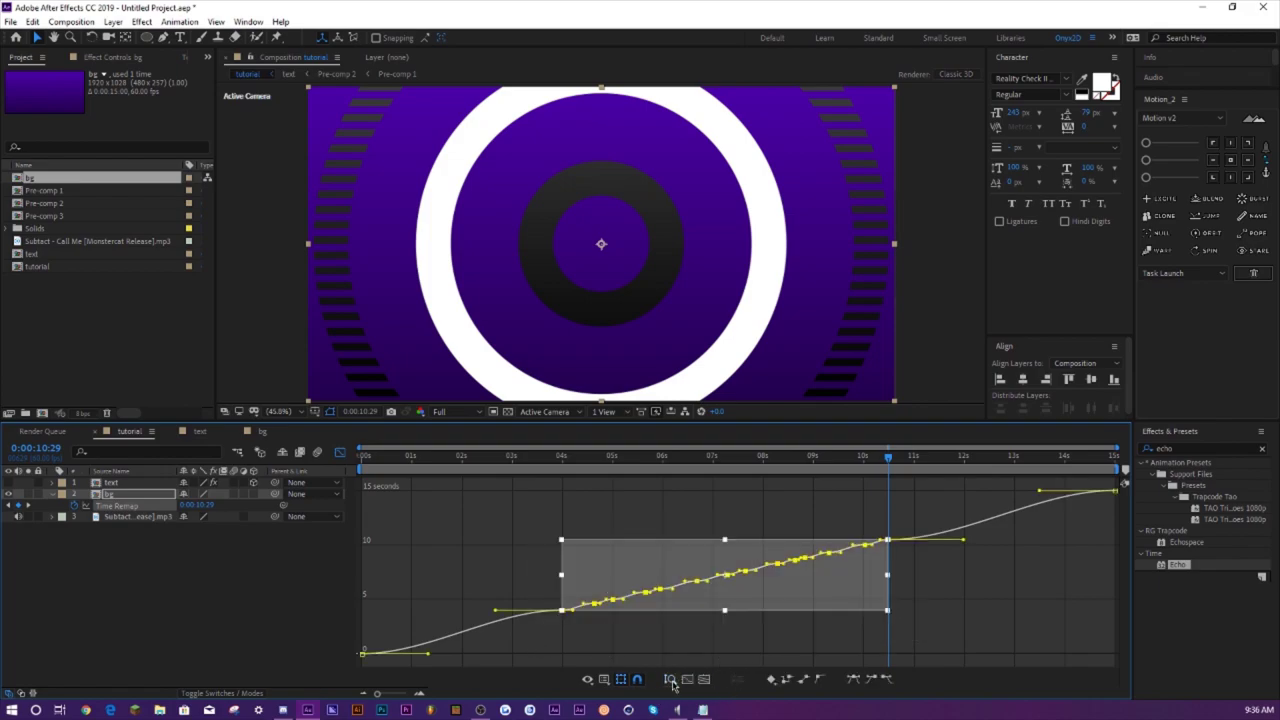
{"action": "left_click", "coordinate": [819, 679]}
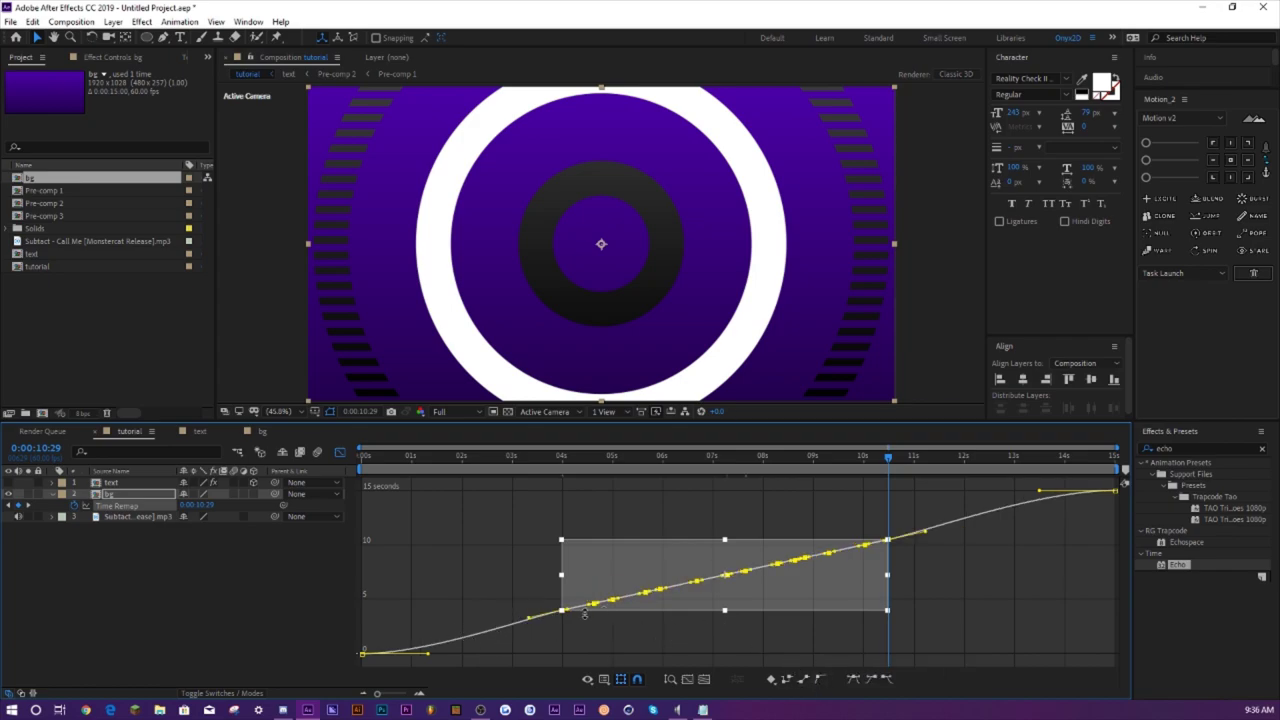
{"action": "left_click_drag", "start_coordinate": [575, 607], "coordinate": [562, 633]}
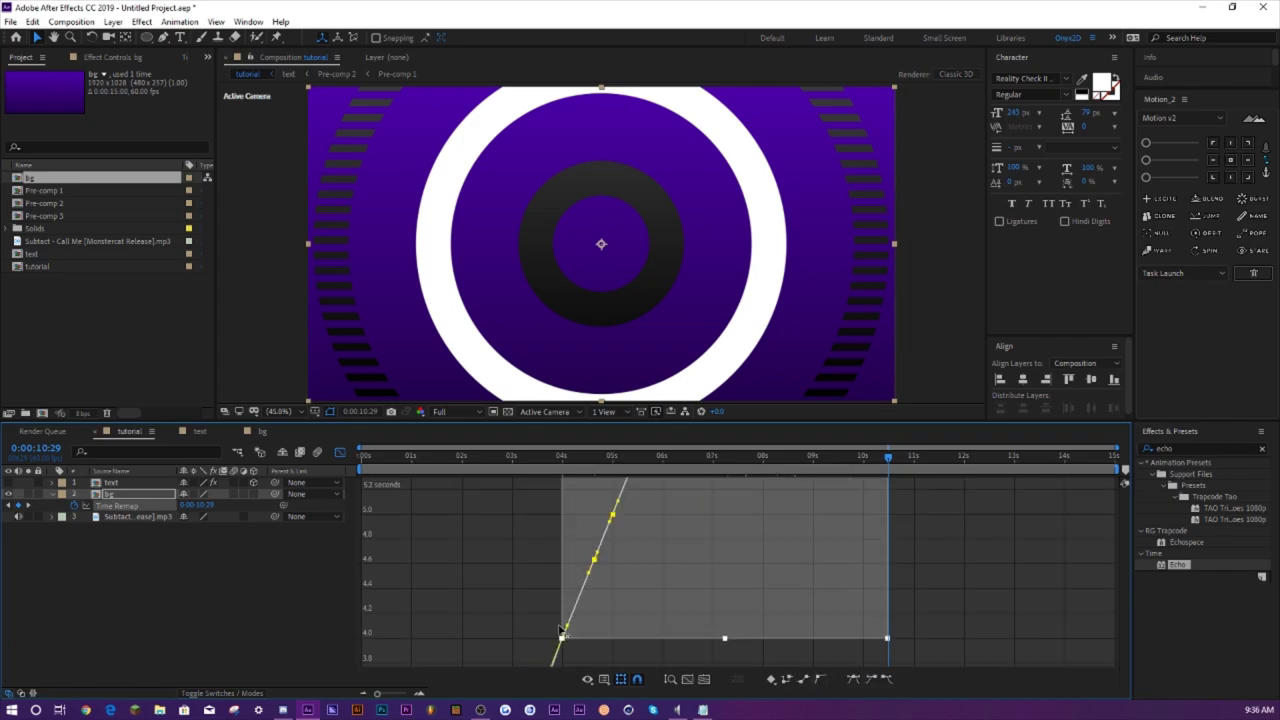
{"action": "scroll", "coordinate": [562, 633], "scroll_direction": "up", "scroll_amount": 5}
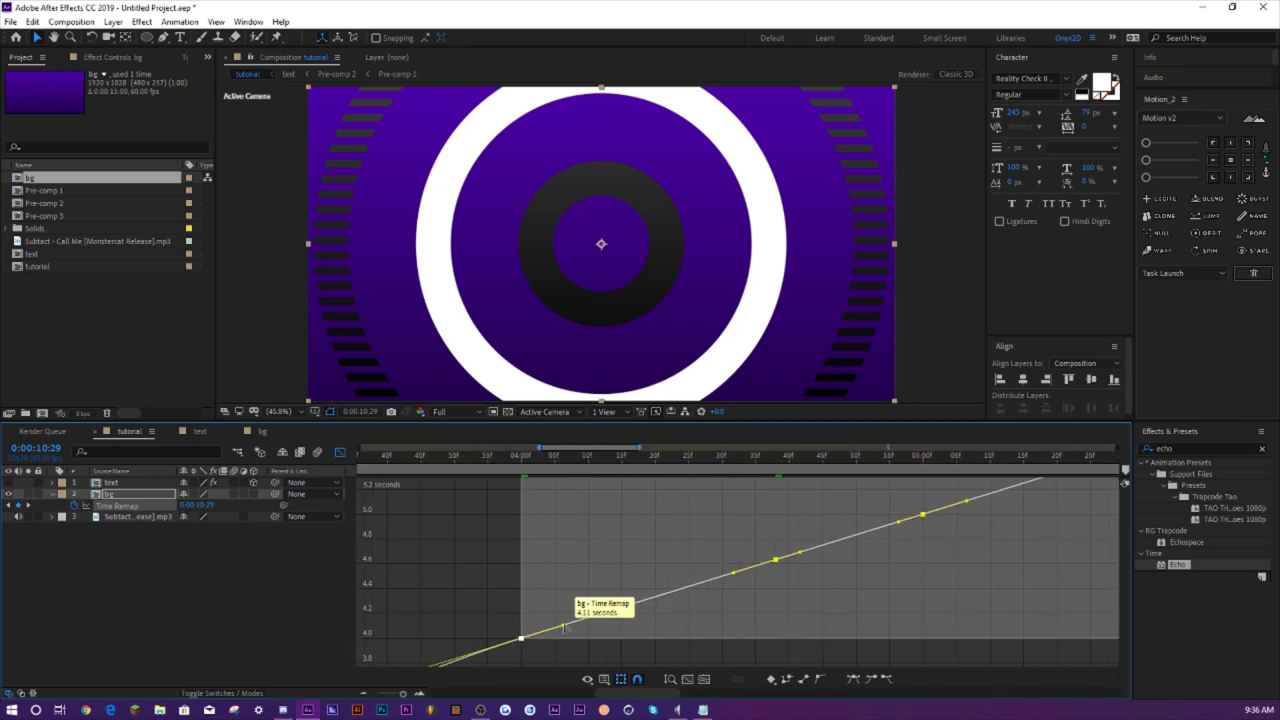
{"action": "scroll", "coordinate": [565, 633], "scroll_direction": "up", "scroll_amount": 3}
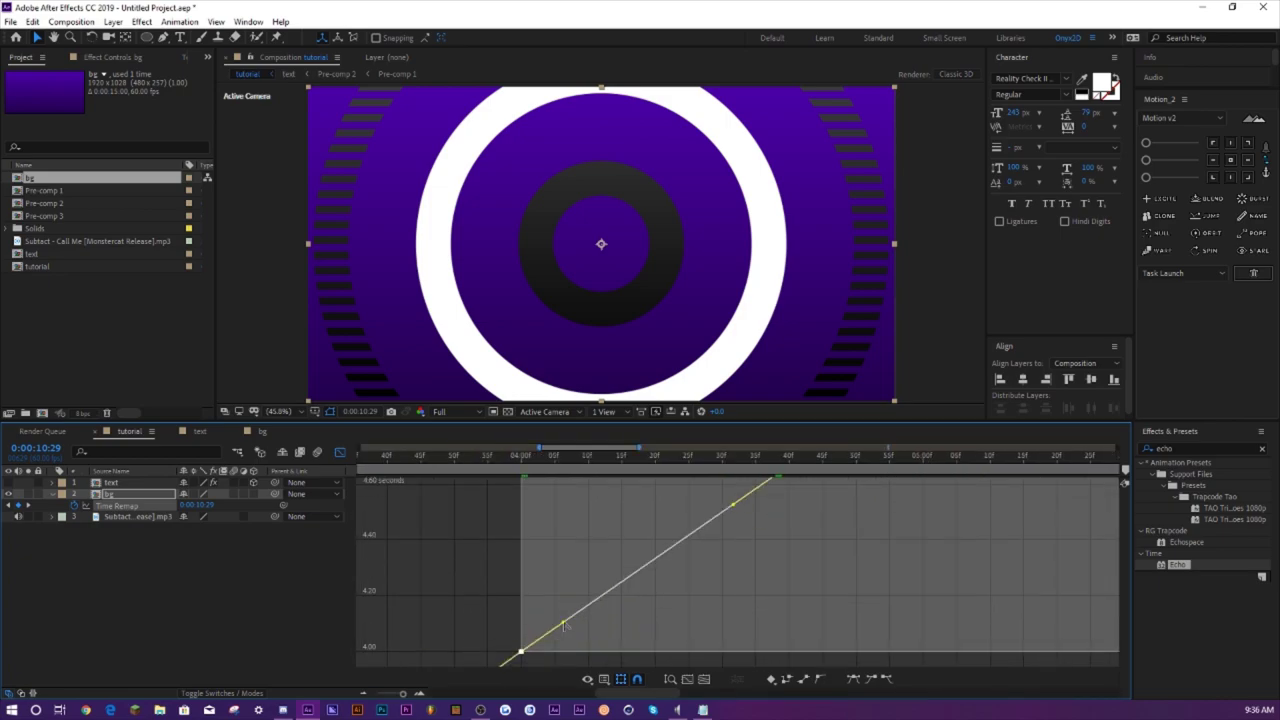
{"action": "scroll", "coordinate": [563, 625], "scroll_direction": "up", "scroll_amount": 2}
- Apply Easy Ease (F9) to the selected keyframes and return to the layer bar view
{"action": "key", "text": "F9"}
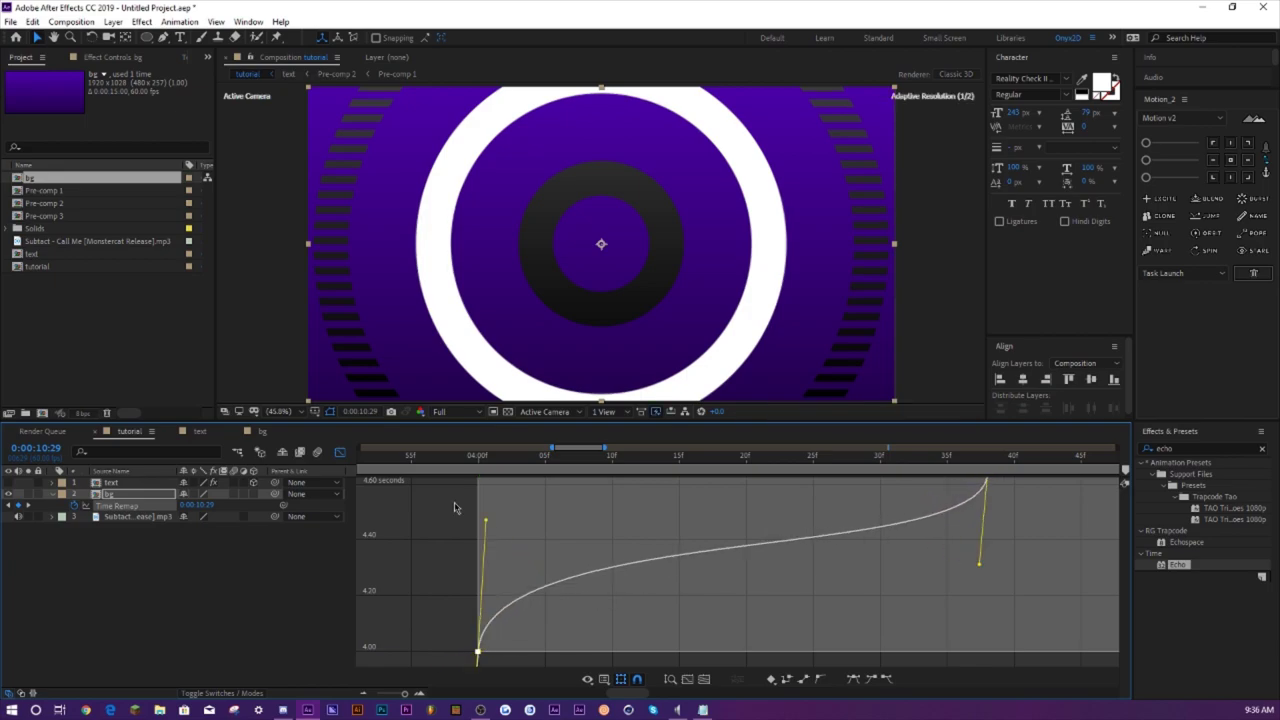
{"action": "scroll", "coordinate": [547, 547], "scroll_direction": "down", "scroll_amount": 4}
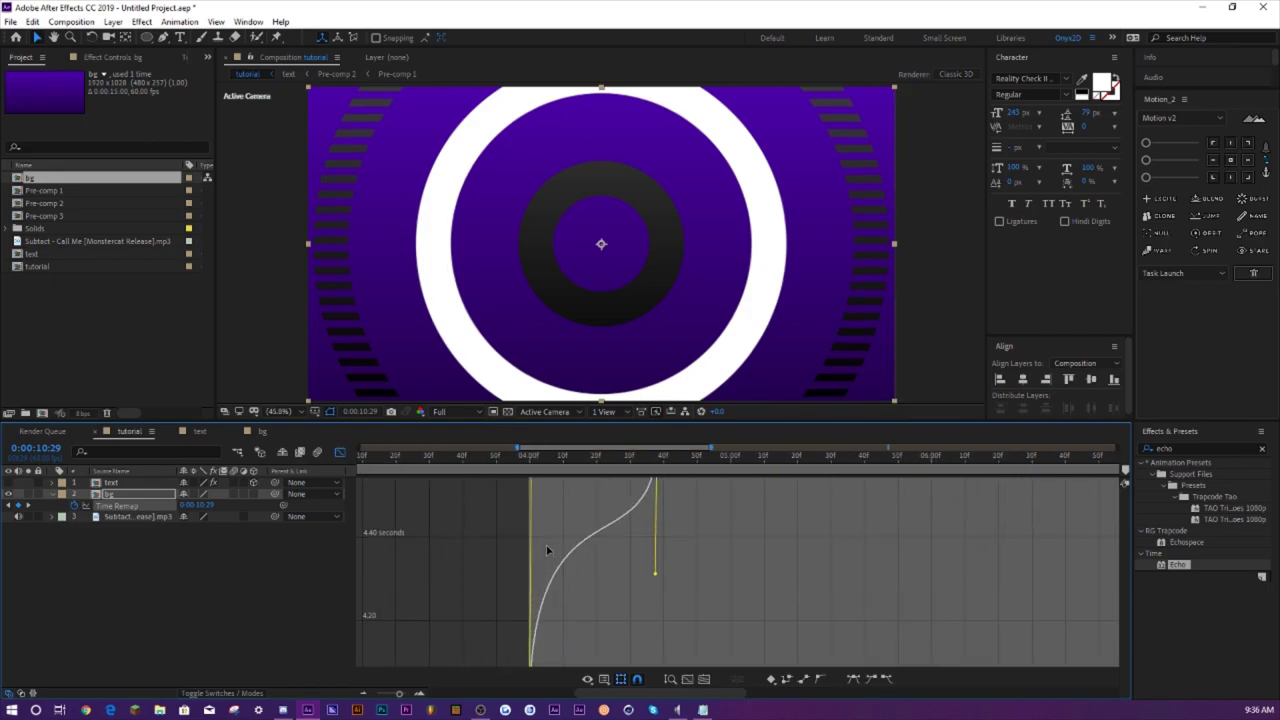
{"action": "left_click", "coordinate": [531, 466]}
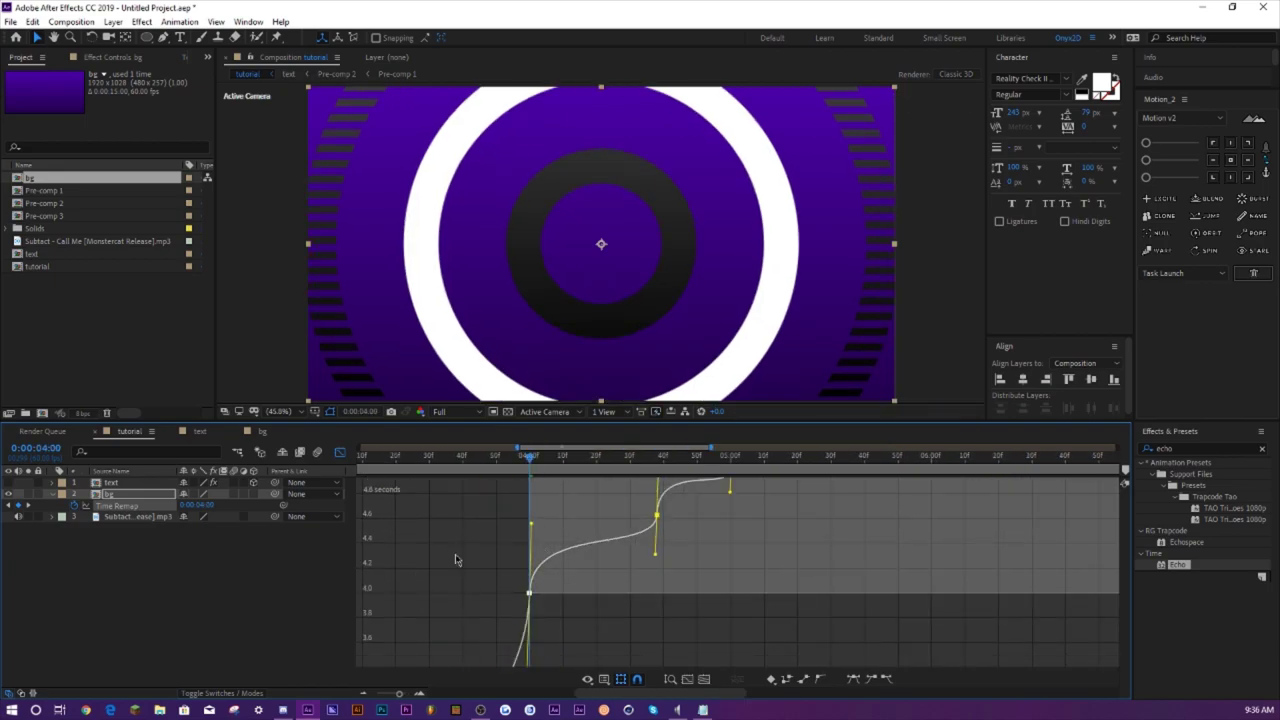
{"action": "left_click", "coordinate": [340, 452]}
{"action": "left_click", "coordinate": [243, 594]}
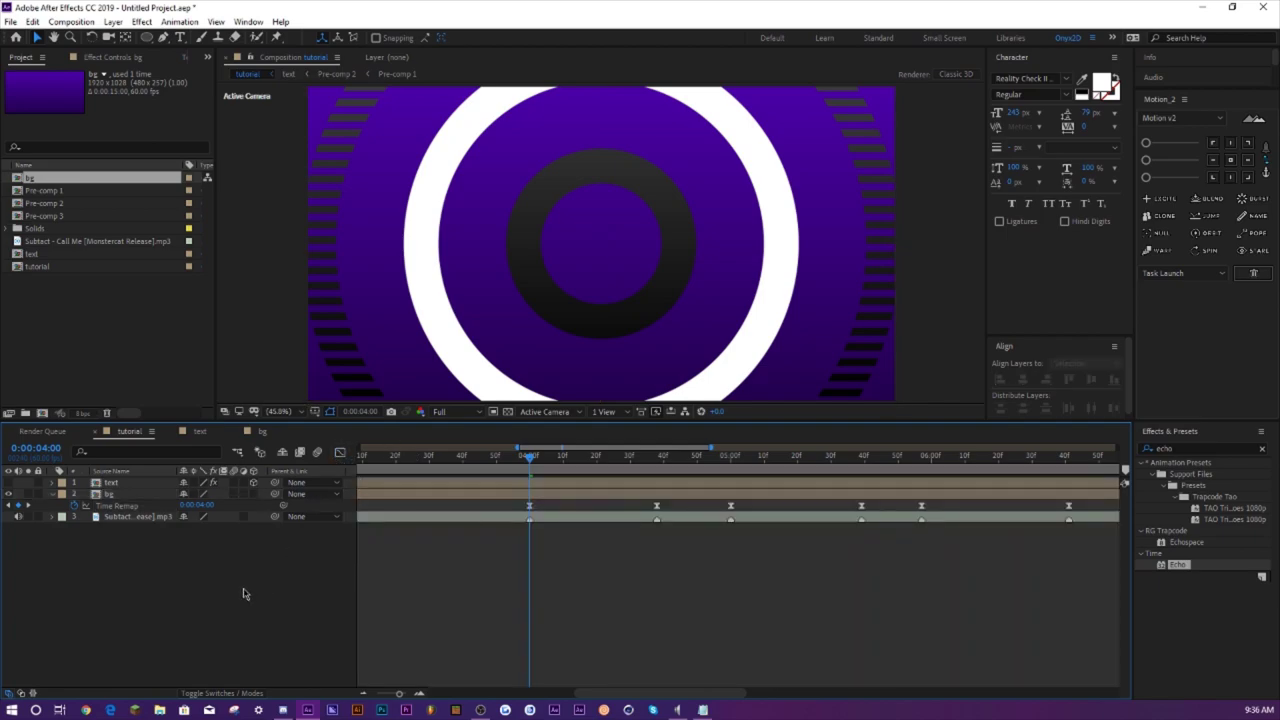
- Preview the eased beat-synced background animation from 4 seconds
{"action": "key", "text": "space"}
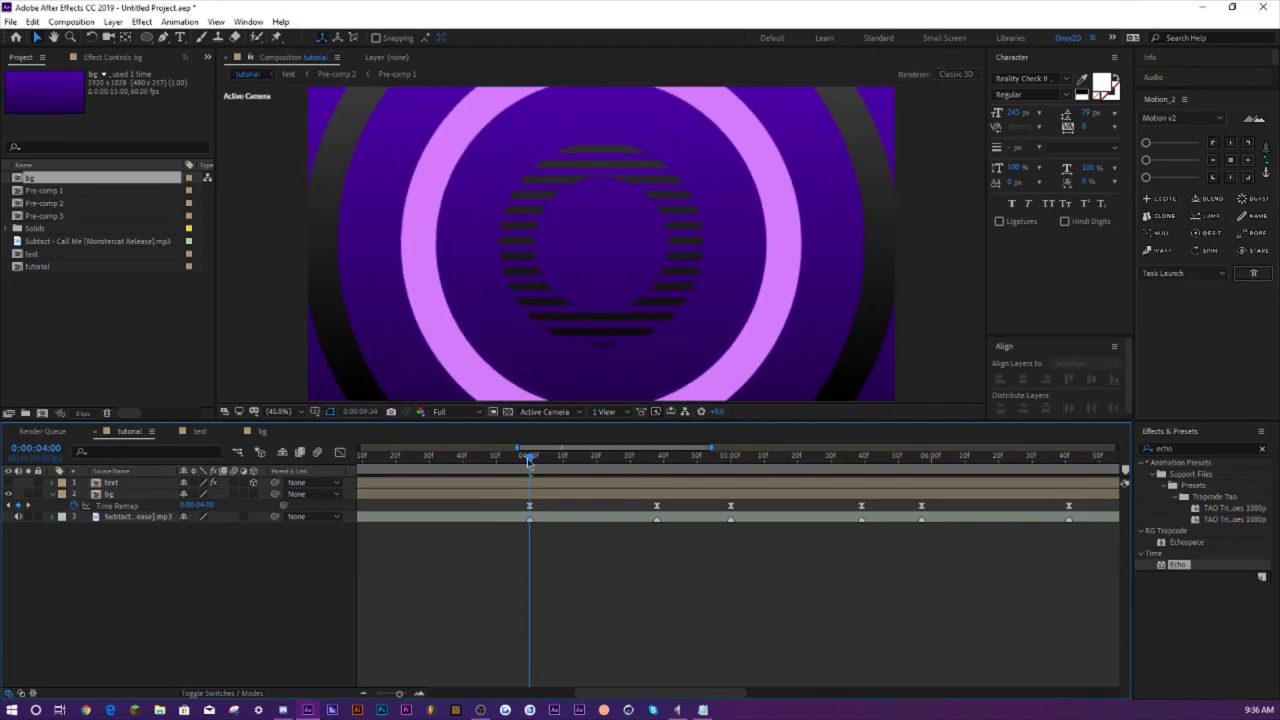
{"action": "left_click", "coordinate": [529, 459]}
{"action": "key", "text": "space"}
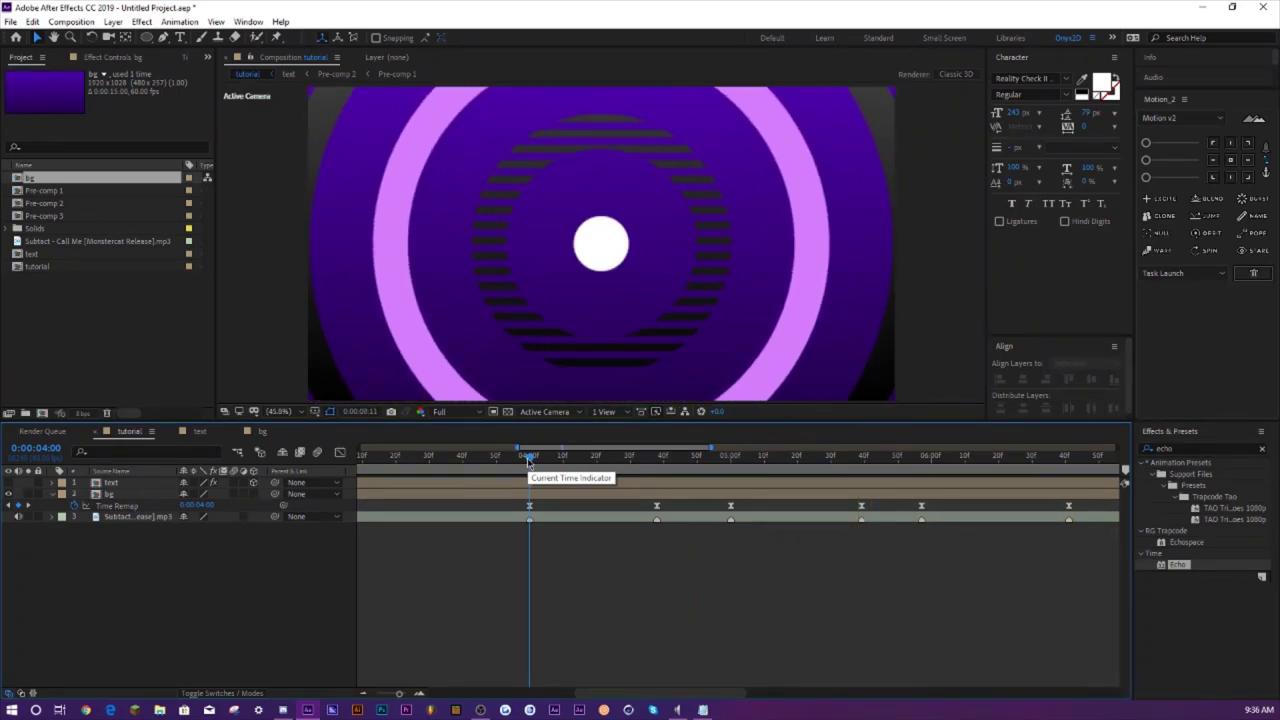
{"action": "key", "text": "space"}
- Set preview resolution to Quarter, zoom the timeline to 15 seconds, unhide the text, and preview
{"action": "left_click", "coordinate": [439, 411]}
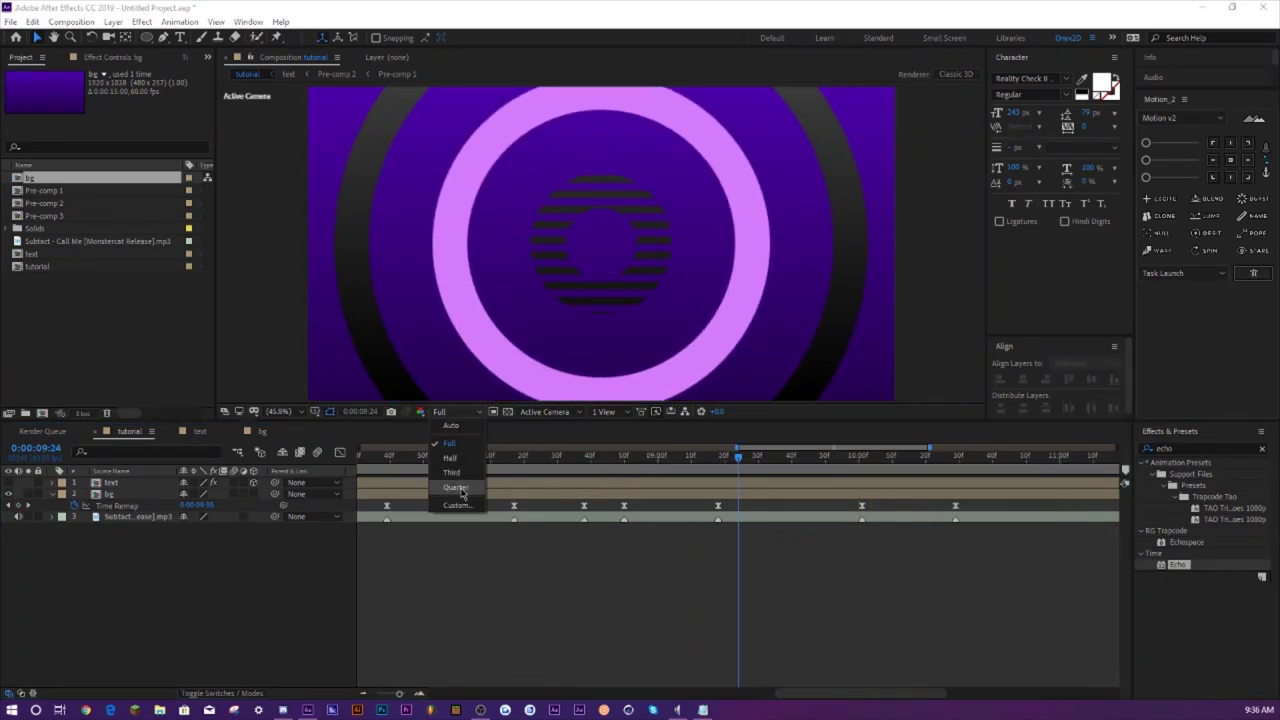
{"action": "left_click", "coordinate": [450, 487]}
{"action": "left_click_drag", "start_coordinate": [390, 695], "coordinate": [377, 694]}
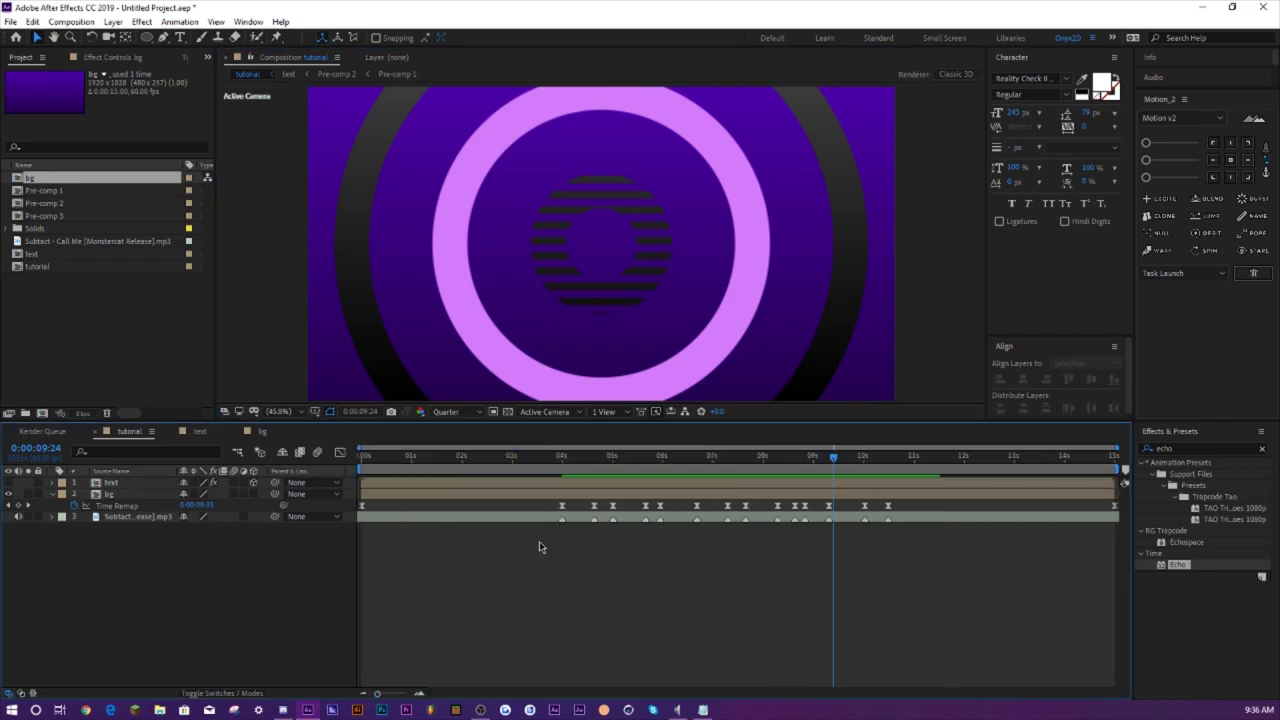
{"action": "left_click", "coordinate": [563, 467]}
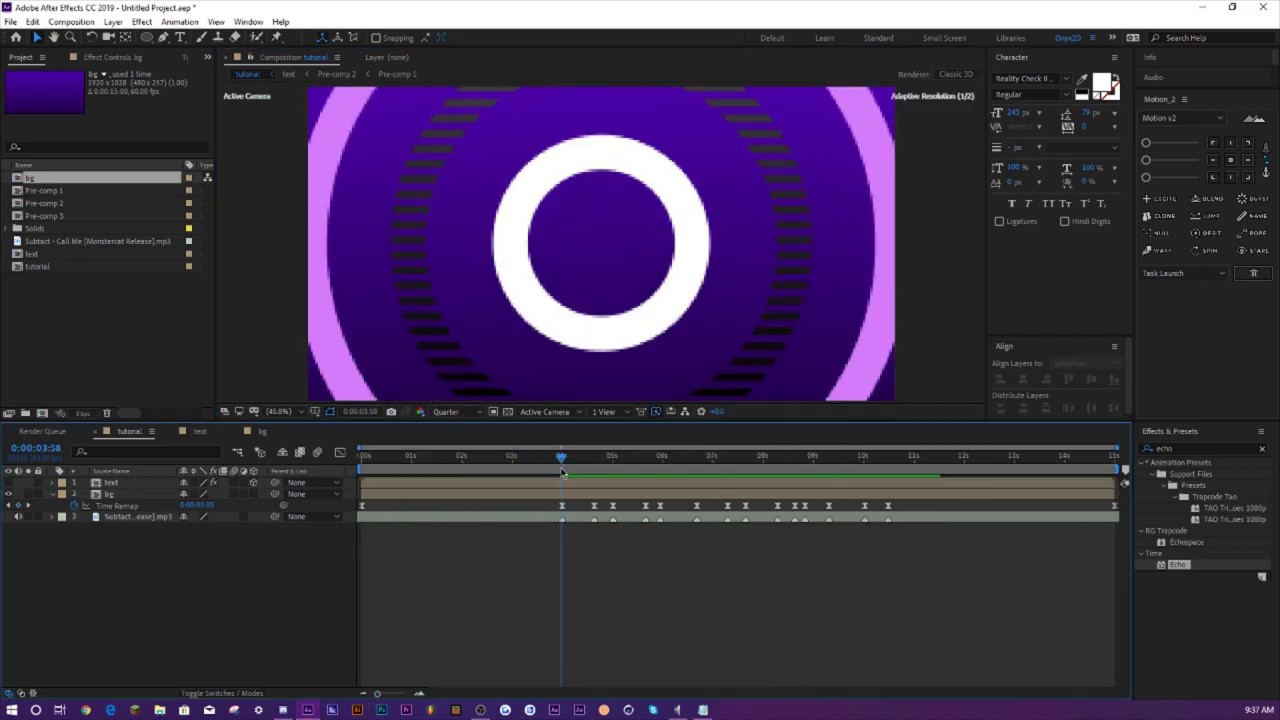
{"action": "left_click", "coordinate": [9, 483]}
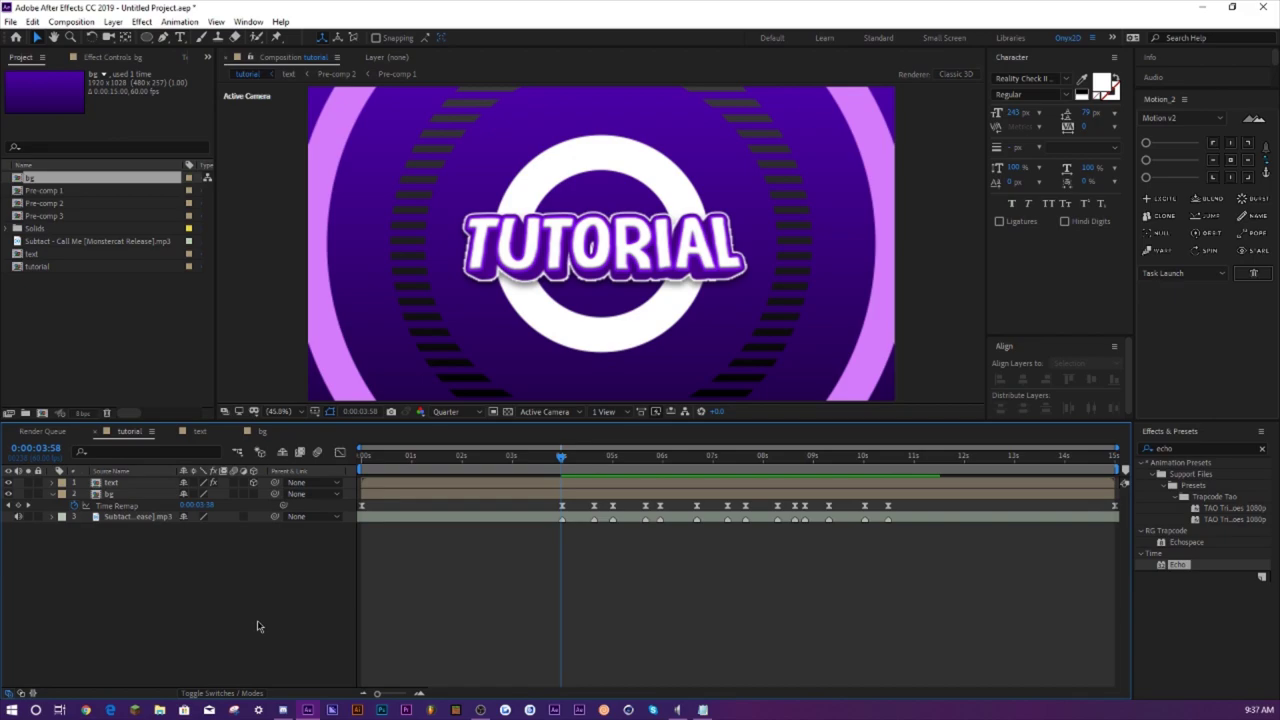
{"action": "key", "text": "space"}
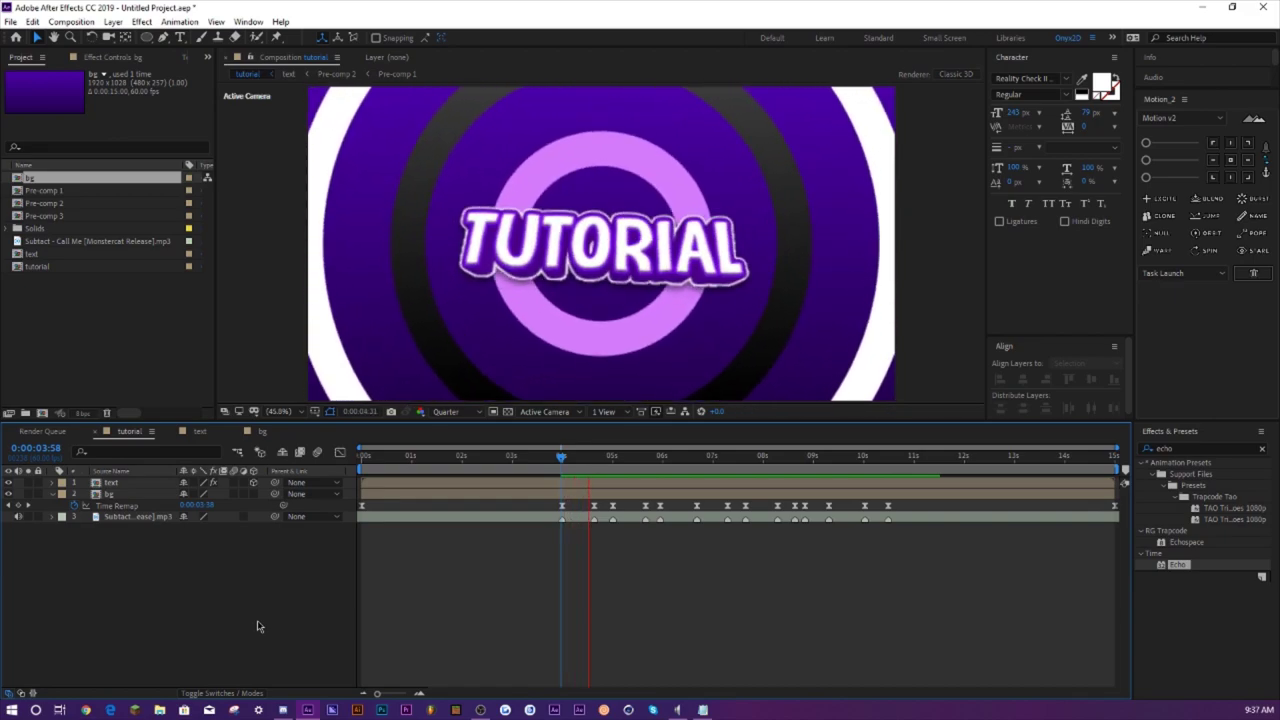
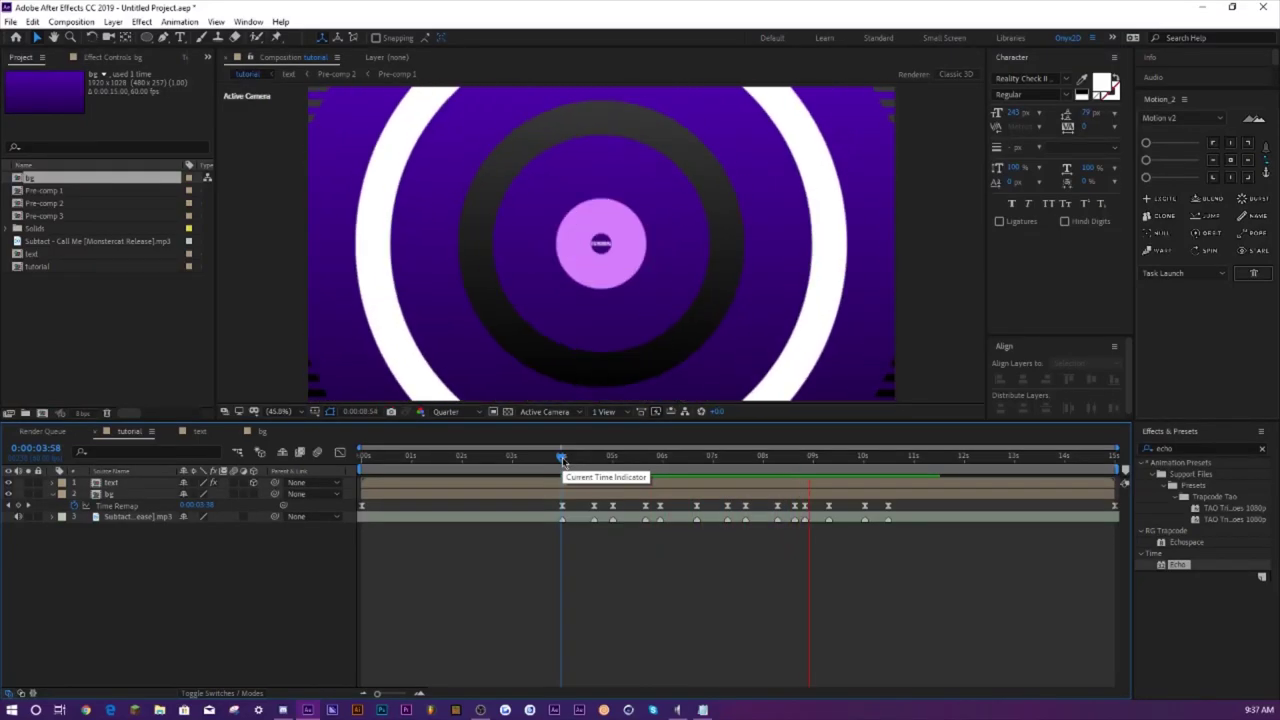
- Stop the preview and create a new composition named 'splines'
{"action": "key", "text": "space"}
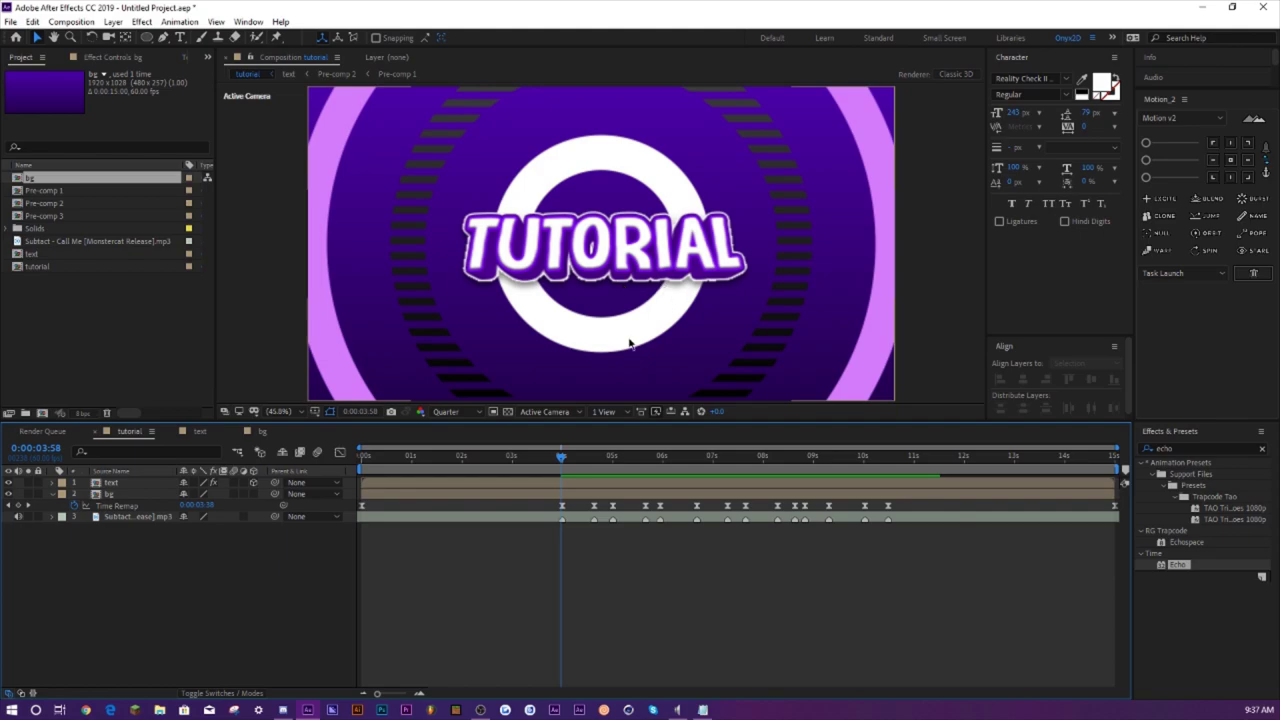
{"action": "left_click", "coordinate": [52, 504]}
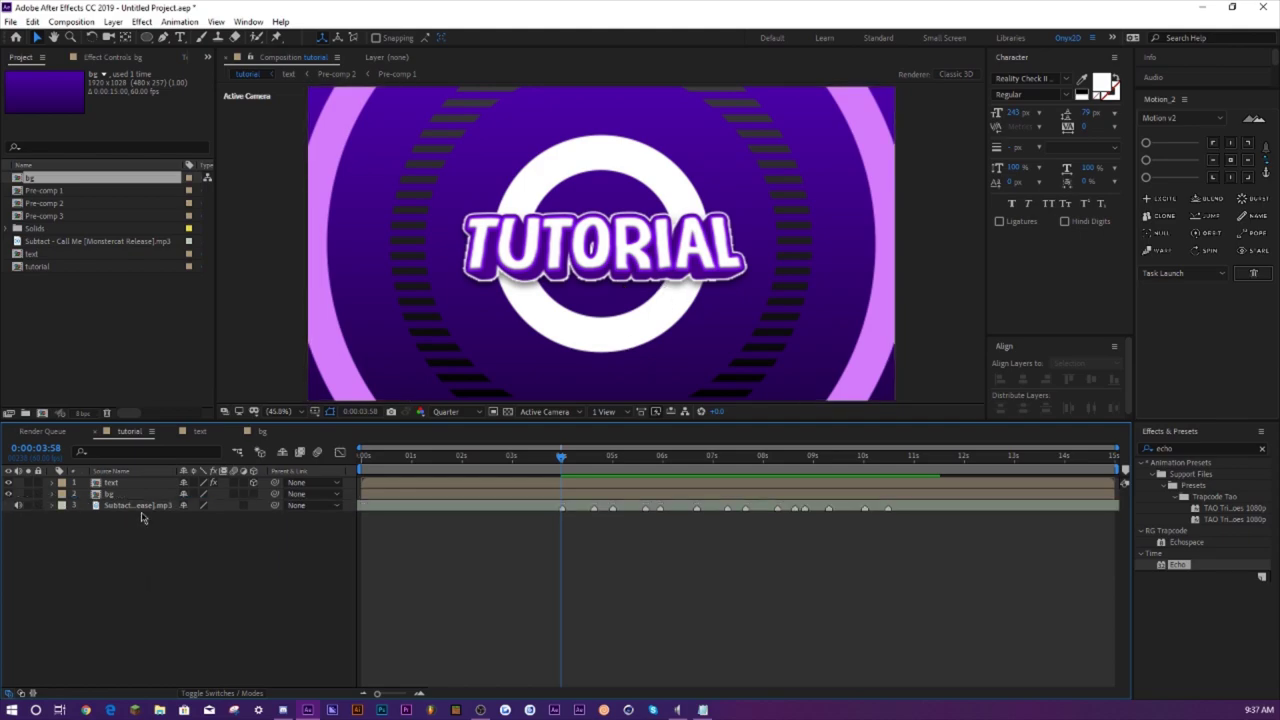
{"action": "left_click", "coordinate": [70, 21]}
{"action": "left_click", "coordinate": [90, 54]}
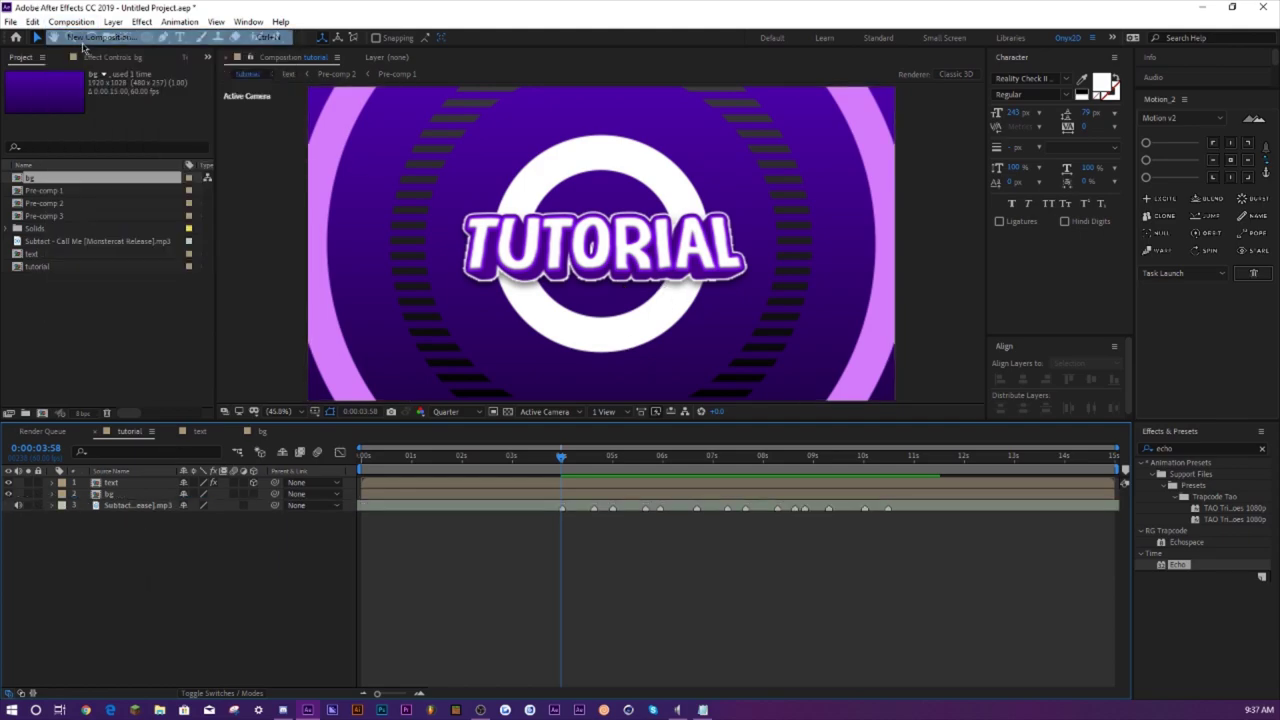
{"action": "type", "text": "splines"}
{"action": "key", "text": "Return"}
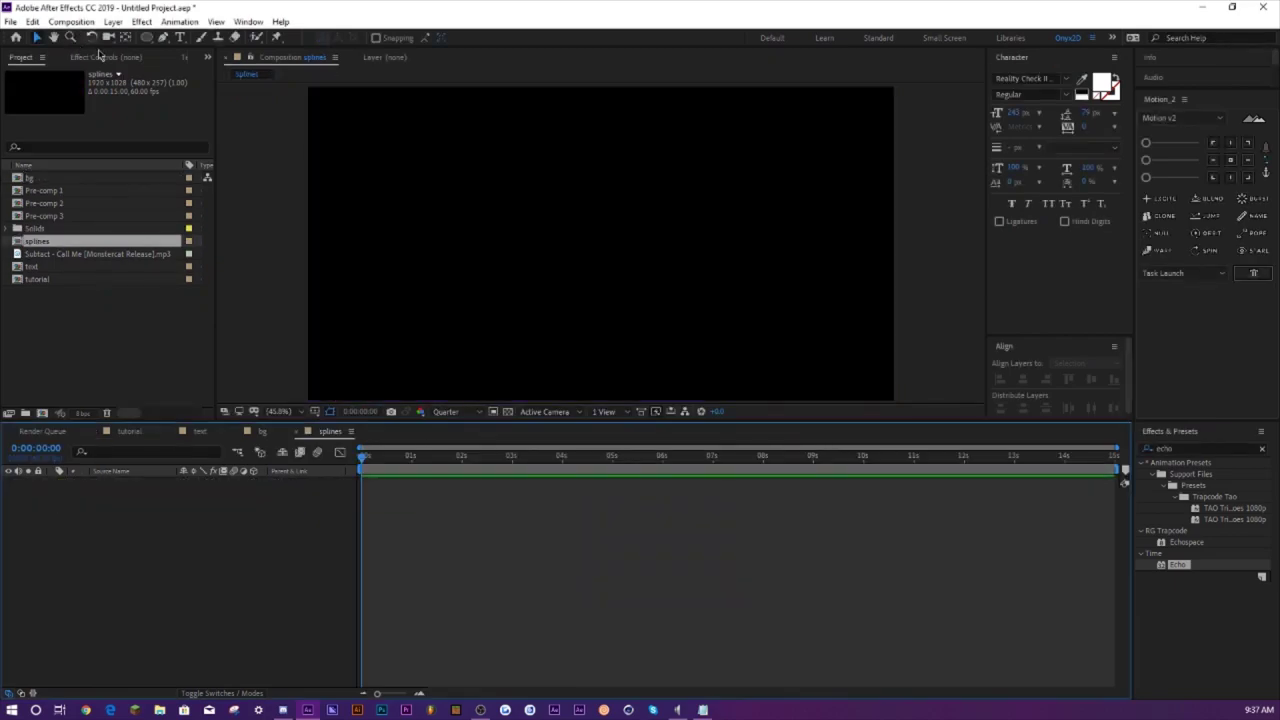
- Paste the Subtract music layer from the tutorial comp into splines and set the time to 4 s
{"action": "left_click", "coordinate": [115, 433]}
{"action": "left_click", "coordinate": [140, 505]}
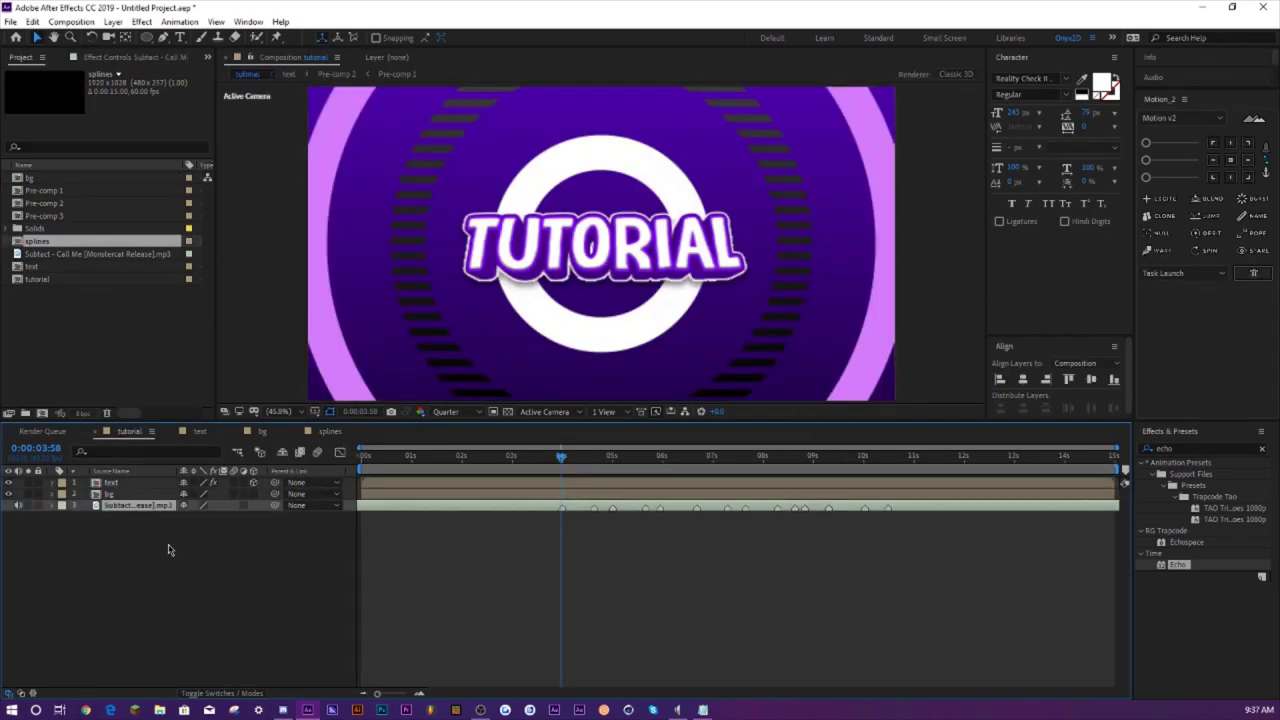
{"action": "left_click", "coordinate": [322, 431]}
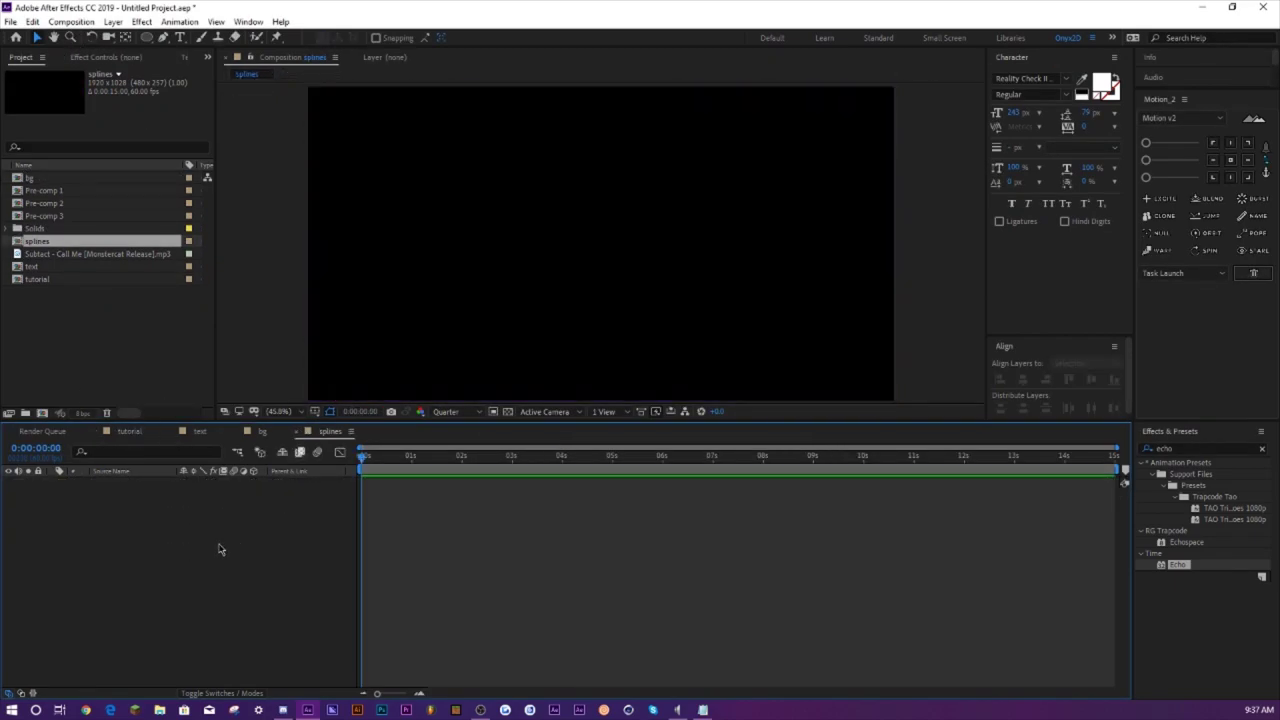
{"action": "key", "text": "ctrl+v"}
{"action": "left_click", "coordinate": [275, 585]}
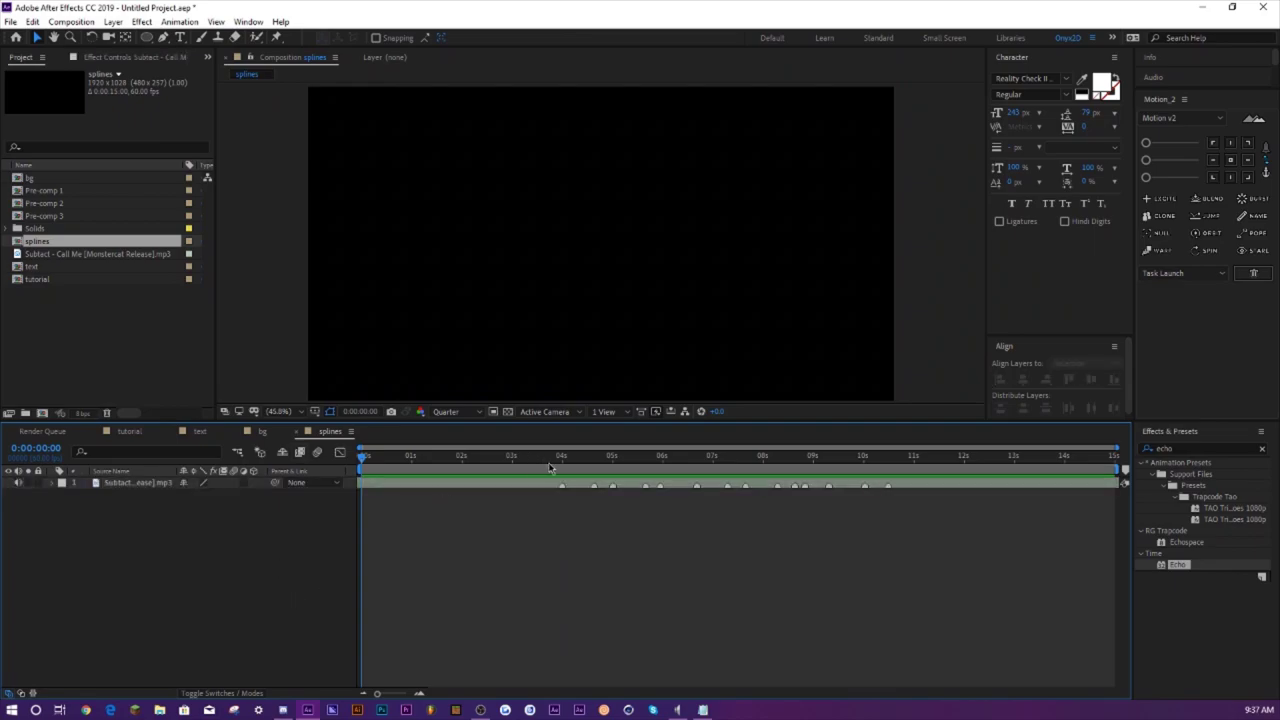
{"action": "left_click", "coordinate": [124, 433]}
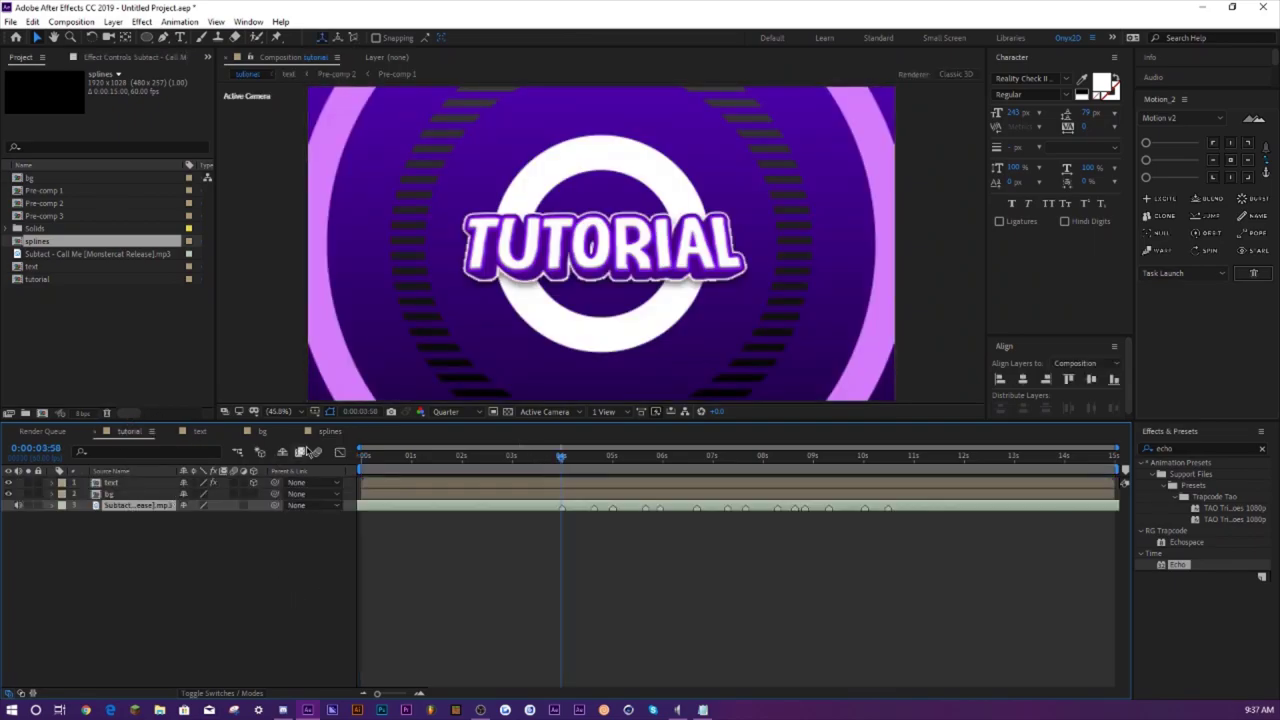
{"action": "left_click", "coordinate": [328, 432]}
{"action": "left_click", "coordinate": [560, 462]}
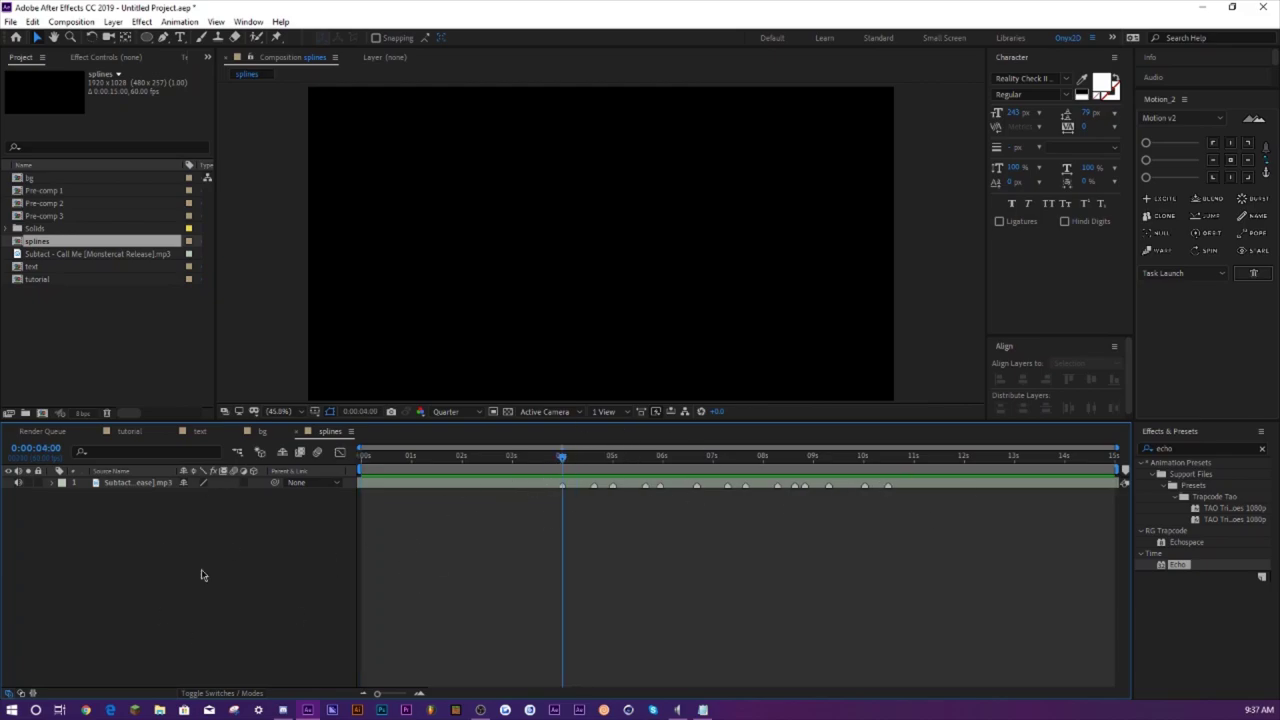
- Show a proportional grid over the composition and zoom the timeline to frame level
{"action": "left_click", "coordinate": [315, 412]}
{"action": "left_click", "coordinate": [323, 442]}
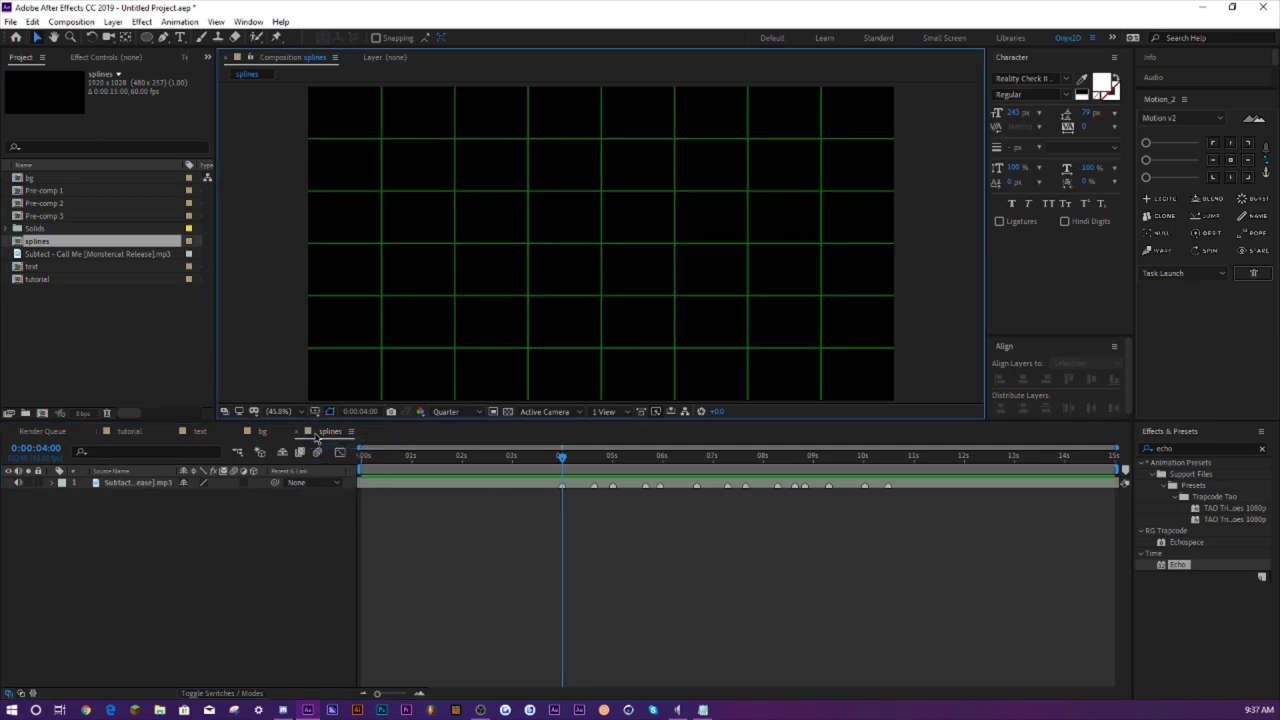
{"action": "left_click_drag", "start_coordinate": [377, 693], "coordinate": [296, 313]}
{"action": "left_click_drag", "start_coordinate": [378, 693], "coordinate": [401, 695]}
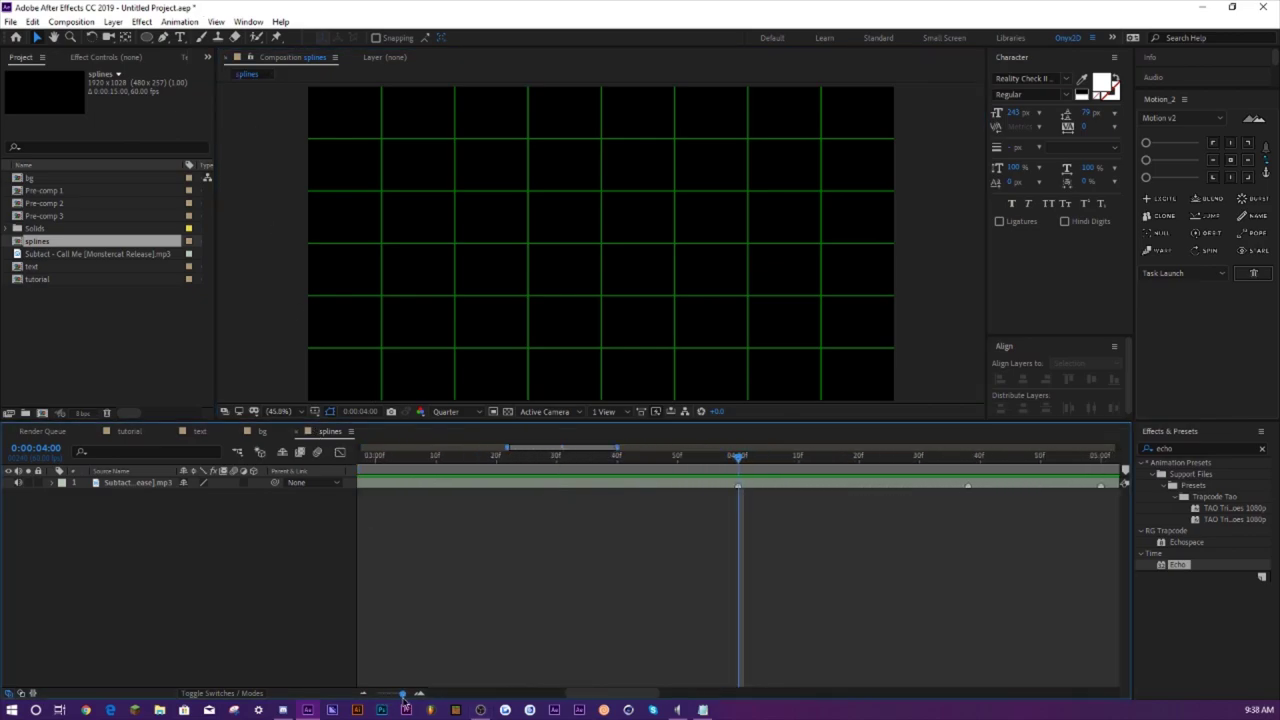
{"action": "left_click_drag", "start_coordinate": [592, 694], "coordinate": [634, 697]}
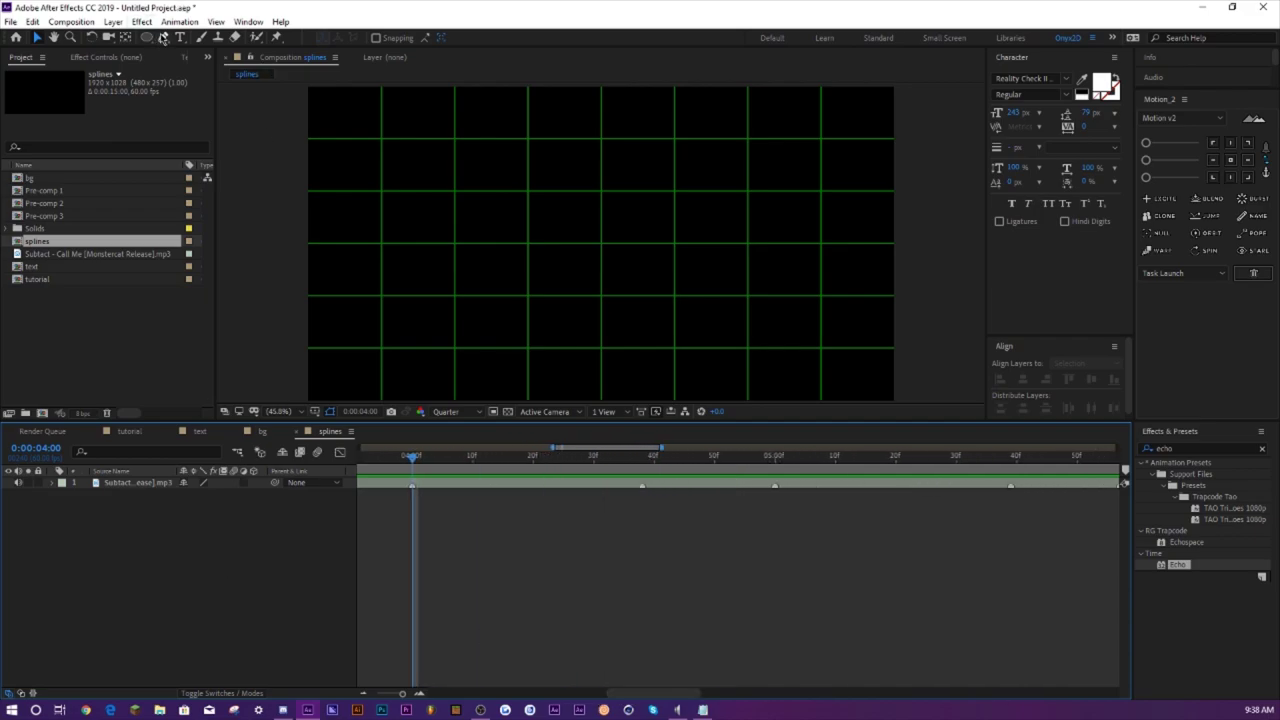
- Set the Pen tool's stroke to white with a 40 px width
{"action": "left_click", "coordinate": [163, 38]}
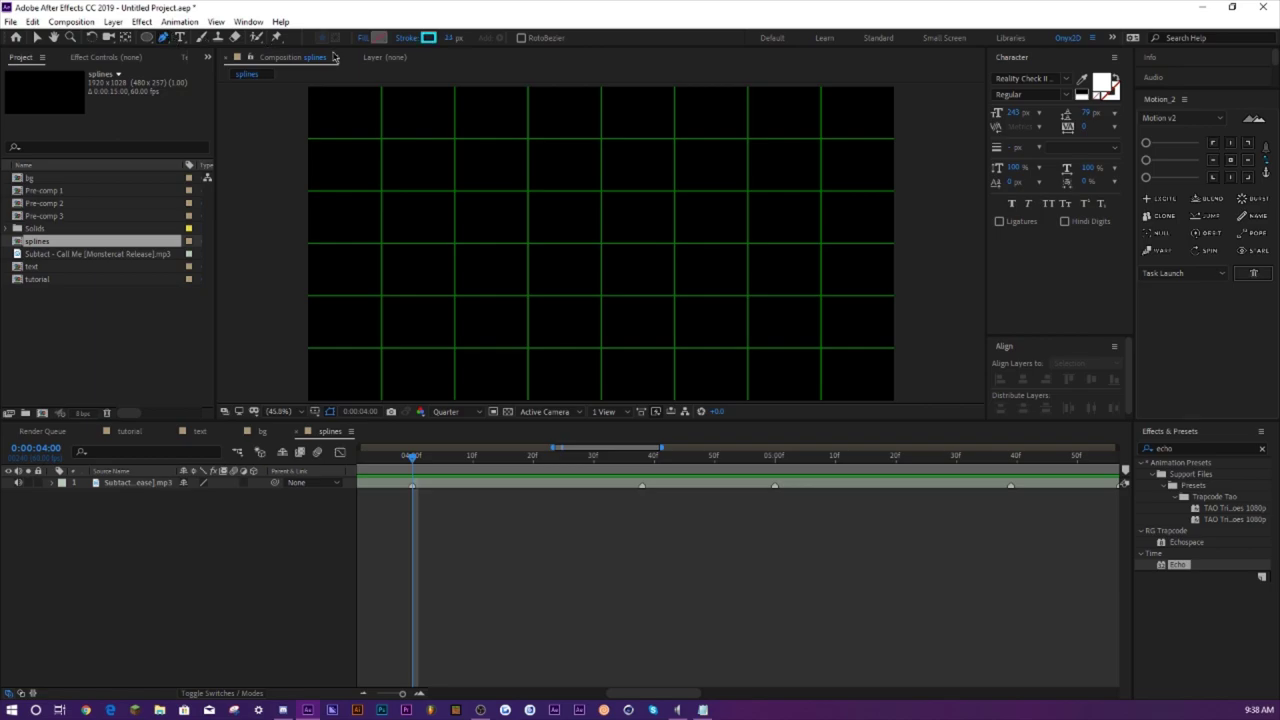
{"action": "left_click", "coordinate": [428, 38]}
{"action": "left_click", "coordinate": [636, 358]}
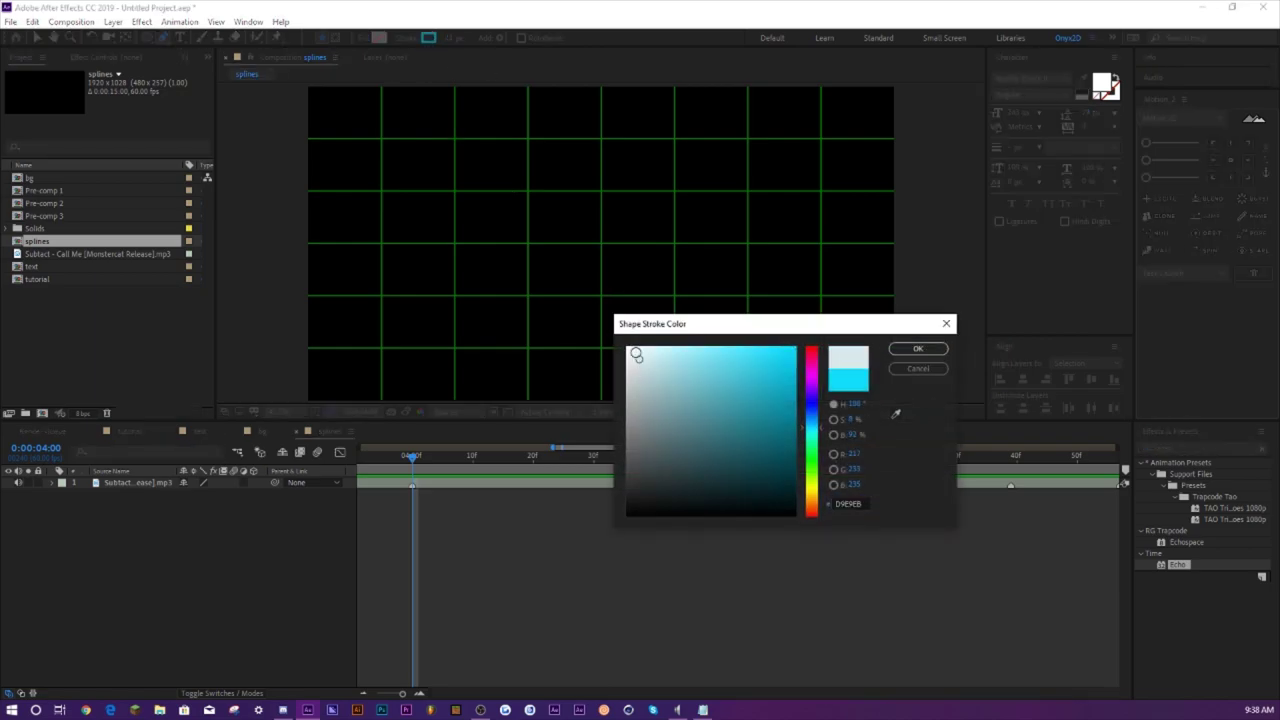
{"action": "left_click", "coordinate": [914, 346]}
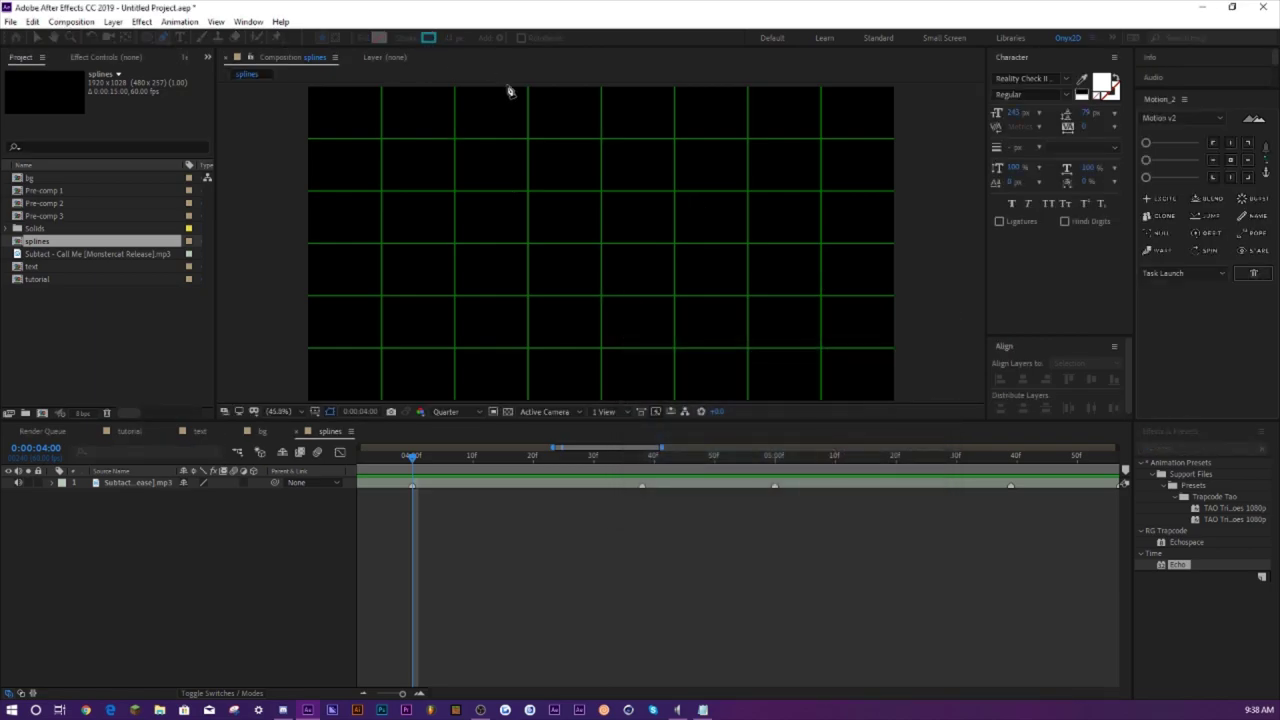
{"action": "left_click", "coordinate": [450, 39]}
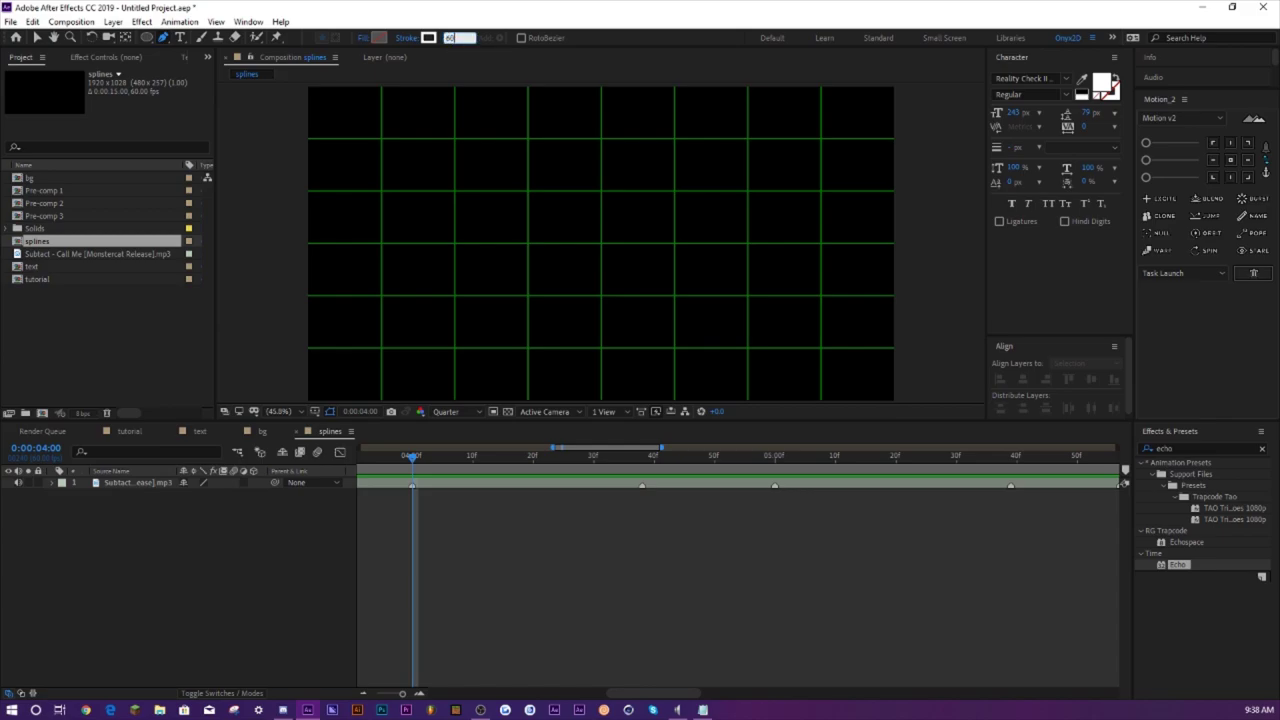
{"action": "type", "text": "40"}
{"action": "key", "text": "Return"}
- Place the line's first point at the composition centre and fit the composition in the viewer
{"action": "scroll", "coordinate": [600, 254], "scroll_direction": "up", "scroll_amount": 6}
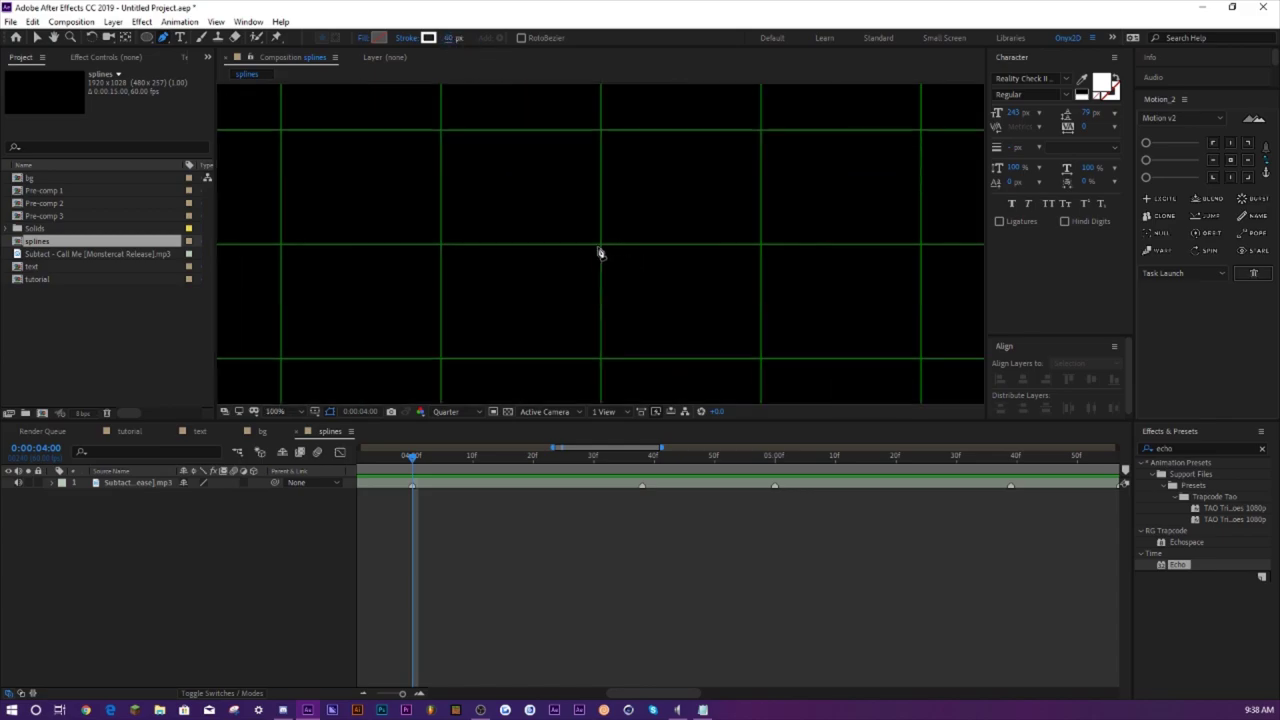
{"action": "scroll", "coordinate": [601, 258], "scroll_direction": "up", "scroll_amount": 1}
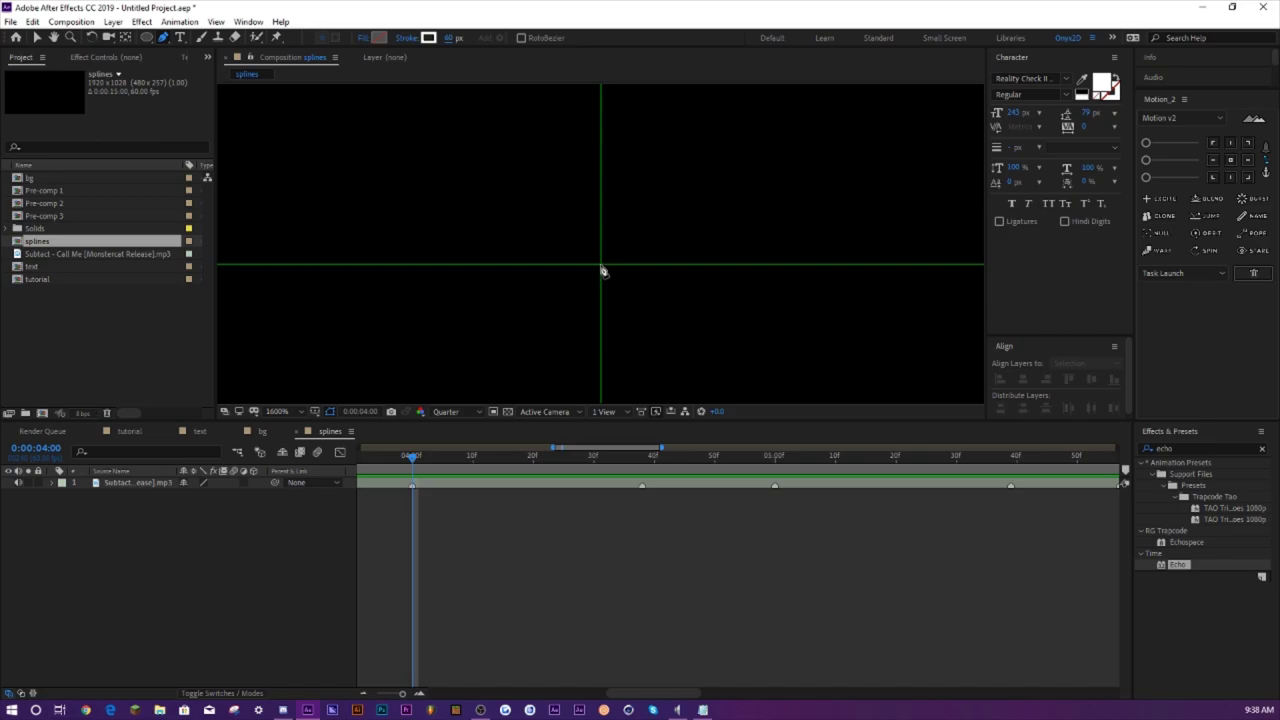
{"action": "left_click", "coordinate": [600, 265]}
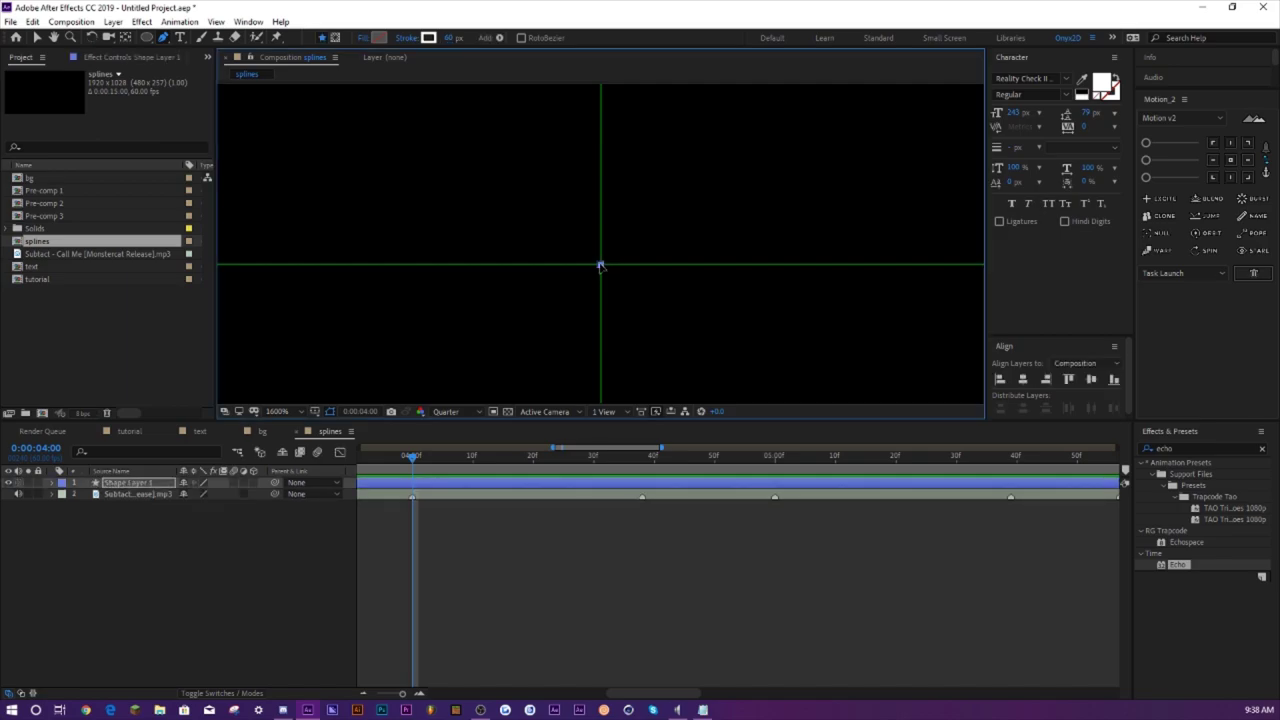
{"action": "left_click", "coordinate": [278, 412]}
{"action": "left_click", "coordinate": [290, 445]}
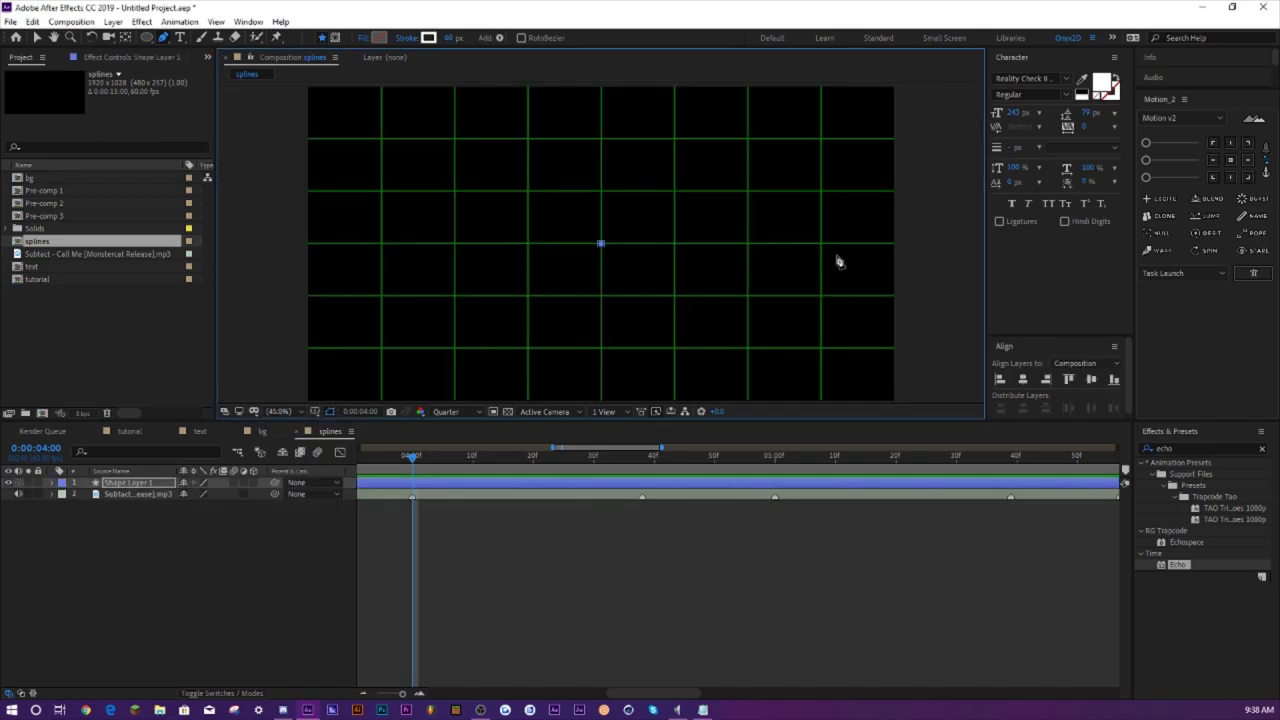
{"action": "scroll", "coordinate": [604, 252], "scroll_direction": "up", "scroll_amount": 5}
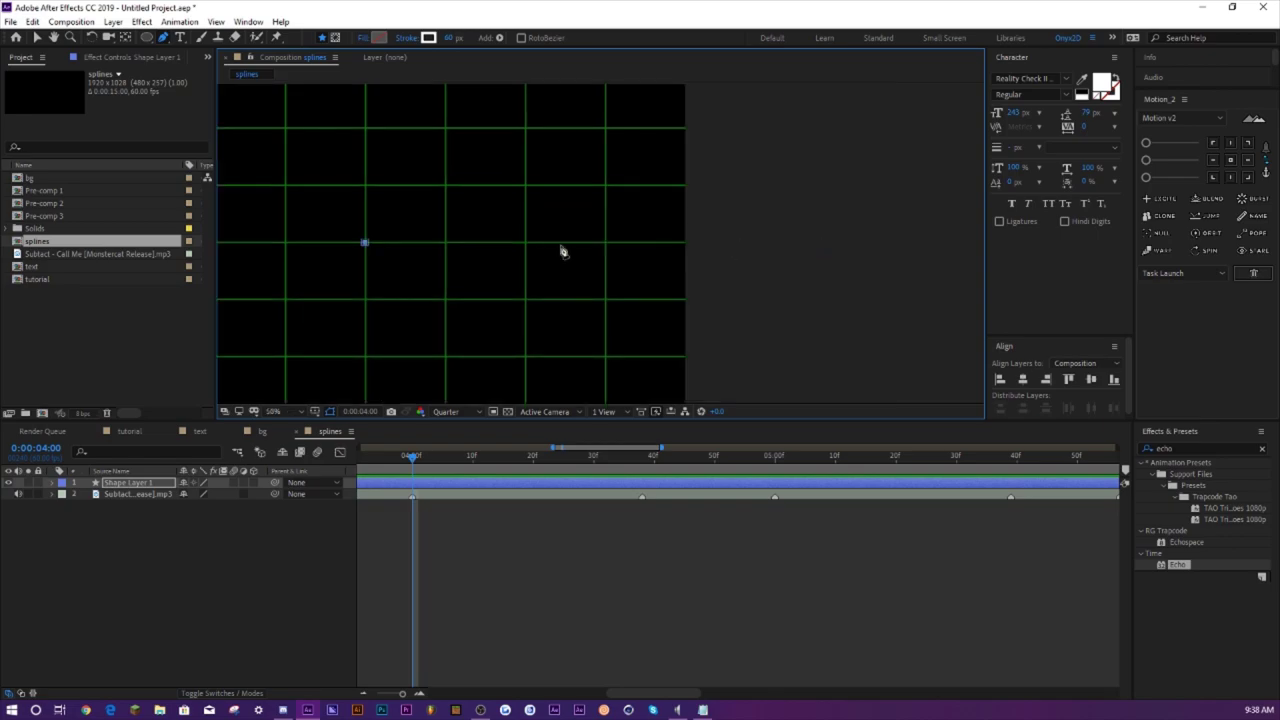
{"action": "scroll", "coordinate": [605, 250], "scroll_direction": "up", "scroll_amount": 2}
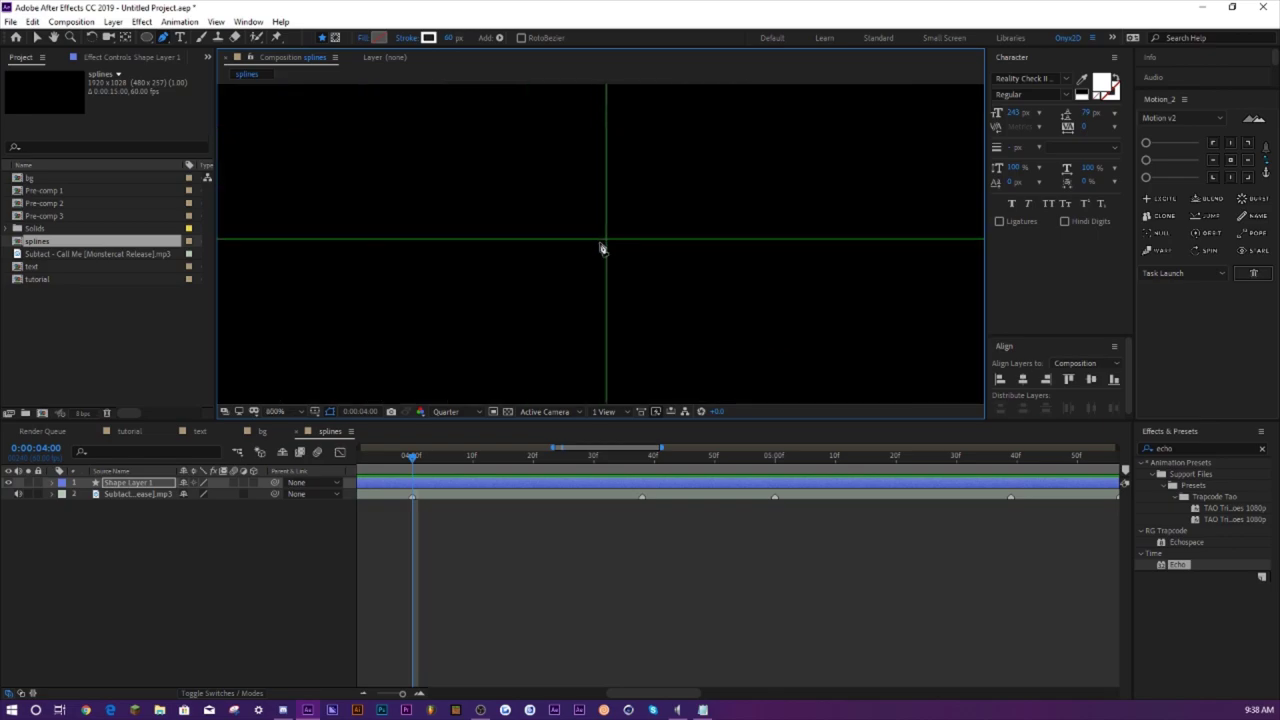
{"action": "left_click", "coordinate": [278, 412]}
{"action": "left_click", "coordinate": [290, 442]}
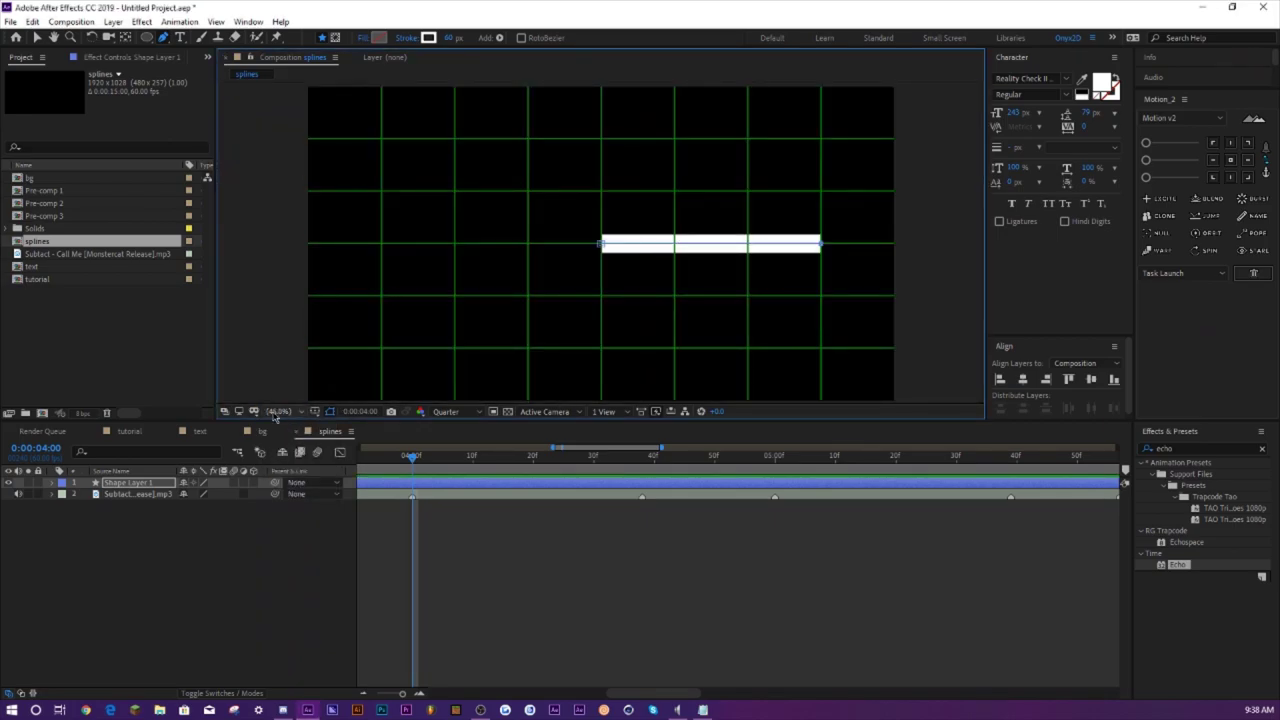
{"action": "left_click", "coordinate": [278, 412]}
- Add Trim Paths to the line, set End to 0%, and keyframe Start and End
{"action": "left_click", "coordinate": [288, 440]}
{"action": "left_click", "coordinate": [50, 484]}
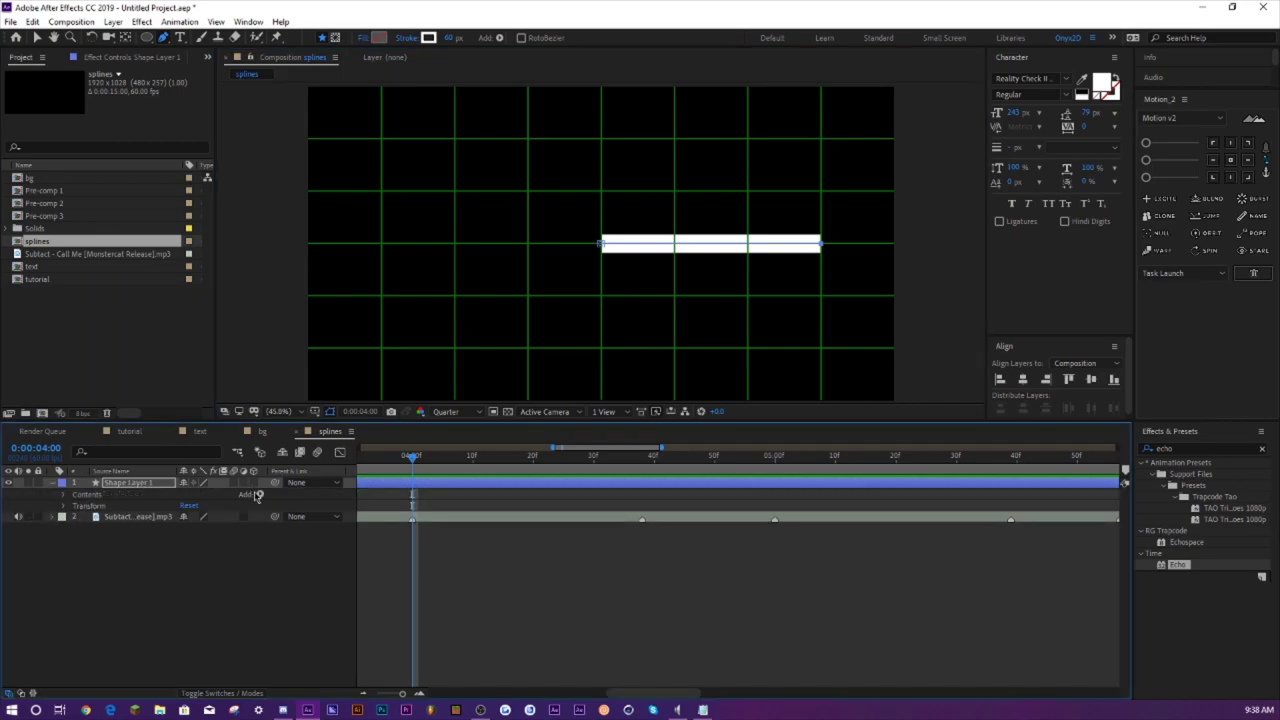
{"action": "left_click", "coordinate": [257, 495]}
{"action": "left_click", "coordinate": [305, 421]}
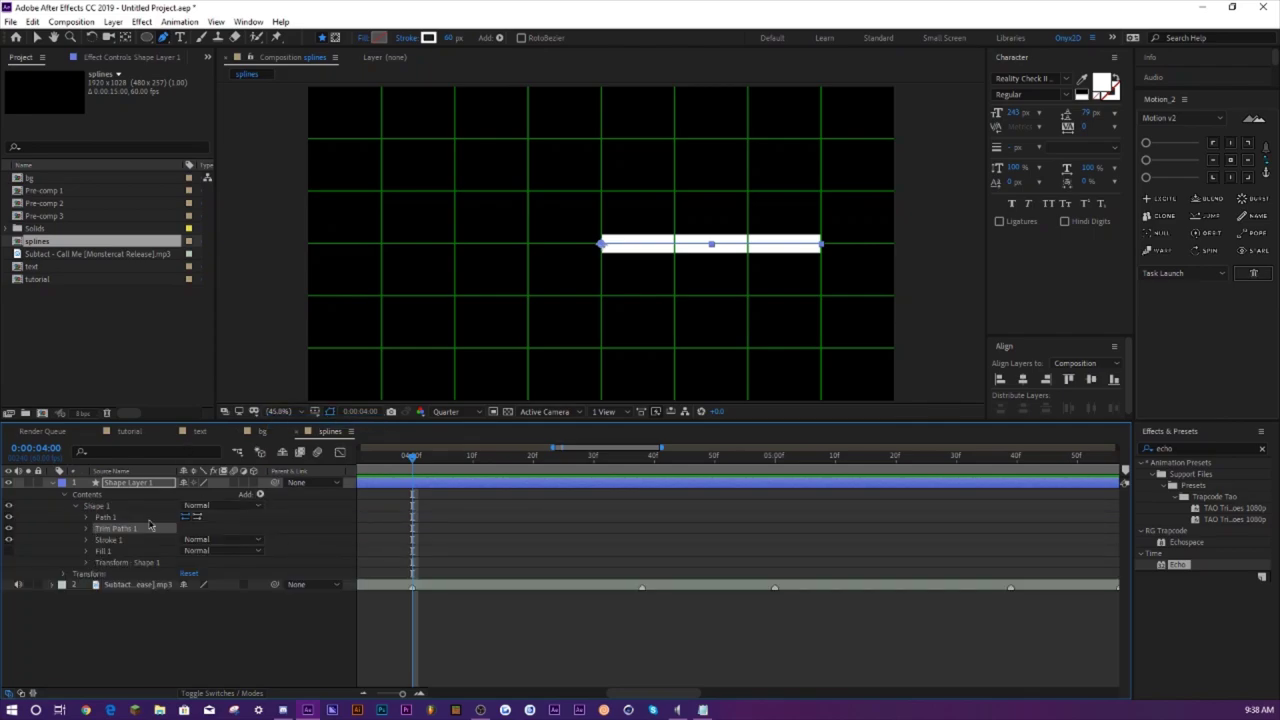
{"action": "left_click", "coordinate": [86, 529]}
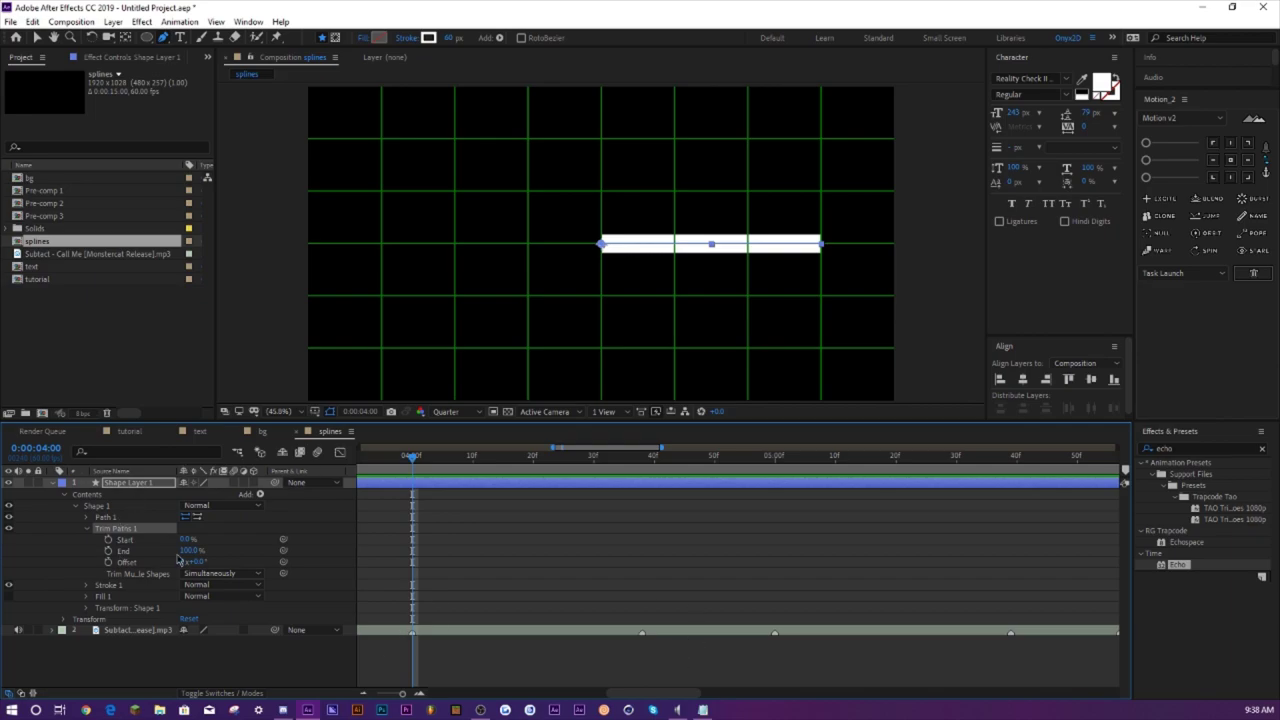
{"action": "type", "text": "0"}
{"action": "key", "text": "Return"}
{"action": "left_click", "coordinate": [108, 539]}
{"action": "left_click", "coordinate": [108, 551]}
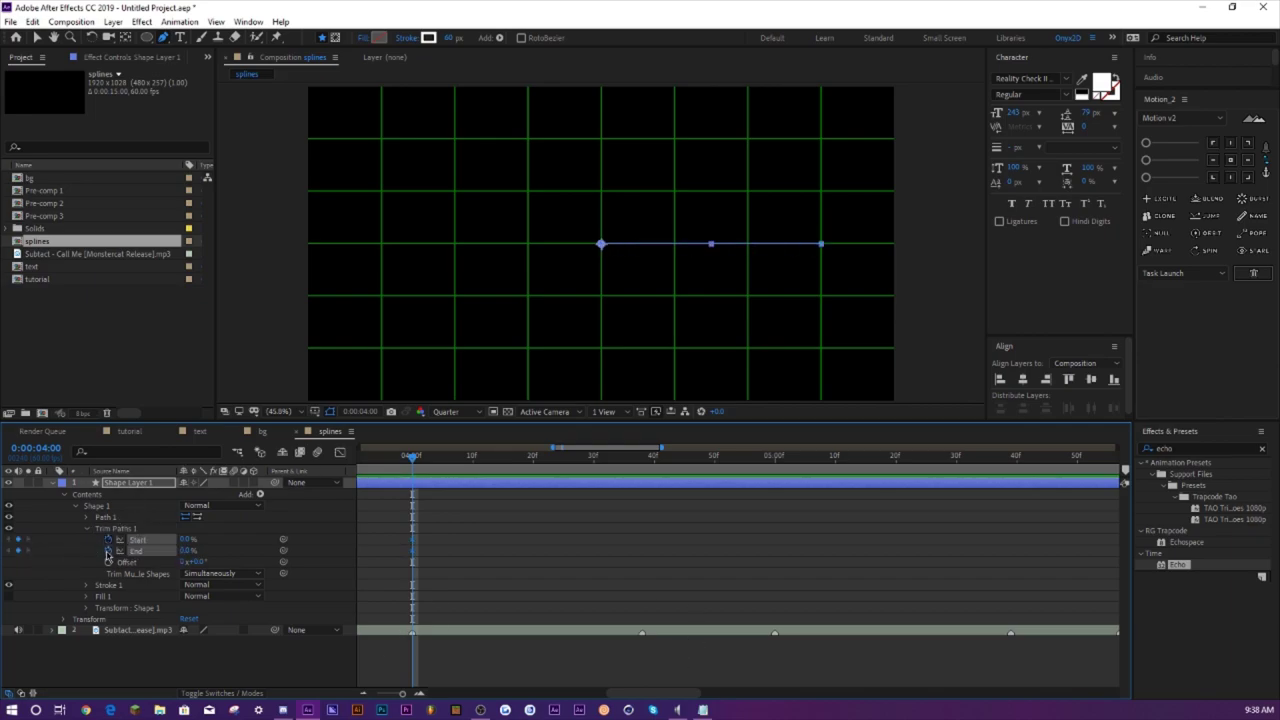
- At frame 40 raise trim Start and End, then shift the End keyframe later
{"action": "left_click", "coordinate": [642, 467]}
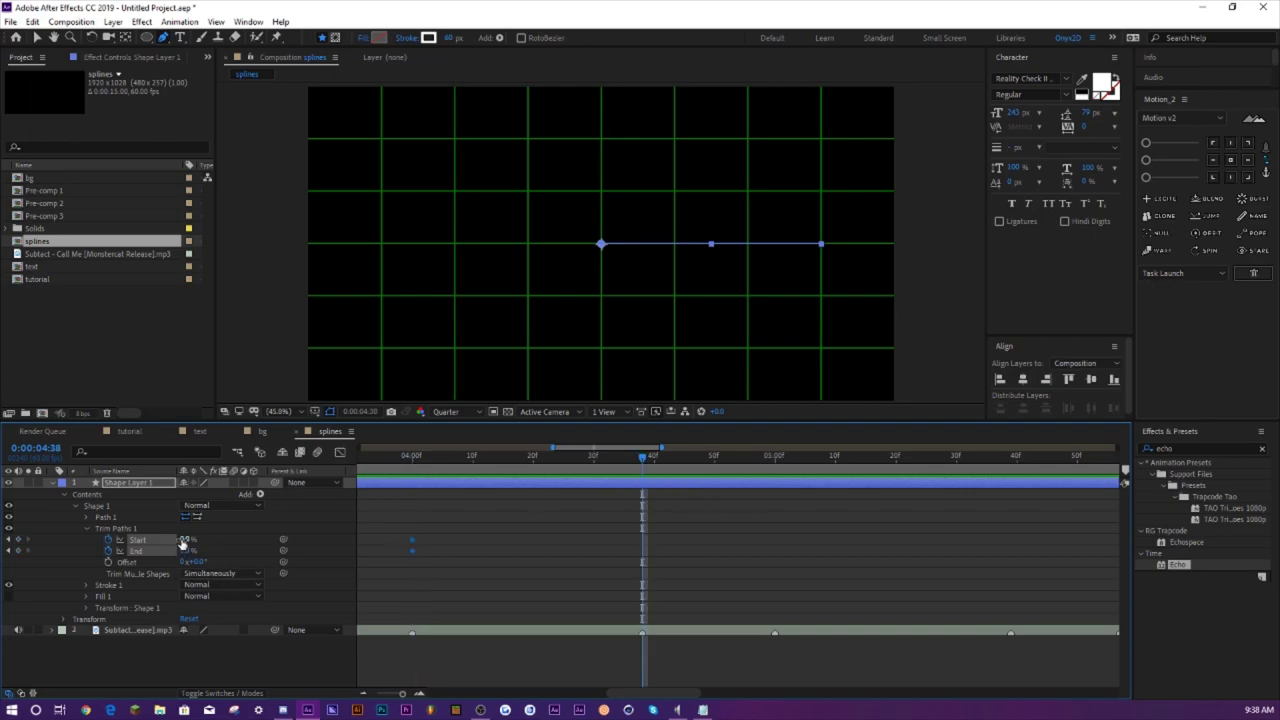
{"action": "left_click_drag", "start_coordinate": [187, 540], "coordinate": [358, 528]}
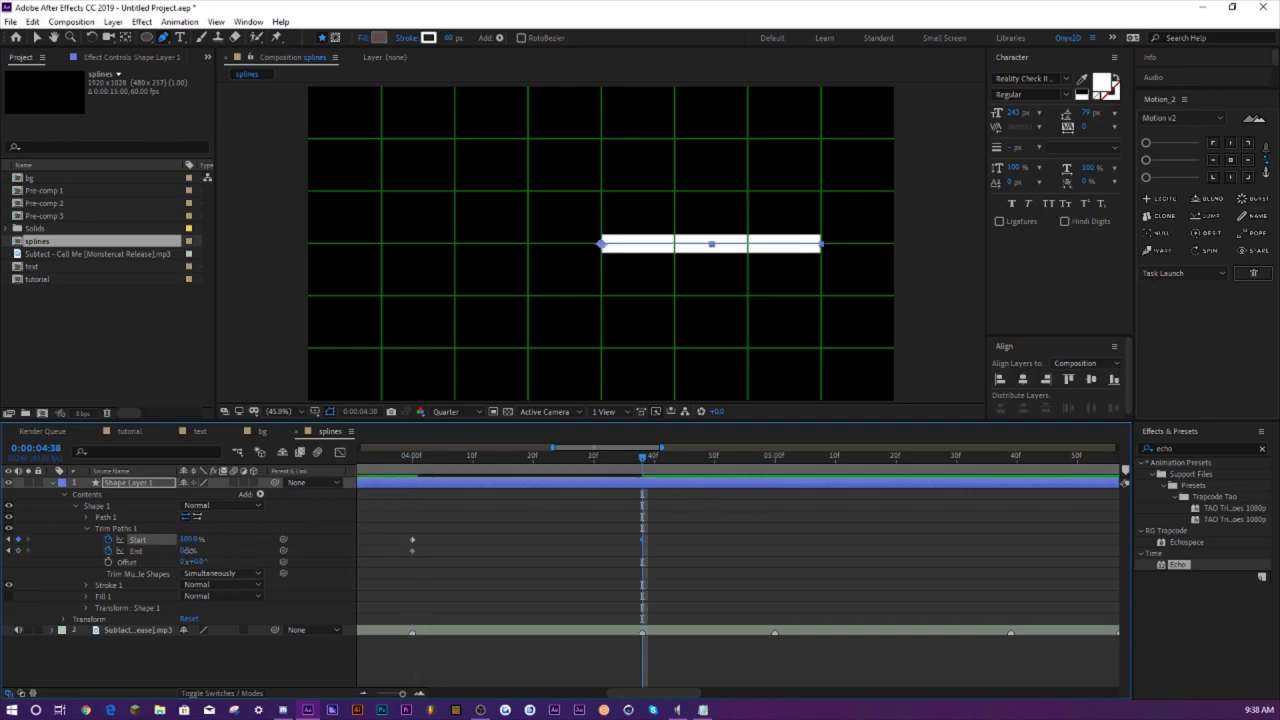
{"action": "left_click_drag", "start_coordinate": [188, 551], "coordinate": [208, 549]}
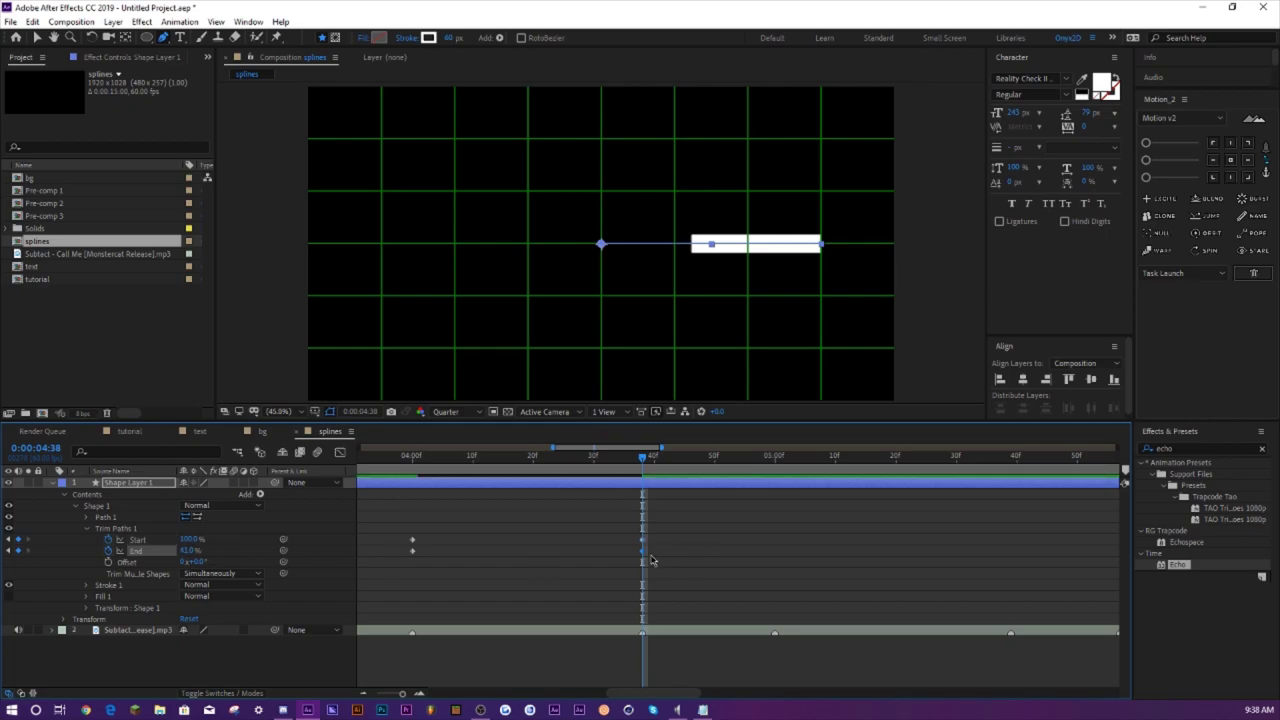
{"action": "left_click_drag", "start_coordinate": [643, 556], "coordinate": [732, 558]}
{"action": "left_click_drag", "start_coordinate": [627, 515], "coordinate": [784, 592]}
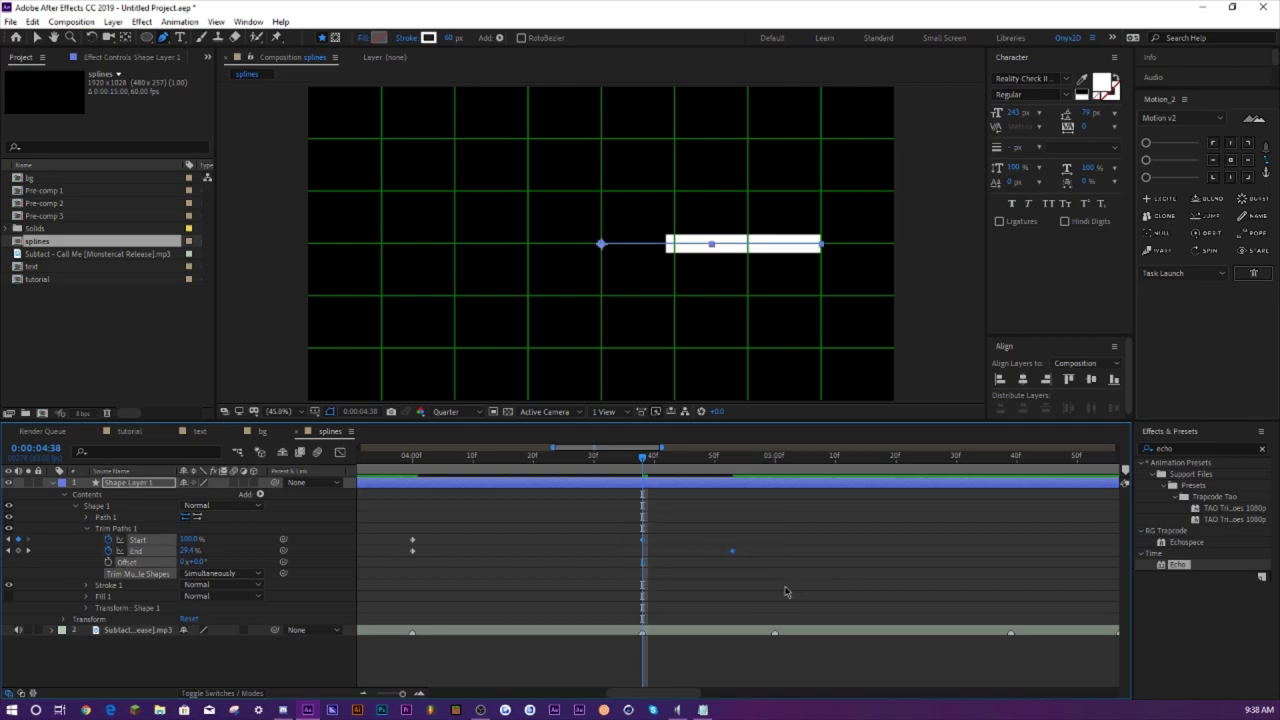
- In the Graph Editor's speed graph, pull the ease handles into a sharp early peak
{"action": "left_click", "coordinate": [340, 452]}
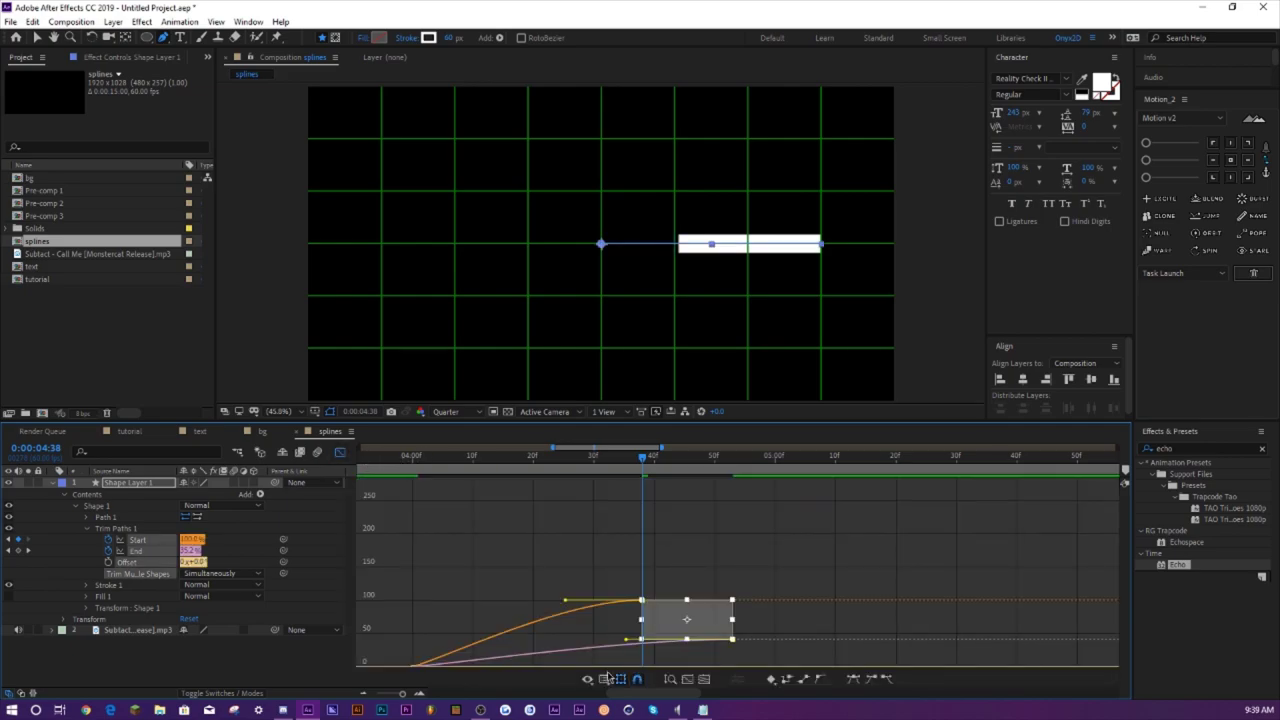
{"action": "left_click", "coordinate": [670, 679]}
{"action": "left_click", "coordinate": [604, 679]}
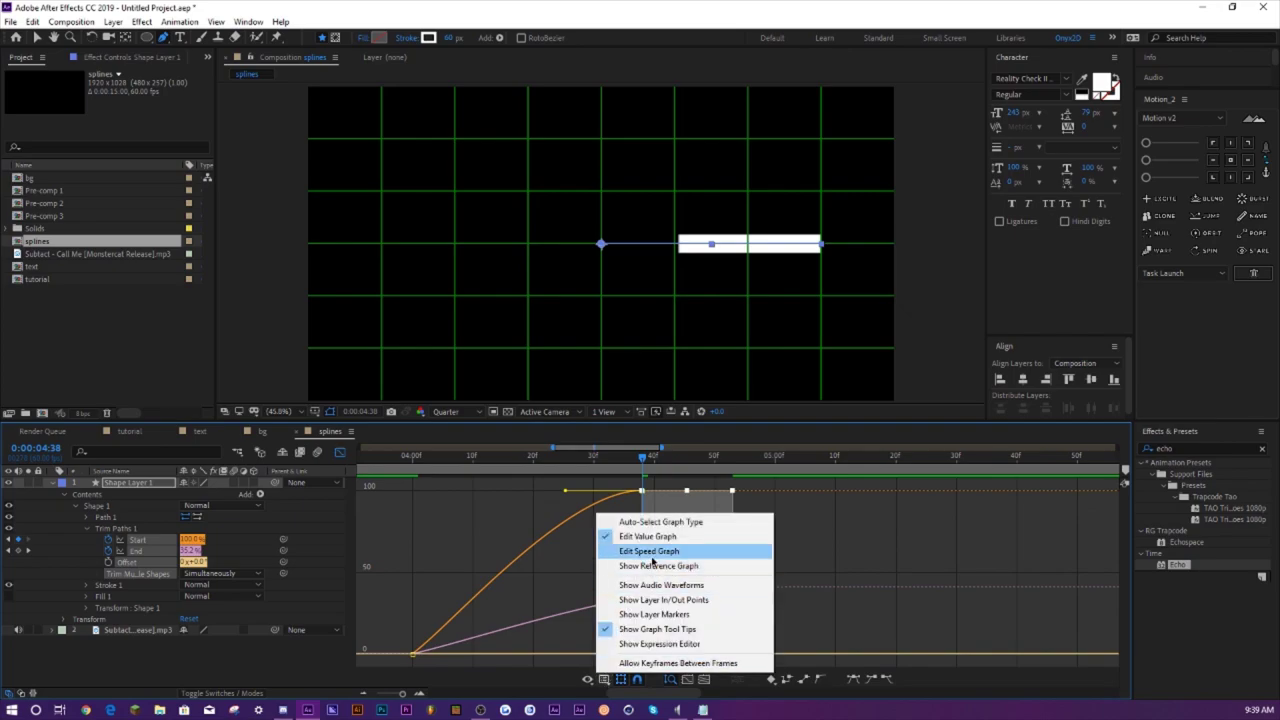
{"action": "left_click", "coordinate": [651, 554]}
{"action": "mouse_move", "coordinate": [412, 468]}
{"action": "left_mouse_down"}
{"action": "mouse_move", "coordinate": [434, 468]}
{"action": "mouse_move", "coordinate": [398, 468]}
{"action": "mouse_move", "coordinate": [617, 466]}
{"action": "mouse_move", "coordinate": [497, 466]}
{"action": "left_mouse_up"}
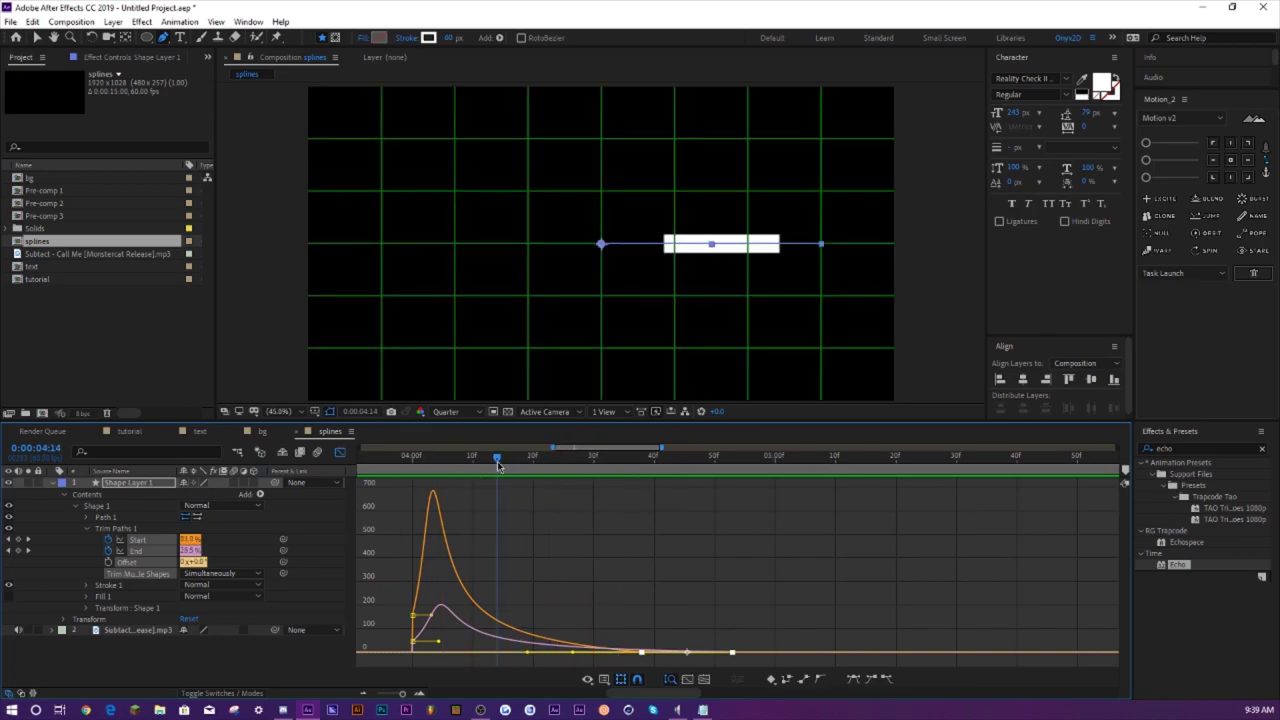
{"action": "left_click", "coordinate": [340, 452]}
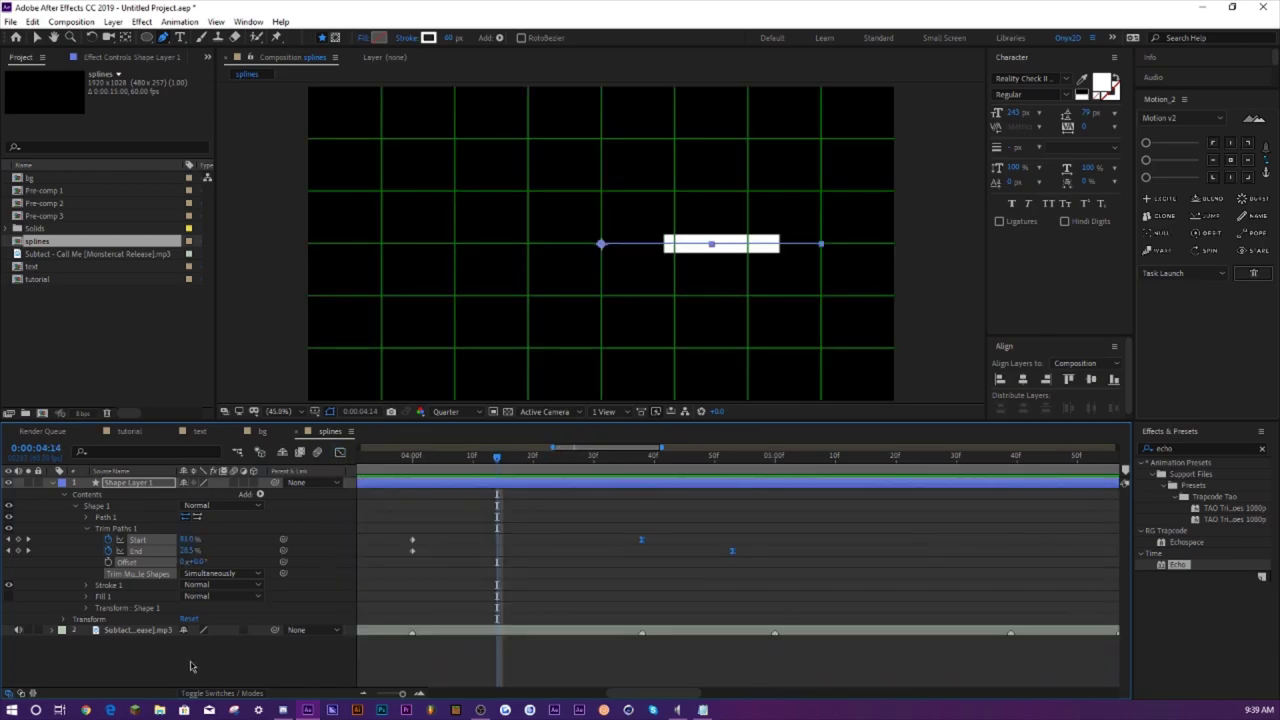
- Keyframe Stroke Width, bring it to 0 at the last trim keyframe, and preview
{"action": "left_click", "coordinate": [86, 528]}
{"action": "left_click", "coordinate": [86, 540]}
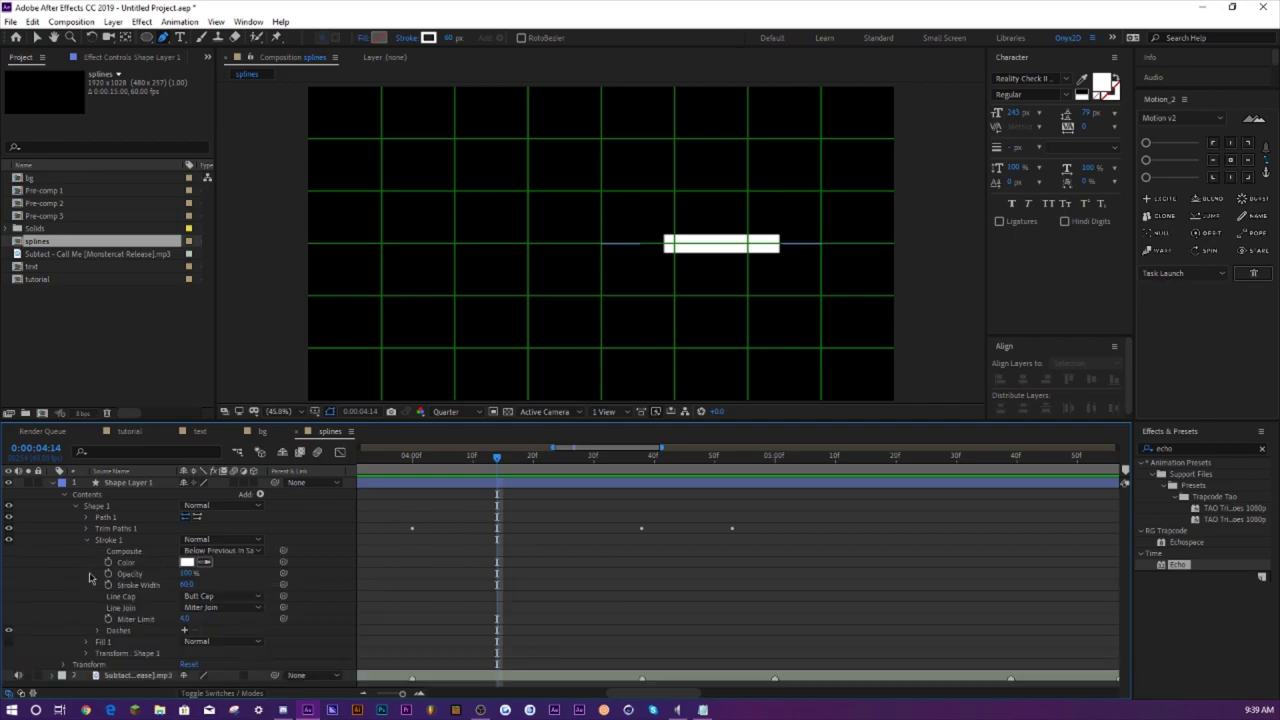
{"action": "left_click", "coordinate": [108, 585]}
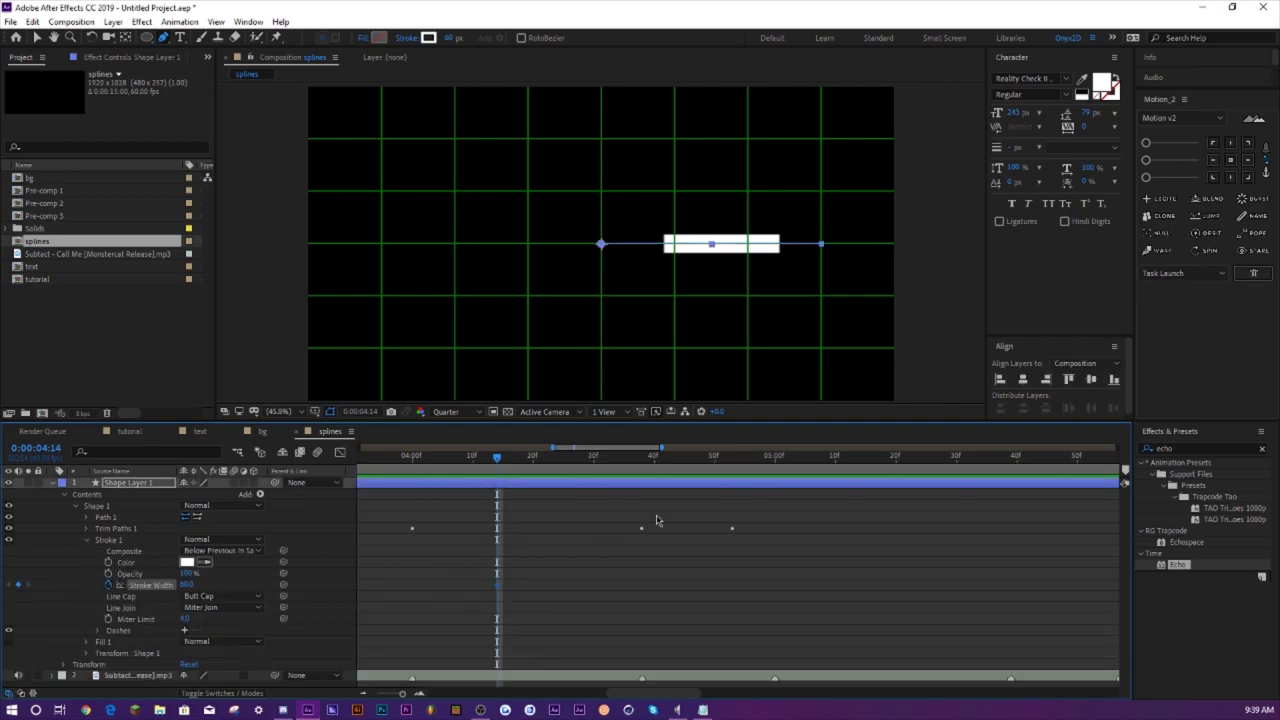
{"action": "left_click", "coordinate": [733, 460]}
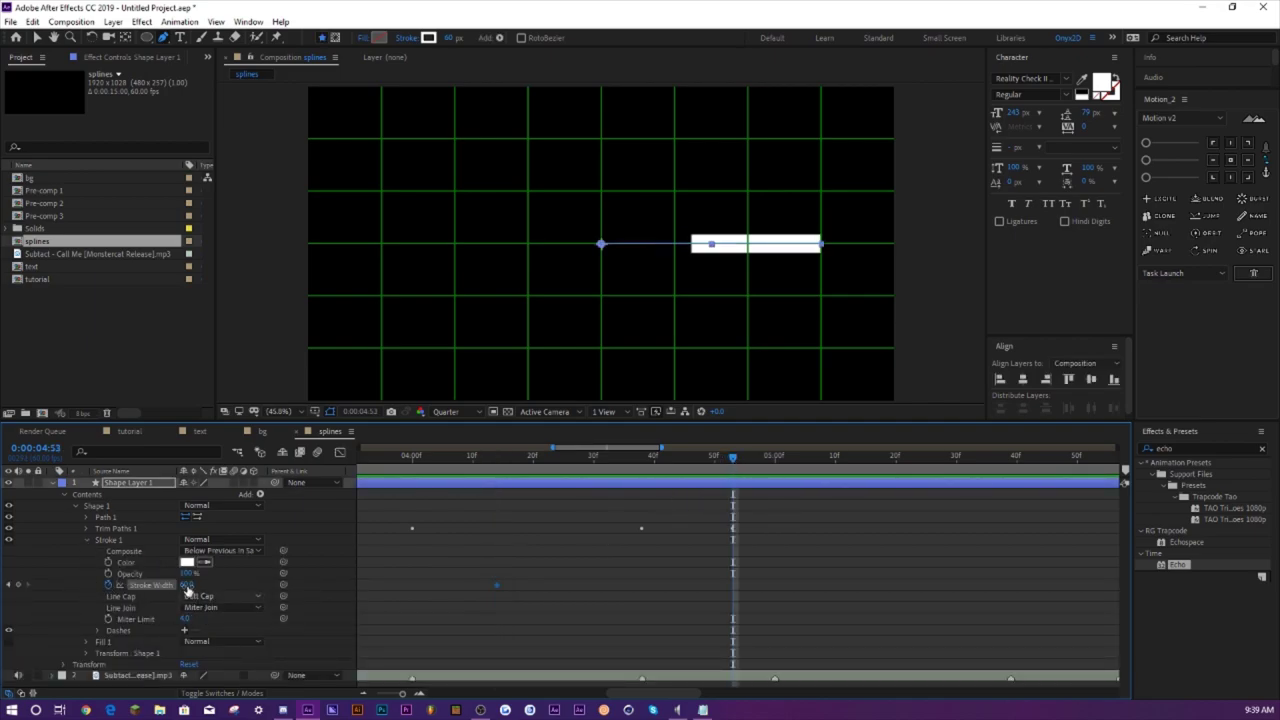
{"action": "left_click_drag", "start_coordinate": [186, 584], "coordinate": [150, 593]}
{"action": "key", "text": "space"}
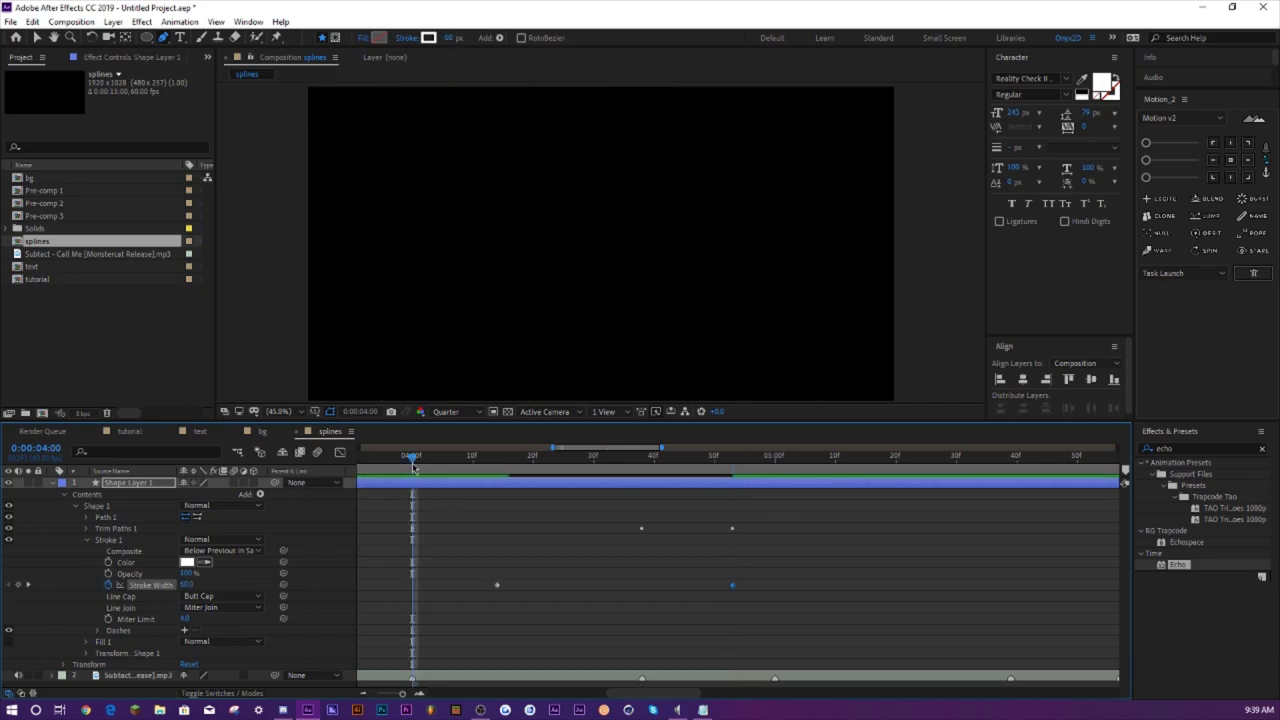
{"action": "key", "text": "space"}
{"action": "left_click_drag", "start_coordinate": [617, 466], "coordinate": [546, 462]}
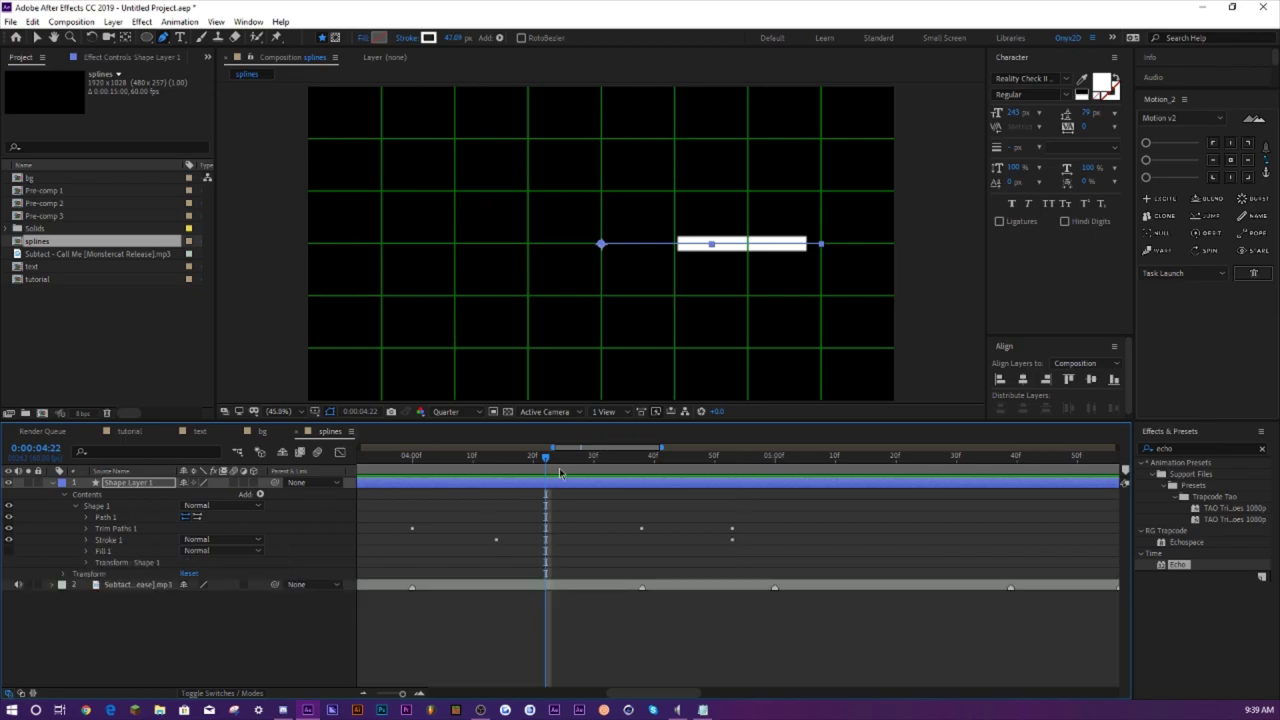
- Add a Repeater to Shape 1 and set its number of copies to 10
{"action": "left_click", "coordinate": [73, 507]}
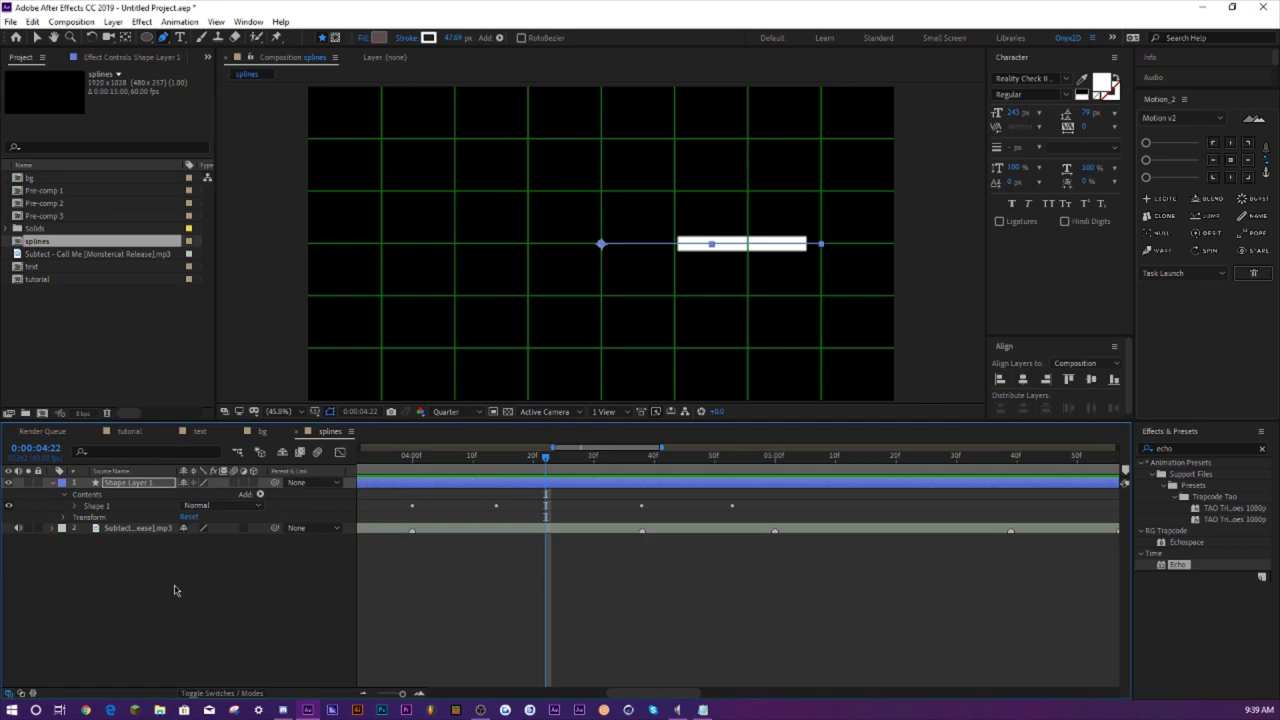
{"action": "left_click", "coordinate": [260, 494]}
{"action": "left_click", "coordinate": [303, 392]}
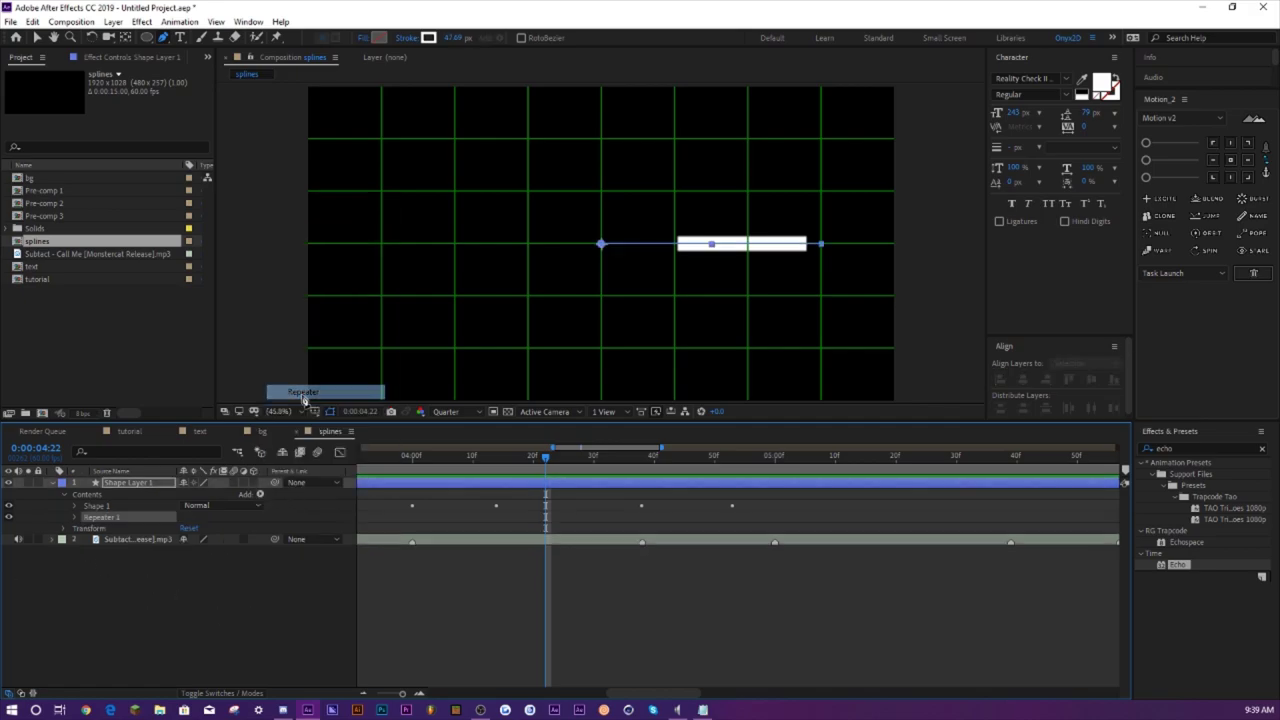
{"action": "left_click", "coordinate": [74, 518]}
{"action": "left_click", "coordinate": [184, 527]}
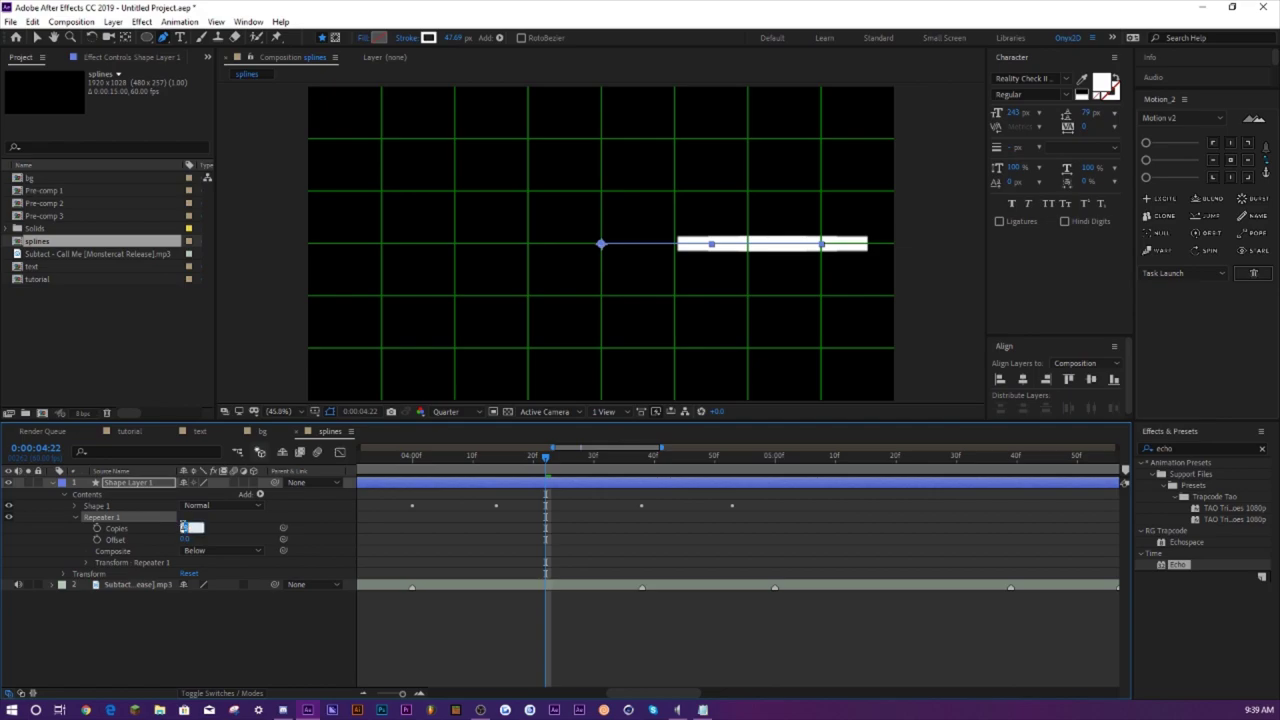
{"action": "type", "text": "100"}
{"action": "key", "text": "Return"}
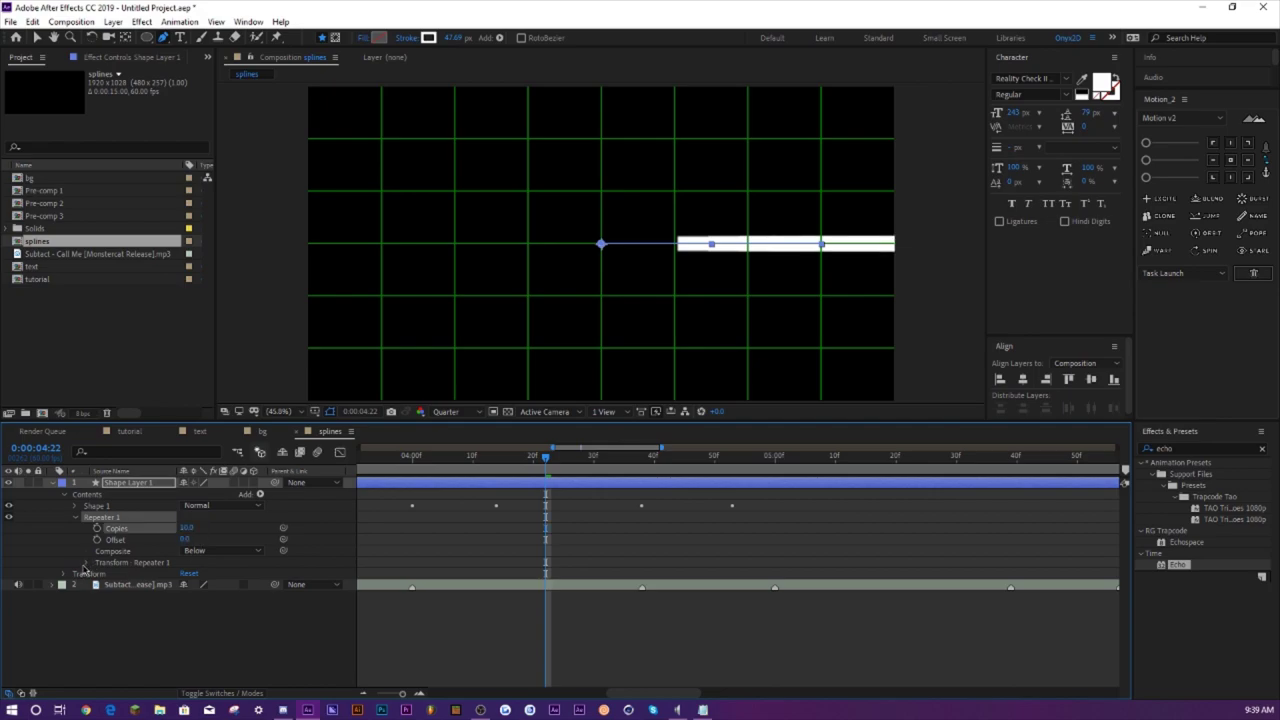
- Set the repeater's Position offset to 0 and Rotation to 36° per copy
{"action": "left_click", "coordinate": [85, 563]}
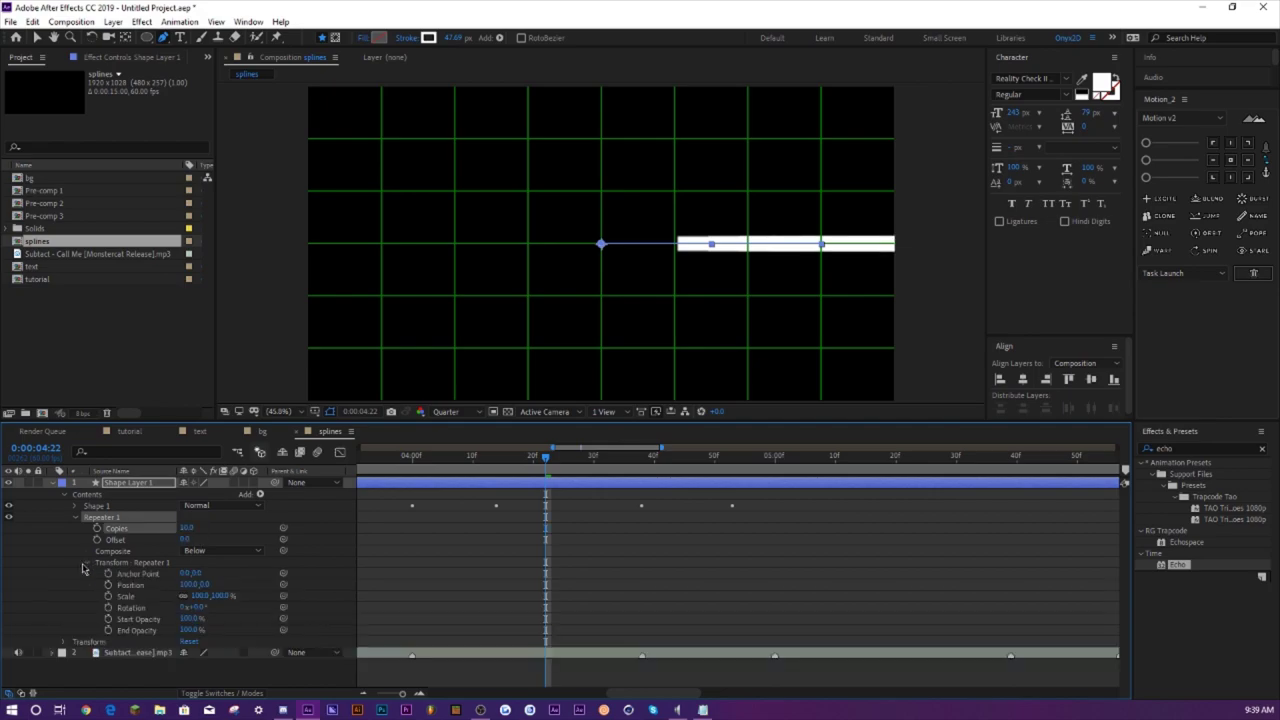
{"action": "left_click", "coordinate": [186, 584]}
{"action": "type", "text": "0"}
{"action": "key", "text": "Return"}
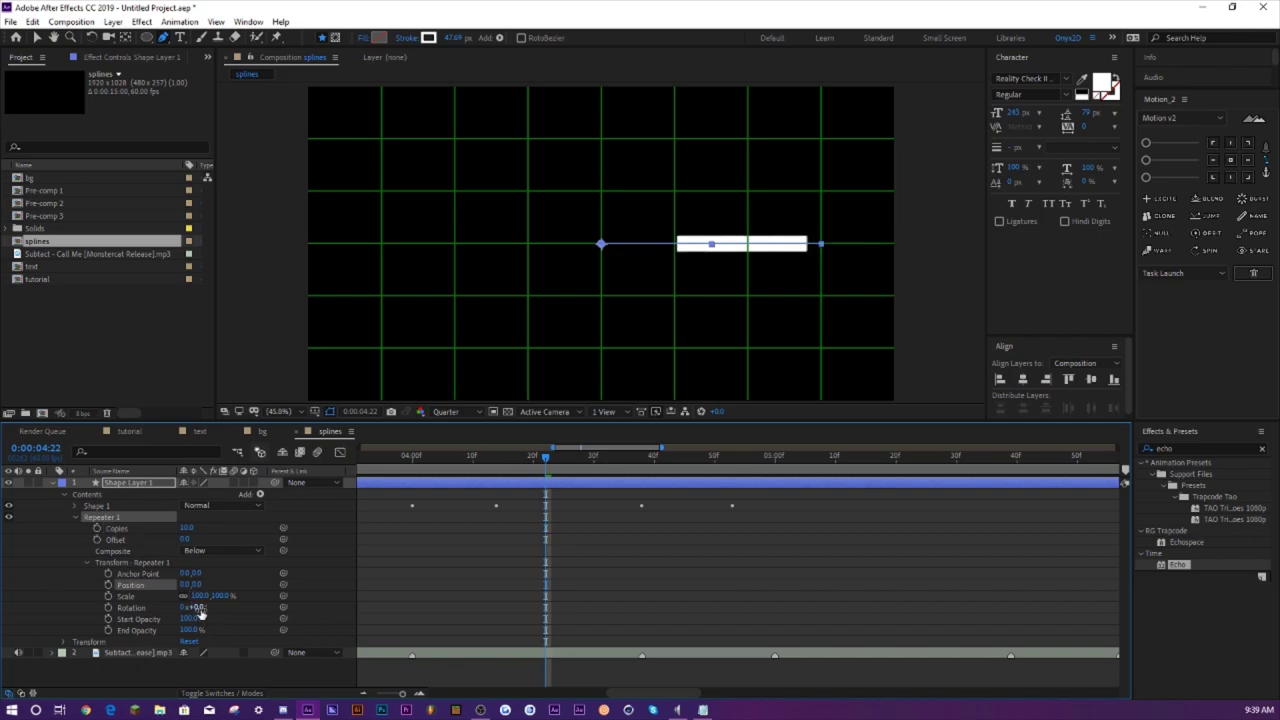
{"action": "left_click", "coordinate": [198, 607]}
{"action": "type", "text": "36"}
{"action": "key", "text": "Return"}
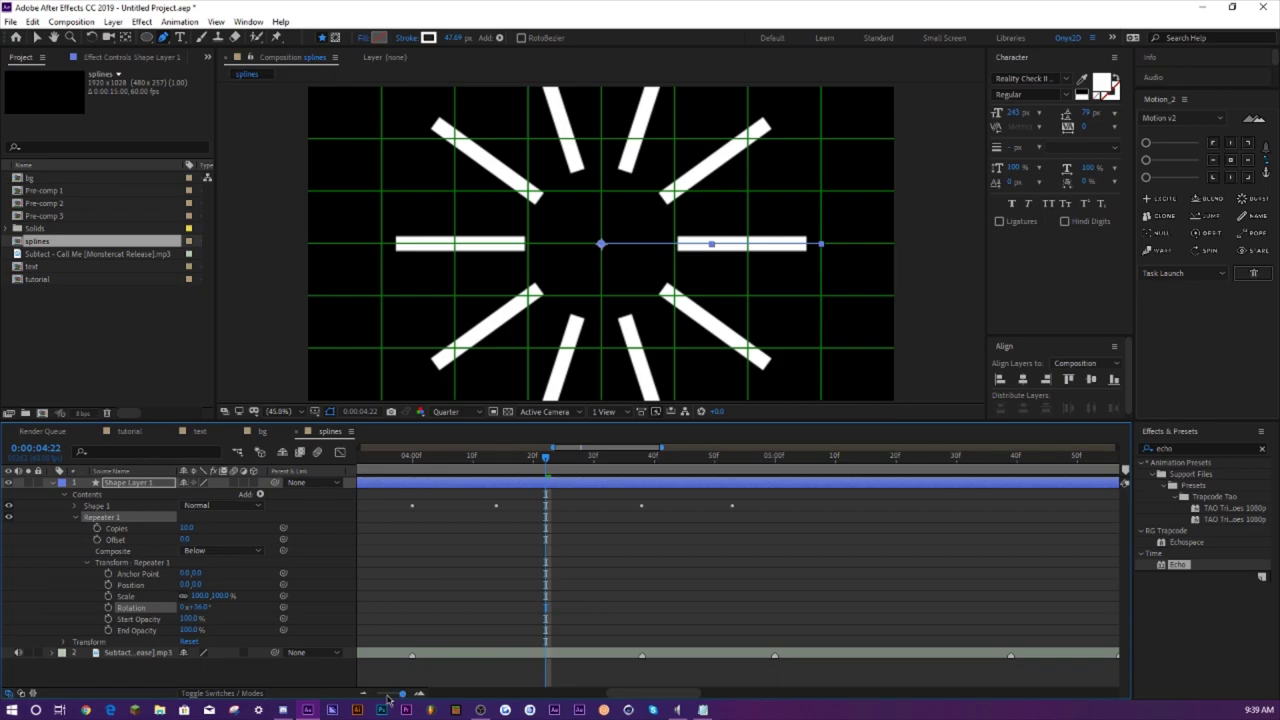
{"action": "left_click_drag", "start_coordinate": [400, 693], "coordinate": [373, 692]}
{"action": "left_click", "coordinate": [557, 475]}
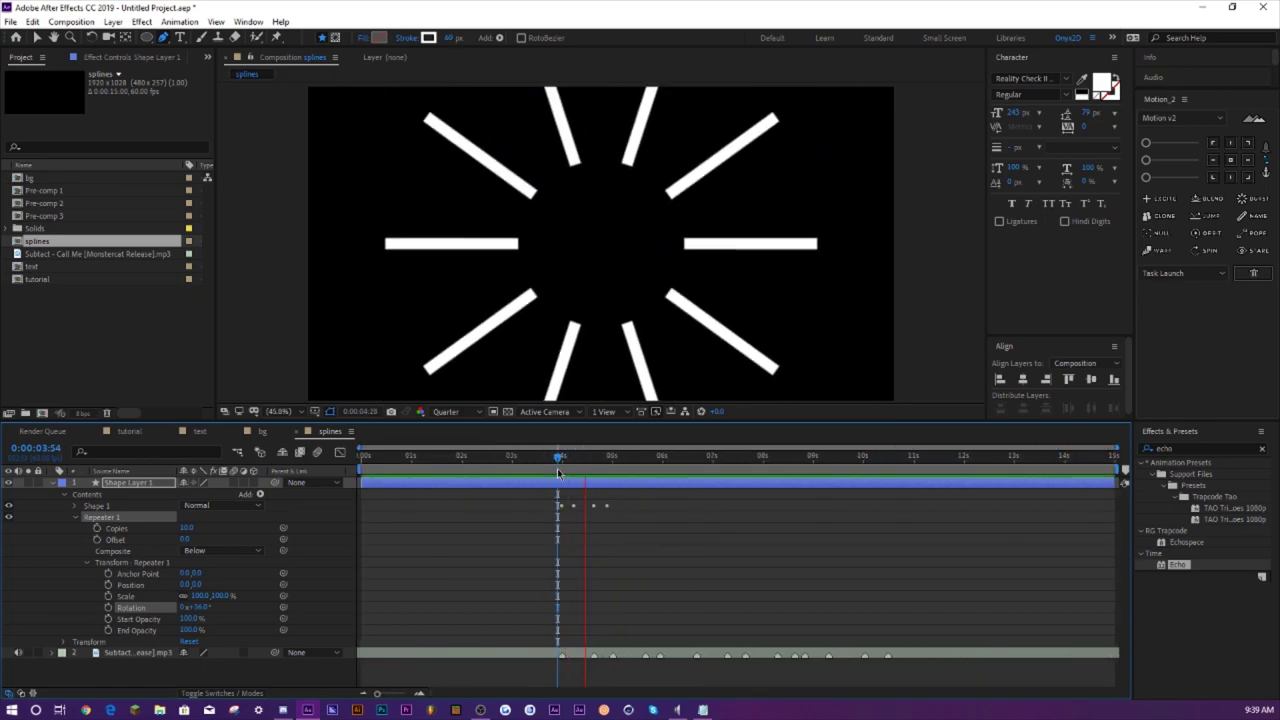
{"action": "left_click_drag", "start_coordinate": [557, 473], "coordinate": [581, 473]}
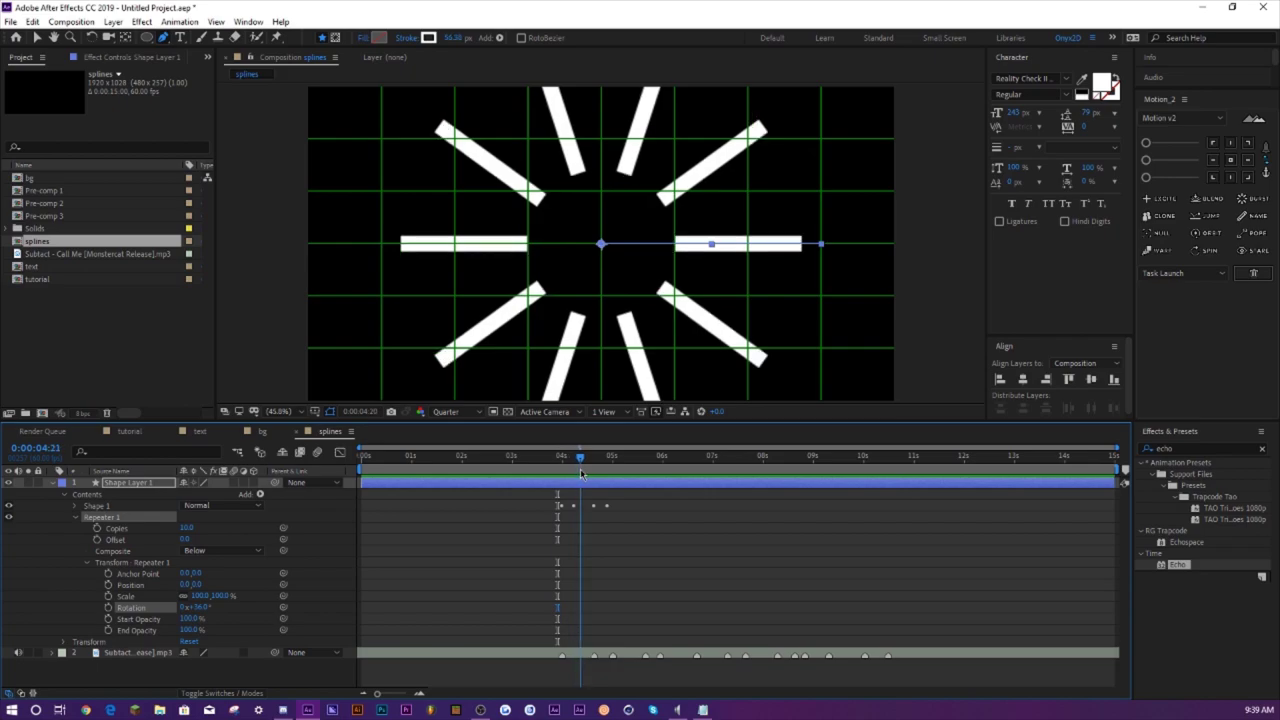
{"action": "left_click", "coordinate": [53, 484]}
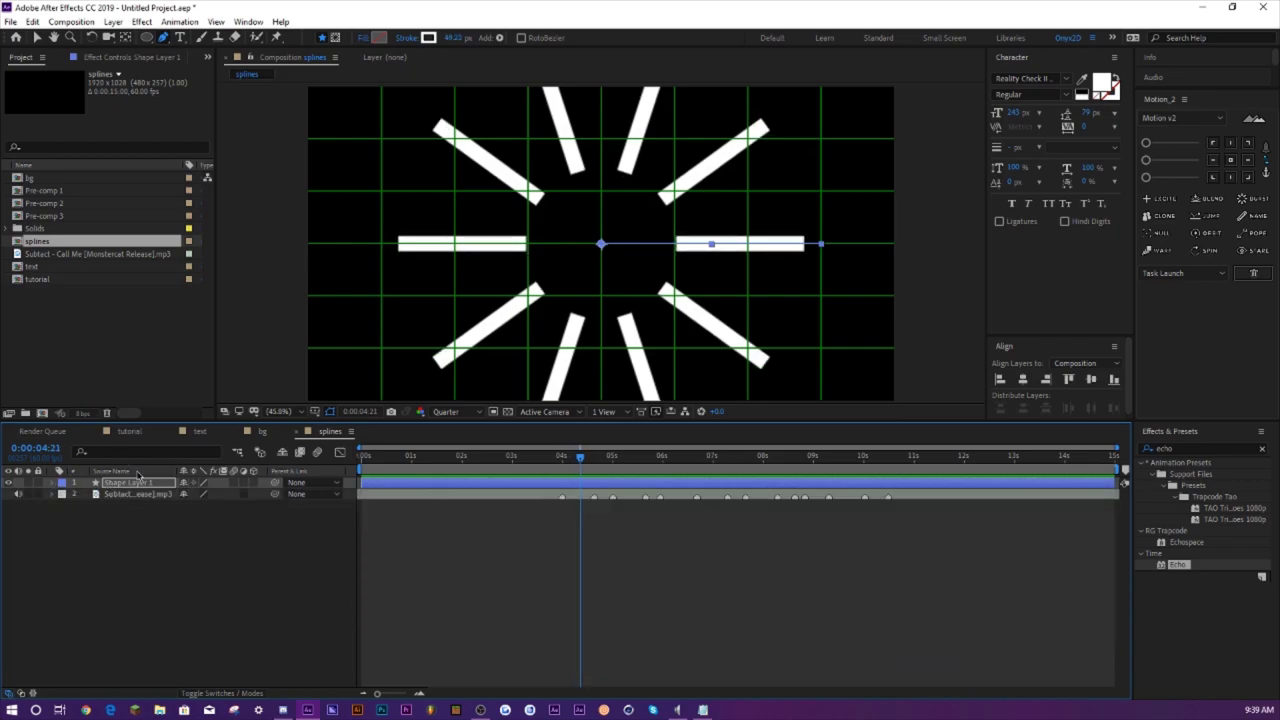
- Duplicate Shape Layer 1 and rotate the copy 90°
{"action": "left_click", "coordinate": [138, 485]}
{"action": "key", "text": "ctrl+d"}
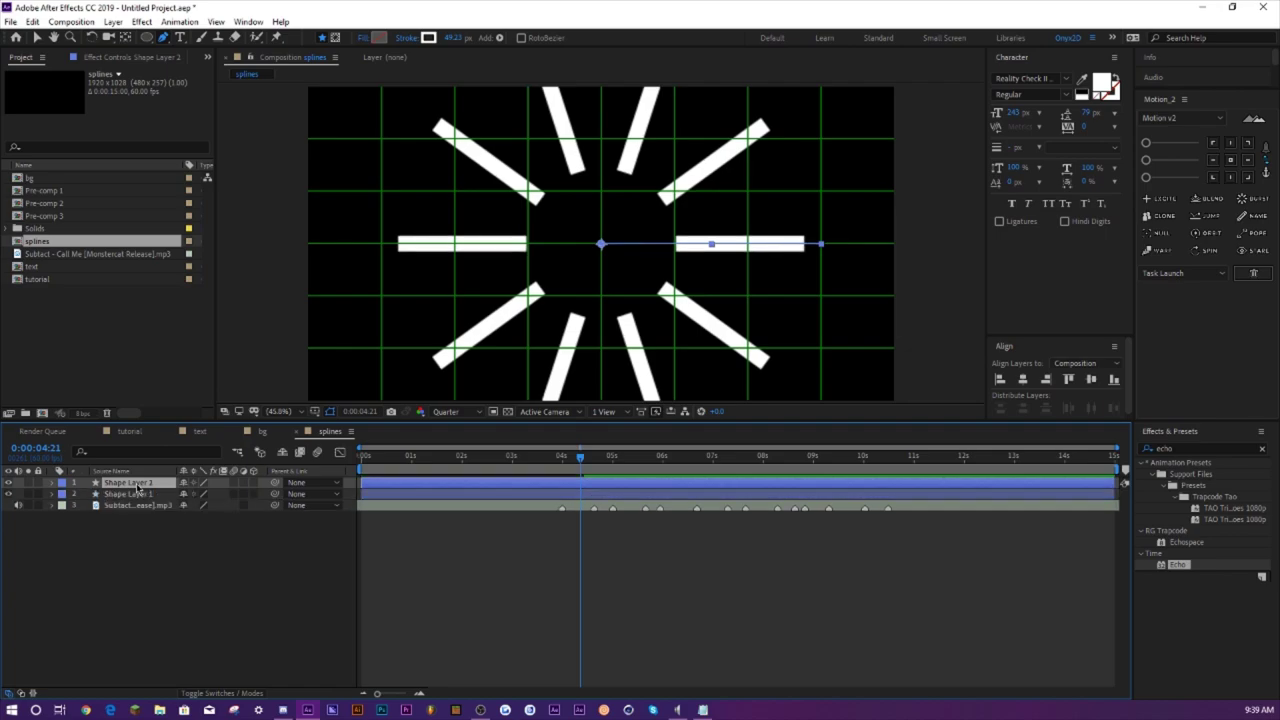
{"action": "key", "text": "r"}
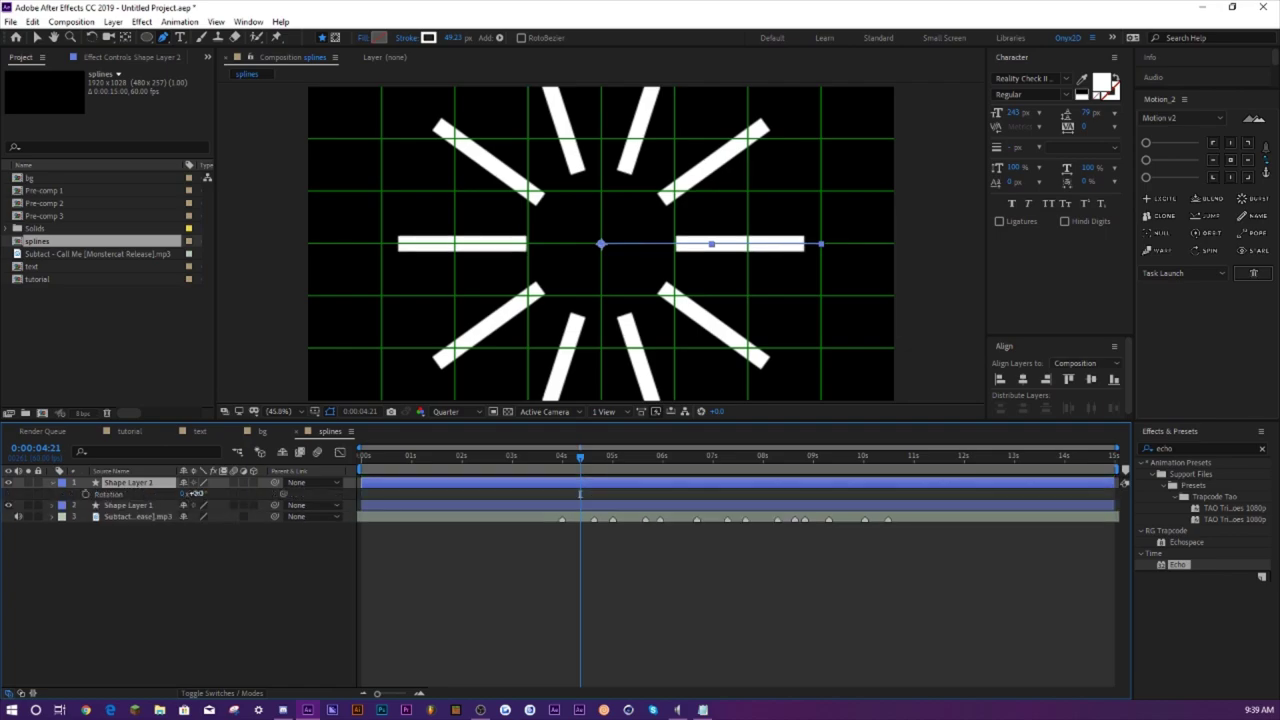
{"action": "left_click", "coordinate": [196, 493]}
{"action": "type", "text": "90"}
{"action": "key", "text": "Return"}
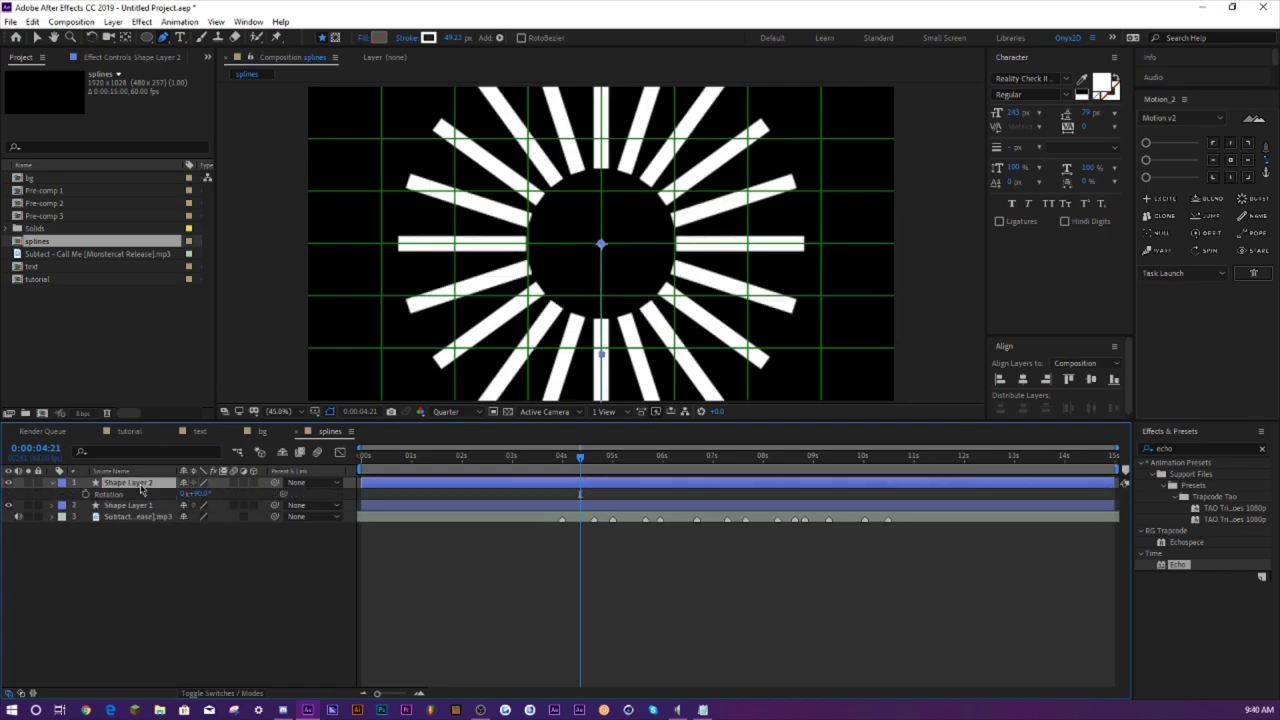
- Make the duplicate's stroke purple and scrub to check both bursts
{"action": "left_click", "coordinate": [428, 37]}
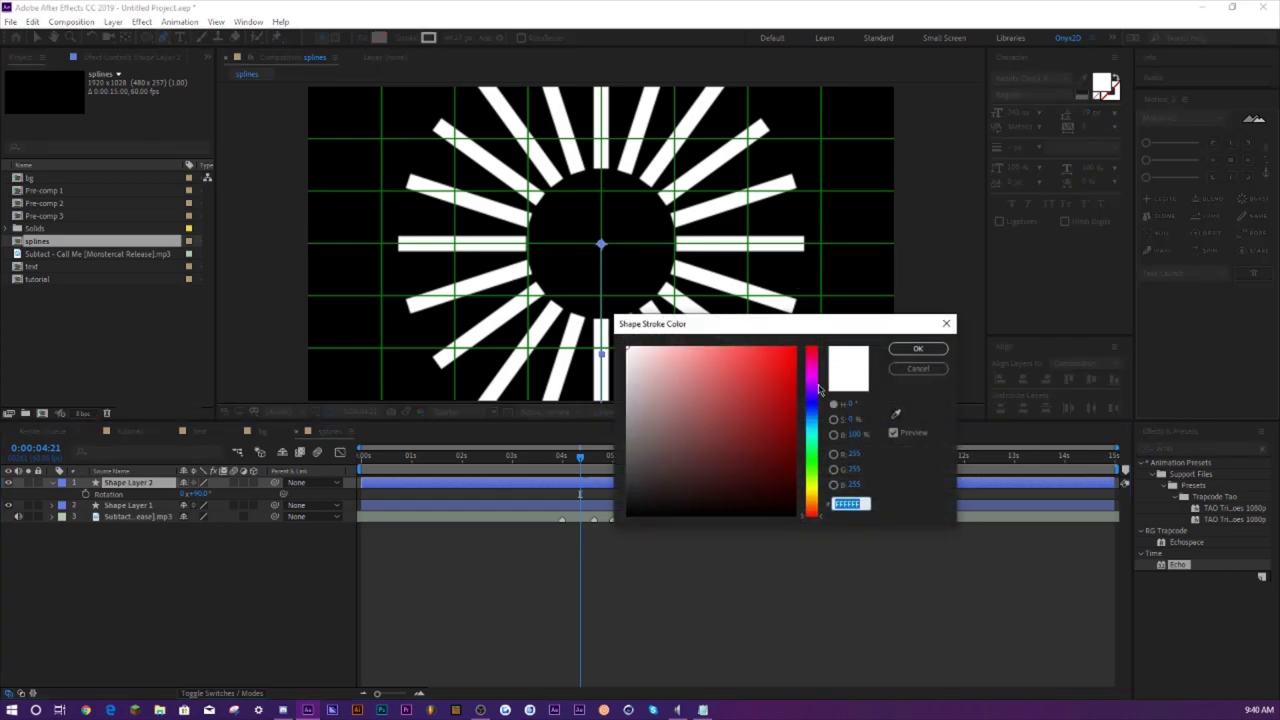
{"action": "left_click", "coordinate": [811, 386]}
{"action": "left_click", "coordinate": [783, 380]}
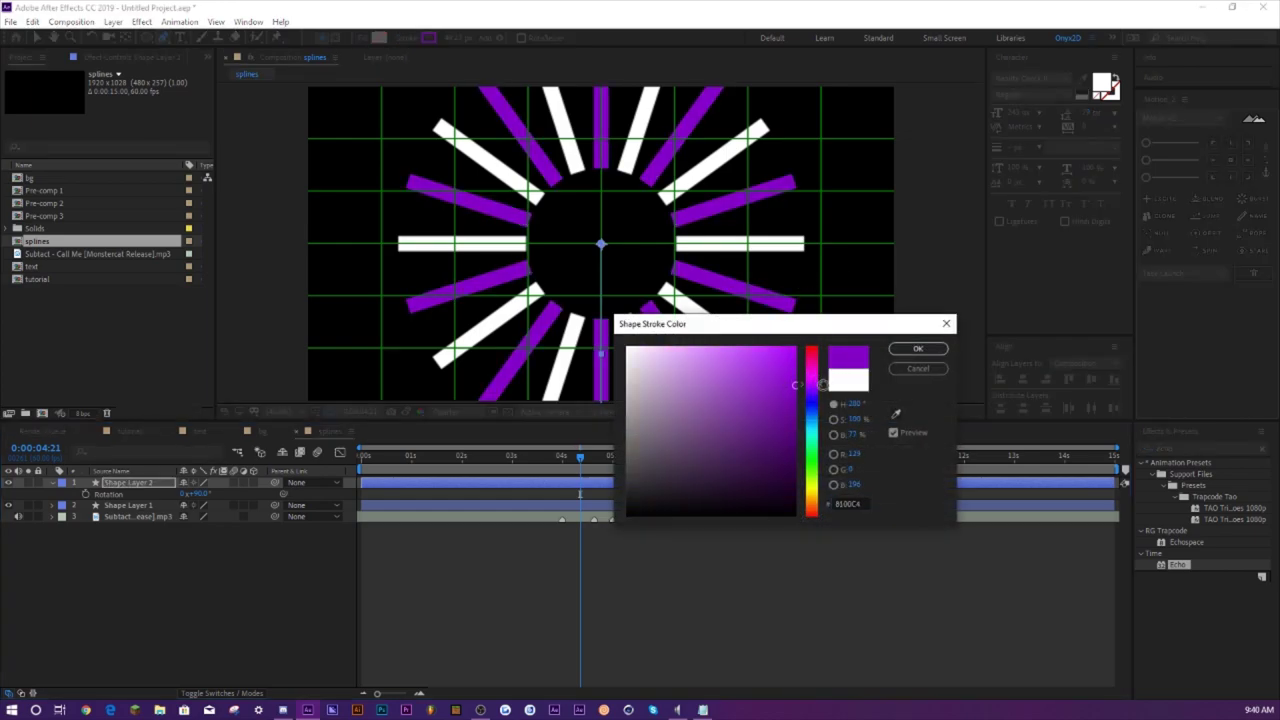
{"action": "left_click", "coordinate": [918, 348]}
{"action": "left_click", "coordinate": [560, 466]}
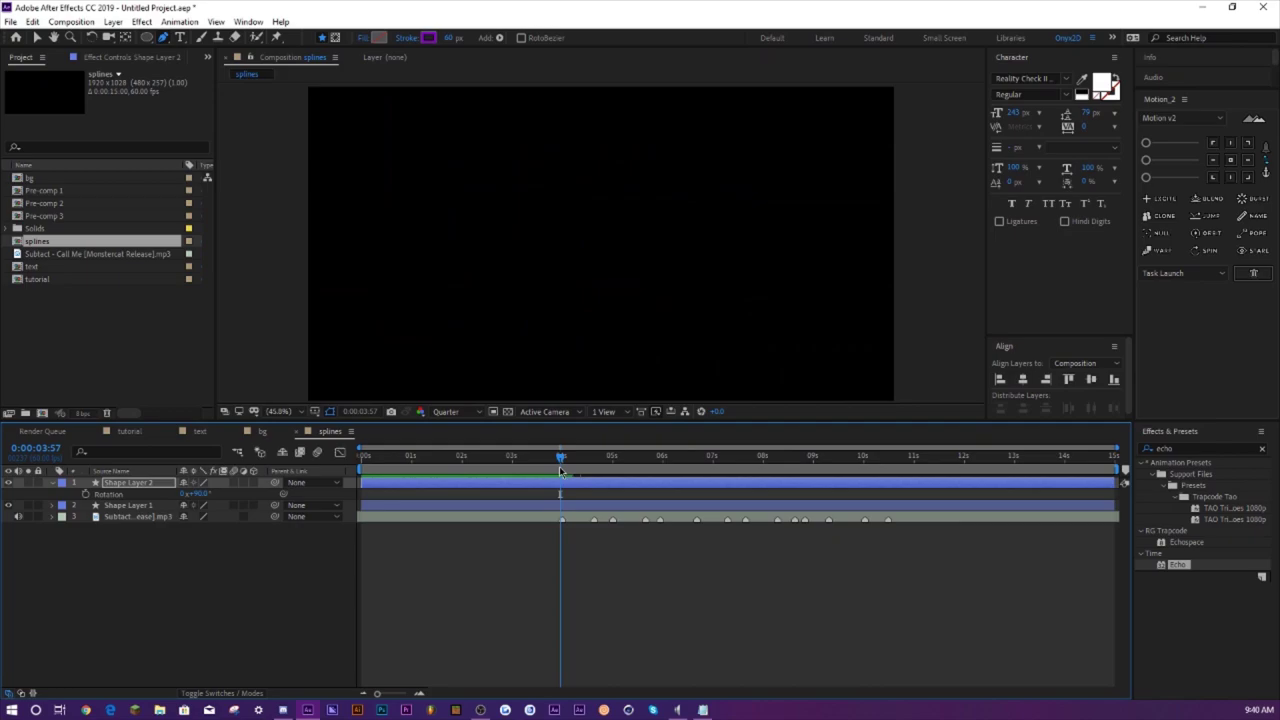
{"action": "left_click_drag", "start_coordinate": [560, 466], "coordinate": [574, 466]}
{"action": "left_click", "coordinate": [130, 506], "text": "shift"}
- Pre-compose both shape layers into a comp named 'spline 1'
{"action": "right_click", "coordinate": [130, 506]}
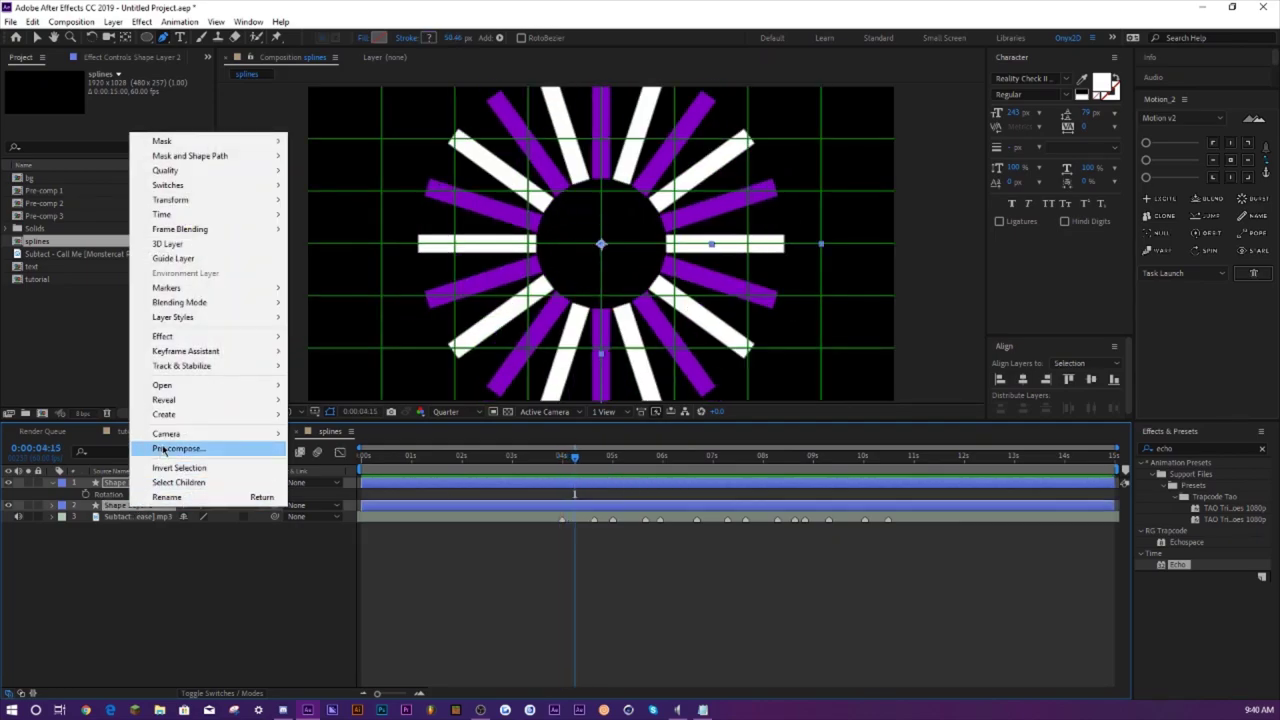
{"action": "left_click", "coordinate": [170, 446]}
{"action": "type", "text": "spline 1"}
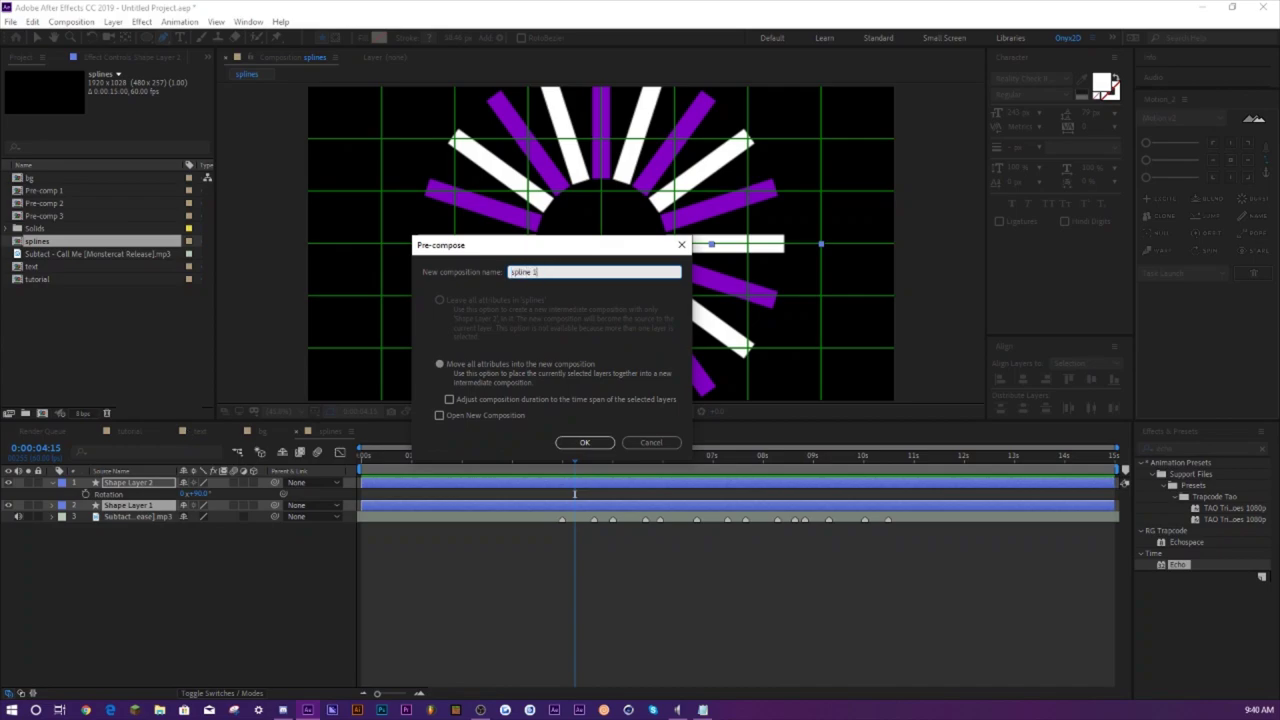
{"action": "key", "text": "Return"}
- Split spline 1 at 4:00 and delete the earlier half
{"action": "left_click", "coordinate": [561, 466]}
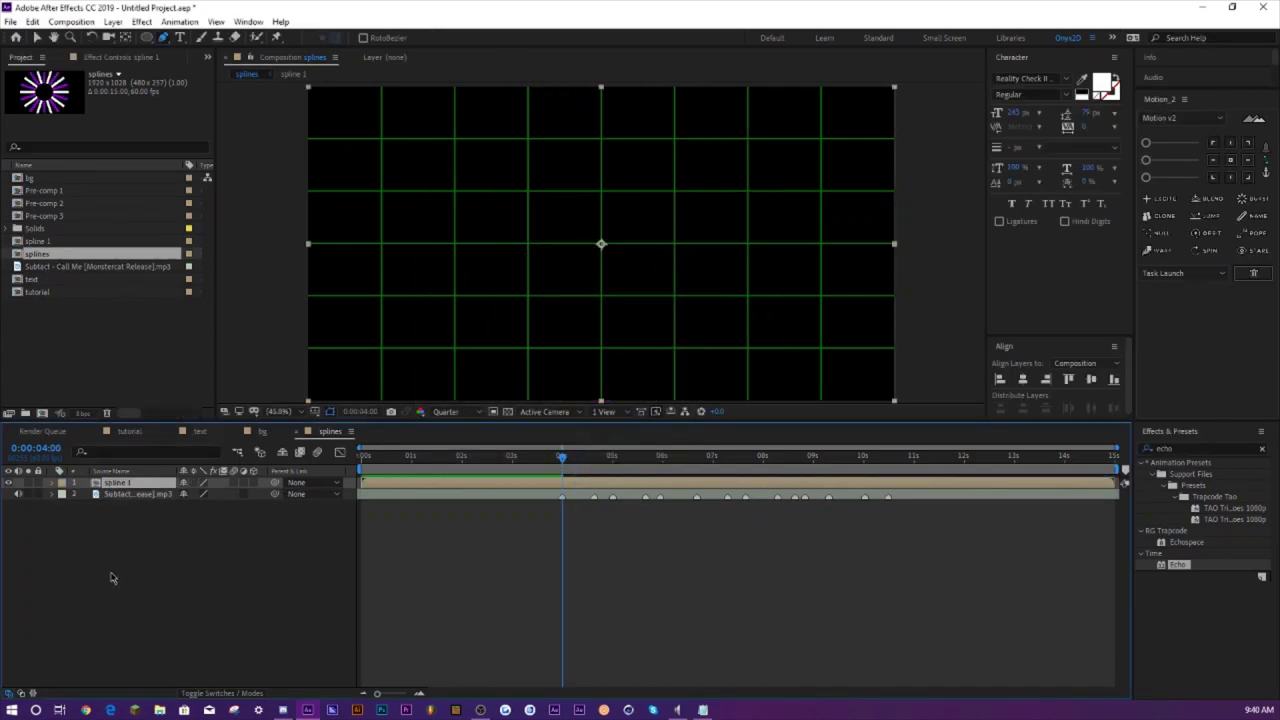
{"action": "key", "text": "ctrl+shift+d"}
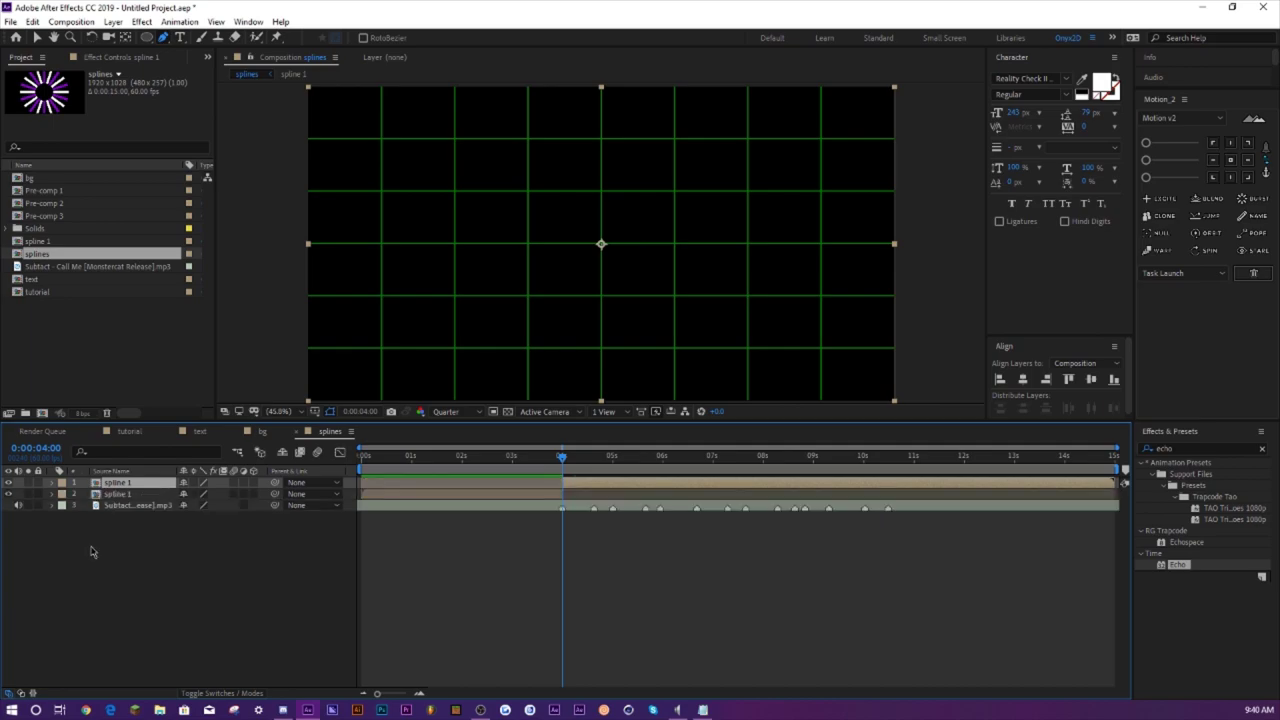
{"action": "left_click", "coordinate": [129, 495]}
{"action": "key", "text": "Delete"}
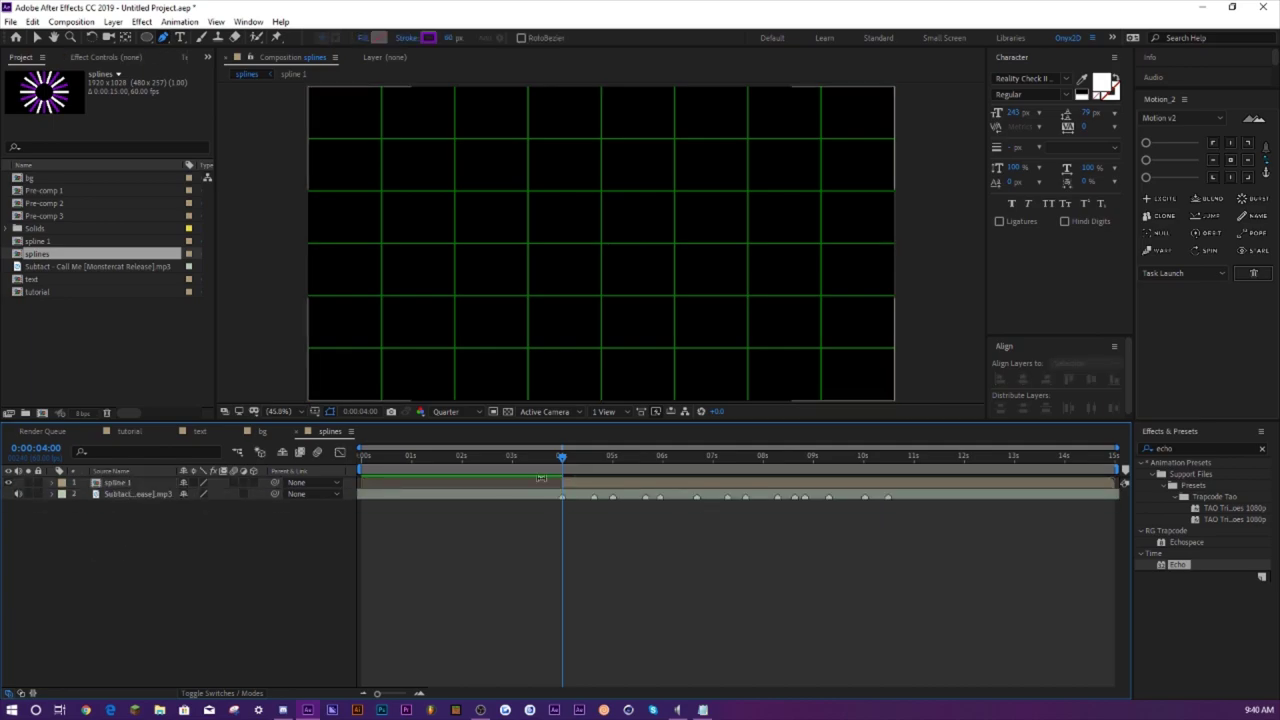
{"action": "left_click_drag", "start_coordinate": [599, 462], "coordinate": [607, 458]}
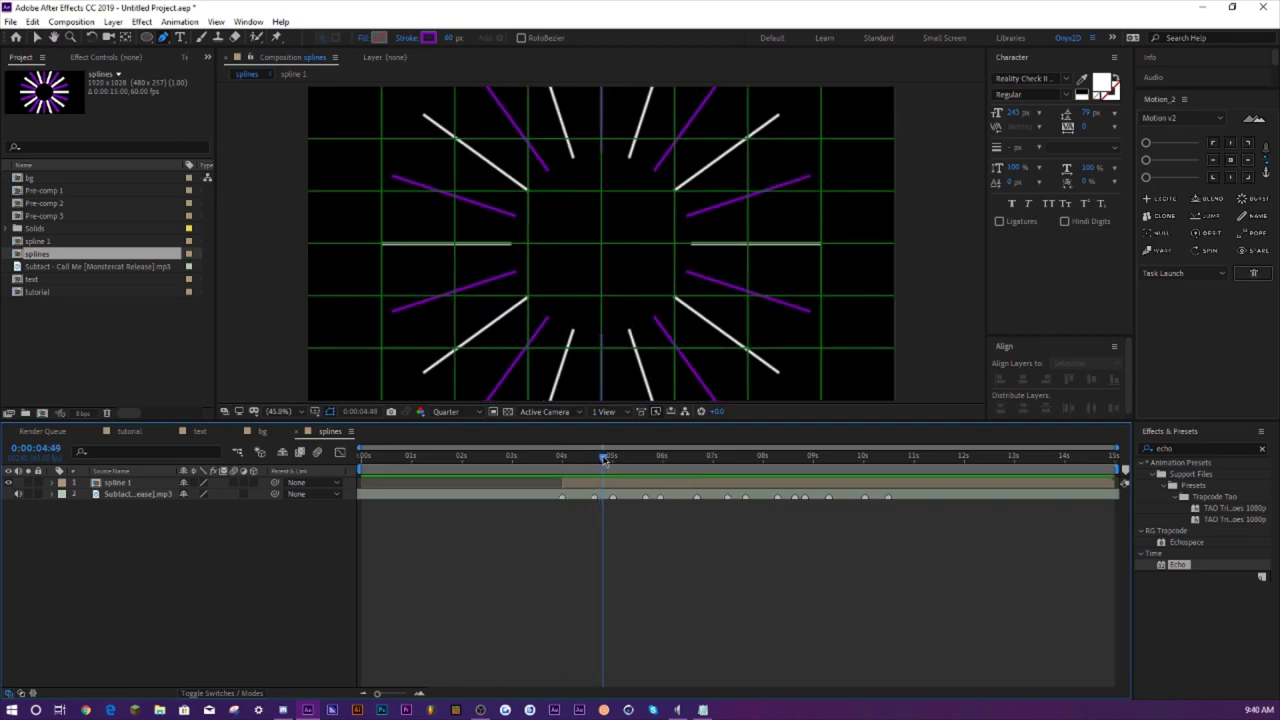
- Split spline 1 at 4:54 and delete the later half
{"action": "left_click", "coordinate": [120, 483]}
{"action": "key", "text": "ctrl+shift+d"}
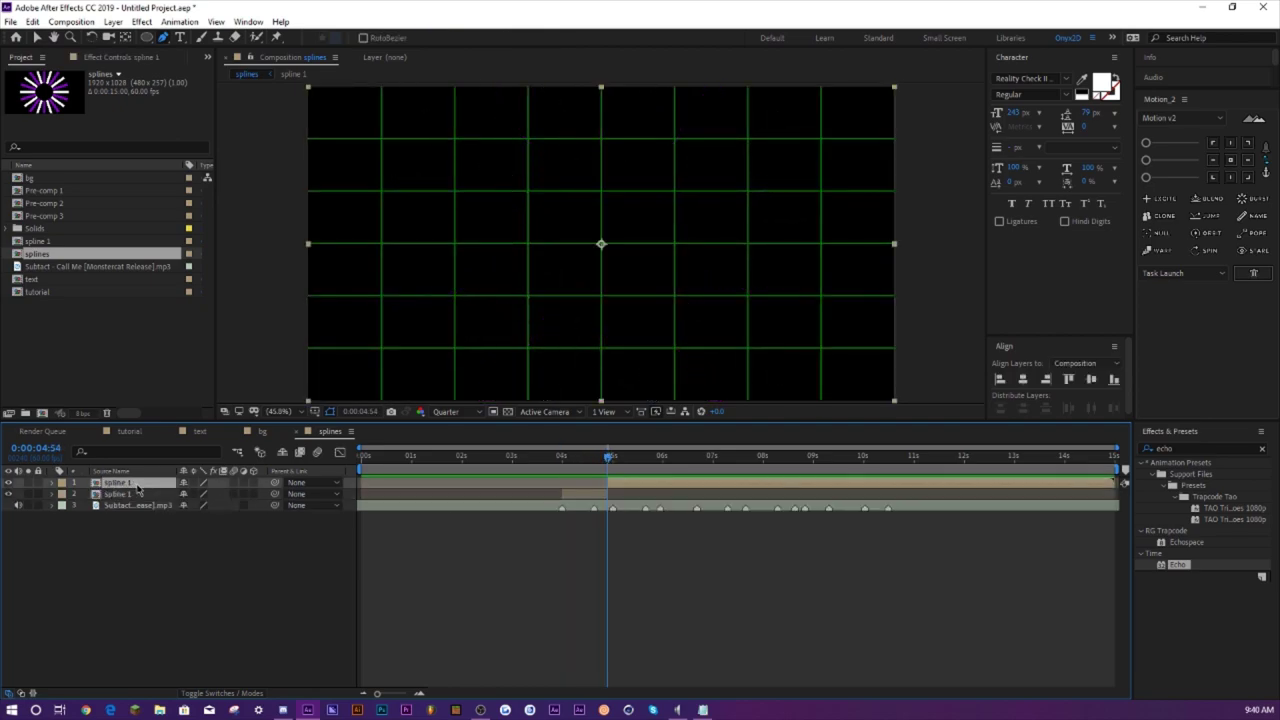
{"action": "key", "text": "Delete"}
- Preview the burst from about 4:00 and zoom the timeline in to half-second marks
{"action": "left_click_drag", "start_coordinate": [603, 458], "coordinate": [561, 461]}
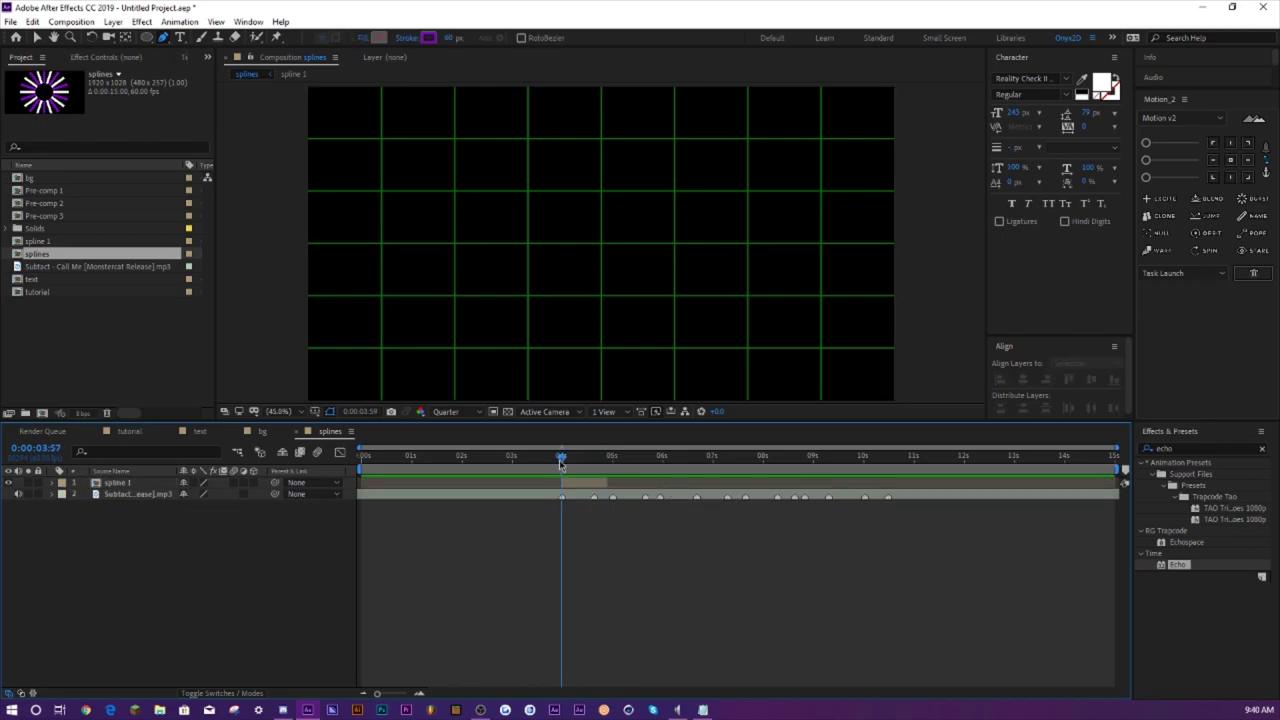
{"action": "key", "text": "space"}
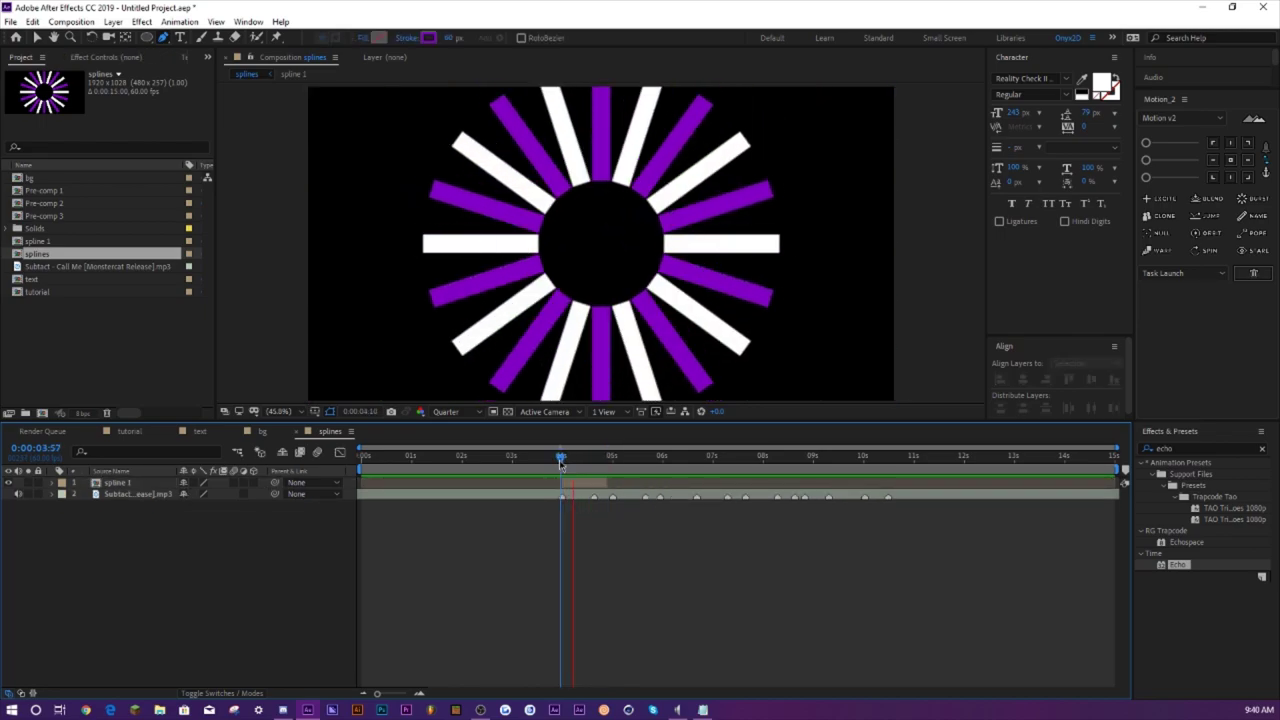
{"action": "key", "text": "space"}
{"action": "left_click", "coordinate": [597, 468]}
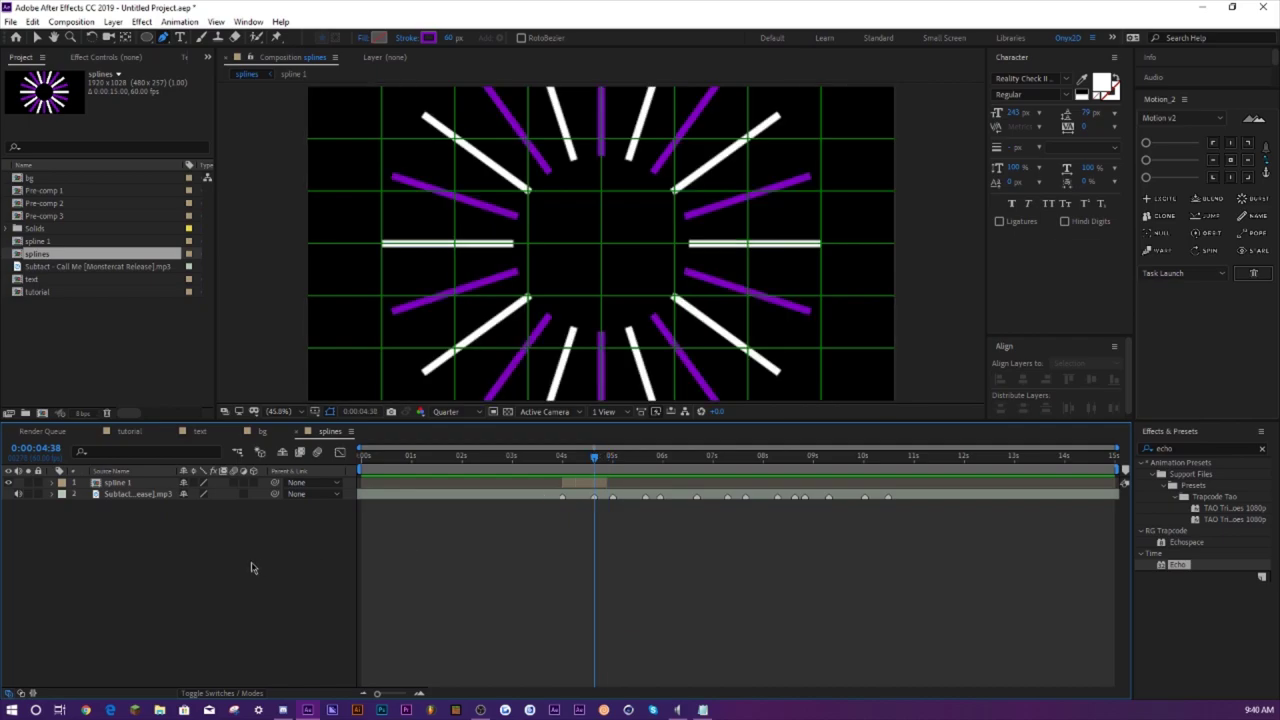
{"action": "left_click_drag", "start_coordinate": [389, 695], "coordinate": [395, 697]}
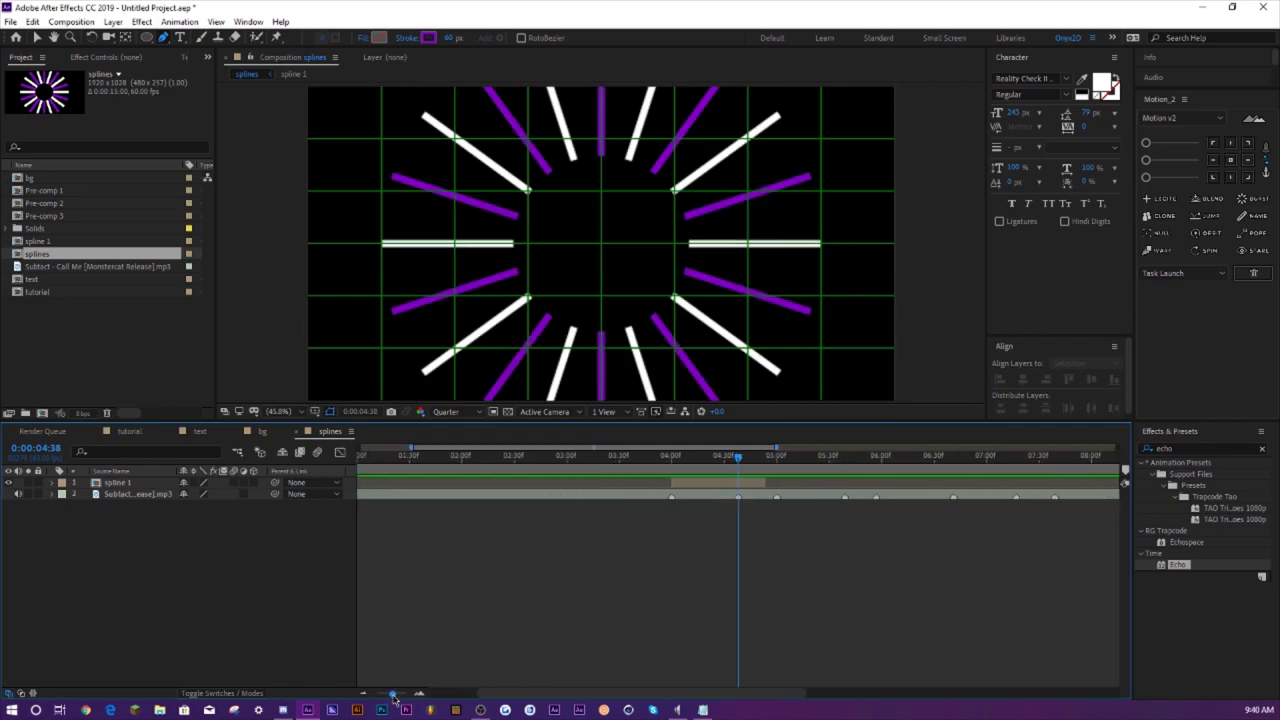
{"action": "key", "text": "space"}
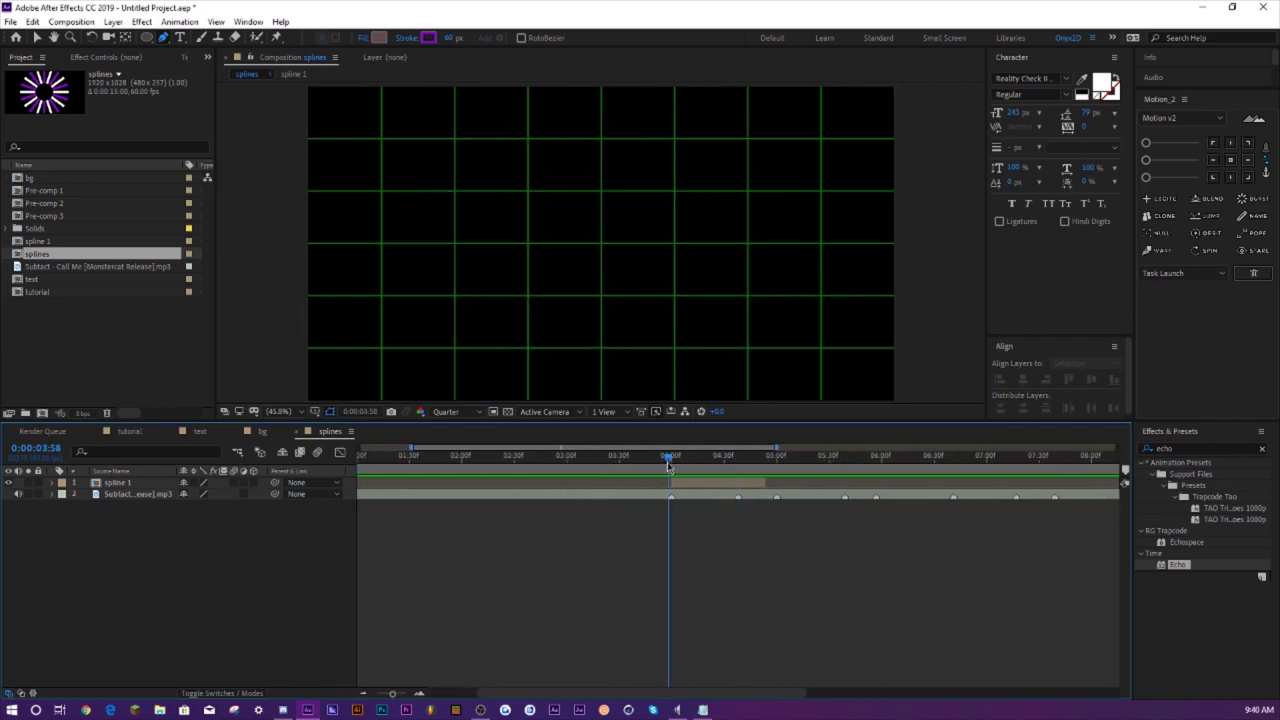
{"action": "key", "text": "space"}
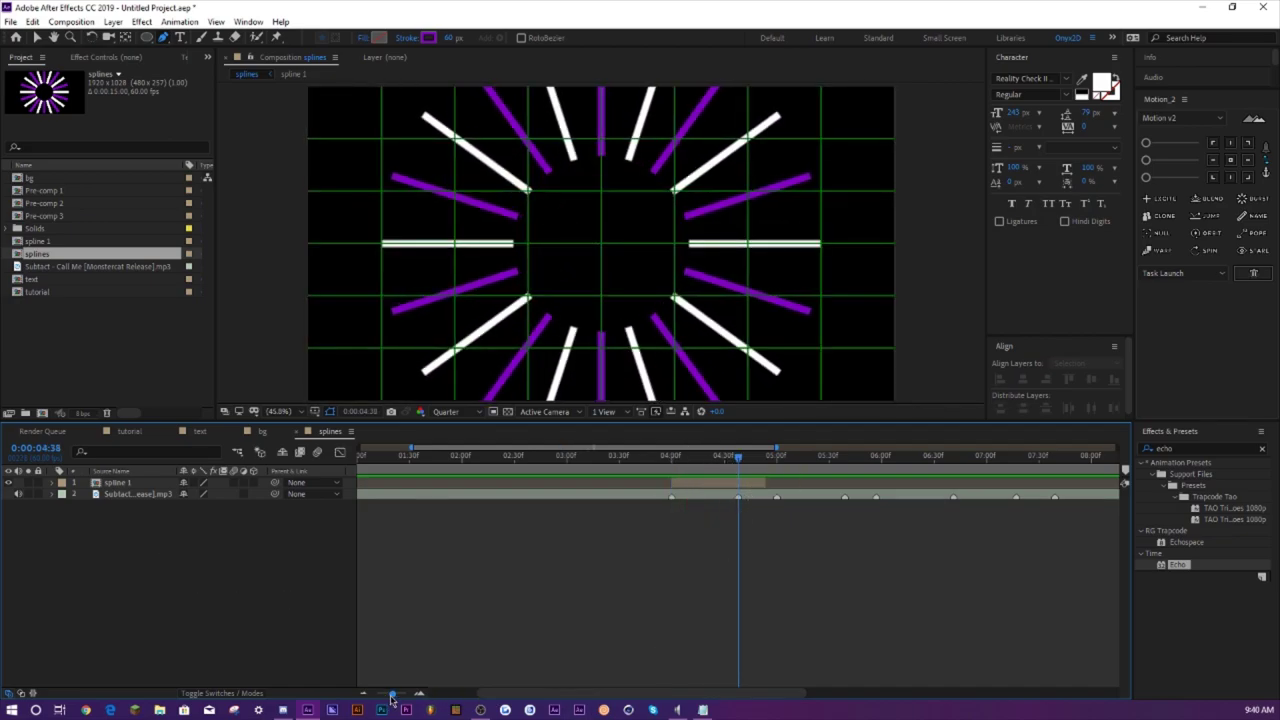
{"action": "left_click_drag", "start_coordinate": [392, 694], "coordinate": [400, 694]}
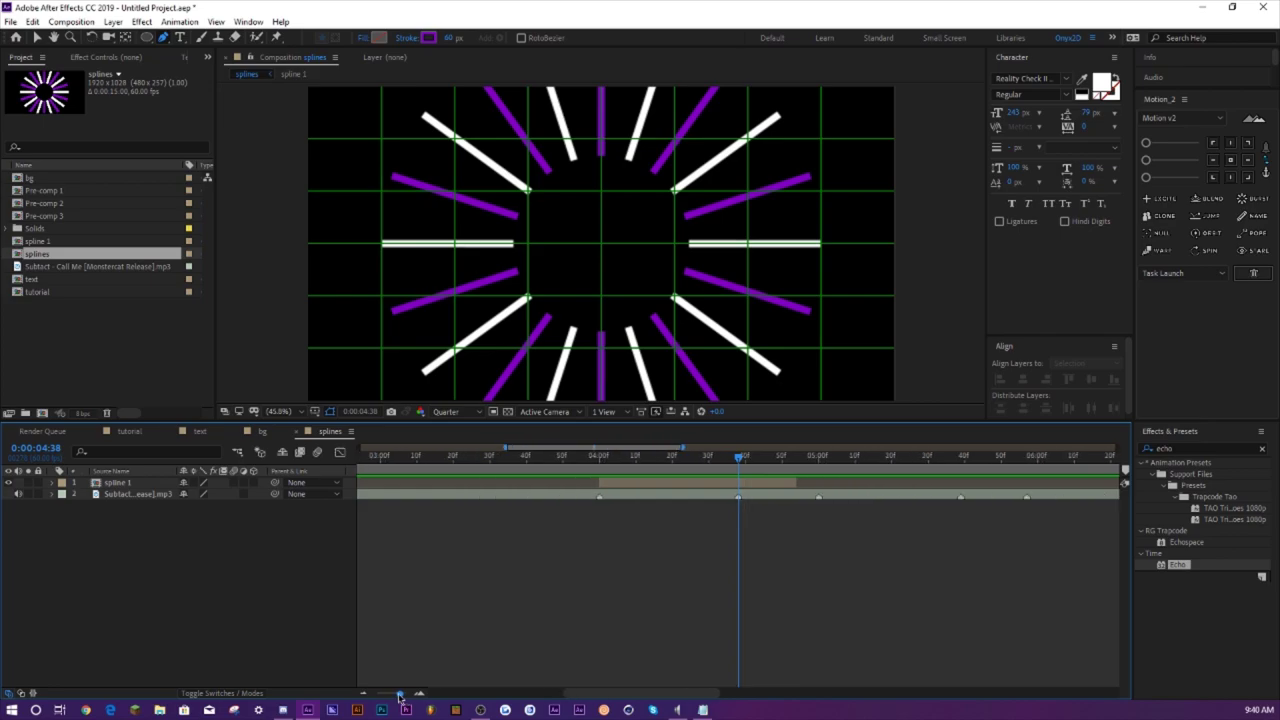
- Bring Shape Layer 1 from inside spline 1 into splines, expand it, and go to 4:24
{"action": "double_click", "coordinate": [115, 484]}
{"action": "left_click", "coordinate": [122, 495]}
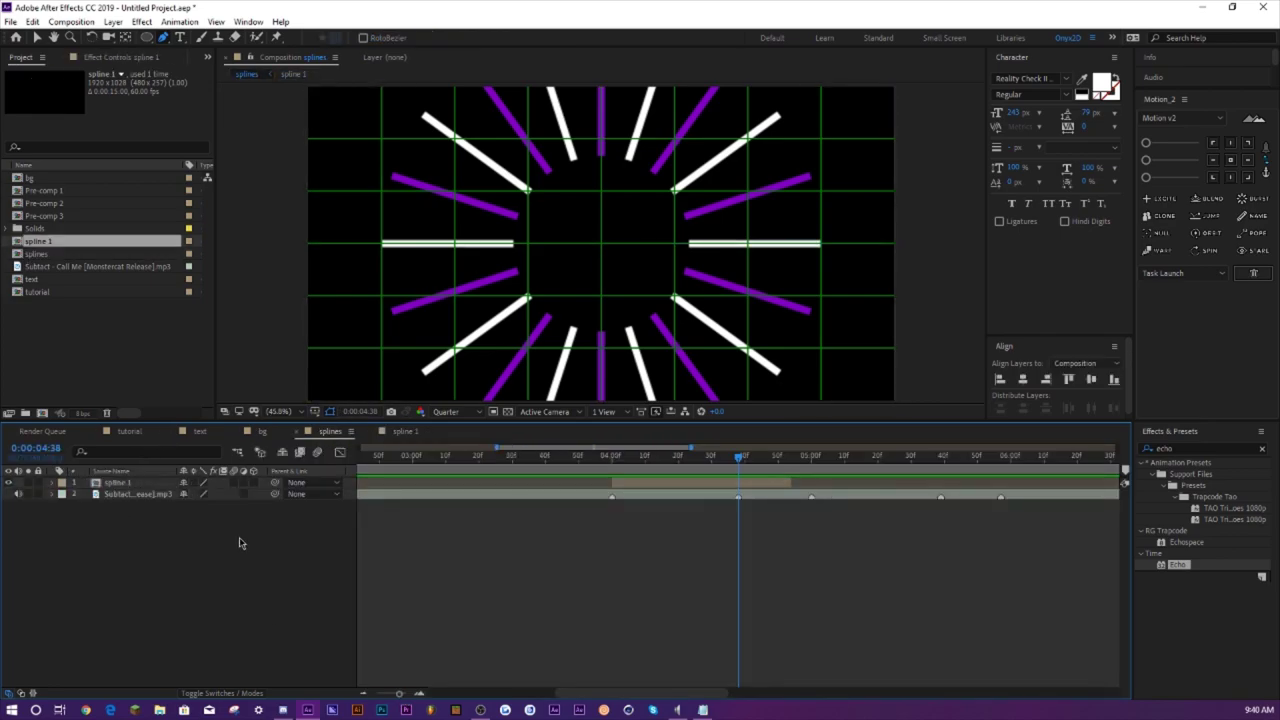
{"action": "left_click", "coordinate": [330, 431]}
{"action": "left_click_drag", "start_coordinate": [628, 457], "coordinate": [612, 460]}
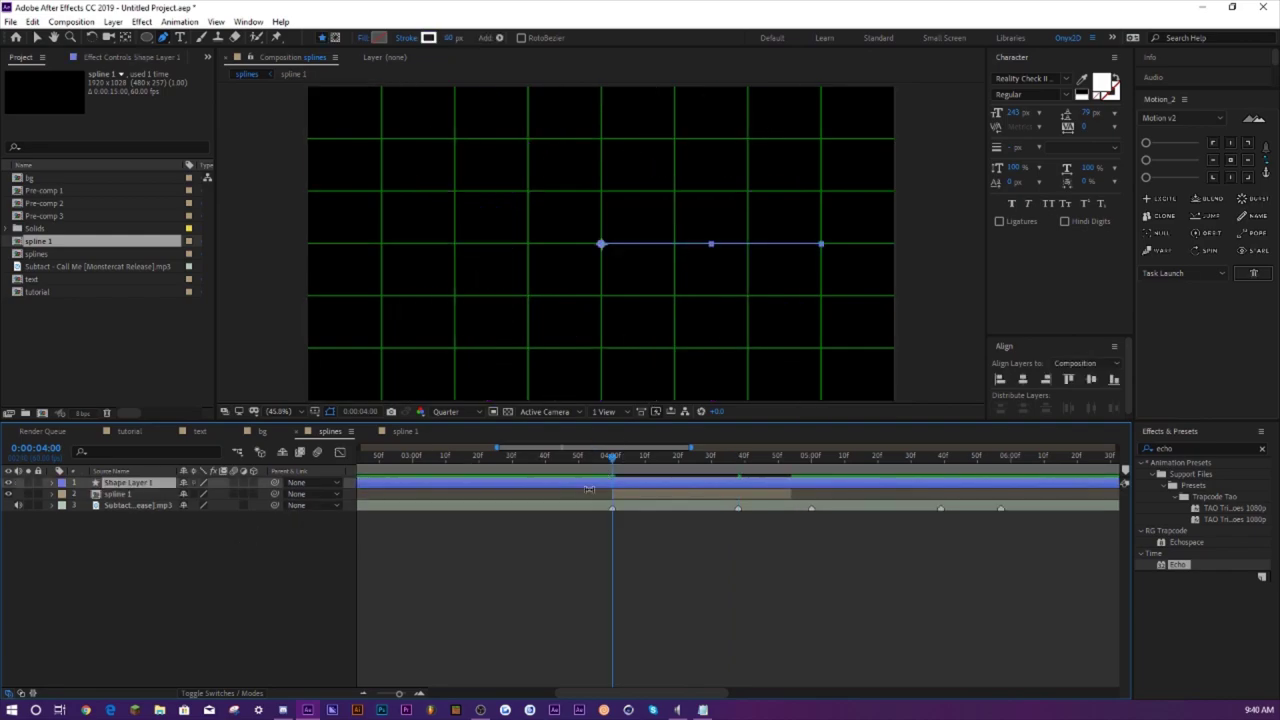
{"action": "left_click", "coordinate": [51, 484]}
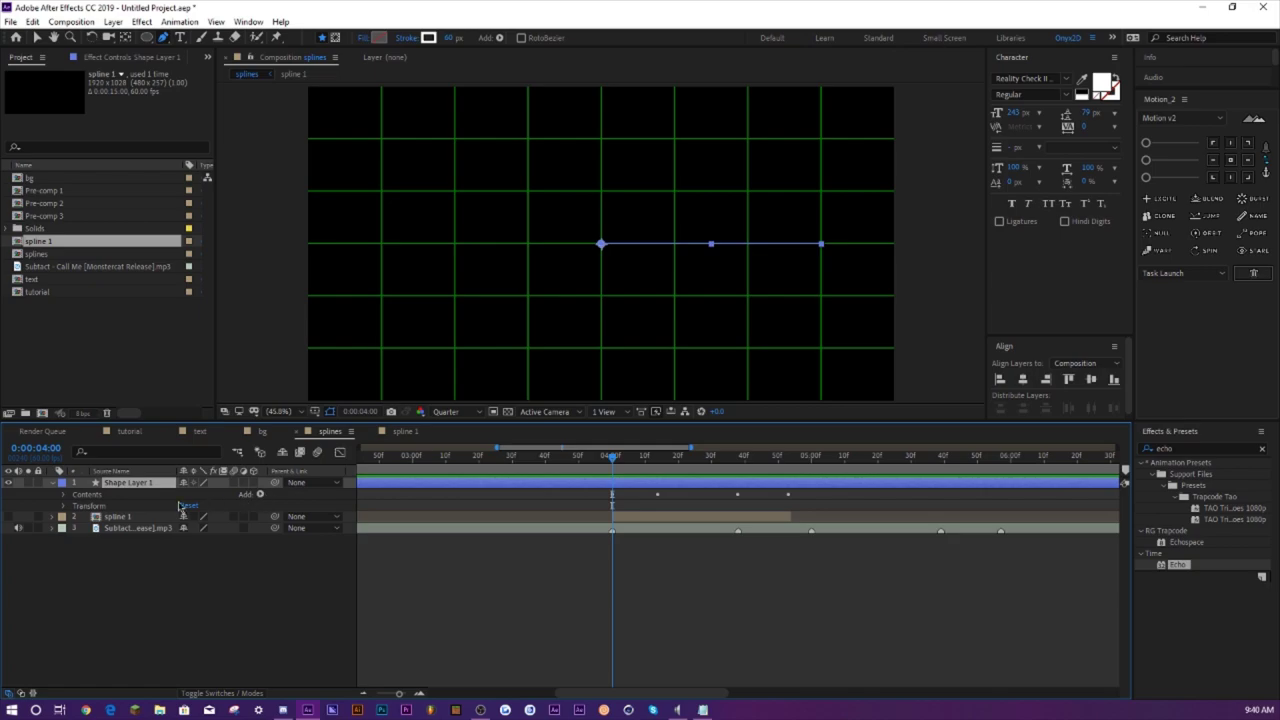
{"action": "left_click", "coordinate": [690, 466]}
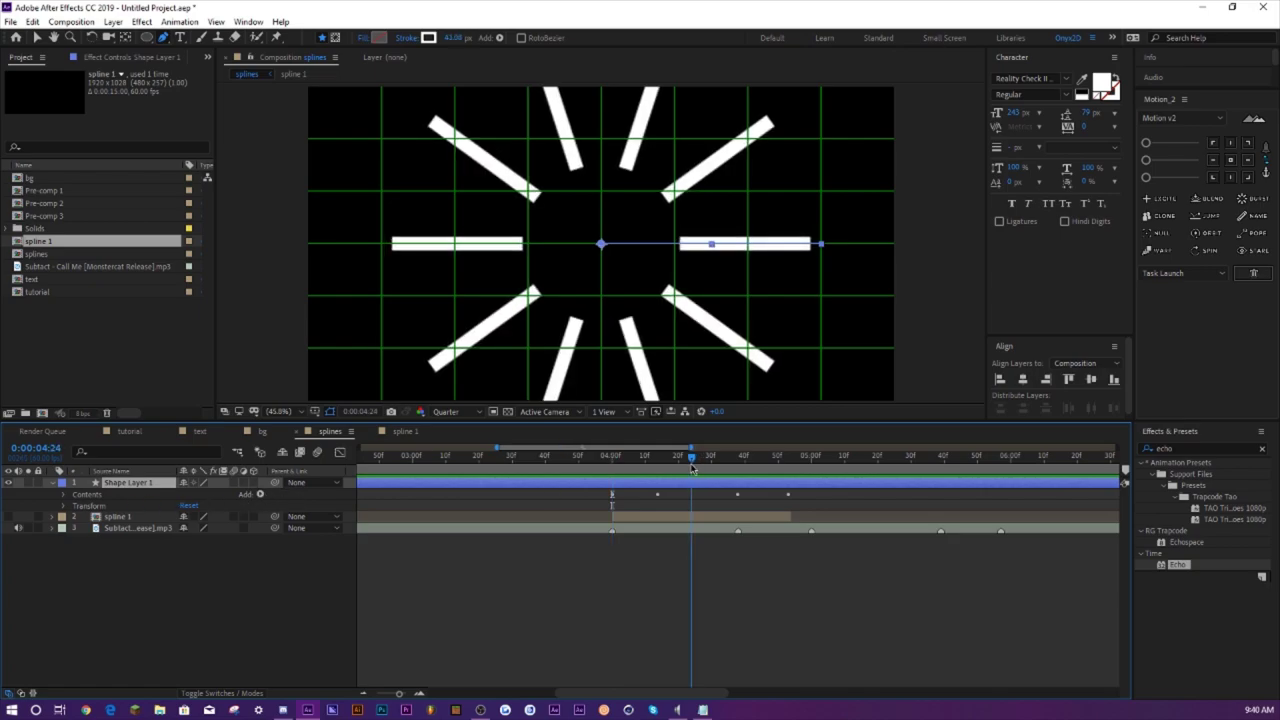
{"action": "left_click", "coordinate": [260, 495]}
- Add a Zig Zag with Size 29, 1 ridge per segment and Smooth points
{"action": "left_click", "coordinate": [300, 488]}
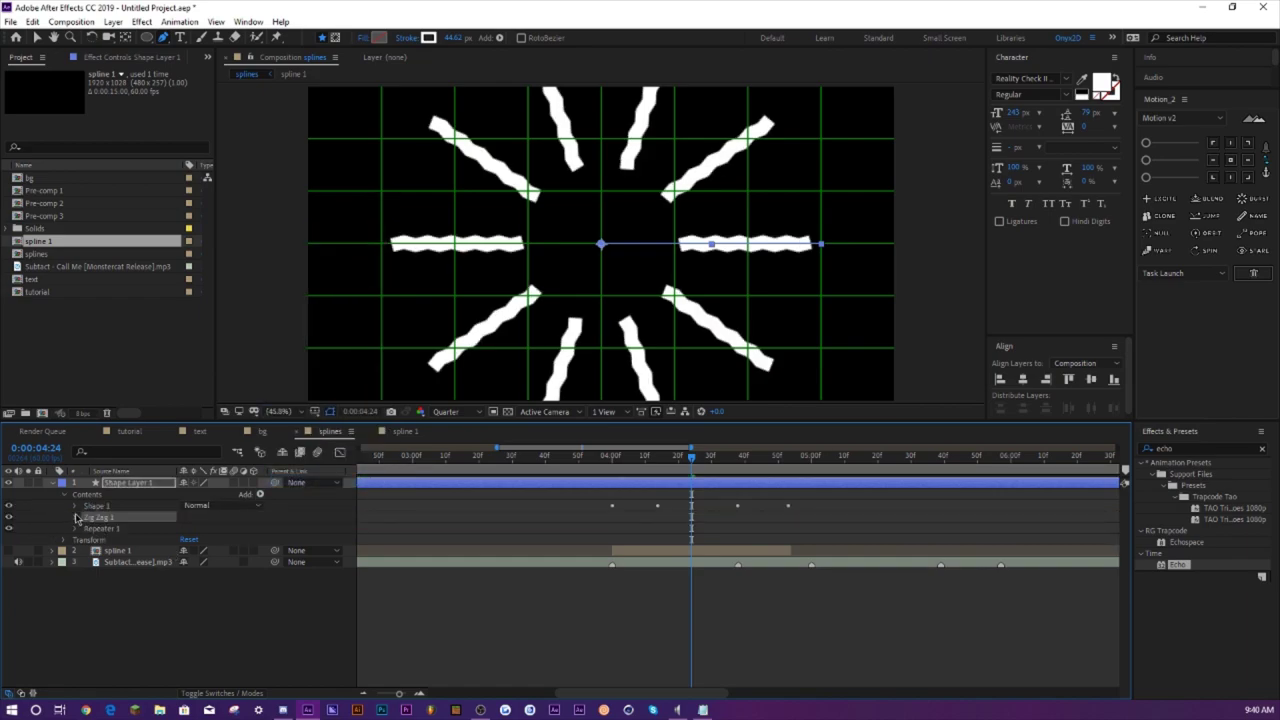
{"action": "left_click", "coordinate": [75, 517]}
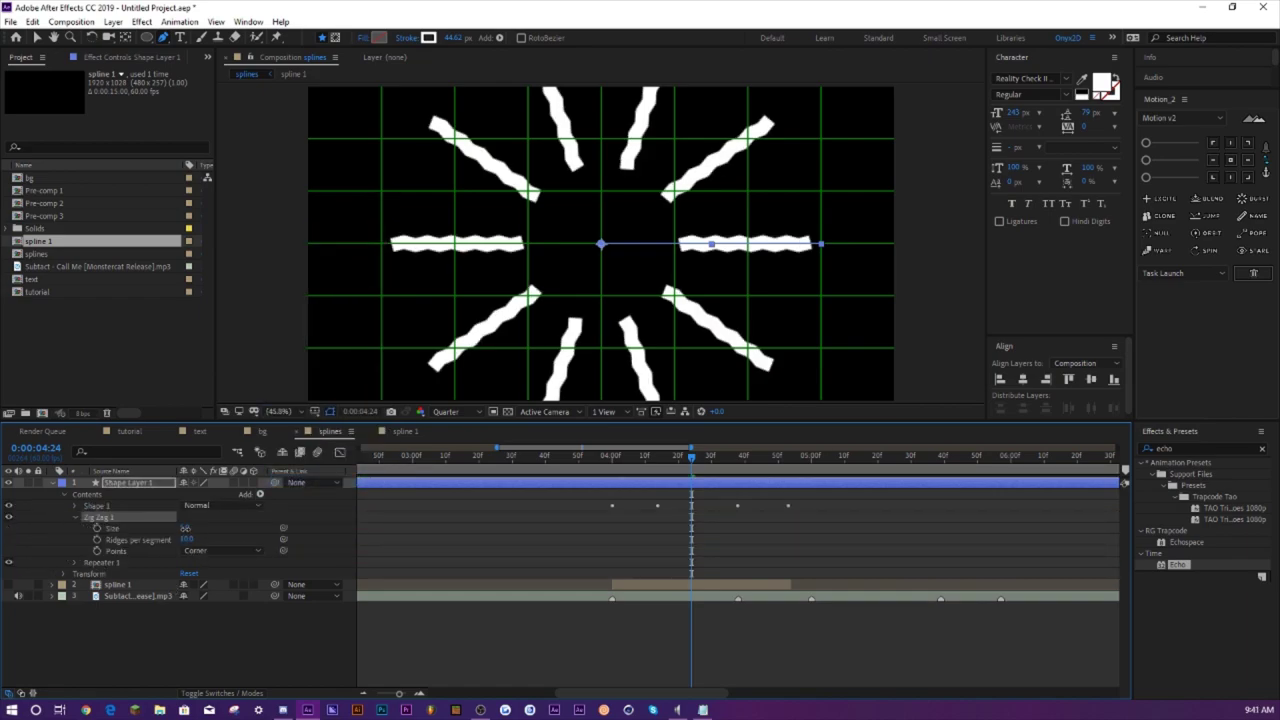
{"action": "left_click_drag", "start_coordinate": [185, 528], "coordinate": [190, 528]}
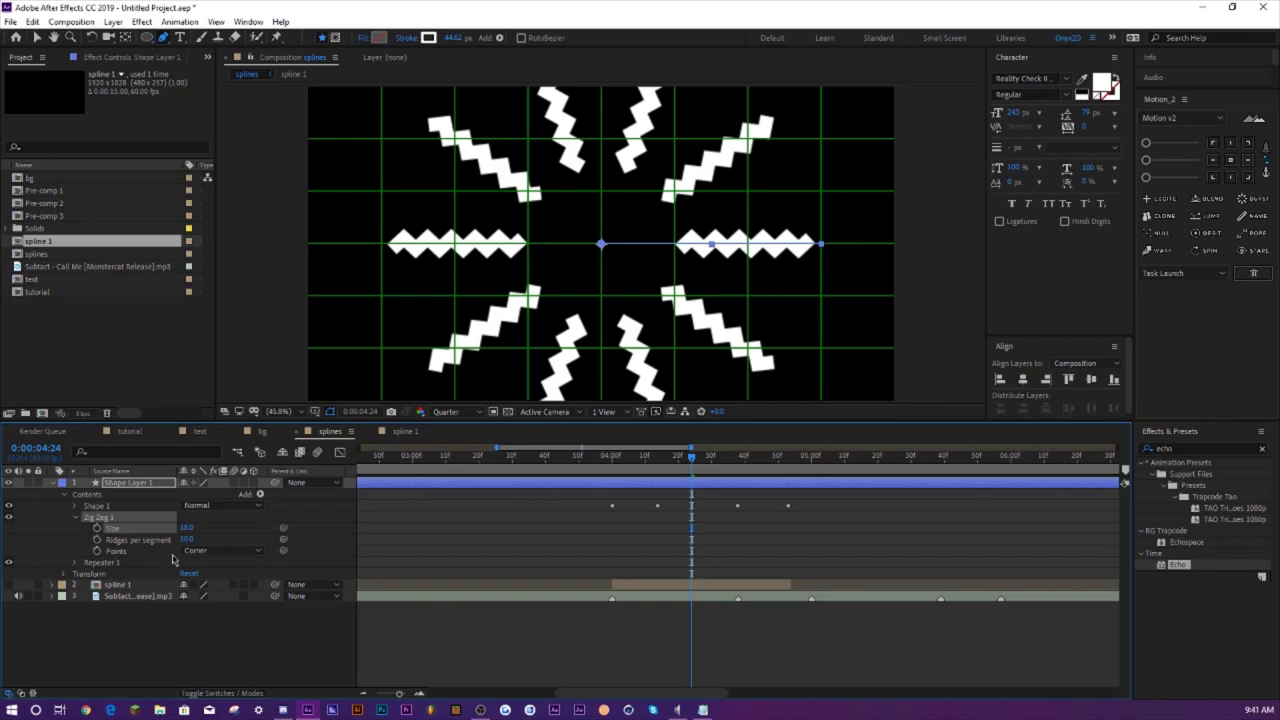
{"action": "left_click", "coordinate": [196, 552]}
{"action": "left_click", "coordinate": [200, 581]}
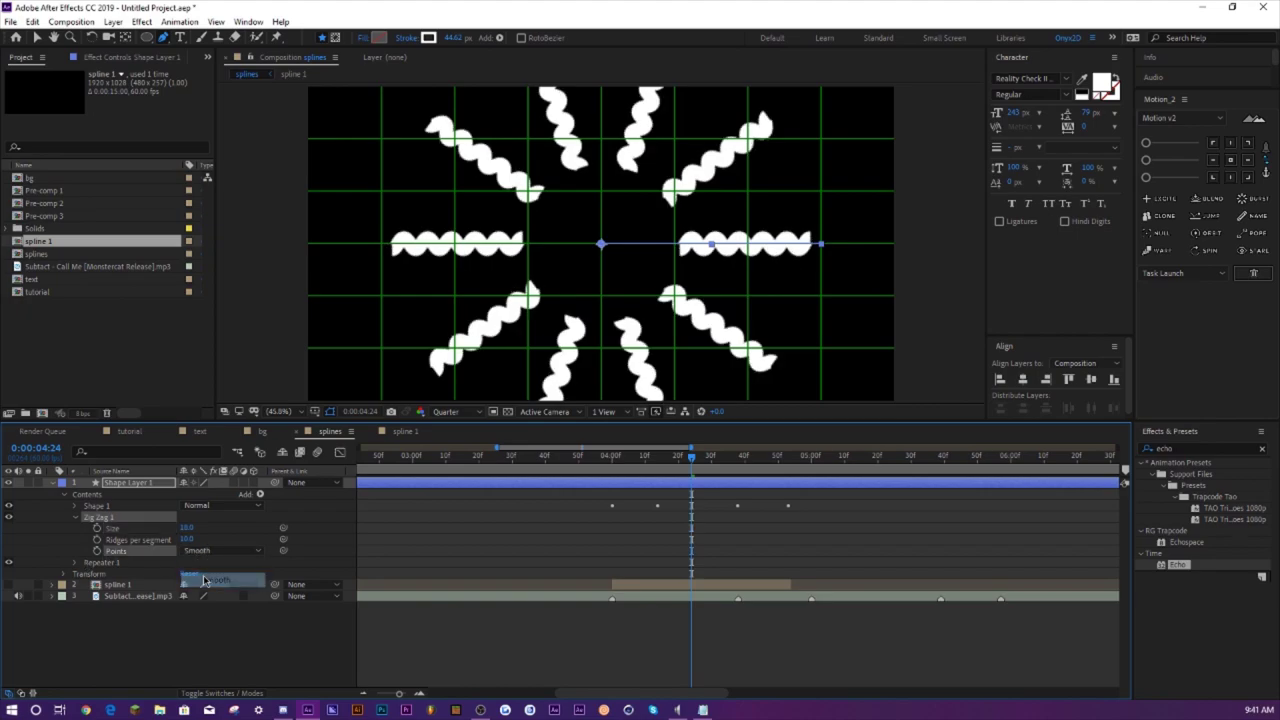
{"action": "mouse_move", "coordinate": [186, 539]}
{"action": "left_mouse_down"}
{"action": "mouse_move", "coordinate": [175, 539]}
{"action": "mouse_move", "coordinate": [196, 531]}
{"action": "left_mouse_up"}
- Preview the wavy white bars from 3:58
{"action": "left_click", "coordinate": [607, 463]}
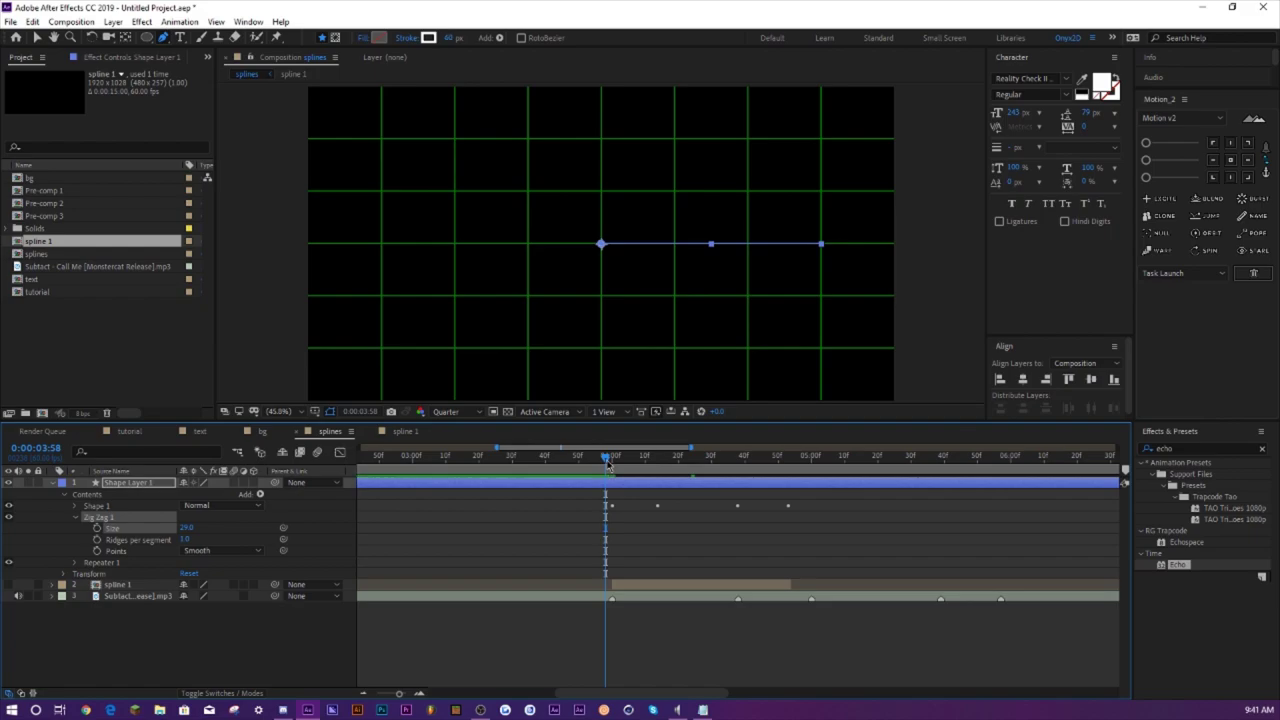
{"action": "key", "text": "space"}
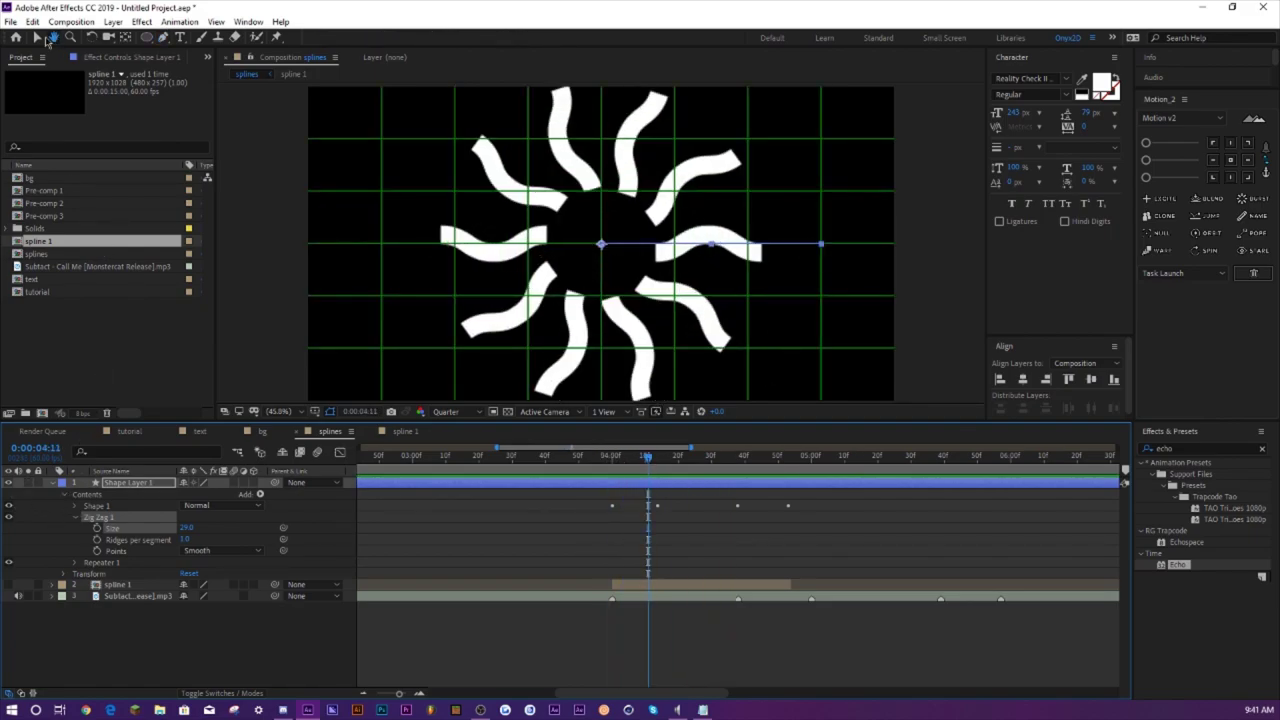
{"action": "left_click", "coordinate": [37, 38]}
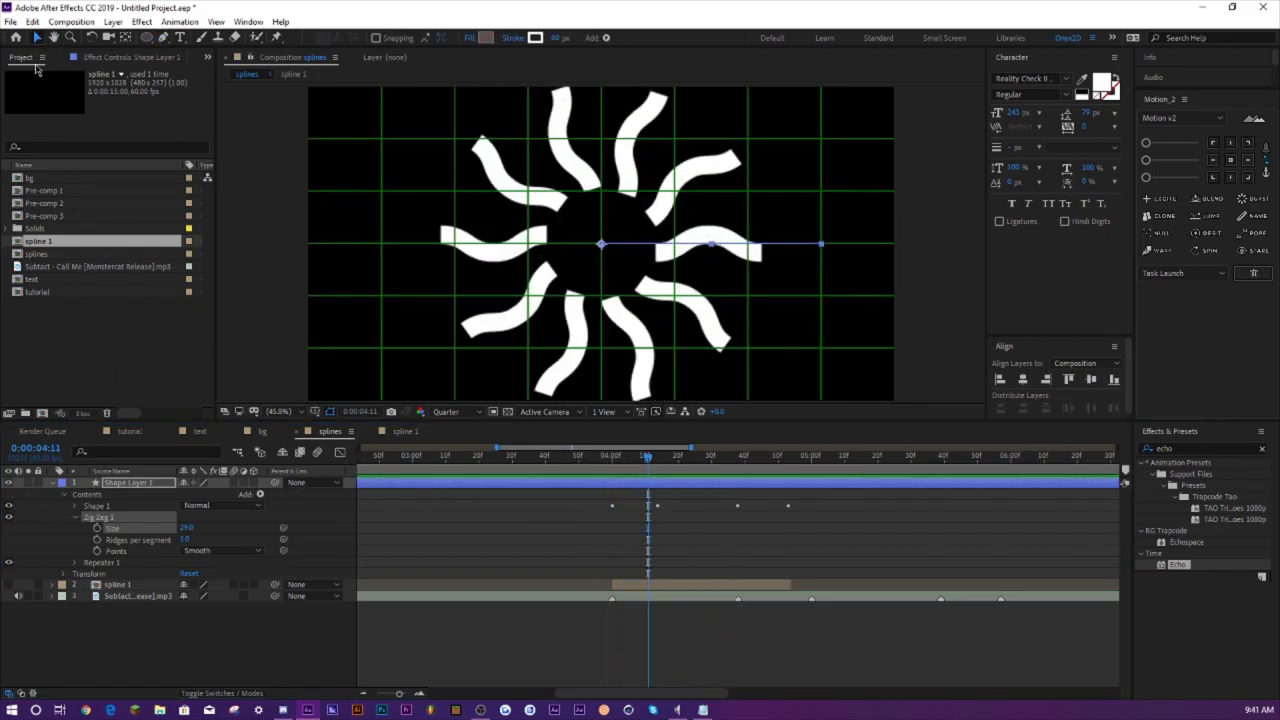
- Move Zig Zag 1 between Path 1 and Trim Paths 1 and scrub around 4:00–4:18 to check the arcs
{"action": "left_click", "coordinate": [76, 517]}
{"action": "left_click", "coordinate": [75, 505]}
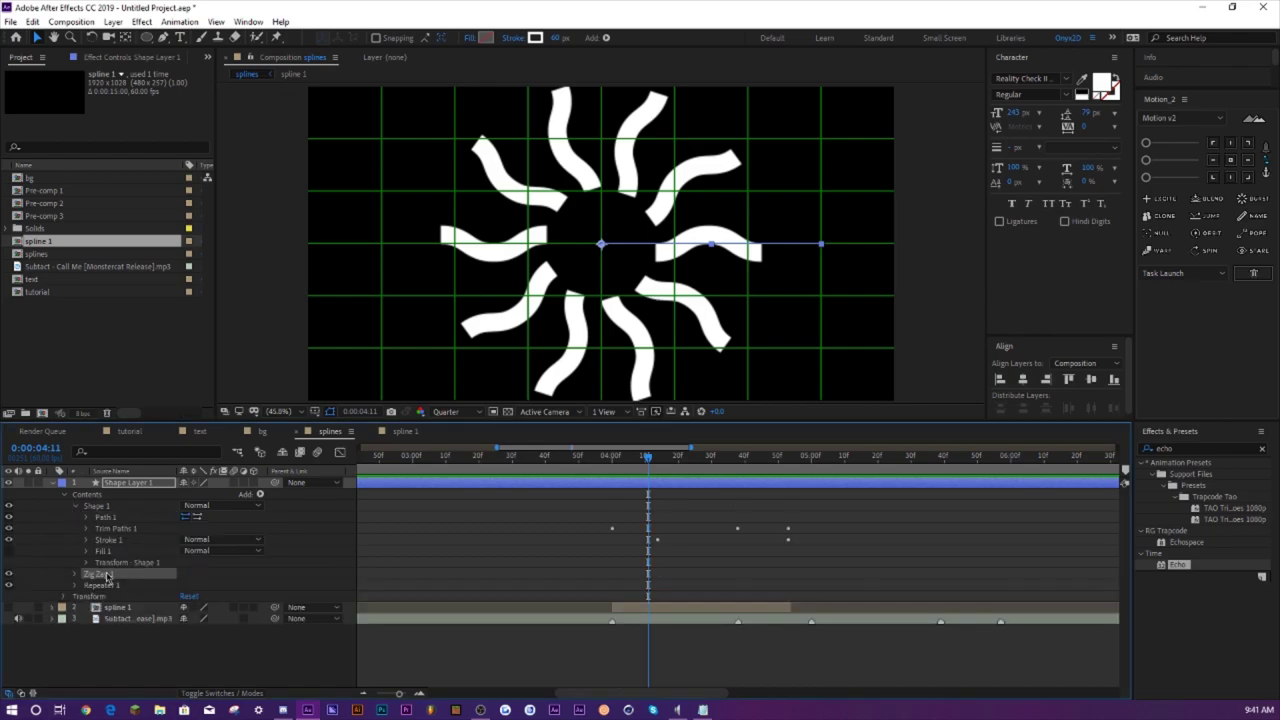
{"action": "left_click_drag", "start_coordinate": [108, 577], "coordinate": [106, 527]}
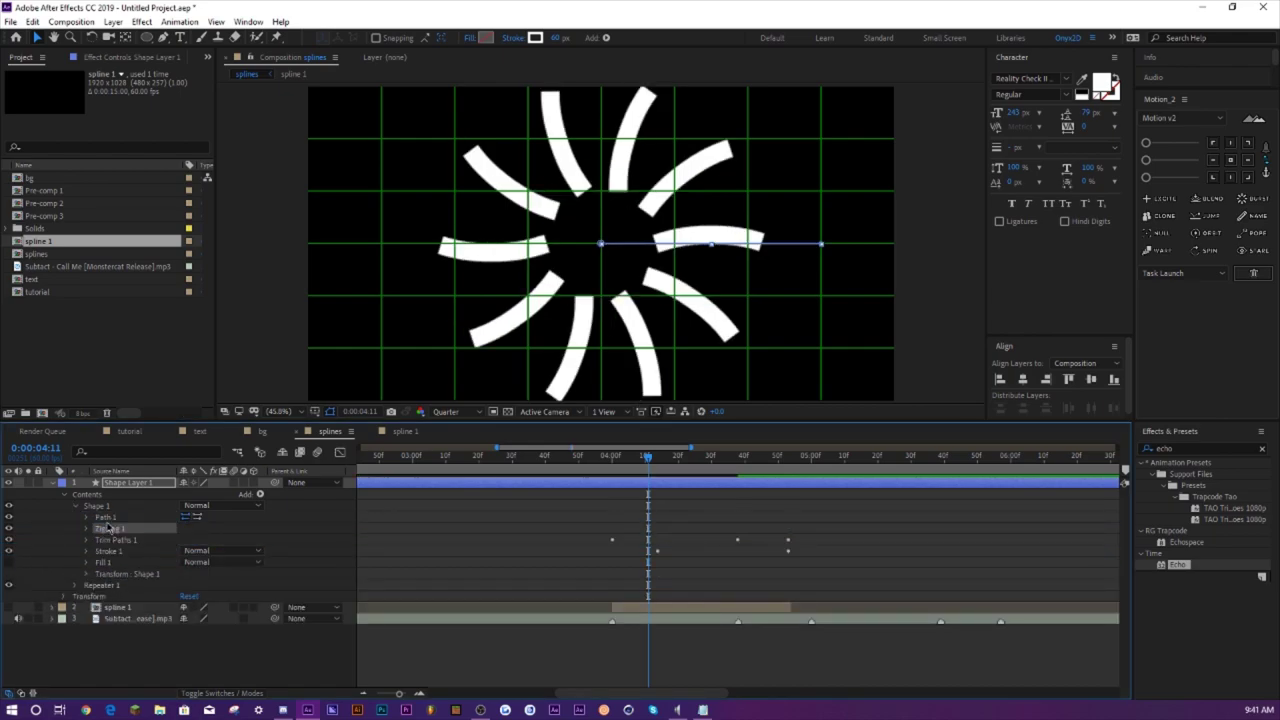
{"action": "left_click", "coordinate": [610, 459]}
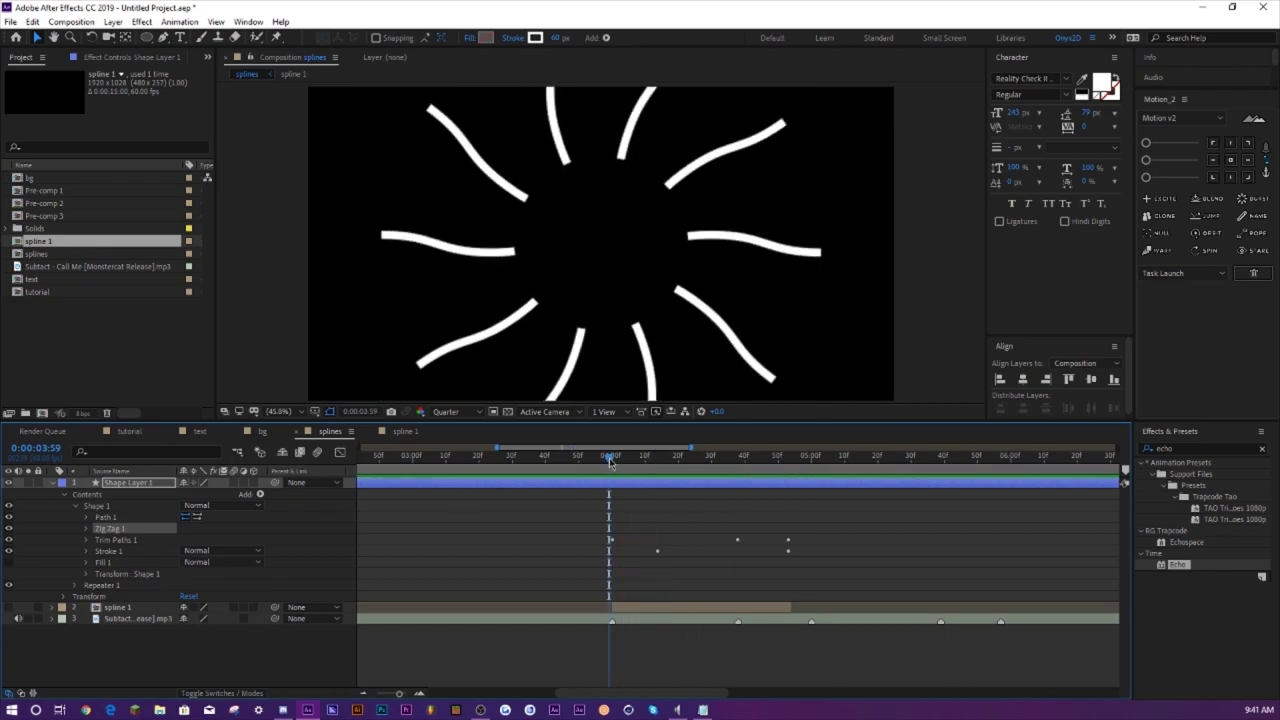
{"action": "left_click_drag", "start_coordinate": [610, 459], "coordinate": [672, 474]}
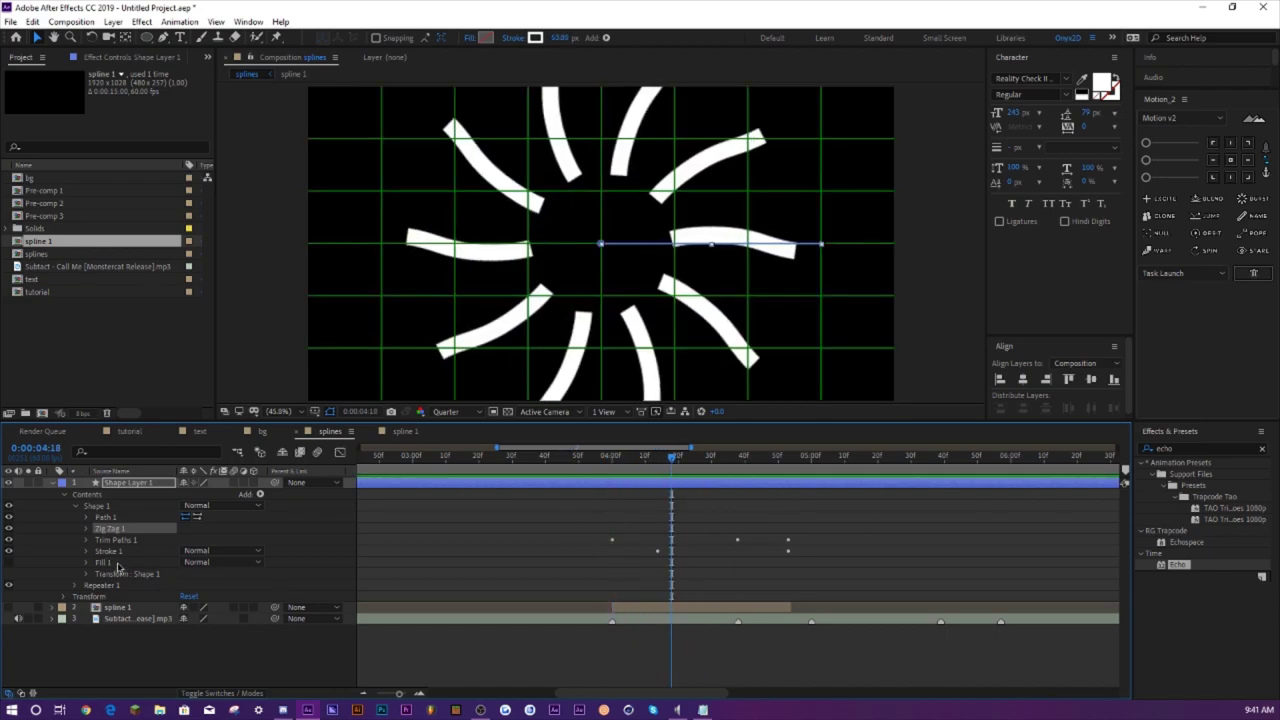
- Raise the Zig Zag Size to 74, check the arcs near 4:20, and collapse Shape Layer 1
{"action": "left_click", "coordinate": [87, 529]}
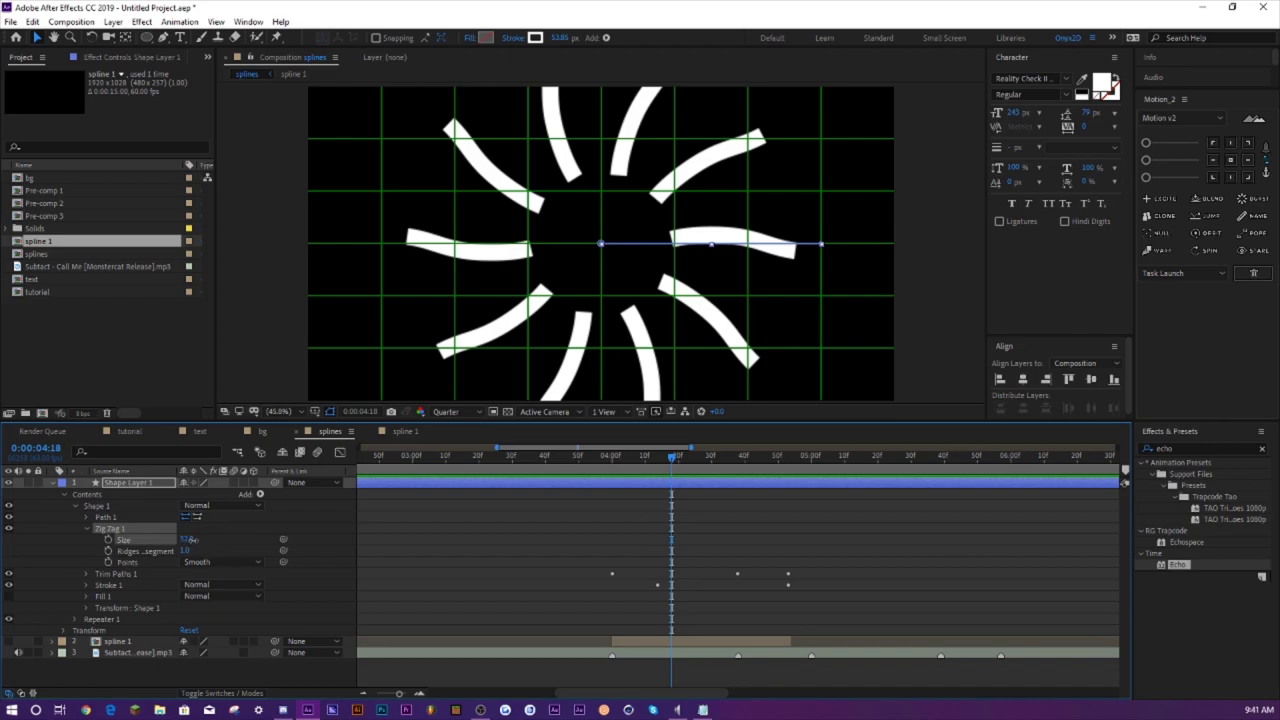
{"action": "left_click_drag", "start_coordinate": [190, 540], "coordinate": [557, 467]}
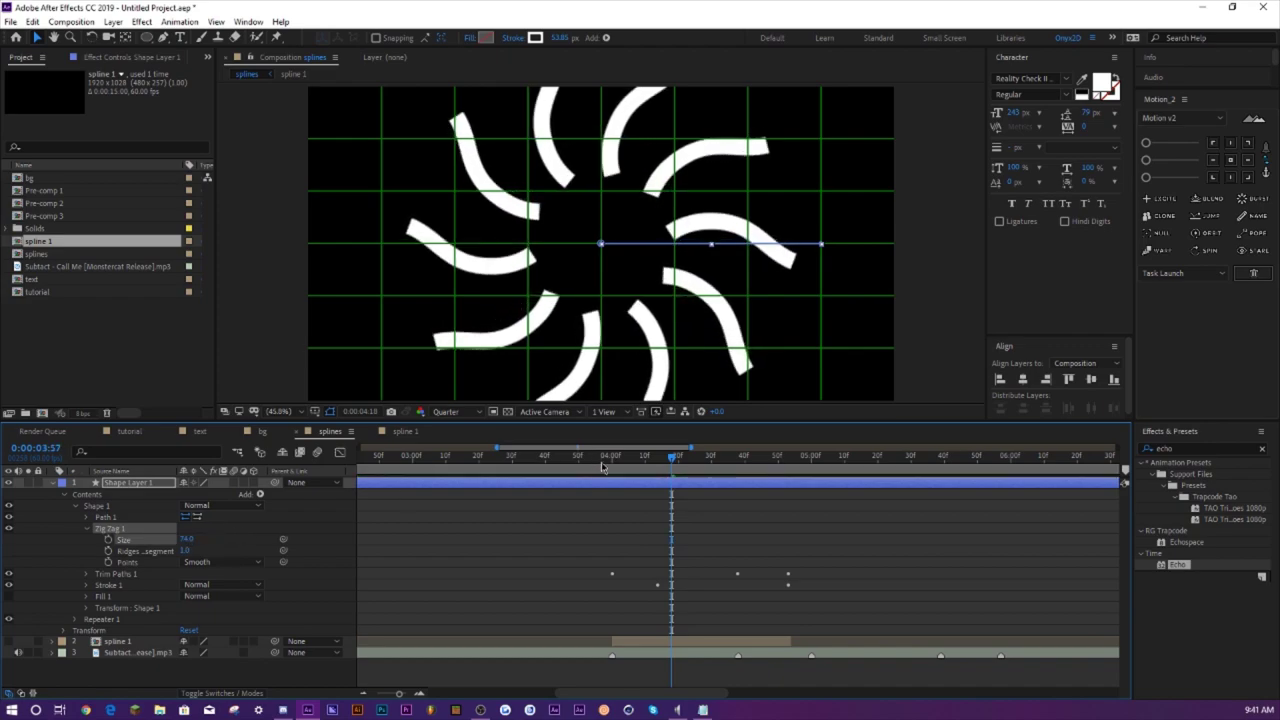
{"action": "left_click", "coordinate": [603, 466]}
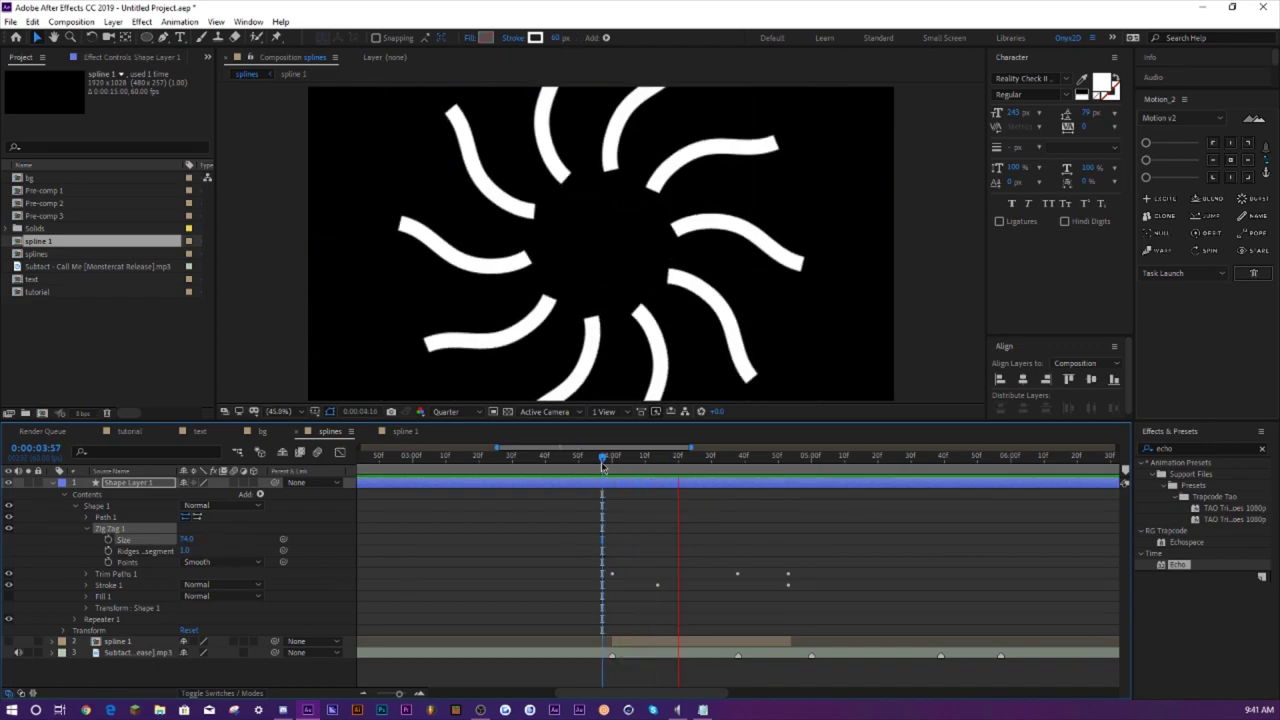
{"action": "left_click_drag", "start_coordinate": [603, 466], "coordinate": [678, 458]}
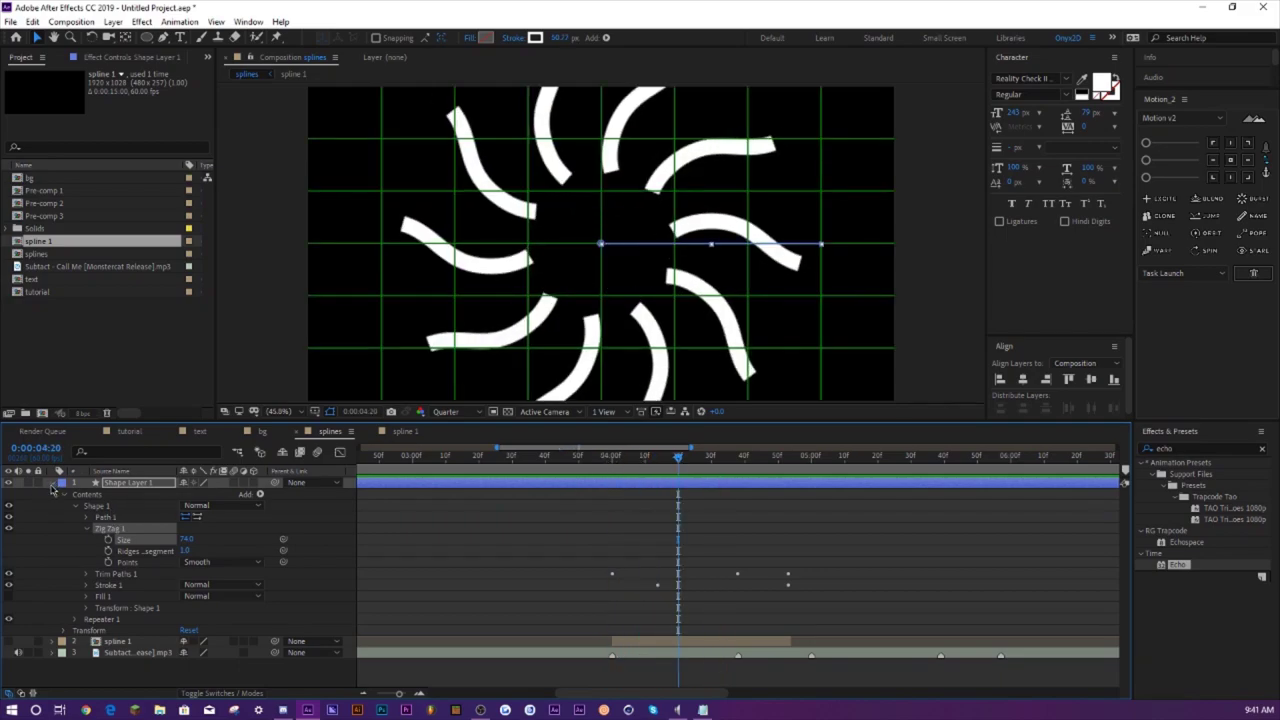
{"action": "left_click", "coordinate": [53, 485]}
- Duplicate the wavy burst layer and set the copy's Rotation to 18
{"action": "key", "text": "ctrl+d"}
{"action": "type", "text": "r"}
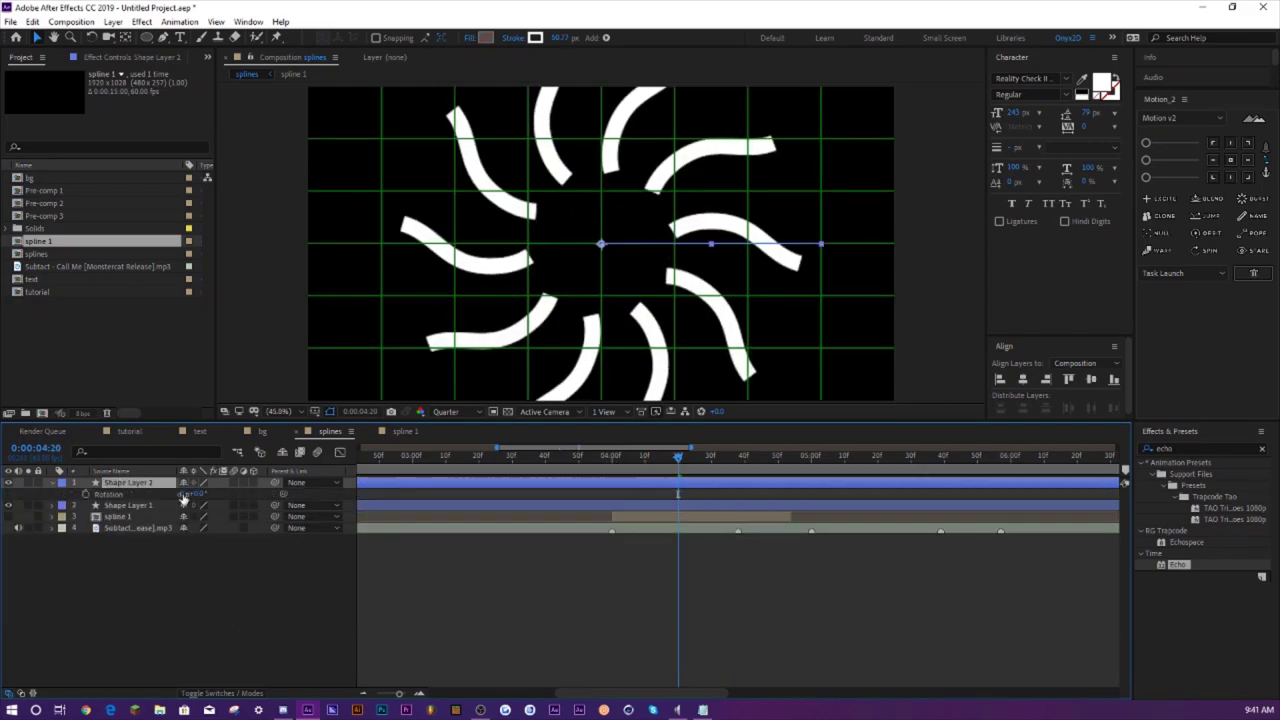
{"action": "type", "text": "18"}
{"action": "key", "text": "Return"}
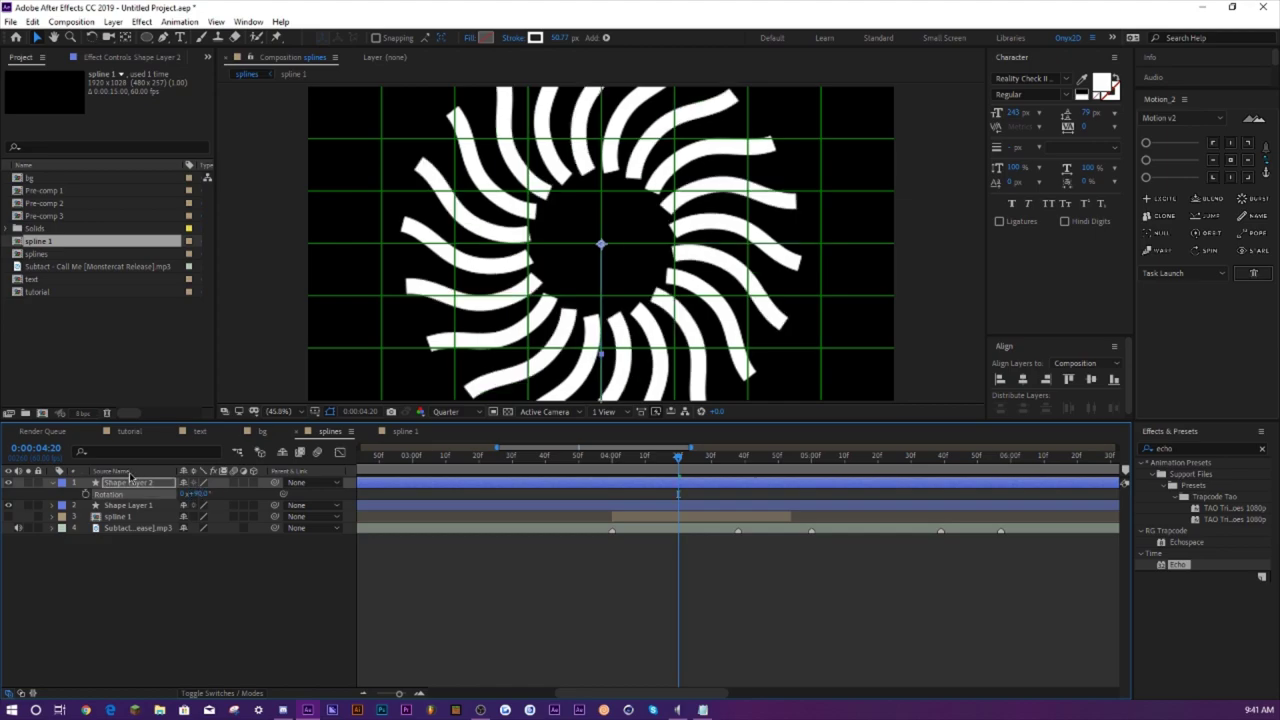
- Change the copy's stroke colour to a fully saturated purple
{"action": "left_click", "coordinate": [537, 37]}
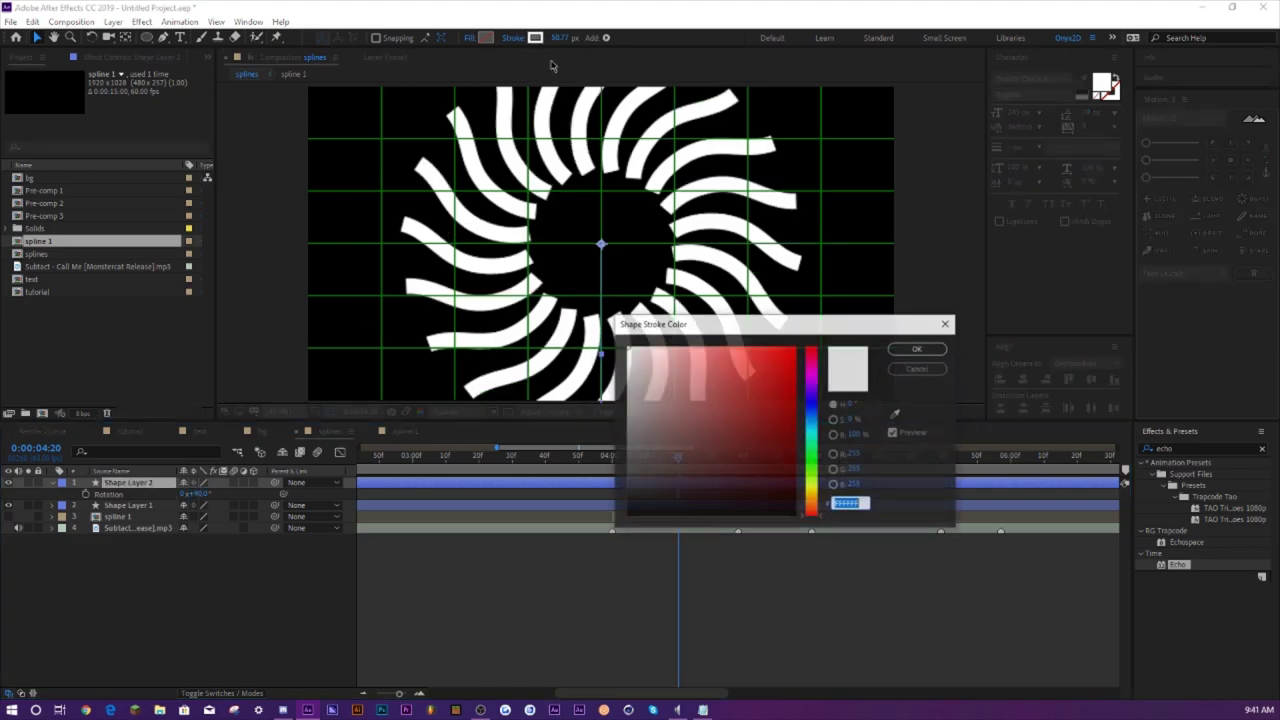
{"action": "left_click", "coordinate": [813, 395]}
{"action": "left_click_drag", "start_coordinate": [783, 391], "coordinate": [796, 348]}
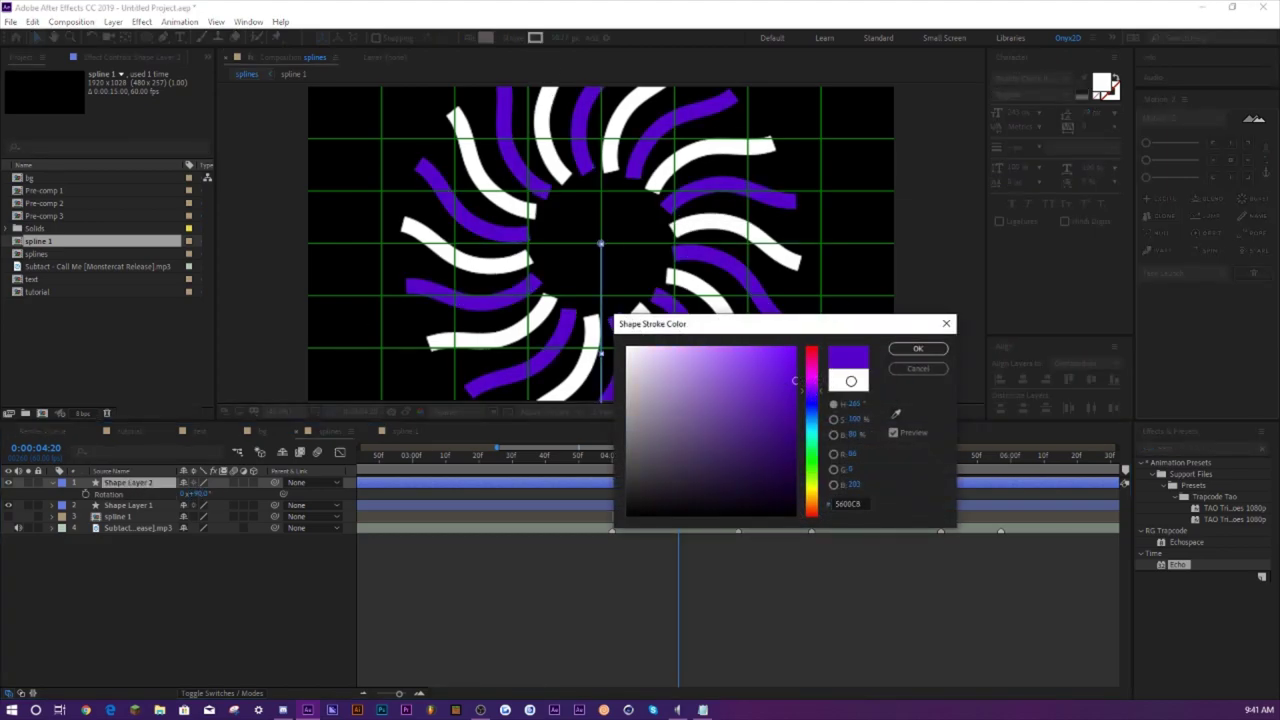
{"action": "left_click", "coordinate": [912, 349]}
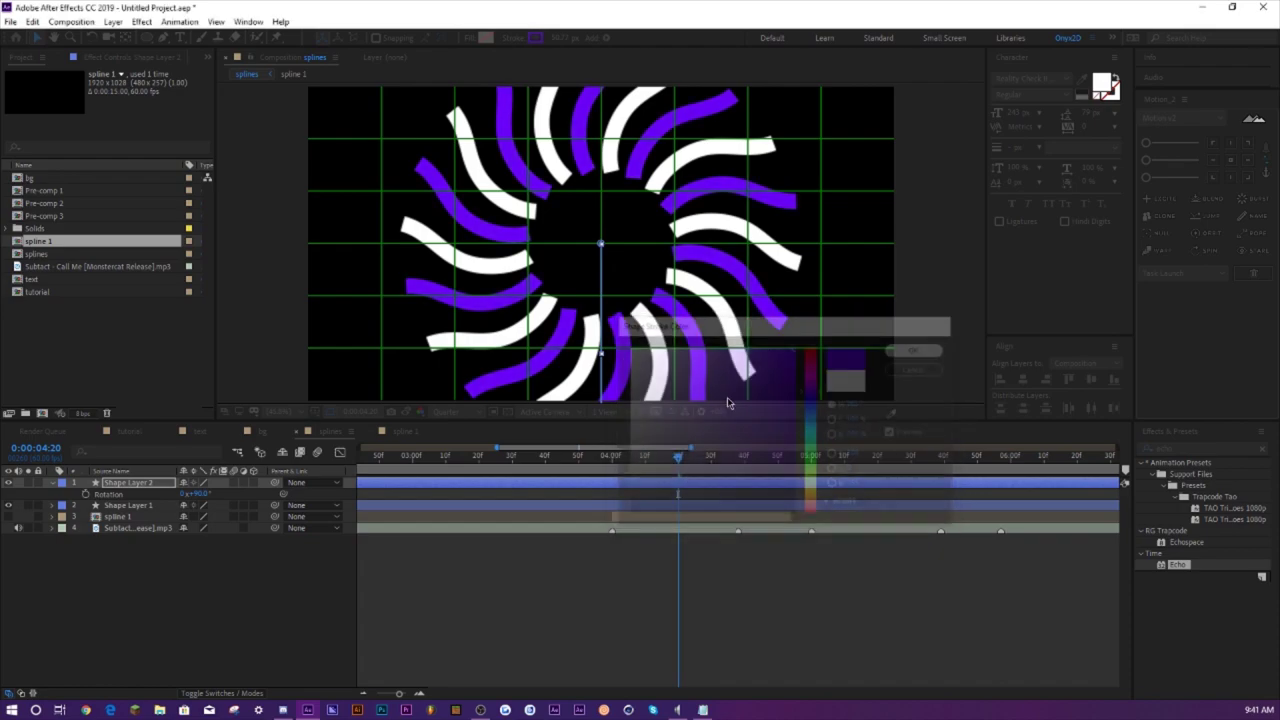
{"action": "left_click", "coordinate": [612, 465]}
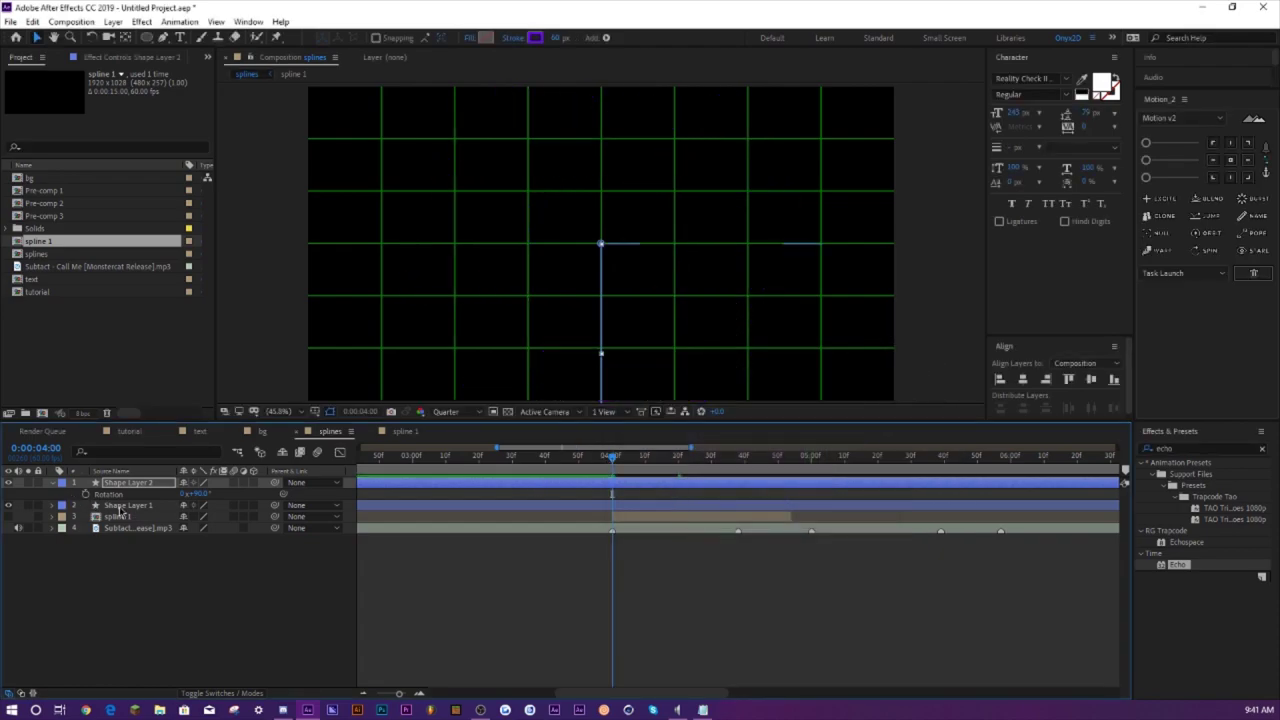
- Pre-compose both wavy shape layers as 'spline 2' and delete the accidental duplicate
{"action": "left_click", "coordinate": [122, 507], "text": "ctrl"}
{"action": "right_click", "coordinate": [124, 507]}
{"action": "left_click", "coordinate": [186, 455]}
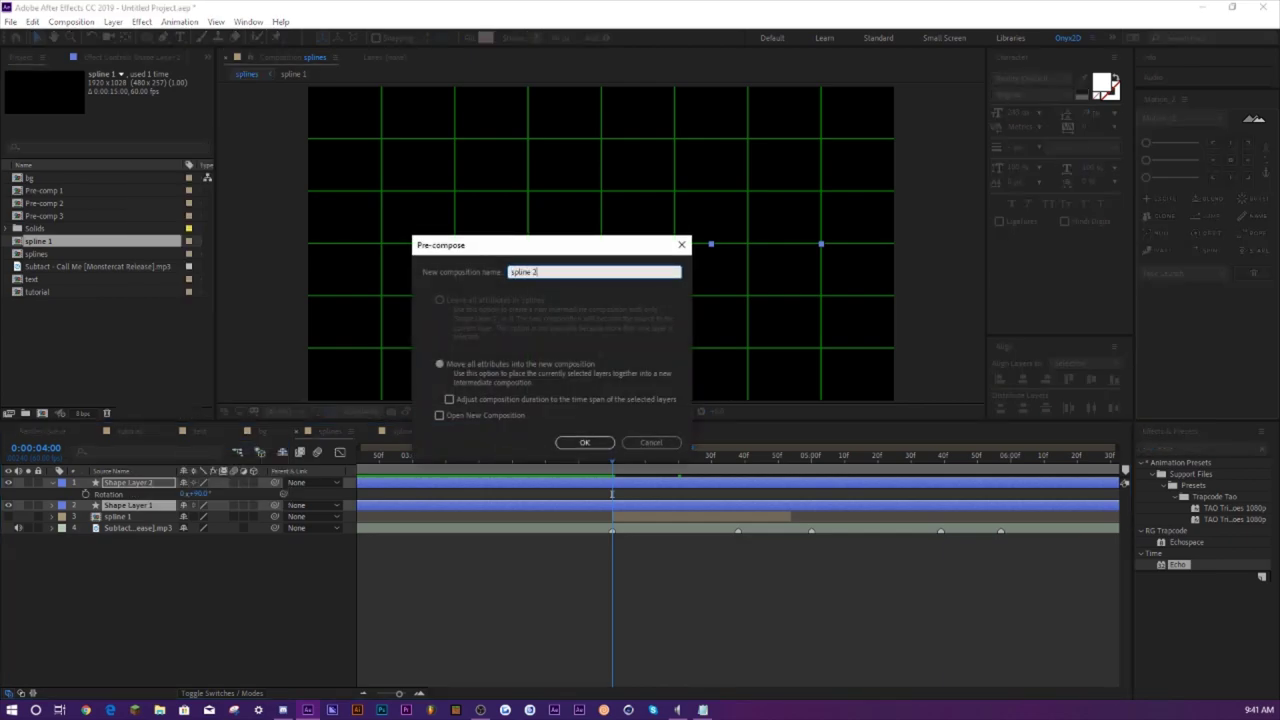
{"action": "key", "text": "Return"}
{"action": "key", "text": "ctrl+z"}
{"action": "key", "text": "ctrl+shift+c"}
{"action": "type", "text": "spli"}
{"action": "key", "text": "Return"}
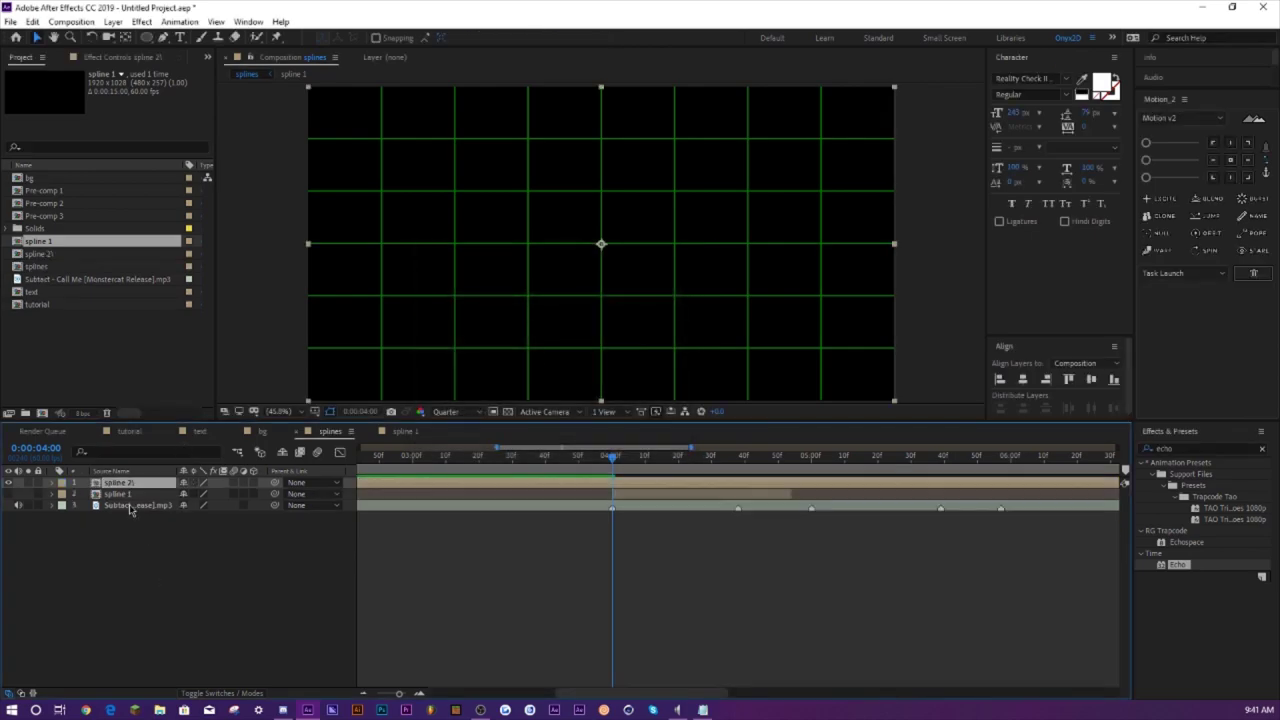
{"action": "key", "text": "ctrl+d"}
{"action": "left_click", "coordinate": [113, 498]}
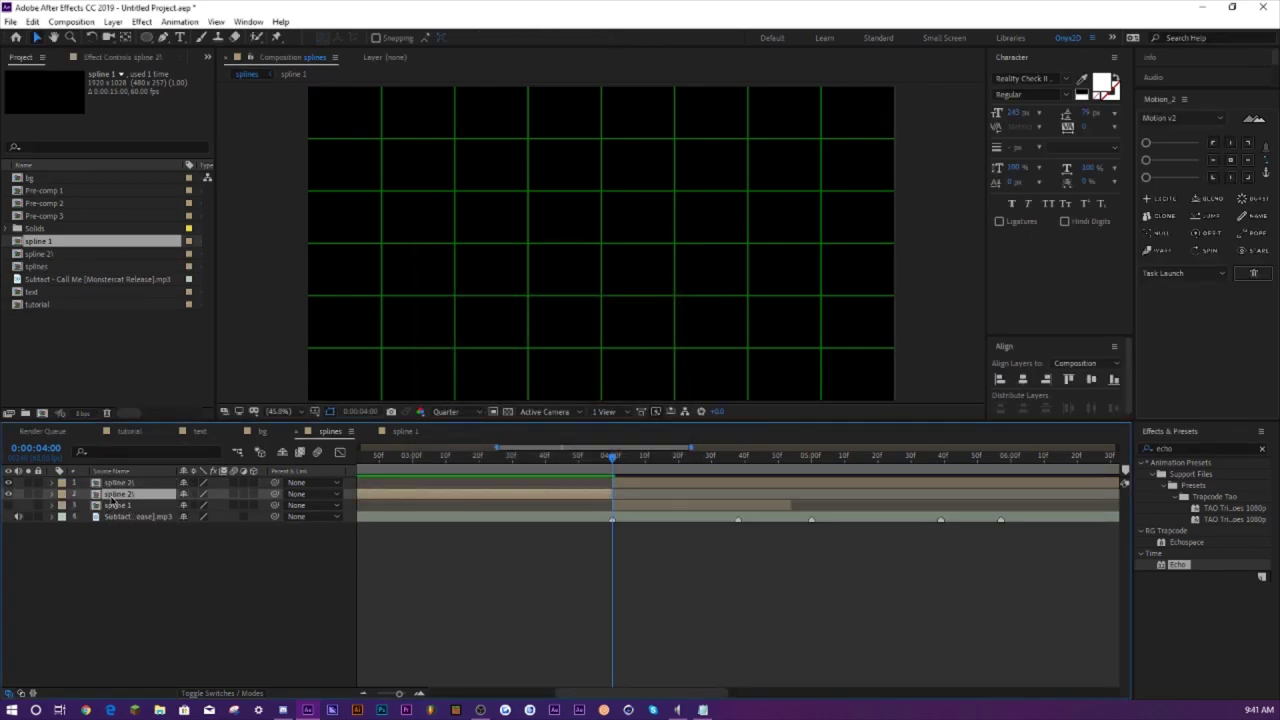
{"action": "key", "text": "Delete"}
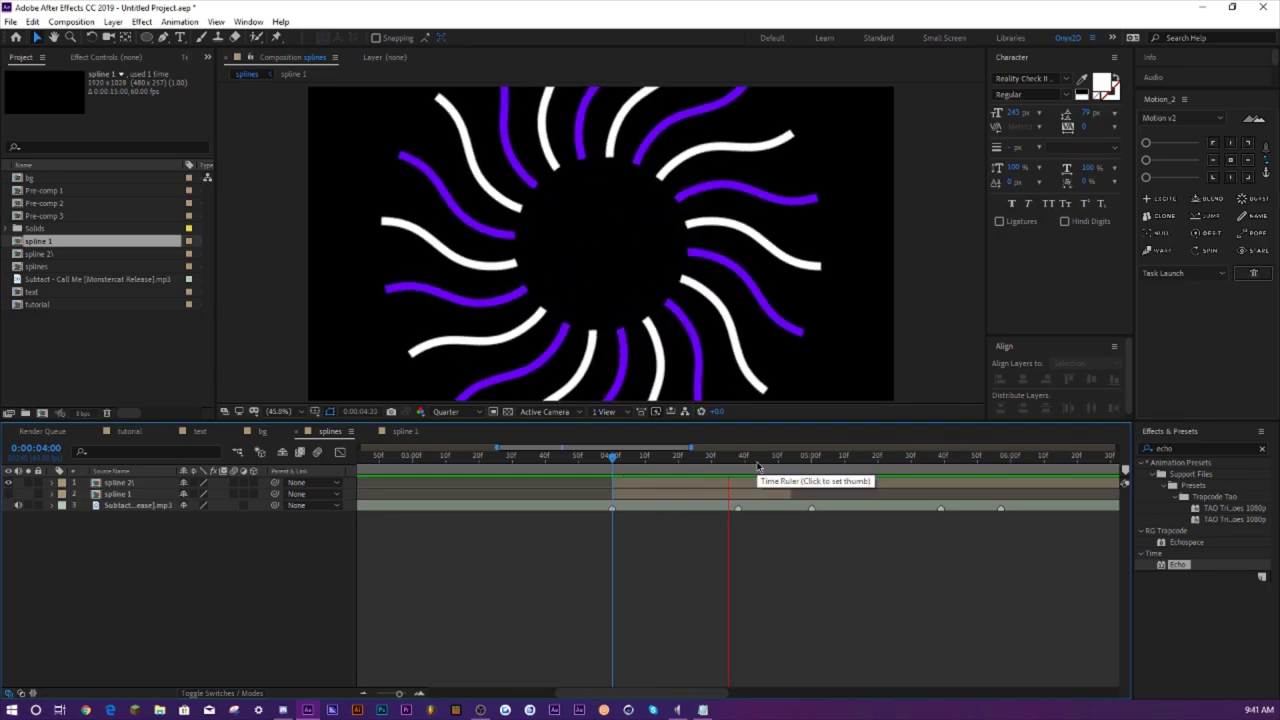
- Shift the spline 2 layer so it starts later, around 4:38
{"action": "left_click", "coordinate": [760, 459]}
{"action": "left_click_drag", "start_coordinate": [760, 459], "coordinate": [789, 462]}
{"action": "left_click", "coordinate": [130, 484]}
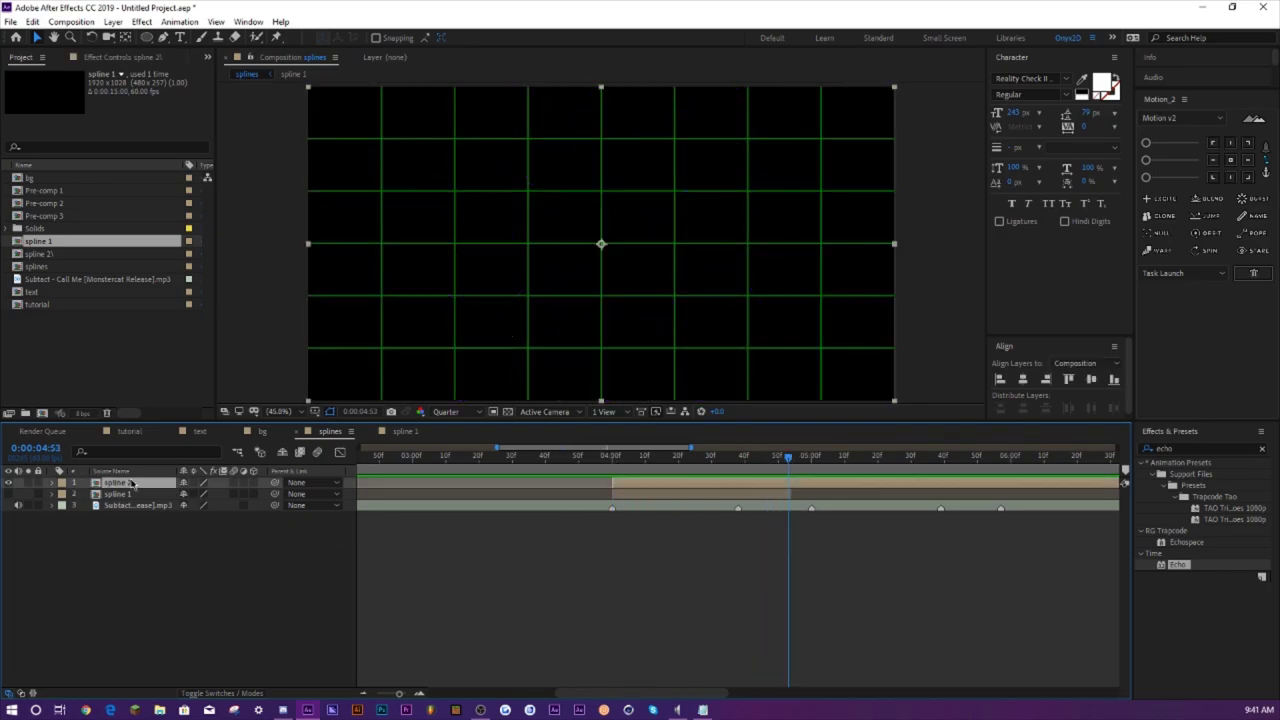
{"action": "left_click", "coordinate": [656, 505]}
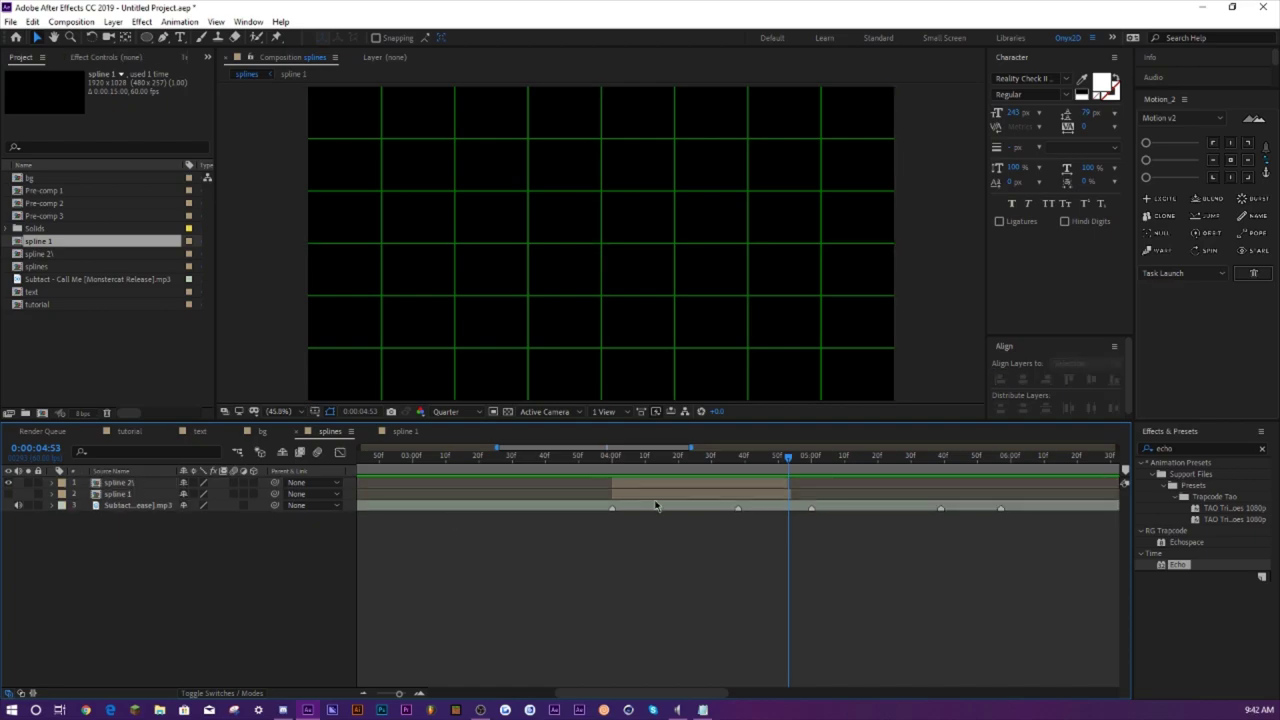
{"action": "left_click_drag", "start_coordinate": [625, 485], "coordinate": [751, 485]}
- Preview the staggered bursts from 4:00, comparing the tutorial and spline 1 comps
{"action": "left_click", "coordinate": [613, 459]}
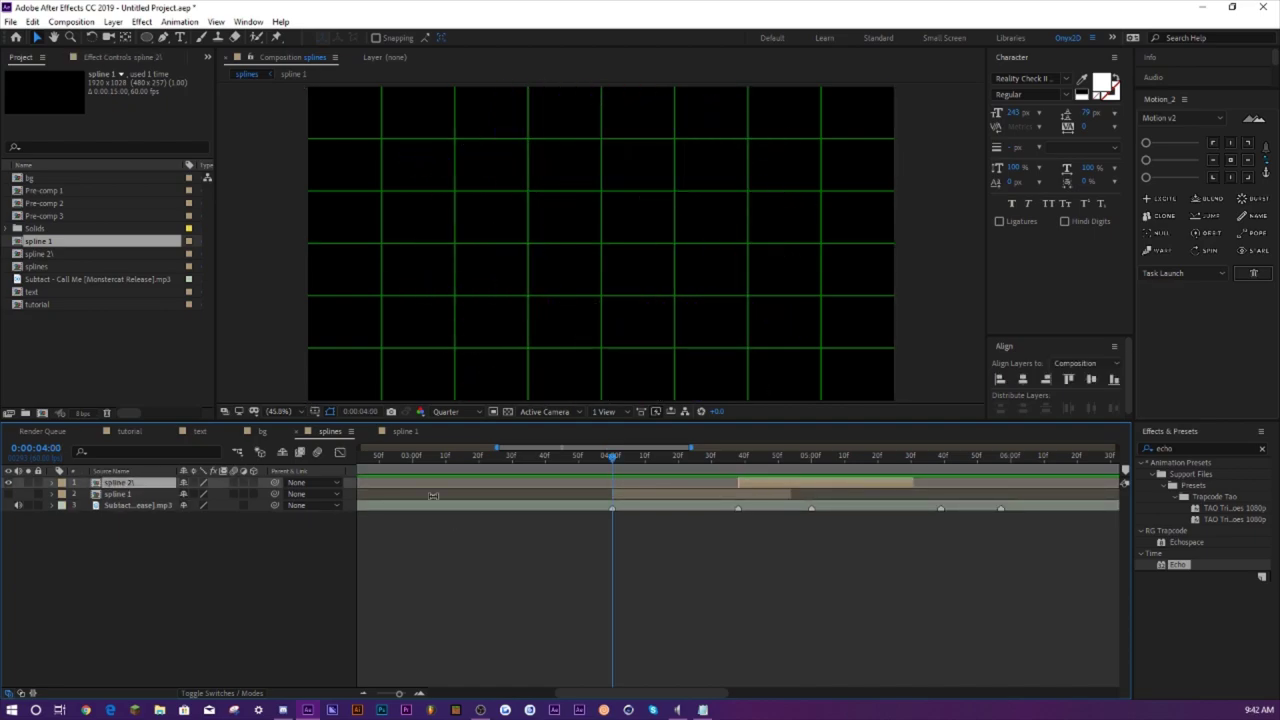
{"action": "left_click", "coordinate": [114, 592]}
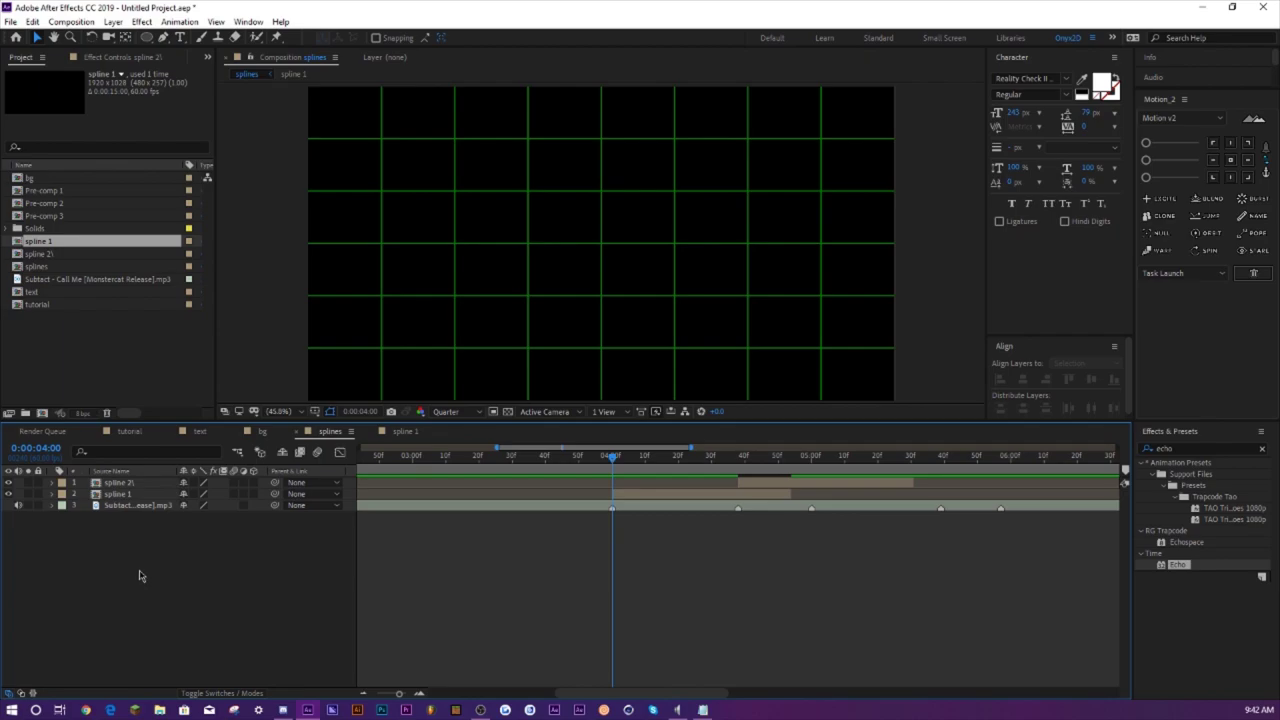
{"action": "key", "text": "space"}
{"action": "key", "text": "space"}
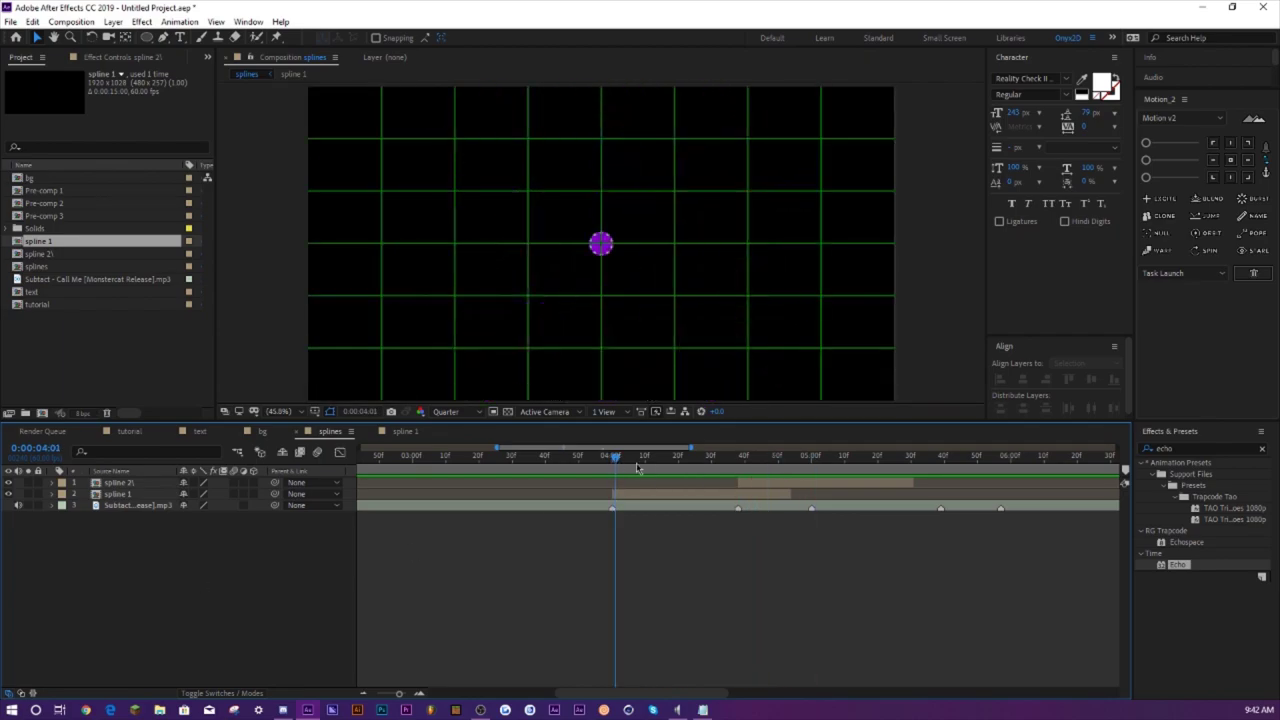
{"action": "left_click", "coordinate": [130, 432]}
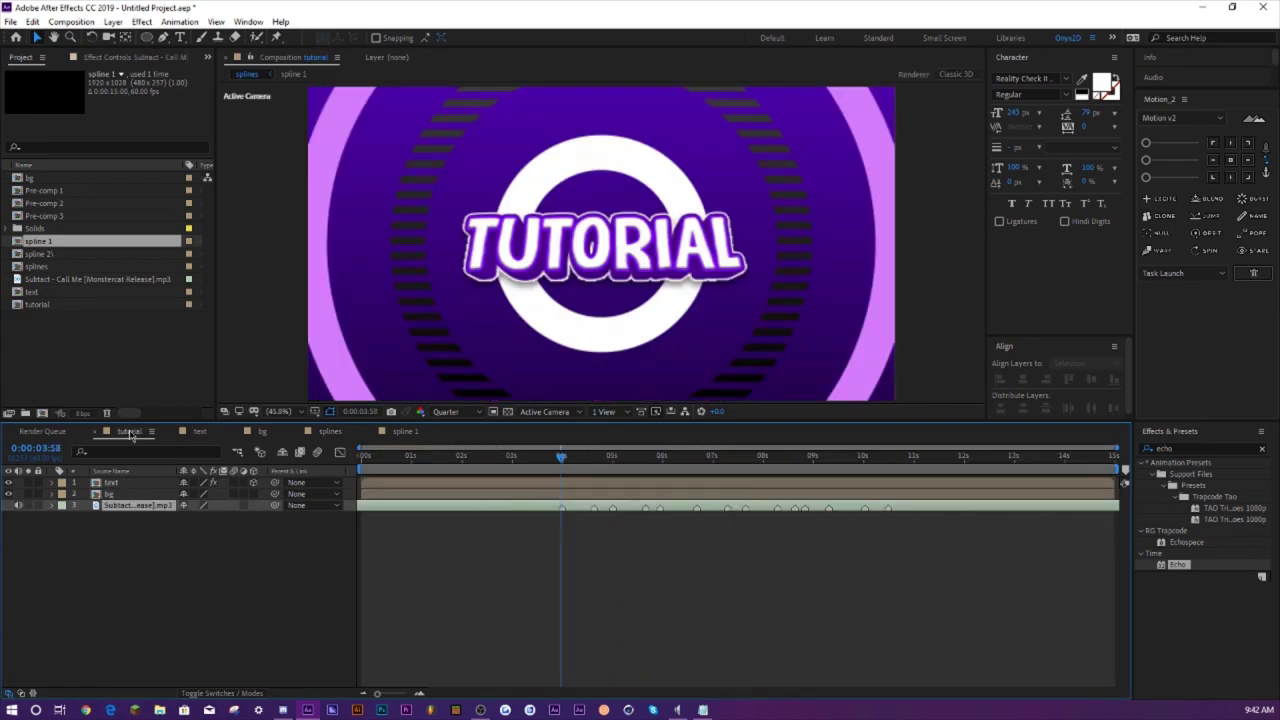
{"action": "left_click", "coordinate": [328, 432]}
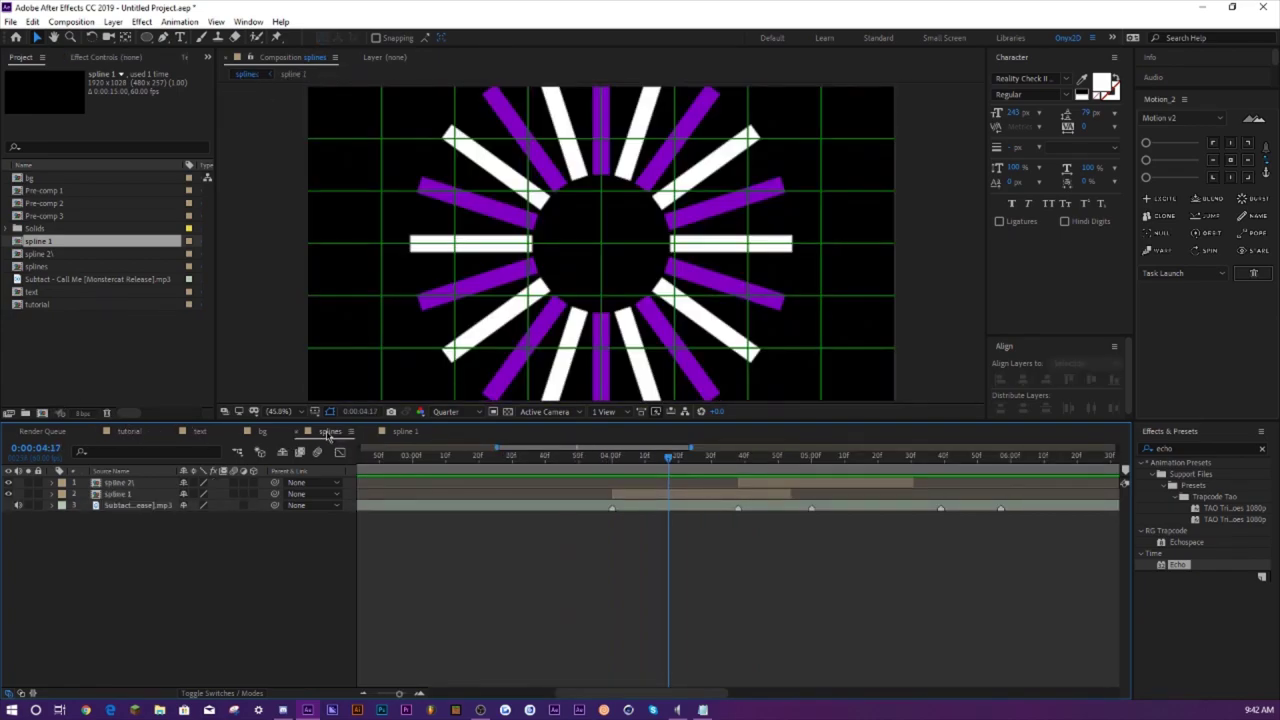
{"action": "left_click", "coordinate": [795, 460]}
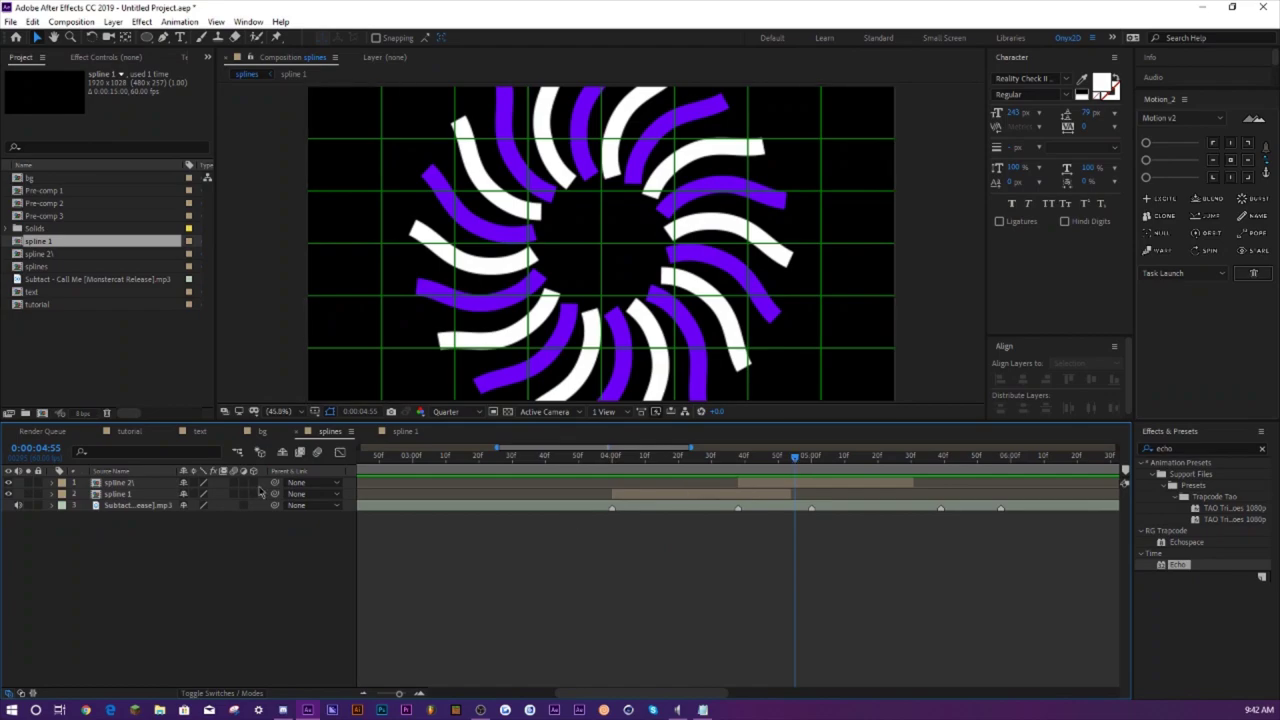
{"action": "left_click", "coordinate": [131, 432]}
{"action": "left_click", "coordinate": [400, 432]}
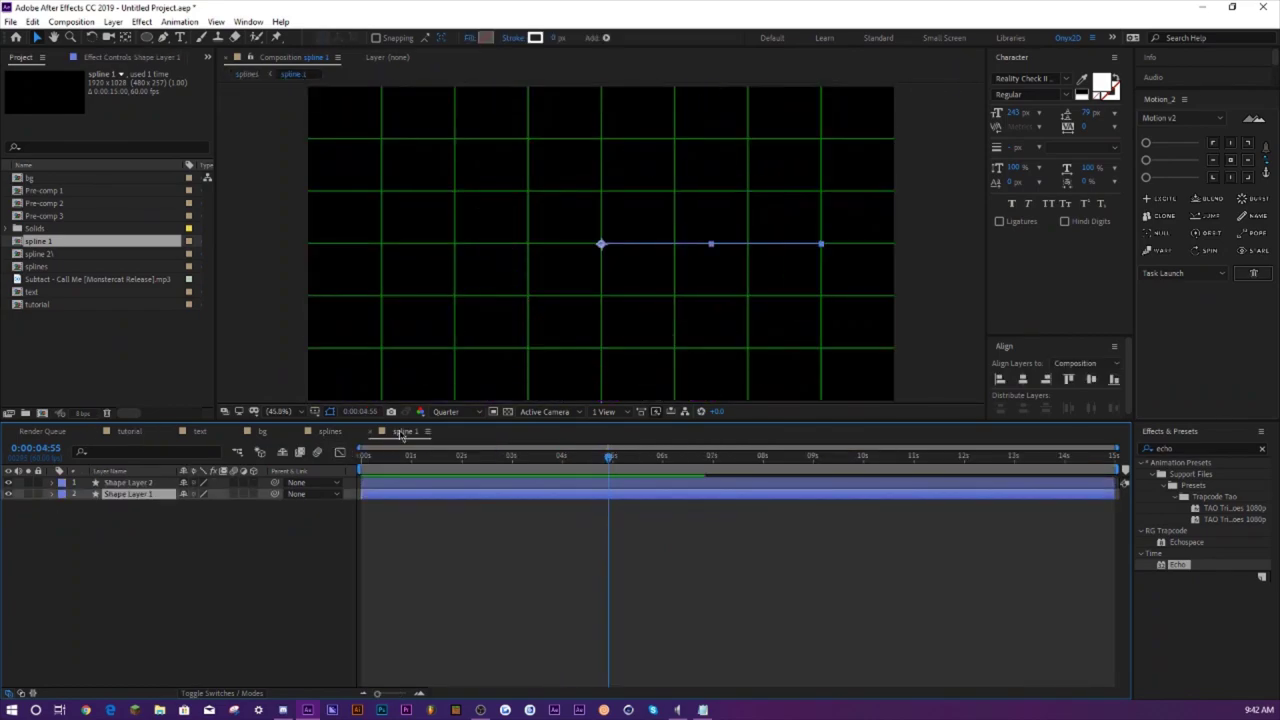
{"action": "left_click", "coordinate": [330, 432]}
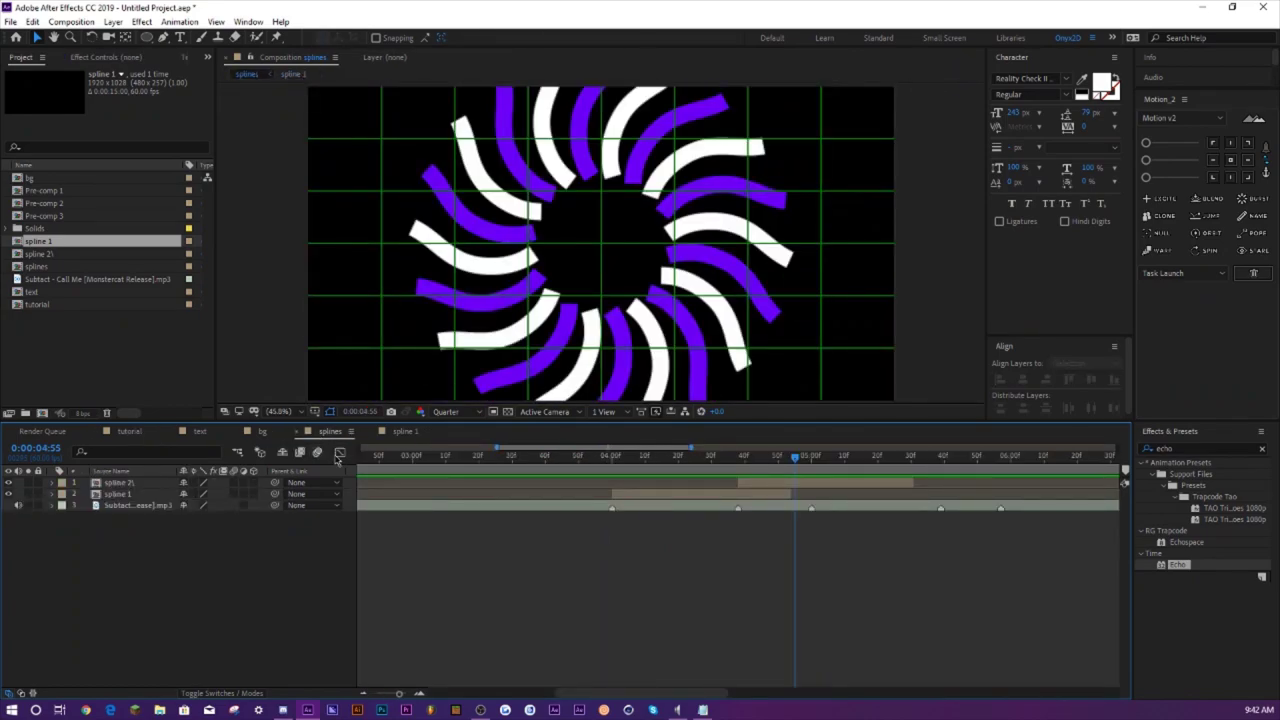
- Open the spline 2 pre-comp from its layer
{"action": "left_click", "coordinate": [752, 484]}
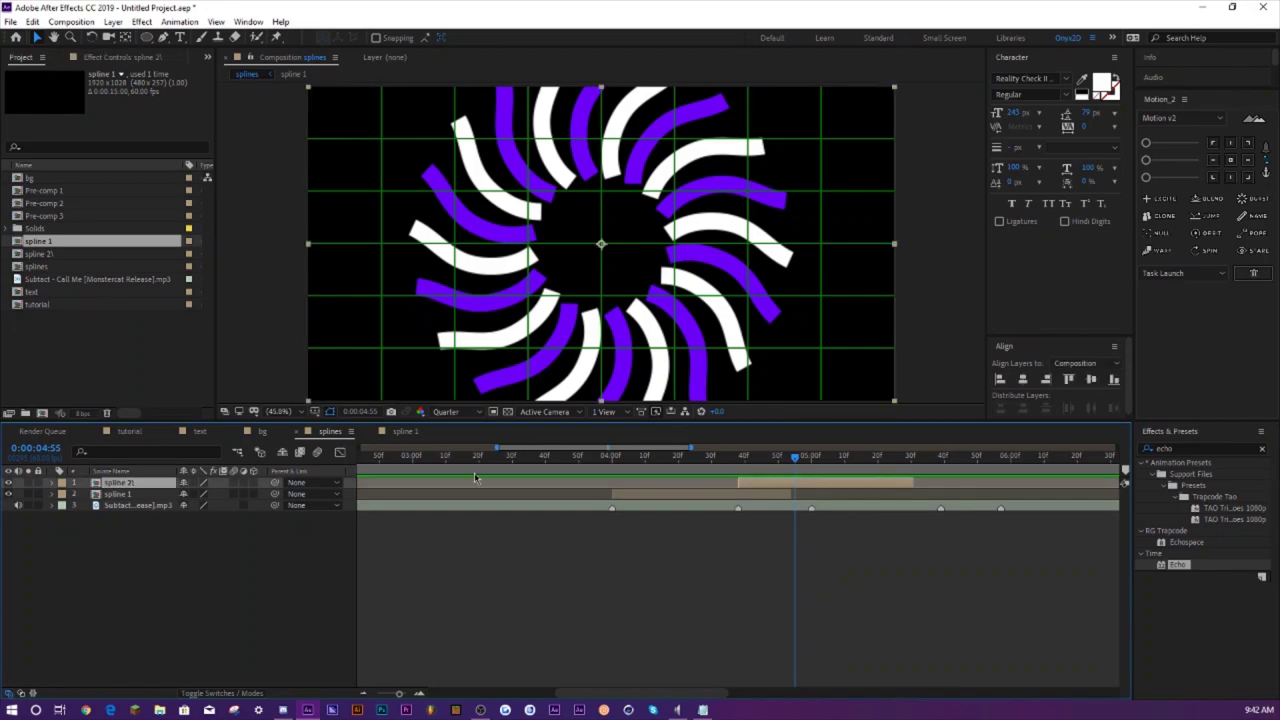
{"action": "left_click", "coordinate": [52, 484]}
{"action": "double_click", "coordinate": [129, 484]}
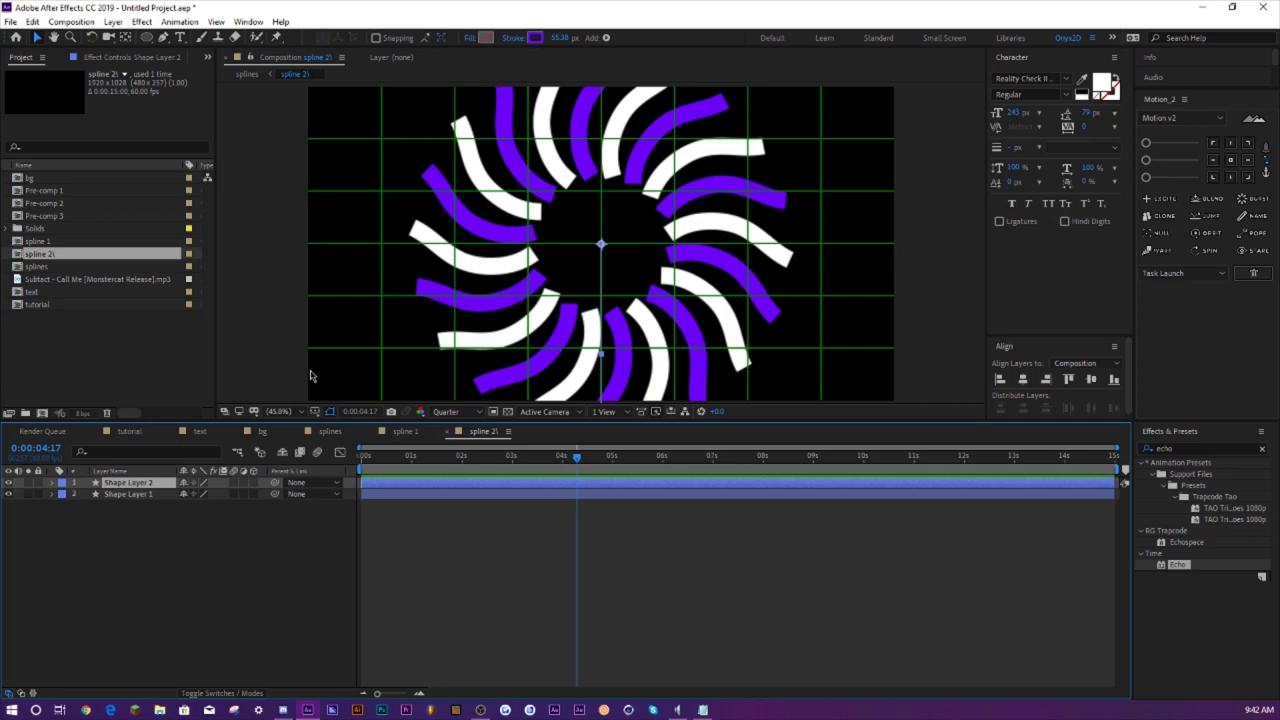
- Check the purple stroke colour of Shape Layer 2 in the spline 1 comp
{"action": "left_click", "coordinate": [404, 431]}
{"action": "left_click", "coordinate": [116, 483]}
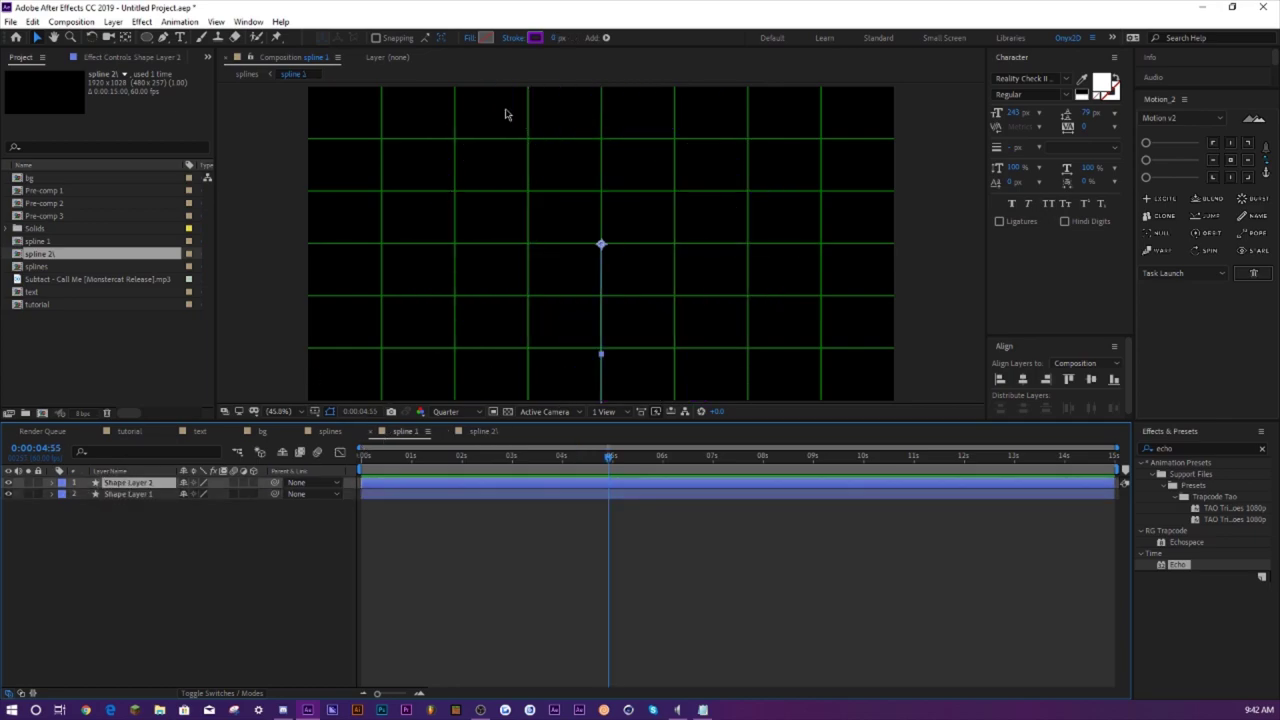
{"action": "left_click", "coordinate": [535, 37]}
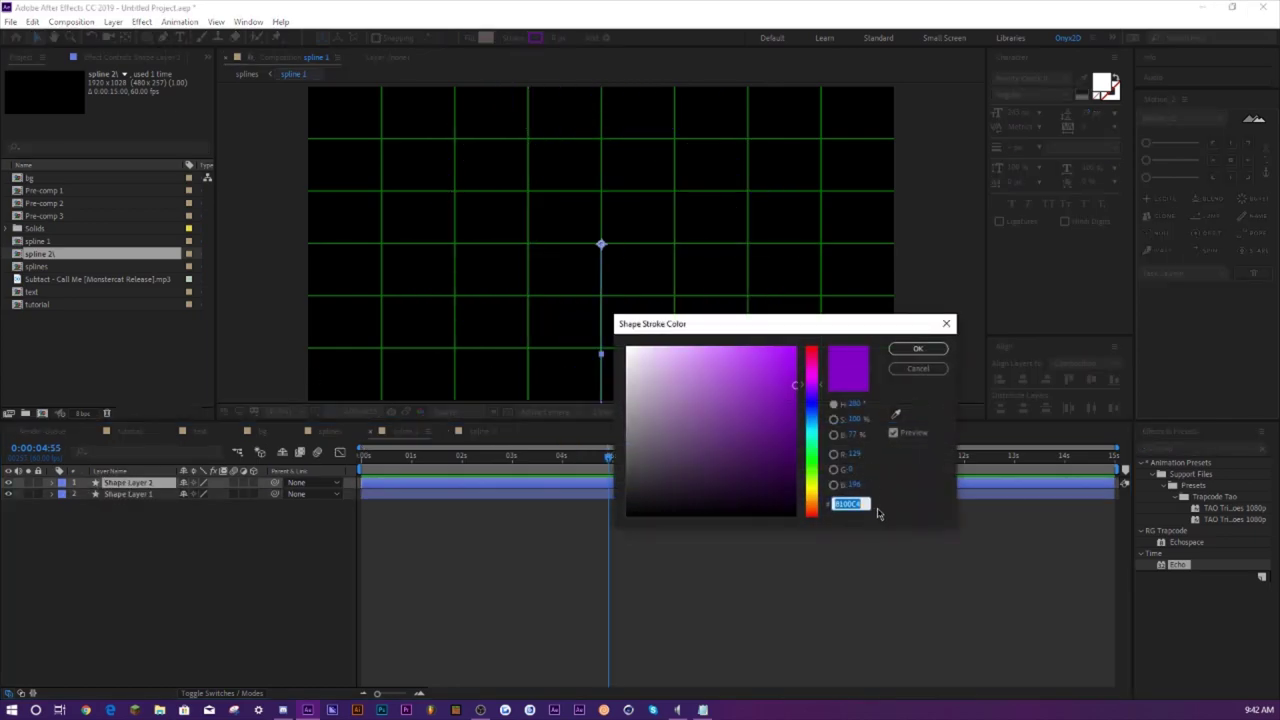
{"action": "left_click", "coordinate": [918, 369]}
- Give spline 2's copy the matching purple stroke 8100C4 and preview the burst
{"action": "left_click", "coordinate": [483, 431]}
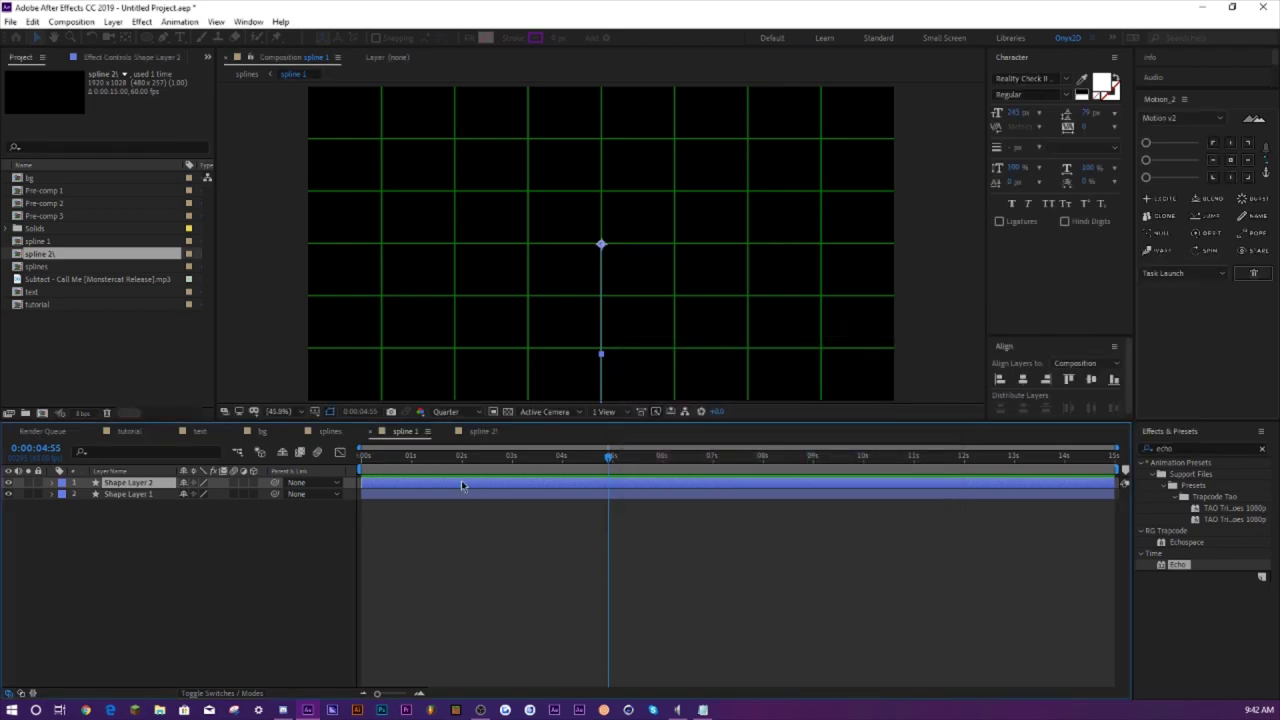
{"action": "left_click", "coordinate": [535, 37]}
{"action": "type", "text": "8100C4"}
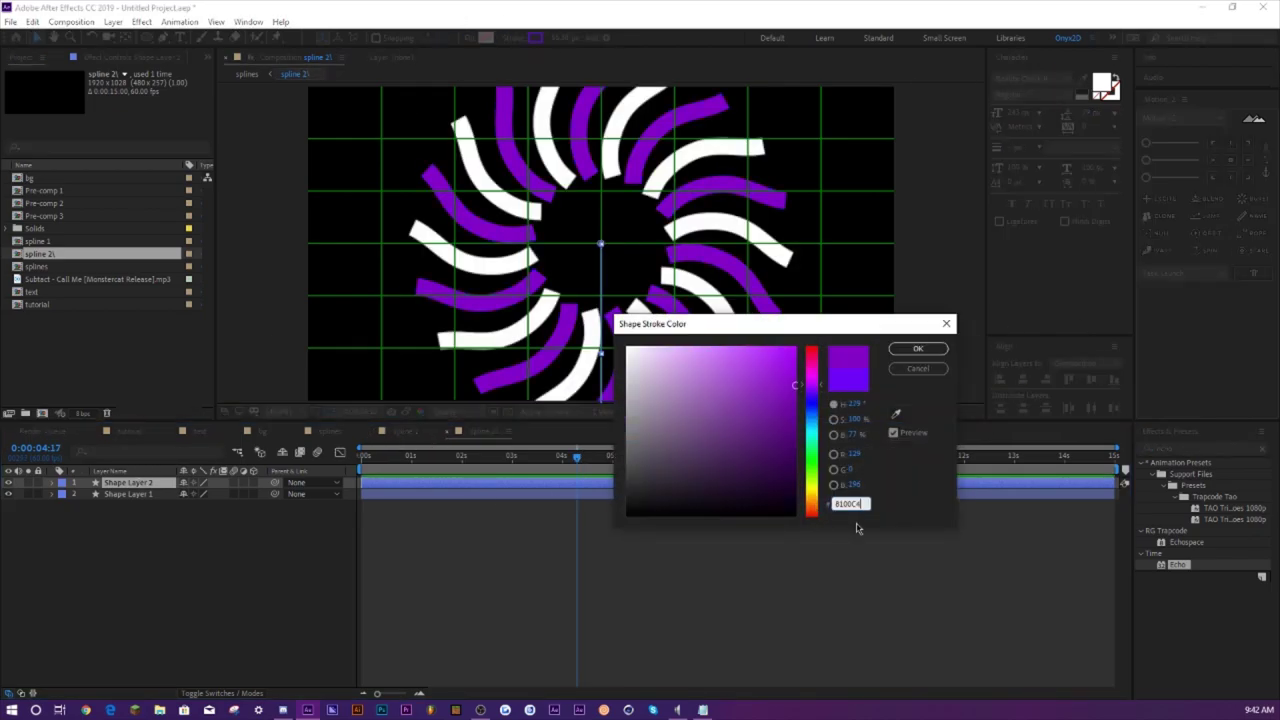
{"action": "left_click", "coordinate": [918, 349]}
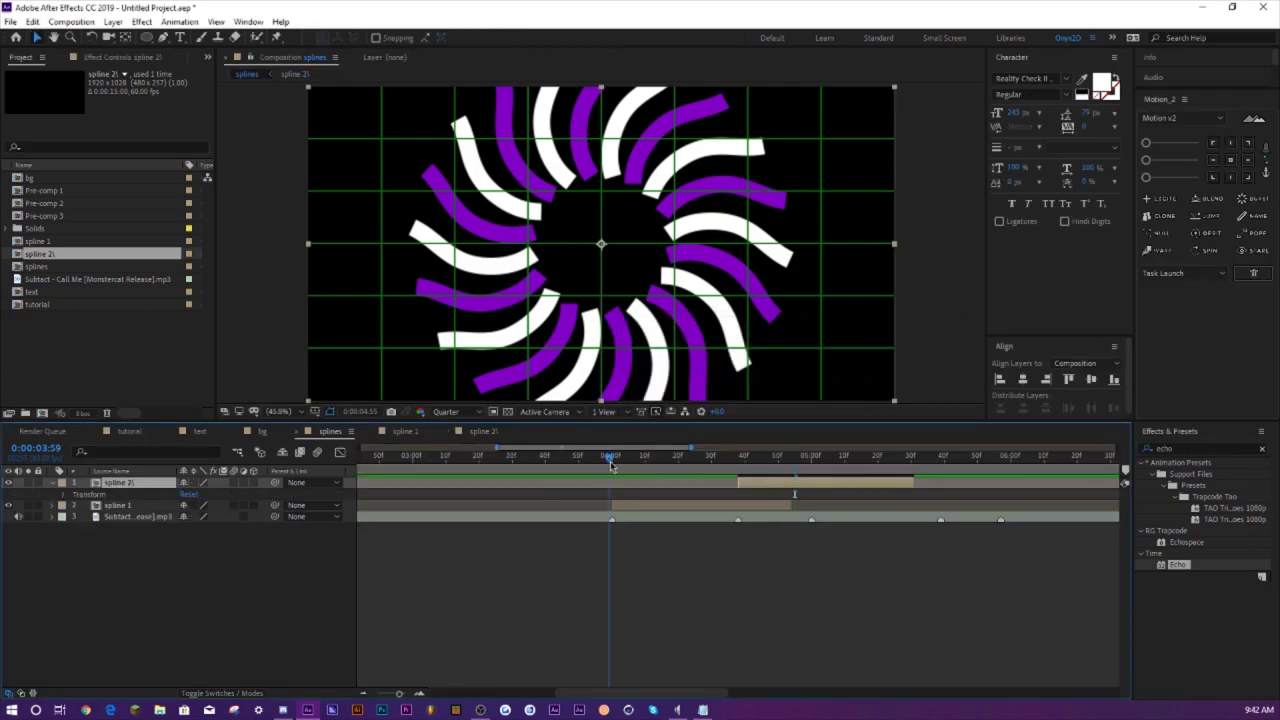
{"action": "key", "text": "space"}
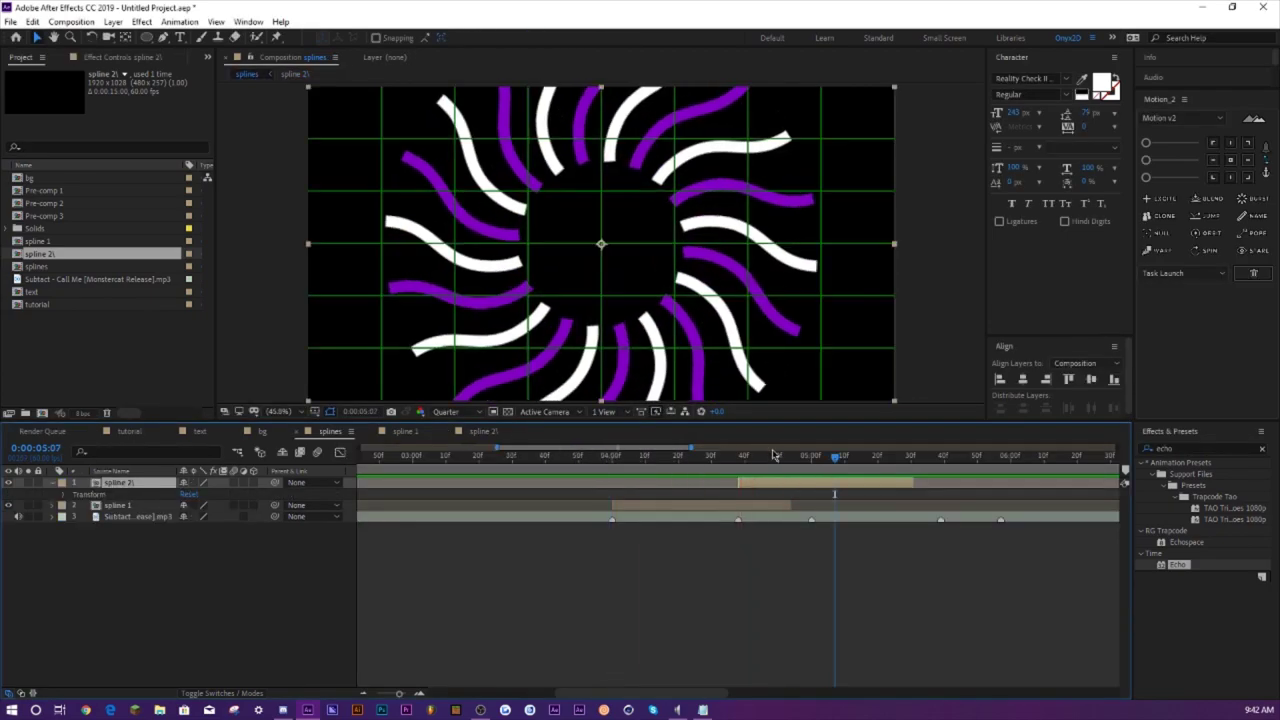
- Duplicate spline 1, move it to the top, start it at 5:00, and preview from 3:59
{"action": "left_click", "coordinate": [811, 455]}
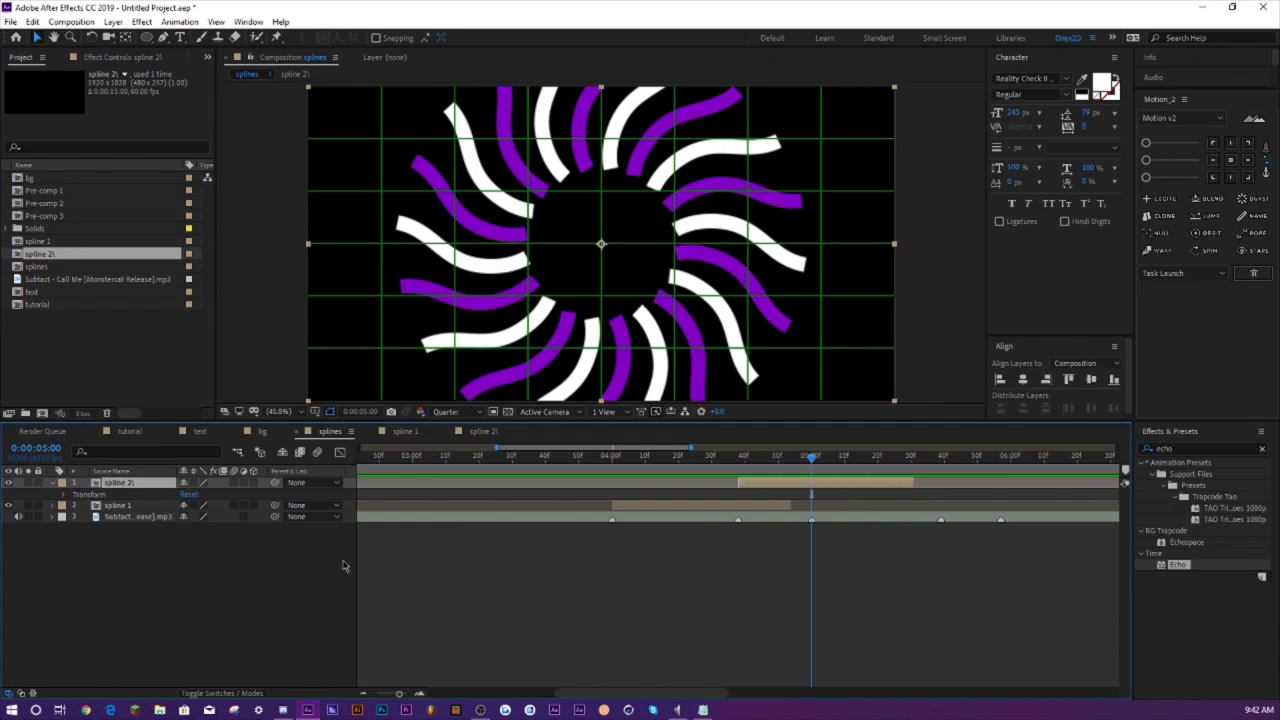
{"action": "left_click", "coordinate": [52, 483]}
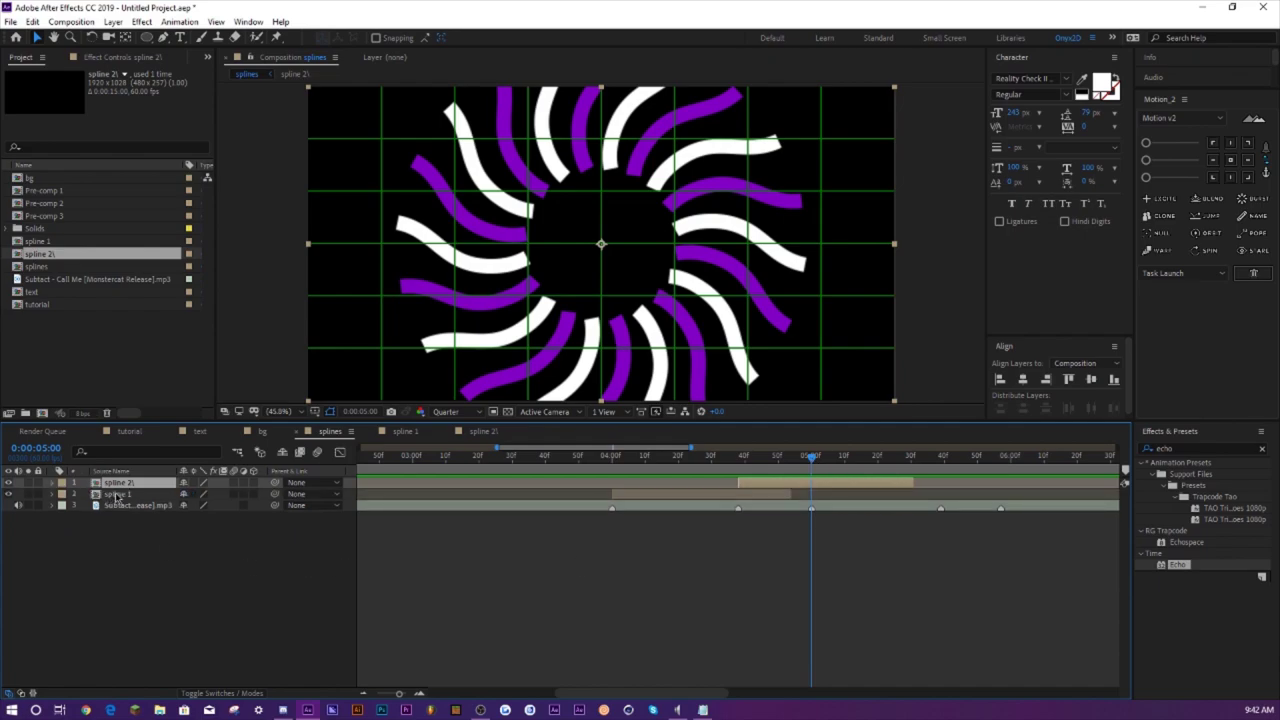
{"action": "left_click", "coordinate": [128, 494]}
{"action": "key", "text": "ctrl+d"}
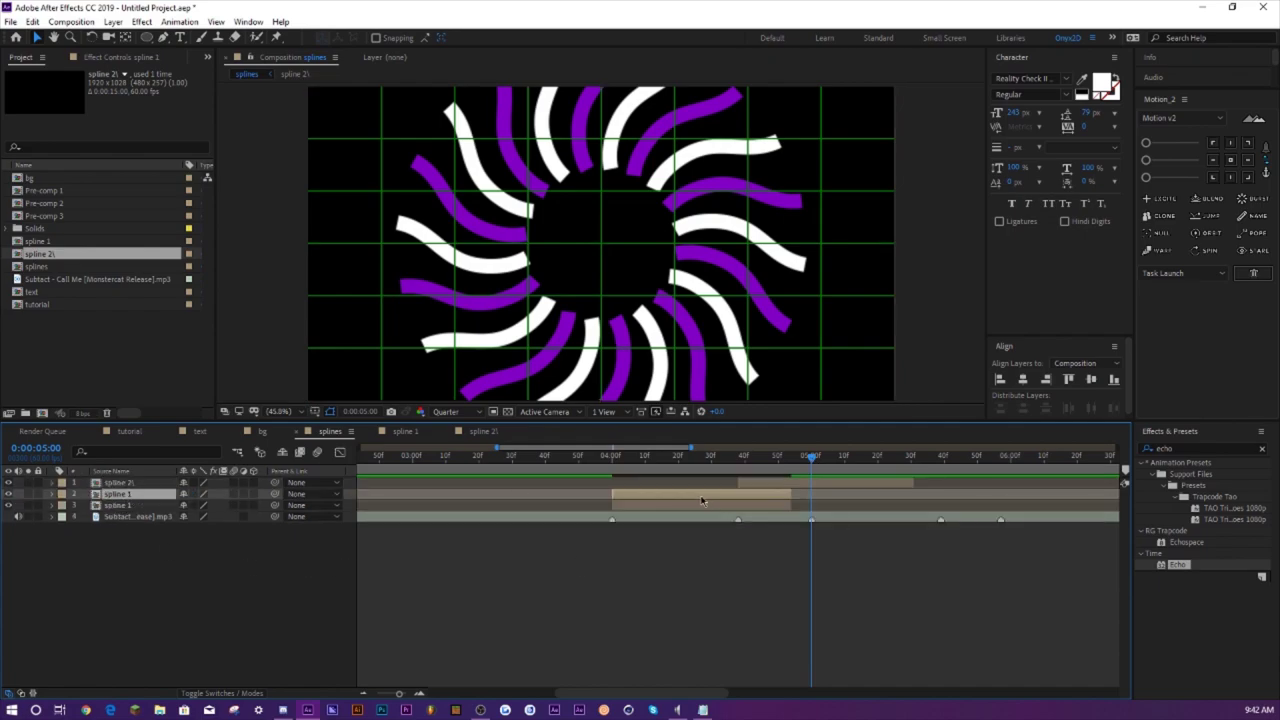
{"action": "left_click", "coordinate": [143, 495]}
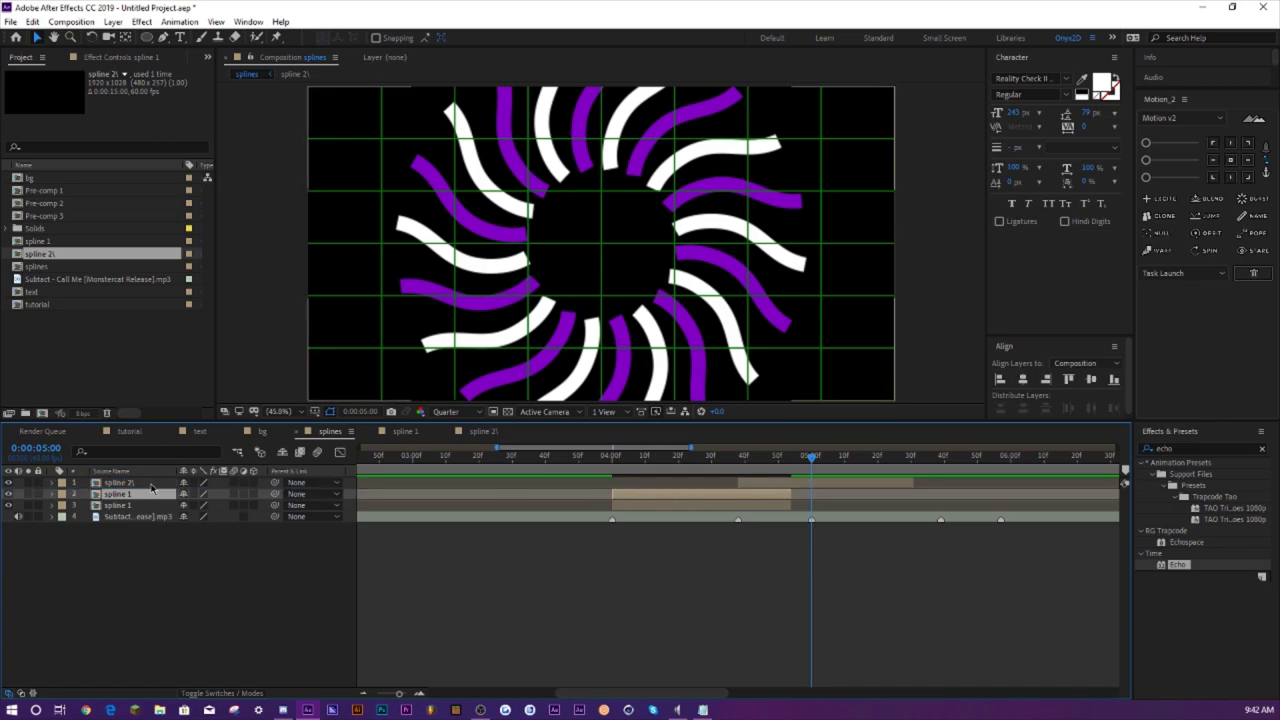
{"action": "key", "text": "ctrl+bracketright"}
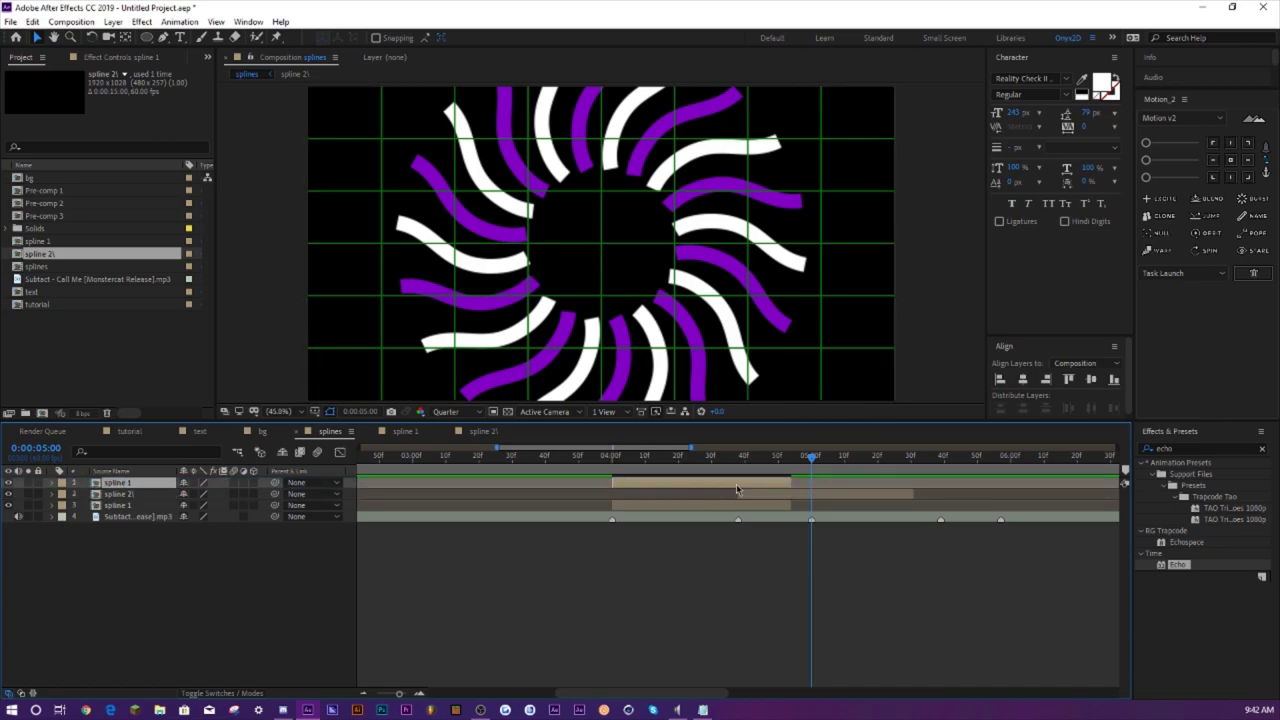
{"action": "left_click_drag", "start_coordinate": [736, 484], "coordinate": [910, 483]}
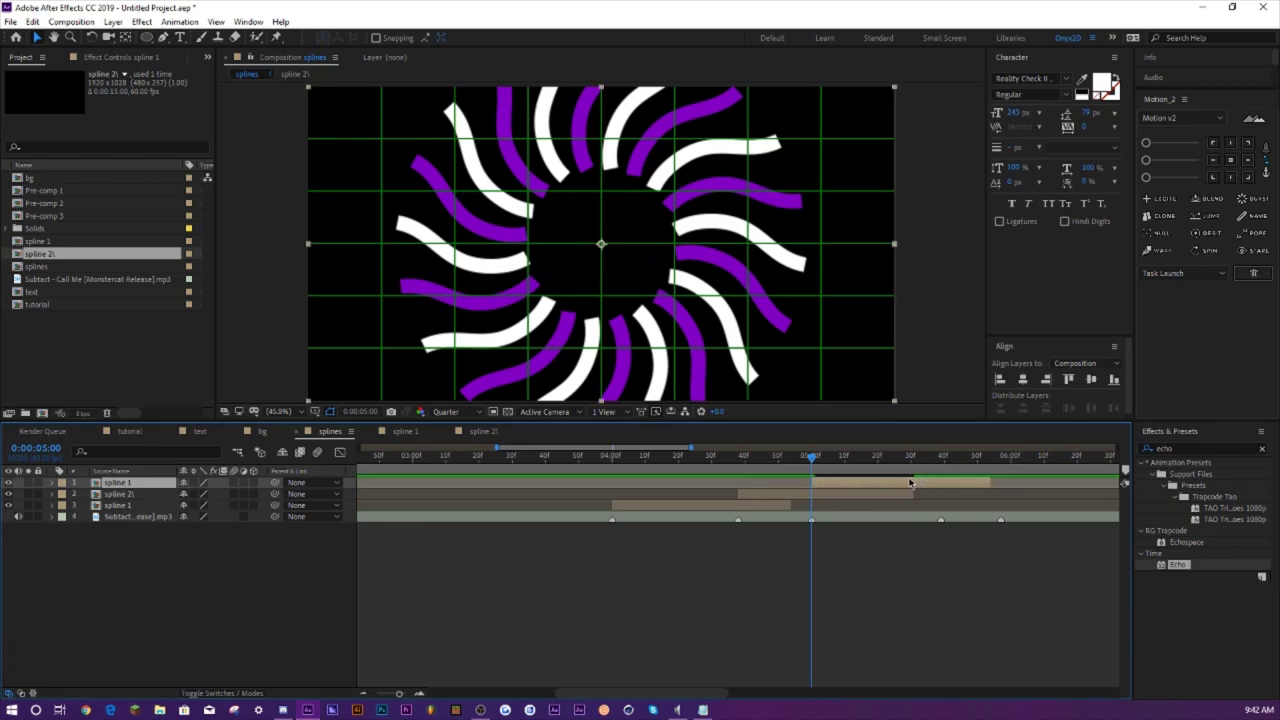
{"action": "left_click", "coordinate": [610, 470]}
{"action": "key", "text": "space"}
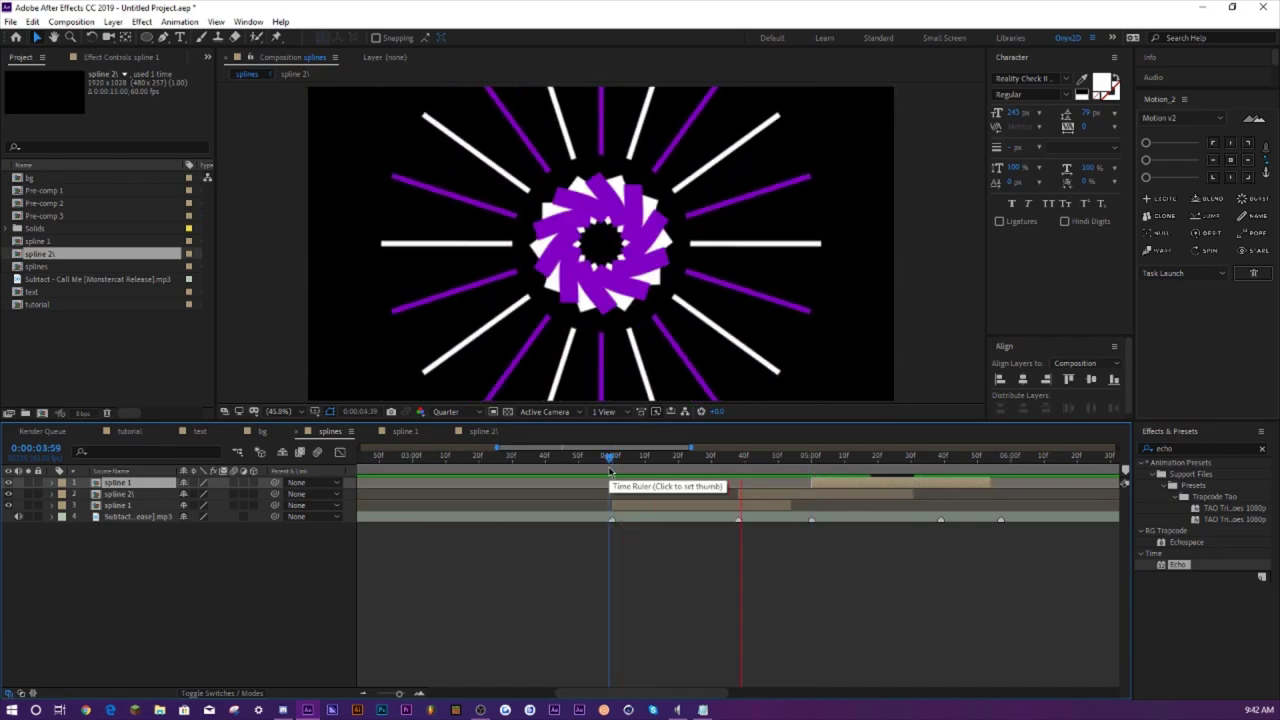
- Preview the burst to about 5:21 and hide the curved spline layer
{"action": "left_click", "coordinate": [606, 460]}
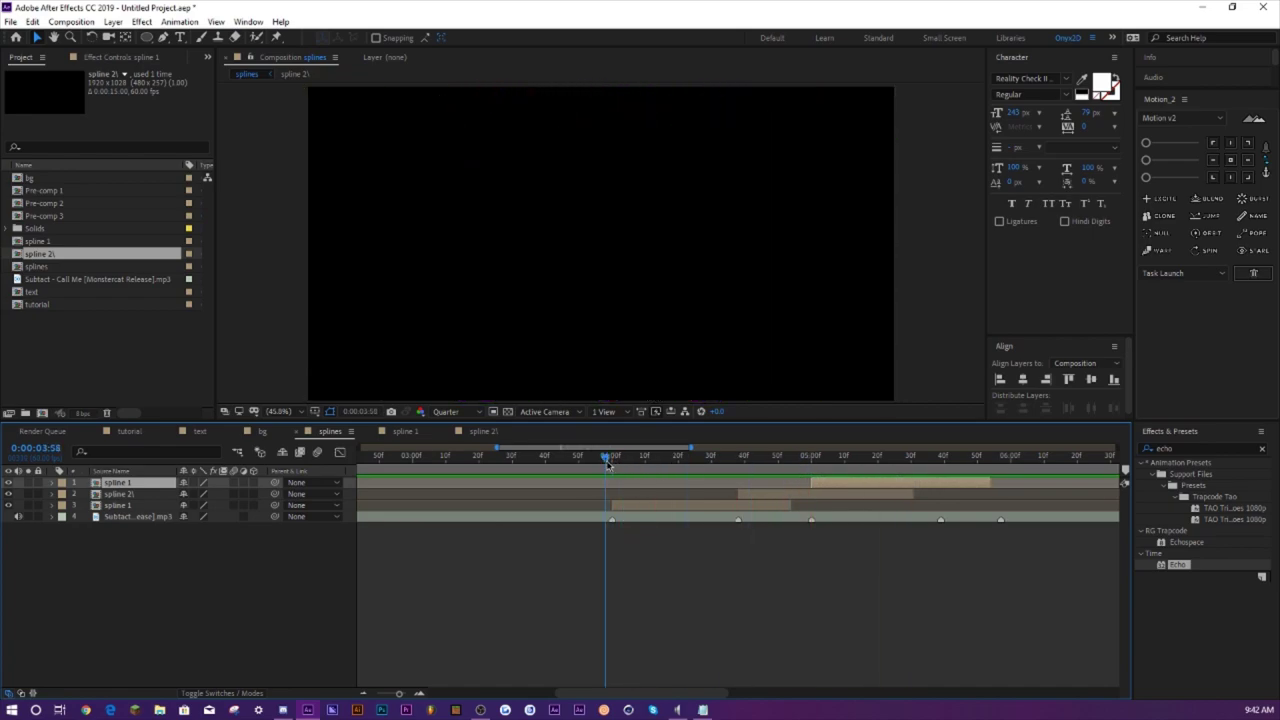
{"action": "key", "text": "space"}
{"action": "key", "text": "space"}
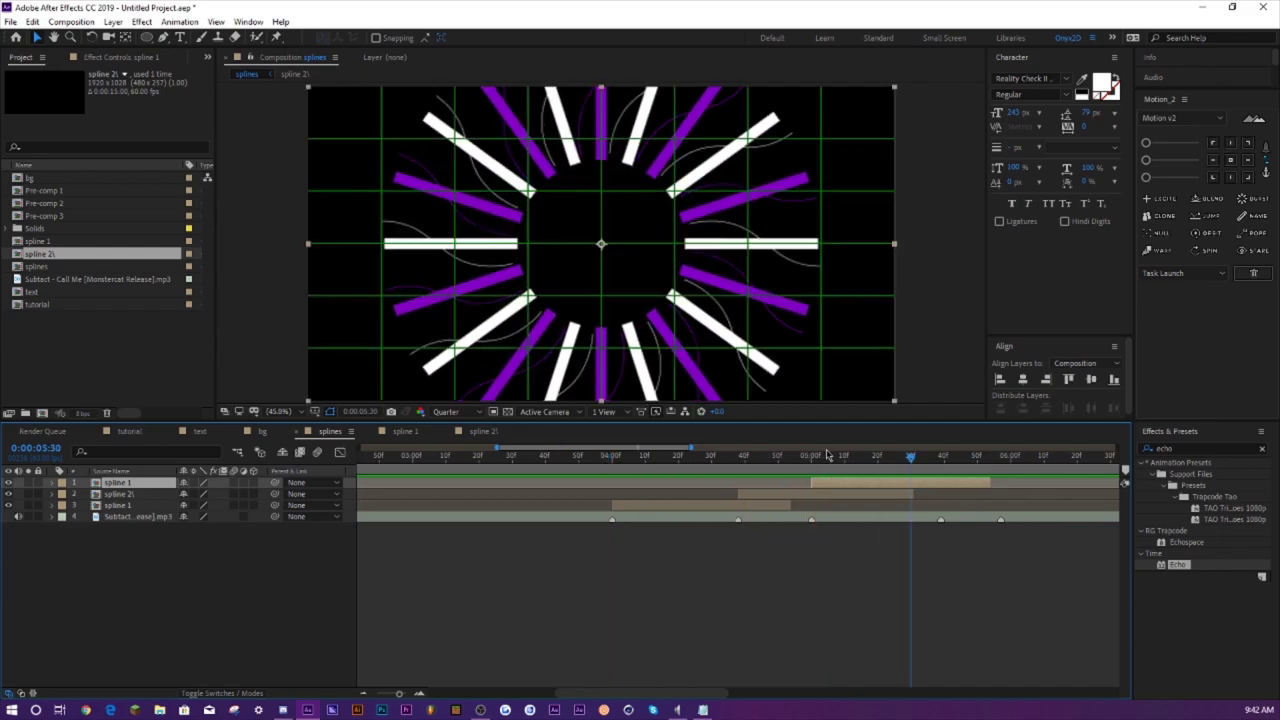
{"action": "left_click_drag", "start_coordinate": [842, 458], "coordinate": [880, 458]}
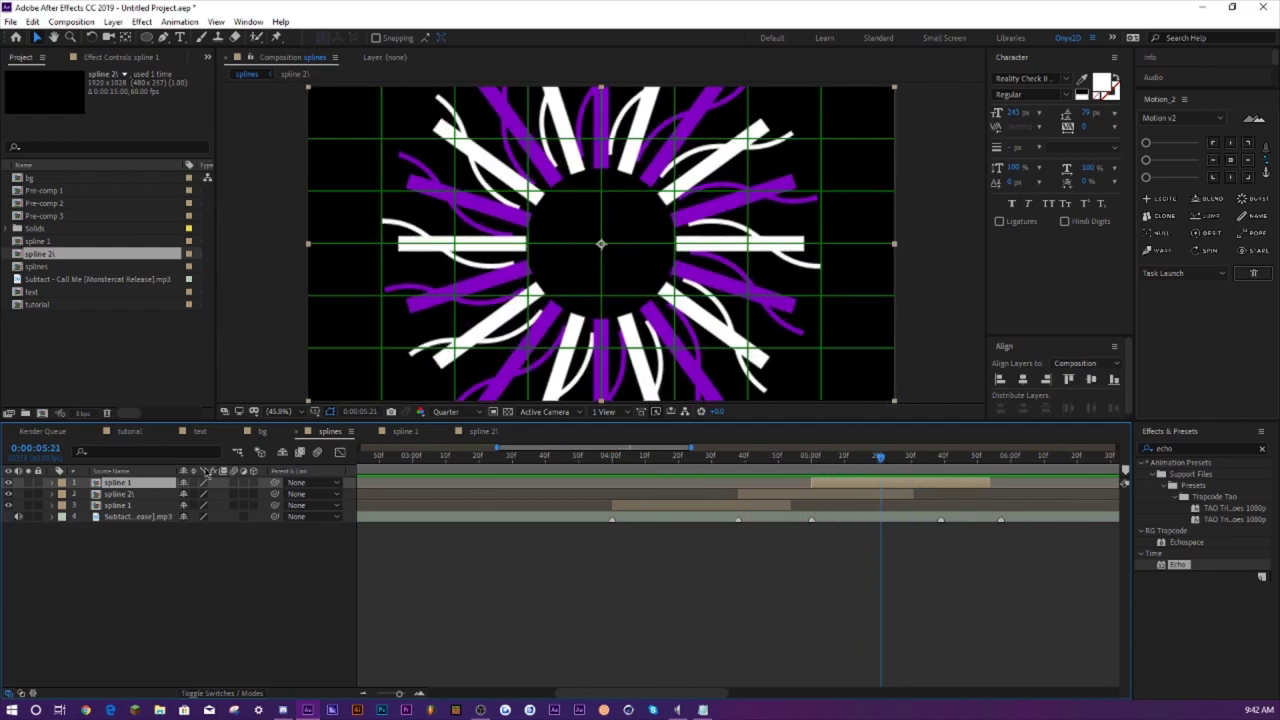
{"action": "left_click", "coordinate": [8, 494]}
{"action": "left_click", "coordinate": [194, 583]}
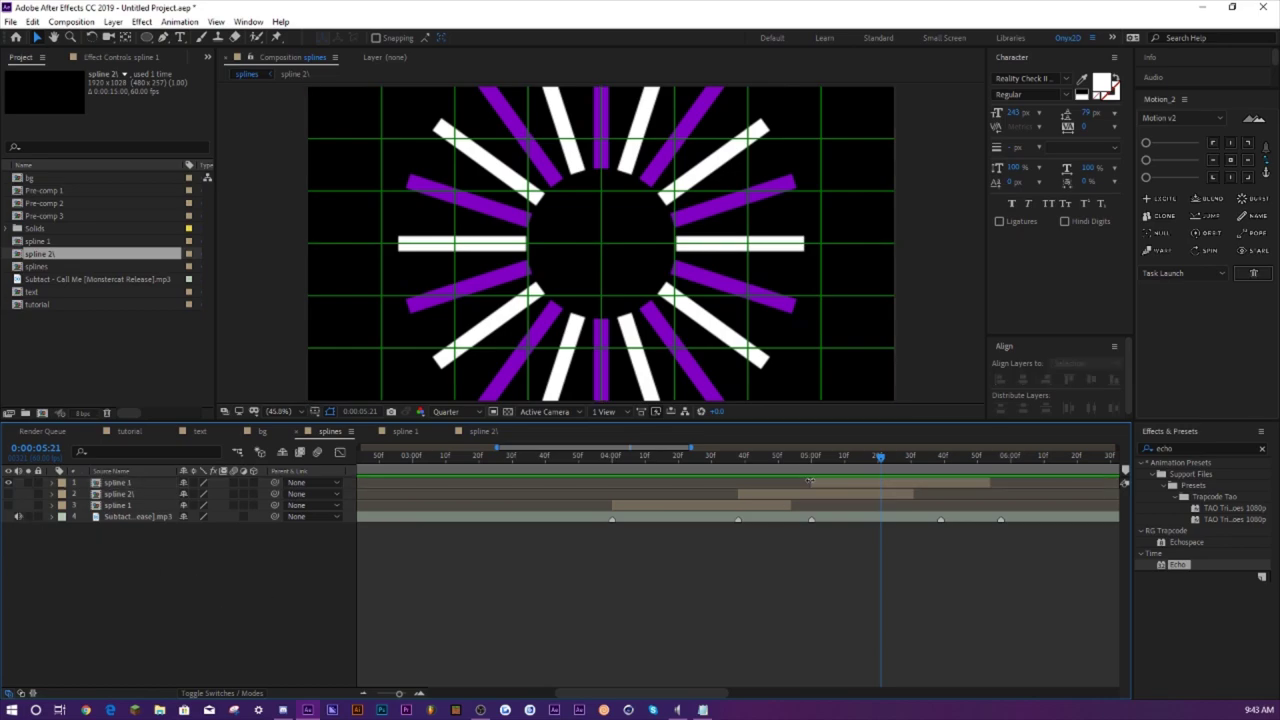
- Duplicate the top spline 1 layer and delay the copy slightly to offset the spokes
{"action": "left_click", "coordinate": [115, 484]}
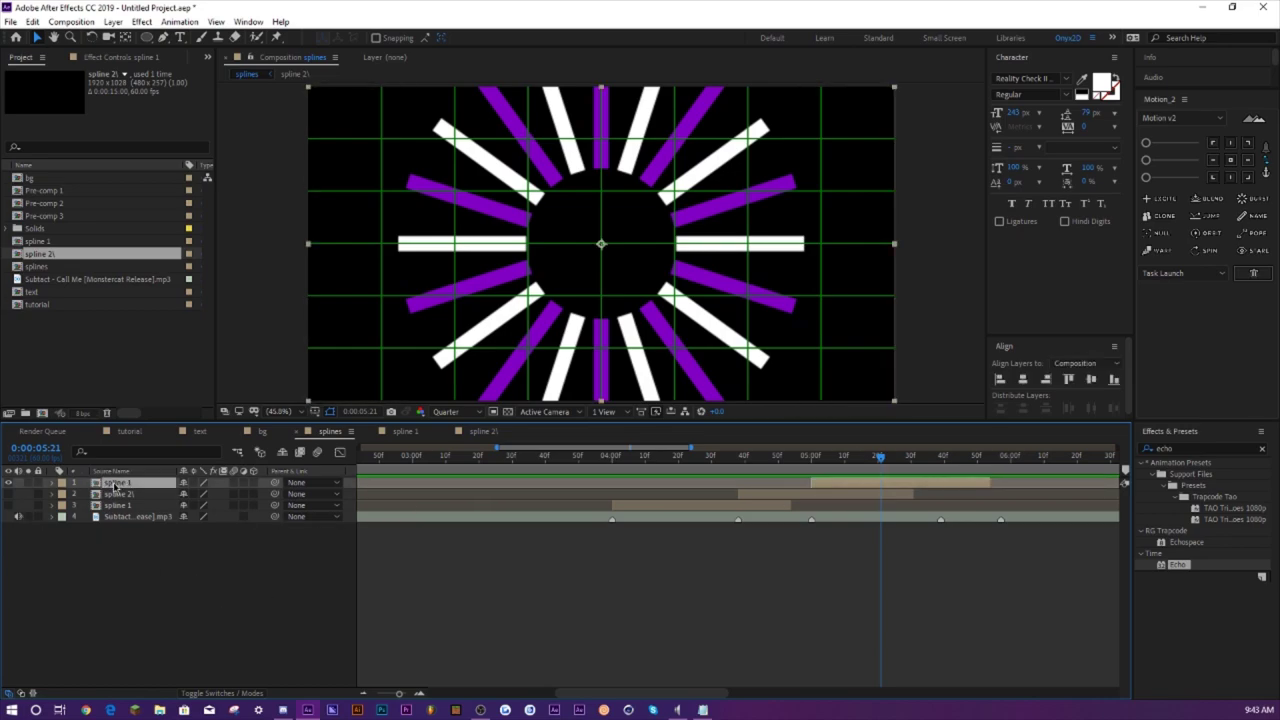
{"action": "key", "text": "ctrl+d"}
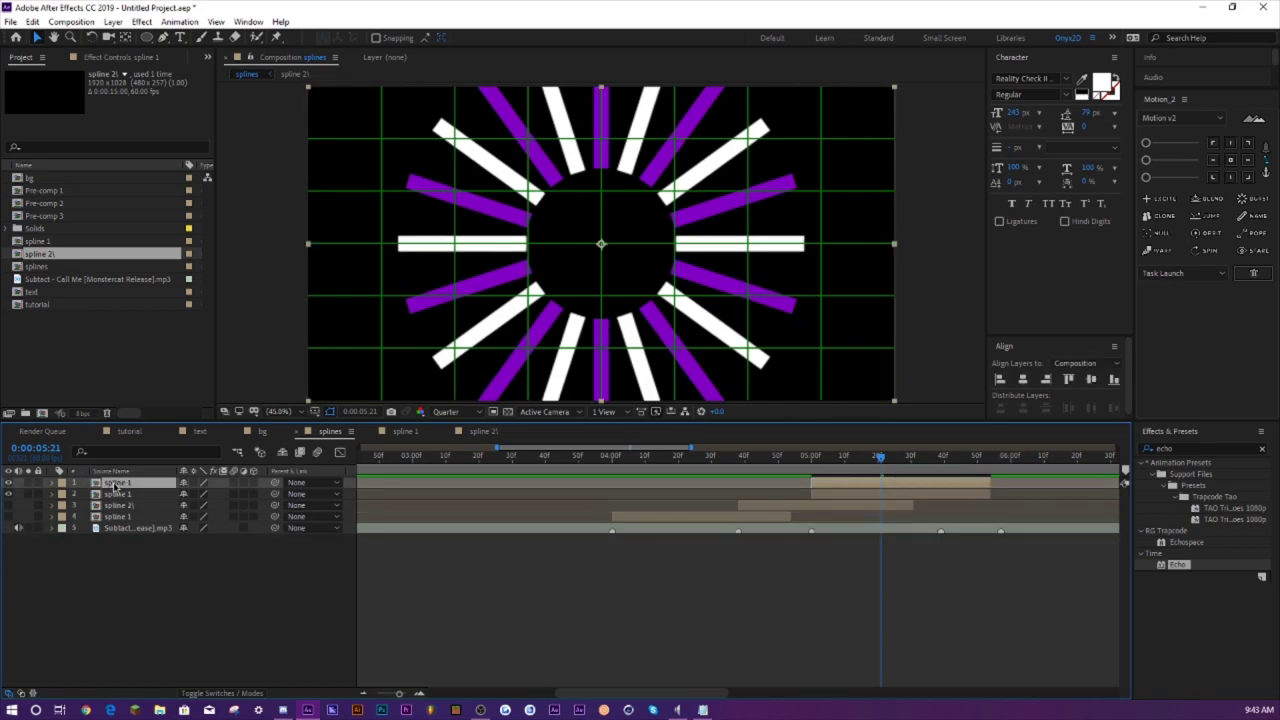
{"action": "key", "text": "r"}
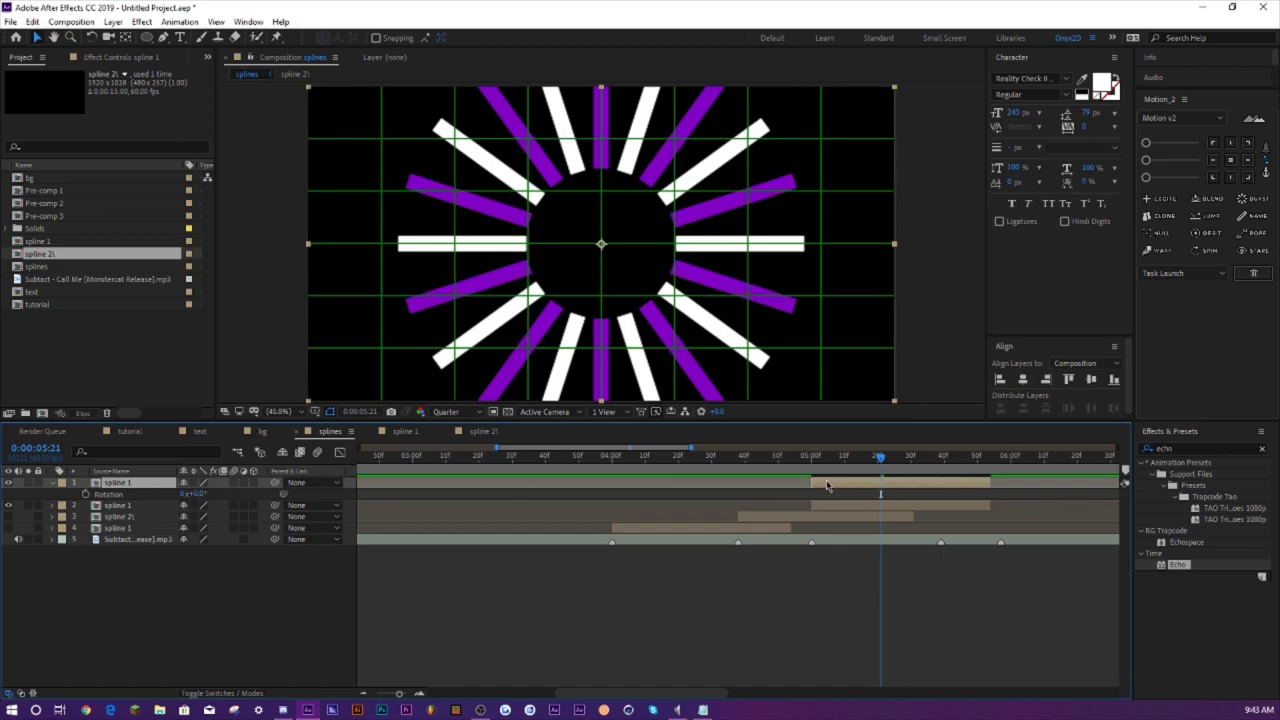
{"action": "left_click_drag", "start_coordinate": [826, 486], "coordinate": [880, 468]}
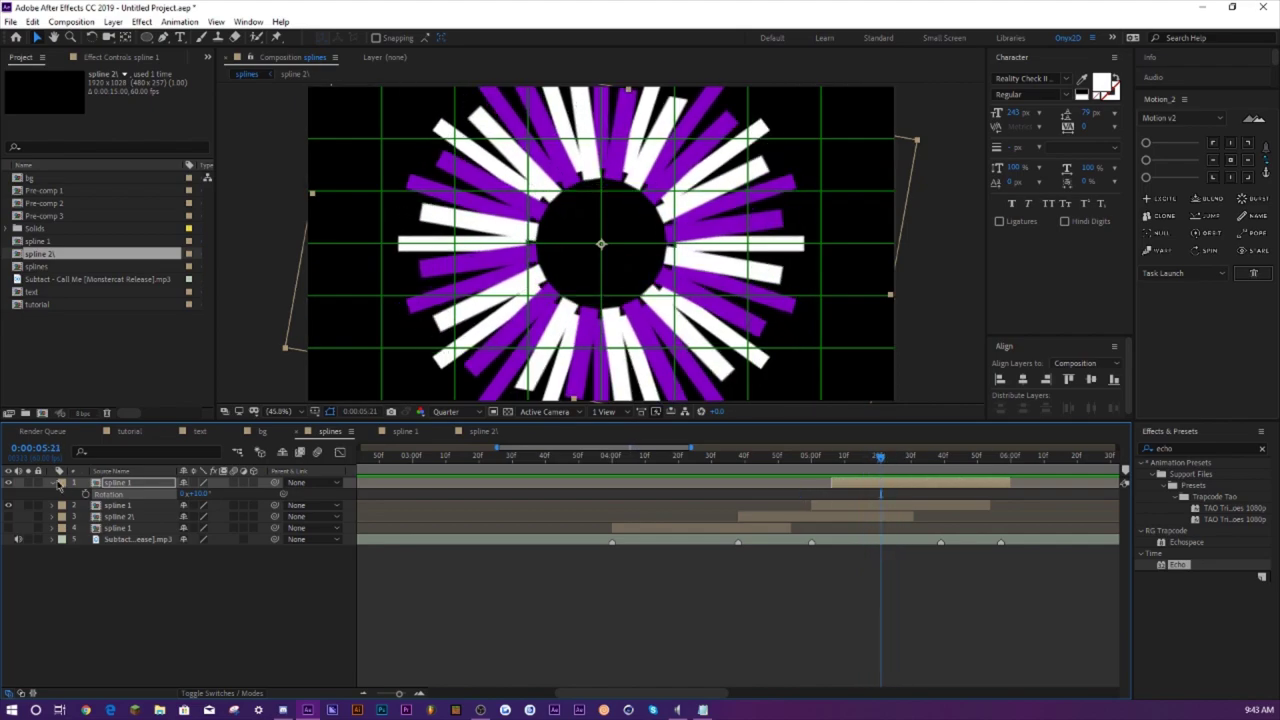
- In the spline 1 precomp, take the white spokes Shape Layer 1, keeping the purple spokes layer
{"action": "double_click", "coordinate": [122, 484]}
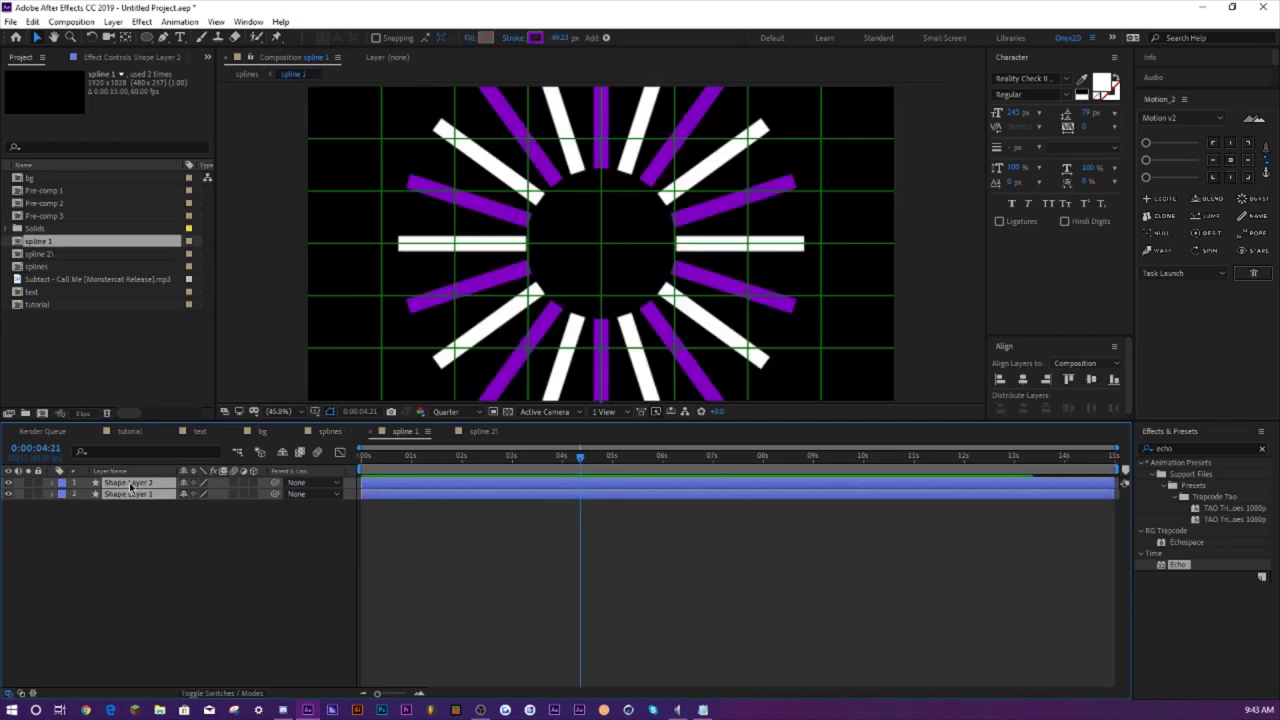
{"action": "left_click", "coordinate": [130, 485]}
{"action": "key", "text": "F2"}
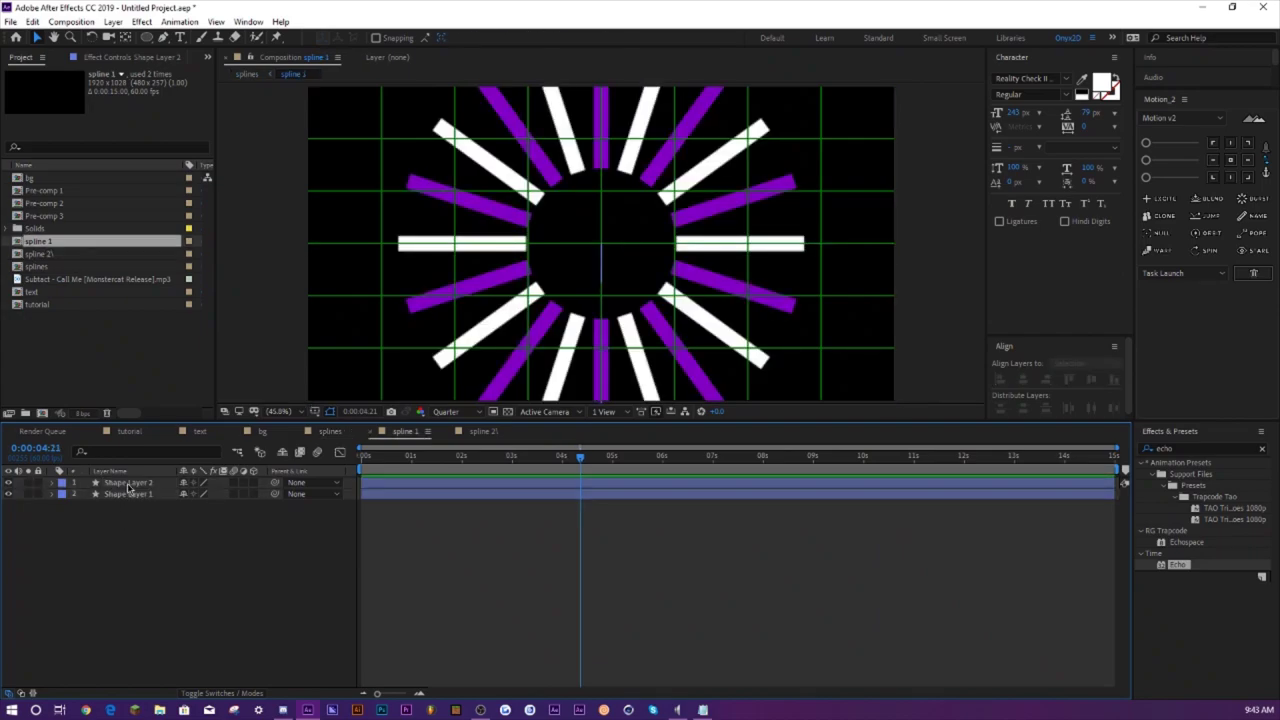
{"action": "left_click", "coordinate": [128, 484]}
{"action": "key", "text": "Delete"}
{"action": "left_click", "coordinate": [128, 484]}
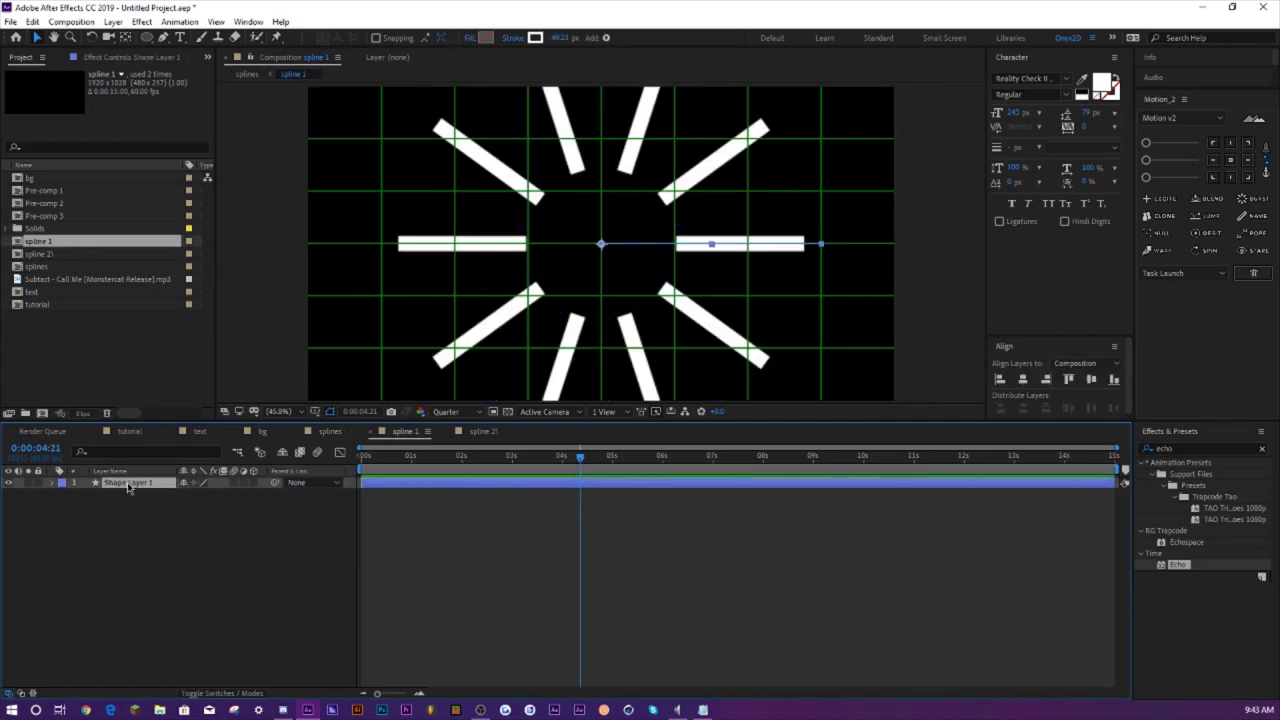
{"action": "key", "text": "ctrl+z"}
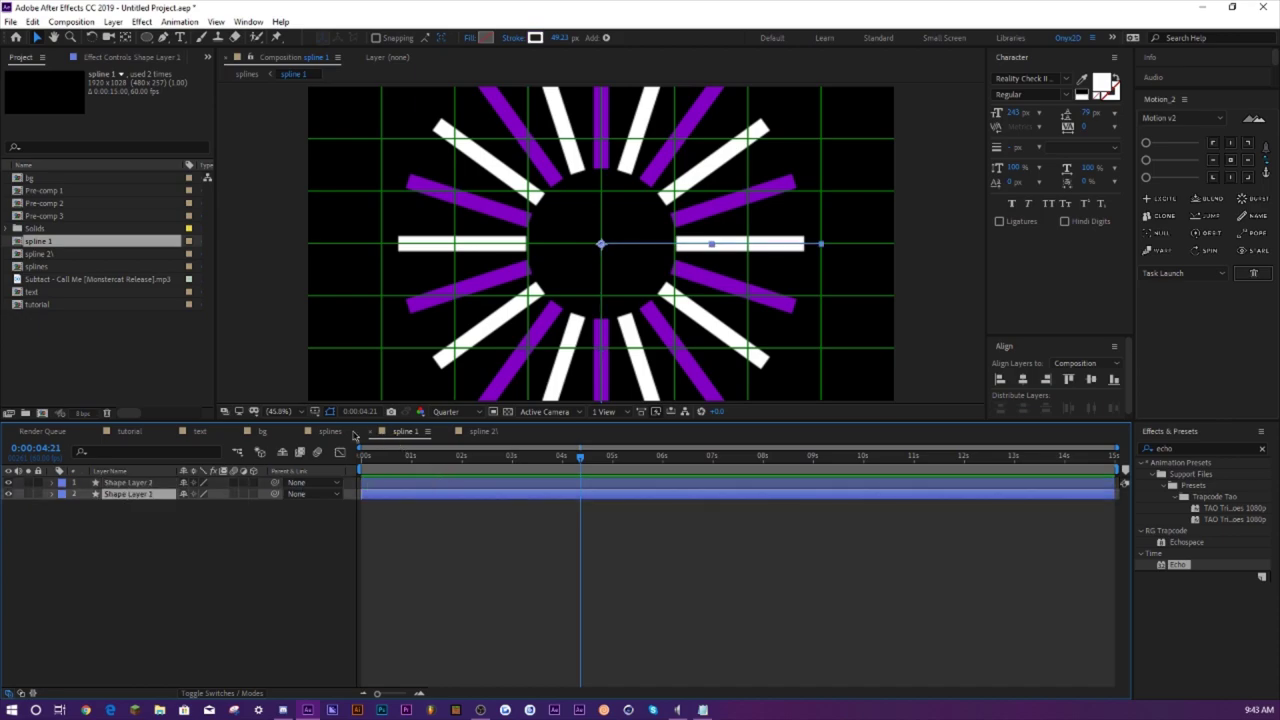
- Paste the white spokes layer into splines, duplicate it, and set the copy's Rotation to 10
{"action": "left_click", "coordinate": [353, 436]}
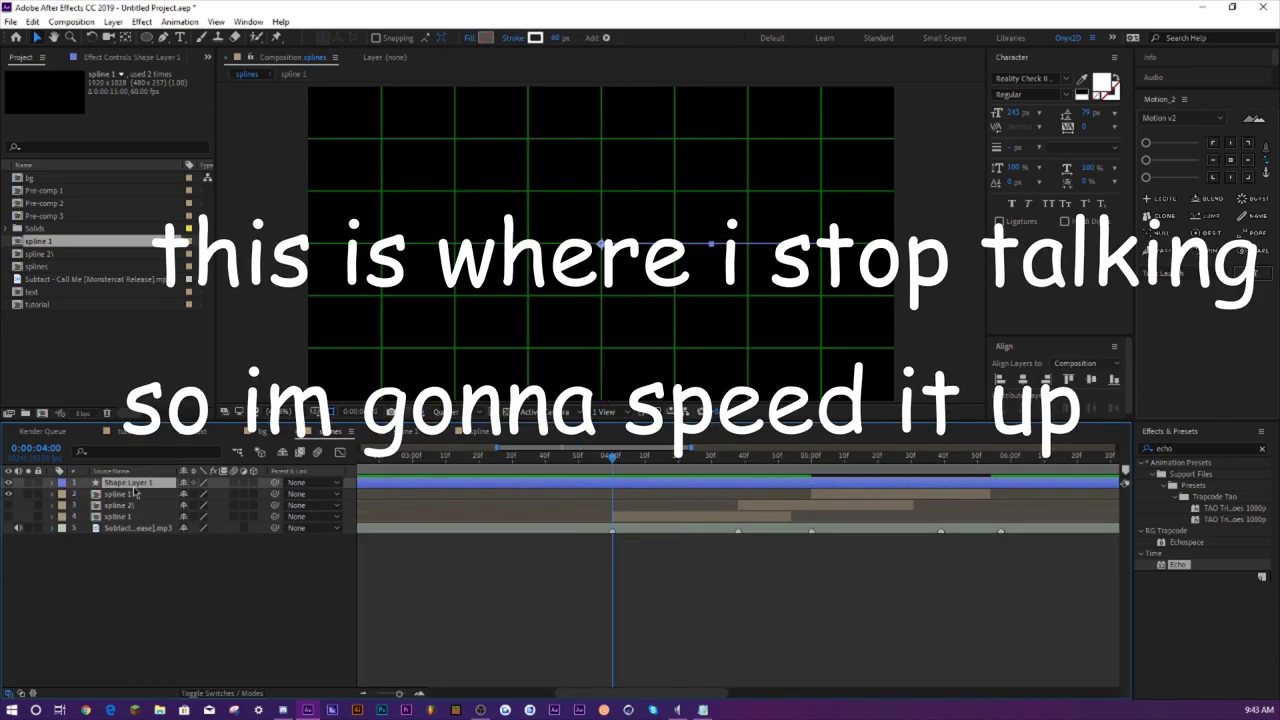
{"action": "key", "text": "ctrl+v"}
{"action": "left_click", "coordinate": [790, 457]}
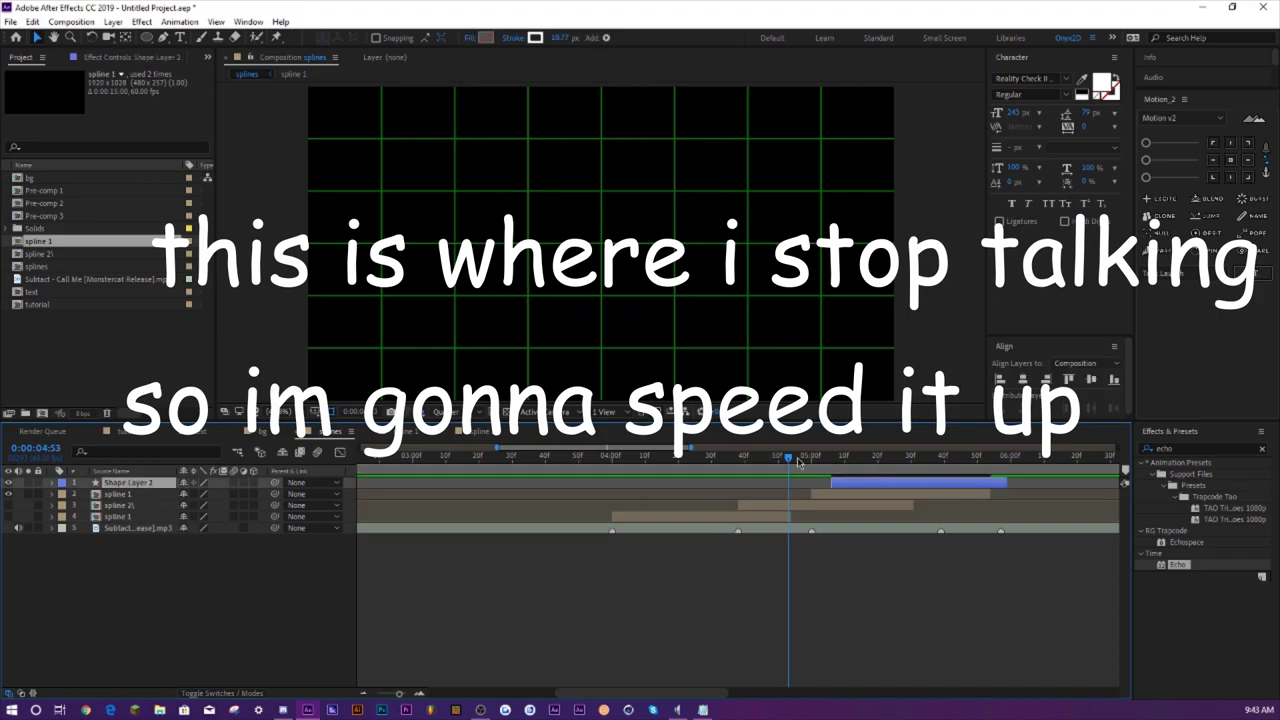
{"action": "key", "text": "ctrl+d"}
{"action": "left_click", "coordinate": [900, 457]}
{"action": "key", "text": "r"}
{"action": "left_click", "coordinate": [200, 494]}
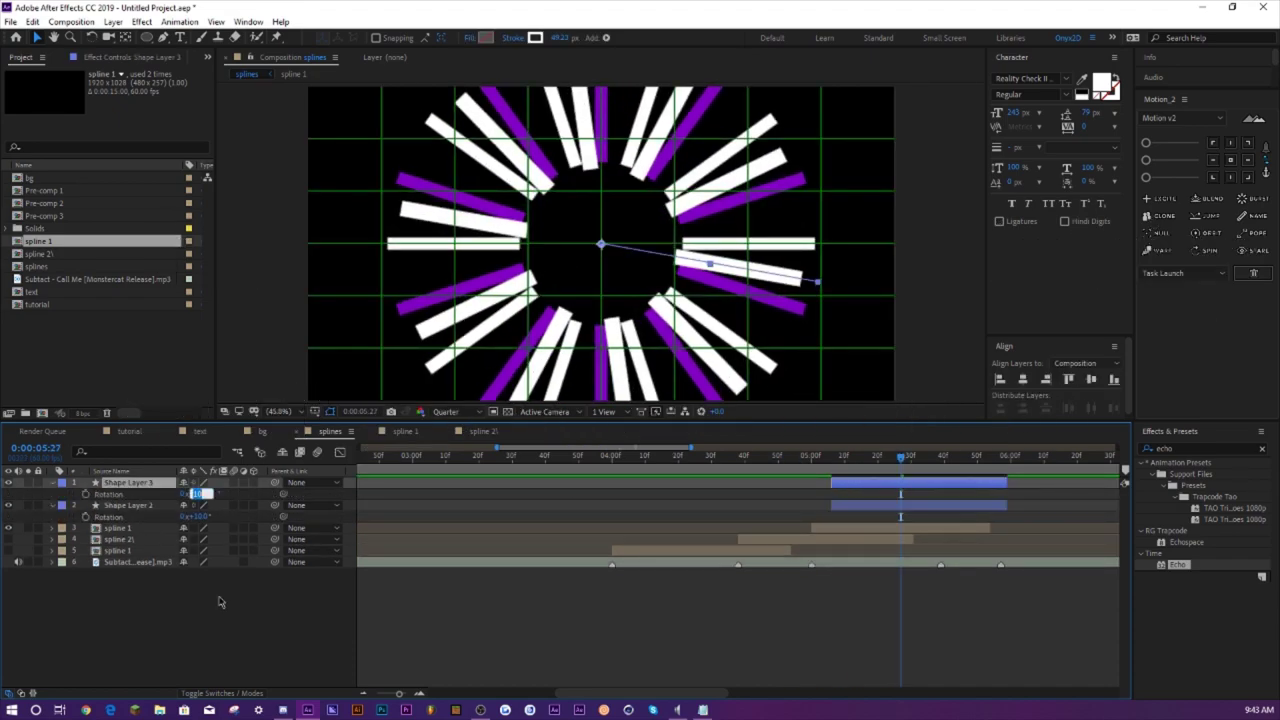
{"action": "type", "text": "10"}
{"action": "key", "text": "Return"}
- Make the rotated spoke copy's stroke purple
{"action": "left_click", "coordinate": [535, 37]}
{"action": "left_click", "coordinate": [894, 420]}
{"action": "left_click", "coordinate": [462, 195]}
{"action": "left_click", "coordinate": [914, 349]}
- Duplicate the white and purple spoke pair, delay the copies later, and preview
{"action": "left_click", "coordinate": [954, 457]}
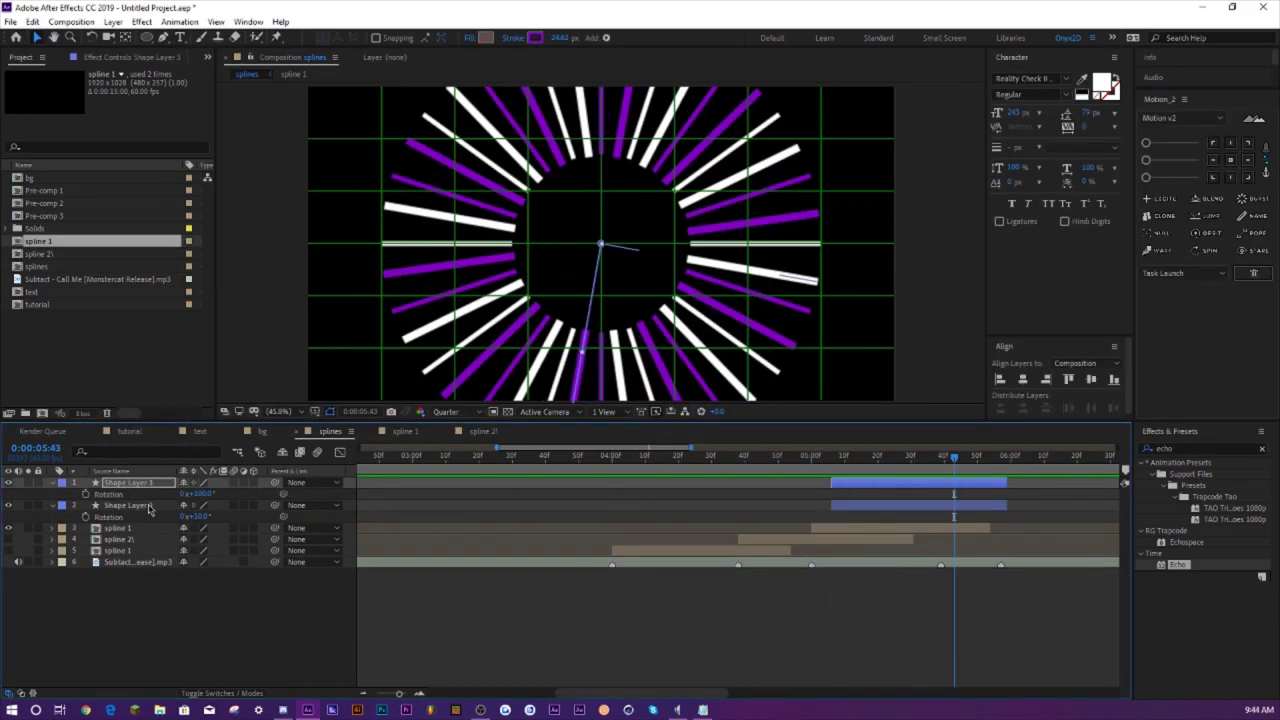
{"action": "left_click", "coordinate": [150, 509], "text": "shift"}
{"action": "key", "text": "ctrl+d"}
{"action": "left_click_drag", "start_coordinate": [842, 489], "coordinate": [866, 489]}
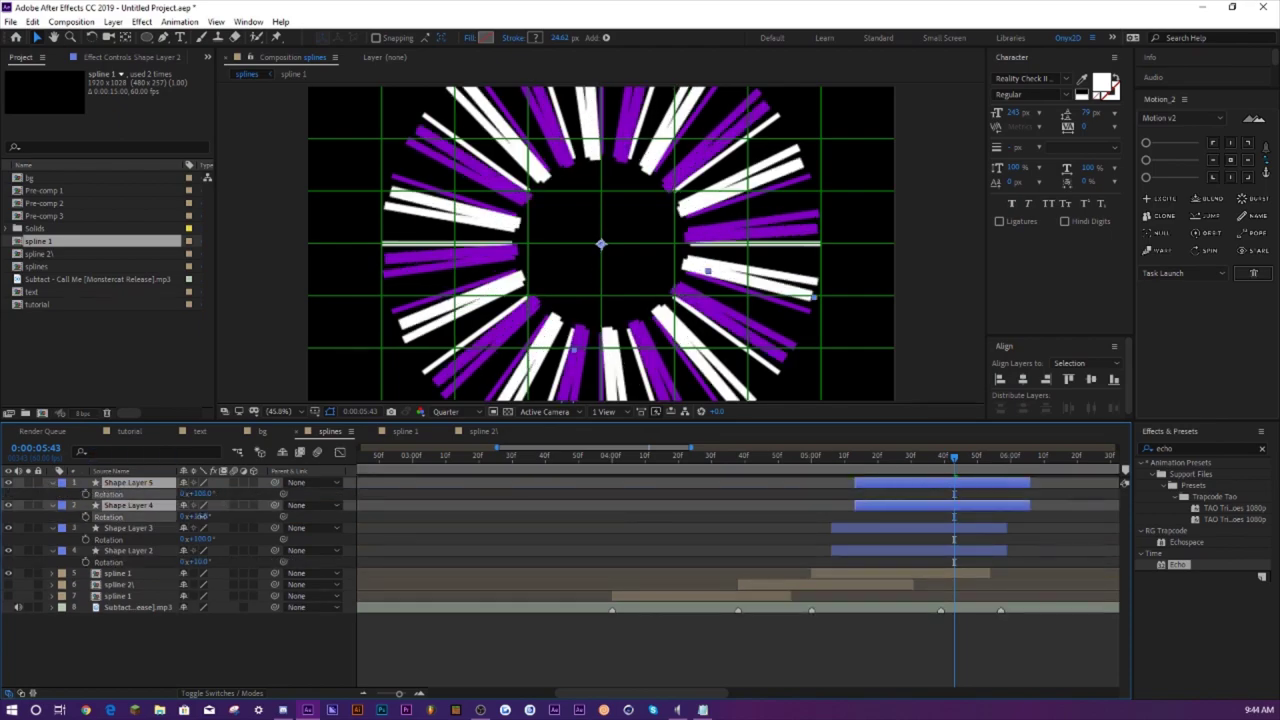
{"action": "key", "text": "space"}
{"action": "left_click", "coordinate": [117, 573]}
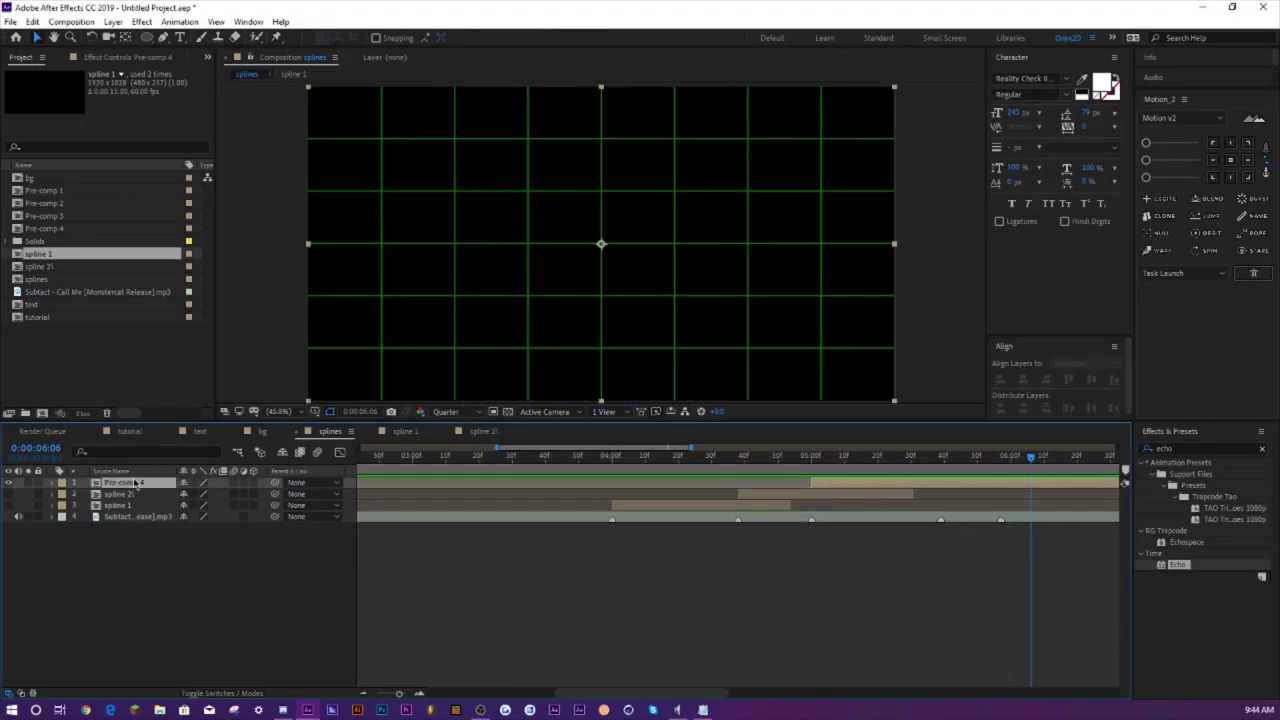
- Add a Drop Shadow (50% opacity, 135°, distance 5, softness 52) and preview the splines comp
{"action": "left_click", "coordinate": [611, 456]}
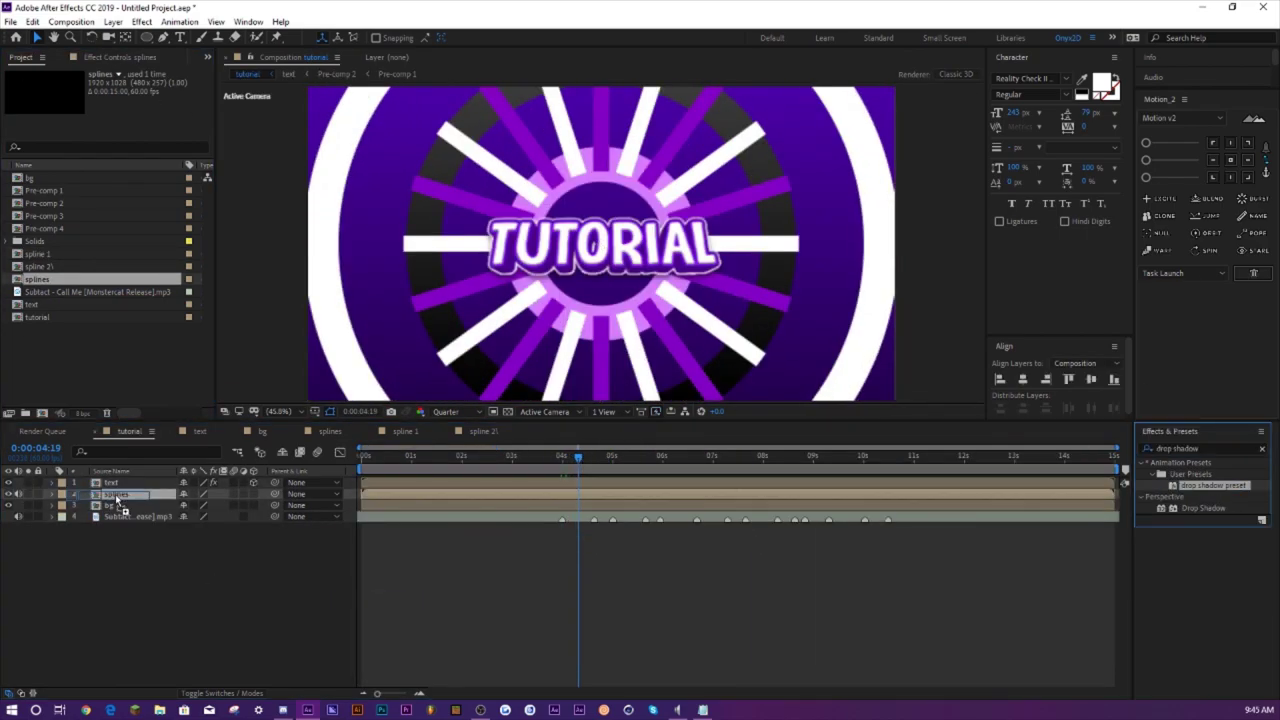
{"action": "left_click_drag", "start_coordinate": [118, 500], "coordinate": [117, 498]}
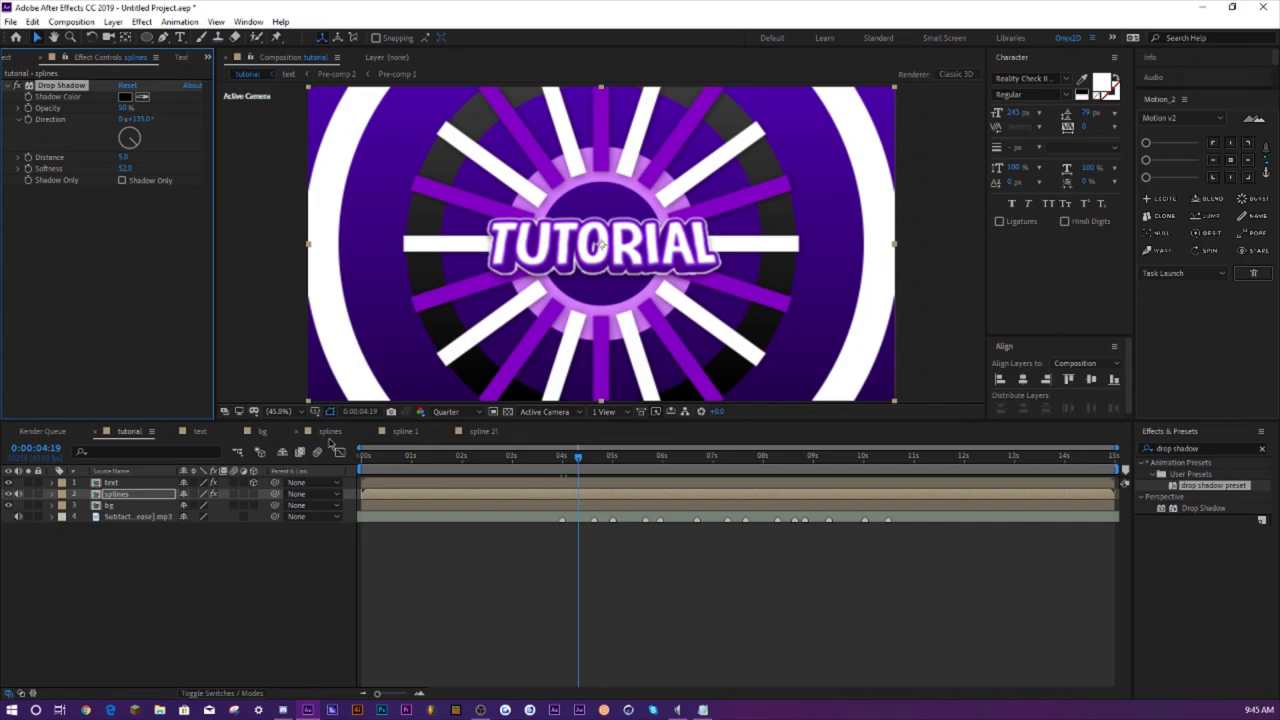
{"action": "left_click", "coordinate": [330, 431]}
{"action": "left_click", "coordinate": [609, 462]}
{"action": "key", "text": "space"}
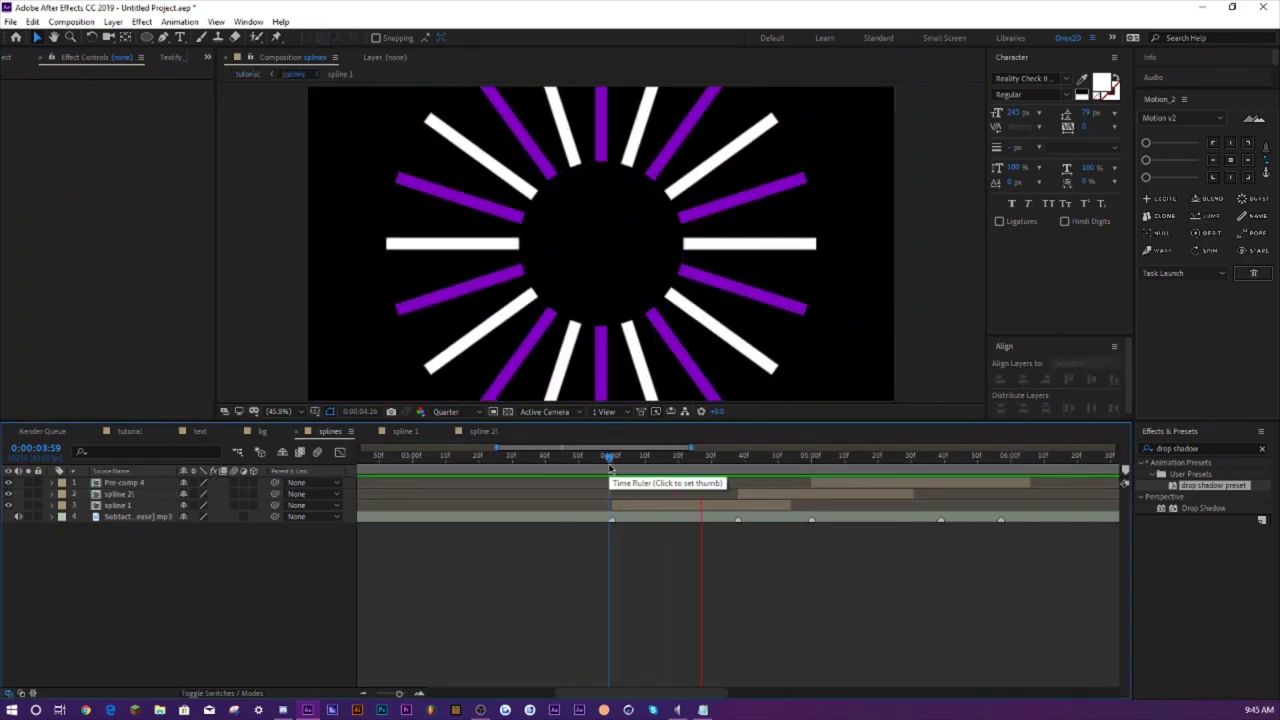
{"action": "key", "text": "space"}
- Preview the title animation in the tutorial comp from 3:55
{"action": "left_click", "coordinate": [126, 431]}
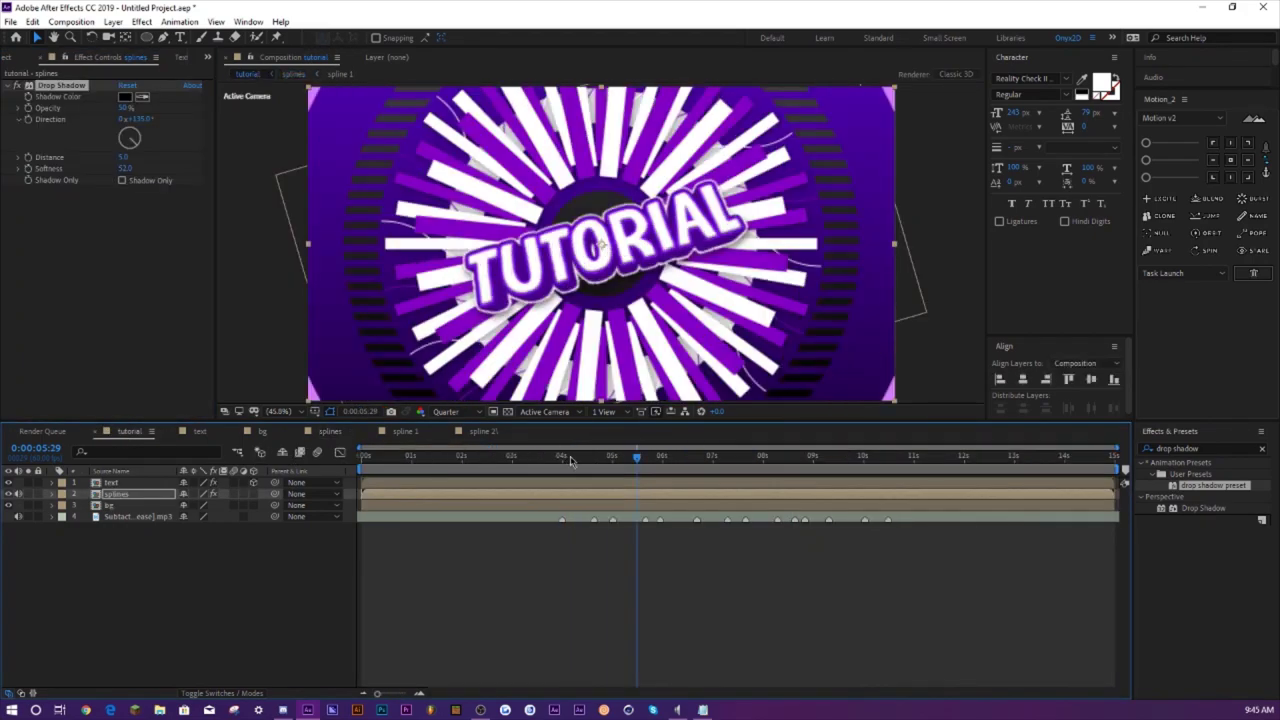
{"action": "left_click", "coordinate": [194, 591]}
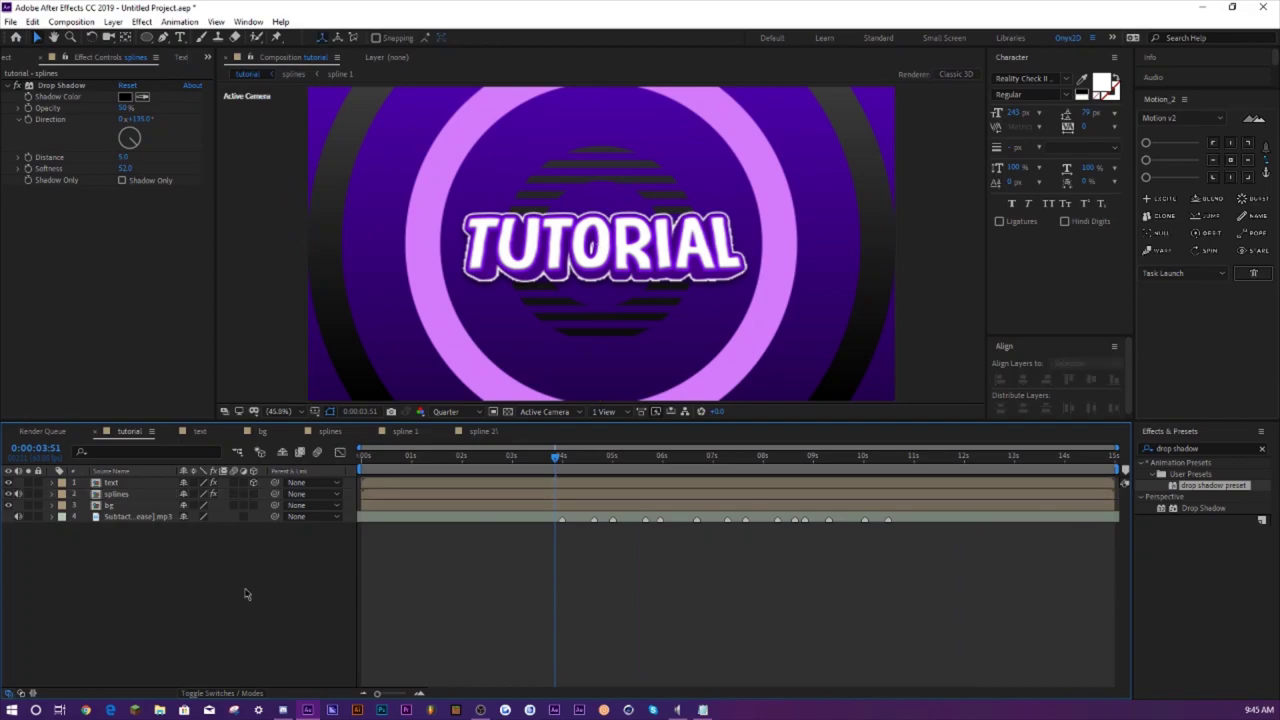
{"action": "key", "text": "space"}
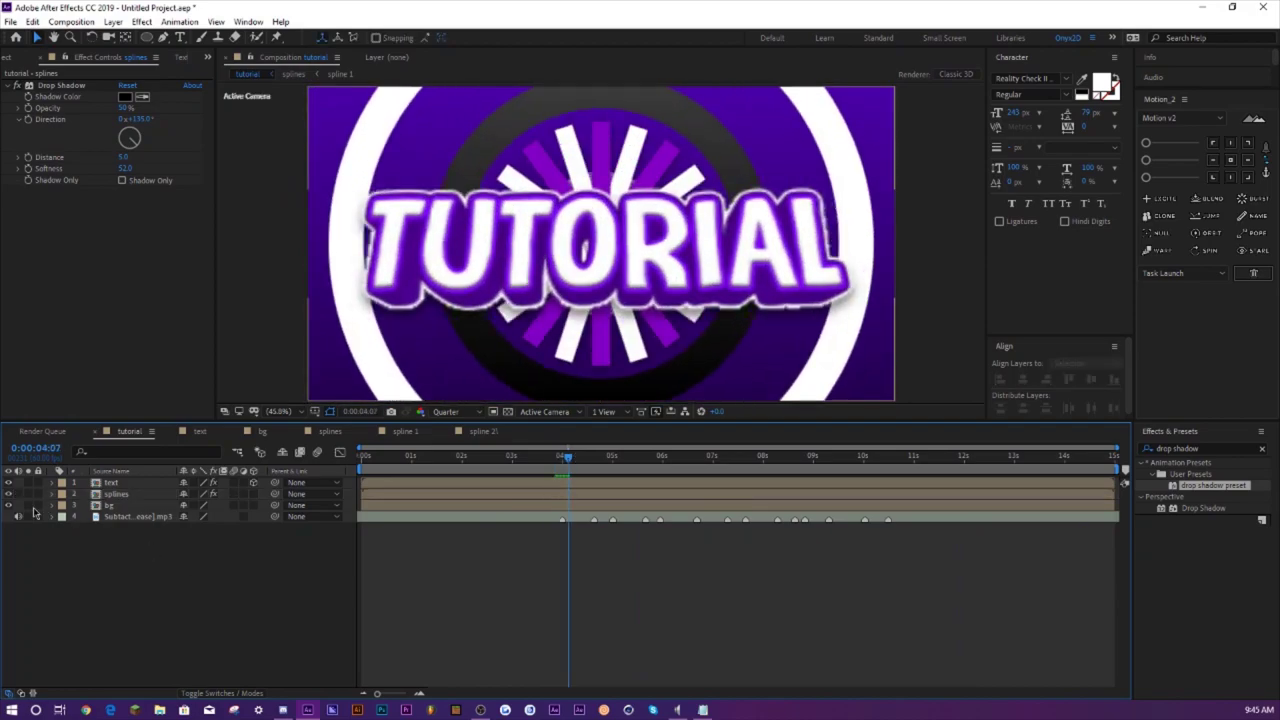
{"action": "left_click", "coordinate": [557, 465]}
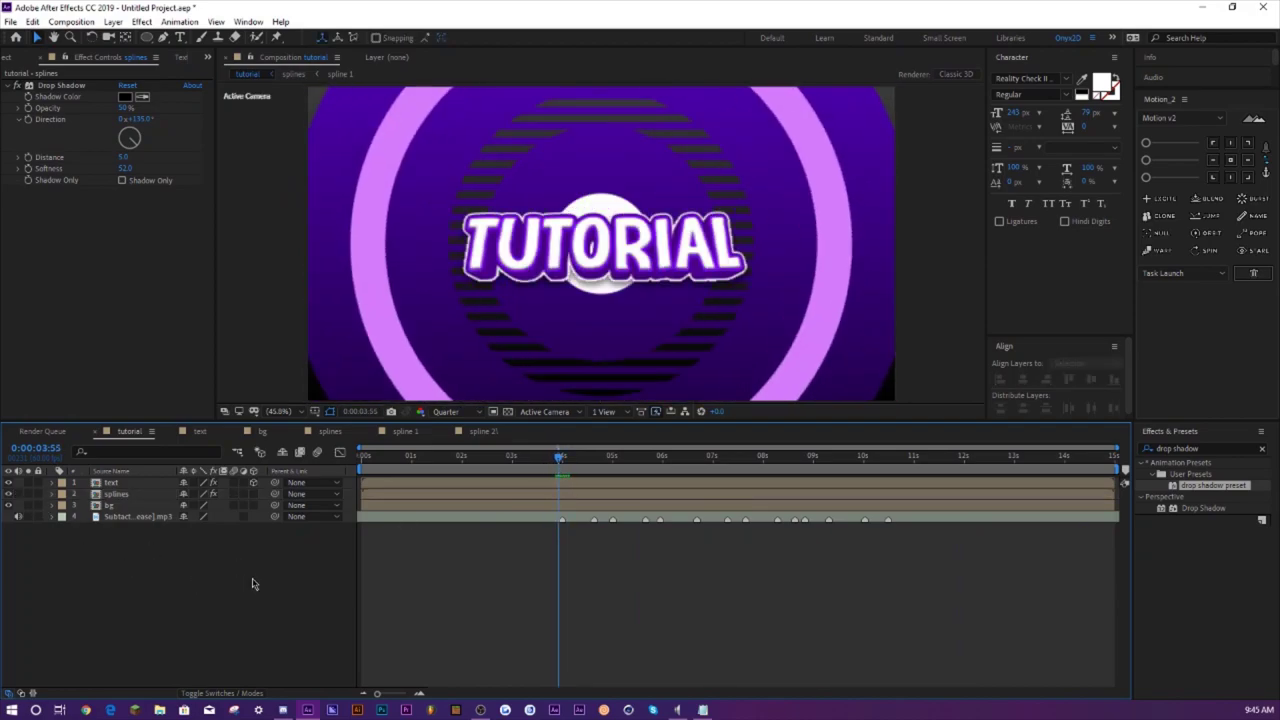
{"action": "key", "text": "space"}
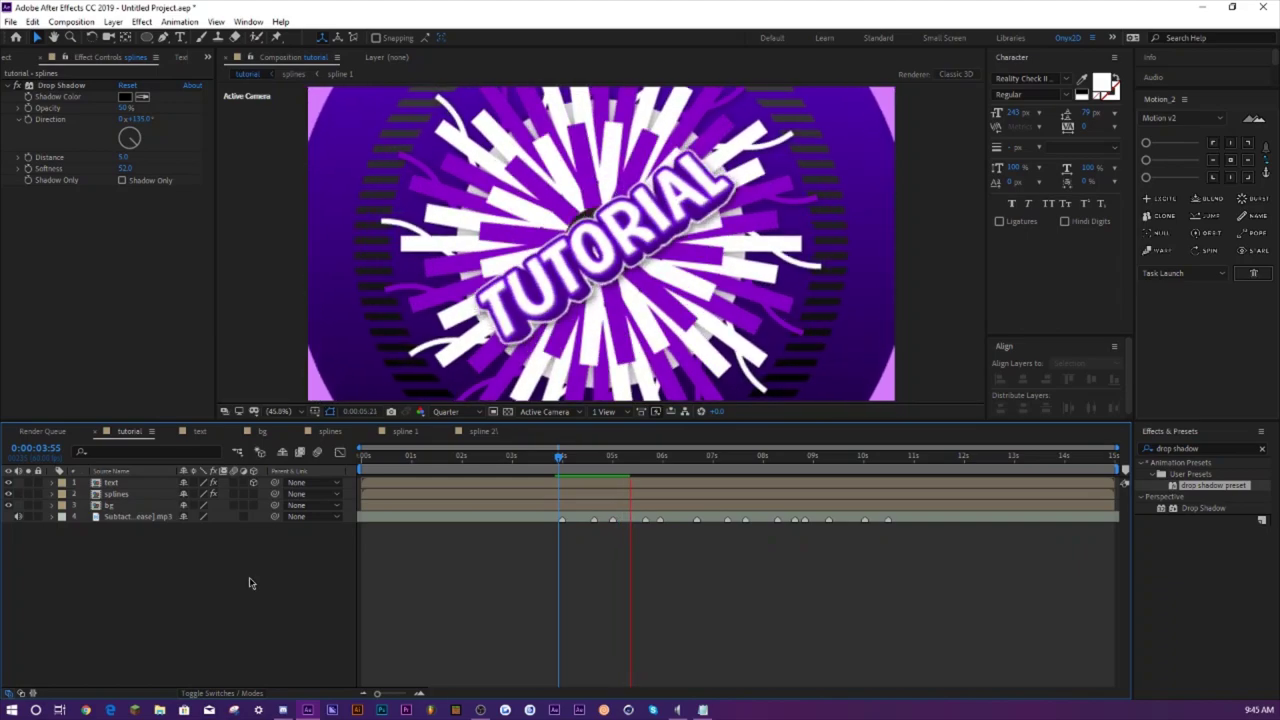
- Replay the burst behind the TUTORIAL title from 3:59
{"action": "left_click", "coordinate": [560, 458]}
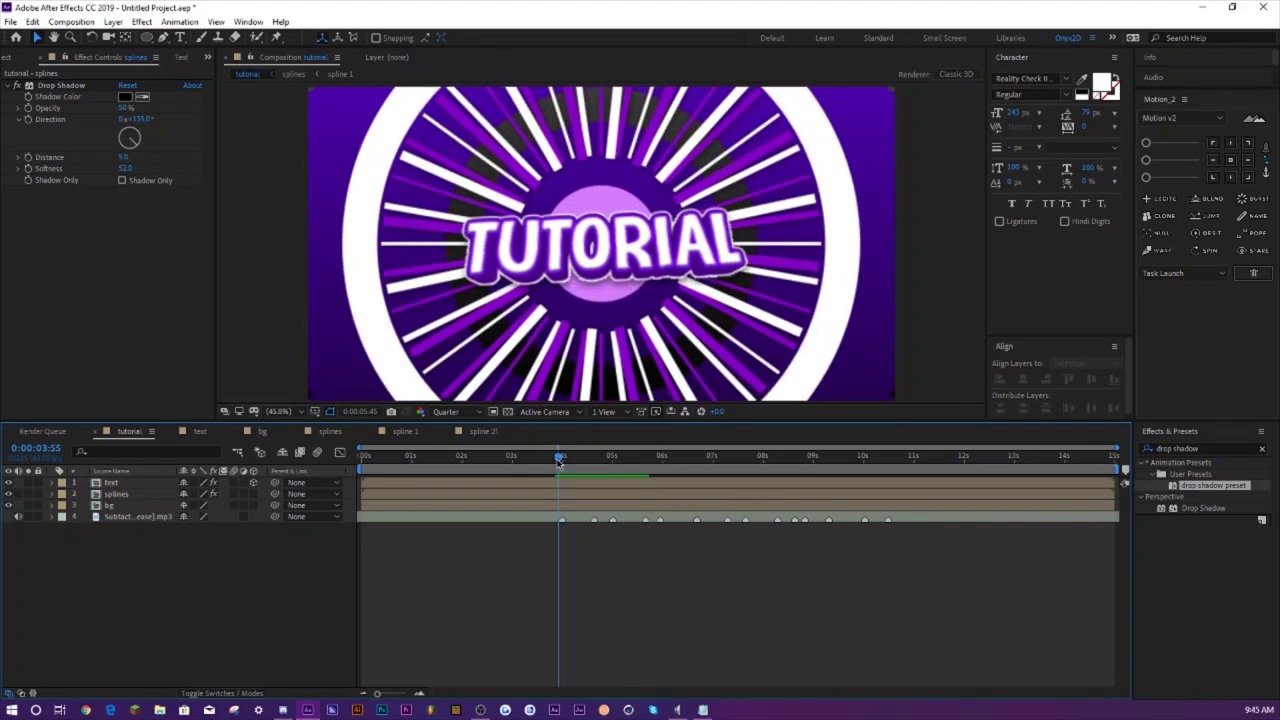
{"action": "key", "text": "space"}
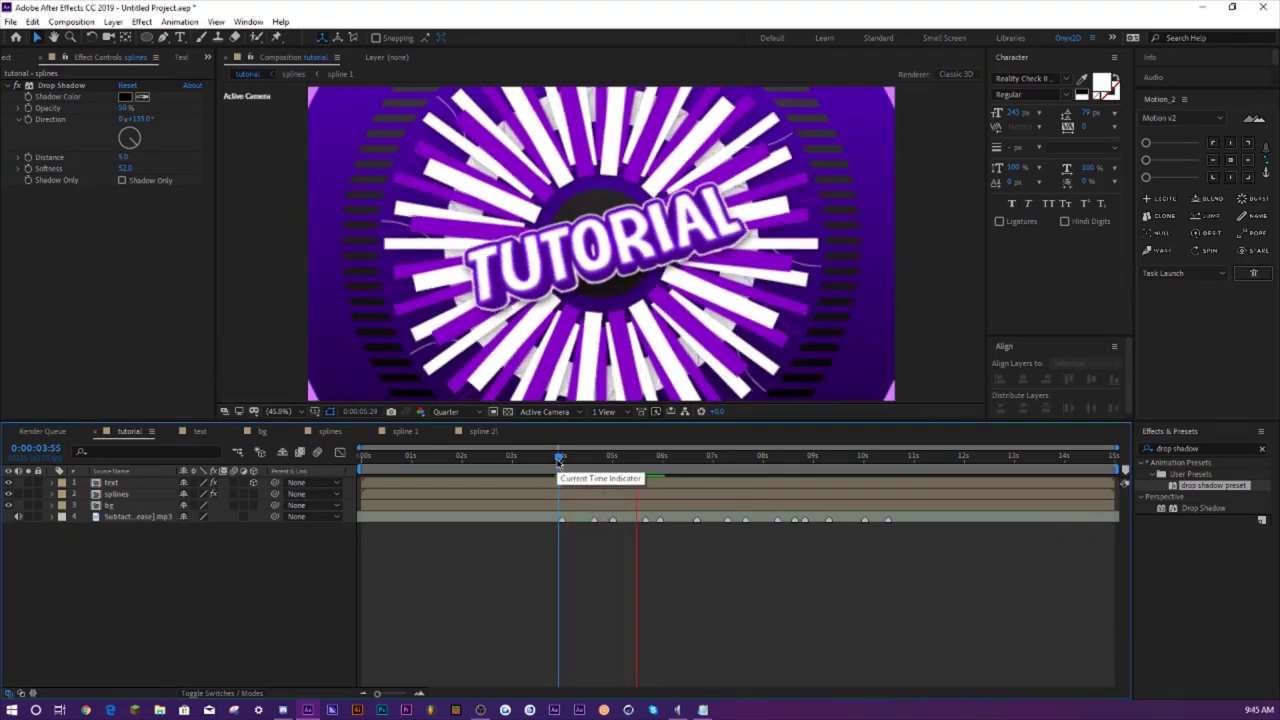
{"action": "key", "text": "space"}
{"action": "key", "text": "space"}
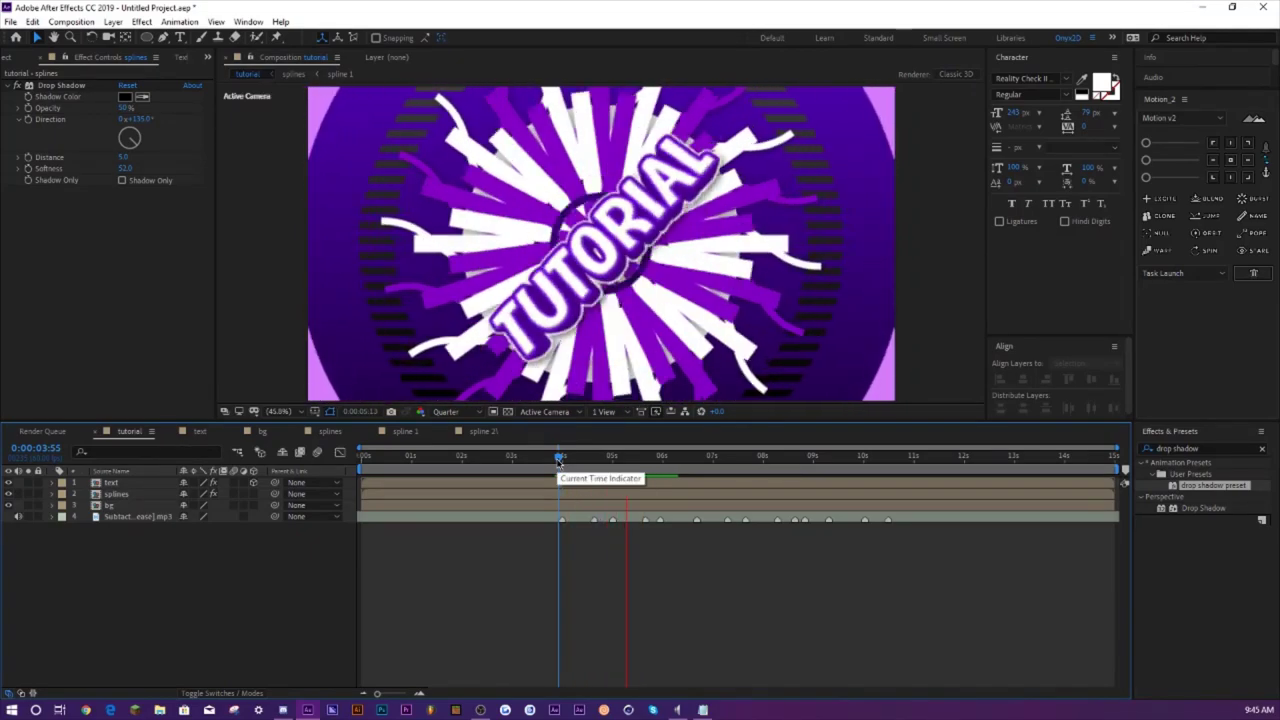
{"action": "key", "text": "space"}
{"action": "left_click", "coordinate": [562, 458]}
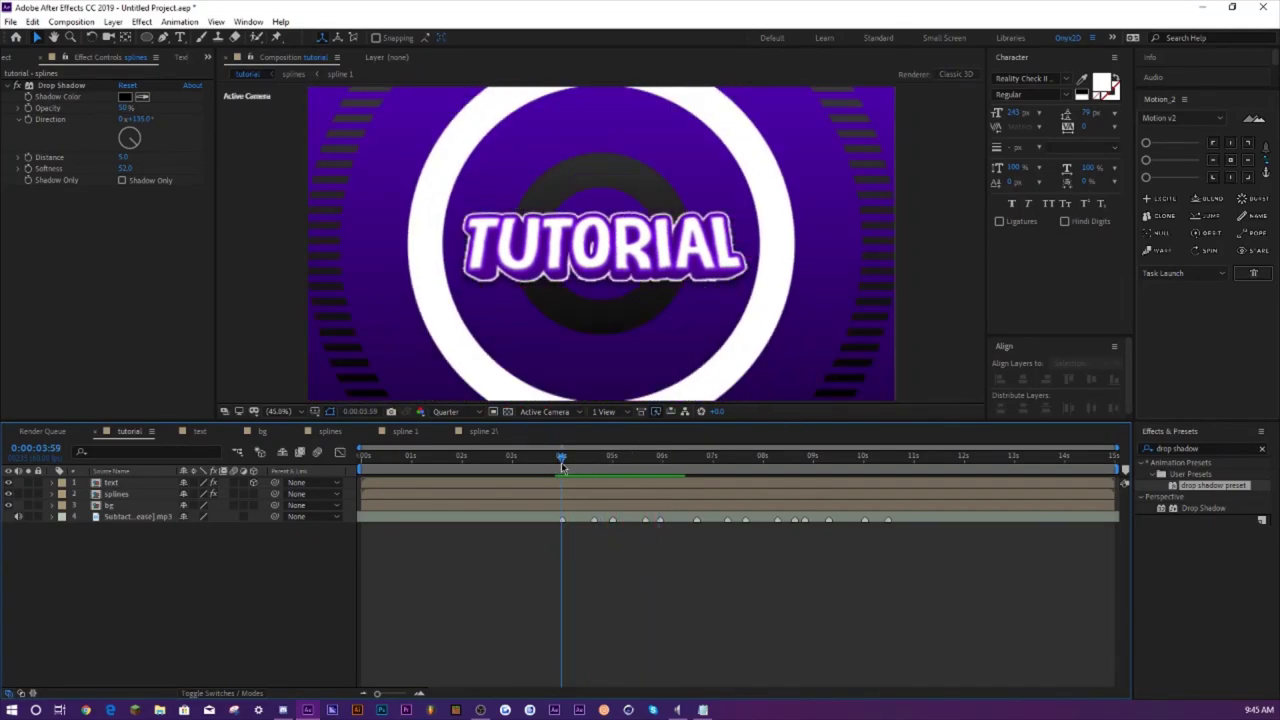
{"action": "key", "text": "space"}
{"action": "key", "text": "space"}
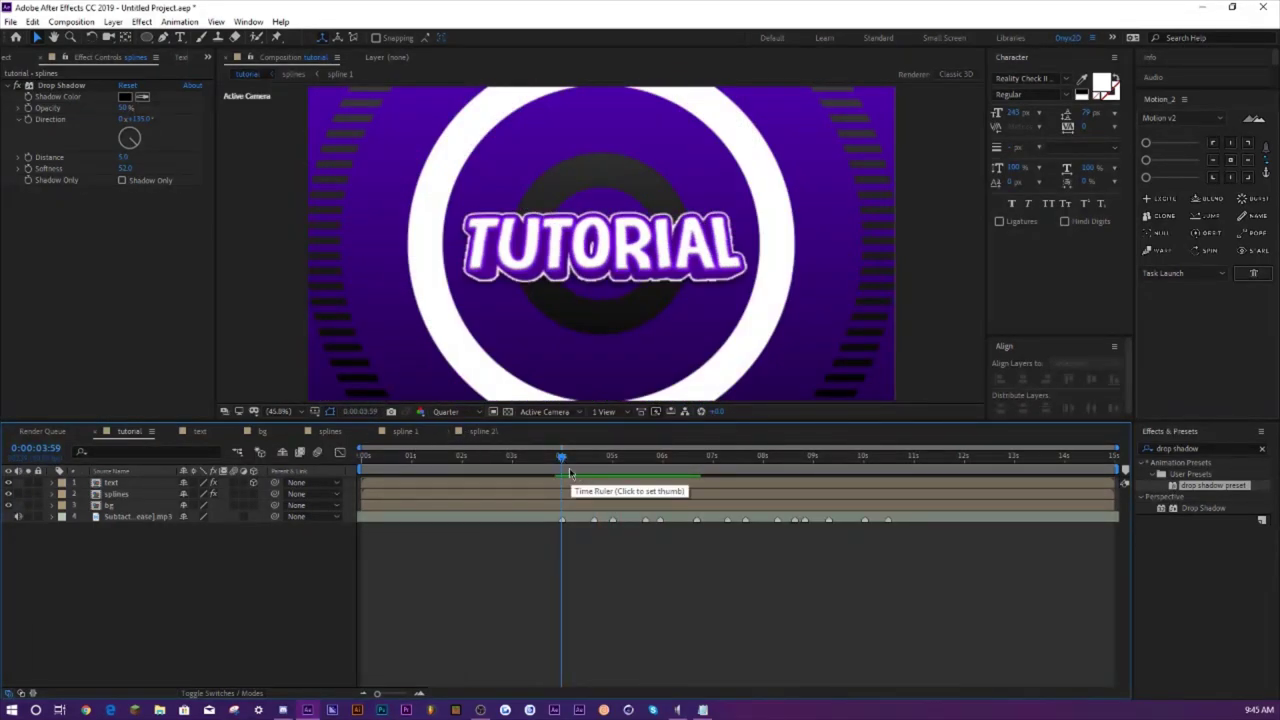
- Preview the splines comp, scrubbing from 5:39 to 5:57
{"action": "left_click", "coordinate": [340, 432]}
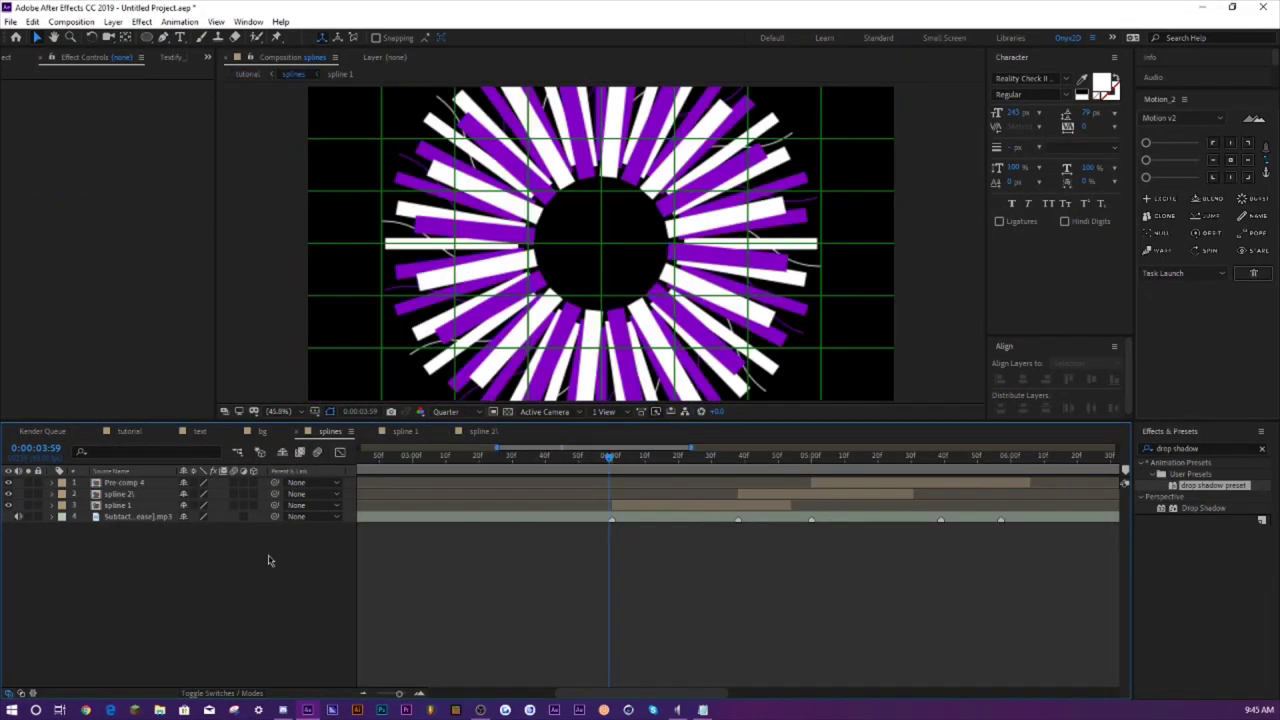
{"action": "key", "text": "space"}
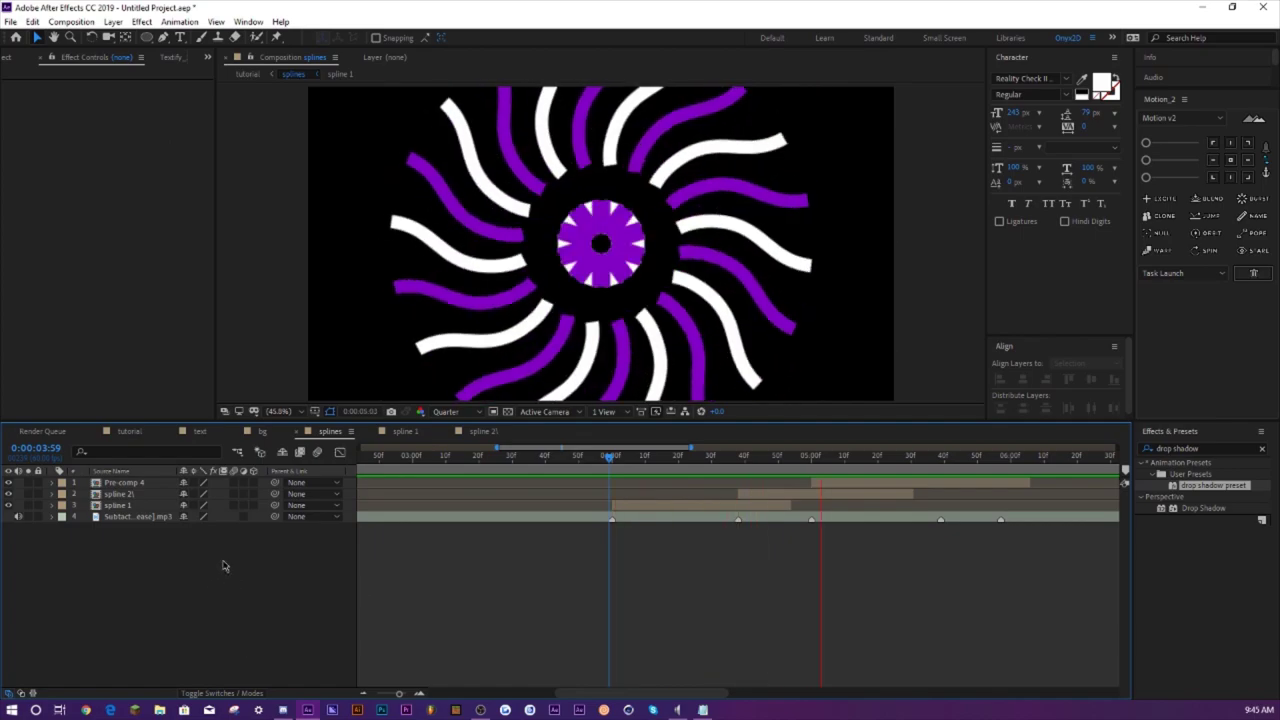
{"action": "key", "text": "space"}
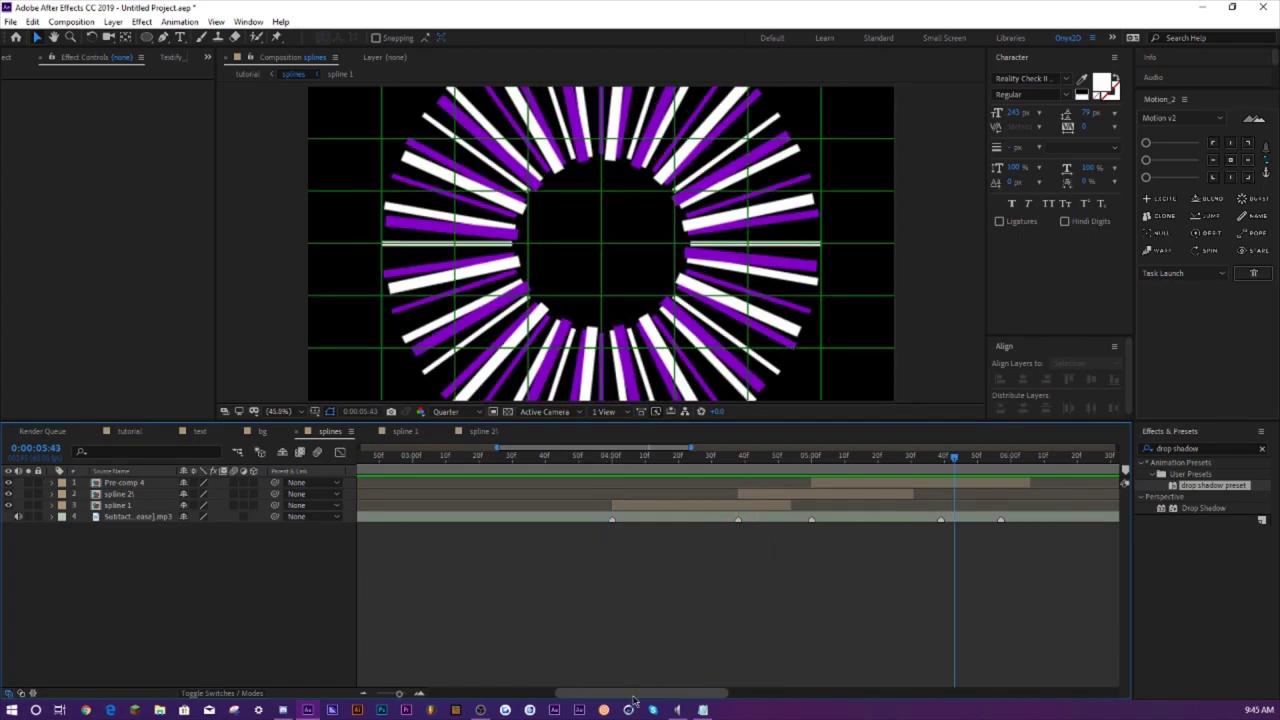
{"action": "left_click_drag", "start_coordinate": [622, 694], "coordinate": [666, 694]}
{"action": "left_click", "coordinate": [750, 460]}
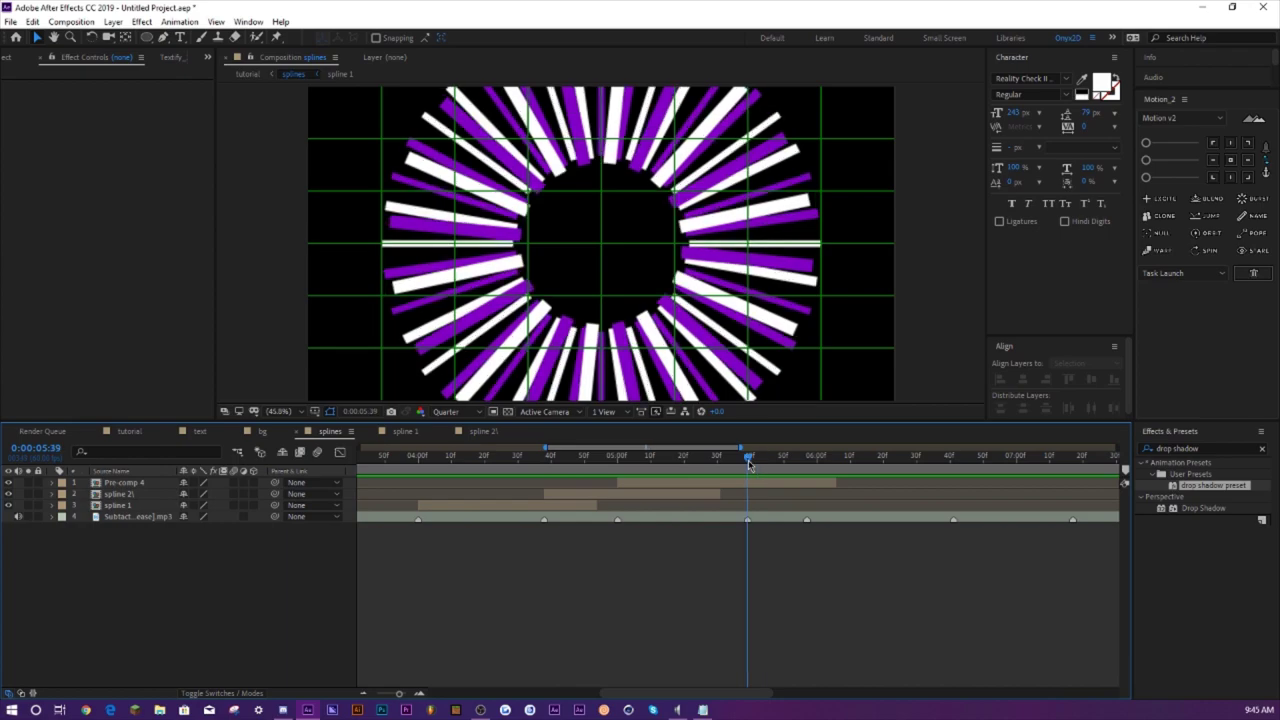
{"action": "left_click_drag", "start_coordinate": [749, 464], "coordinate": [818, 468]}
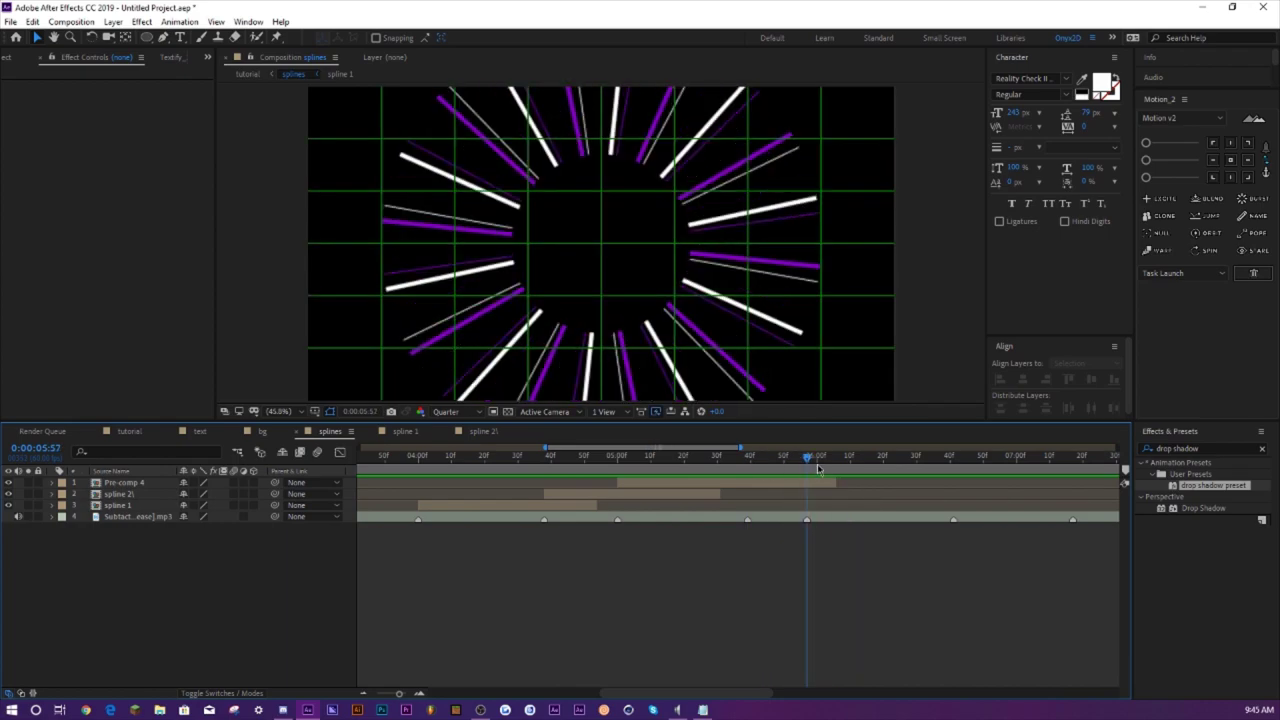
- Paste the line shape layer from spline 1 into splines, solo it, and preview
{"action": "double_click", "coordinate": [118, 506]}
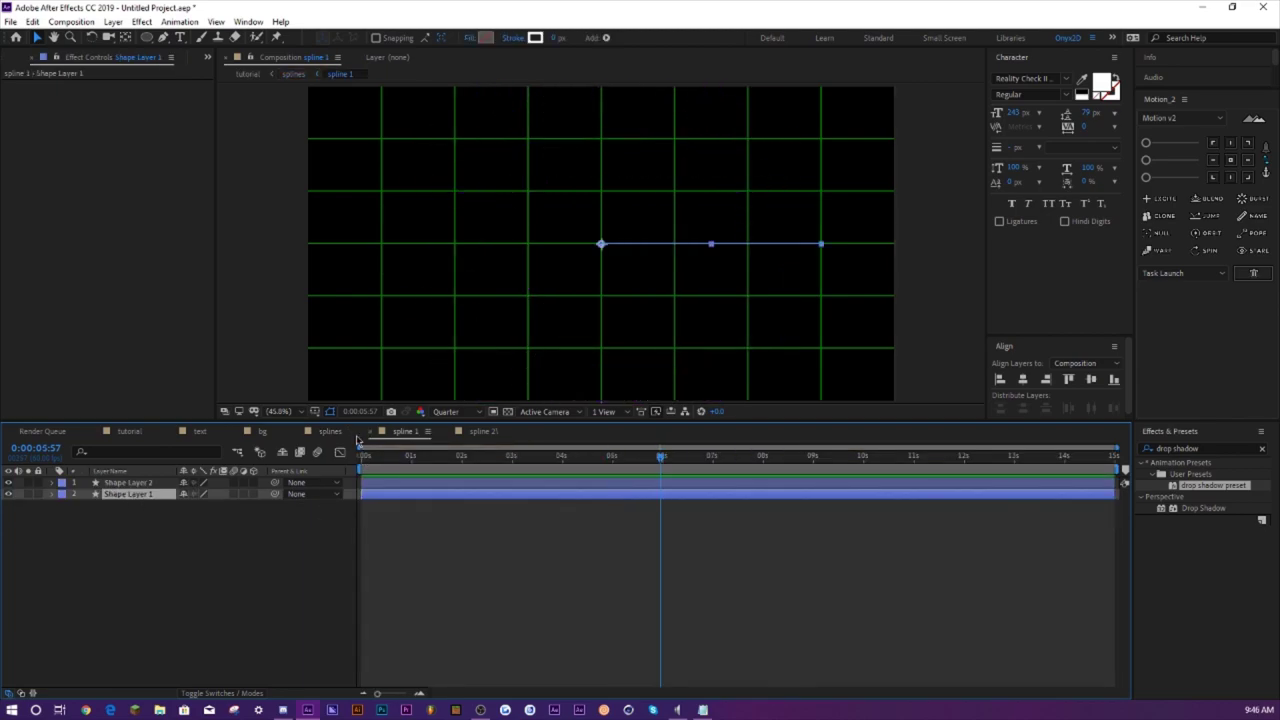
{"action": "left_click", "coordinate": [322, 431]}
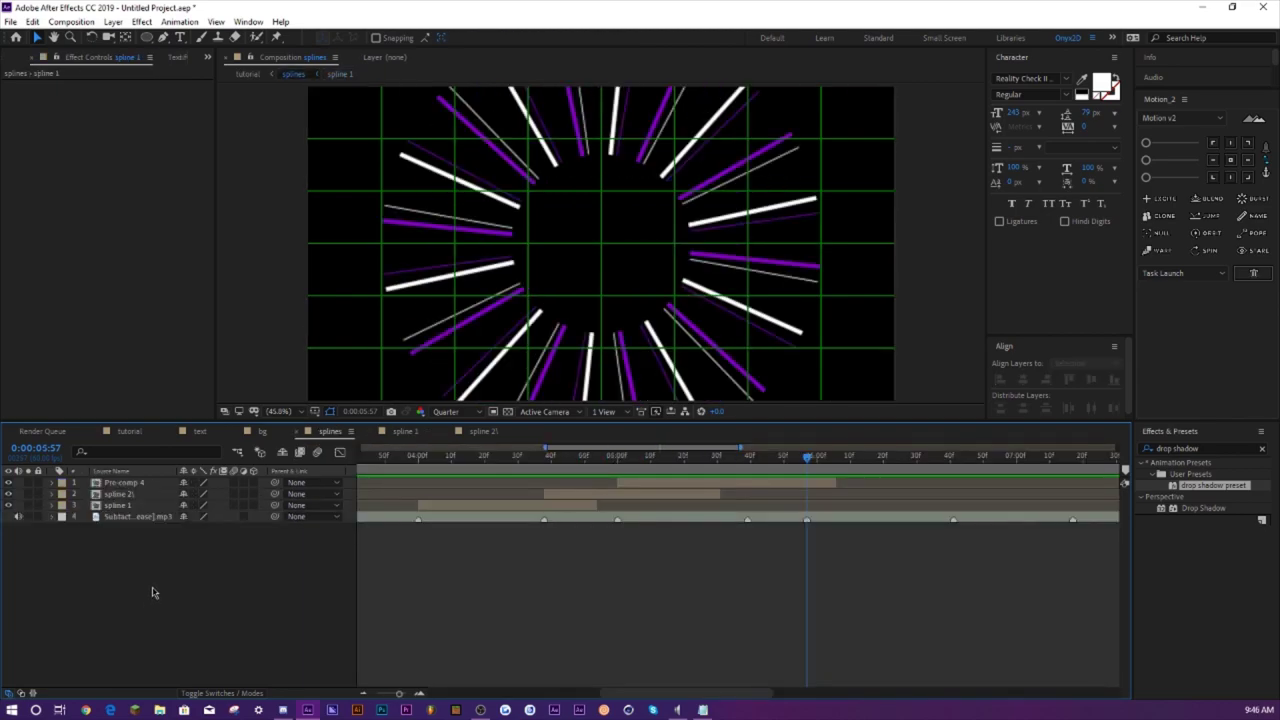
{"action": "key", "text": "ctrl+v"}
{"action": "left_click", "coordinate": [8, 516]}
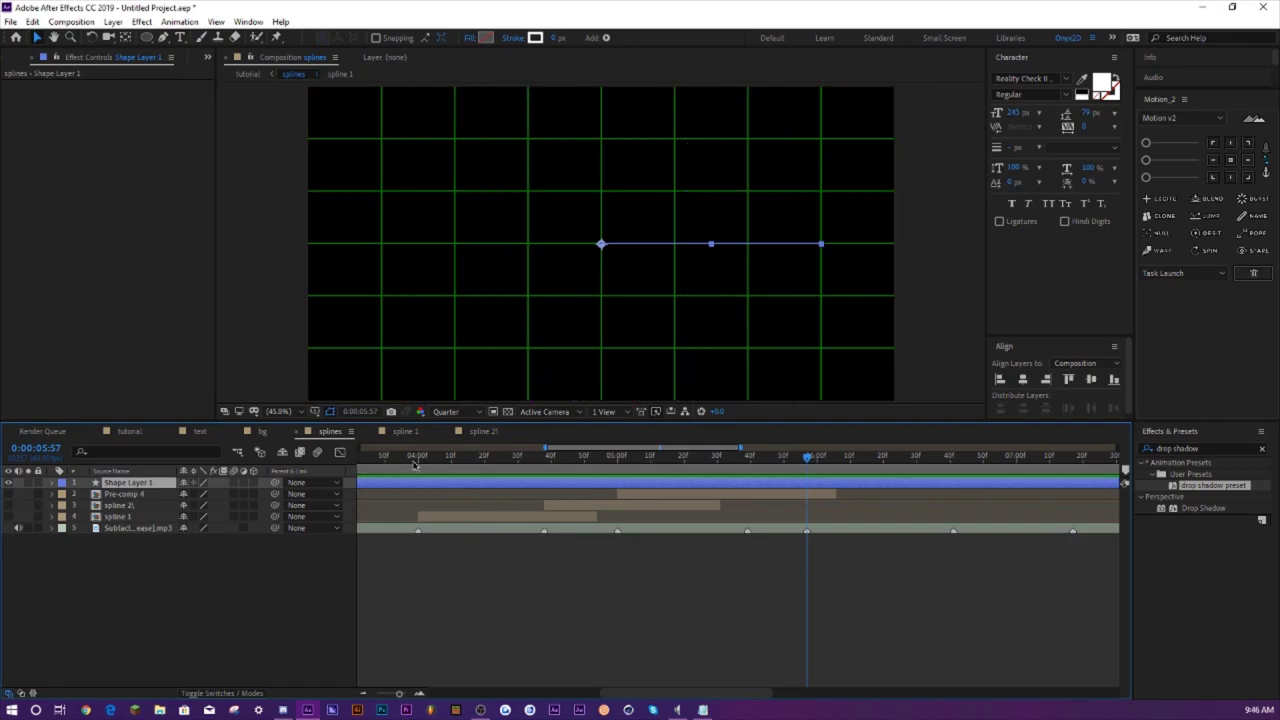
{"action": "key", "text": "space"}
{"action": "key", "text": "space"}
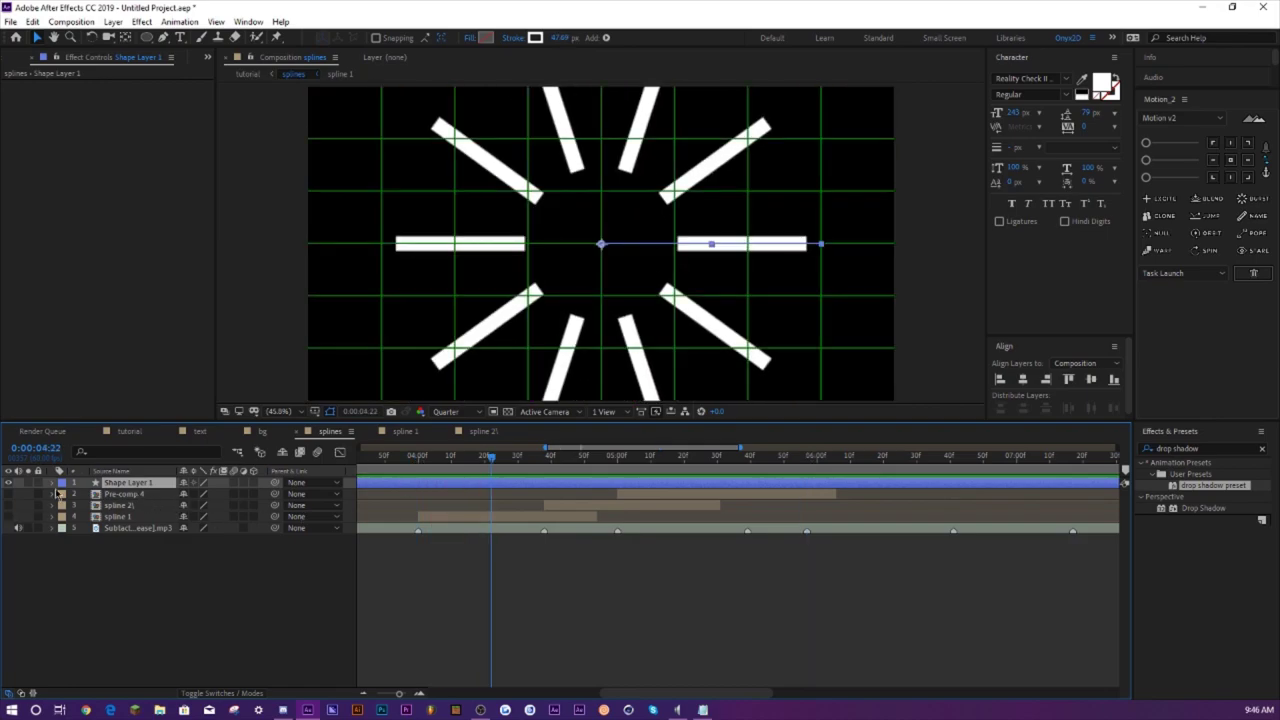
- Add a Zig Zag of size 25 above Trim Paths 1 in the new Shape Layer 1, then check it
{"action": "left_click", "coordinate": [53, 483]}
{"action": "left_click", "coordinate": [259, 494]}
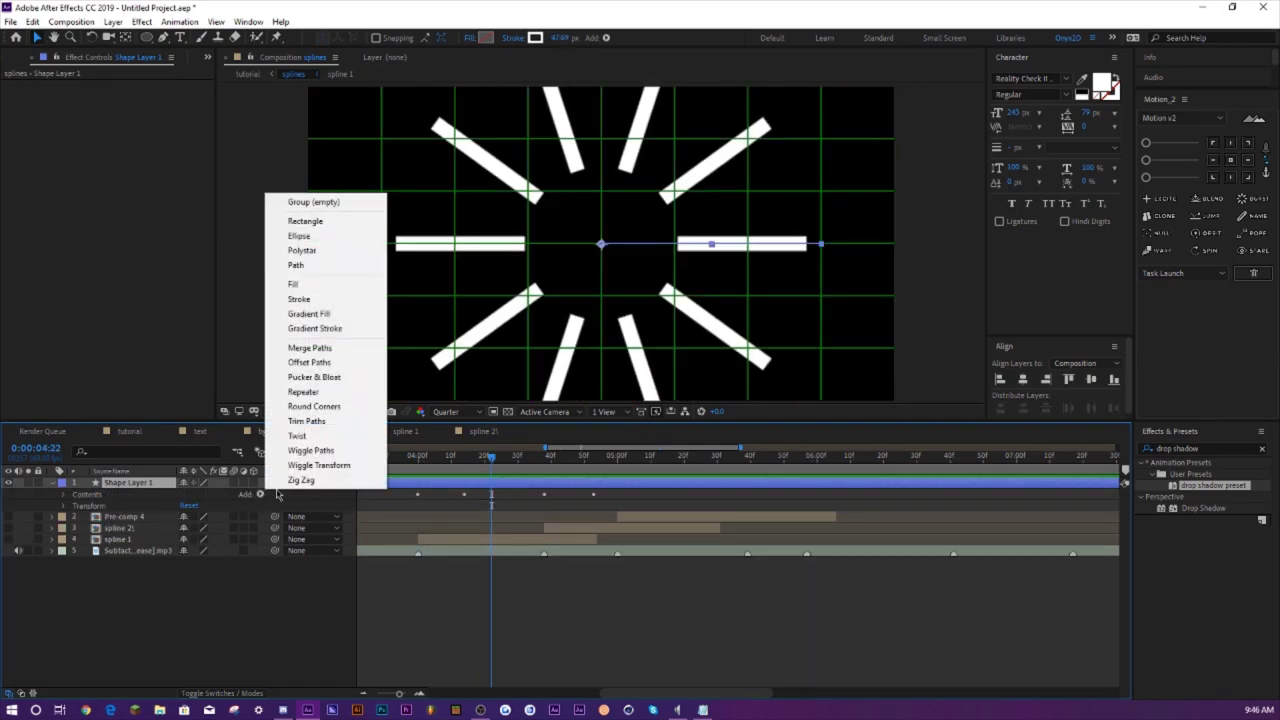
{"action": "left_click", "coordinate": [300, 480]}
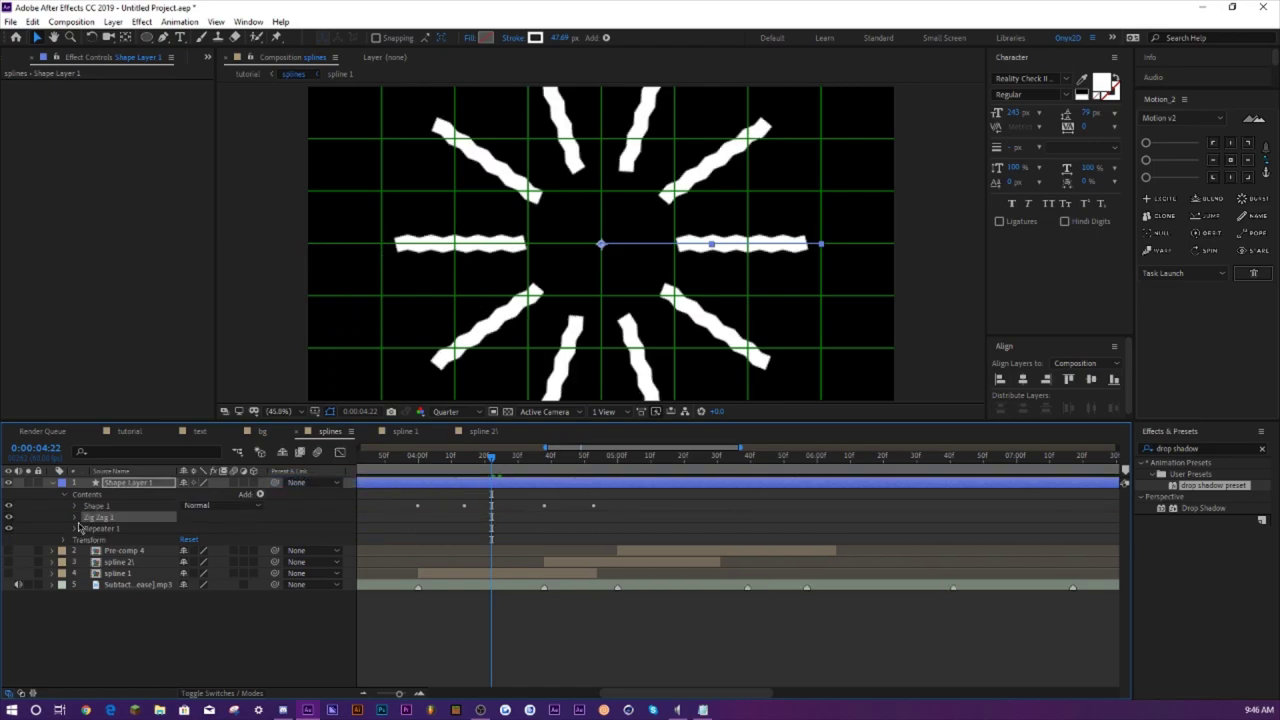
{"action": "left_click", "coordinate": [74, 506]}
{"action": "left_click_drag", "start_coordinate": [103, 578], "coordinate": [100, 529]}
{"action": "left_click", "coordinate": [87, 528]}
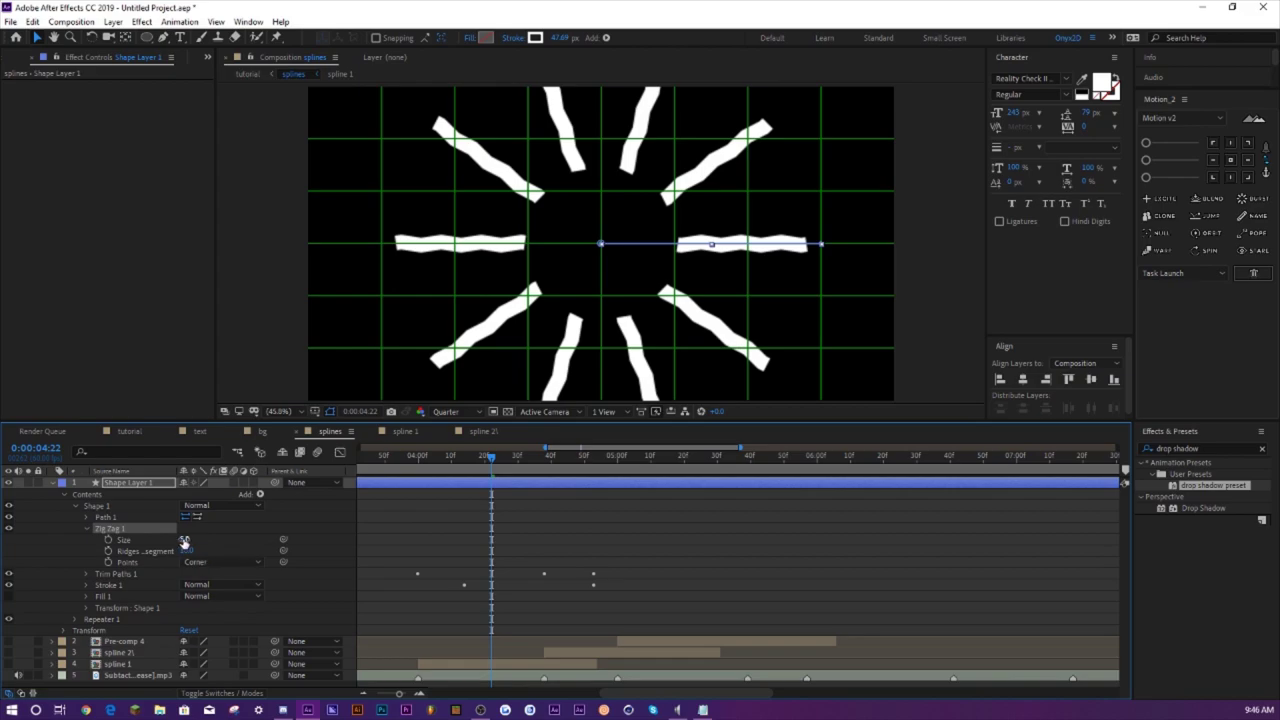
{"action": "left_click_drag", "start_coordinate": [184, 541], "coordinate": [196, 543]}
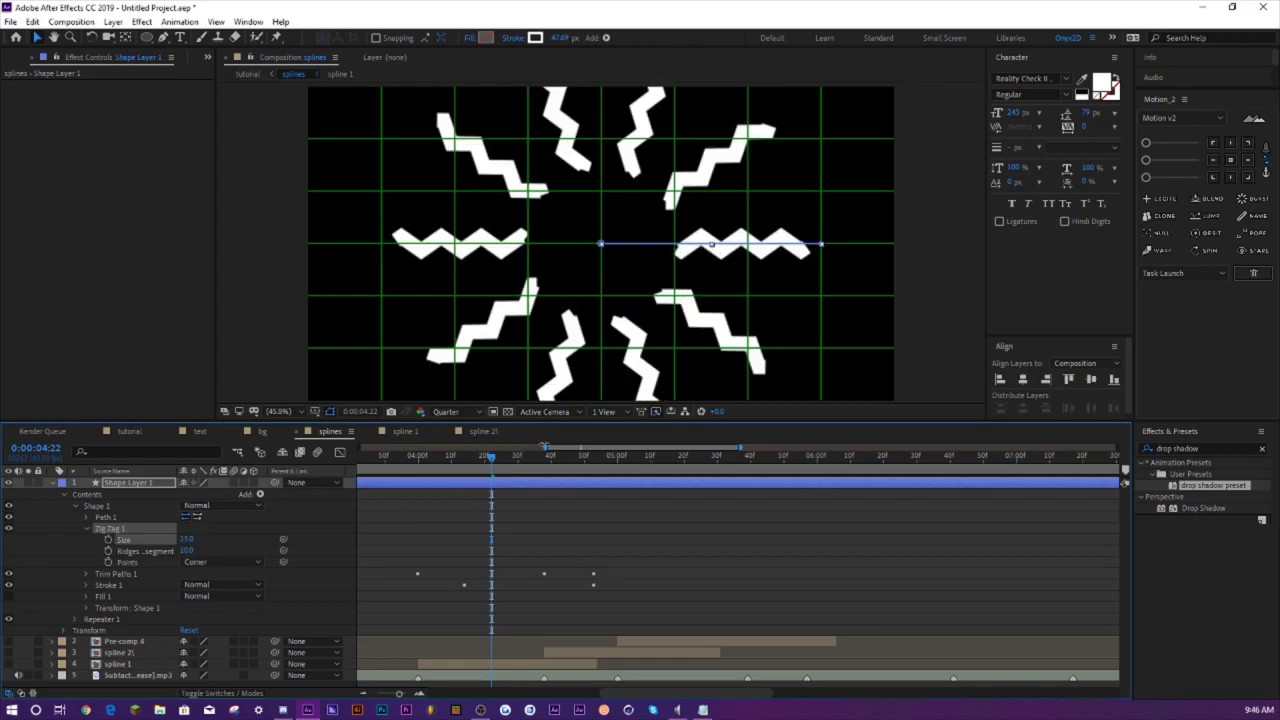
{"action": "left_click_drag", "start_coordinate": [466, 467], "coordinate": [410, 472]}
{"action": "key", "text": "space"}
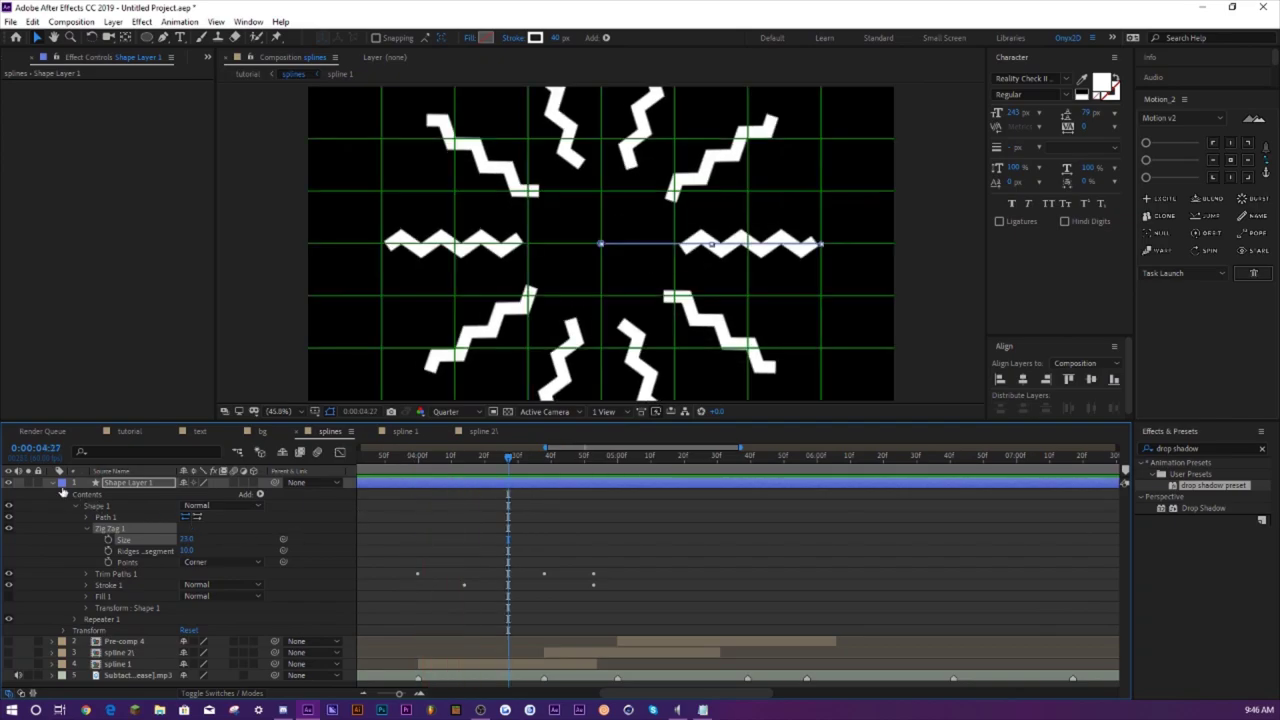
{"action": "left_click", "coordinate": [53, 483]}
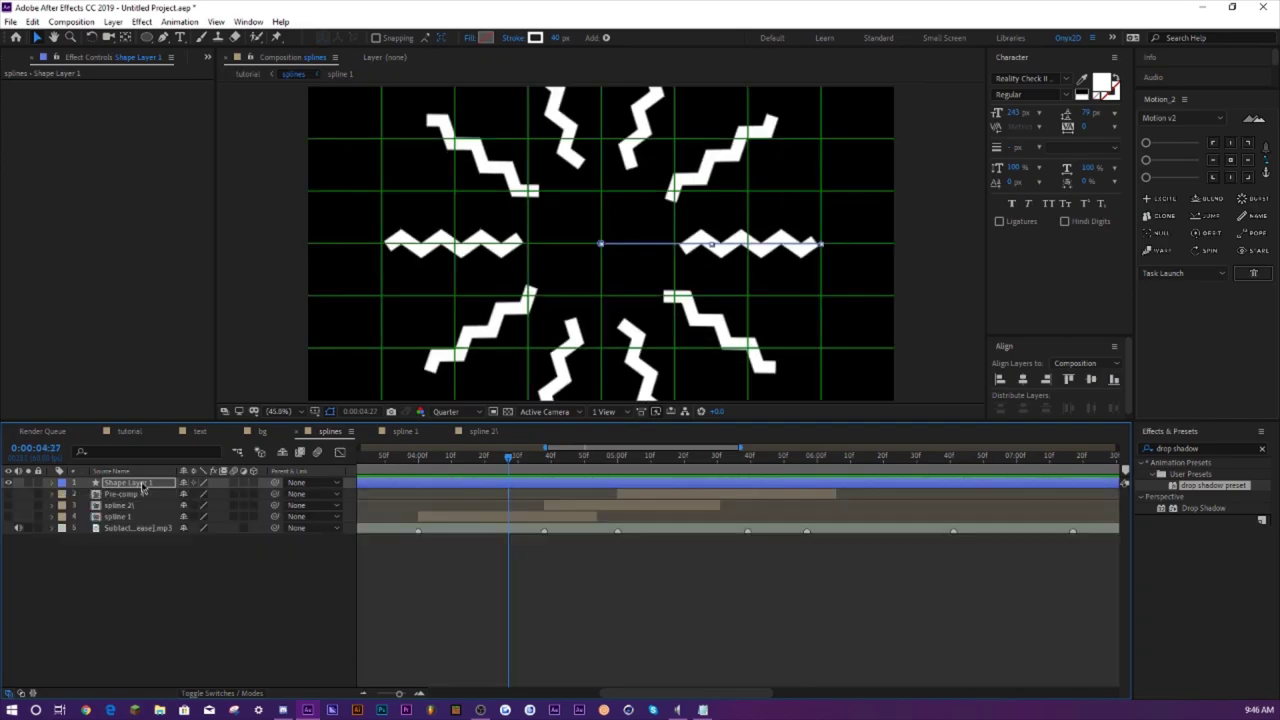
- At 0:00:04:25, duplicate the zigzag shape layer with a rotation offset and re-show spline 1
{"action": "left_click", "coordinate": [419, 457]}
{"action": "left_click", "coordinate": [501, 462]}
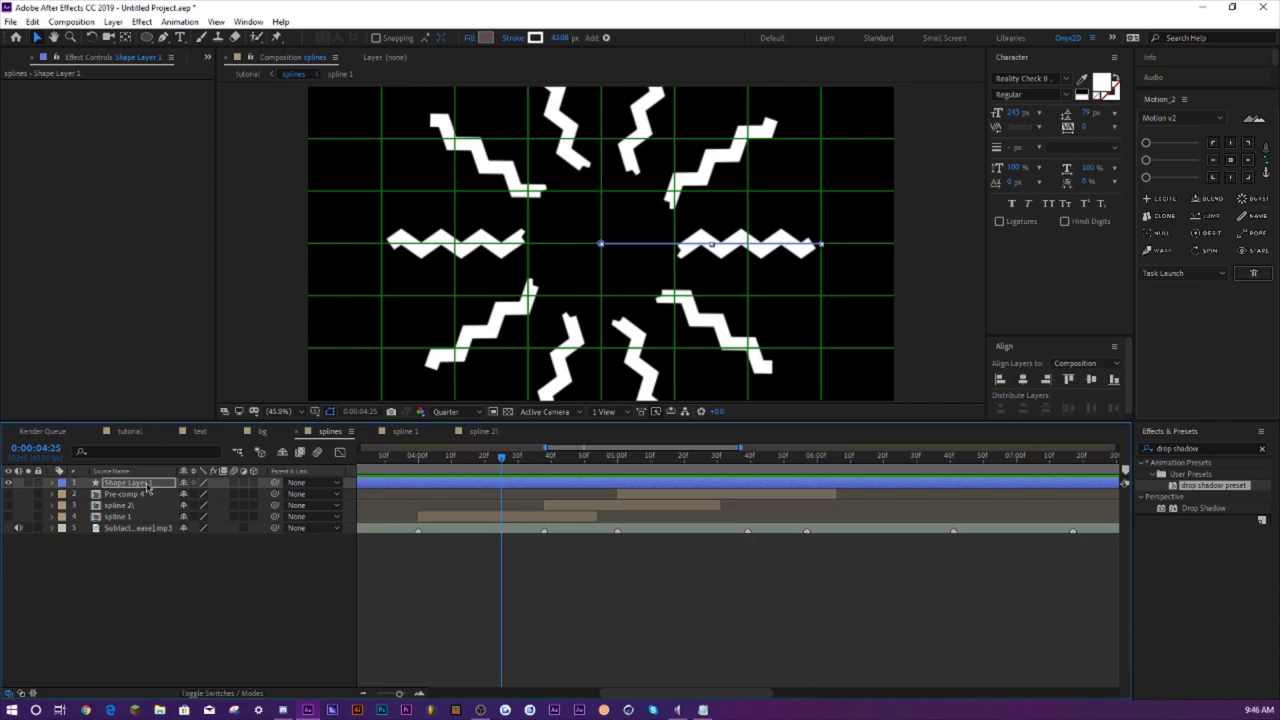
{"action": "key", "text": "ctrl+d"}
{"action": "key", "text": "r"}
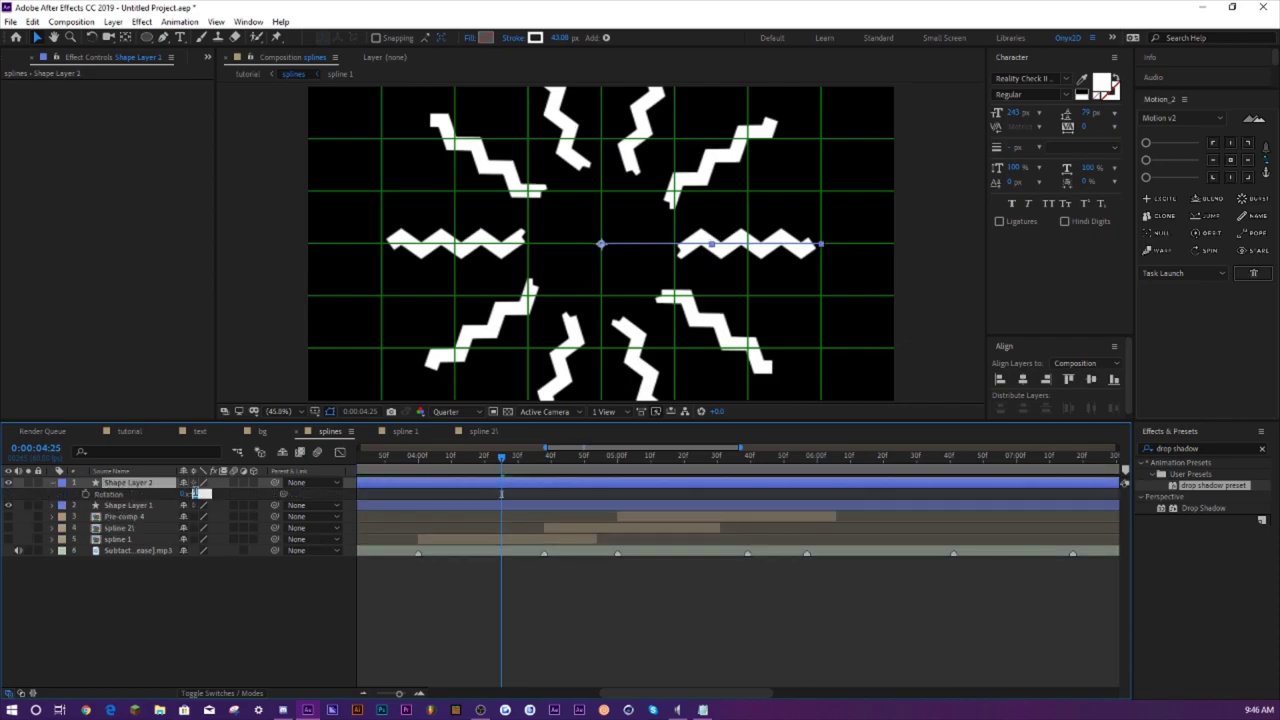
{"action": "key", "text": "Return"}
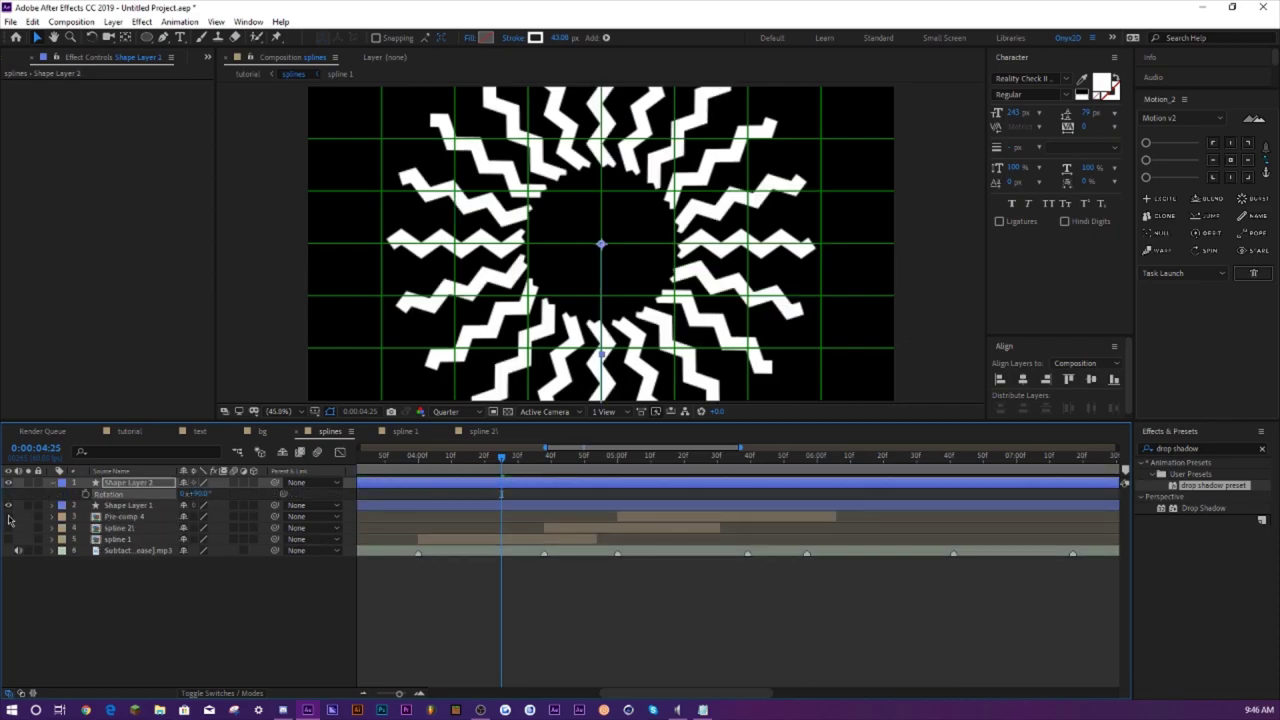
{"action": "left_click", "coordinate": [9, 539]}
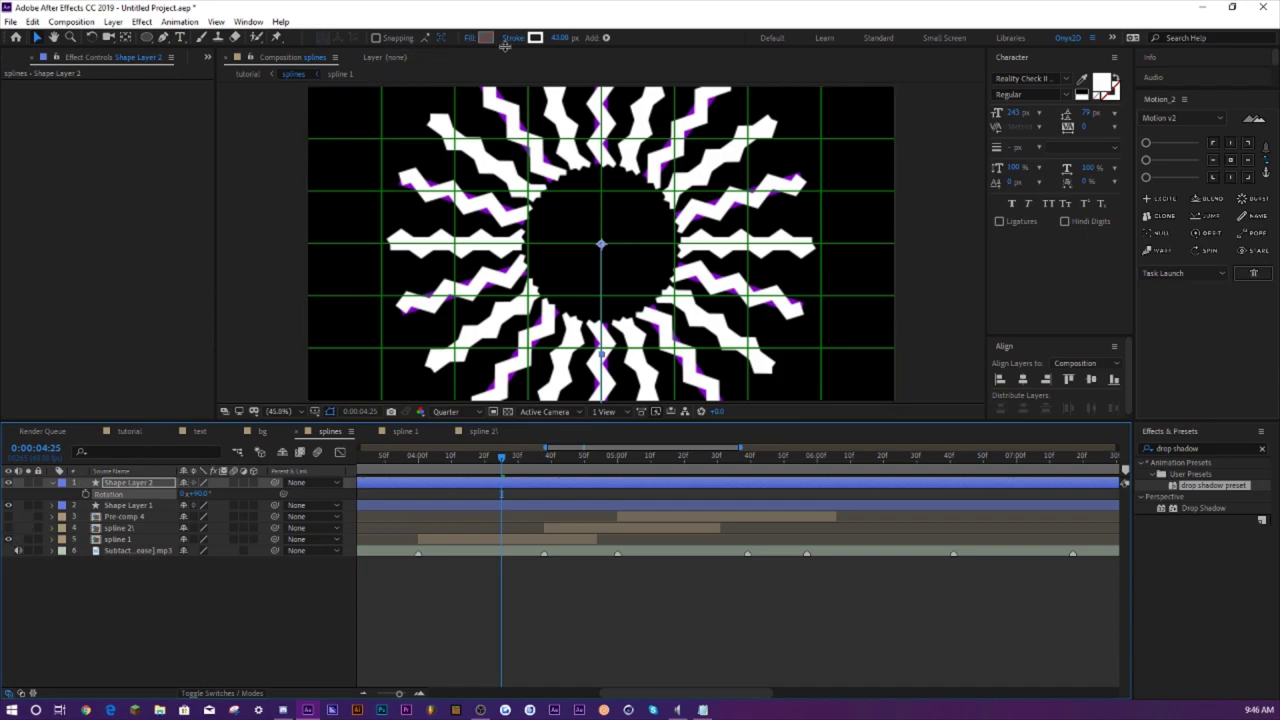
- Give Shape Layer 2 a purple 8100C4 stroke sampled with the eyedropper
{"action": "left_click", "coordinate": [535, 38]}
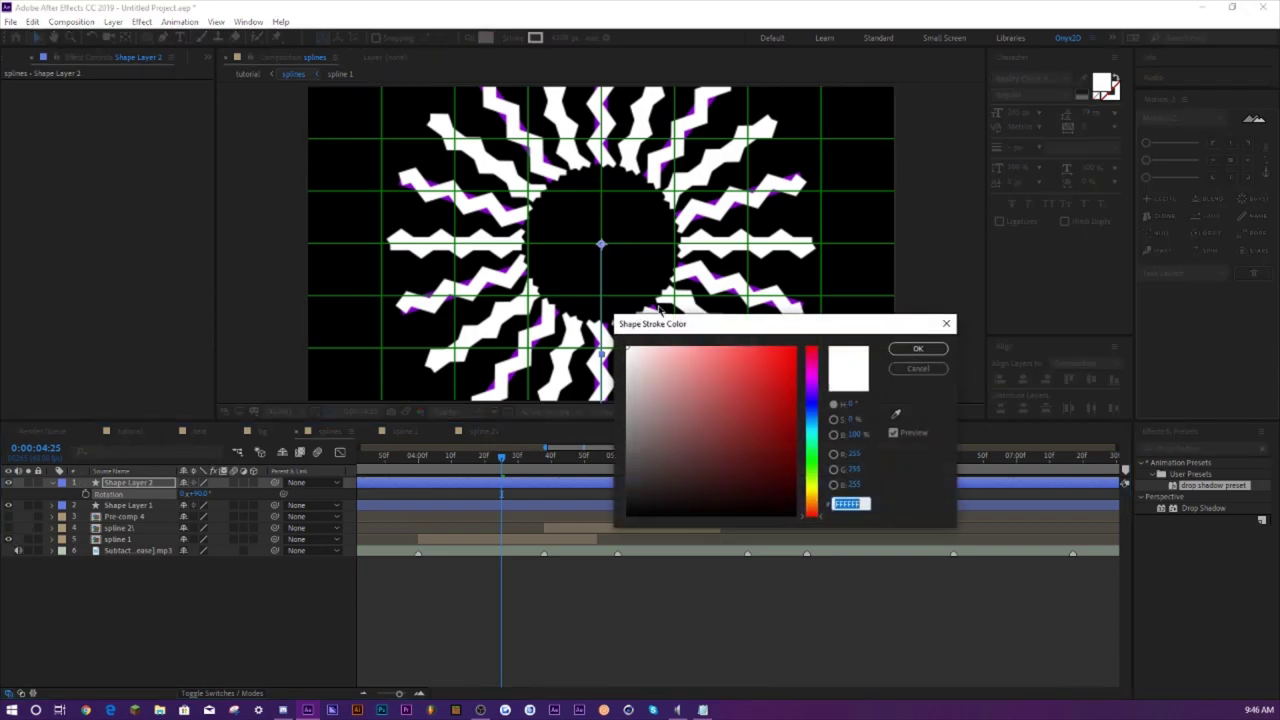
{"action": "left_click", "coordinate": [896, 415]}
{"action": "left_click", "coordinate": [435, 288]}
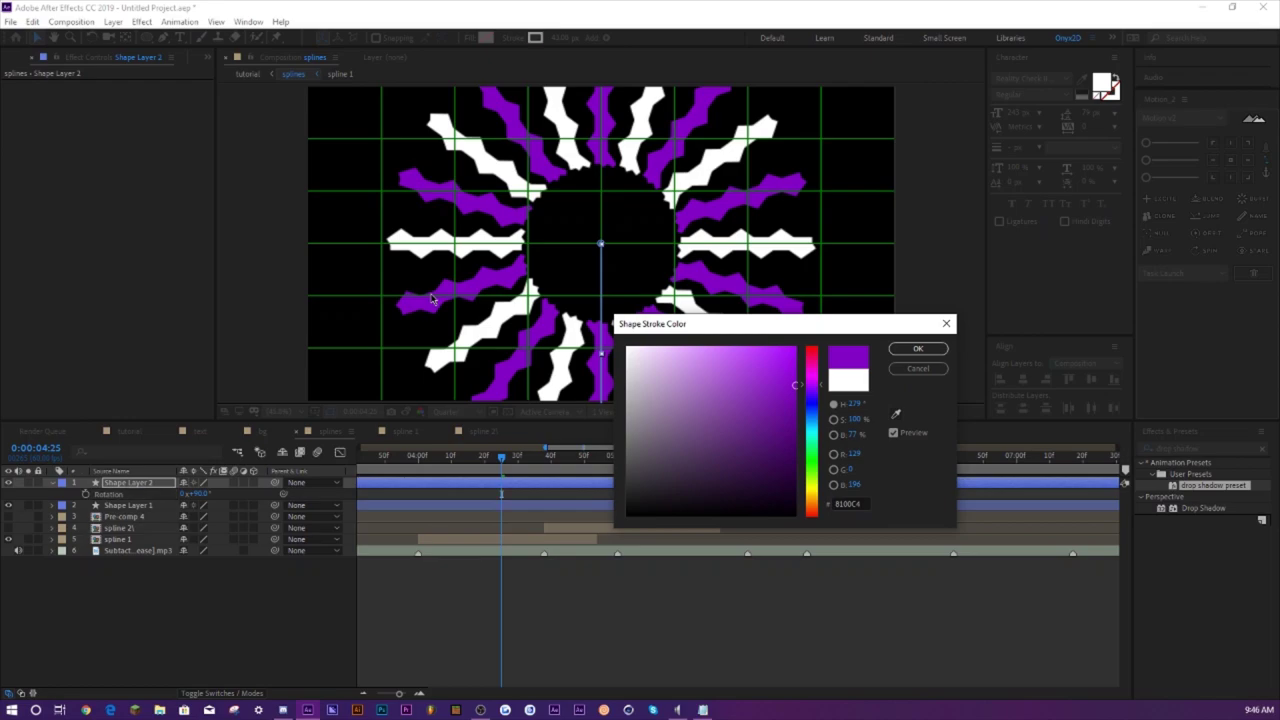
{"action": "left_click", "coordinate": [917, 349]}
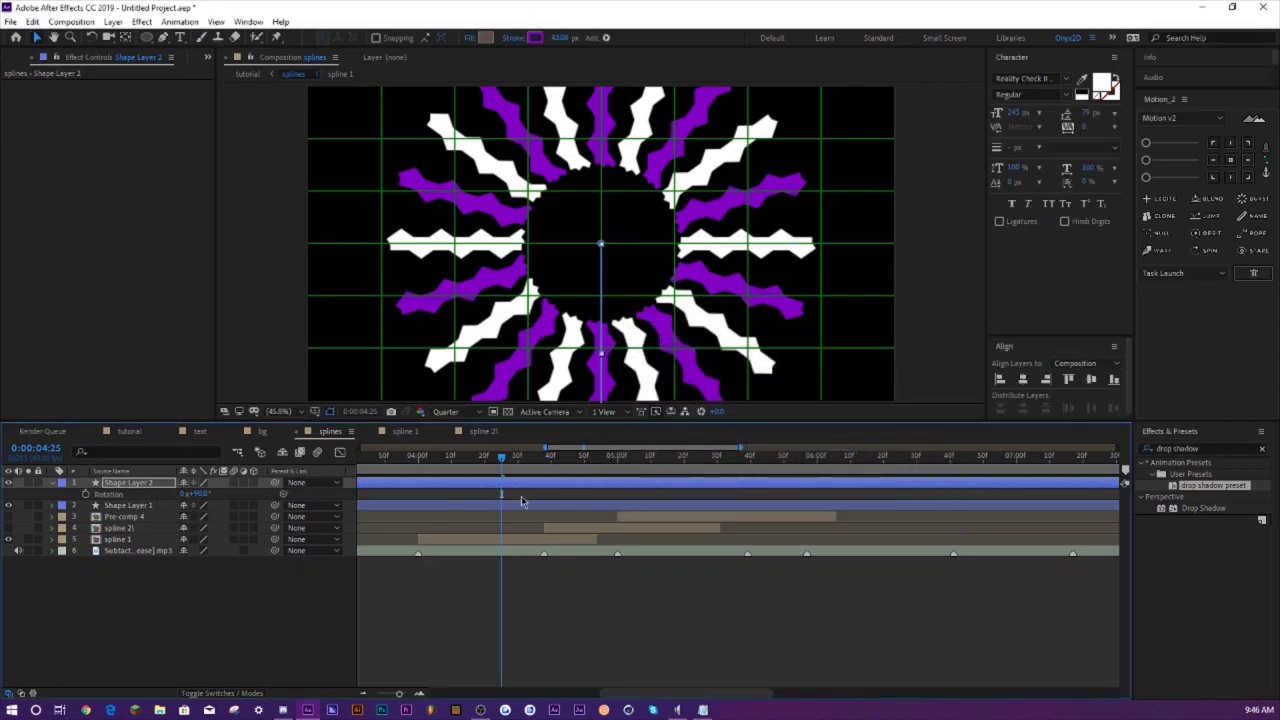
- Pre-compose both shape layers into Pre-comp 5
{"action": "left_click", "coordinate": [125, 505], "text": "ctrl"}
{"action": "right_click", "coordinate": [121, 506]}
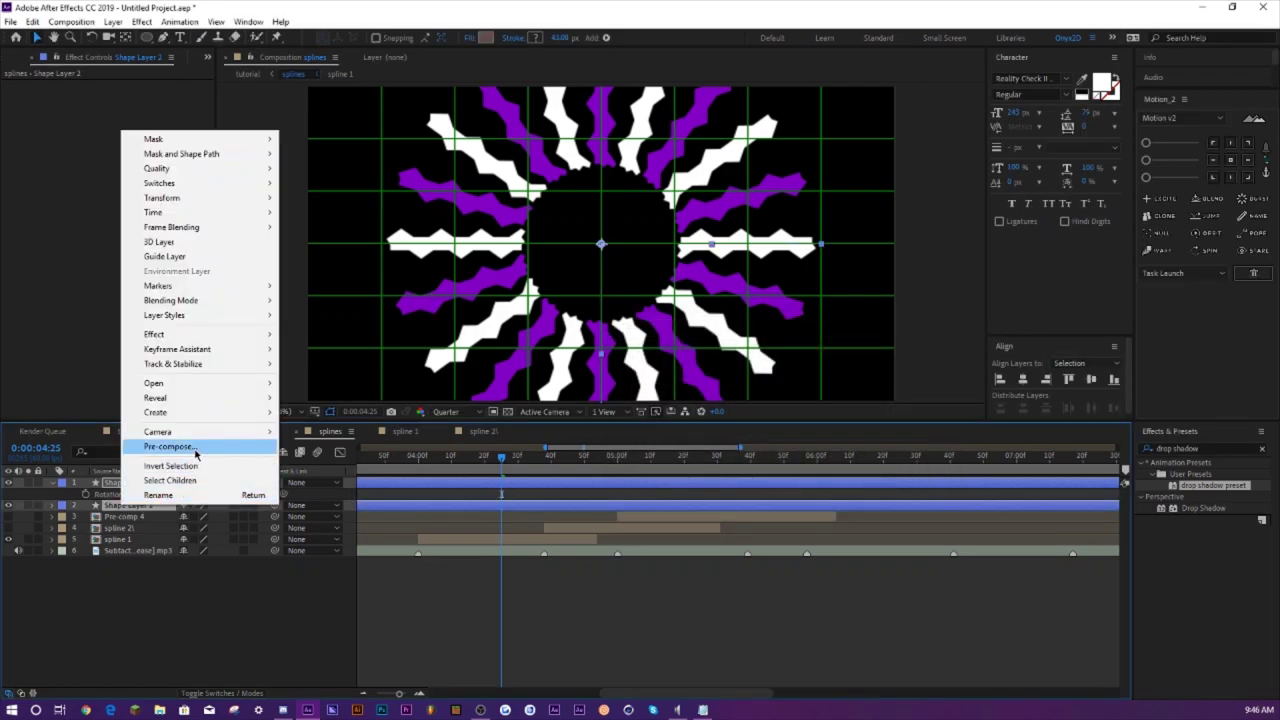
{"action": "left_click", "coordinate": [168, 446]}
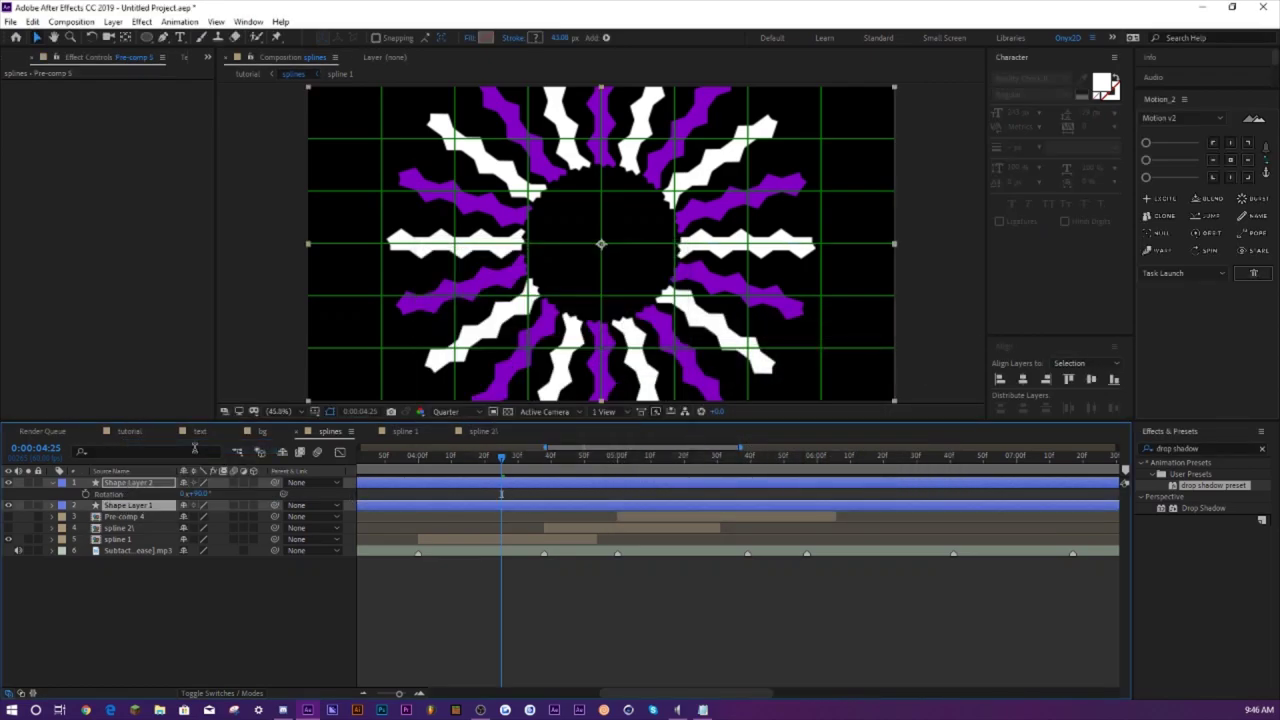
{"action": "left_click", "coordinate": [417, 469]}
- Duplicate Pre-comp 5 and split it where the zigzags fade out, past 0:00:04:33
{"action": "key", "text": "ctrl+d"}
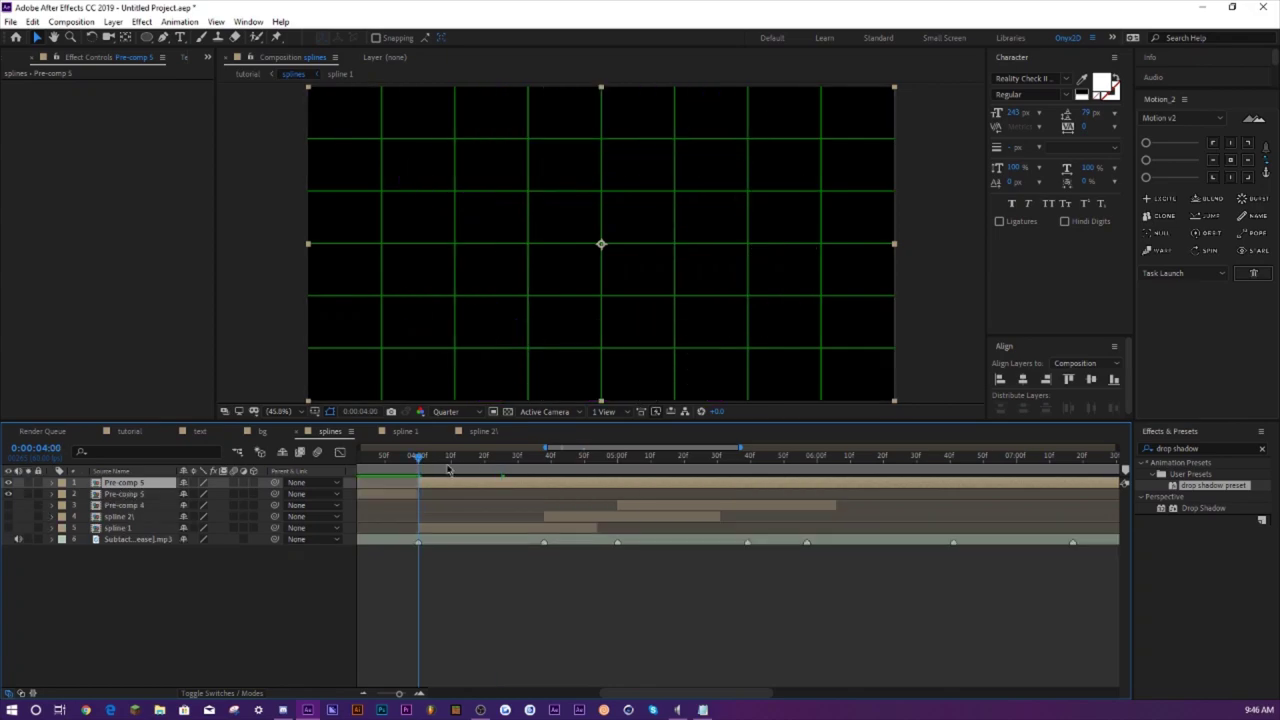
{"action": "left_click", "coordinate": [528, 457]}
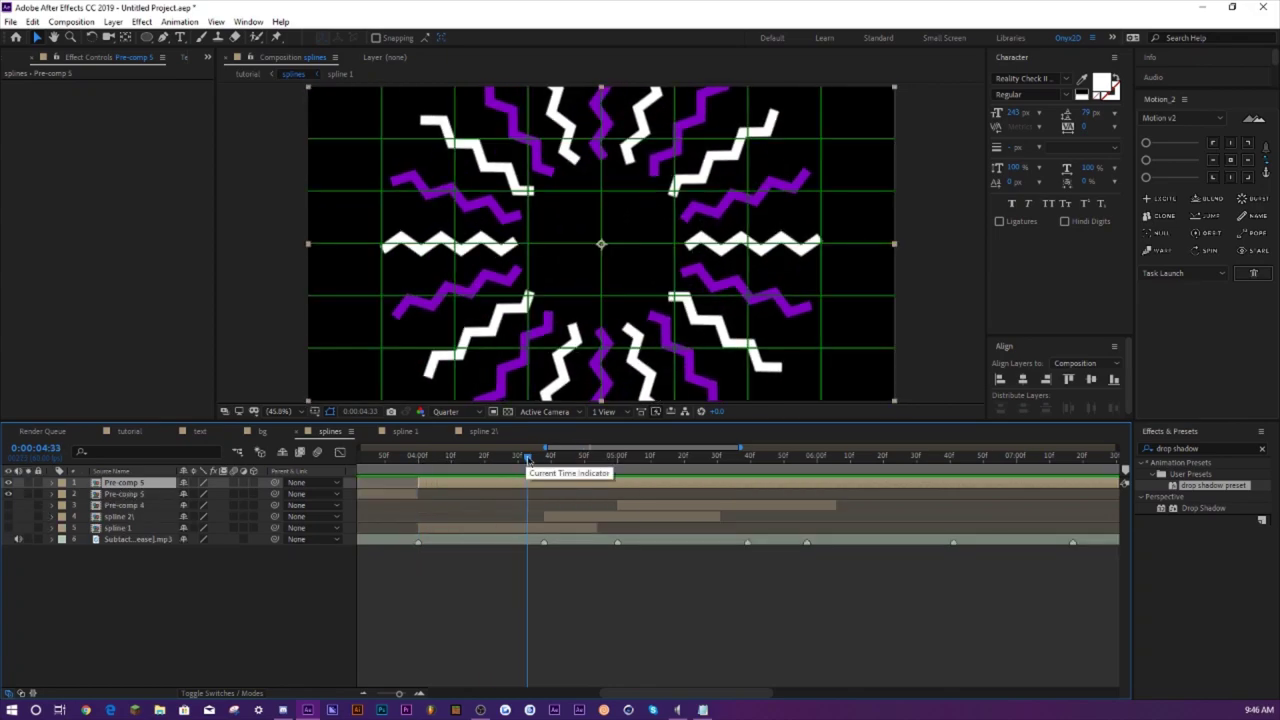
{"action": "left_click_drag", "start_coordinate": [537, 460], "coordinate": [597, 465]}
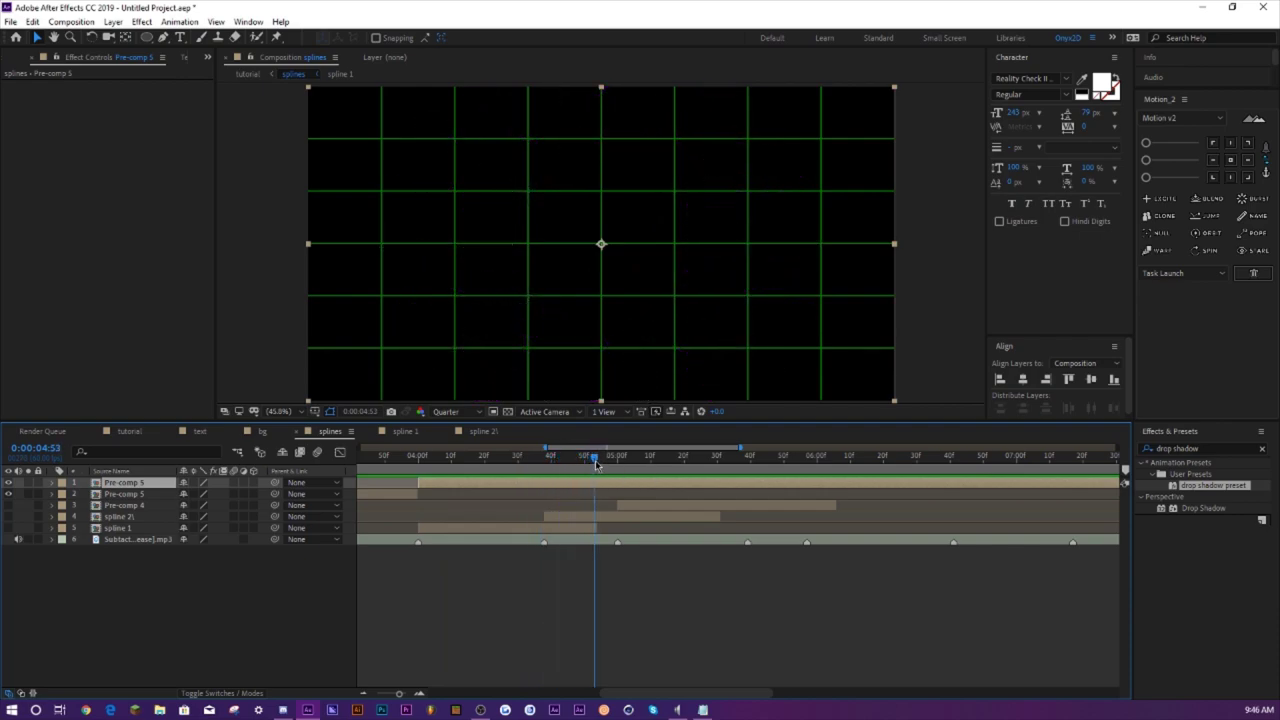
{"action": "key", "text": "ctrl+shift+d"}
- Delete the extra Pre-comp 5 pieces and move the remaining clip later, to about 6:00
{"action": "left_click", "coordinate": [112, 506]}
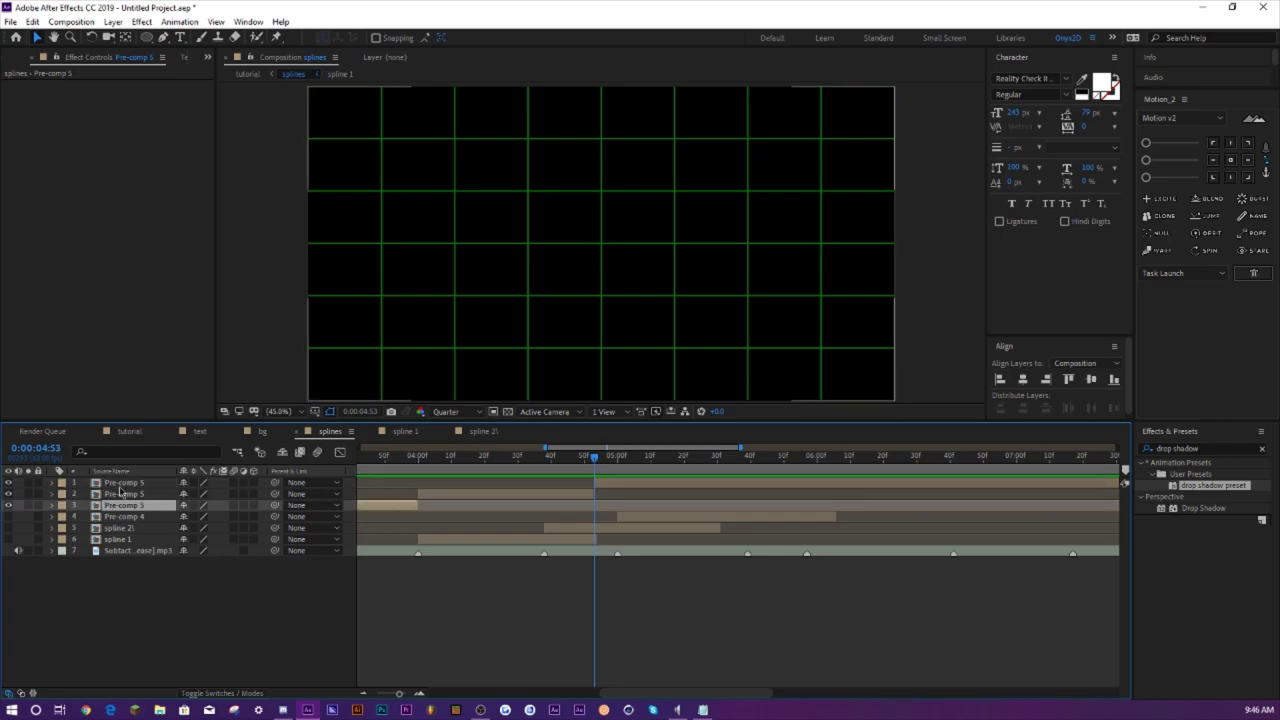
{"action": "key", "text": "Delete"}
{"action": "left_click", "coordinate": [124, 483]}
{"action": "key", "text": "Delete"}
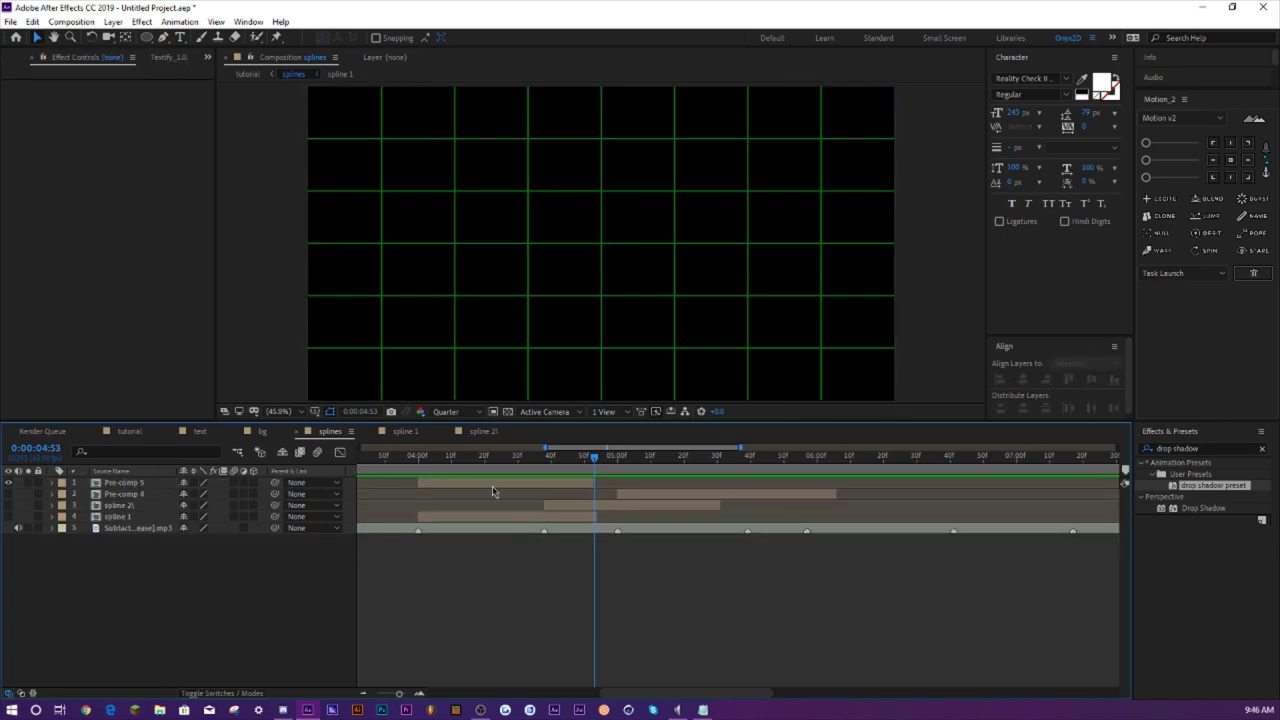
{"action": "left_click_drag", "start_coordinate": [492, 486], "coordinate": [869, 484]}
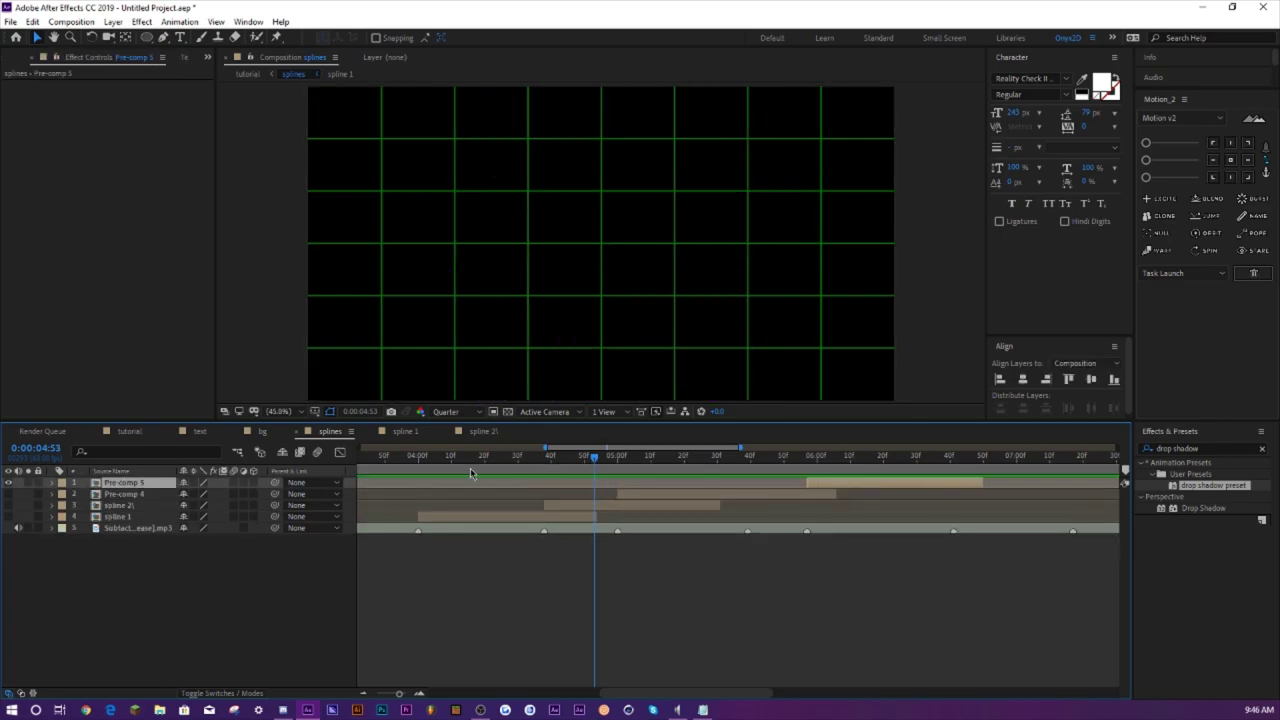
{"action": "left_click", "coordinate": [416, 467]}
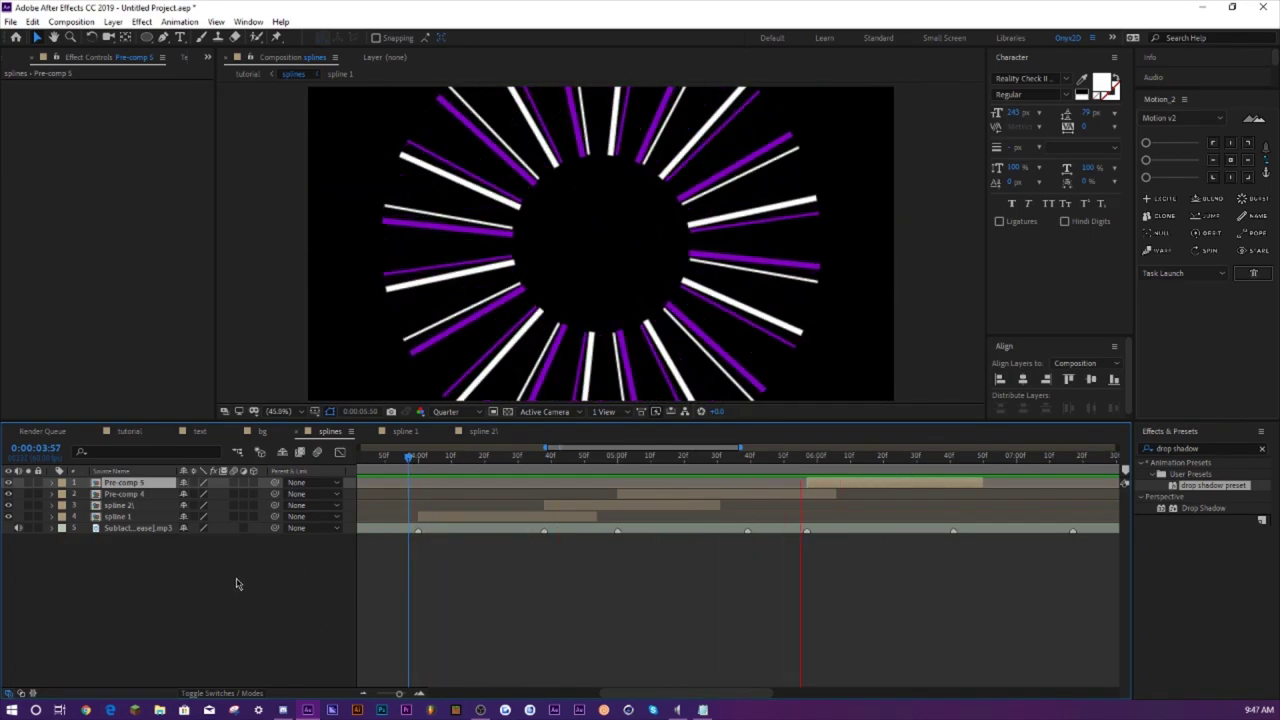
- Duplicate Pre-comp 4 and make the copy start at 0:00:06:41
{"action": "left_click", "coordinate": [888, 487]}
{"action": "left_click_drag", "start_coordinate": [928, 461], "coordinate": [938, 463]}
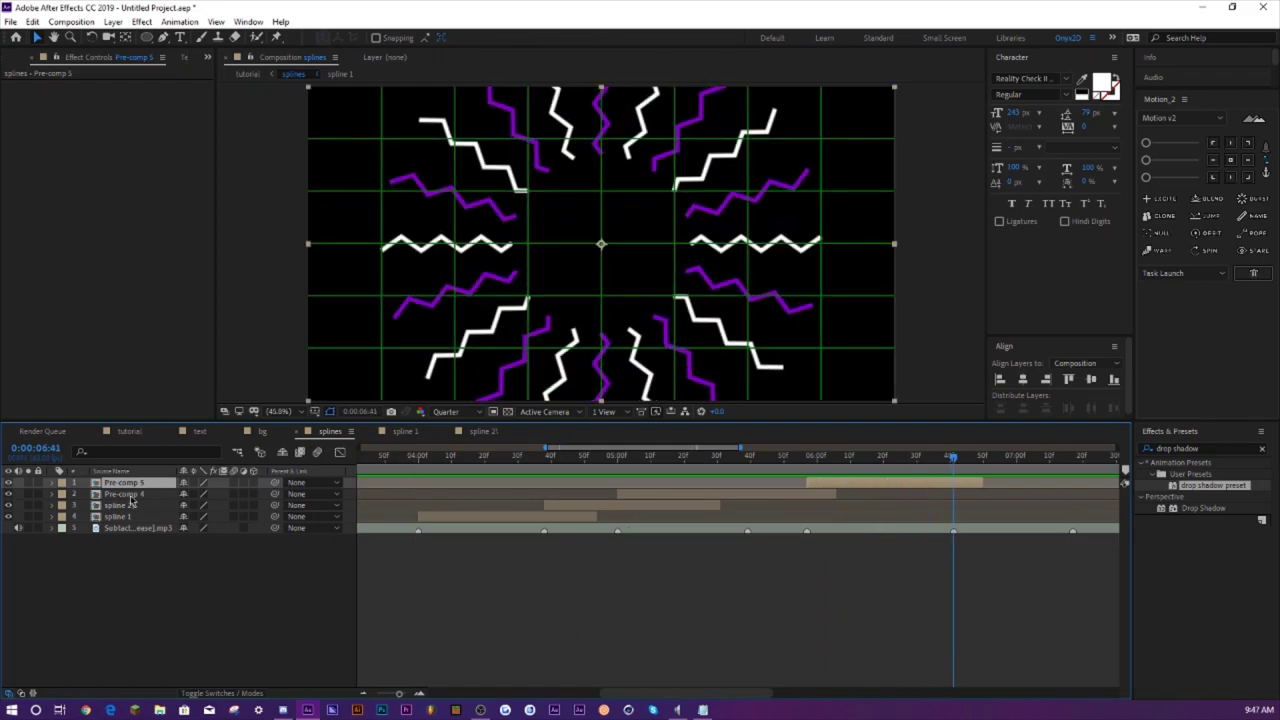
{"action": "left_click", "coordinate": [125, 494]}
{"action": "key", "text": "ctrl+d"}
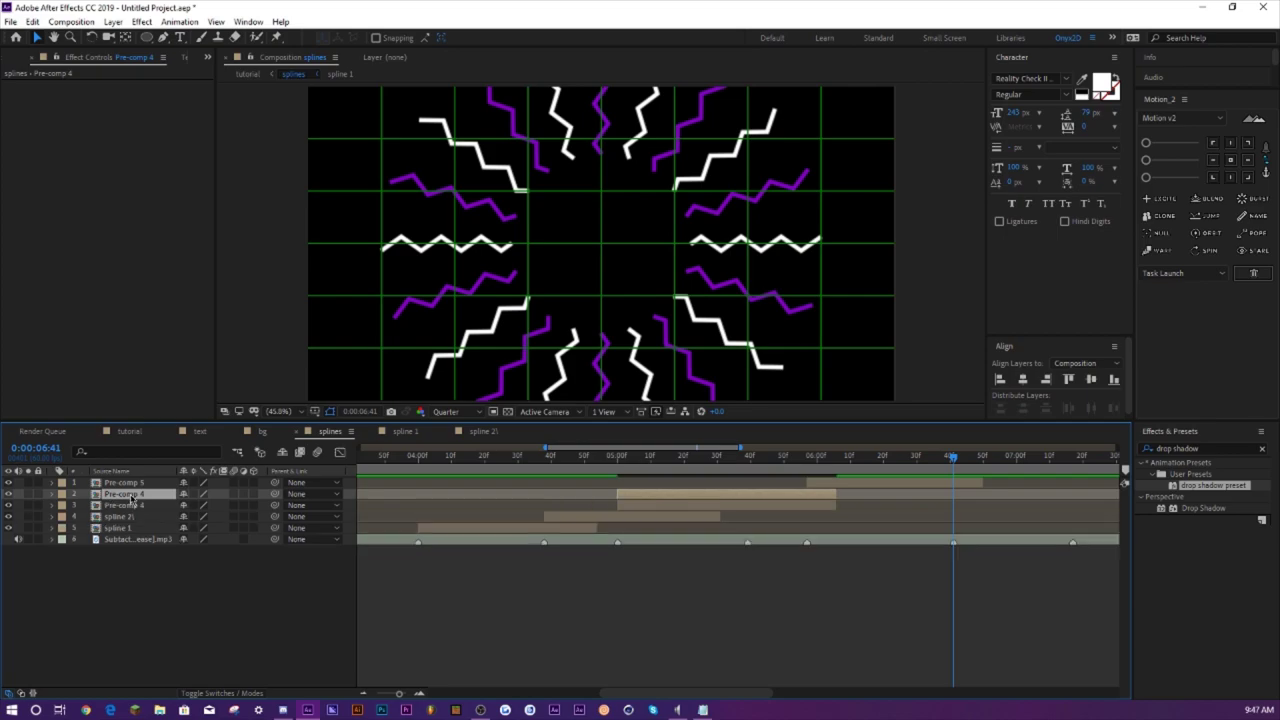
{"action": "key", "text": "ctrl+]"}
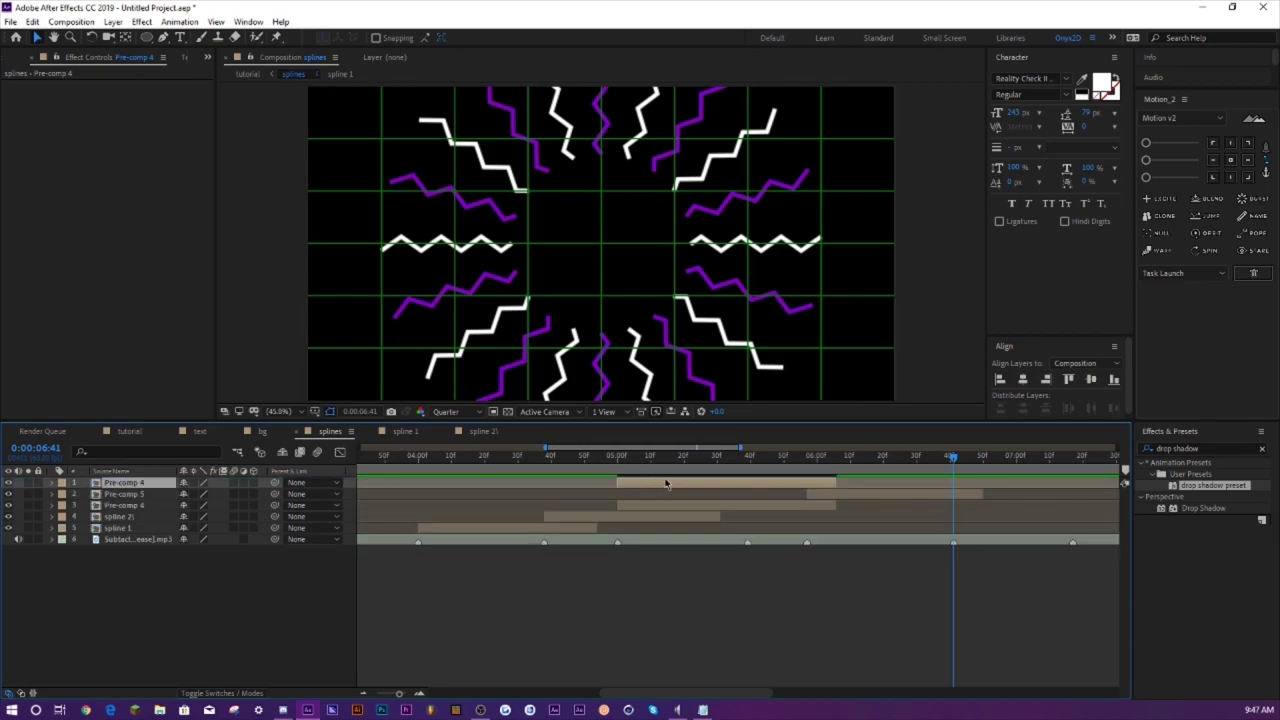
{"action": "key", "text": "["}
- Preview the bursts from about 3:58, then select spline 2 at 0:00:07:17
{"action": "left_click", "coordinate": [411, 463]}
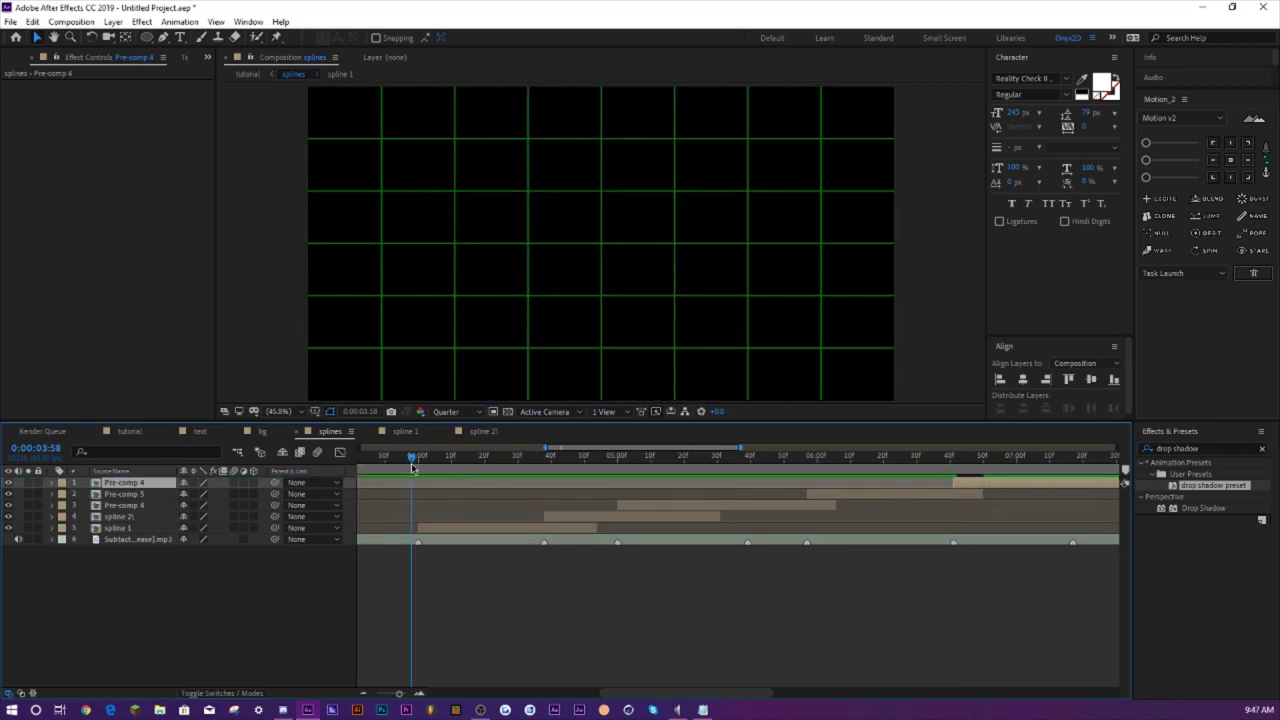
{"action": "key", "text": "space"}
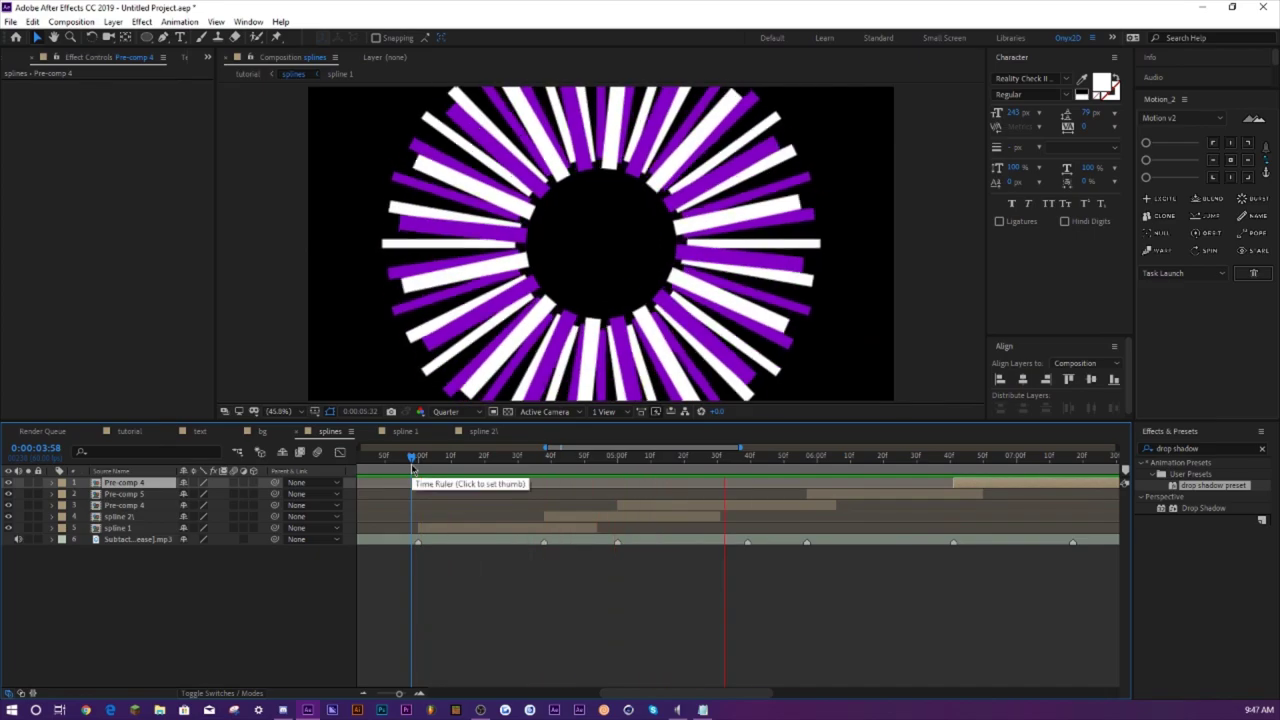
{"action": "key", "text": "space"}
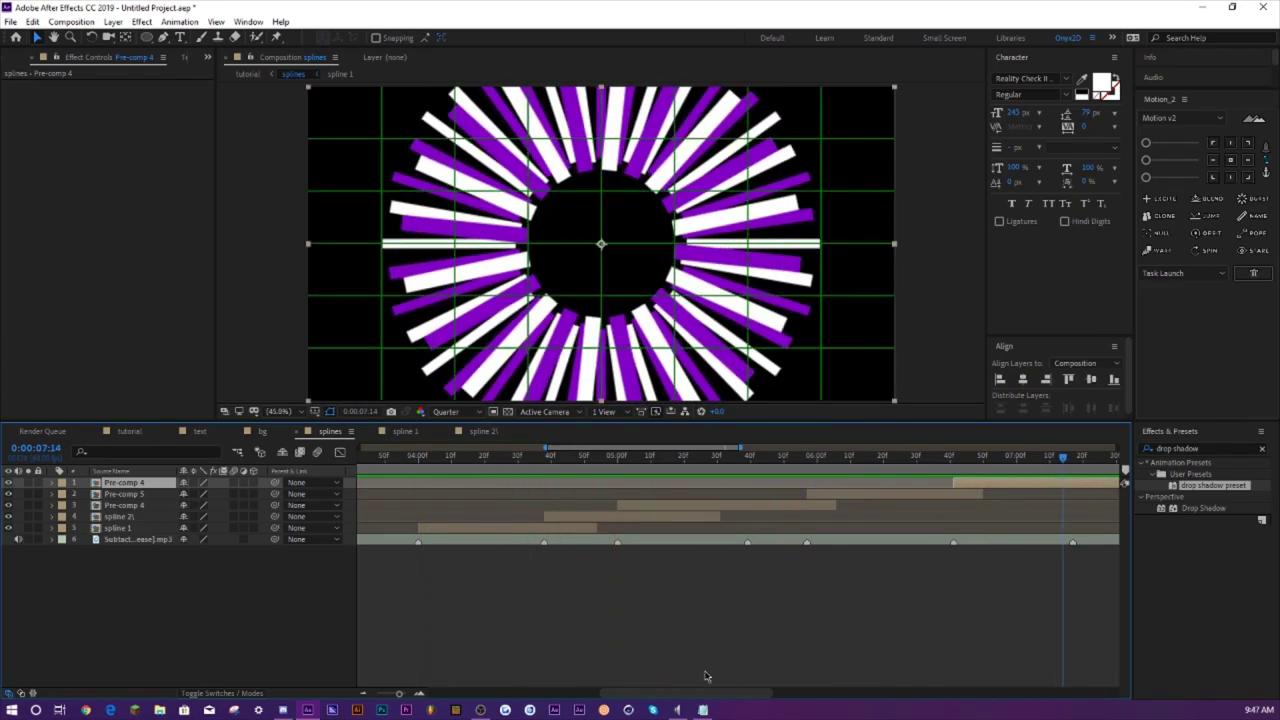
{"action": "left_click_drag", "start_coordinate": [700, 692], "coordinate": [765, 692]}
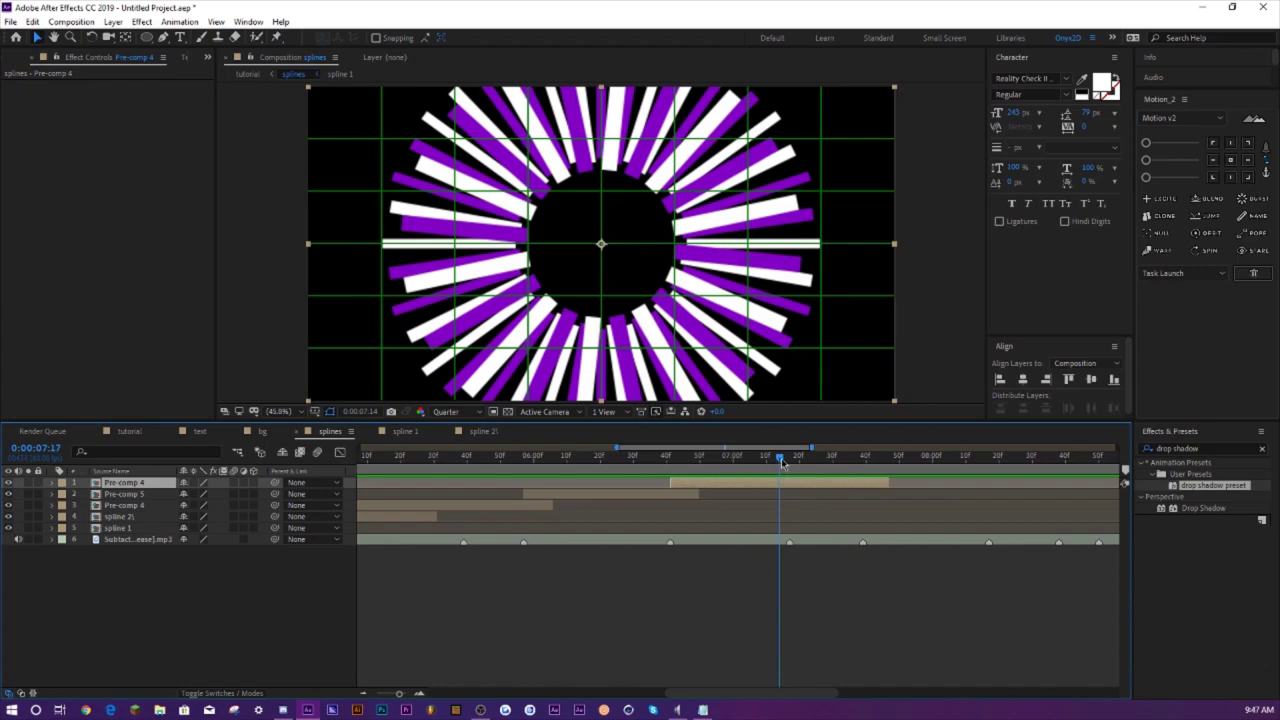
{"action": "left_click_drag", "start_coordinate": [782, 462], "coordinate": [789, 462]}
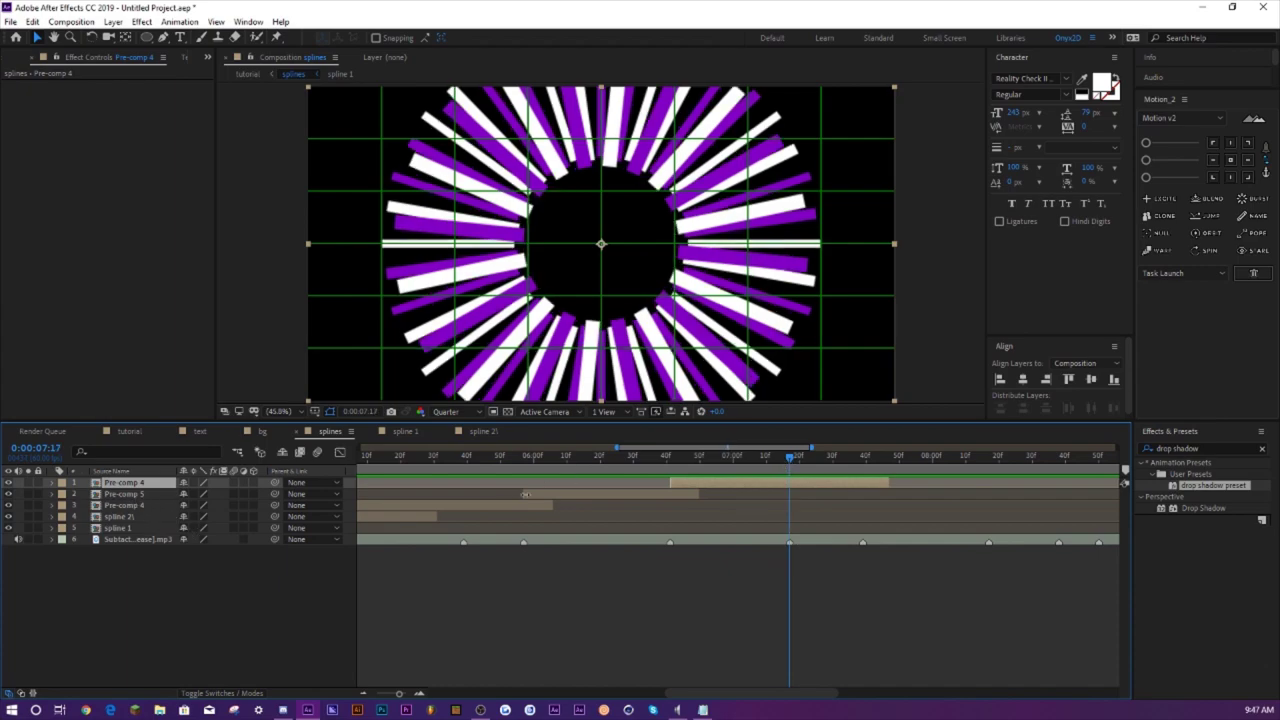
{"action": "left_click", "coordinate": [125, 516]}
- Duplicate spline 2, move the copy up, and start it at 0:00:07:17
{"action": "key", "text": "ctrl+d"}
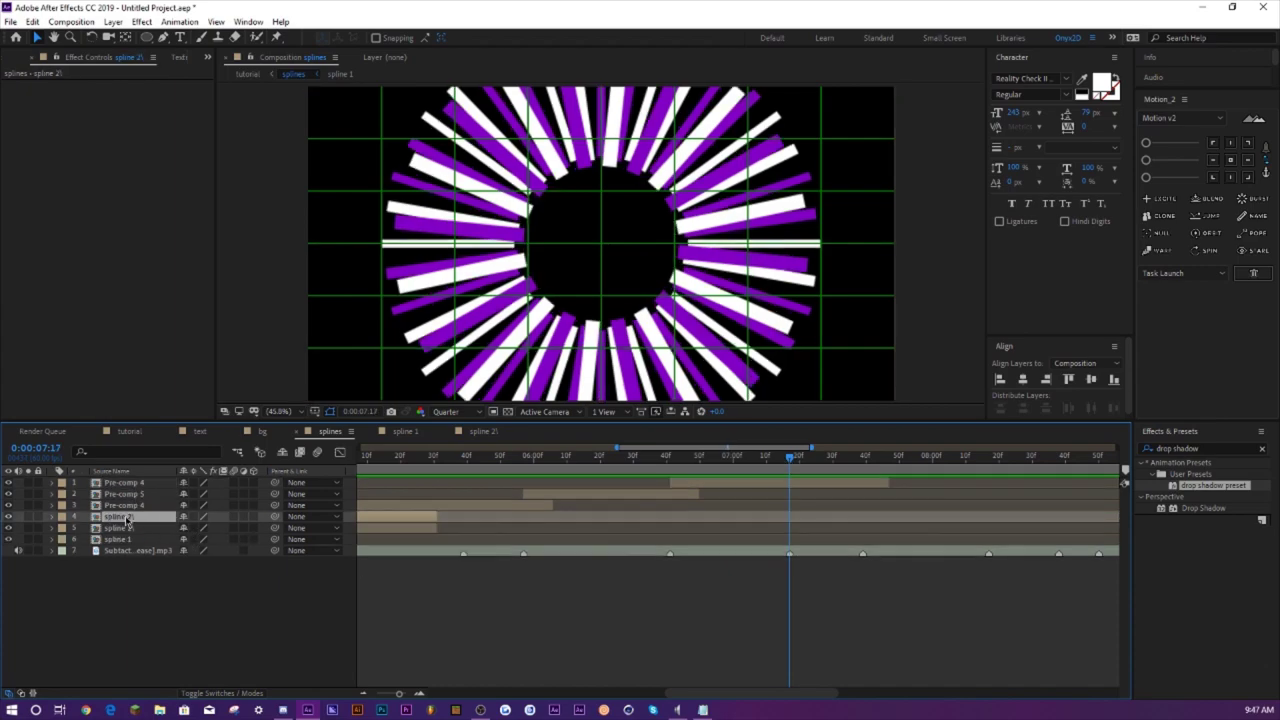
{"action": "left_click_drag", "start_coordinate": [125, 516], "coordinate": [118, 479]}
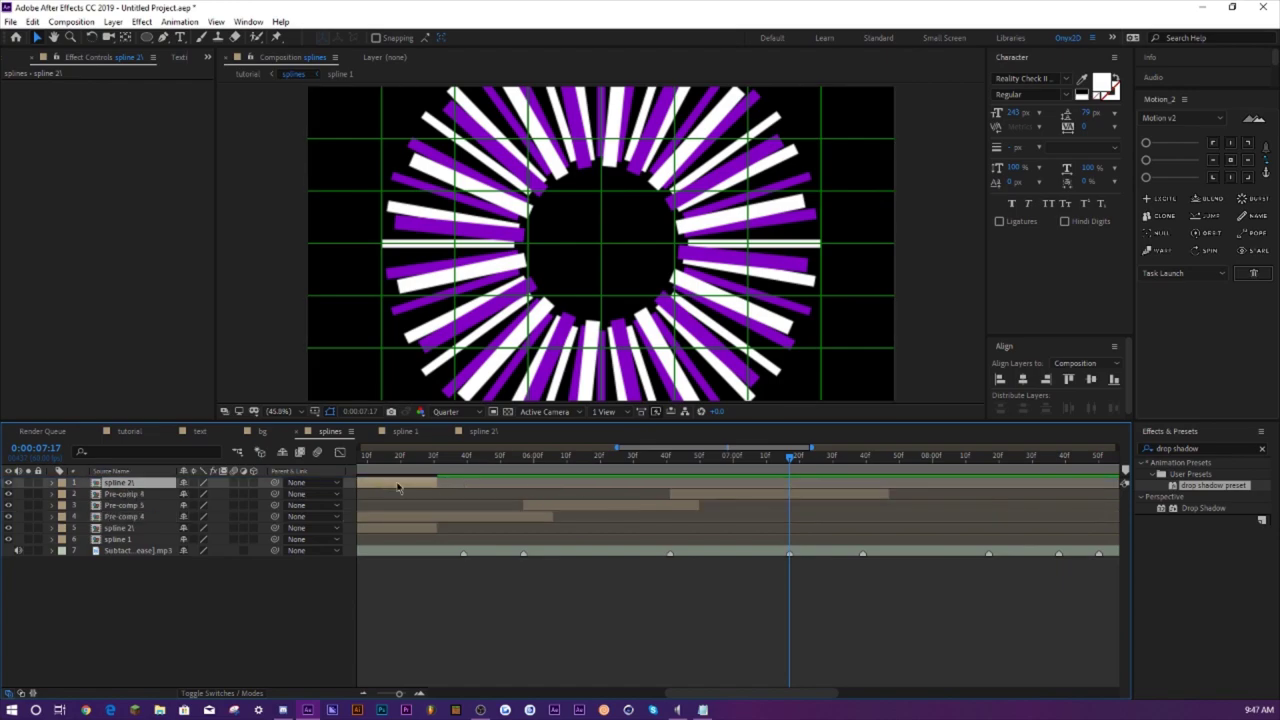
{"action": "key", "text": "bracketleft"}
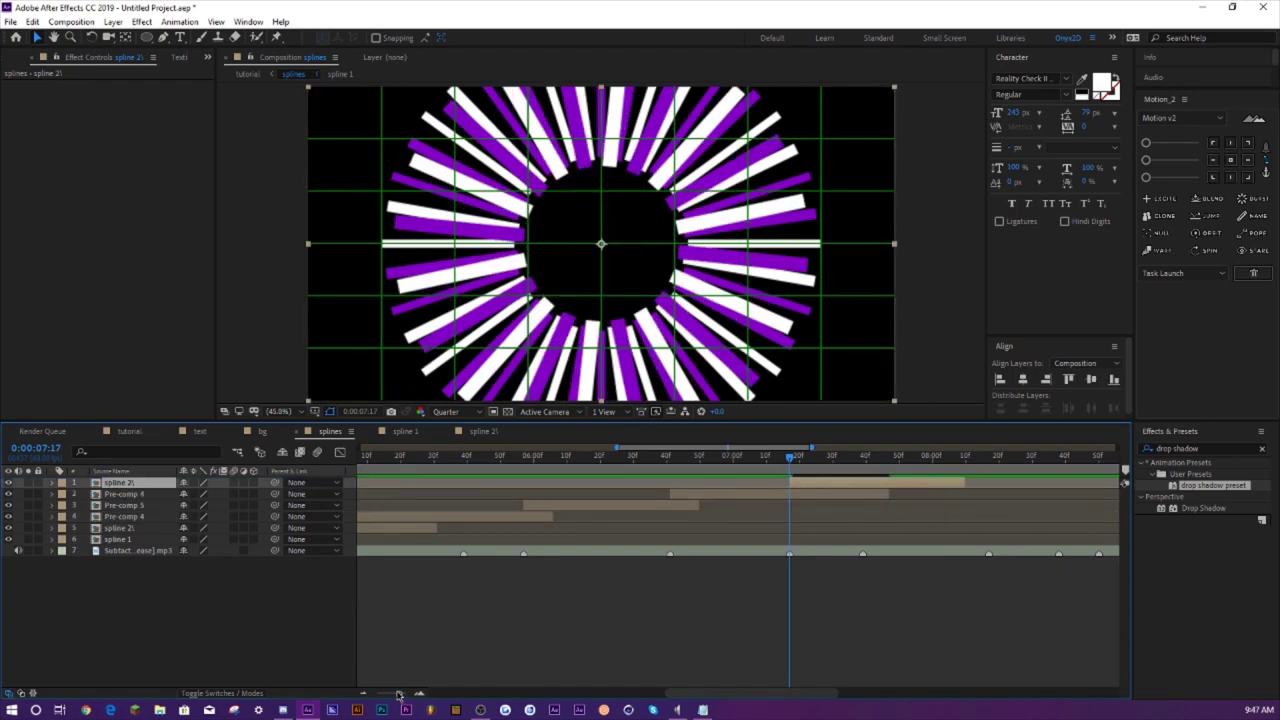
{"action": "left_click_drag", "start_coordinate": [398, 694], "coordinate": [389, 694]}
- Shift the spline 2 copy slightly later, to about 8:00, and replay from 3:49
{"action": "left_click", "coordinate": [447, 463]}
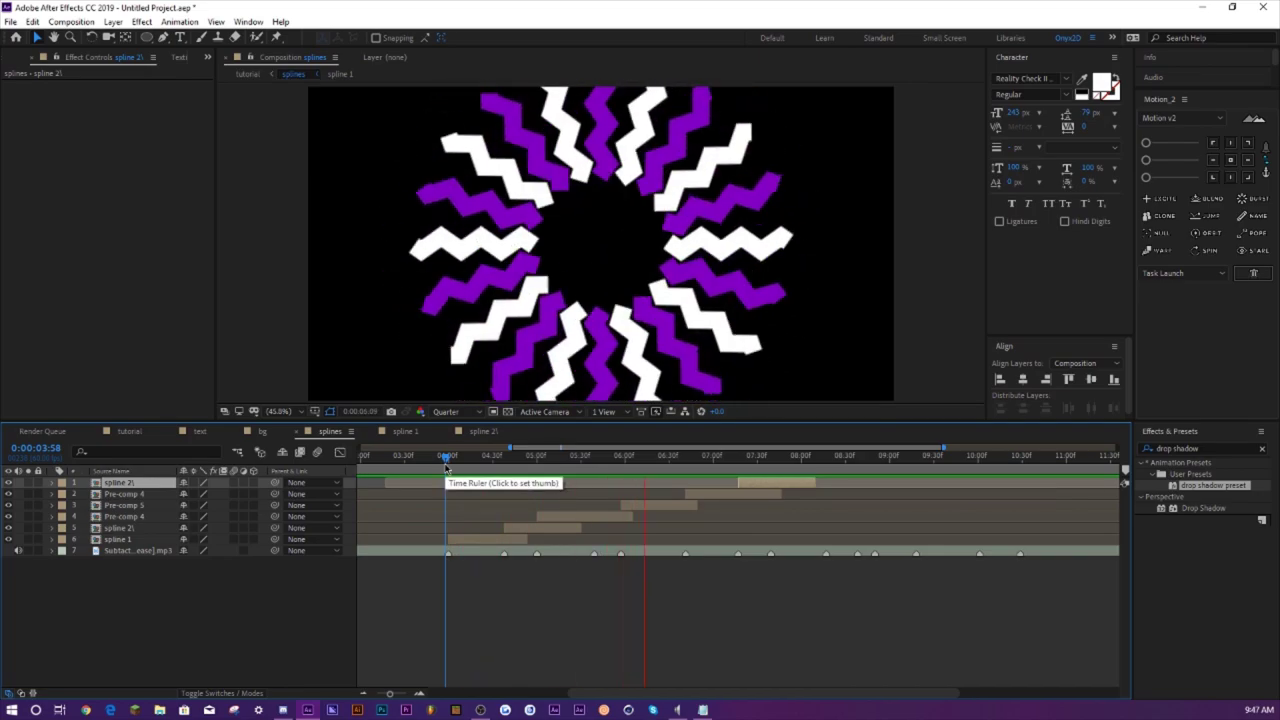
{"action": "key", "text": "space"}
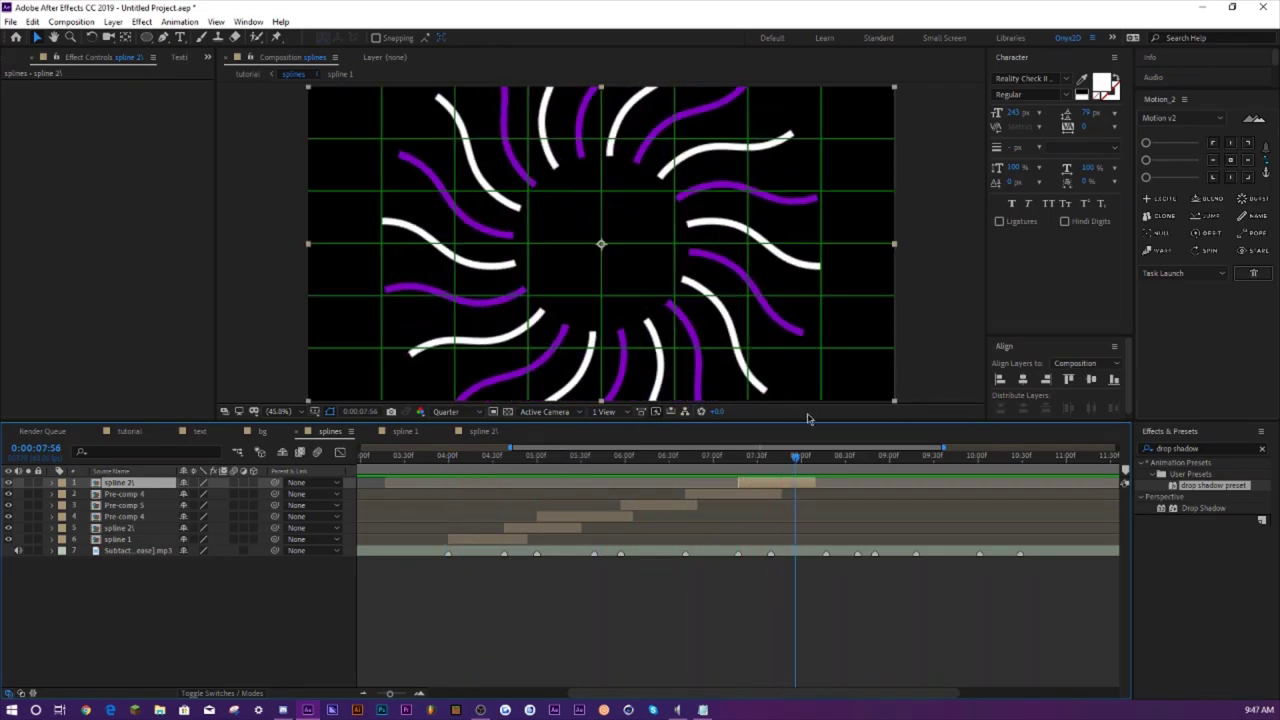
{"action": "left_click_drag", "start_coordinate": [772, 485], "coordinate": [804, 485]}
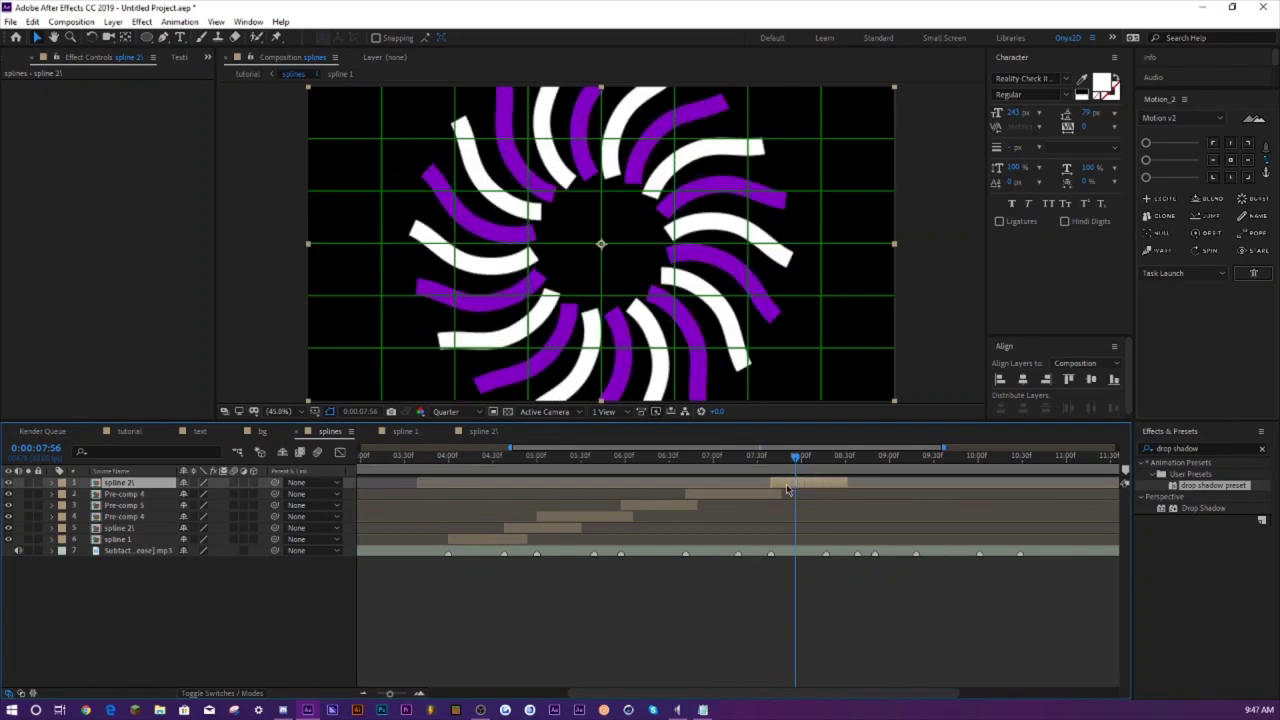
{"action": "left_click", "coordinate": [433, 473]}
{"action": "key", "text": "space"}
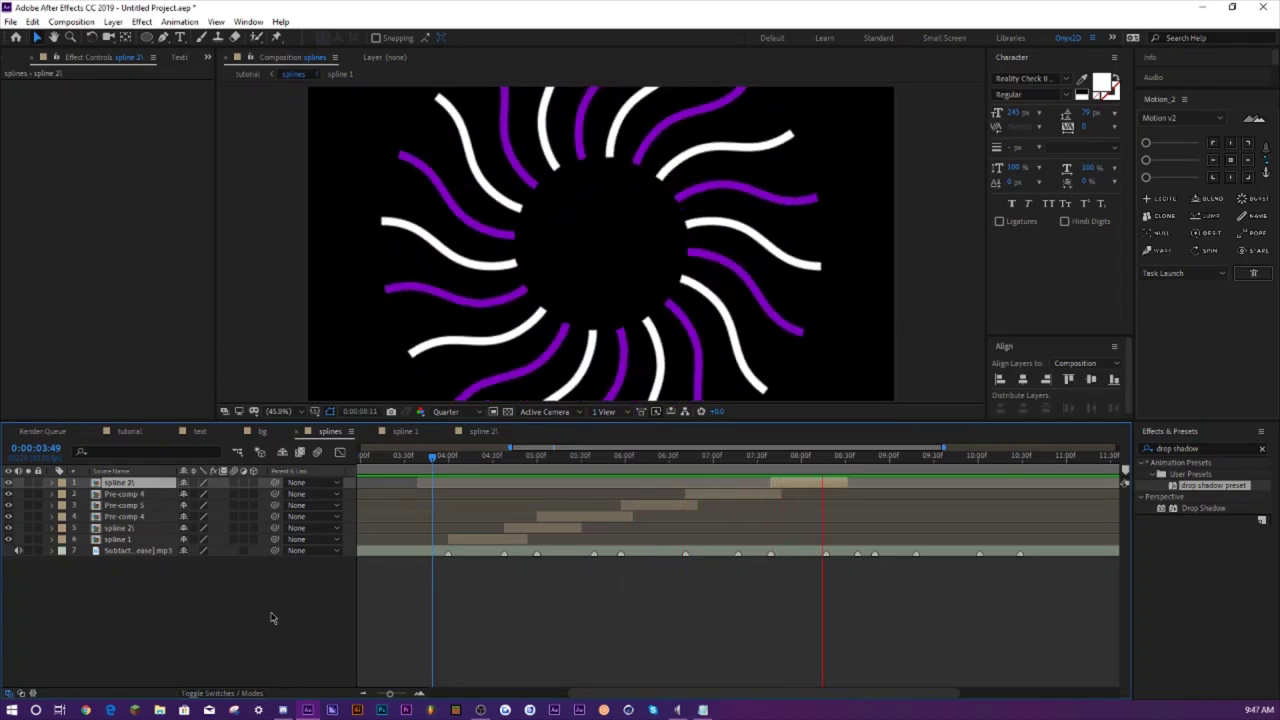
{"action": "key", "text": "space"}
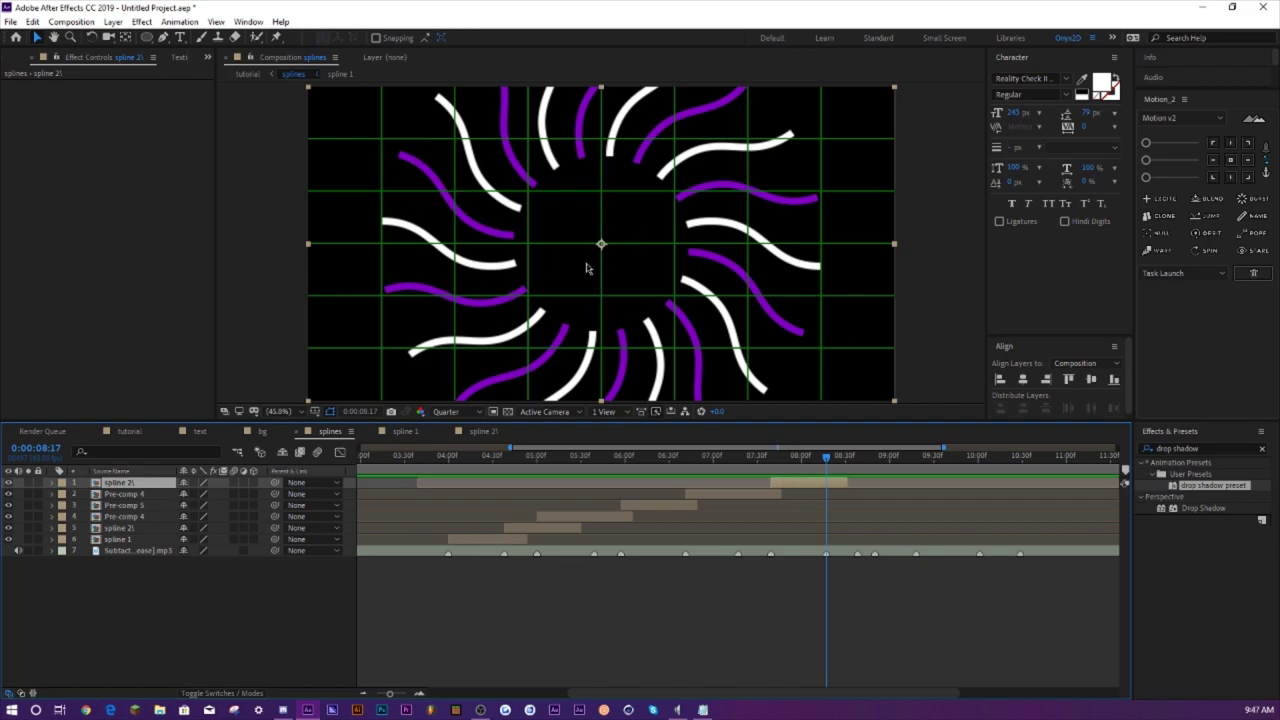
- Preview the burst animation from about 3:51 with all layers deselected
{"action": "left_click", "coordinate": [436, 456]}
{"action": "left_click", "coordinate": [295, 601]}
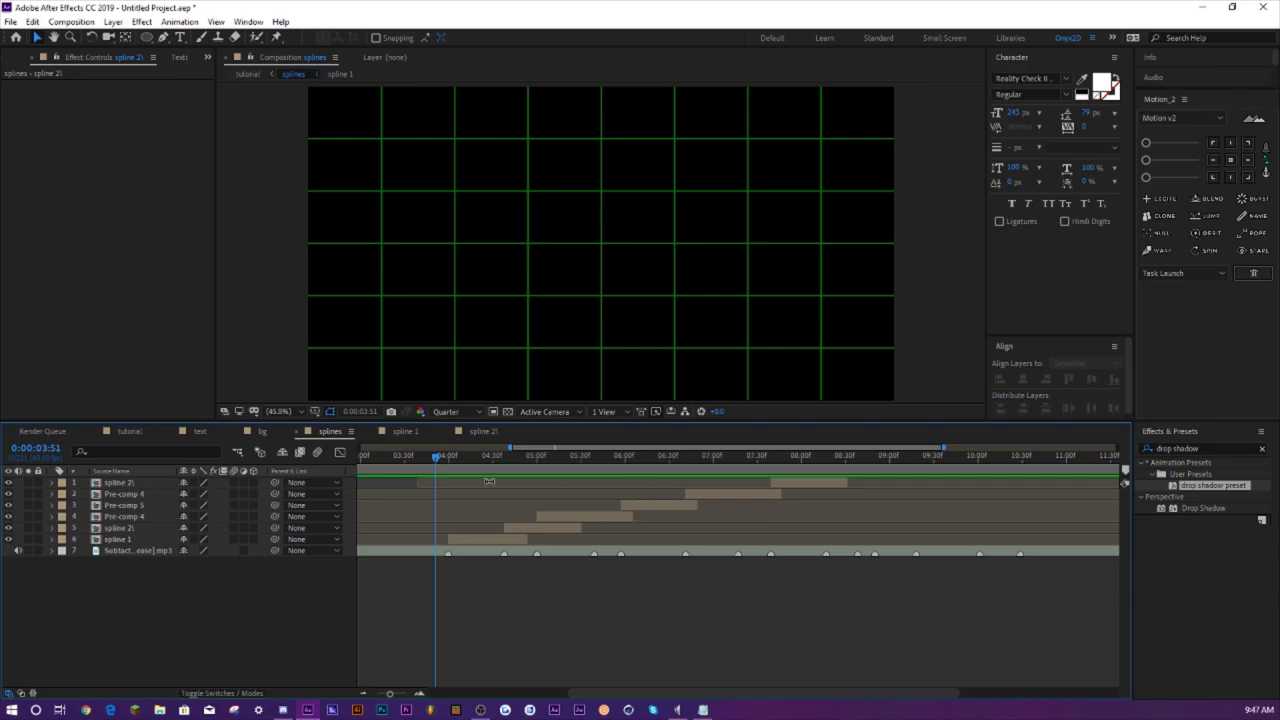
{"action": "key", "text": "space"}
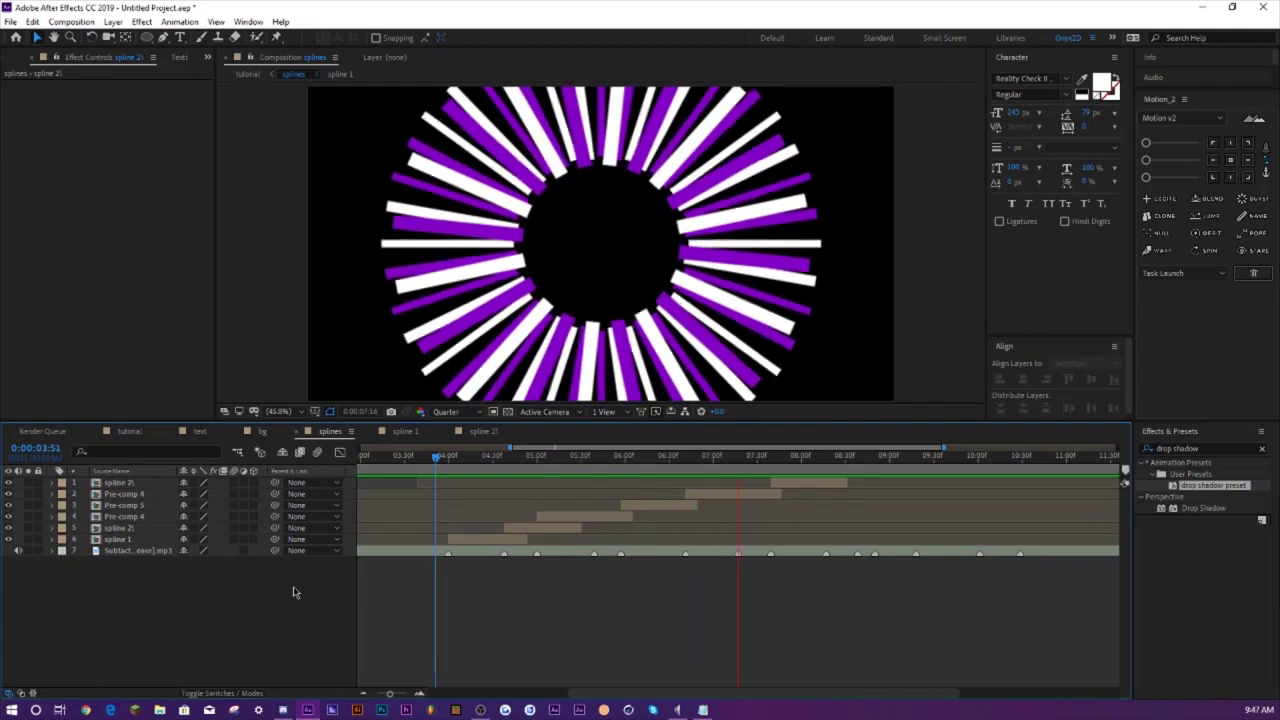
{"action": "key", "text": "space"}
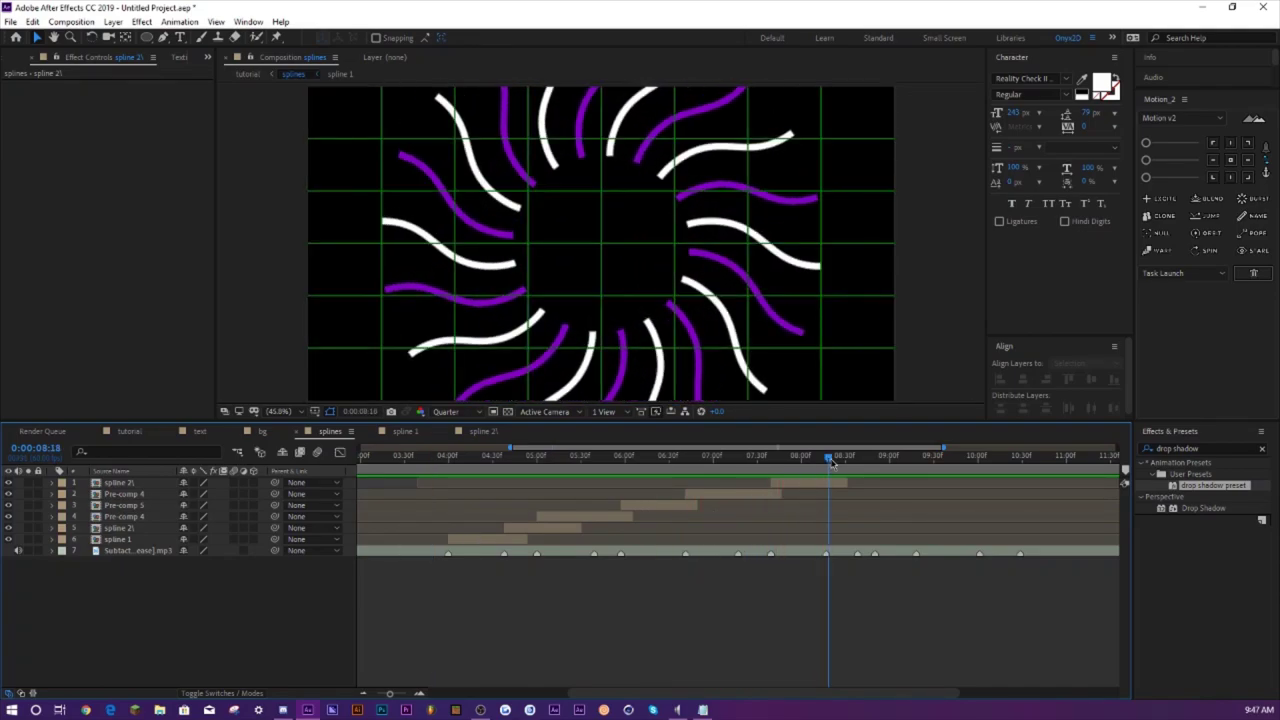
{"action": "key", "text": "Page_Up"}
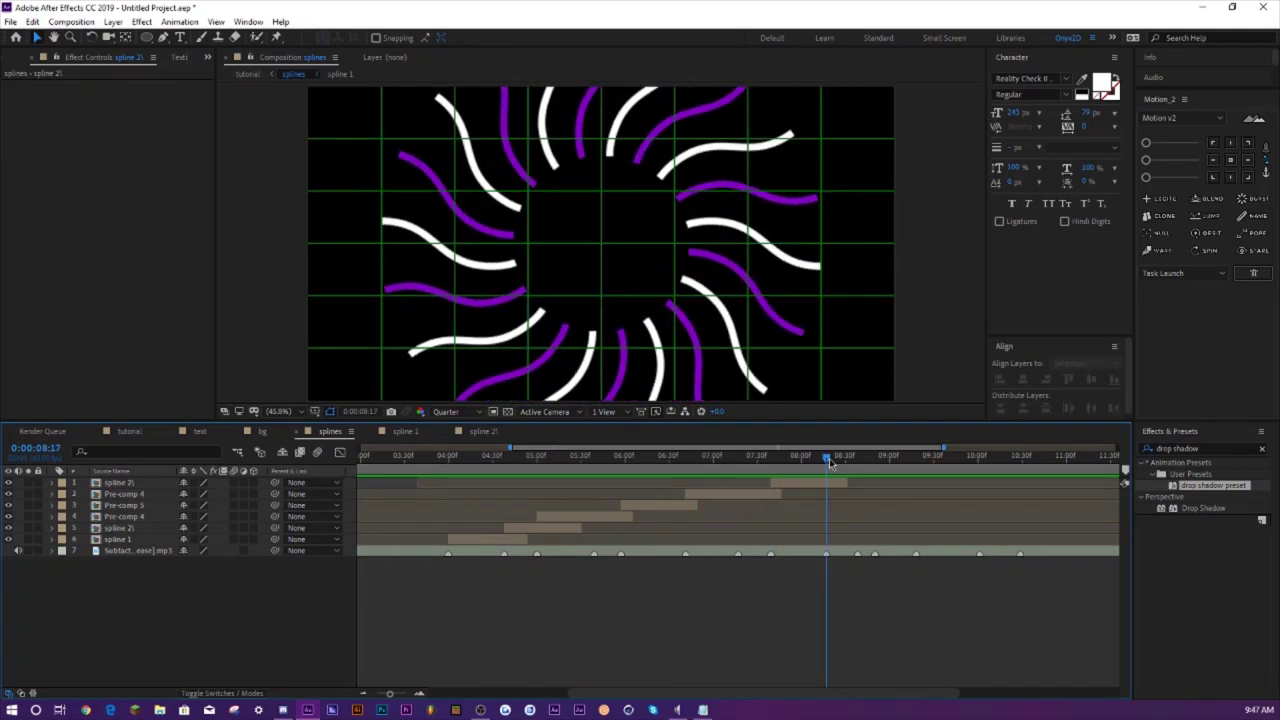
- Duplicate Pre-comp 5, bring the copy to the top, start it near 8:17, and preview
{"action": "left_click", "coordinate": [130, 494]}
{"action": "left_click", "coordinate": [130, 506]}
{"action": "key", "text": "ctrl+d"}
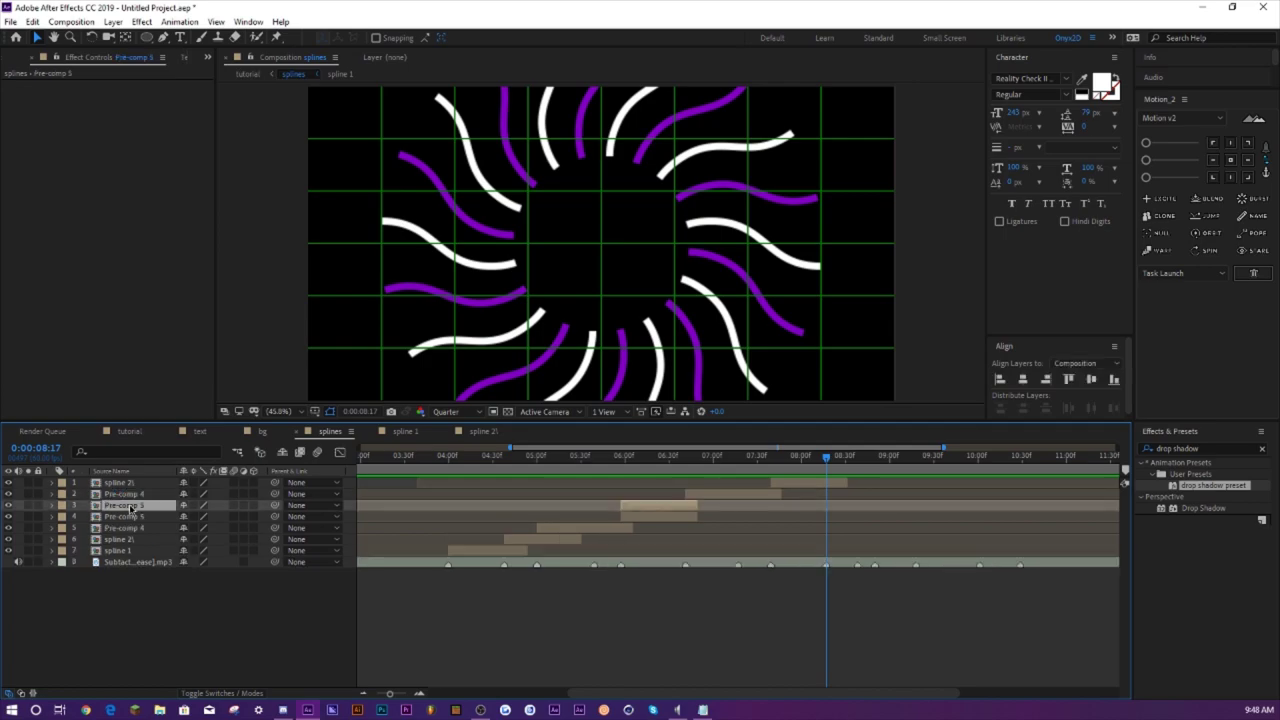
{"action": "key", "text": "ctrl+shift+bracketright"}
{"action": "left_click_drag", "start_coordinate": [668, 487], "coordinate": [862, 488]}
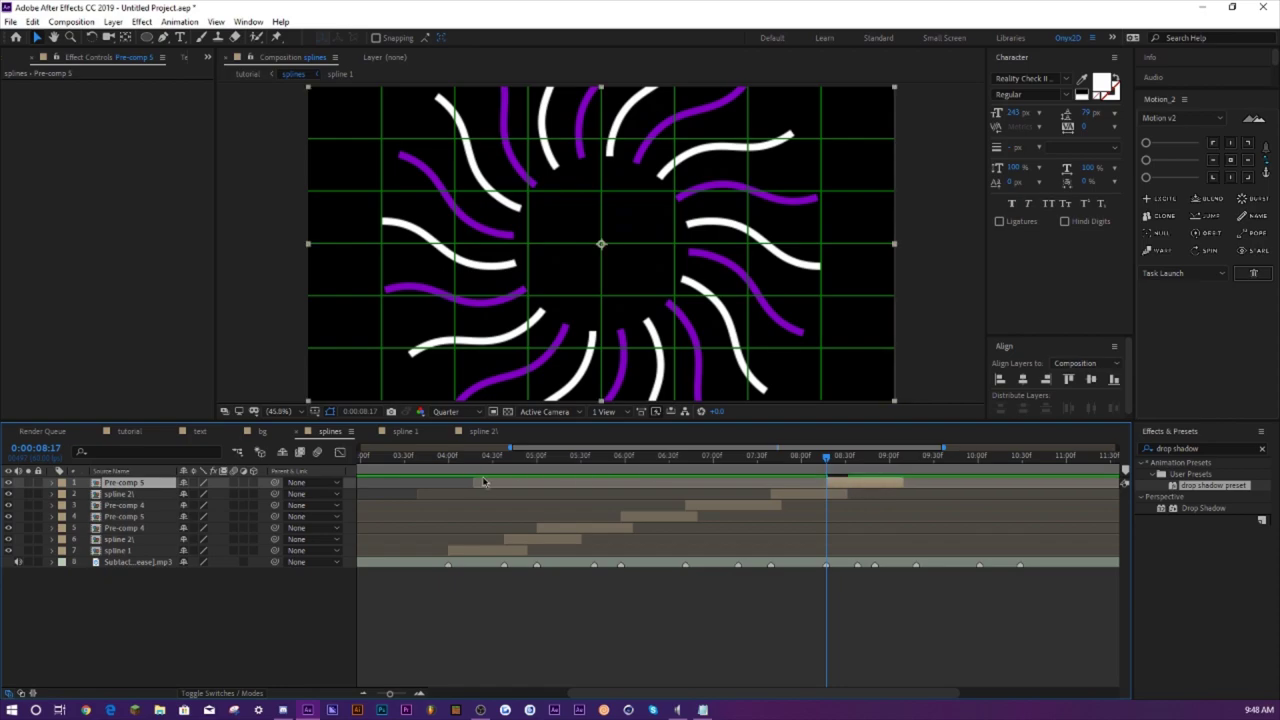
{"action": "left_click", "coordinate": [436, 472]}
{"action": "key", "text": "space"}
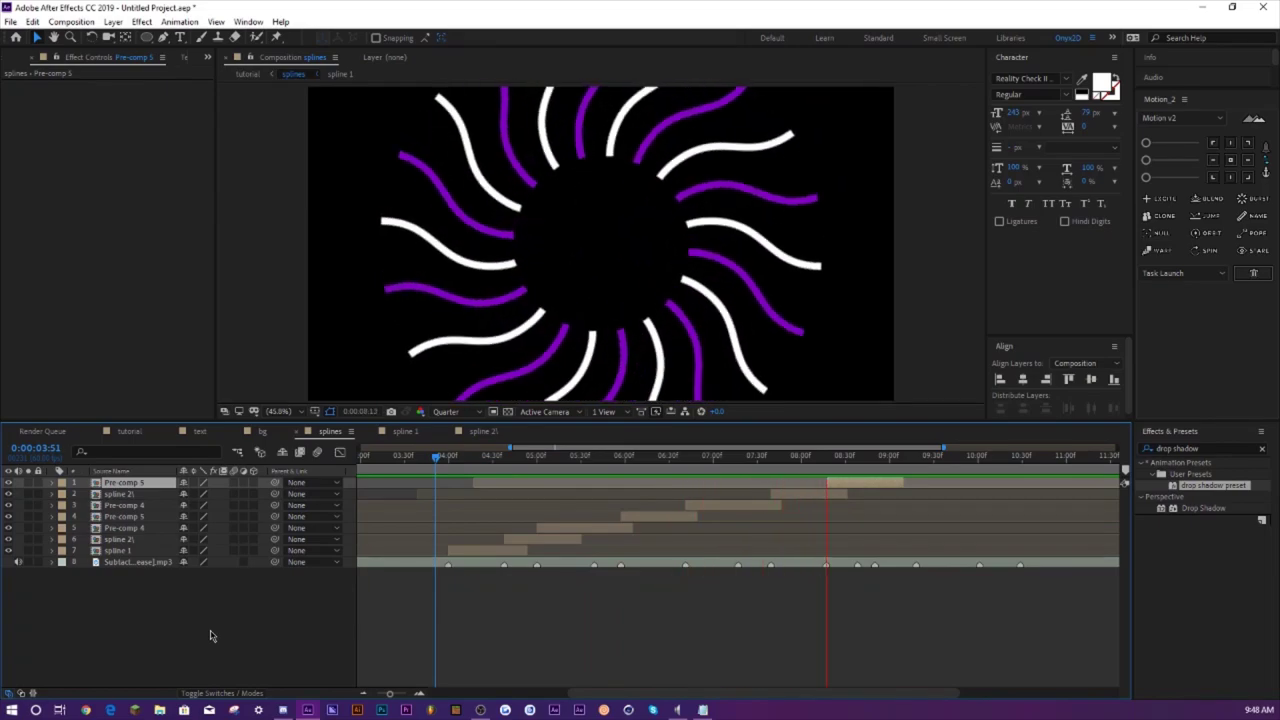
{"action": "key", "text": "space"}
- Add two spline 1 copies at the top, starting near 8:38 and 8:56
{"action": "left_click_drag", "start_coordinate": [862, 463], "coordinate": [857, 463]}
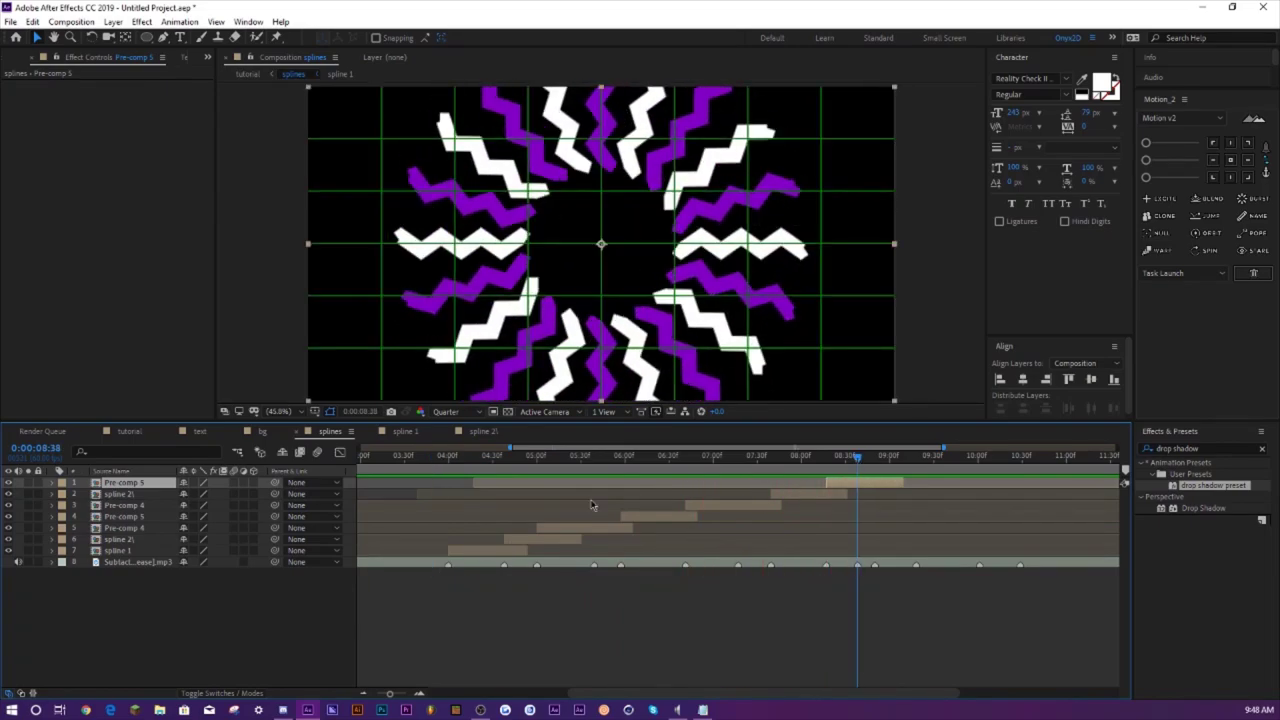
{"action": "left_click", "coordinate": [116, 551]}
{"action": "key", "text": "ctrl+d"}
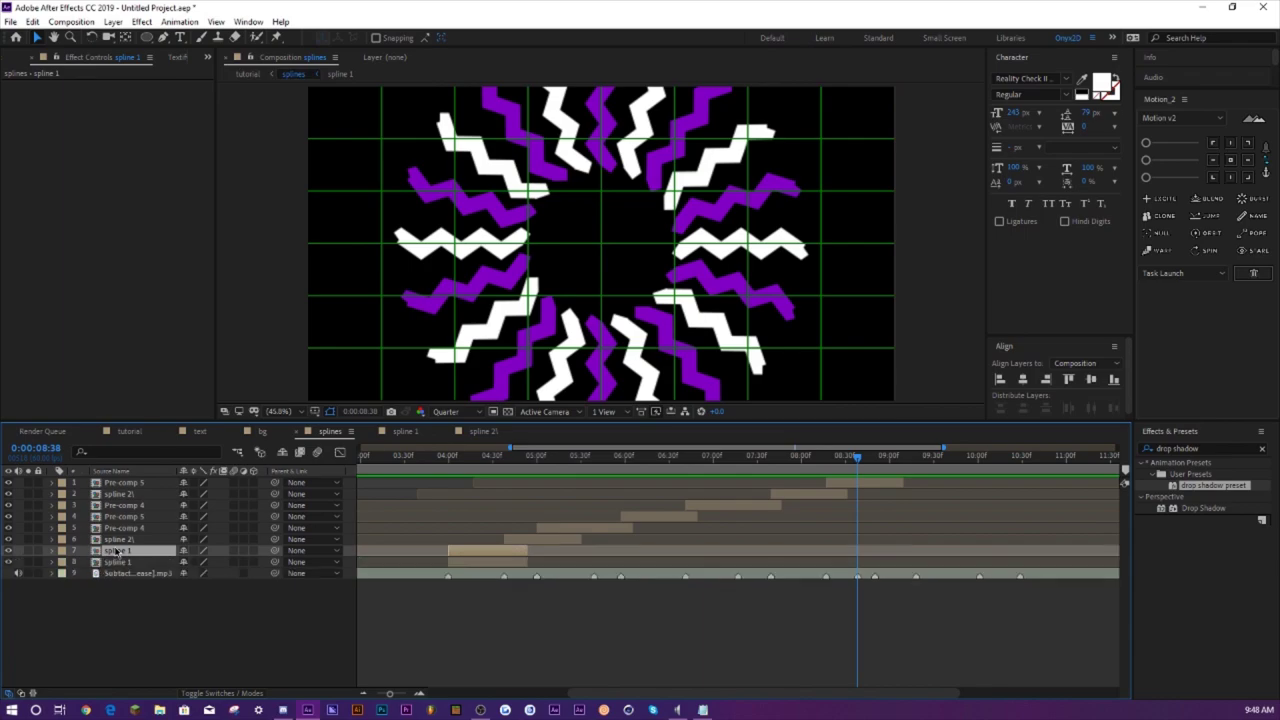
{"action": "key", "text": "ctrl+shift+bracketright"}
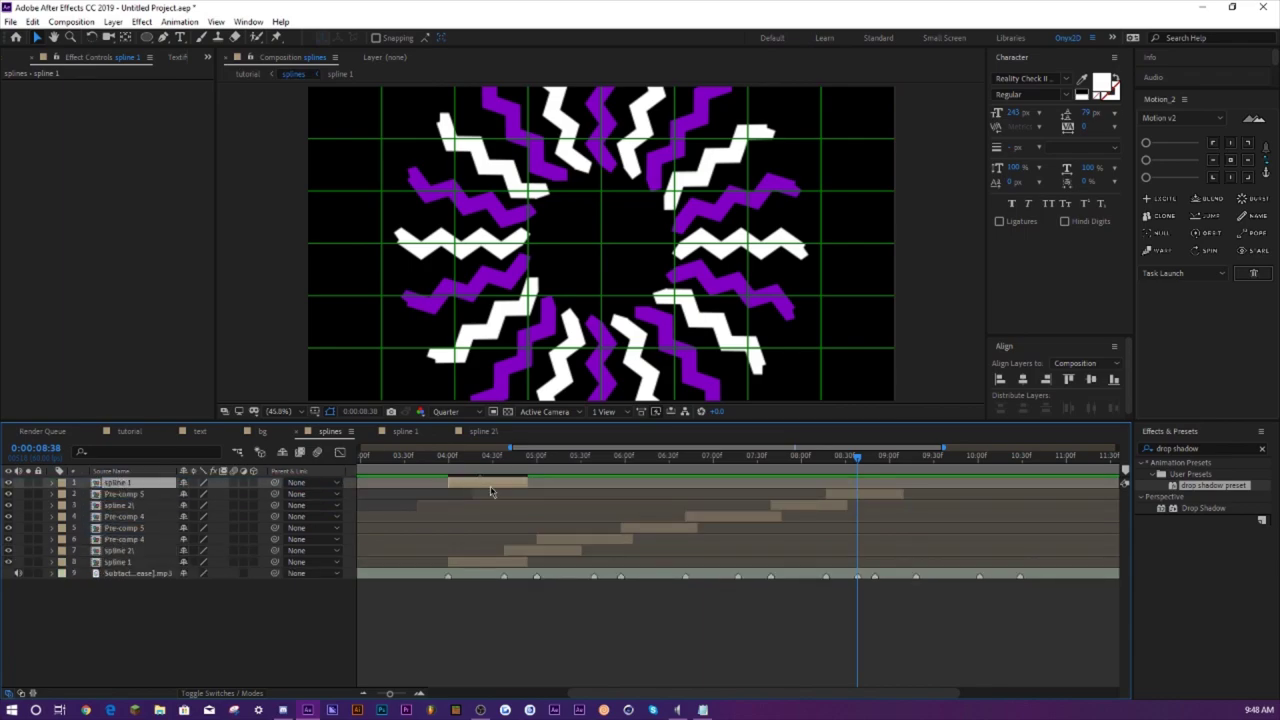
{"action": "left_click_drag", "start_coordinate": [493, 484], "coordinate": [905, 476]}
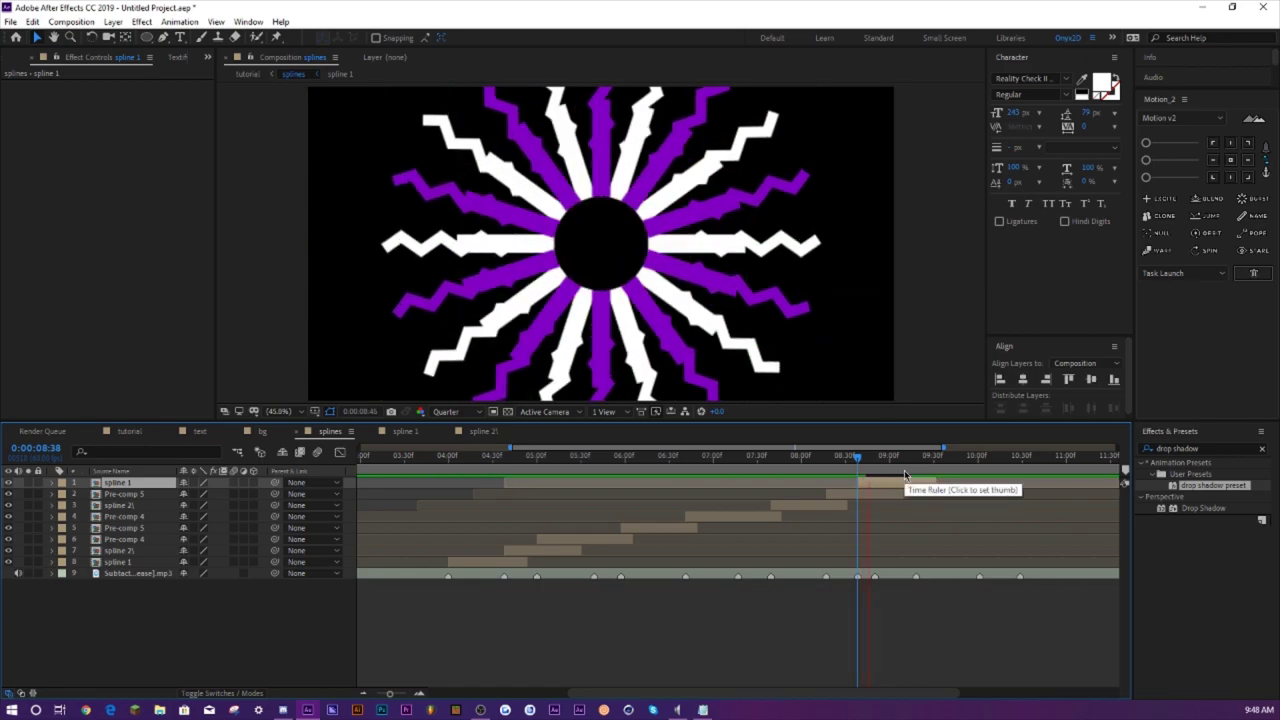
{"action": "key", "text": "space"}
{"action": "key", "text": "ctrl+d"}
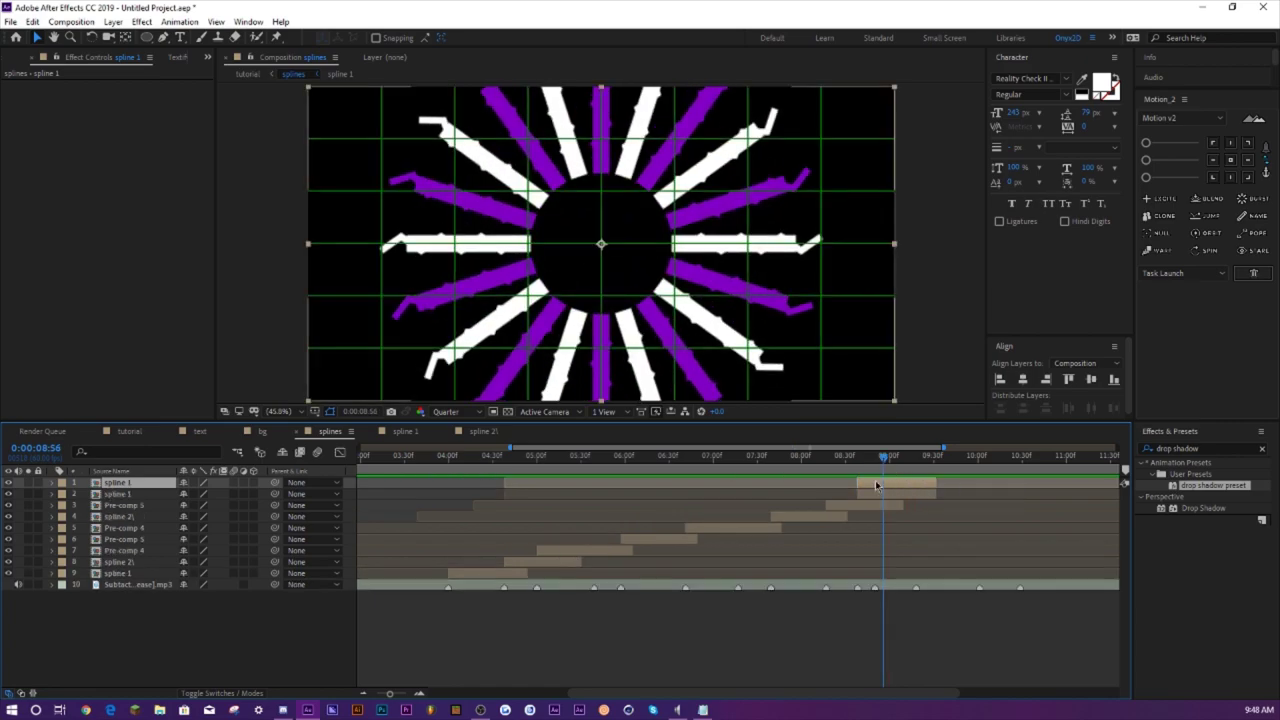
{"action": "left_click_drag", "start_coordinate": [875, 480], "coordinate": [893, 460]}
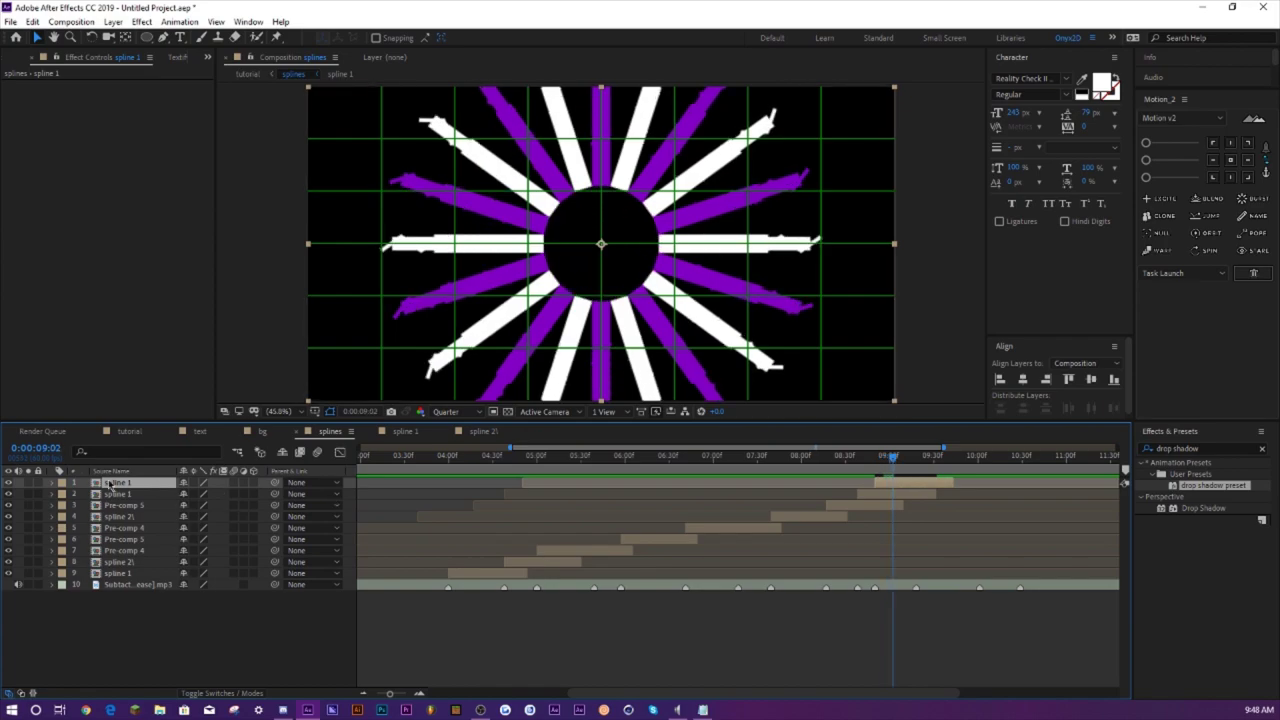
- Scrub the top spline 1 copy's Rotation so its rays interleave with the others
{"action": "key", "text": "r"}
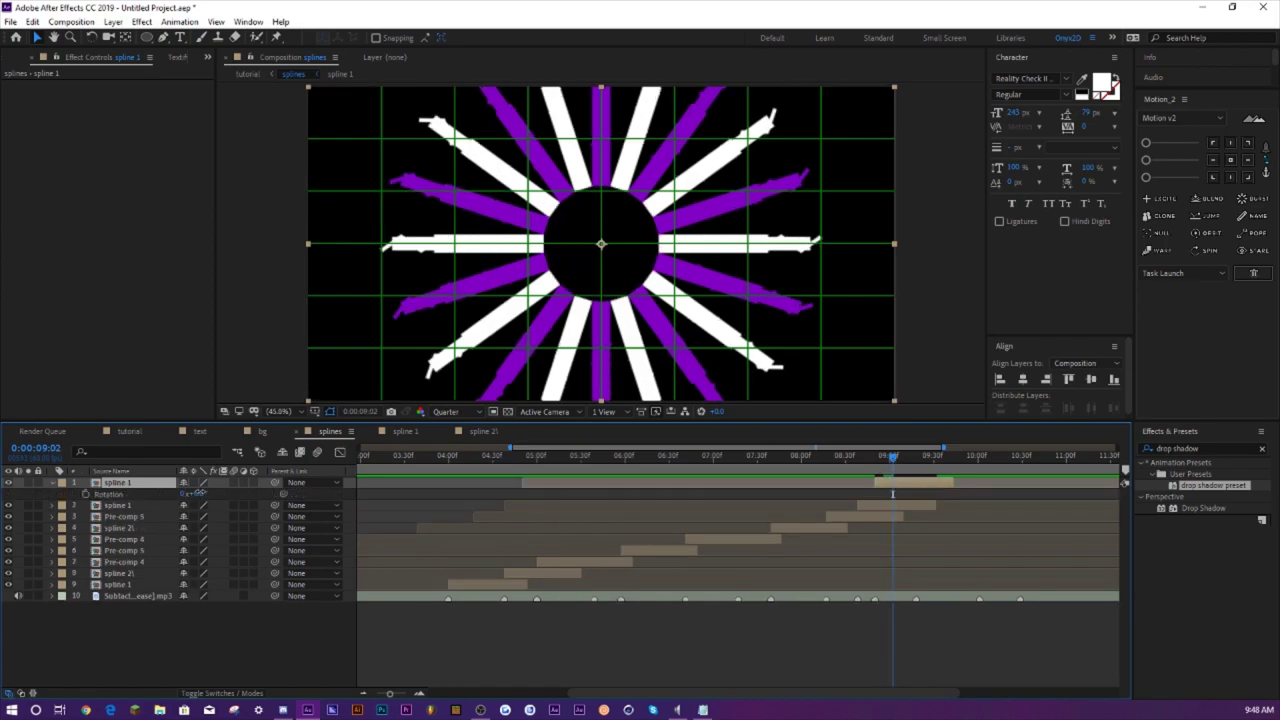
{"action": "left_click_drag", "start_coordinate": [198, 493], "coordinate": [203, 494]}
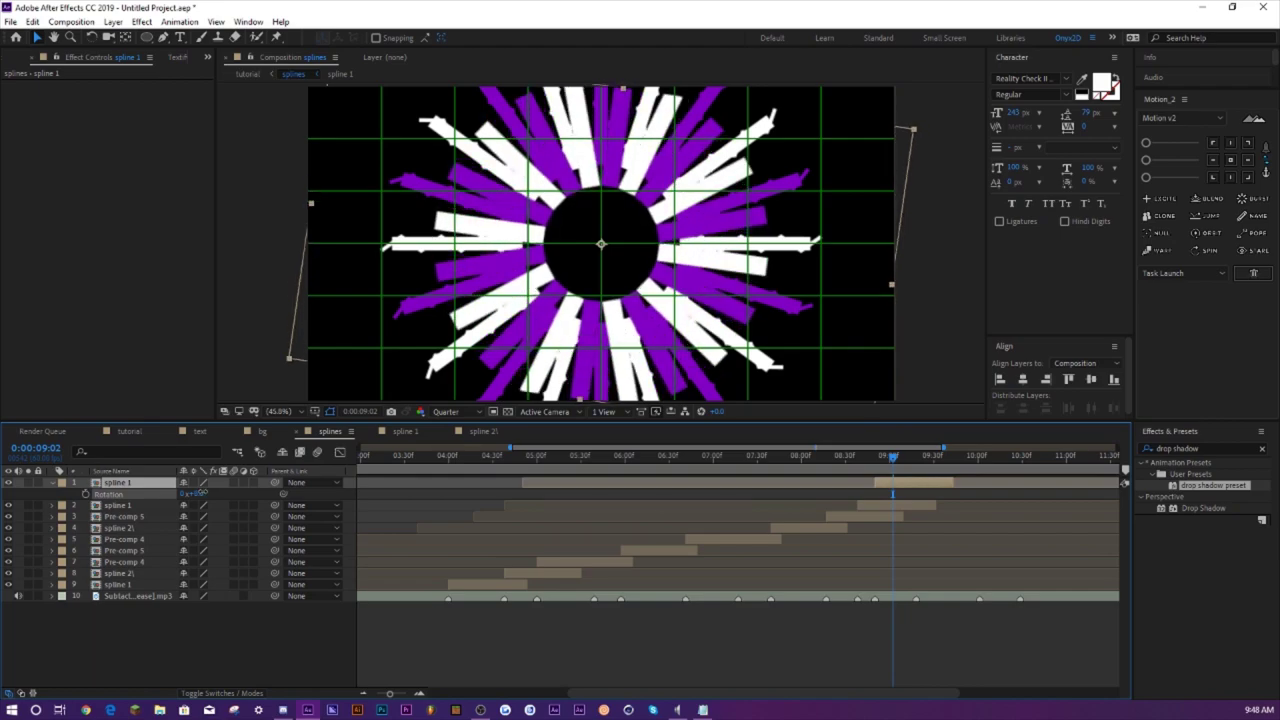
{"action": "left_click", "coordinate": [835, 466]}
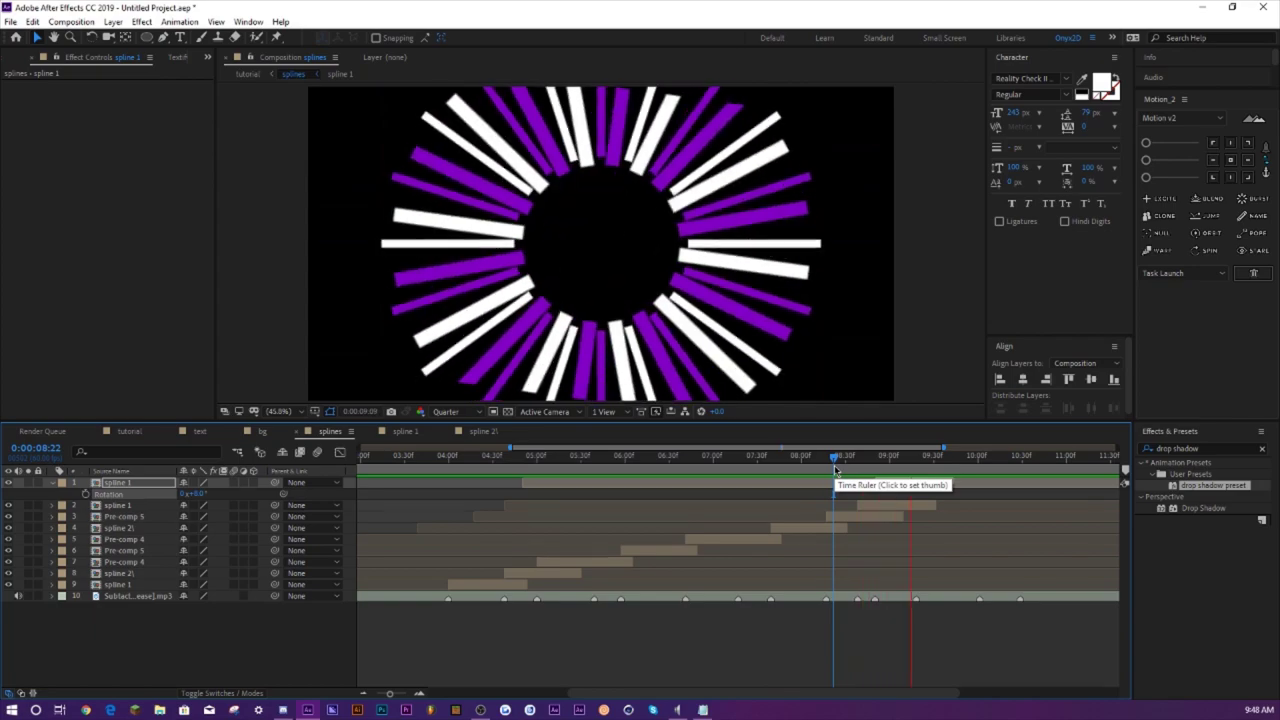
- Preview the staggered bursts from 0:00:03:53 to 9:28, then open the tutorial comp
{"action": "left_click_drag", "start_coordinate": [835, 466], "coordinate": [438, 466]}
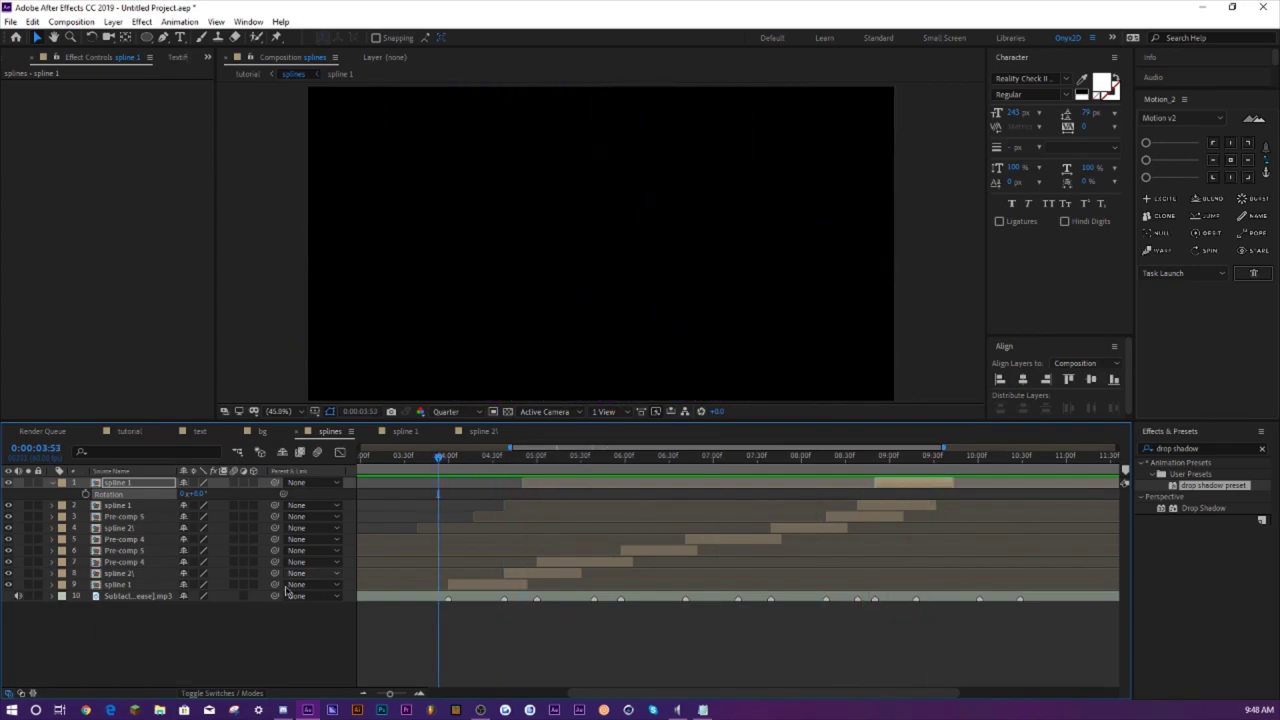
{"action": "key", "text": "space"}
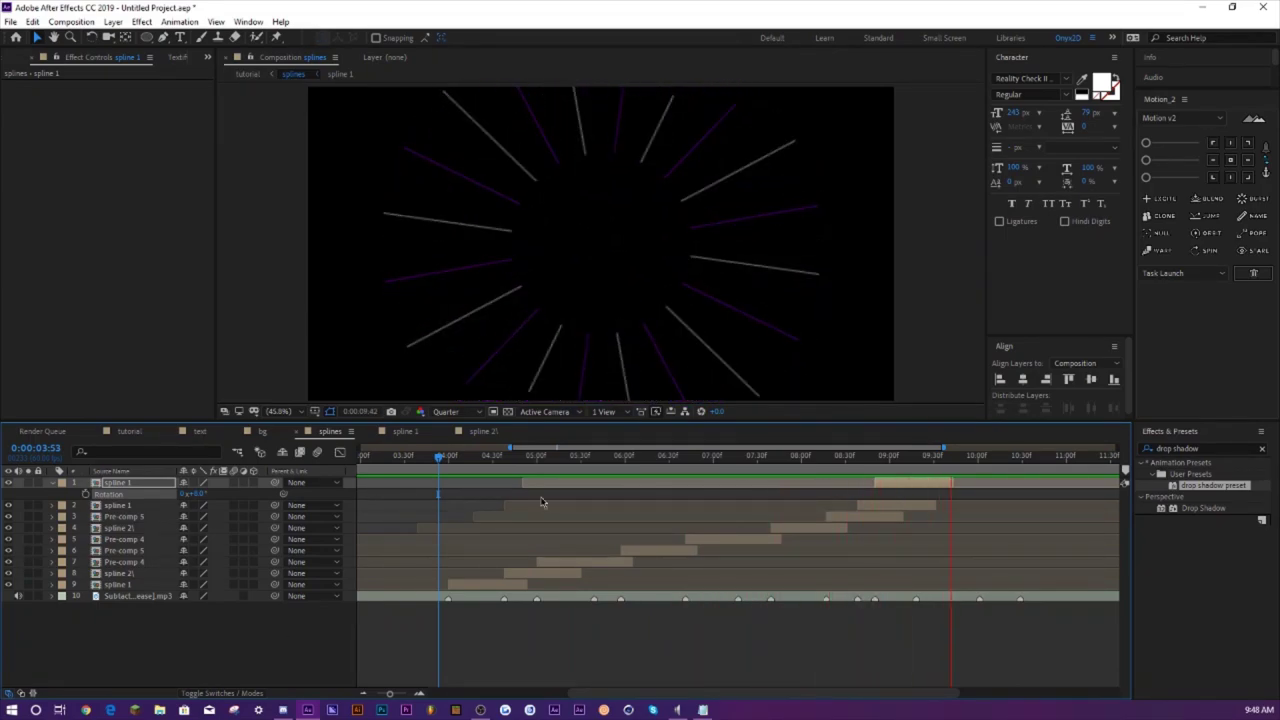
{"action": "key", "text": "space"}
{"action": "key", "text": "ctrl+'"}
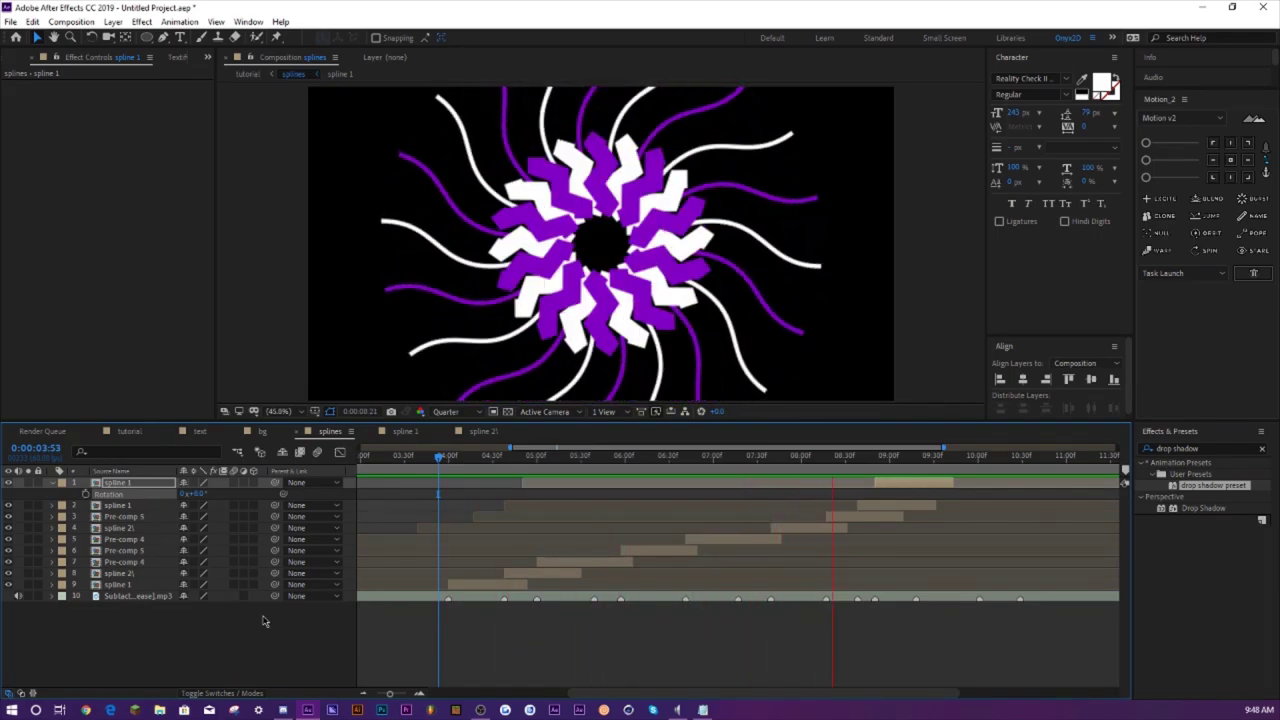
{"action": "key", "text": "space"}
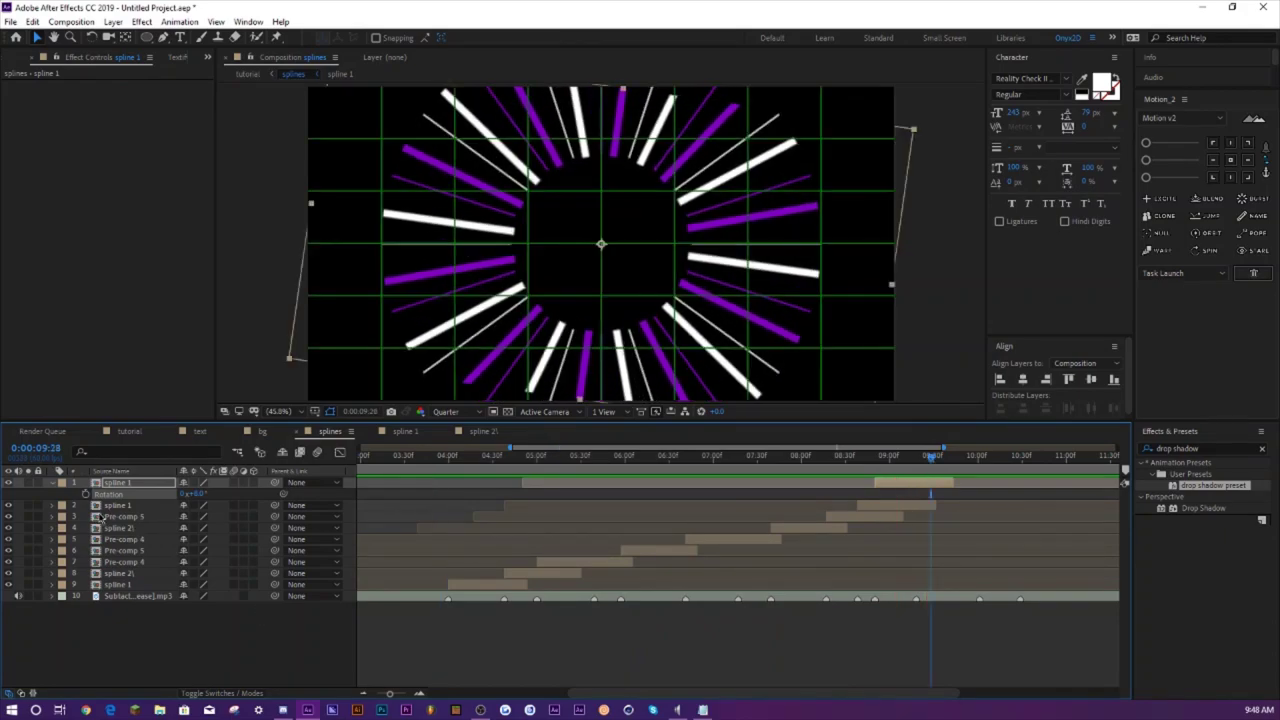
{"action": "left_click", "coordinate": [135, 431]}
- Show the Project panel and preview the tutorial comp from 3:54
{"action": "left_click", "coordinate": [10, 58]}
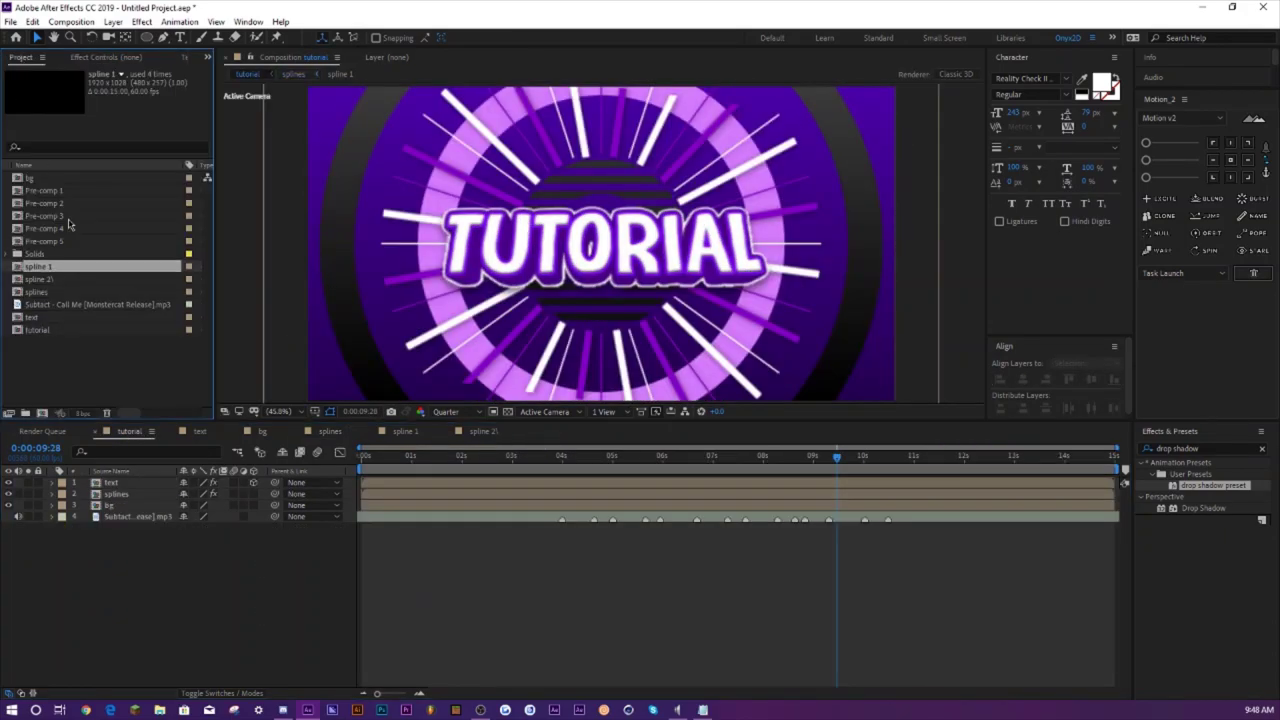
{"action": "left_click", "coordinate": [562, 466]}
{"action": "key", "text": "space"}
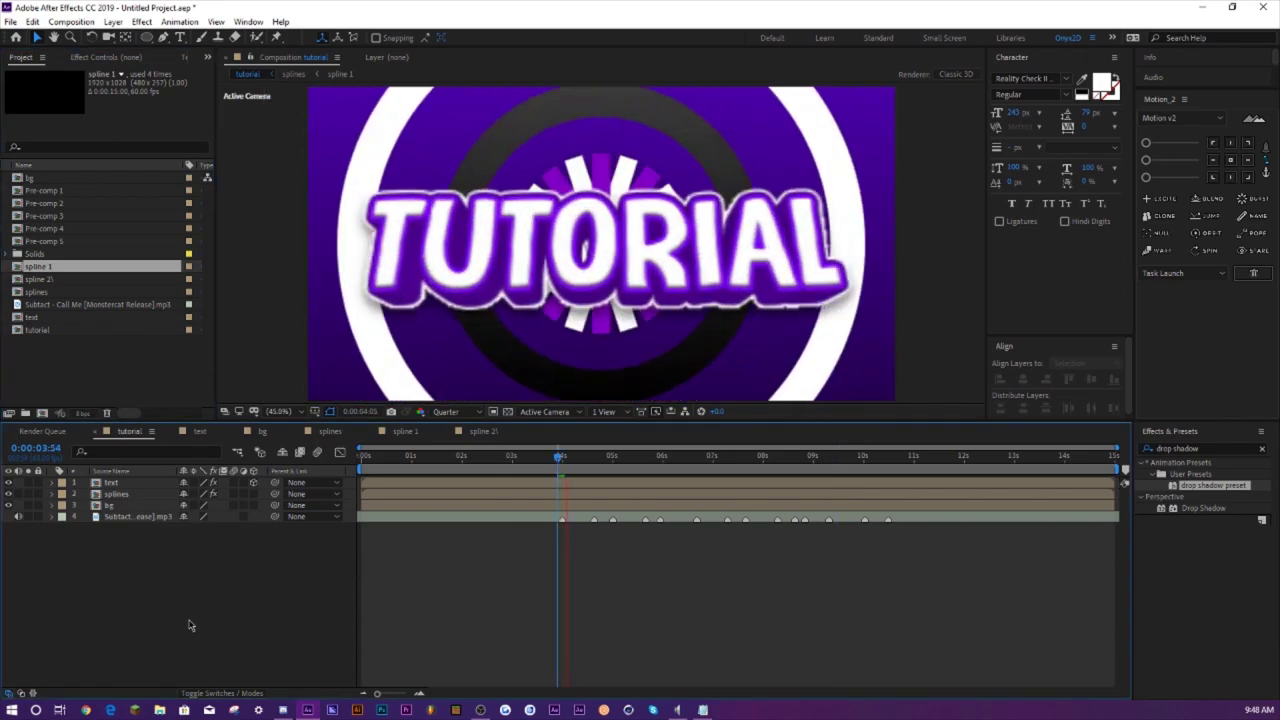
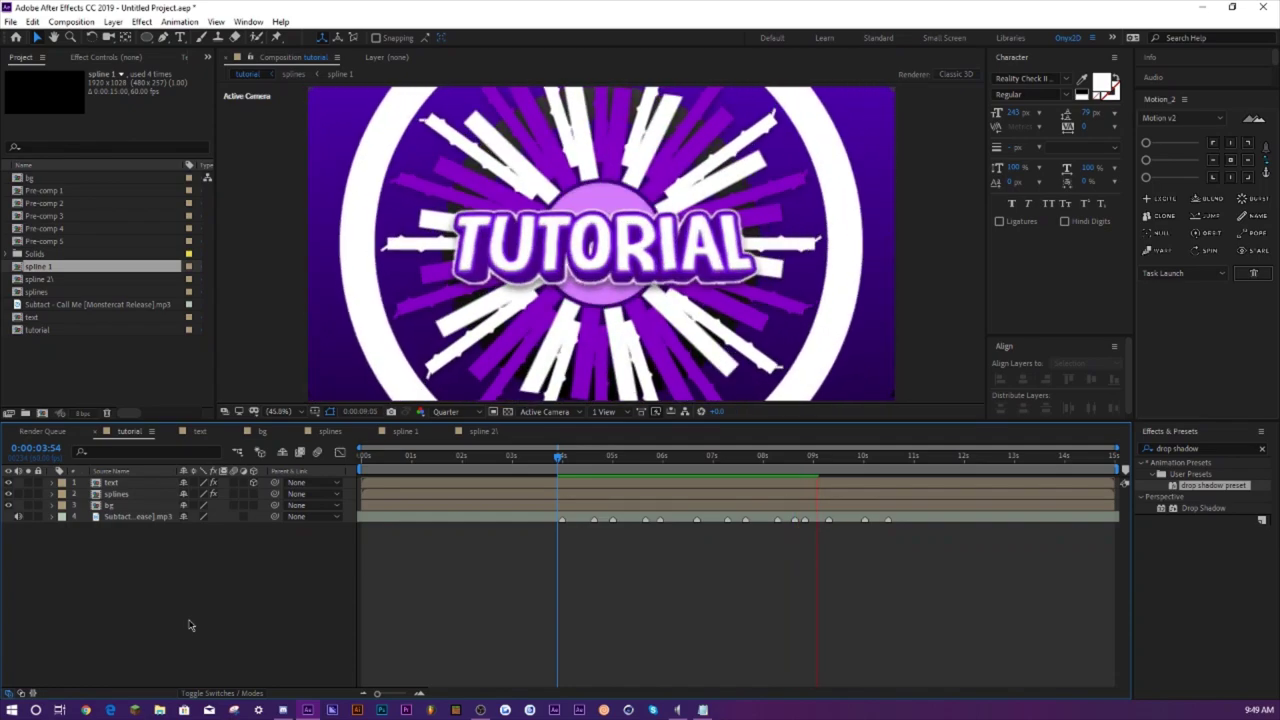
- Preview the intro animation again around 0:00:03:57
{"action": "left_click", "coordinate": [560, 455]}
{"action": "key", "text": "space"}
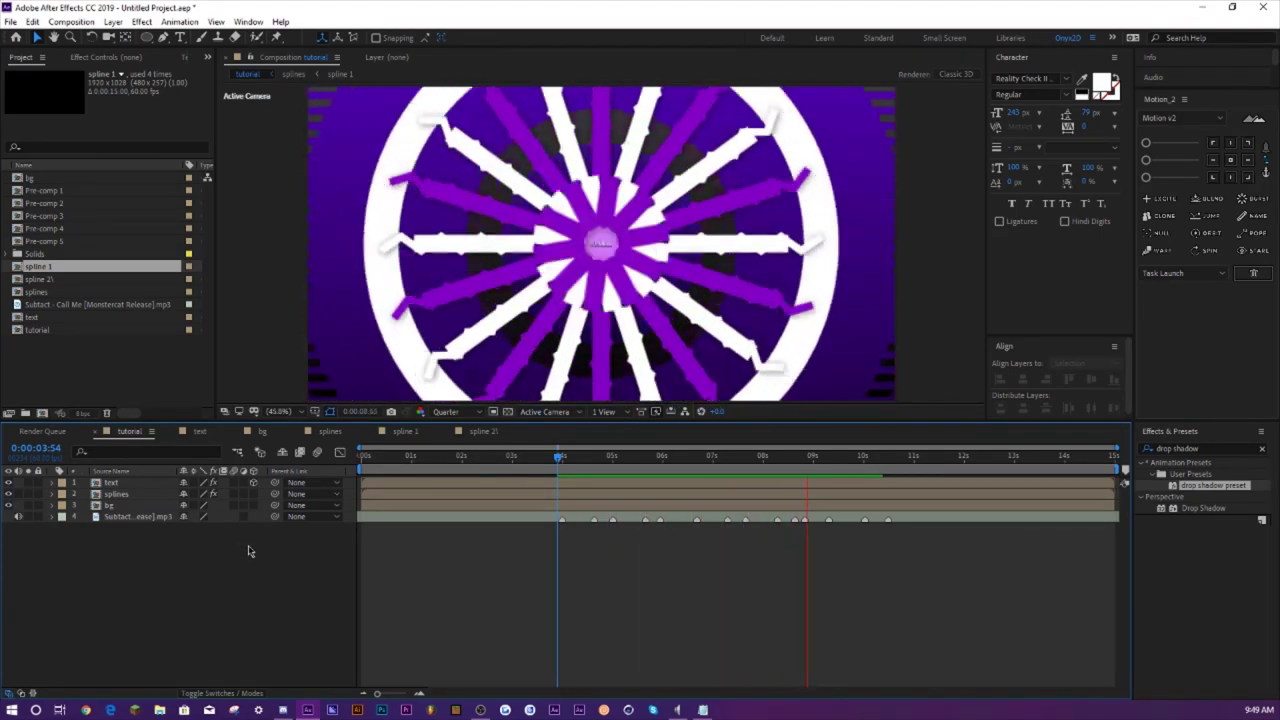
{"action": "left_click", "coordinate": [561, 461]}
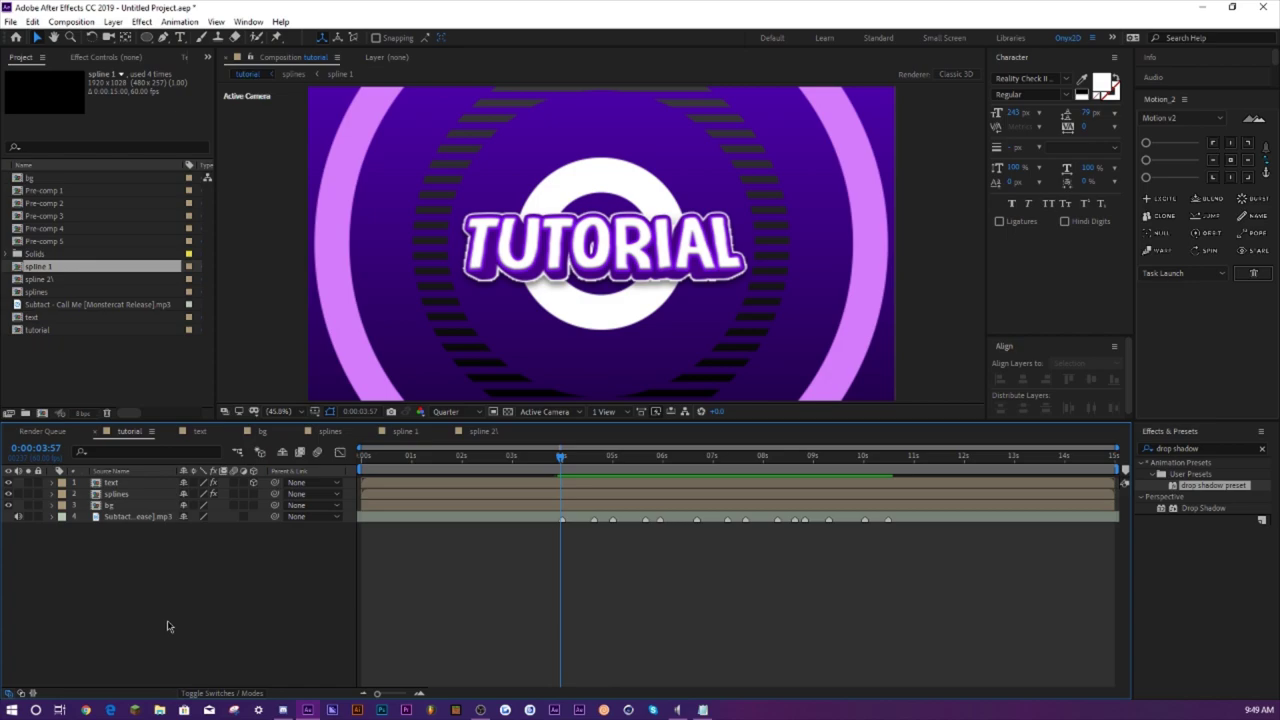
{"action": "key", "text": "space"}
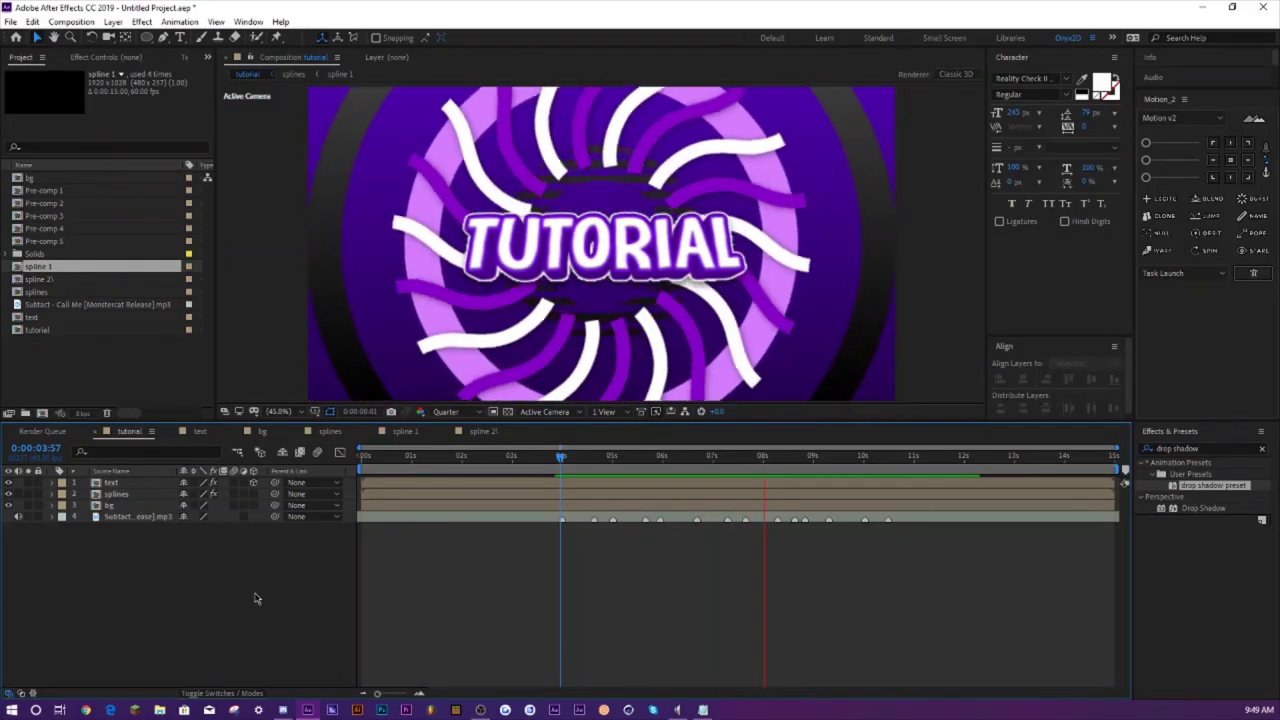
{"action": "key", "text": "space"}
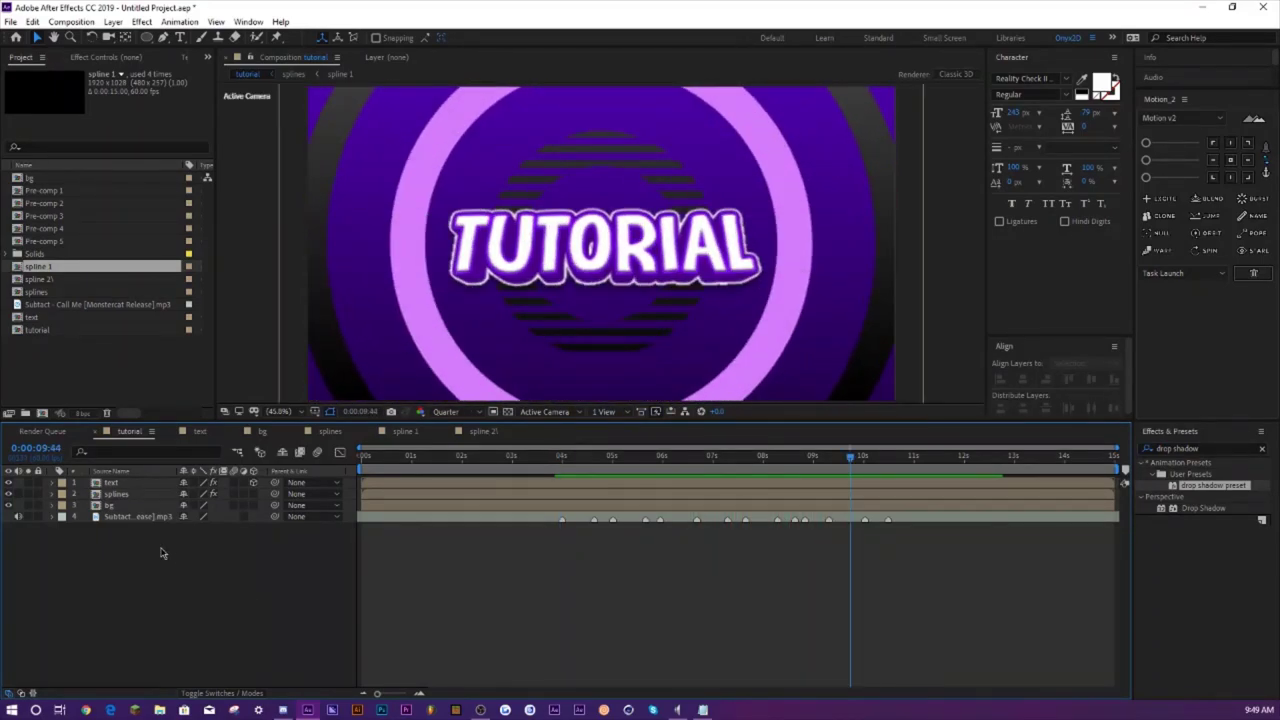
- Create a new composition named 'splines 2.0 the reboot'
{"action": "left_click", "coordinate": [71, 21]}
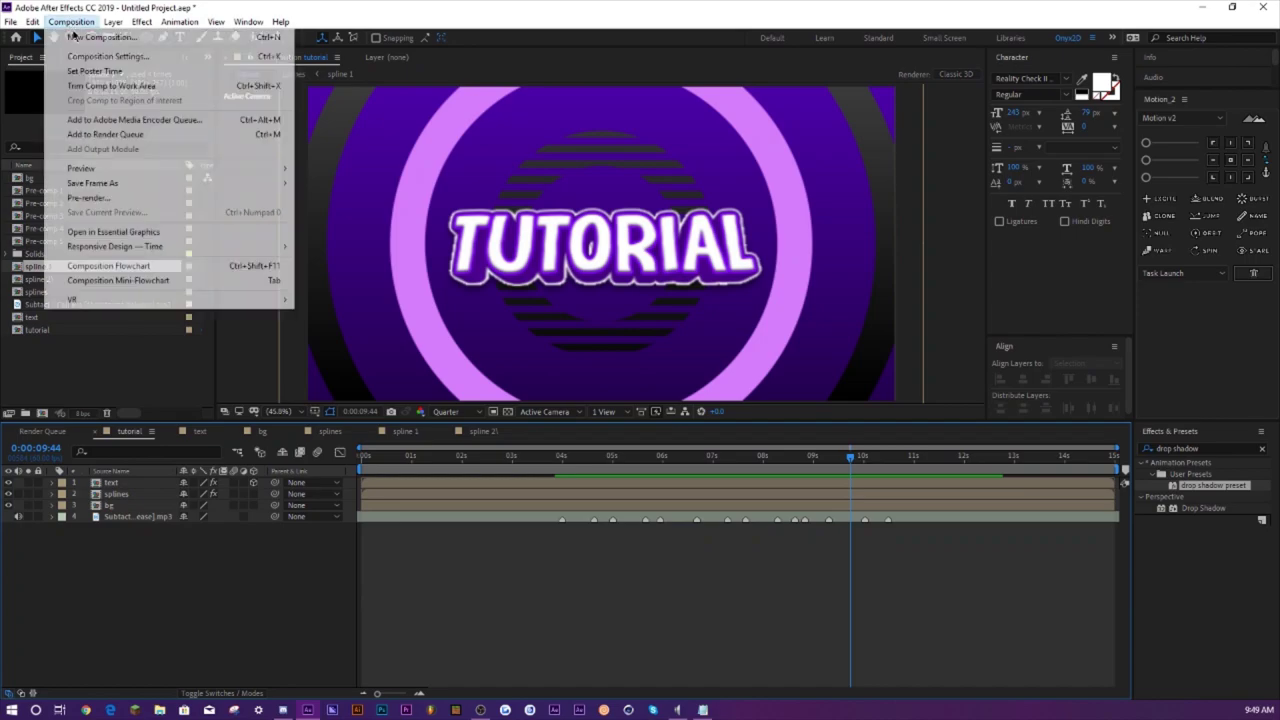
{"action": "left_click", "coordinate": [105, 56]}
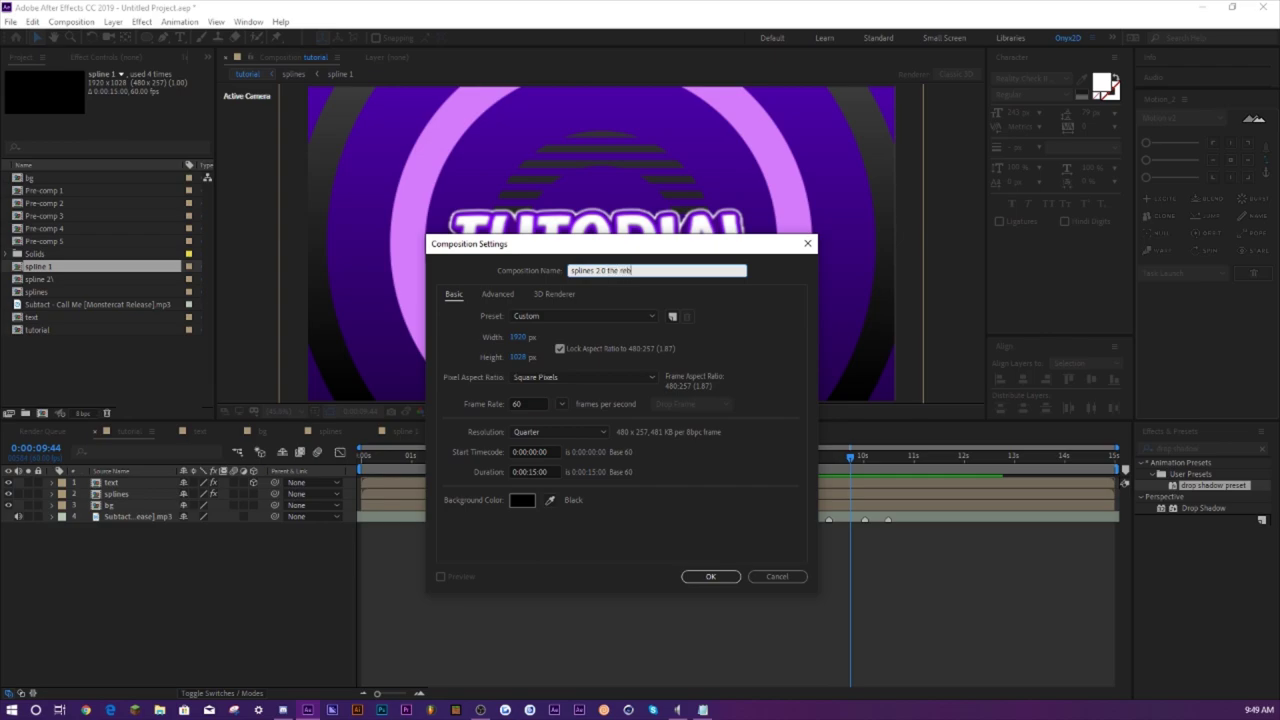
{"action": "key", "text": "Return"}
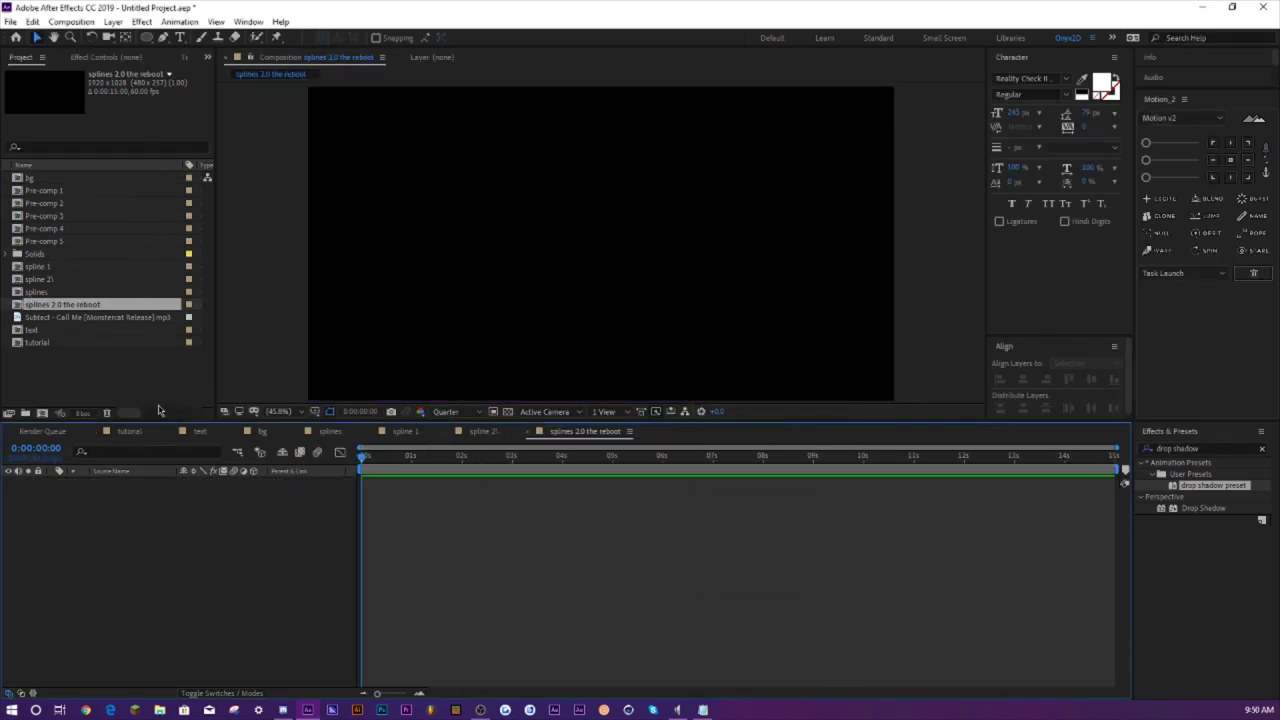
- Copy the music track from the tutorial comp into the new comp and move the time to 4 seconds
{"action": "left_click", "coordinate": [125, 432]}
{"action": "left_click", "coordinate": [138, 518]}
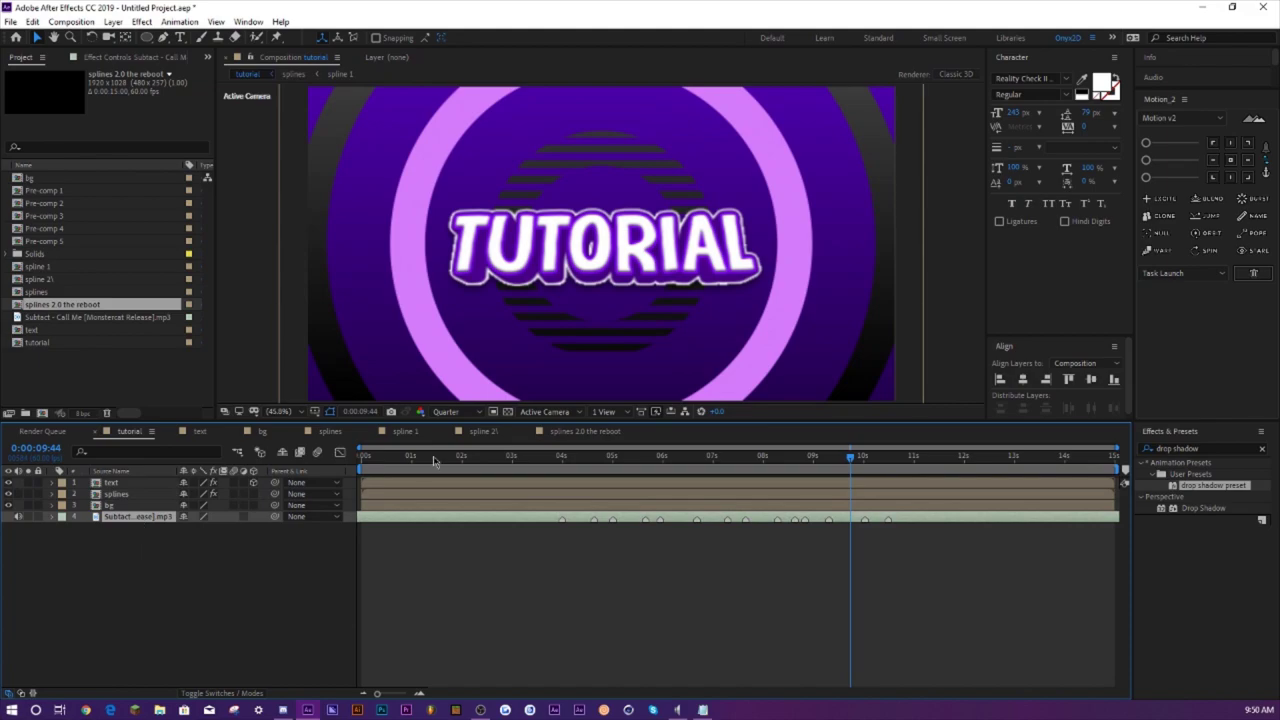
{"action": "left_click", "coordinate": [607, 437]}
{"action": "key", "text": "ctrl+v"}
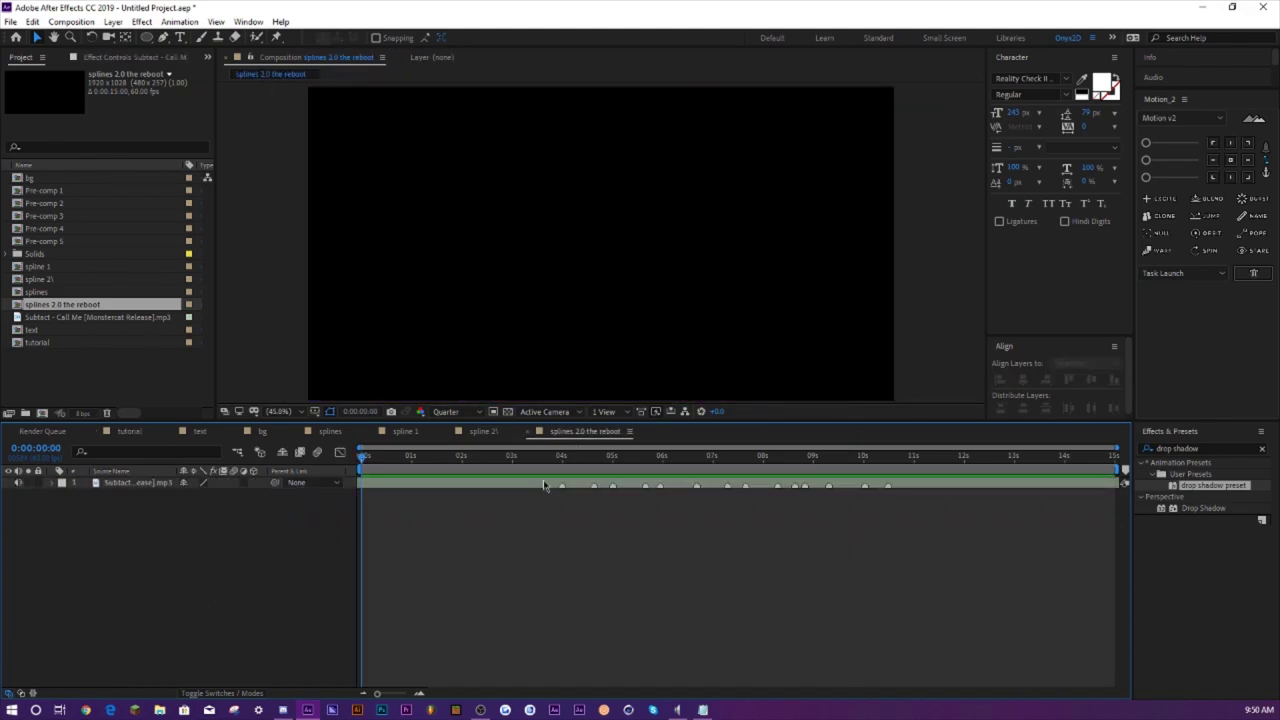
{"action": "left_click", "coordinate": [562, 466]}
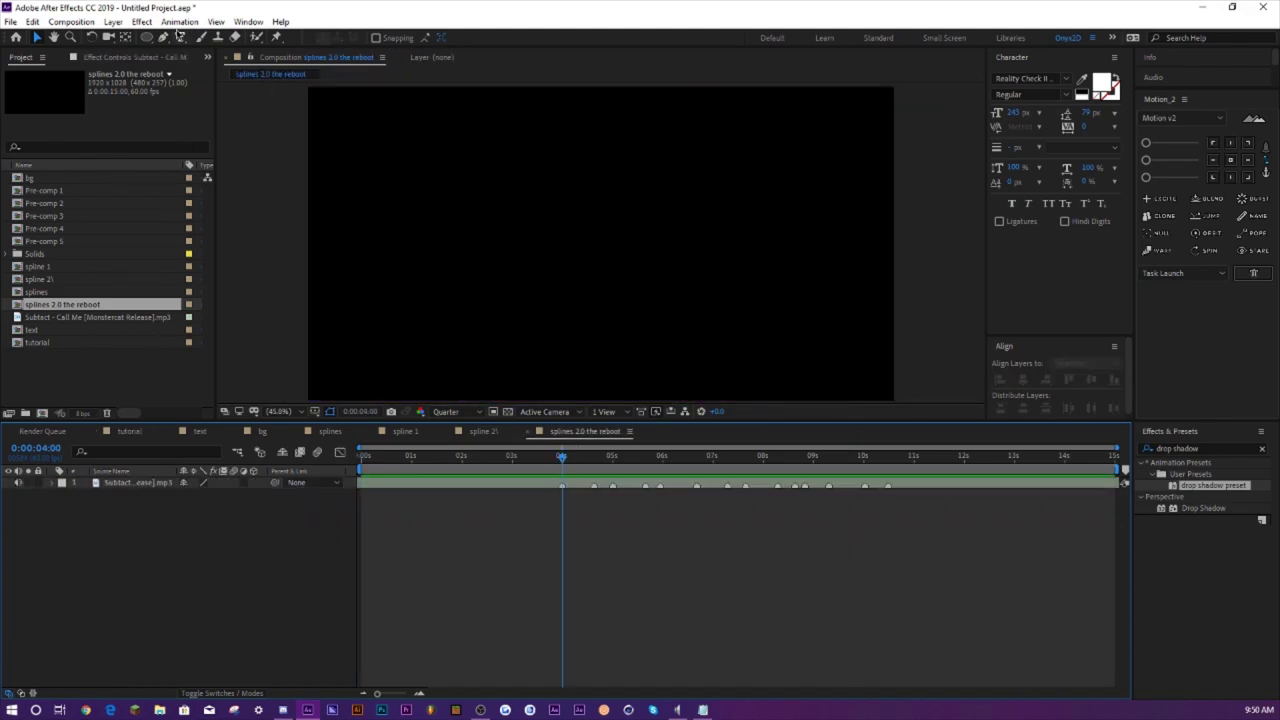
{"action": "left_click", "coordinate": [164, 37]}
- Draw a white-stroked horizontal line across the upper part of the comp
{"action": "left_click", "coordinate": [428, 37]}
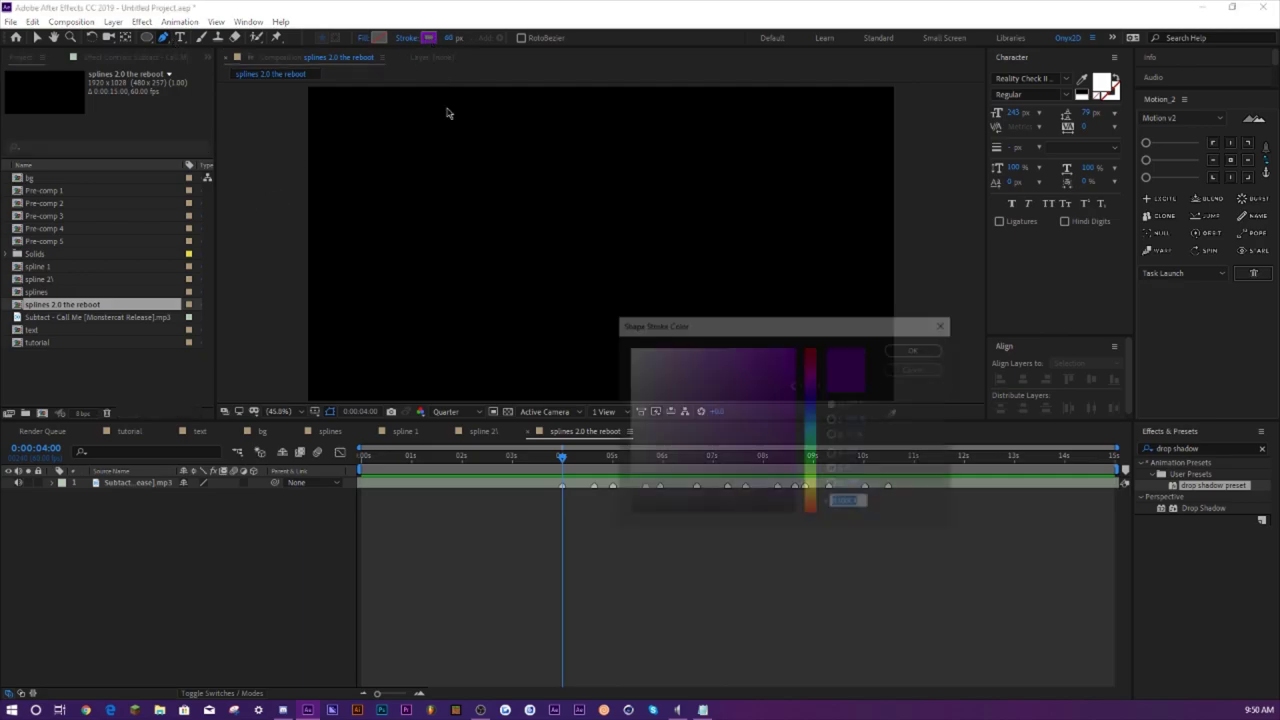
{"action": "left_click", "coordinate": [651, 360]}
{"action": "left_click", "coordinate": [914, 349]}
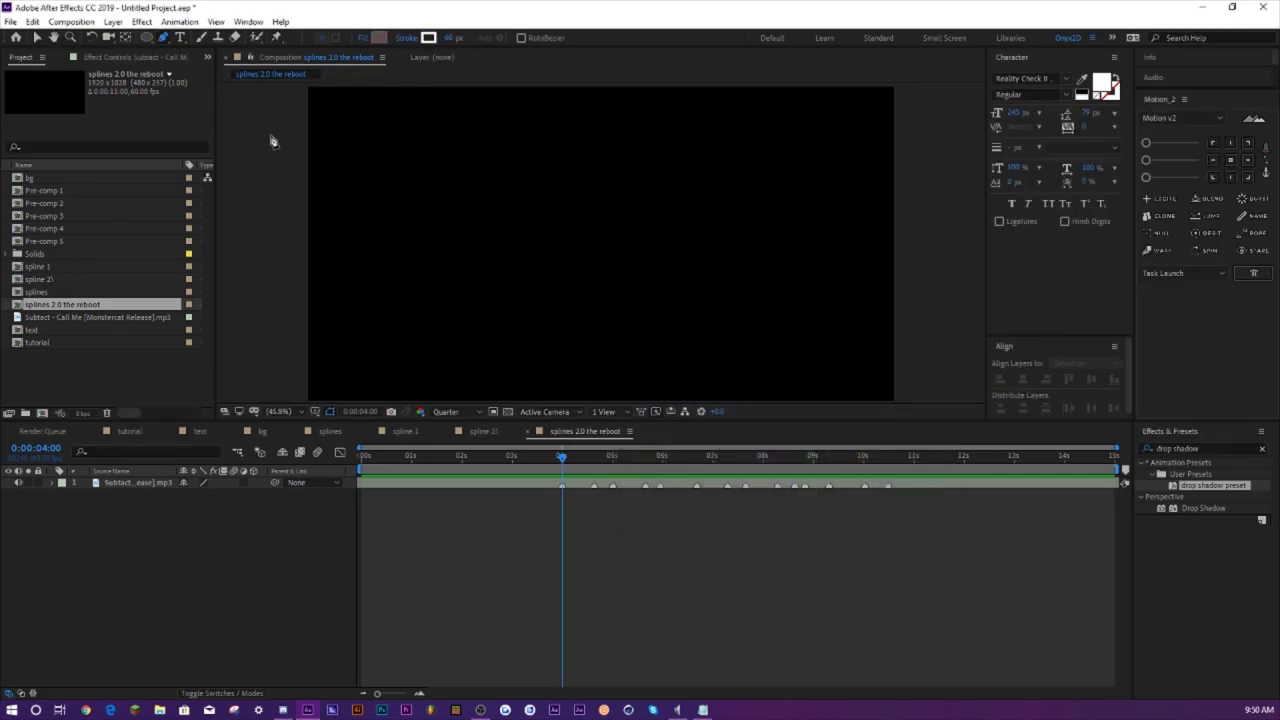
{"action": "left_click", "coordinate": [283, 169]}
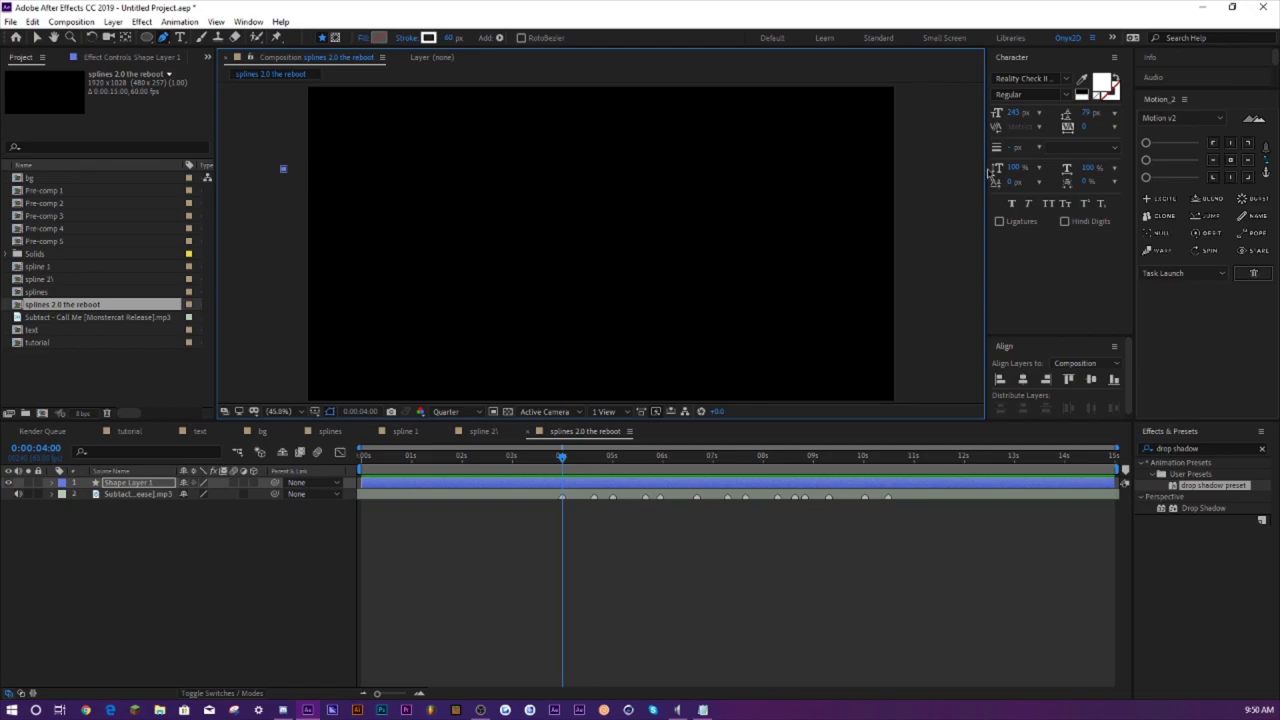
{"action": "left_click", "coordinate": [929, 168]}
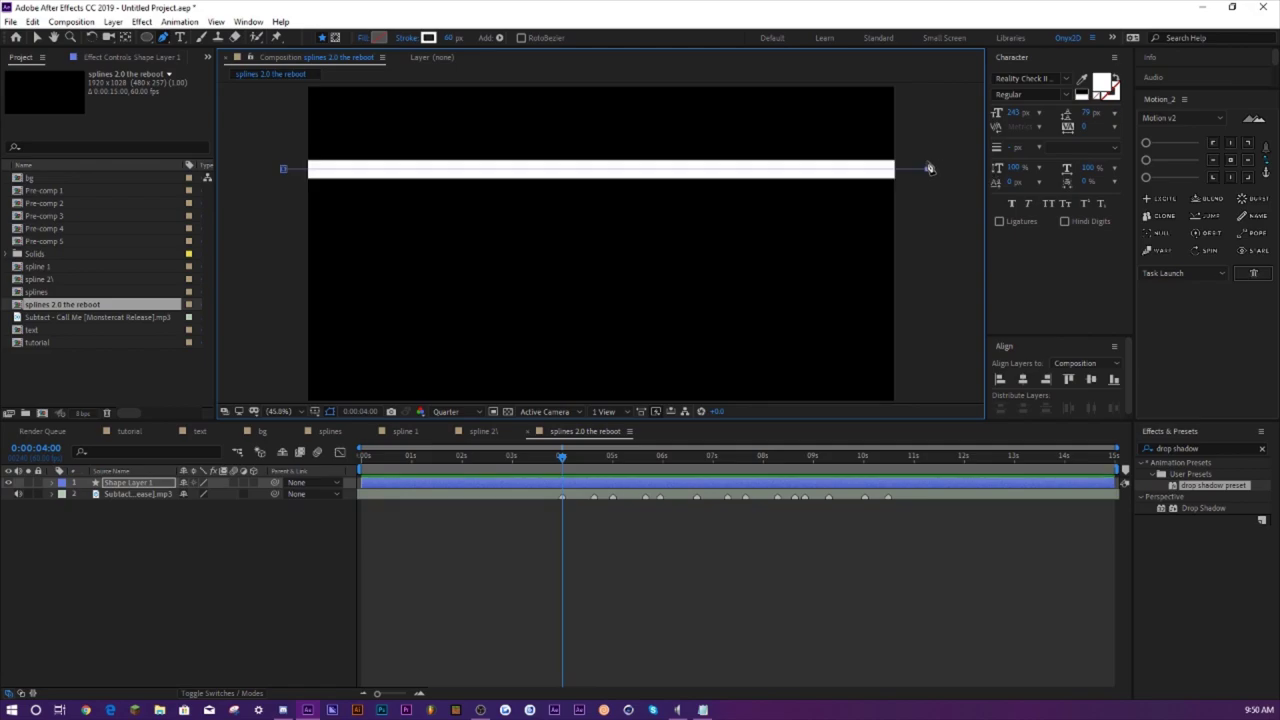
- Add Trim Paths to the line's shape layer
{"action": "left_click", "coordinate": [52, 483]}
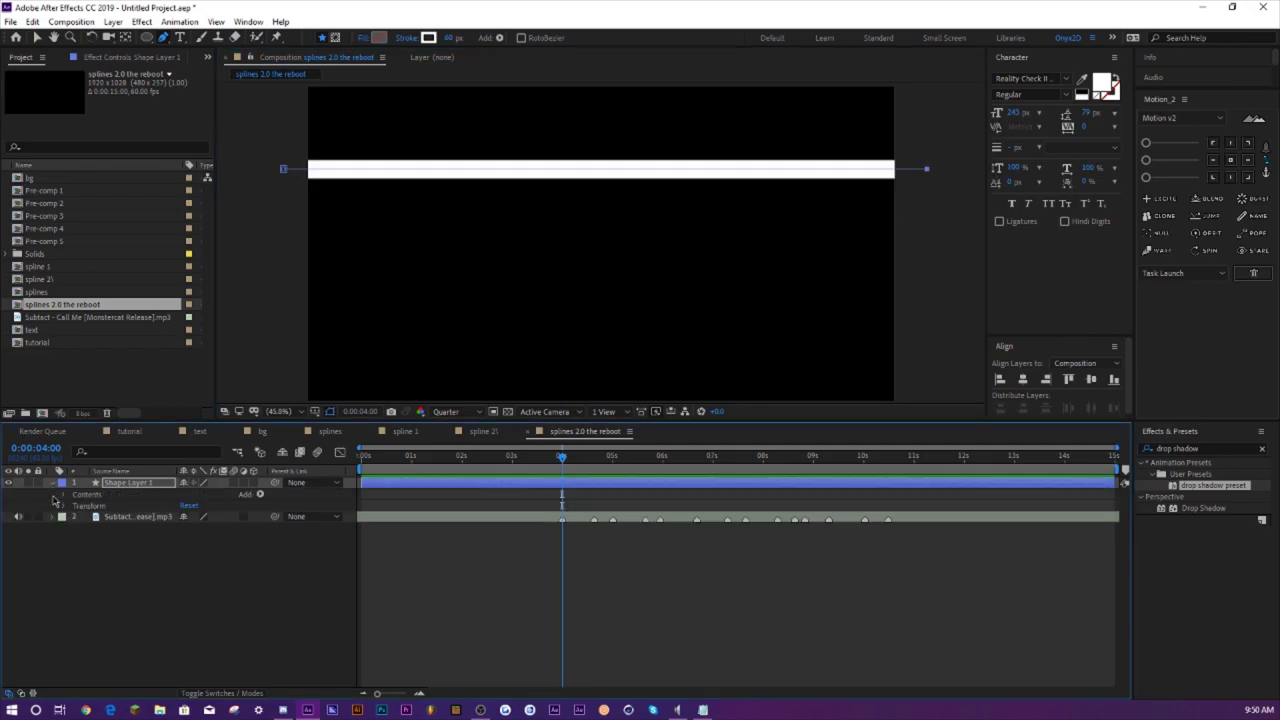
{"action": "left_click", "coordinate": [402, 693]}
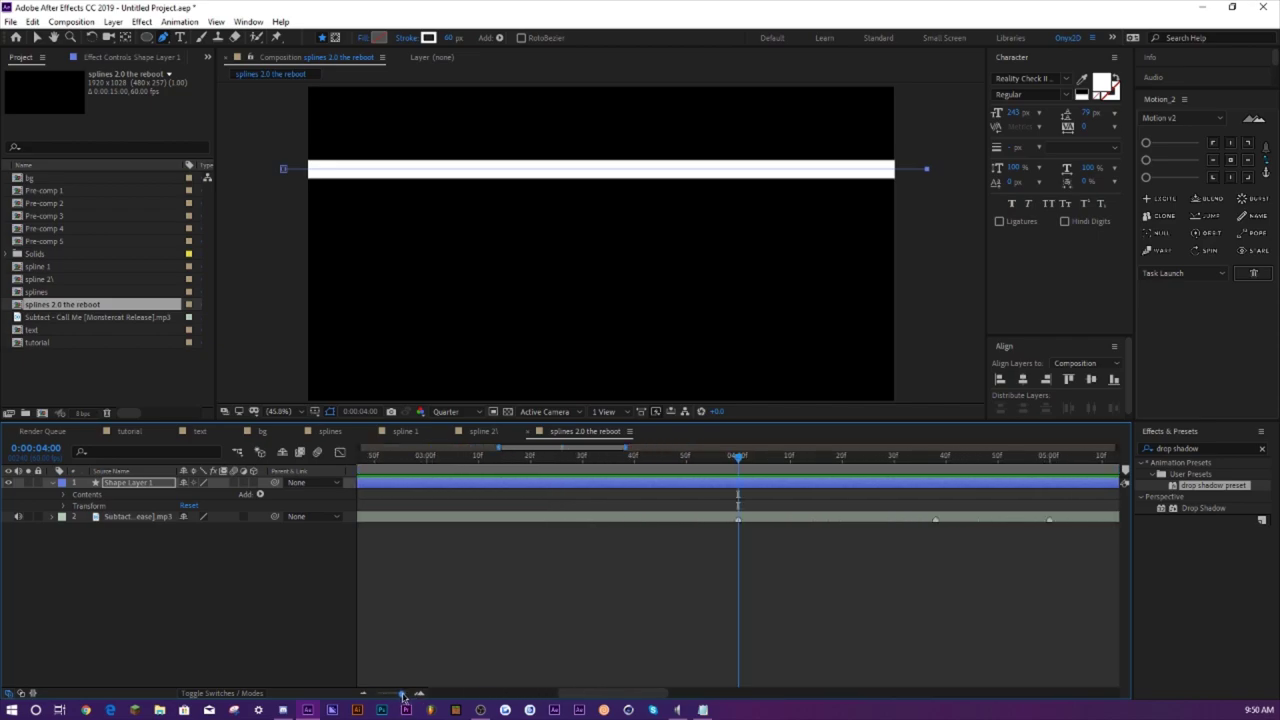
{"action": "left_click_drag", "start_coordinate": [575, 703], "coordinate": [626, 698]}
{"action": "left_click", "coordinate": [401, 693]}
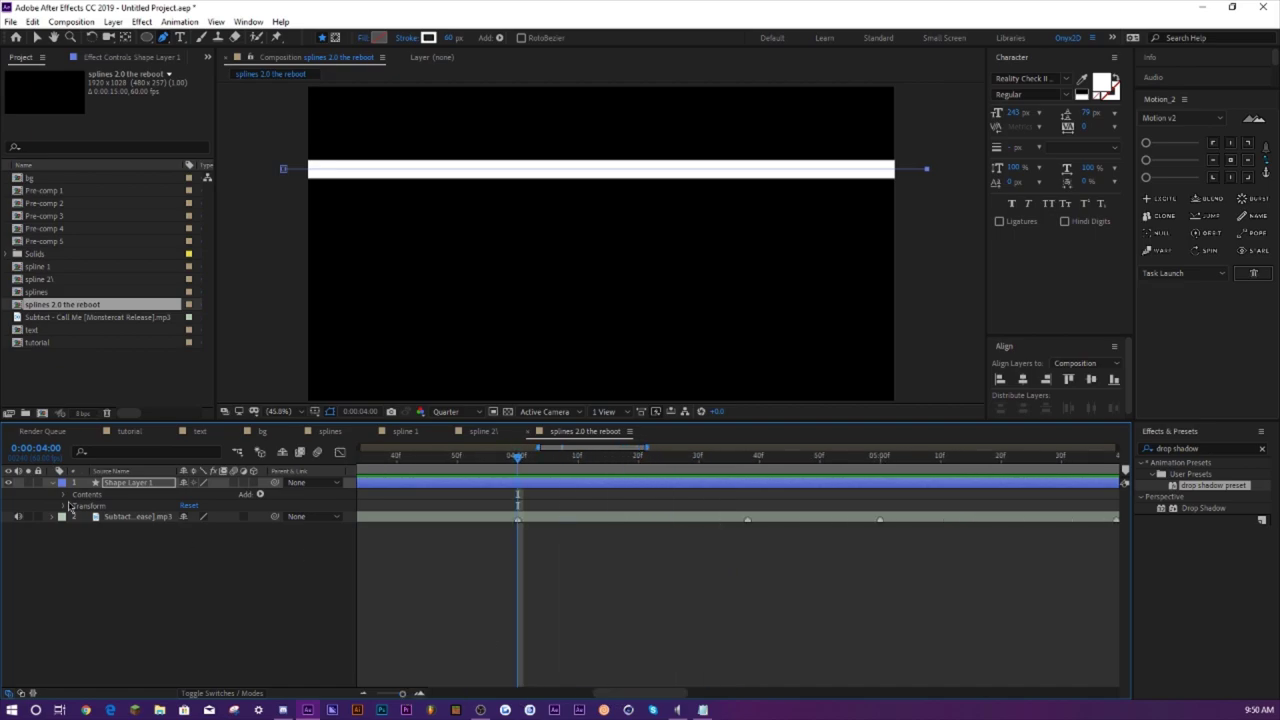
{"action": "left_click", "coordinate": [261, 495]}
{"action": "left_click", "coordinate": [290, 420]}
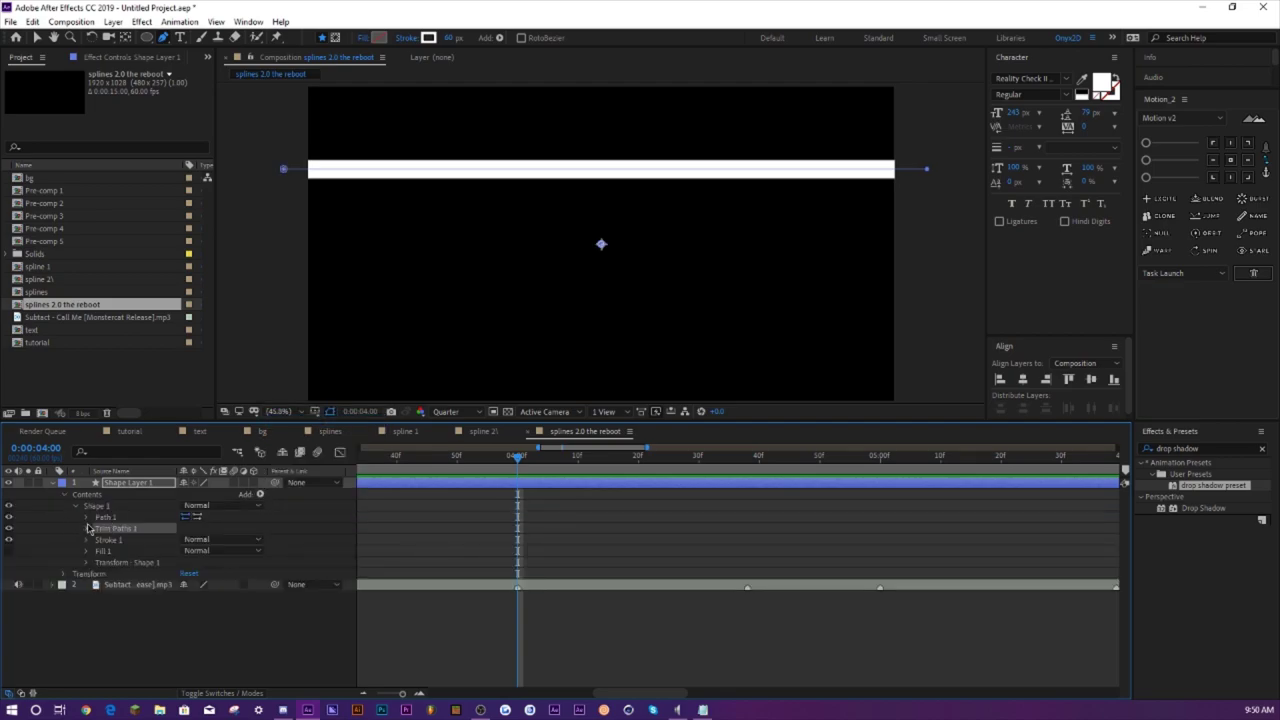
- Keyframe Trim Paths Start and End from 0% to 100% at 0:00:04:38
{"action": "left_click", "coordinate": [86, 530]}
{"action": "left_click_drag", "start_coordinate": [187, 551], "coordinate": [62, 550]}
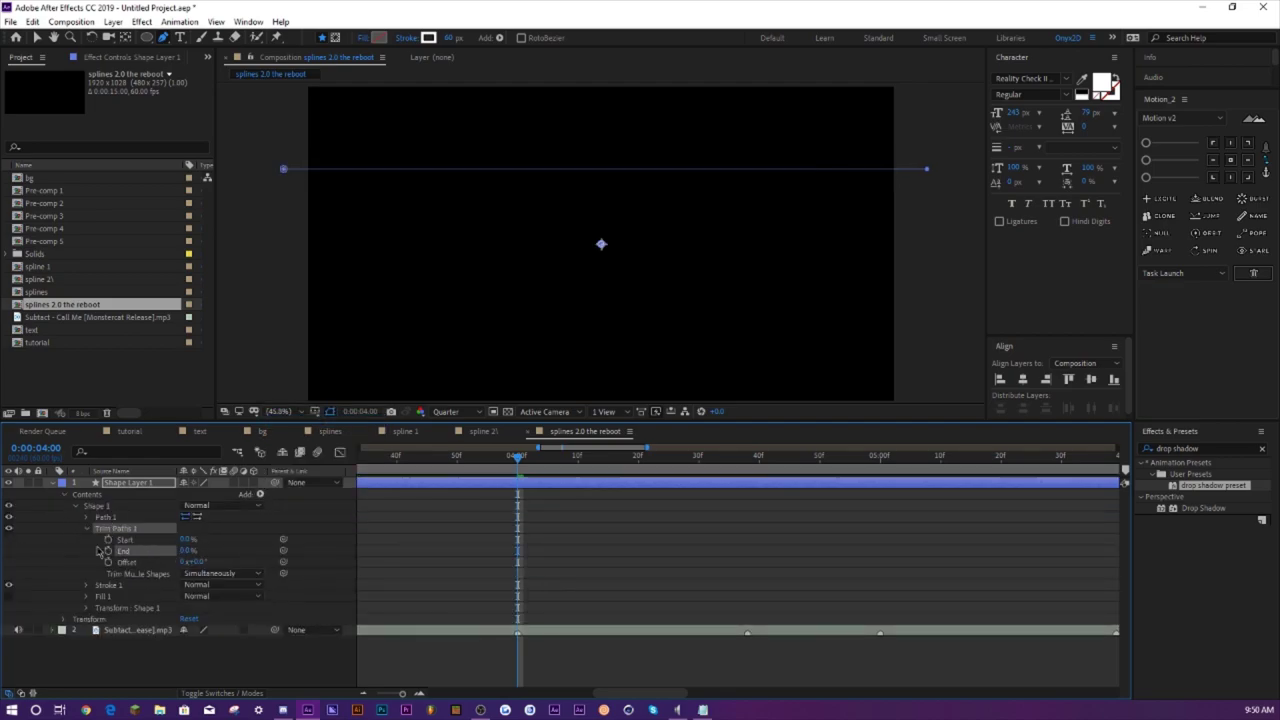
{"action": "left_click", "coordinate": [107, 539]}
{"action": "left_click", "coordinate": [107, 551]}
{"action": "left_click", "coordinate": [746, 474]}
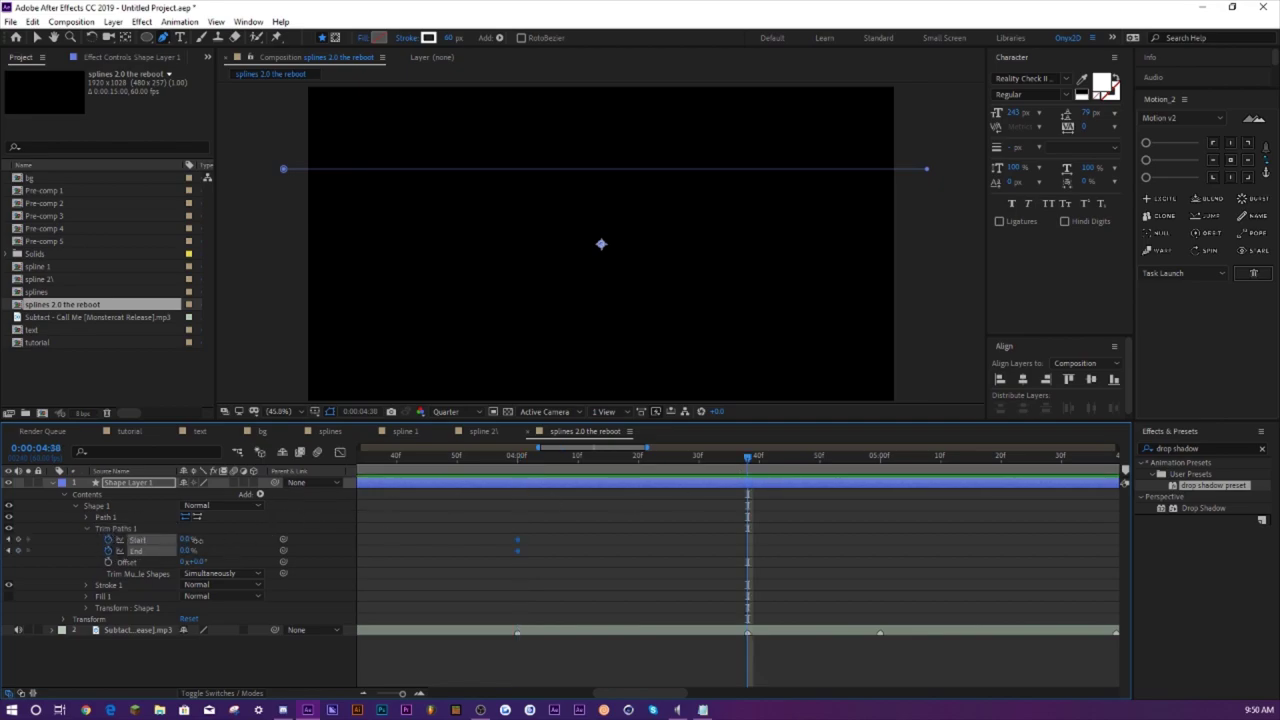
{"action": "left_click_drag", "start_coordinate": [190, 540], "coordinate": [308, 551]}
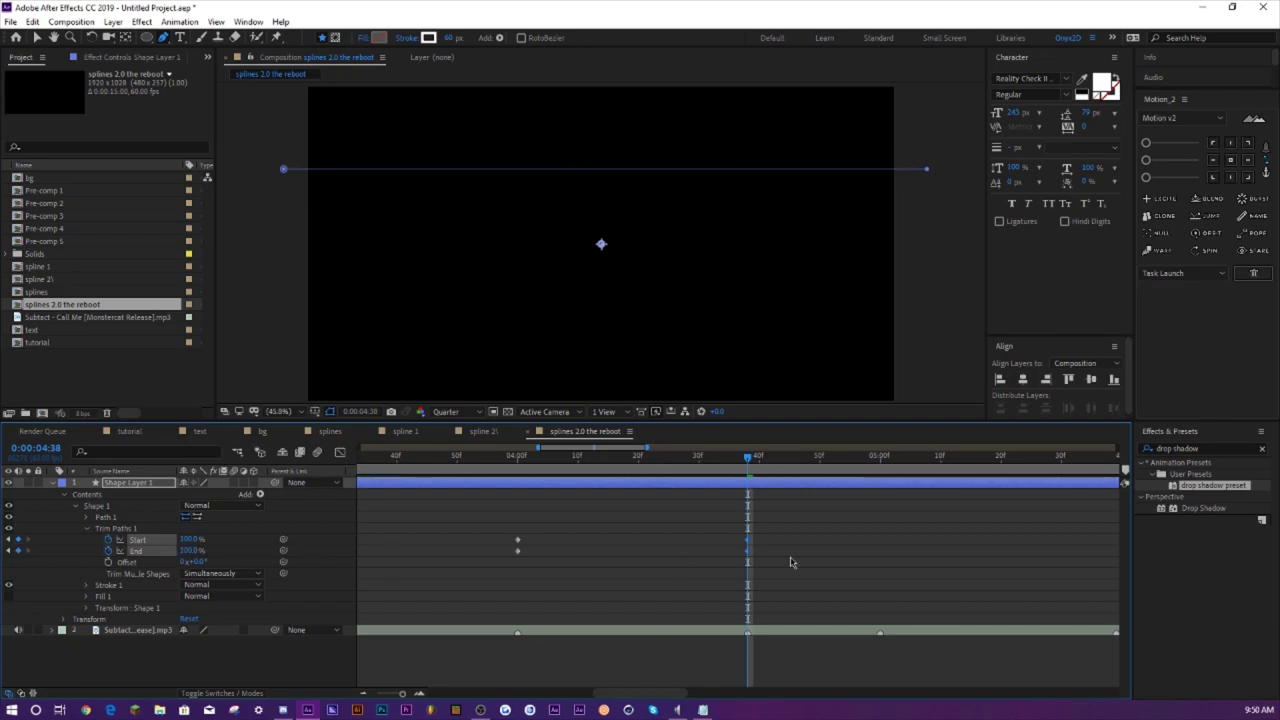
- Offset the Start keyframes later to about 0:00:04:14 so the bar has length
{"action": "left_click_drag", "start_coordinate": [499, 531], "coordinate": [763, 545]}
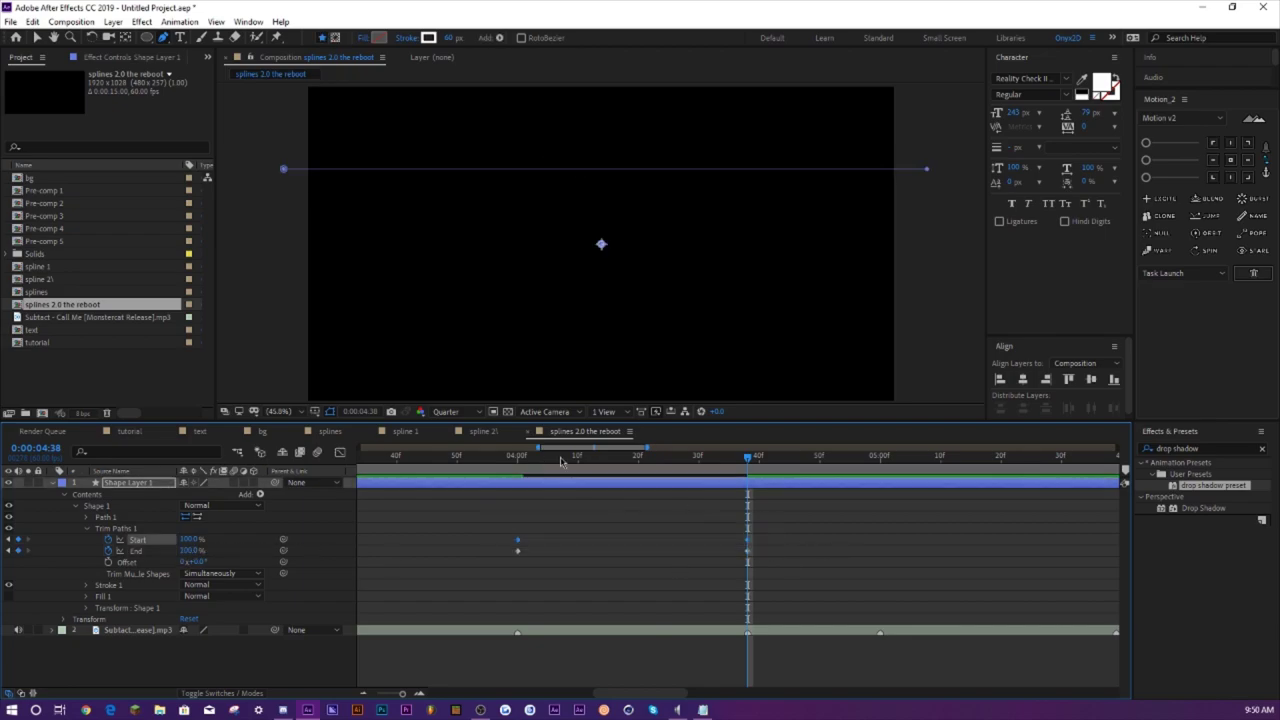
{"action": "left_click", "coordinate": [602, 456]}
{"action": "left_click_drag", "start_coordinate": [516, 544], "coordinate": [590, 543]}
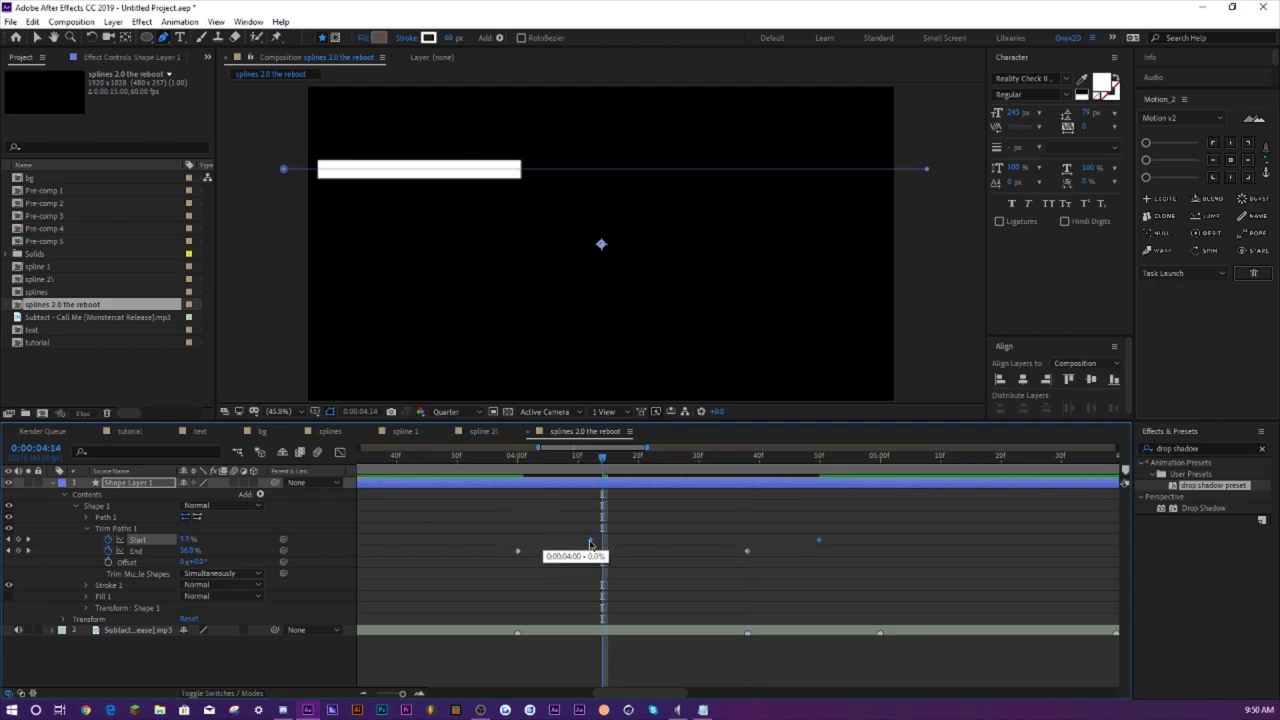
{"action": "left_click_drag", "start_coordinate": [556, 447], "coordinate": [576, 474]}
{"action": "left_click", "coordinate": [401, 458]}
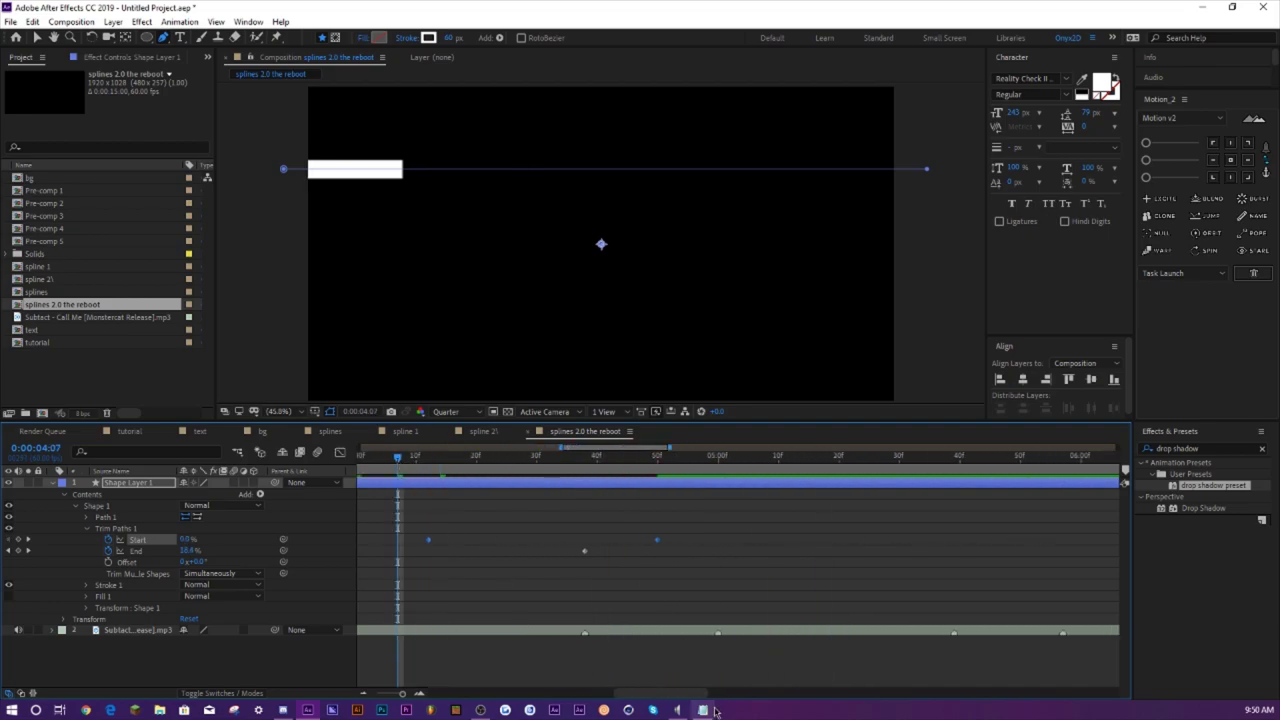
{"action": "left_click_drag", "start_coordinate": [683, 699], "coordinate": [676, 699]}
{"action": "left_click_drag", "start_coordinate": [407, 466], "coordinate": [559, 466]}
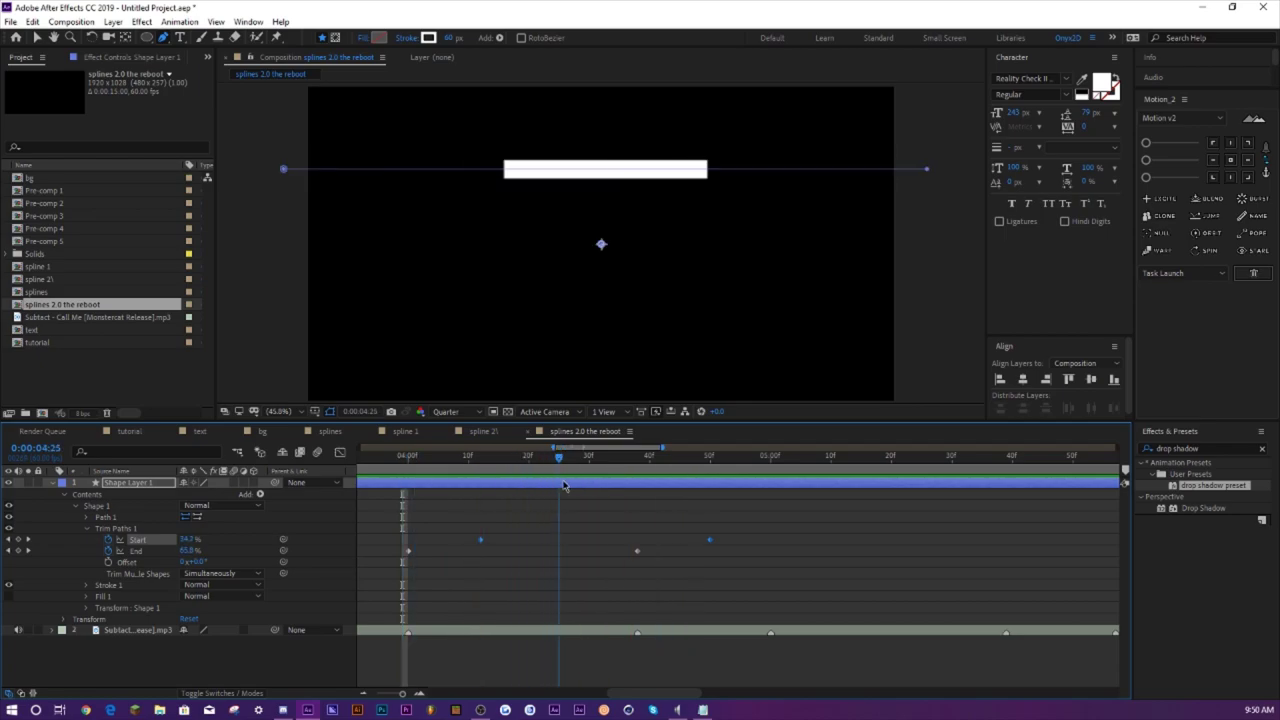
- Apply Easy Ease to all the trim keyframes and scrub through the result
{"action": "left_click_drag", "start_coordinate": [798, 538], "coordinate": [384, 591]}
{"action": "key", "text": "F9"}
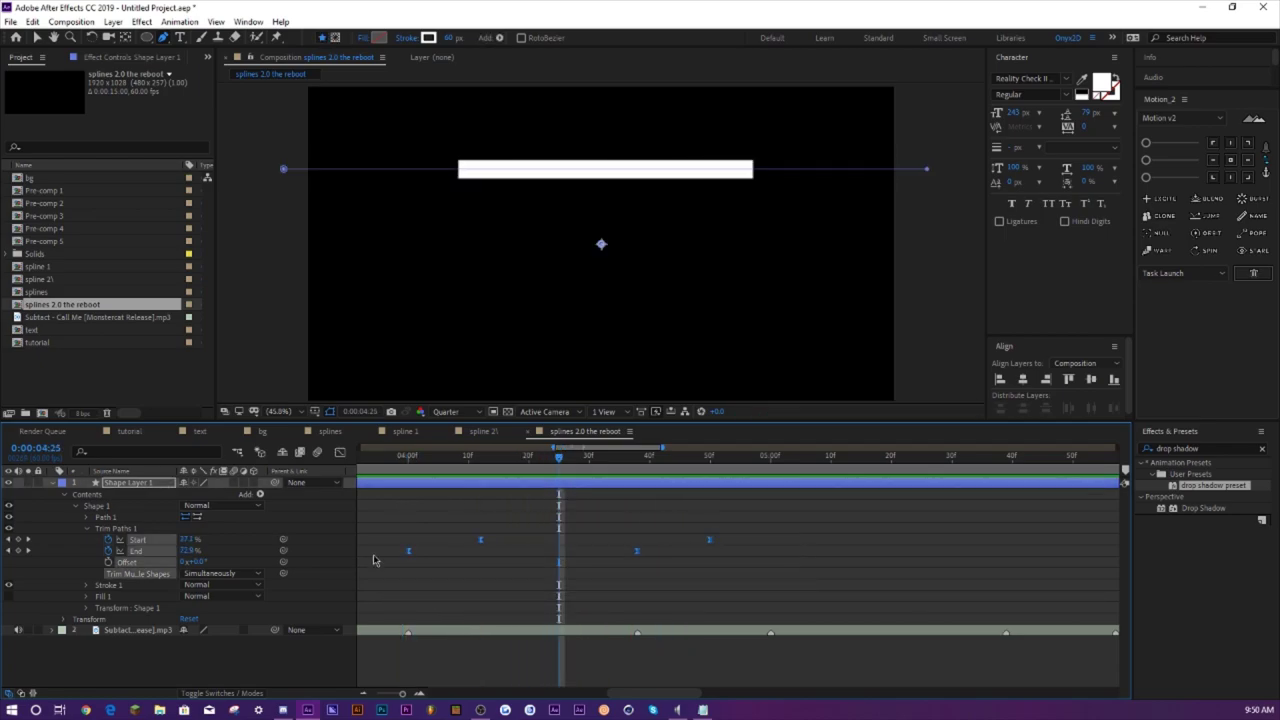
{"action": "left_click", "coordinate": [401, 464]}
{"action": "left_click_drag", "start_coordinate": [401, 464], "coordinate": [571, 464]}
- Add a Zig Zag operator placed above Trim Paths 1
{"action": "left_click", "coordinate": [87, 530]}
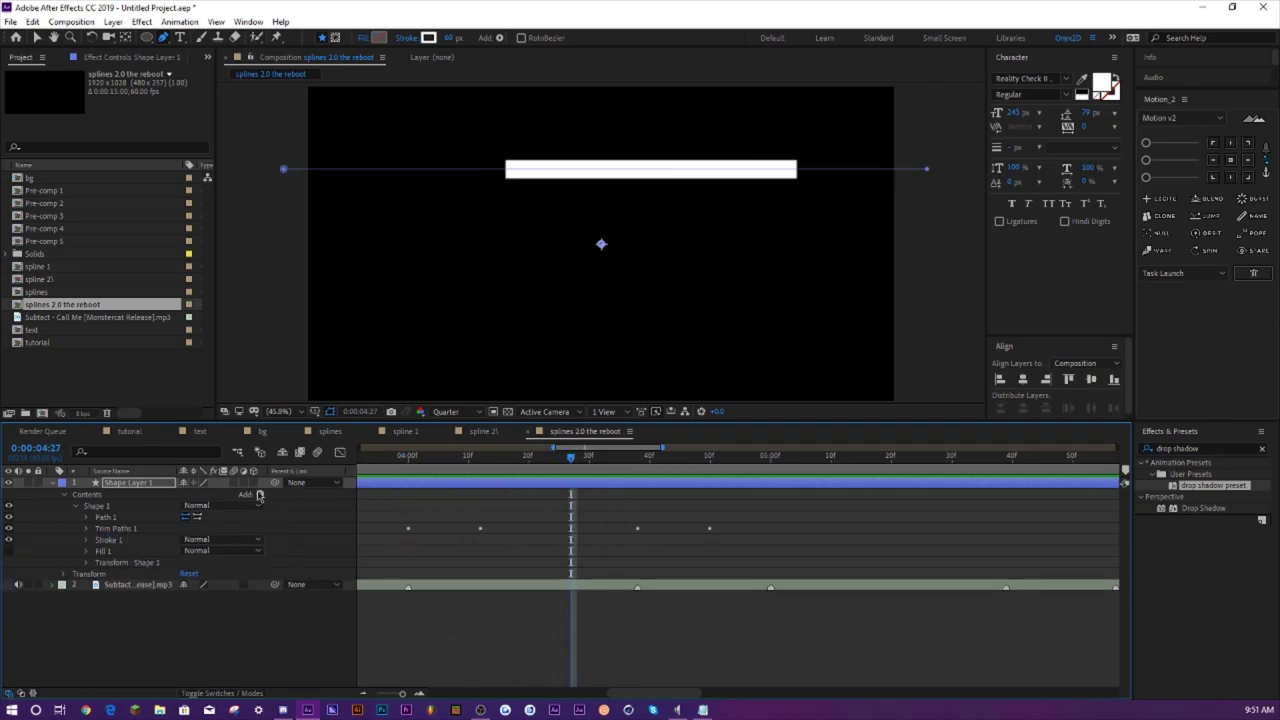
{"action": "left_click", "coordinate": [259, 494]}
{"action": "left_click", "coordinate": [298, 481]}
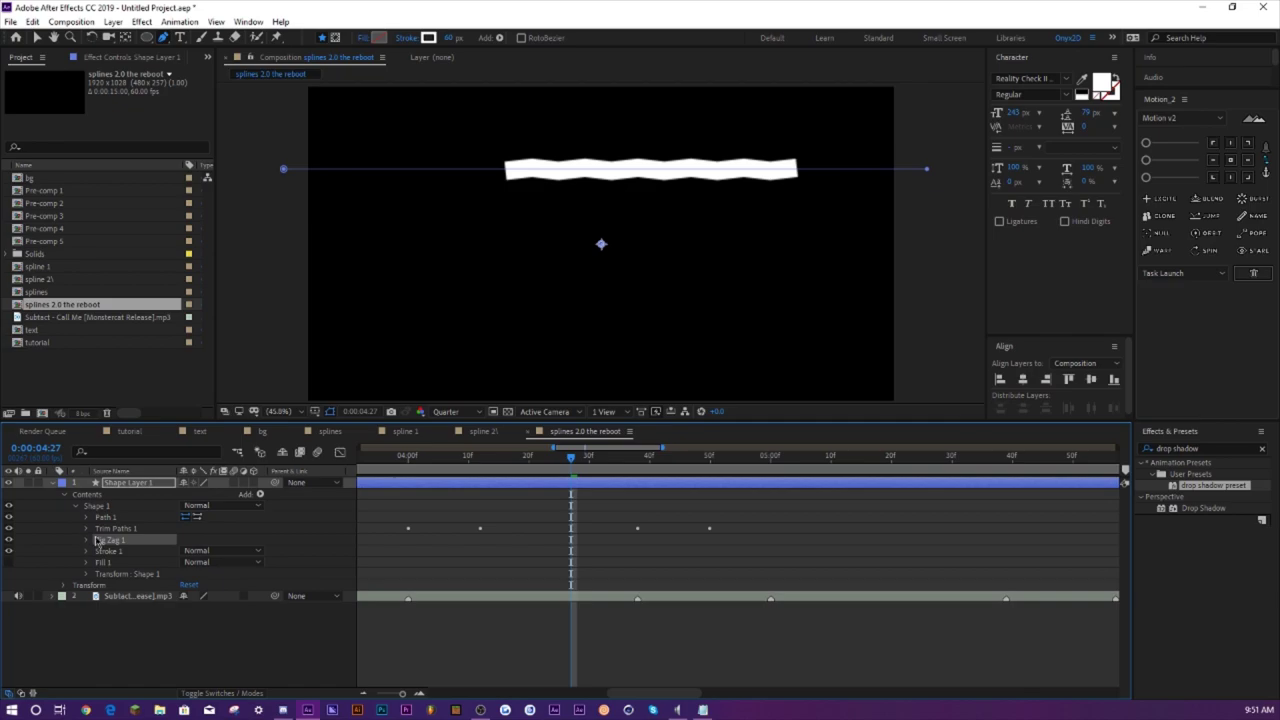
{"action": "left_click_drag", "start_coordinate": [97, 540], "coordinate": [100, 526]}
{"action": "left_click", "coordinate": [87, 528]}
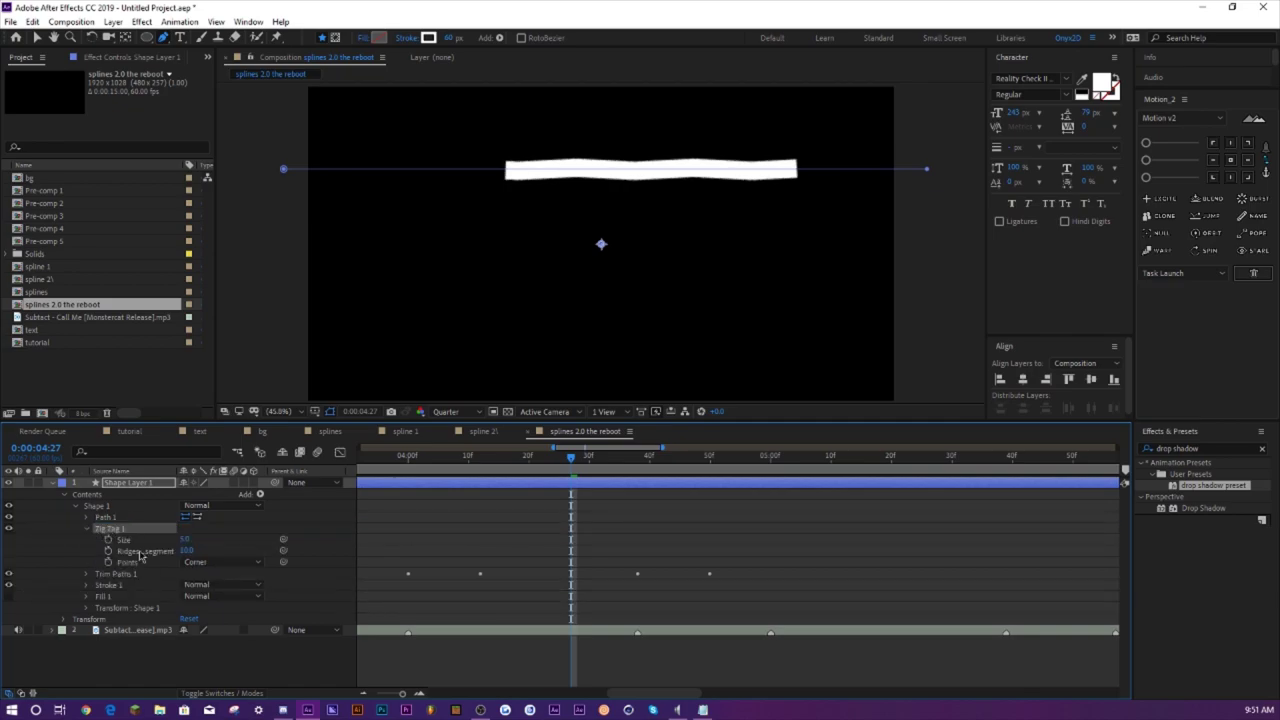
- Set Zig Zag points to Smooth, raise its size into a big wave, and preview from 4:00
{"action": "left_click", "coordinate": [205, 562]}
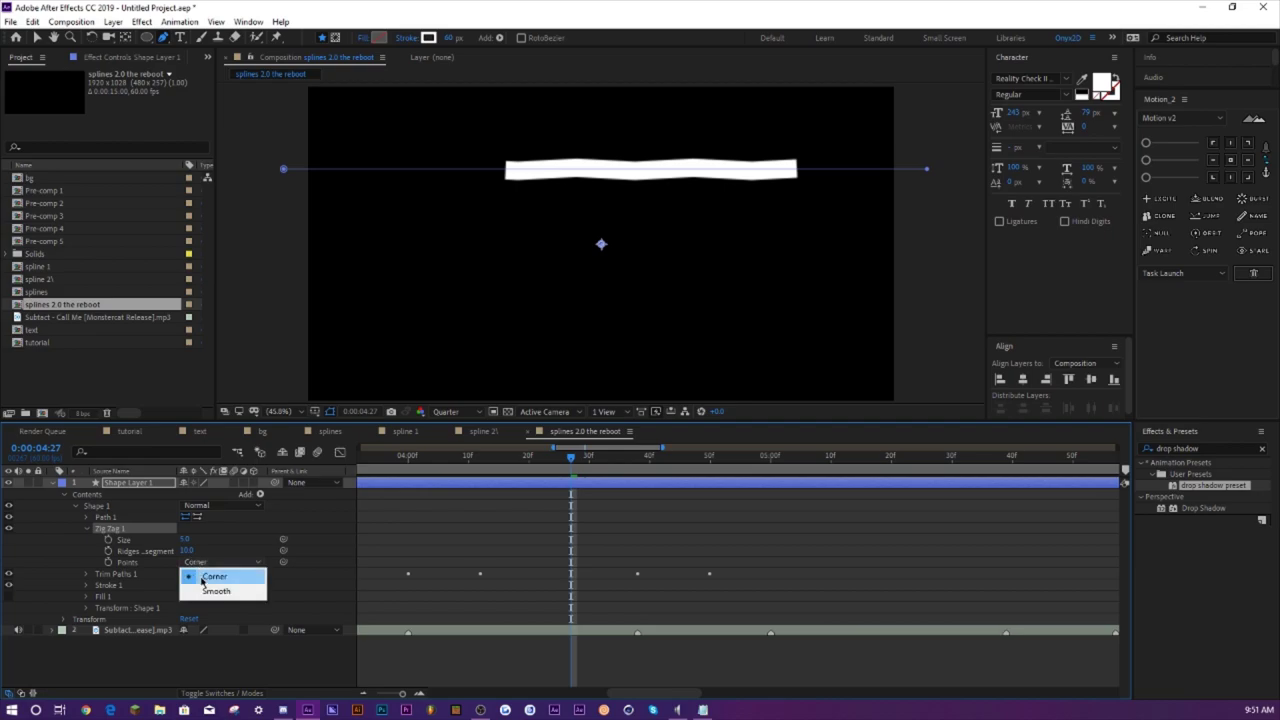
{"action": "left_click", "coordinate": [201, 584]}
{"action": "left_click_drag", "start_coordinate": [185, 539], "coordinate": [436, 473]}
{"action": "left_click", "coordinate": [409, 472]}
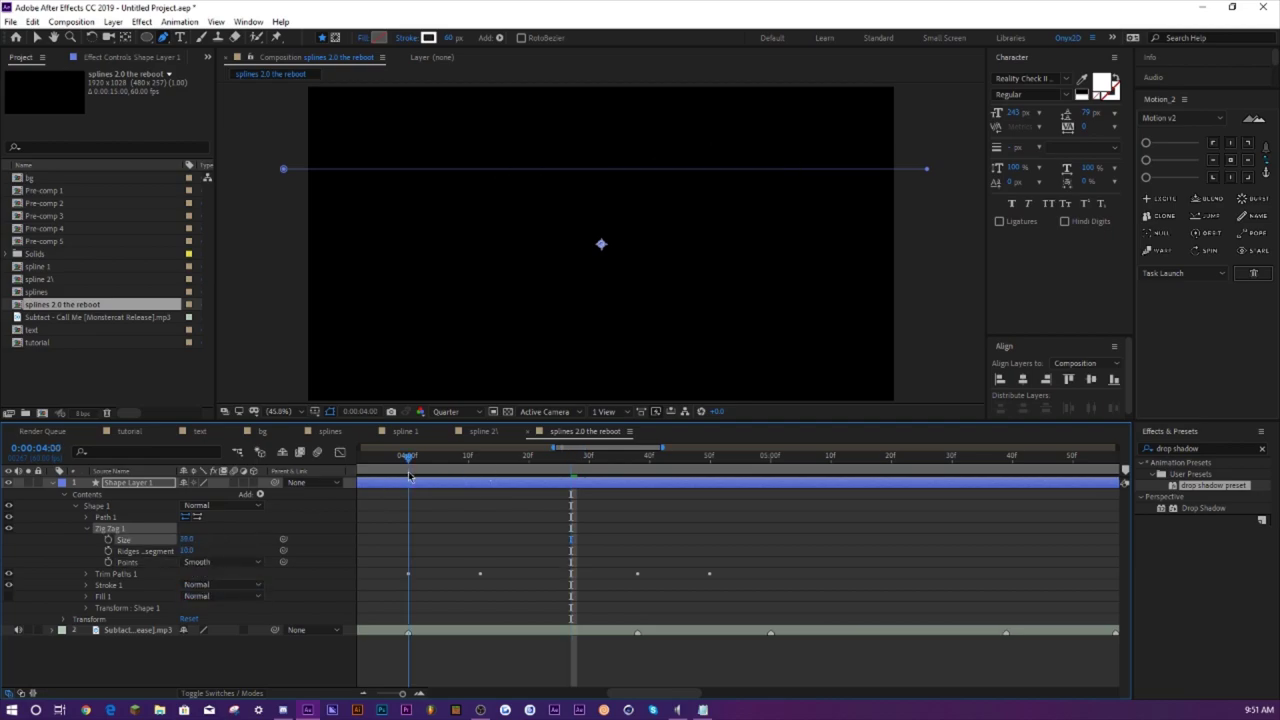
{"action": "key", "text": "space"}
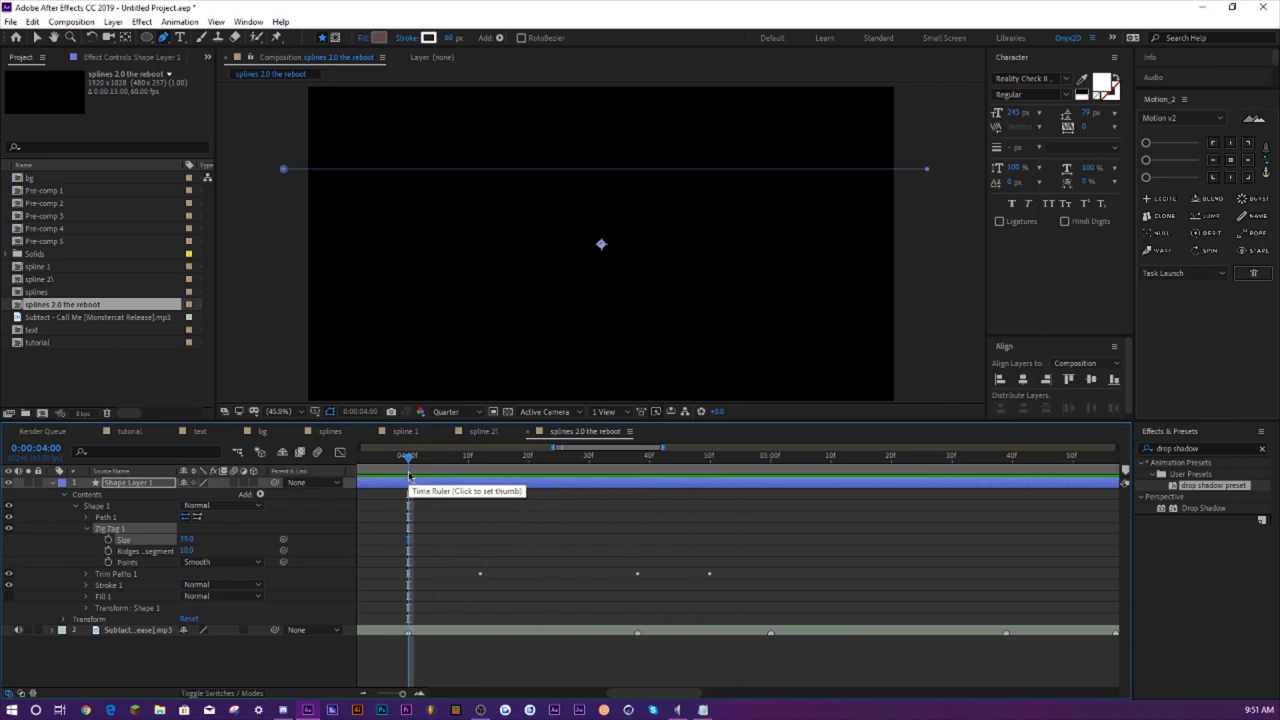
{"action": "left_click", "coordinate": [59, 483]}
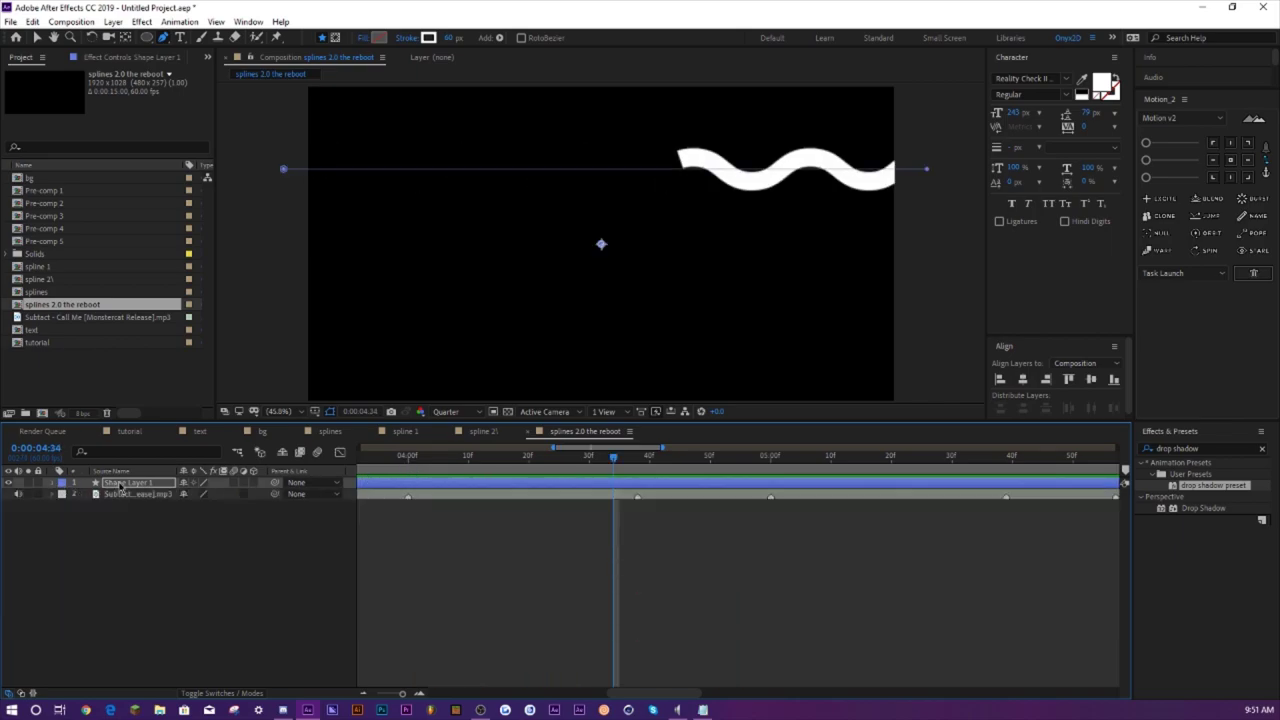
{"action": "scroll", "coordinate": [120, 487], "scroll_direction": "left", "scroll_amount": 2}
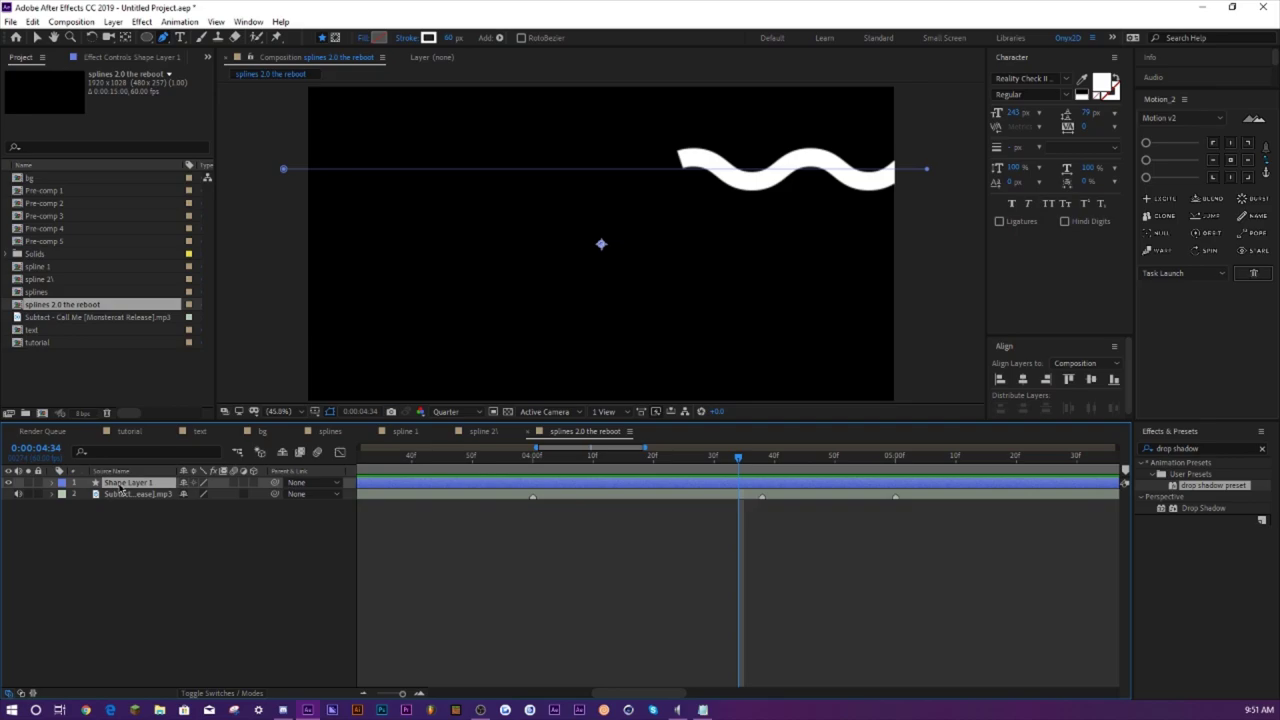
{"action": "key", "text": "Page_Up"}
{"action": "key", "text": "Page_Up"}
{"action": "key", "text": "Page_Up"}
{"action": "key", "text": "Page_Up"}
{"action": "key", "text": "Page_Up"}
{"action": "key", "text": "Page_Up"}
{"action": "key", "text": "Page_Up"}
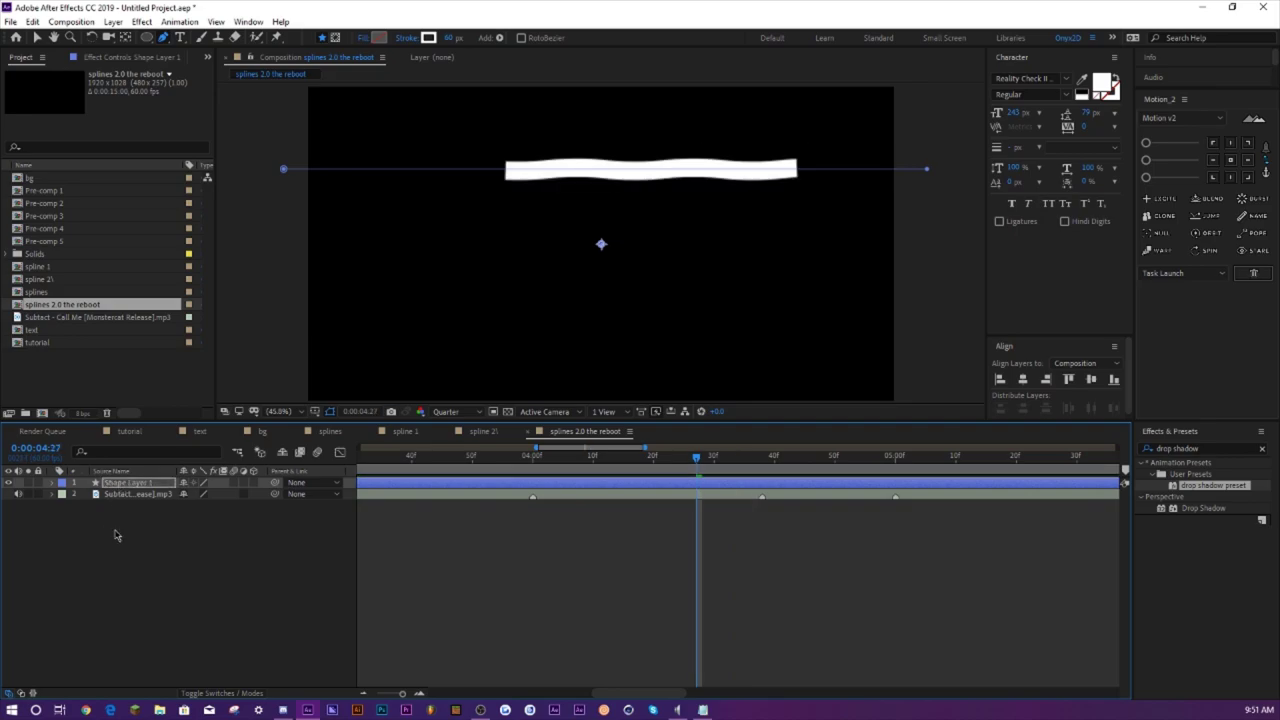
- Raise the Zig Zag Size to 44
{"action": "left_click", "coordinate": [51, 484]}
{"action": "left_click_drag", "start_coordinate": [186, 540], "coordinate": [235, 540]}
{"action": "left_click", "coordinate": [53, 484]}
- Duplicate the wave layer and rotate the copy 180°
{"action": "left_click", "coordinate": [194, 623]}
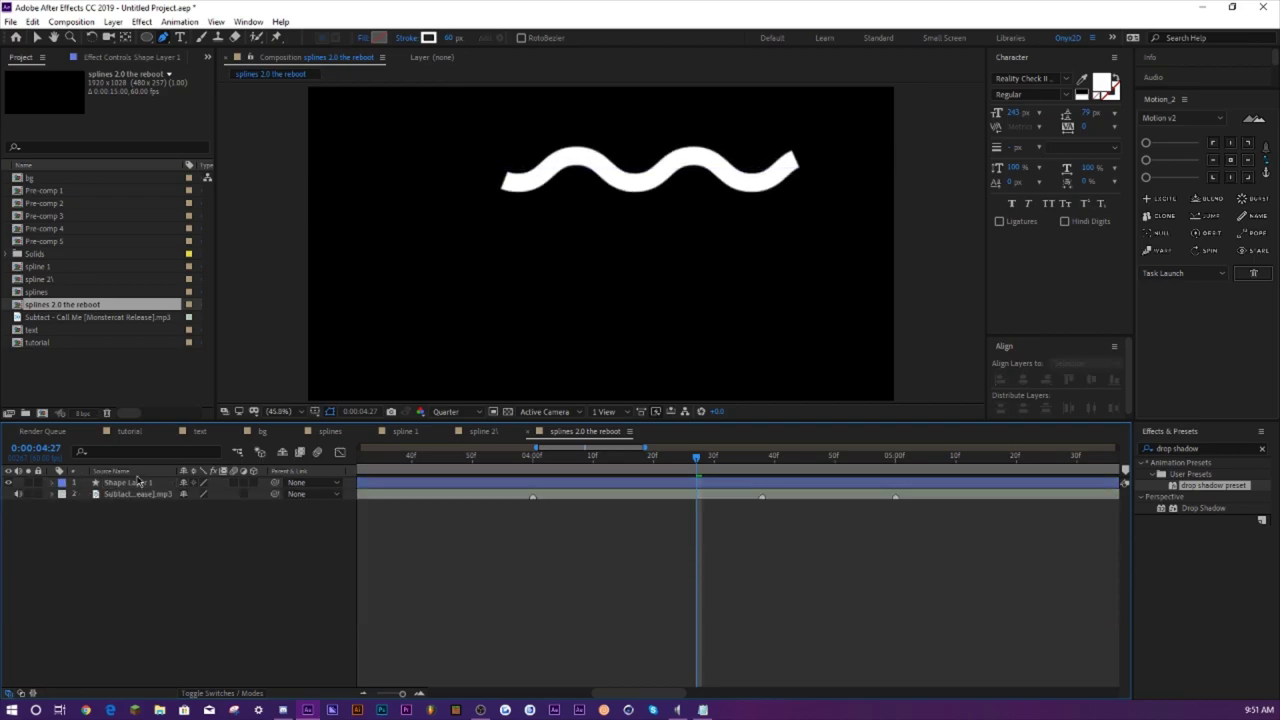
{"action": "left_click", "coordinate": [138, 483]}
{"action": "key", "text": "ctrl+d"}
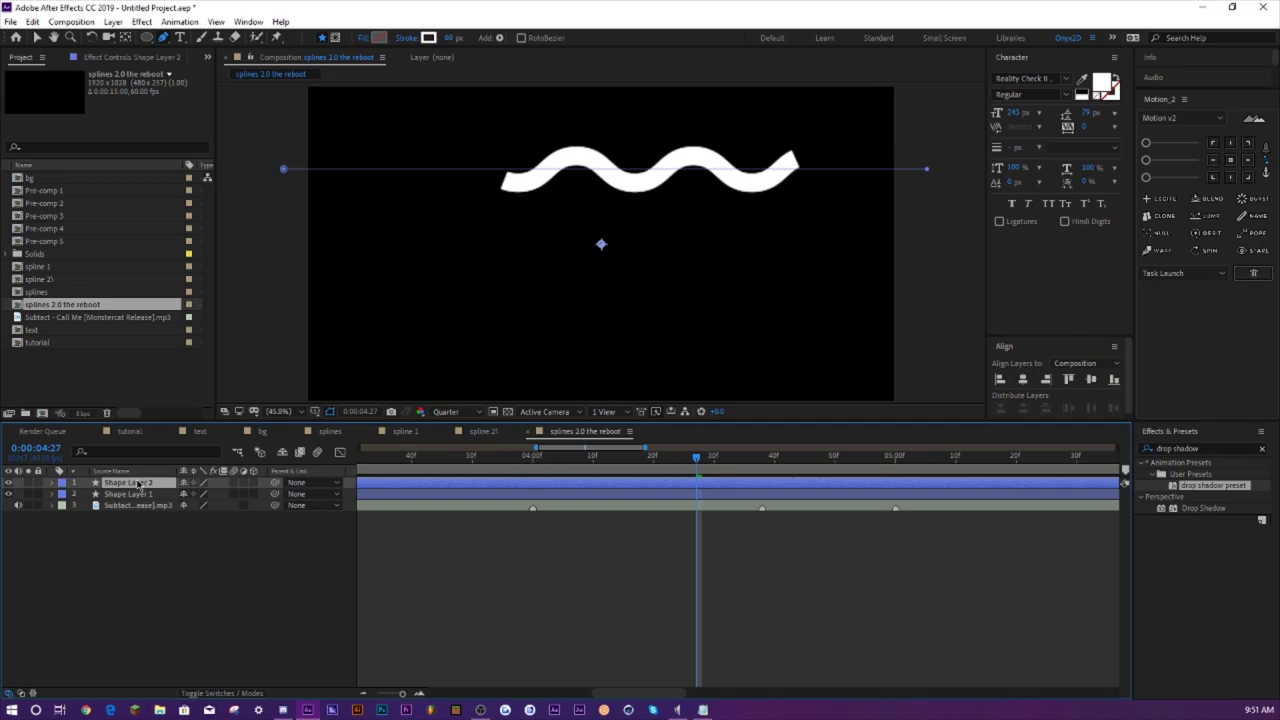
{"action": "key", "text": "r"}
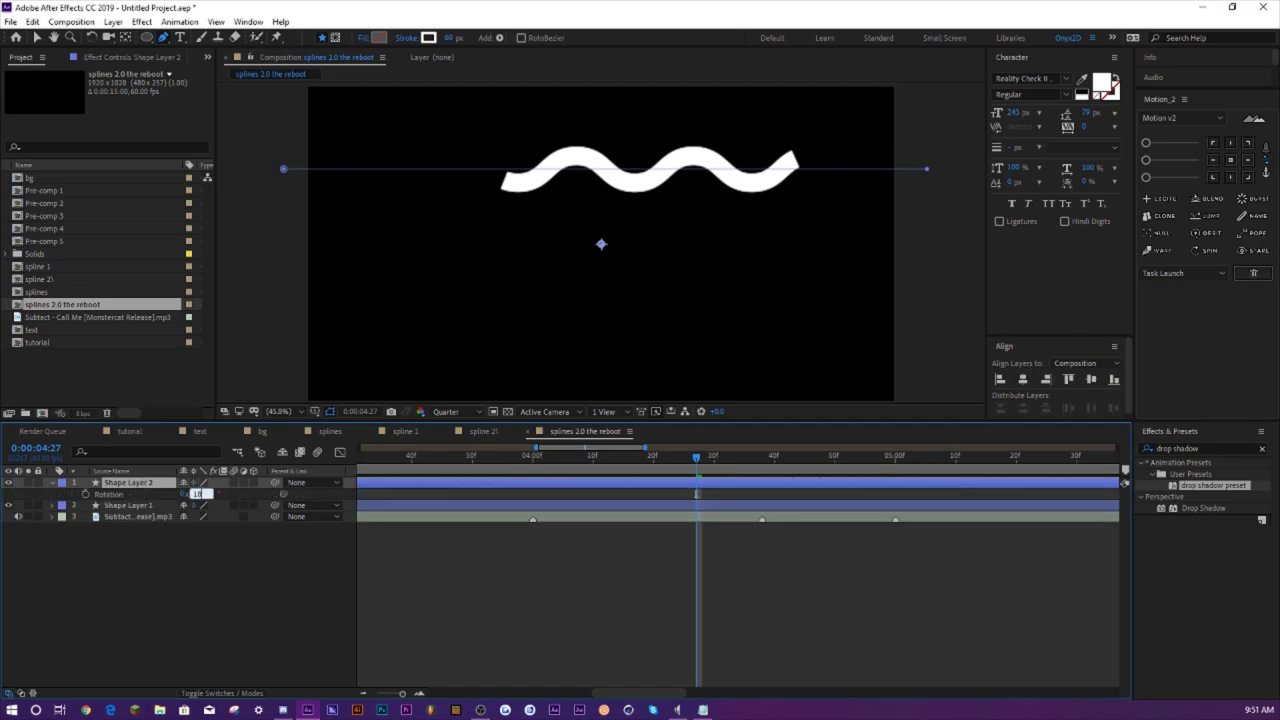
{"action": "key", "text": "Return"}
- Preview both waves from 0:00:03:57 and return to the tutorial comp
{"action": "left_click", "coordinate": [518, 469]}
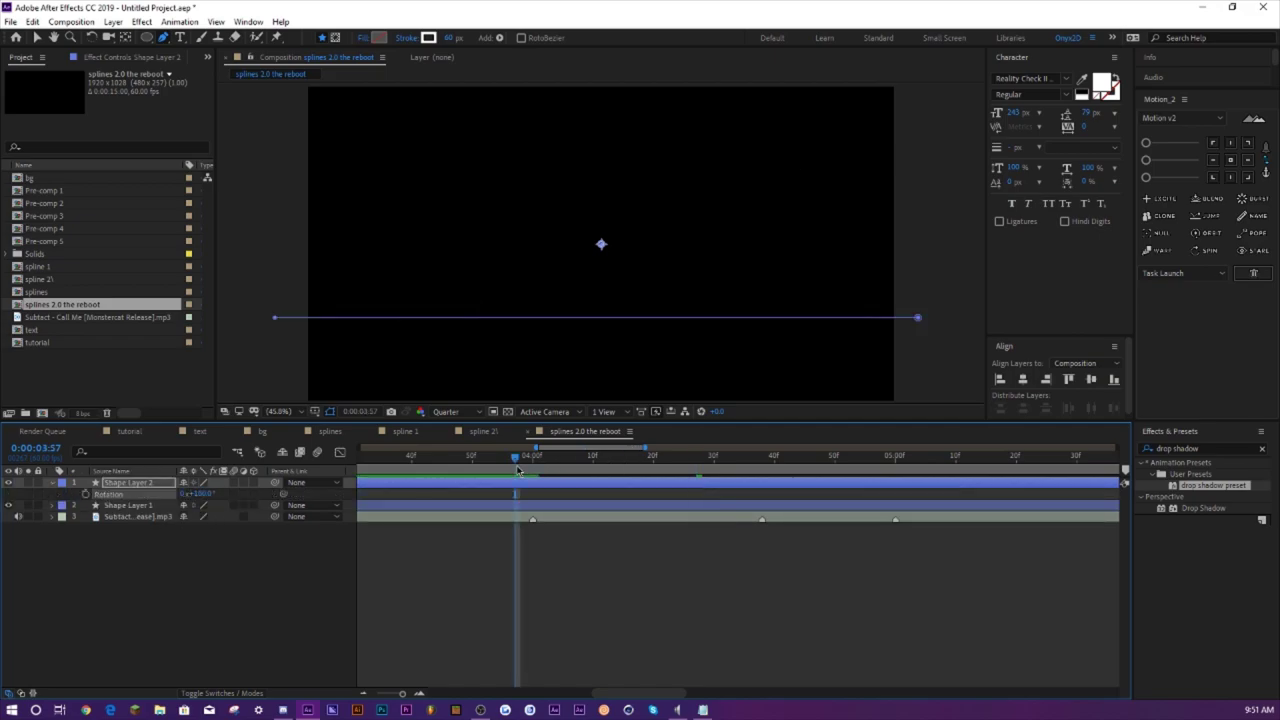
{"action": "key", "text": "space"}
{"action": "key", "text": "space"}
{"action": "key", "text": "space"}
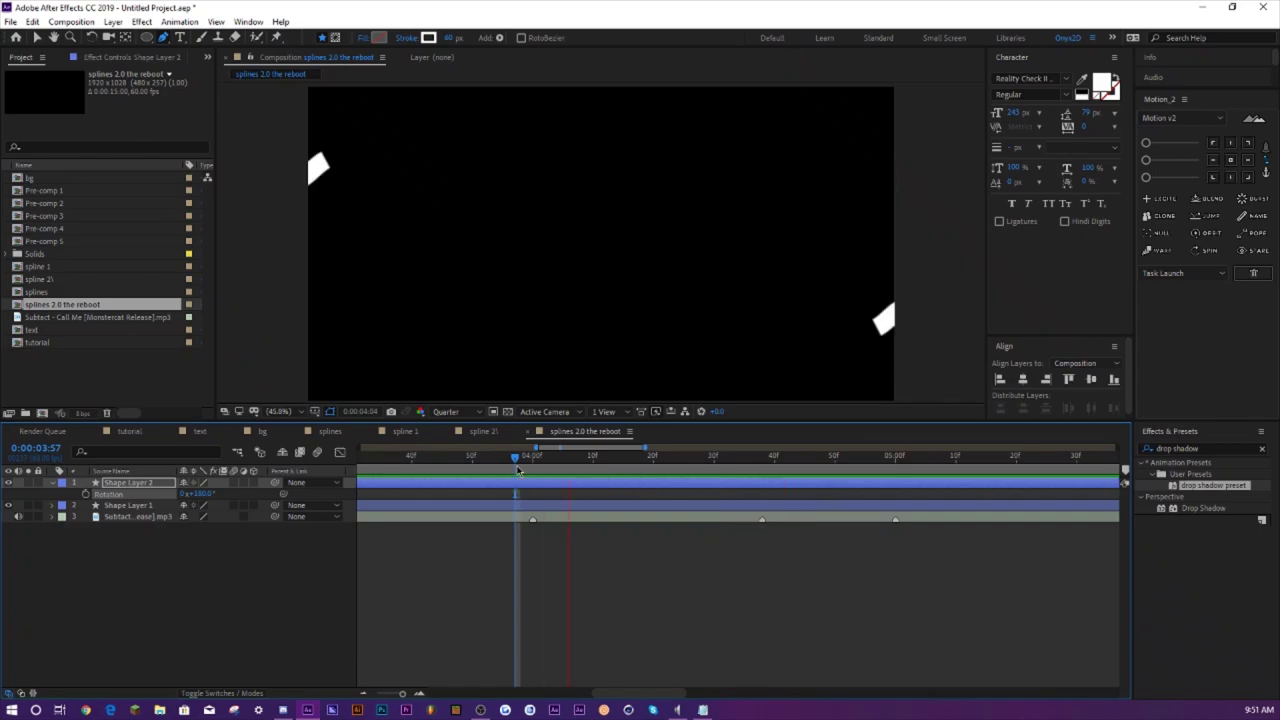
{"action": "key", "text": "space"}
{"action": "left_click", "coordinate": [131, 433]}
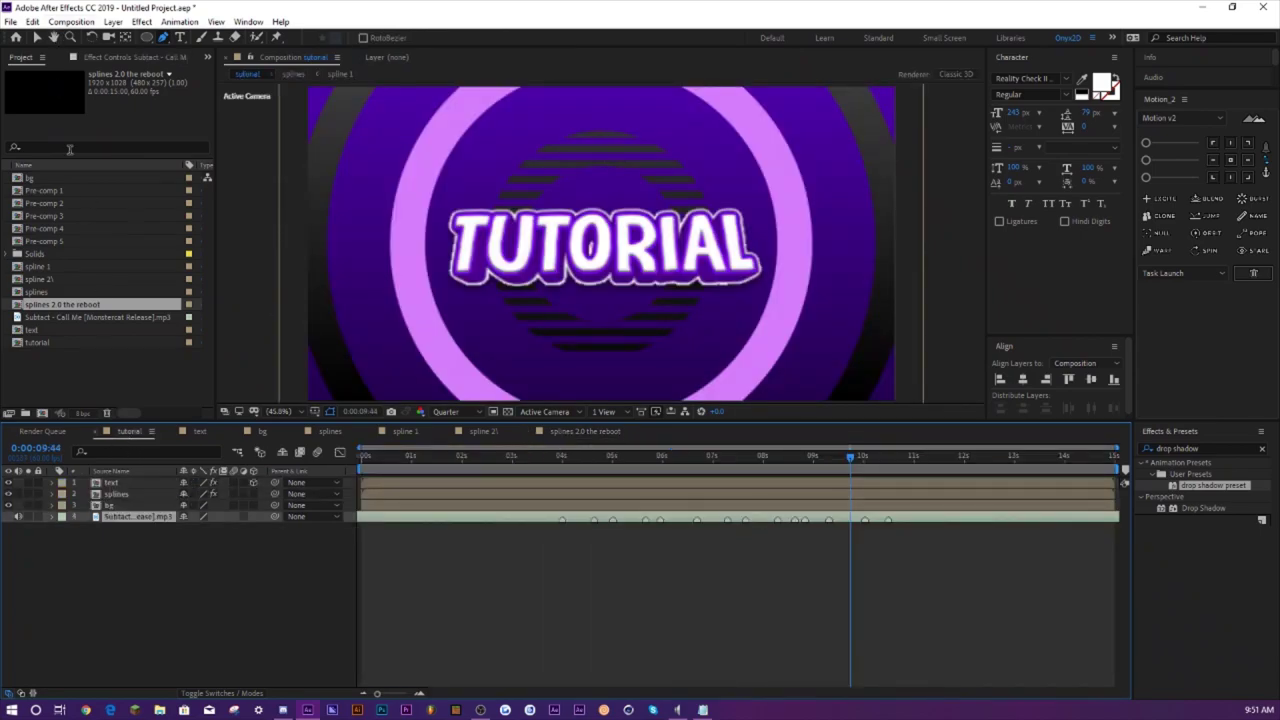
- Nest splines 2.0 the reboot in the tutorial comp and apply the drop shadow preset
{"action": "left_click_drag", "start_coordinate": [48, 300], "coordinate": [140, 505]}
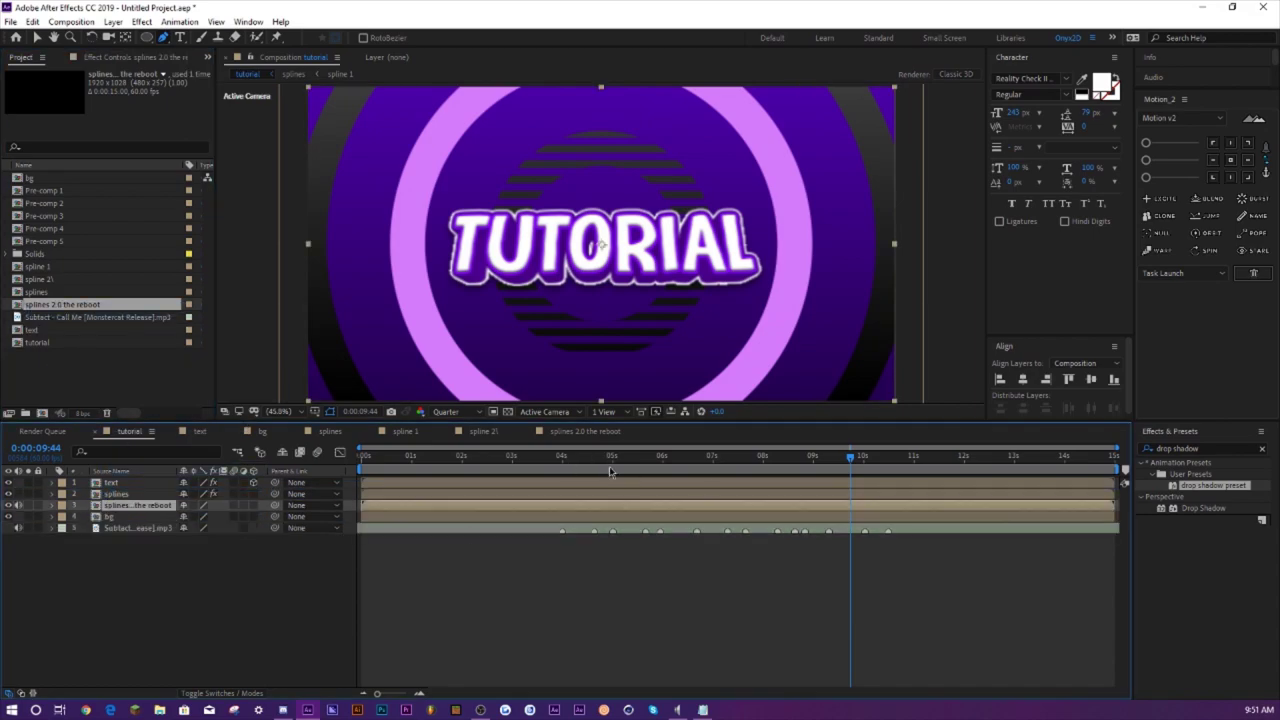
{"action": "left_click_drag", "start_coordinate": [1236, 497], "coordinate": [140, 505]}
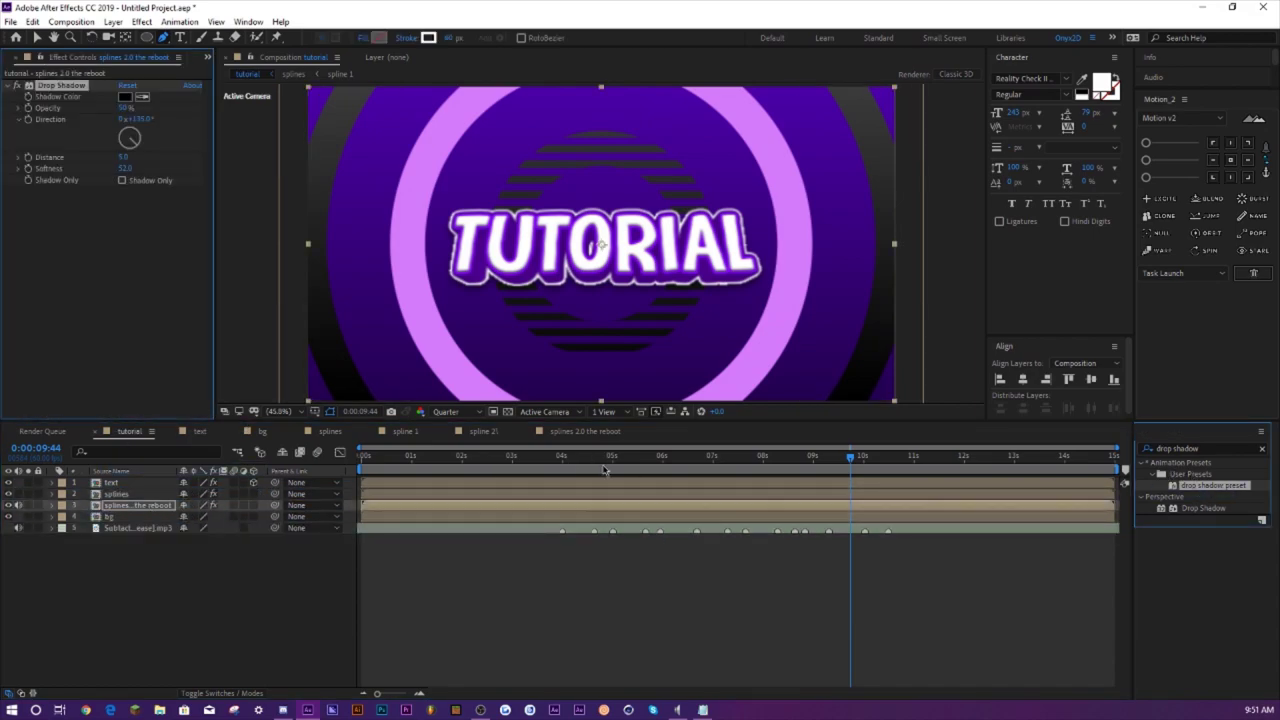
{"action": "left_click", "coordinate": [558, 463]}
{"action": "key", "text": "space"}
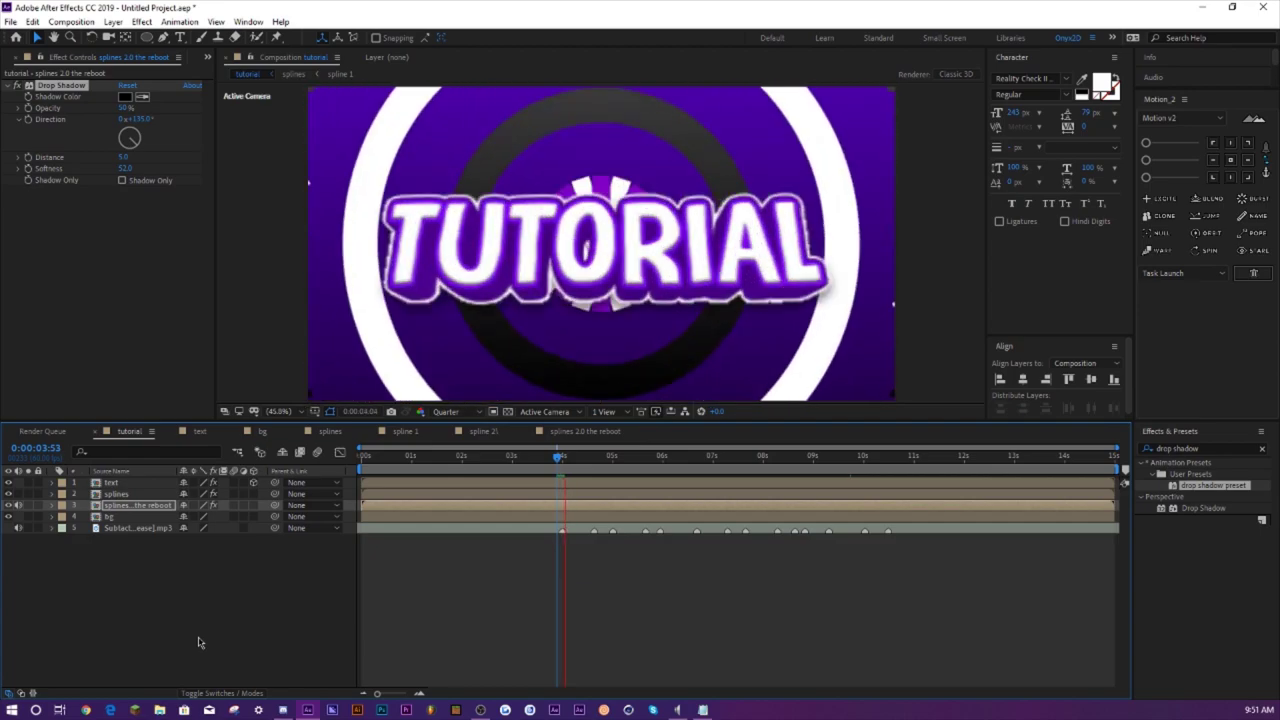
{"action": "key", "text": "space"}
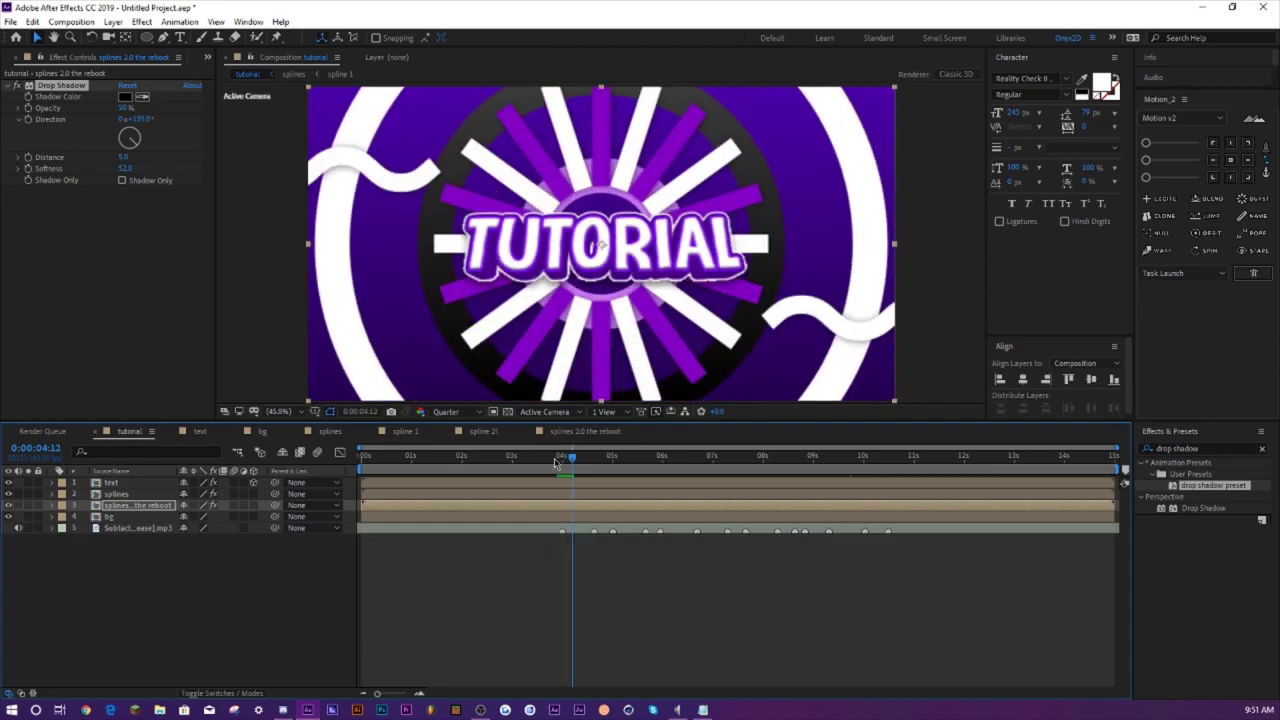
- Preview the intro from 0:00:03:57, then reopen the splines 2.0 the reboot comp
{"action": "key", "text": "space"}
{"action": "left_click", "coordinate": [560, 460]}
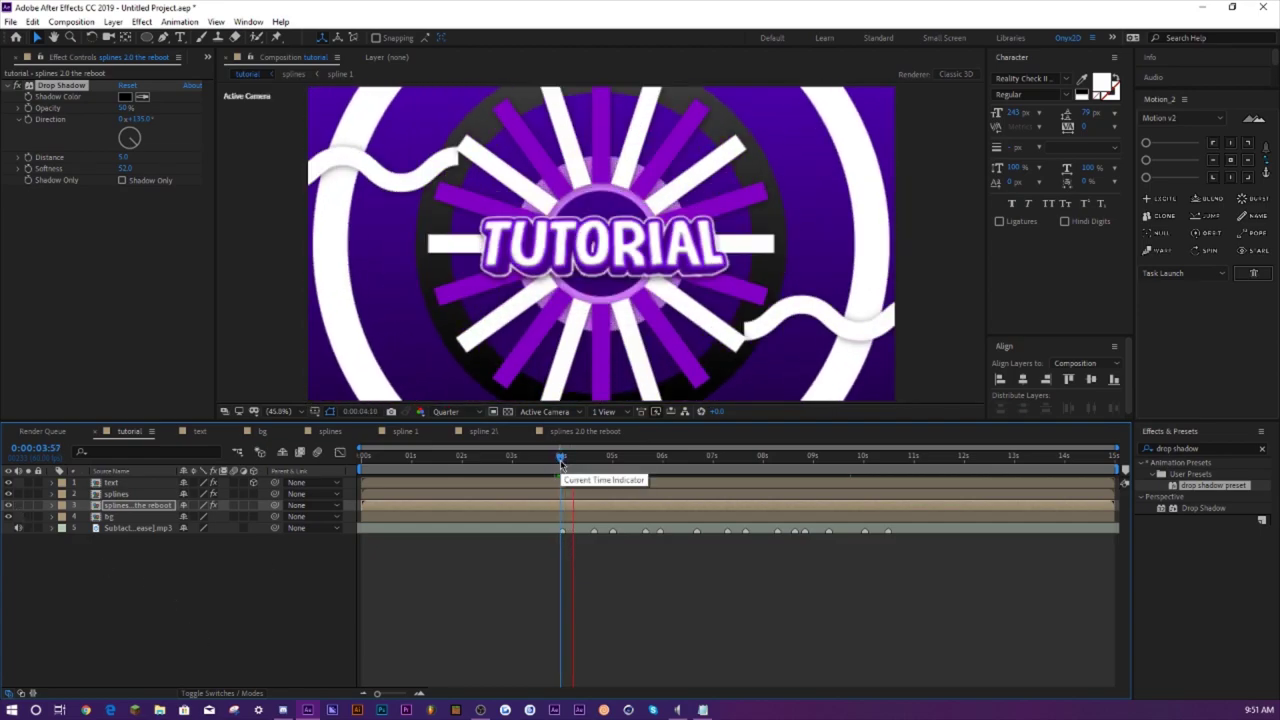
{"action": "key", "text": "space"}
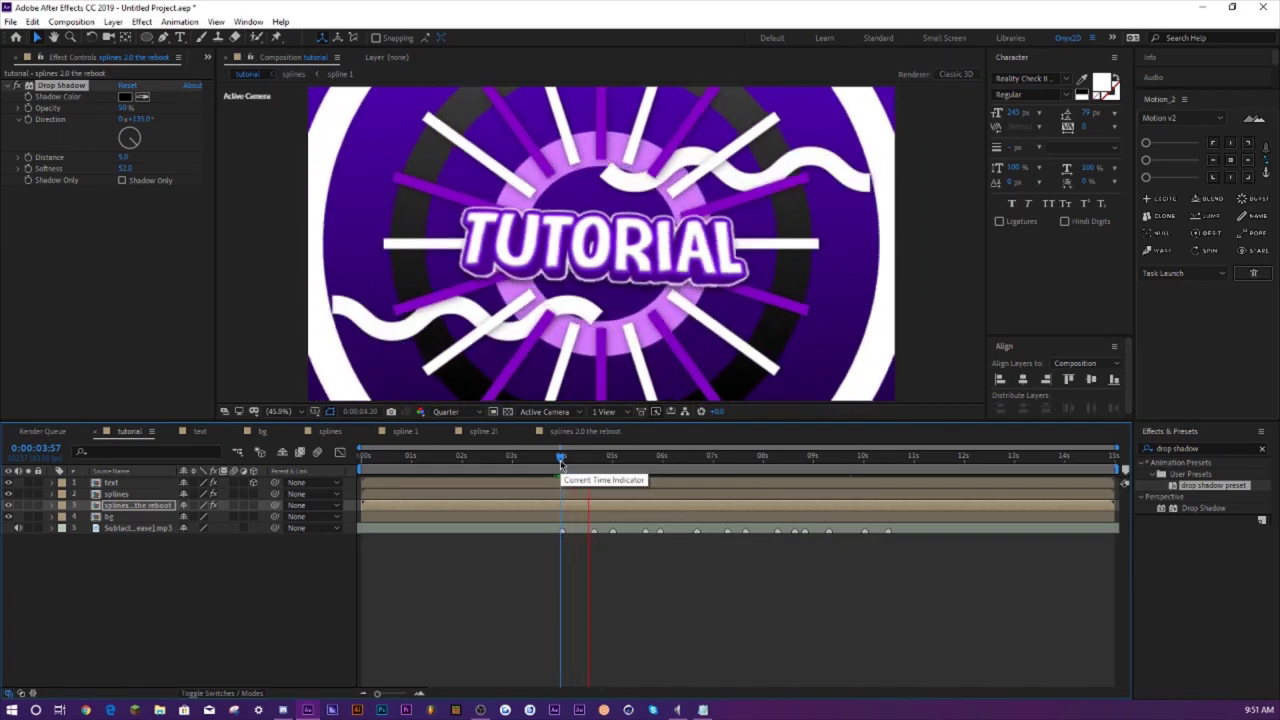
{"action": "key", "text": "space"}
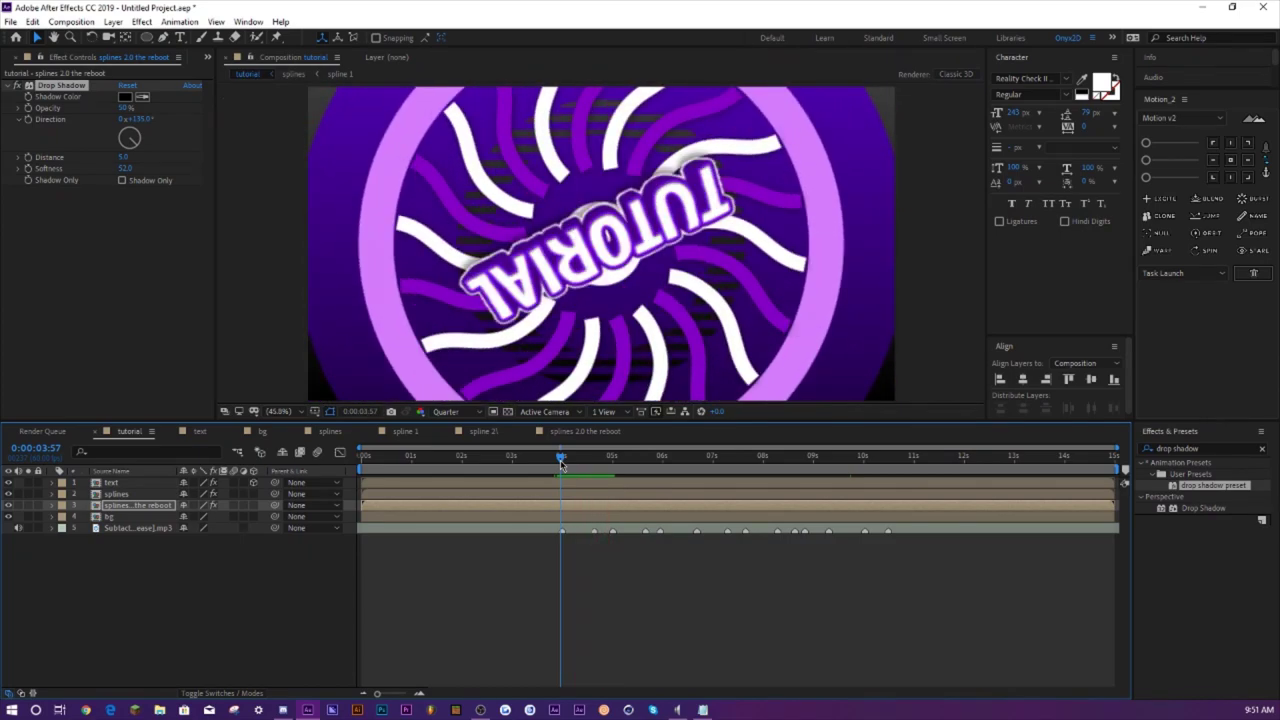
{"action": "key", "text": "space"}
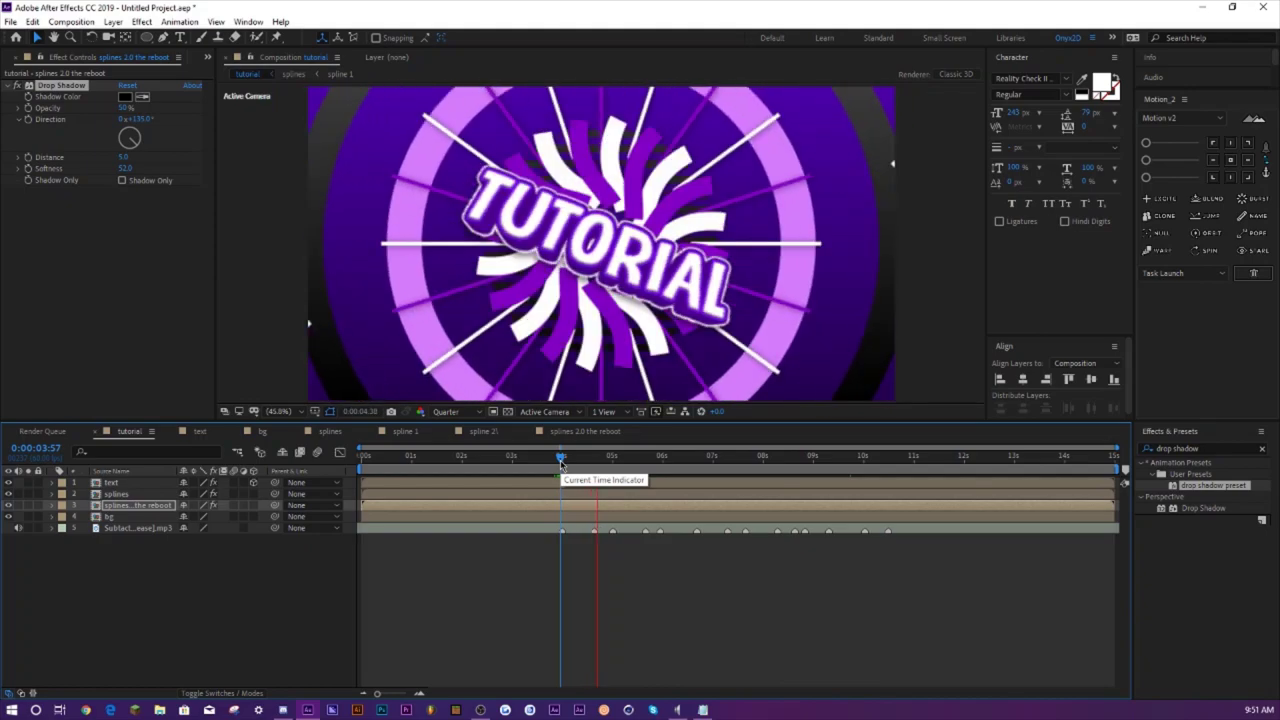
{"action": "key", "text": "space"}
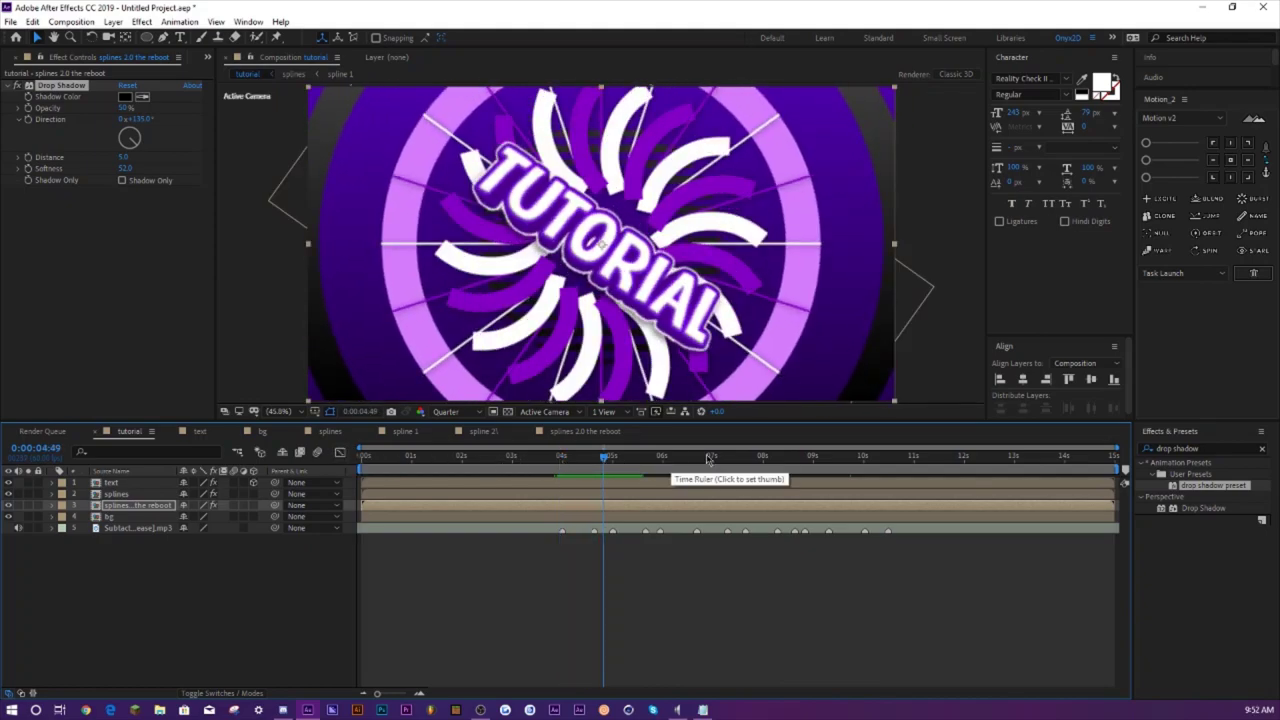
{"action": "left_click", "coordinate": [585, 431]}
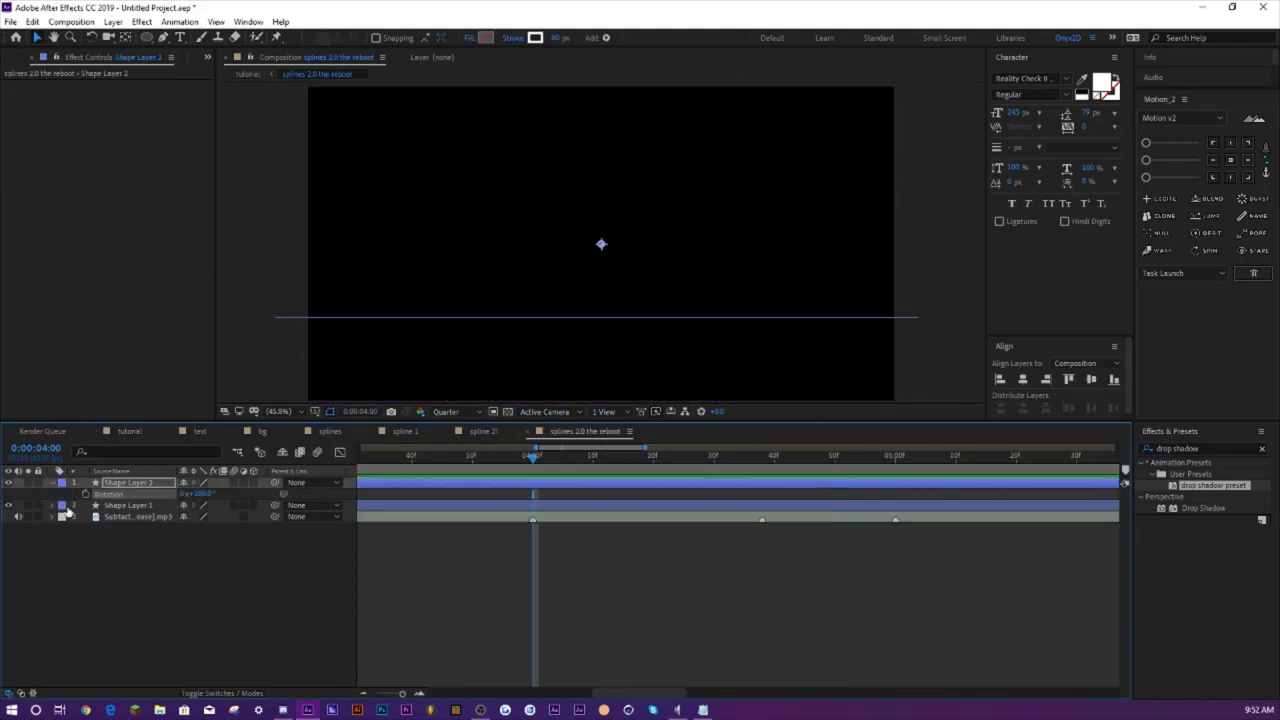
- Pre-compose the two wave layers into Pre-comp 6
{"action": "left_click", "coordinate": [115, 506], "text": "shift"}
{"action": "right_click", "coordinate": [115, 506]}
{"action": "left_click", "coordinate": [164, 445]}
{"action": "key", "text": "Return"}
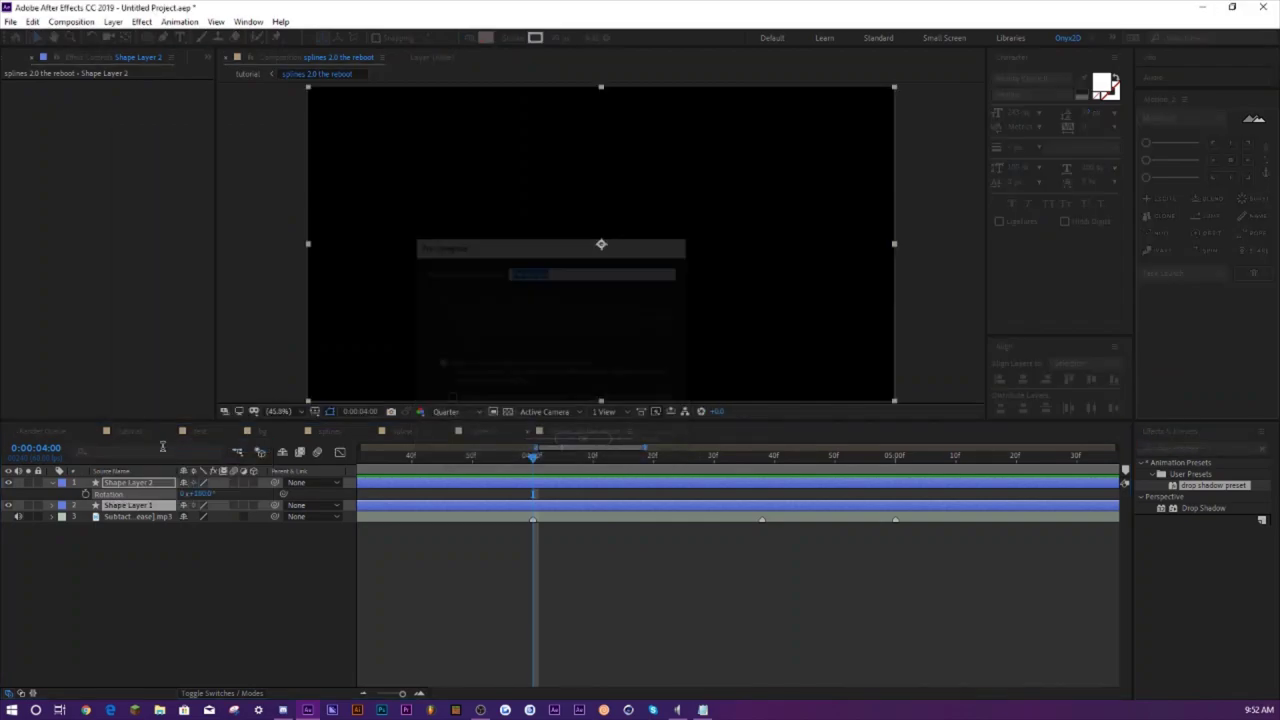
{"action": "key", "text": "ctrl+d"}
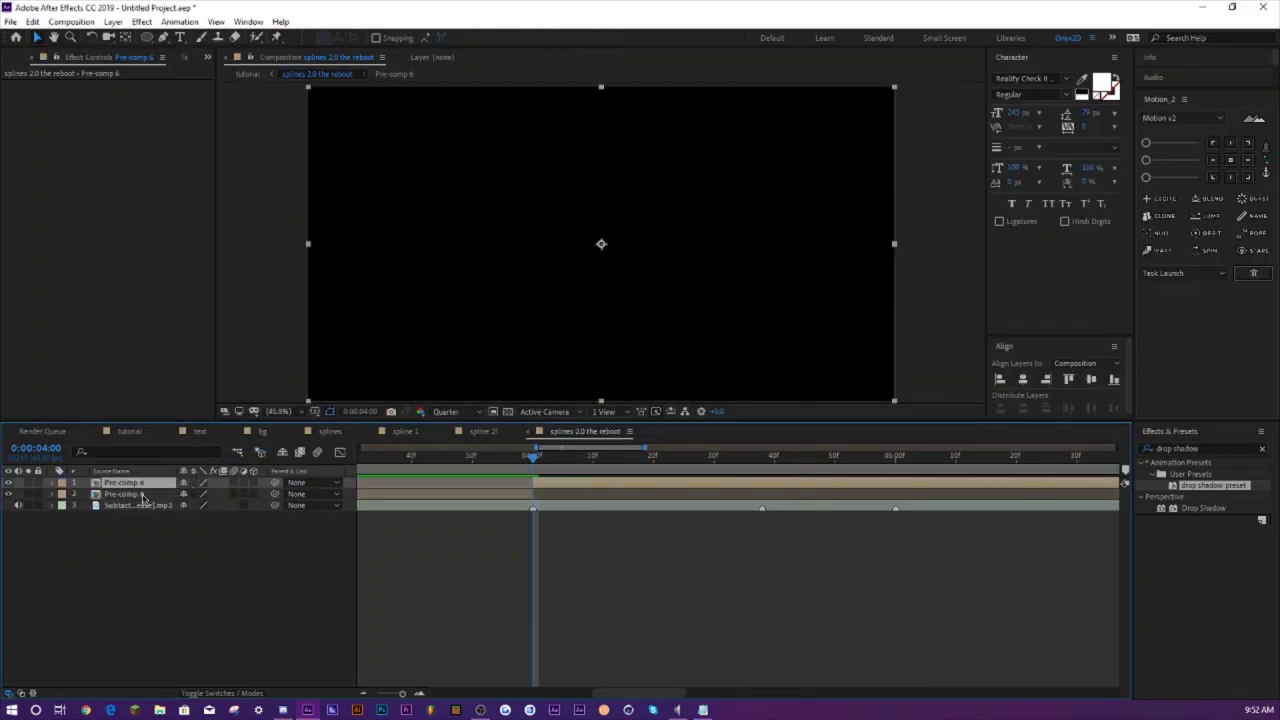
{"action": "left_click", "coordinate": [143, 498]}
{"action": "key", "text": "Delete"}
- Split Pre-comp 6 at about 0:00:04:43 and delete the later part
{"action": "key", "text": "space"}
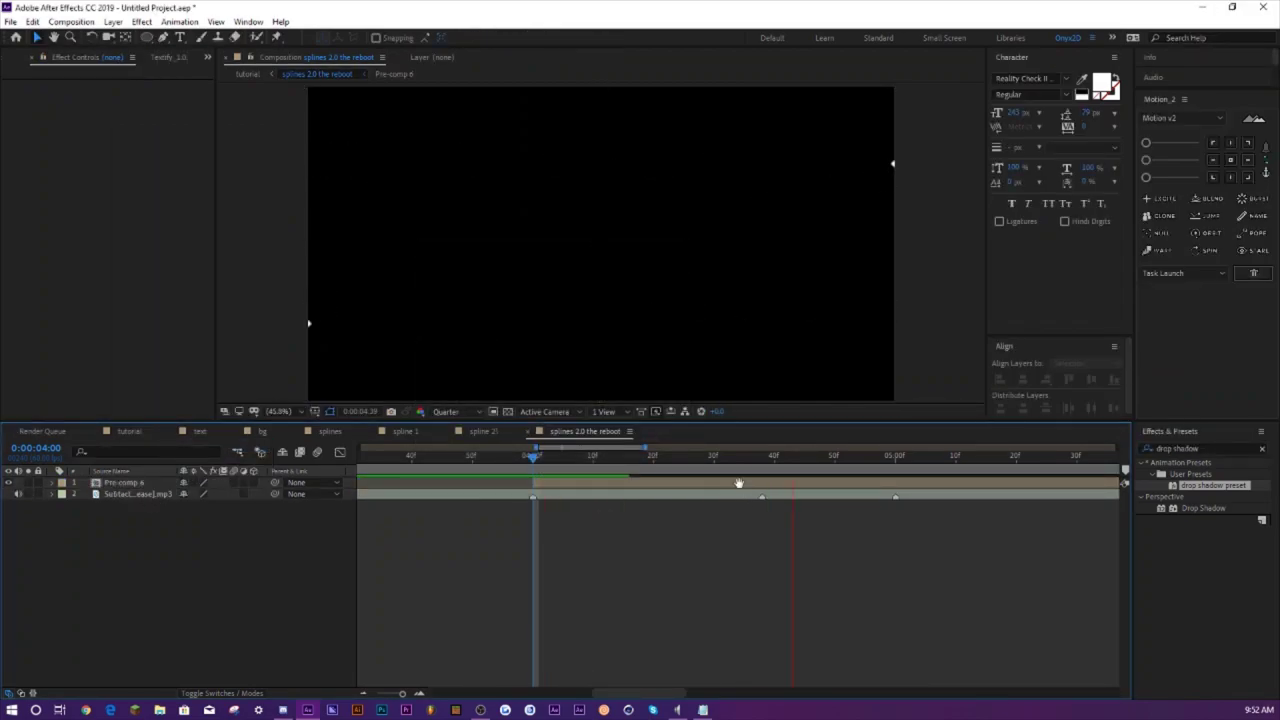
{"action": "left_click_drag", "start_coordinate": [771, 457], "coordinate": [809, 472]}
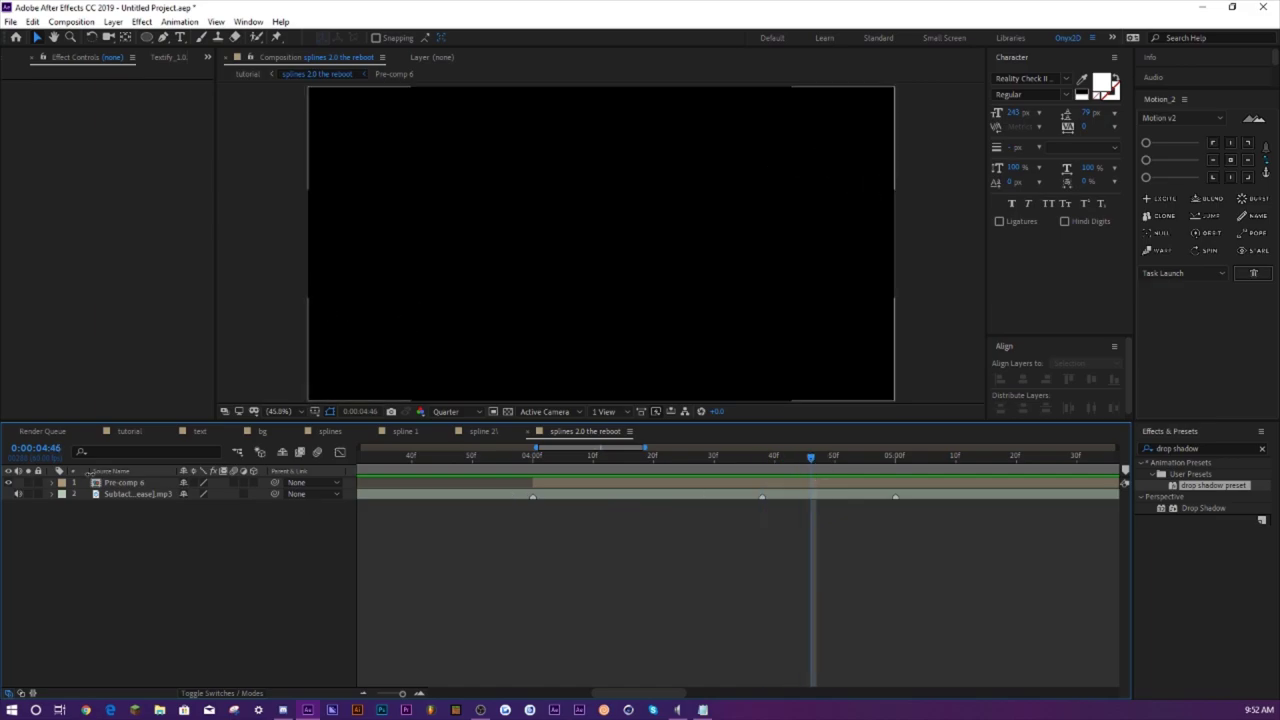
{"action": "left_click", "coordinate": [124, 483]}
{"action": "key", "text": "ctrl+shift+d"}
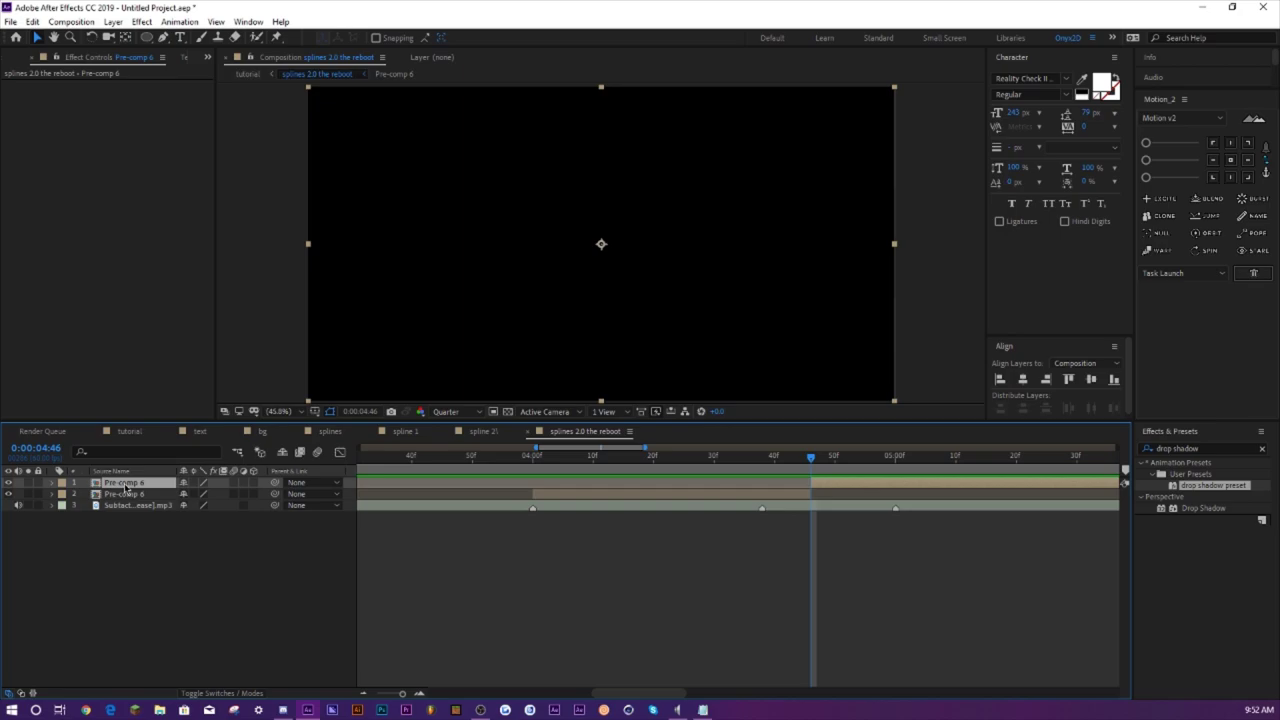
{"action": "key", "text": "Delete"}
- Preview the trimmed waves and set the current time to 5 seconds
{"action": "left_click", "coordinate": [384, 694]}
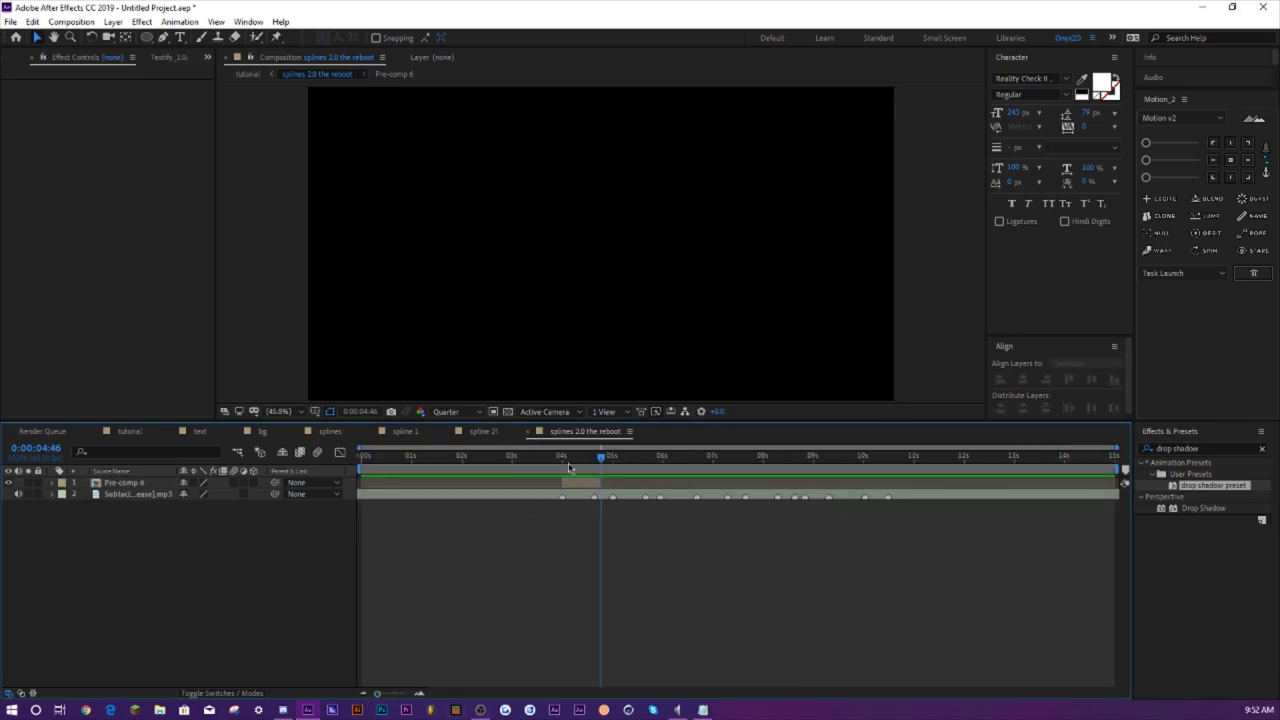
{"action": "mouse_move", "coordinate": [568, 462]}
{"action": "left_mouse_down"}
{"action": "mouse_move", "coordinate": [583, 464]}
{"action": "mouse_move", "coordinate": [556, 472]}
{"action": "left_mouse_up"}
{"action": "key", "text": "space"}
{"action": "key", "text": "space"}
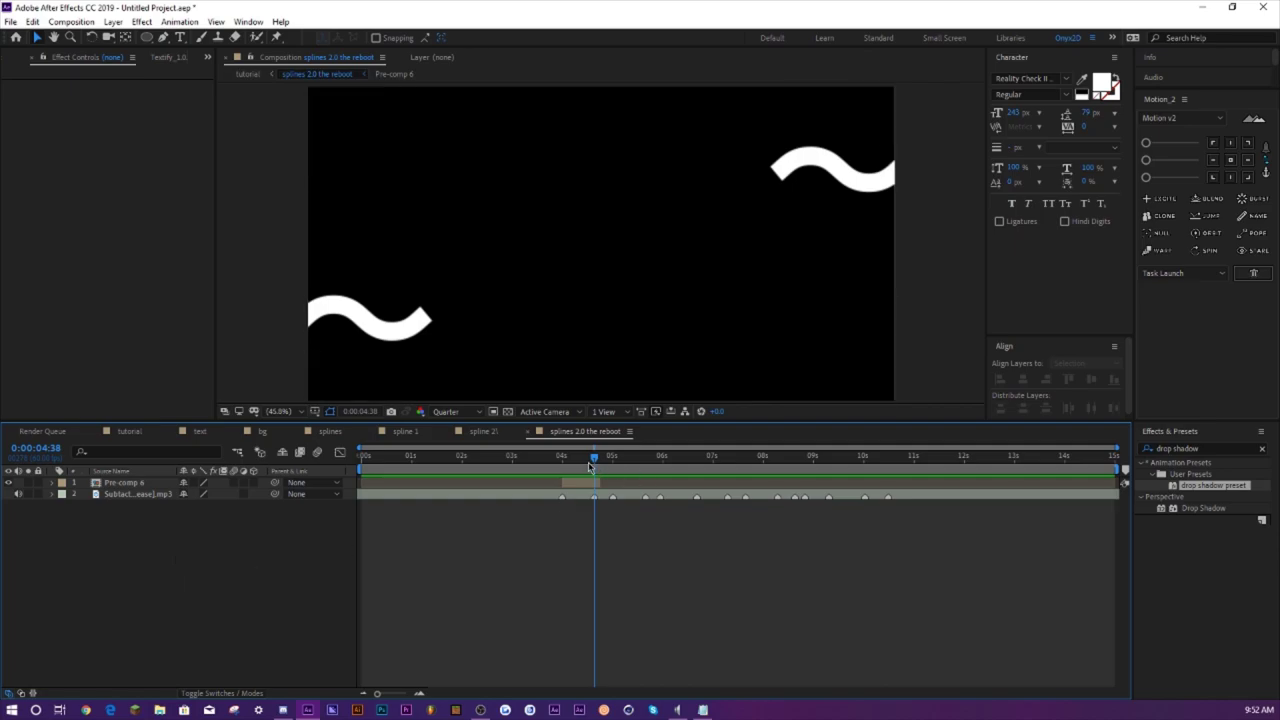
{"action": "key", "text": "space"}
{"action": "left_click", "coordinate": [613, 460]}
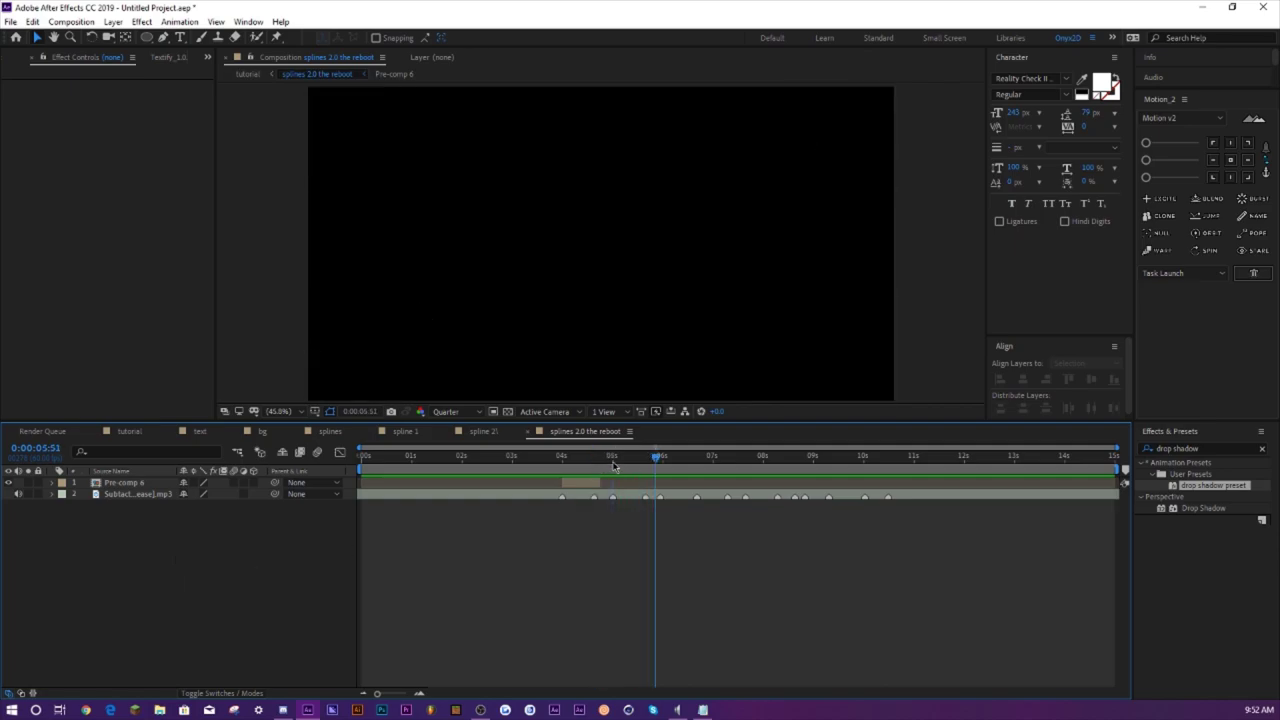
- Add a new empty shape layer
{"action": "right_click", "coordinate": [165, 590]}
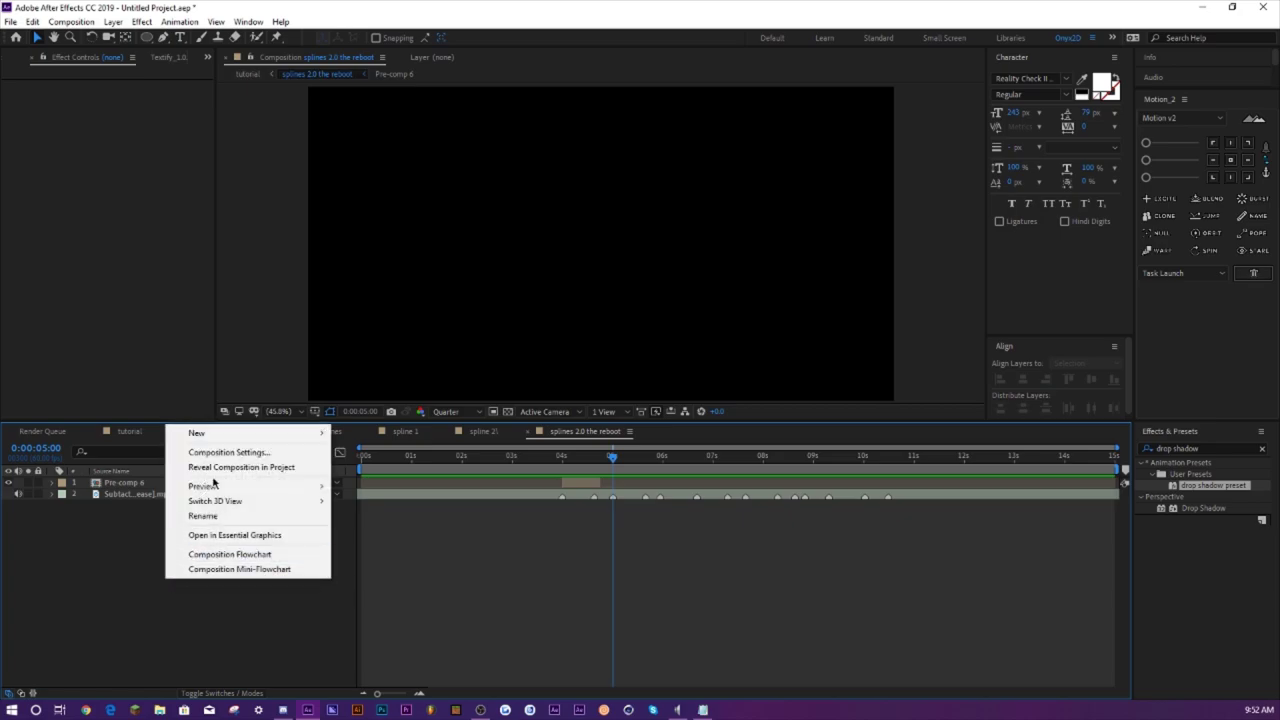
{"action": "mouse_move", "coordinate": [234, 437]}
{"action": "left_click", "coordinate": [455, 525]}
{"action": "key", "text": "q"}
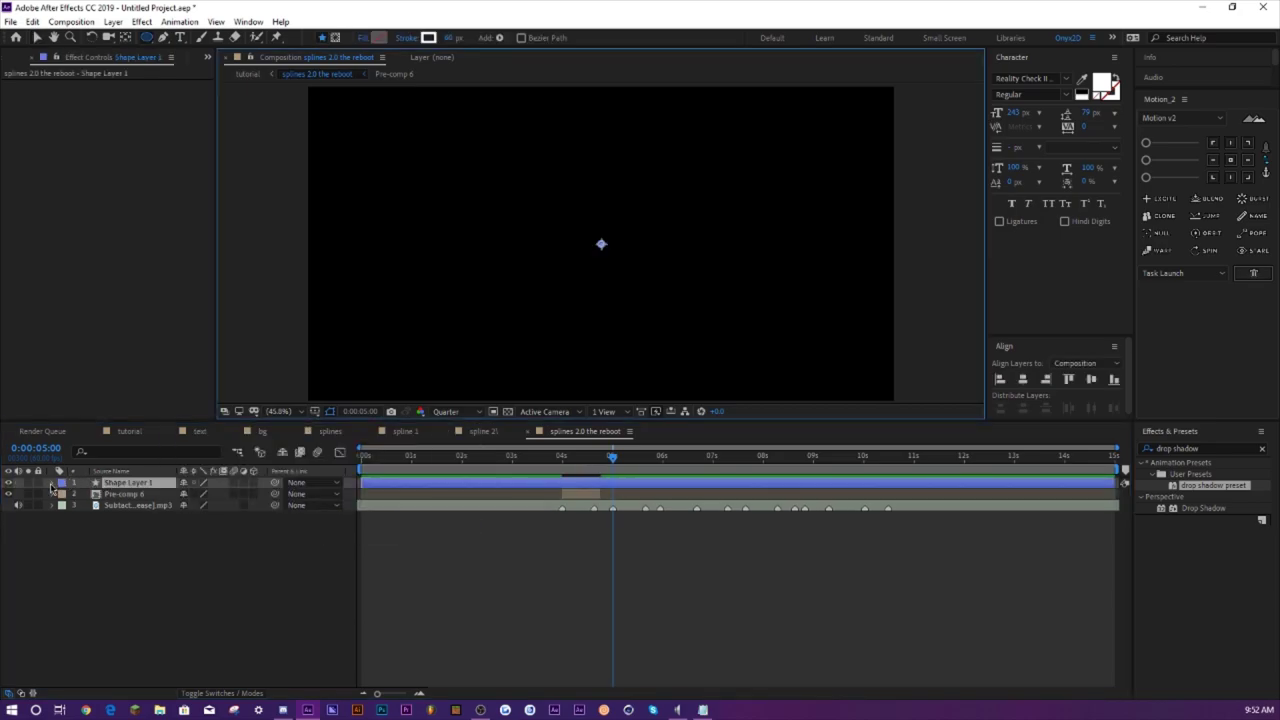
{"action": "left_click", "coordinate": [52, 482]}
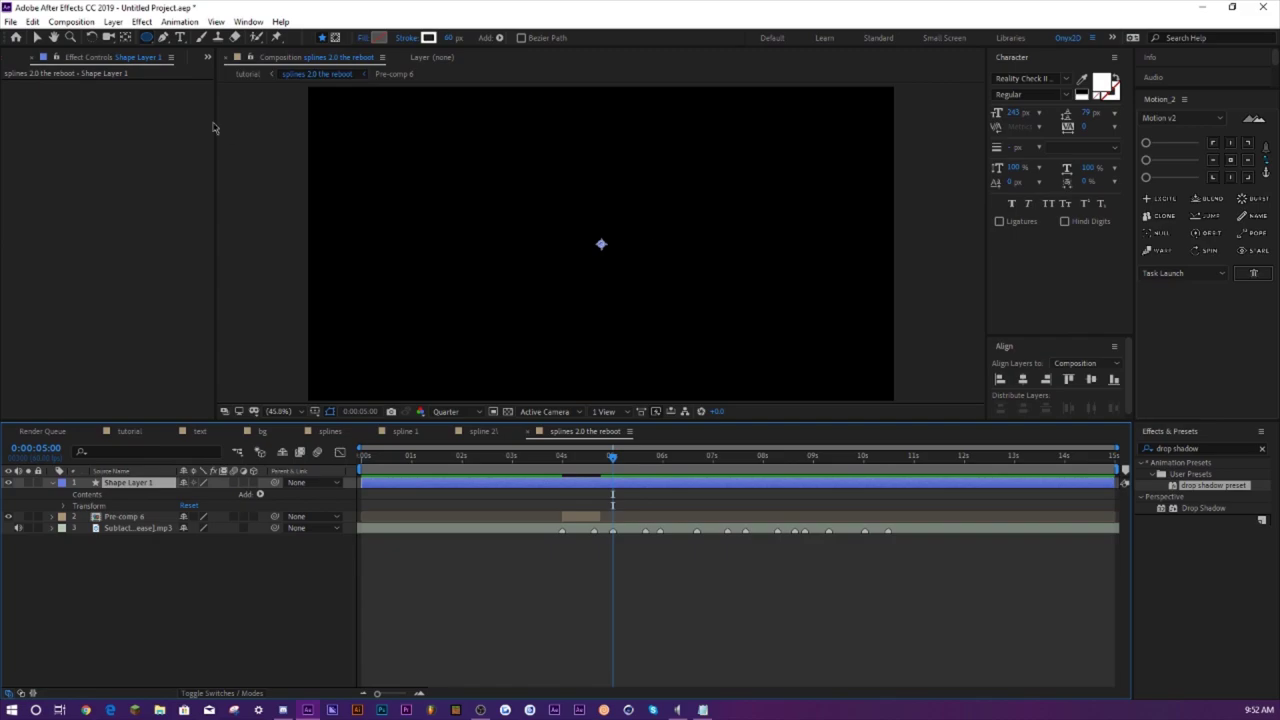
{"action": "left_click", "coordinate": [37, 37]}
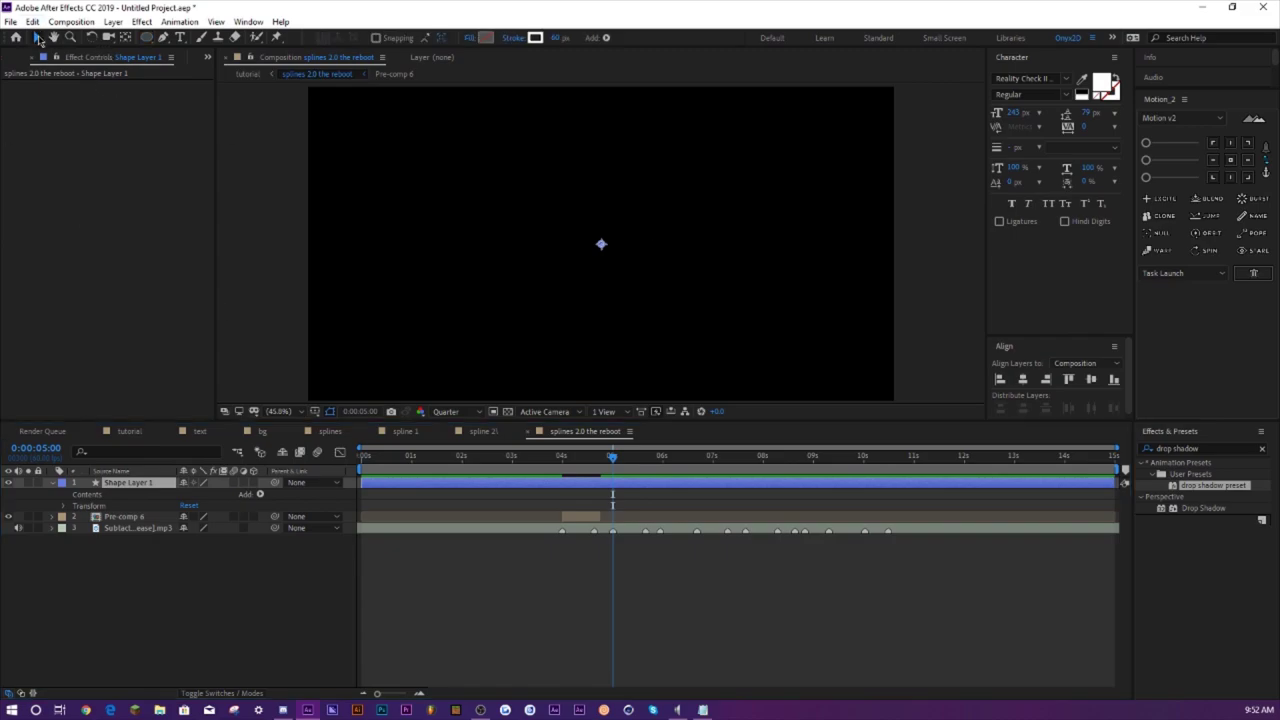
- Add an Ellipse path sized 513 by 513 to the shape layer
{"action": "left_click", "coordinate": [259, 494]}
{"action": "left_click", "coordinate": [290, 238]}
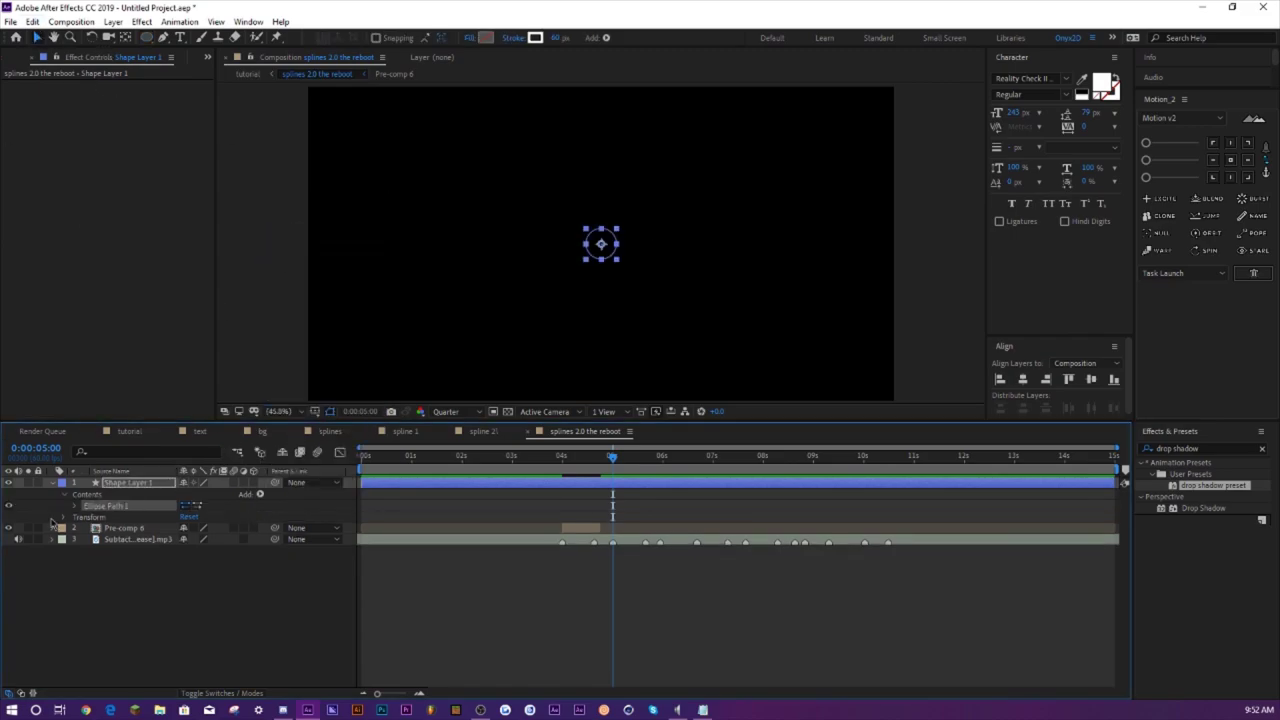
{"action": "left_click", "coordinate": [72, 506]}
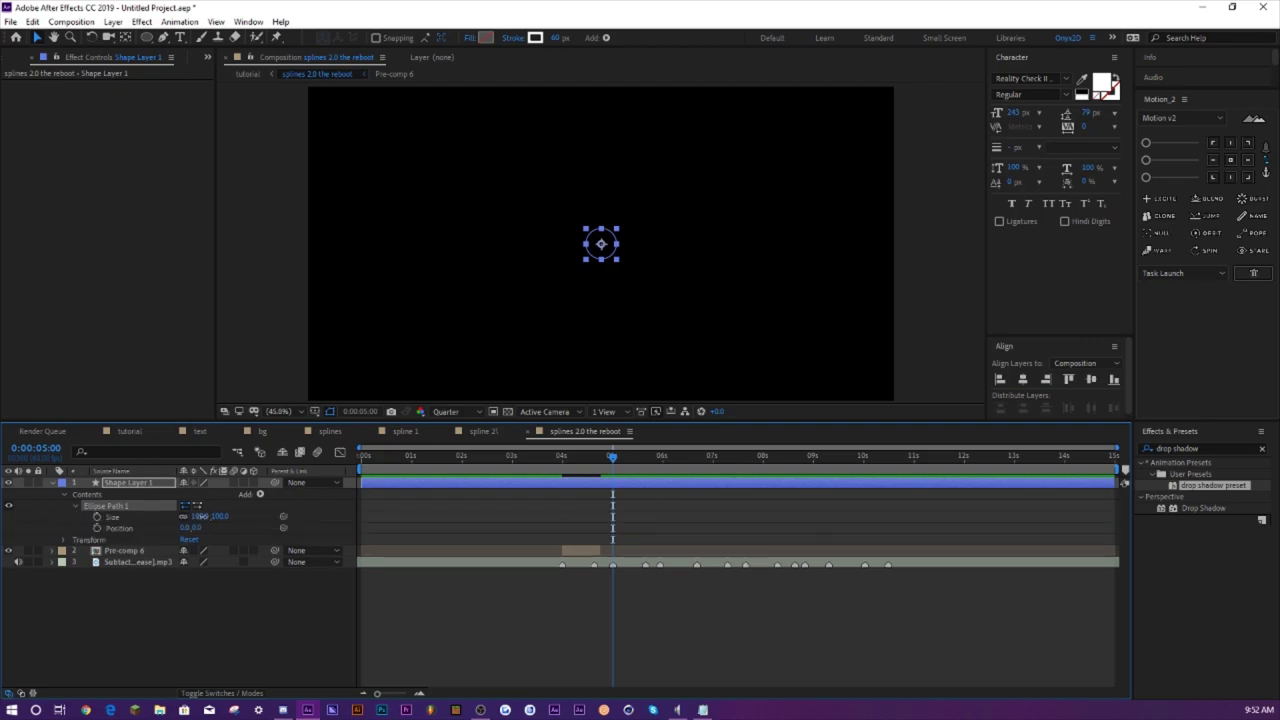
{"action": "left_click_drag", "start_coordinate": [199, 515], "coordinate": [350, 515]}
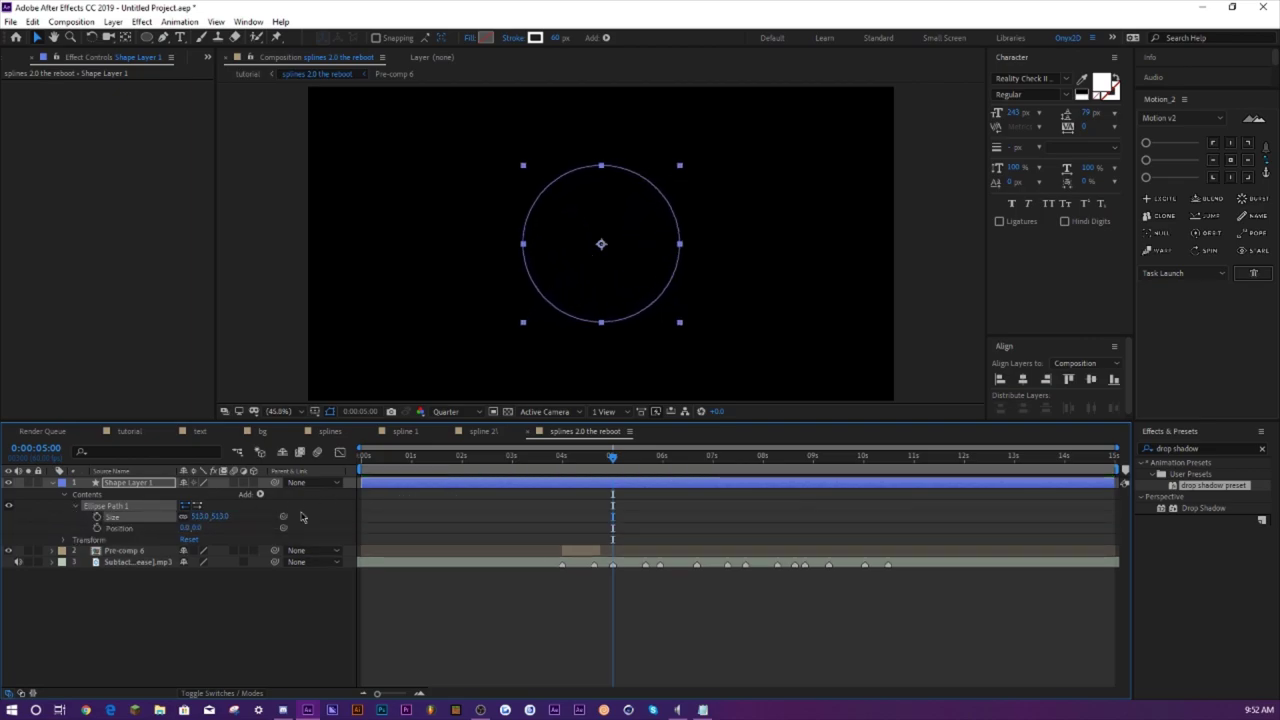
{"action": "left_click", "coordinate": [73, 507]}
{"action": "left_click", "coordinate": [71, 506]}
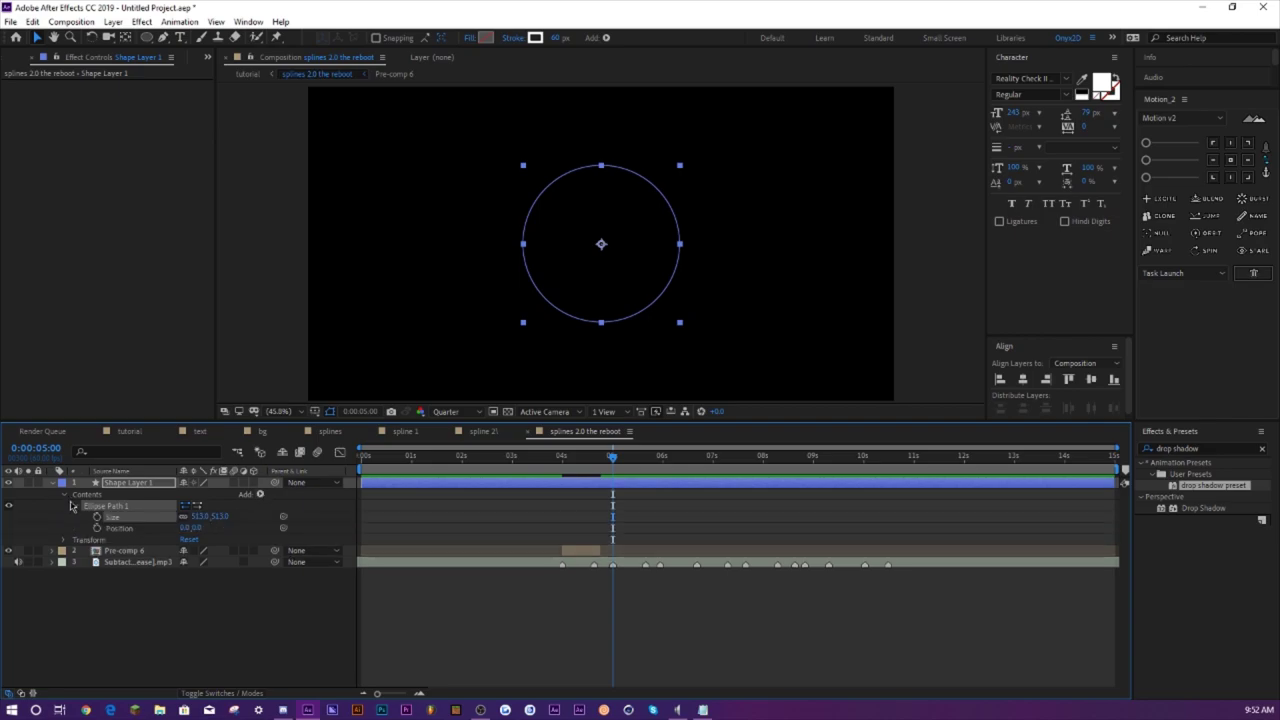
{"action": "left_click", "coordinate": [76, 507]}
- Add a thick white stroke to the circle
{"action": "left_click", "coordinate": [259, 495]}
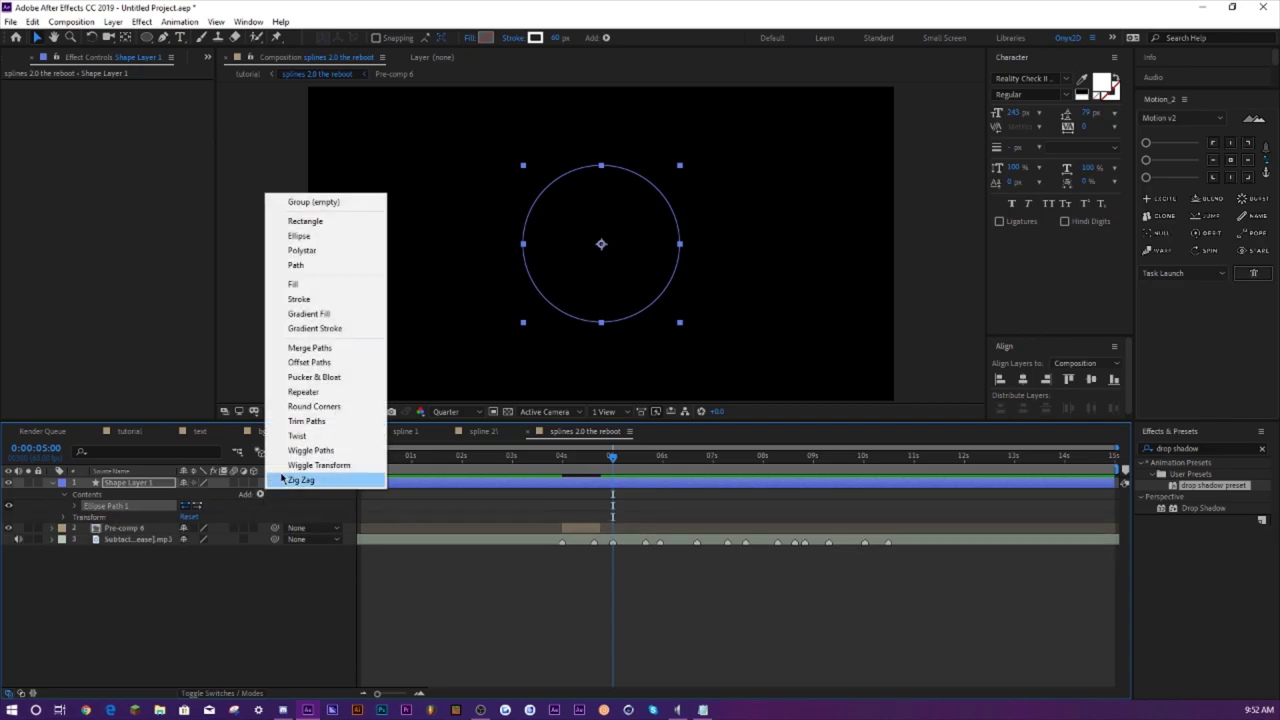
{"action": "left_click", "coordinate": [298, 299]}
{"action": "left_click", "coordinate": [74, 517]}
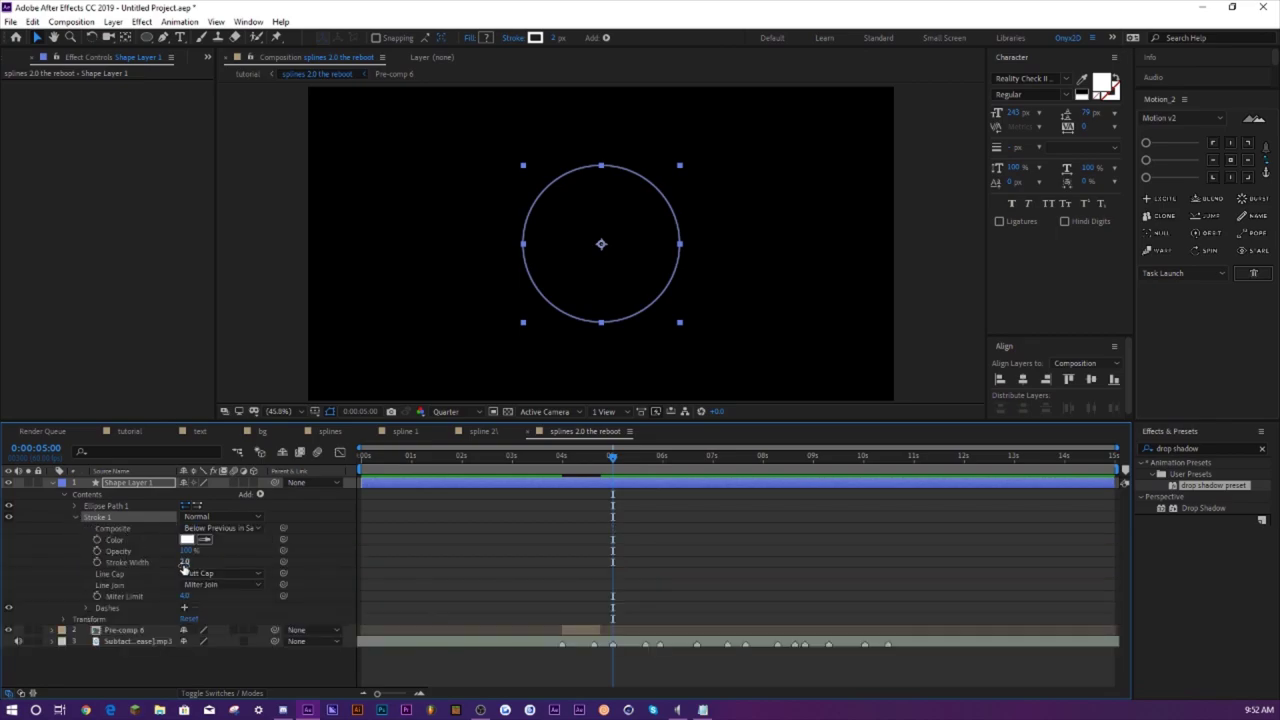
{"action": "left_click_drag", "start_coordinate": [184, 566], "coordinate": [228, 561]}
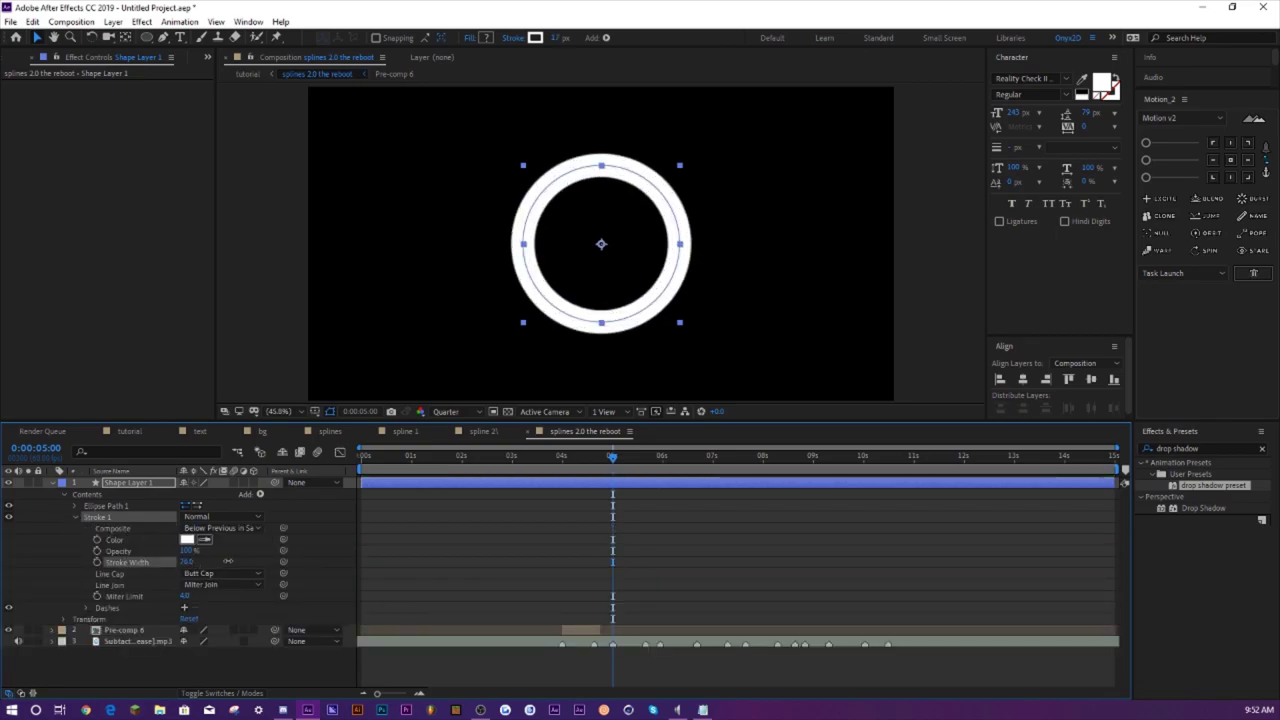
{"action": "left_click", "coordinate": [90, 517]}
{"action": "left_click", "coordinate": [78, 518]}
- Add Trim Paths with End at 0% so the ring is hidden
{"action": "left_click", "coordinate": [259, 494]}
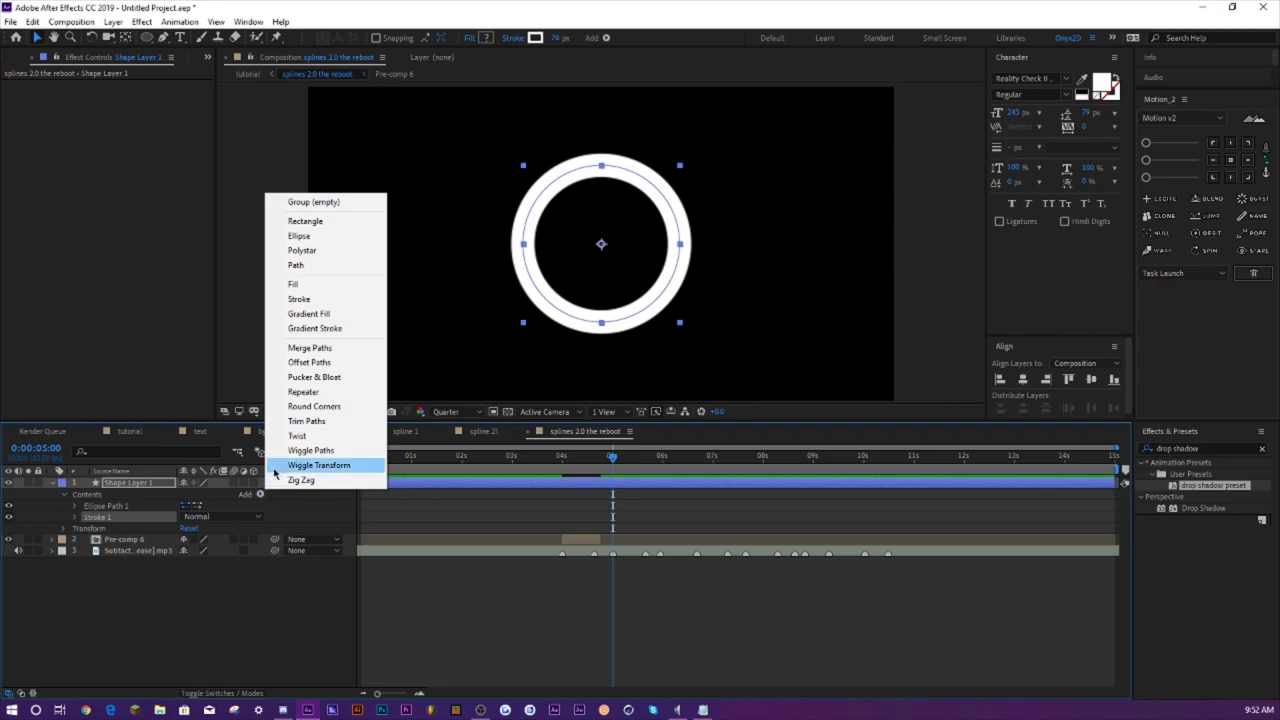
{"action": "left_click", "coordinate": [300, 422]}
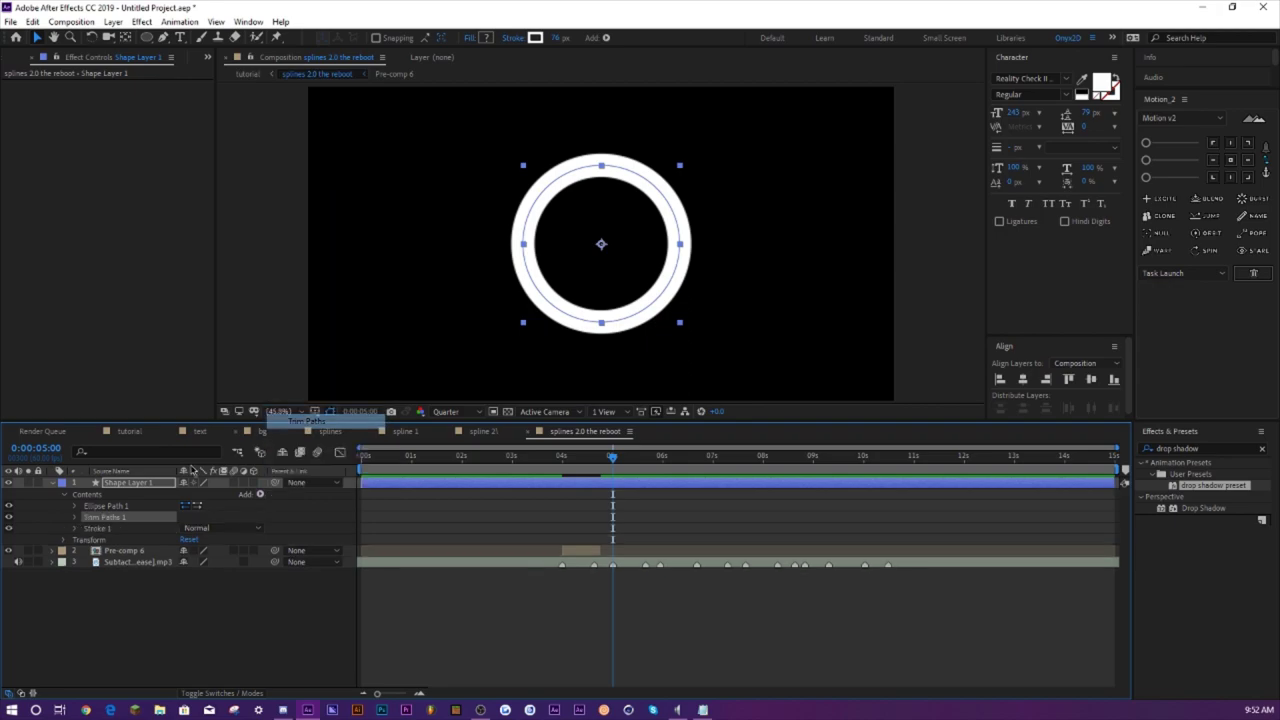
{"action": "left_click", "coordinate": [72, 520]}
{"action": "left_click_drag", "start_coordinate": [189, 539], "coordinate": [143, 558]}
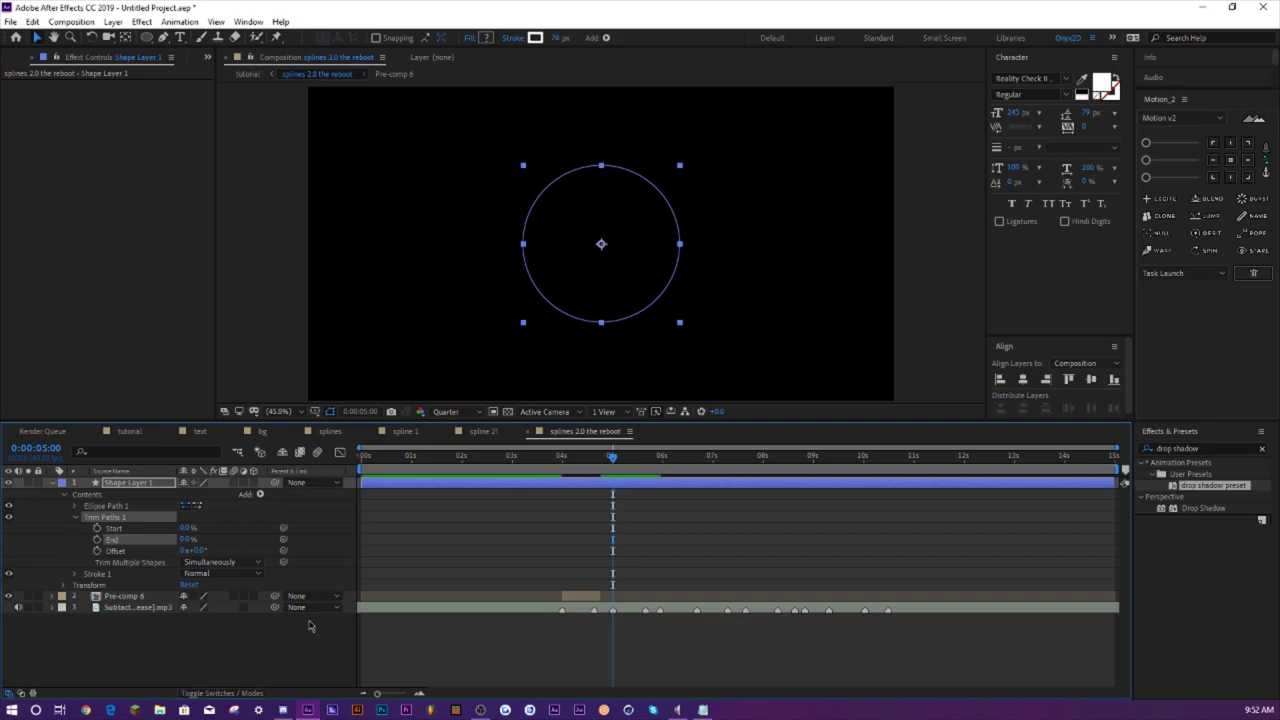
- Keyframe trim Start and End near 5:00, then both at 100% about half a second later
{"action": "left_click_drag", "start_coordinate": [378, 693], "coordinate": [403, 693]}
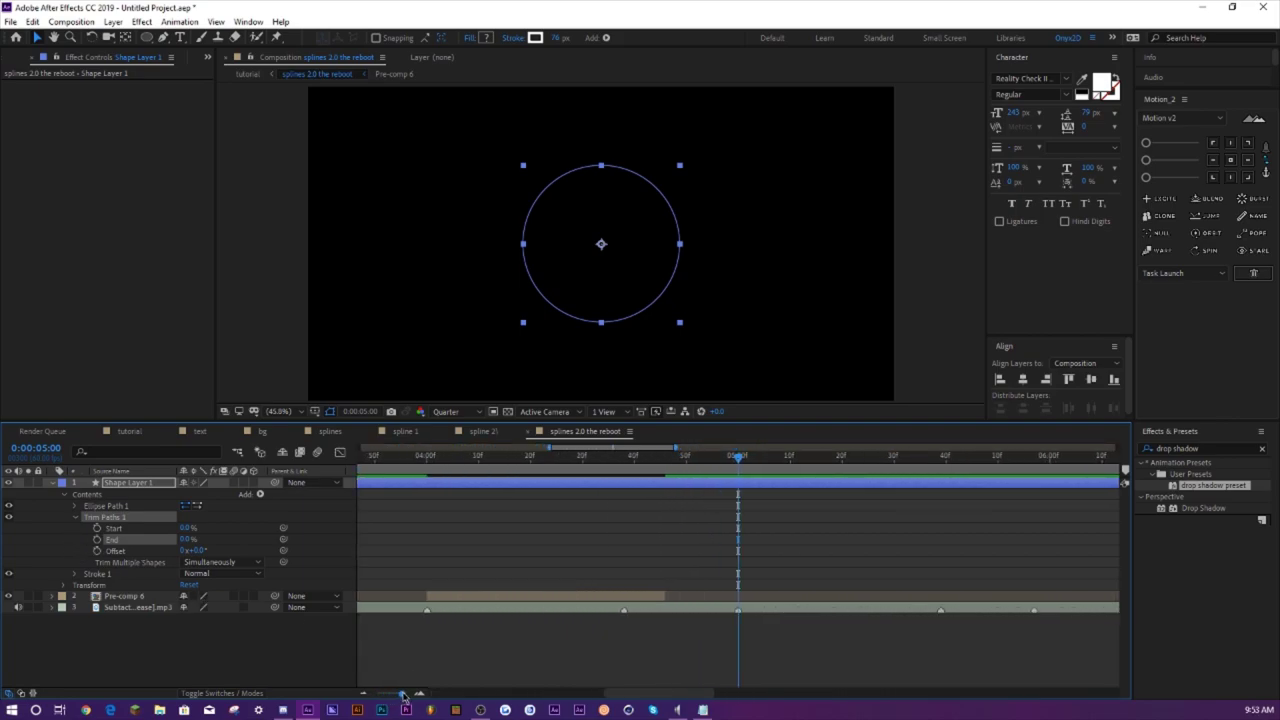
{"action": "left_click_drag", "start_coordinate": [655, 694], "coordinate": [685, 694]}
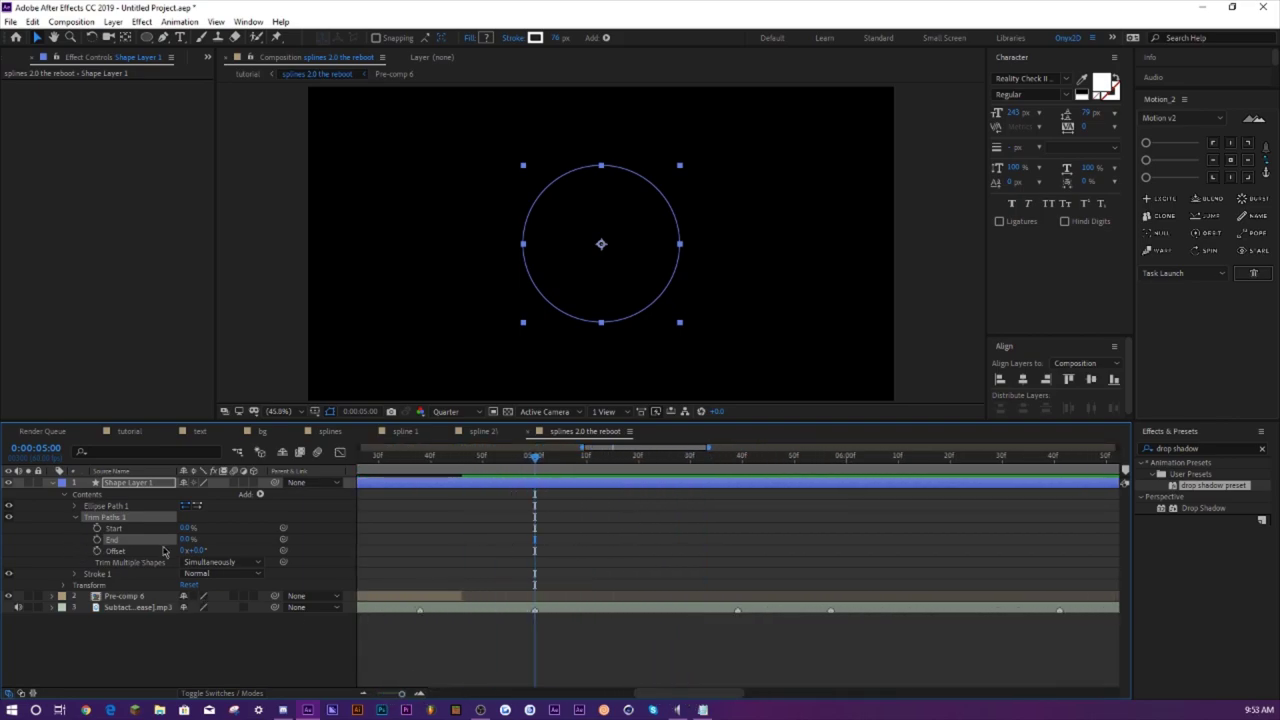
{"action": "left_click", "coordinate": [97, 528]}
{"action": "left_click", "coordinate": [97, 540]}
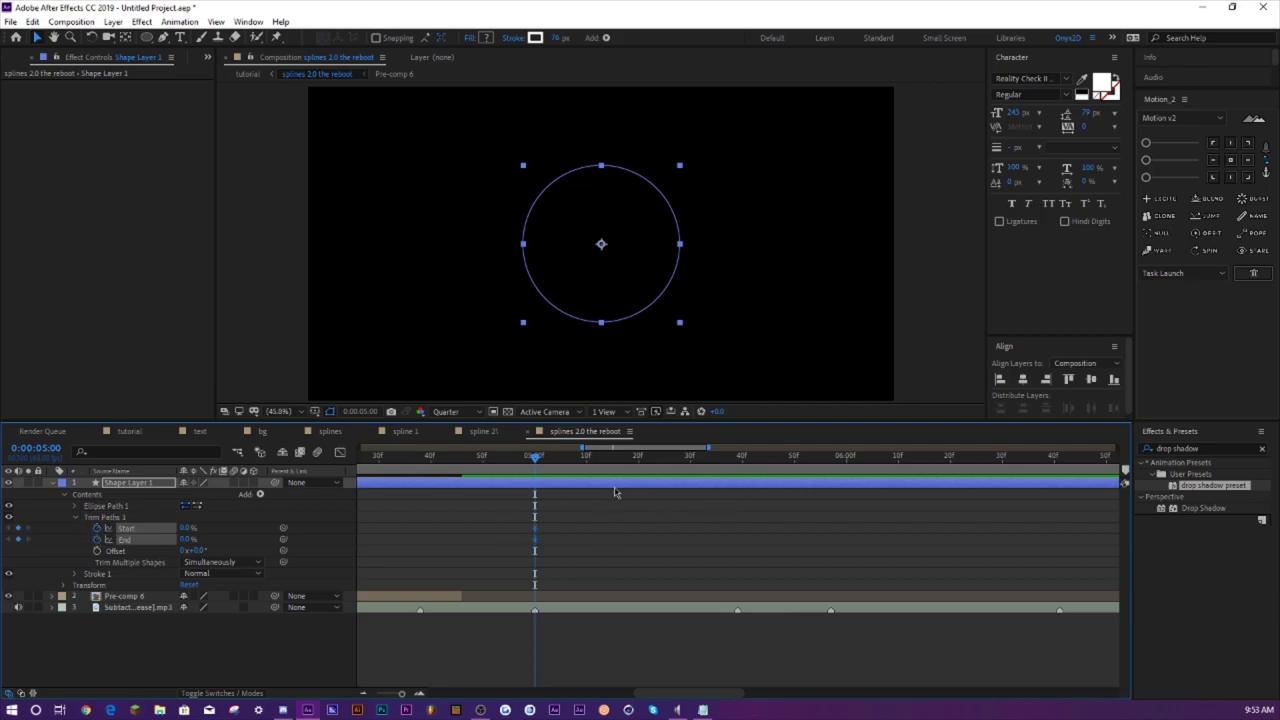
{"action": "left_click_drag", "start_coordinate": [551, 516], "coordinate": [509, 546]}
{"action": "left_click", "coordinate": [721, 458]}
{"action": "mouse_move", "coordinate": [186, 530]}
{"action": "left_mouse_down"}
{"action": "mouse_move", "coordinate": [290, 530]}
{"action": "mouse_move", "coordinate": [250, 545]}
{"action": "mouse_move", "coordinate": [343, 559]}
{"action": "left_mouse_up"}
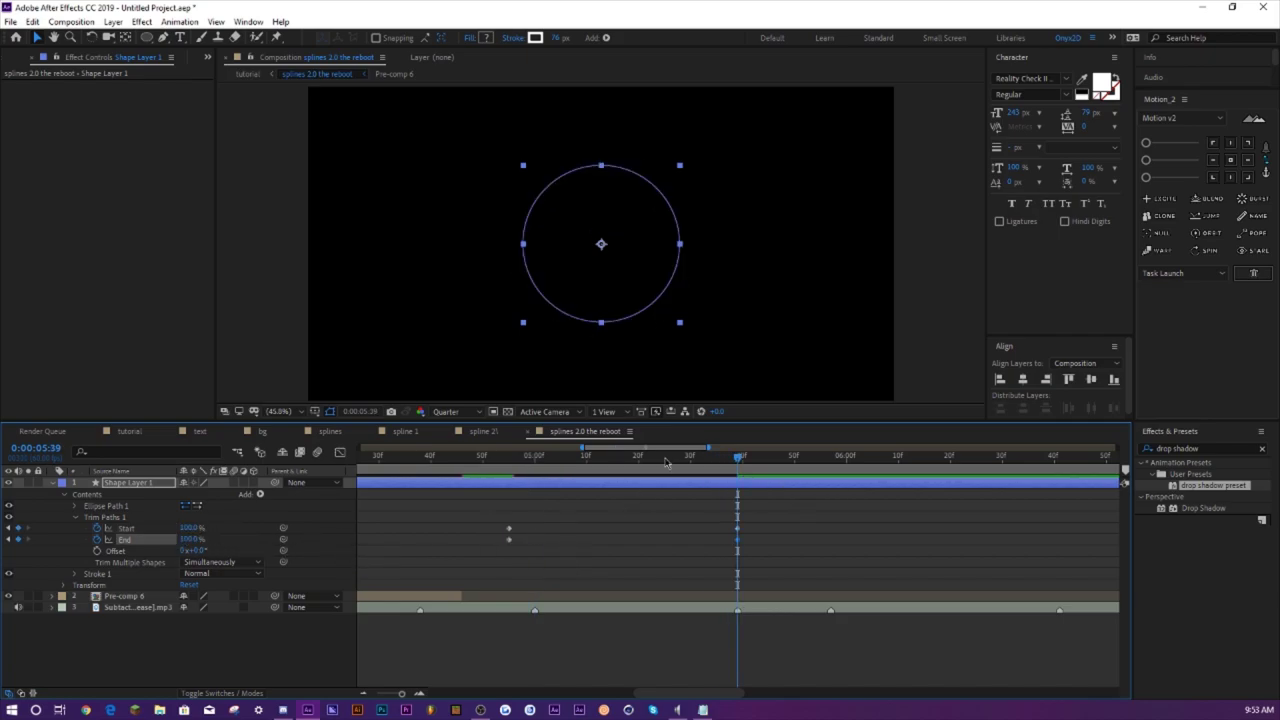
- Delay the Start keyframes so the arc trails, and preview it
{"action": "left_click", "coordinate": [634, 458]}
{"action": "left_click_drag", "start_coordinate": [420, 521], "coordinate": [826, 531]}
{"action": "left_click_drag", "start_coordinate": [517, 533], "coordinate": [587, 530]}
{"action": "left_click", "coordinate": [498, 458]}
{"action": "key", "text": "space"}
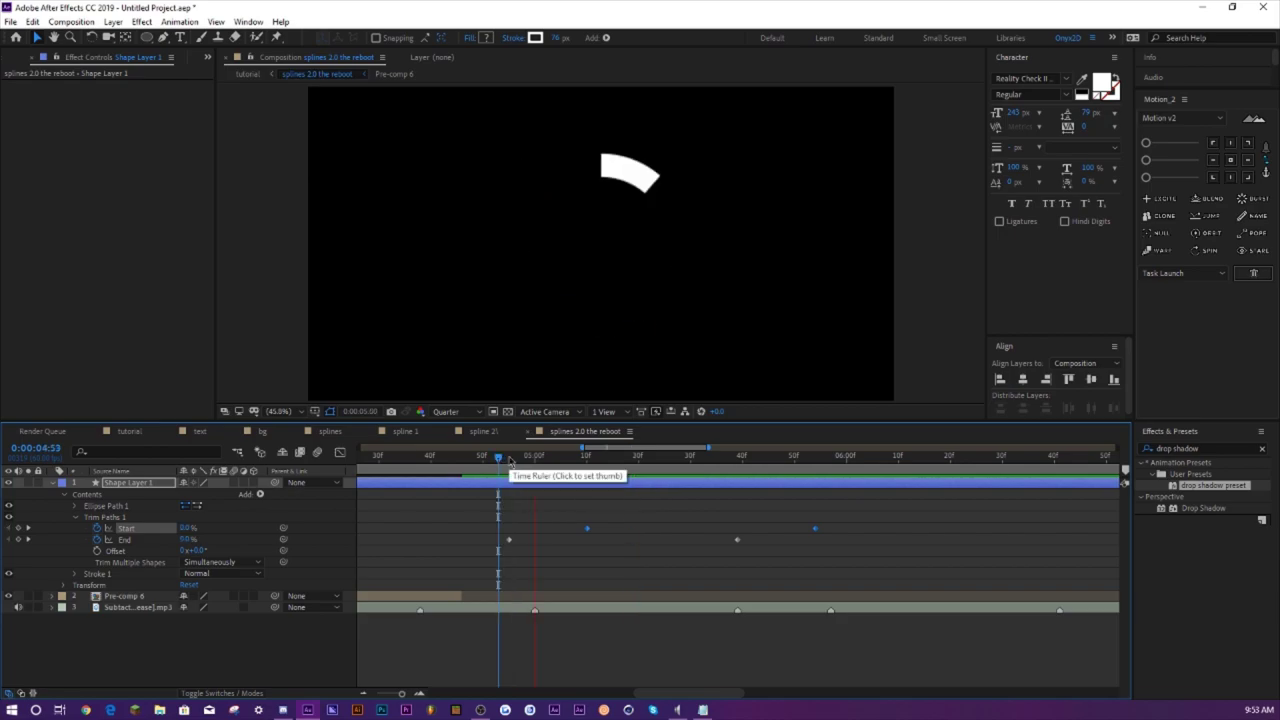
{"action": "key", "text": "space"}
- Select all the trim keyframes and preview the arc sweep again
{"action": "left_click_drag", "start_coordinate": [862, 527], "coordinate": [462, 582]}
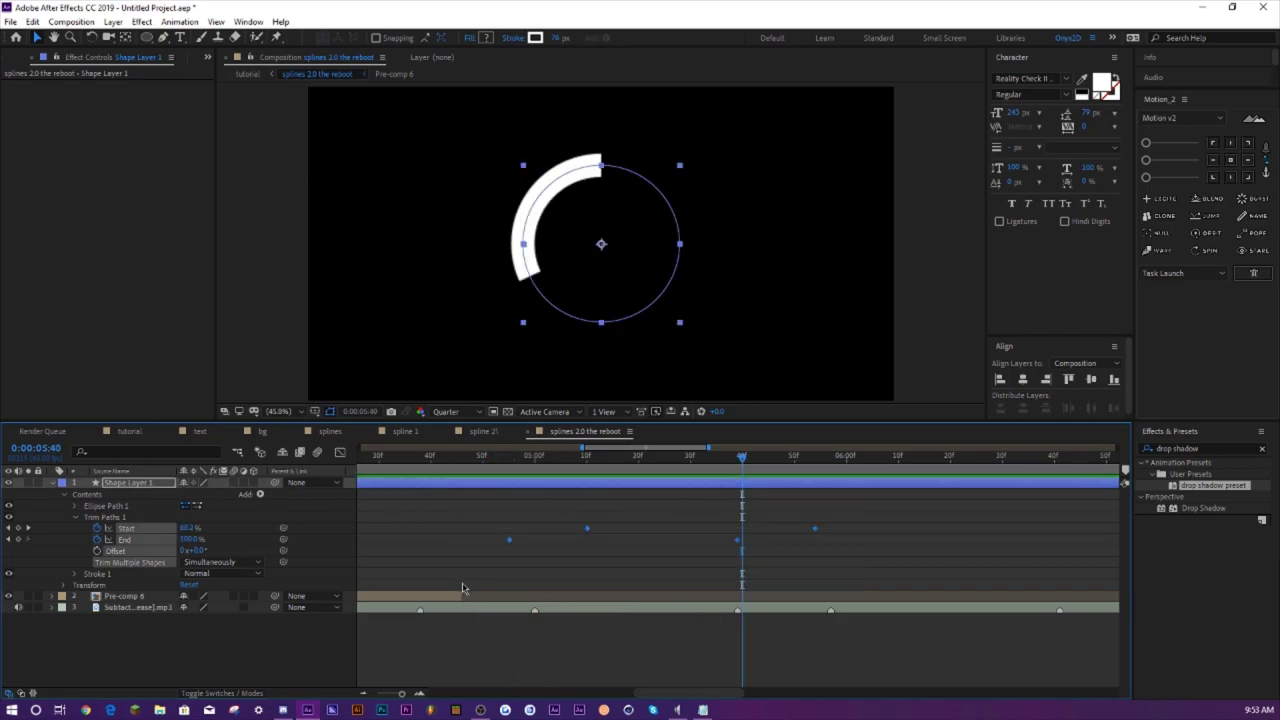
{"action": "left_click", "coordinate": [508, 460]}
{"action": "key", "text": "space"}
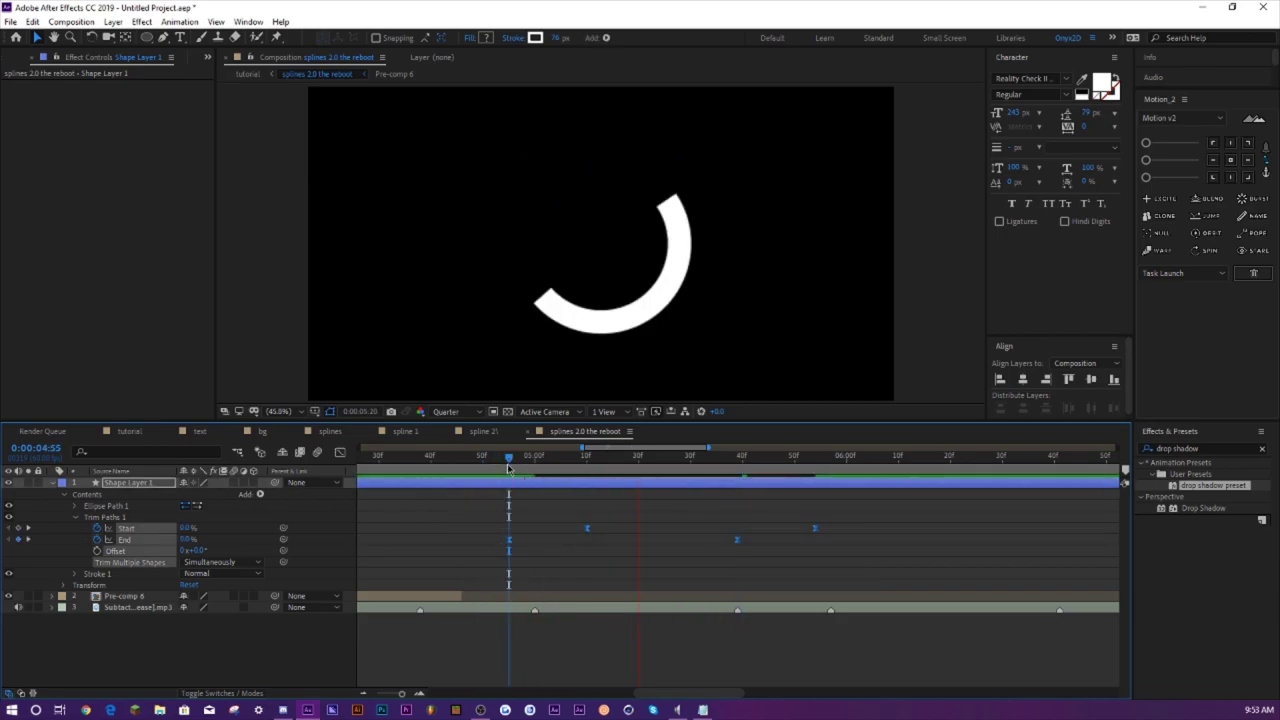
{"action": "key", "text": "space"}
- Steepen the Trim Paths keyframe easing to 100% influence in the Graph Editor and preview it
{"action": "left_click", "coordinate": [341, 453]}
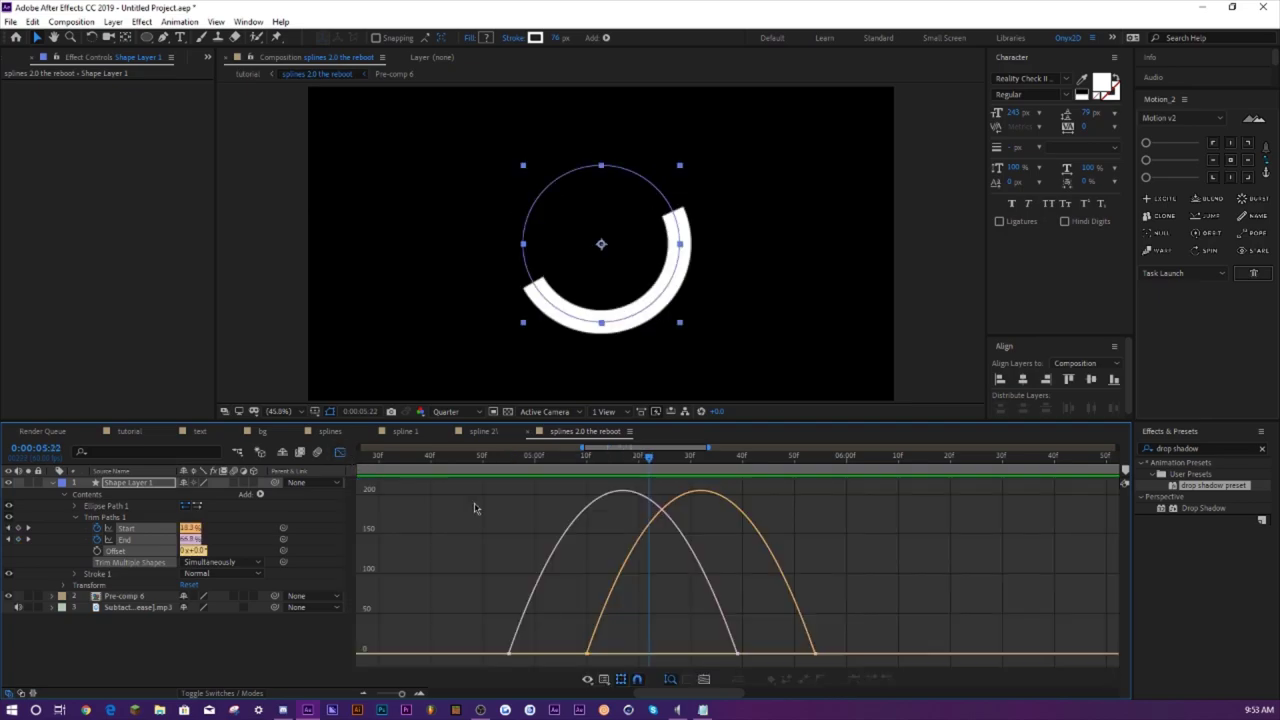
{"action": "left_click_drag", "start_coordinate": [826, 595], "coordinate": [495, 672]}
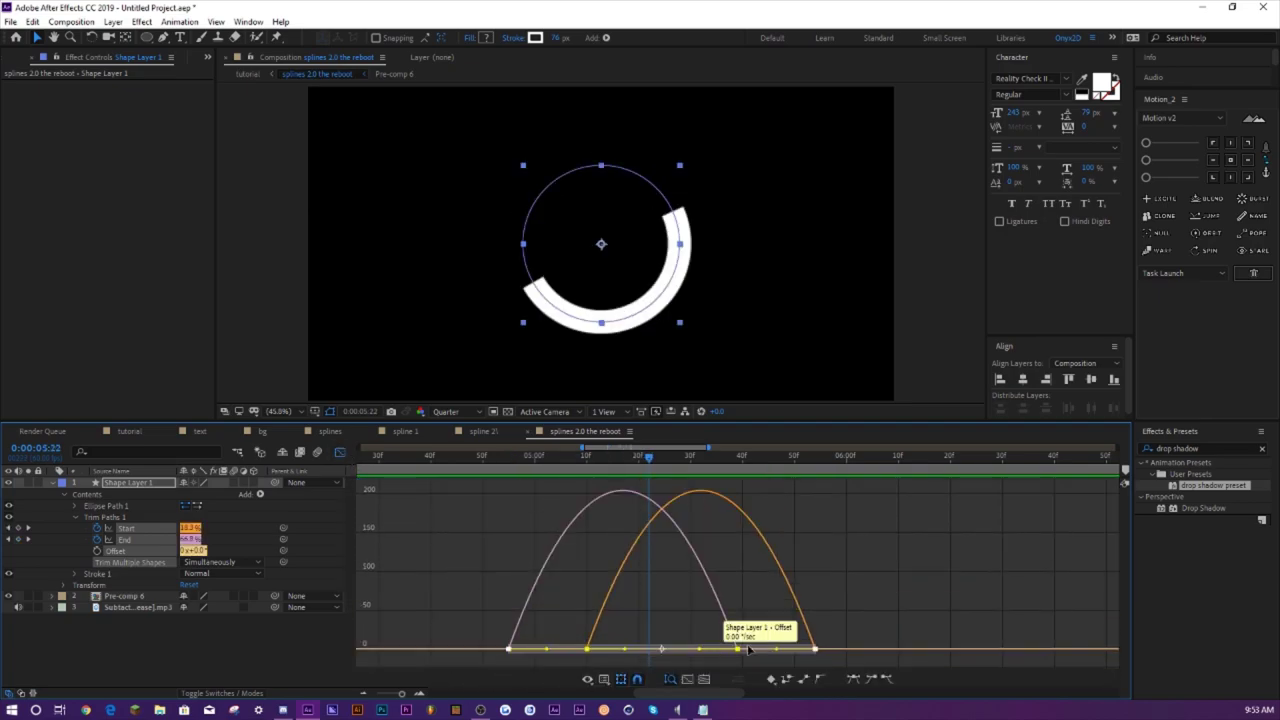
{"action": "left_click_drag", "start_coordinate": [778, 652], "coordinate": [737, 563]}
{"action": "left_click", "coordinate": [510, 459]}
{"action": "key", "text": "space"}
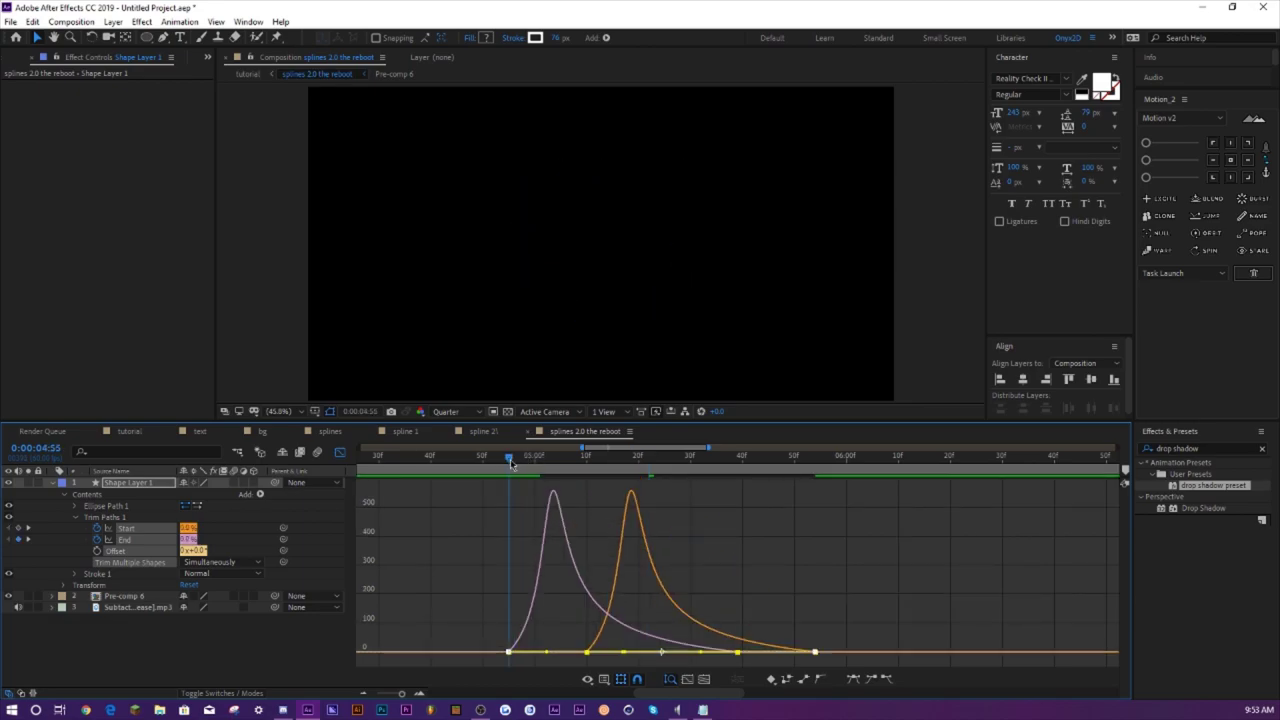
- Replay the eased arc animation in the normal keyframe timeline and collapse Shape Layer 1
{"action": "left_click", "coordinate": [340, 452]}
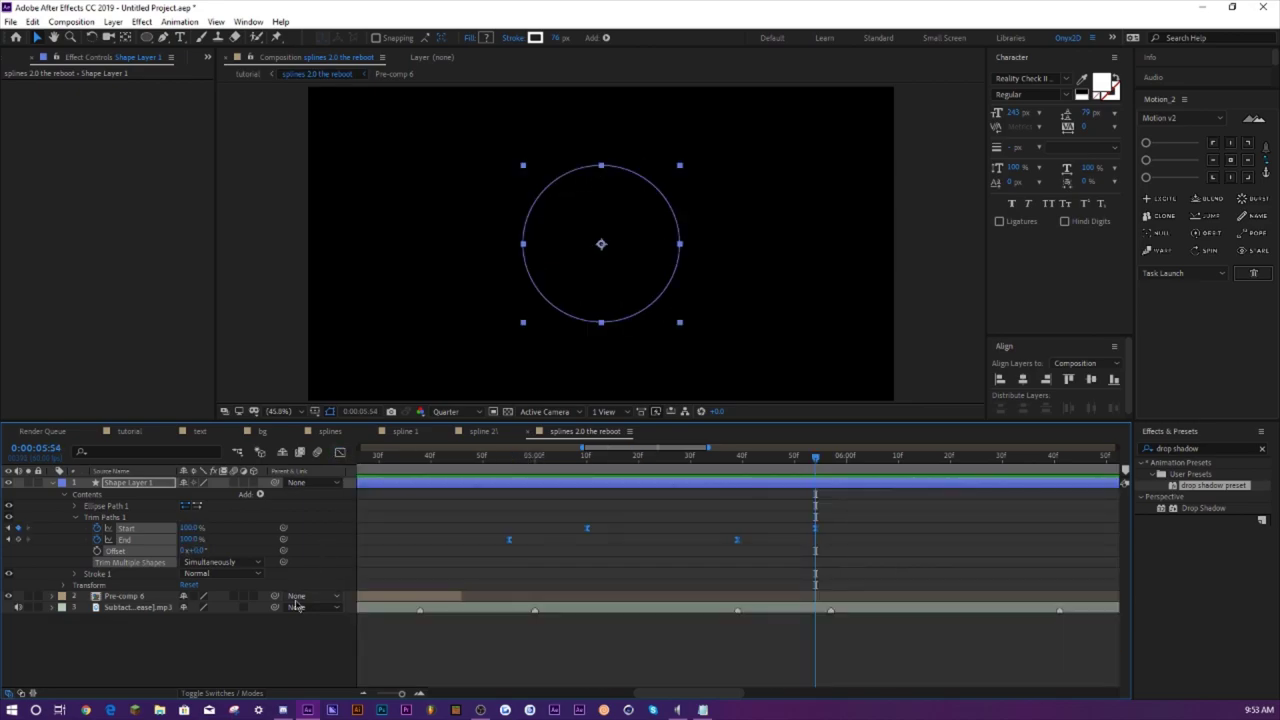
{"action": "left_click", "coordinate": [503, 471]}
{"action": "key", "text": "space"}
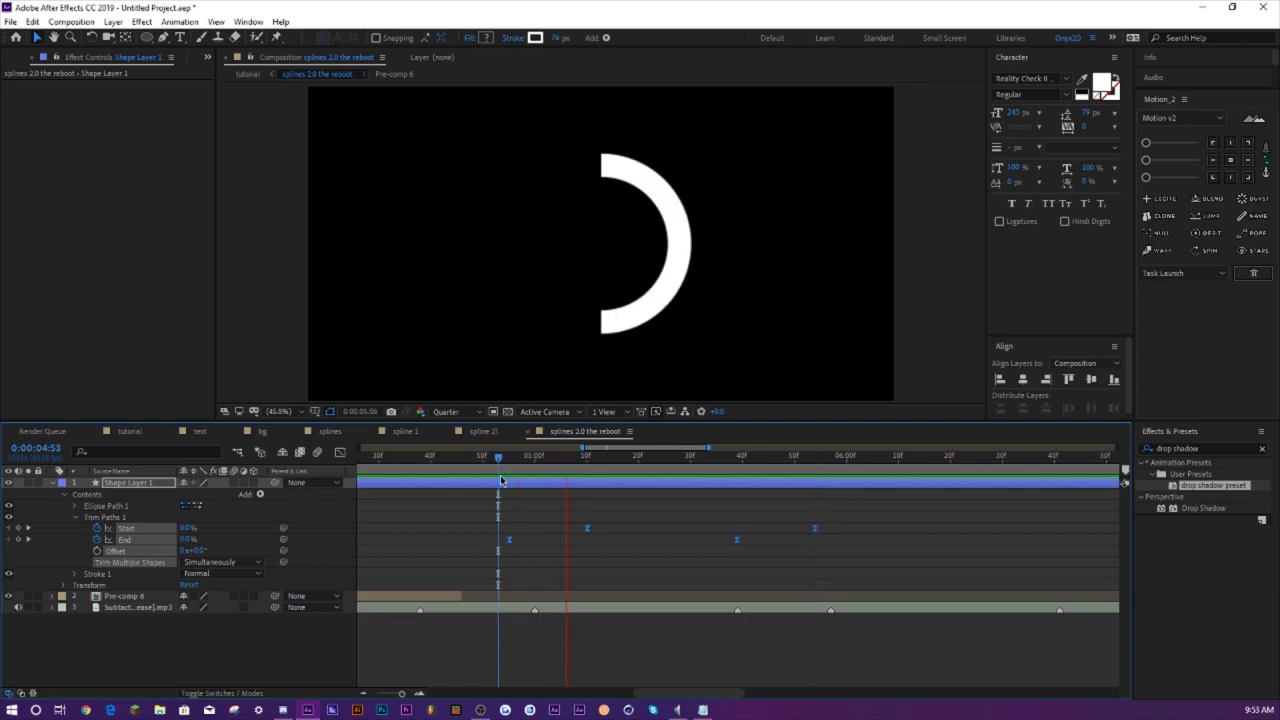
{"action": "key", "text": "space"}
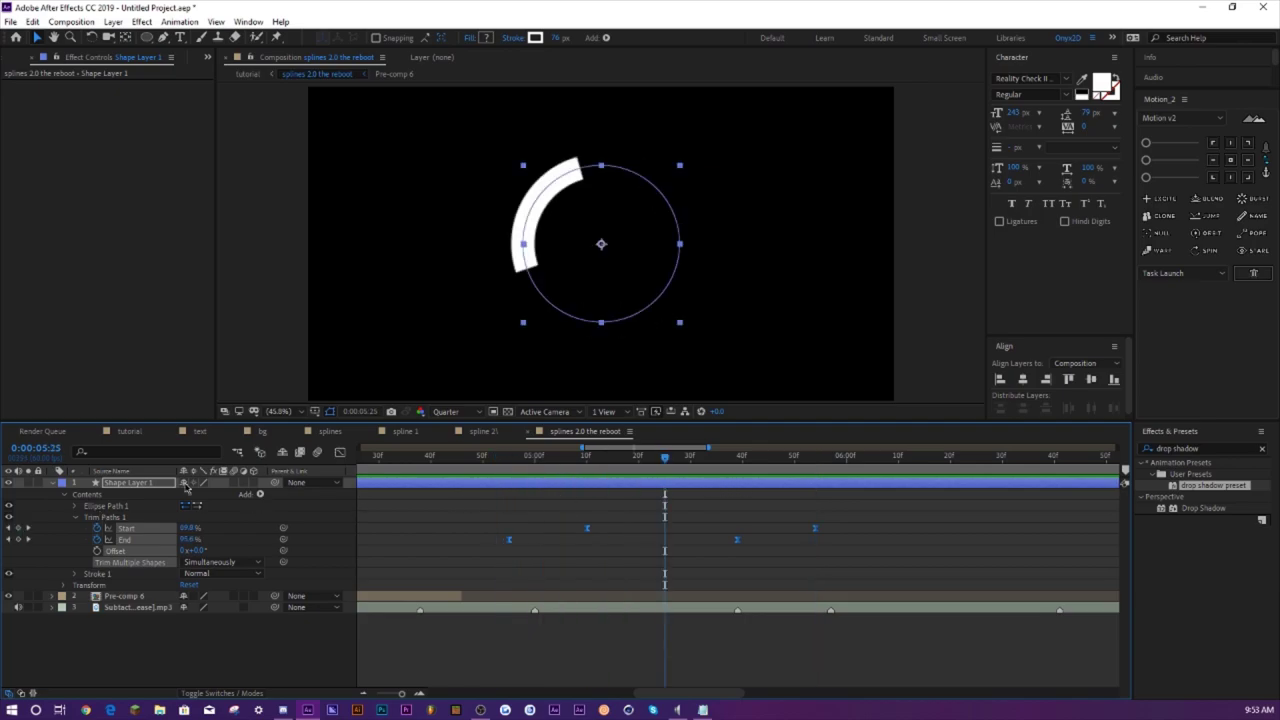
{"action": "left_click", "coordinate": [60, 483]}
- Duplicate the ring layer as Shape Layer 2 and set its Ellipse Path Size to 922
{"action": "key", "text": "ctrl+d"}
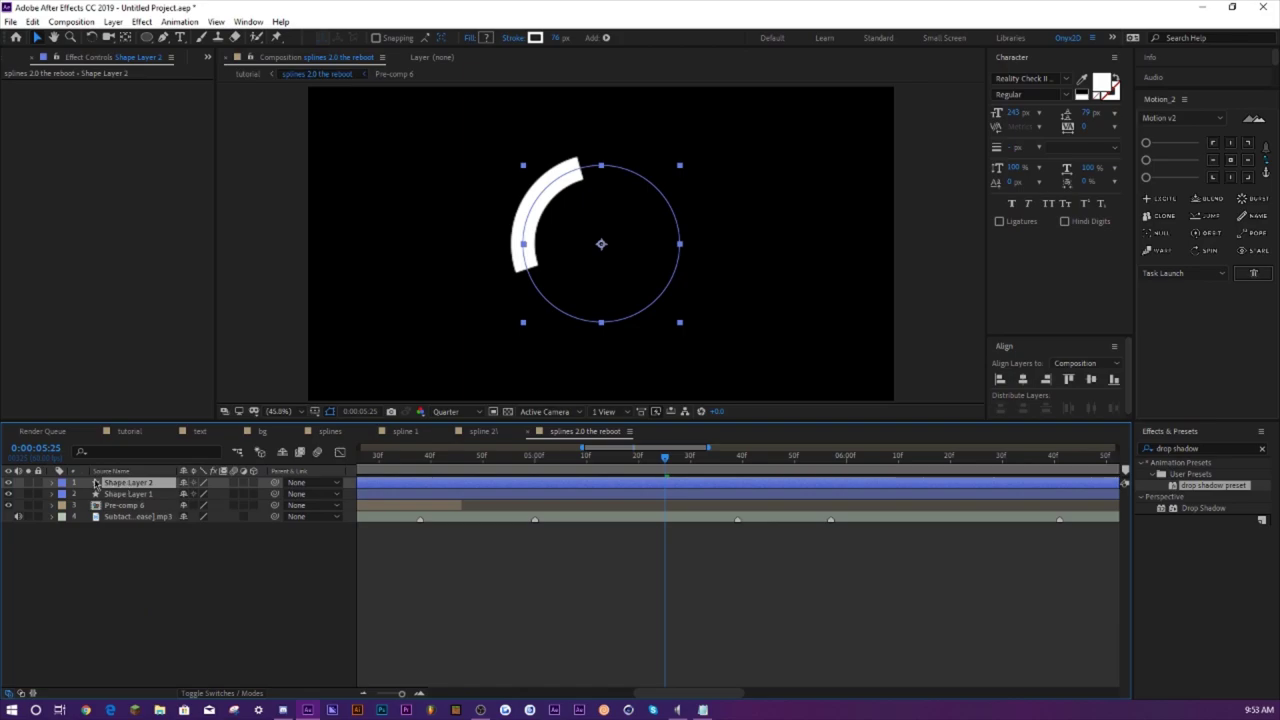
{"action": "left_click", "coordinate": [103, 451]}
{"action": "type", "text": "size"}
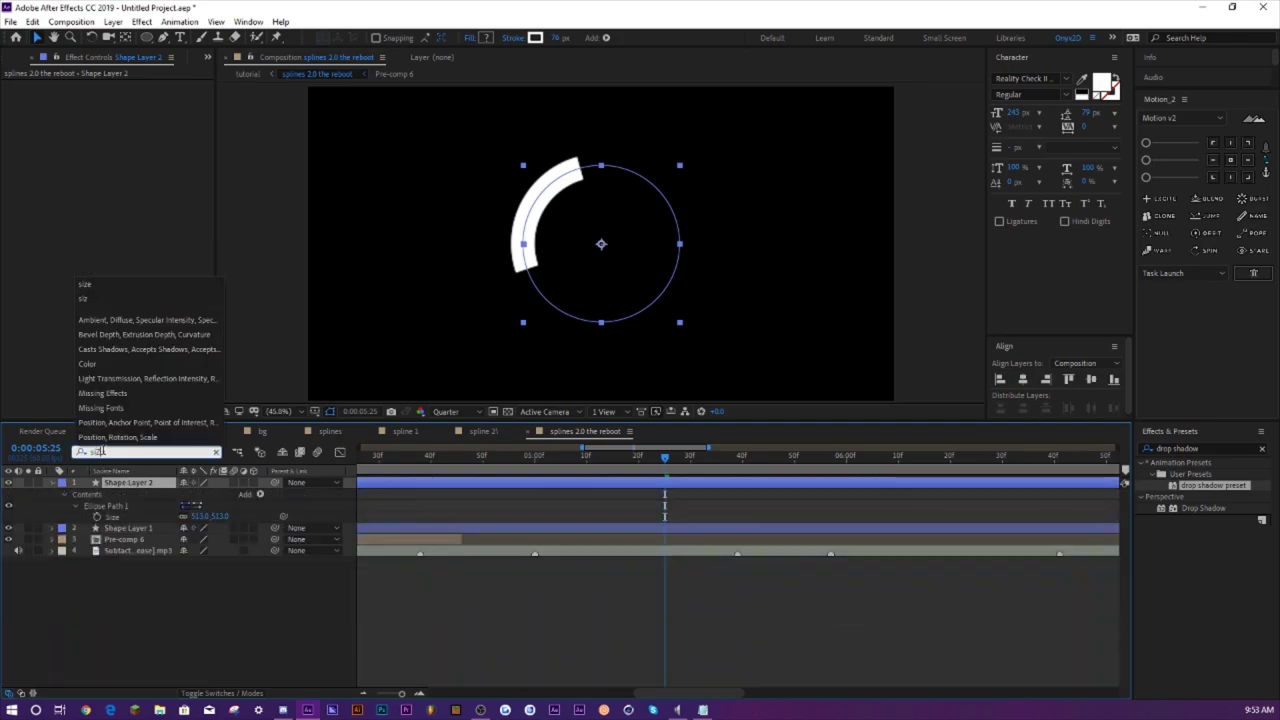
{"action": "left_click", "coordinate": [195, 629]}
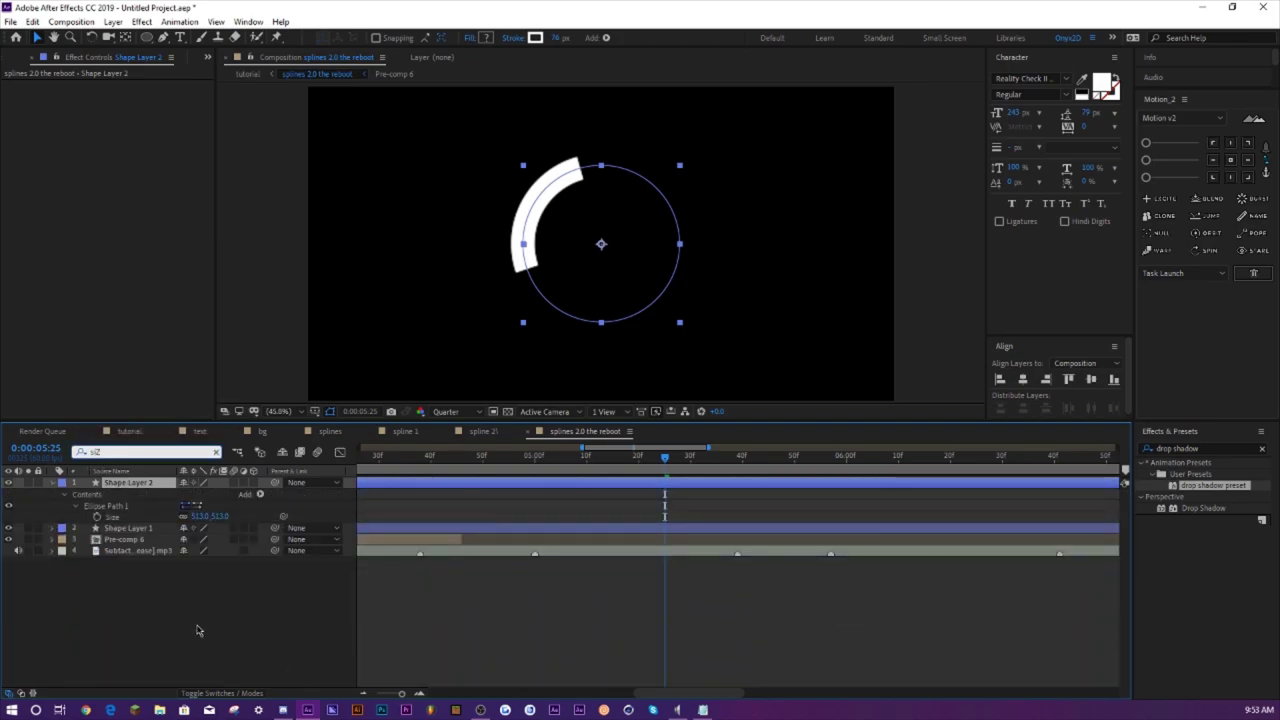
{"action": "left_click", "coordinate": [197, 630]}
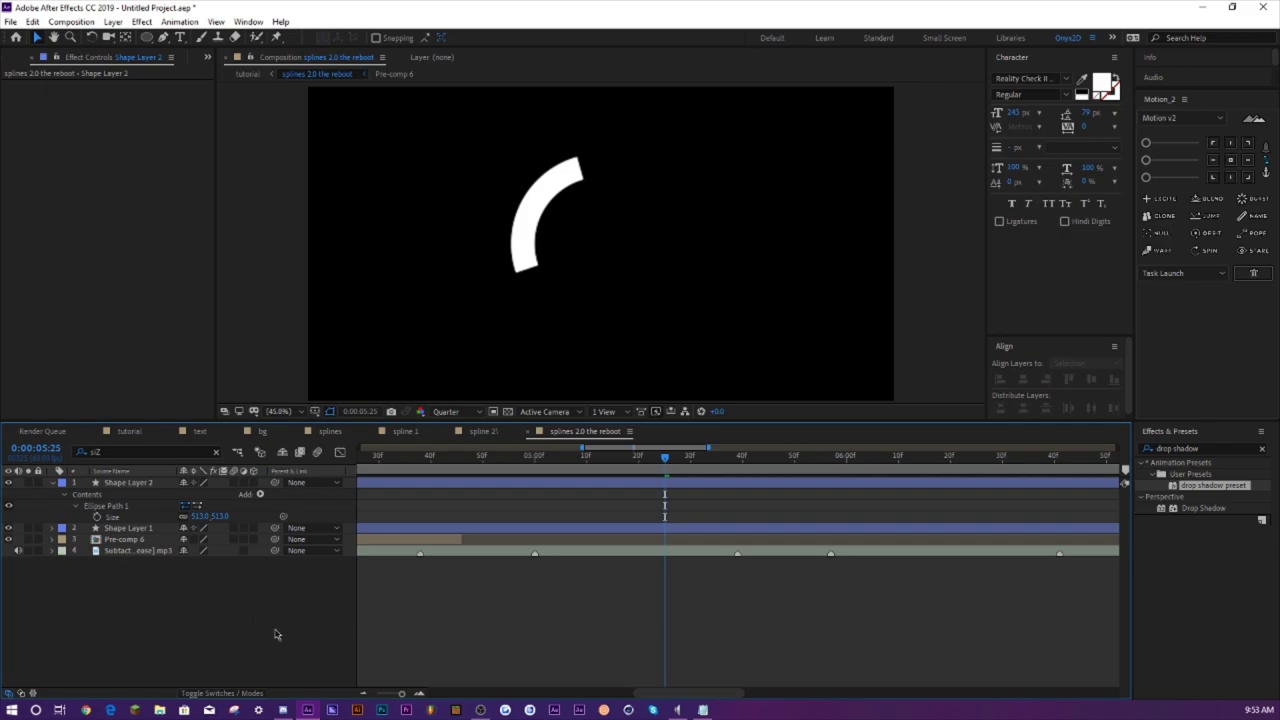
{"action": "left_click", "coordinate": [112, 516]}
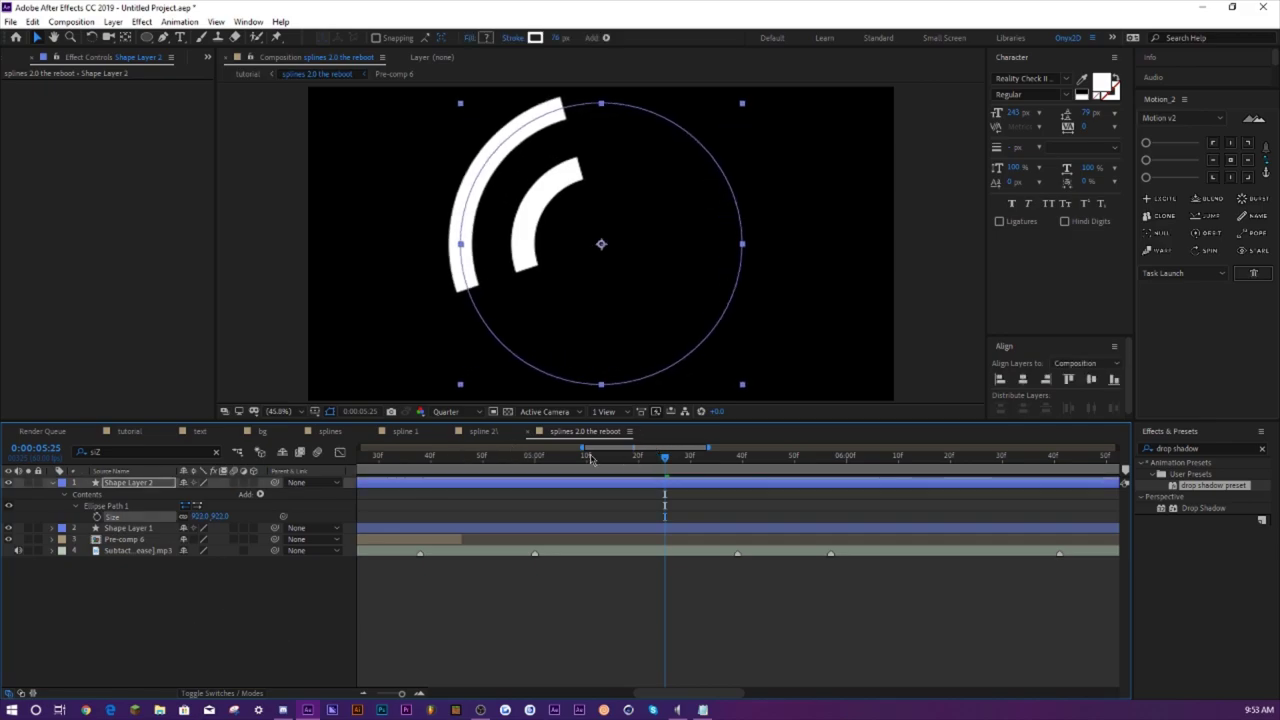
- Scrub through the growing arcs to check the larger outer ring on Shape Layer 2
{"action": "left_click", "coordinate": [525, 458]}
{"action": "left_click_drag", "start_coordinate": [525, 463], "coordinate": [644, 473]}
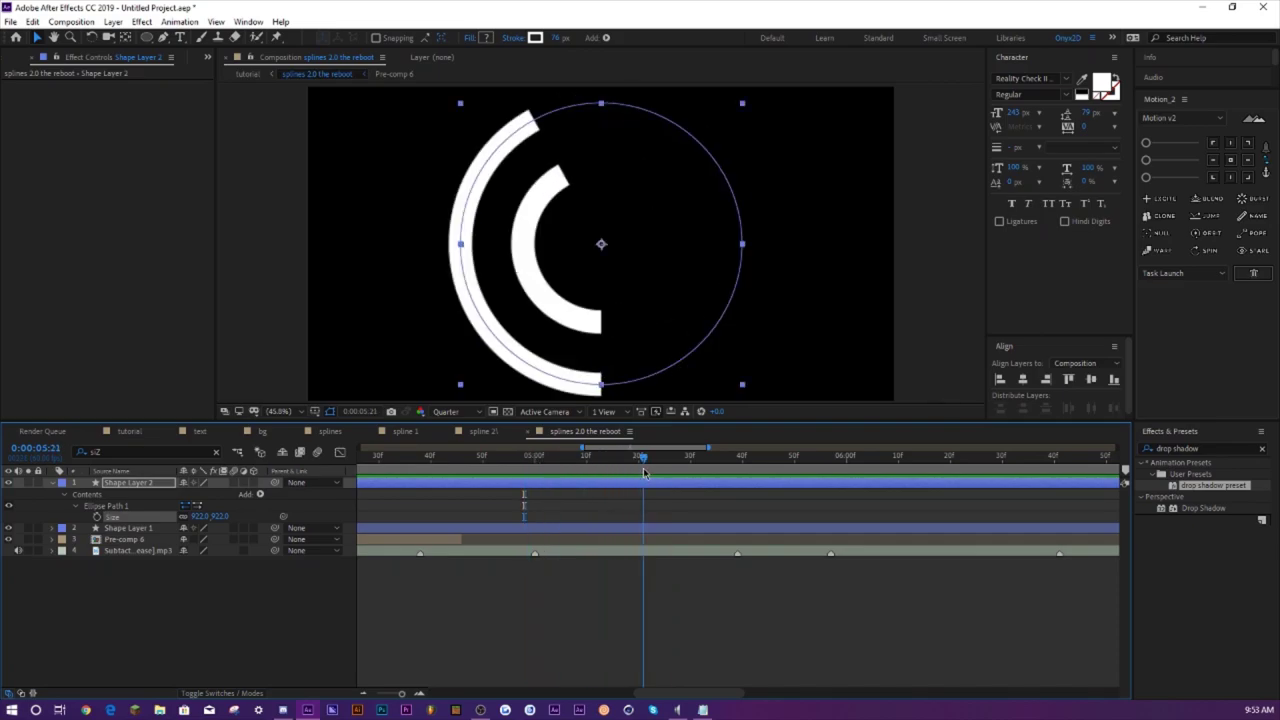
{"action": "left_click", "coordinate": [145, 483]}
{"action": "left_click", "coordinate": [1207, 448]}
- Apply Gradient Ramp to Shape Layer 2 with a bright purple 6C00FF start colour
{"action": "type", "text": "gr"}
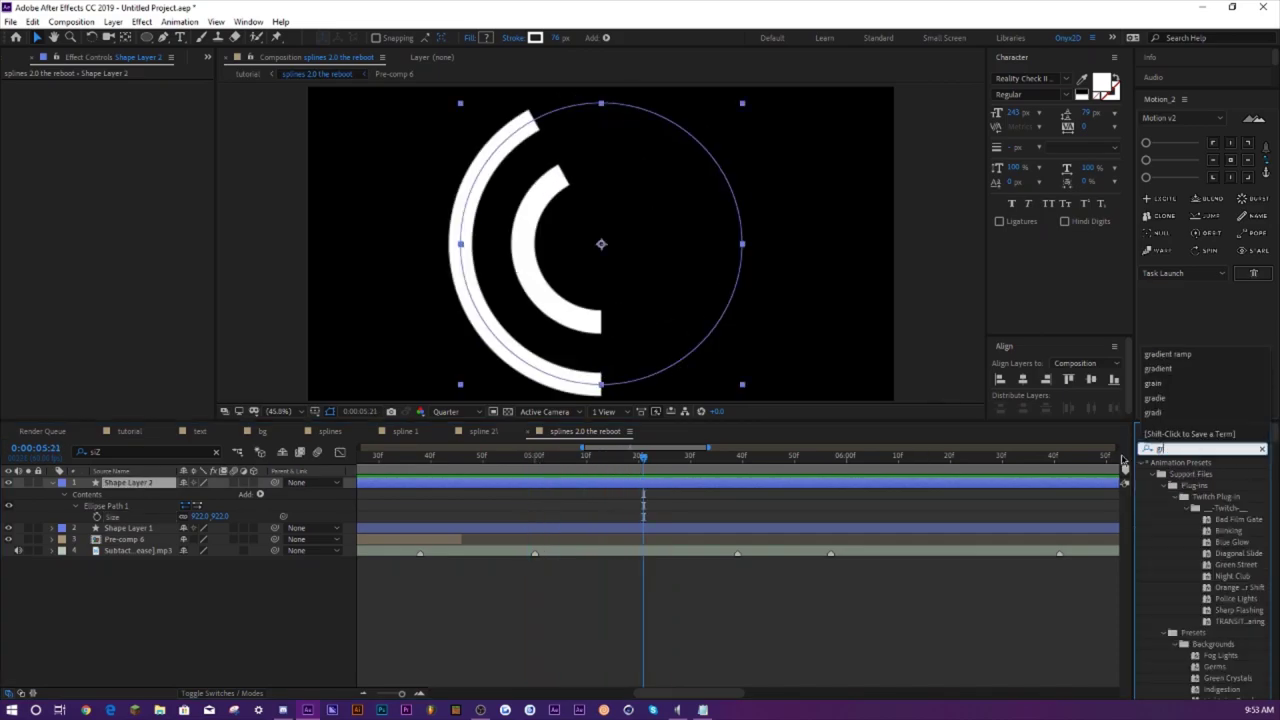
{"action": "type", "text": "adi"}
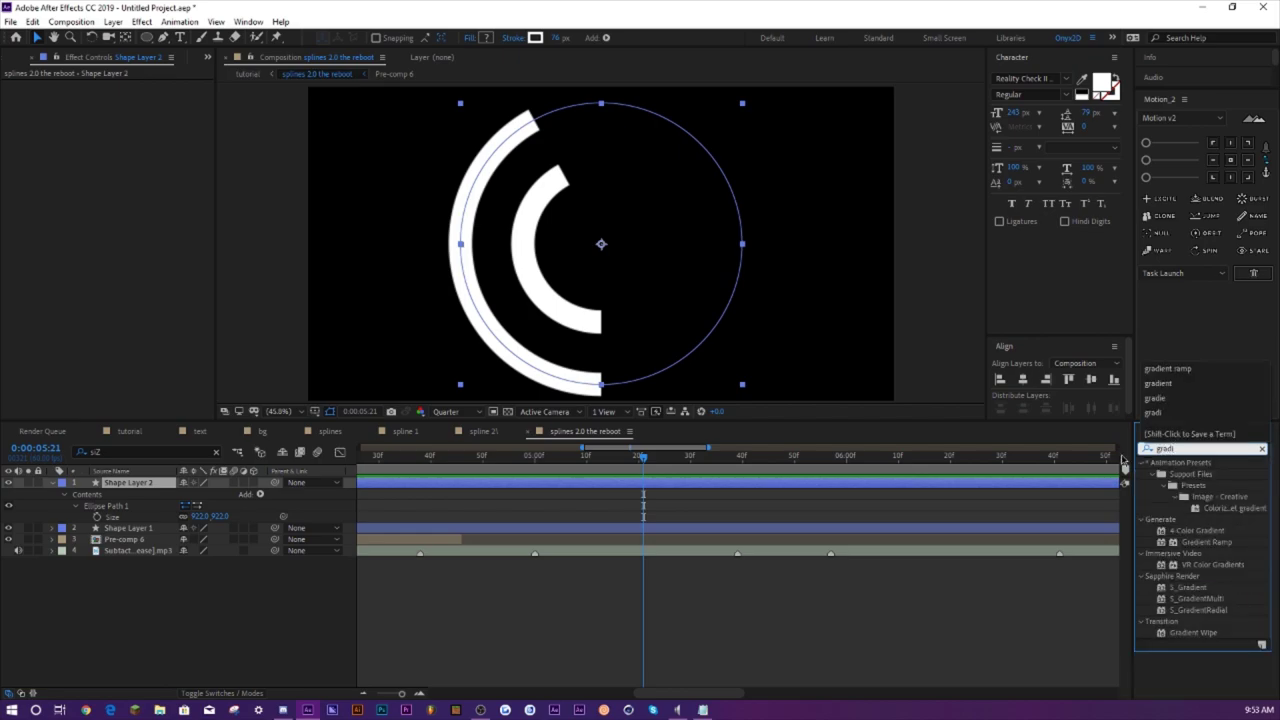
{"action": "double_click", "coordinate": [1207, 541]}
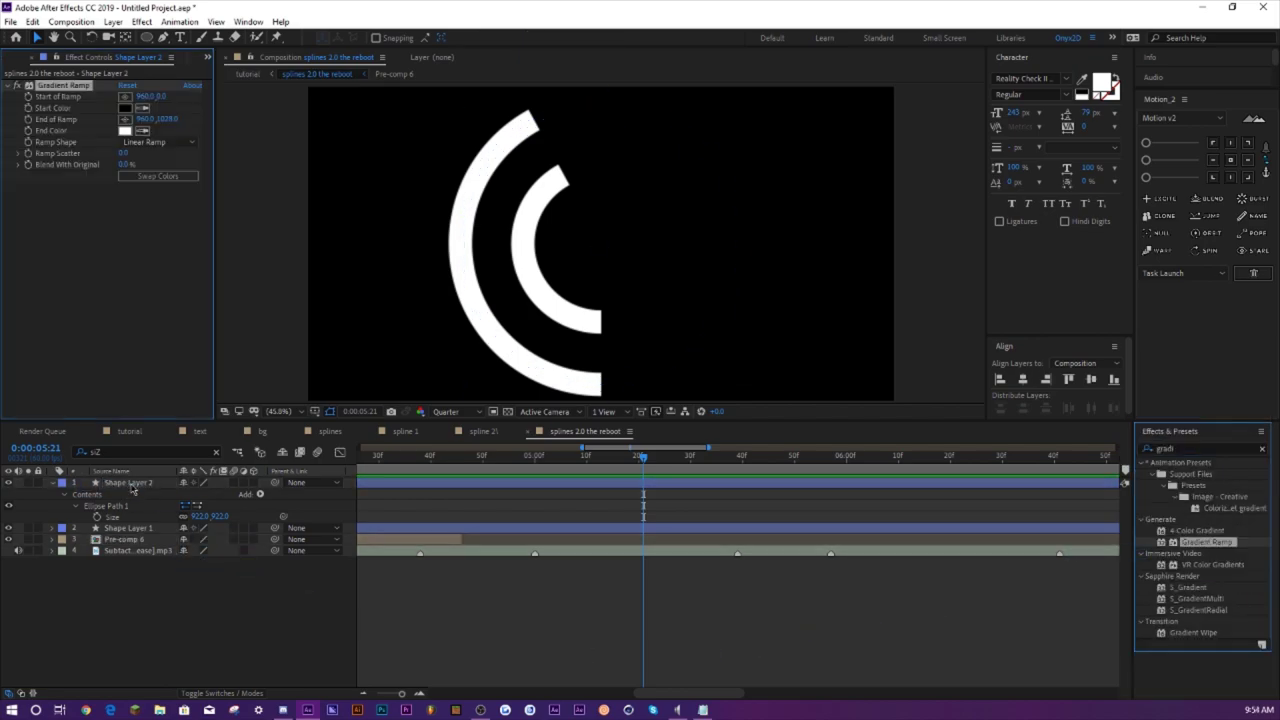
{"action": "left_click", "coordinate": [123, 108]}
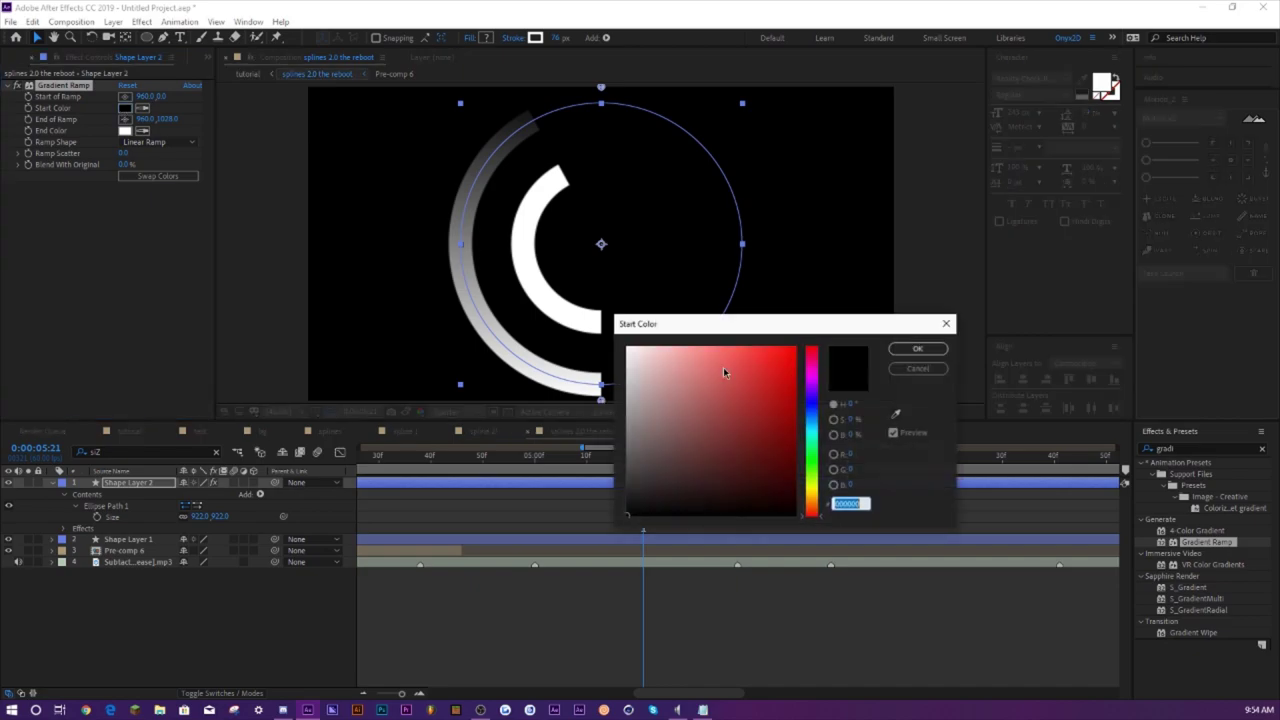
{"action": "left_click", "coordinate": [811, 392]}
{"action": "left_click", "coordinate": [920, 348]}
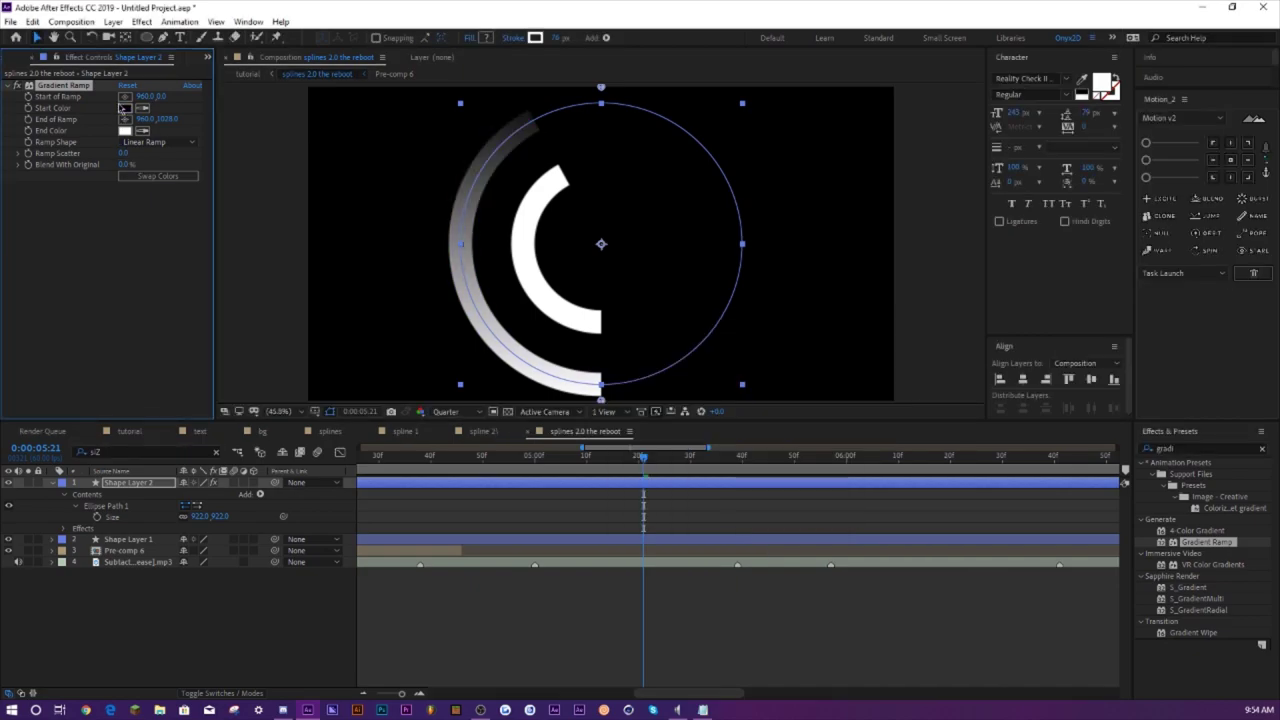
{"action": "left_click", "coordinate": [123, 108]}
{"action": "left_click", "coordinate": [813, 396]}
{"action": "left_click", "coordinate": [784, 382]}
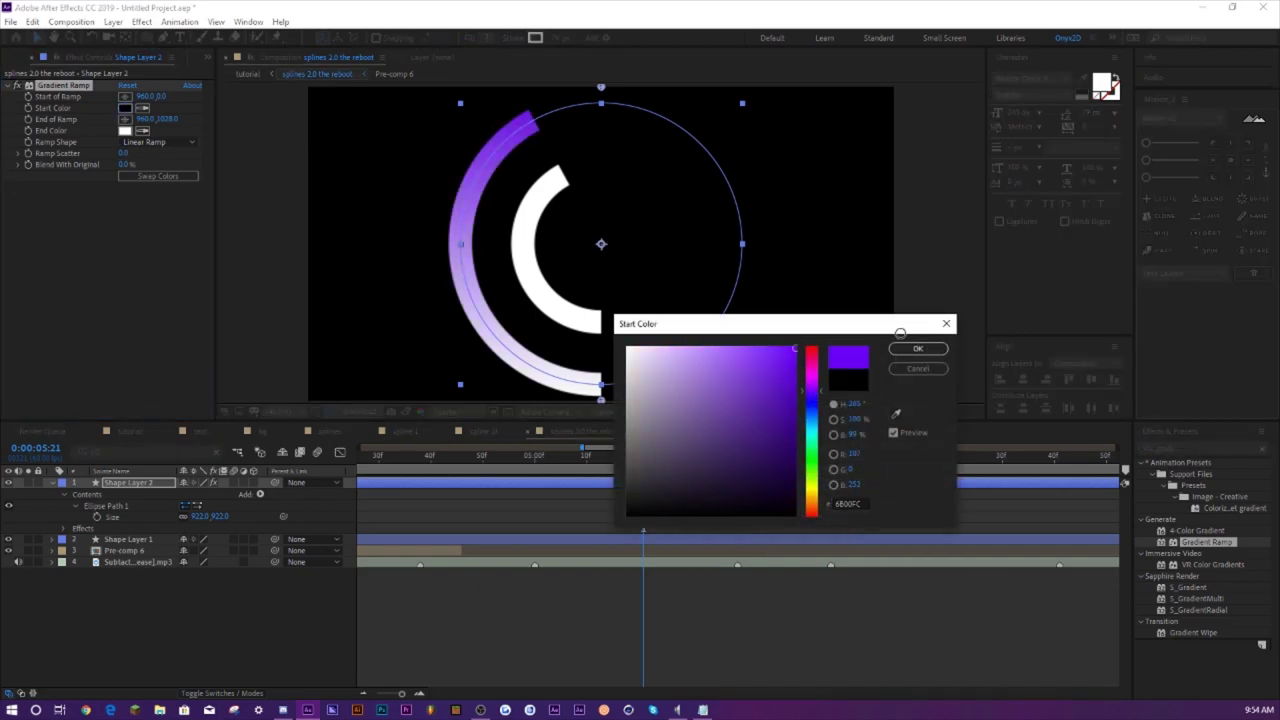
{"action": "left_click", "coordinate": [918, 348]}
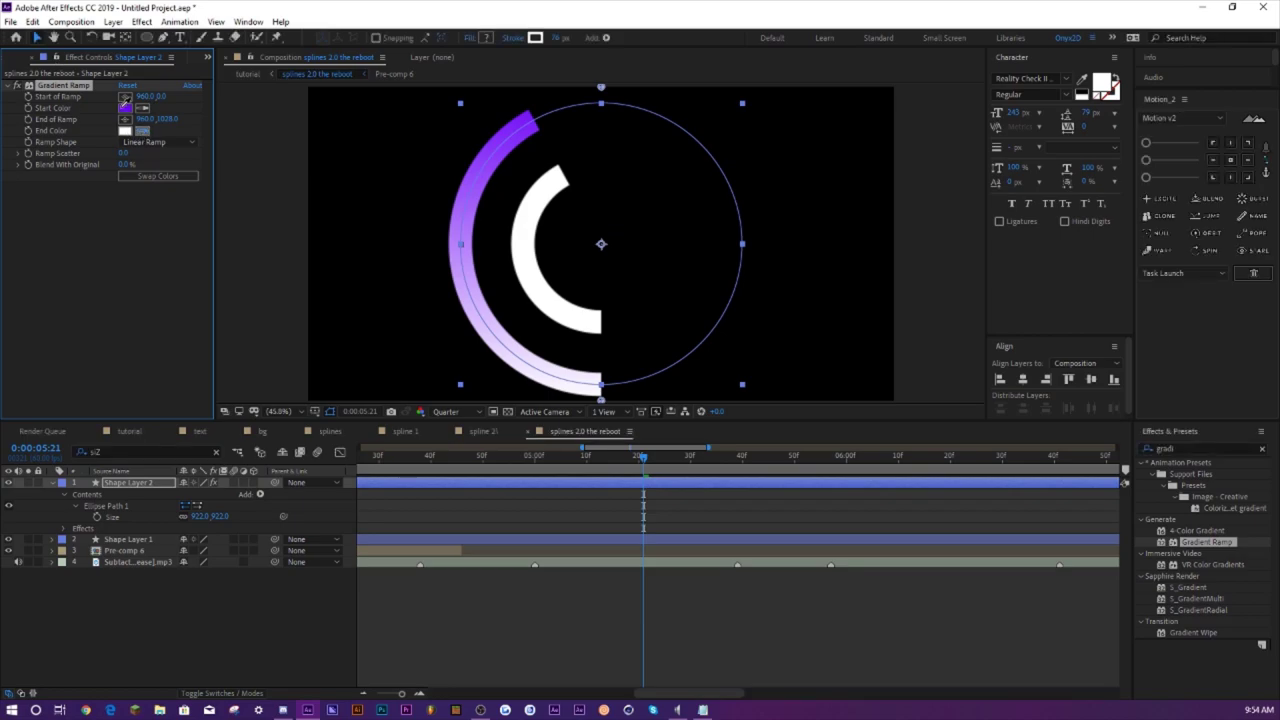
- Set the Gradient Ramp end colour to dark purple 2F0070
{"action": "left_click", "coordinate": [127, 131]}
{"action": "left_click", "coordinate": [797, 440]}
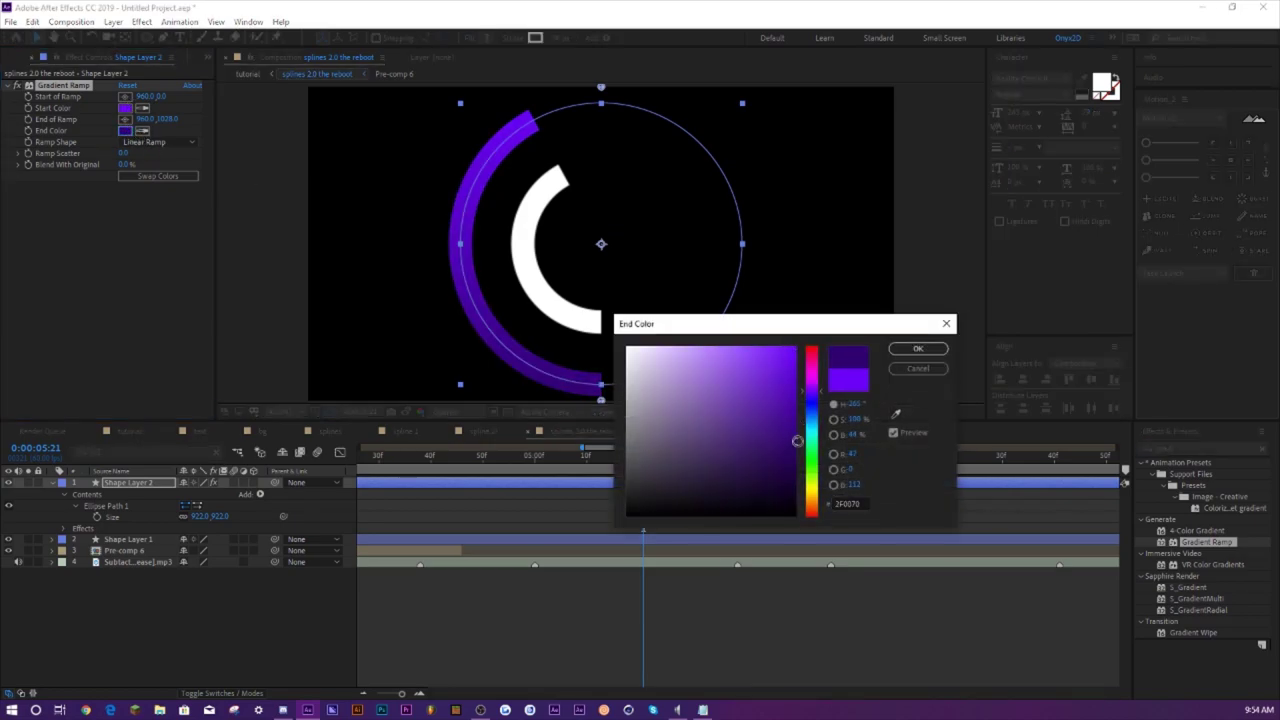
{"action": "left_click", "coordinate": [916, 349]}
{"action": "left_click", "coordinate": [509, 457]}
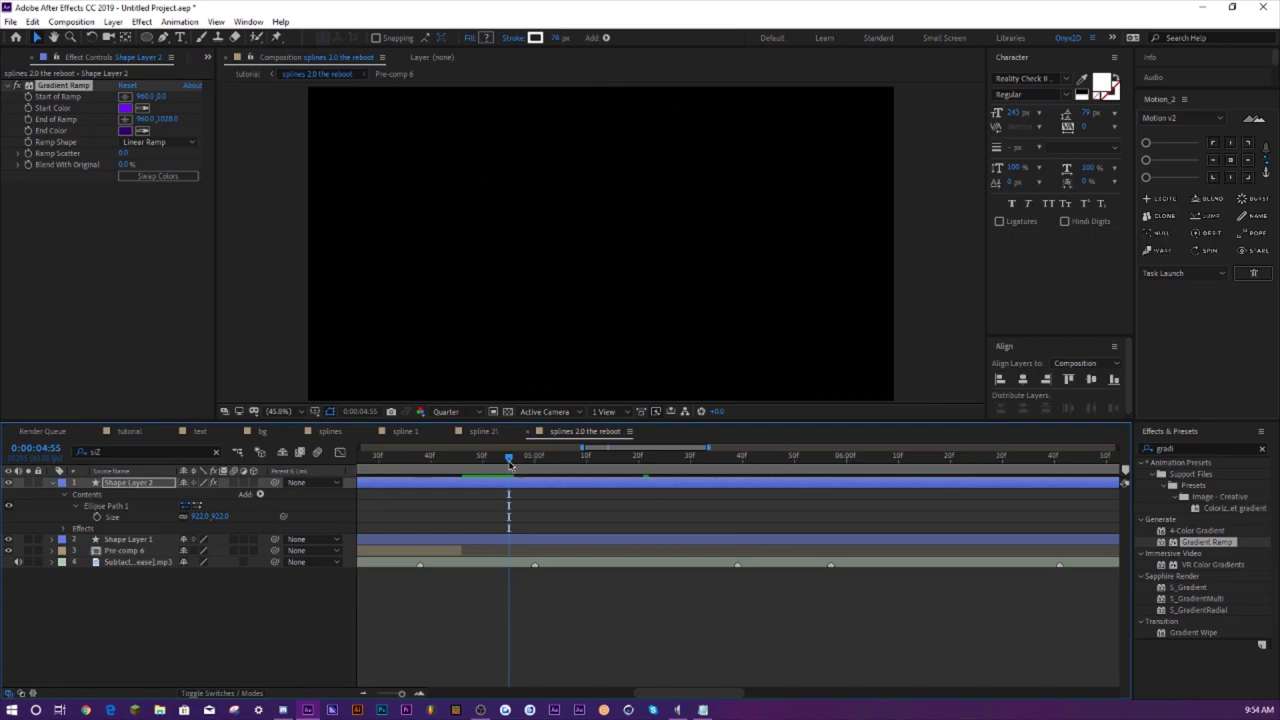
- Duplicate Shape Layer 2 and enlarge the new ellipse Size to 1286
{"action": "left_click_drag", "start_coordinate": [509, 457], "coordinate": [680, 457]}
{"action": "key", "text": "u"}
{"action": "left_click", "coordinate": [123, 483]}
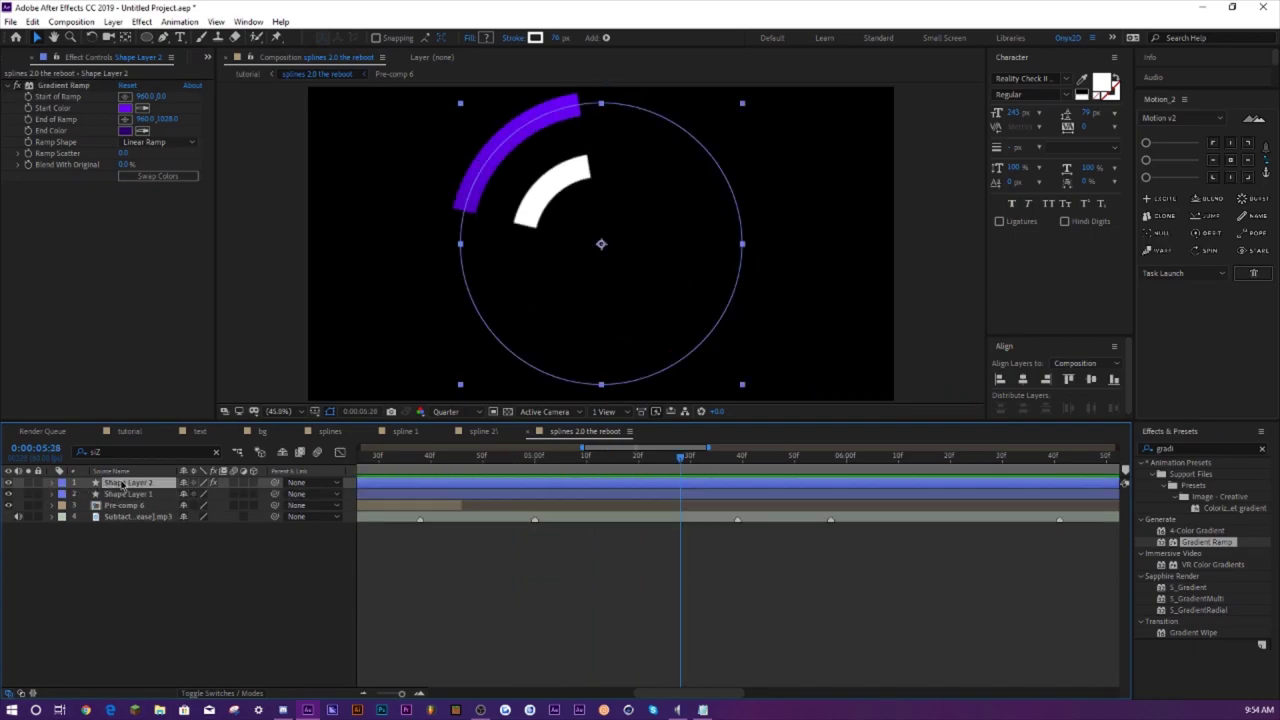
{"action": "key", "text": "ctrl+d"}
{"action": "left_click", "coordinate": [136, 451]}
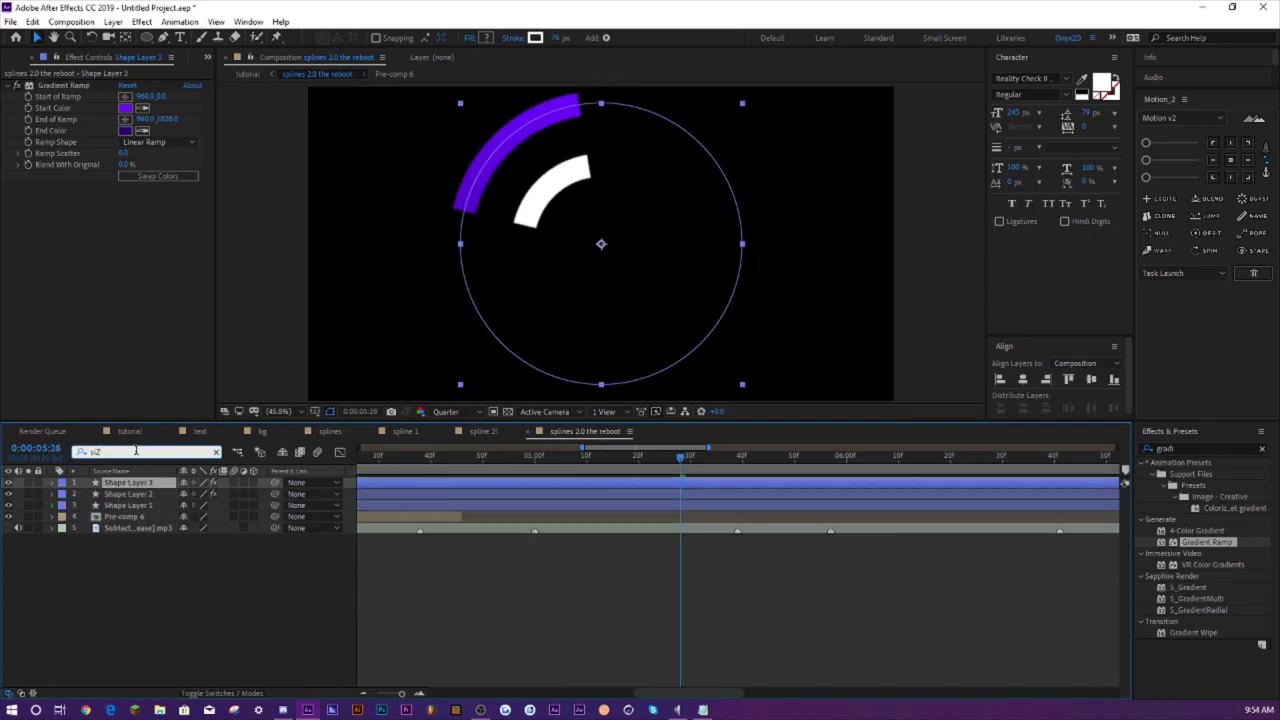
{"action": "type", "text": "size"}
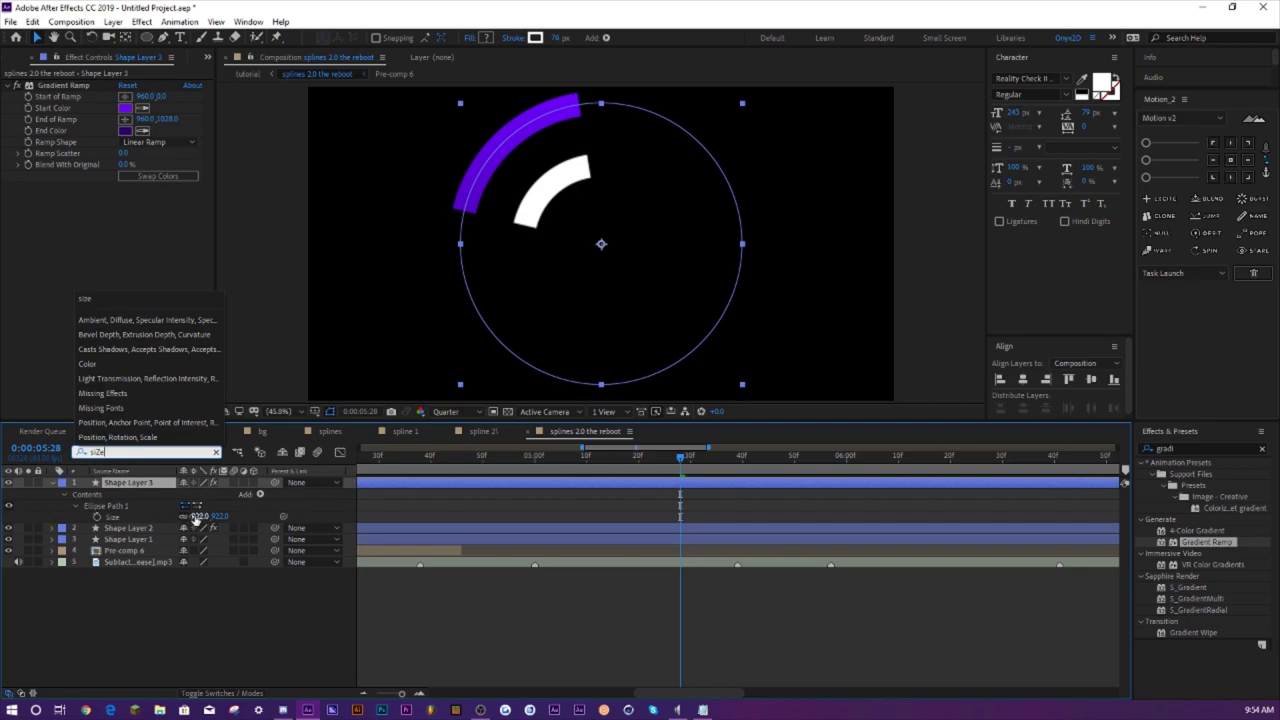
{"action": "left_click_drag", "start_coordinate": [195, 517], "coordinate": [421, 500]}
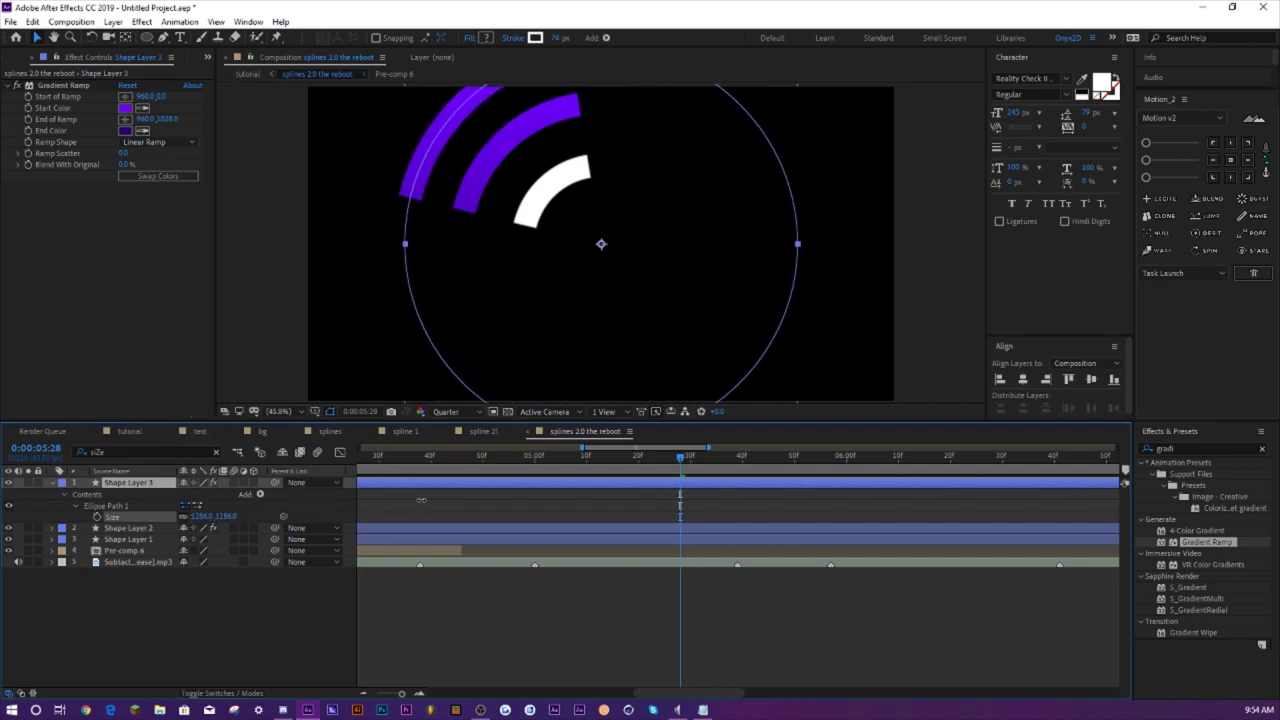
- Keep Shape Layer 3's stroke white, delete its Gradient Ramp, and preview the rings
{"action": "left_click", "coordinate": [160, 483]}
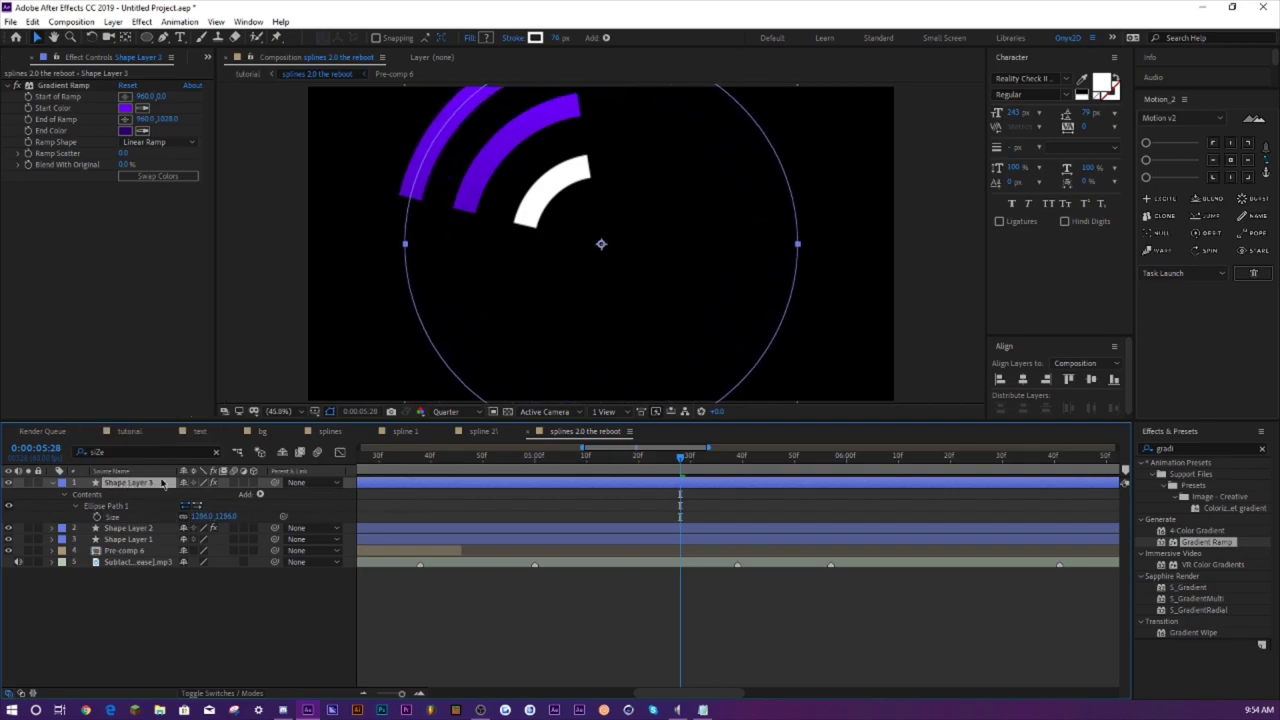
{"action": "left_click", "coordinate": [540, 38]}
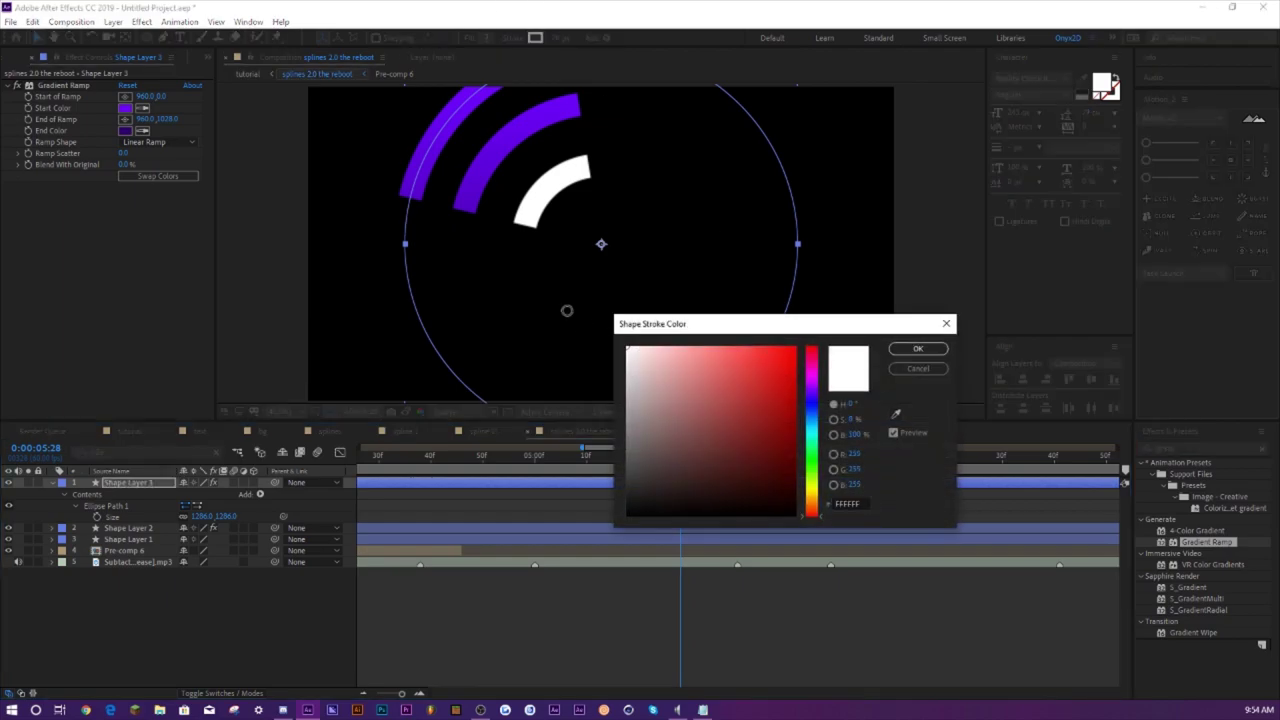
{"action": "left_click", "coordinate": [942, 352]}
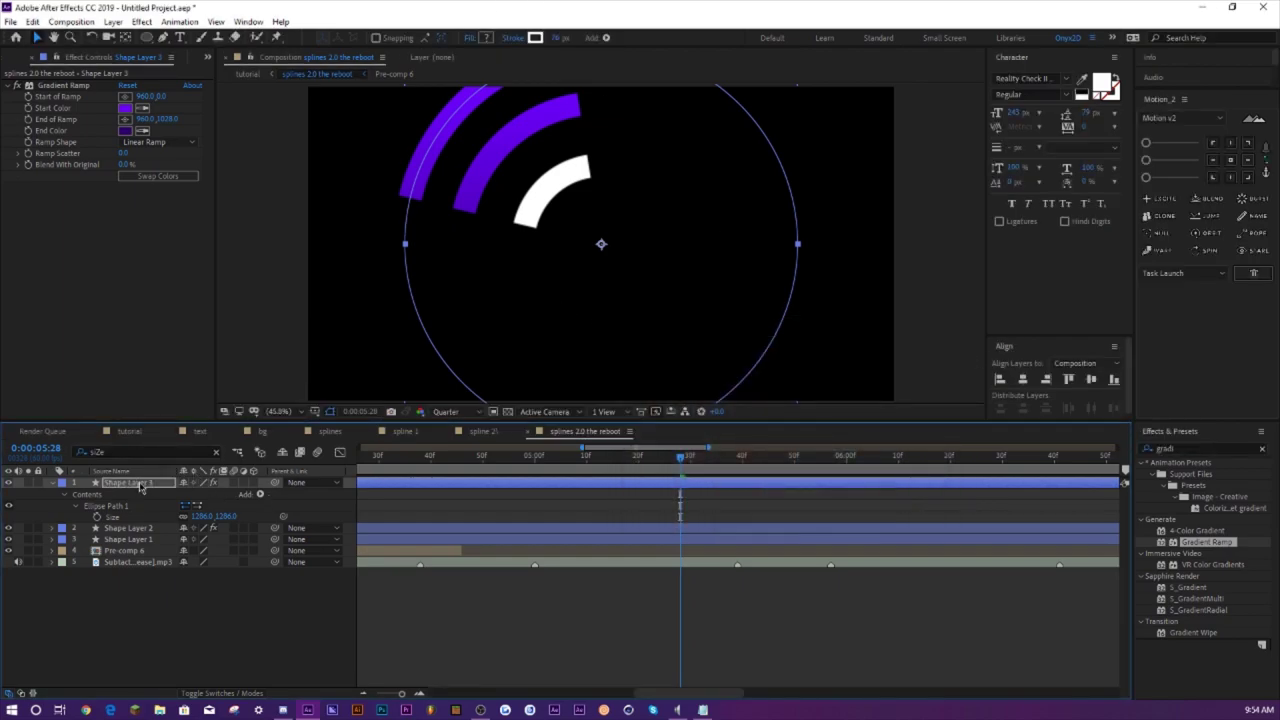
{"action": "left_click", "coordinate": [60, 86]}
{"action": "key", "text": "Delete"}
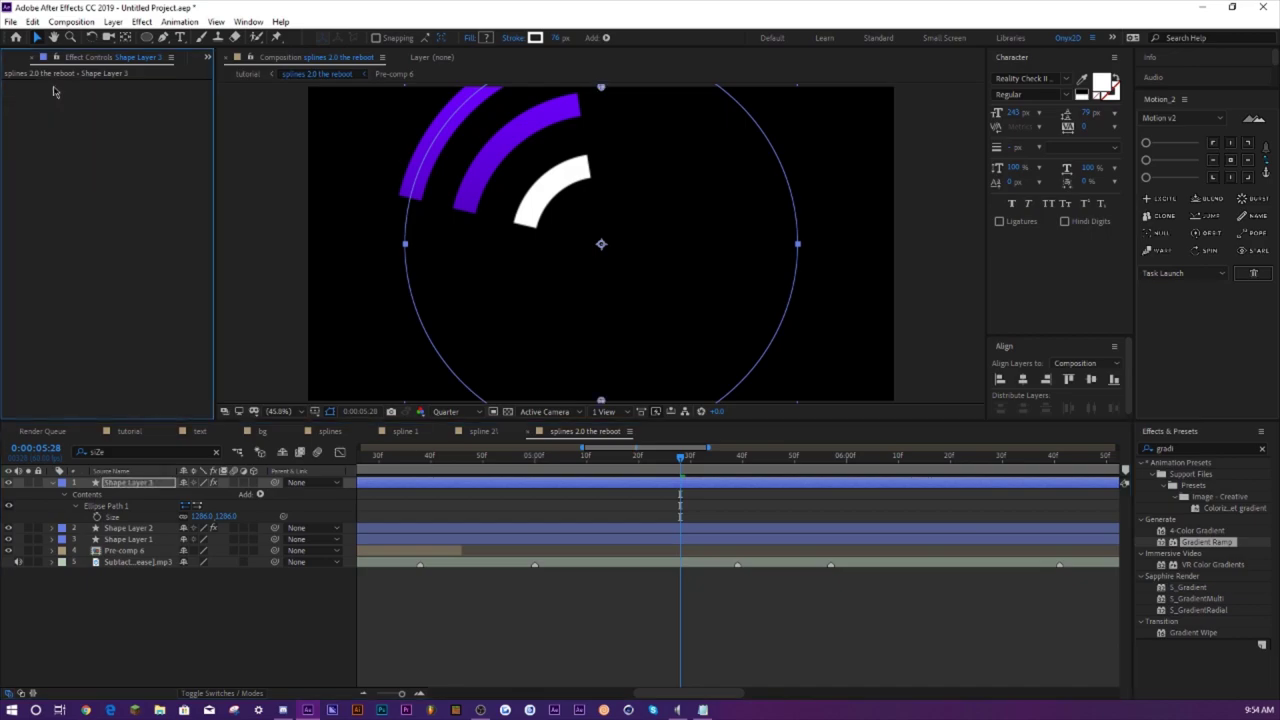
{"action": "key", "text": "space"}
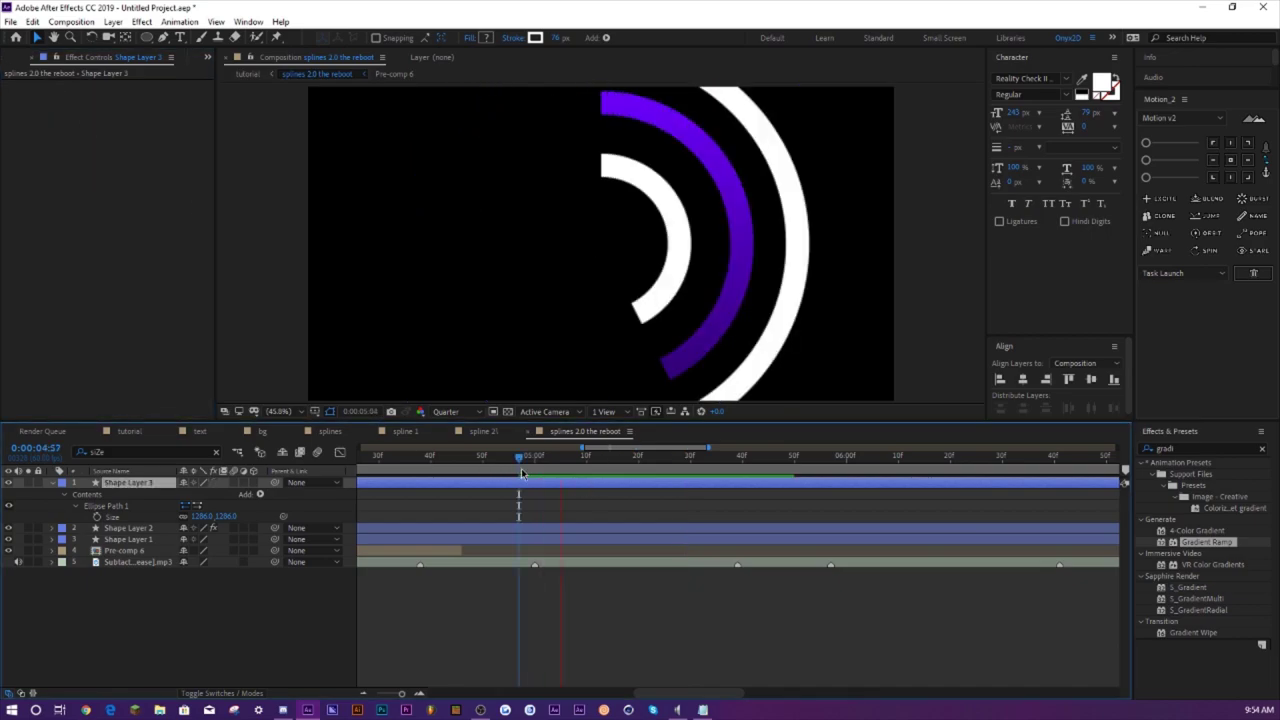
{"action": "key", "text": "space"}
- Collapse Shape Layer 3, scrub back to where the arcs begin, and select Shape Layers 1–3
{"action": "left_click", "coordinate": [52, 483]}
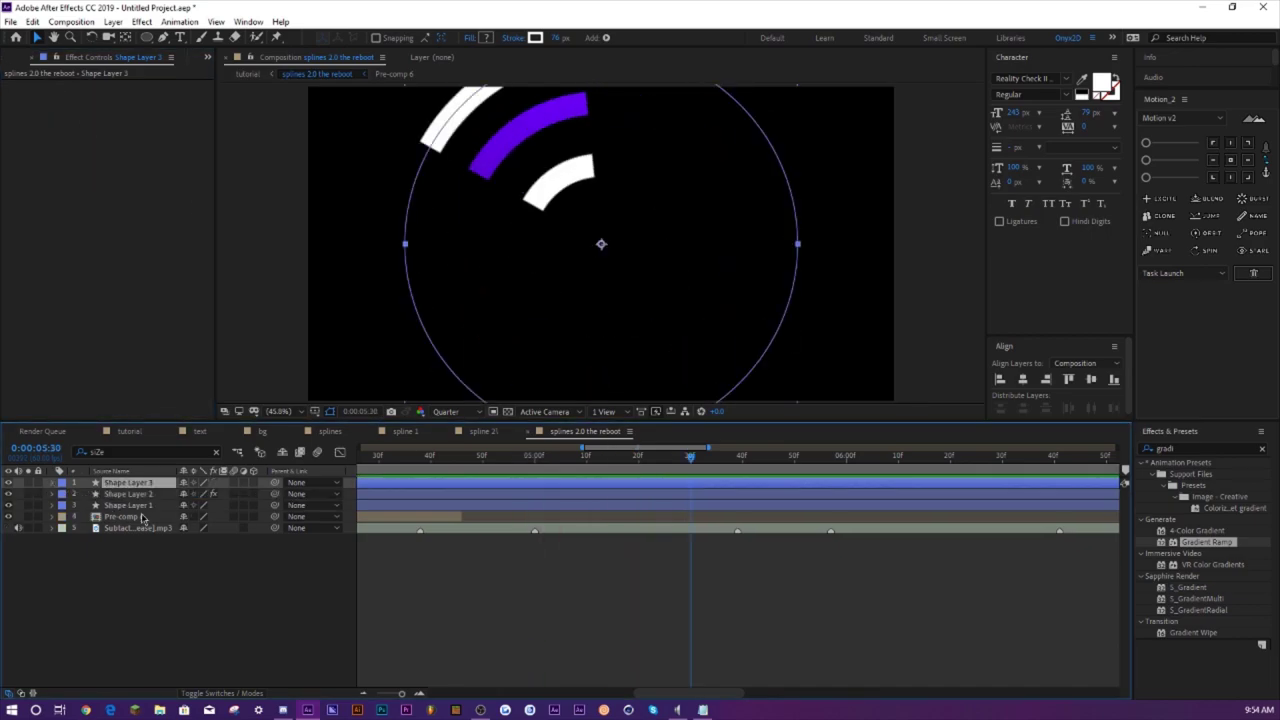
{"action": "left_click", "coordinate": [535, 471]}
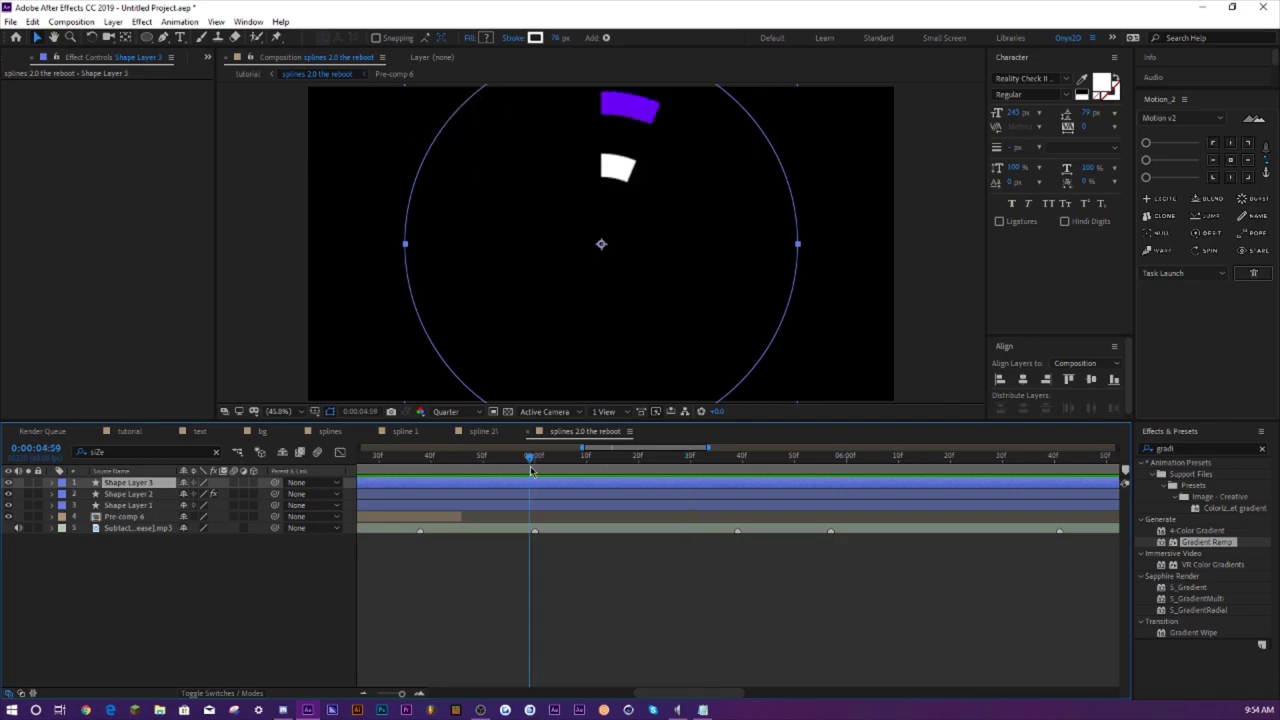
{"action": "left_click_drag", "start_coordinate": [531, 470], "coordinate": [516, 467]}
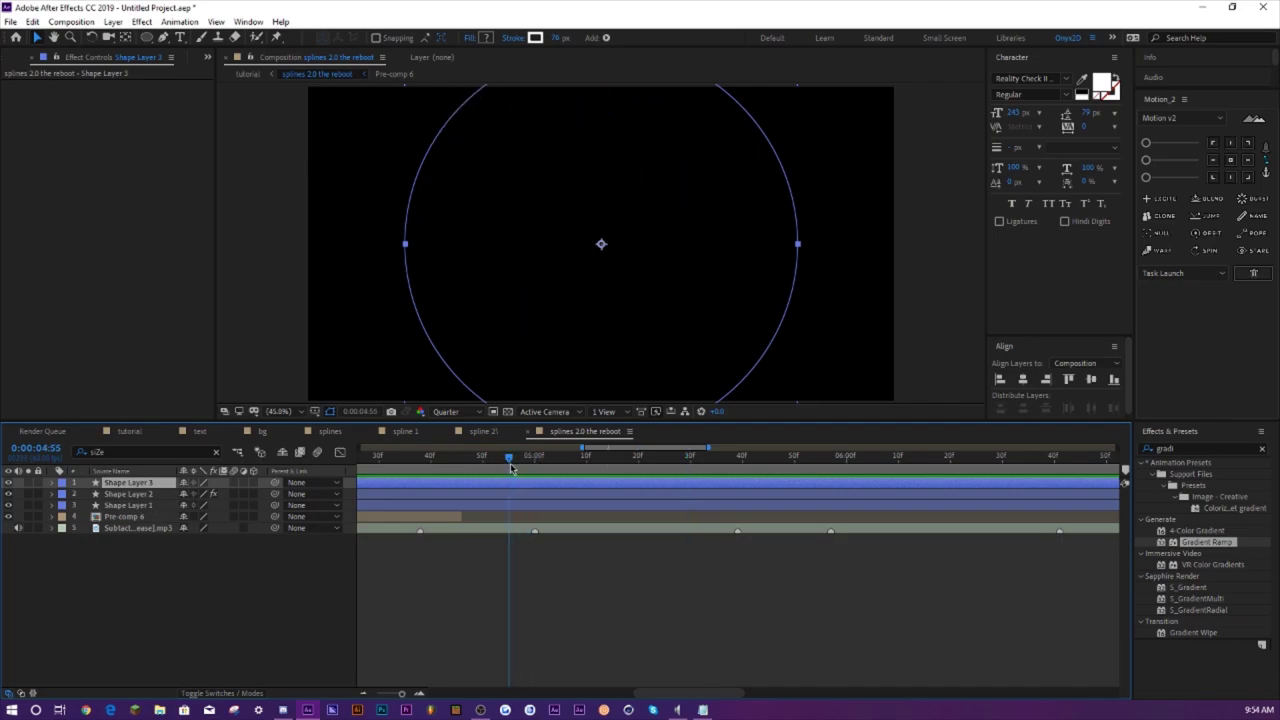
{"action": "left_click", "coordinate": [141, 506]}
{"action": "left_click", "coordinate": [141, 483], "text": "shift"}
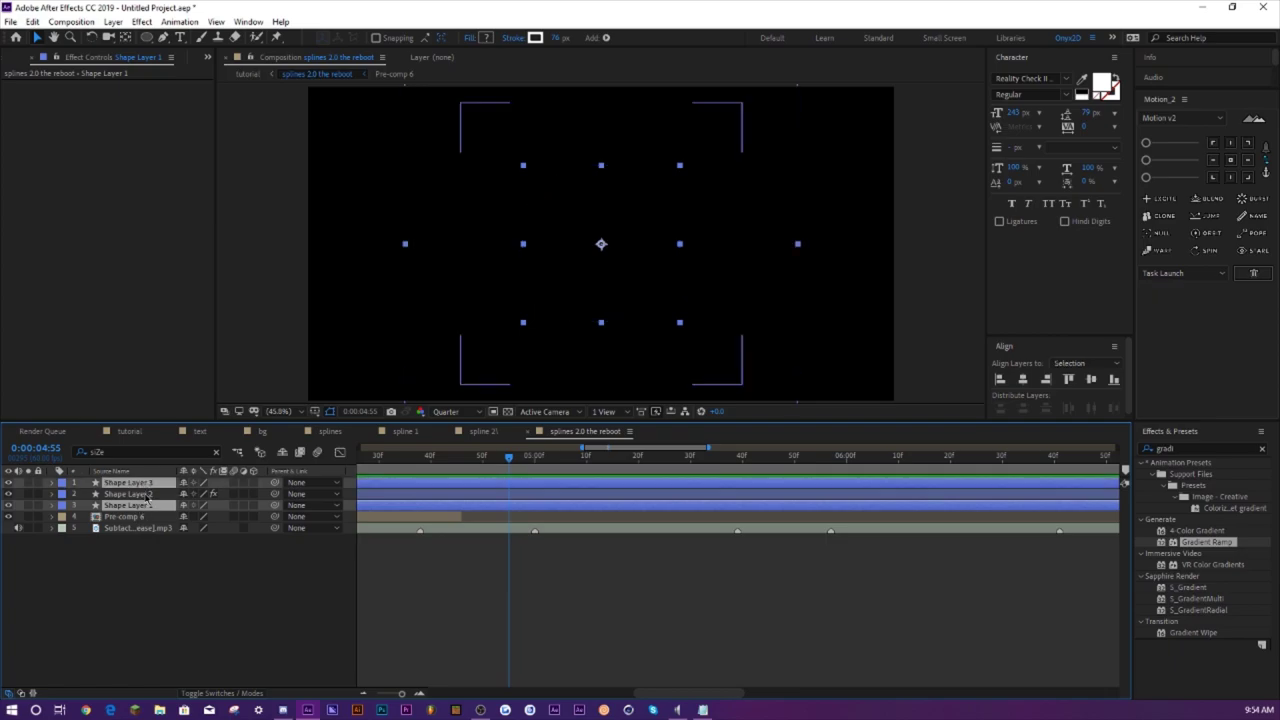
- Pre-compose the three shape layers into Pre-comp 7, deleting the accidental duplicate
{"action": "right_click", "coordinate": [148, 495]}
{"action": "left_click", "coordinate": [195, 416]}
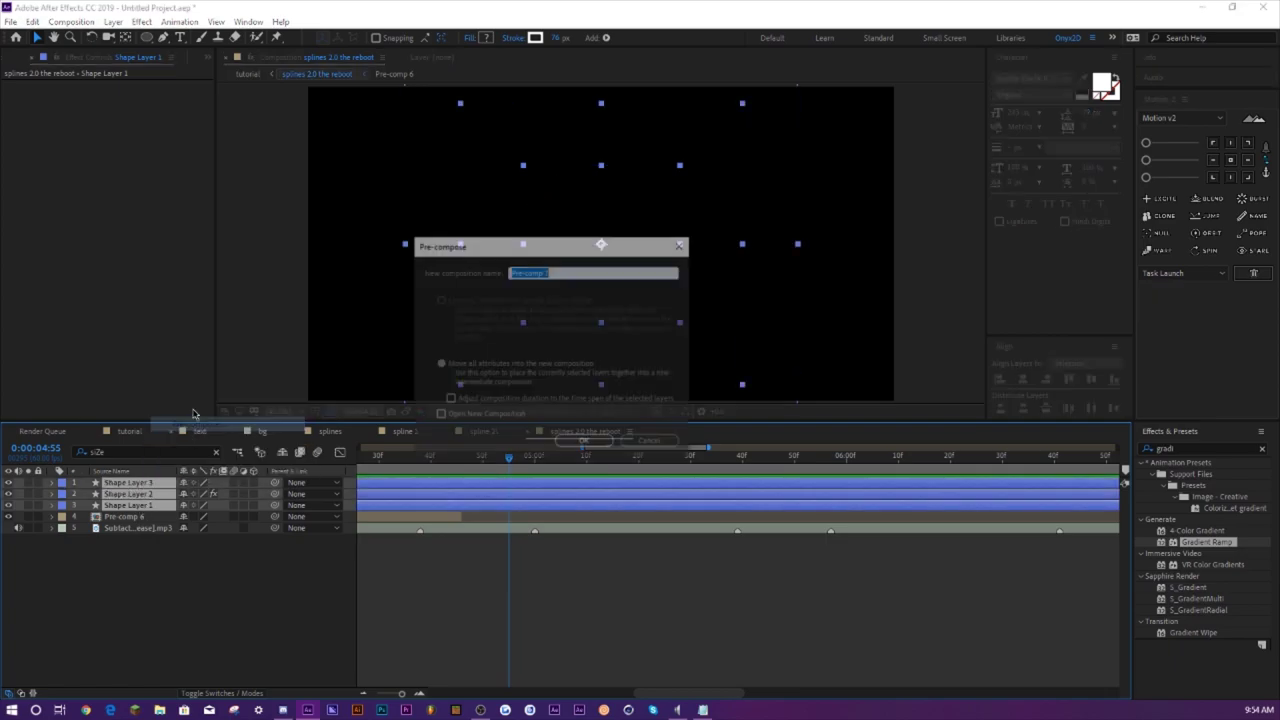
{"action": "key", "text": "Return"}
{"action": "key", "text": "ctrl+d"}
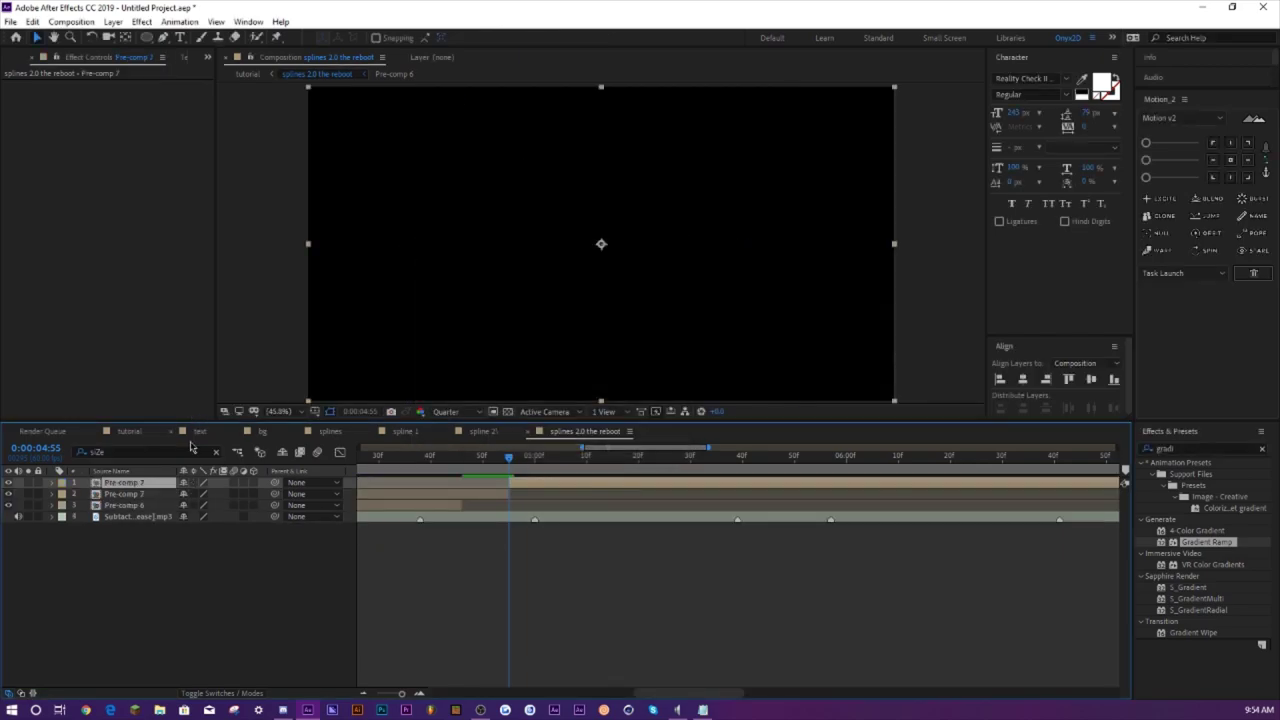
{"action": "key", "text": "Delete"}
- Trim Pre-comp 7's out point to 0:00:05:54 with Alt+]
{"action": "key", "text": "space"}
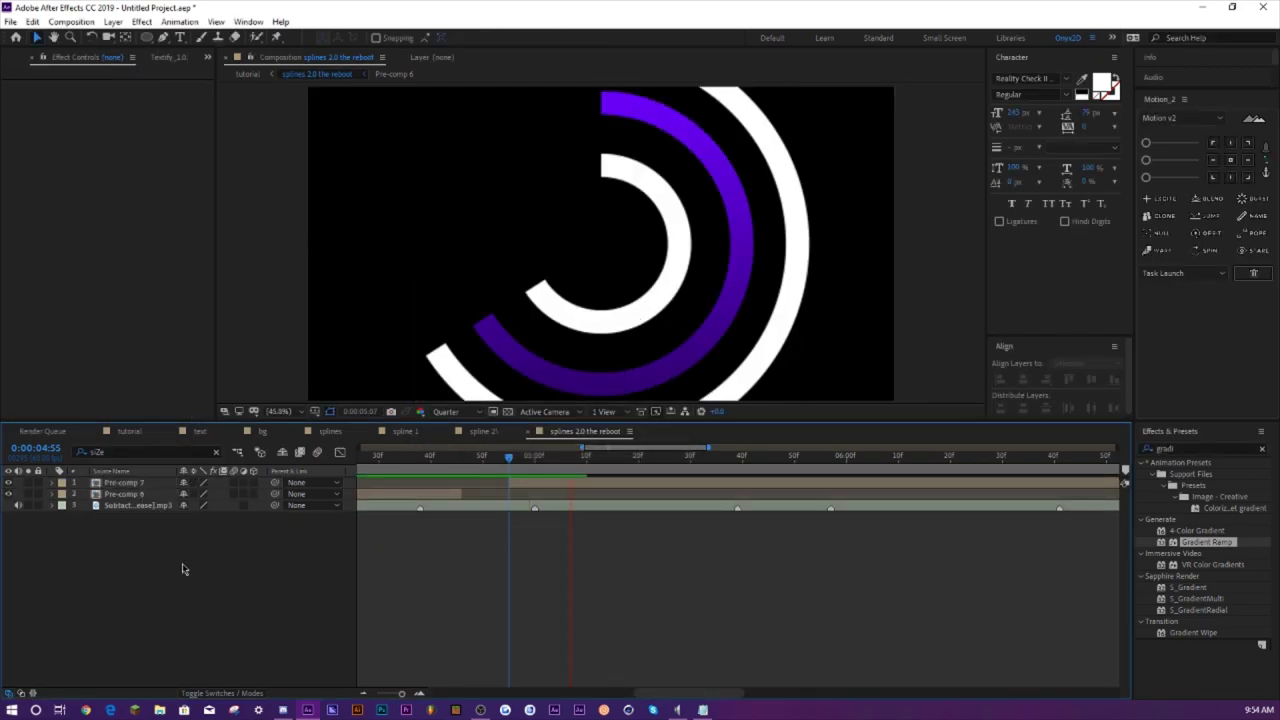
{"action": "left_click_drag", "start_coordinate": [695, 458], "coordinate": [815, 484]}
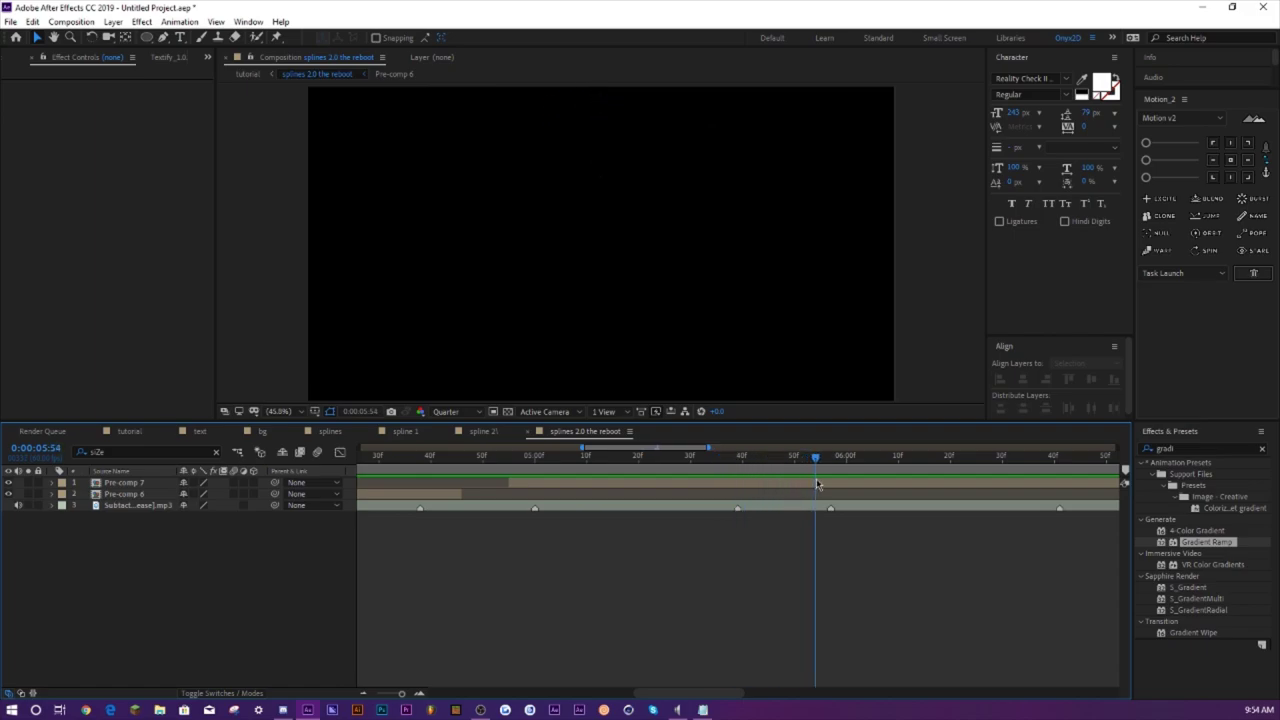
{"action": "left_click", "coordinate": [137, 483]}
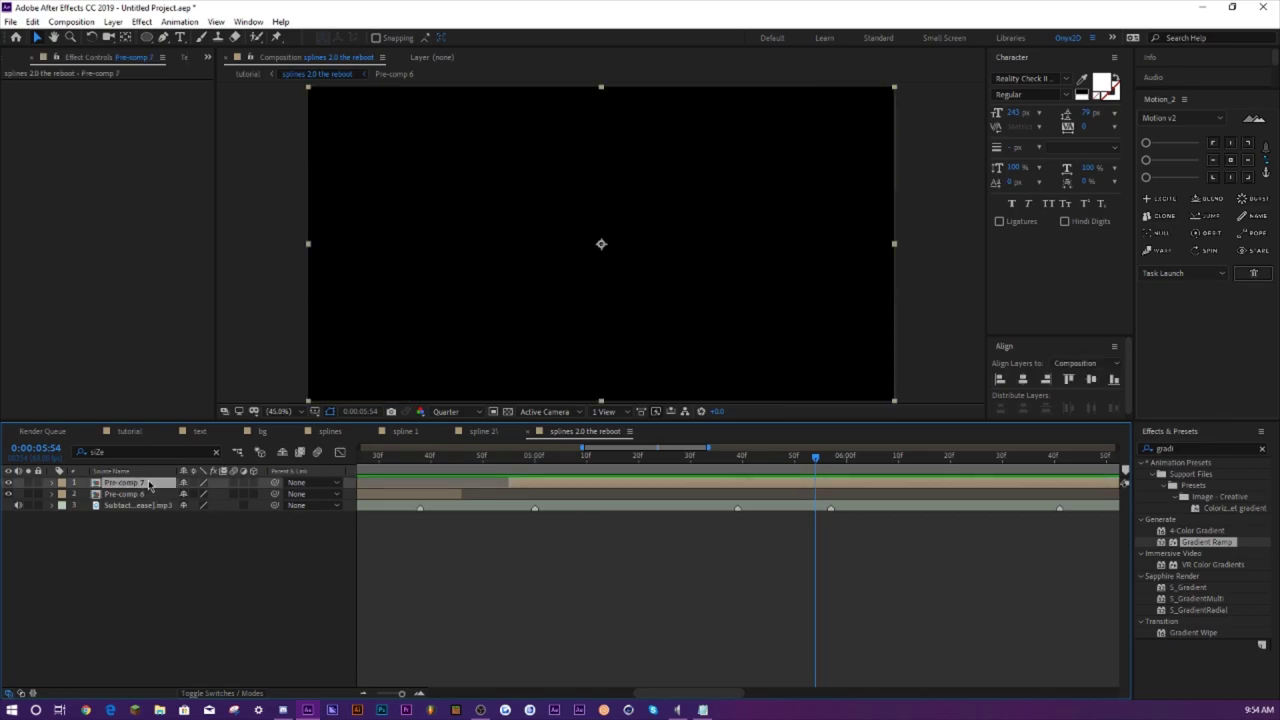
{"action": "key", "text": "alt+]"}
- Zoom the timeline out to all 15 seconds and preview, ending at 0:00:03:57
{"action": "left_click", "coordinate": [370, 662]}
{"action": "left_click", "coordinate": [379, 694]}
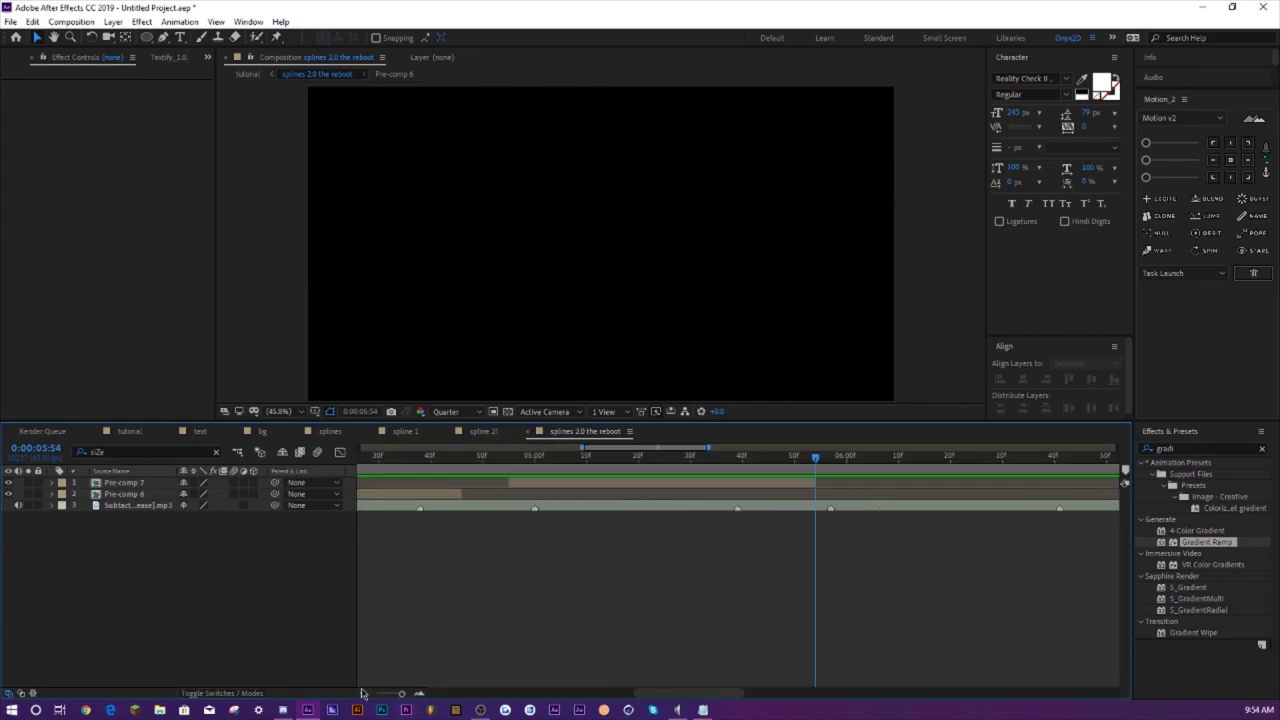
{"action": "key", "text": "space"}
{"action": "left_click", "coordinate": [561, 459]}
- Preview from 3:57, then open the parent tutorial comp and preview it
{"action": "key", "text": "space"}
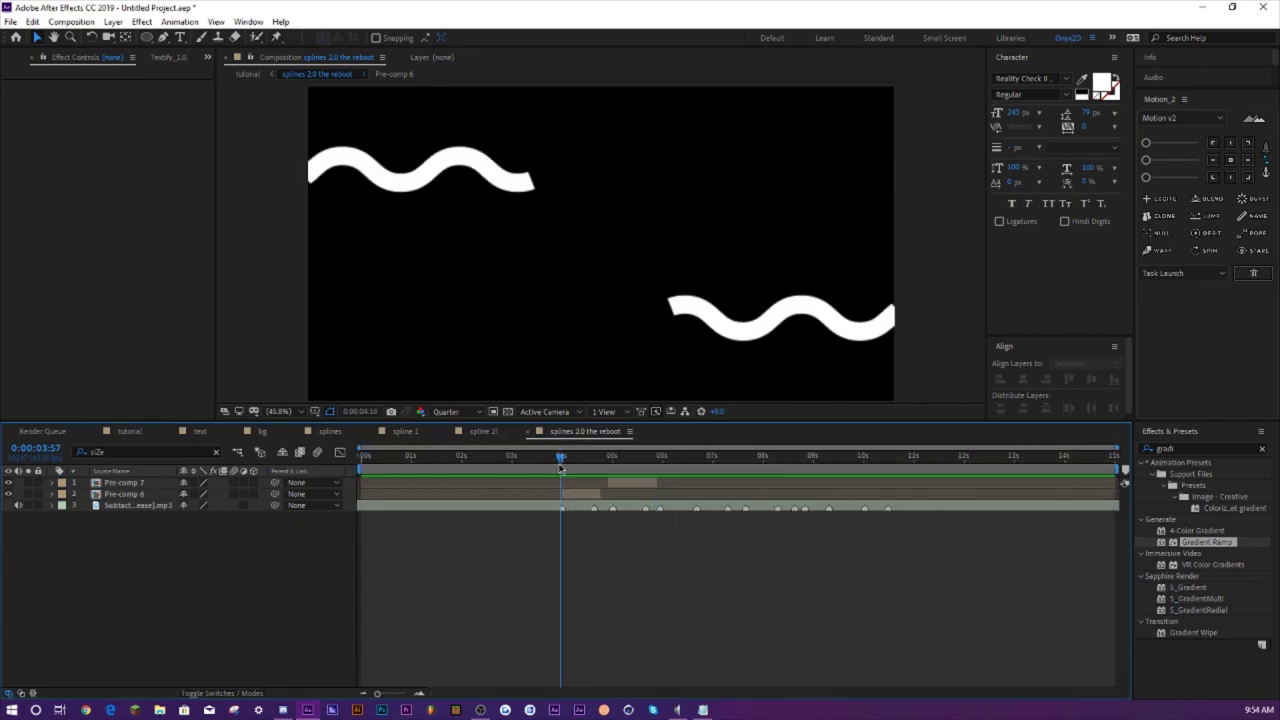
{"action": "key", "text": "Tab"}
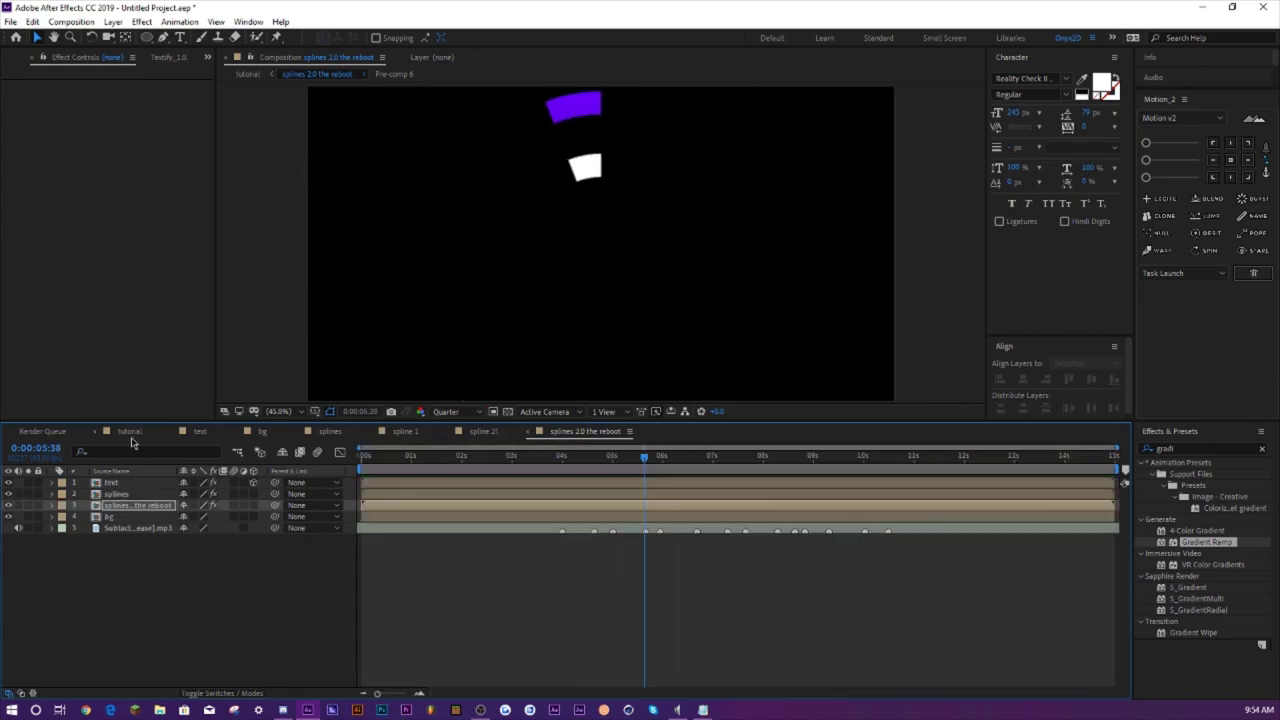
{"action": "key", "text": "space"}
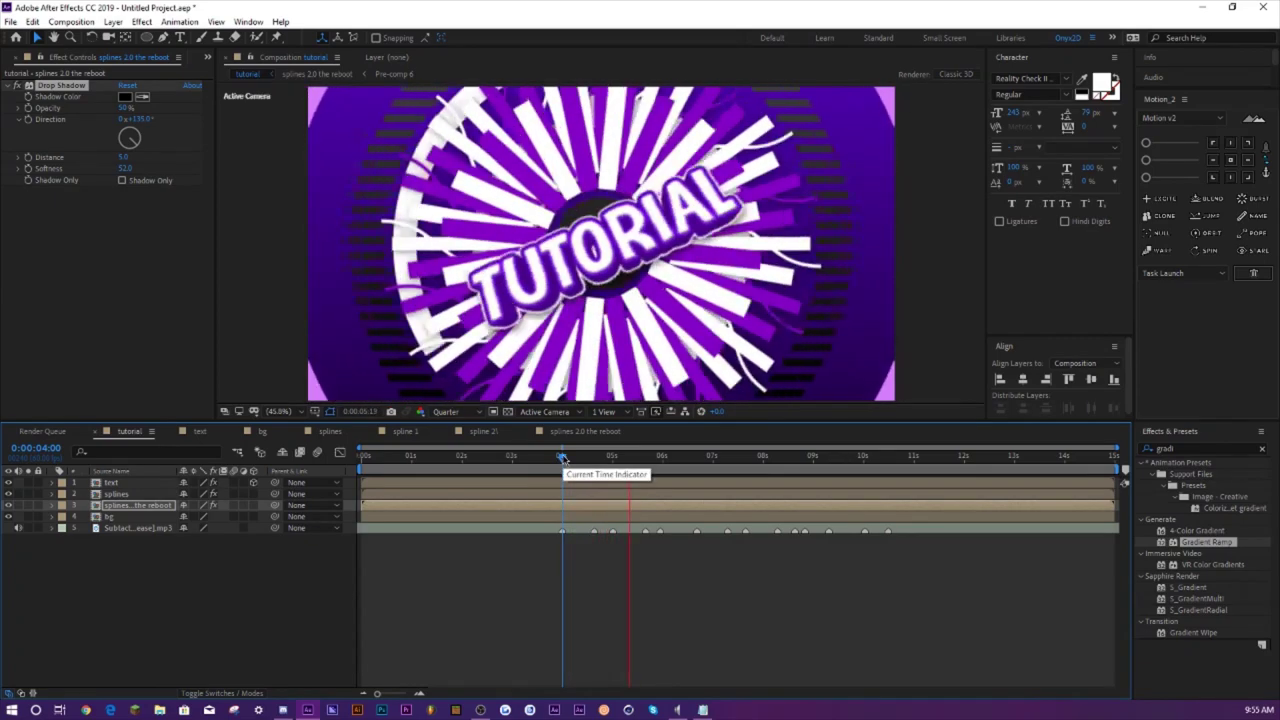
{"action": "left_click", "coordinate": [563, 457]}
- Move the splines 2.0 the reboot layer above splines and preview from 0:00:03:57
{"action": "left_click_drag", "start_coordinate": [97, 507], "coordinate": [110, 492]}
{"action": "left_click_drag", "start_coordinate": [567, 462], "coordinate": [564, 462]}
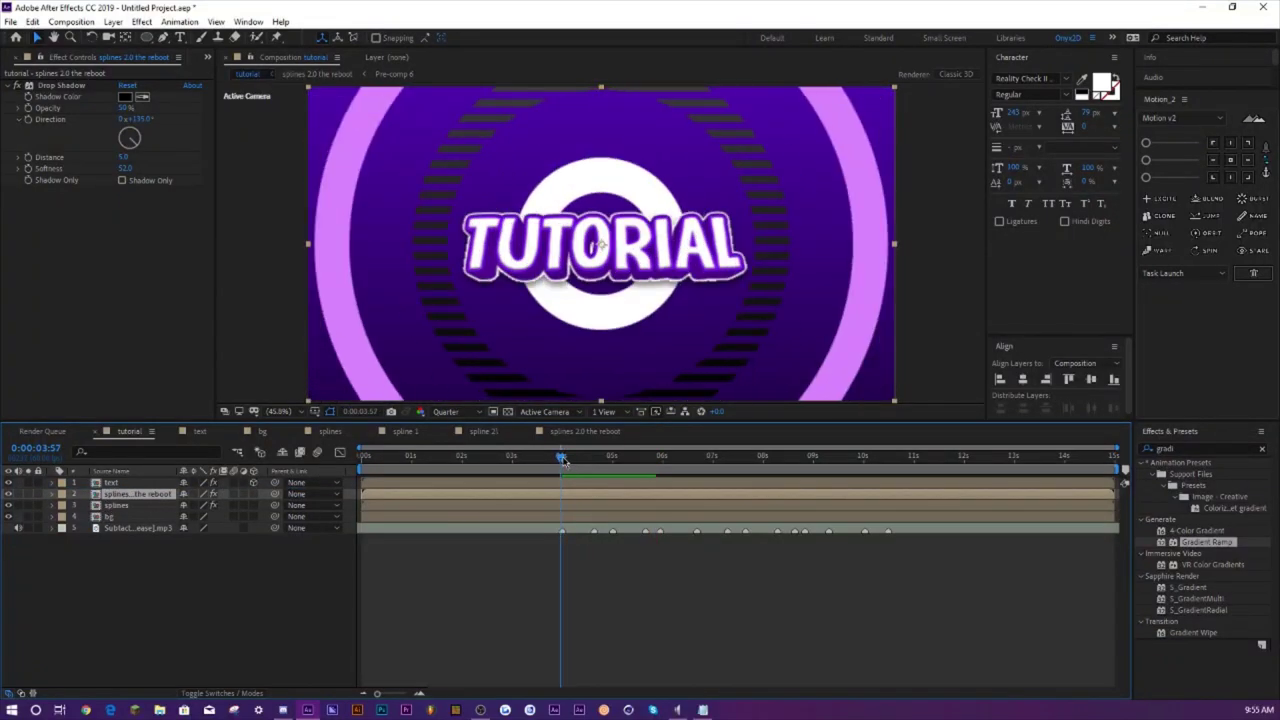
{"action": "key", "text": "space"}
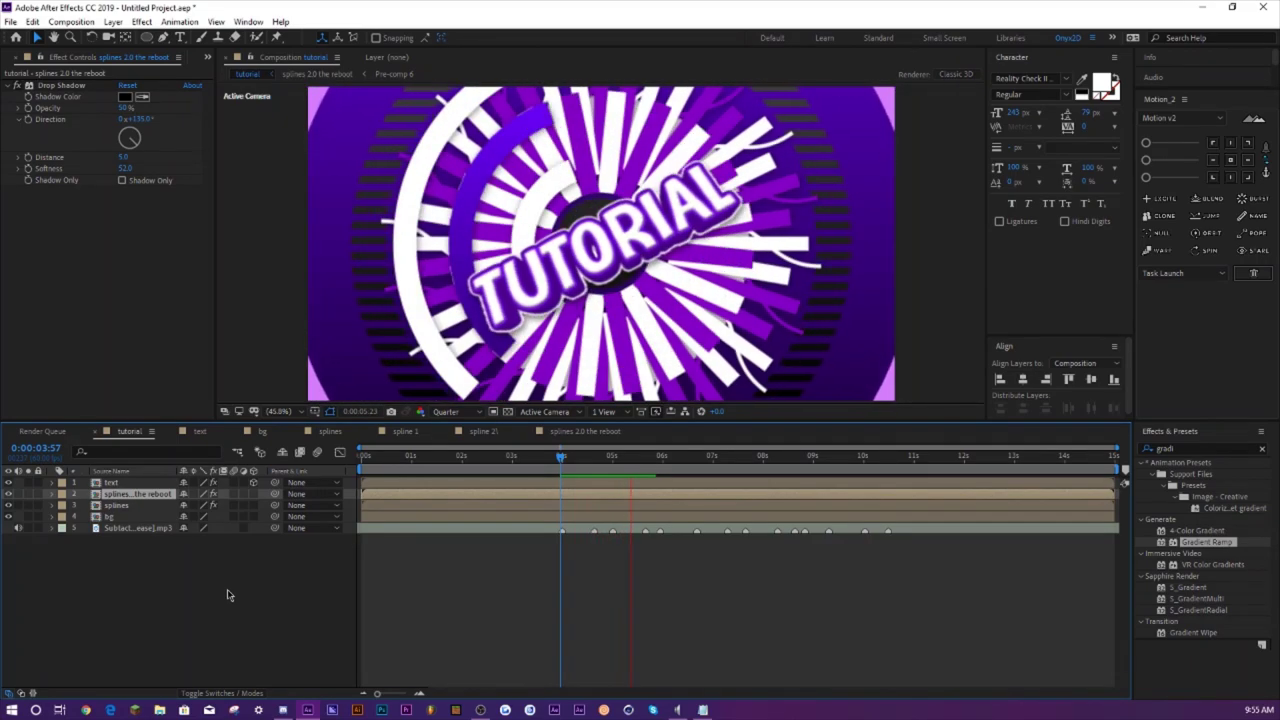
{"action": "left_click", "coordinate": [561, 454]}
{"action": "key", "text": "space"}
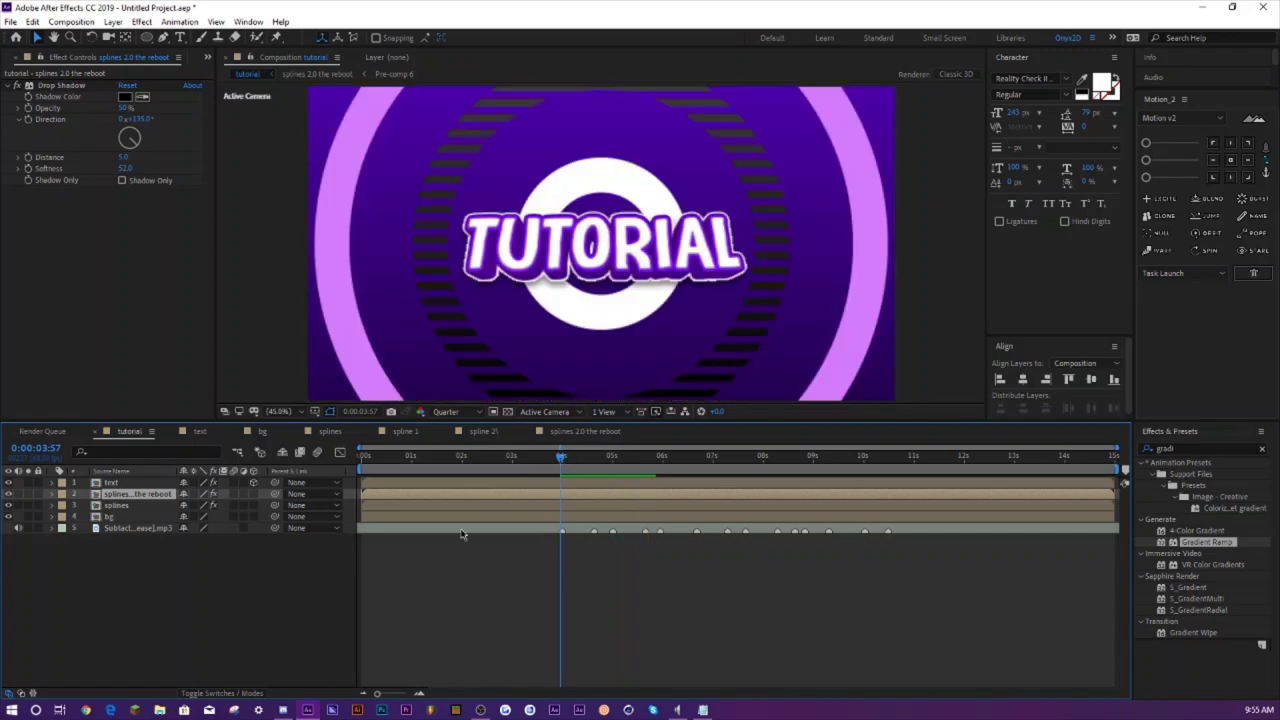
{"action": "key", "text": "space"}
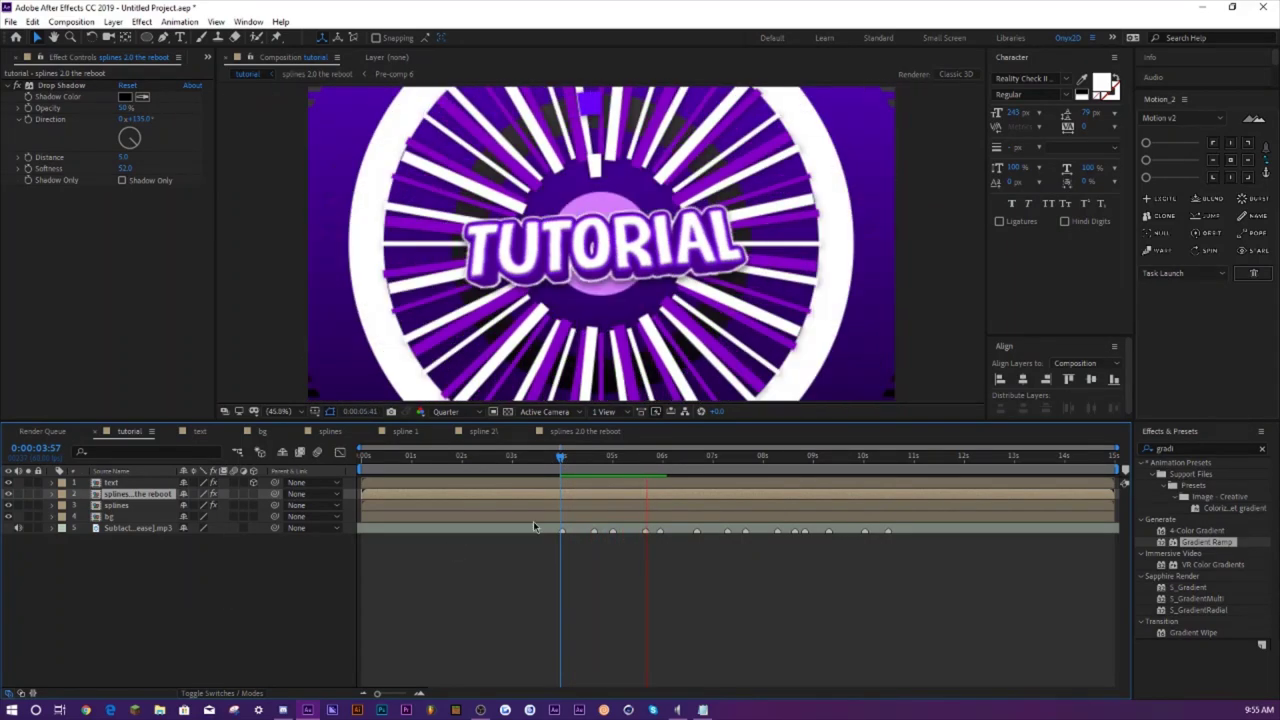
- Preview the tutorial comp from about 0:00:04:00, then return to splines 2.0 the reboot
{"action": "left_click", "coordinate": [562, 462]}
{"action": "key", "text": "space"}
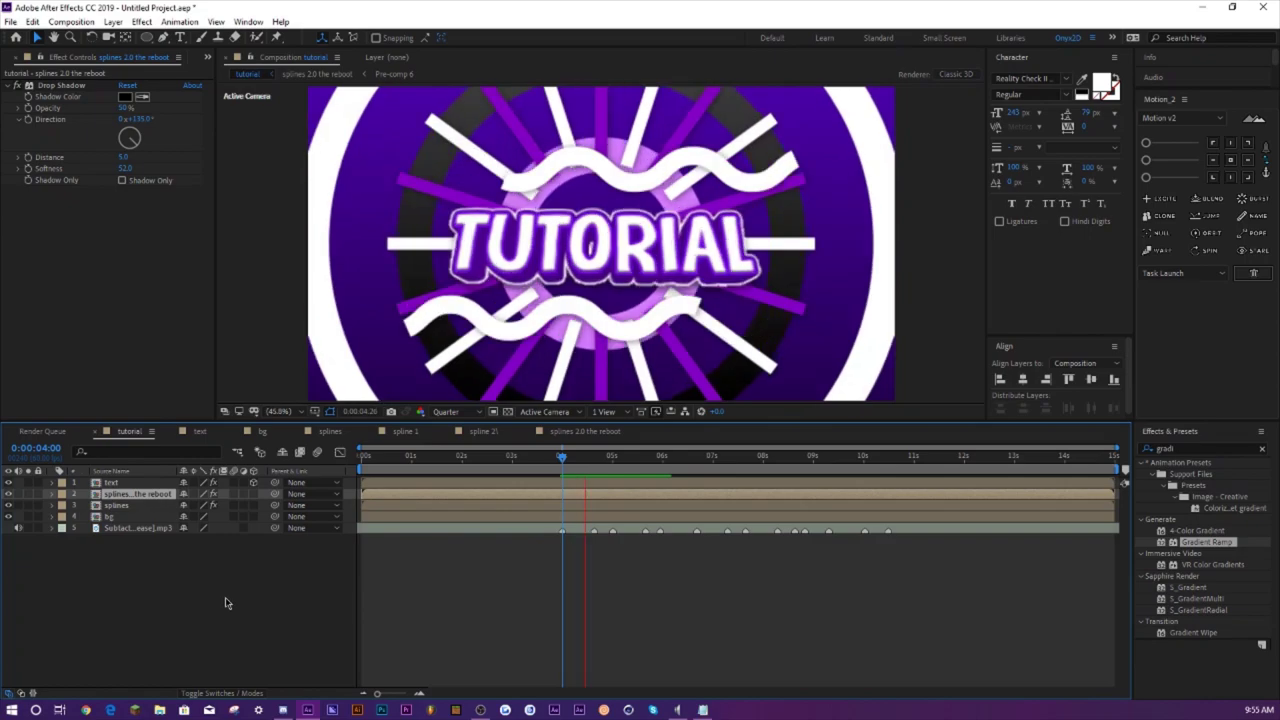
{"action": "key", "text": "space"}
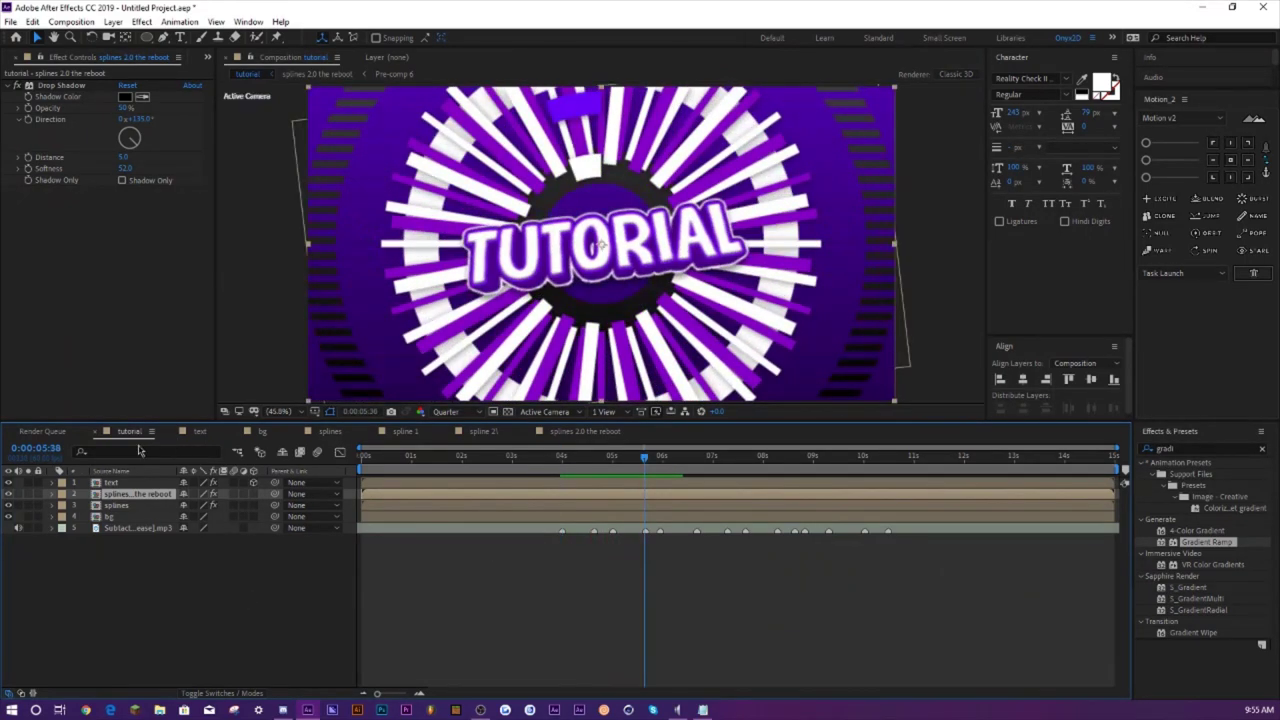
{"action": "left_click", "coordinate": [576, 431]}
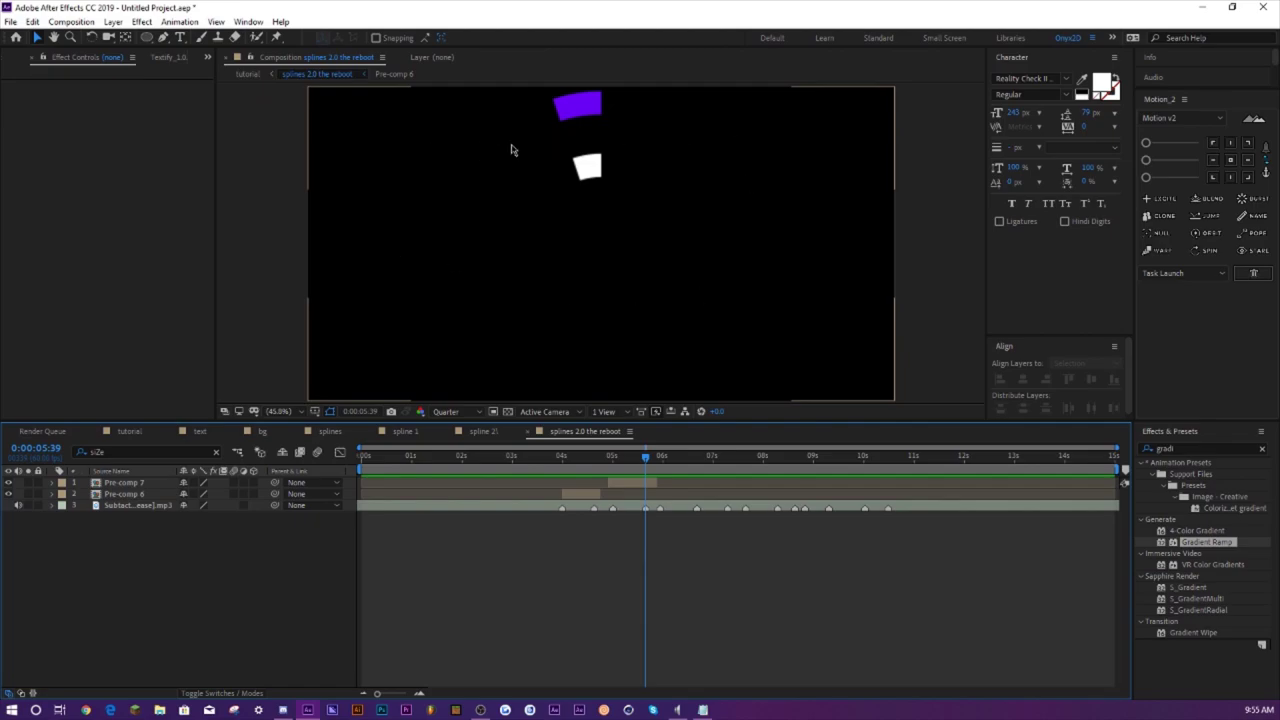
- Hide the Pre-comp 7 layer with its eye toggle
{"action": "left_click", "coordinate": [8, 482]}
{"action": "right_click", "coordinate": [123, 566]}
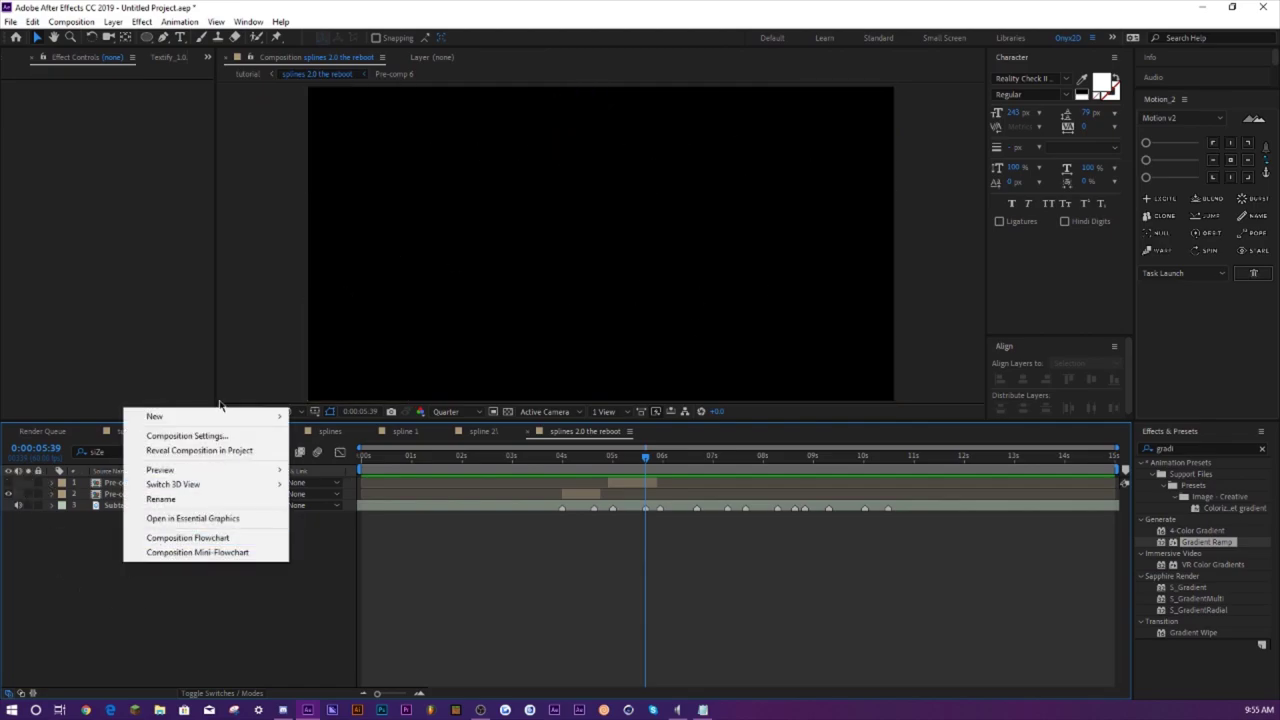
{"action": "mouse_move", "coordinate": [257, 416]}
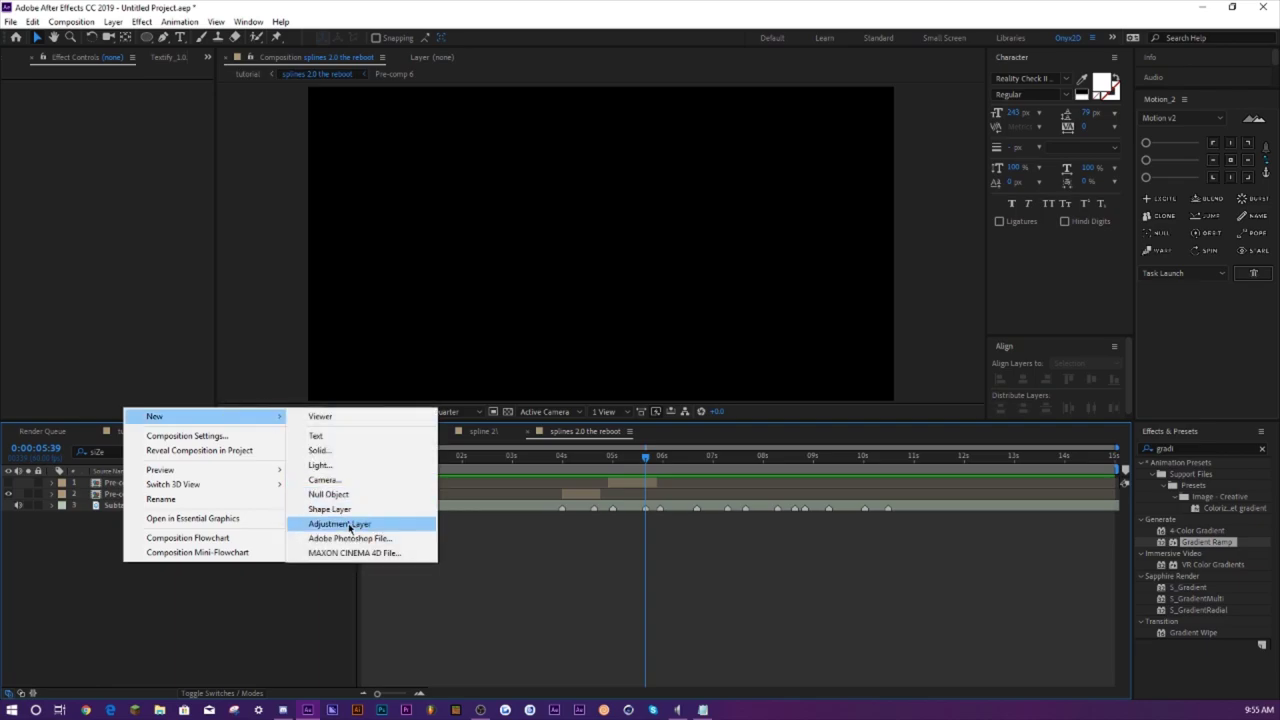
{"action": "left_click", "coordinate": [71, 587]}
- Drag the text comp from the Project panel into the timeline below Pre-comp 7
{"action": "key", "text": "ctrl+0"}
{"action": "left_click", "coordinate": [37, 330]}
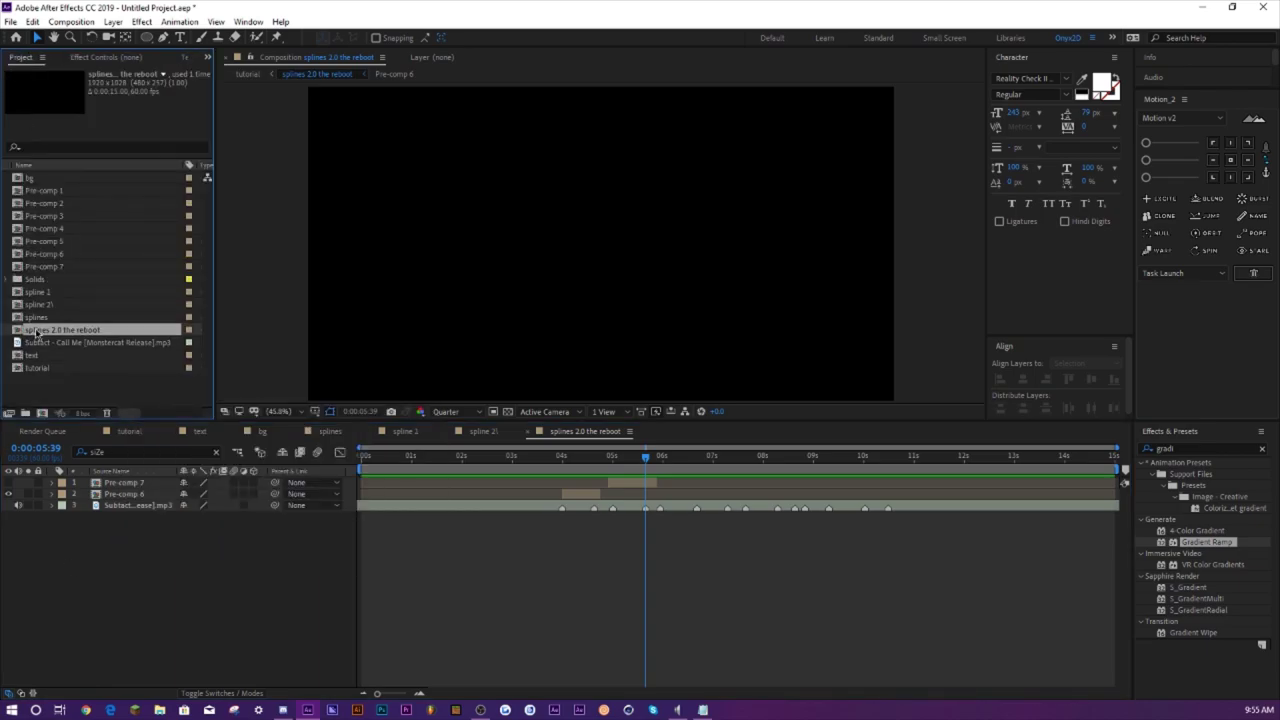
{"action": "left_click", "coordinate": [32, 356]}
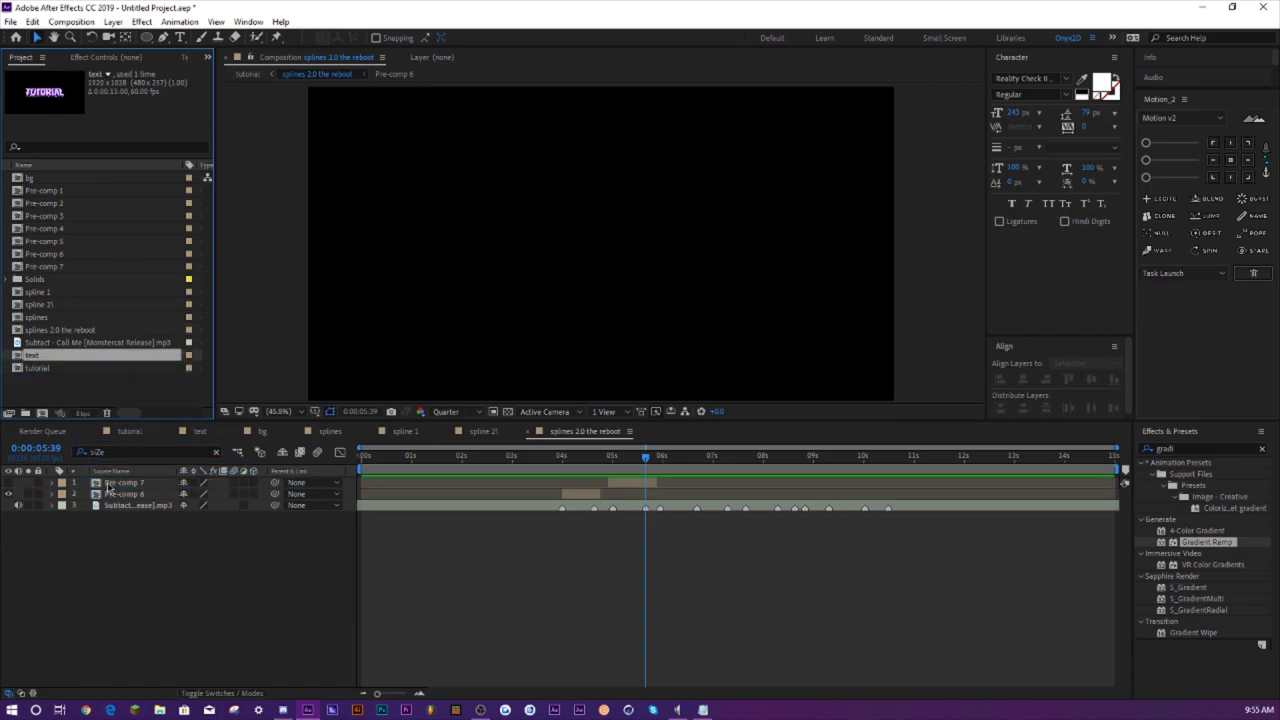
{"action": "left_click_drag", "start_coordinate": [108, 488], "coordinate": [108, 490]}
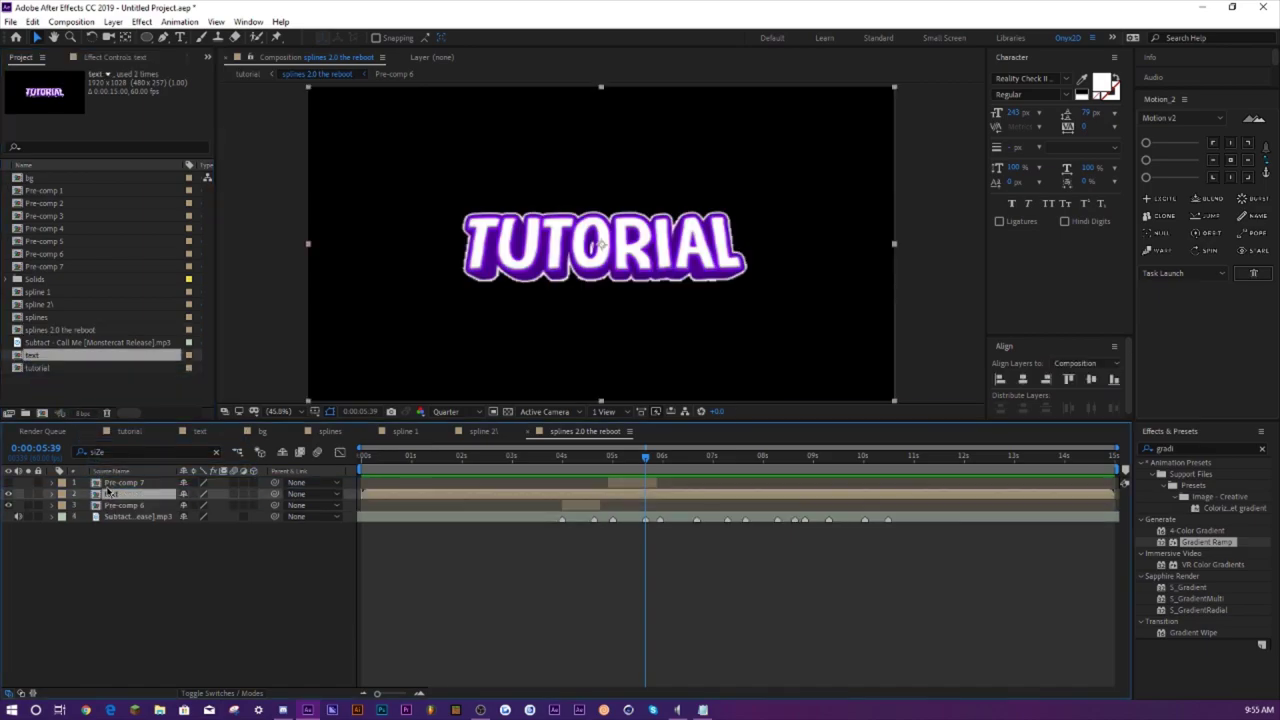
{"action": "left_click", "coordinate": [103, 571]}
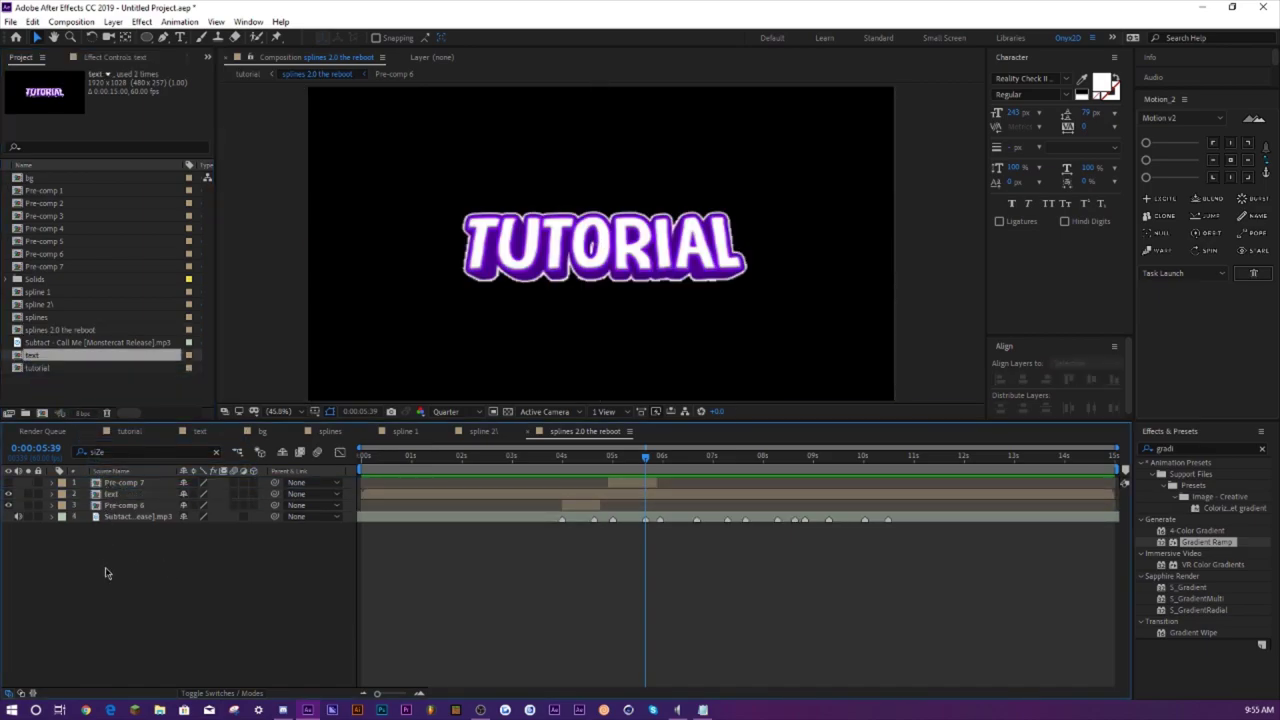
- Draw a rectangle around the TUTORIAL title and centre it horizontally and vertically
{"action": "left_click", "coordinate": [146, 38]}
{"action": "left_click", "coordinate": [181, 40]}
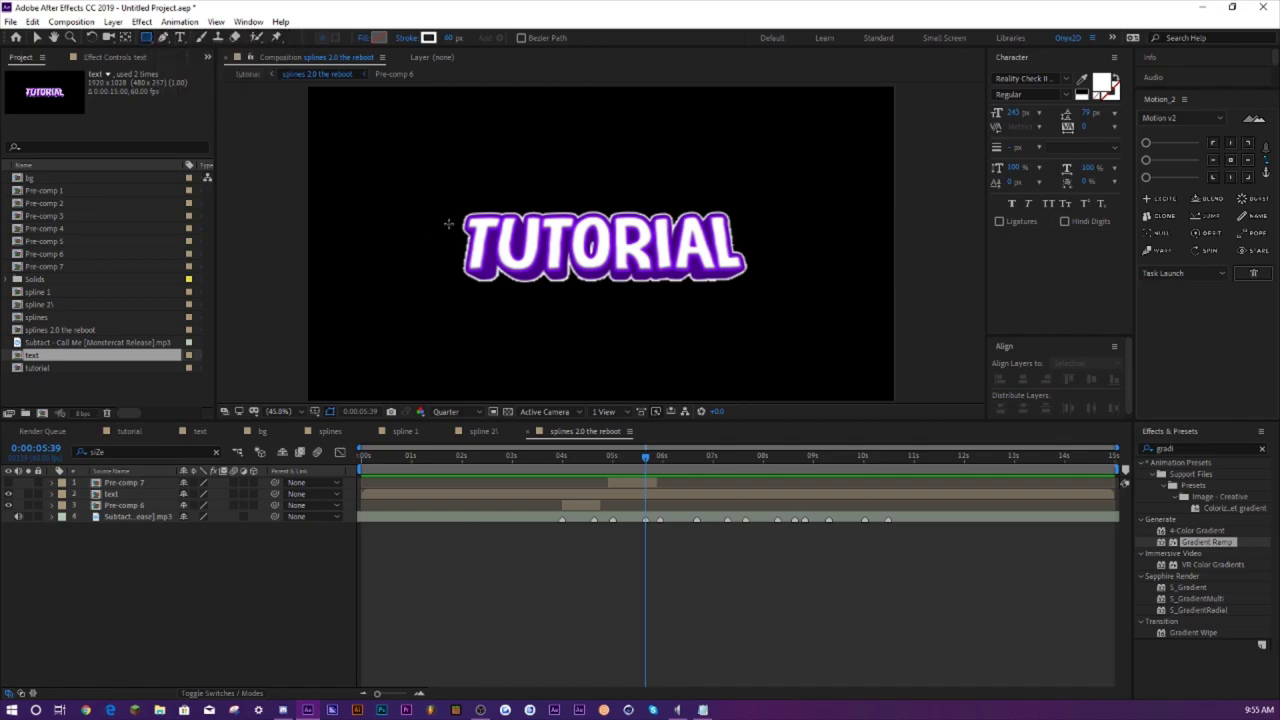
{"action": "left_click_drag", "start_coordinate": [446, 204], "coordinate": [757, 283]}
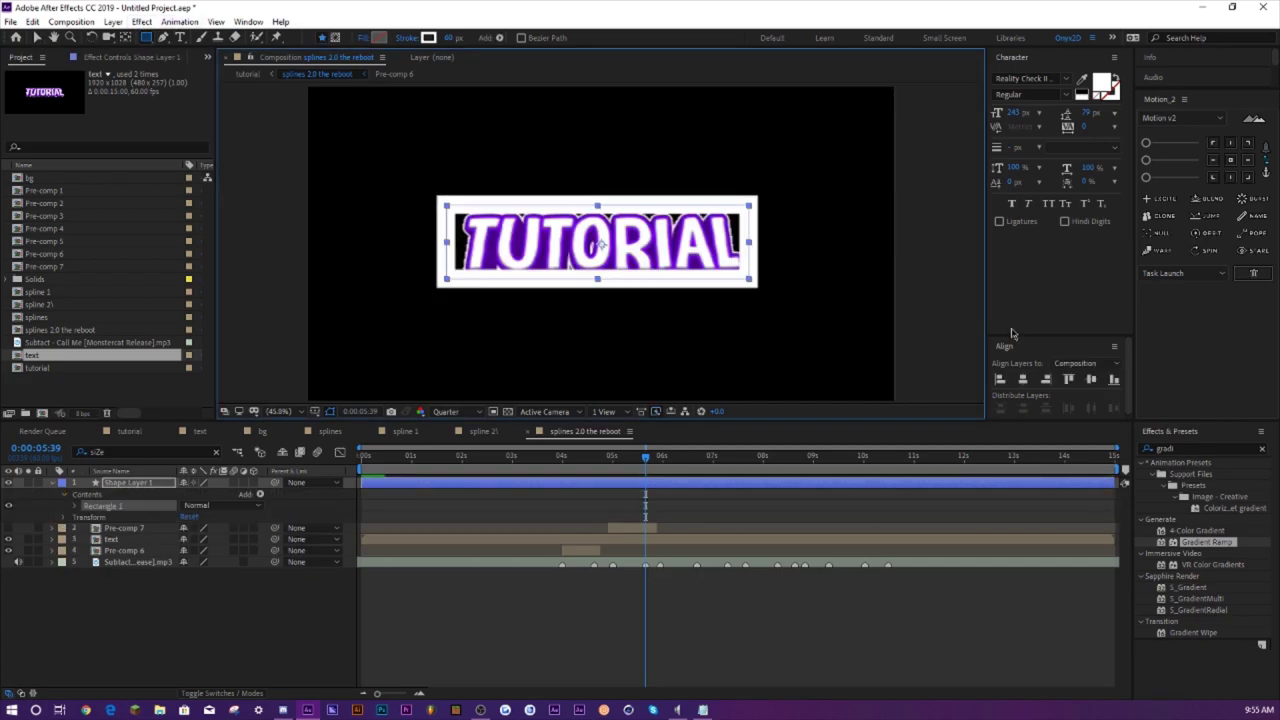
{"action": "left_click", "coordinate": [1022, 380]}
{"action": "left_click", "coordinate": [1090, 381]}
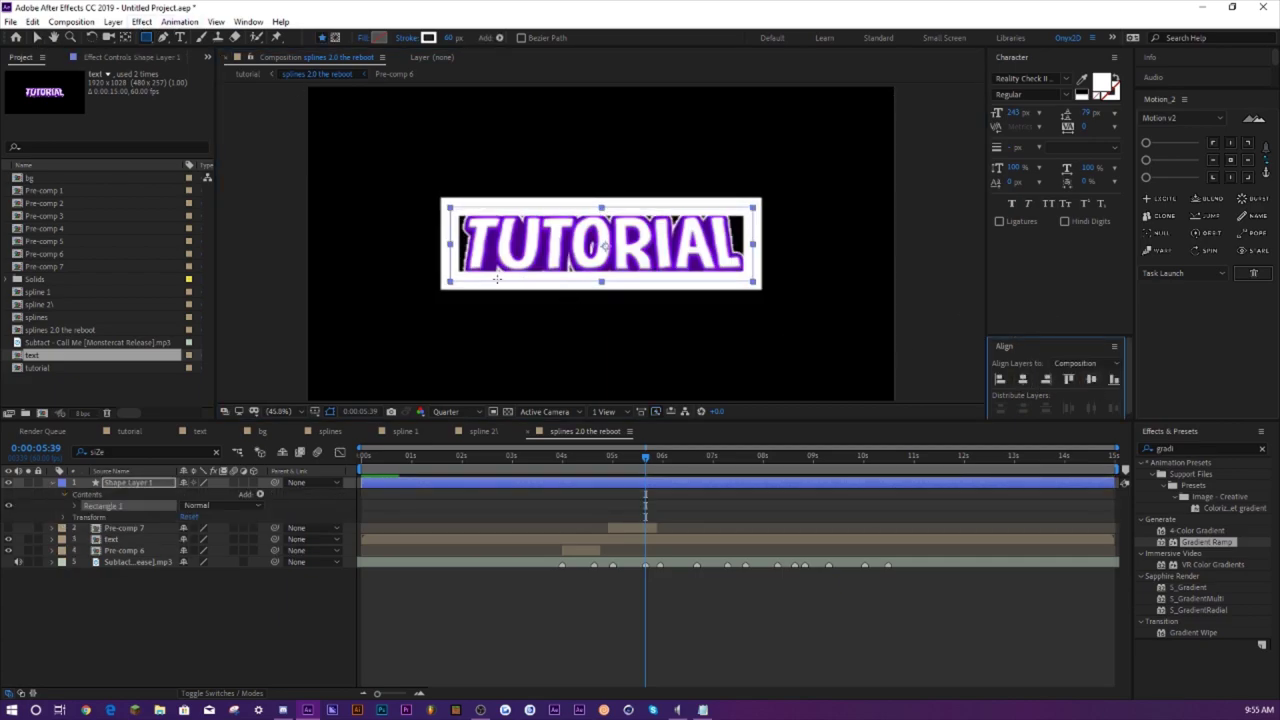
- Scale the rectangle larger around the title and re-centre it with the Align buttons
{"action": "left_click", "coordinate": [36, 37]}
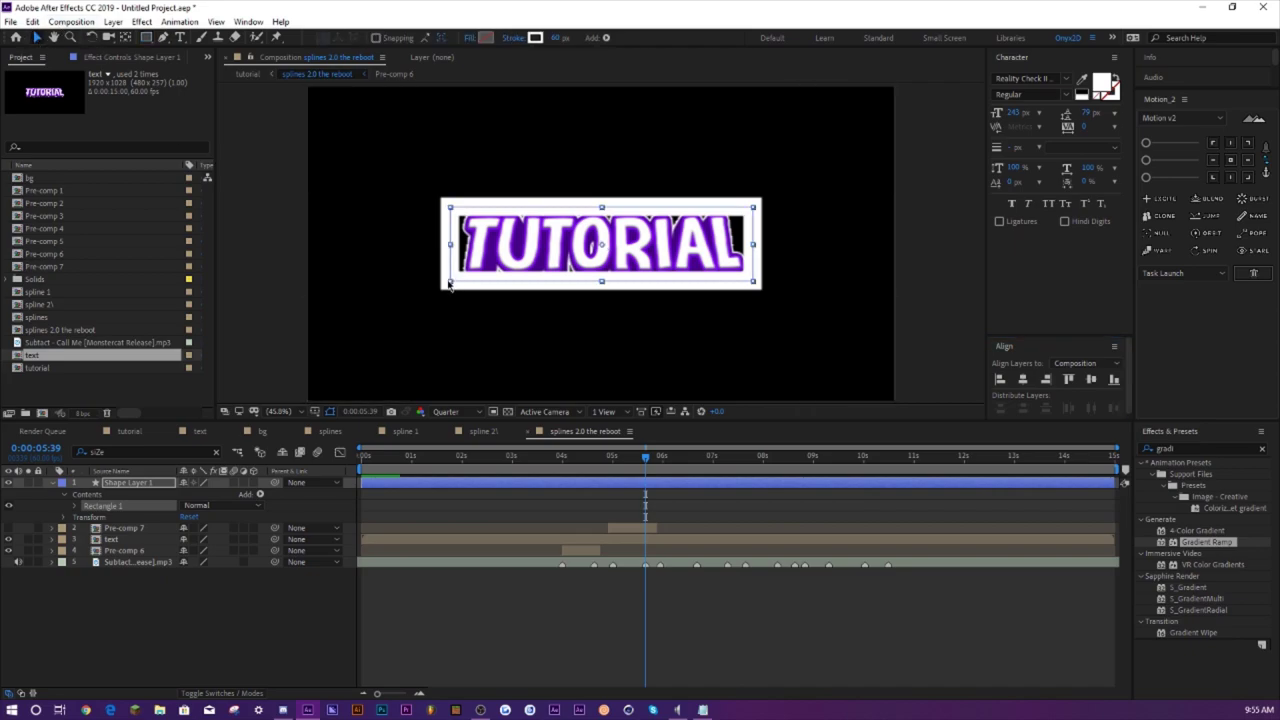
{"action": "left_click_drag", "start_coordinate": [449, 282], "coordinate": [424, 309]}
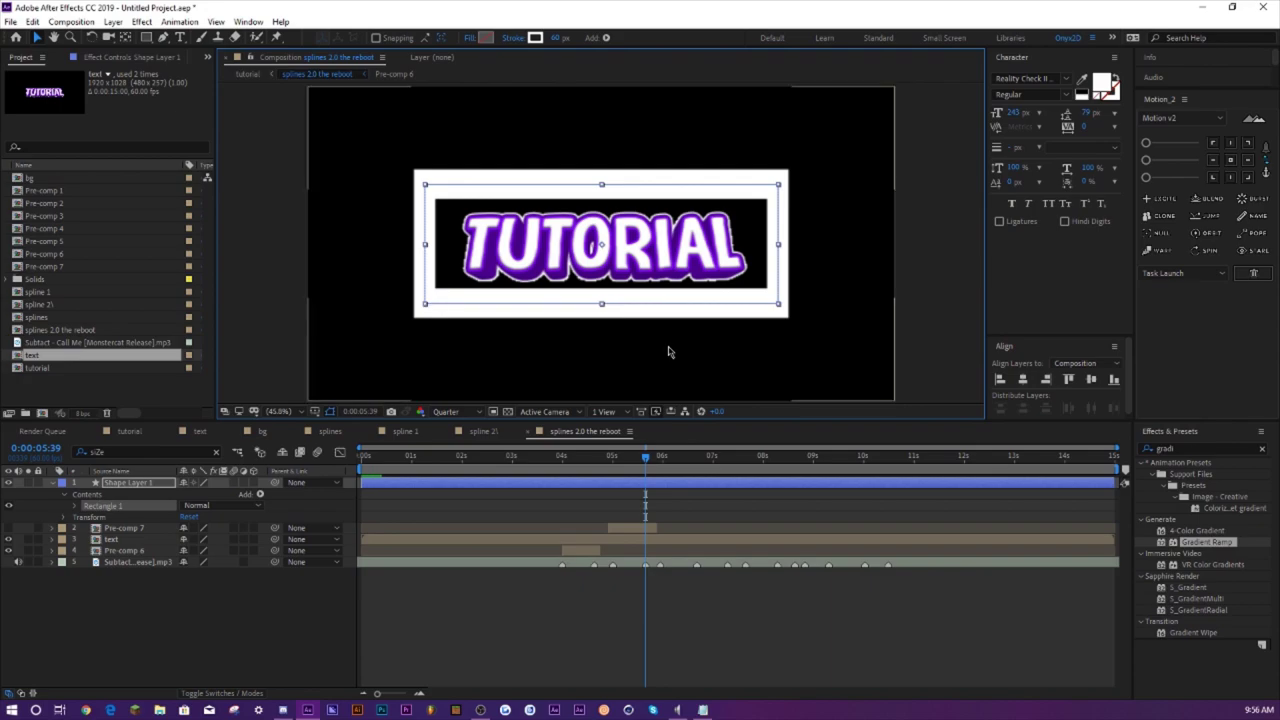
{"action": "left_click", "coordinate": [1022, 381]}
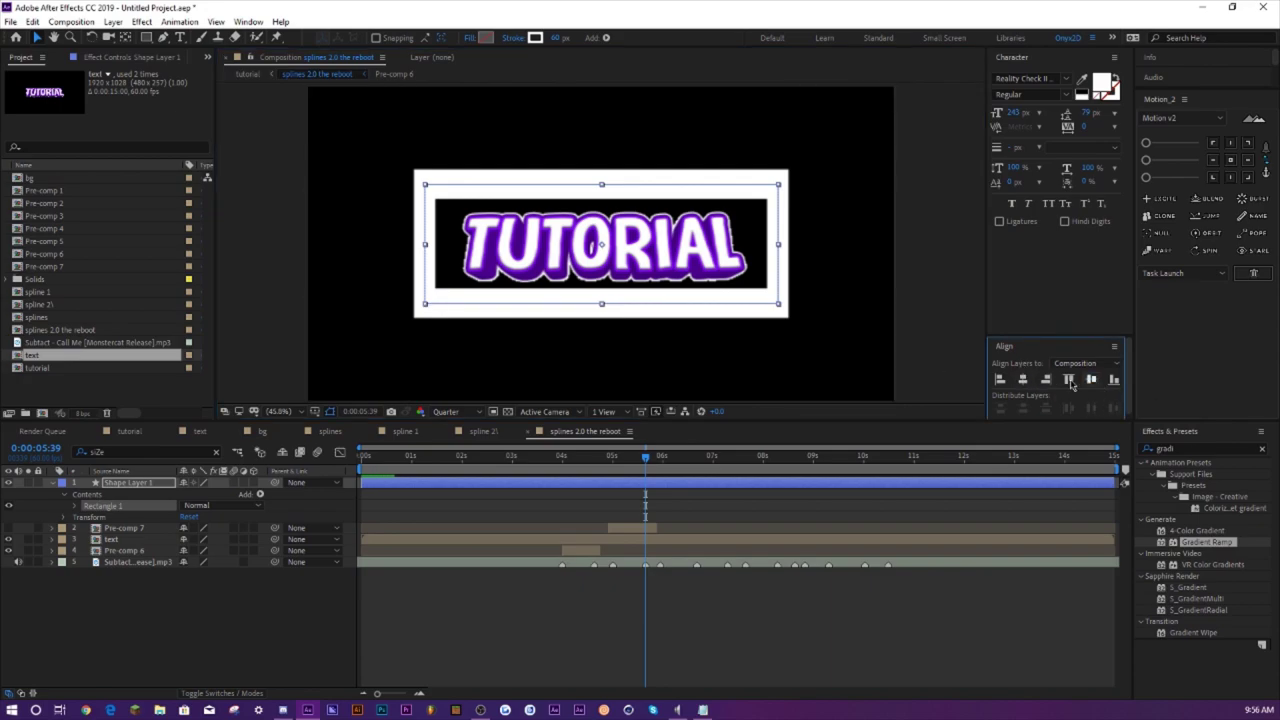
{"action": "left_click", "coordinate": [1069, 380]}
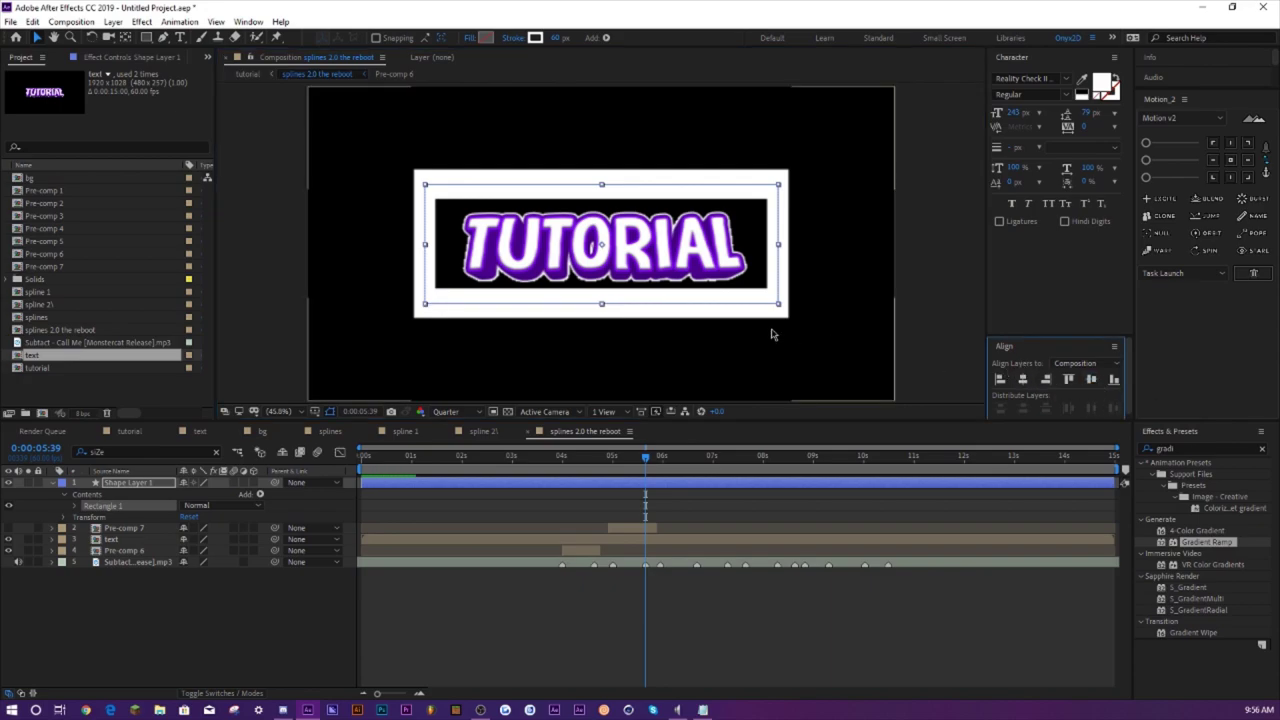
{"action": "left_click", "coordinate": [150, 487]}
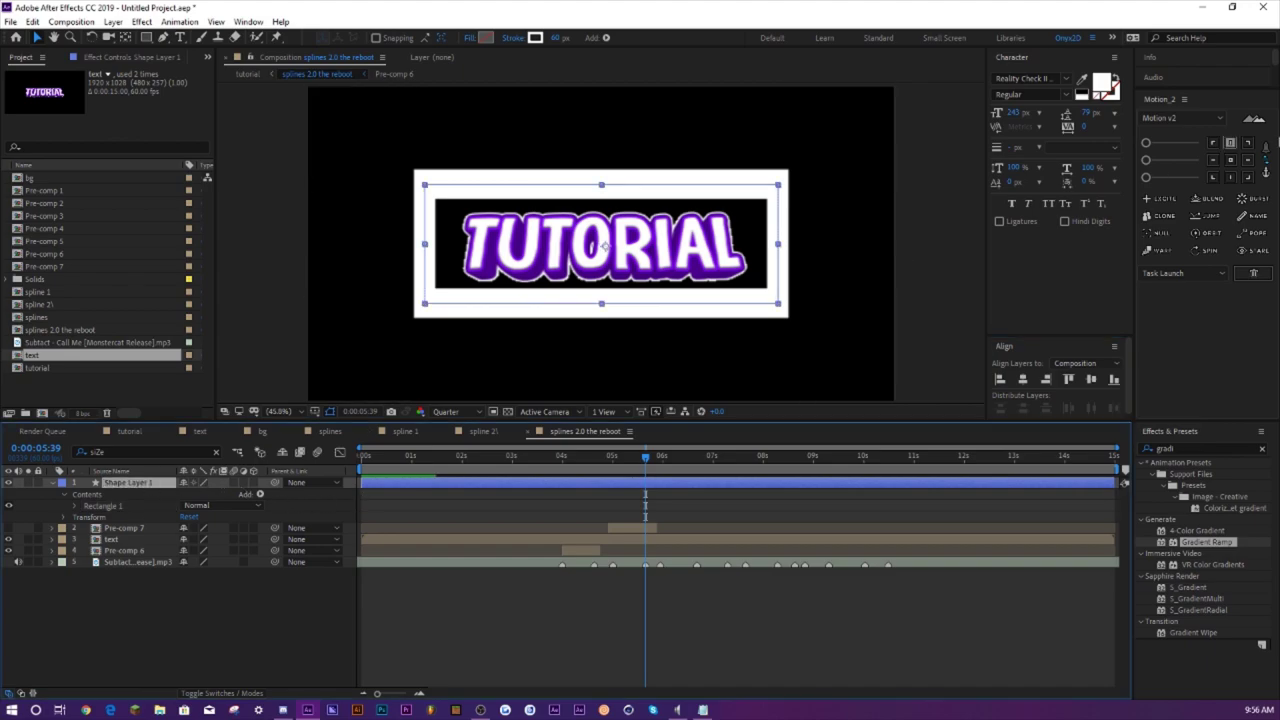
{"action": "left_click", "coordinate": [1230, 160]}
{"action": "left_click", "coordinate": [1022, 379]}
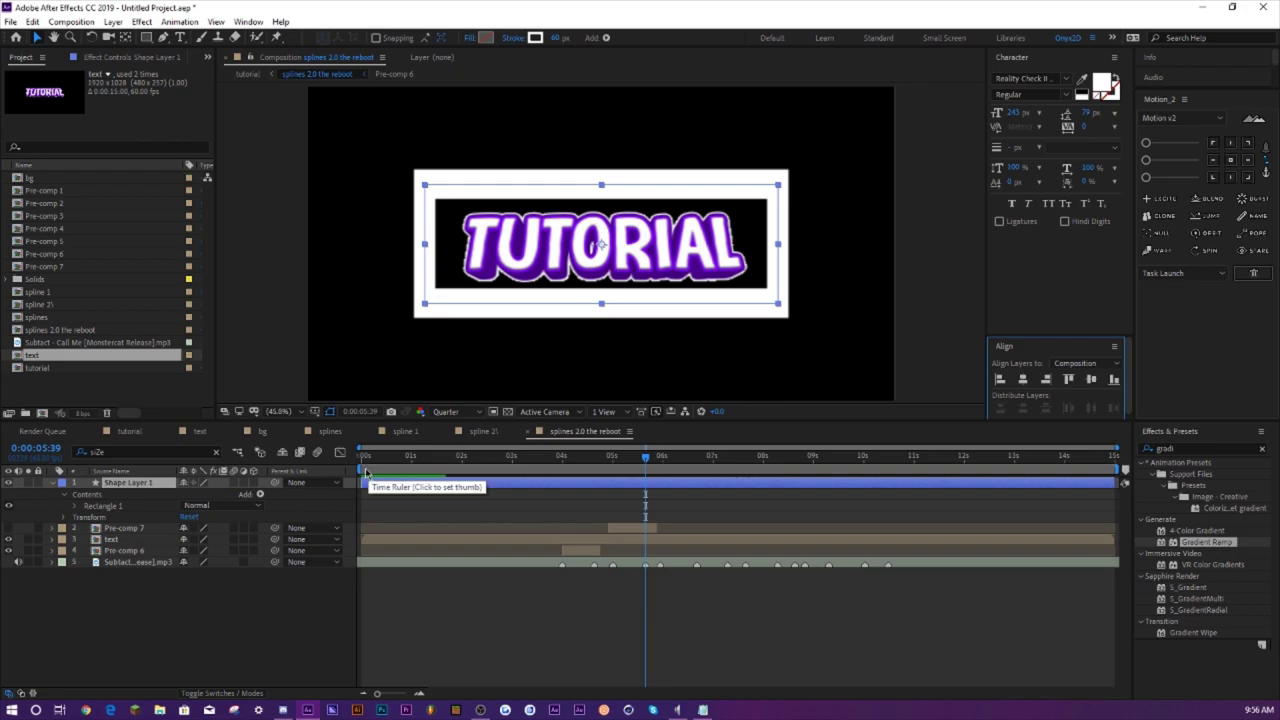
- Add Trim Paths to the rectangle and set its End to 0%
{"action": "left_click", "coordinate": [116, 541]}
{"action": "key", "text": "Delete"}
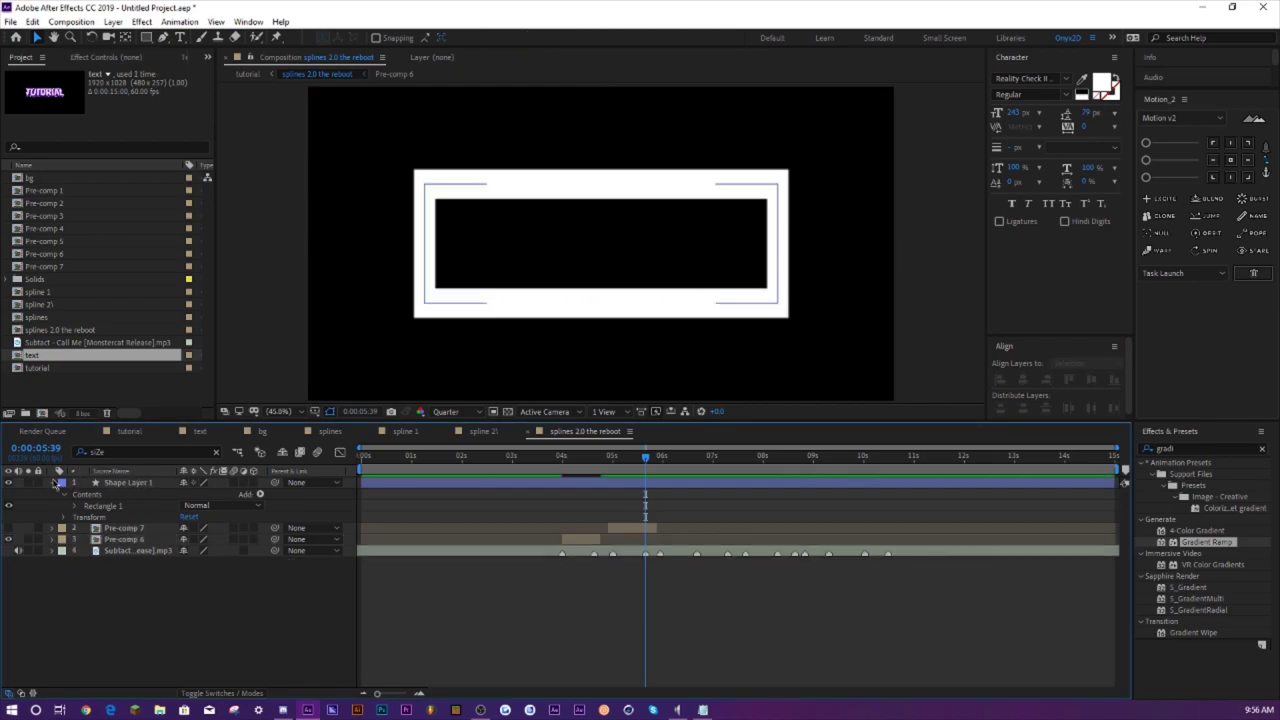
{"action": "left_click", "coordinate": [262, 494]}
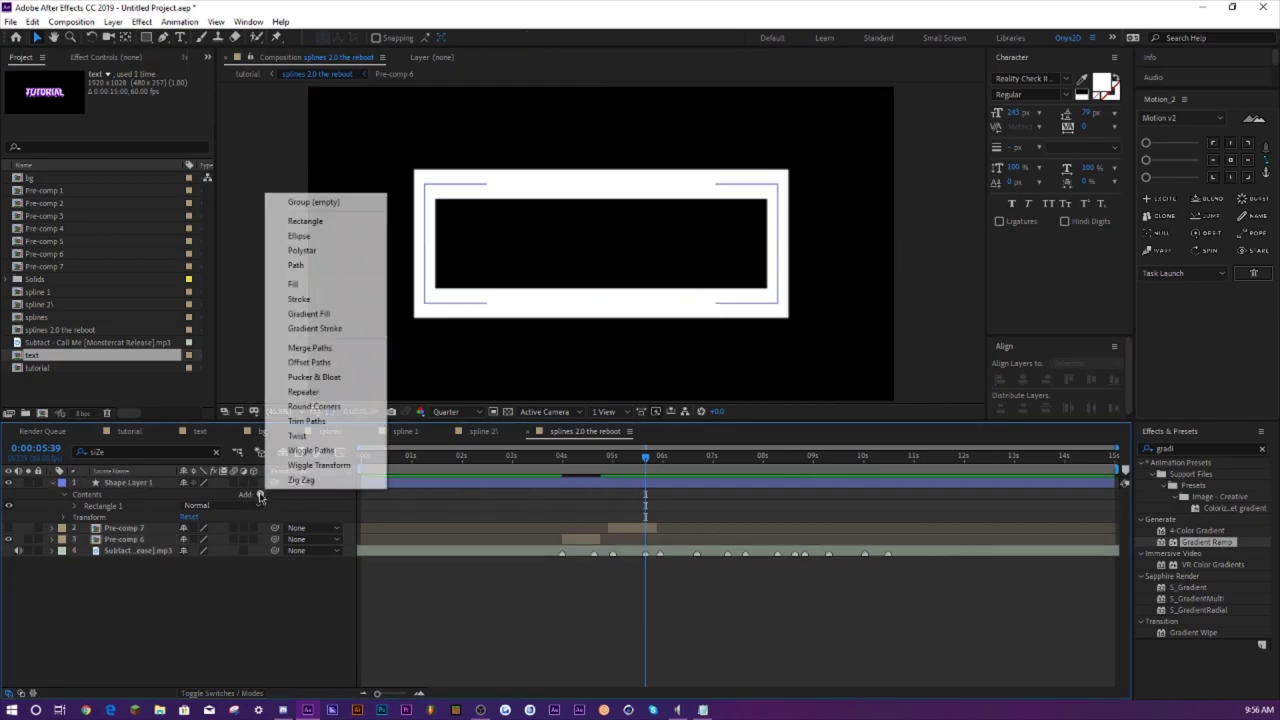
{"action": "left_click", "coordinate": [294, 417]}
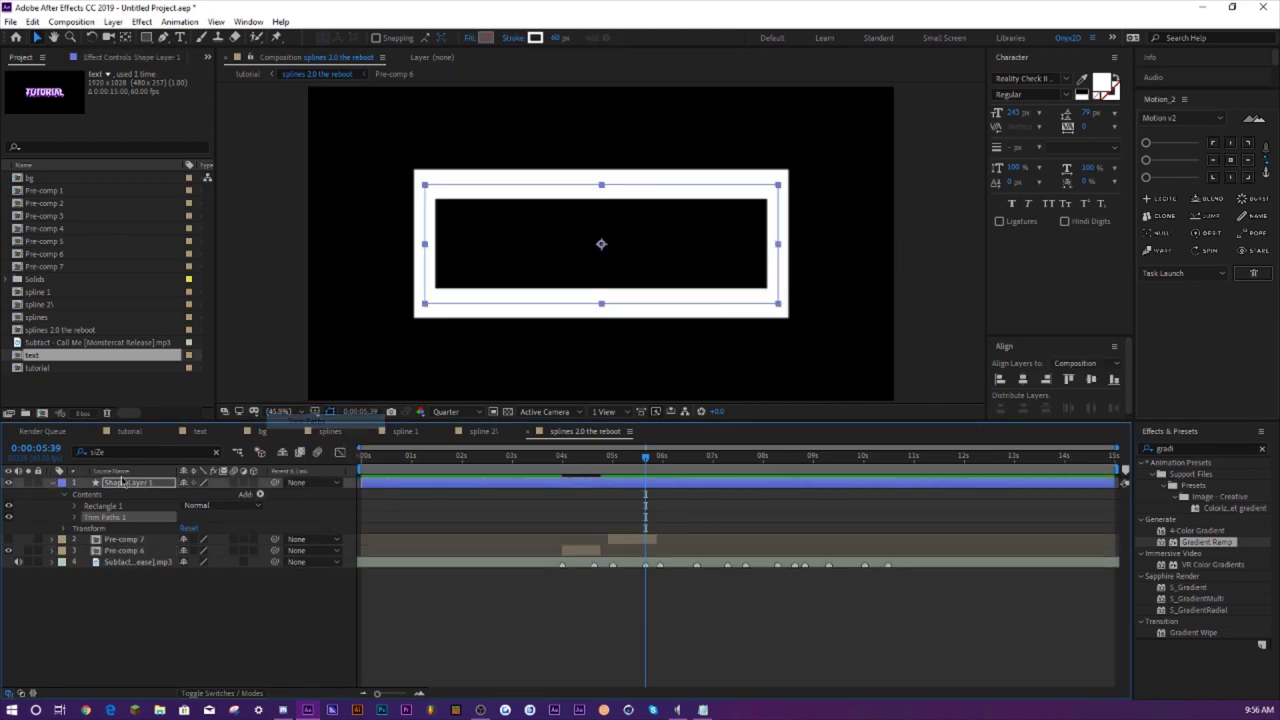
{"action": "left_click", "coordinate": [75, 517]}
{"action": "left_click_drag", "start_coordinate": [188, 540], "coordinate": [117, 551]}
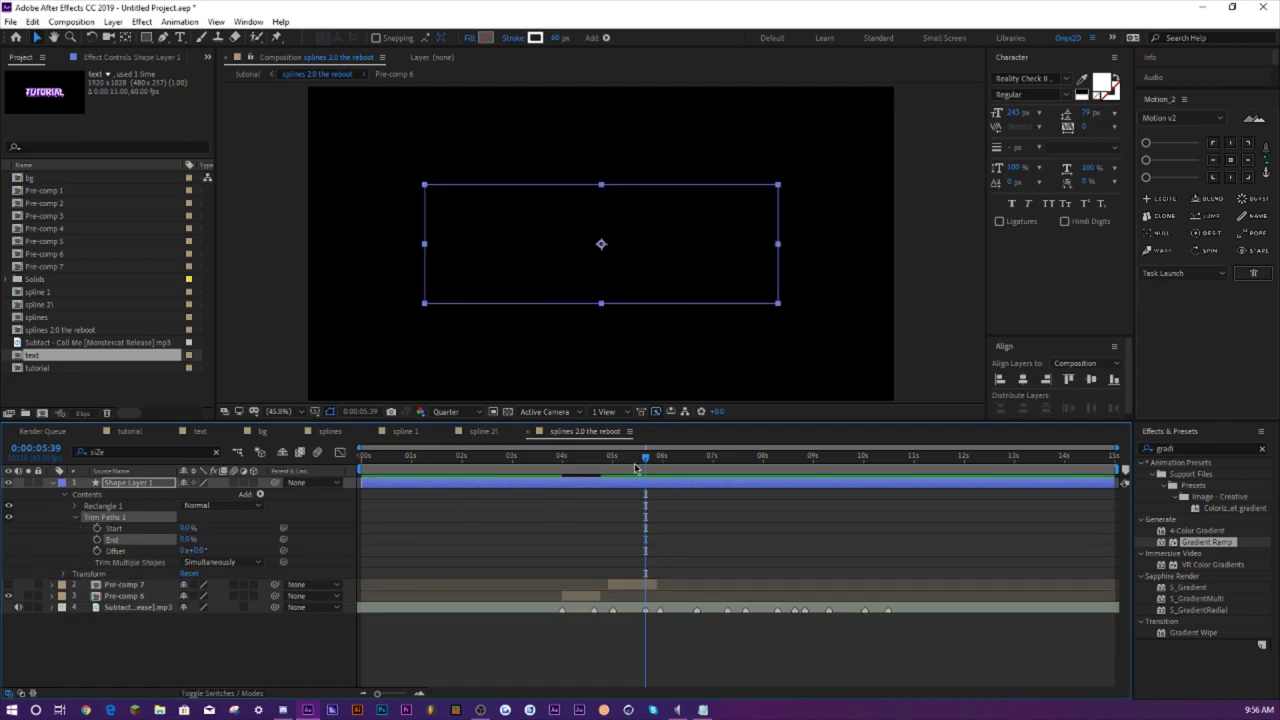
- Keyframe trim Start and End from 0% to 100%, delay Start a few frames, and preview
{"action": "left_click_drag", "start_coordinate": [631, 468], "coordinate": [644, 470]}
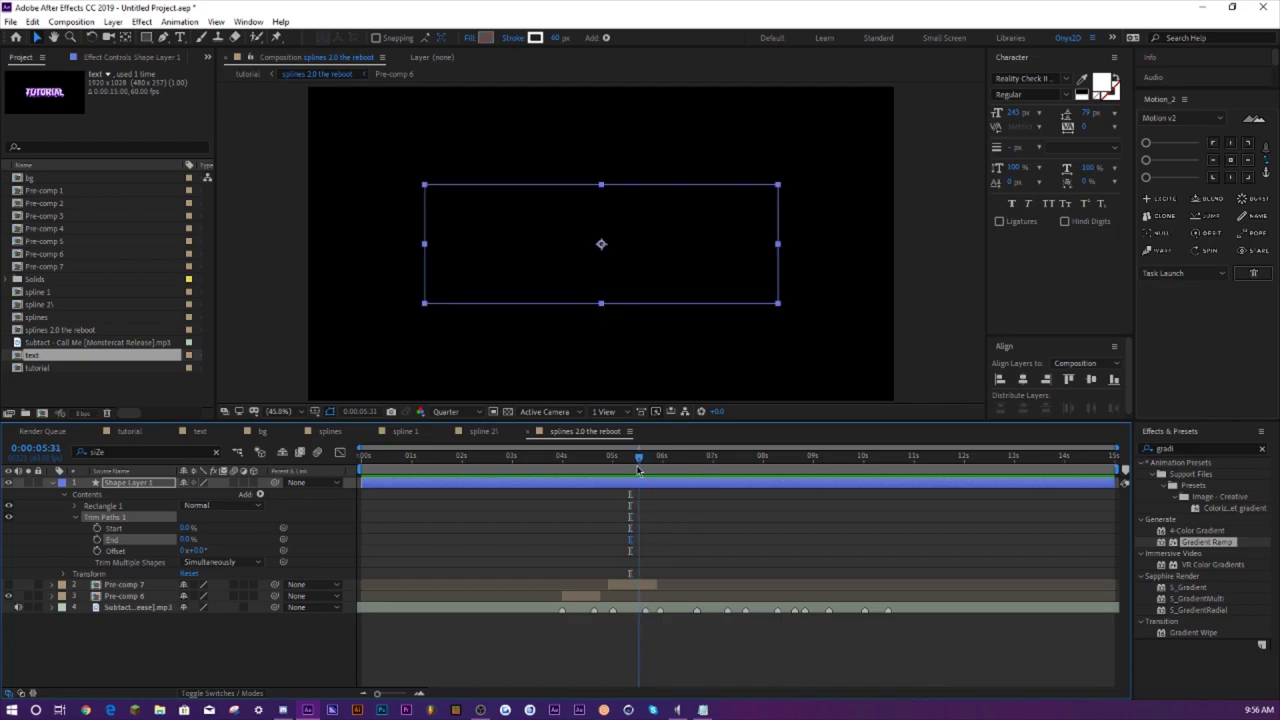
{"action": "left_click", "coordinate": [392, 693]}
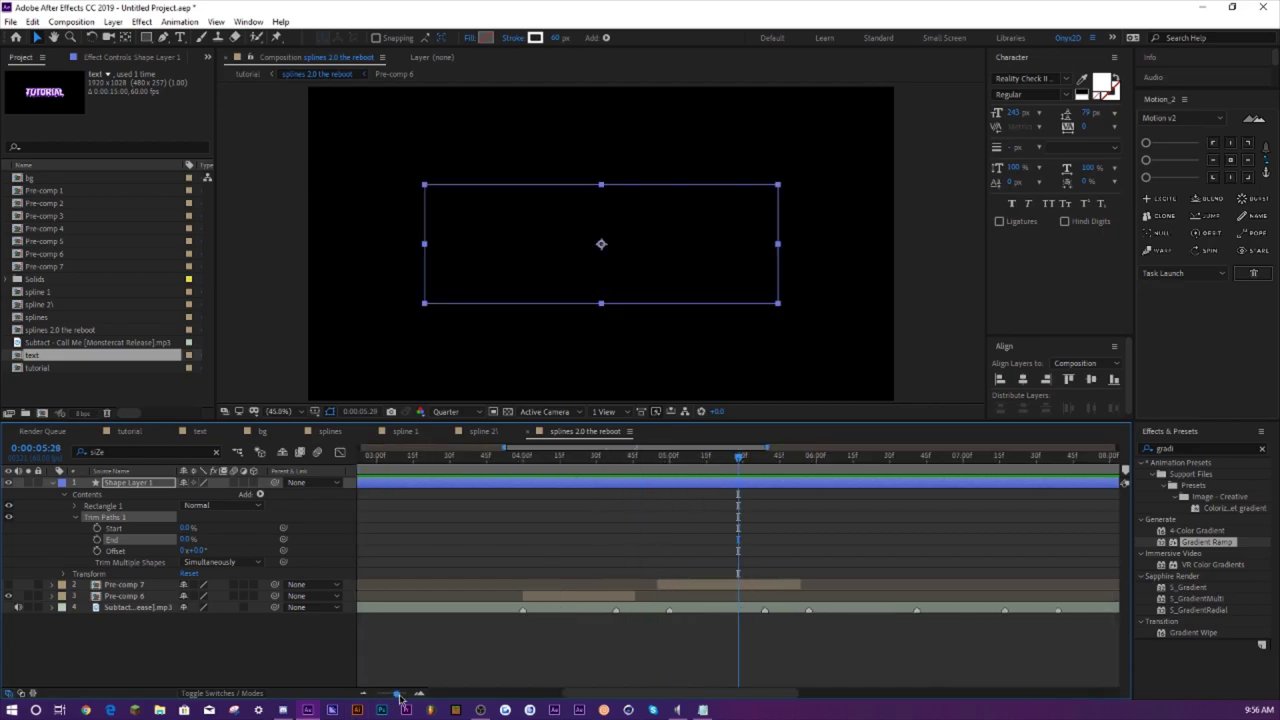
{"action": "left_click", "coordinate": [96, 529]}
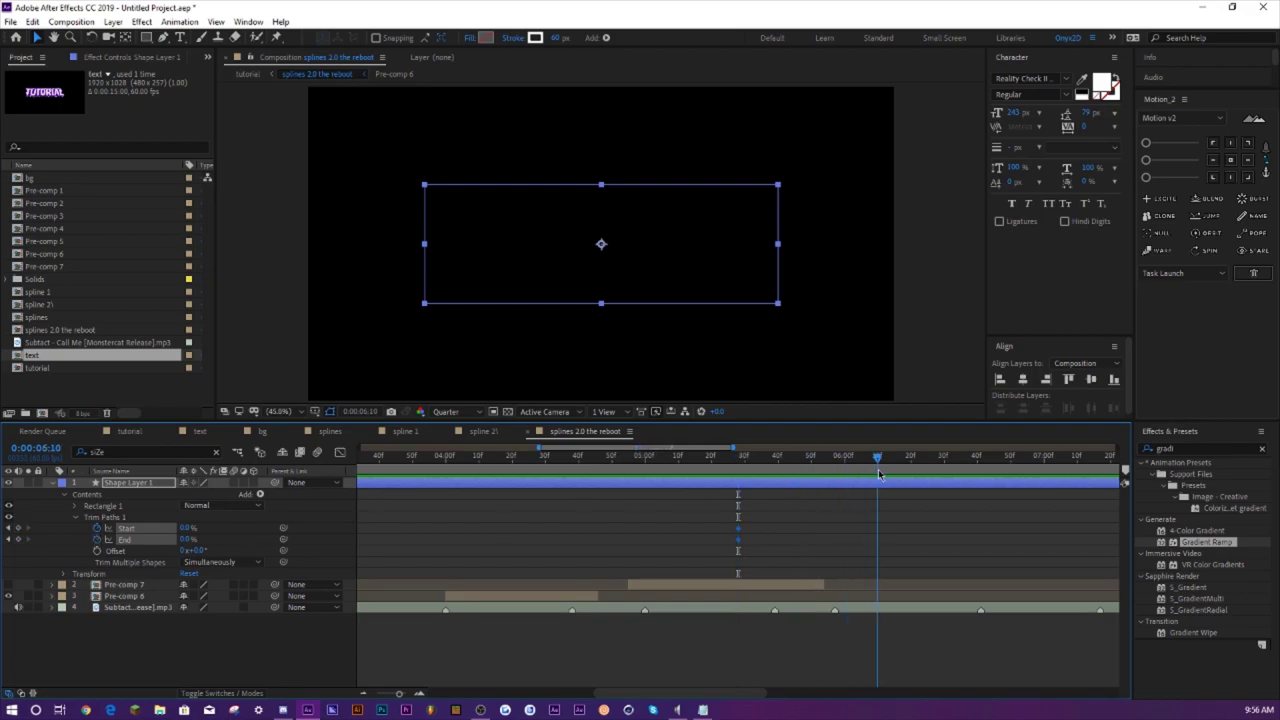
{"action": "mouse_move", "coordinate": [185, 529]}
{"action": "left_mouse_down"}
{"action": "mouse_move", "coordinate": [738, 484]}
{"action": "mouse_move", "coordinate": [829, 523]}
{"action": "mouse_move", "coordinate": [898, 528]}
{"action": "left_mouse_up"}
{"action": "left_click", "coordinate": [805, 455]}
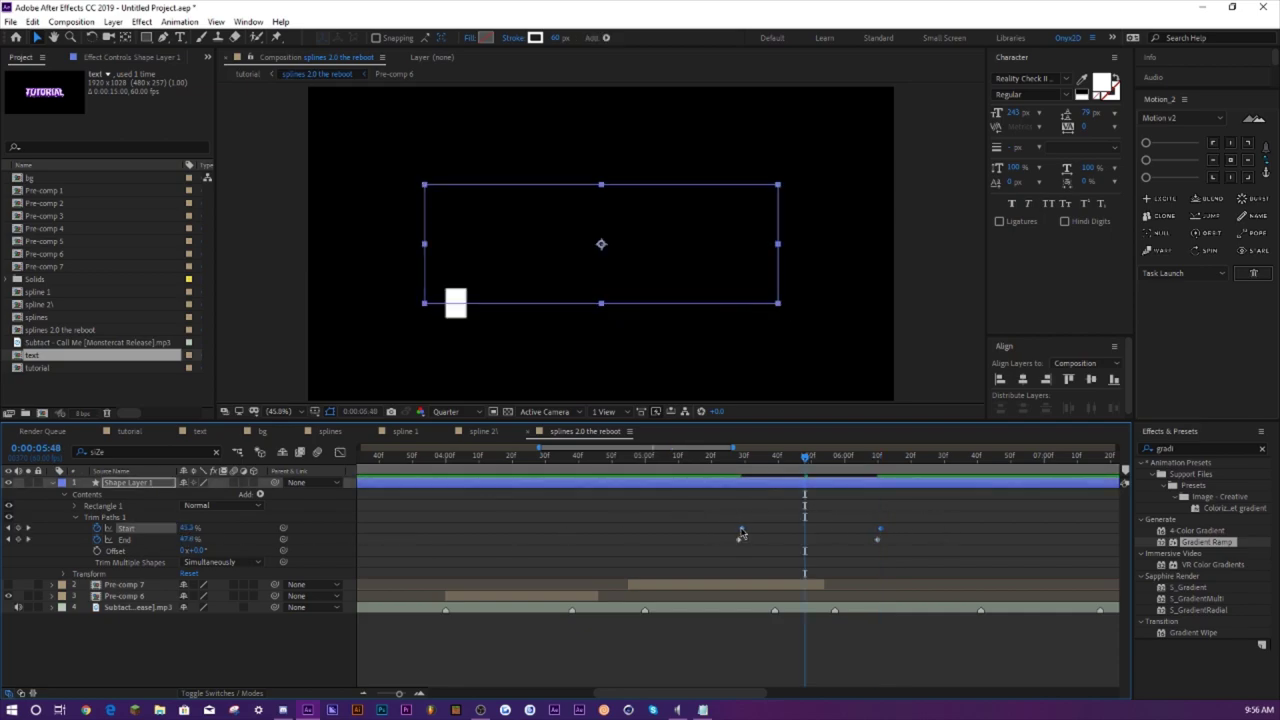
{"action": "left_click_drag", "start_coordinate": [741, 533], "coordinate": [775, 531]}
{"action": "left_click", "coordinate": [733, 468]}
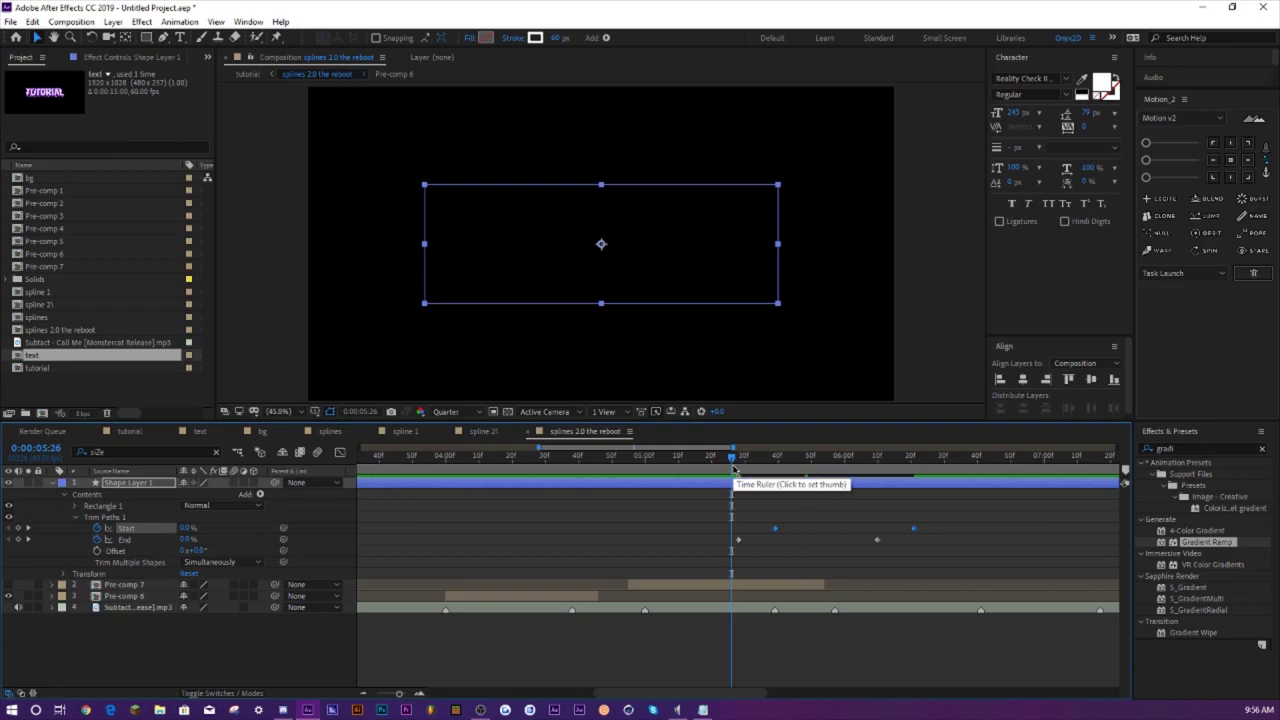
{"action": "key", "text": "space"}
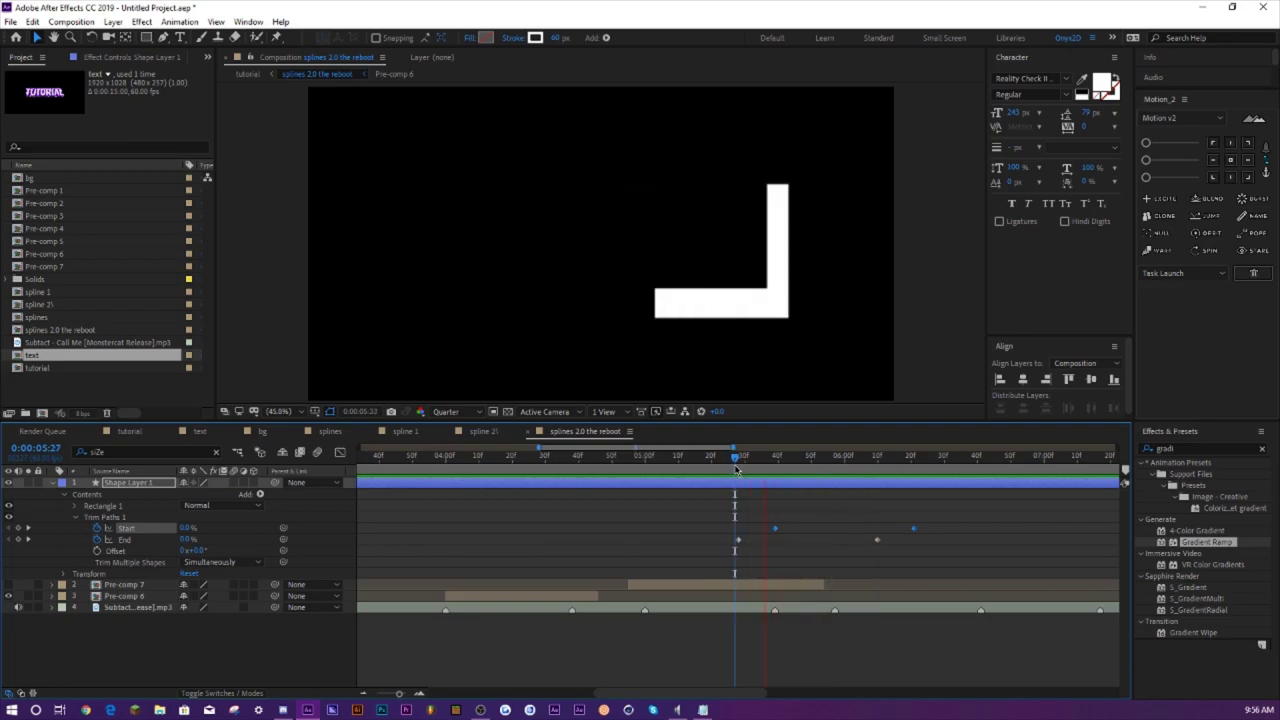
- Easy Ease all four trim keyframes and sharpen their curves into fast starts in the Graph Editor
{"action": "left_click_drag", "start_coordinate": [721, 514], "coordinate": [973, 560]}
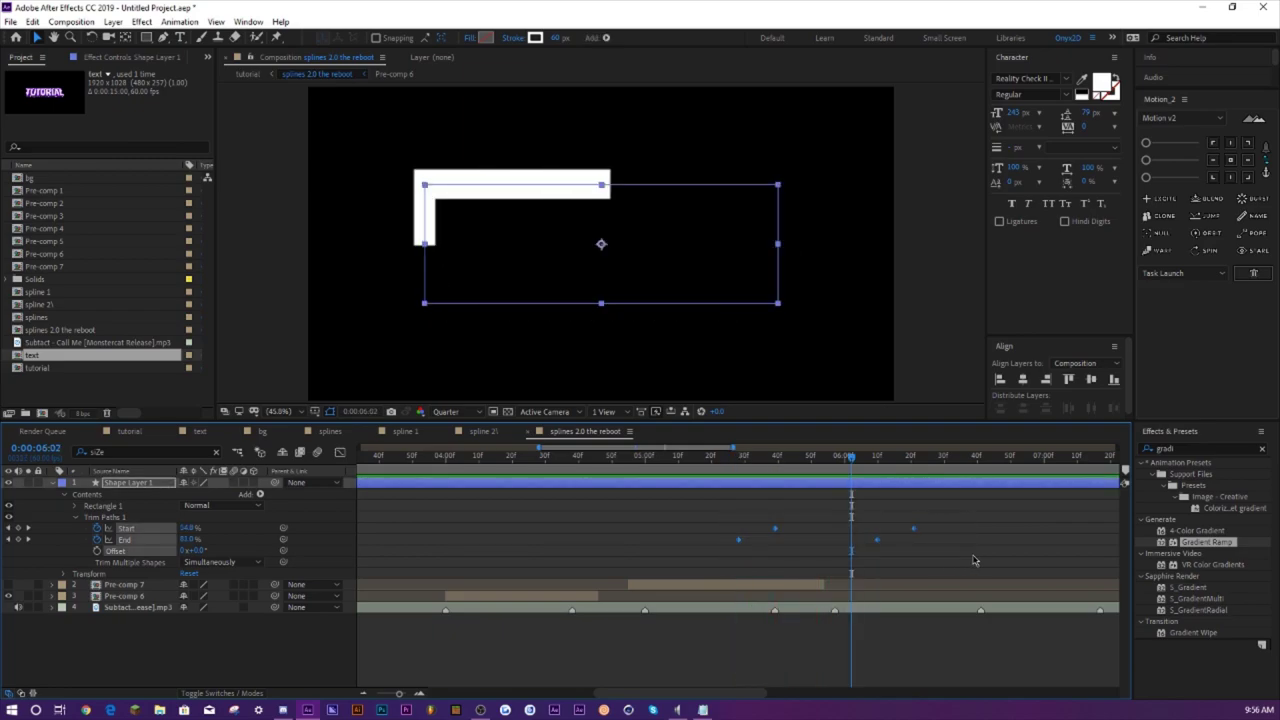
{"action": "key", "text": "F9"}
{"action": "left_click", "coordinate": [338, 453]}
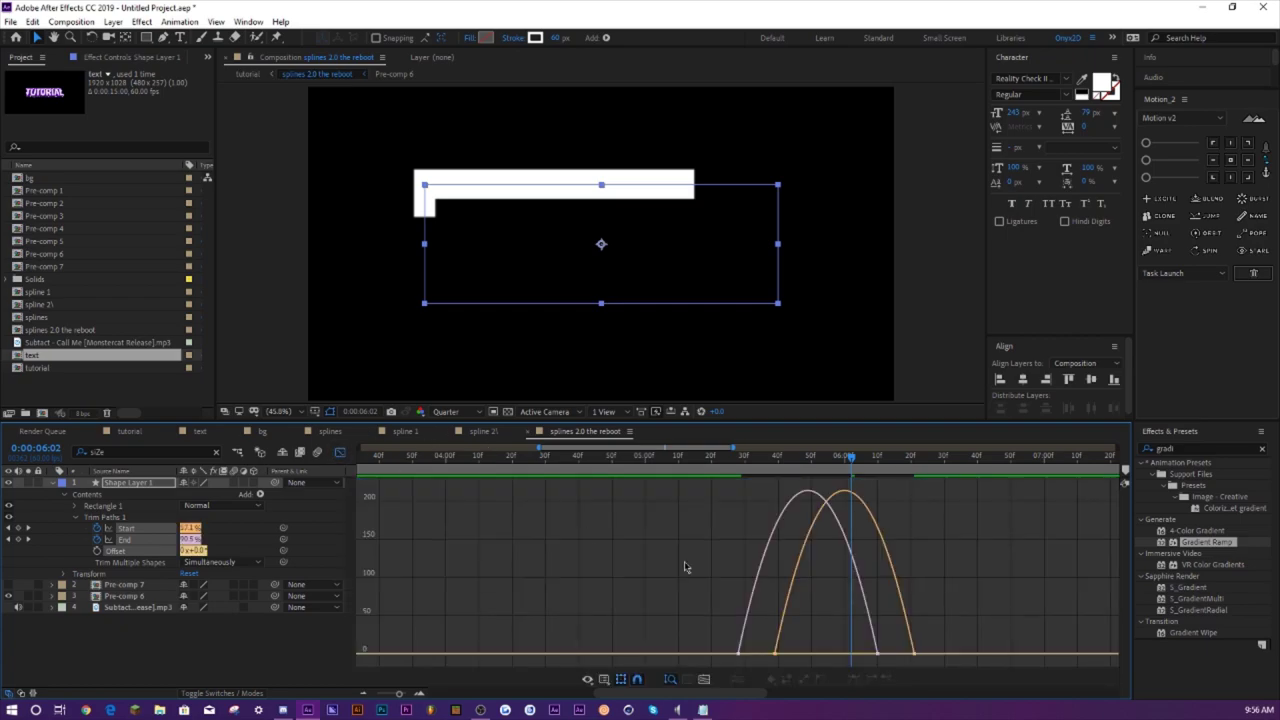
{"action": "left_click_drag", "start_coordinate": [928, 662], "coordinate": [760, 646]}
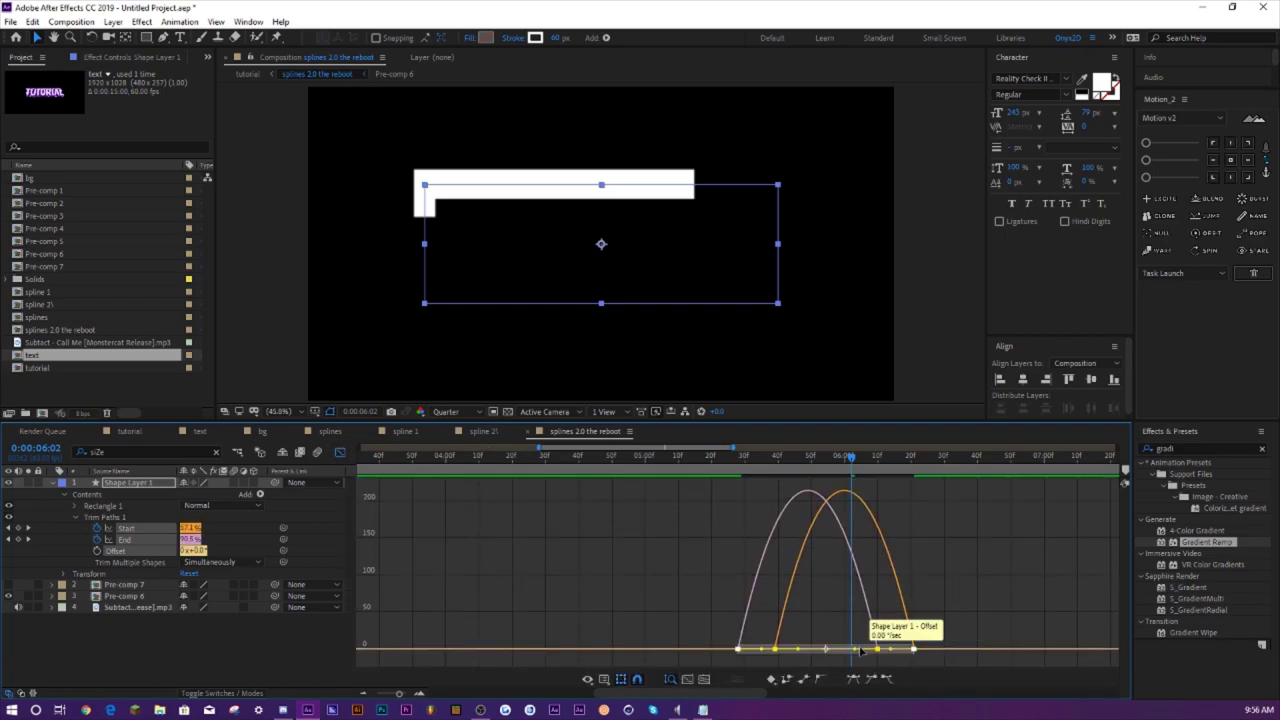
{"action": "left_click_drag", "start_coordinate": [853, 651], "coordinate": [789, 652]}
{"action": "left_click", "coordinate": [733, 459]}
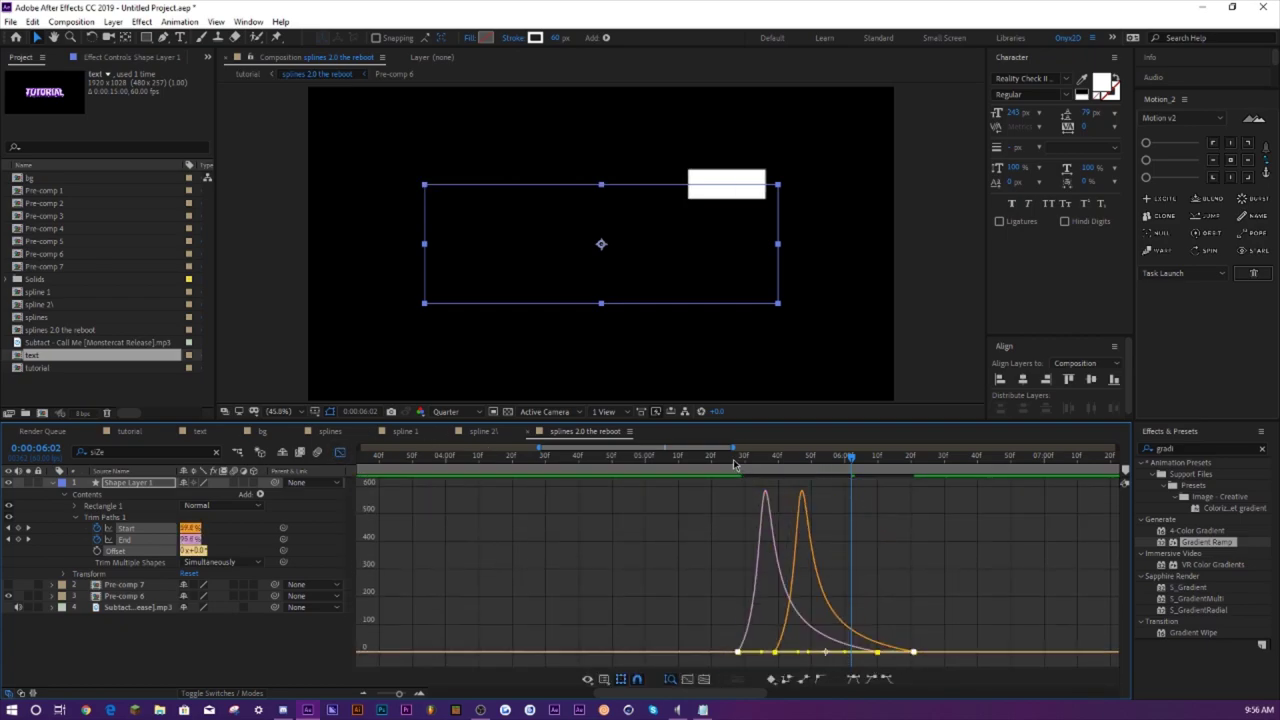
{"action": "key", "text": "space"}
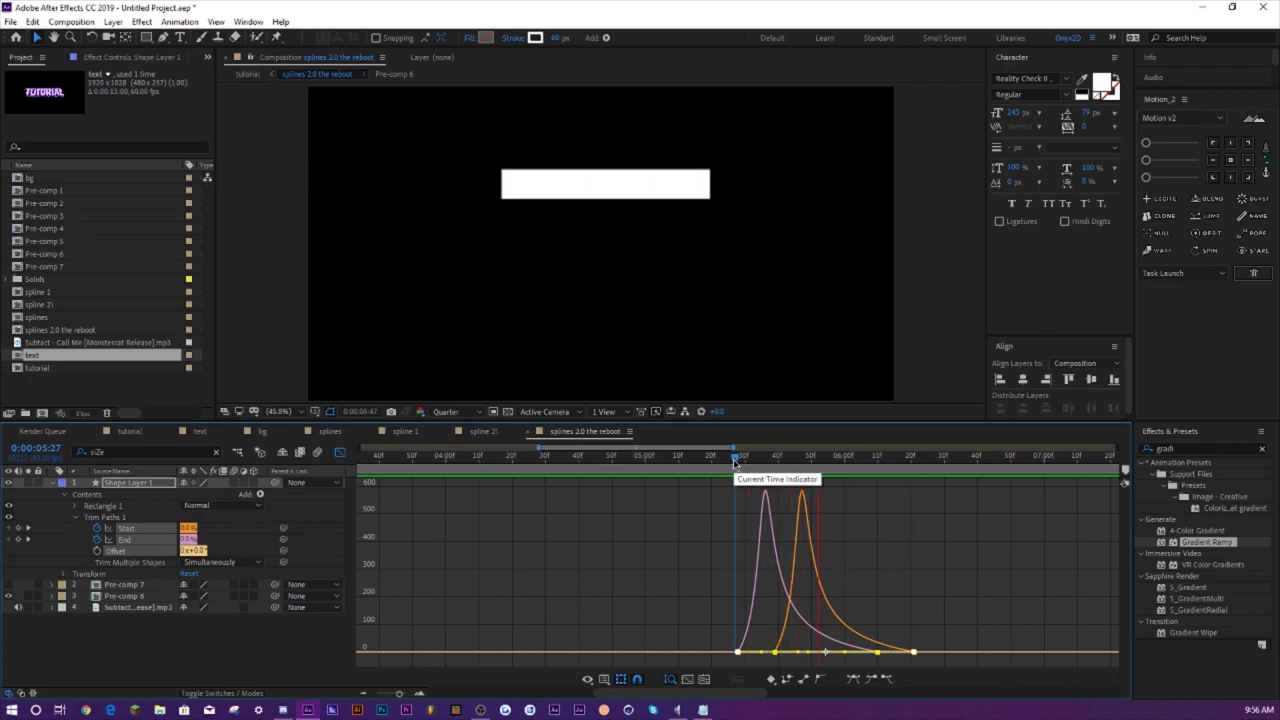
{"action": "key", "text": "space"}
- Preview the tutorial comp intro from around the 4-second mark
{"action": "left_click", "coordinate": [127, 431]}
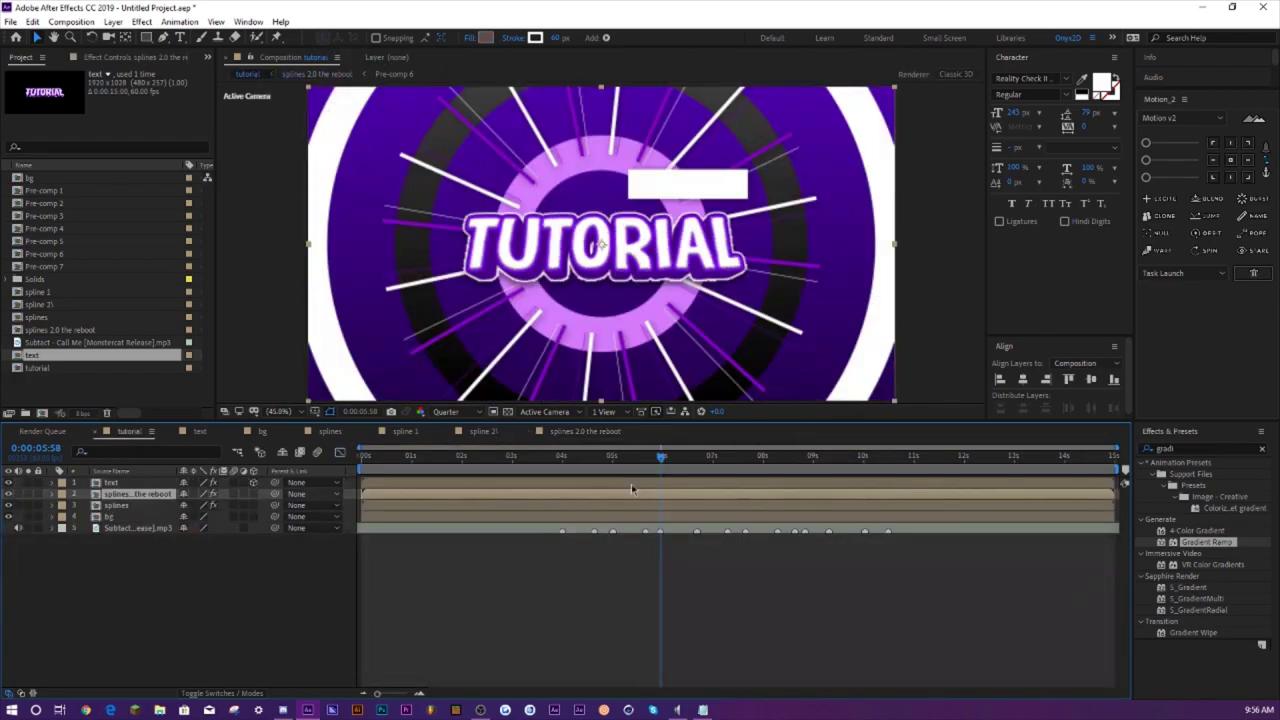
{"action": "left_click", "coordinate": [551, 463]}
{"action": "key", "text": "space"}
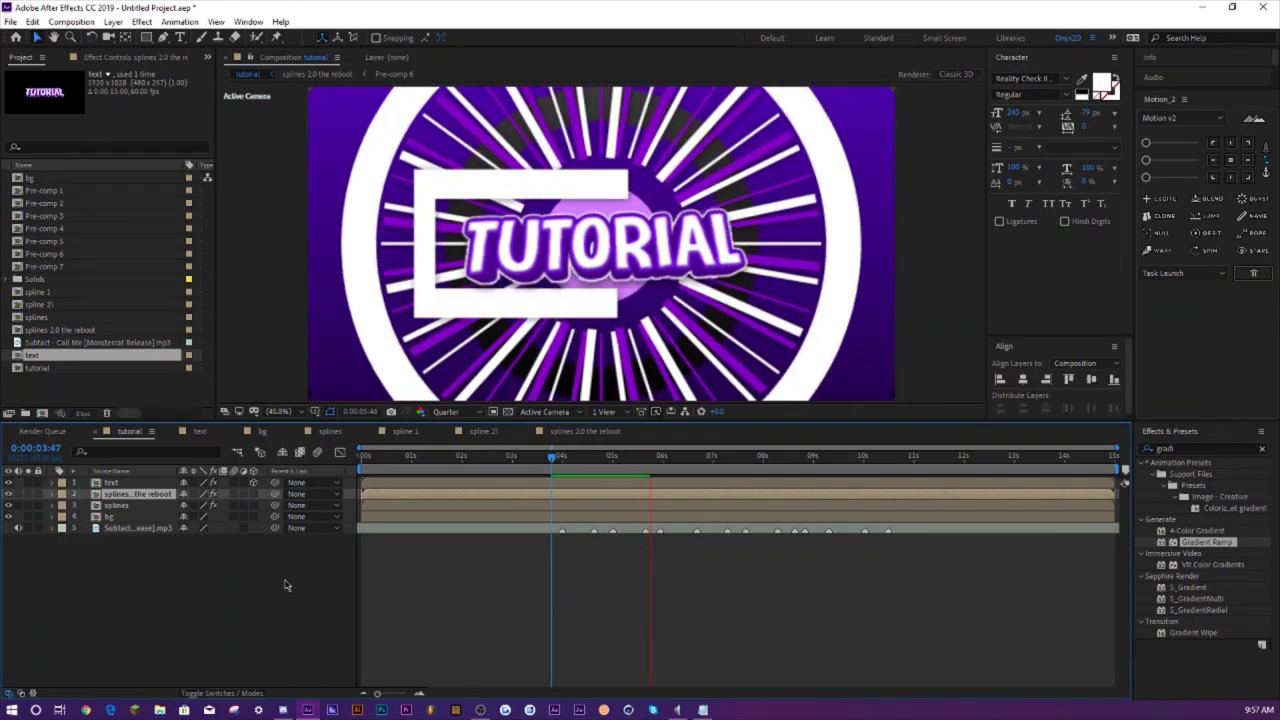
{"action": "left_click", "coordinate": [557, 466]}
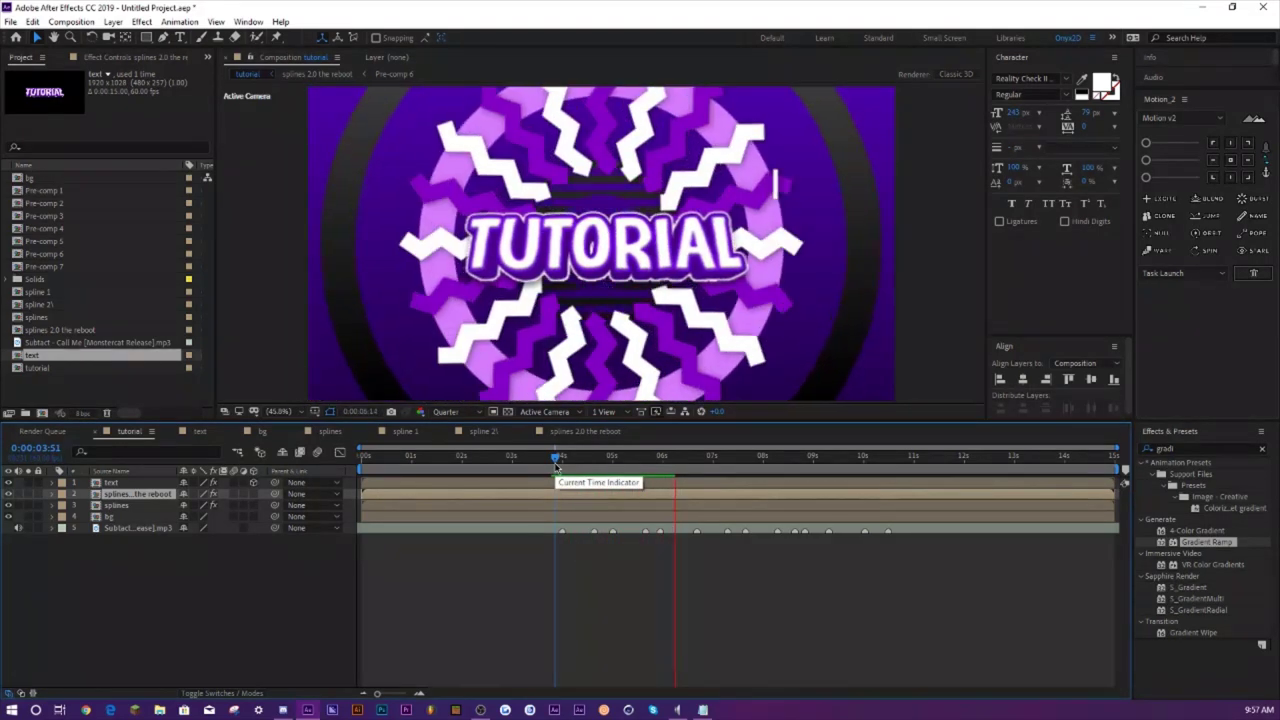
{"action": "key", "text": "space"}
{"action": "key", "text": "space"}
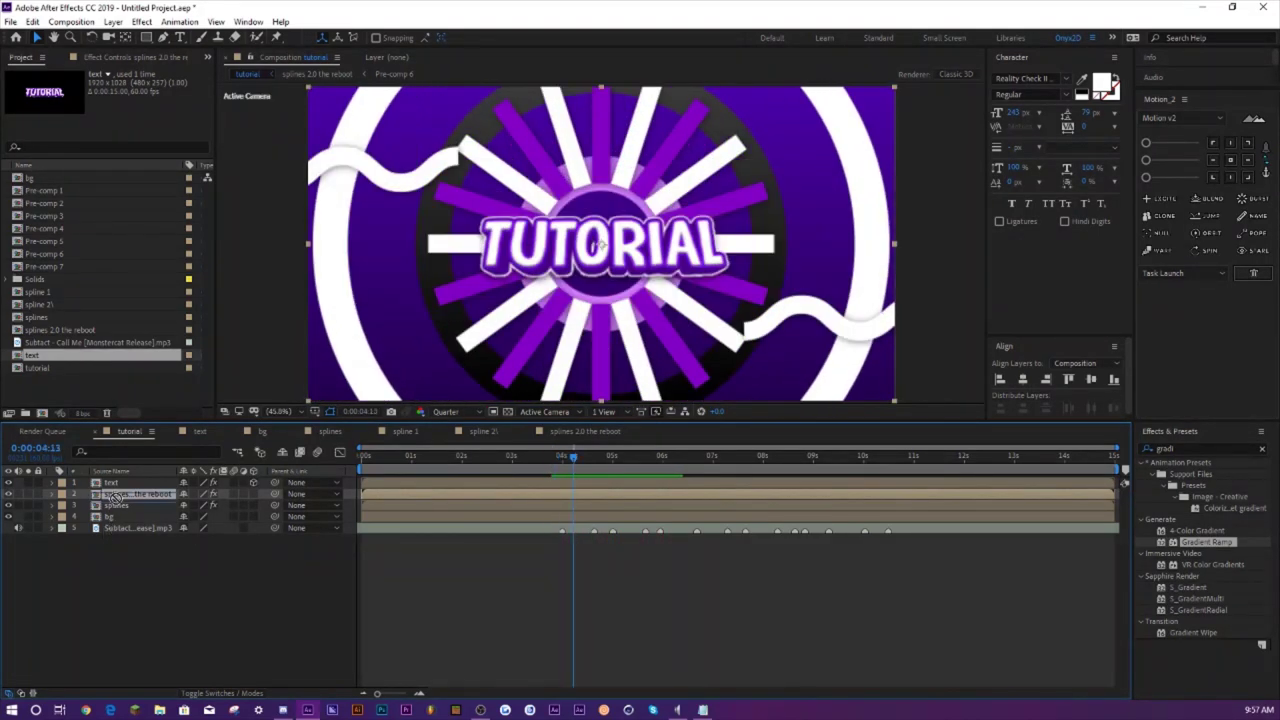
- Move 'splines 2.0 the reboot' below 'splines', preview near 3:58, and collapse its shape layer properties
{"action": "left_click_drag", "start_coordinate": [115, 497], "coordinate": [120, 508]}
{"action": "left_click", "coordinate": [556, 465]}
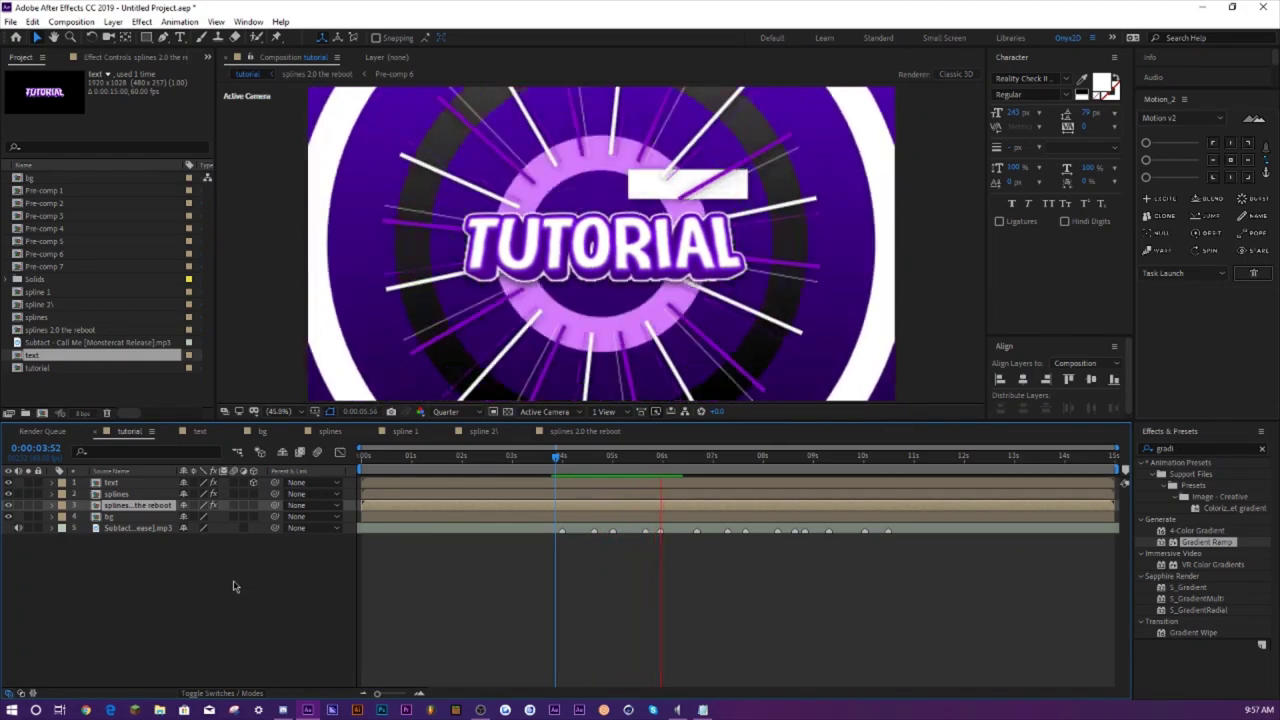
{"action": "left_click", "coordinate": [561, 456]}
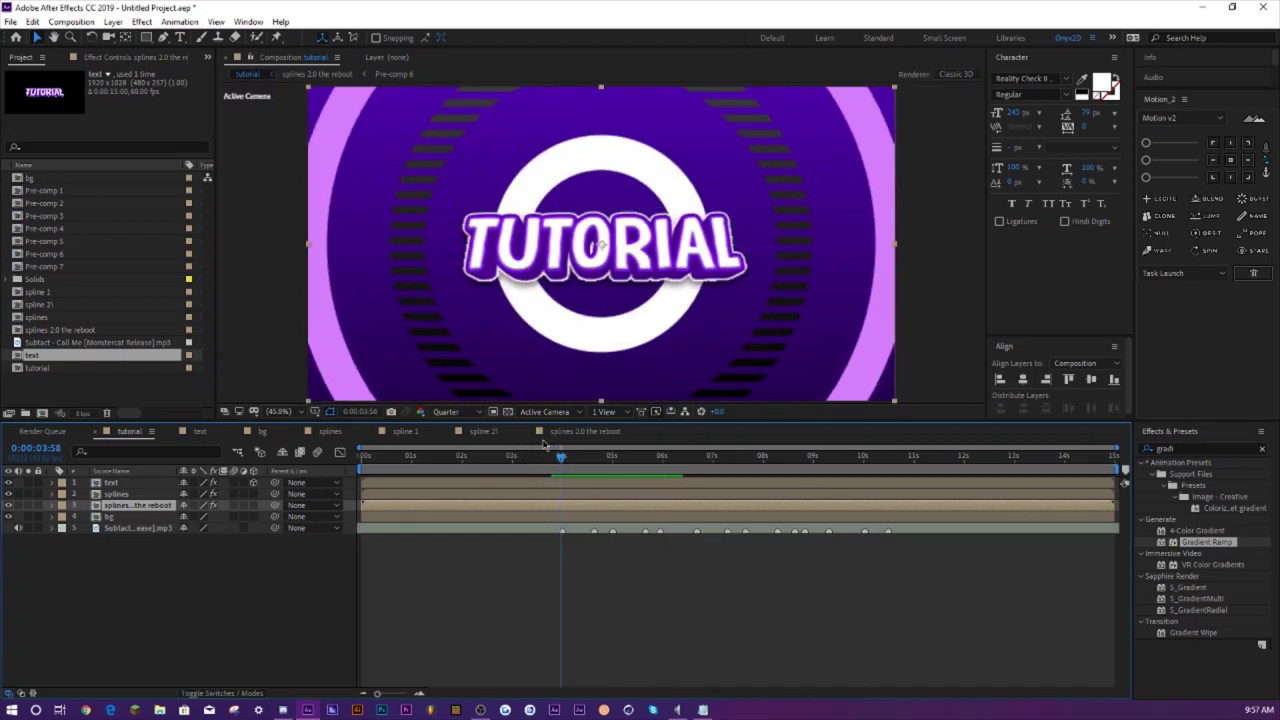
{"action": "left_click", "coordinate": [588, 432]}
{"action": "left_click", "coordinate": [51, 484]}
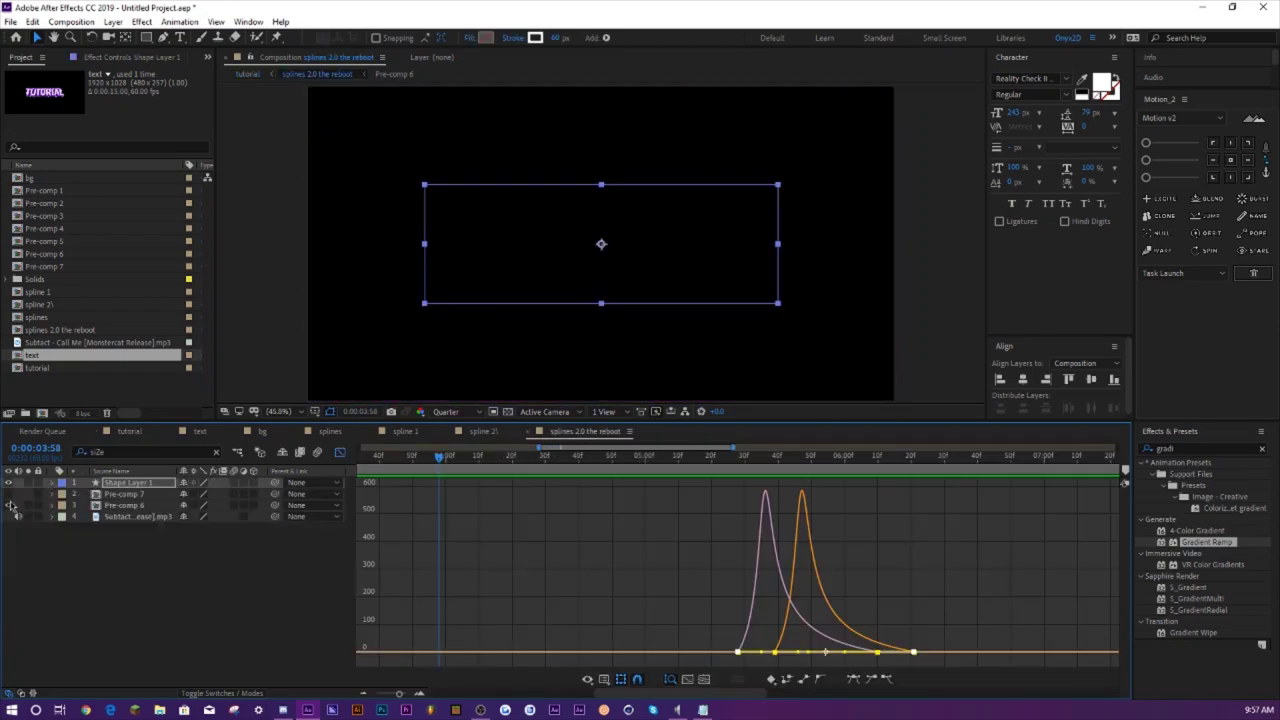
- Replay the tutorial intro from about 3:54, then return to the splines 2.0 the reboot comp
{"action": "left_click", "coordinate": [129, 431]}
{"action": "key", "text": "space"}
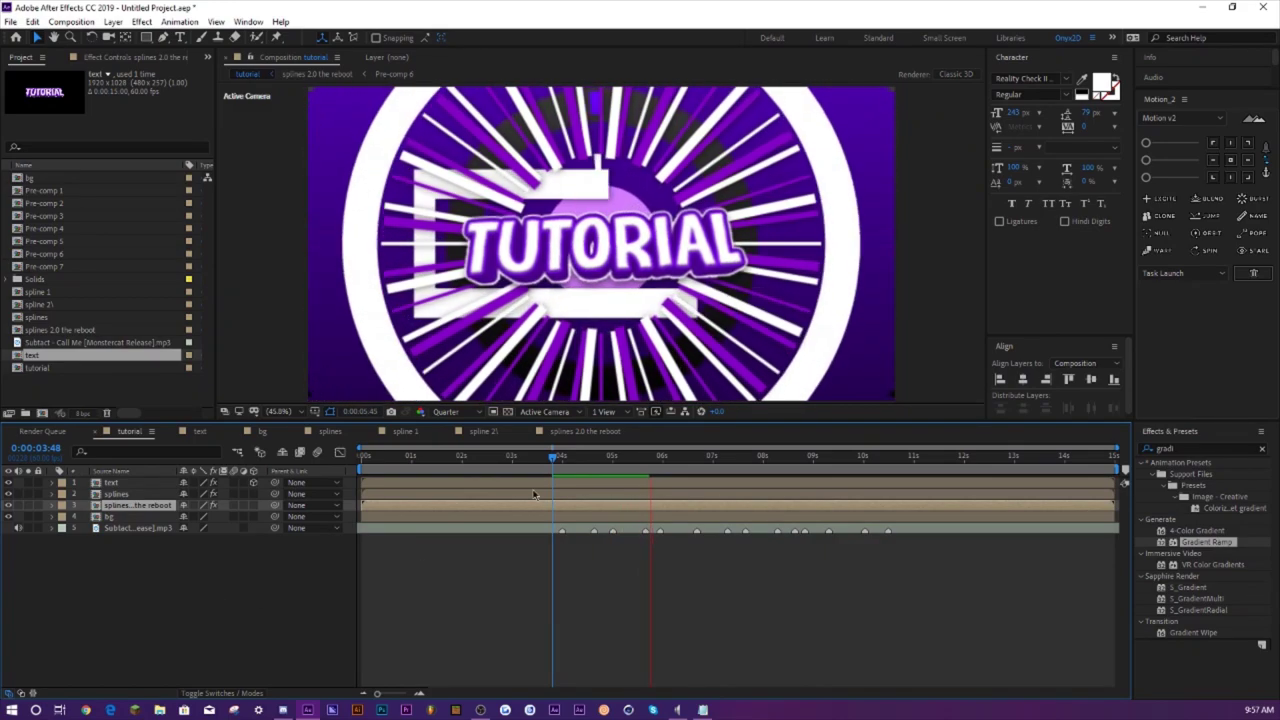
{"action": "left_click", "coordinate": [550, 461]}
{"action": "key", "text": "space"}
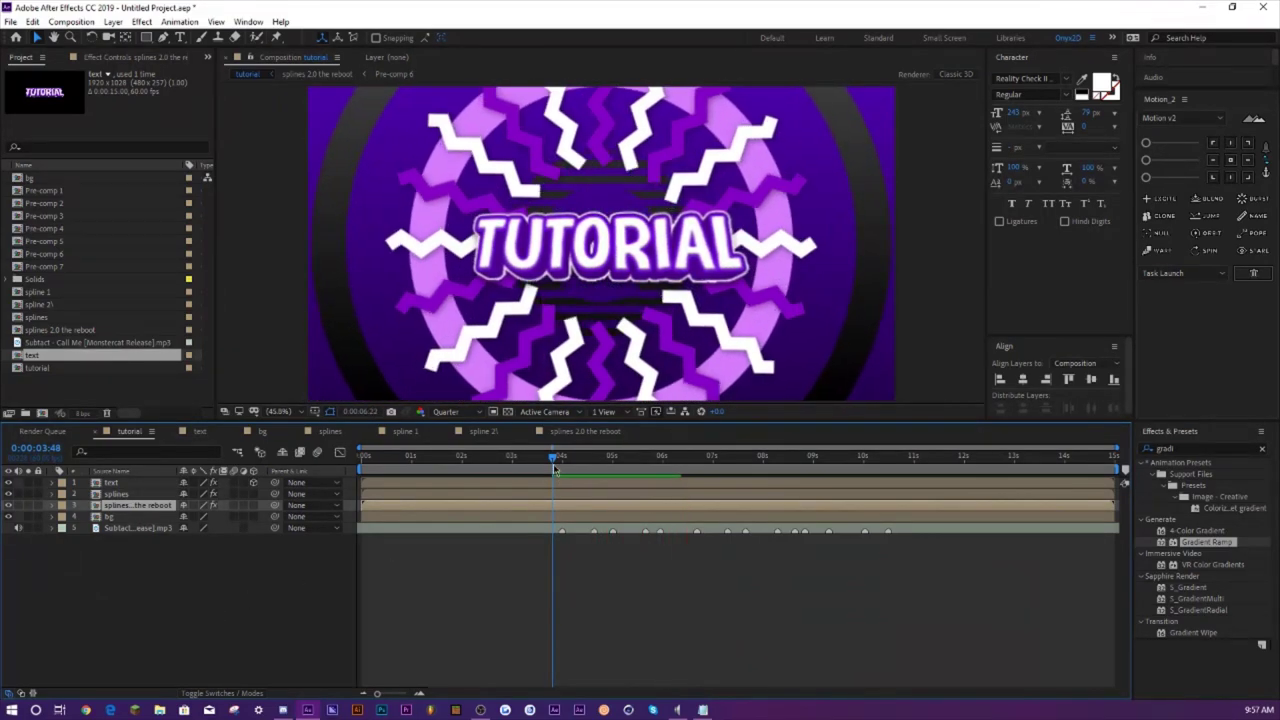
{"action": "key", "text": "space"}
{"action": "key", "text": "space"}
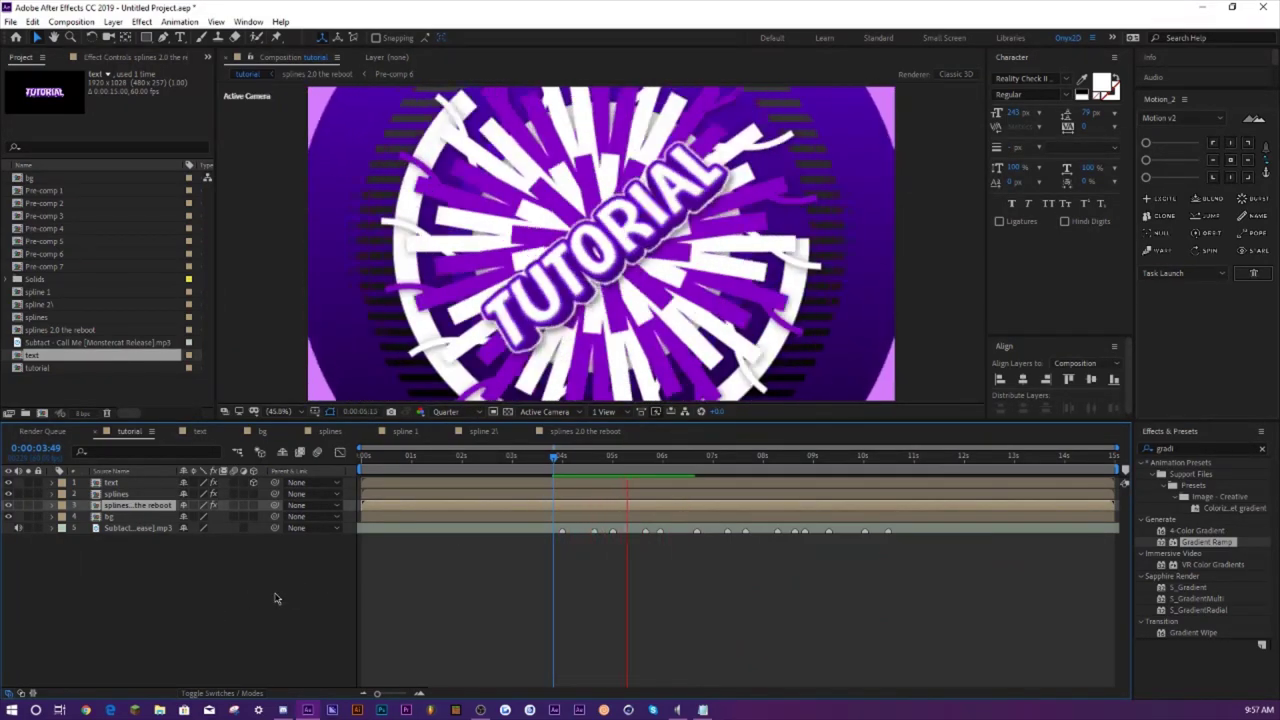
{"action": "left_click", "coordinate": [557, 458]}
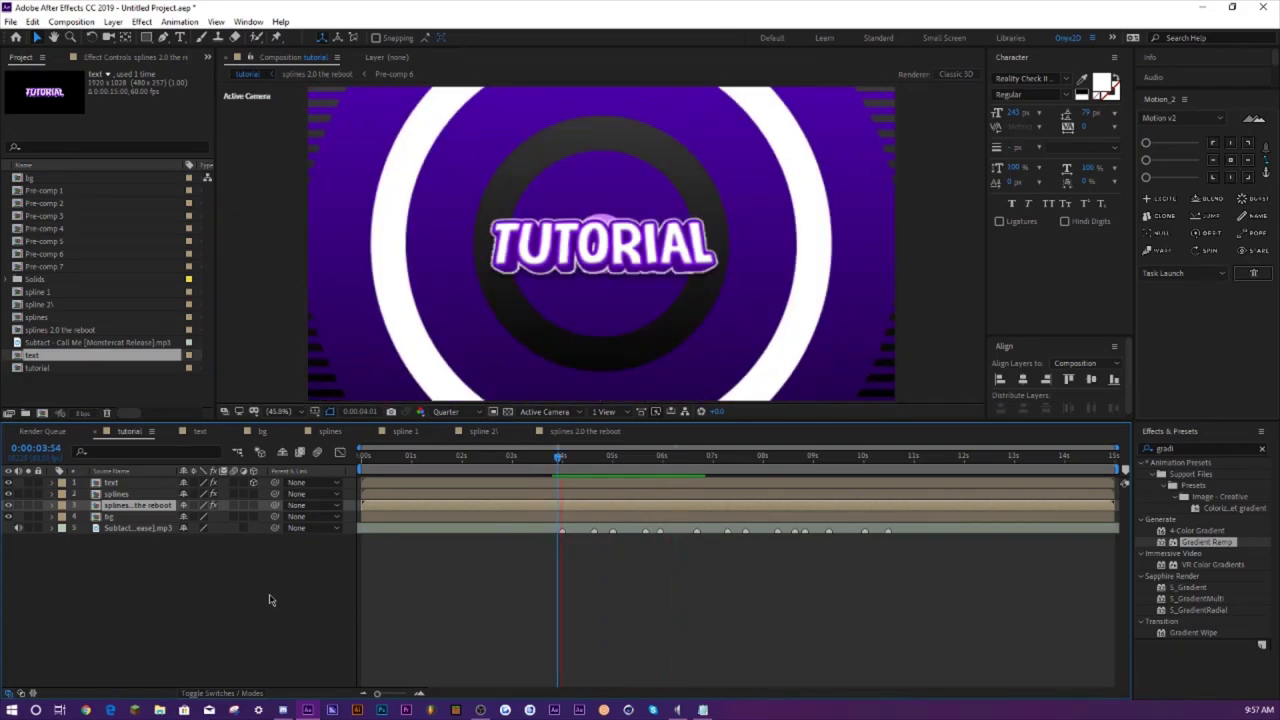
{"action": "key", "text": "space"}
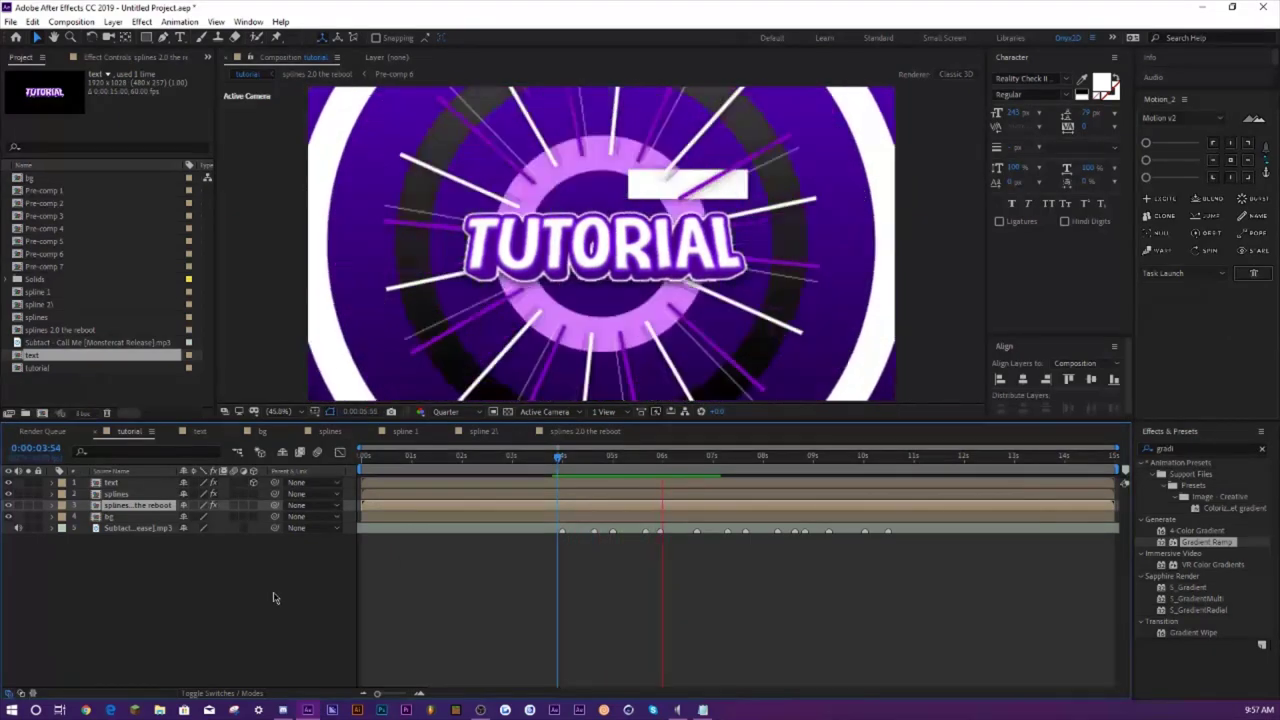
{"action": "key", "text": "space"}
{"action": "key", "text": "KP_Enter"}
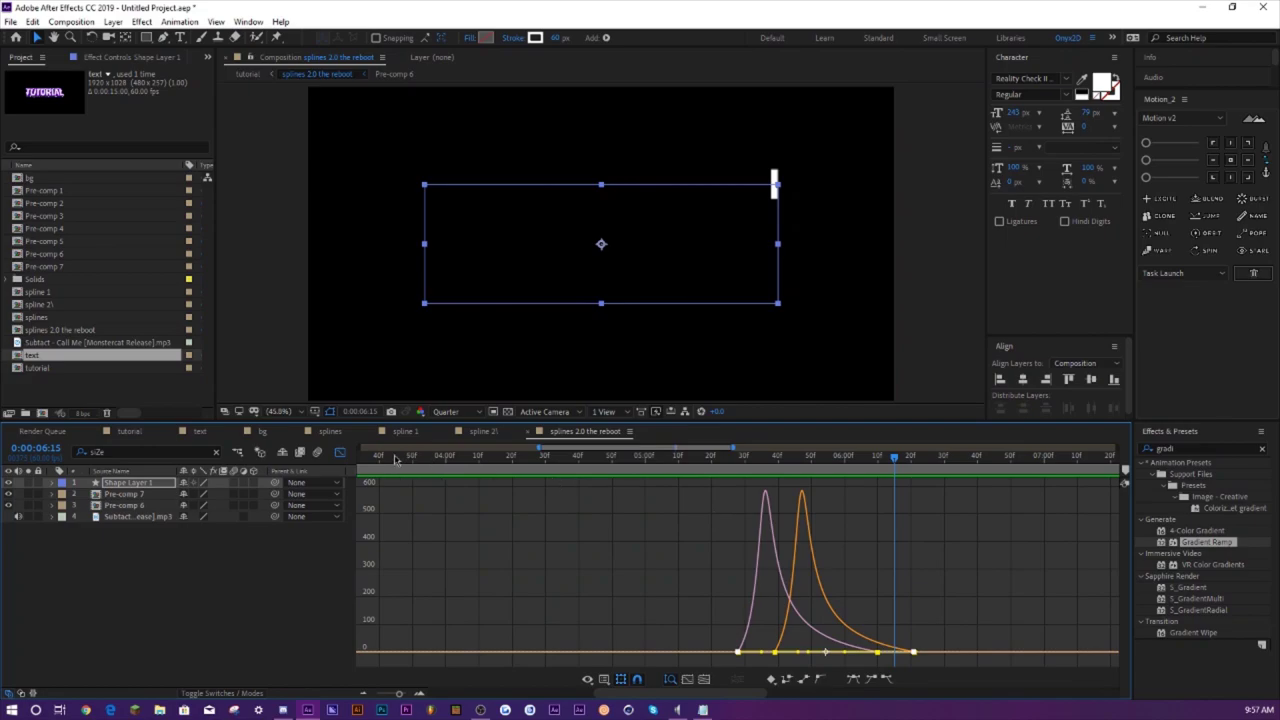
- Add an adjustment layer above the white rectangle and precompose both into Pre-comp 8
{"action": "left_click", "coordinate": [341, 453]}
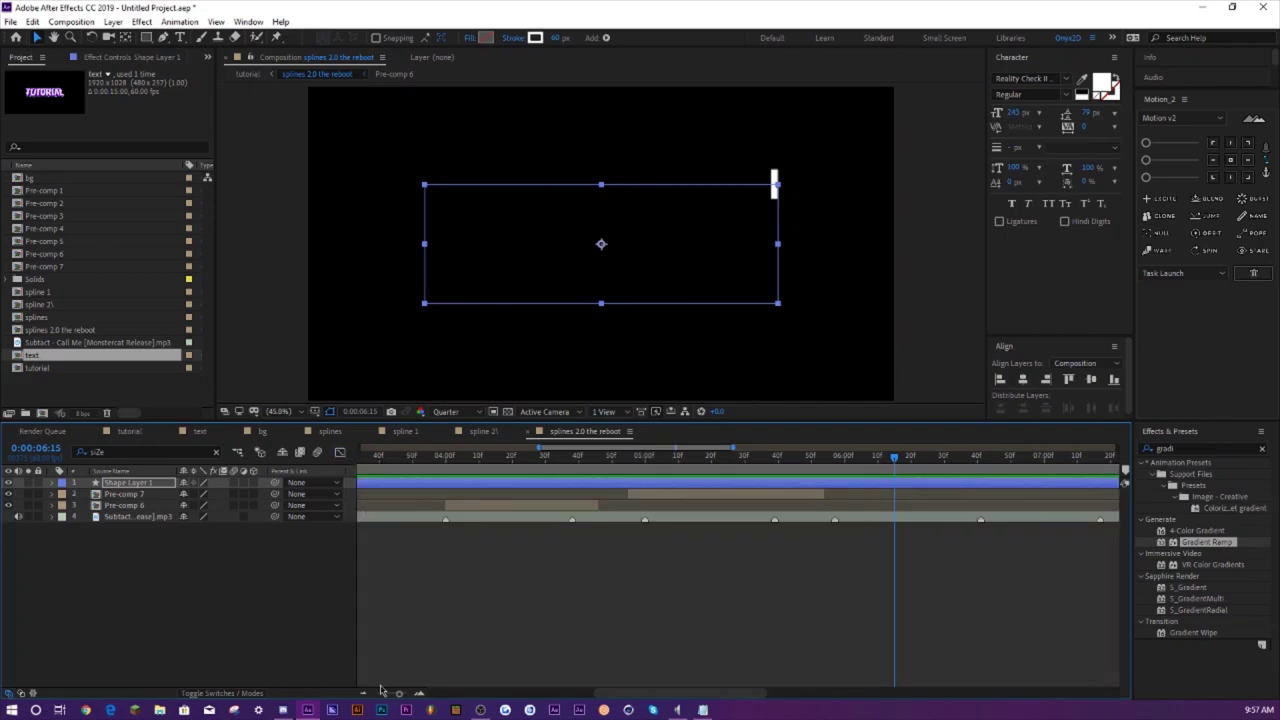
{"action": "left_click", "coordinate": [334, 566]}
{"action": "left_click_drag", "start_coordinate": [798, 476], "coordinate": [739, 470]}
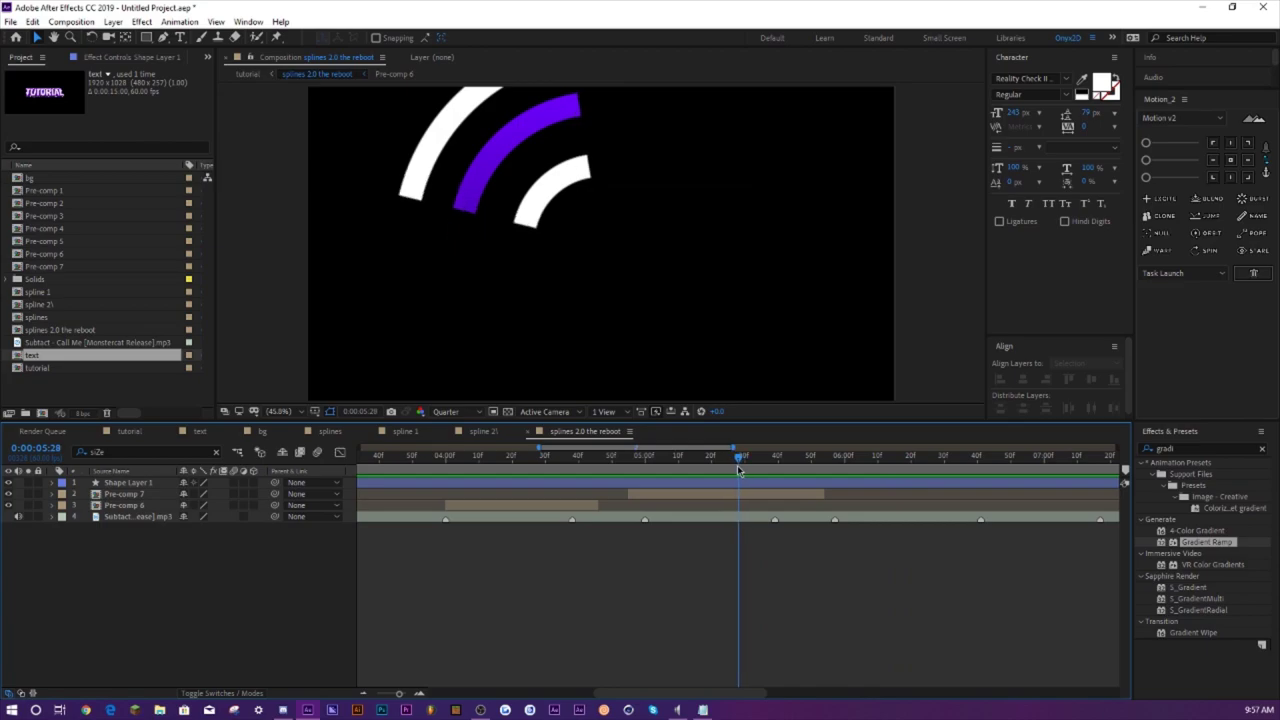
{"action": "left_click", "coordinate": [130, 483]}
{"action": "key", "text": "ctrl+alt+y"}
{"action": "right_click", "coordinate": [167, 502]}
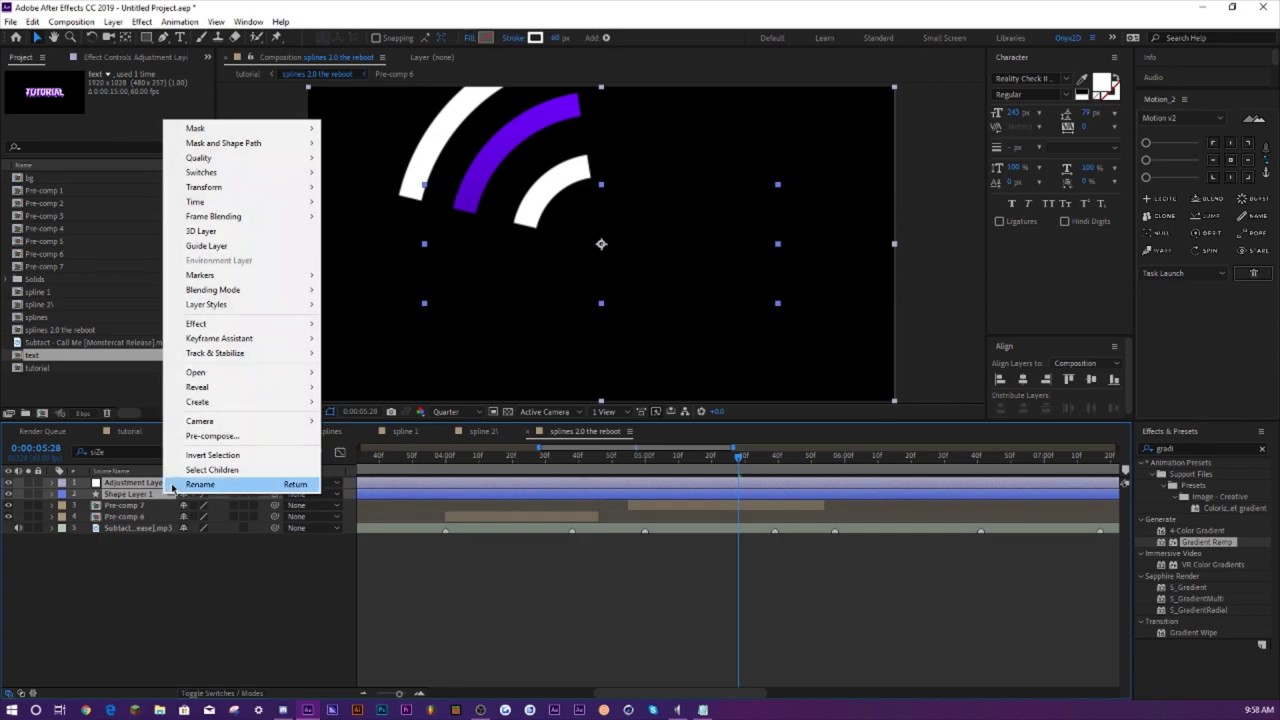
{"action": "left_click", "coordinate": [215, 440]}
{"action": "key", "text": "Return"}
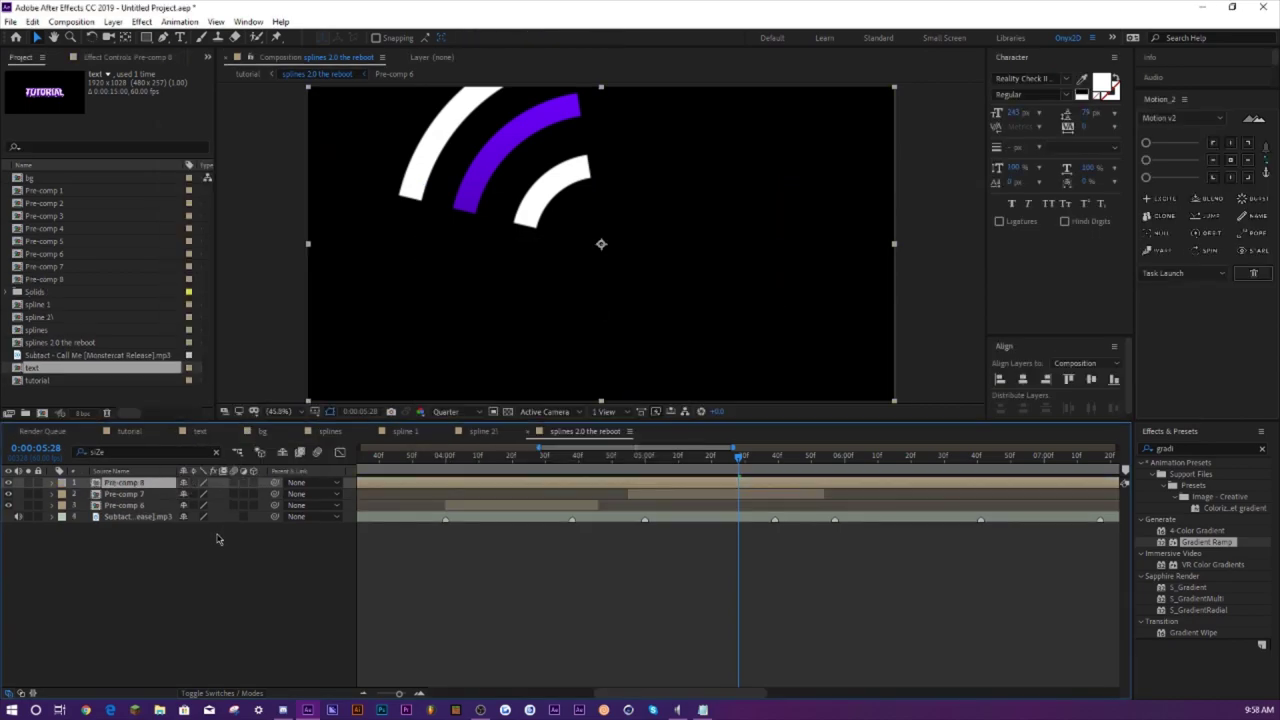
- Split Pre-comp 8 at the playhead and delete the earlier piece
{"action": "key", "text": "ctrl+shift+d"}
{"action": "left_click", "coordinate": [122, 494]}
{"action": "key", "text": "Delete"}
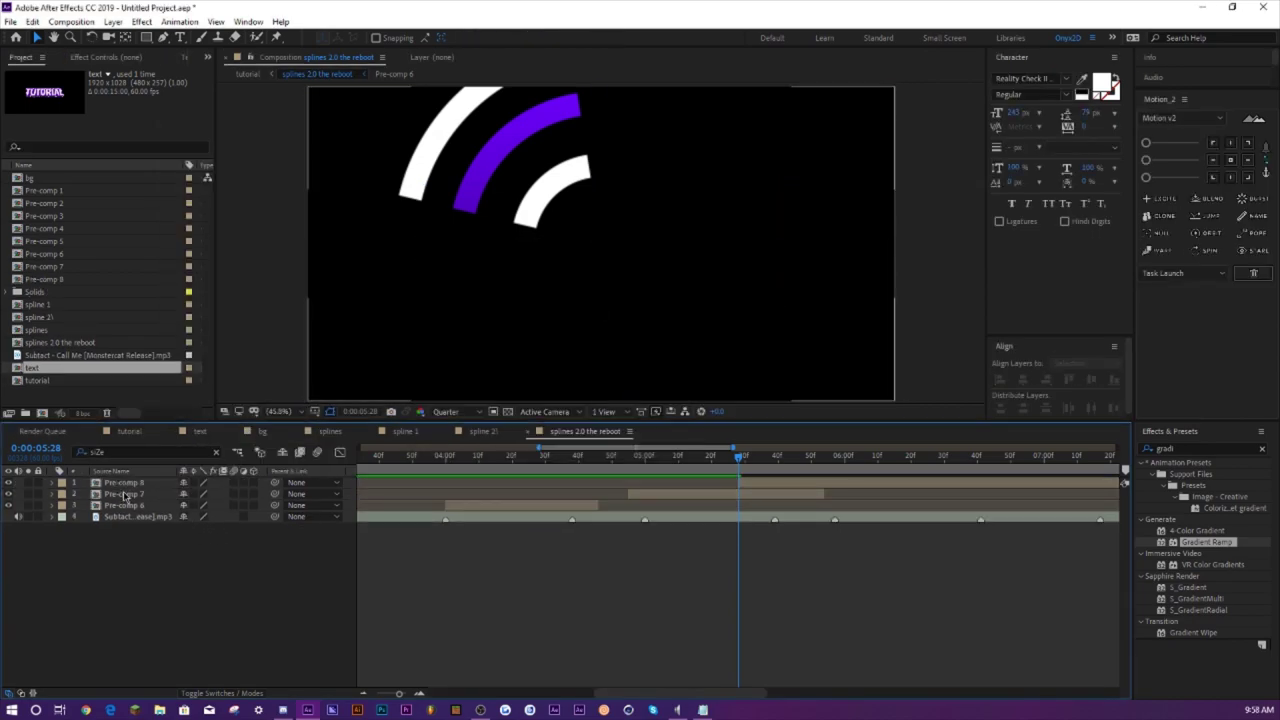
{"action": "key", "text": "k"}
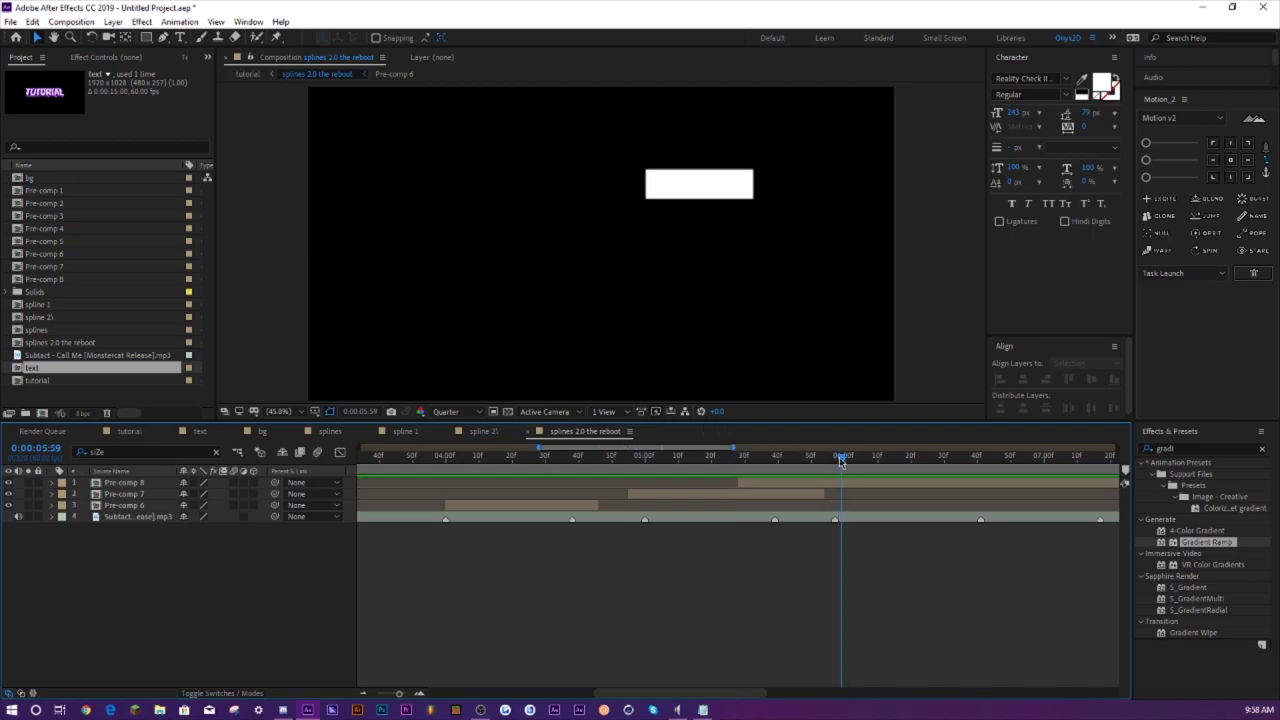
{"action": "left_click_drag", "start_coordinate": [841, 459], "coordinate": [877, 461]}
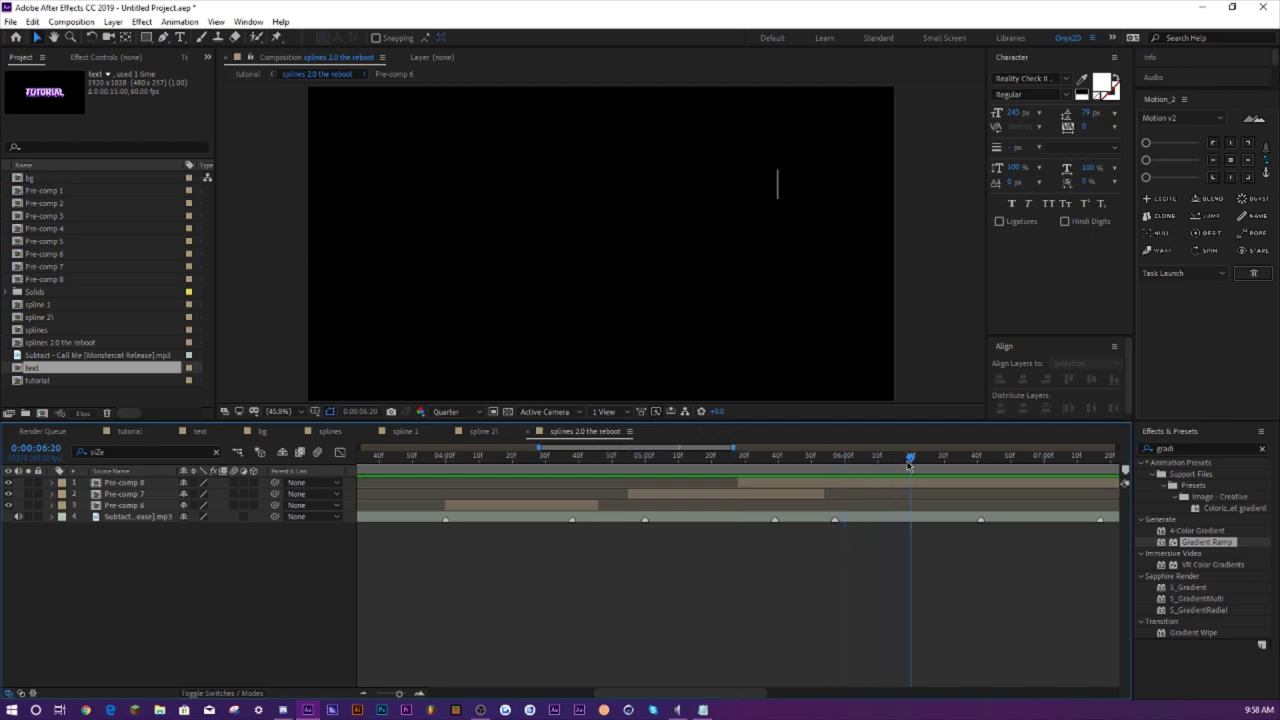
- Inside Pre-comp 8, thin the rectangle's stroke width at 0:00:06:01
{"action": "left_click", "coordinate": [125, 483]}
{"action": "left_click", "coordinate": [128, 485], "text": "ctrl"}
{"action": "double_click", "coordinate": [128, 485]}
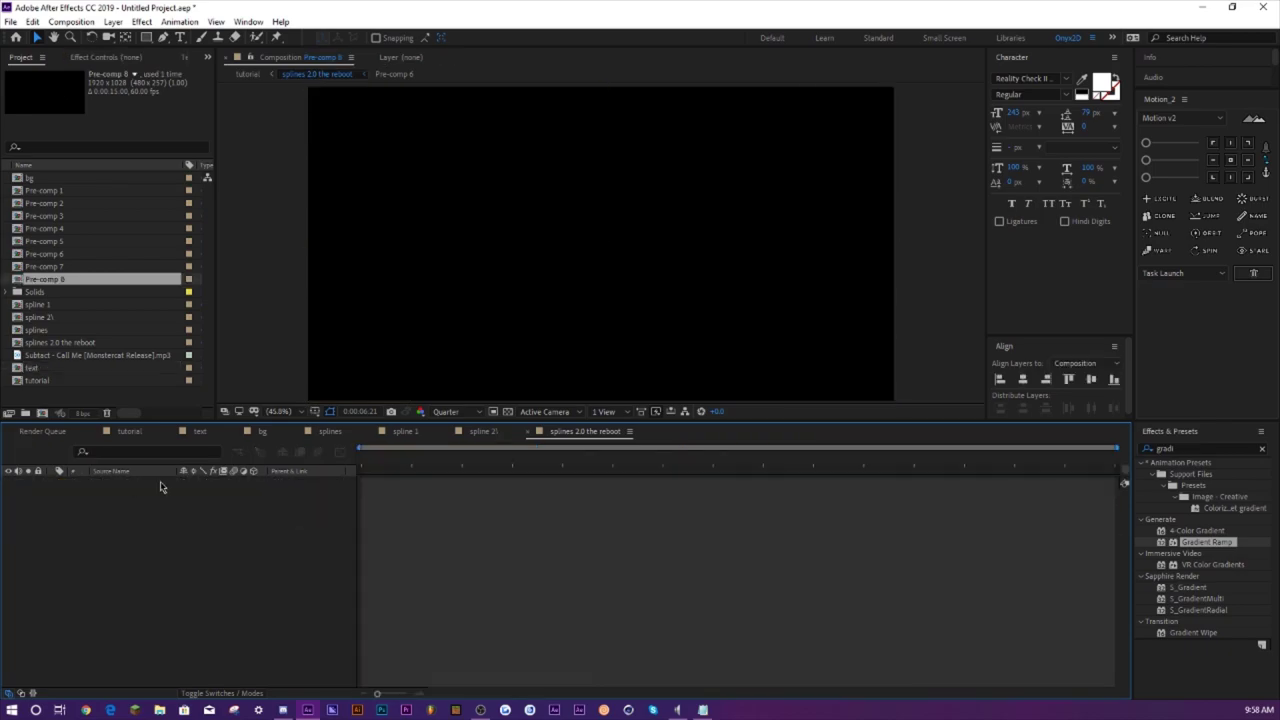
{"action": "left_click_drag", "start_coordinate": [637, 465], "coordinate": [663, 462]}
{"action": "left_click", "coordinate": [128, 494]}
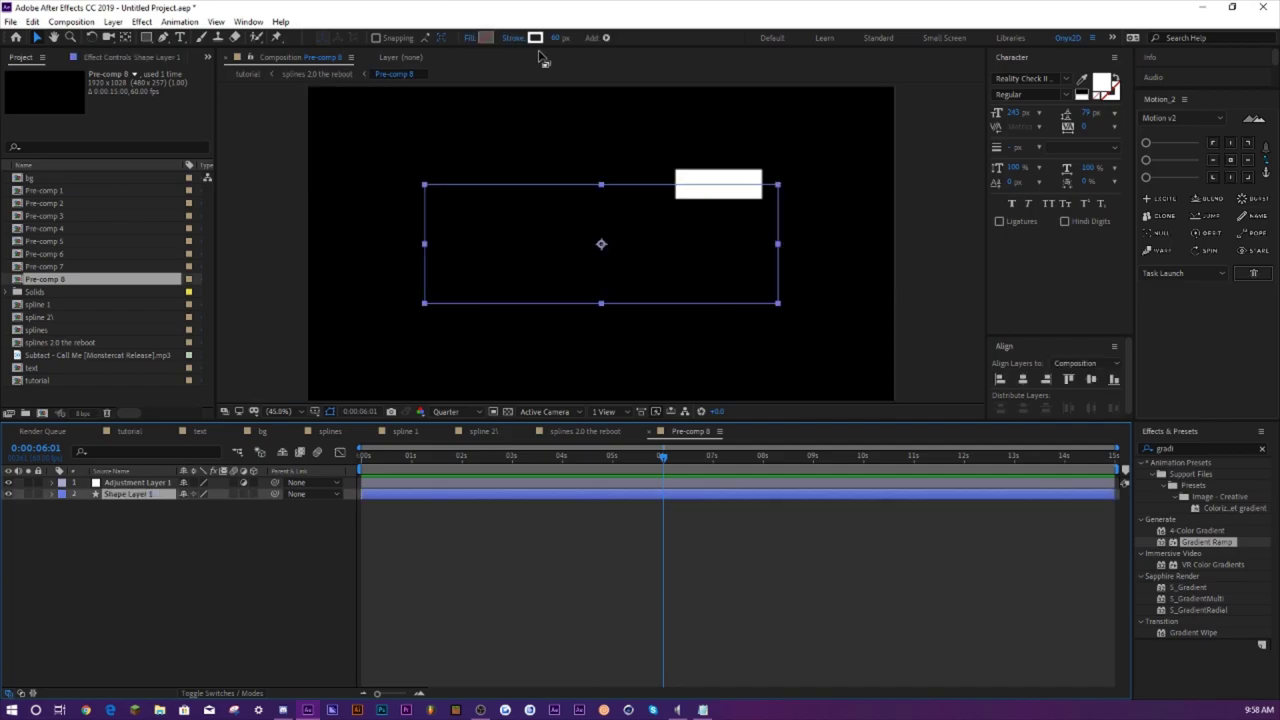
{"action": "left_click_drag", "start_coordinate": [553, 37], "coordinate": [541, 37]}
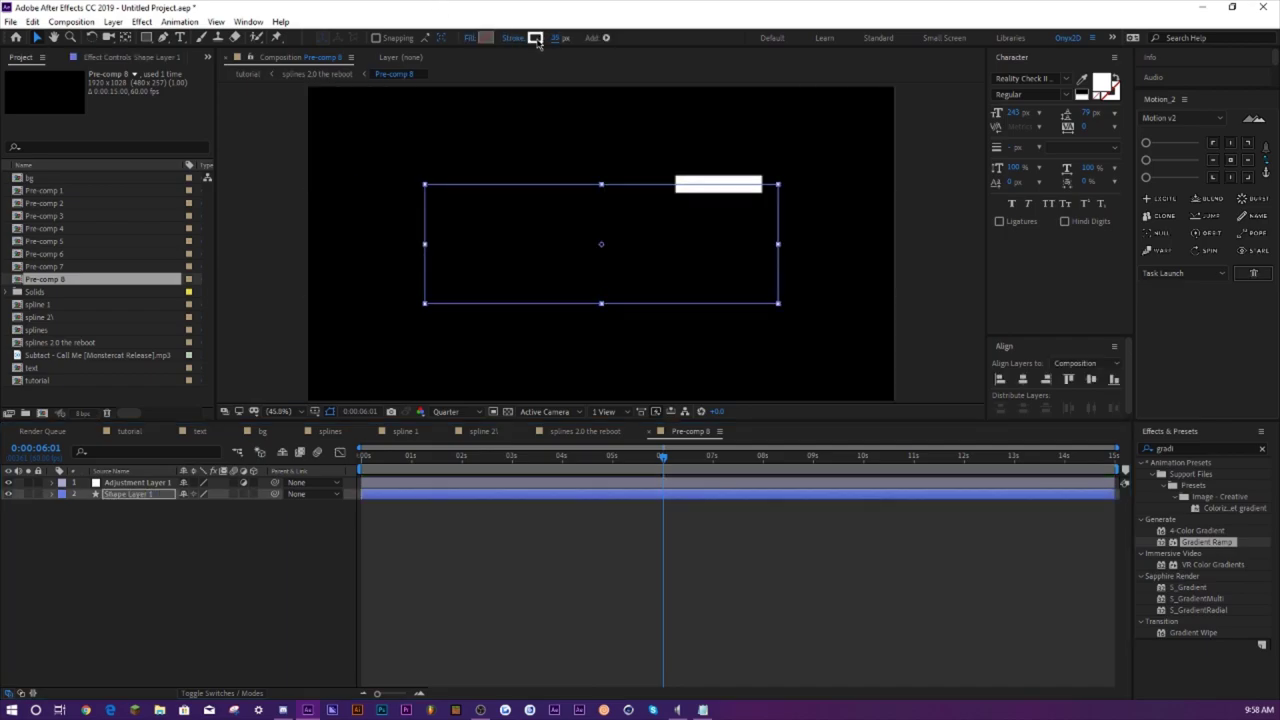
{"action": "left_click", "coordinate": [129, 431]}
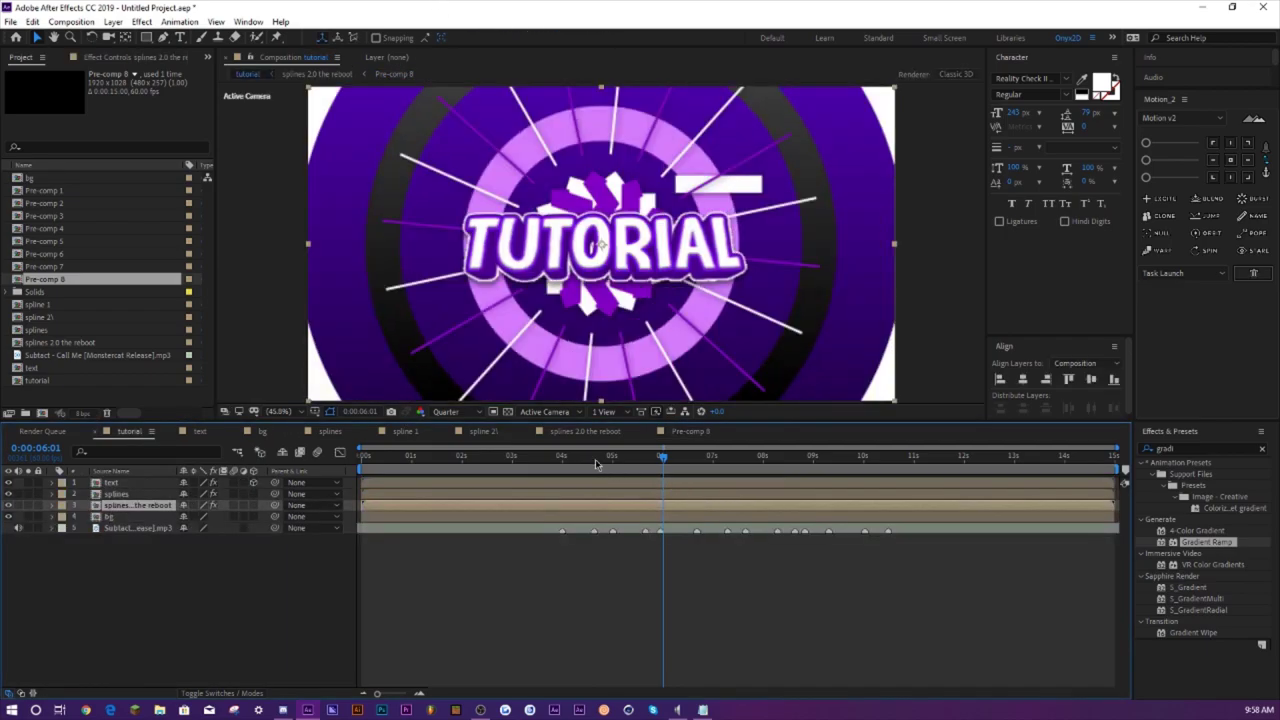
{"action": "left_click", "coordinate": [621, 462]}
- Preview the tutorial intro from 0:00:05:11, then repeatedly from 0:00:03:58–0:00:03:59
{"action": "key", "text": "space"}
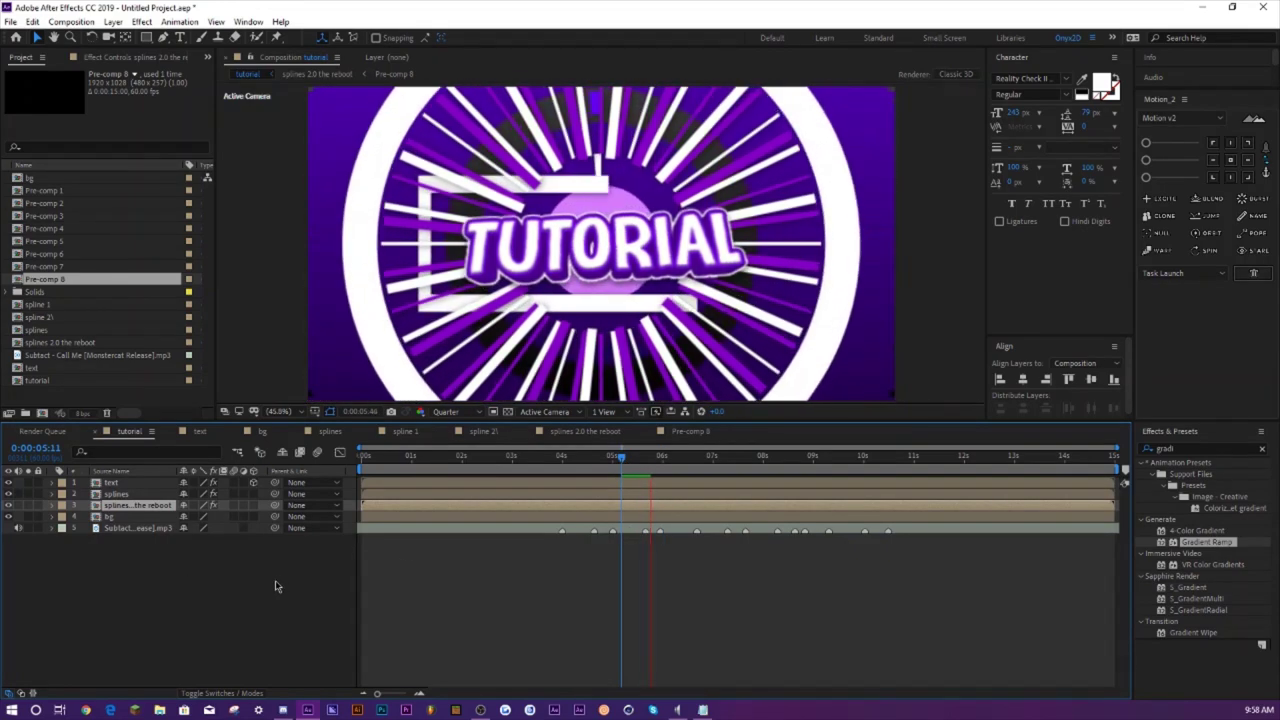
{"action": "left_click", "coordinate": [621, 461]}
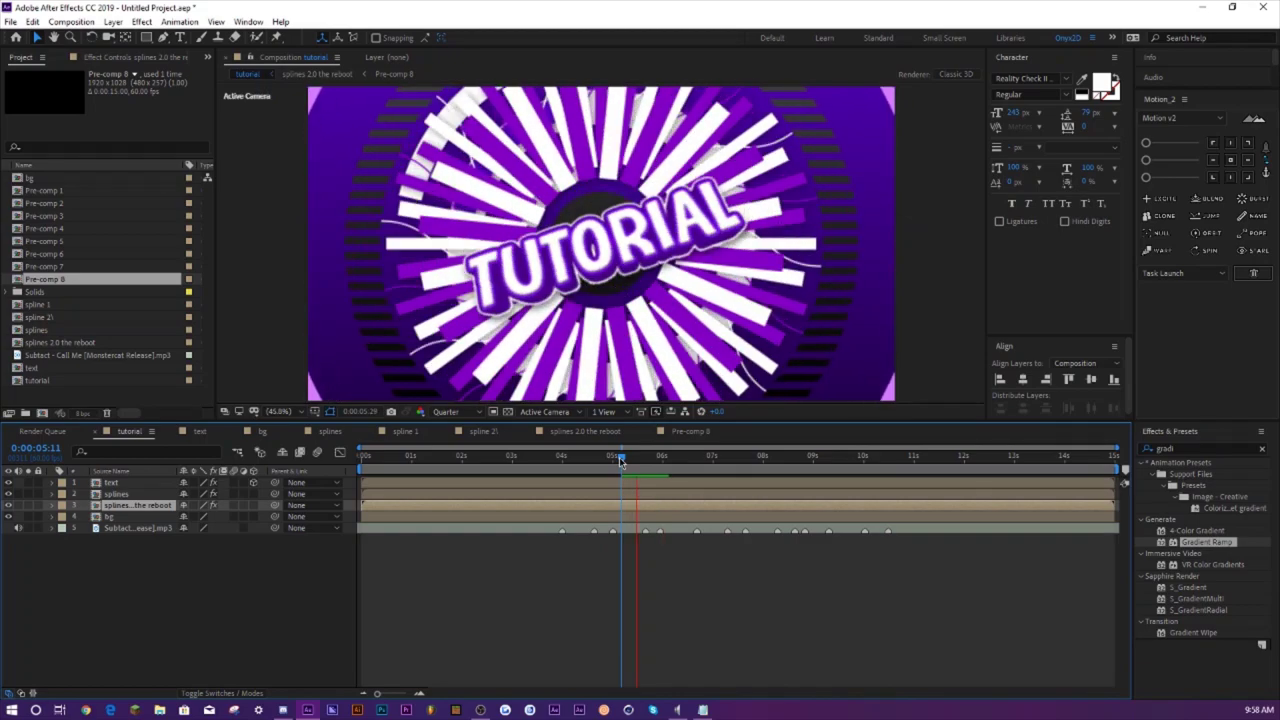
{"action": "left_click", "coordinate": [543, 460]}
{"action": "left_click", "coordinate": [560, 461]}
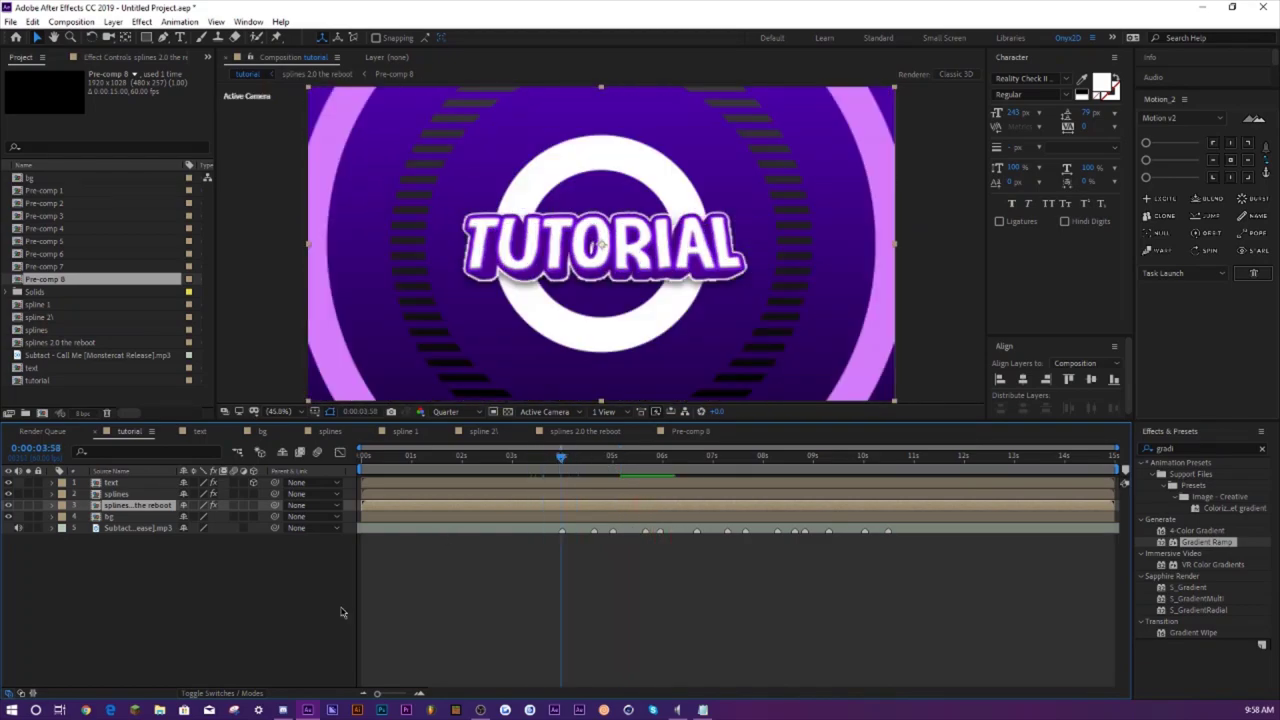
{"action": "key", "text": "space"}
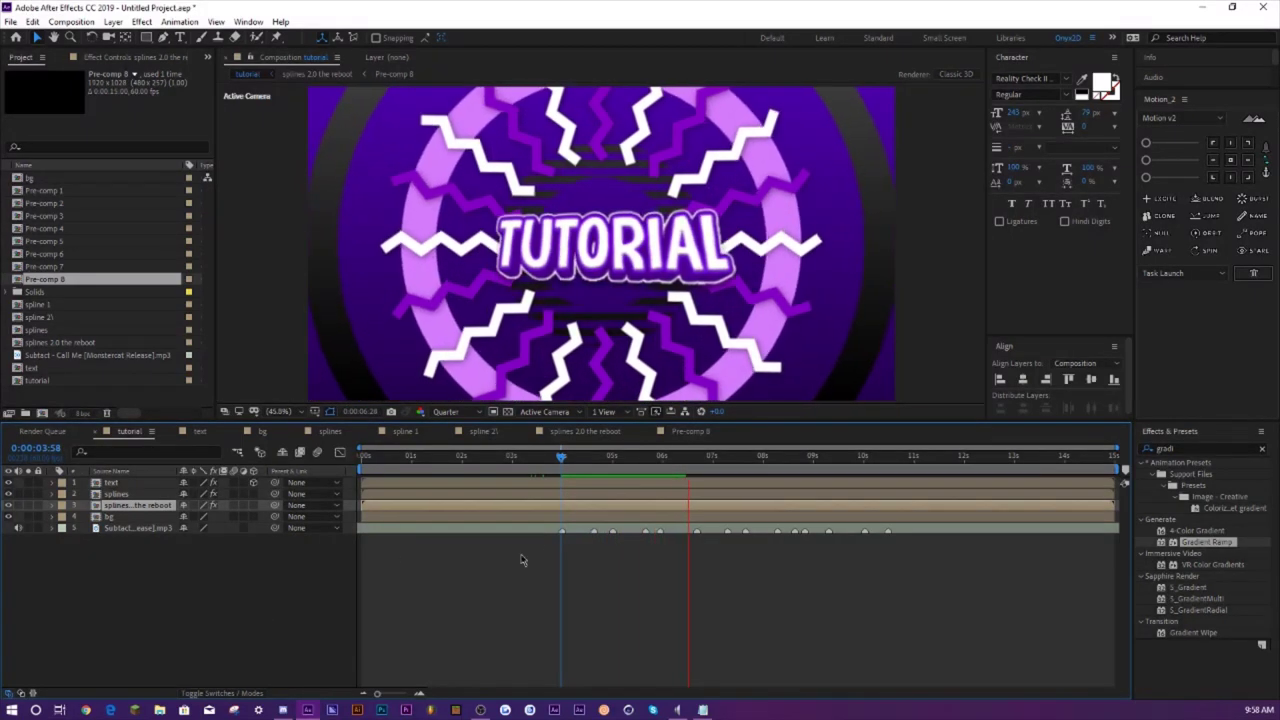
{"action": "left_click", "coordinate": [562, 462]}
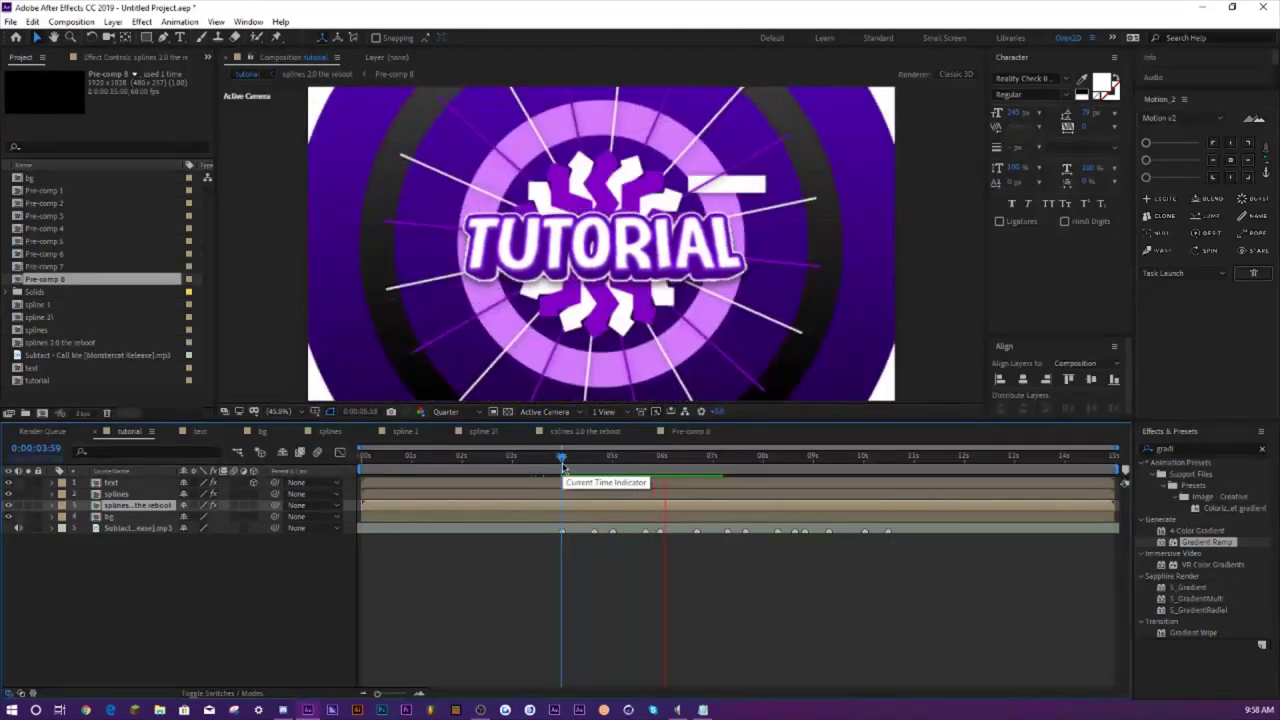
{"action": "key", "text": "space"}
{"action": "key", "text": "space"}
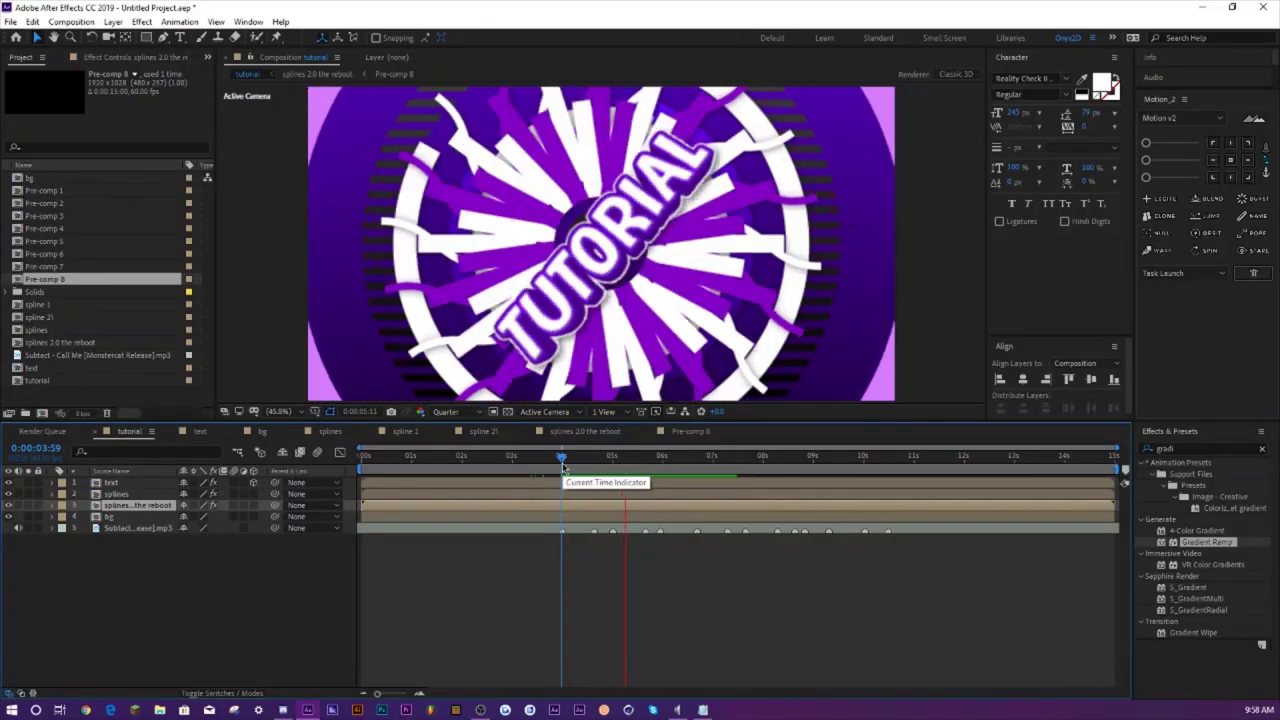
{"action": "key", "text": "space"}
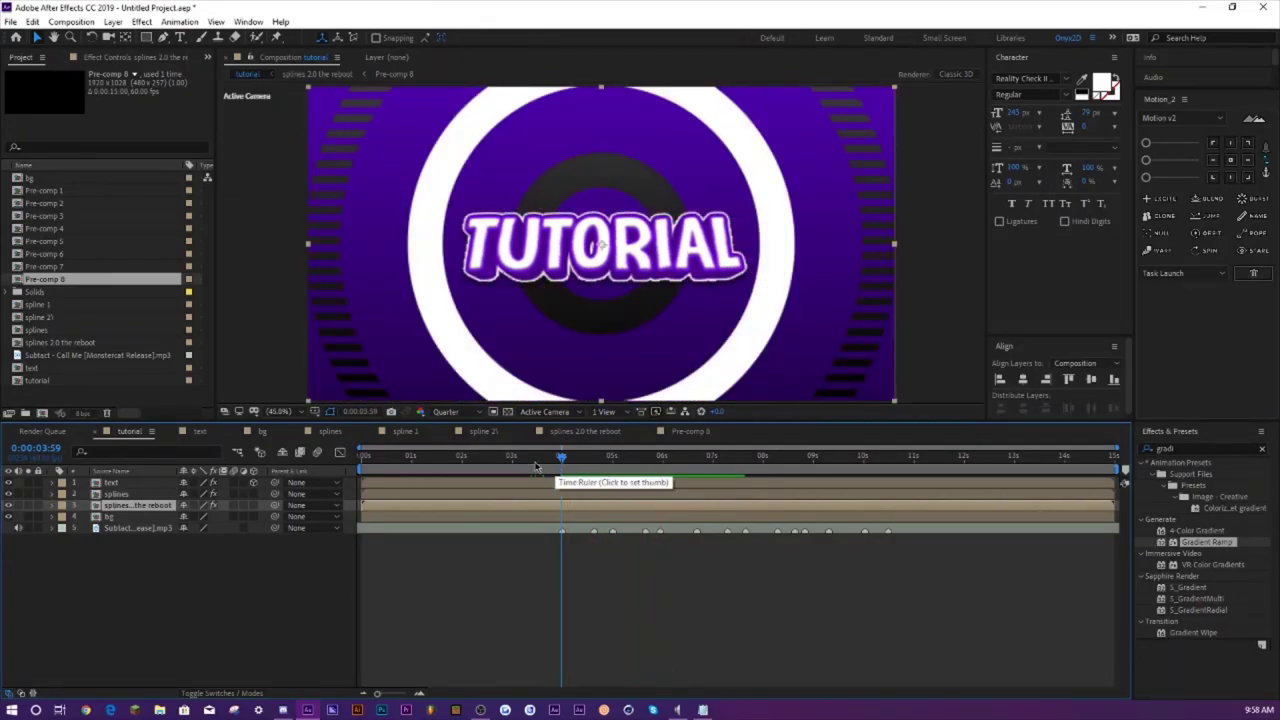
{"action": "left_click", "coordinate": [678, 443]}
- Duplicate Pre-comp 8 in splines 2.0 the reboot and start the copy slightly later
{"action": "left_click", "coordinate": [585, 431]}
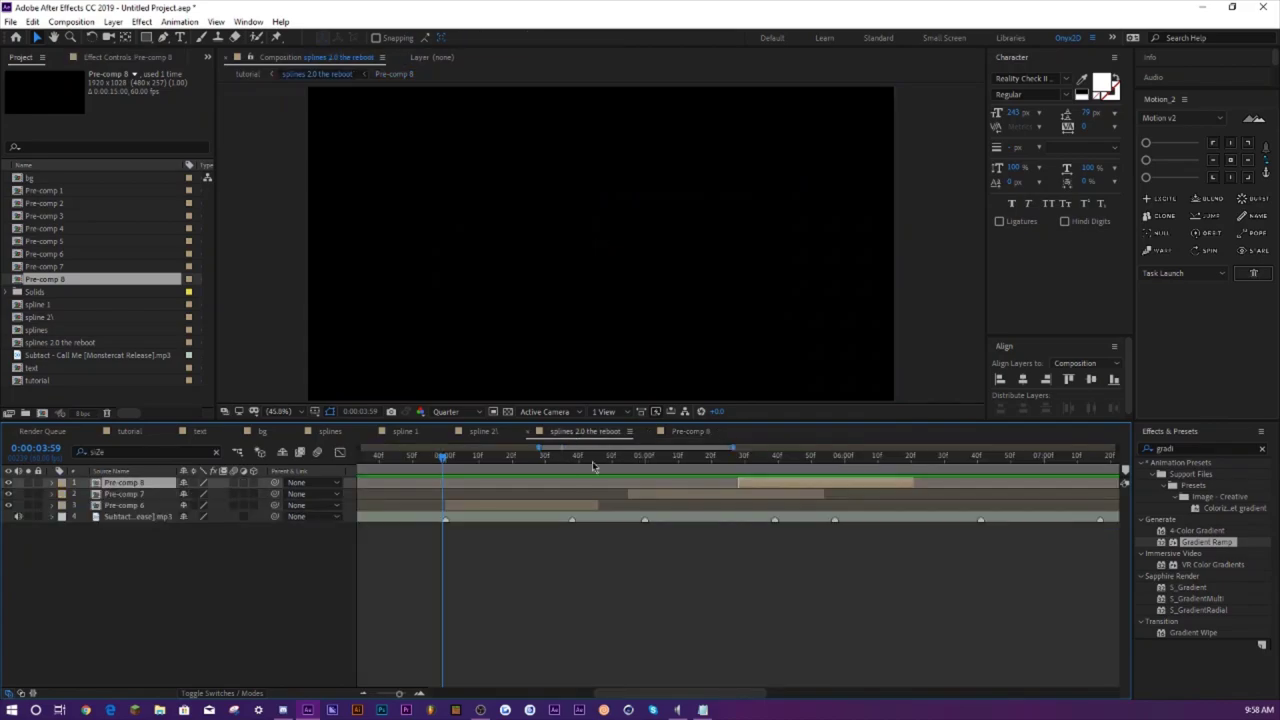
{"action": "mouse_move", "coordinate": [790, 459]}
{"action": "left_mouse_down"}
{"action": "mouse_move", "coordinate": [771, 460]}
{"action": "mouse_move", "coordinate": [797, 465]}
{"action": "left_mouse_up"}
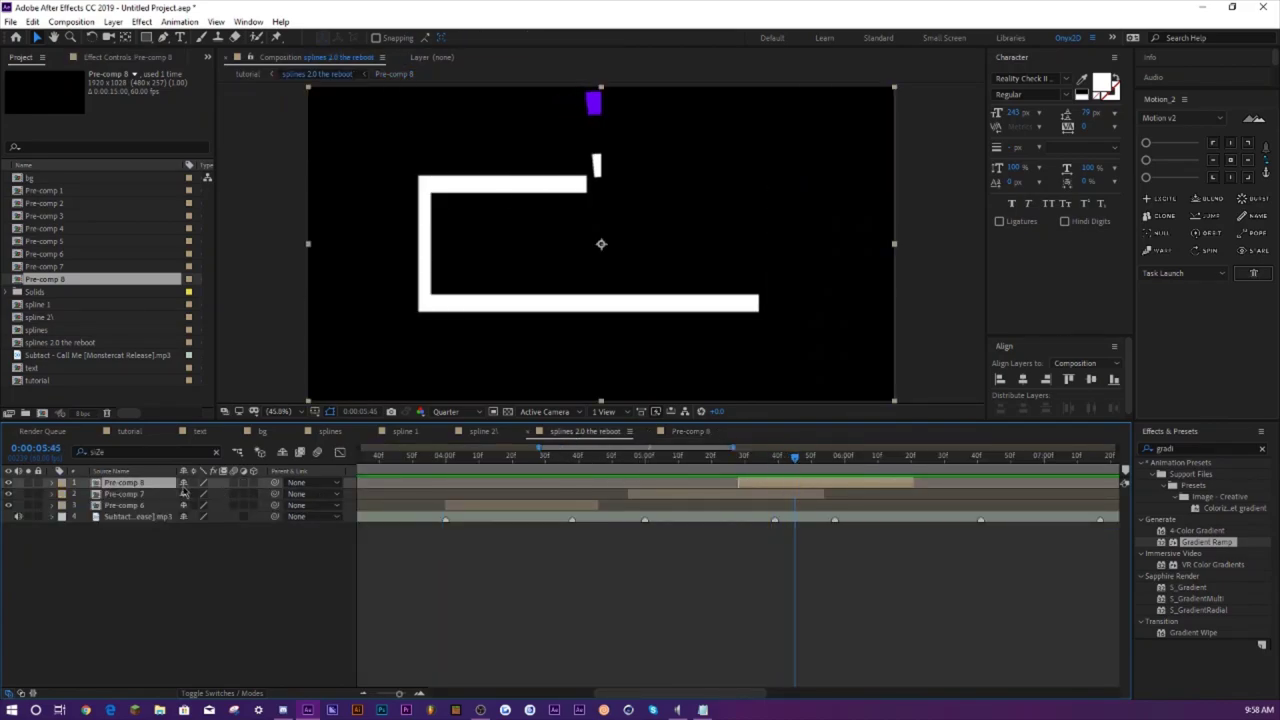
{"action": "key", "text": "ctrl+d"}
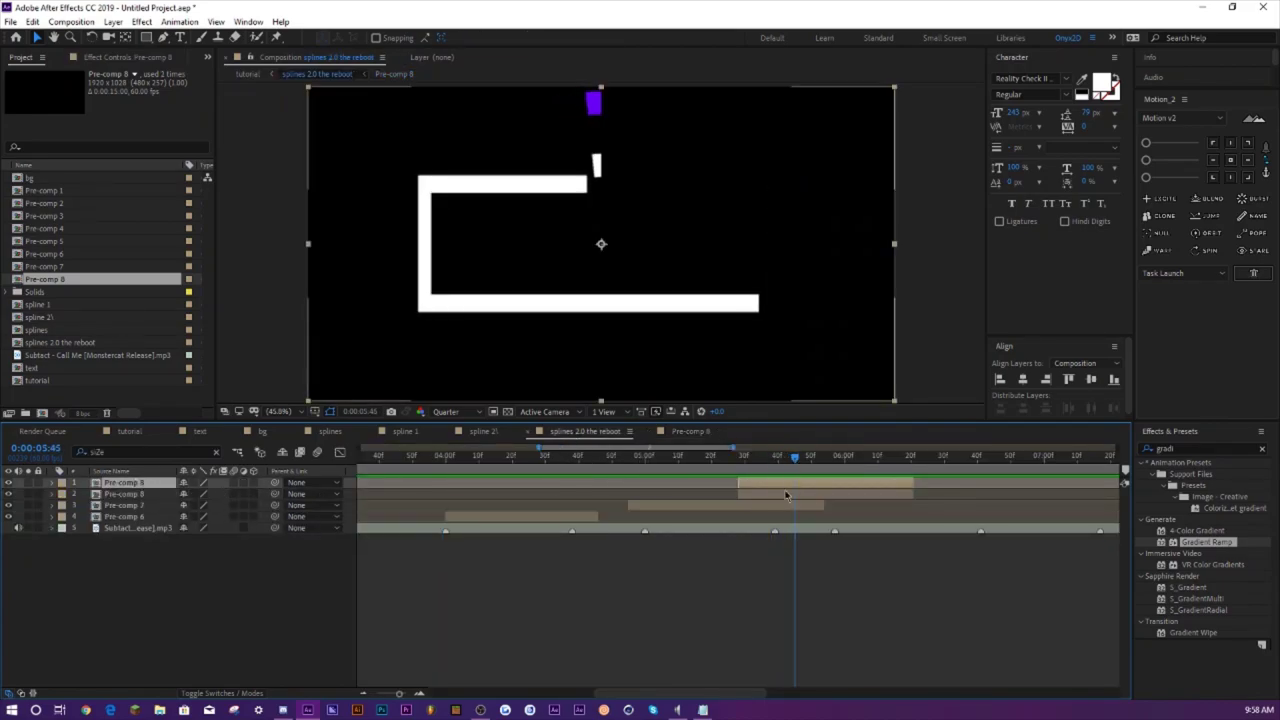
{"action": "left_click_drag", "start_coordinate": [782, 483], "coordinate": [878, 488]}
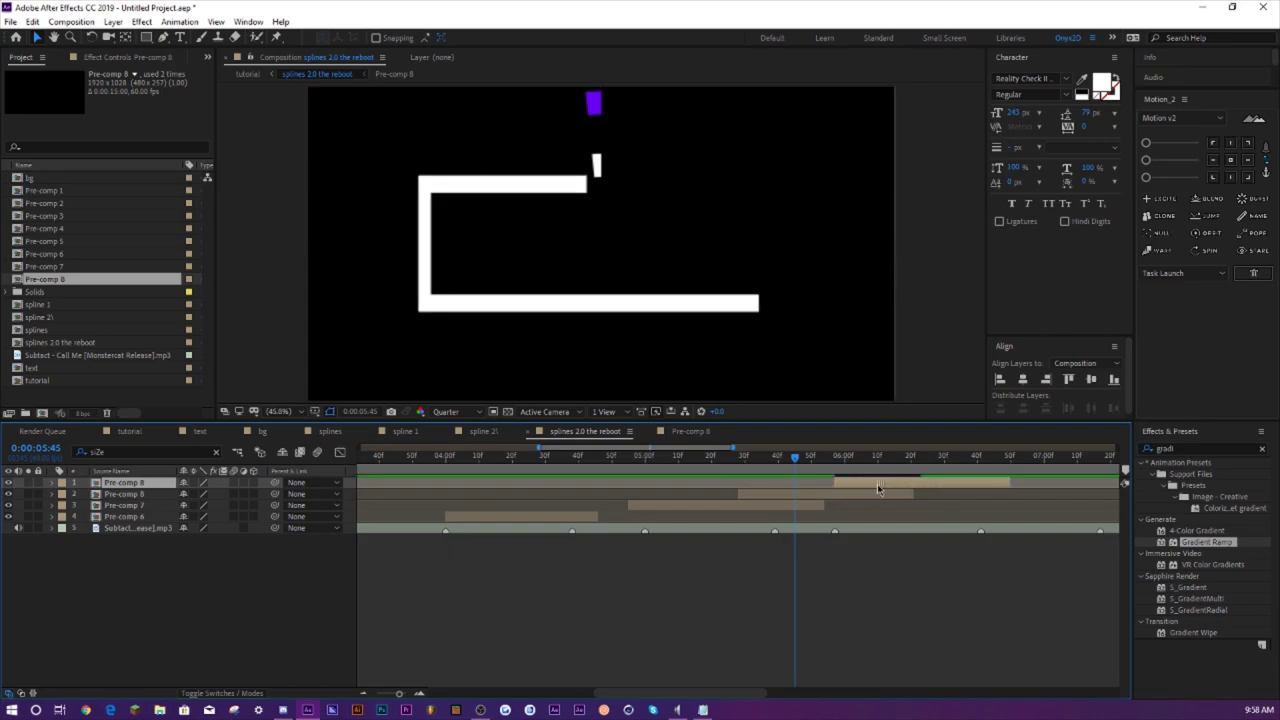
{"action": "left_click_drag", "start_coordinate": [878, 488], "coordinate": [845, 470]}
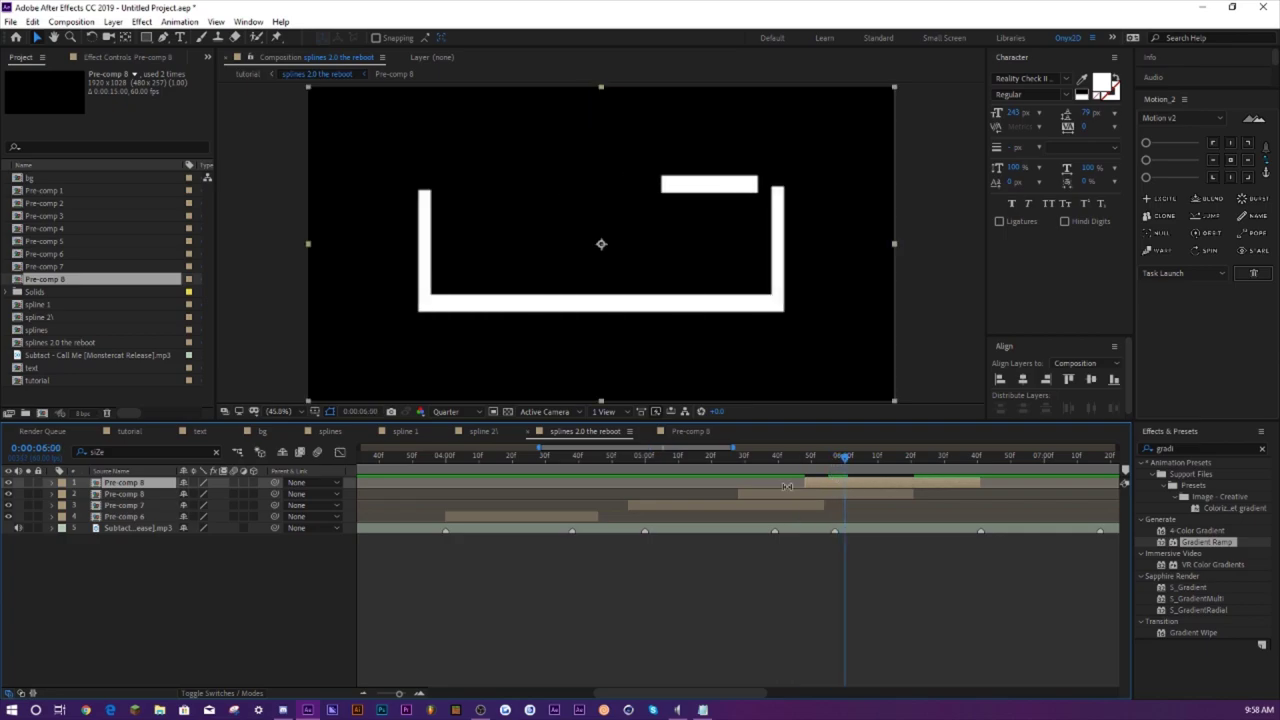
- Make the duplicate 3D and set its Y Rotation to 180° to mirror the frame
{"action": "left_click", "coordinate": [253, 483]}
{"action": "key", "text": "r"}
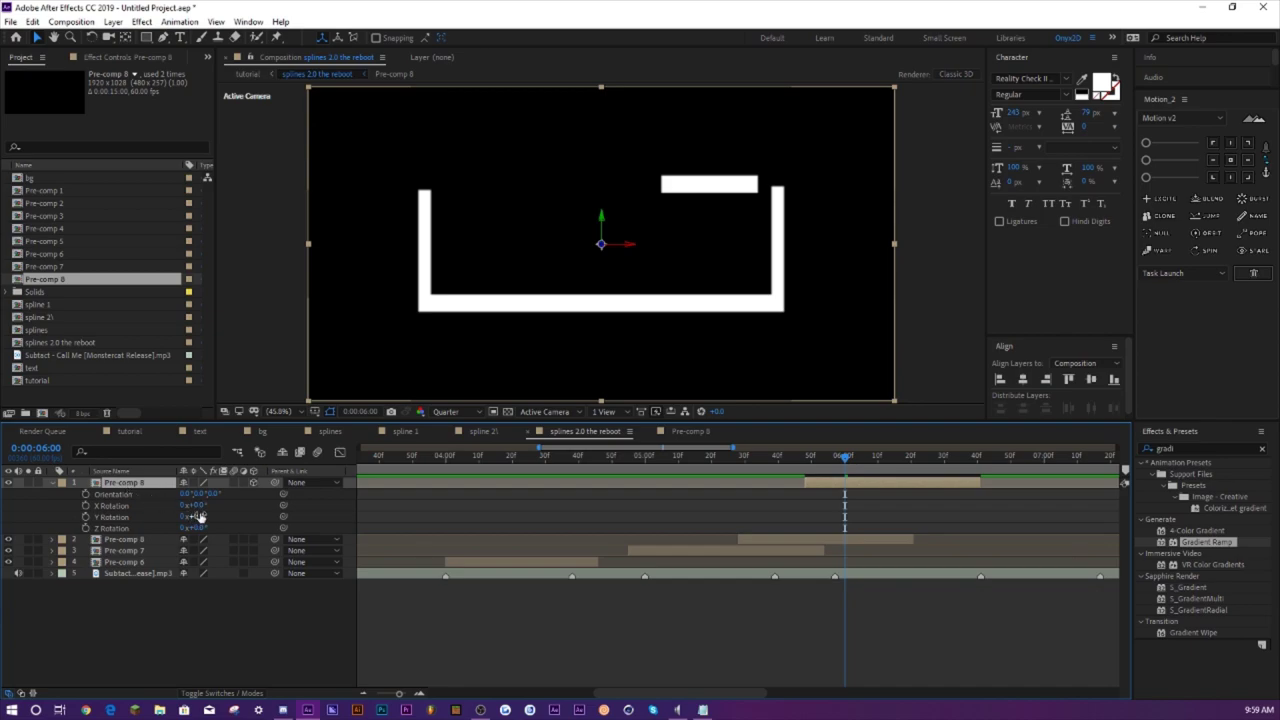
{"action": "type", "text": "180"}
{"action": "key", "text": "Return"}
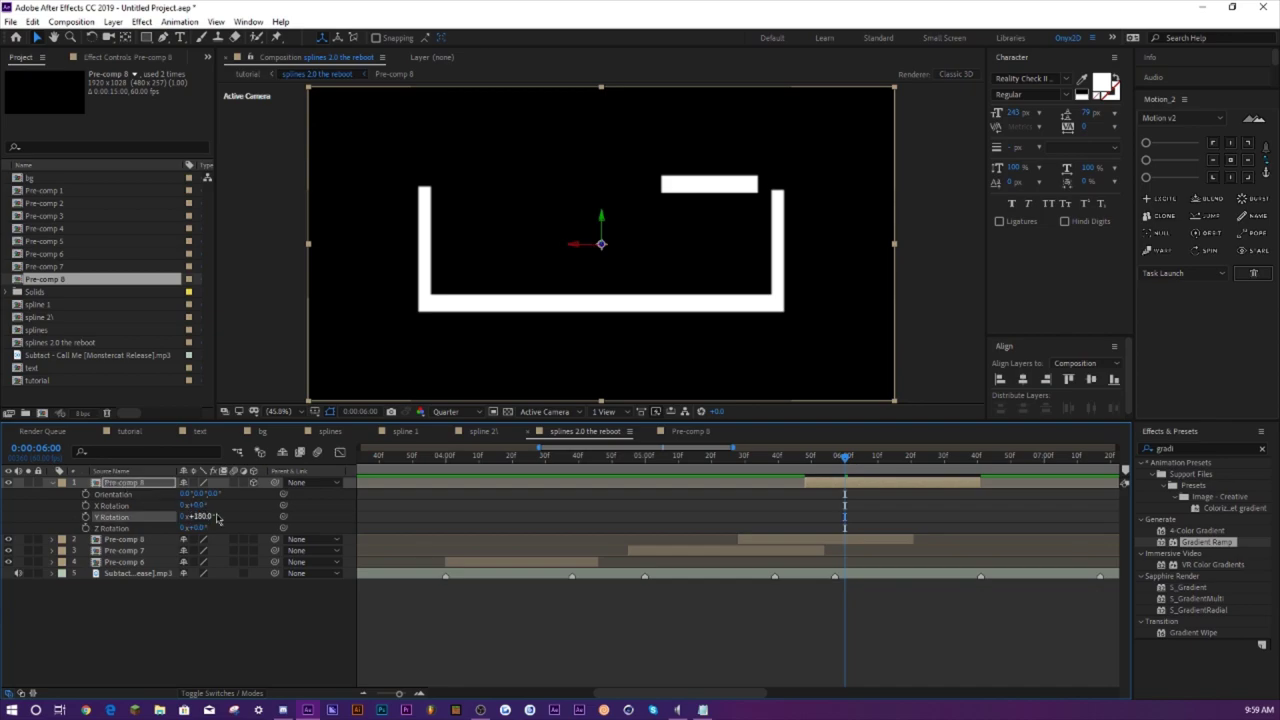
{"action": "mouse_move", "coordinate": [850, 463]}
{"action": "left_mouse_down"}
{"action": "mouse_move", "coordinate": [877, 463]}
{"action": "mouse_move", "coordinate": [803, 470]}
{"action": "mouse_move", "coordinate": [865, 480]}
{"action": "left_mouse_up"}
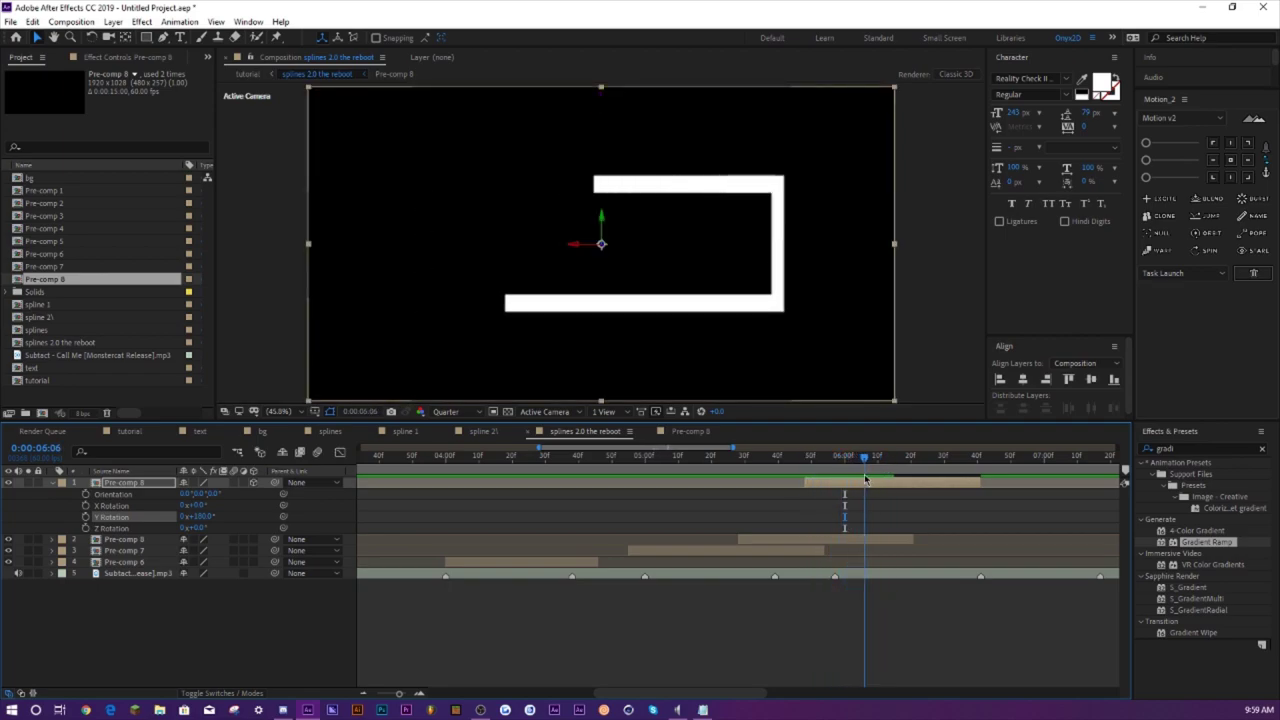
{"action": "left_click", "coordinate": [129, 431]}
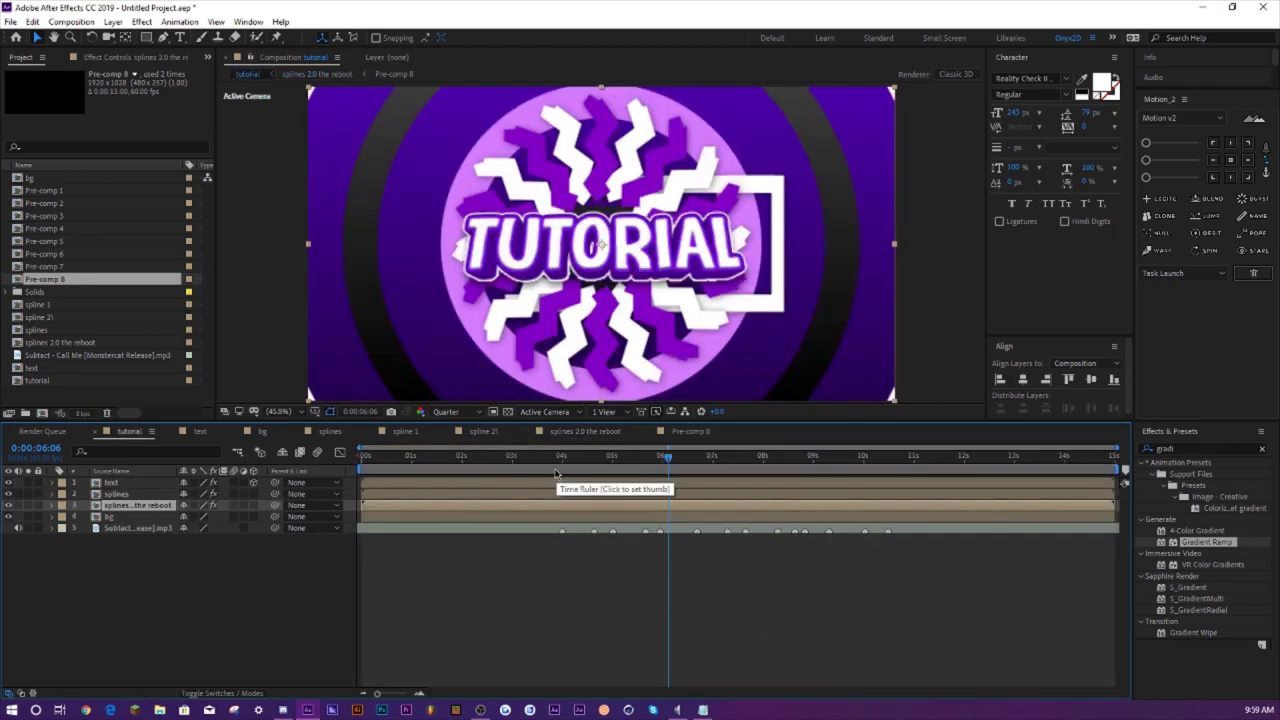
- Replay the tutorial intro around 0:00:03:51–0:00:03:56, then start a new composition
{"action": "key", "text": "space"}
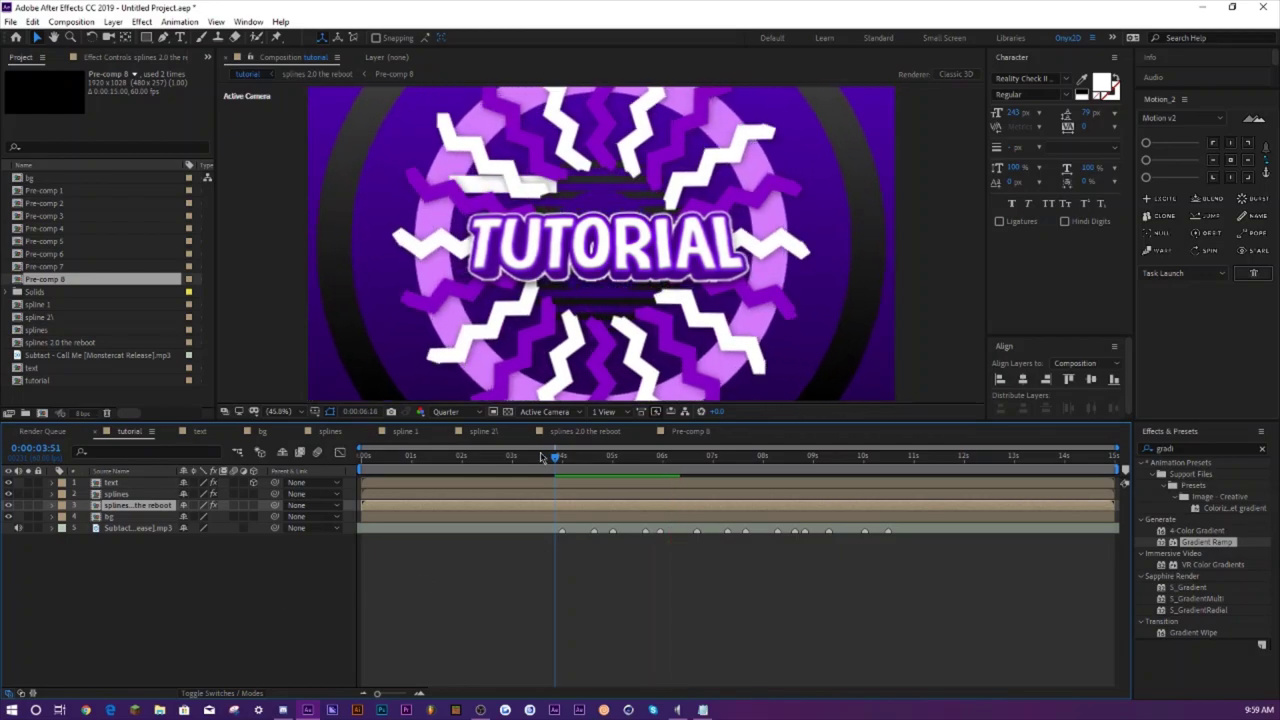
{"action": "key", "text": "space"}
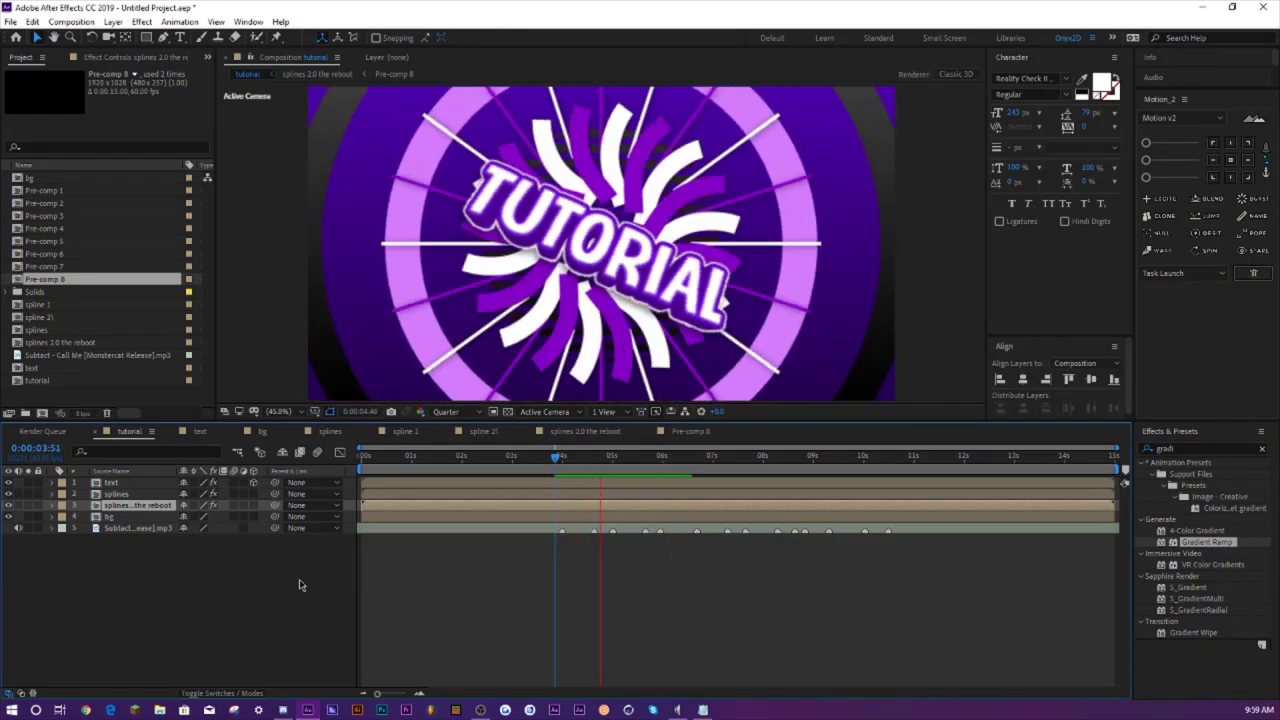
{"action": "left_click", "coordinate": [560, 461]}
{"action": "key", "text": "space"}
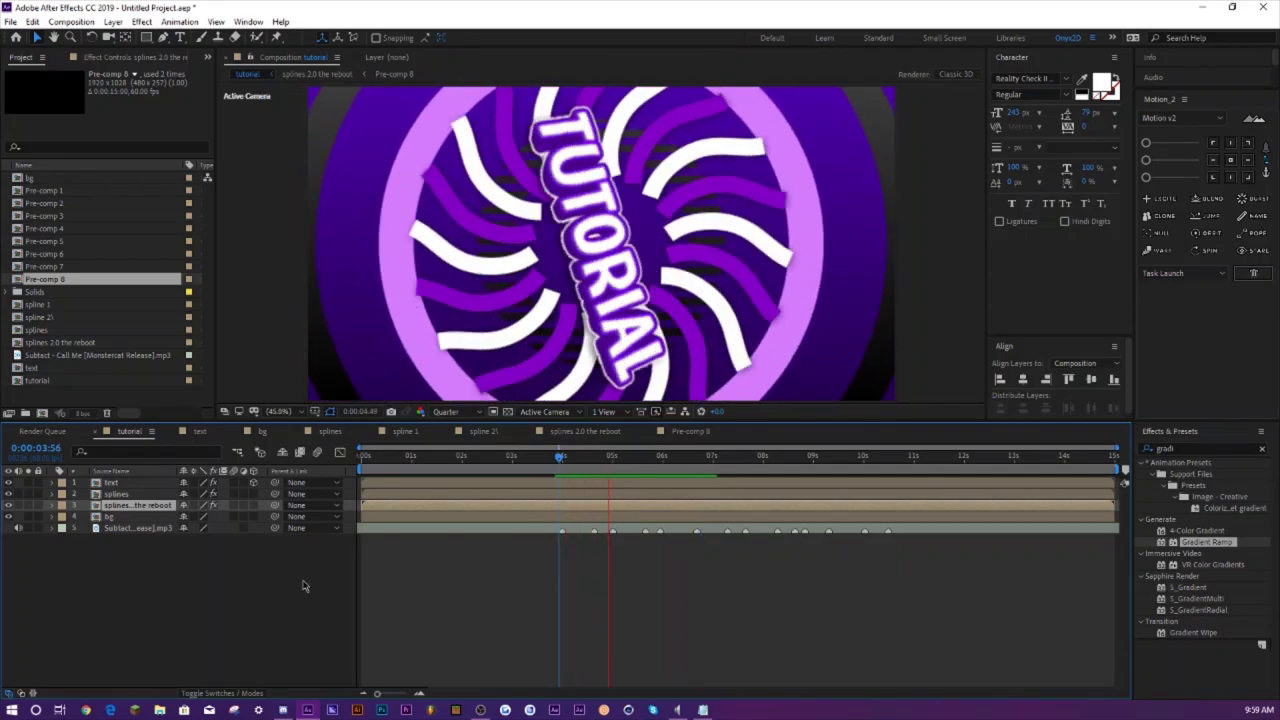
{"action": "left_click", "coordinate": [558, 461]}
{"action": "key", "text": "space"}
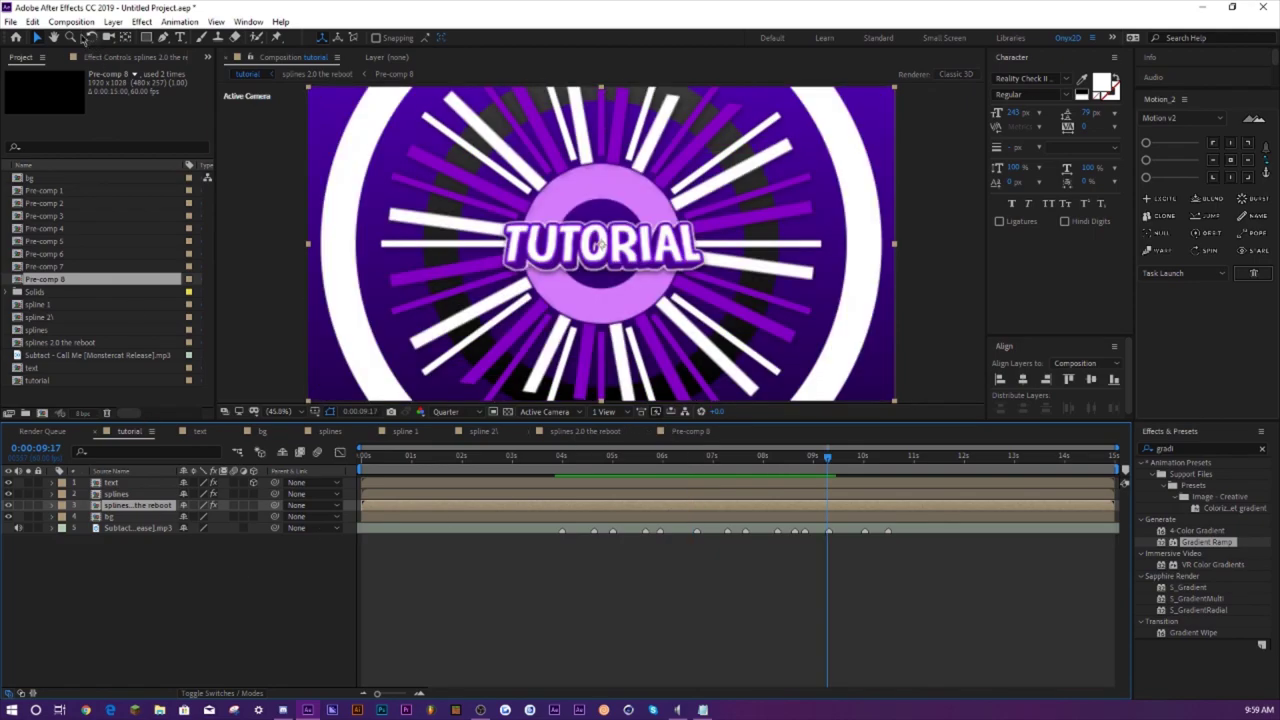
{"action": "left_click", "coordinate": [71, 21]}
- Create the 'regular splinesdsd' composition
{"action": "left_click", "coordinate": [78, 36]}
{"action": "type", "text": "t"}
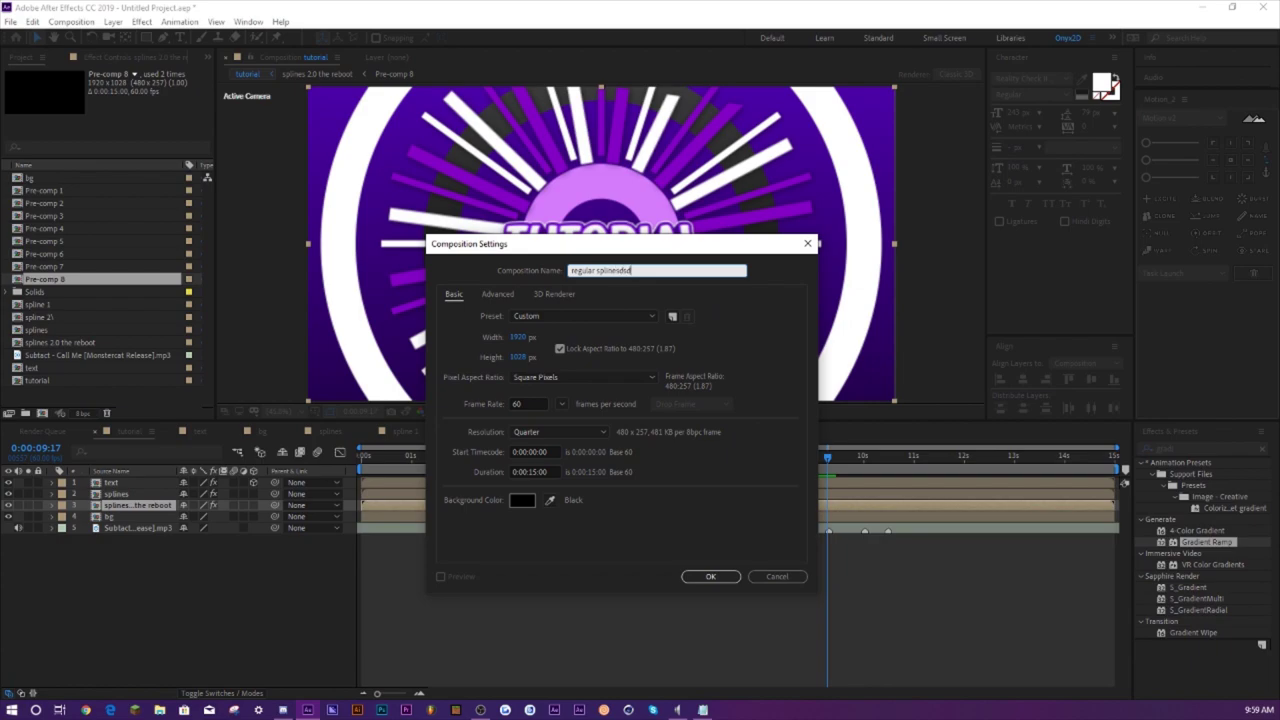
{"action": "key", "text": "Return"}
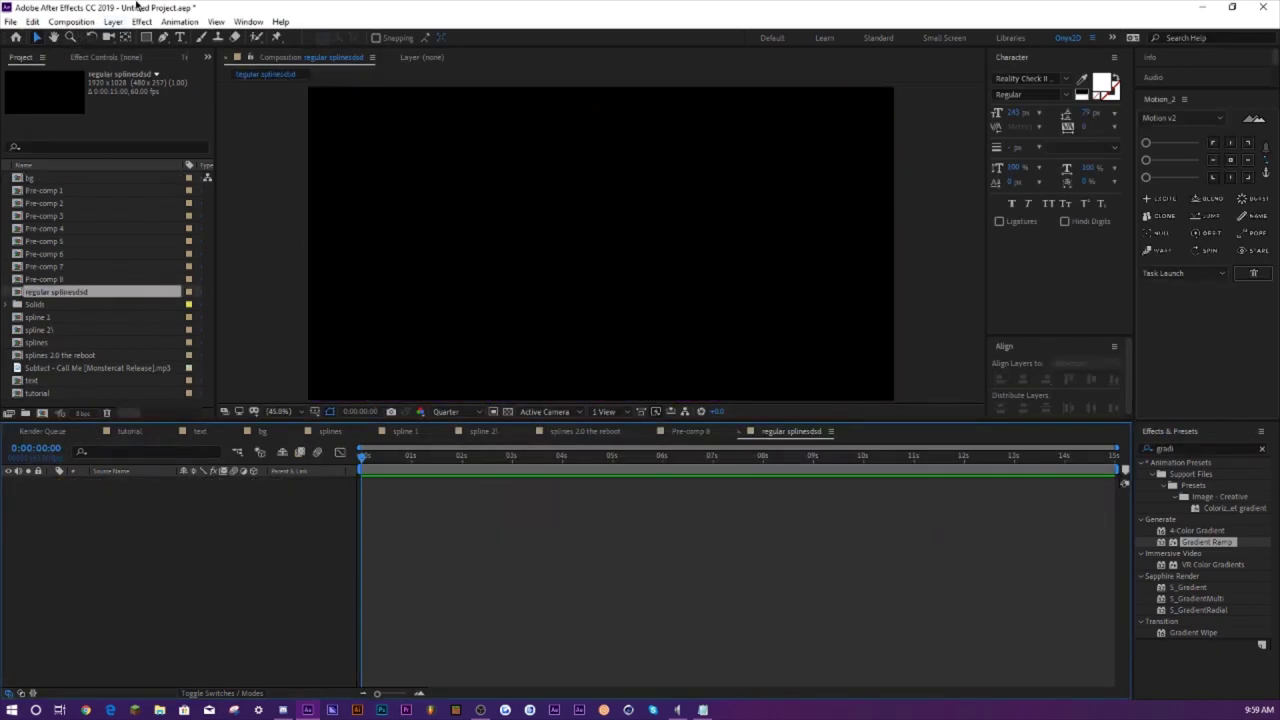
- Draw a looping curved spline across the frame with the Pen tool
{"action": "left_click", "coordinate": [163, 38]}
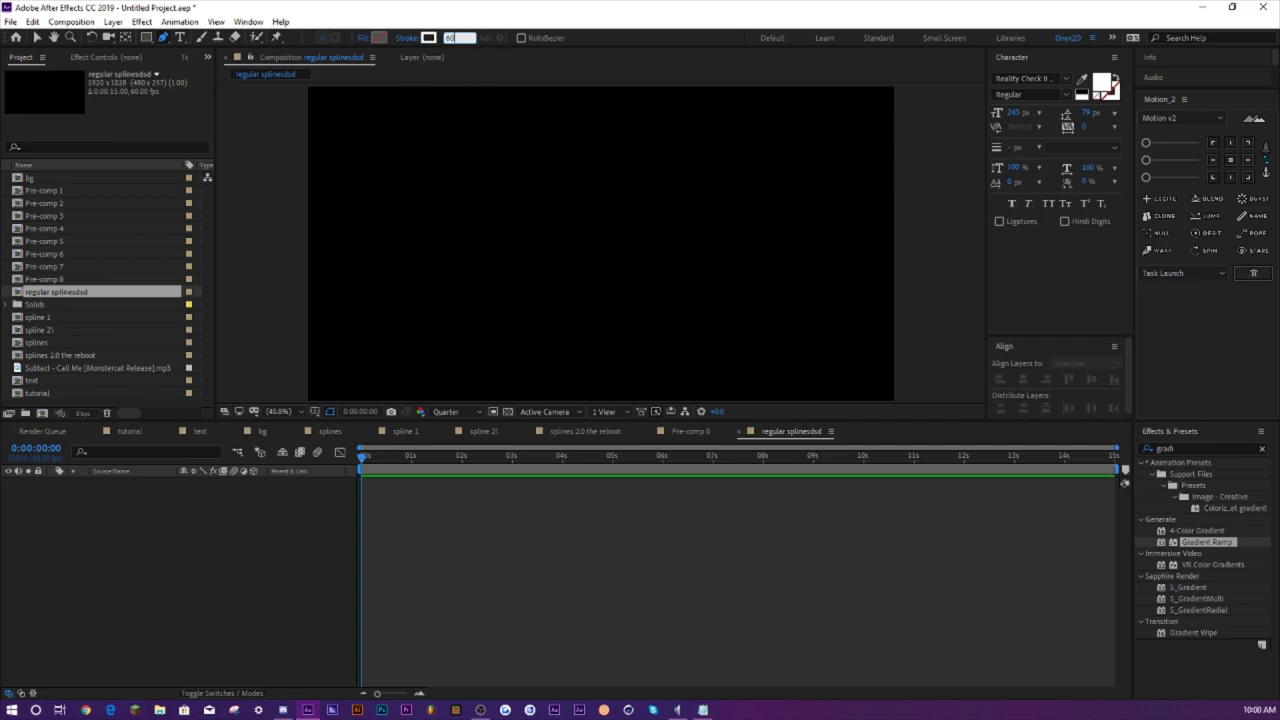
{"action": "left_click", "coordinate": [271, 124]}
{"action": "left_click_drag", "start_coordinate": [736, 228], "coordinate": [803, 331]}
{"action": "left_click_drag", "start_coordinate": [408, 232], "coordinate": [471, 183]}
{"action": "left_click_drag", "start_coordinate": [773, 186], "coordinate": [871, 248]}
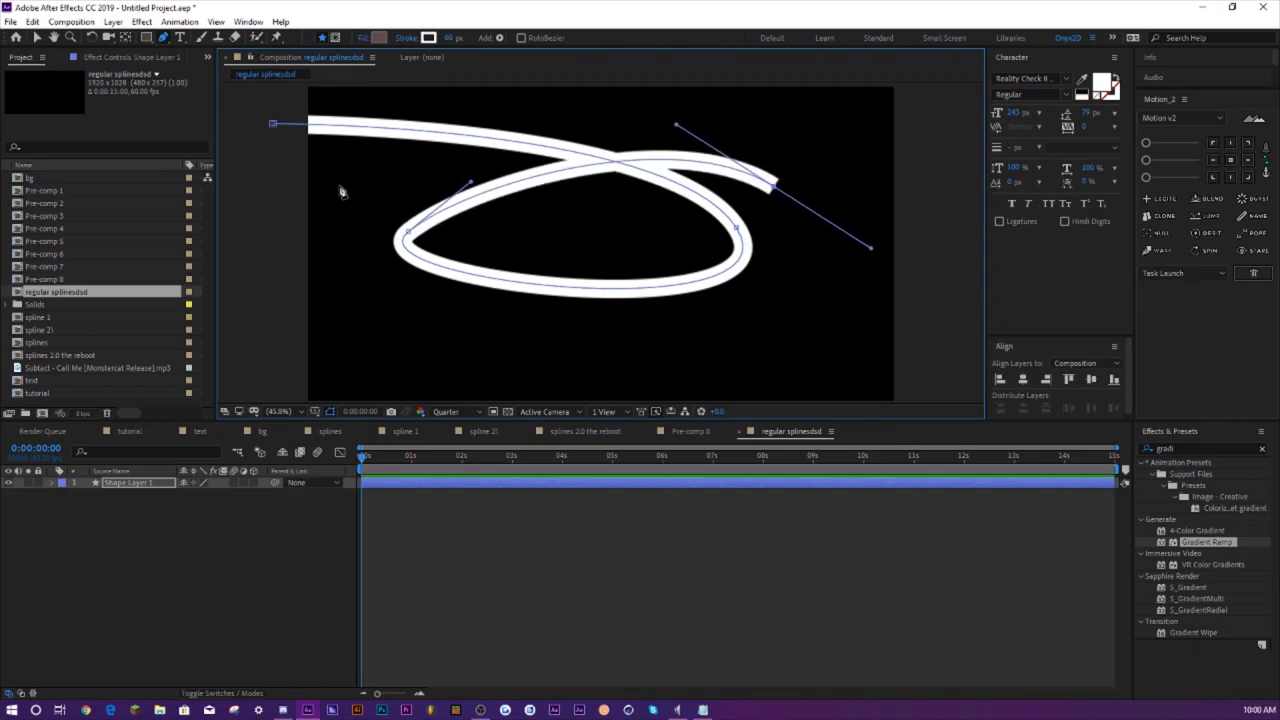
{"action": "left_click_drag", "start_coordinate": [340, 191], "coordinate": [371, 129]}
{"action": "left_click_drag", "start_coordinate": [793, 316], "coordinate": [820, 400]}
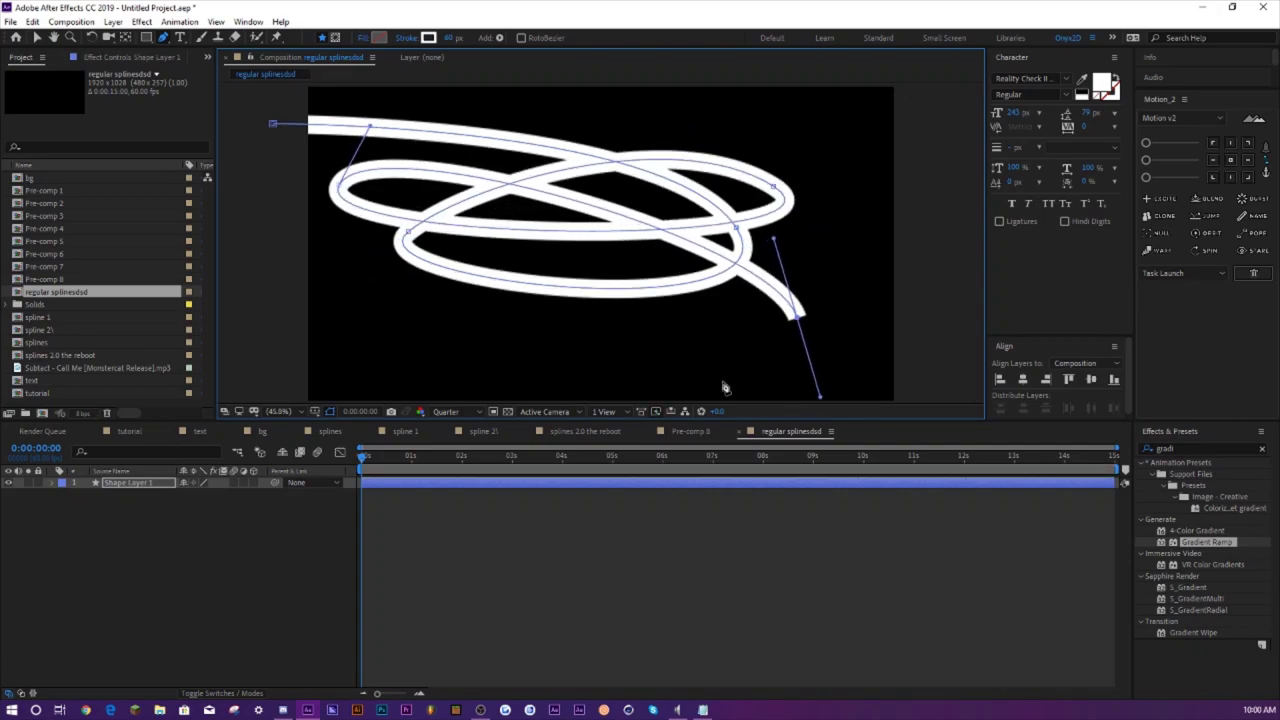
{"action": "left_click_drag", "start_coordinate": [357, 355], "coordinate": [357, 302]}
{"action": "left_click_drag", "start_coordinate": [843, 148], "coordinate": [965, 195]}
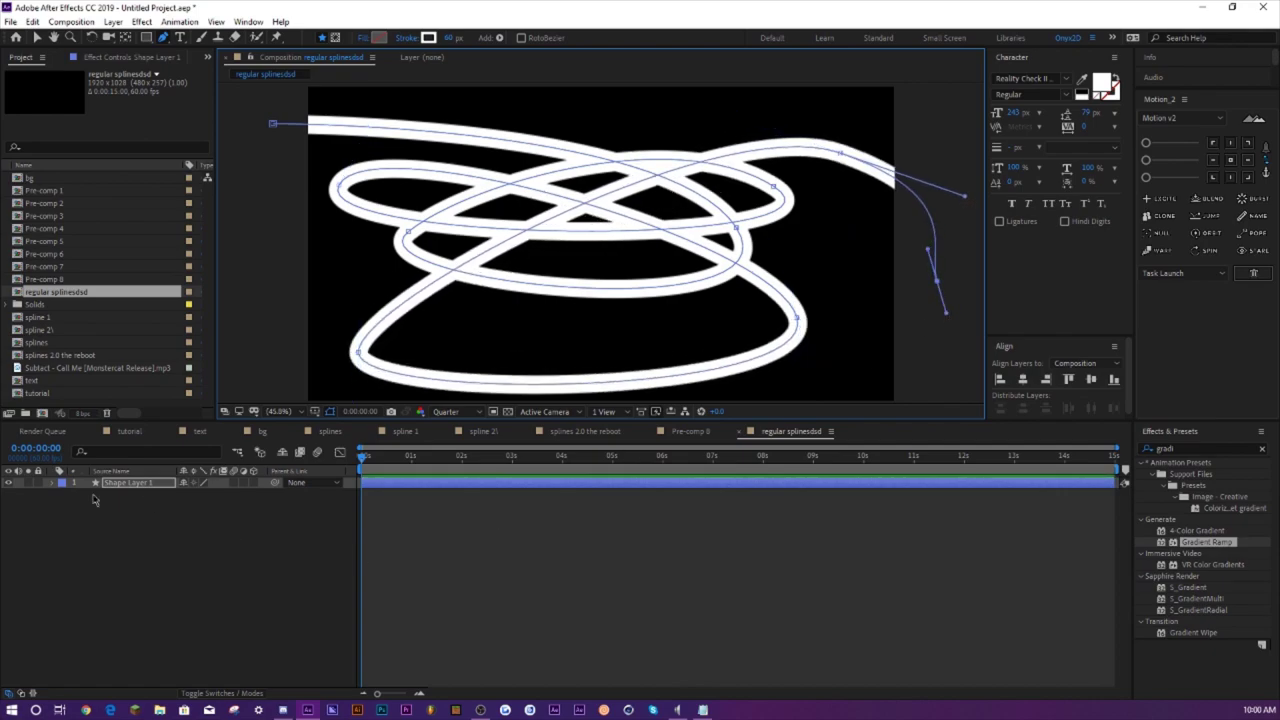
- Add Trim Paths to the spline, set End to 0%, and keyframe Start and End
{"action": "left_click", "coordinate": [60, 484]}
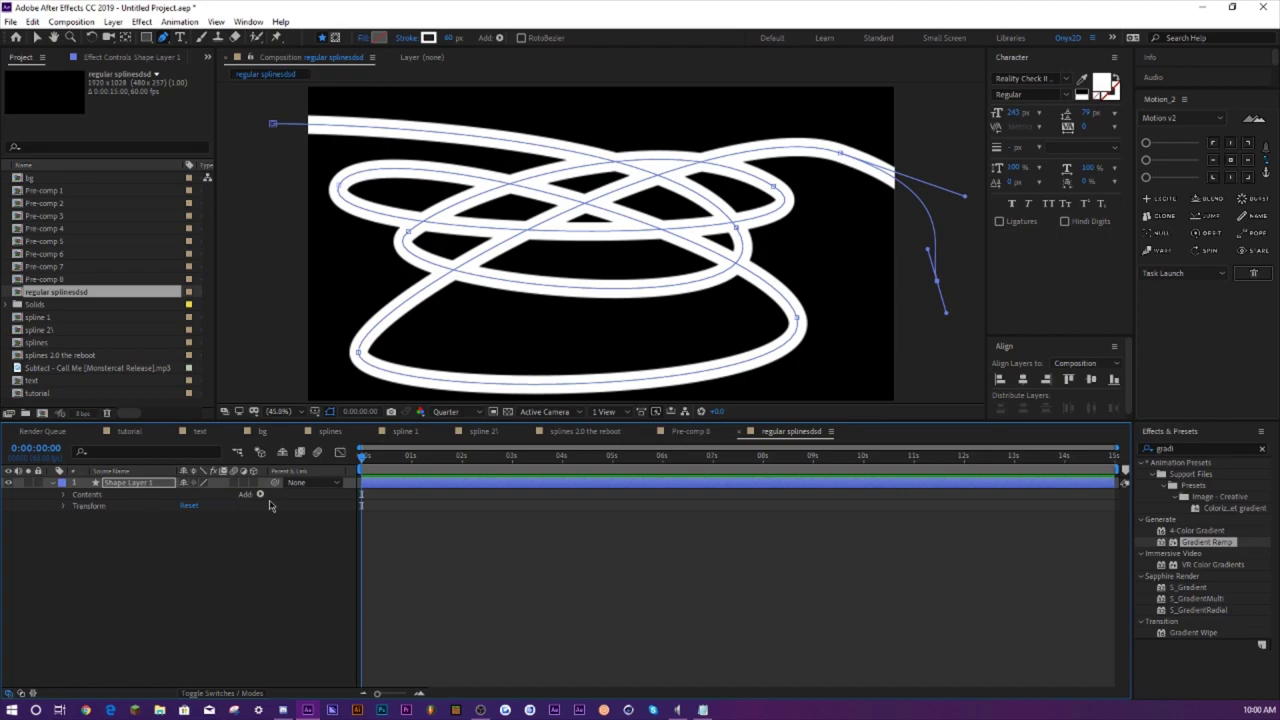
{"action": "left_click", "coordinate": [260, 494]}
{"action": "left_click", "coordinate": [315, 432]}
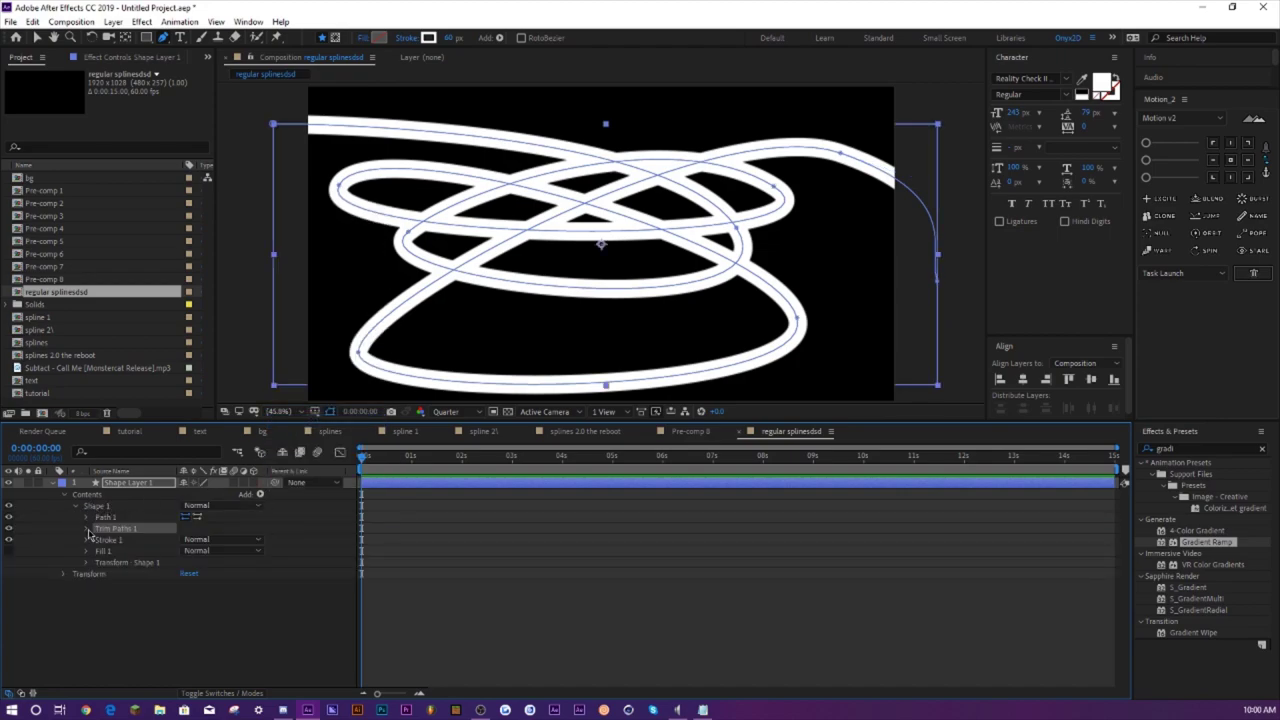
{"action": "left_click", "coordinate": [87, 529]}
{"action": "left_click_drag", "start_coordinate": [188, 551], "coordinate": [110, 546]}
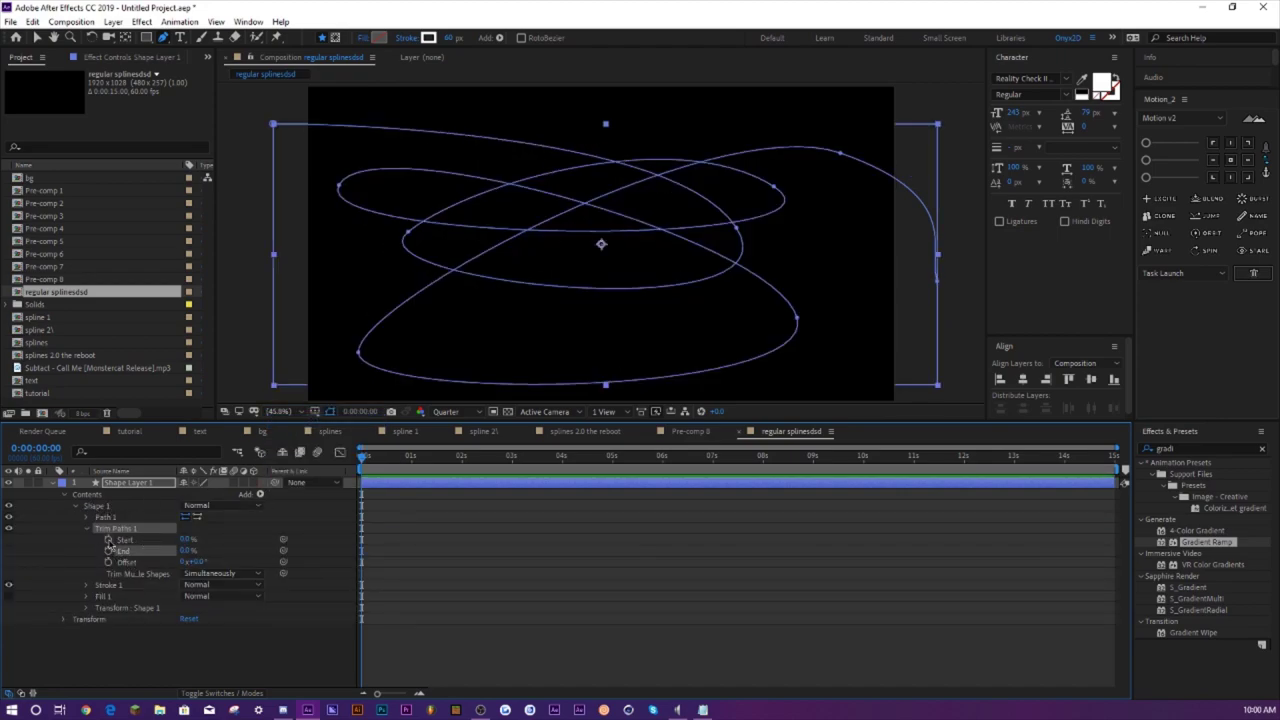
{"action": "left_click", "coordinate": [108, 539]}
{"action": "left_click", "coordinate": [108, 551]}
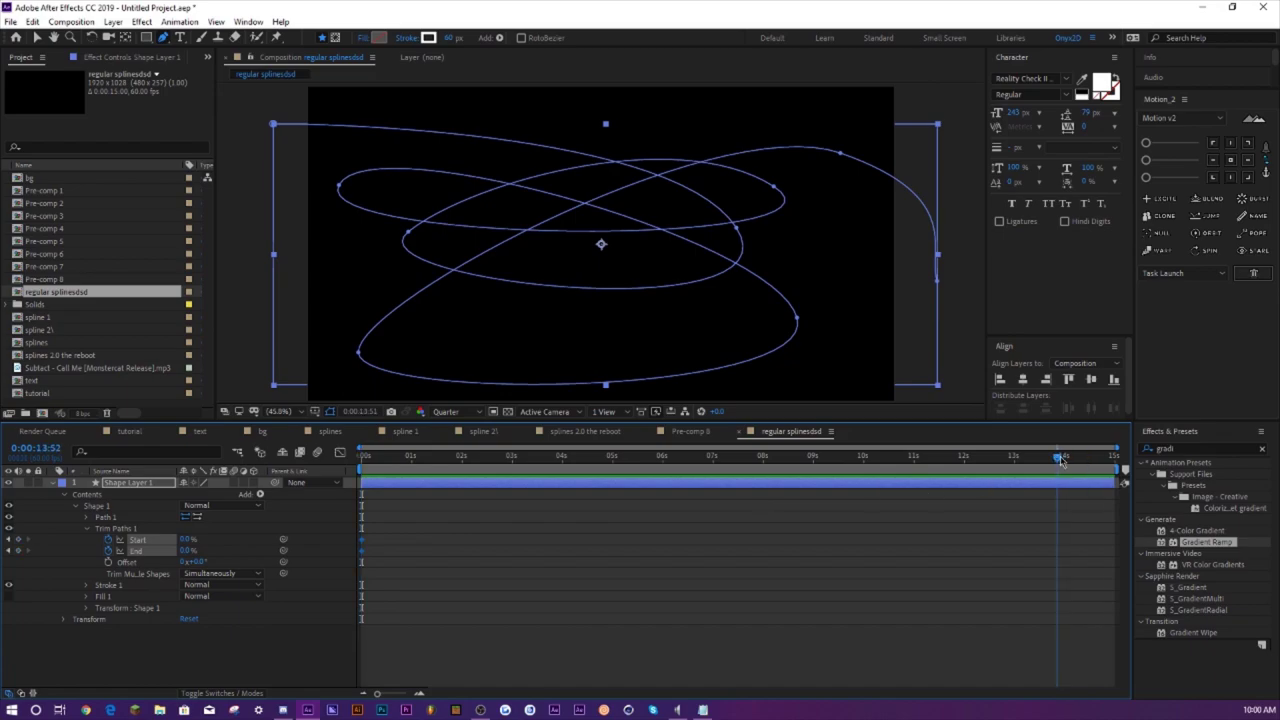
- Animate trim Start to 100% and End to 100%, offset the Start keyframes, and preview
{"action": "left_click", "coordinate": [187, 539]}
{"action": "type", "text": "100"}
{"action": "key", "text": "Return"}
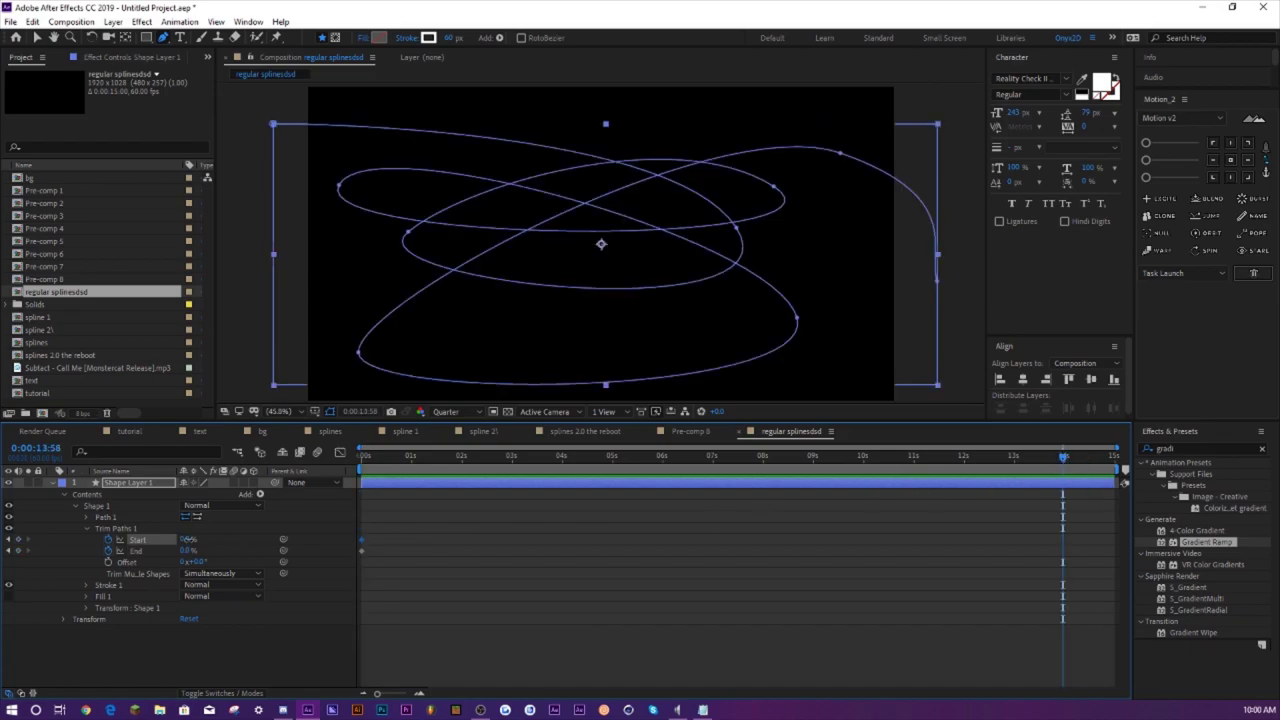
{"action": "left_click_drag", "start_coordinate": [186, 551], "coordinate": [351, 545]}
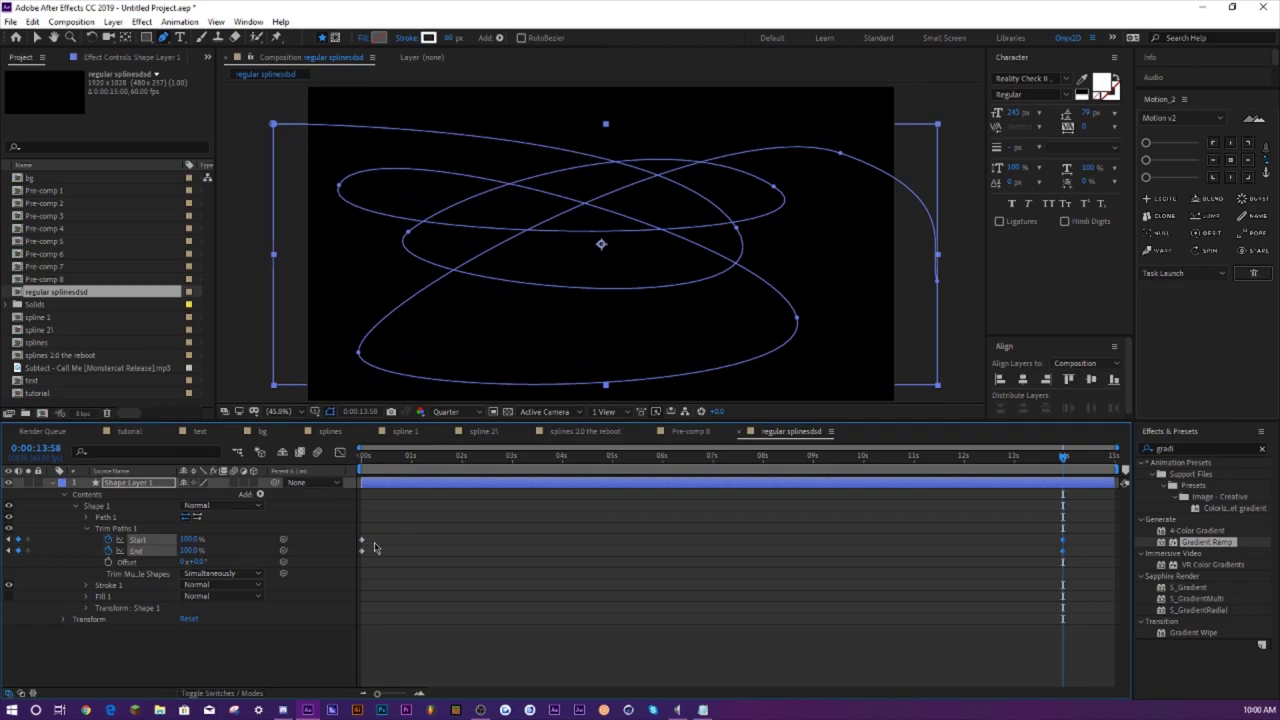
{"action": "left_click", "coordinate": [360, 544]}
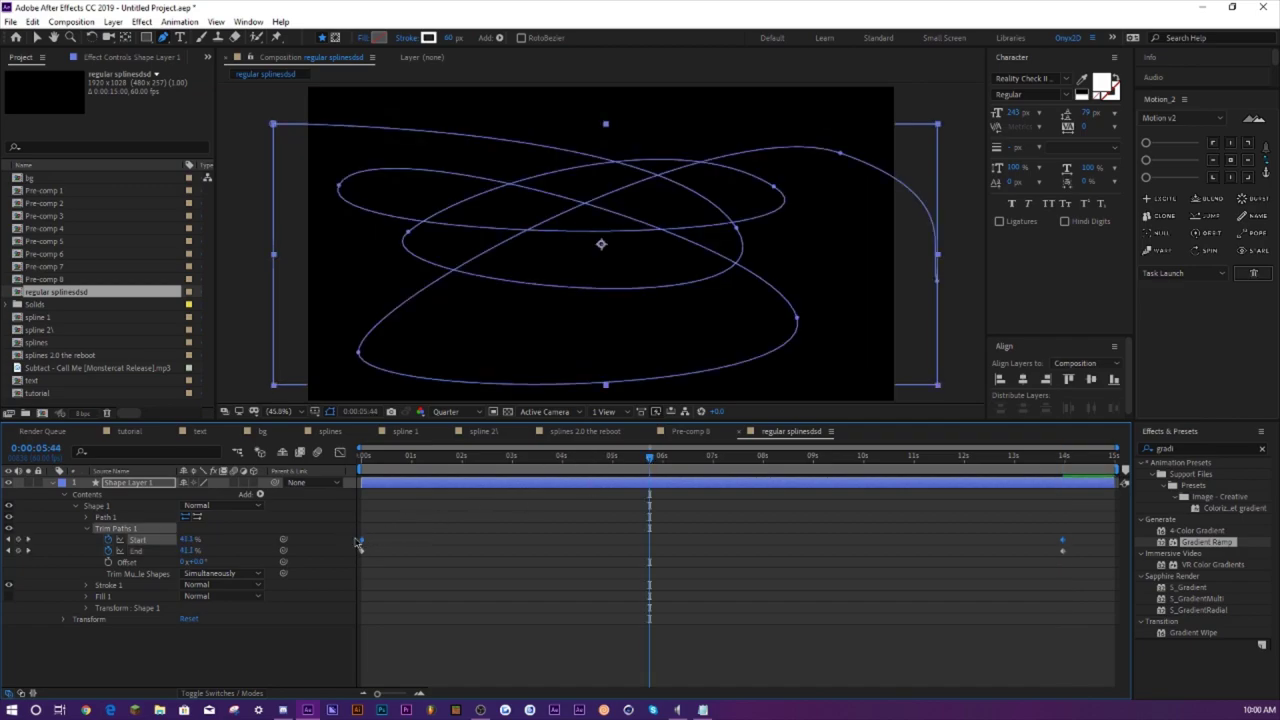
{"action": "left_click_drag", "start_coordinate": [378, 544], "coordinate": [386, 541]}
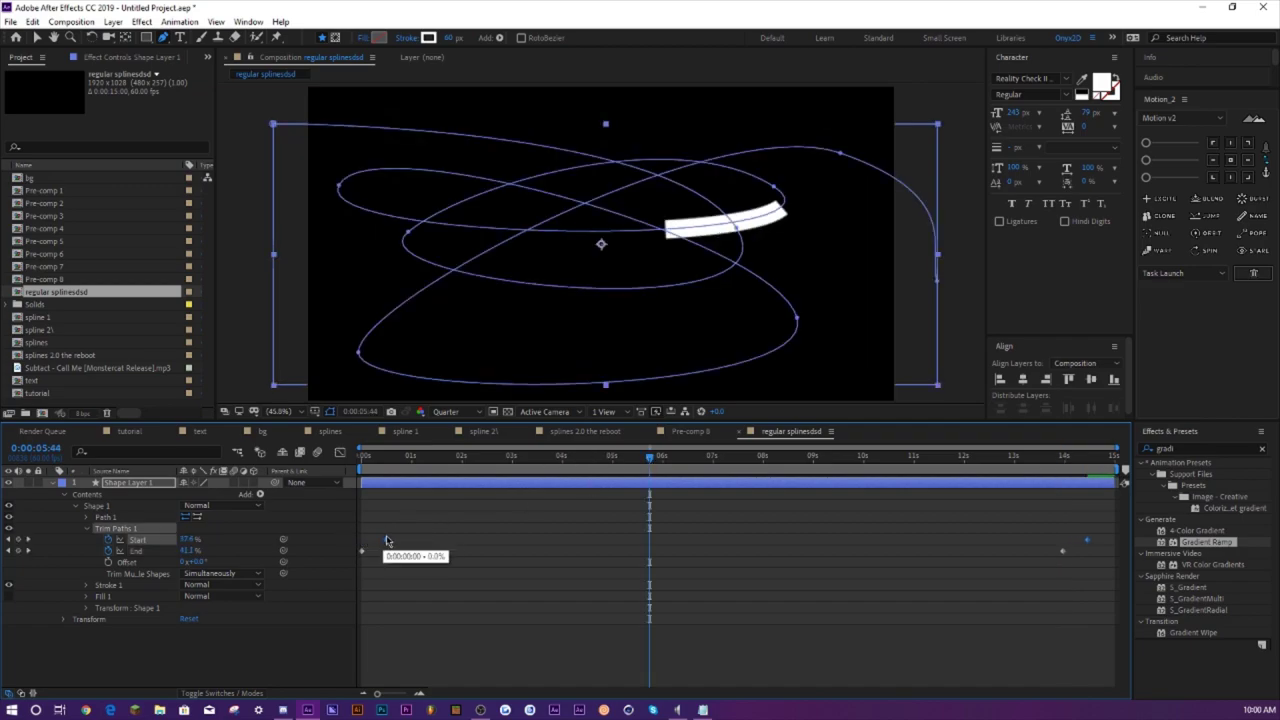
{"action": "key", "text": "Home"}
{"action": "key", "text": "space"}
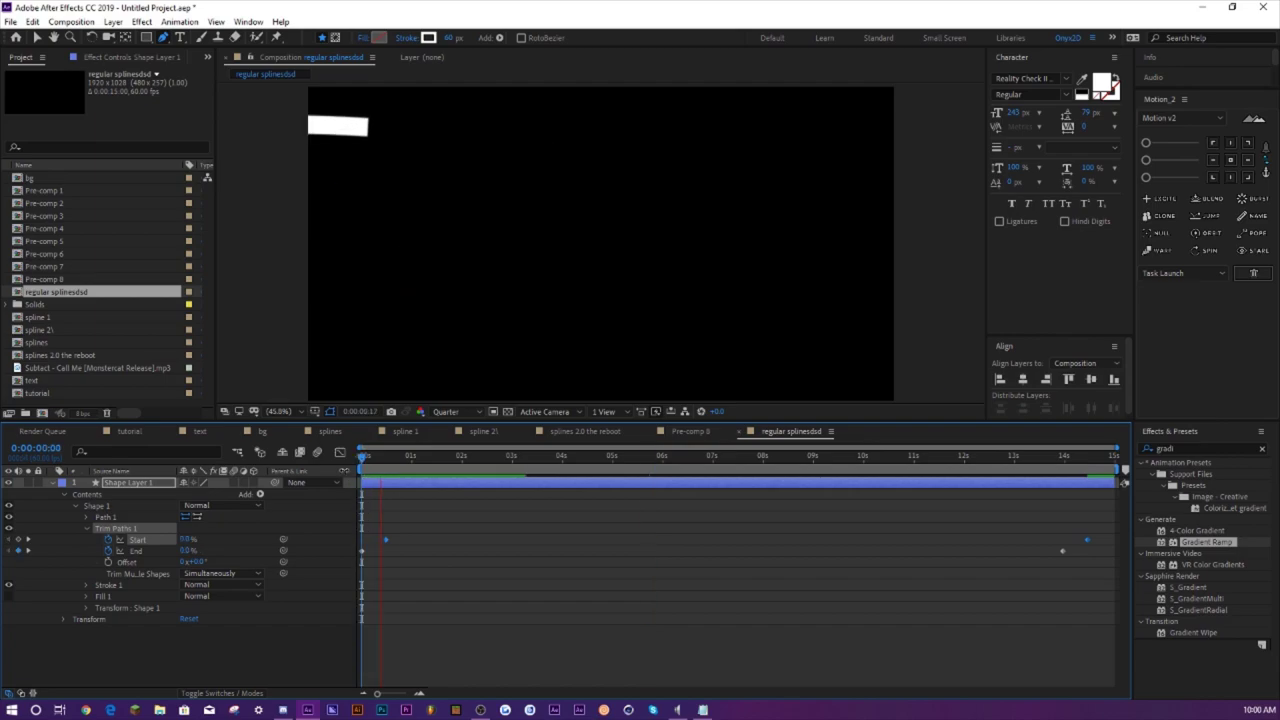
- Duplicate the spline layer and rotate the copy 180°
{"action": "left_click", "coordinate": [128, 483]}
{"action": "key", "text": "u"}
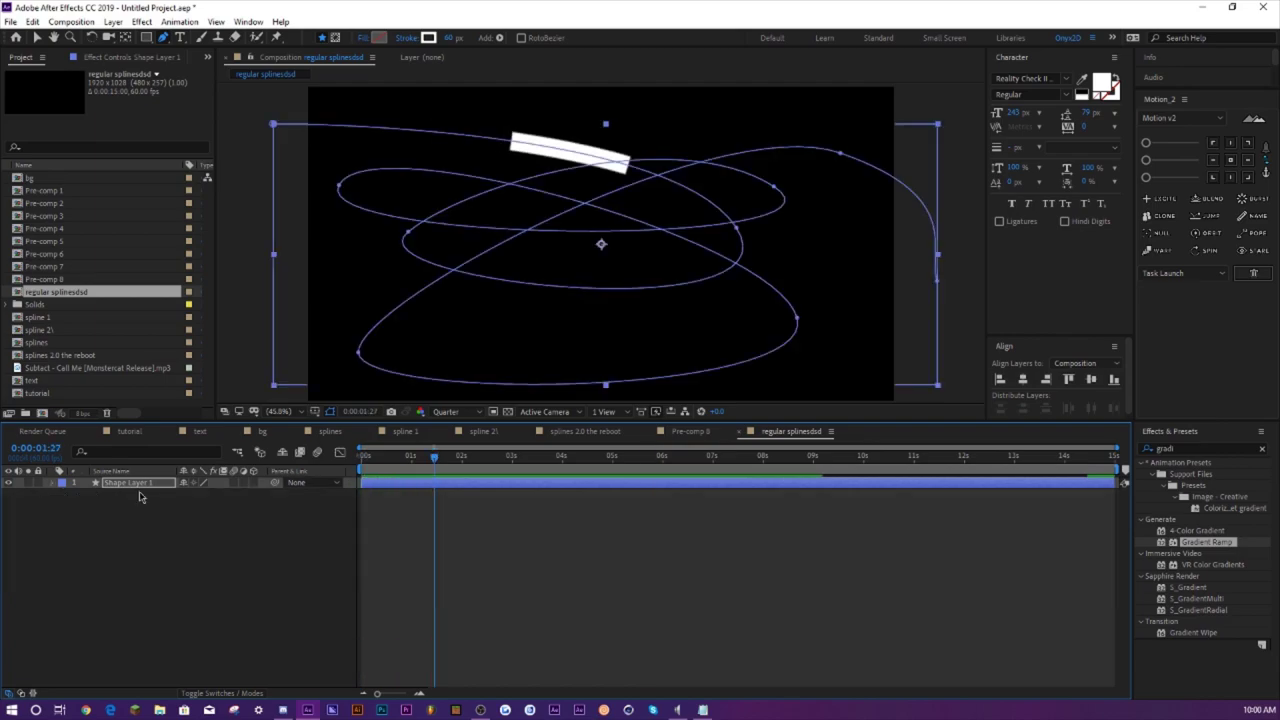
{"action": "key", "text": "ctrl+d"}
{"action": "type", "text": "r"}
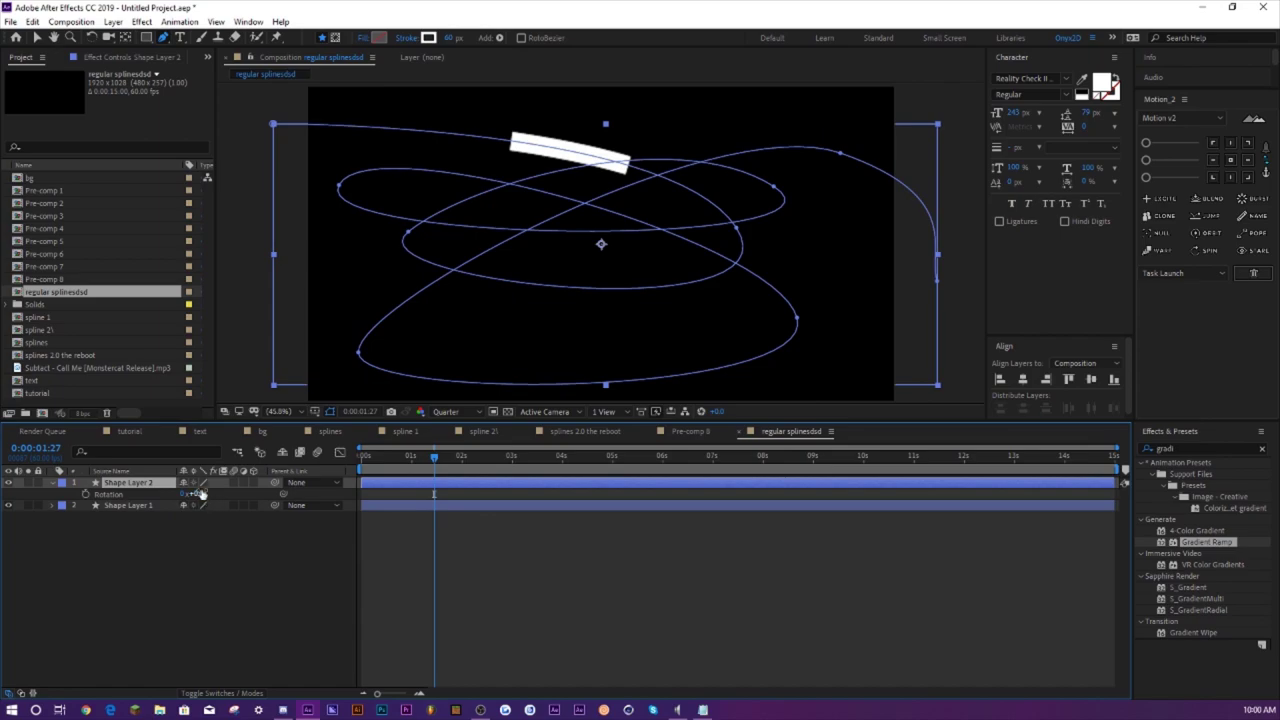
{"action": "type", "text": "180"}
{"action": "key", "text": "Return"}
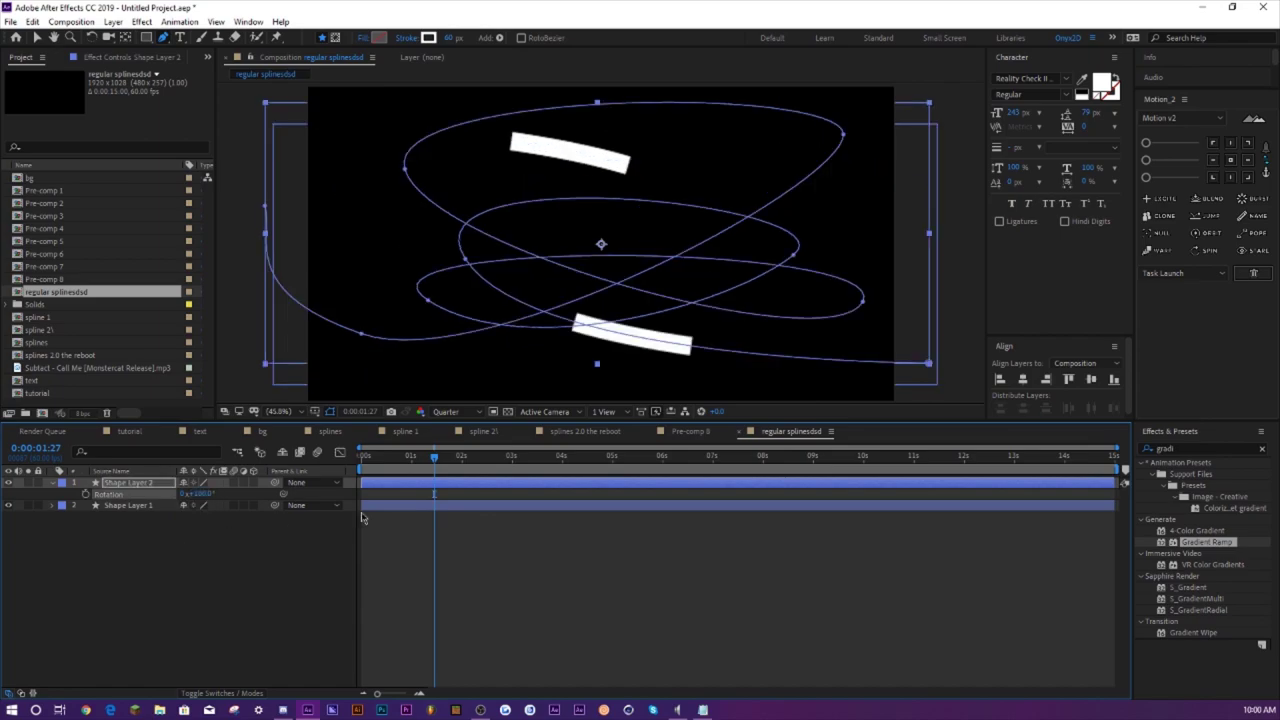
- Add the regular splinesdsd comp to the tutorial timeline and apply Drop Shadow to it
{"action": "left_click", "coordinate": [128, 431]}
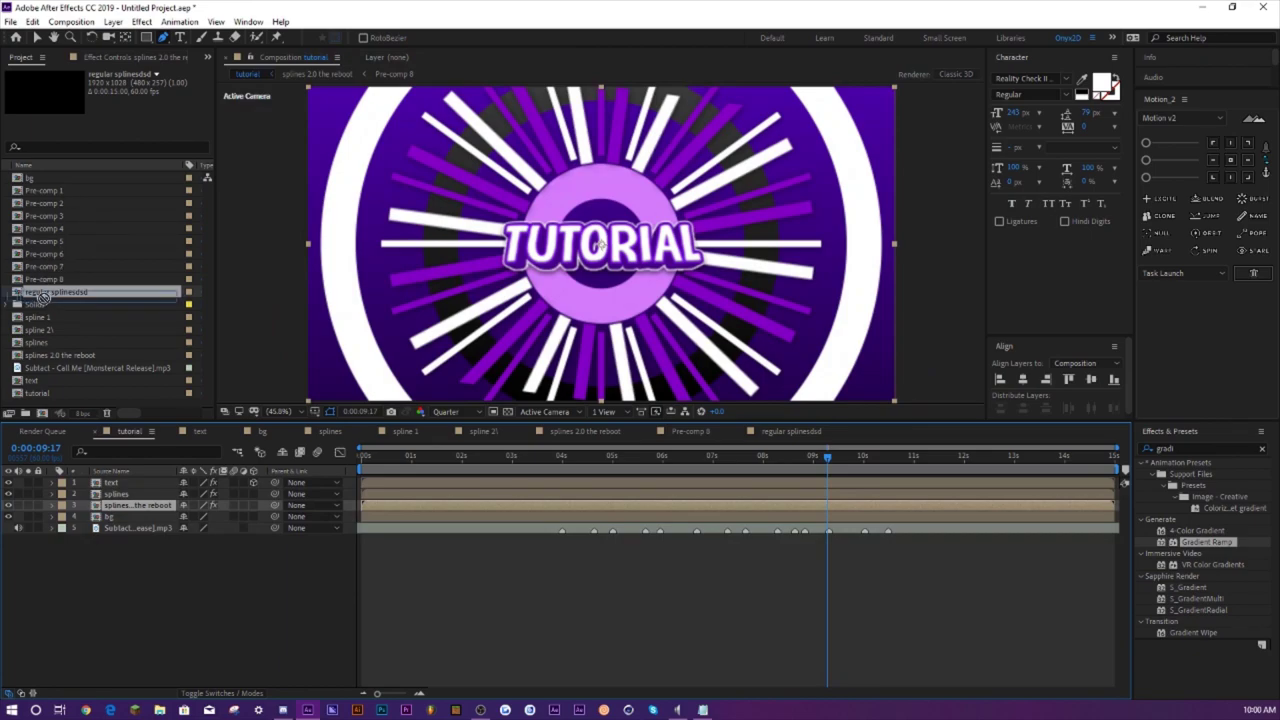
{"action": "left_click_drag", "start_coordinate": [42, 296], "coordinate": [150, 512]}
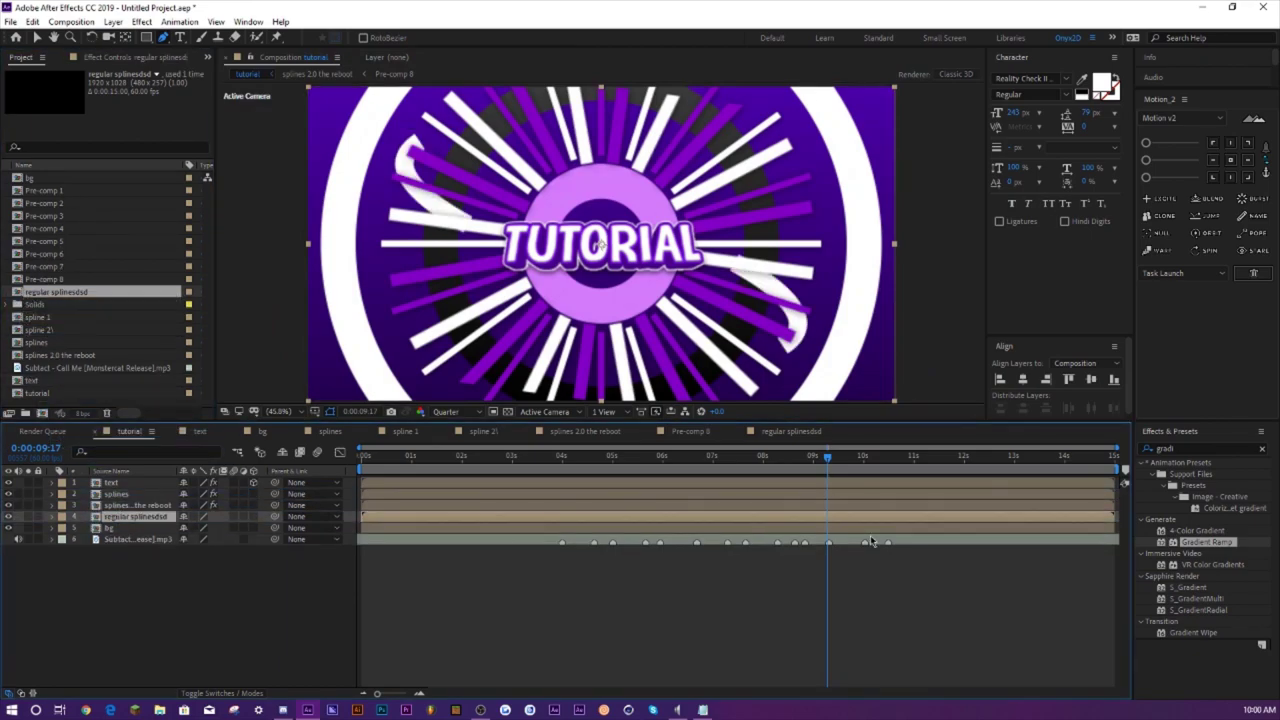
{"action": "left_click", "coordinate": [1190, 448]}
{"action": "type", "text": "d"}
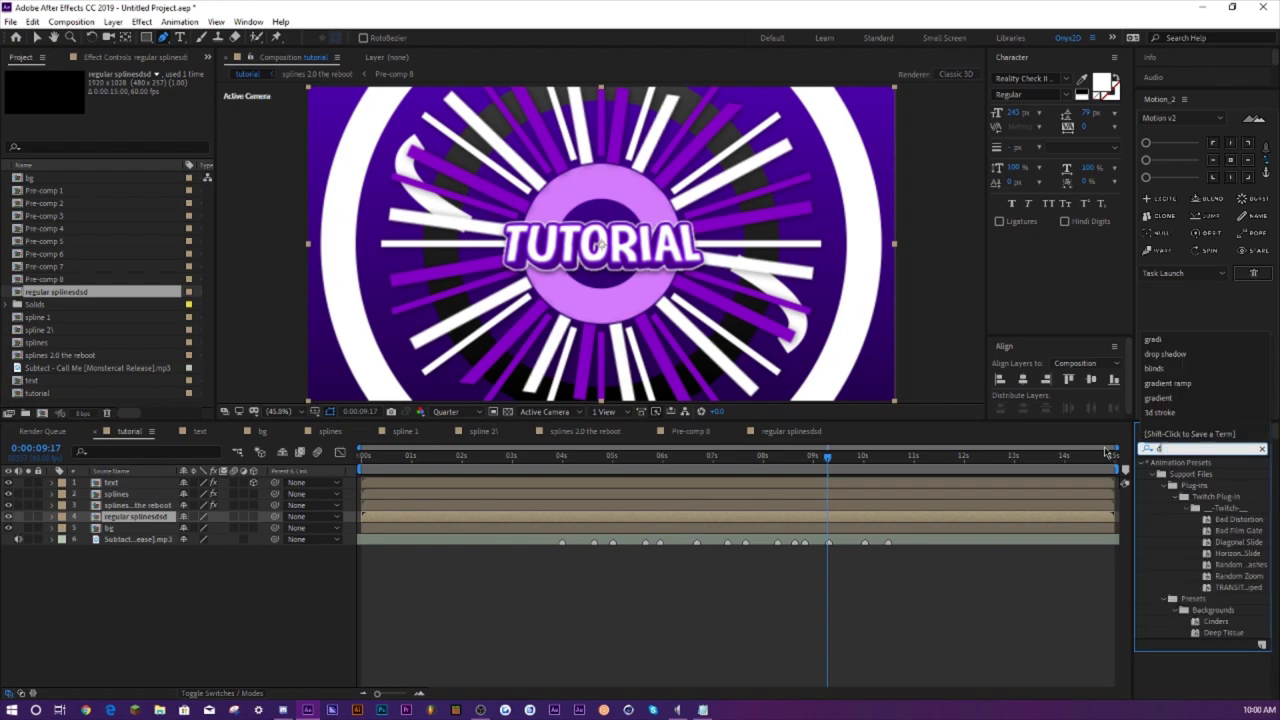
{"action": "type", "text": "rop sh"}
{"action": "left_click_drag", "start_coordinate": [1213, 485], "coordinate": [130, 518]}
- Preview the intro with the new splines from around the 4-second mark
{"action": "key", "text": "v"}
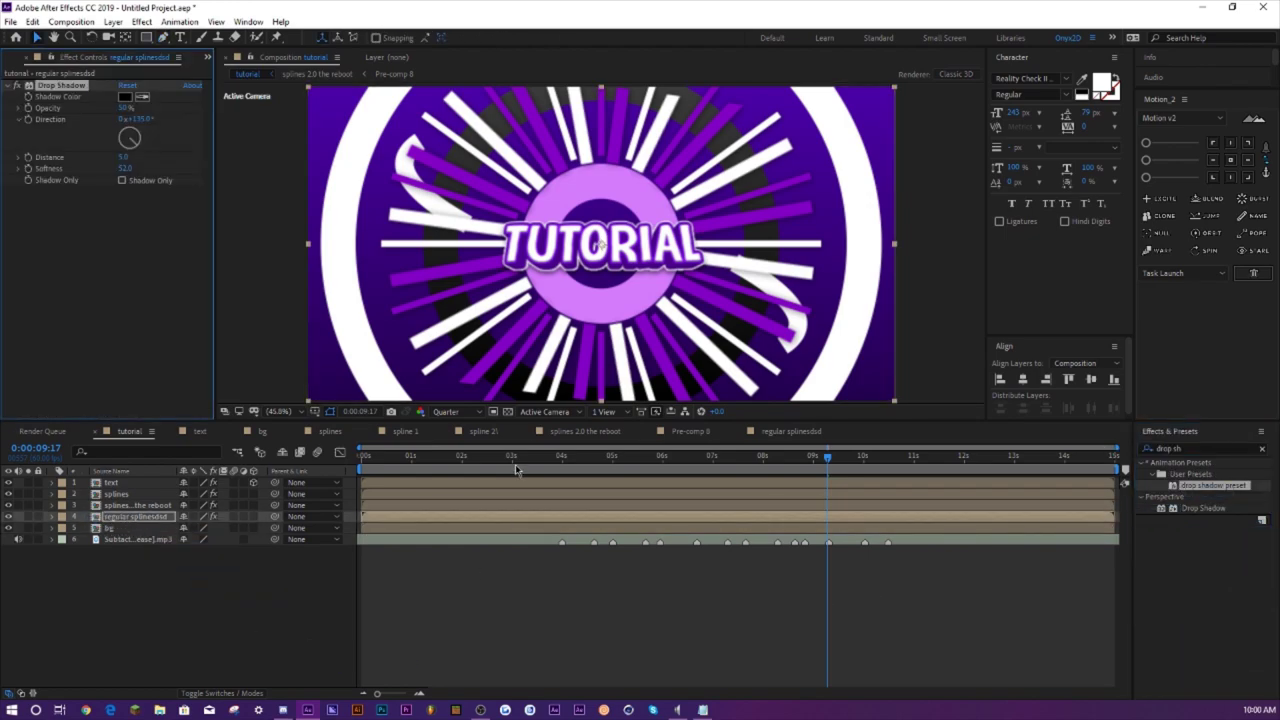
{"action": "left_click", "coordinate": [558, 461]}
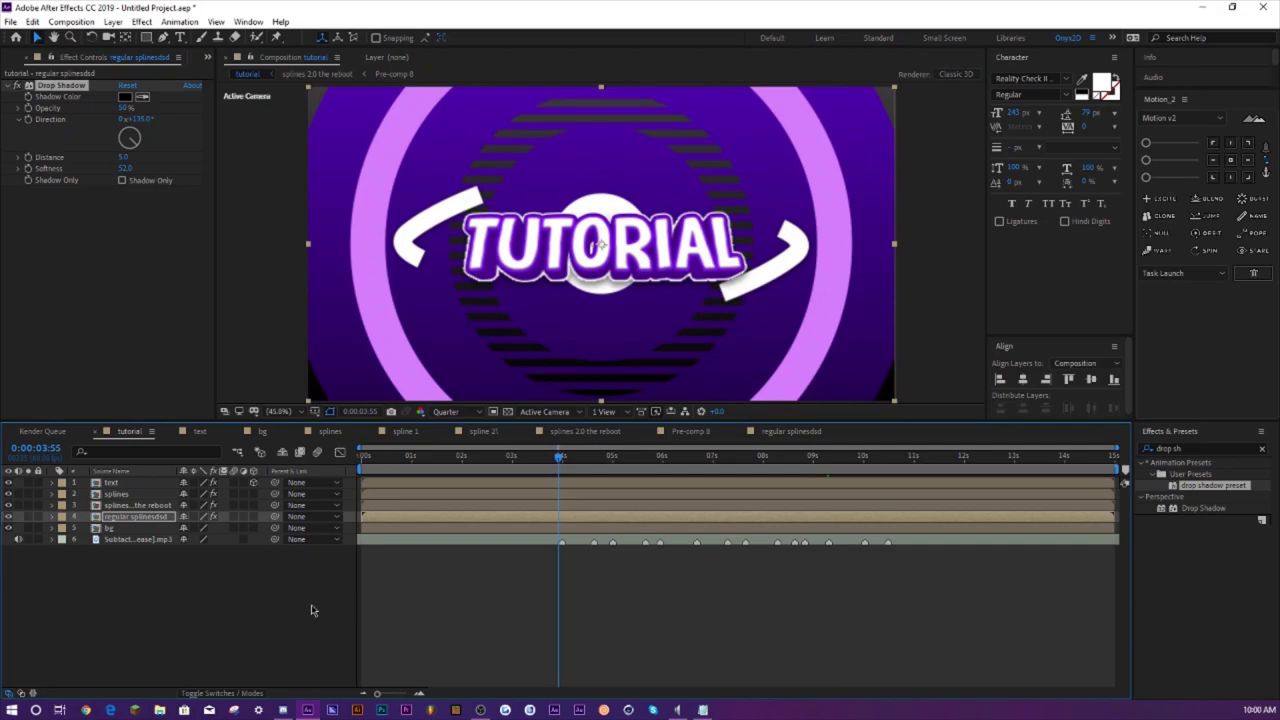
{"action": "key", "text": "space"}
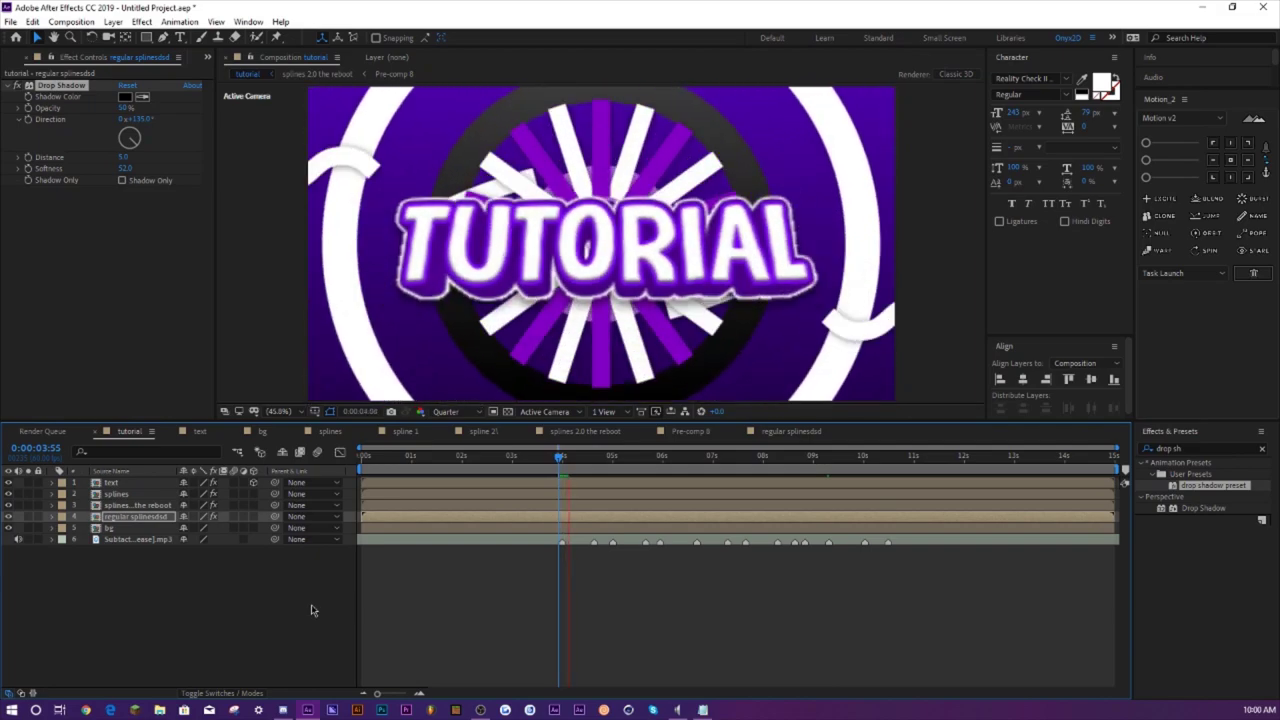
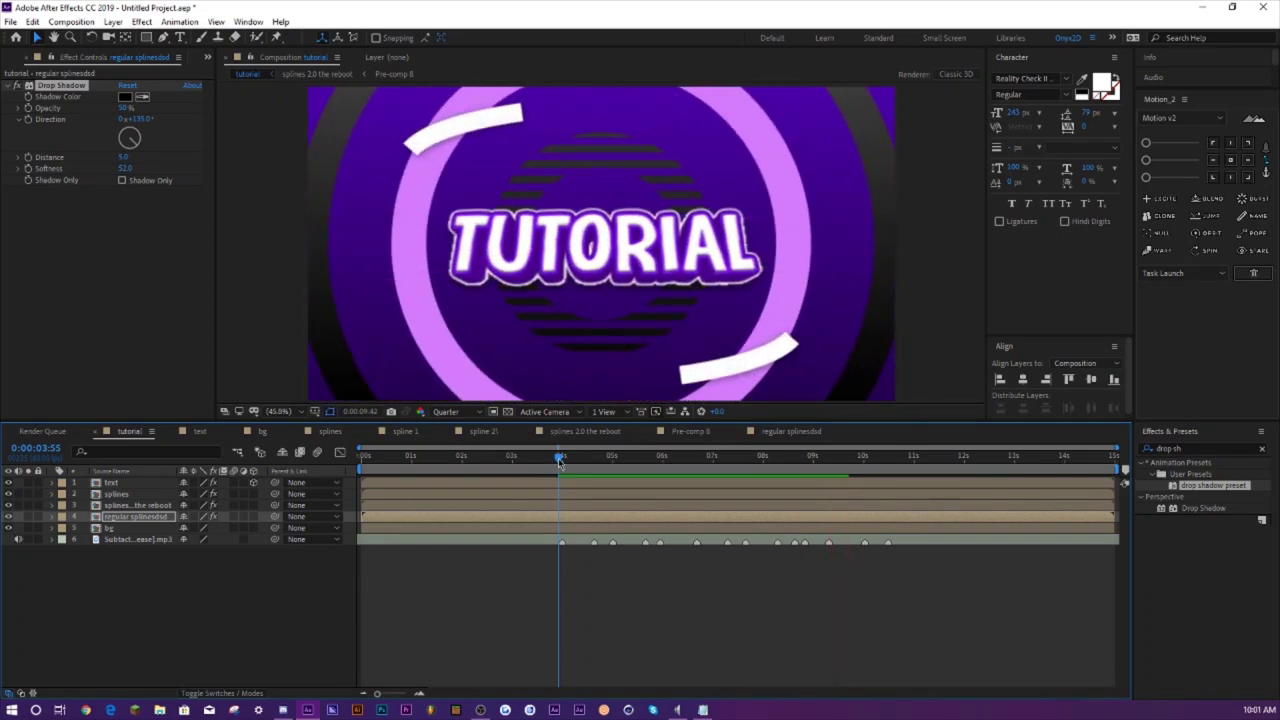
- Stop the preview and duplicate the mp3 audio layer so the comp holds two copies of it
{"action": "key", "text": "space"}
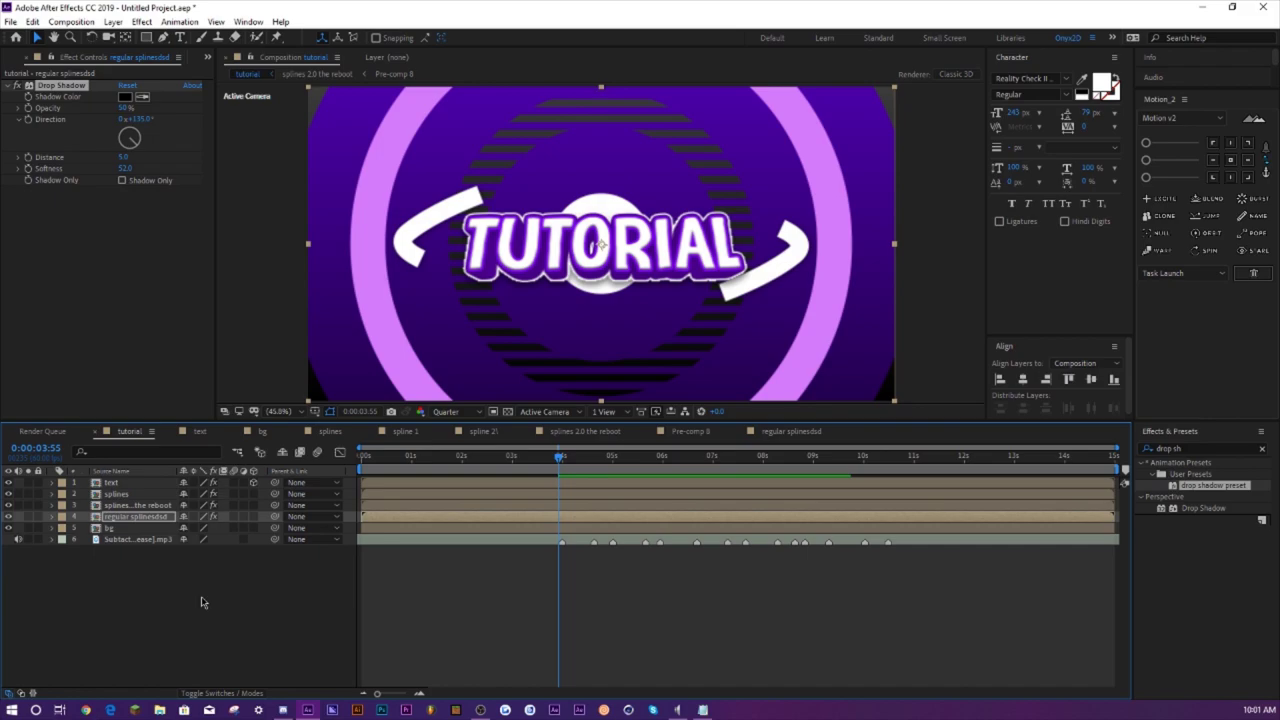
{"action": "key", "text": "space"}
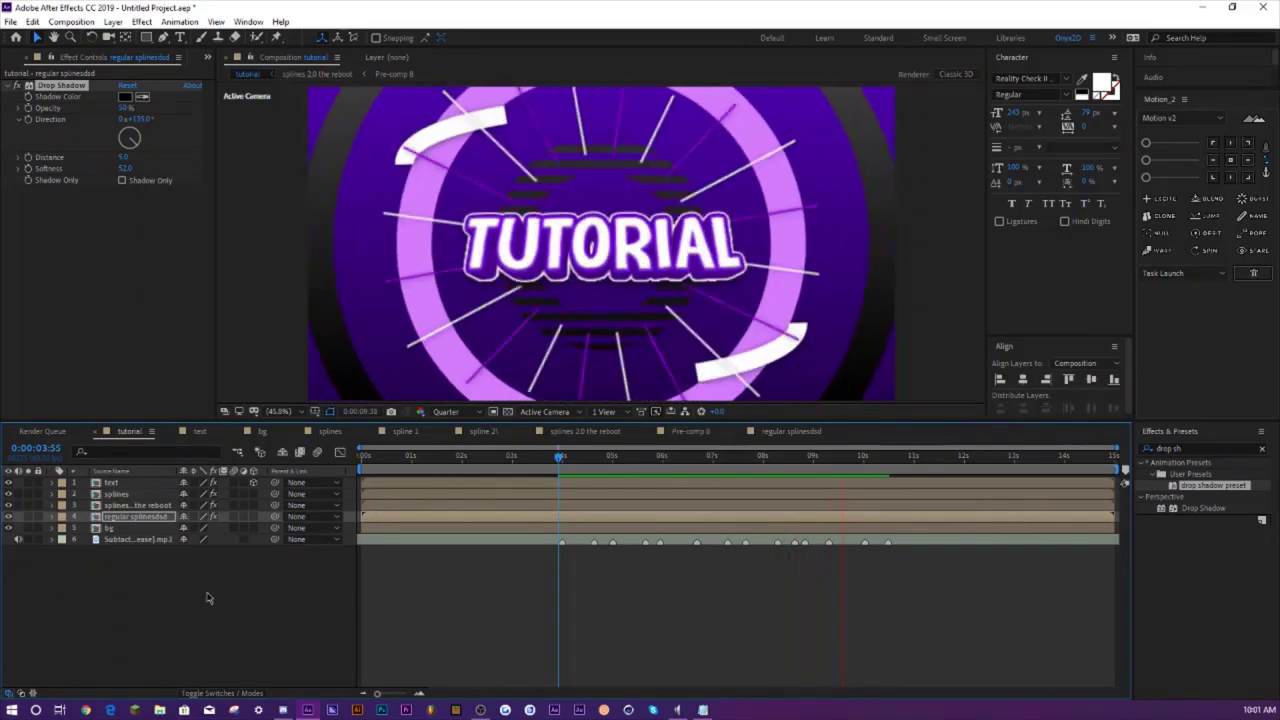
{"action": "left_click", "coordinate": [84, 553]}
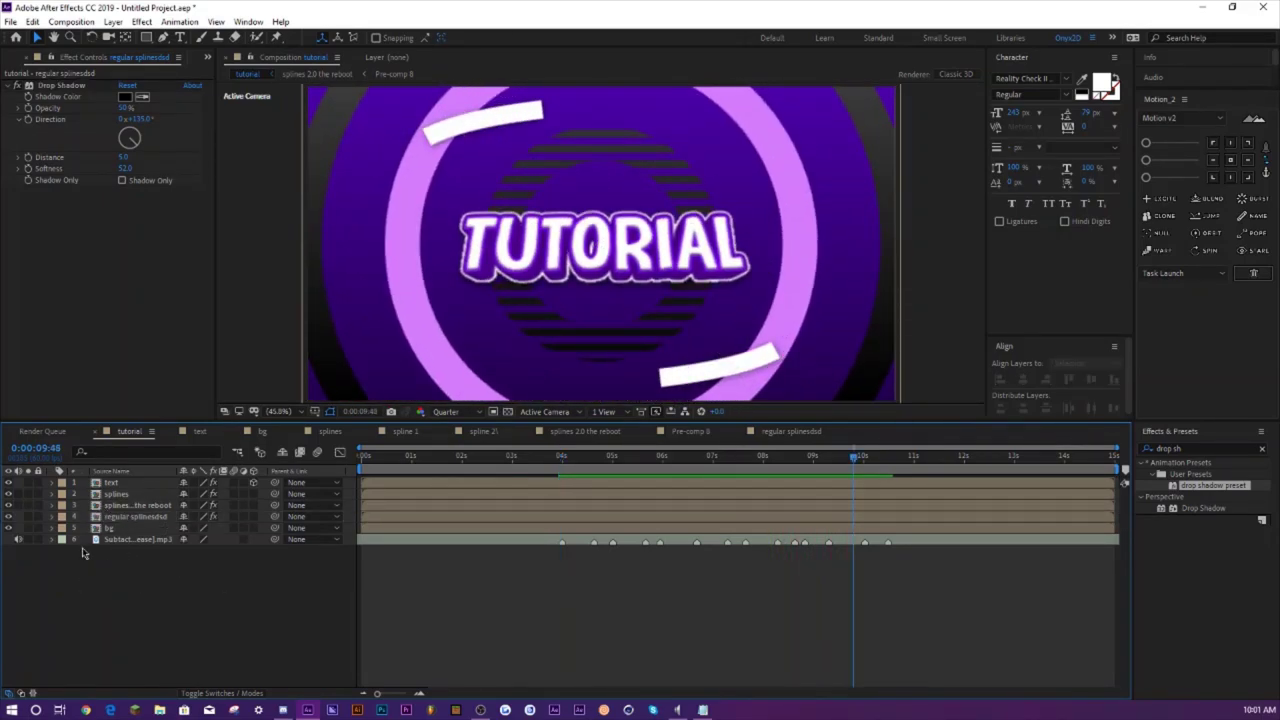
{"action": "left_click", "coordinate": [118, 541]}
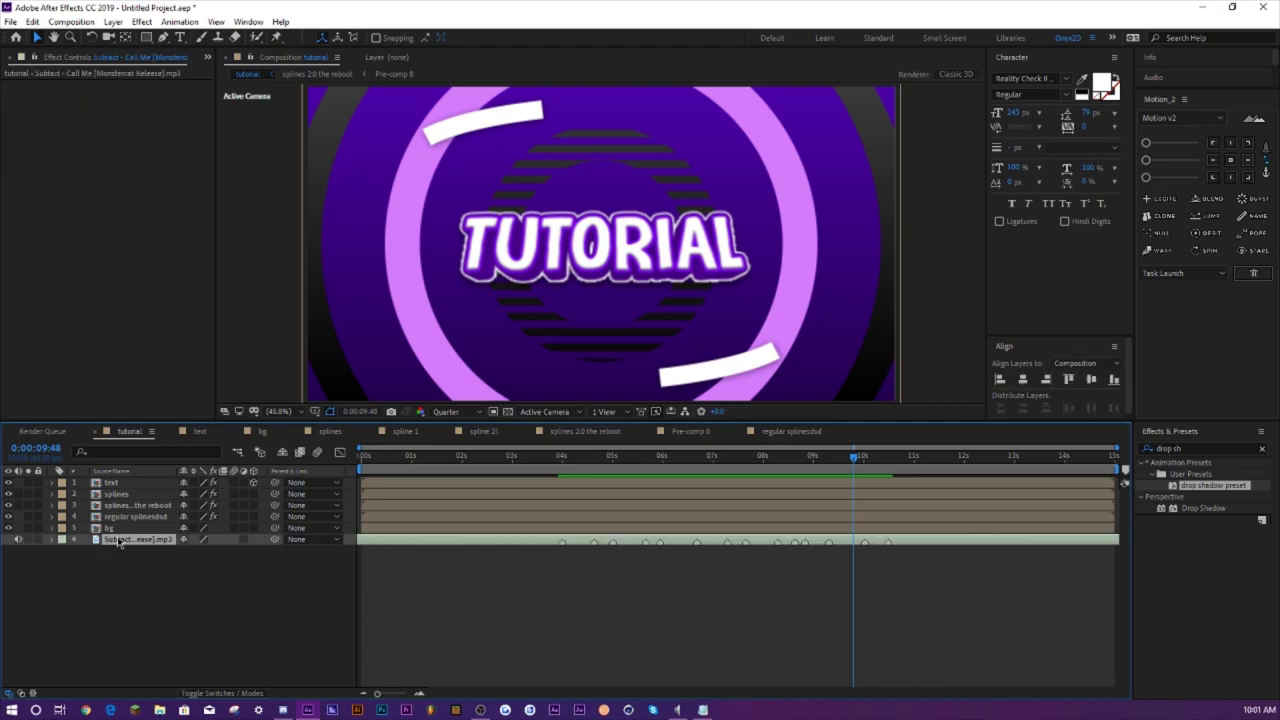
{"action": "key", "text": "ctrl+d"}
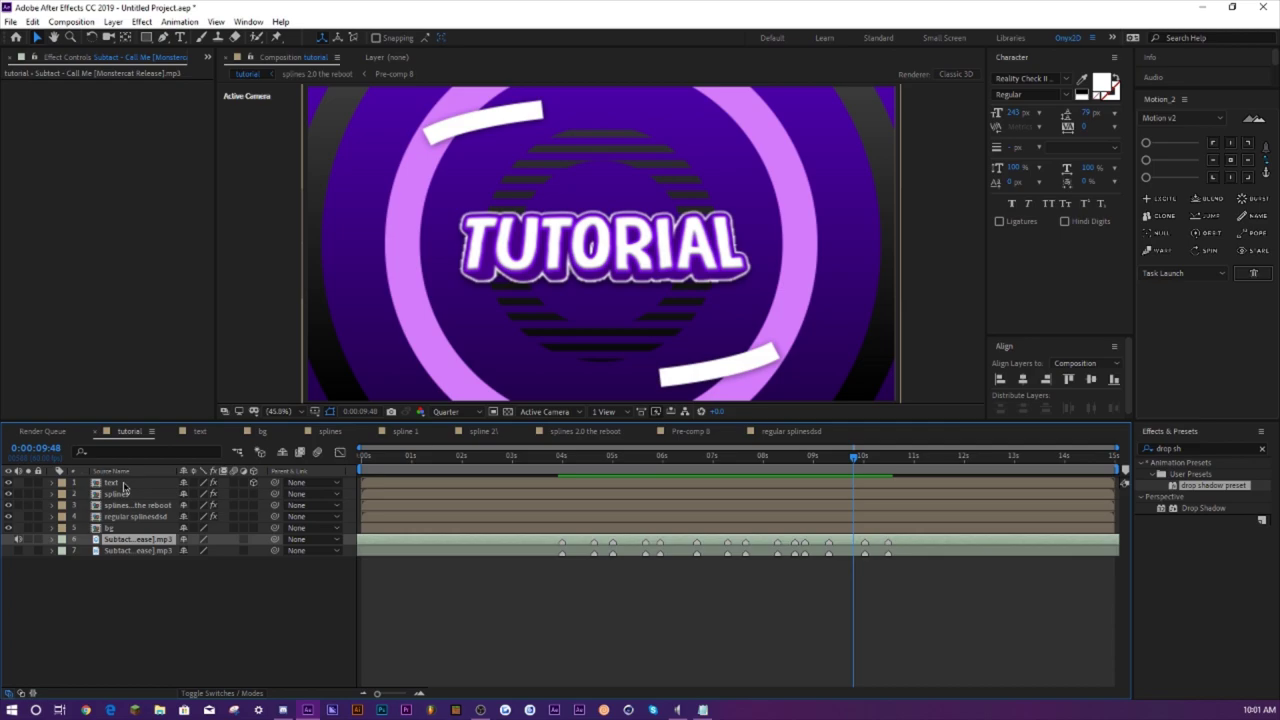
- Pre-compose the text, spline, background and first mp3 layers into Pre-comp 9
{"action": "left_click", "coordinate": [123, 484], "text": "shift"}
{"action": "right_click", "coordinate": [123, 484]}
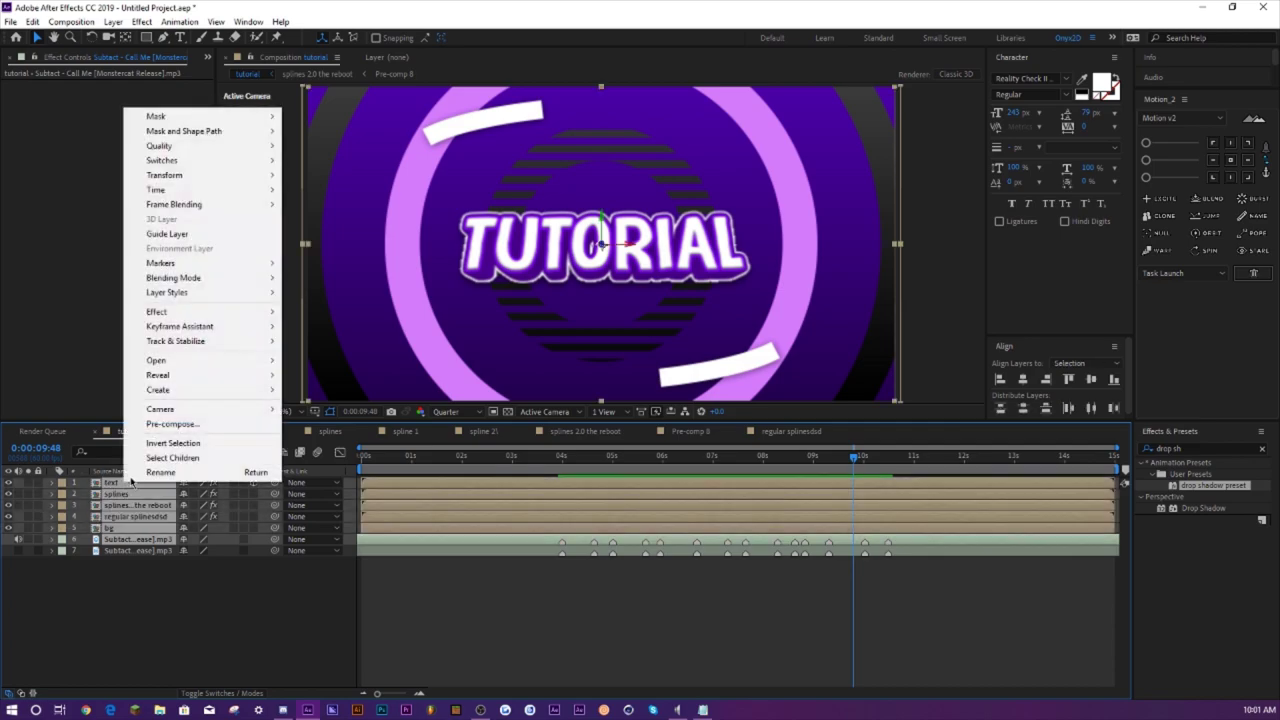
{"action": "left_click", "coordinate": [160, 421]}
{"action": "key", "text": "Return"}
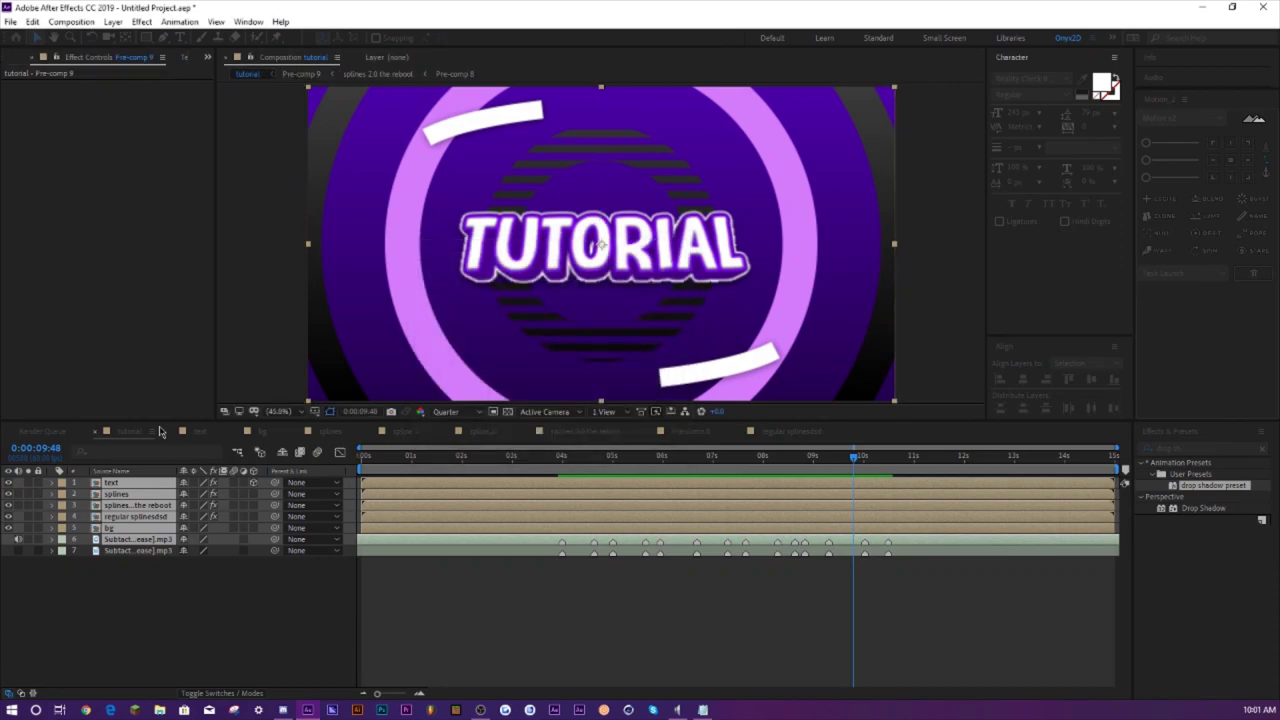
{"action": "left_click", "coordinate": [96, 484]}
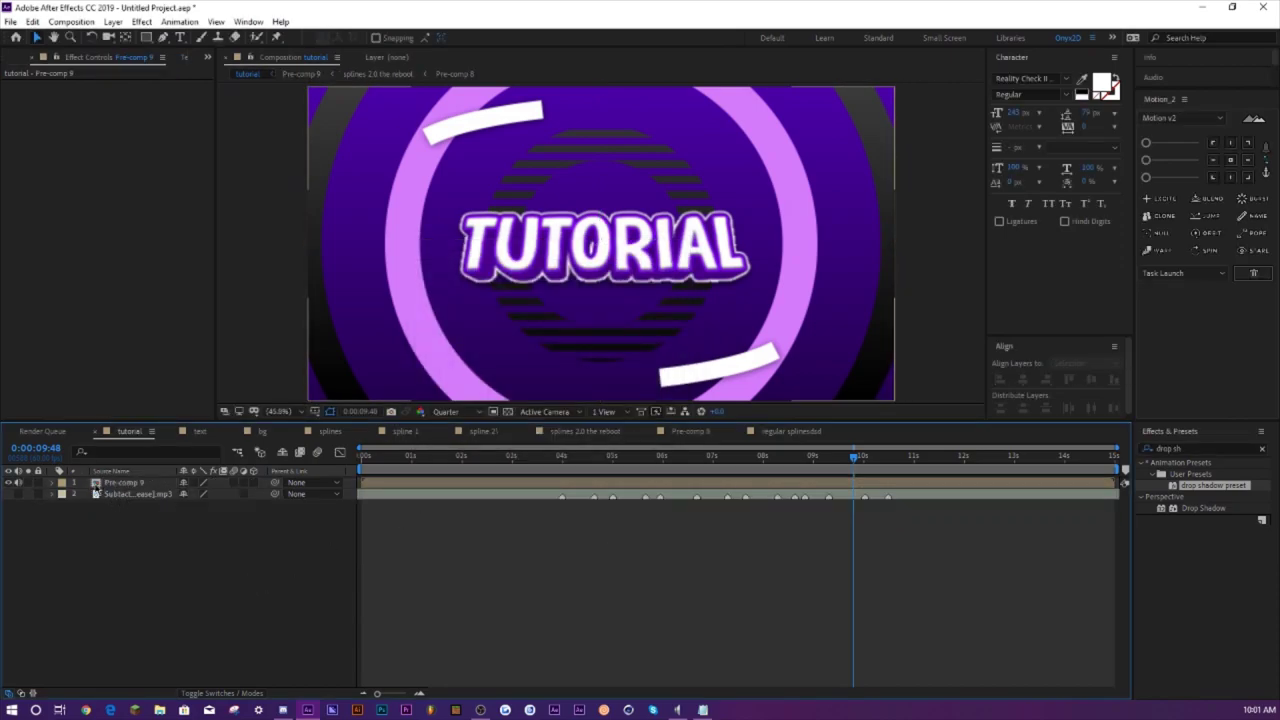
- Preview the 4–6 second section against the beat markers and add an adjustment layer on top
{"action": "left_click", "coordinate": [562, 456]}
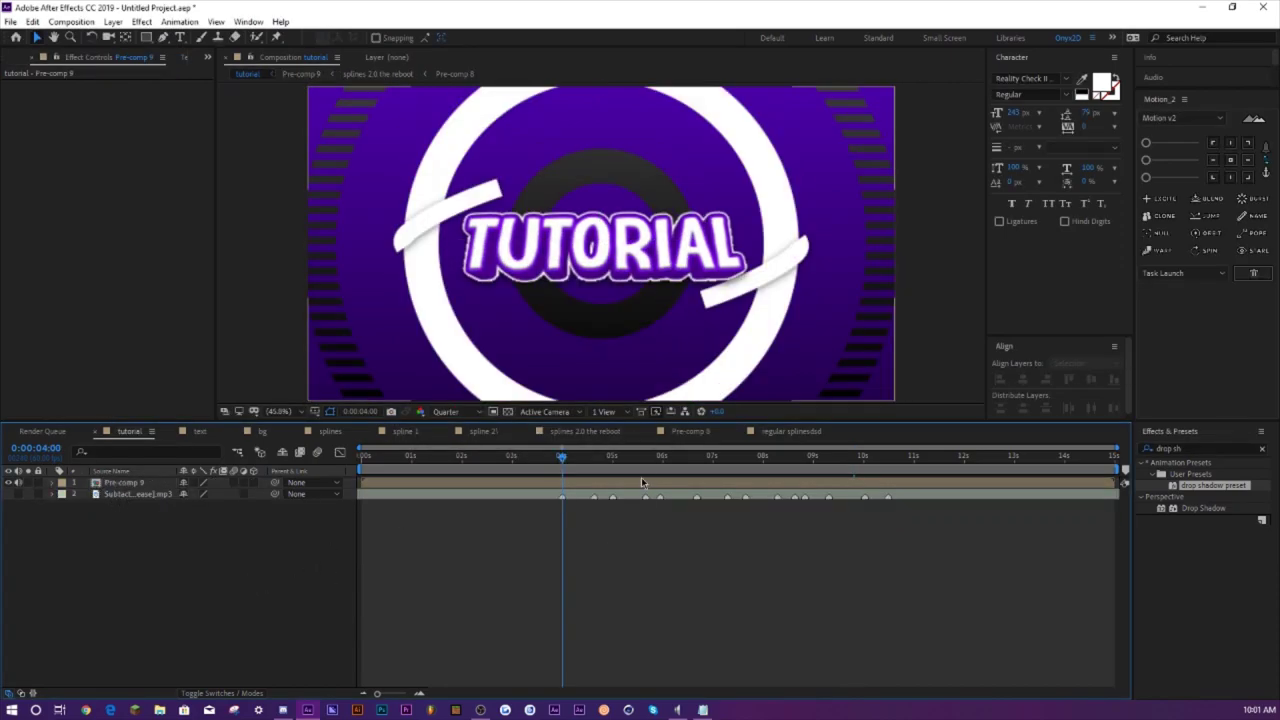
{"action": "mouse_move", "coordinate": [583, 466]}
{"action": "left_mouse_down"}
{"action": "mouse_move", "coordinate": [660, 459]}
{"action": "mouse_move", "coordinate": [563, 459]}
{"action": "mouse_move", "coordinate": [575, 459]}
{"action": "left_mouse_up"}
{"action": "left_click", "coordinate": [560, 457]}
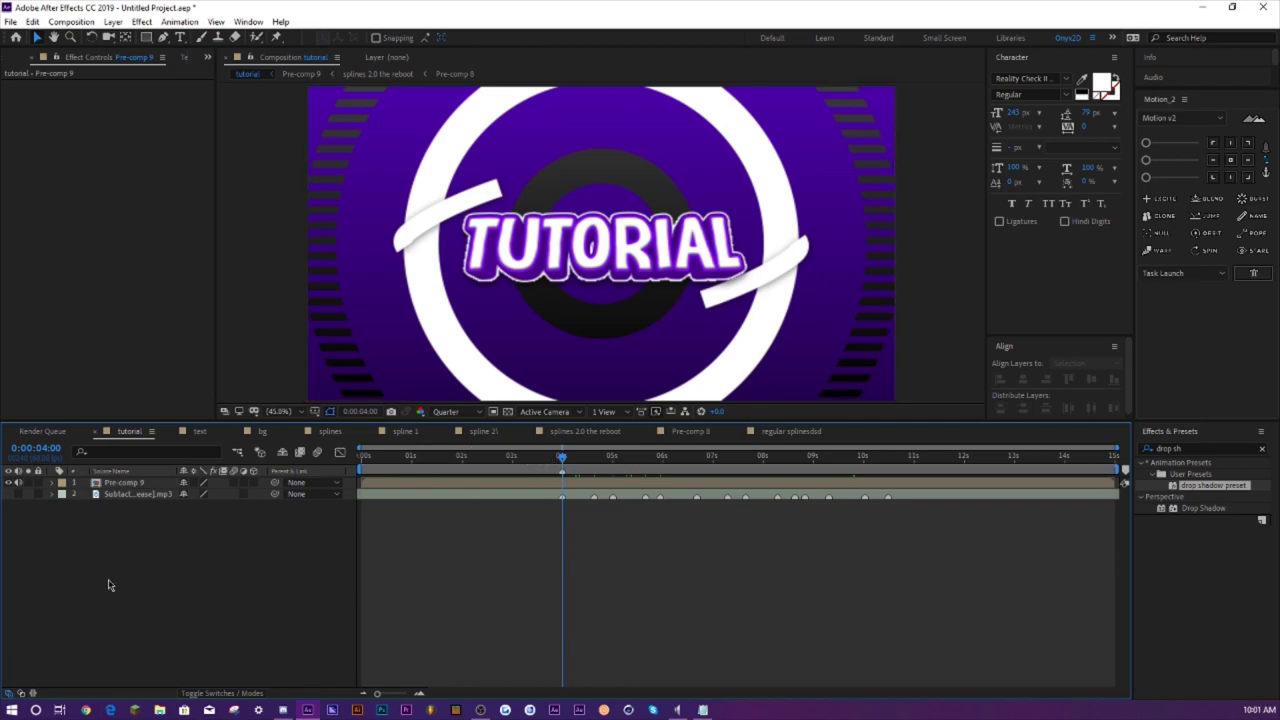
{"action": "key", "text": "k"}
{"action": "key", "text": "space"}
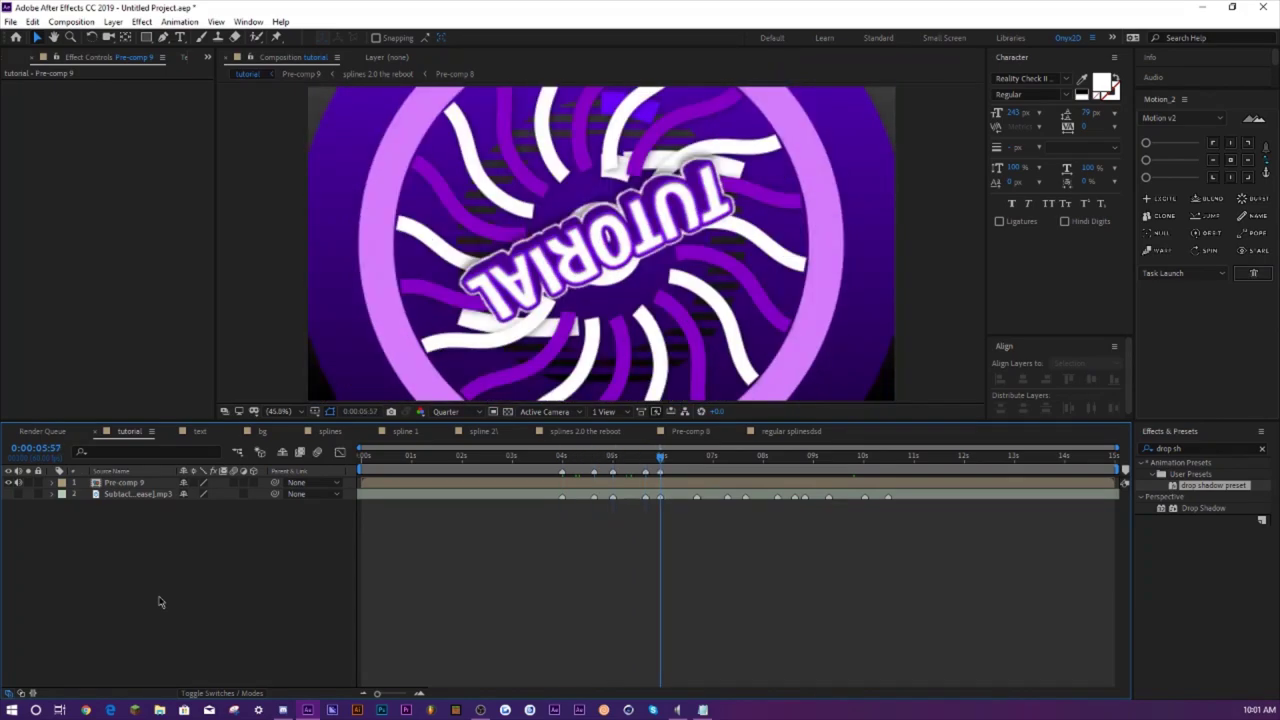
{"action": "key", "text": "k"}
{"action": "key", "text": "k"}
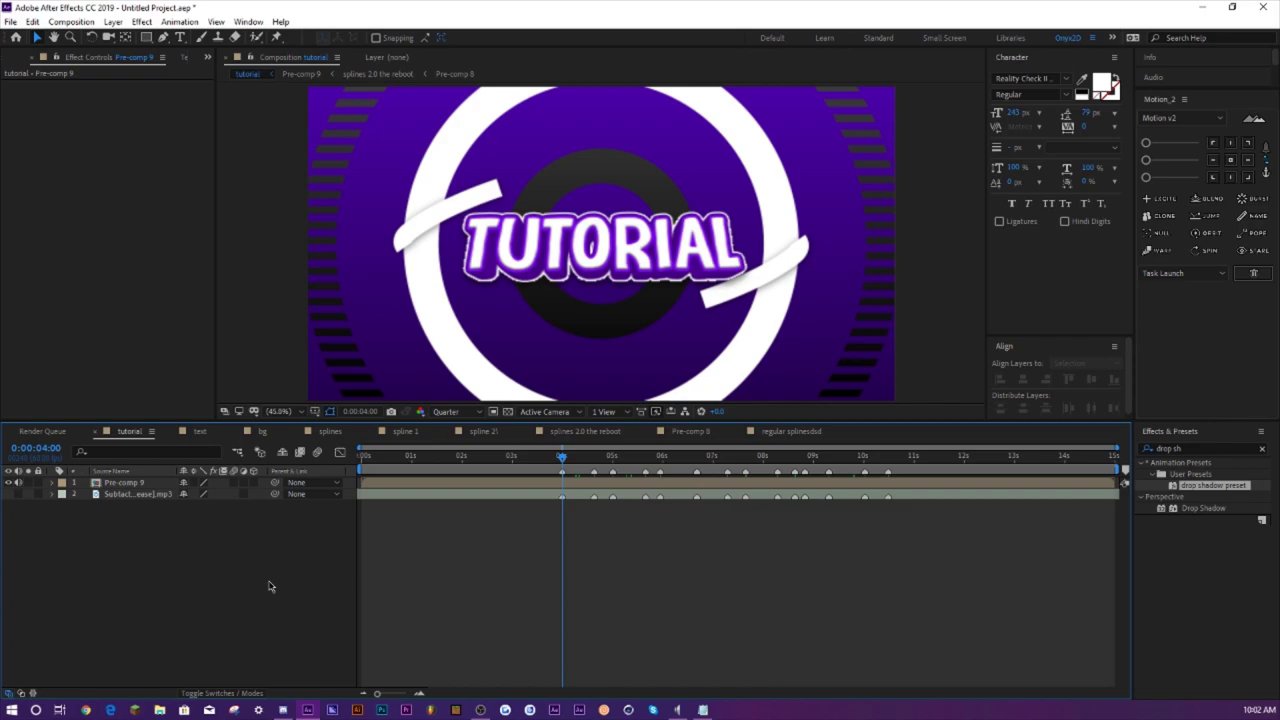
{"action": "key", "text": "space"}
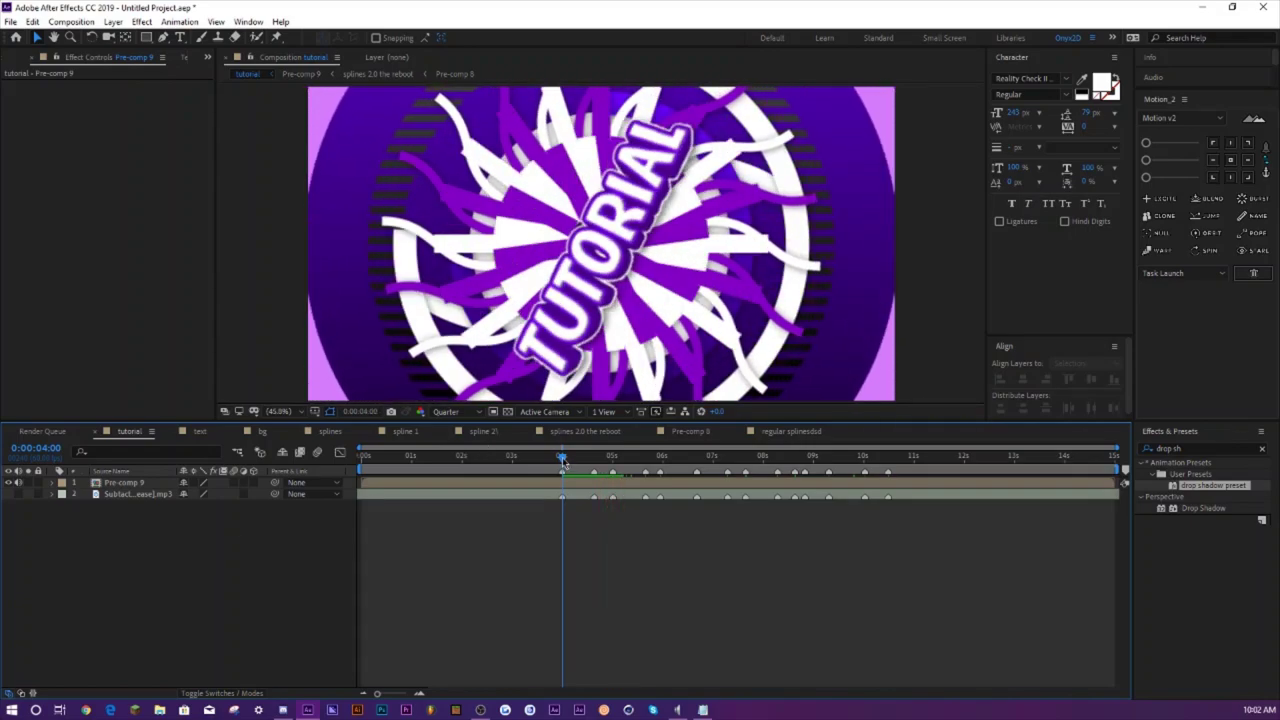
{"action": "left_click_drag", "start_coordinate": [562, 457], "coordinate": [585, 476]}
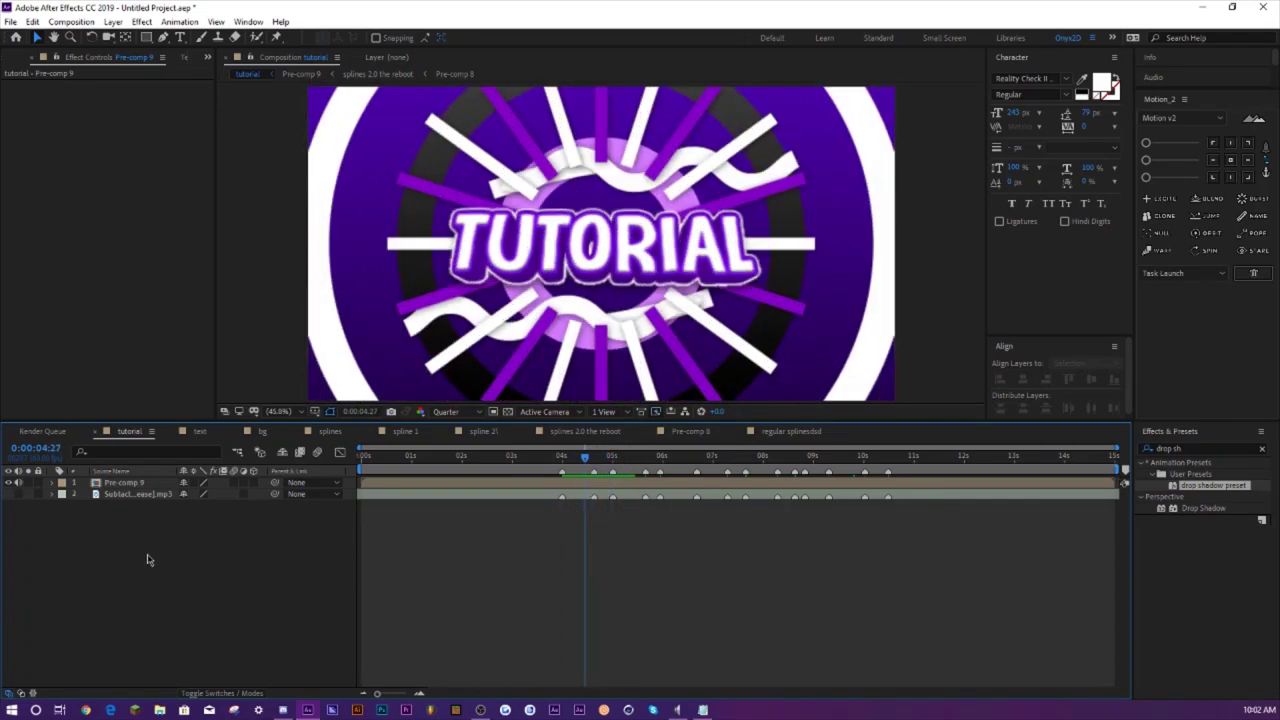
{"action": "key", "text": "ctrl+alt+y"}
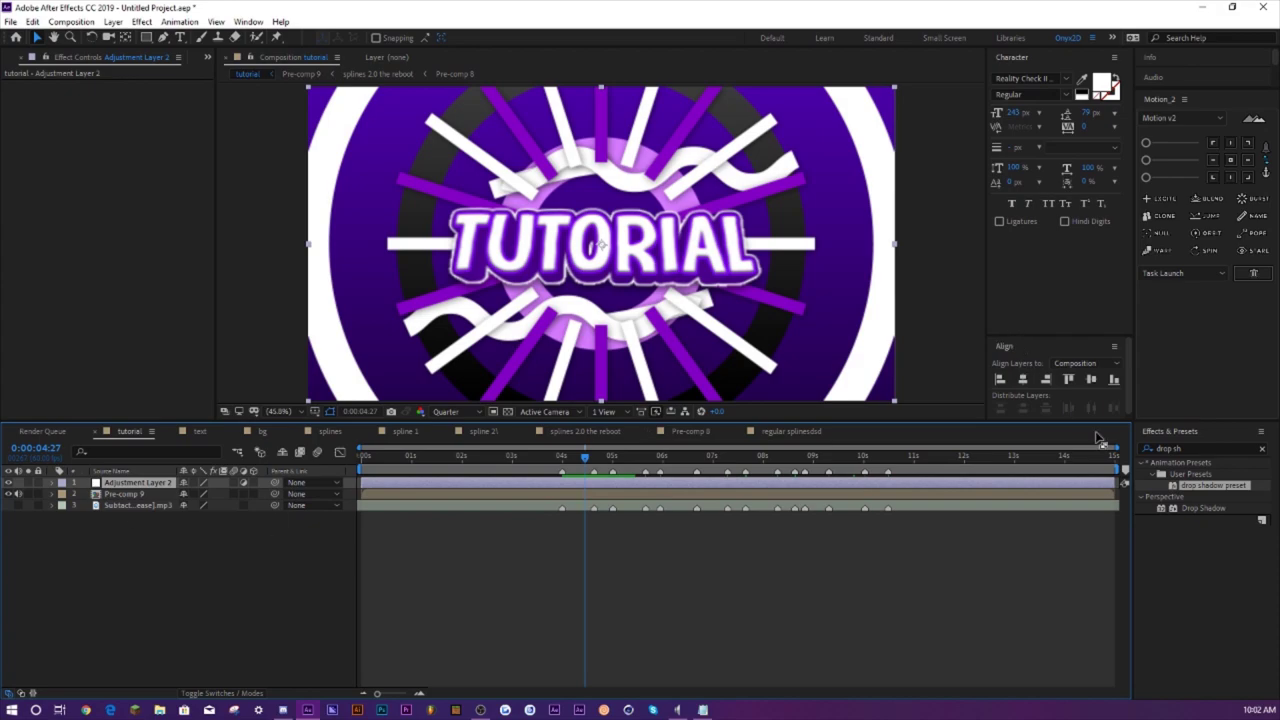
- Apply the Motion Tile and Transform effects to Adjustment Layer 2
{"action": "double_click", "coordinate": [1172, 449]}
{"action": "key", "text": "BackSpace"}
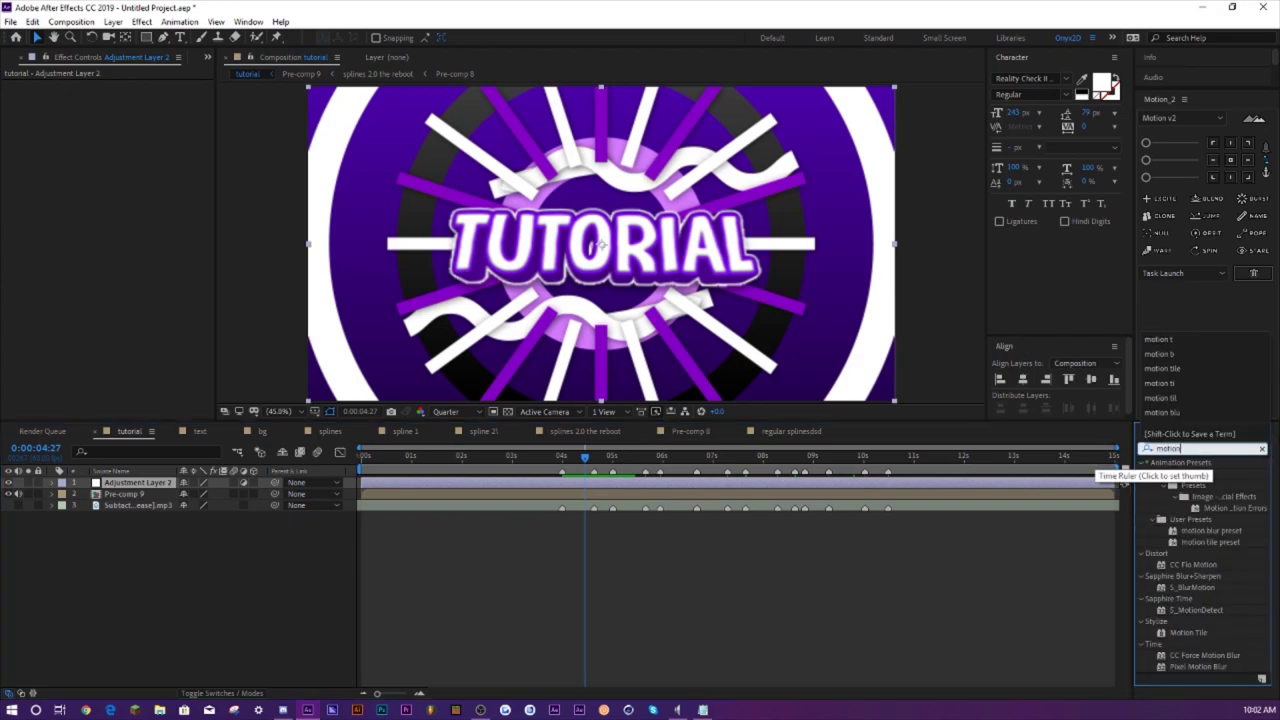
{"action": "type", "text": "motion tile"}
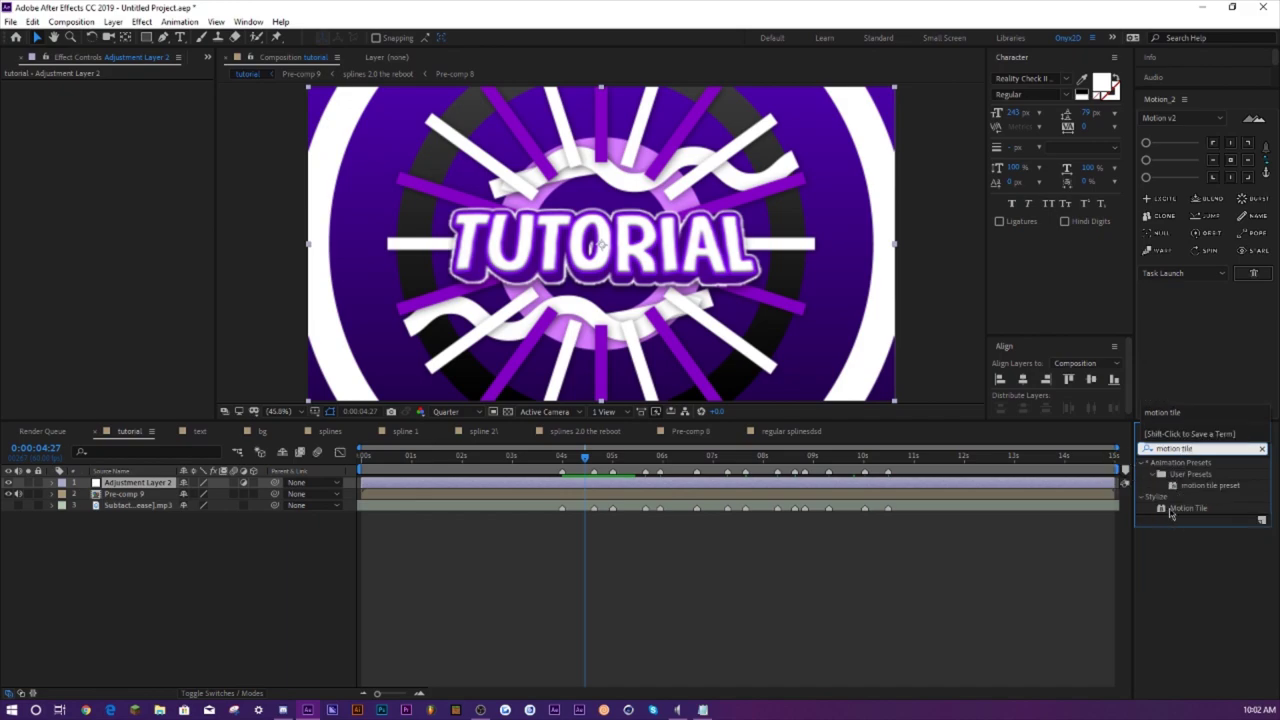
{"action": "left_click_drag", "start_coordinate": [1171, 513], "coordinate": [145, 487]}
{"action": "left_click", "coordinate": [1169, 446]}
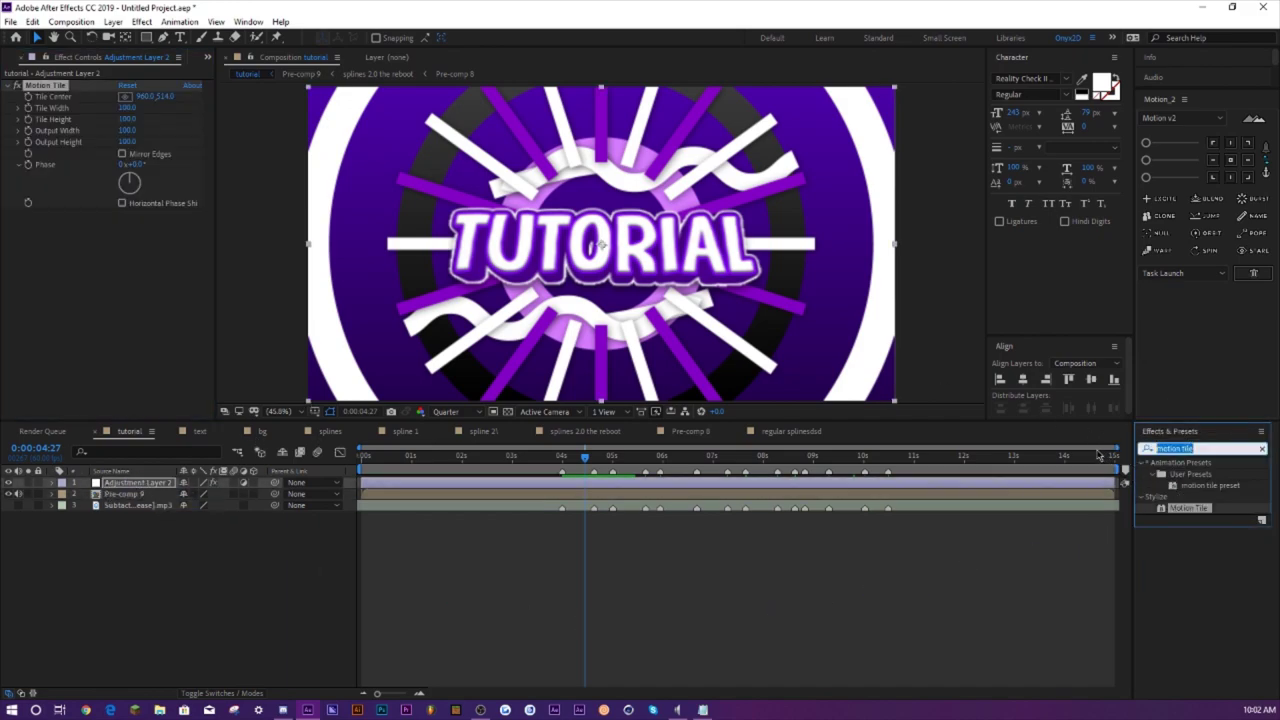
{"action": "type", "text": "transfo"}
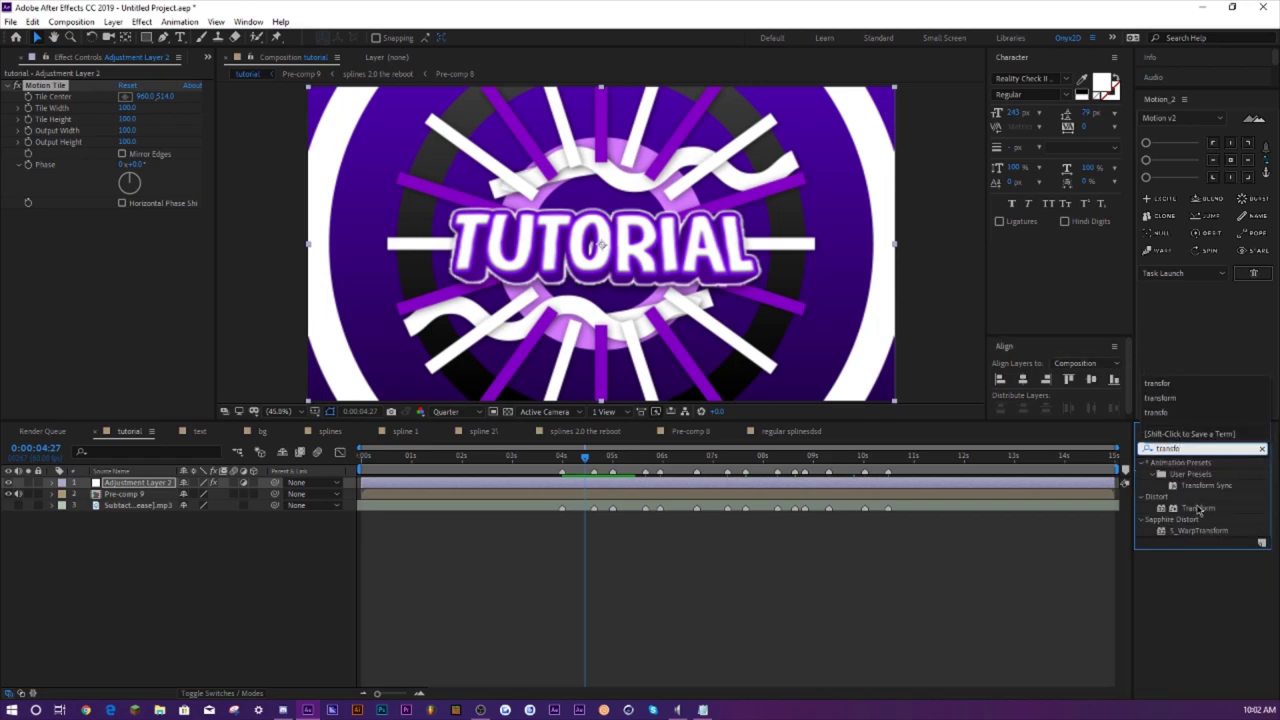
{"action": "left_click_drag", "start_coordinate": [1199, 510], "coordinate": [86, 572]}
{"action": "left_click_drag", "start_coordinate": [140, 478], "coordinate": [140, 482]}
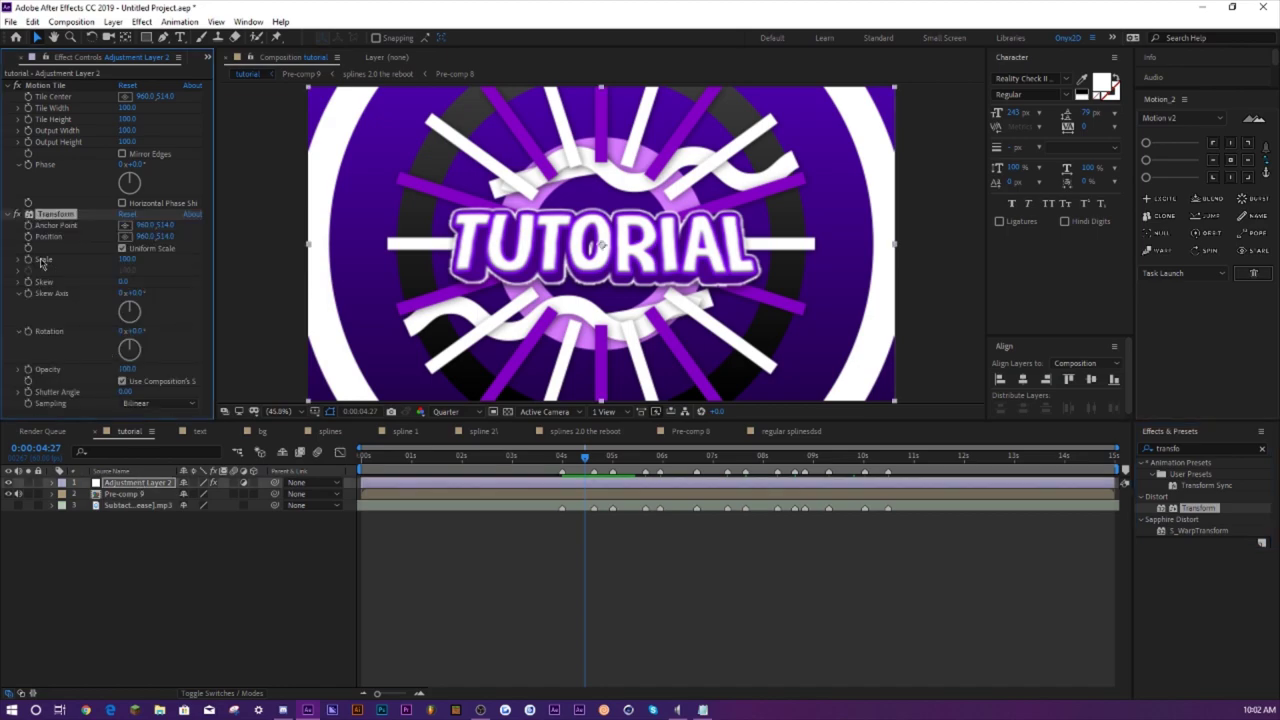
- Set the Motion Tile output width and height to 300
{"action": "left_click", "coordinate": [34, 86]}
{"action": "left_click", "coordinate": [46, 216]}
{"action": "left_click", "coordinate": [128, 142]}
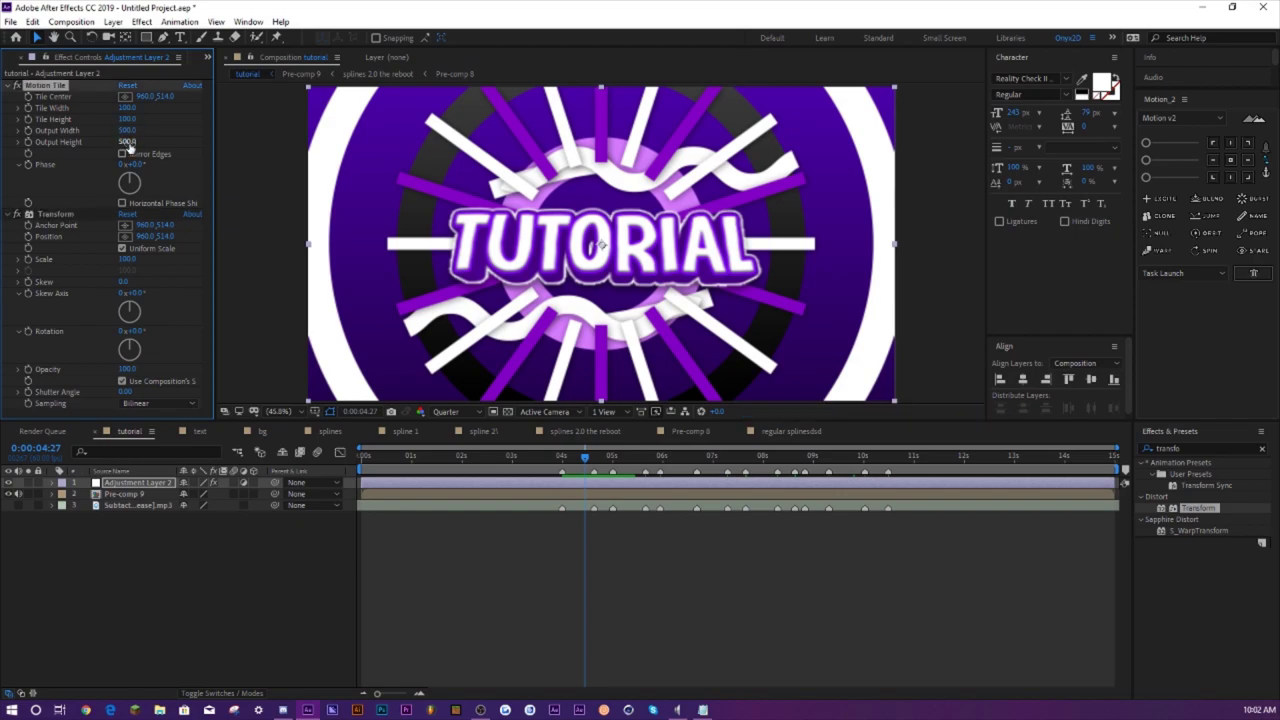
{"action": "left_click", "coordinate": [588, 531]}
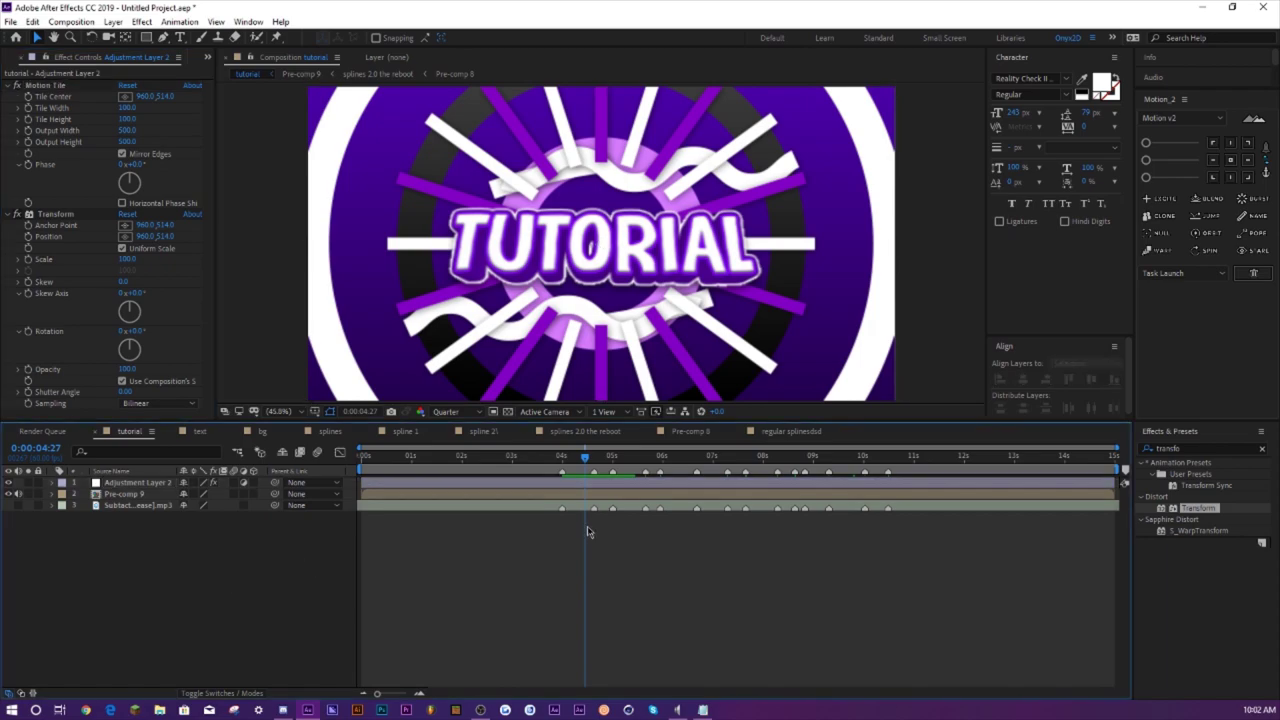
{"action": "left_click", "coordinate": [125, 130]}
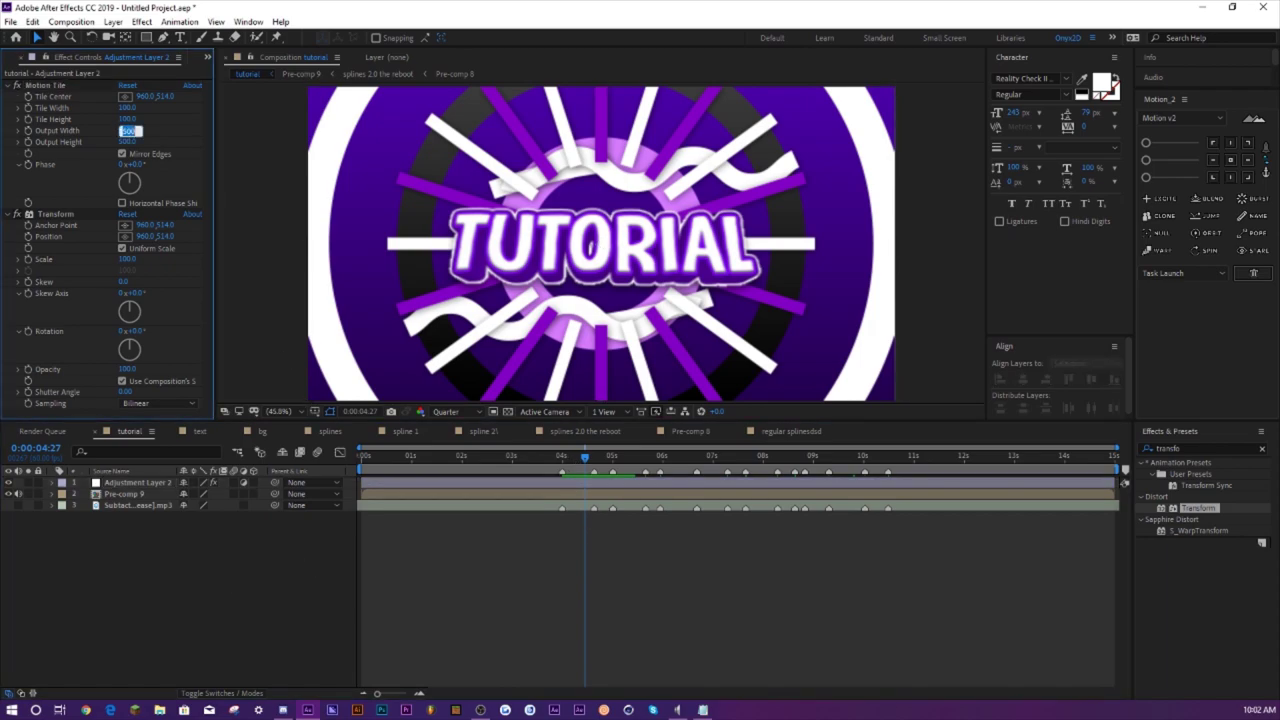
{"action": "key", "text": "Return"}
{"action": "left_click", "coordinate": [128, 142]}
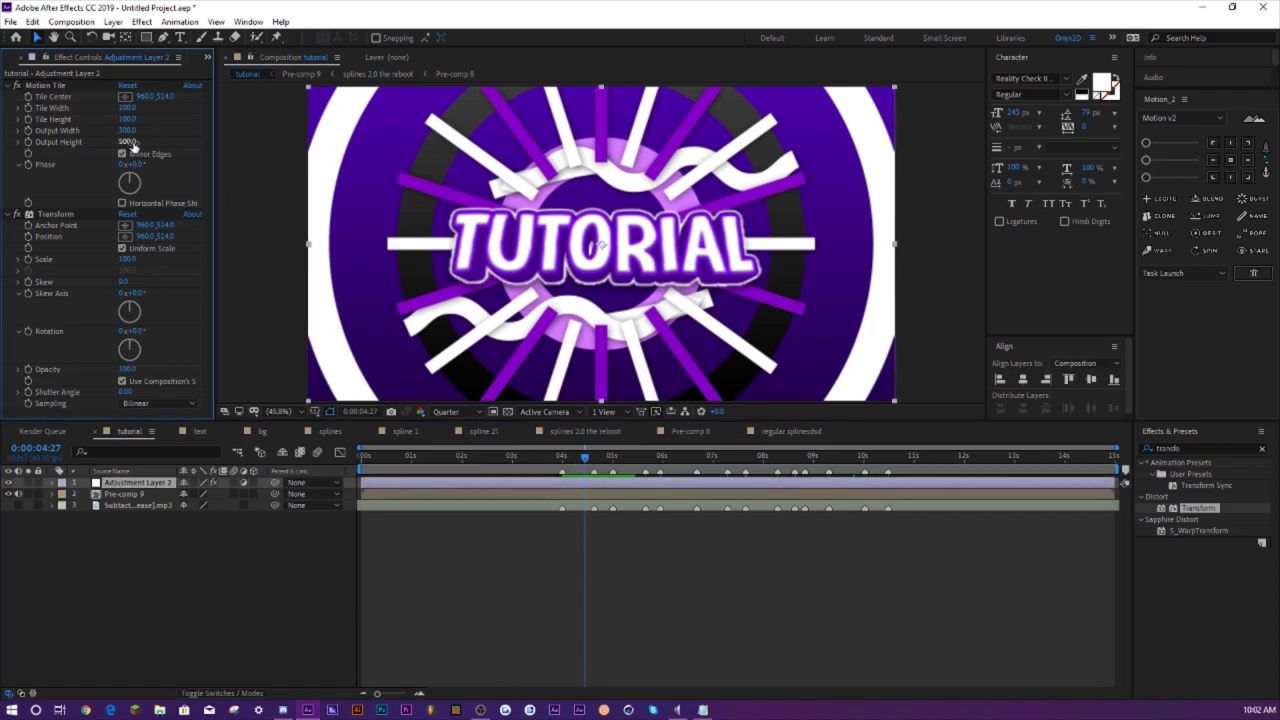
{"action": "type", "text": "300"}
{"action": "key", "text": "Return"}
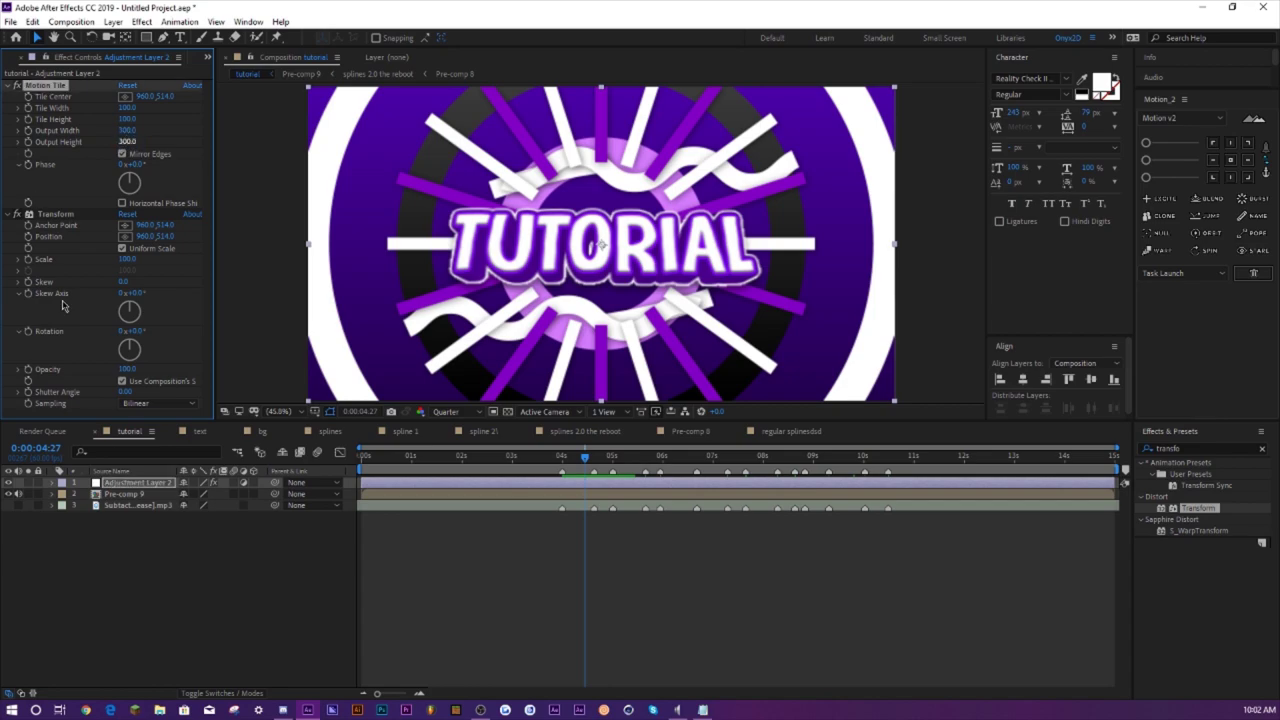
{"action": "right_click", "coordinate": [118, 486]}
- Rename the adjustment layer to 'rotation'
{"action": "left_click", "coordinate": [168, 473]}
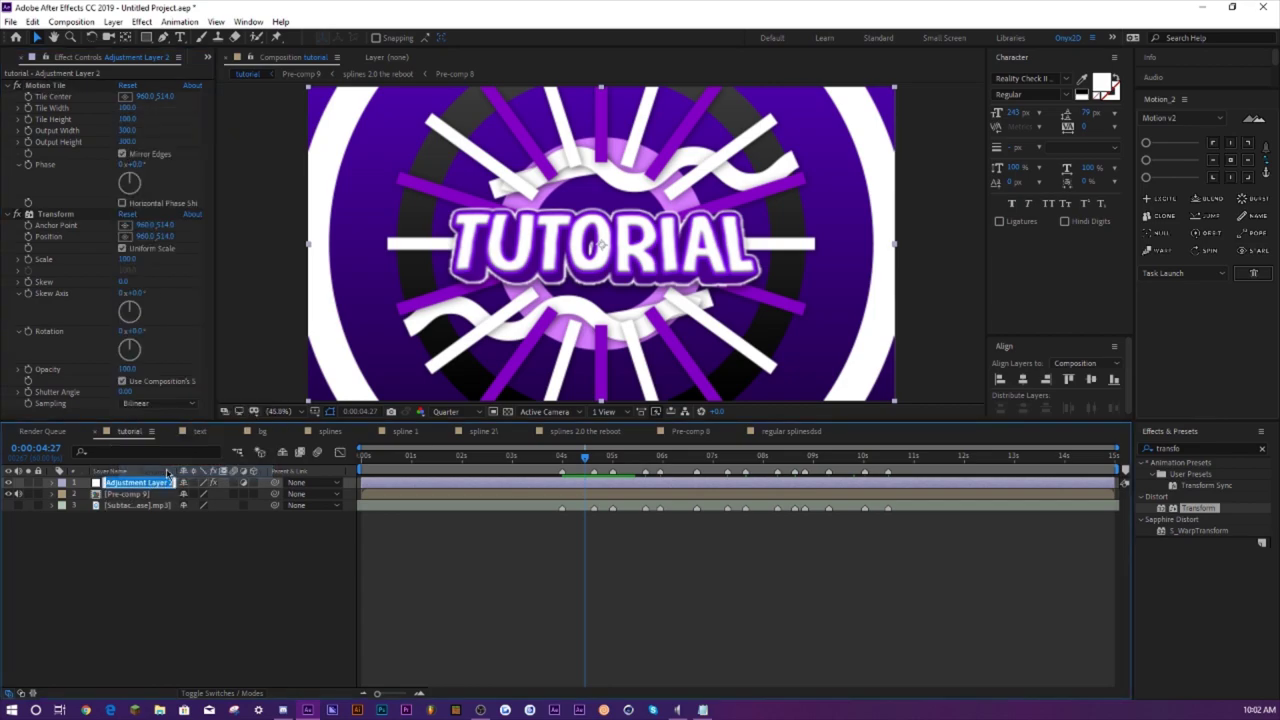
{"action": "type", "text": "rotation"}
{"action": "key", "text": "Return"}
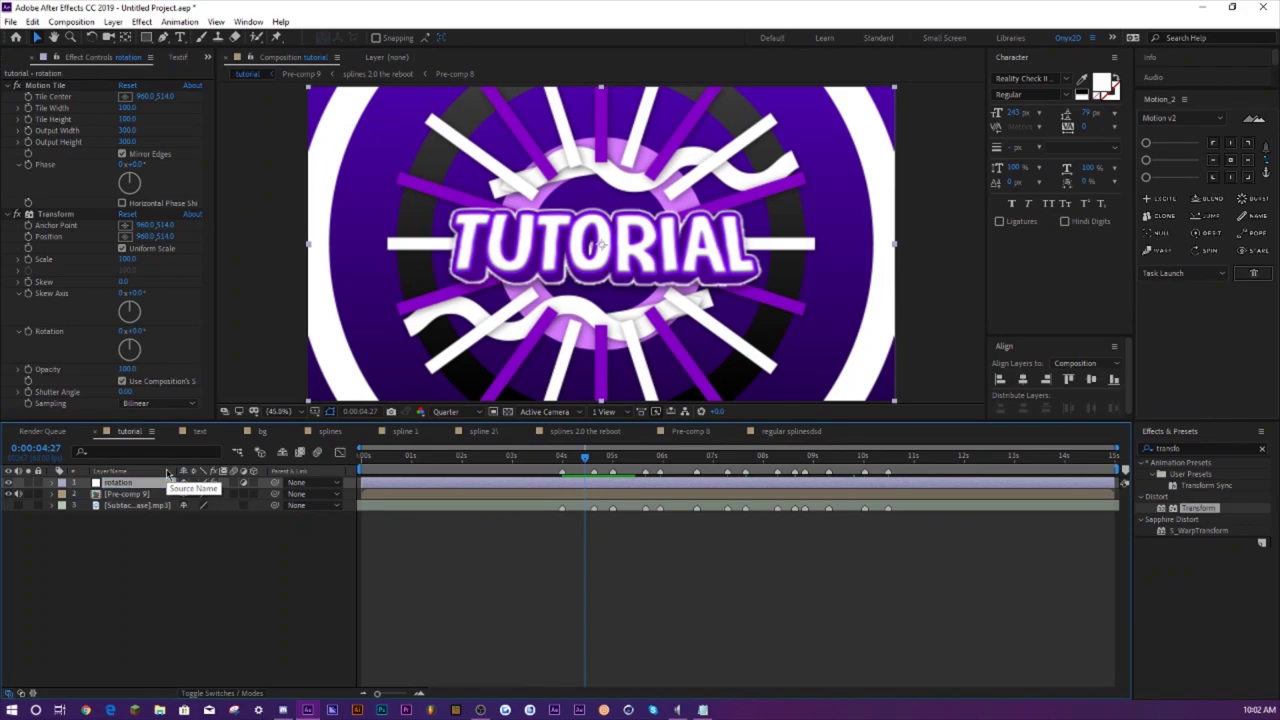
- Keyframe Transform Rotation at 0:00:04:19 and 0:00:06:14, then Easy Ease both keyframes
{"action": "left_click_drag", "start_coordinate": [585, 459], "coordinate": [578, 459]}
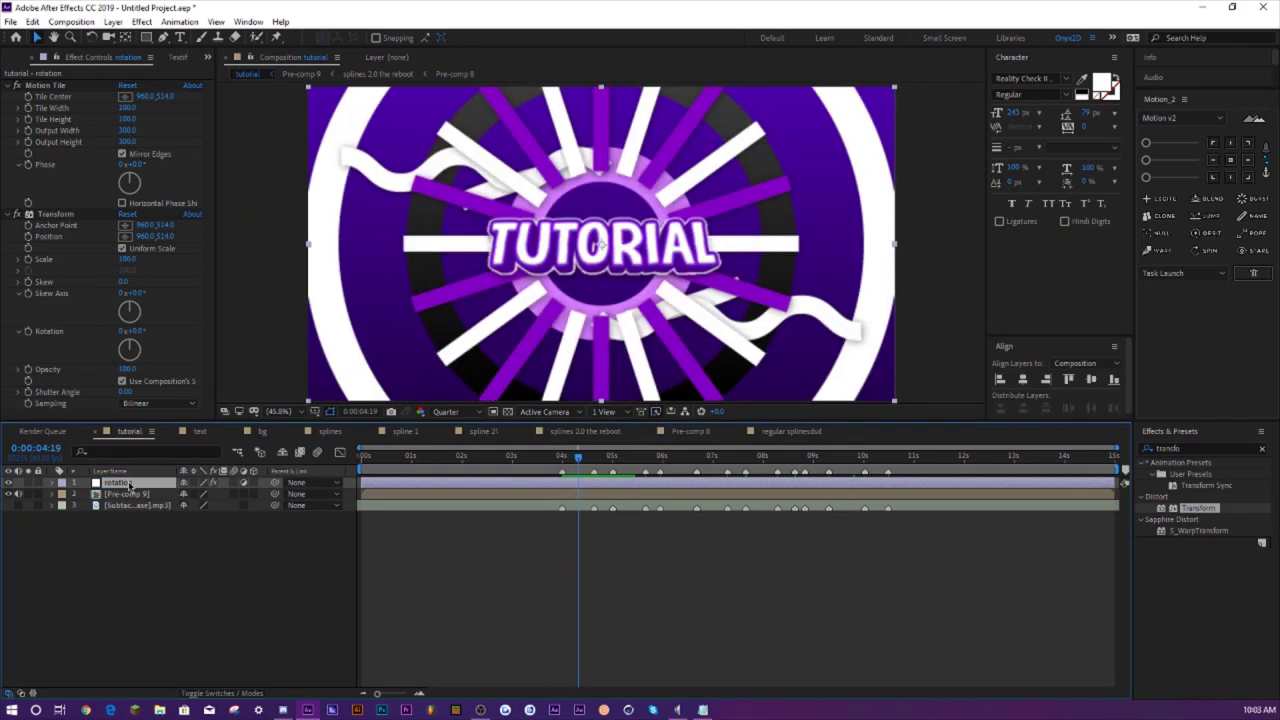
{"action": "key", "text": "e"}
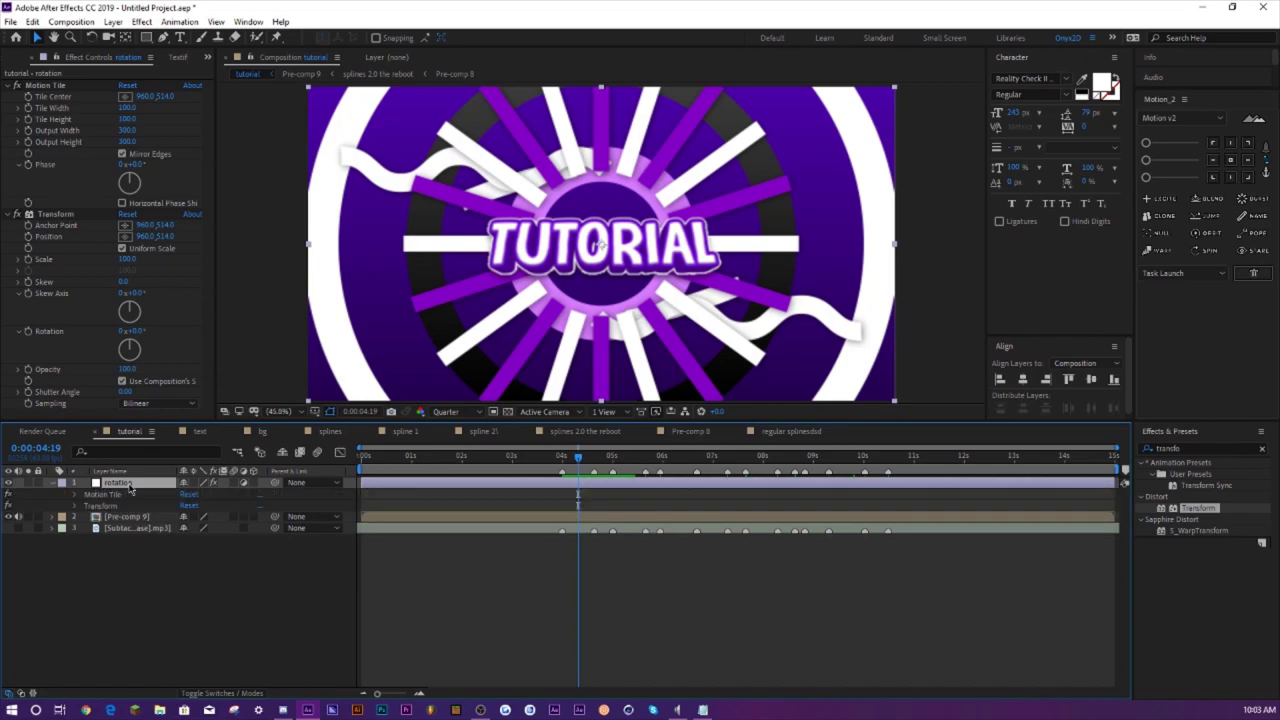
{"action": "left_click", "coordinate": [75, 506]}
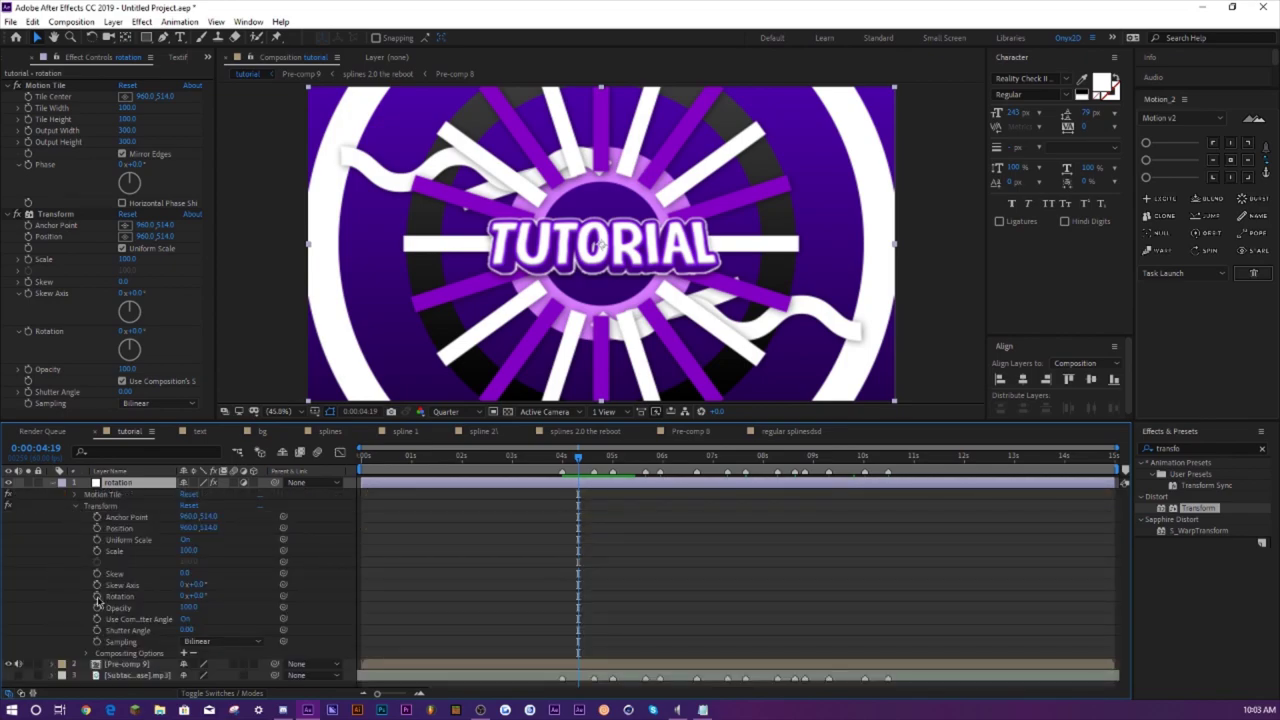
{"action": "left_click", "coordinate": [97, 596]}
{"action": "left_click_drag", "start_coordinate": [647, 468], "coordinate": [674, 465]}
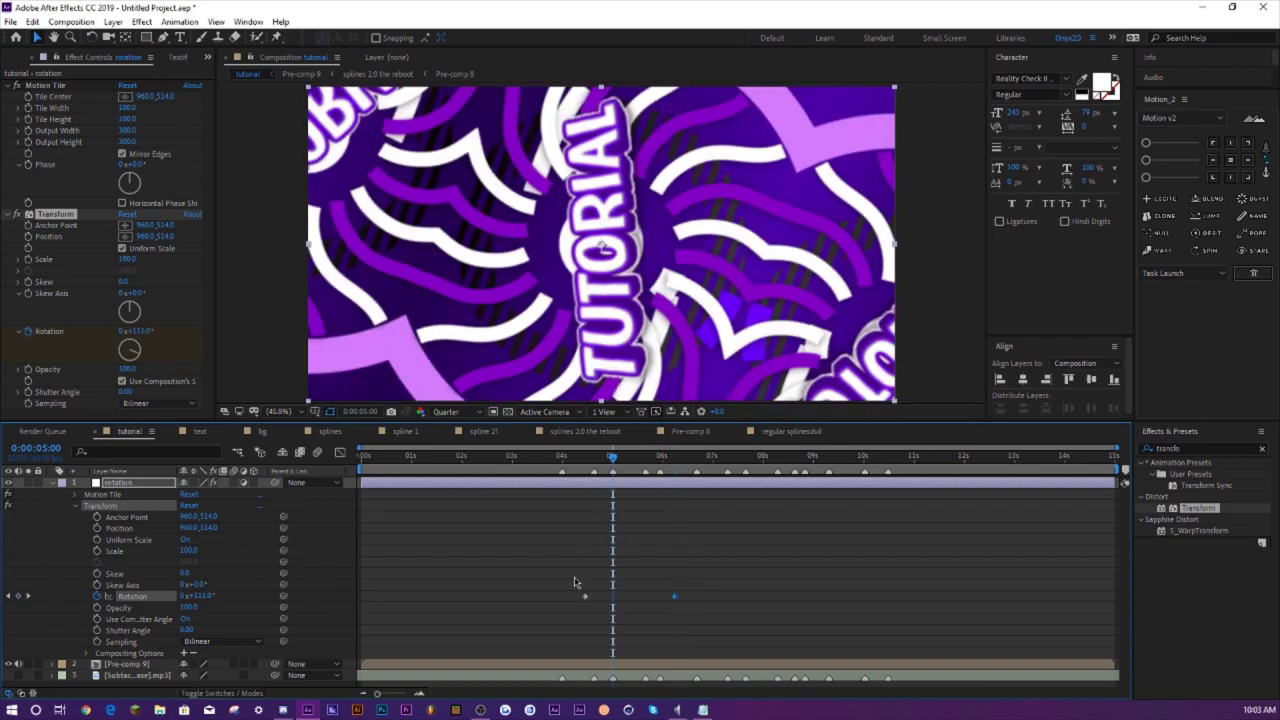
{"action": "left_click_drag", "start_coordinate": [574, 583], "coordinate": [732, 622]}
{"action": "key", "text": "F9"}
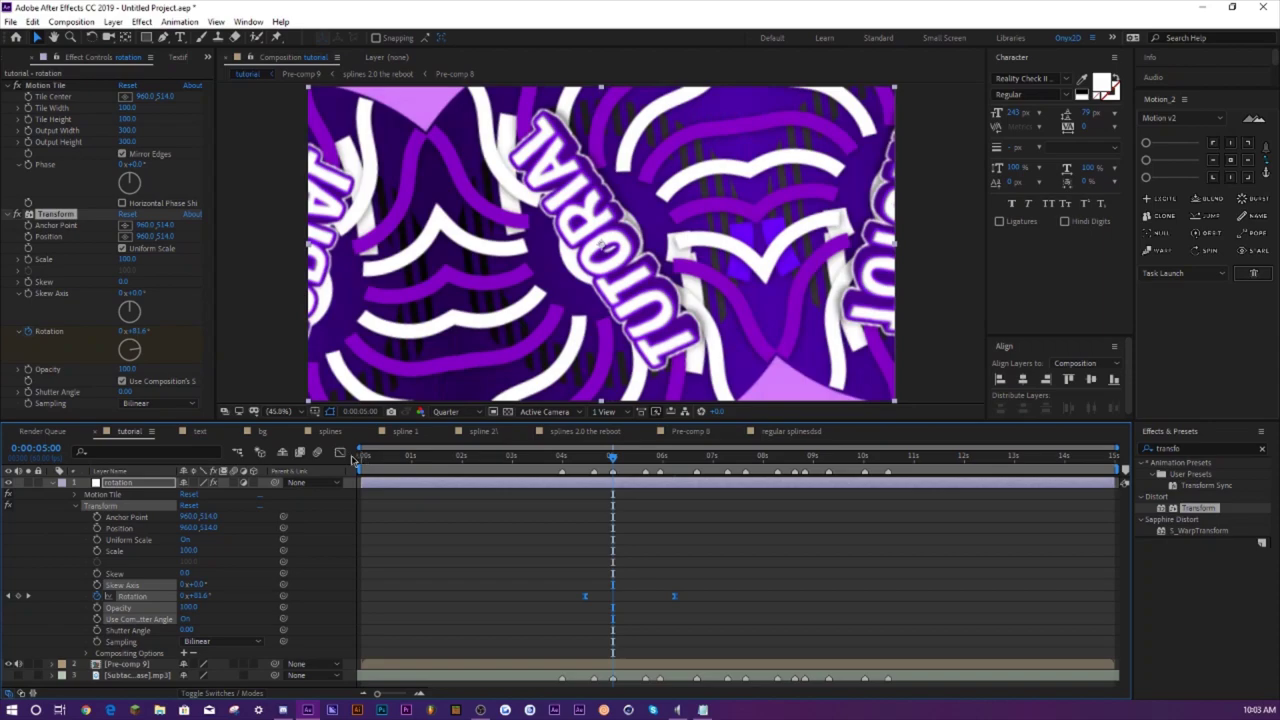
- Lengthen the Bezier handles on both rotation keyframes in the Graph Editor's value curve
{"action": "left_click", "coordinate": [341, 453]}
{"action": "left_click", "coordinate": [670, 680]}
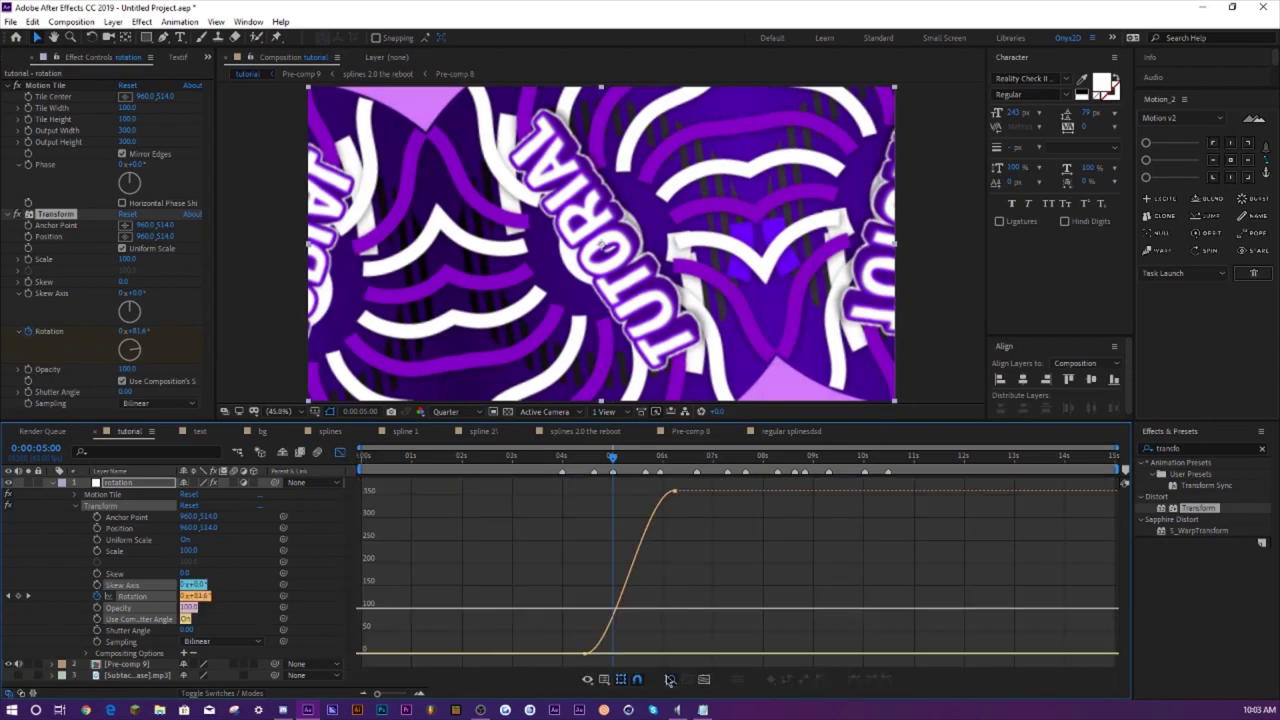
{"action": "left_click", "coordinate": [674, 491]}
{"action": "left_click_drag", "start_coordinate": [624, 493], "coordinate": [584, 491]}
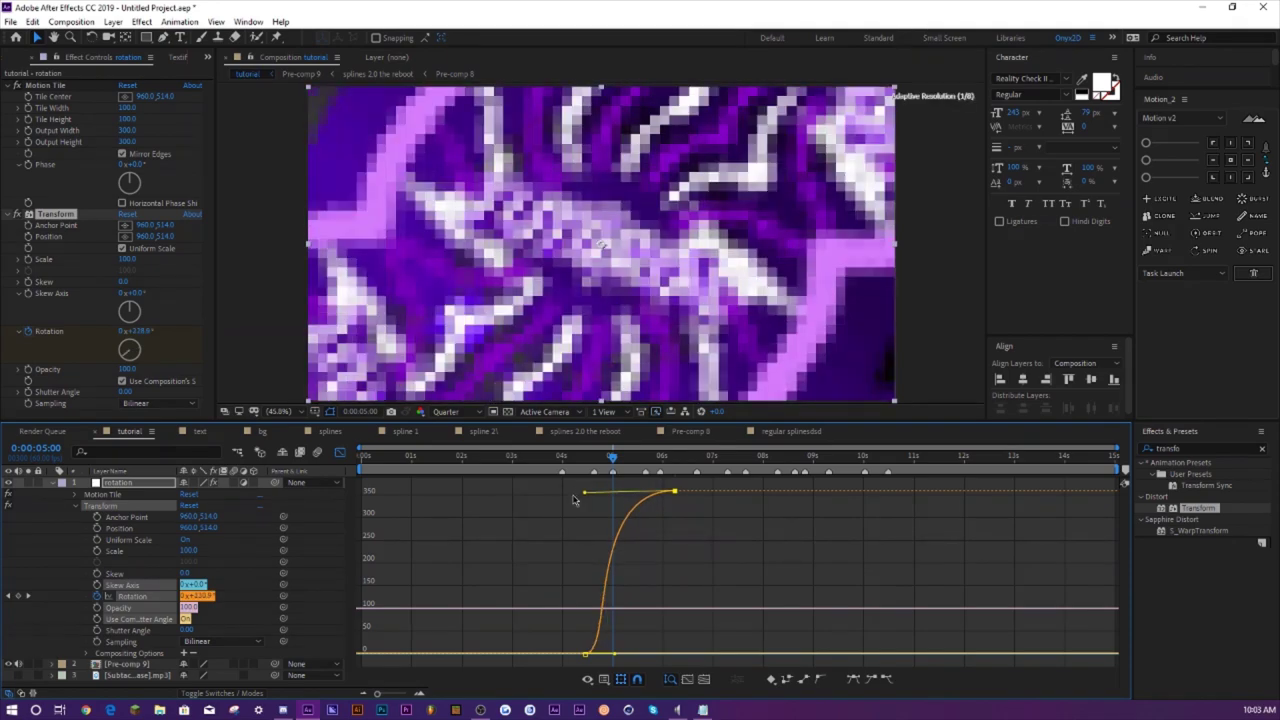
{"action": "left_click_drag", "start_coordinate": [617, 660], "coordinate": [642, 660]}
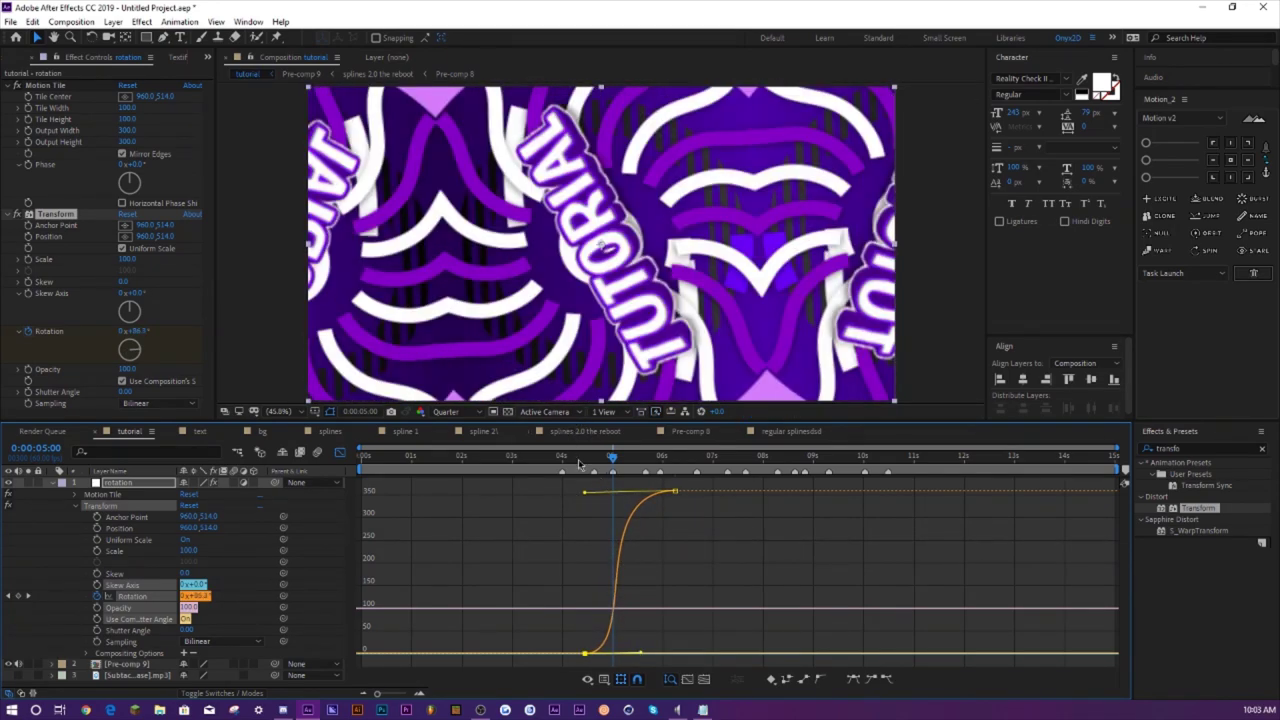
{"action": "left_click", "coordinate": [579, 463]}
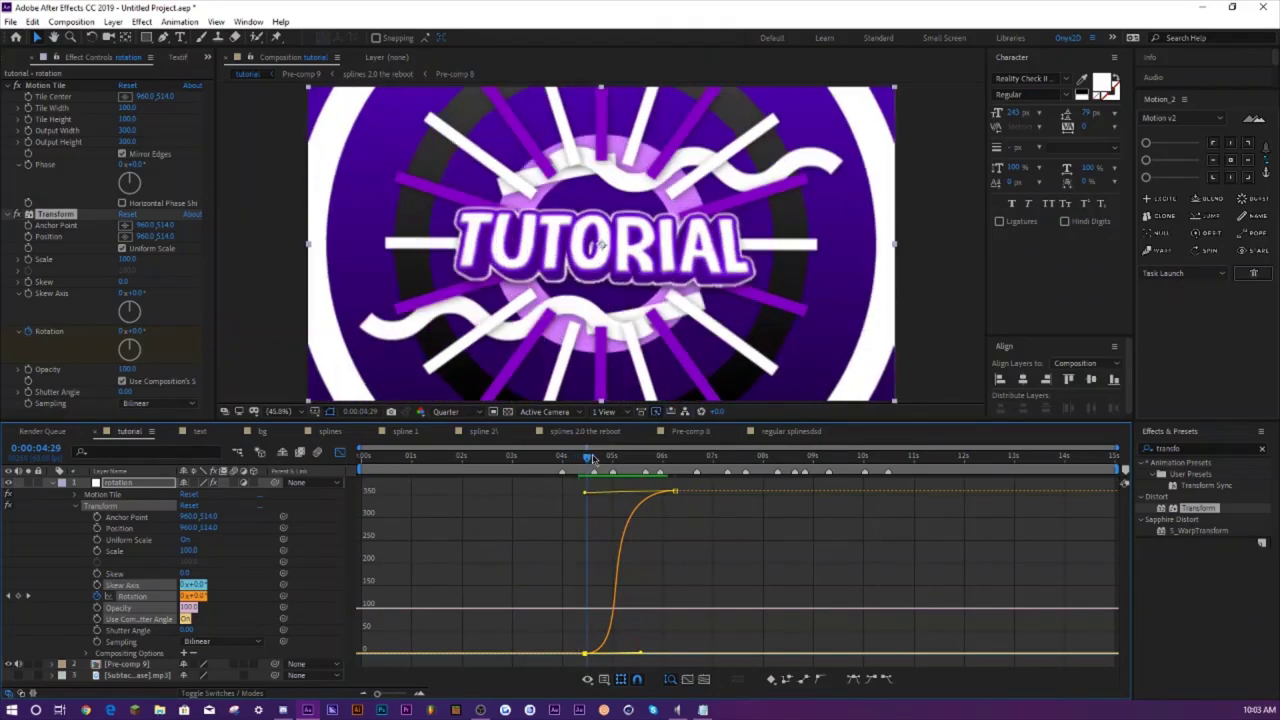
- Raise the keyframe influence on the speed graph to sharpen the spin, then preview it
{"action": "left_click", "coordinate": [606, 681]}
{"action": "left_click", "coordinate": [651, 553]}
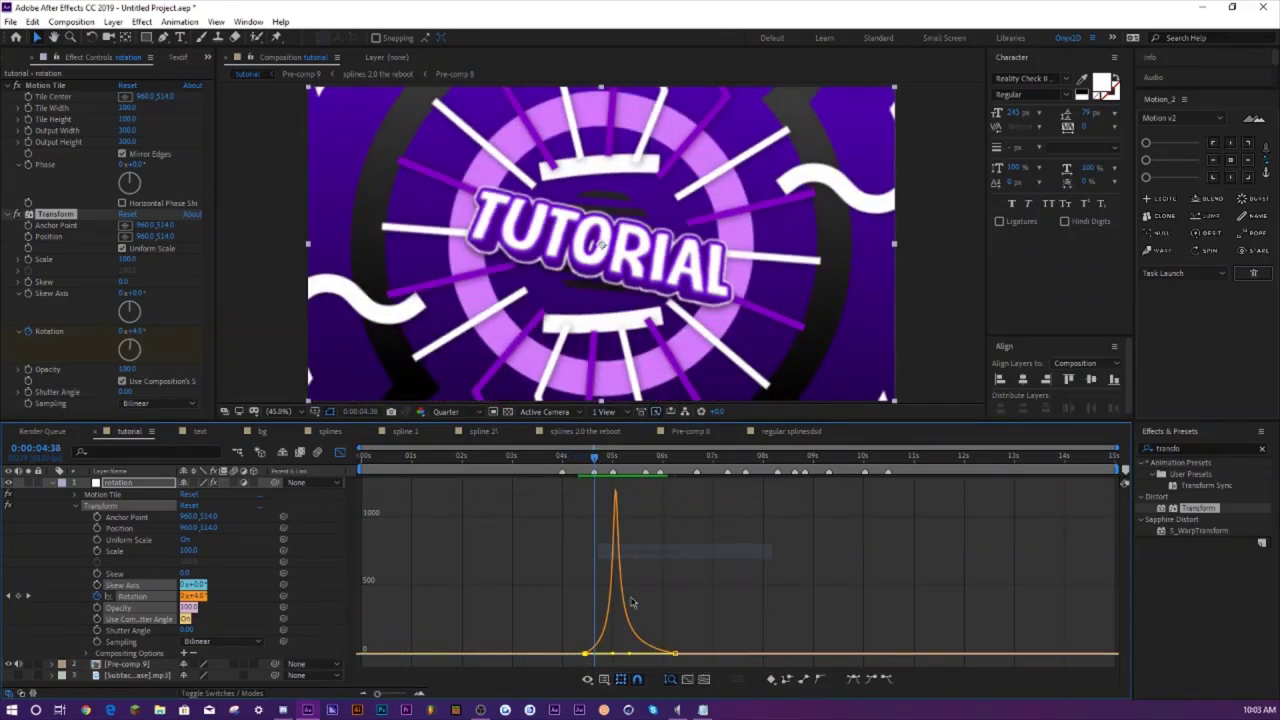
{"action": "left_click", "coordinate": [612, 460]}
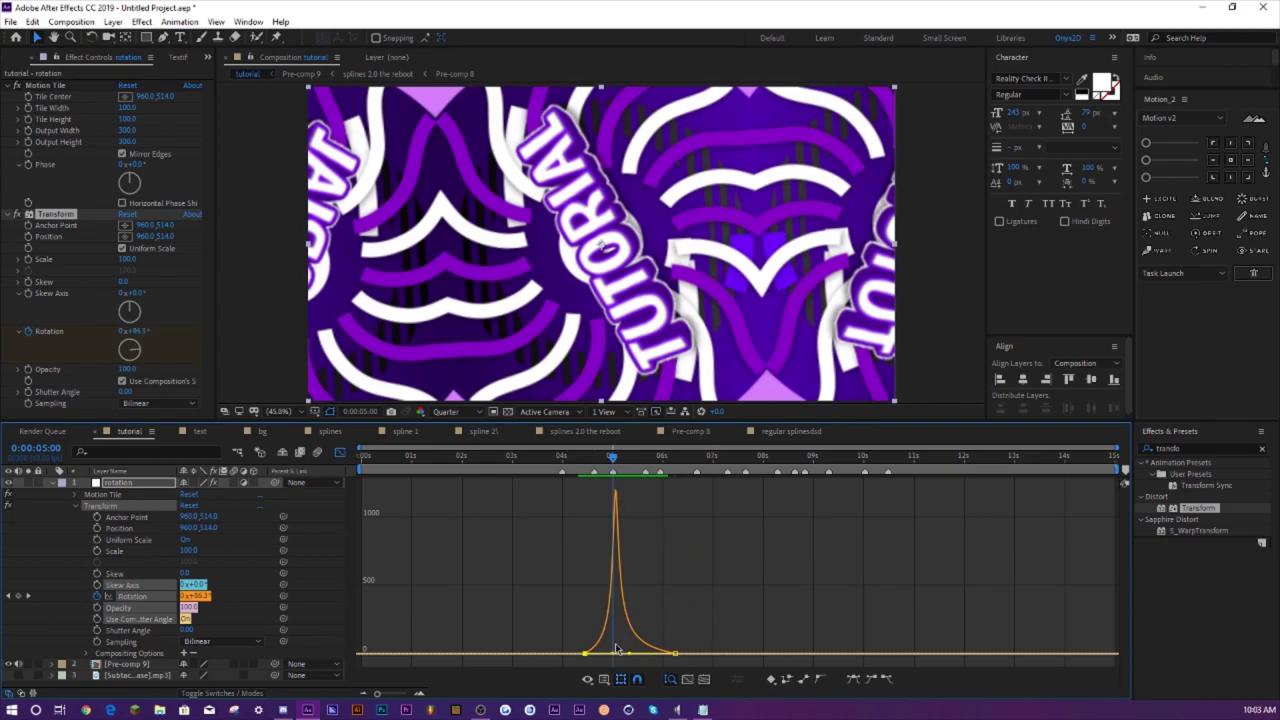
{"action": "left_click_drag", "start_coordinate": [610, 660], "coordinate": [610, 660]}
{"action": "left_click", "coordinate": [613, 682]}
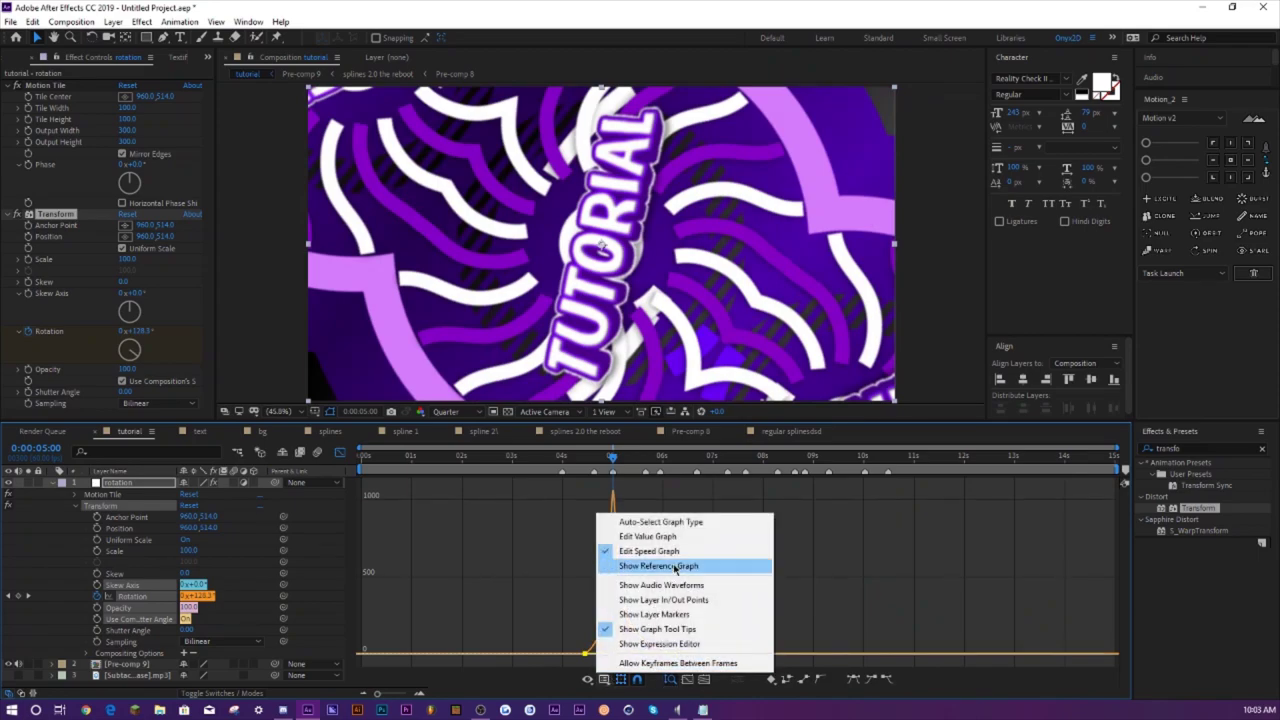
{"action": "left_click", "coordinate": [630, 536]}
{"action": "left_click", "coordinate": [587, 459]}
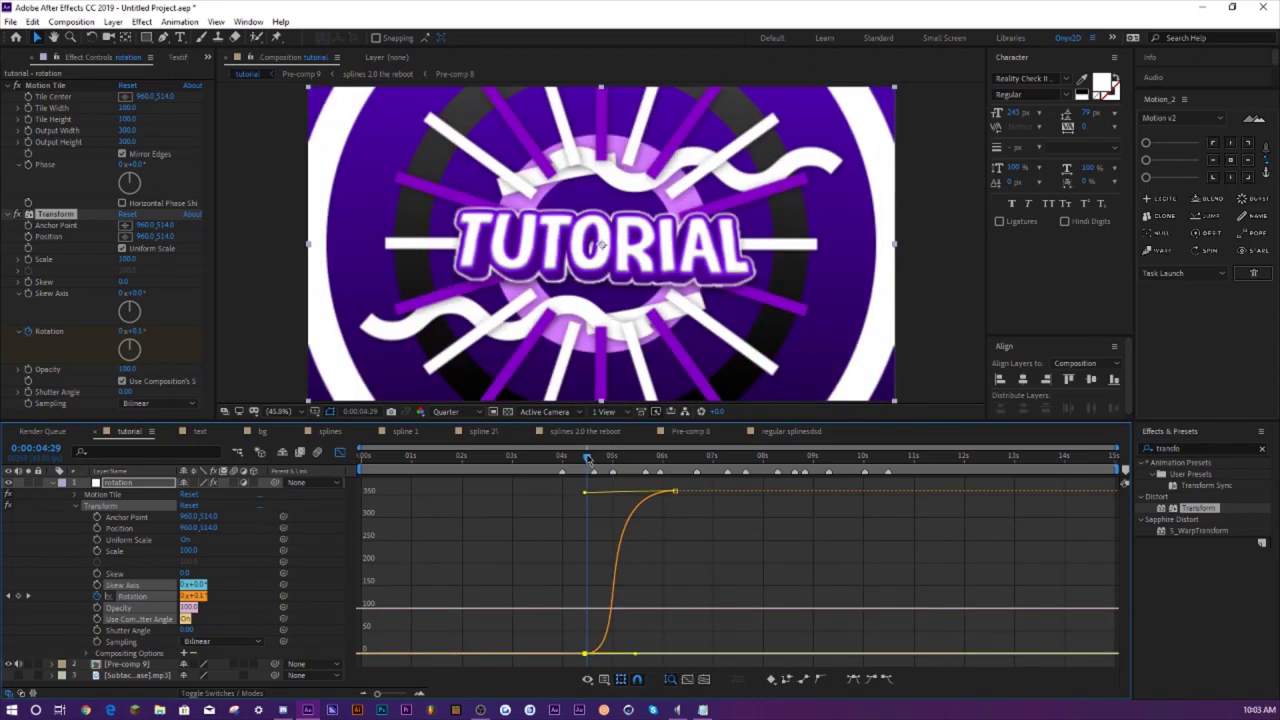
{"action": "key", "text": "space"}
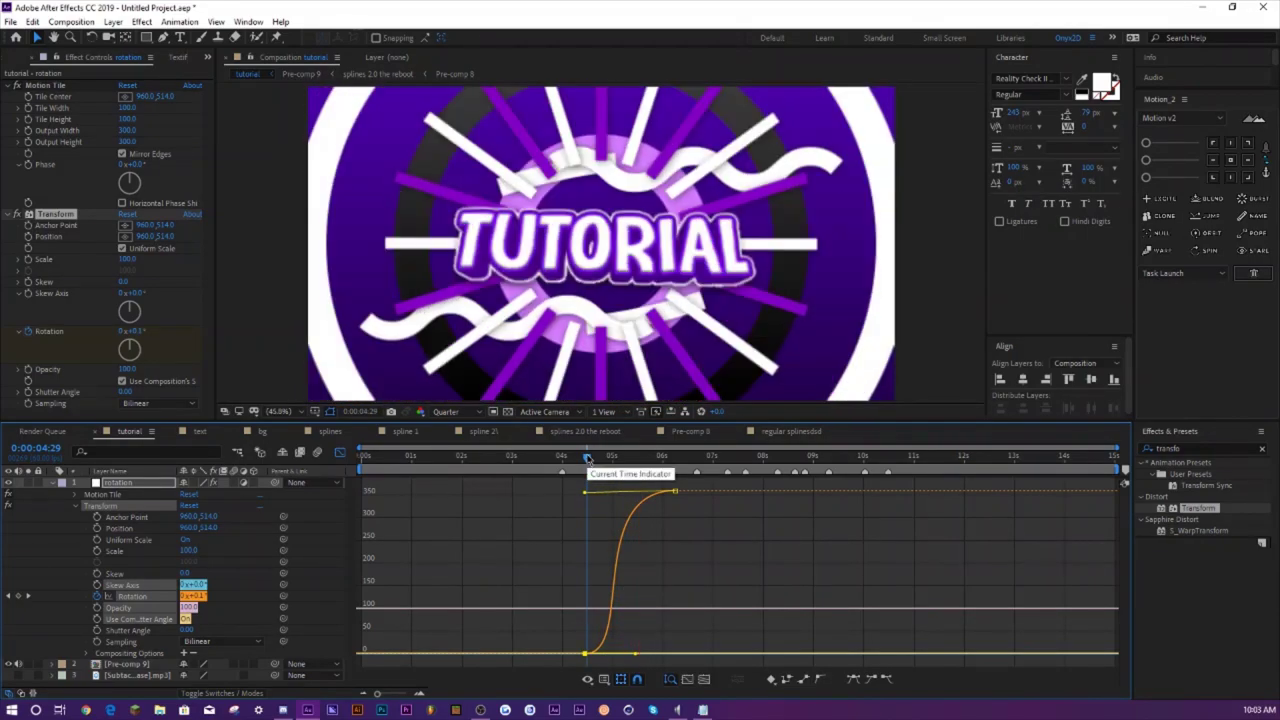
{"action": "key", "text": "space"}
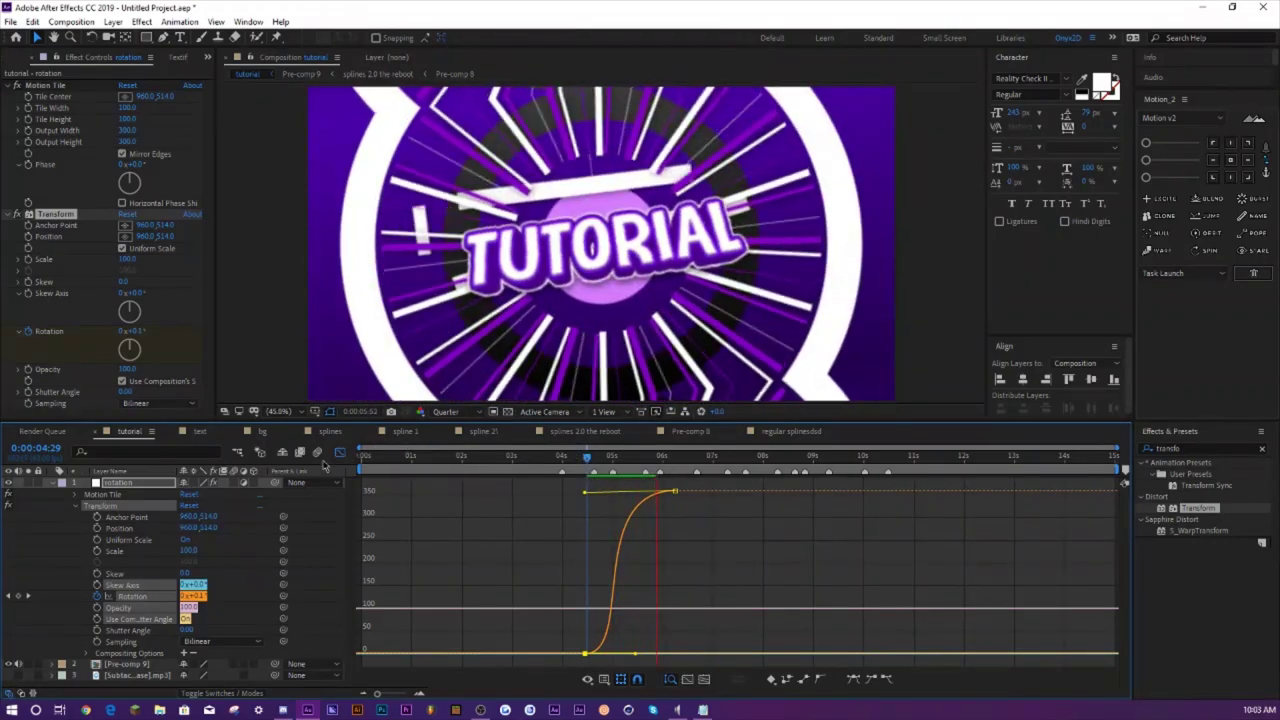
- Return to the layer bars, collapse the rotation layer and add a new adjustment layer
{"action": "key", "text": "shift+F3"}
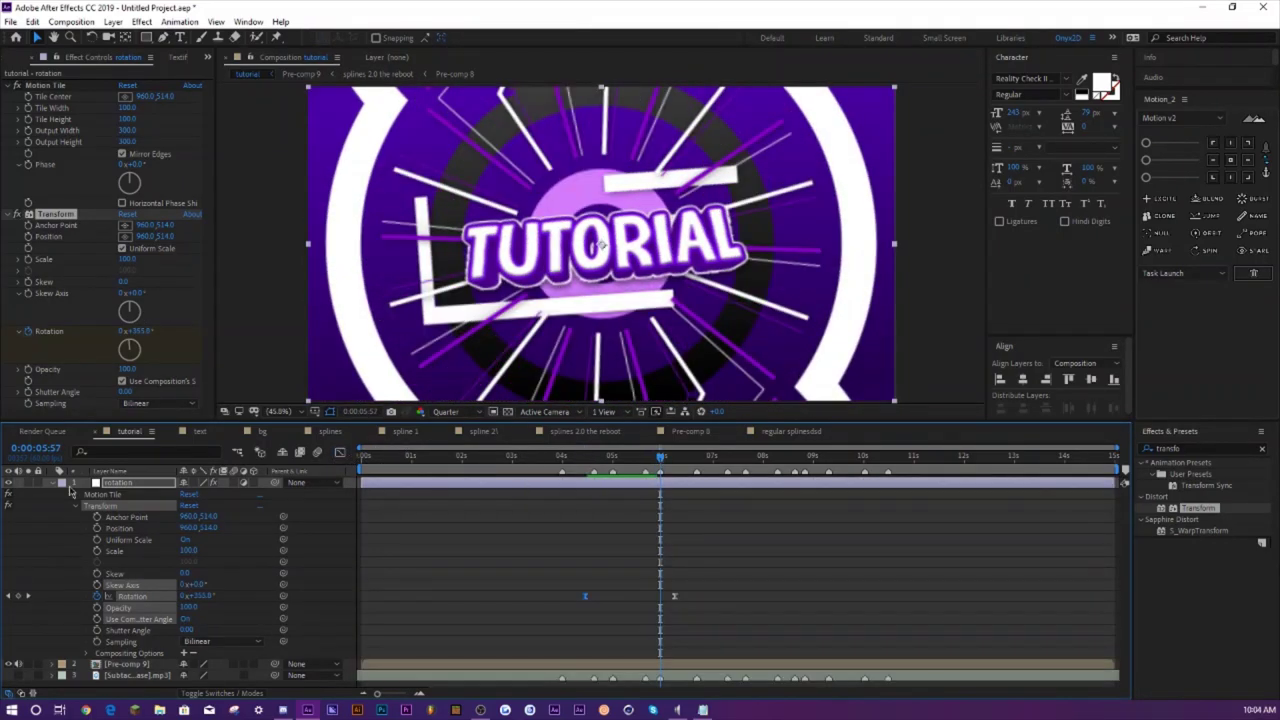
{"action": "left_click", "coordinate": [51, 483]}
{"action": "left_click", "coordinate": [157, 655]}
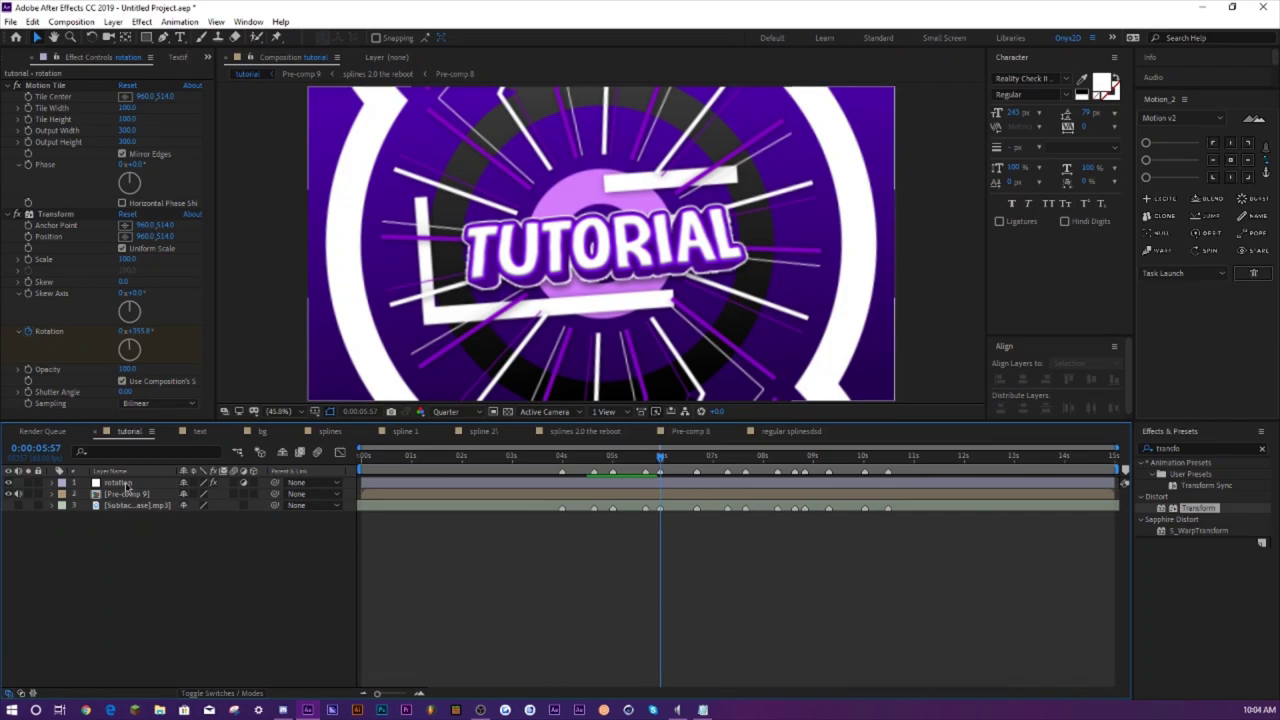
{"action": "key", "text": "ctrl+alt+y"}
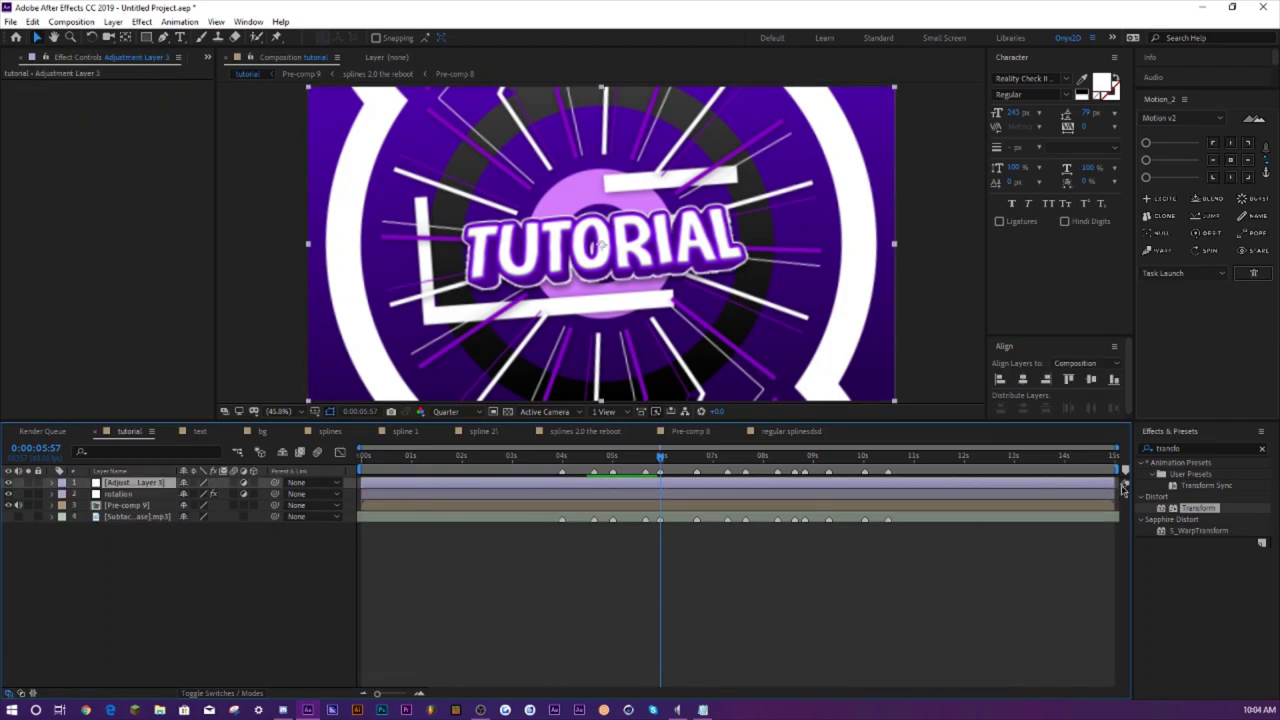
- Apply the Motion Tile and Transform effects to Adjustment Layer 3
{"action": "left_click", "coordinate": [1190, 448]}
{"action": "type", "text": "motion tu"}
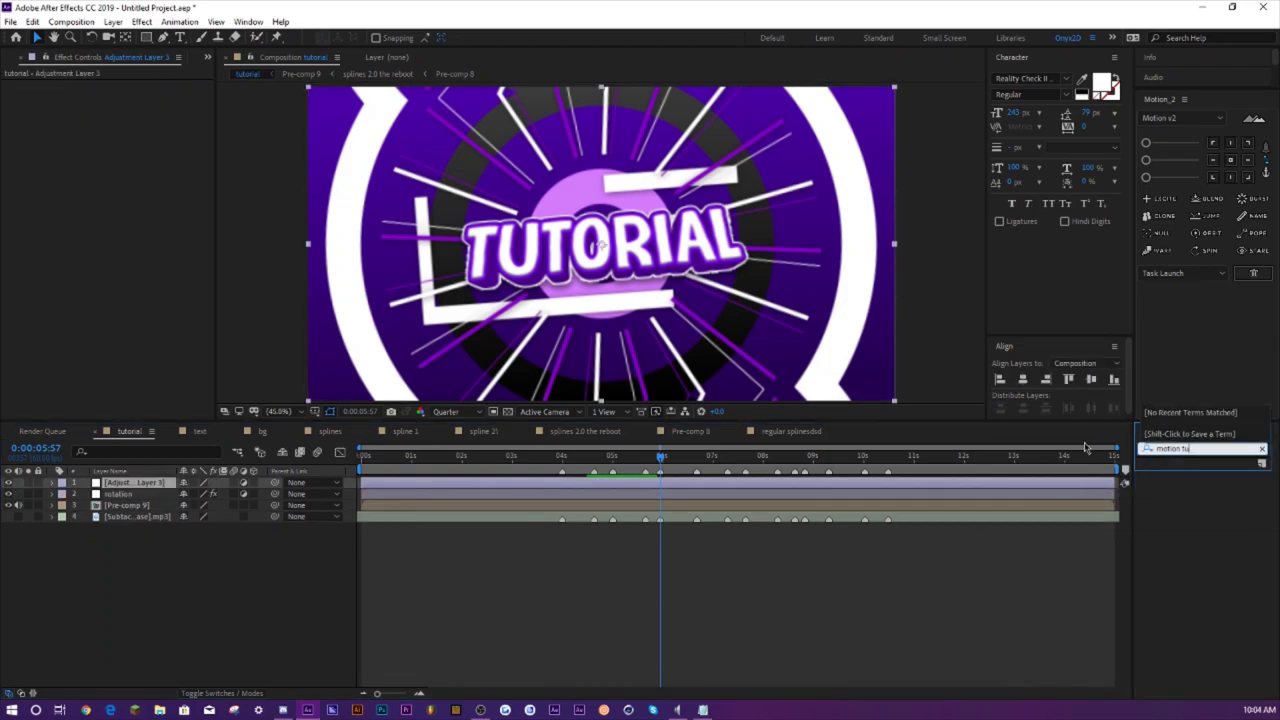
{"action": "key", "text": "BackSpace"}
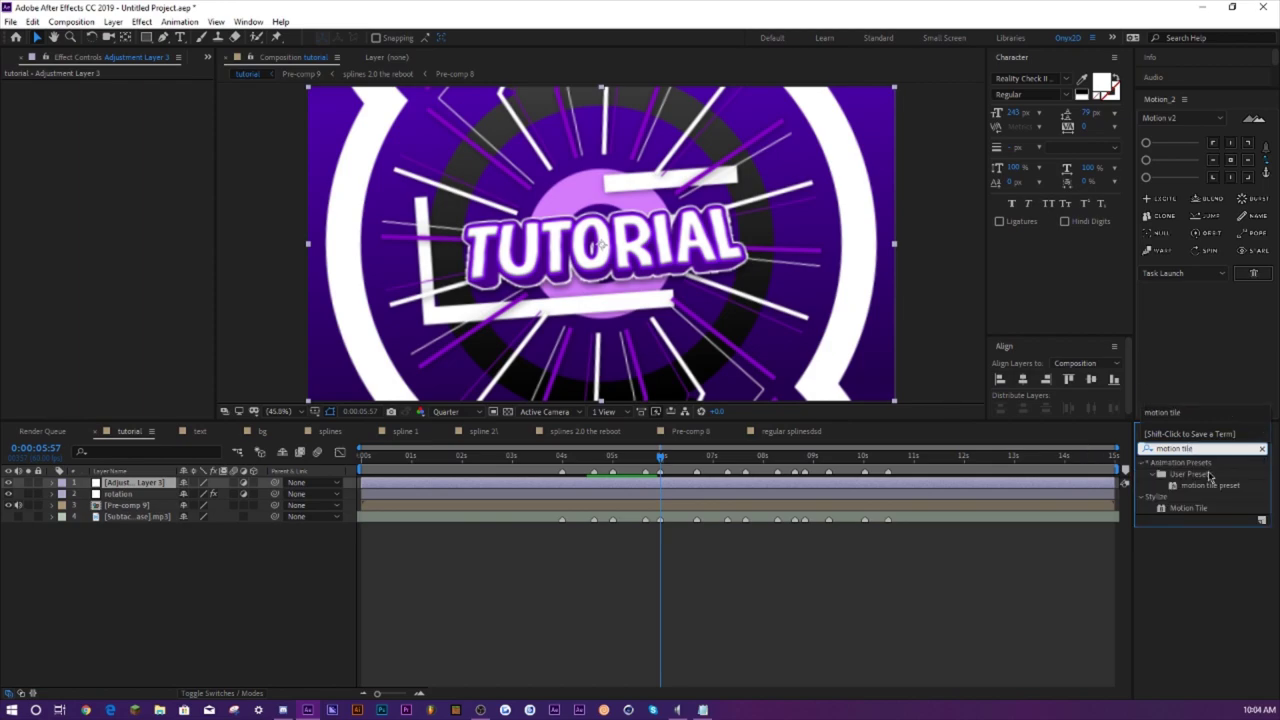
{"action": "left_click_drag", "start_coordinate": [1191, 514], "coordinate": [137, 487]}
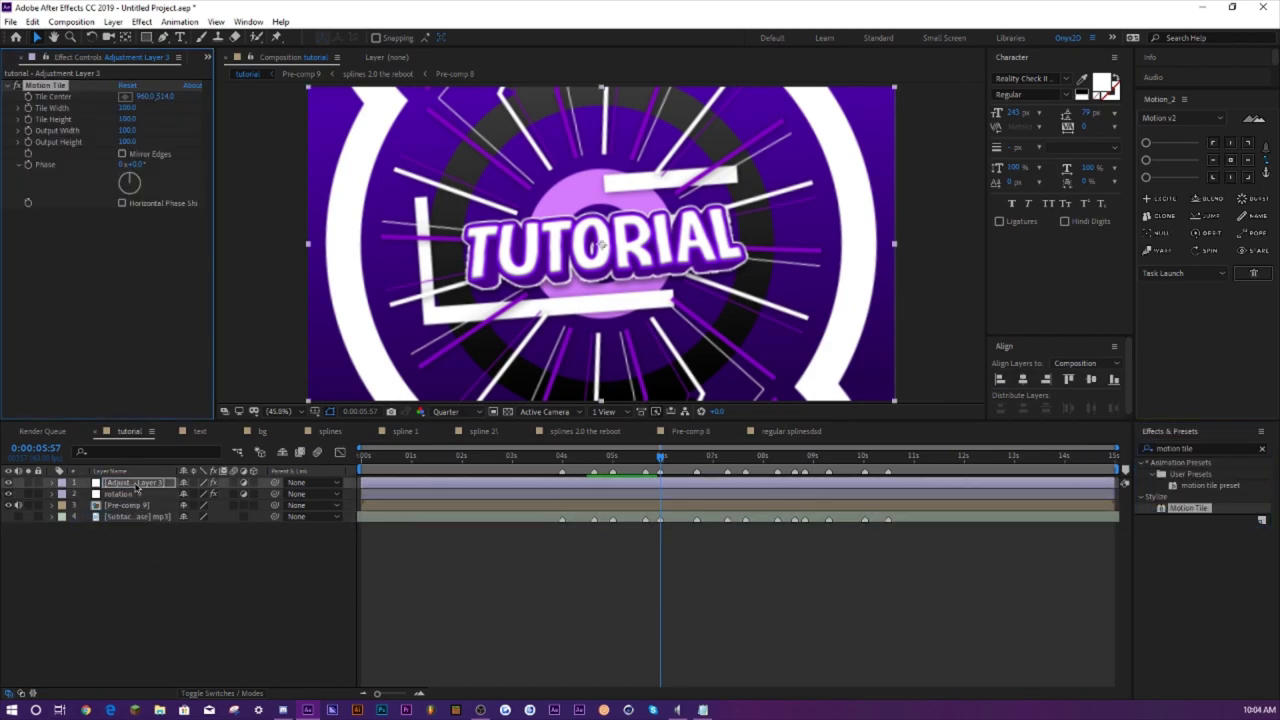
{"action": "left_click", "coordinate": [1207, 446]}
{"action": "type", "text": "tra"}
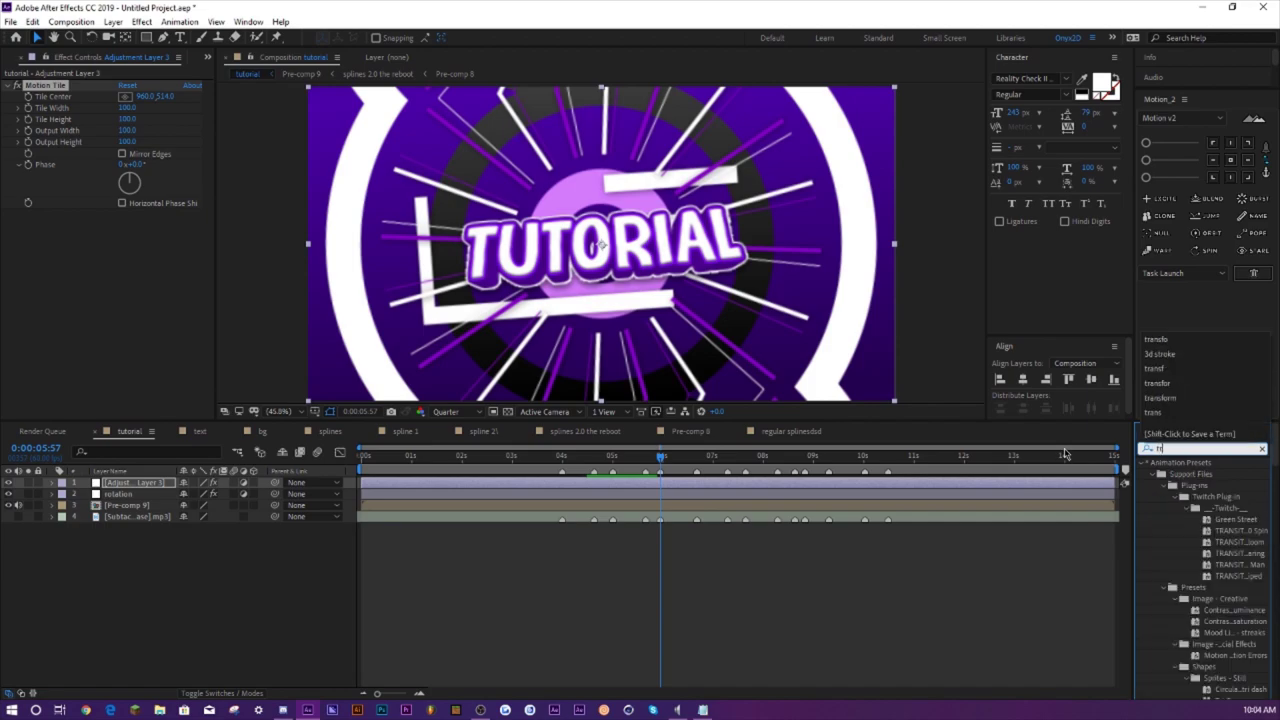
{"action": "type", "text": "nsform"}
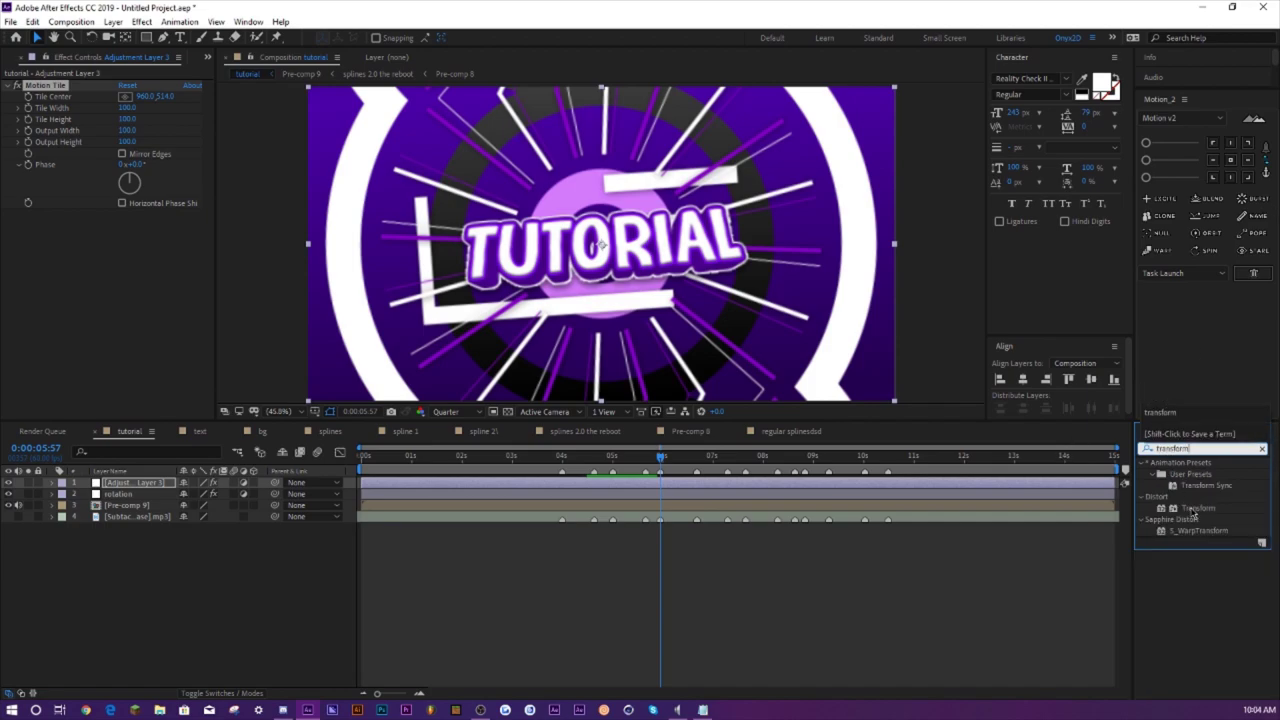
{"action": "left_click_drag", "start_coordinate": [1193, 514], "coordinate": [125, 485]}
- Set the Motion Tile output width and height to 500
{"action": "left_click", "coordinate": [130, 131]}
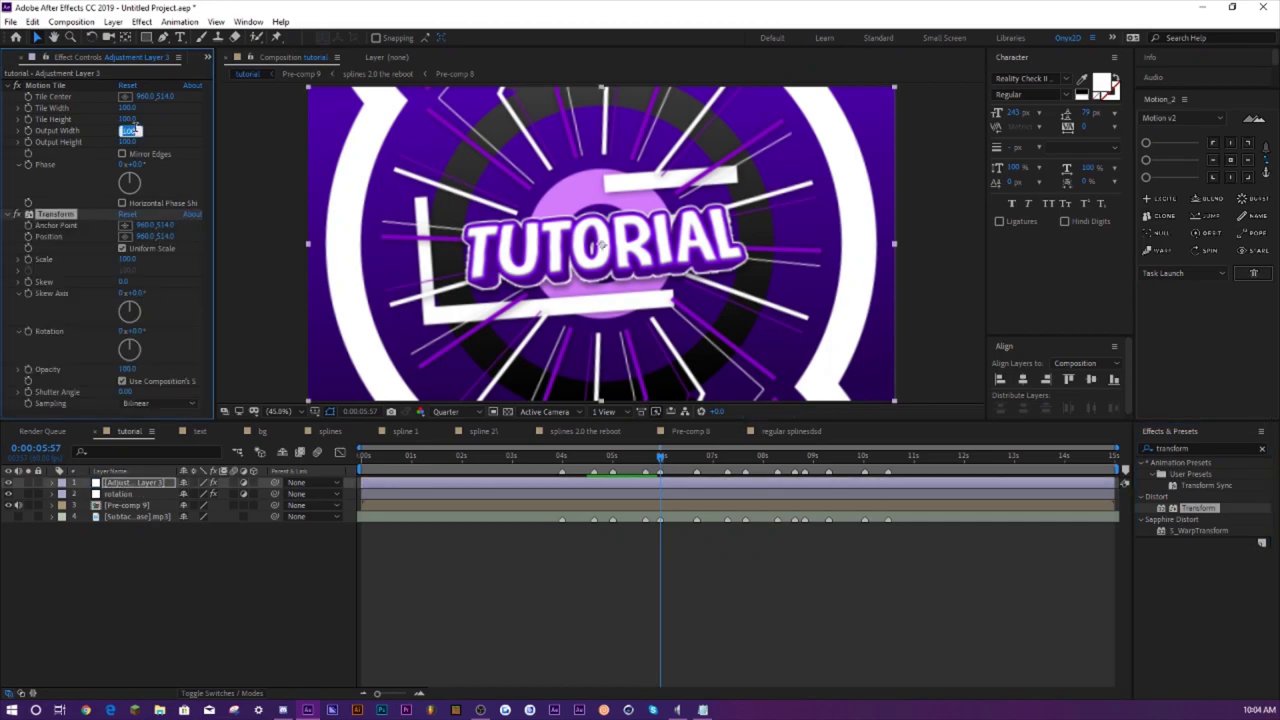
{"action": "type", "text": "500"}
{"action": "left_click", "coordinate": [125, 142]}
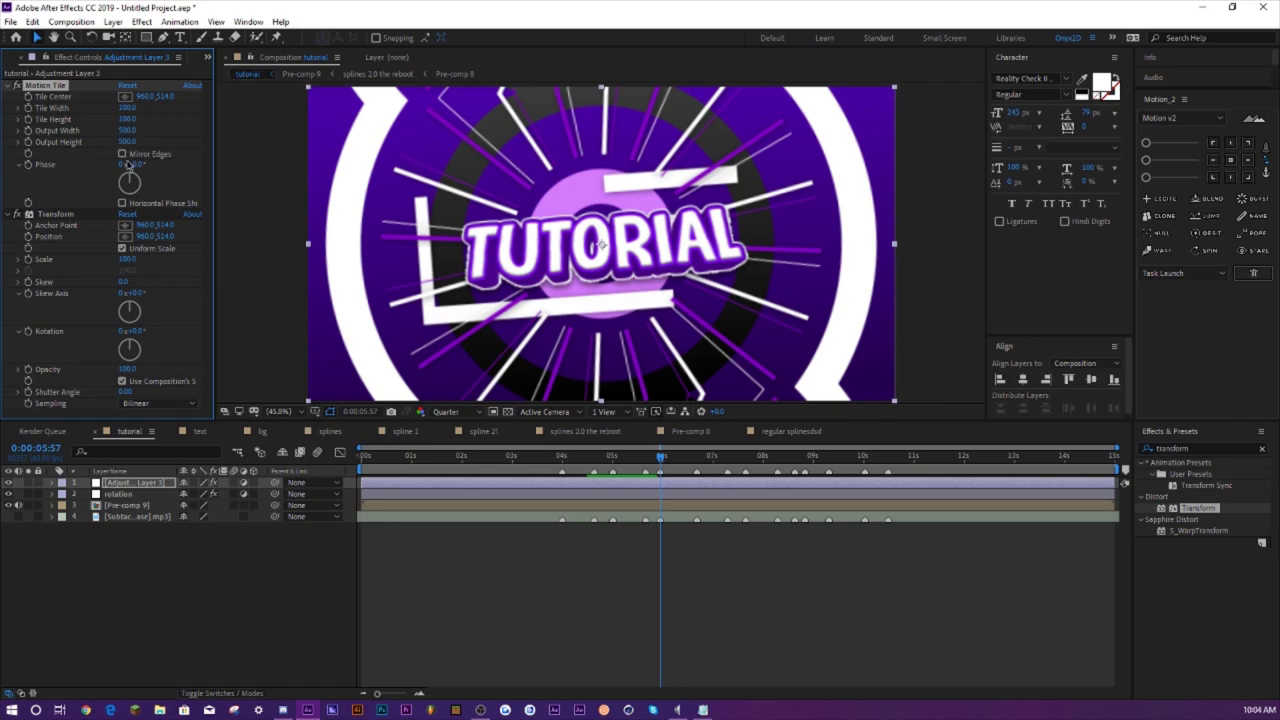
{"action": "left_click", "coordinate": [148, 565]}
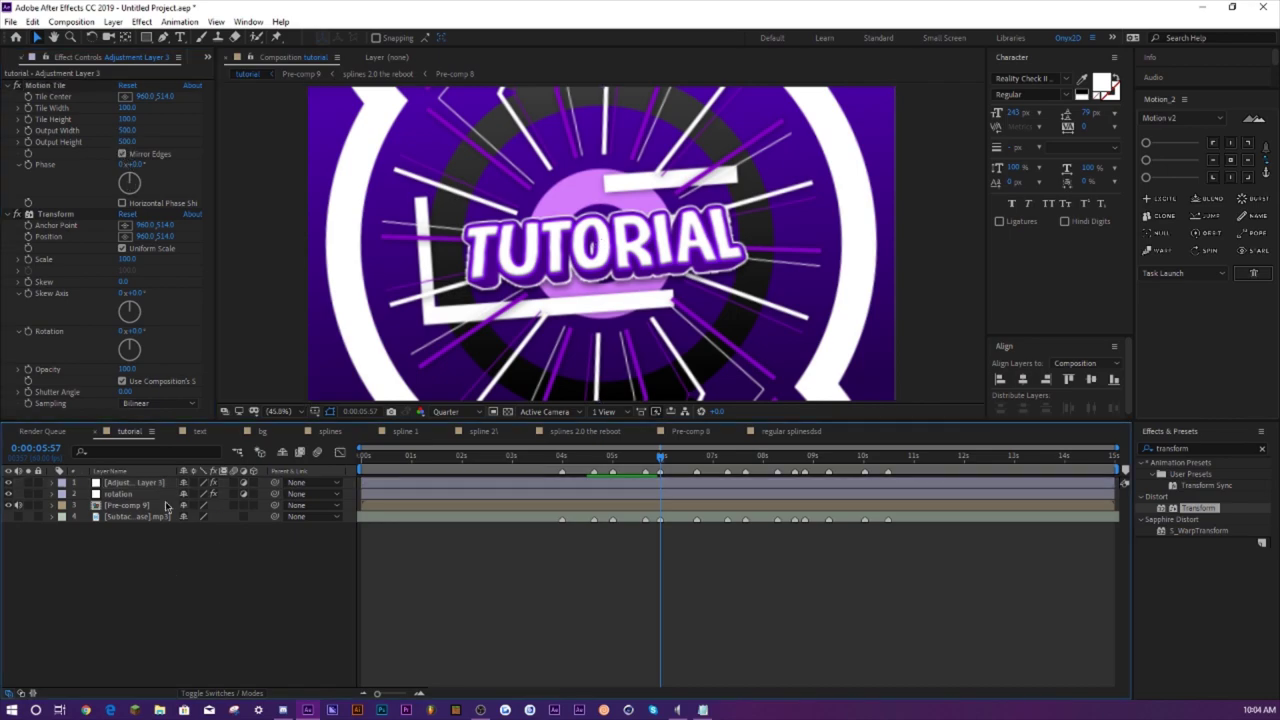
- Rename Adjustment Layer 3 to 'position'
{"action": "left_click", "coordinate": [127, 484]}
{"action": "right_click", "coordinate": [127, 484]}
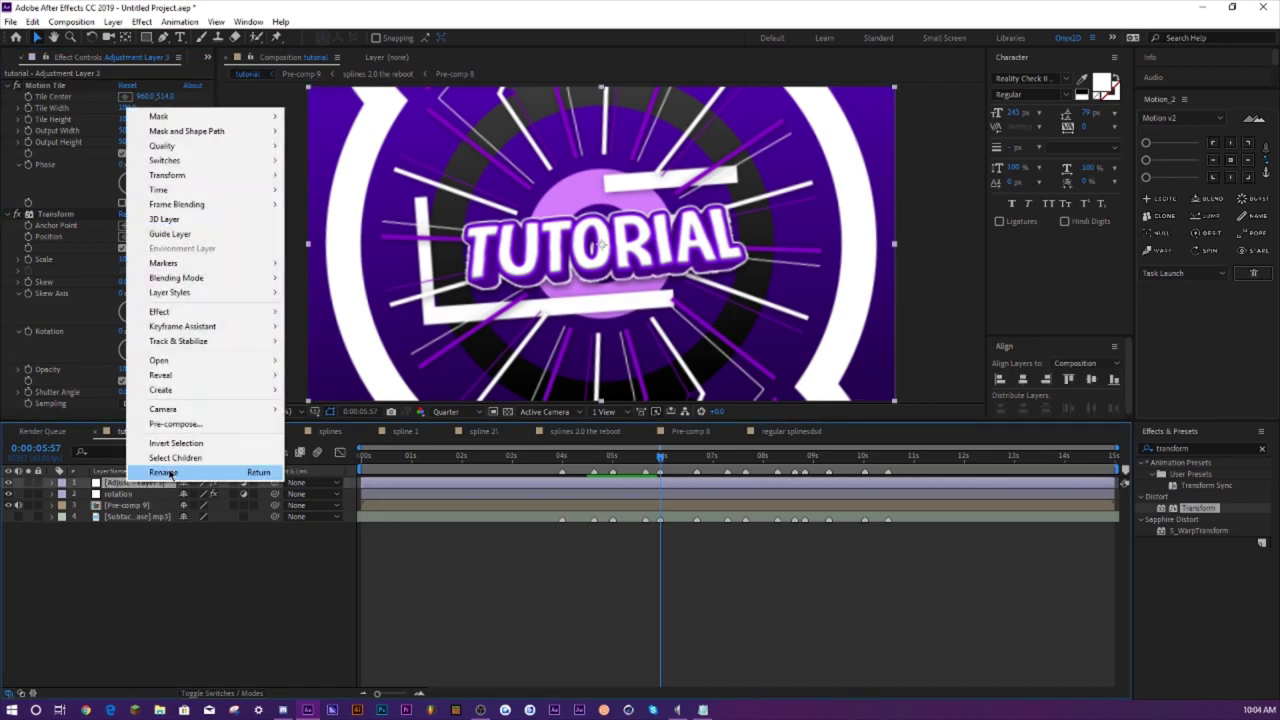
{"action": "left_click", "coordinate": [172, 474]}
{"action": "type", "text": "posit"}
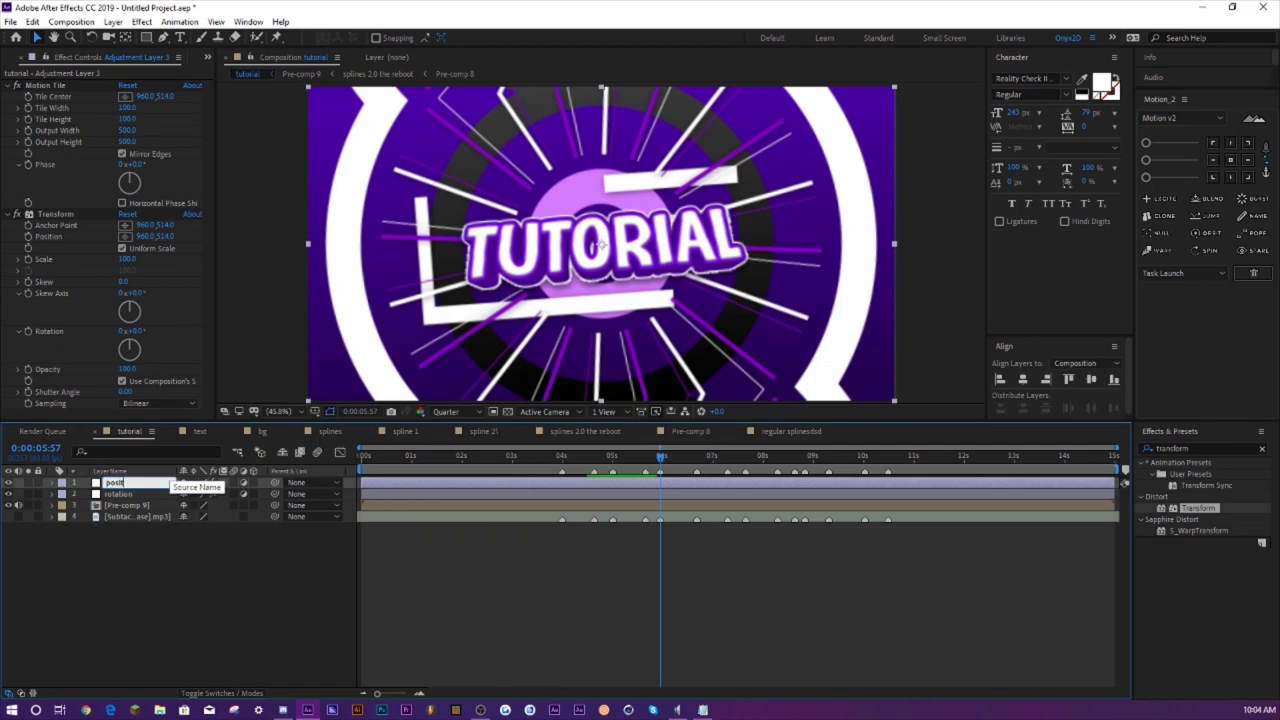
{"action": "type", "text": "ion"}
{"action": "key", "text": "Return"}
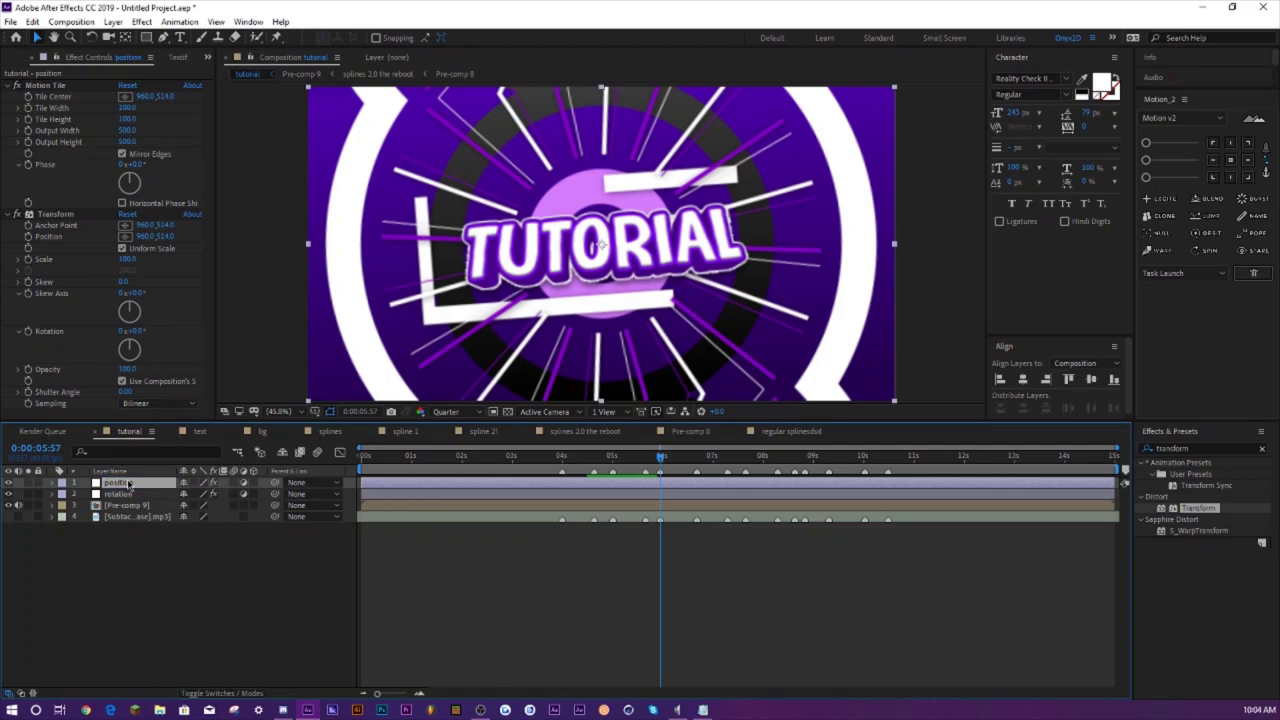
- Keyframe Transform Position X from 960 to 4800 between about 6:15 and 8:07
{"action": "key", "text": "e"}
{"action": "left_click", "coordinate": [76, 506]}
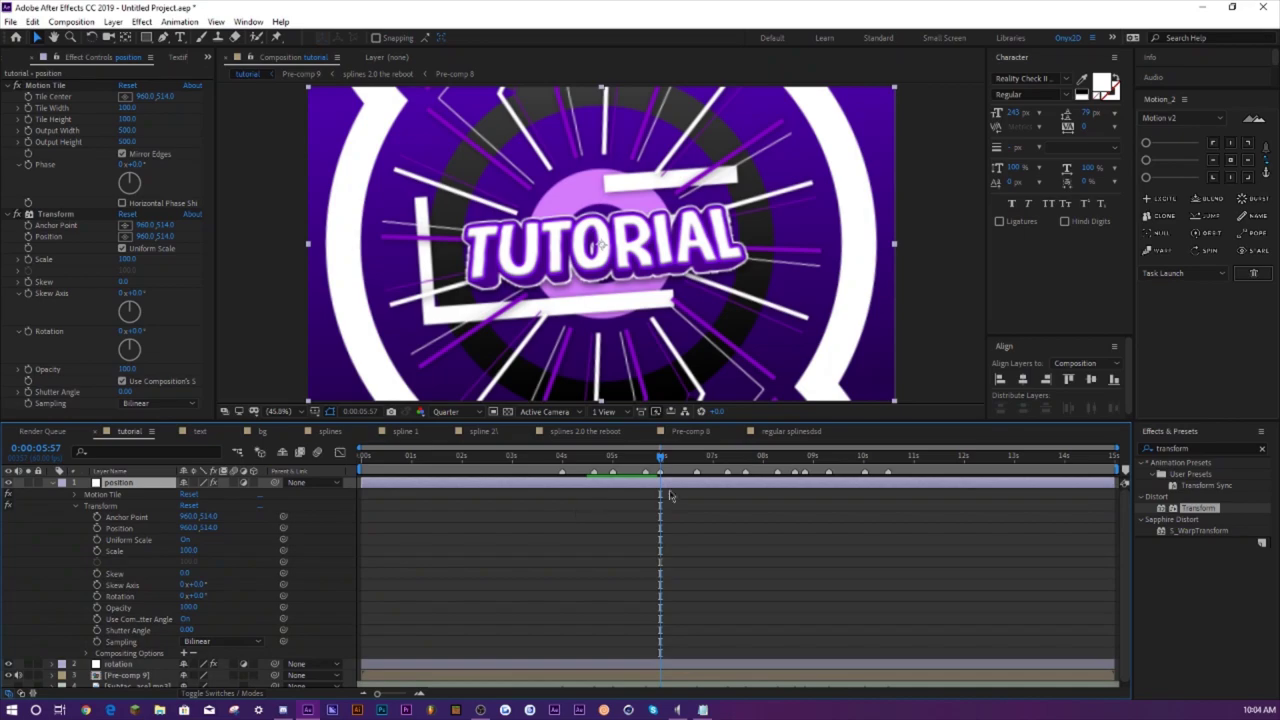
{"action": "left_click_drag", "start_coordinate": [664, 463], "coordinate": [630, 460]}
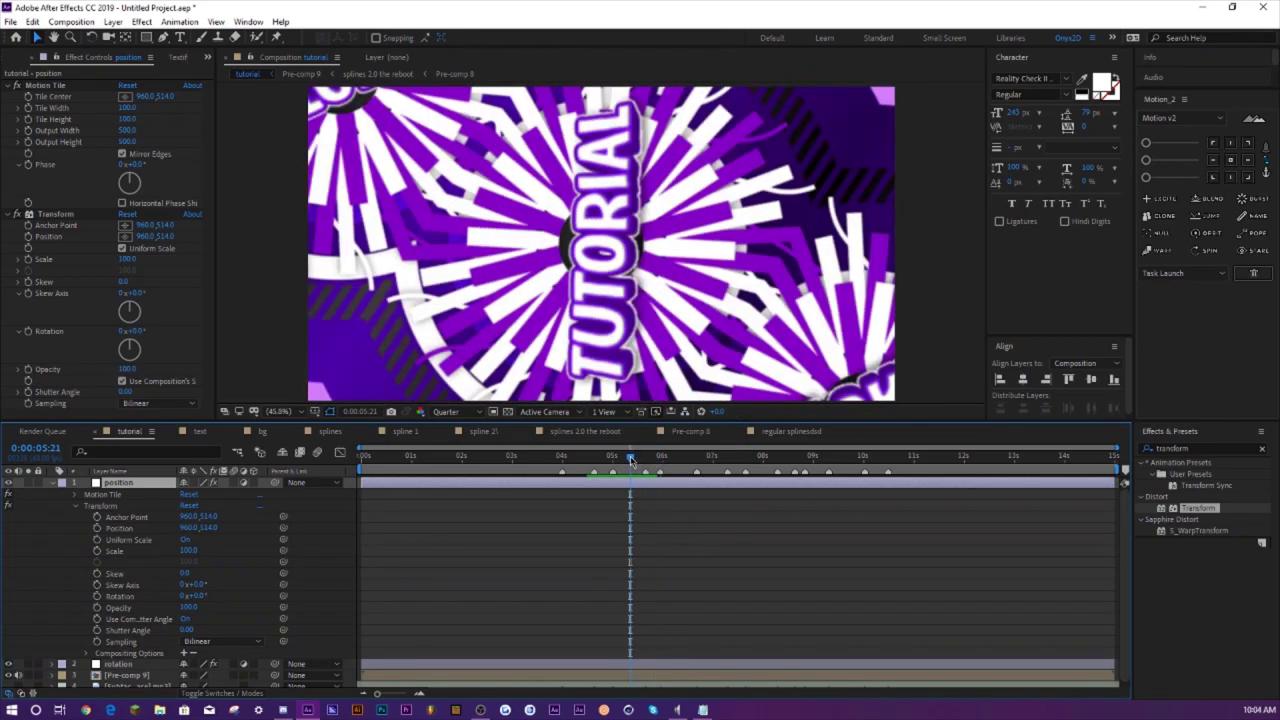
{"action": "key", "text": "space"}
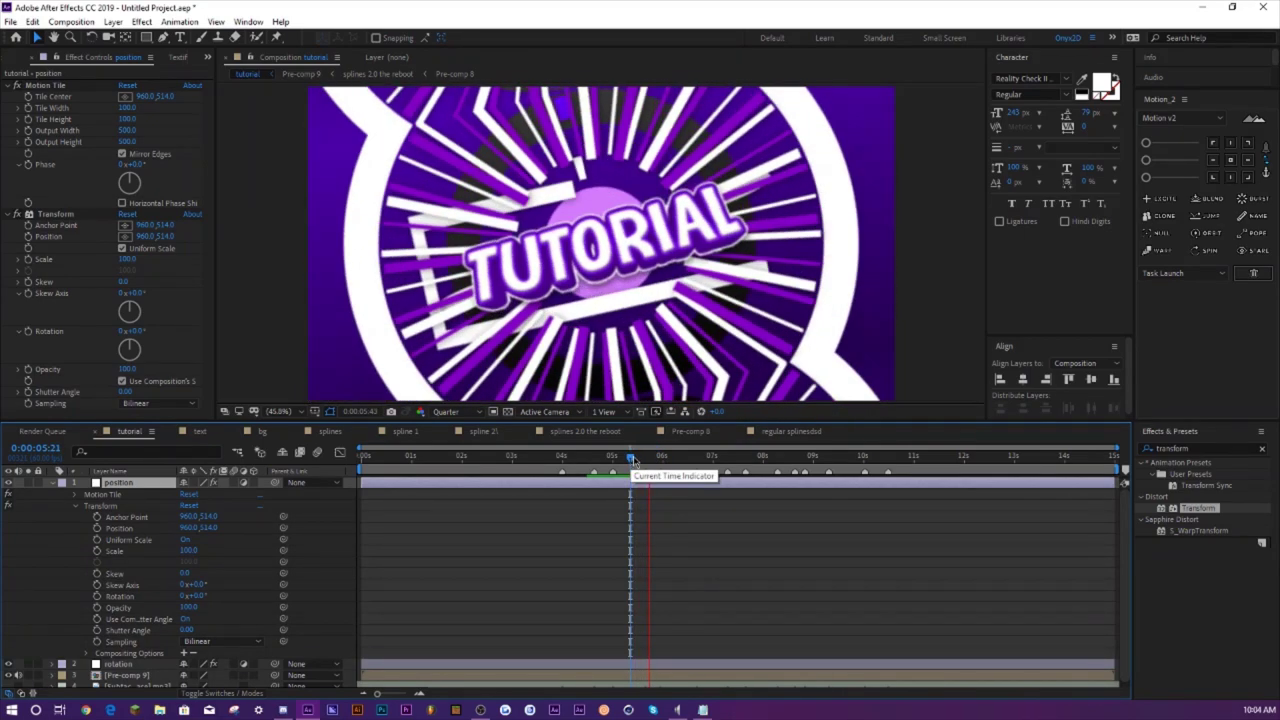
{"action": "left_click", "coordinate": [683, 460]}
{"action": "left_click_drag", "start_coordinate": [683, 460], "coordinate": [676, 468]}
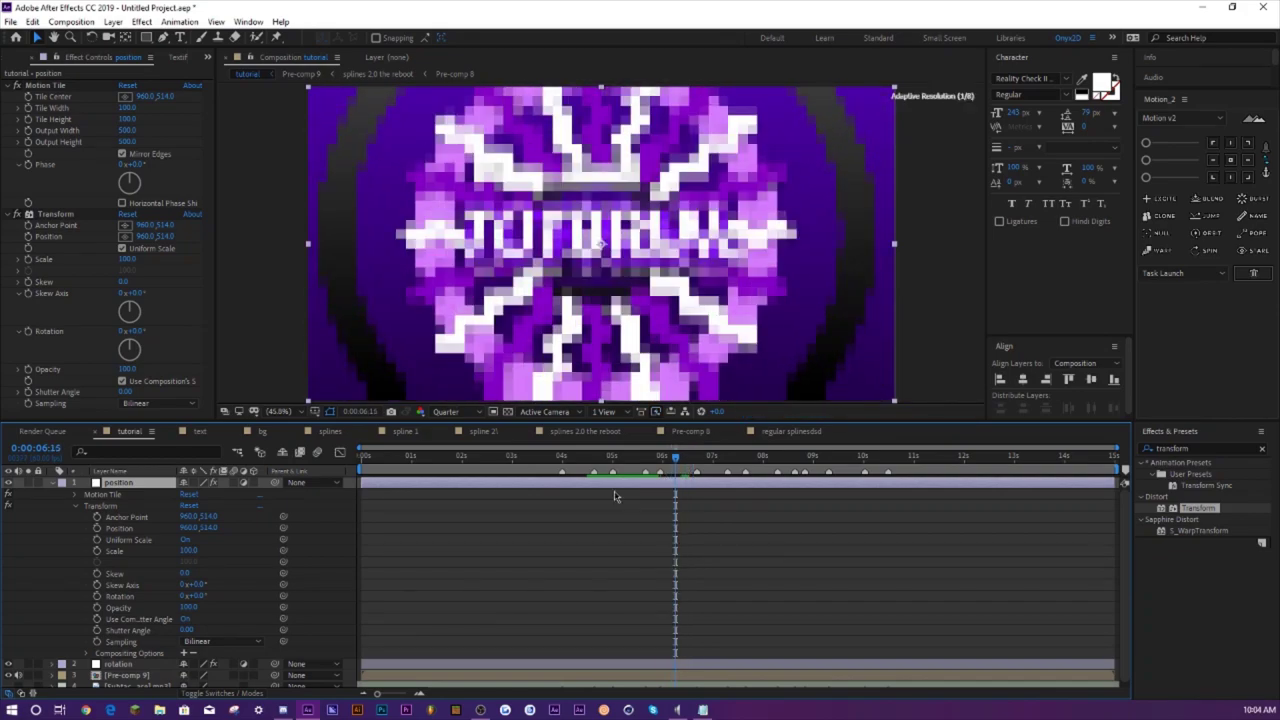
{"action": "left_click", "coordinate": [101, 505]}
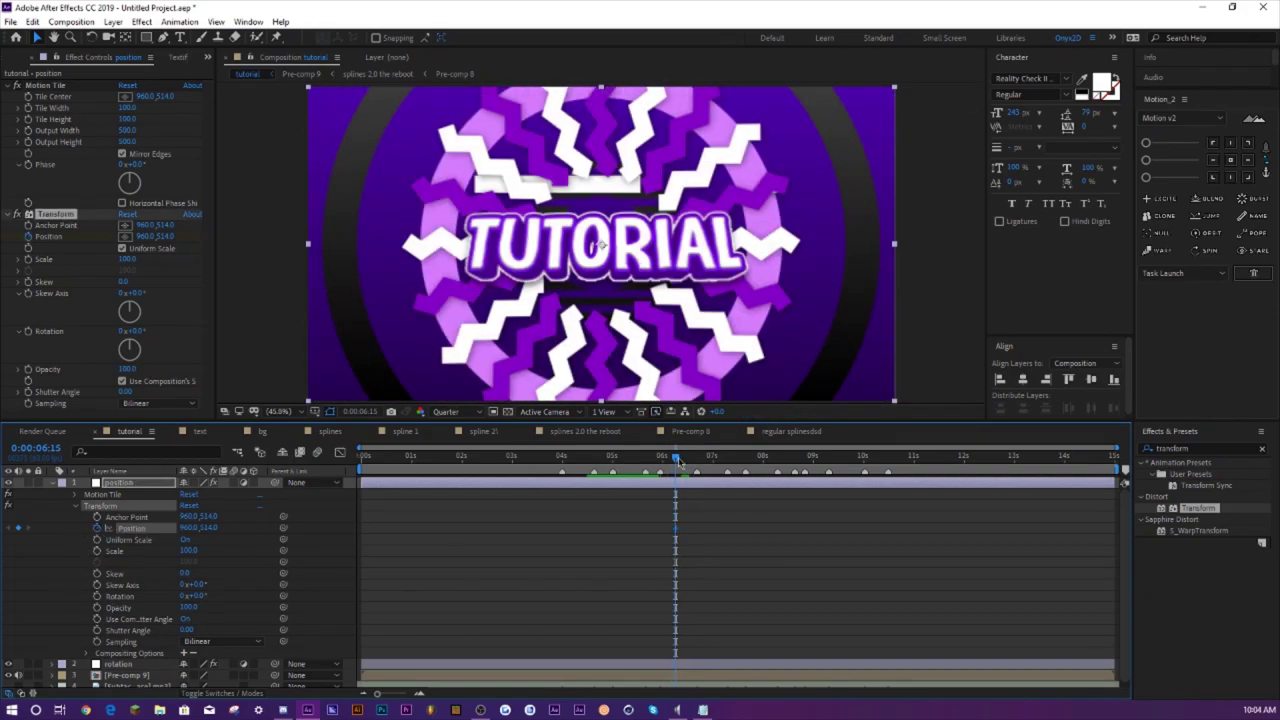
{"action": "left_click_drag", "start_coordinate": [708, 458], "coordinate": [768, 458]}
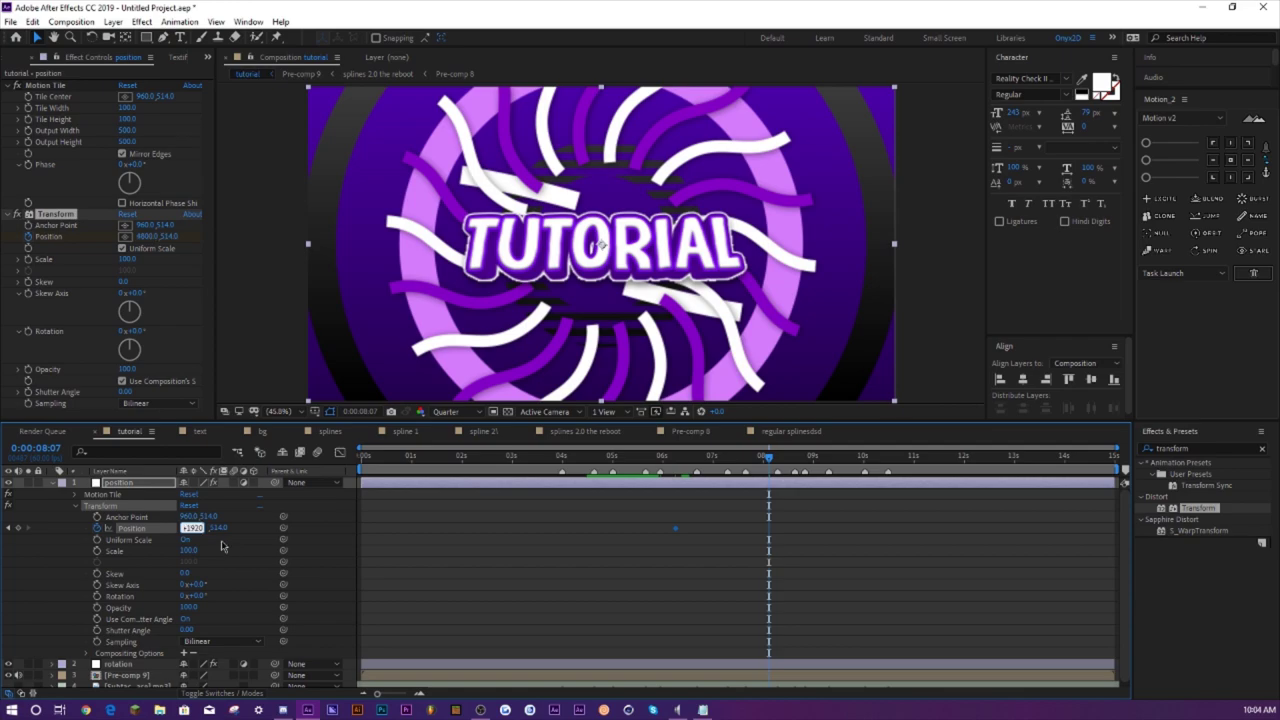
{"action": "left_click_drag", "start_coordinate": [786, 521], "coordinate": [636, 548]}
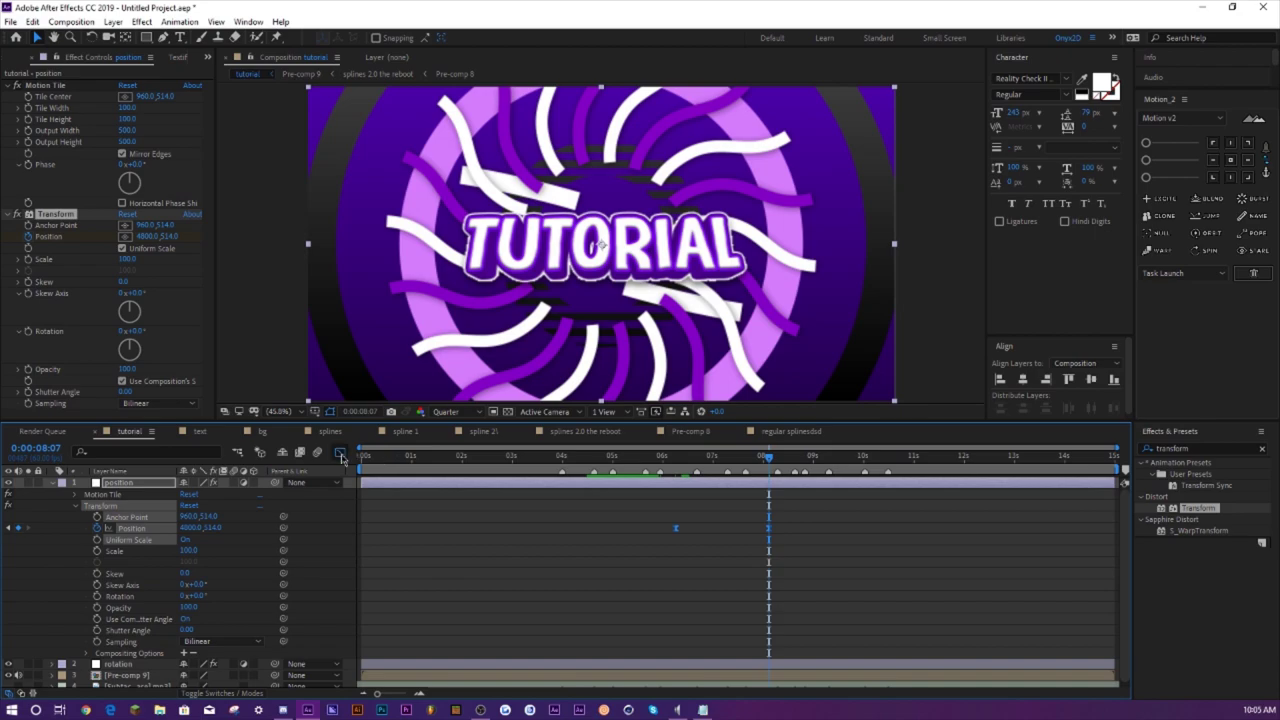
{"action": "left_click", "coordinate": [340, 454]}
- Increase Position keyframe influence on the speed graph so the slide spikes early with a long ease-out
{"action": "left_click", "coordinate": [604, 679]}
{"action": "left_click", "coordinate": [674, 551]}
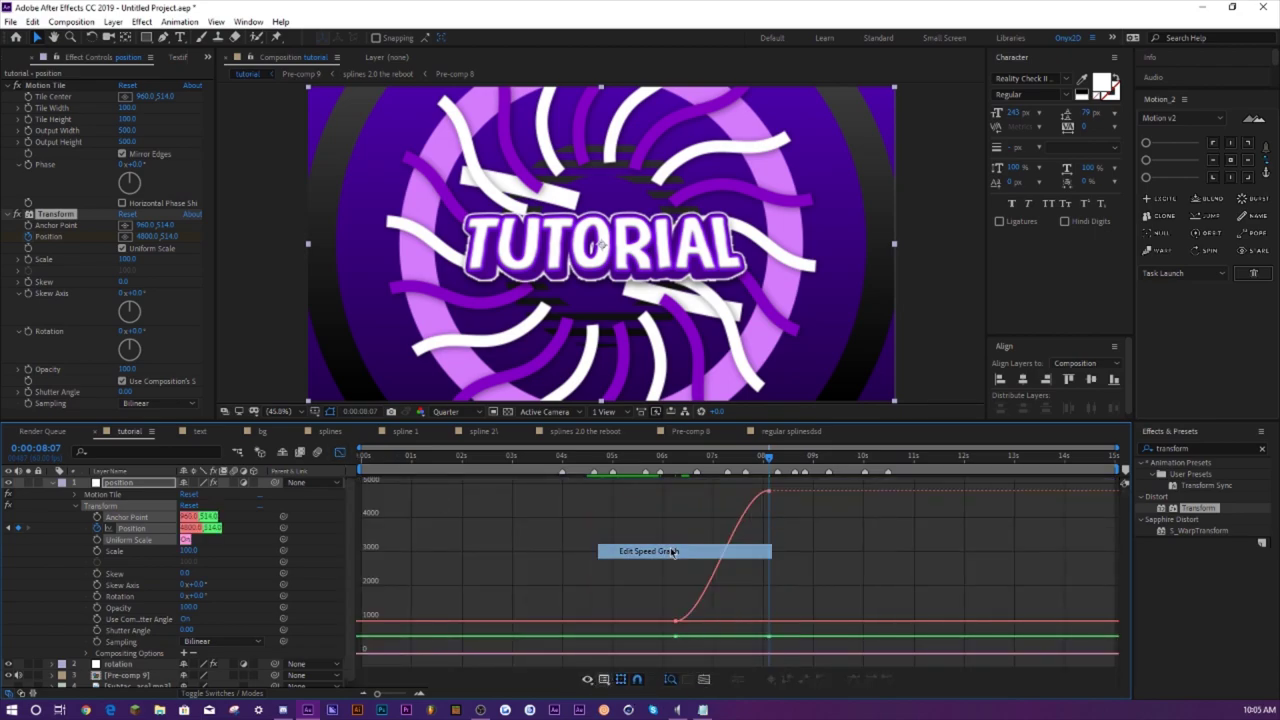
{"action": "left_click", "coordinate": [674, 551]}
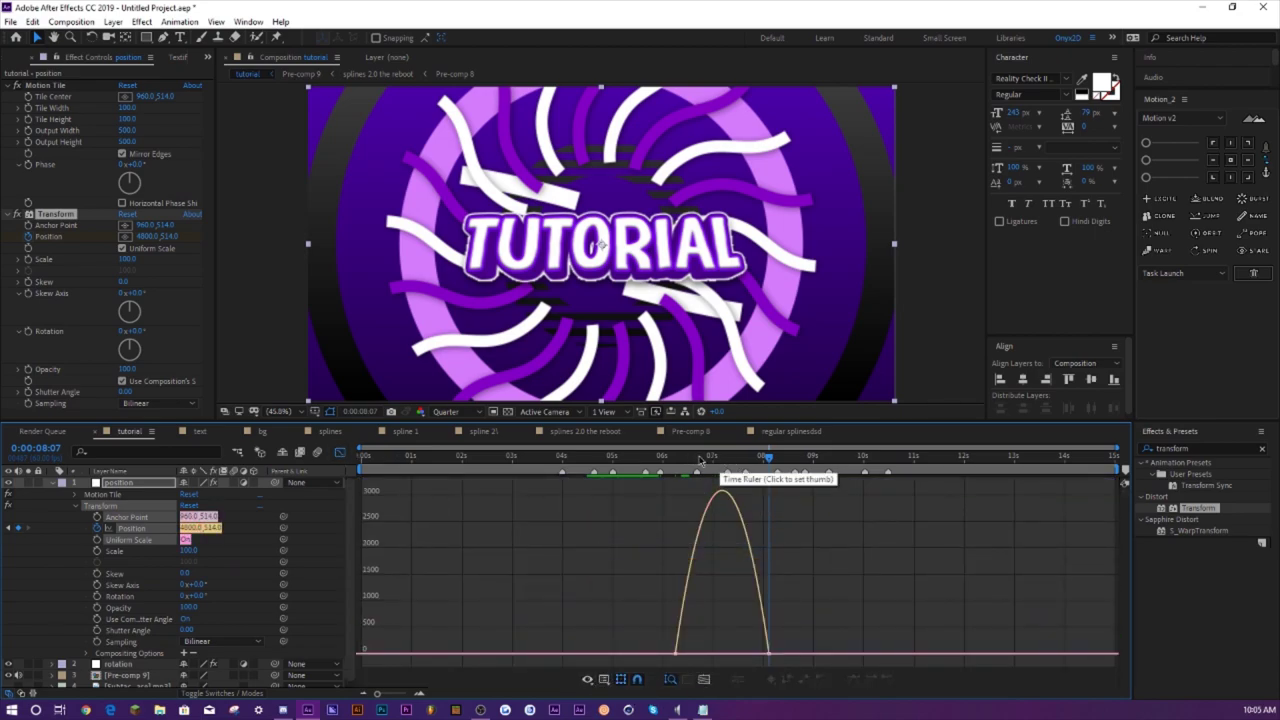
{"action": "left_click", "coordinate": [697, 458]}
{"action": "left_click", "coordinate": [767, 655]}
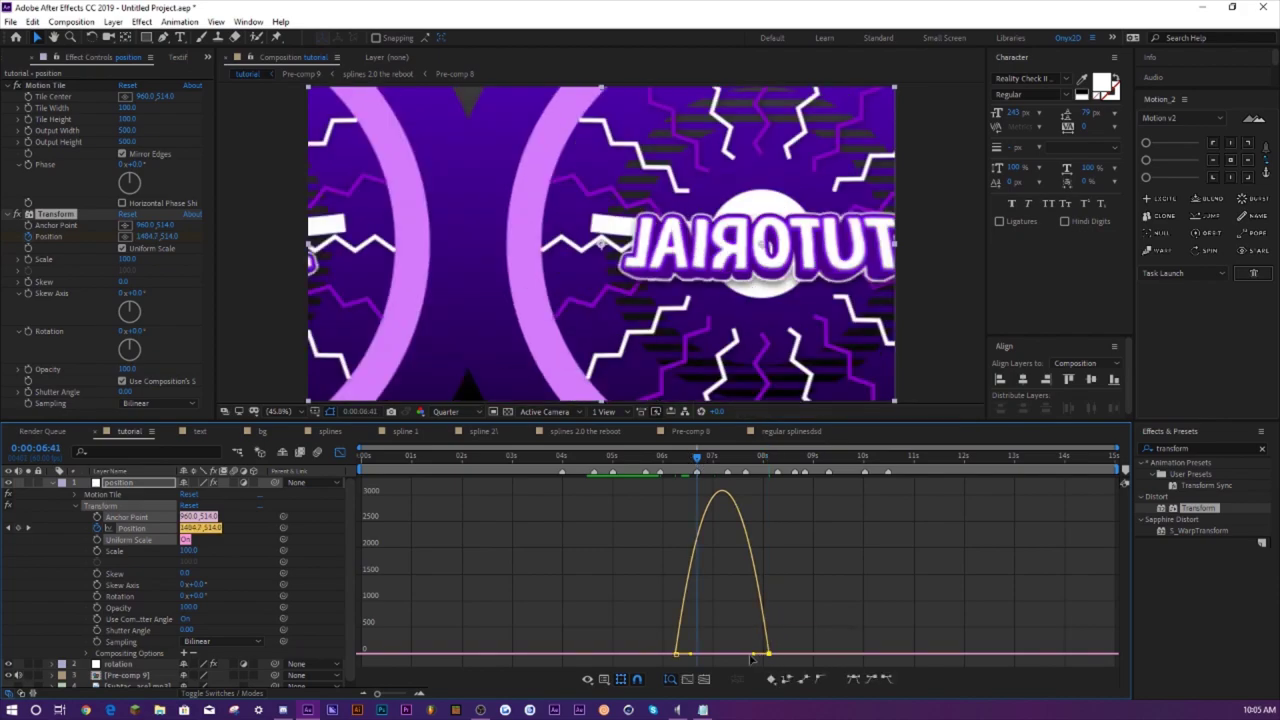
{"action": "left_click_drag", "start_coordinate": [752, 658], "coordinate": [692, 658]}
{"action": "left_click", "coordinate": [668, 458]}
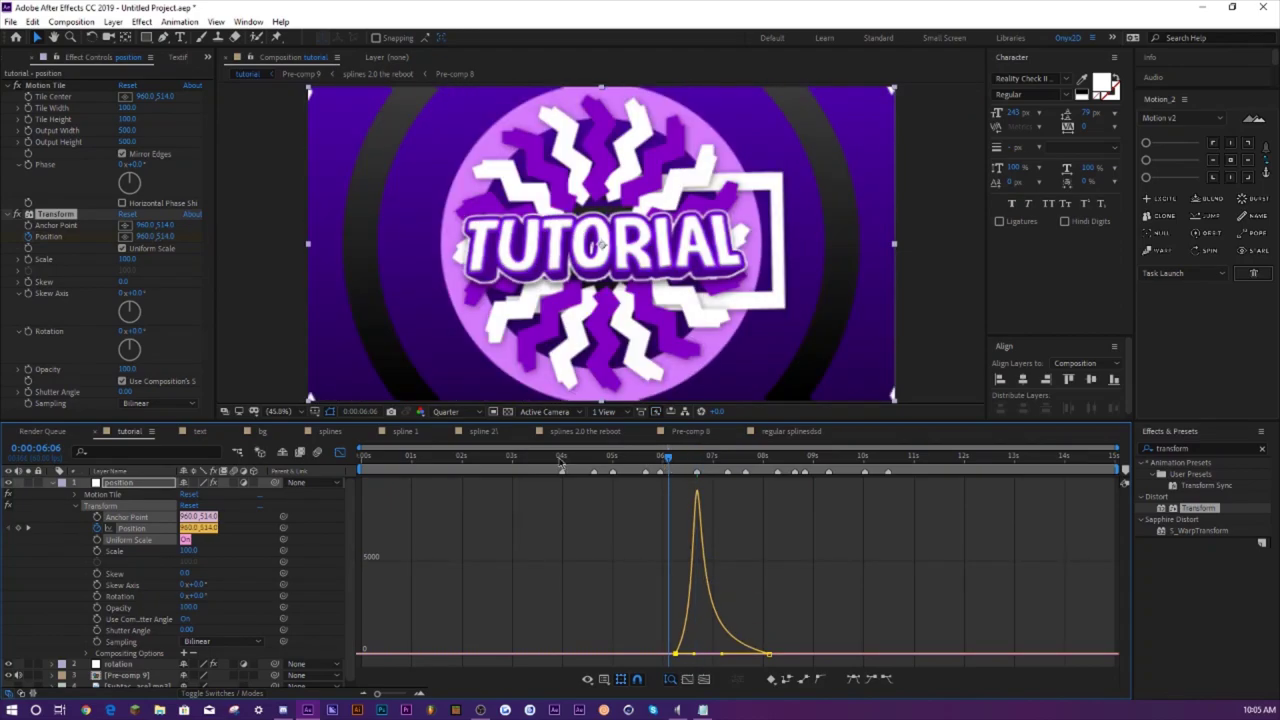
{"action": "left_click", "coordinate": [561, 462]}
{"action": "left_click", "coordinate": [340, 453]}
{"action": "left_click", "coordinate": [52, 484]}
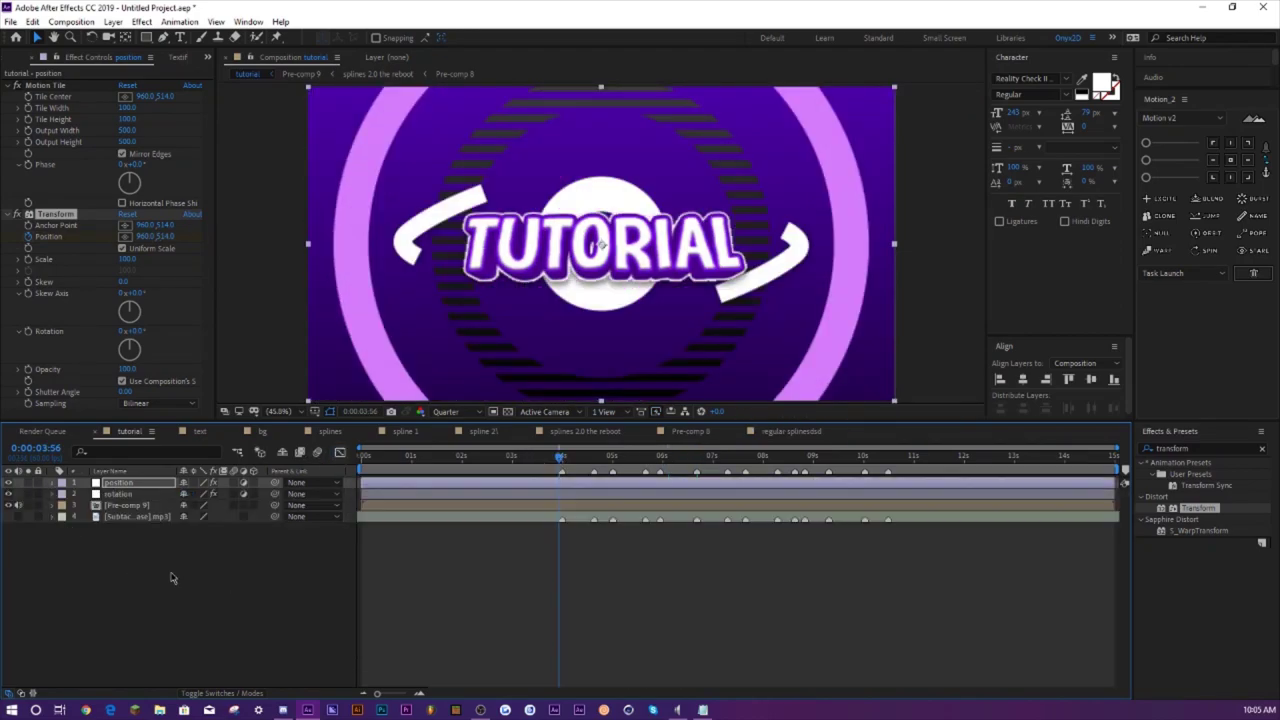
{"action": "key", "text": "space"}
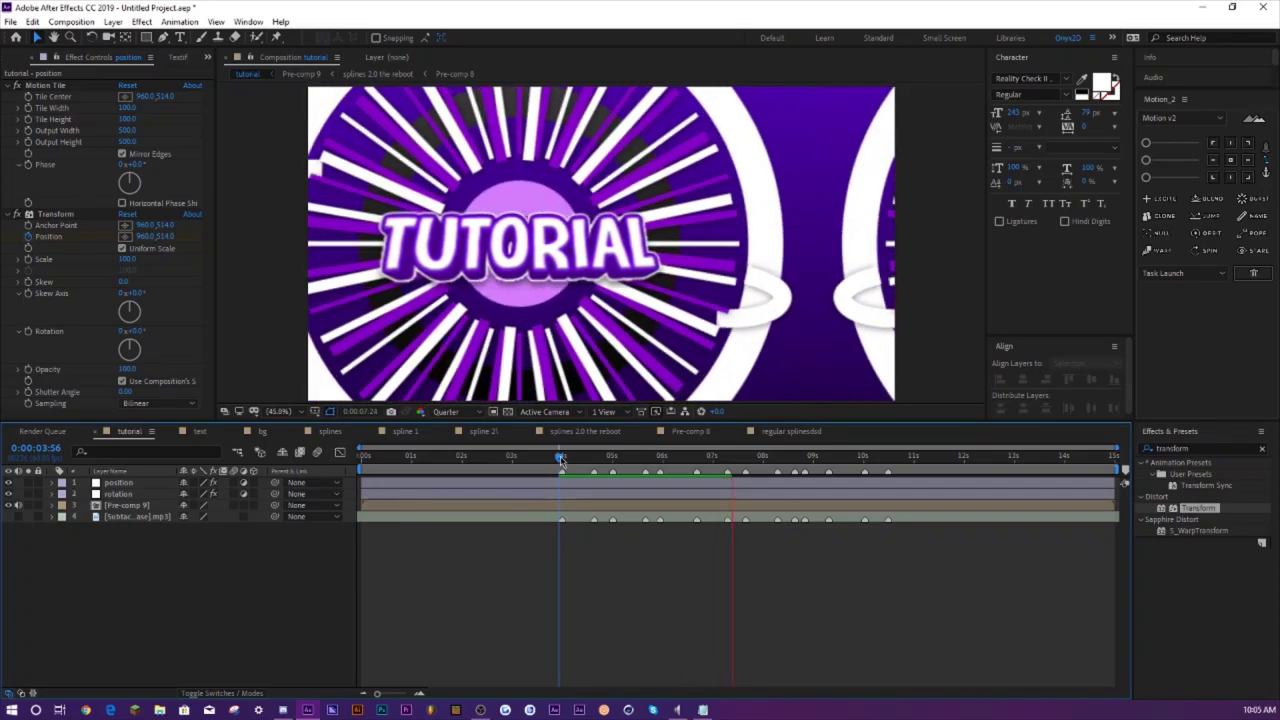
{"action": "key", "text": "space"}
{"action": "key", "text": "space"}
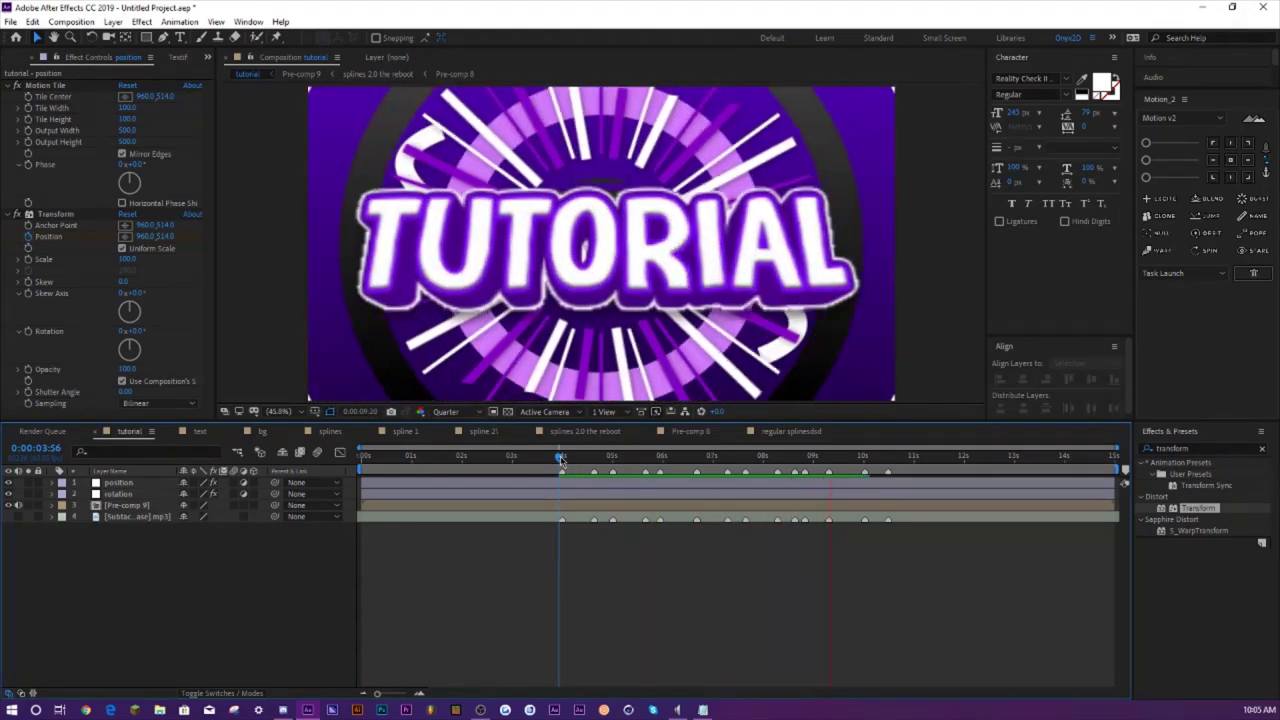
{"action": "key", "text": "space"}
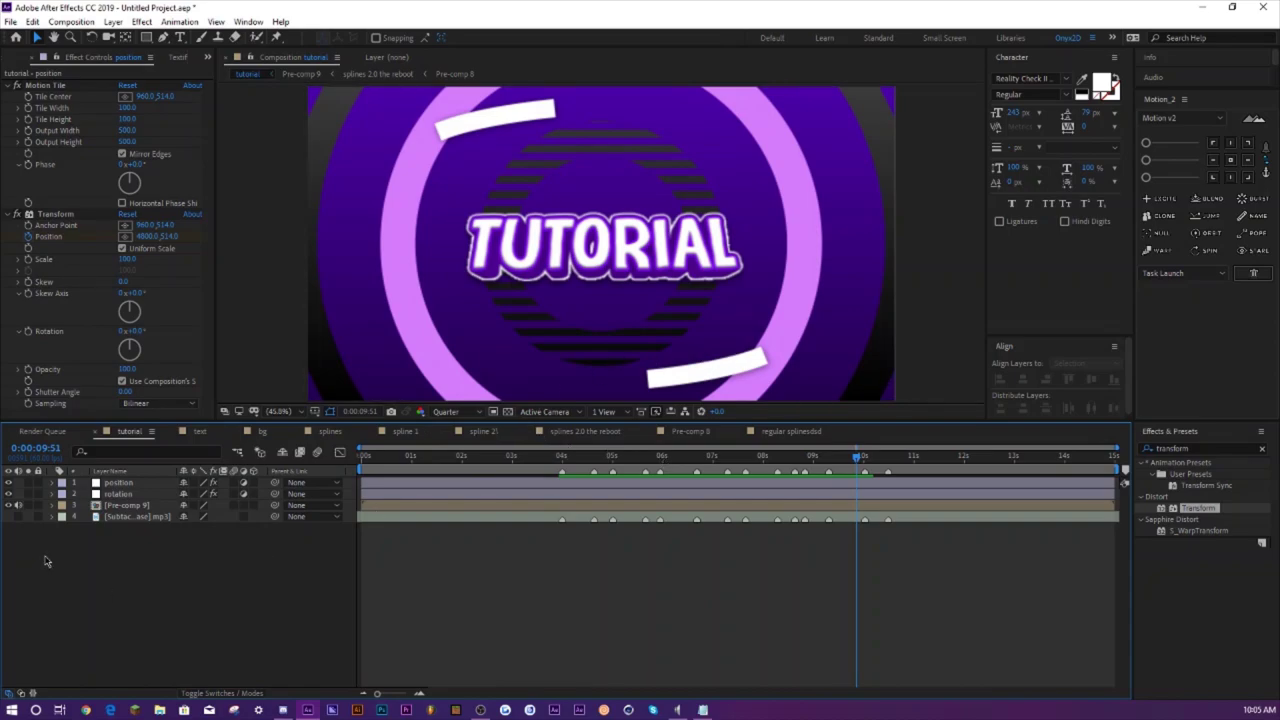
- Pre-compose the top three layers into Pre-comp 10 and add a new adjustment layer
{"action": "left_click", "coordinate": [115, 507]}
{"action": "left_click", "coordinate": [118, 482], "text": "shift"}
{"action": "right_click", "coordinate": [118, 494]}
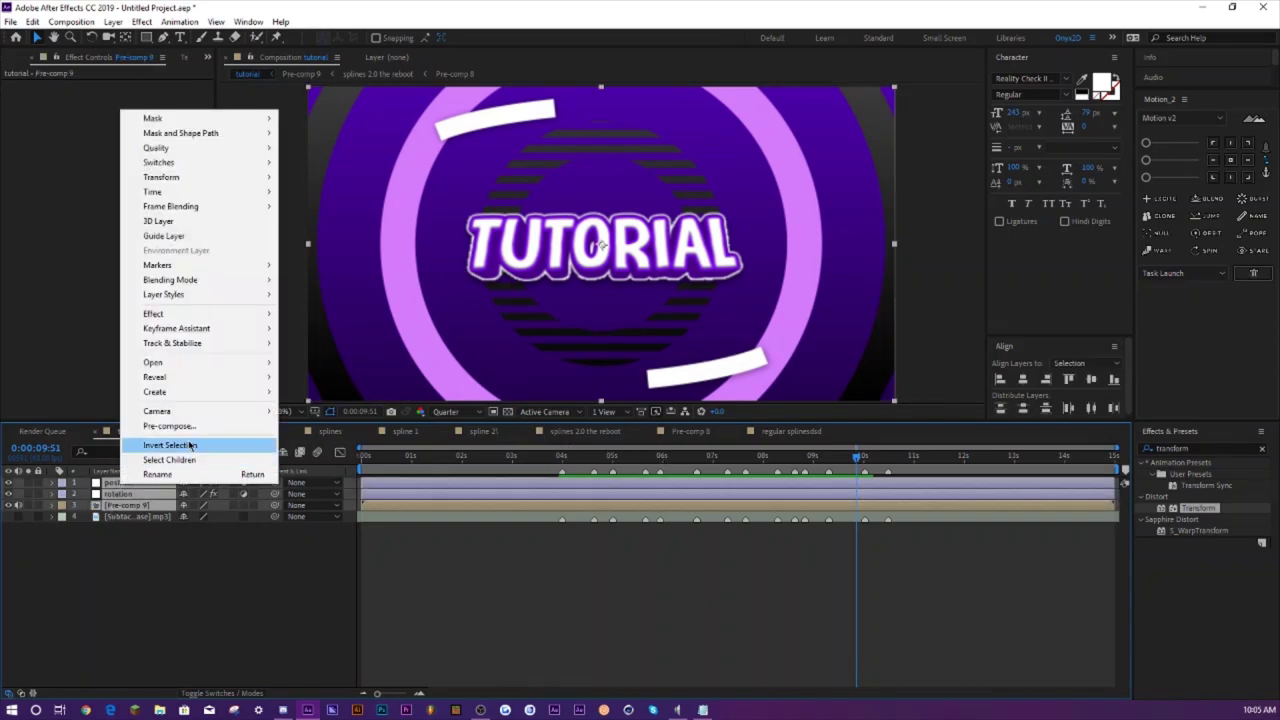
{"action": "left_click", "coordinate": [188, 428]}
{"action": "key", "text": "Return"}
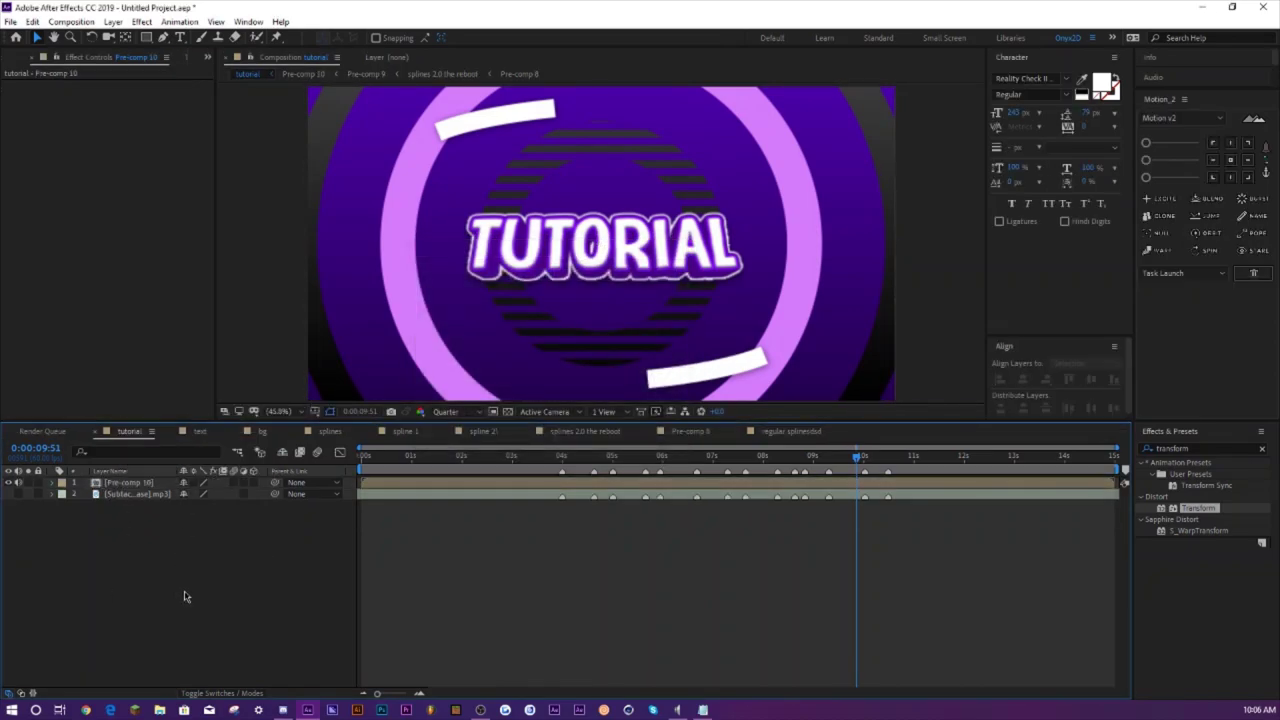
{"action": "key", "text": "ctrl+alt+y"}
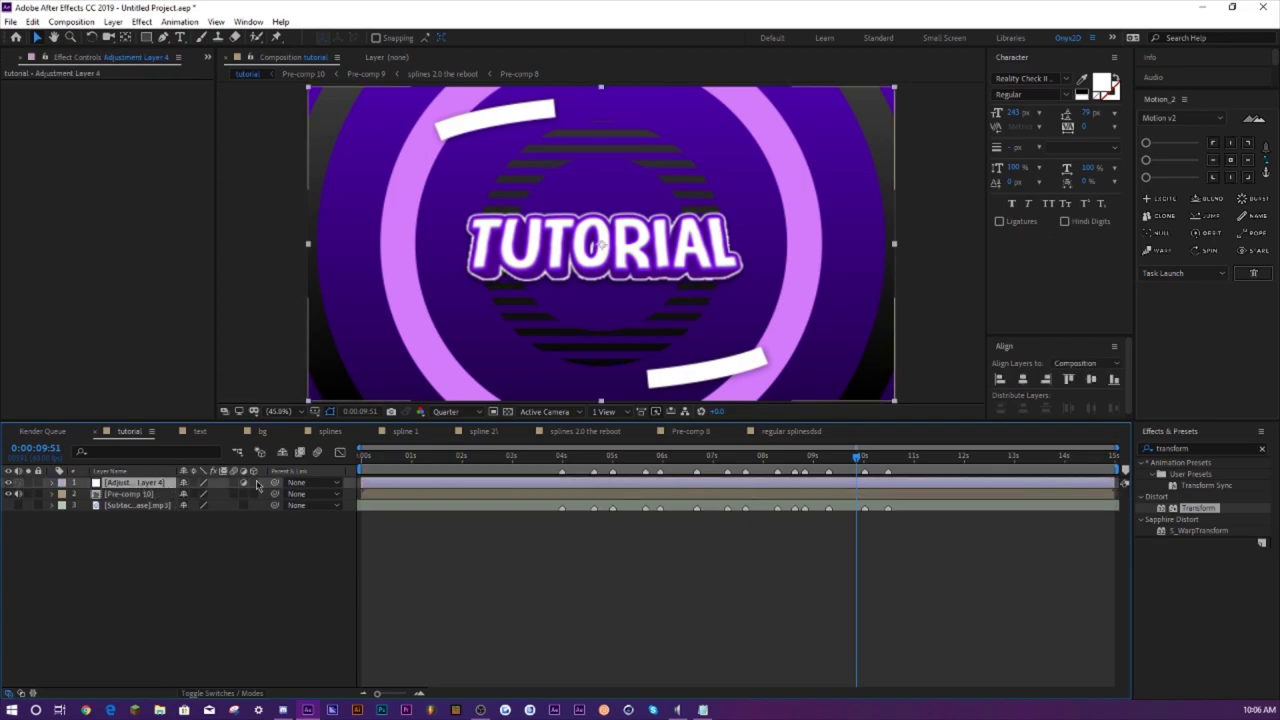
- Apply Transform and Motion Tile to Adjustment Layer 4 with 200×200 tile output
{"action": "left_click", "coordinate": [563, 465]}
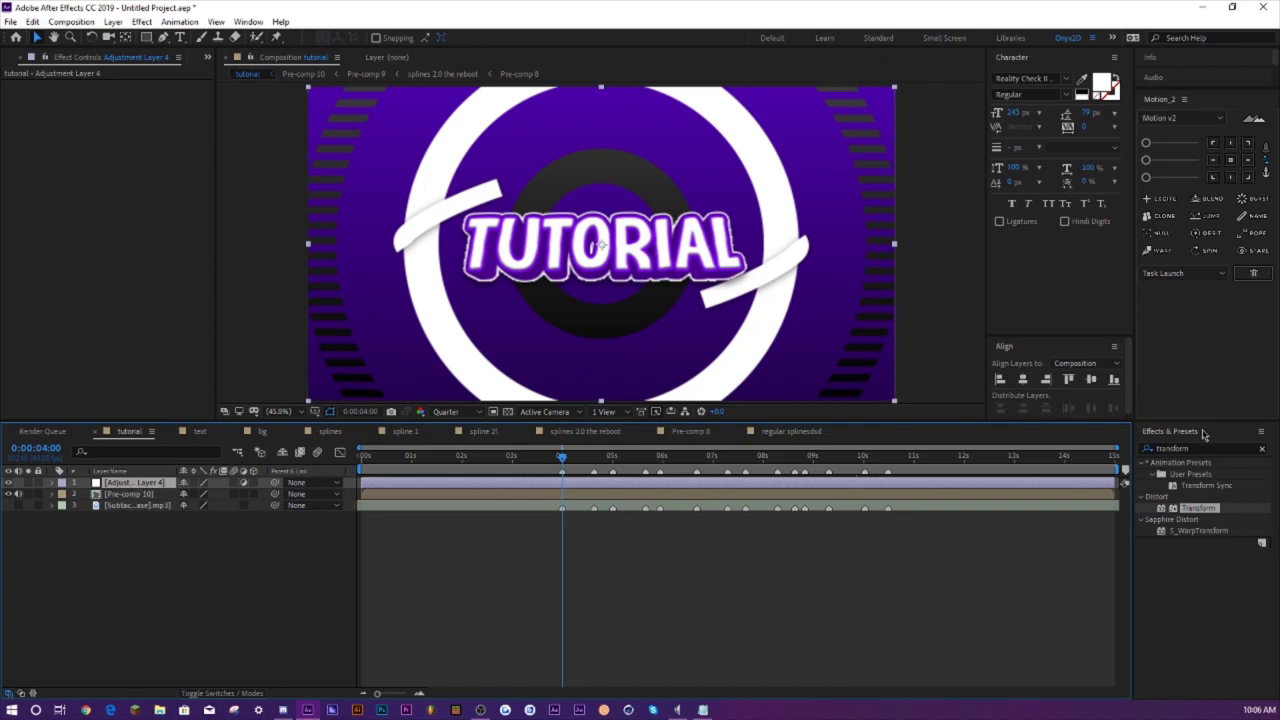
{"action": "left_click_drag", "start_coordinate": [1198, 508], "coordinate": [142, 484]}
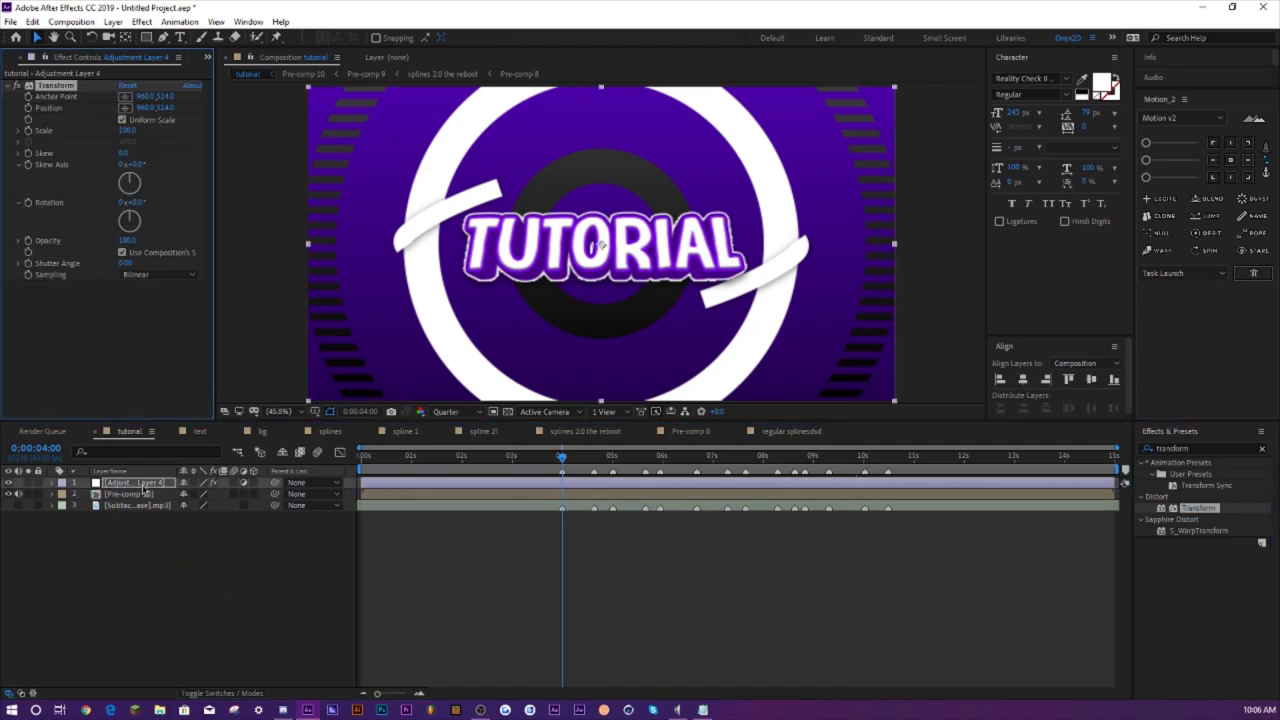
{"action": "left_click", "coordinate": [1210, 448]}
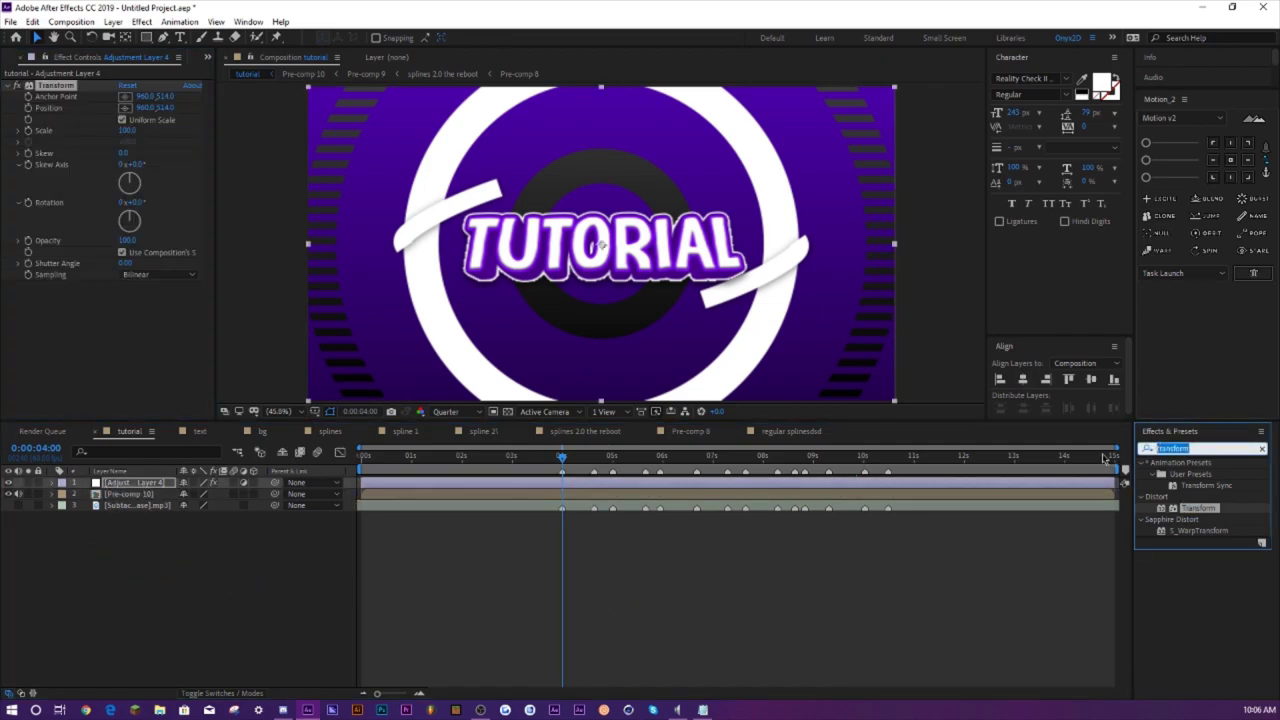
{"action": "type", "text": "motion"}
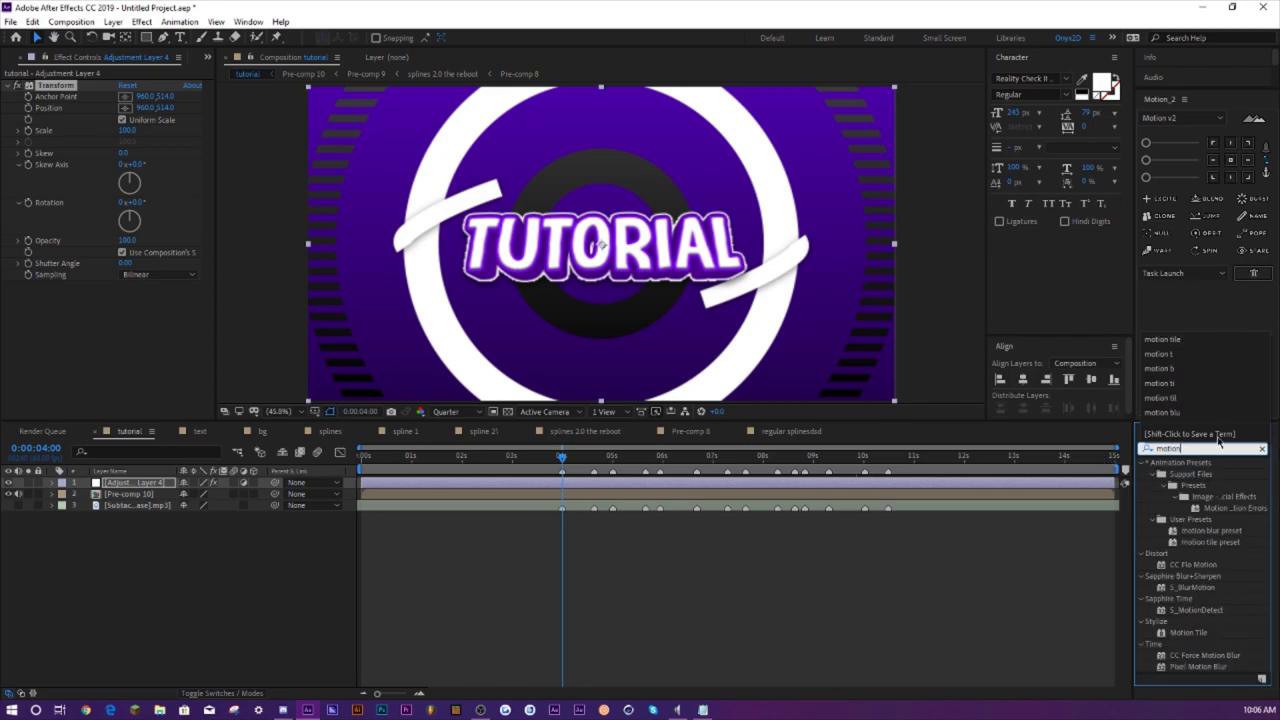
{"action": "type", "text": " ti"}
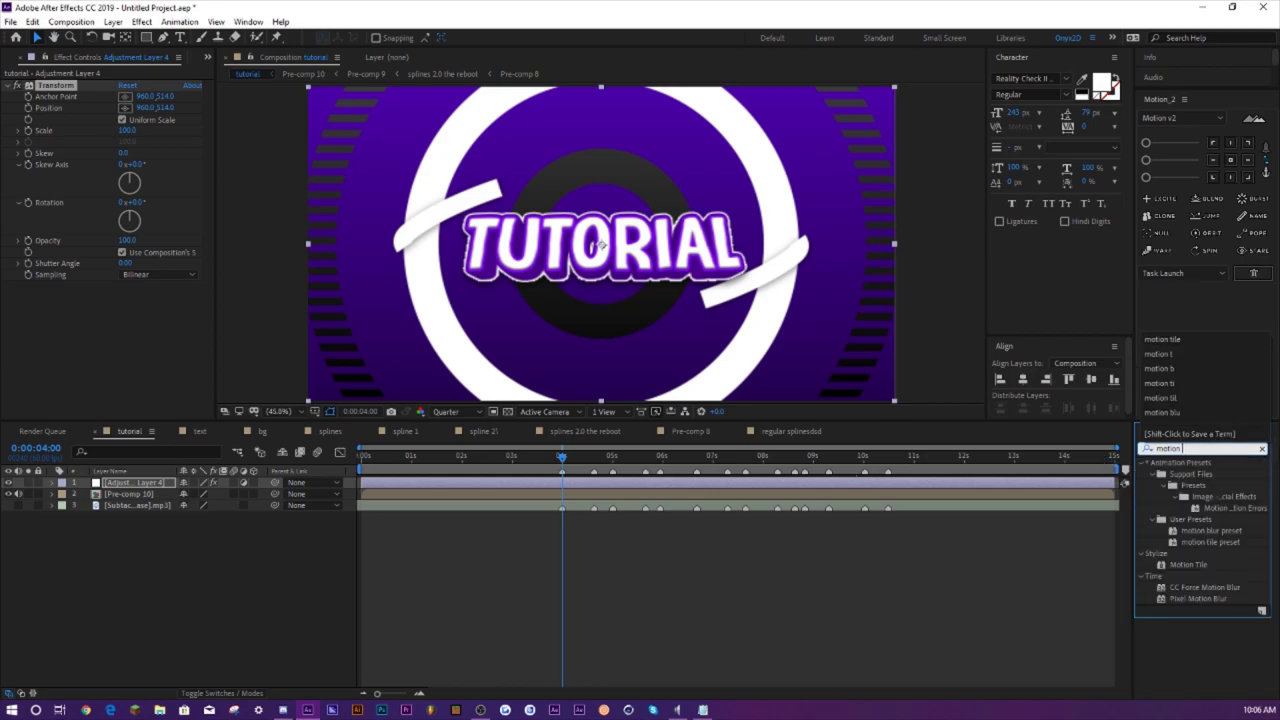
{"action": "double_click", "coordinate": [1188, 508]}
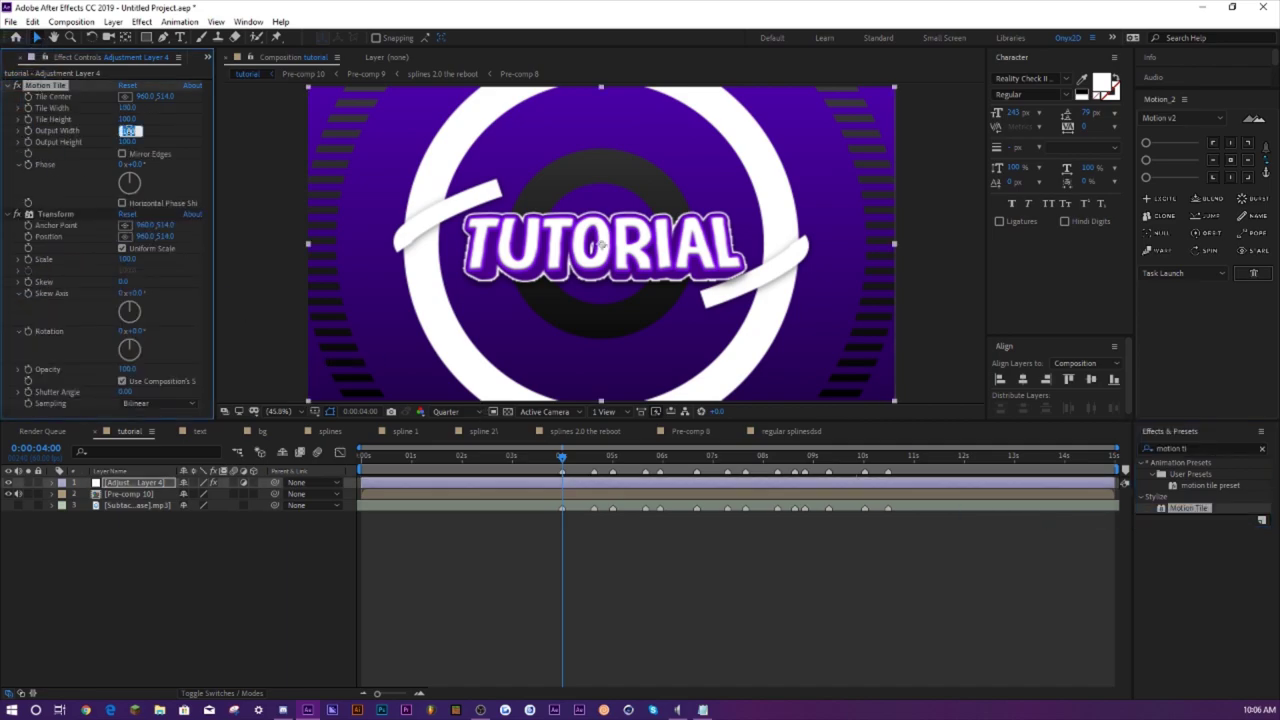
{"action": "left_click", "coordinate": [126, 143]}
{"action": "key", "text": "Return"}
{"action": "left_click", "coordinate": [143, 486]}
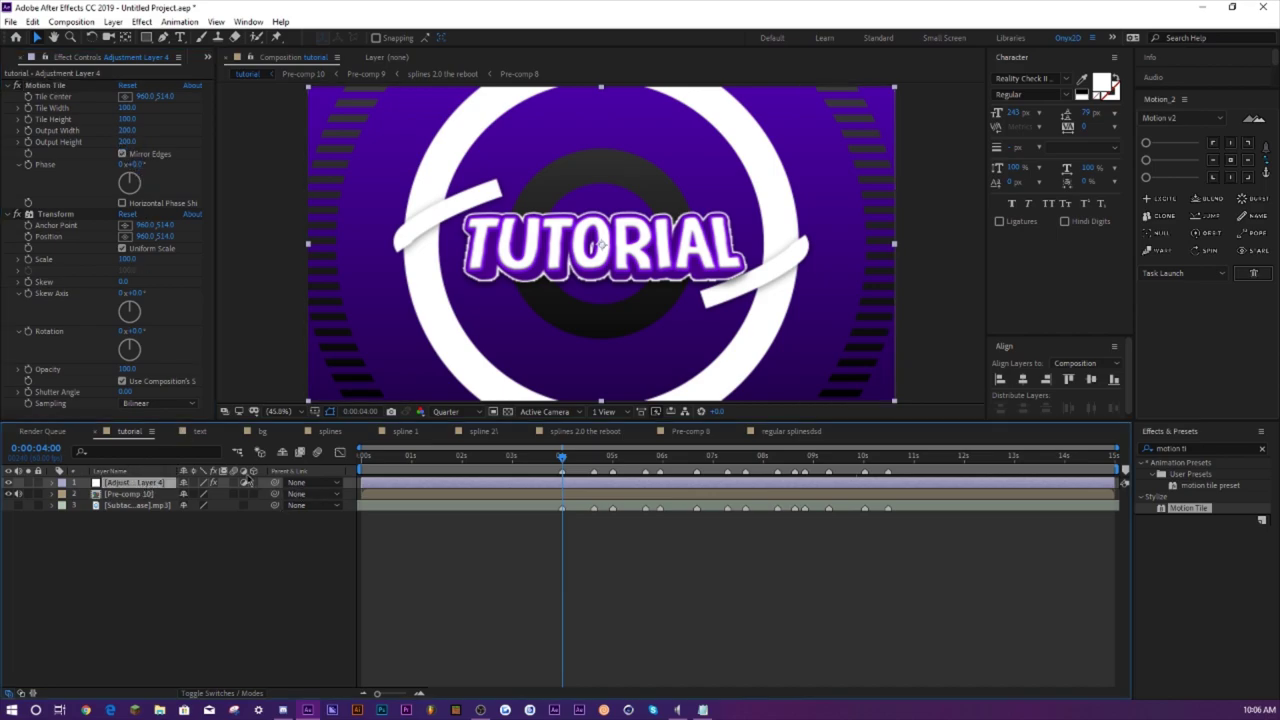
{"action": "key", "text": "e"}
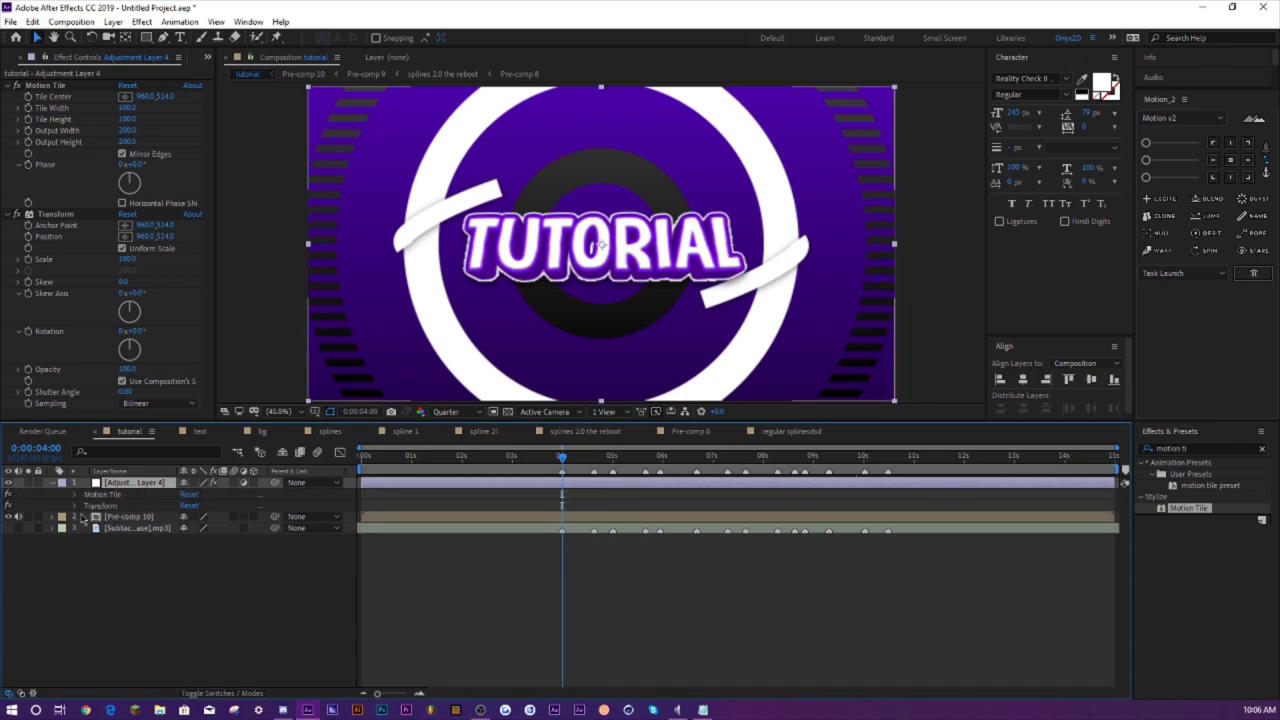
{"action": "left_click", "coordinate": [75, 506]}
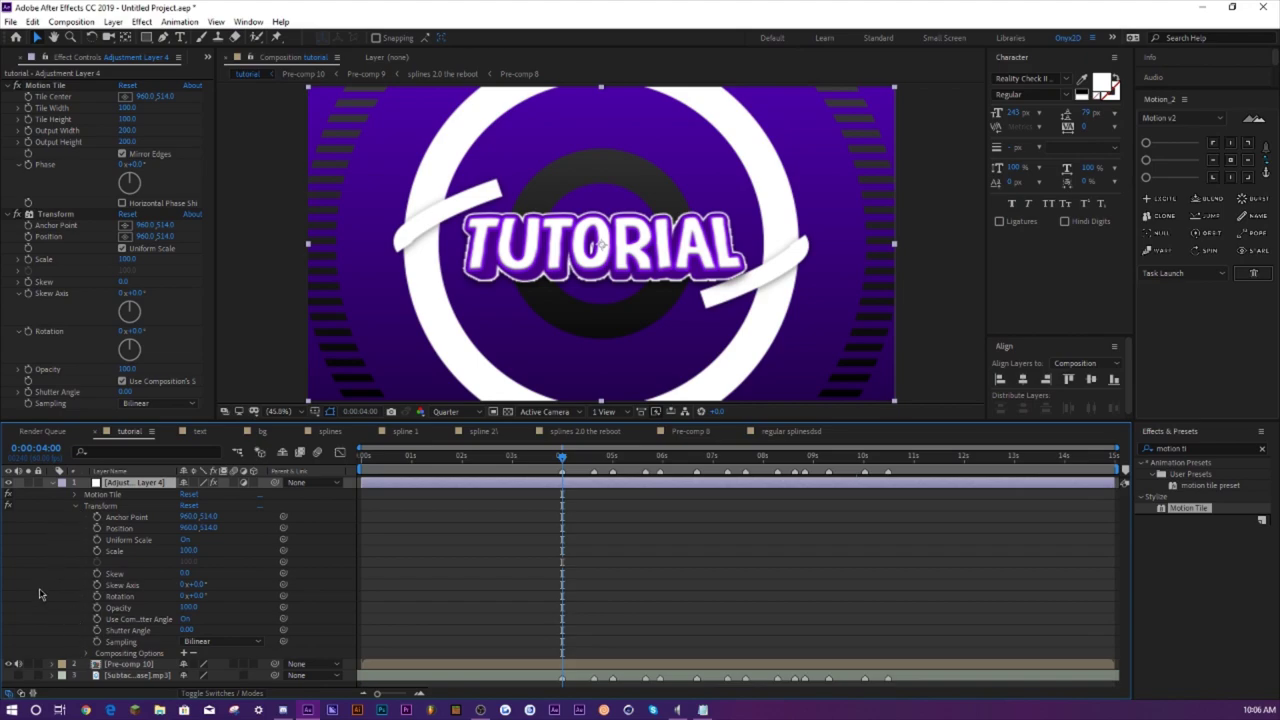
- Key the Transform Scale at 127 on each music beat during playback
{"action": "left_click", "coordinate": [113, 553]}
{"action": "left_click", "coordinate": [97, 551]}
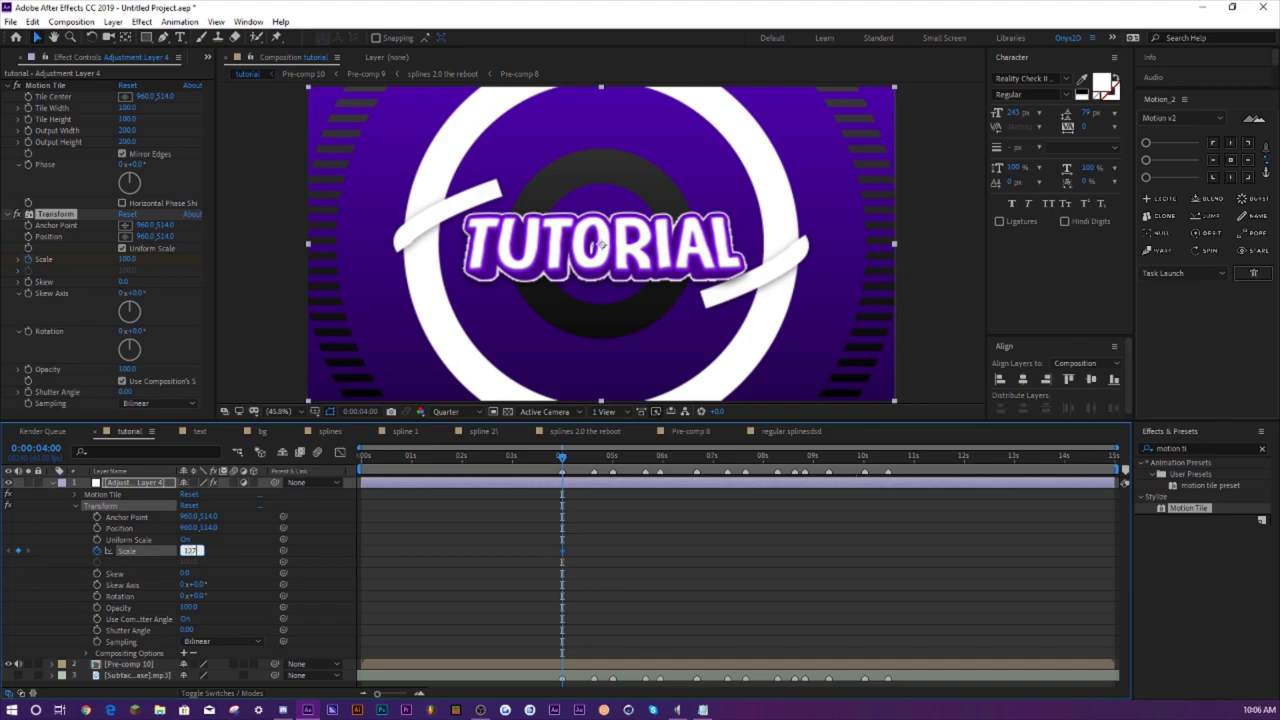
{"action": "key", "text": "Return"}
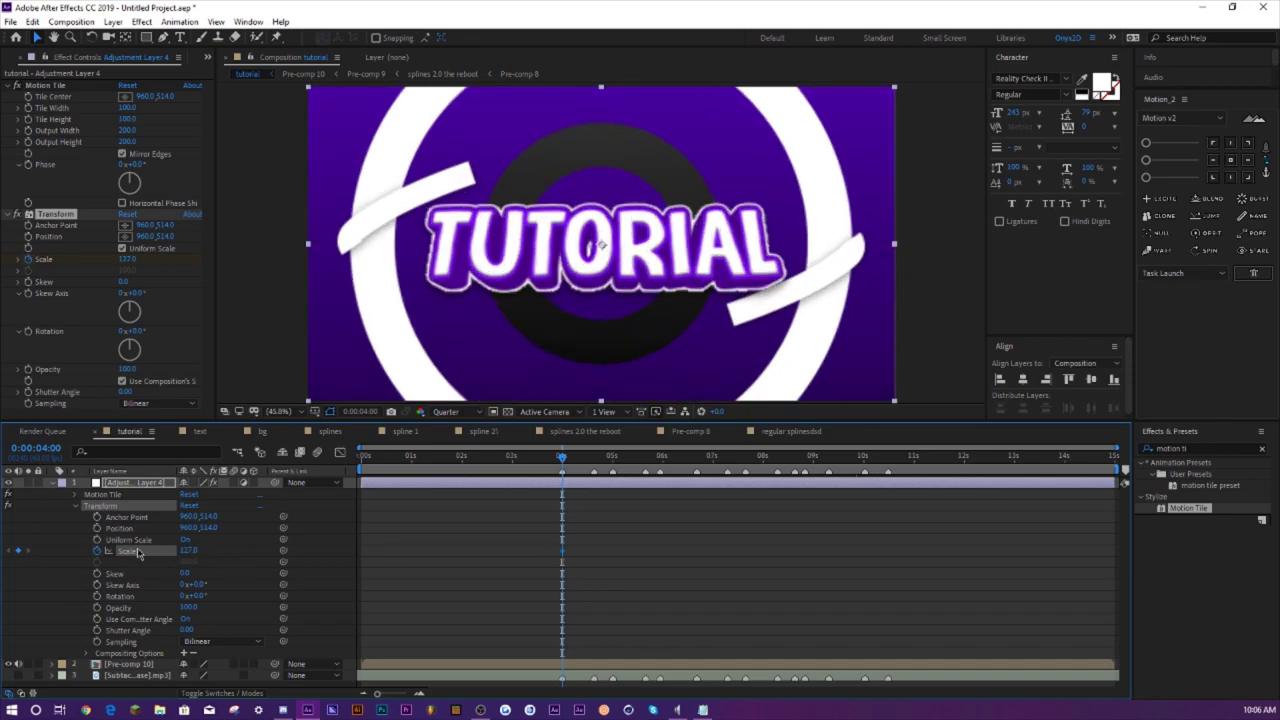
{"action": "key", "text": "space"}
{"action": "left_click", "coordinate": [17, 551]}
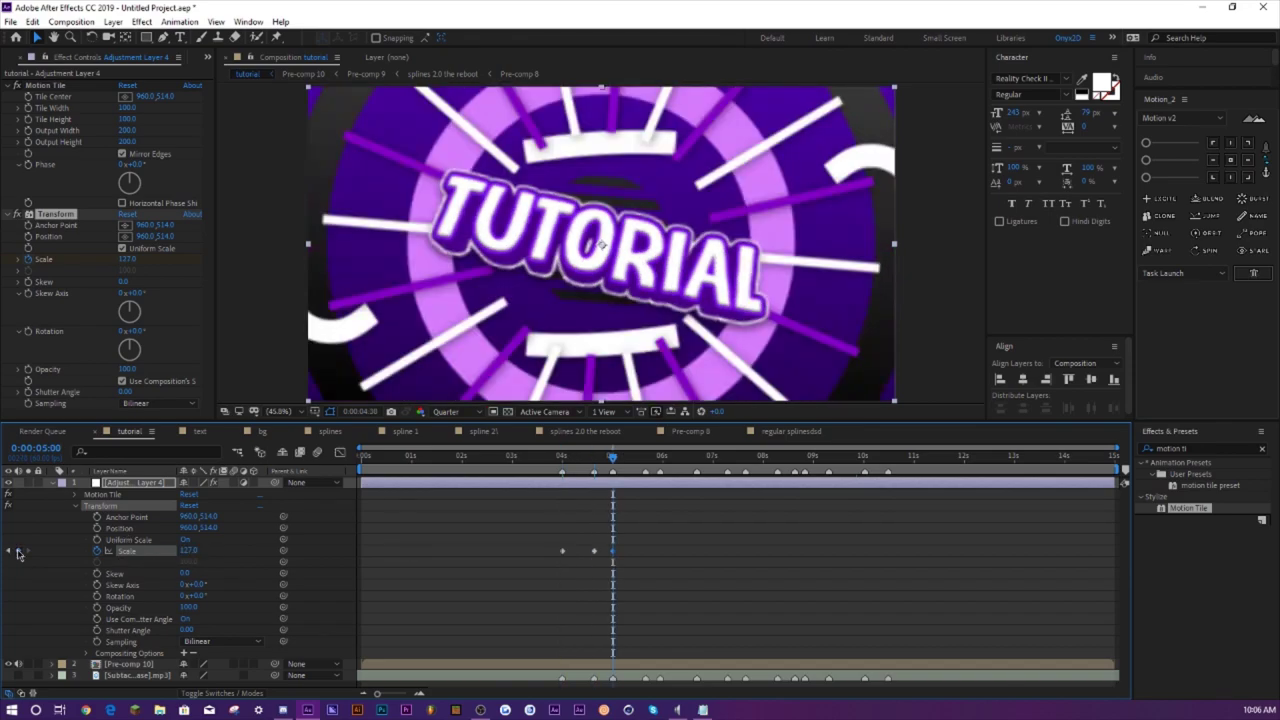
{"action": "left_click", "coordinate": [17, 551]}
{"action": "left_click", "coordinate": [17, 551]}
{"action": "left_click", "coordinate": [17, 551]}
{"action": "left_click", "coordinate": [17, 551]}
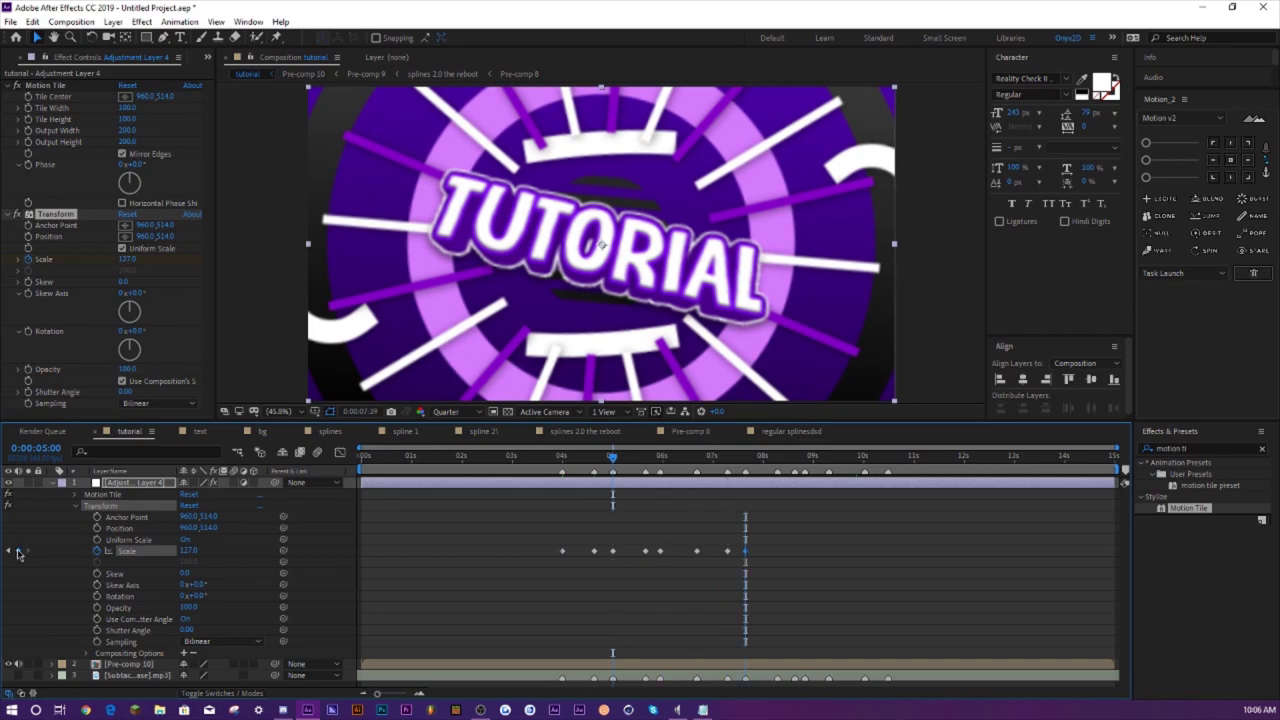
{"action": "left_click", "coordinate": [17, 551]}
{"action": "left_click", "coordinate": [17, 551]}
{"action": "left_click", "coordinate": [17, 551]}
{"action": "left_click", "coordinate": [17, 551]}
{"action": "left_click", "coordinate": [17, 551]}
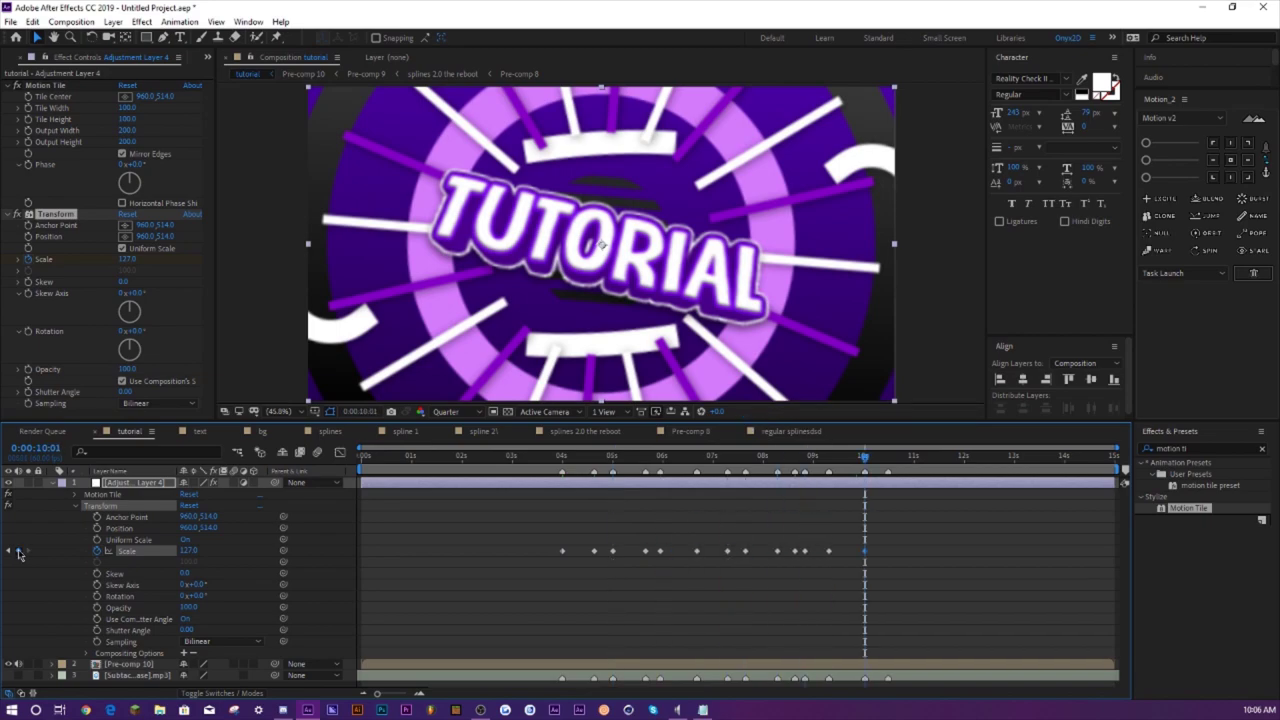
{"action": "left_click", "coordinate": [538, 458]}
- Easy Ease all the Scale keyframes between roughly 3 and 10 seconds
{"action": "left_click_drag", "start_coordinate": [538, 465], "coordinate": [534, 465]}
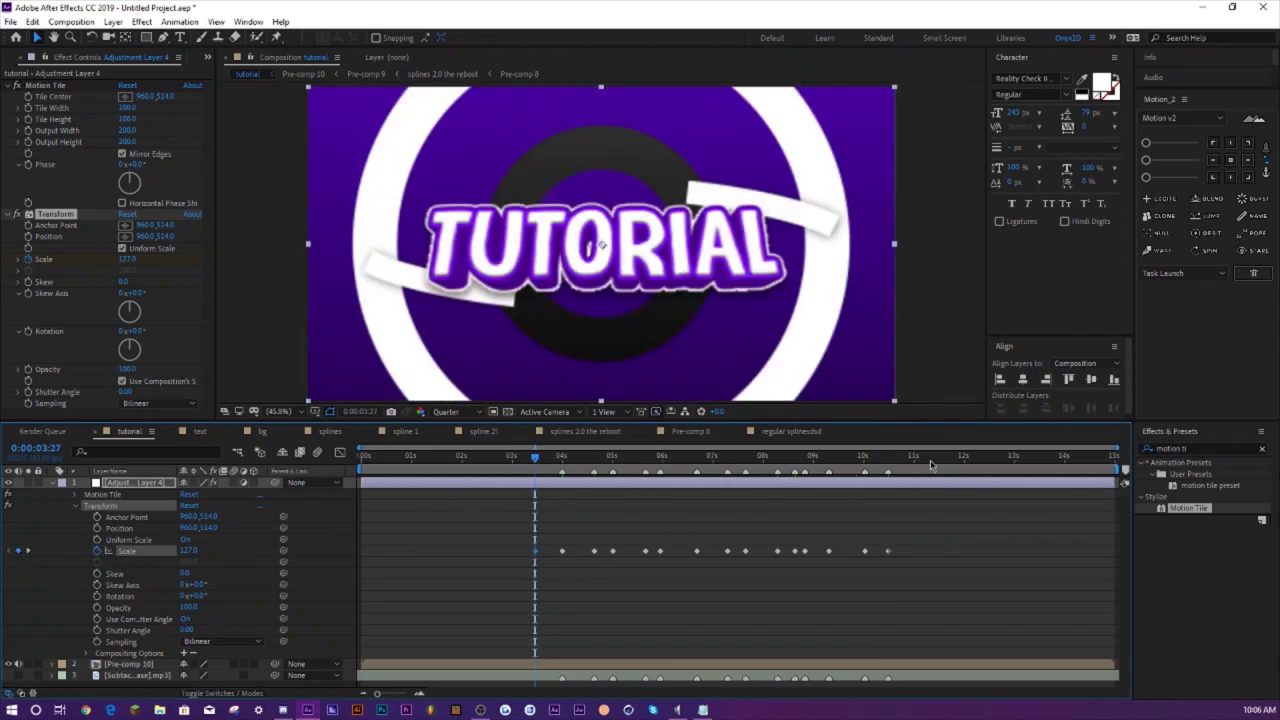
{"action": "left_click_drag", "start_coordinate": [508, 526], "coordinate": [886, 586]}
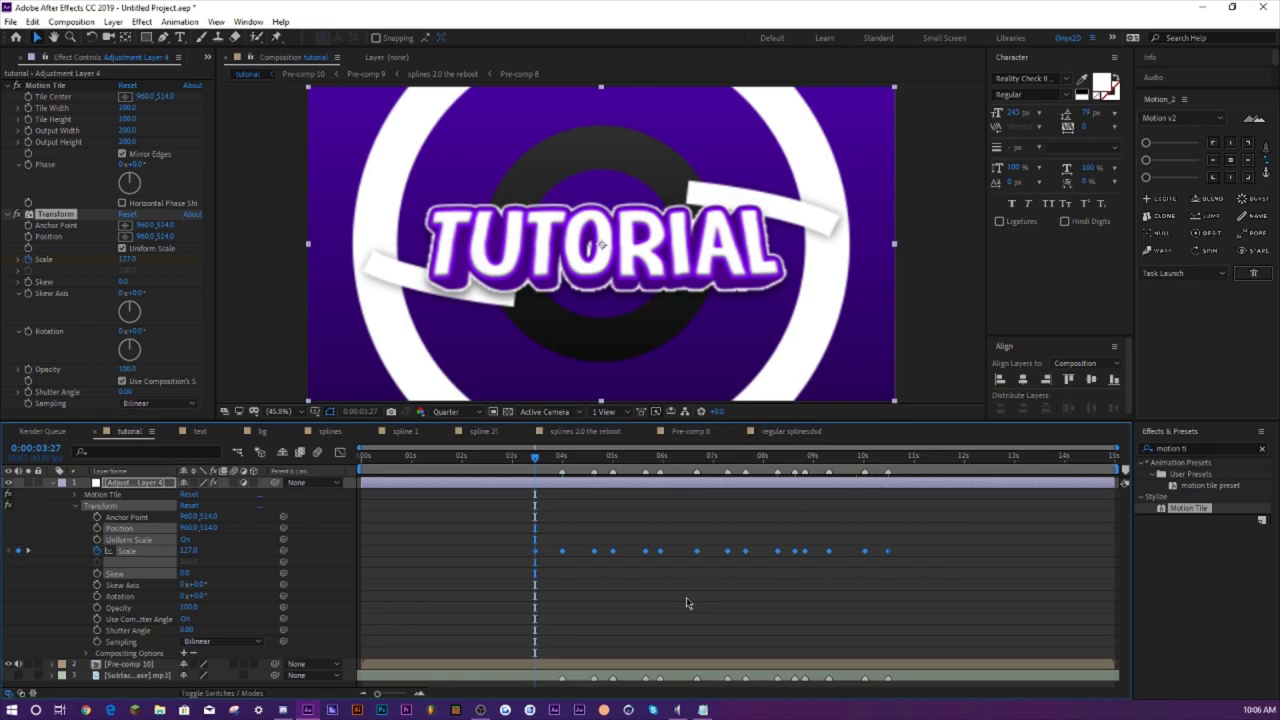
{"action": "key", "text": "F9"}
- Ease all Scale keyframes in the value graph and bend the curve into beat pulses from 100 to about 130
{"action": "left_click", "coordinate": [340, 455]}
{"action": "left_click", "coordinate": [604, 679]}
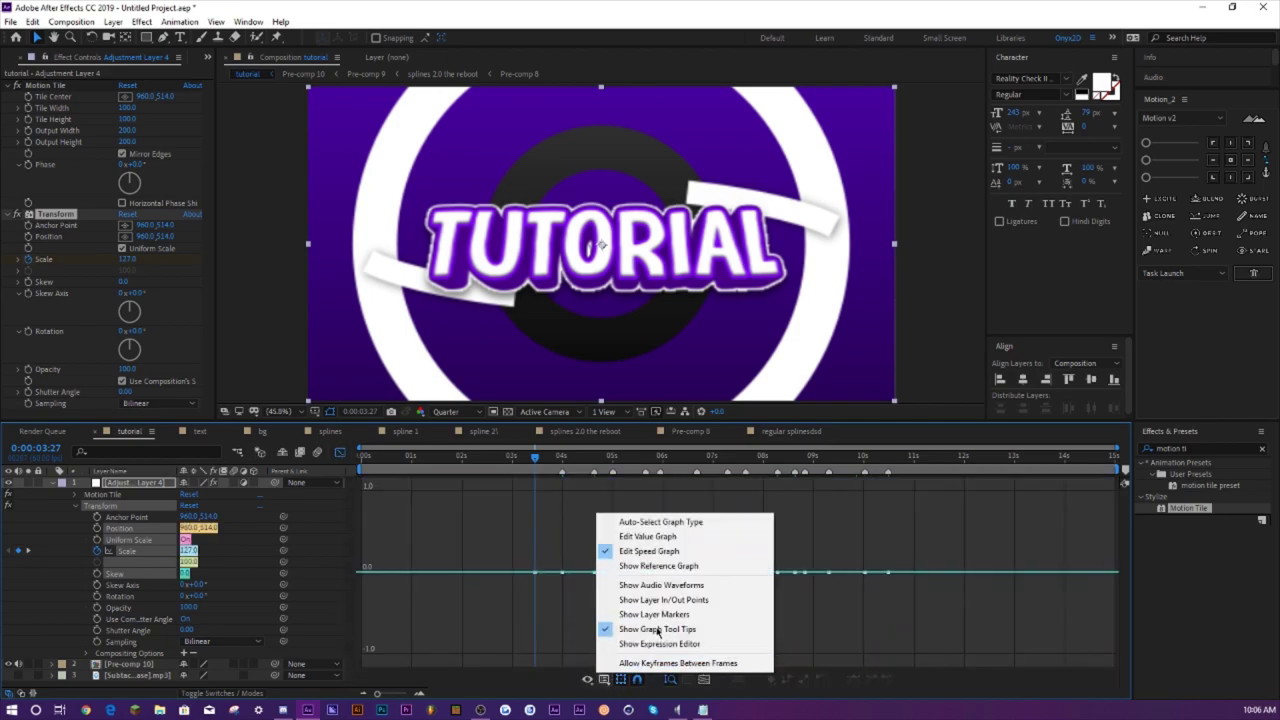
{"action": "left_click", "coordinate": [660, 540]}
{"action": "left_click_drag", "start_coordinate": [517, 616], "coordinate": [986, 650]}
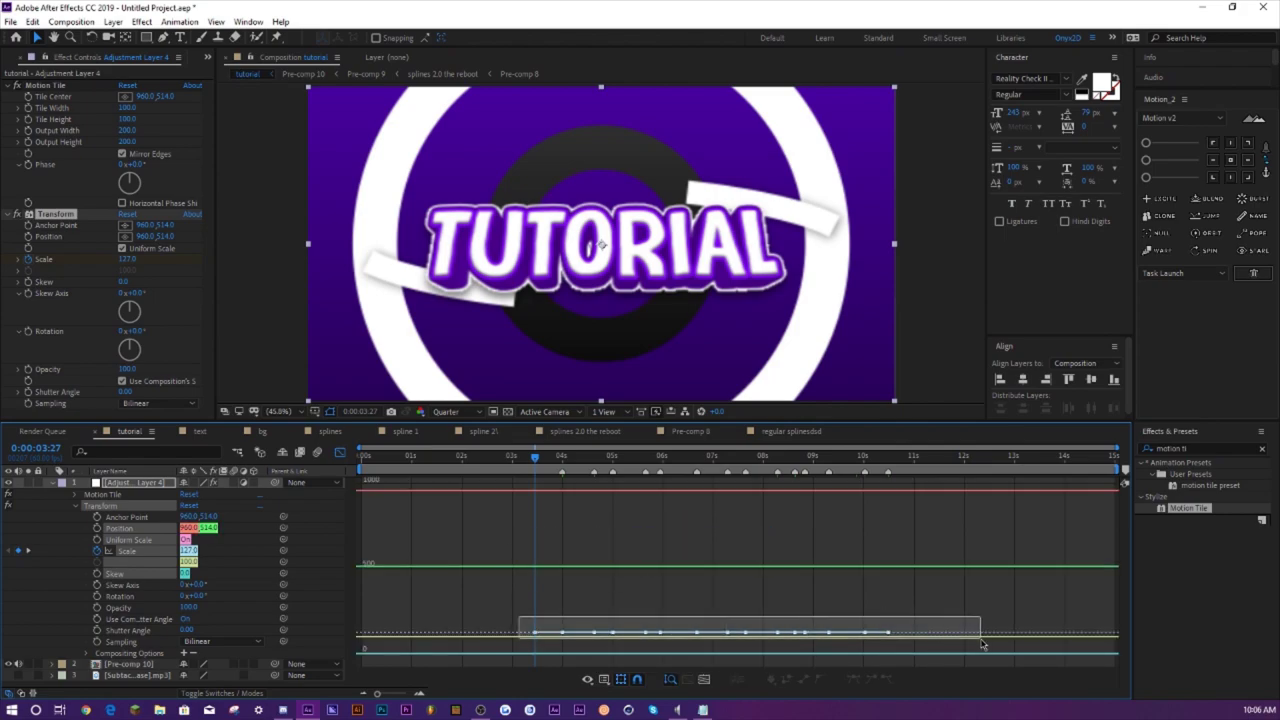
{"action": "left_click", "coordinate": [670, 680]}
{"action": "scroll", "coordinate": [520, 594], "scroll_direction": "up", "scroll_amount": 5}
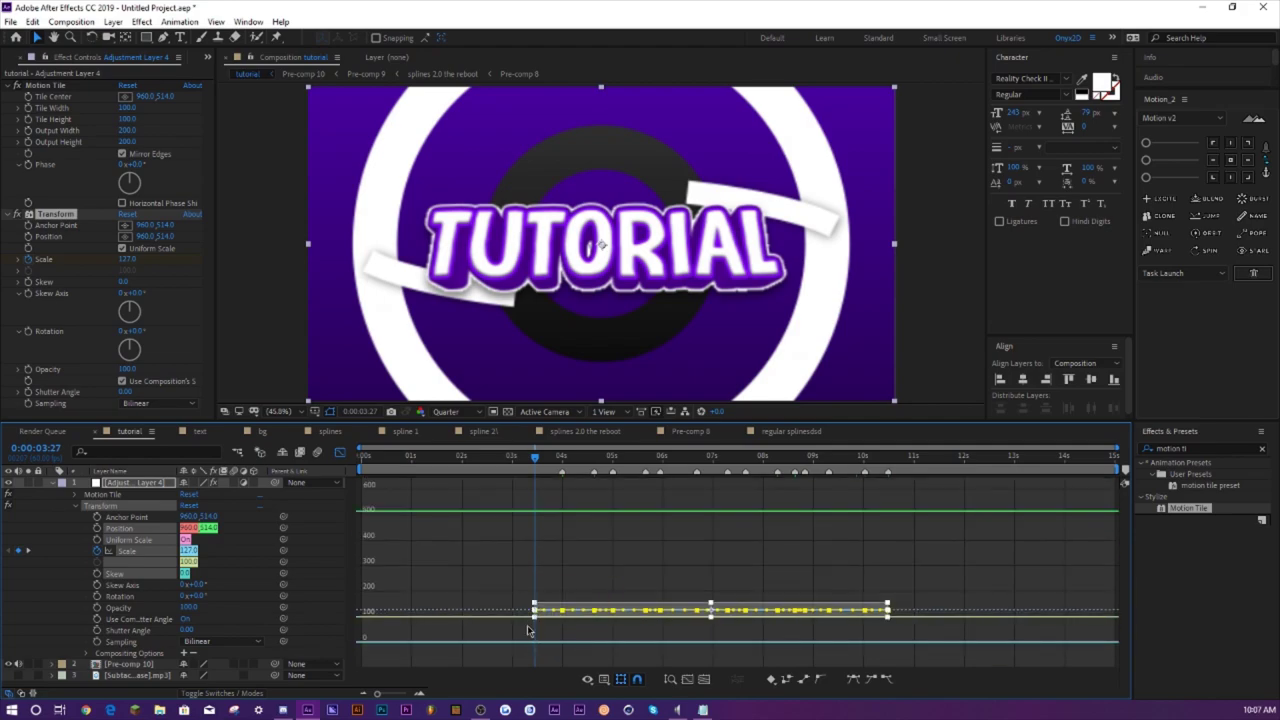
{"action": "scroll", "coordinate": [552, 600], "scroll_direction": "up", "scroll_amount": 2}
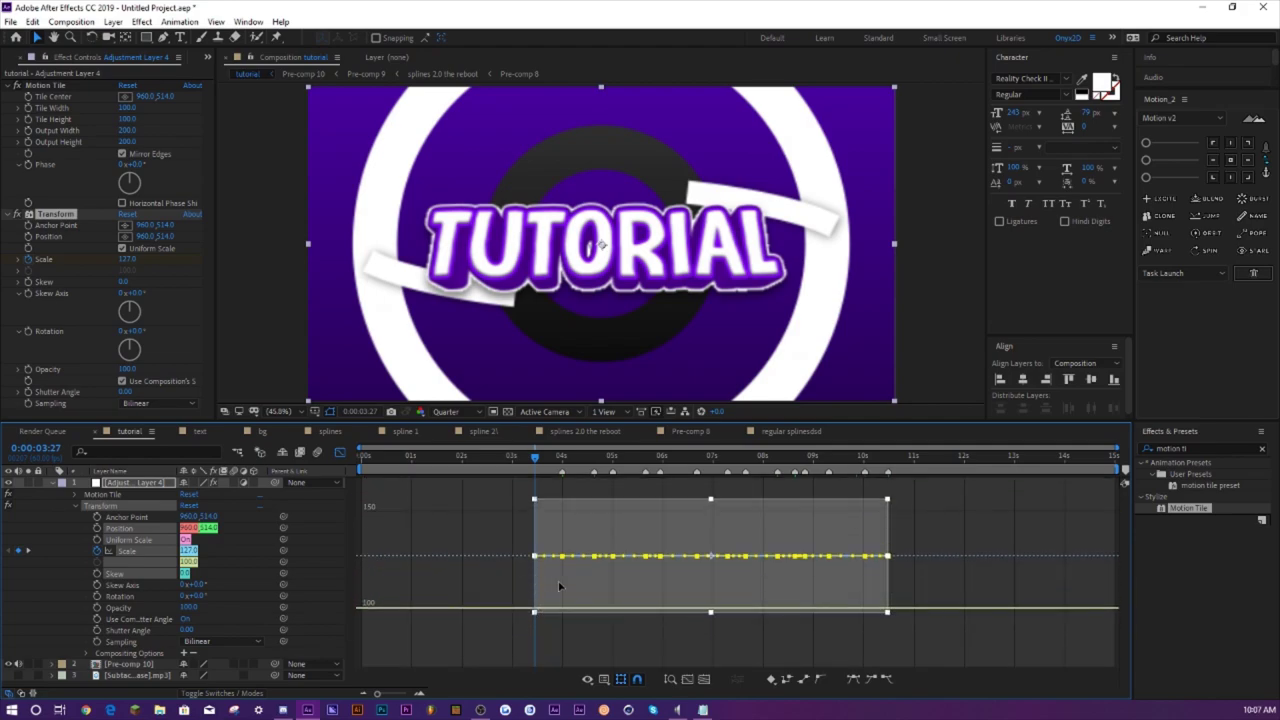
{"action": "key", "text": "F9"}
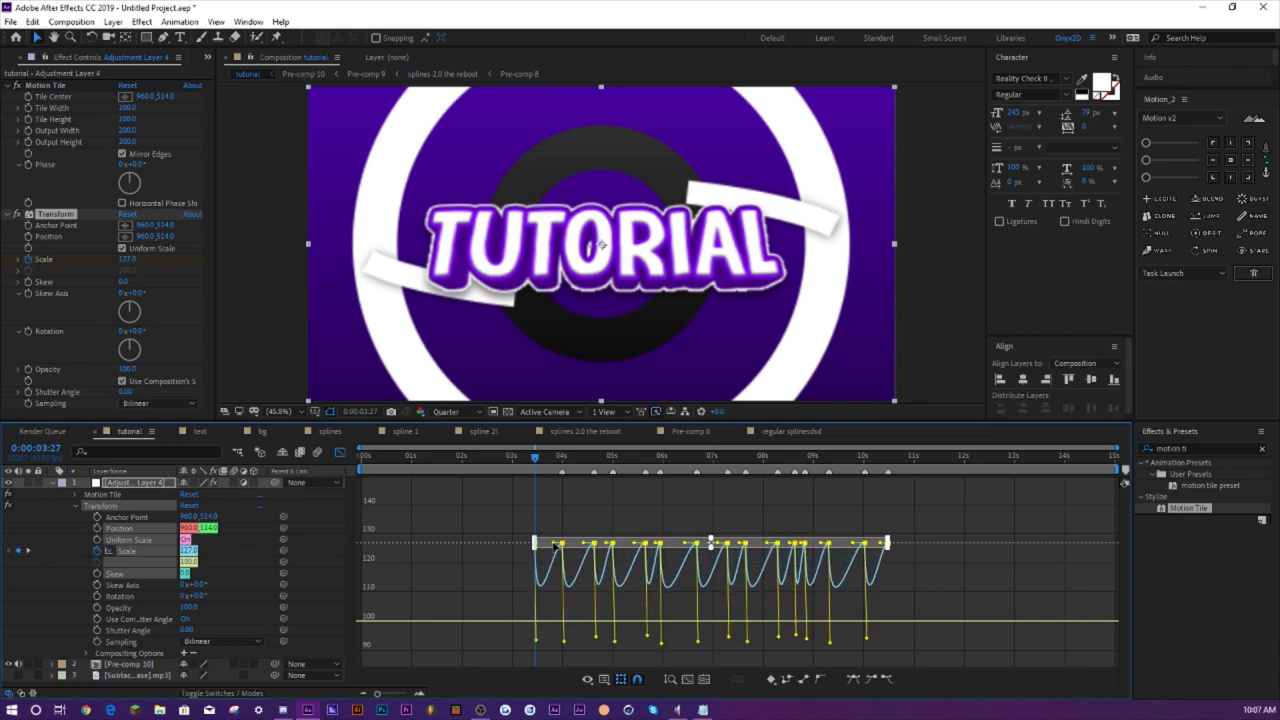
{"action": "left_click_drag", "start_coordinate": [556, 545], "coordinate": [576, 655]}
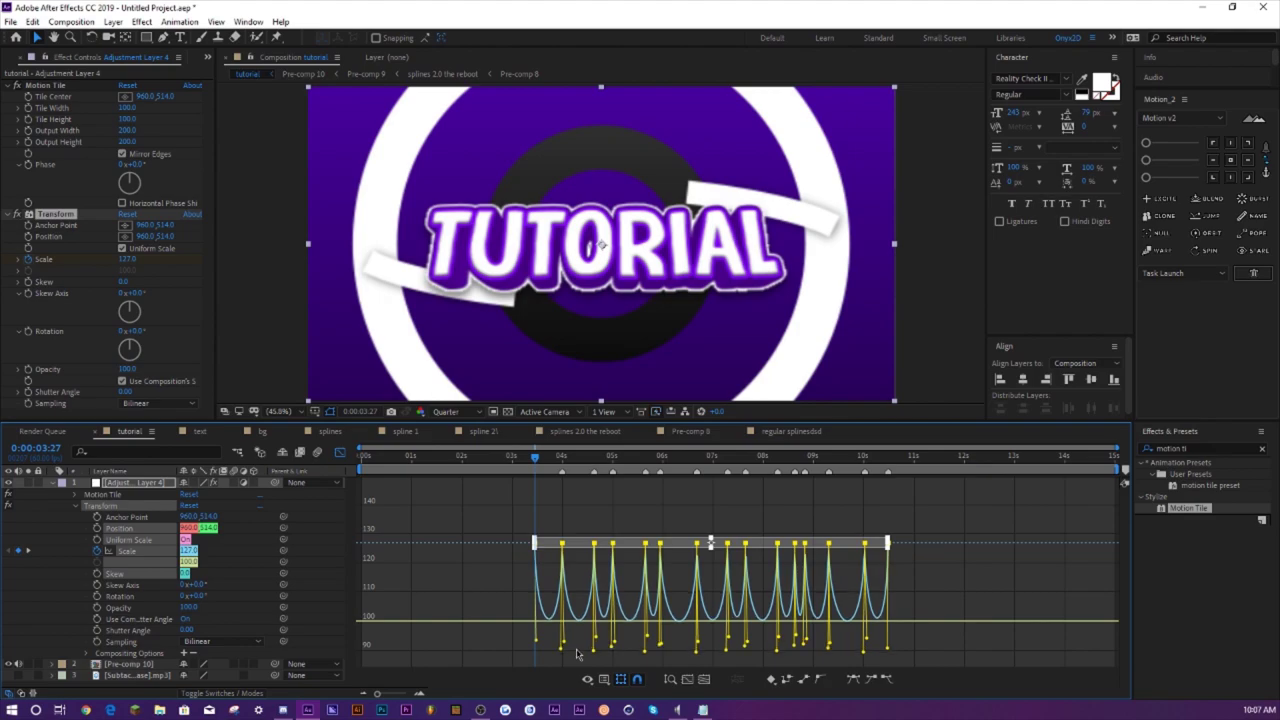
- Preview the scale bounces repeatedly from around 0:00:03:58
{"action": "left_click", "coordinate": [559, 458]}
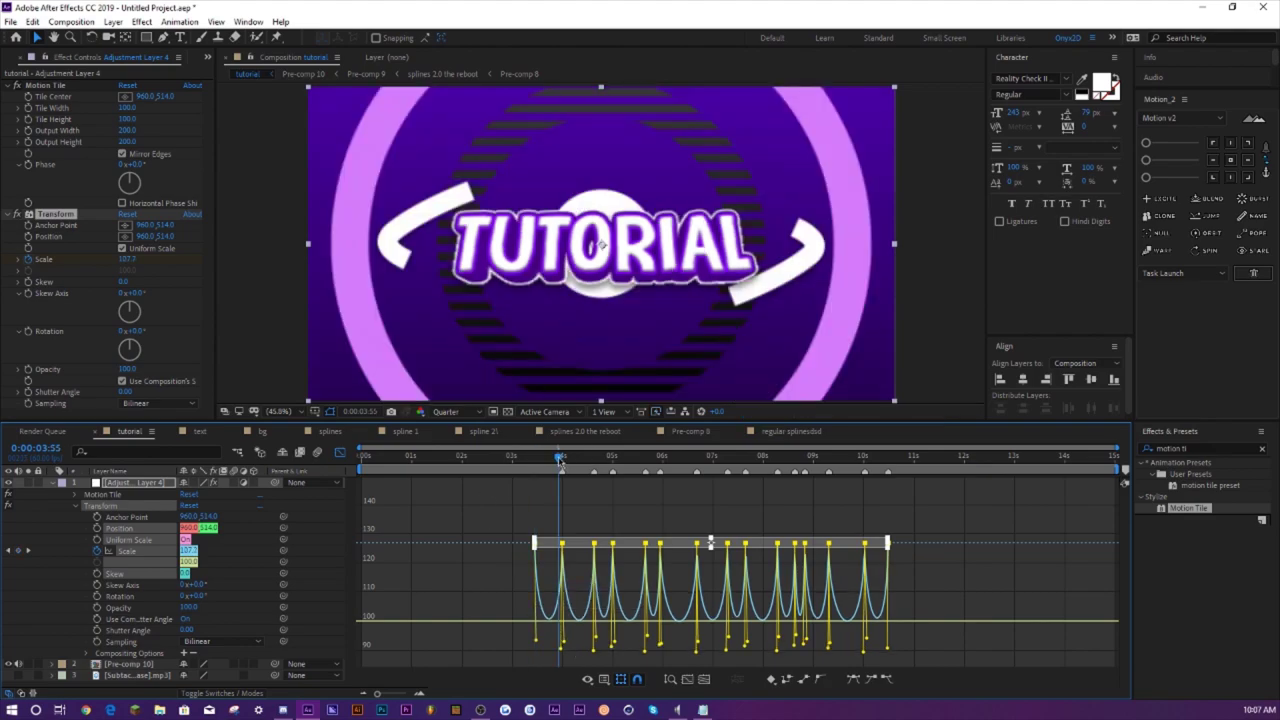
{"action": "key", "text": "space"}
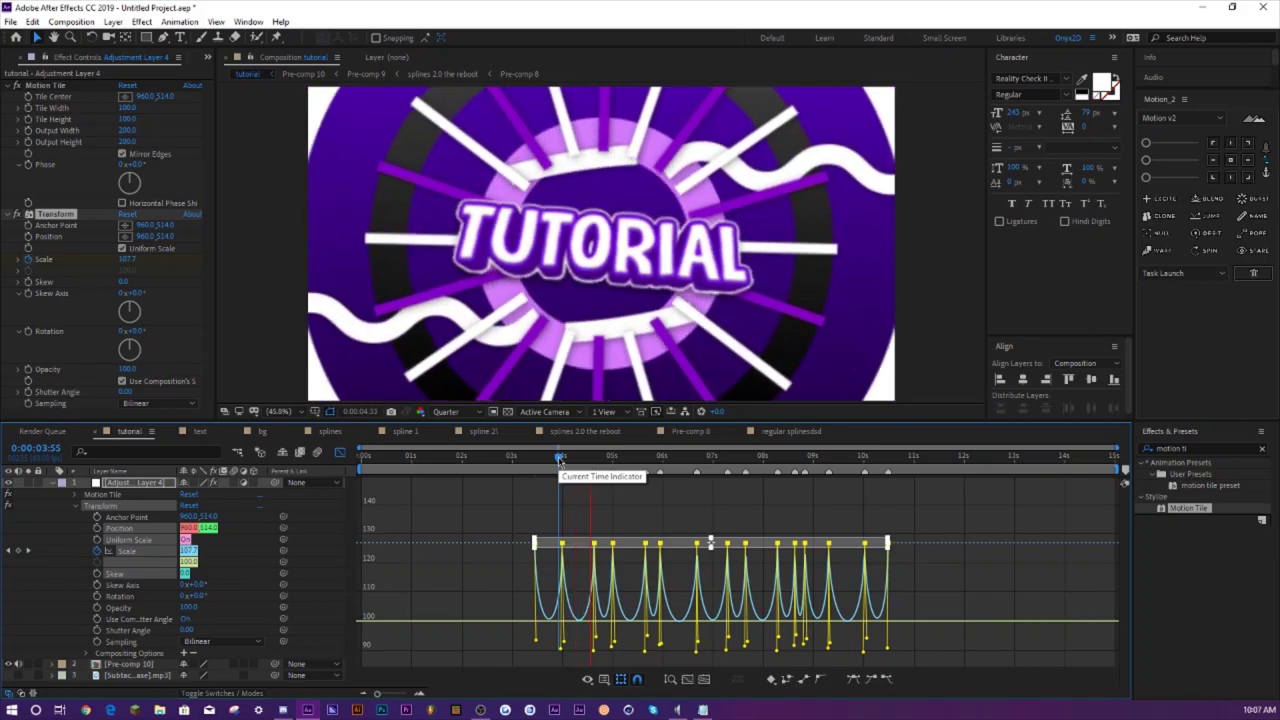
{"action": "key", "text": "space"}
{"action": "left_click", "coordinate": [561, 458]}
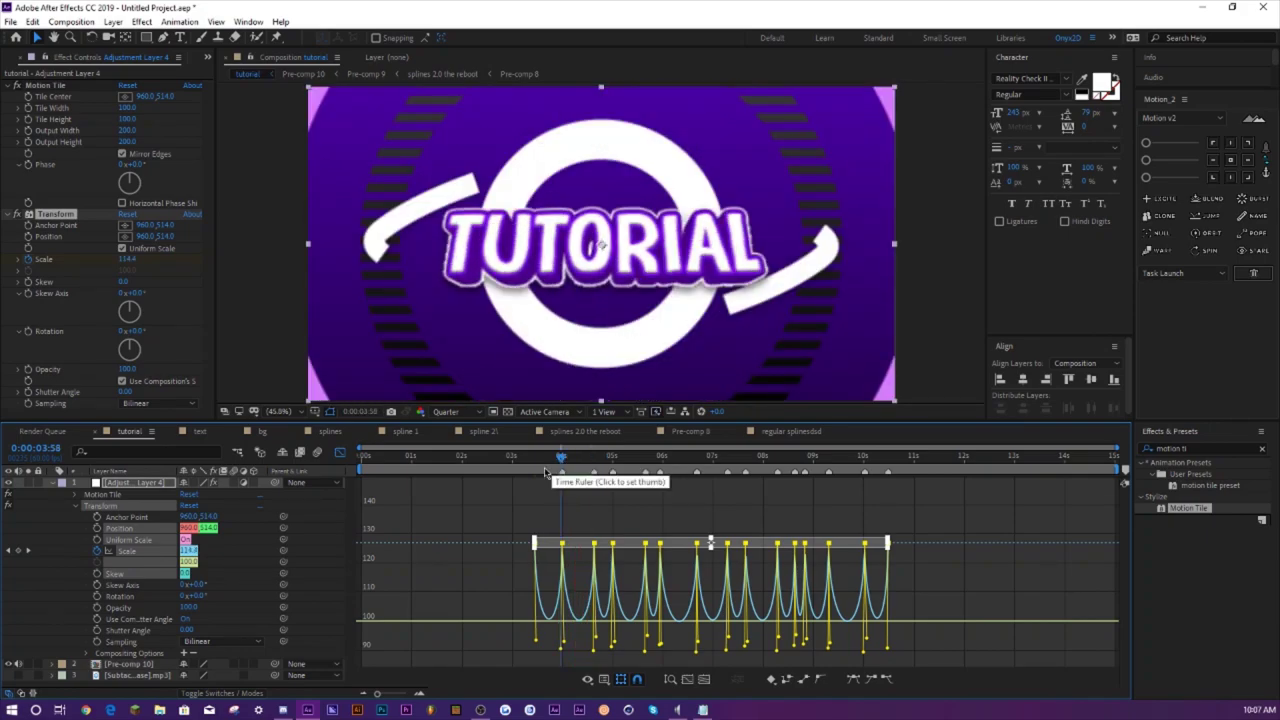
{"action": "key", "text": "space"}
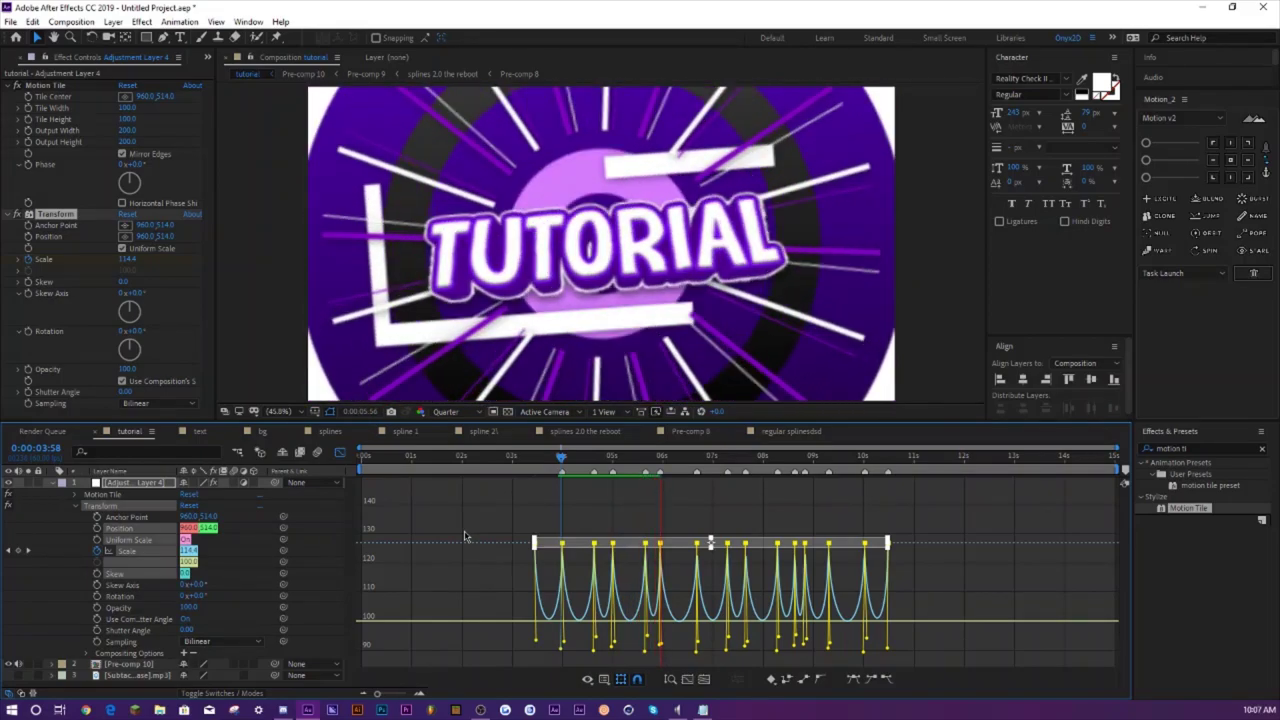
{"action": "left_click", "coordinate": [562, 460]}
{"action": "key", "text": "space"}
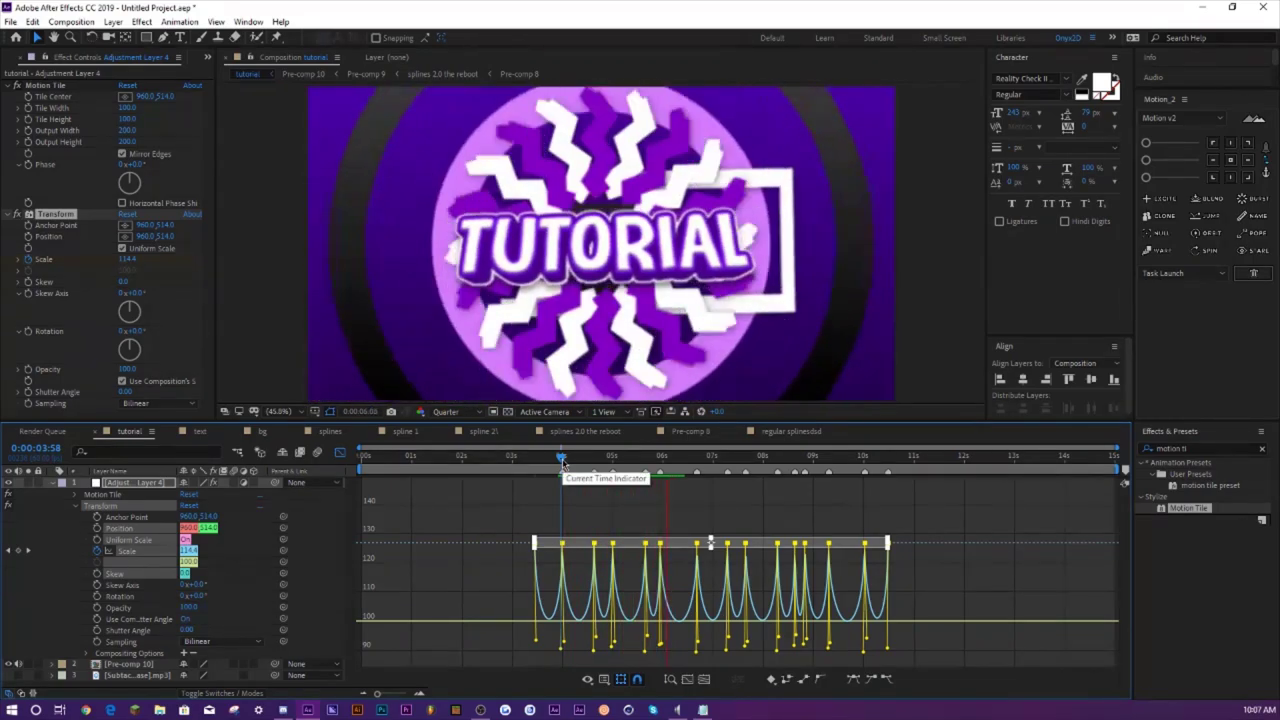
{"action": "key", "text": "space"}
- Leave the Graph Editor, collapse Adjustment Layer 4 and set the time to 0:00:04:00
{"action": "key", "text": "shift+F3"}
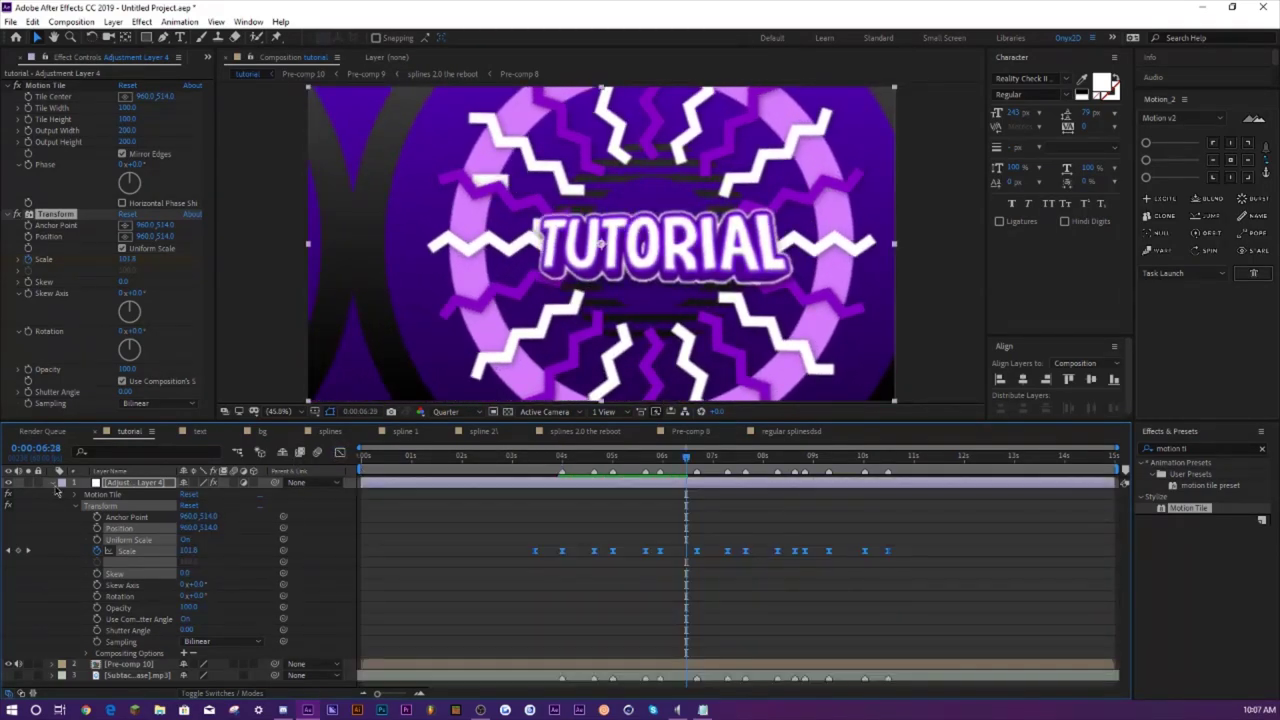
{"action": "left_click", "coordinate": [55, 485]}
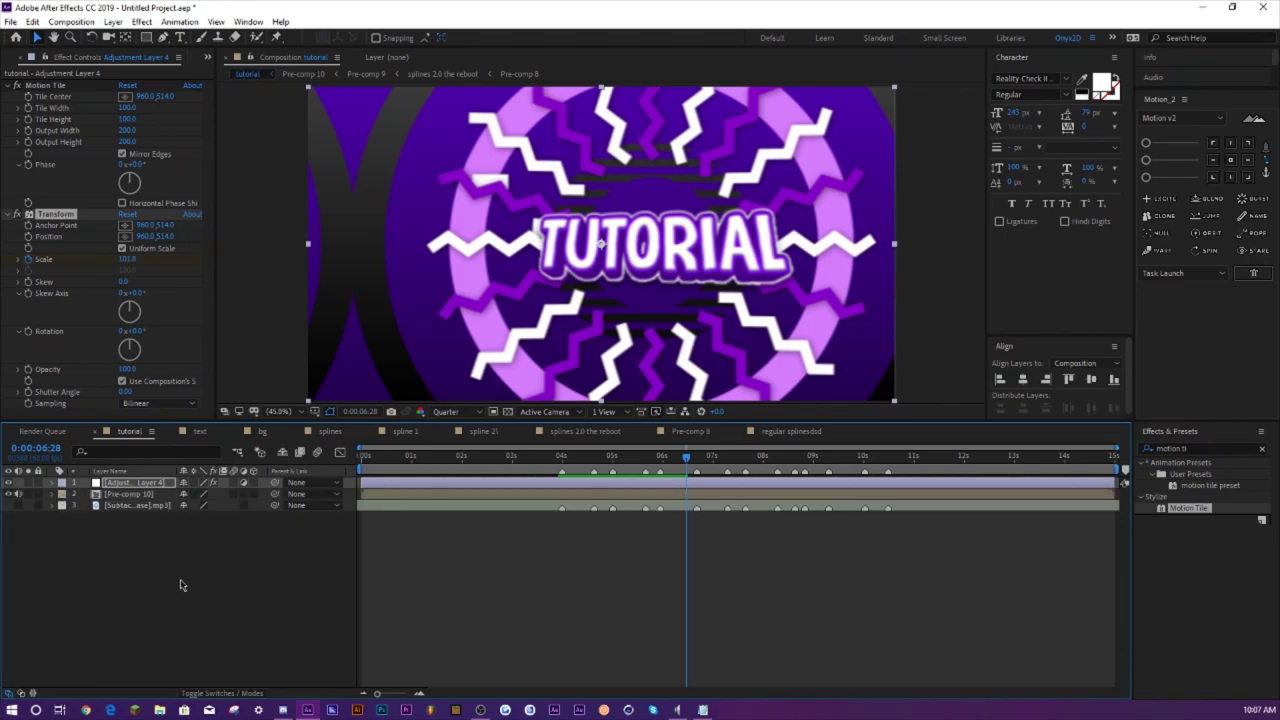
{"action": "left_click", "coordinate": [566, 466]}
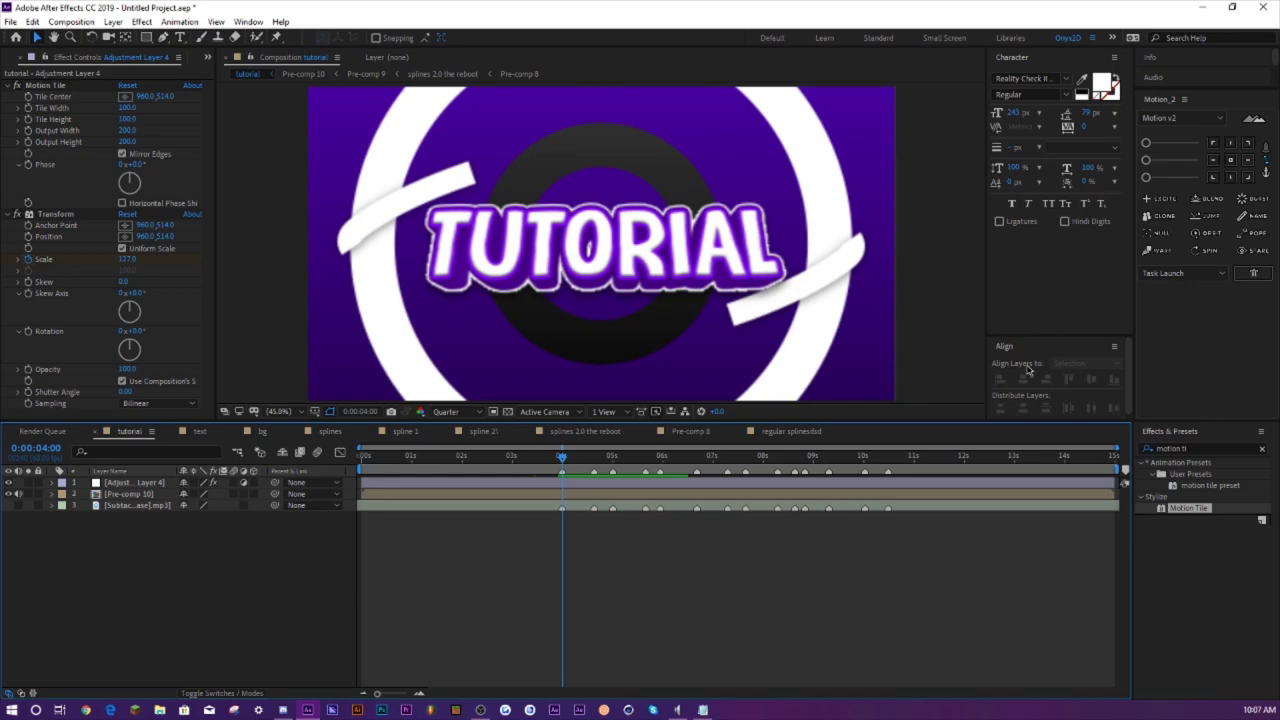
- Create Adjustment Layer 5 and apply the Sapphire S_Shake effect to it
{"action": "left_click", "coordinate": [1192, 448]}
{"action": "type", "text": "s_shake"}
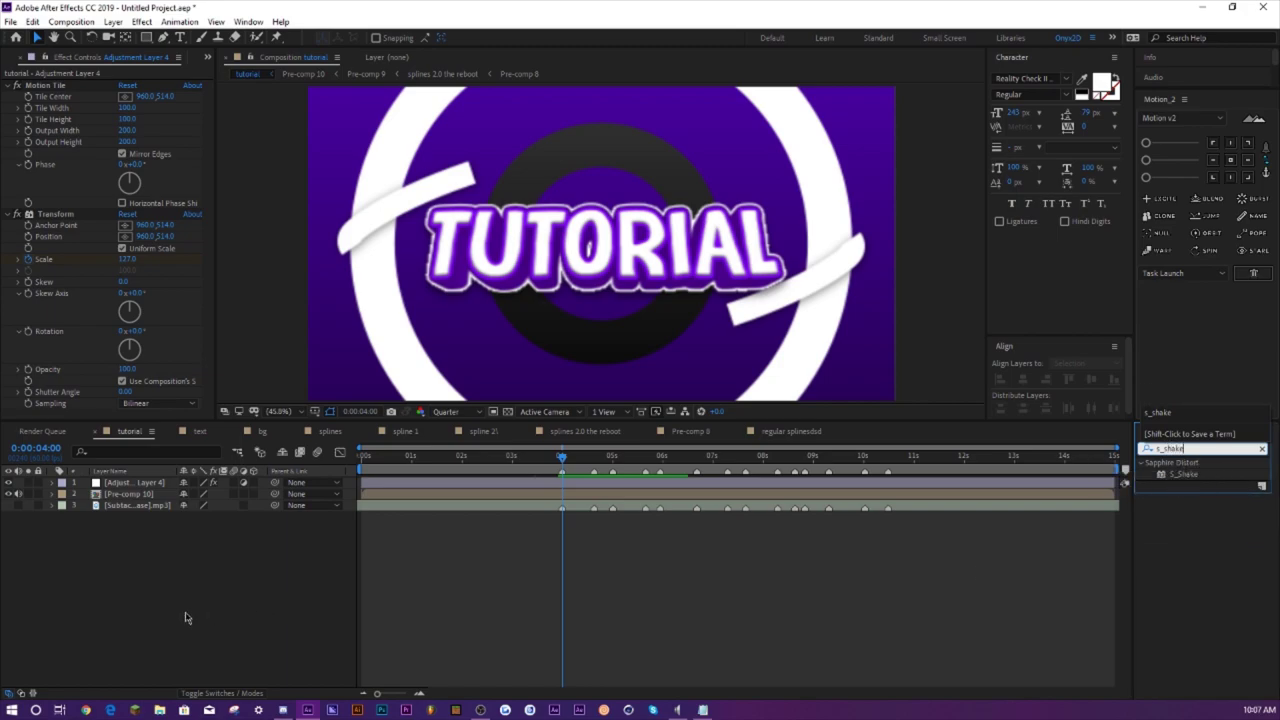
{"action": "left_click", "coordinate": [185, 618]}
{"action": "key", "text": "ctrl+alt+y"}
{"action": "left_click", "coordinate": [1188, 477]}
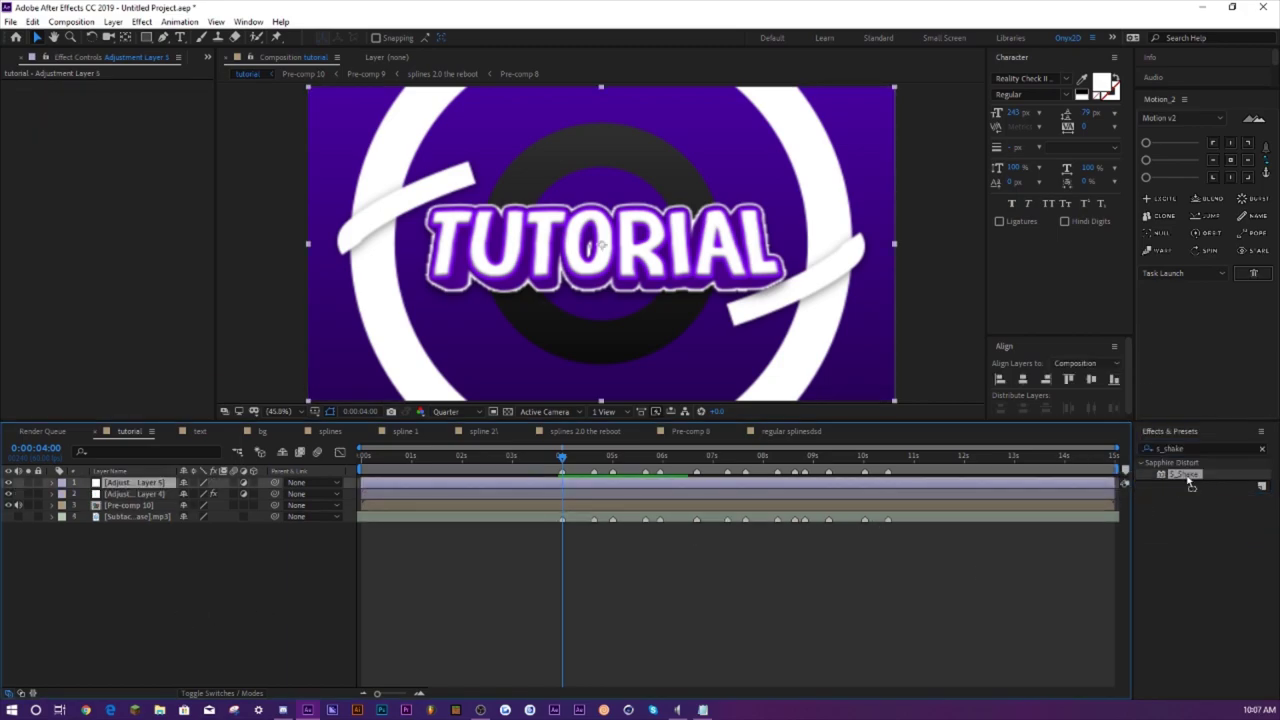
{"action": "left_click_drag", "start_coordinate": [1190, 483], "coordinate": [125, 512]}
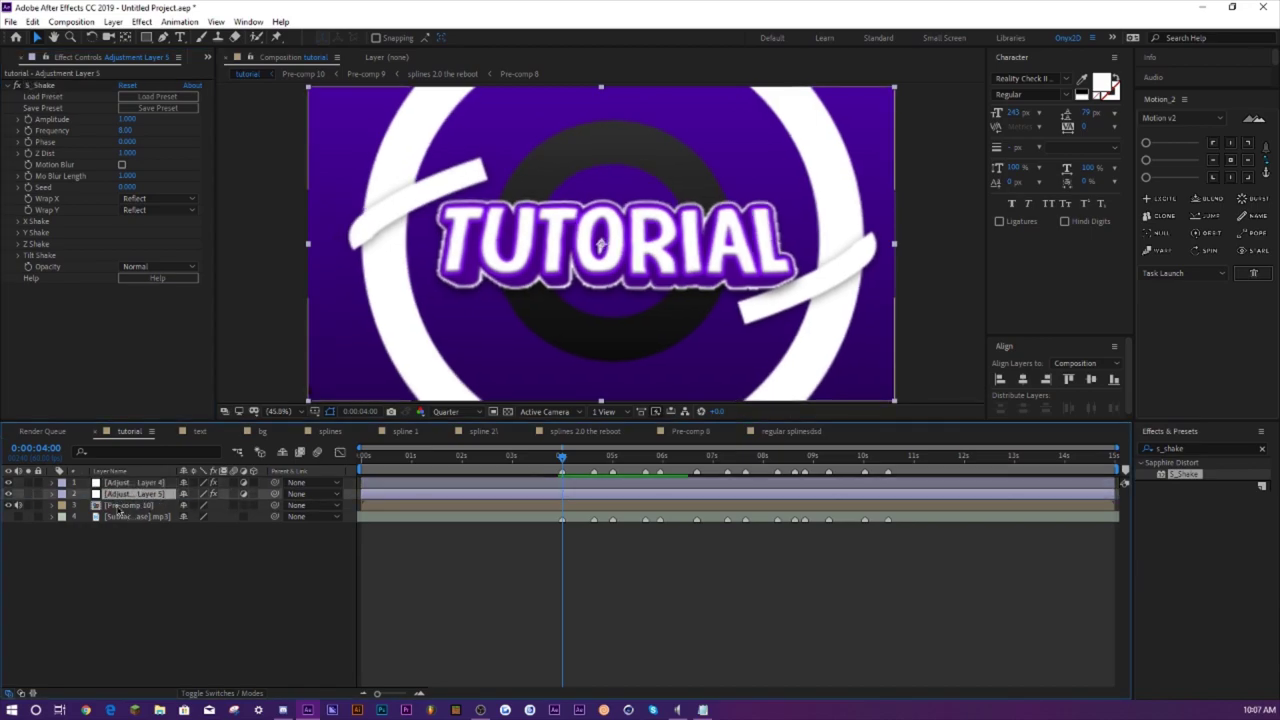
- Set S_Shake Frequency to 2 and Amplitude to 3
{"action": "left_click", "coordinate": [126, 131]}
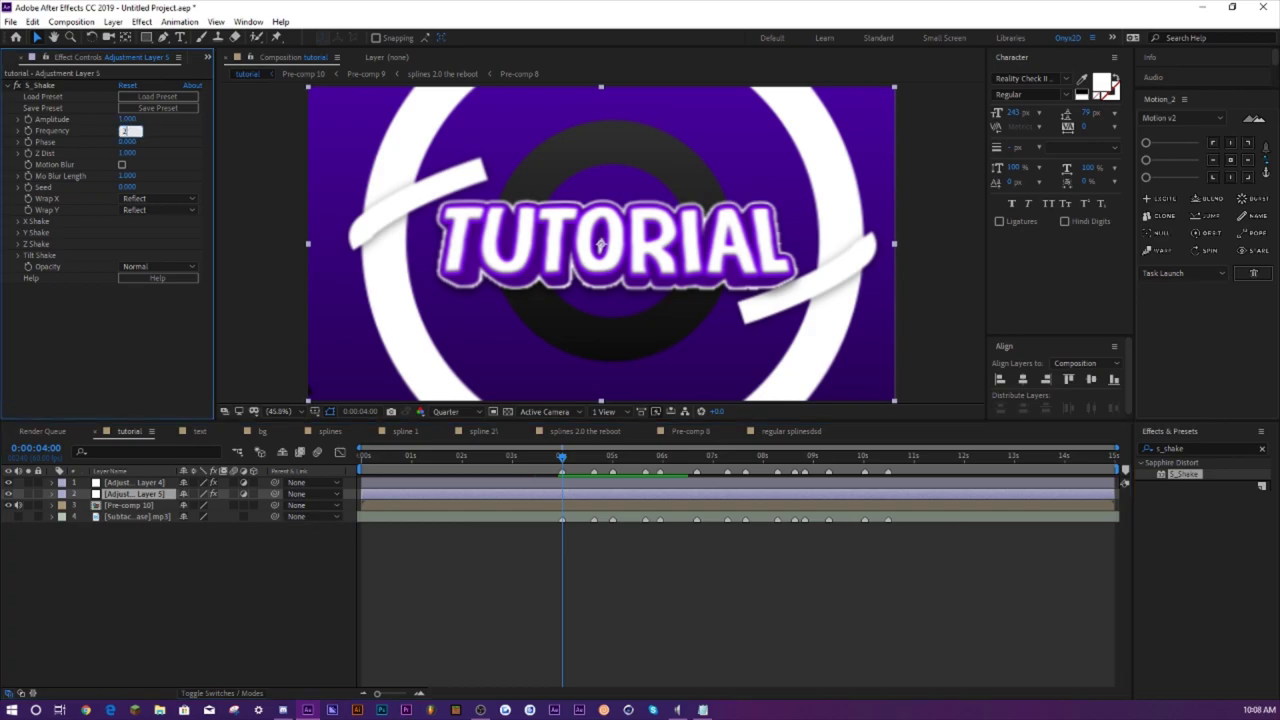
{"action": "key", "text": "Return"}
{"action": "left_click", "coordinate": [126, 119]}
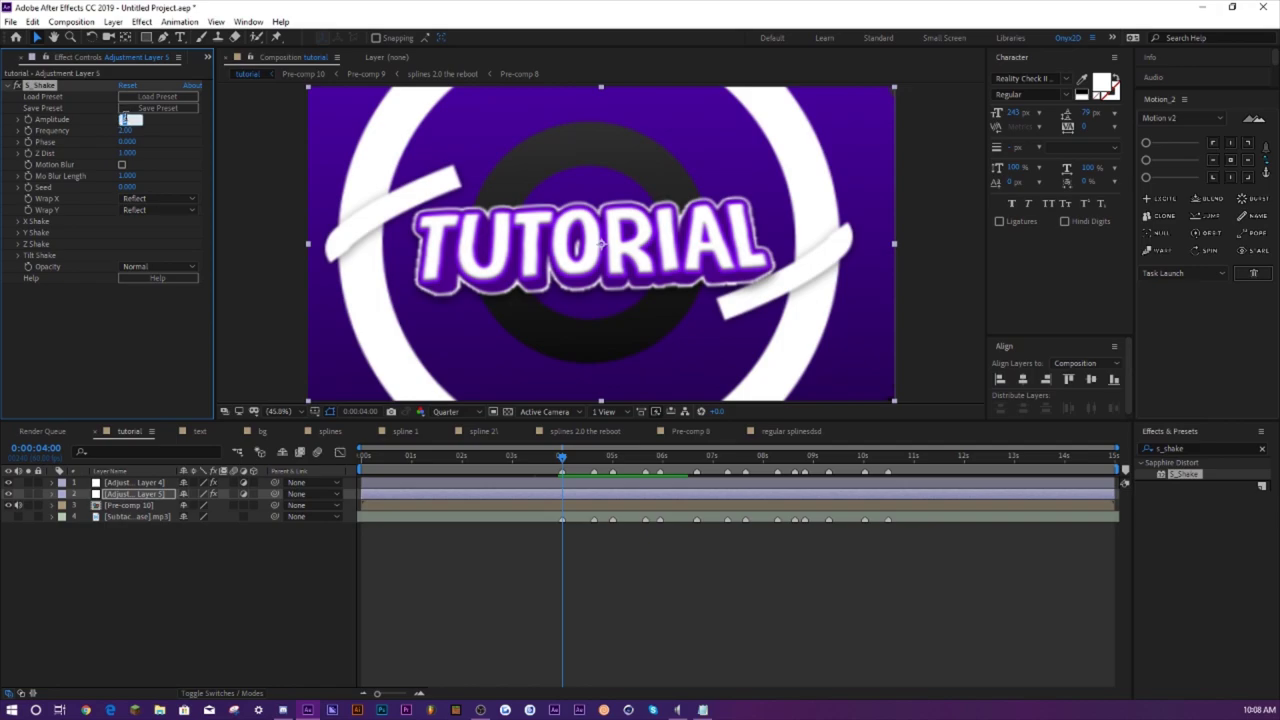
{"action": "type", "text": "3"}
{"action": "key", "text": "Return"}
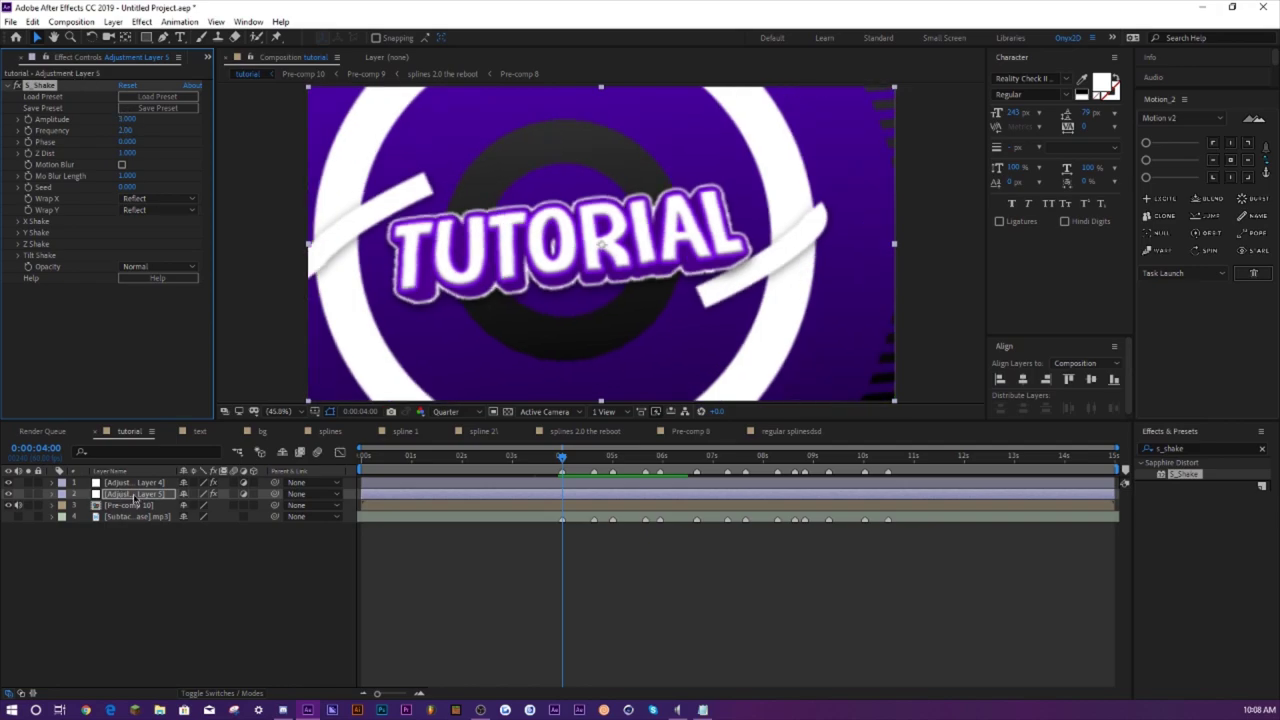
- Reveal Adjustment Layer 5's S_Shake properties in the timeline
{"action": "left_click", "coordinate": [135, 497]}
{"action": "key", "text": "e"}
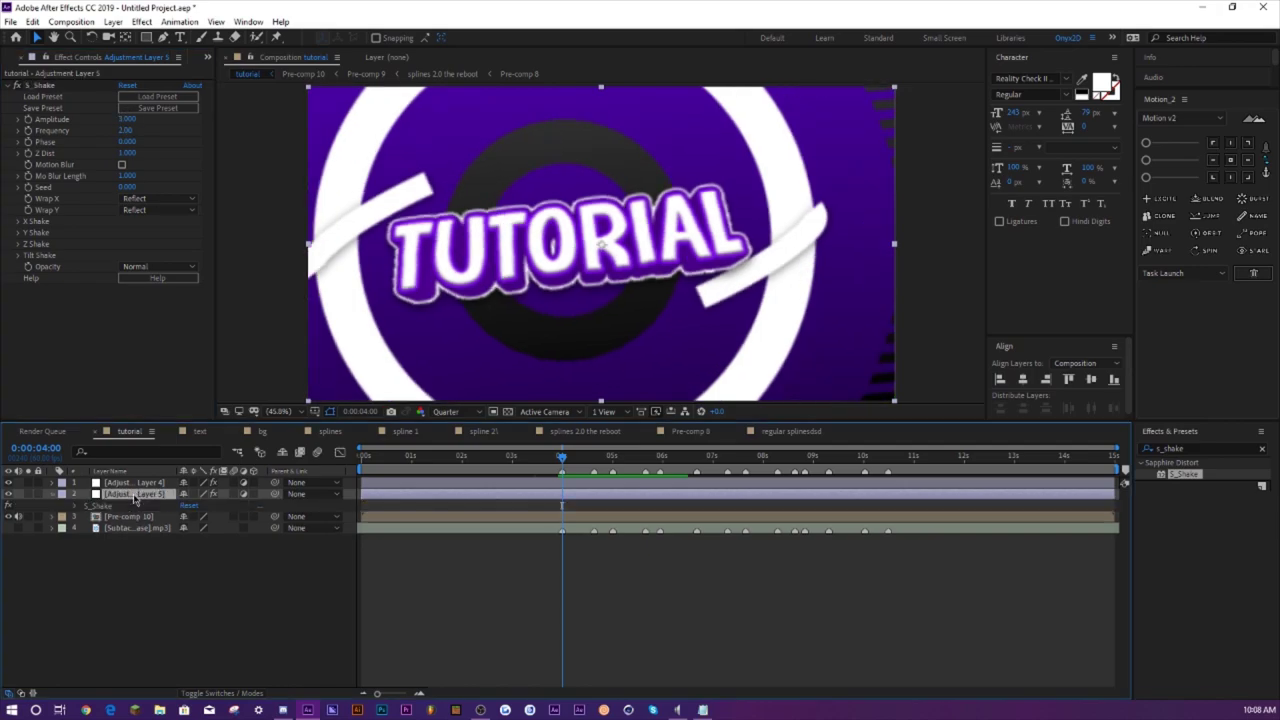
{"action": "left_click", "coordinate": [76, 506]}
{"action": "scroll", "coordinate": [78, 563], "scroll_direction": "down", "scroll_amount": 1}
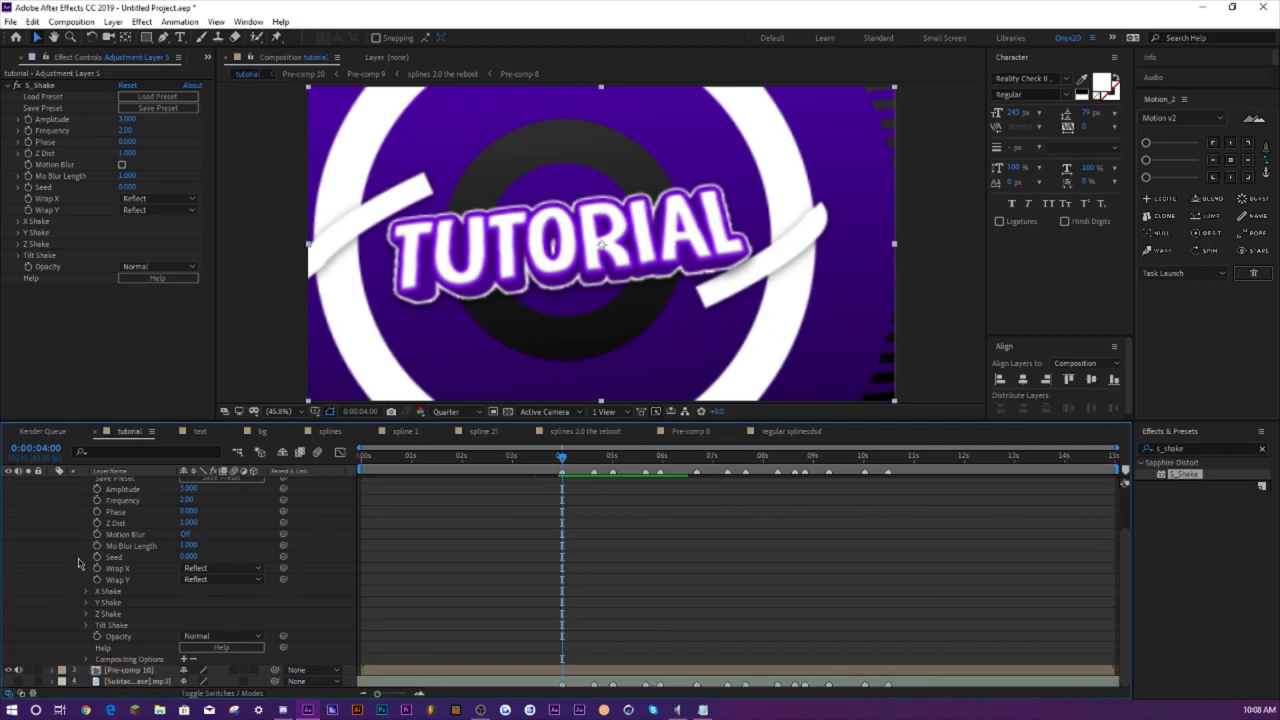
{"action": "scroll", "coordinate": [108, 505], "scroll_direction": "up", "scroll_amount": 2}
- Filter the timeline properties for 'amplitude' and deselect the layers
{"action": "left_click", "coordinate": [119, 452]}
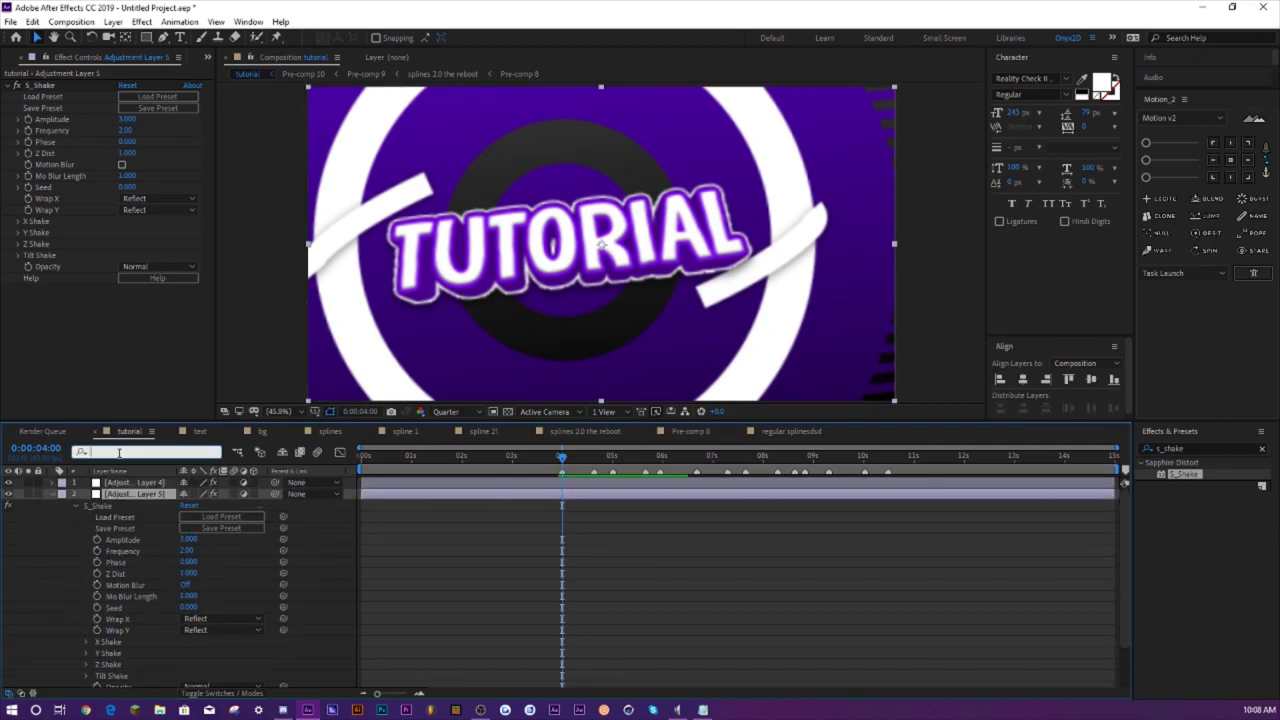
{"action": "type", "text": "amplitude"}
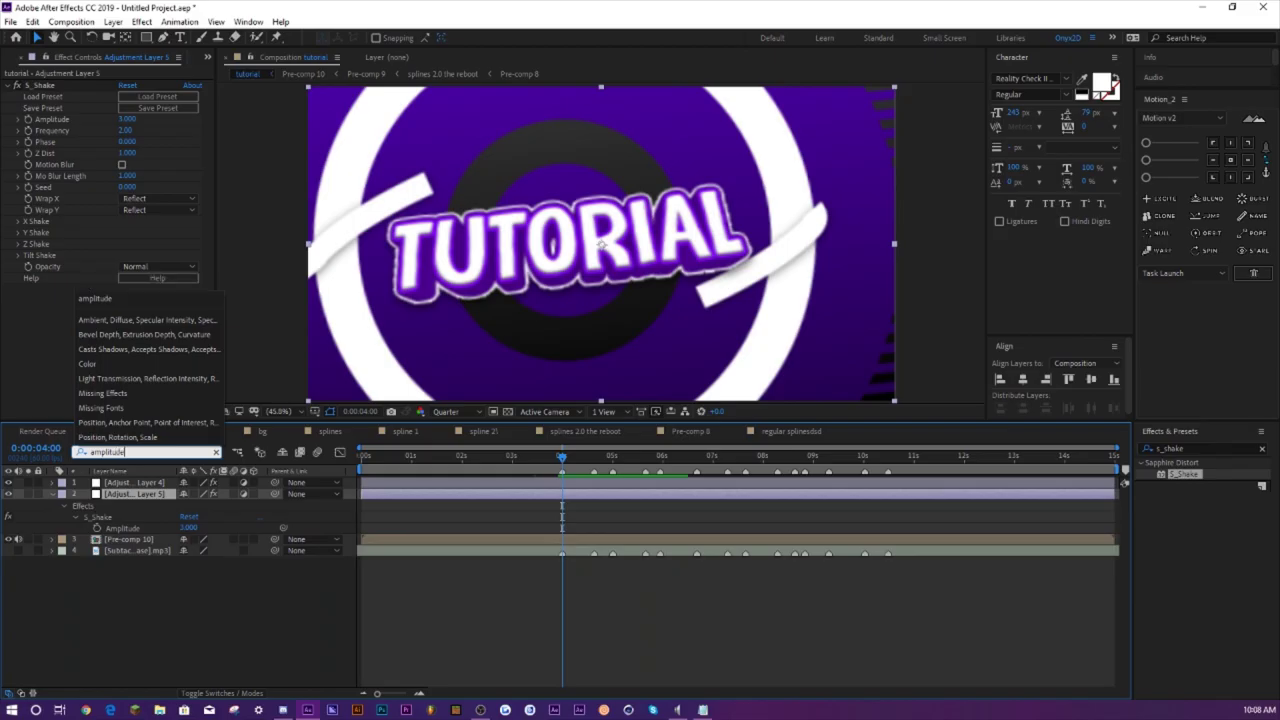
{"action": "key", "text": "super+d"}
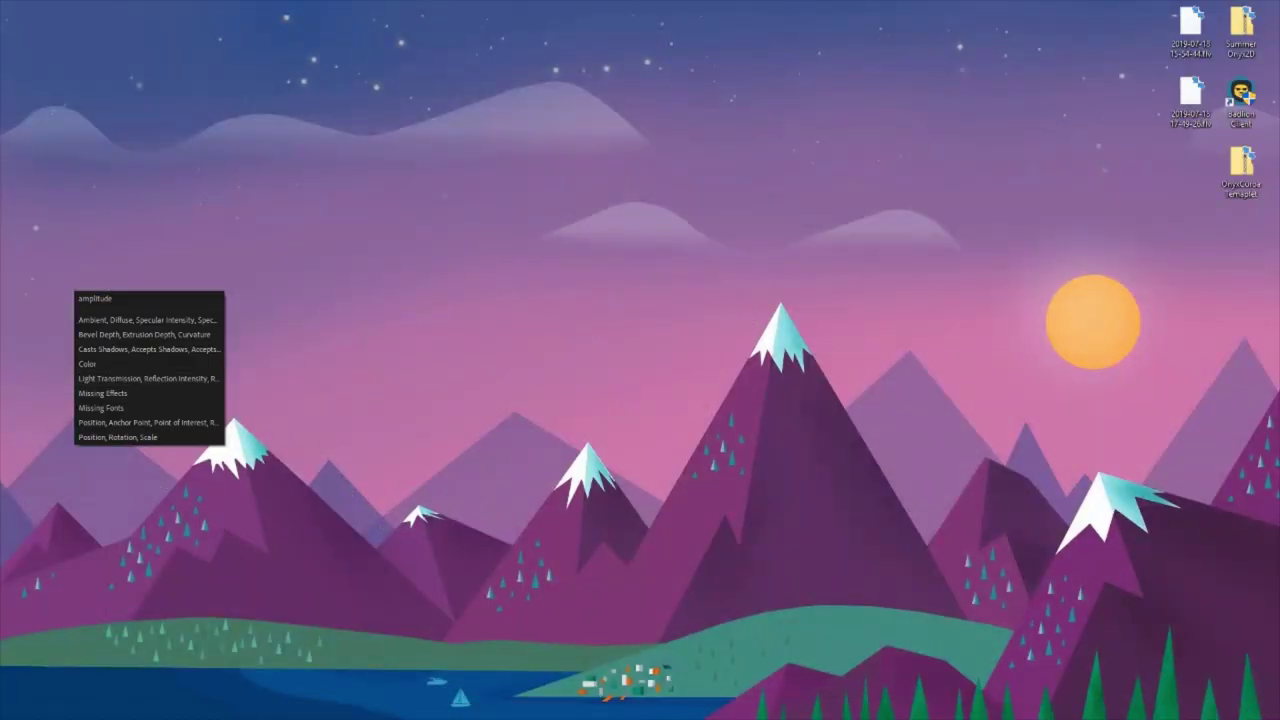
{"action": "key", "text": "super+d"}
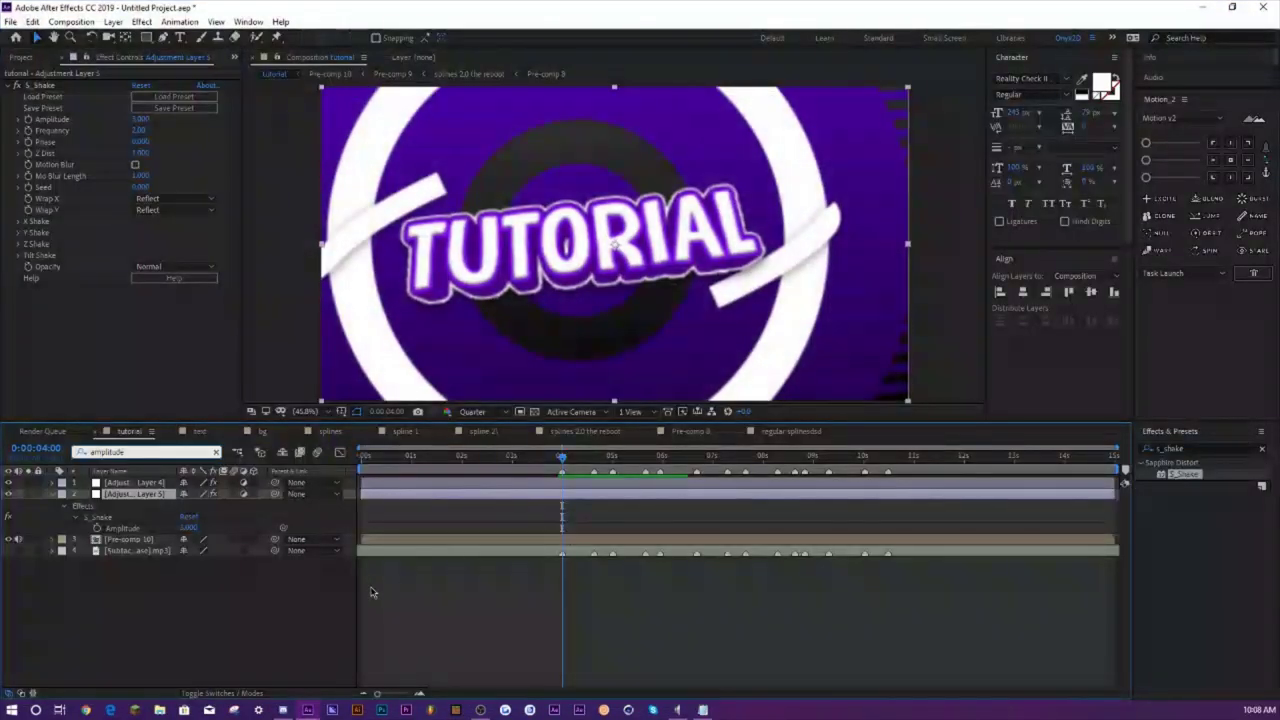
{"action": "left_click", "coordinate": [219, 590]}
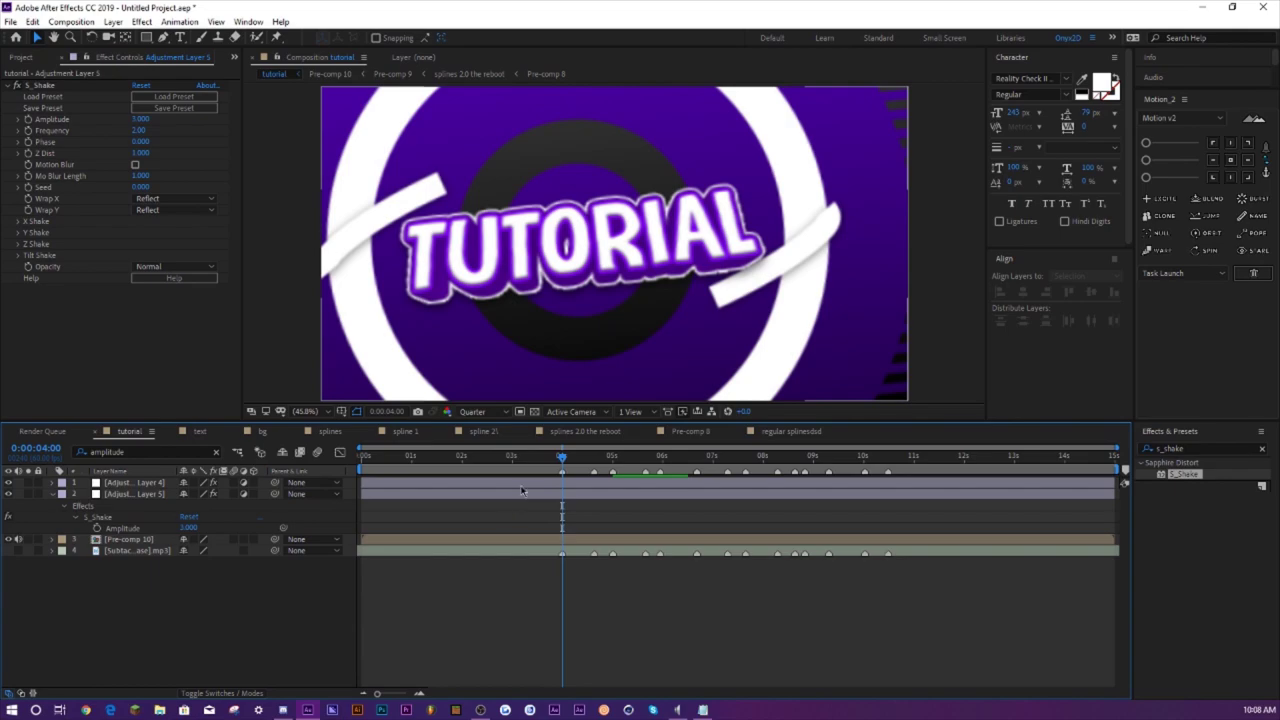
- Add an S_Shake Amplitude keyframe on every beat, starting at 0:00:04:00
{"action": "left_click_drag", "start_coordinate": [561, 458], "coordinate": [562, 462]}
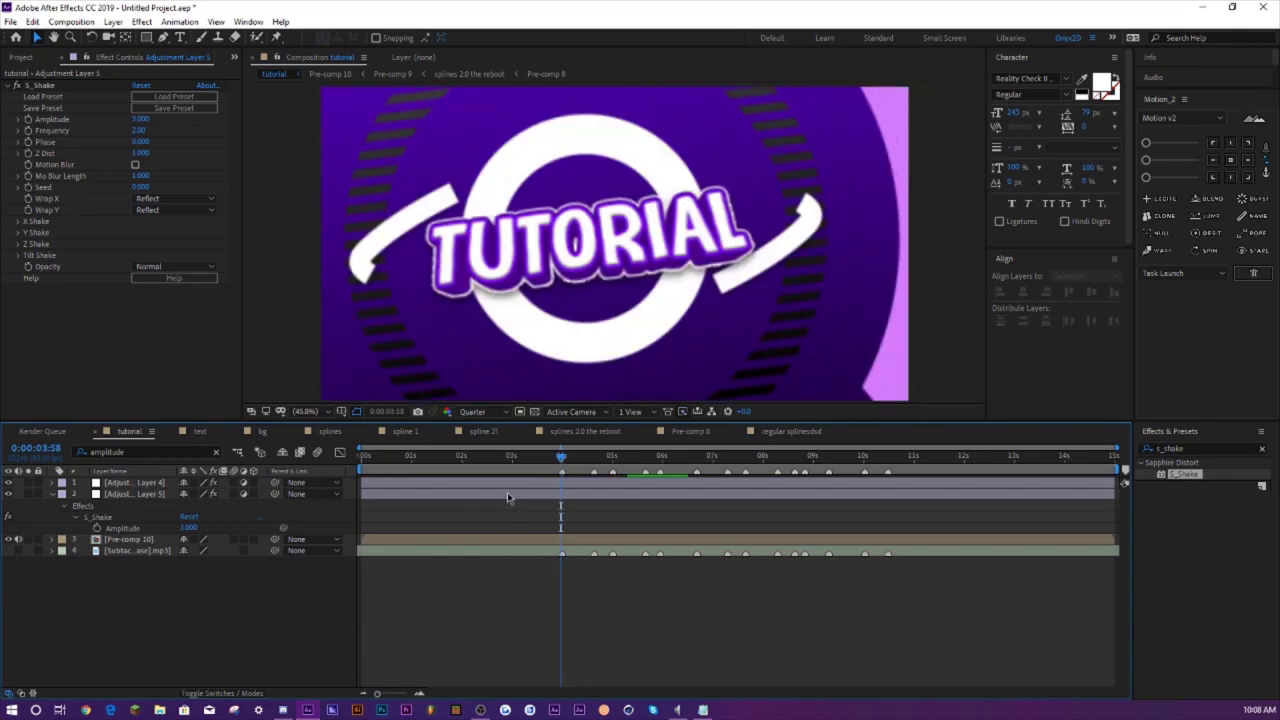
{"action": "left_click", "coordinate": [562, 460]}
{"action": "left_click", "coordinate": [113, 527]}
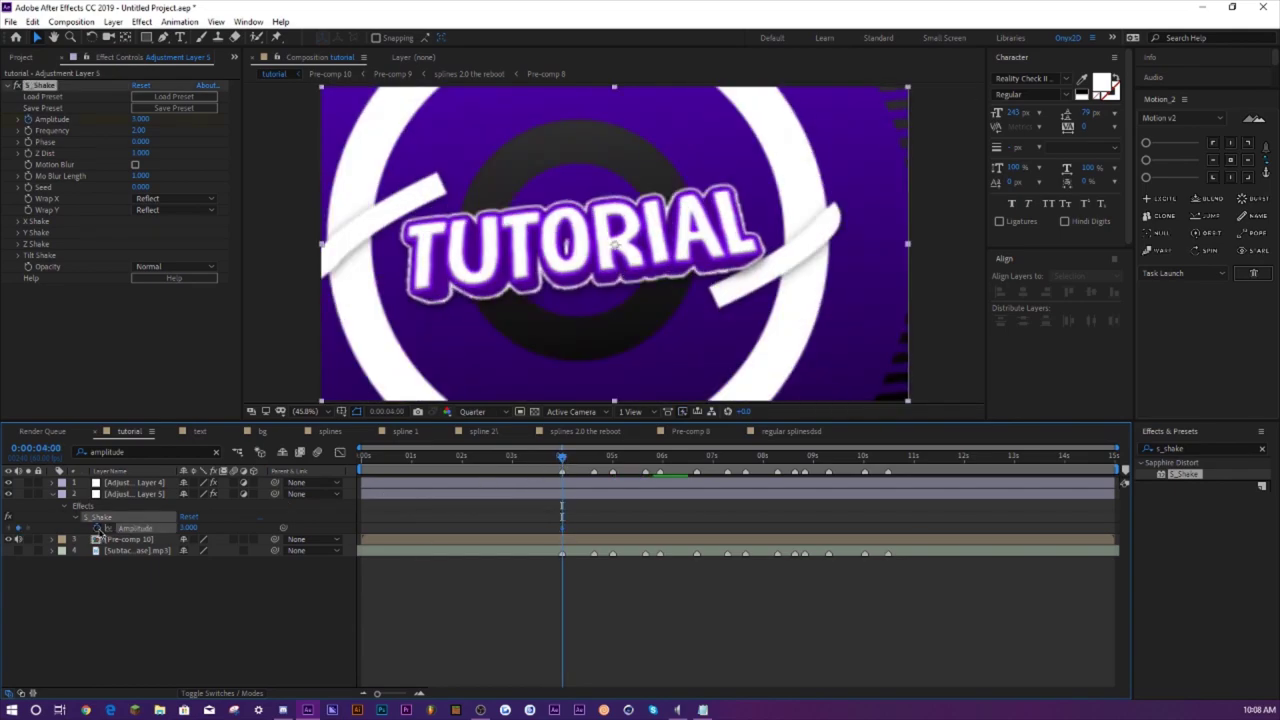
{"action": "left_click", "coordinate": [24, 528]}
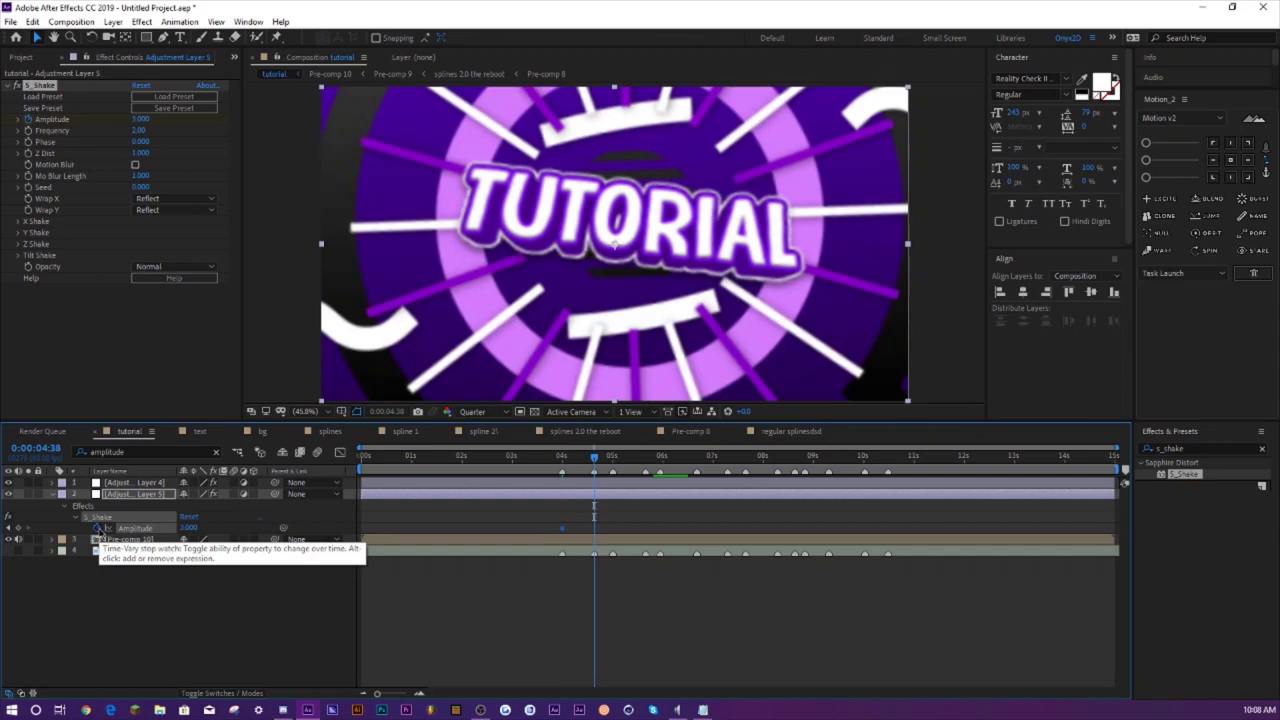
{"action": "key", "text": "k"}
{"action": "left_click", "coordinate": [17, 528]}
{"action": "key", "text": "k"}
{"action": "left_click", "coordinate": [17, 528]}
{"action": "key", "text": "k"}
{"action": "left_click", "coordinate": [17, 528]}
{"action": "key", "text": "k"}
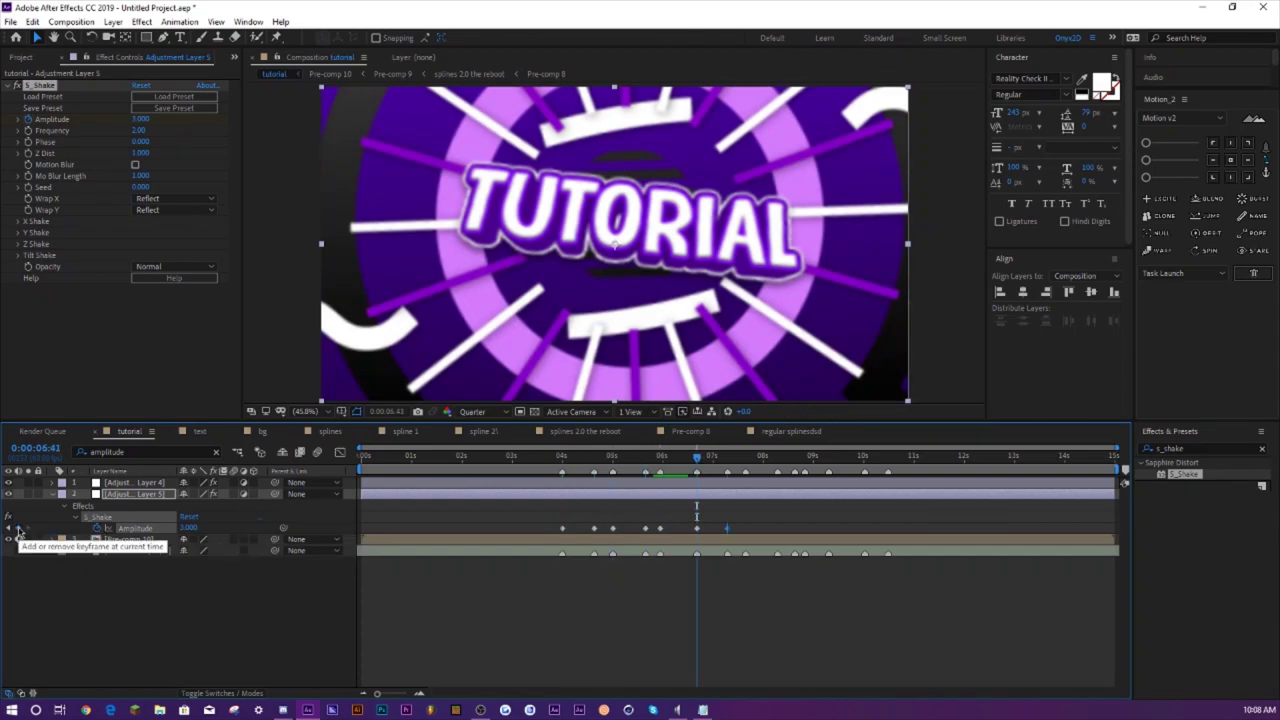
{"action": "left_click", "coordinate": [17, 528]}
{"action": "key", "text": "k"}
{"action": "left_click", "coordinate": [17, 528]}
{"action": "key", "text": "k"}
{"action": "left_click", "coordinate": [17, 528]}
{"action": "key", "text": "k"}
{"action": "key", "text": "k"}
{"action": "left_click", "coordinate": [17, 528]}
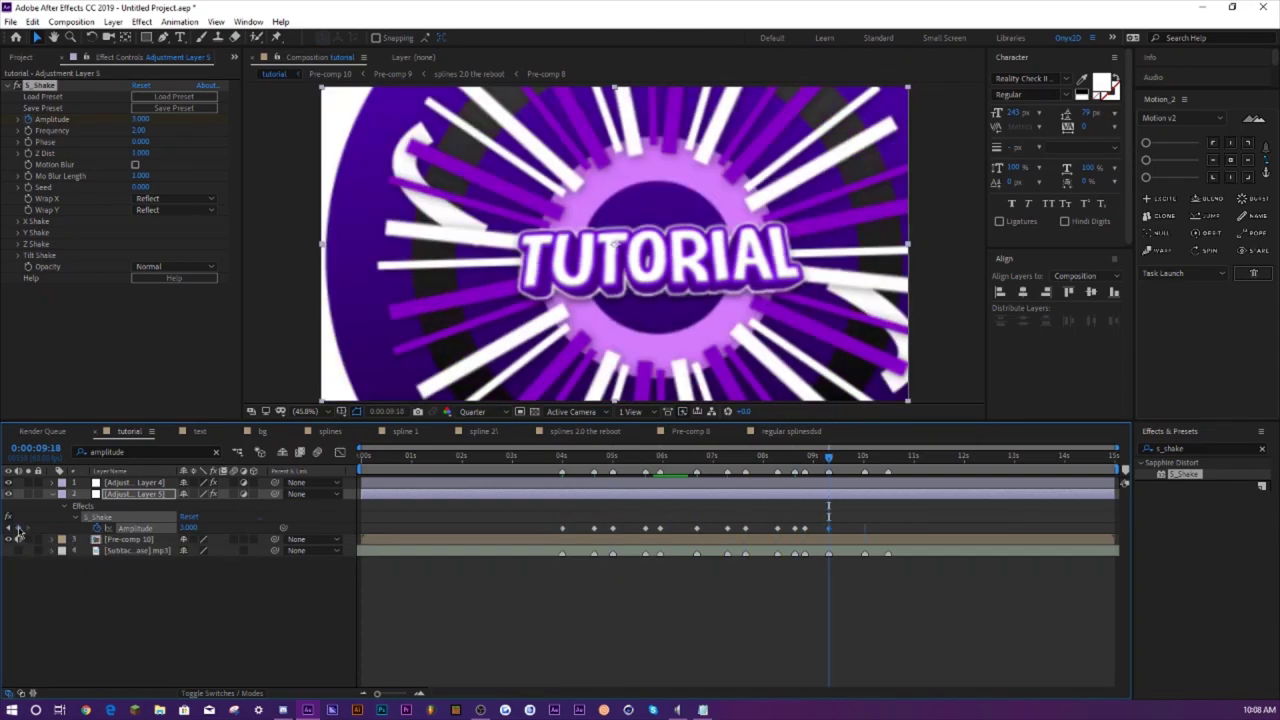
{"action": "key", "text": "k"}
{"action": "left_click", "coordinate": [17, 528]}
{"action": "key", "text": "k"}
{"action": "left_click", "coordinate": [17, 528]}
- Shape the Amplitude curve so it spikes to 3 on beats and dips toward 0 between
{"action": "left_click", "coordinate": [537, 460]}
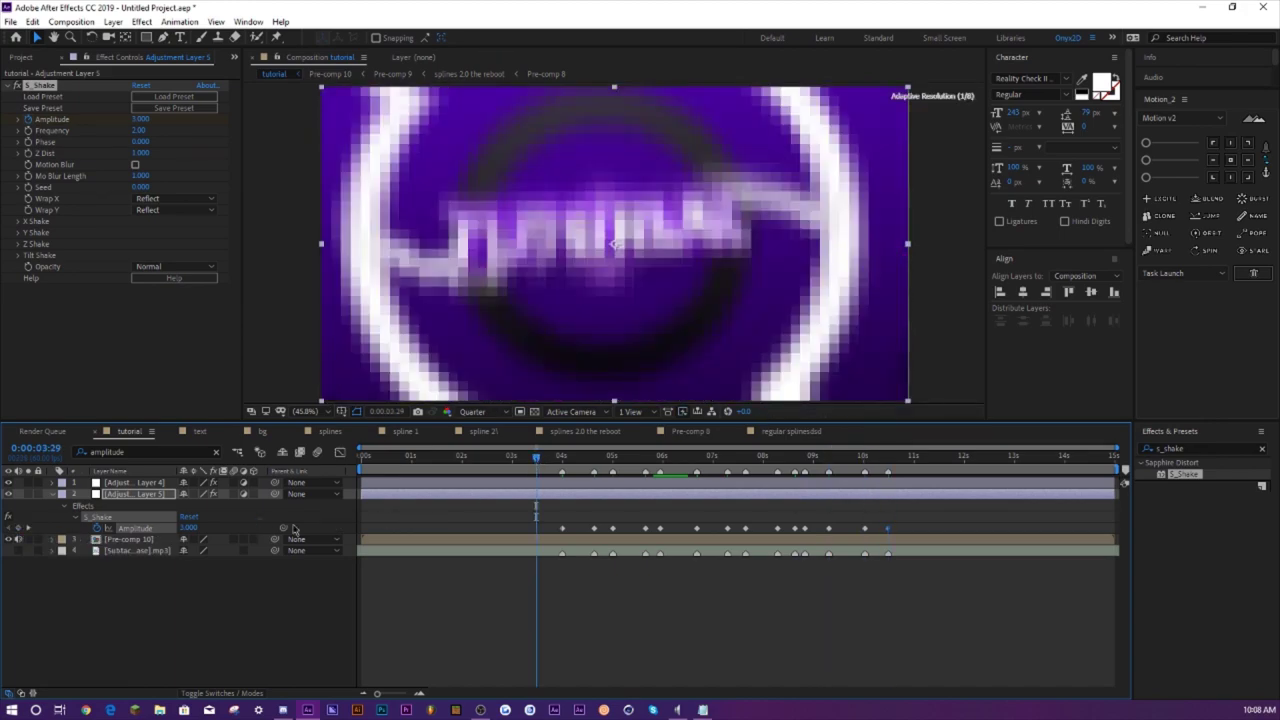
{"action": "left_click_drag", "start_coordinate": [484, 505], "coordinate": [947, 538]}
{"action": "left_click", "coordinate": [340, 453]}
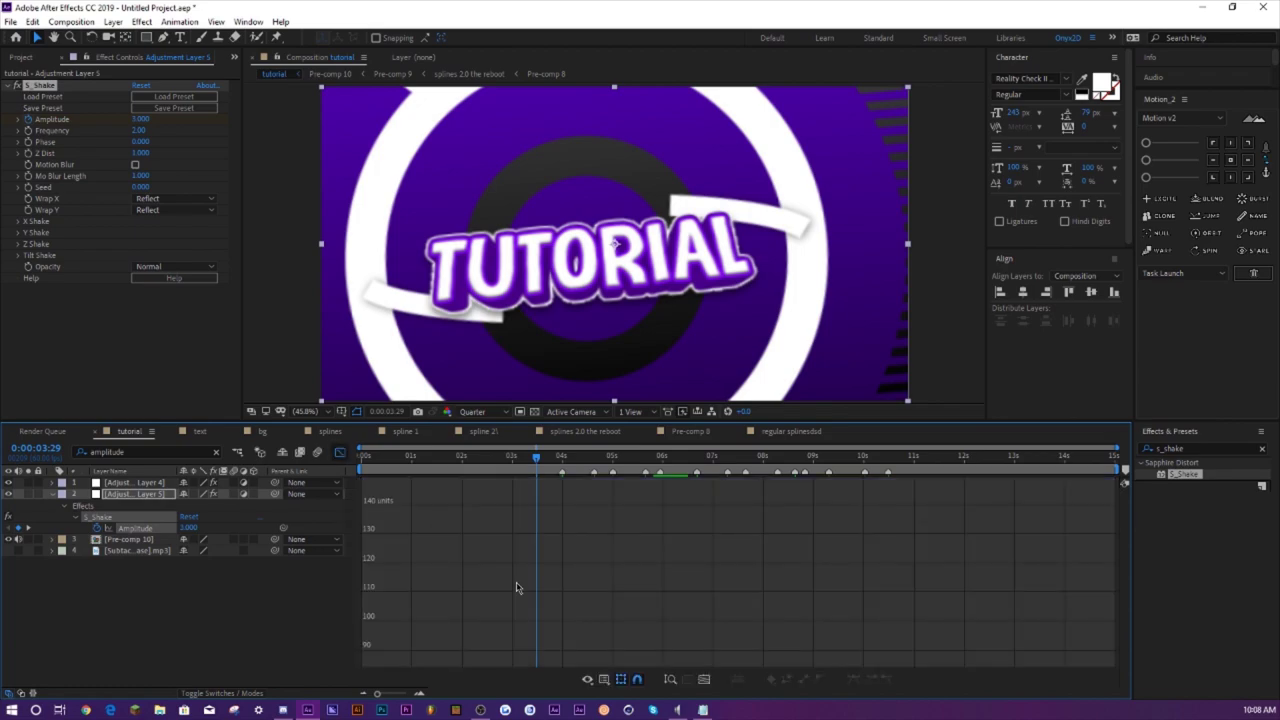
{"action": "left_click", "coordinate": [670, 680]}
{"action": "left_click_drag", "start_coordinate": [517, 555], "coordinate": [955, 621]}
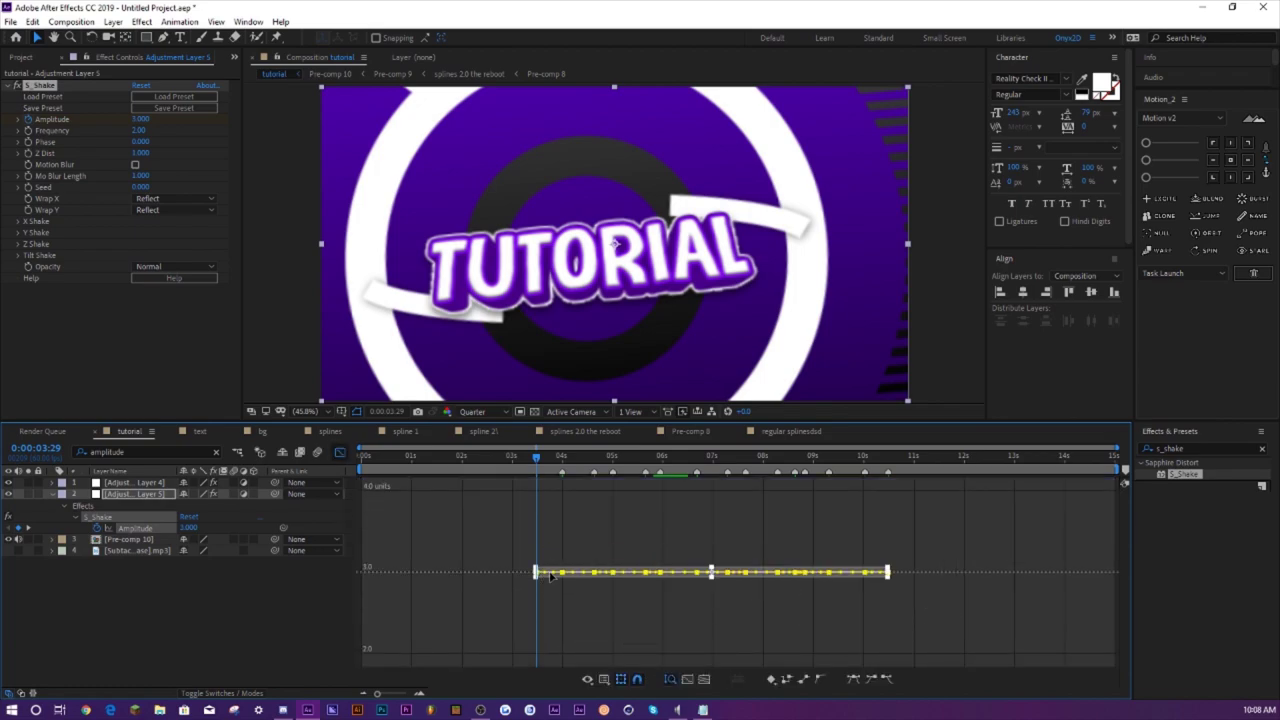
{"action": "left_click_drag", "start_coordinate": [554, 576], "coordinate": [562, 540]}
{"action": "left_click_drag", "start_coordinate": [541, 498], "coordinate": [555, 665]}
- Preview the shake pulses and return to 0:00:03:49
{"action": "key", "text": "space"}
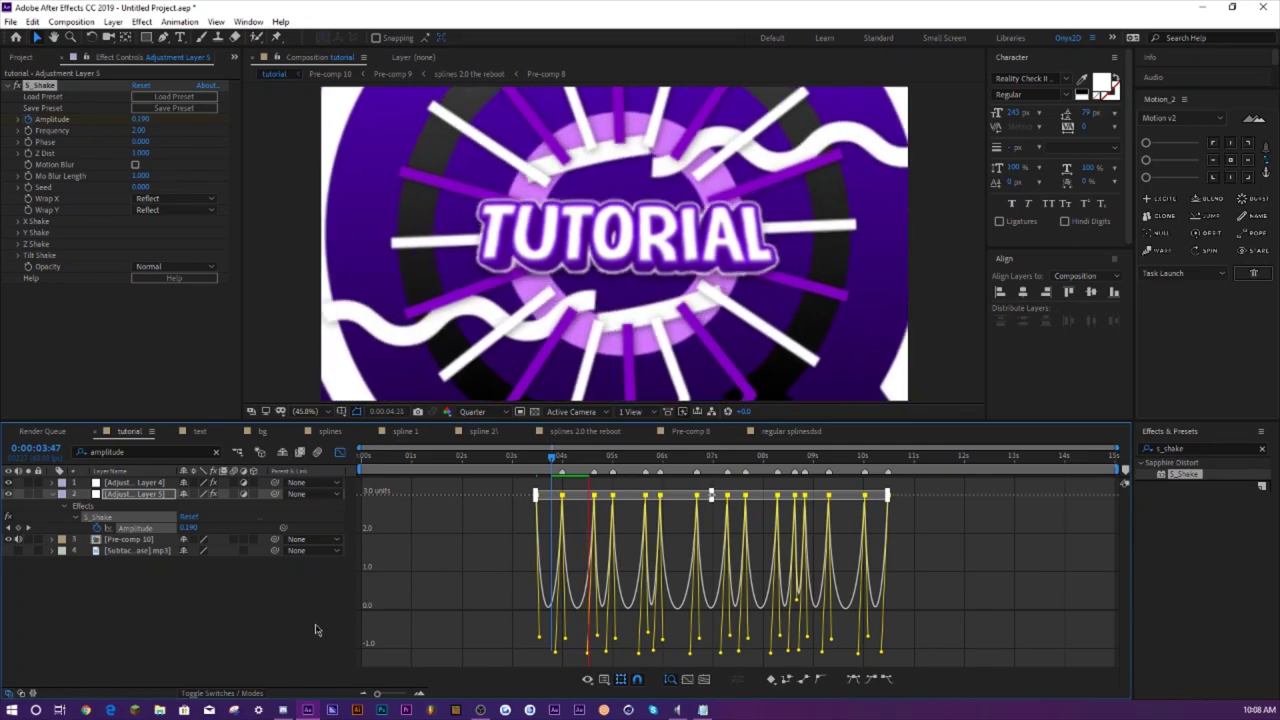
{"action": "key", "text": "space"}
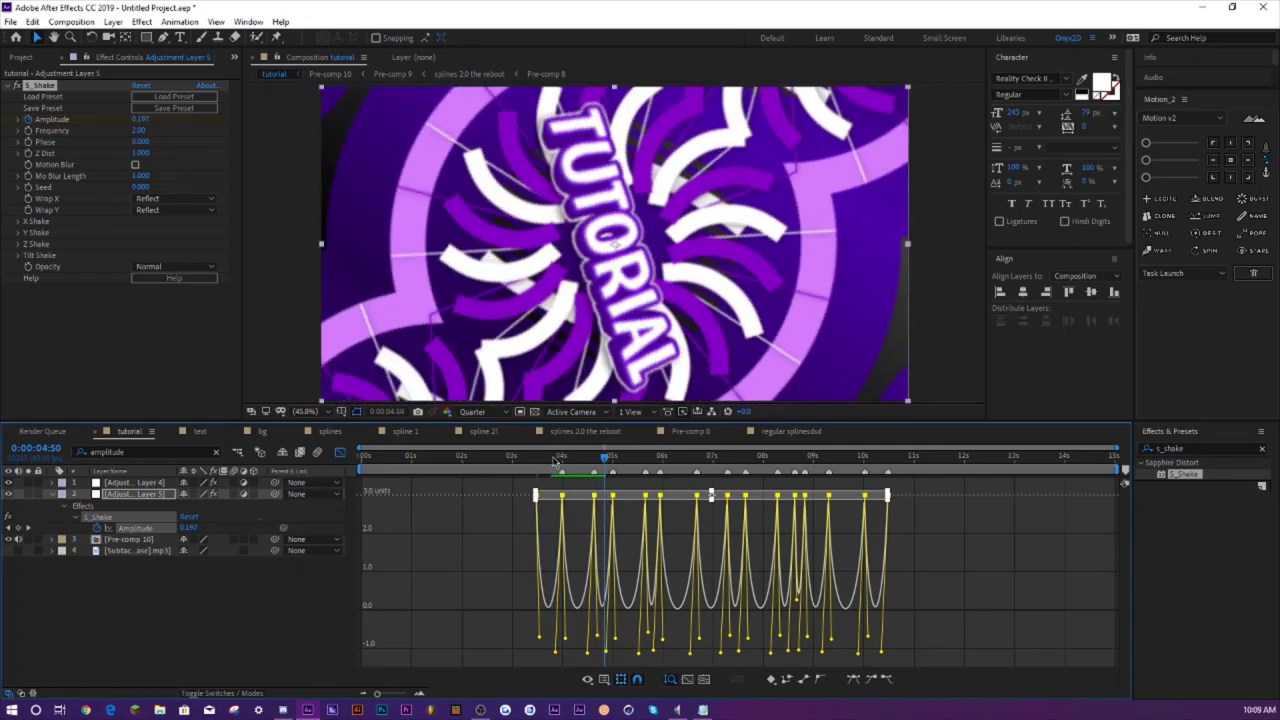
{"action": "left_click", "coordinate": [555, 458]}
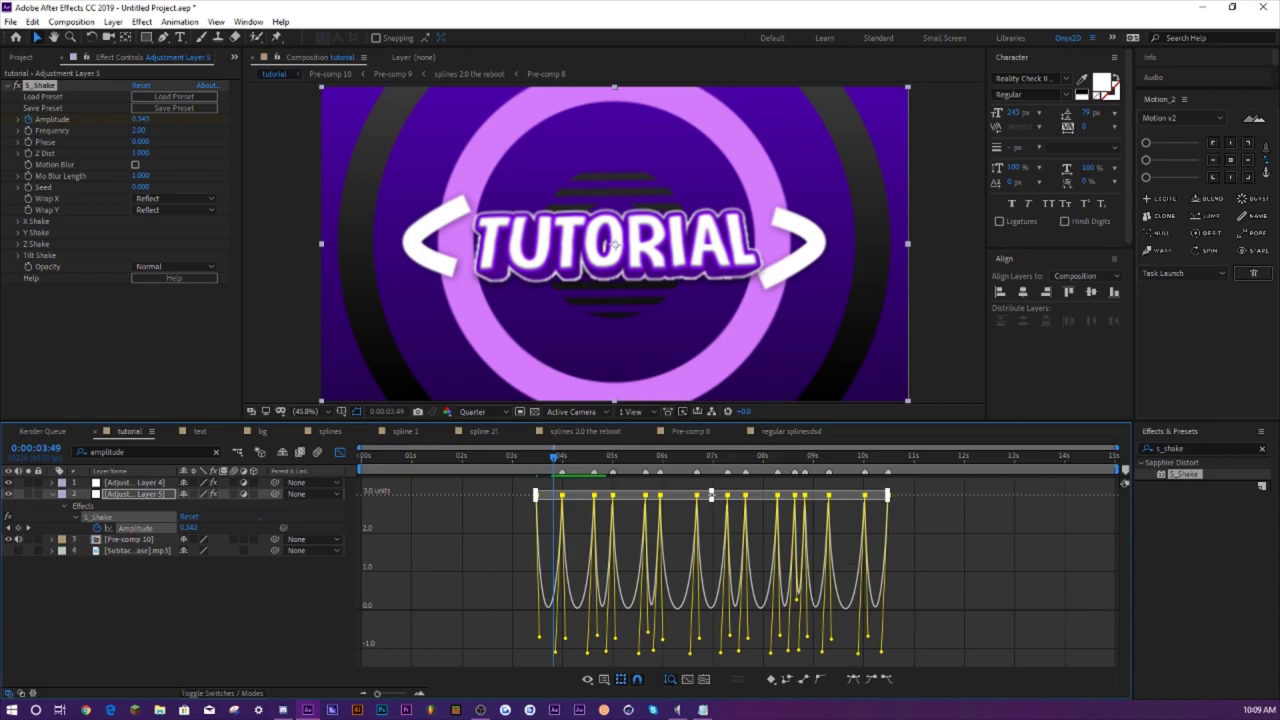
- Preview the shaking intro, then collapse Amplitude, leave the Graph Editor and deselect the layer
{"action": "left_click", "coordinate": [553, 460]}
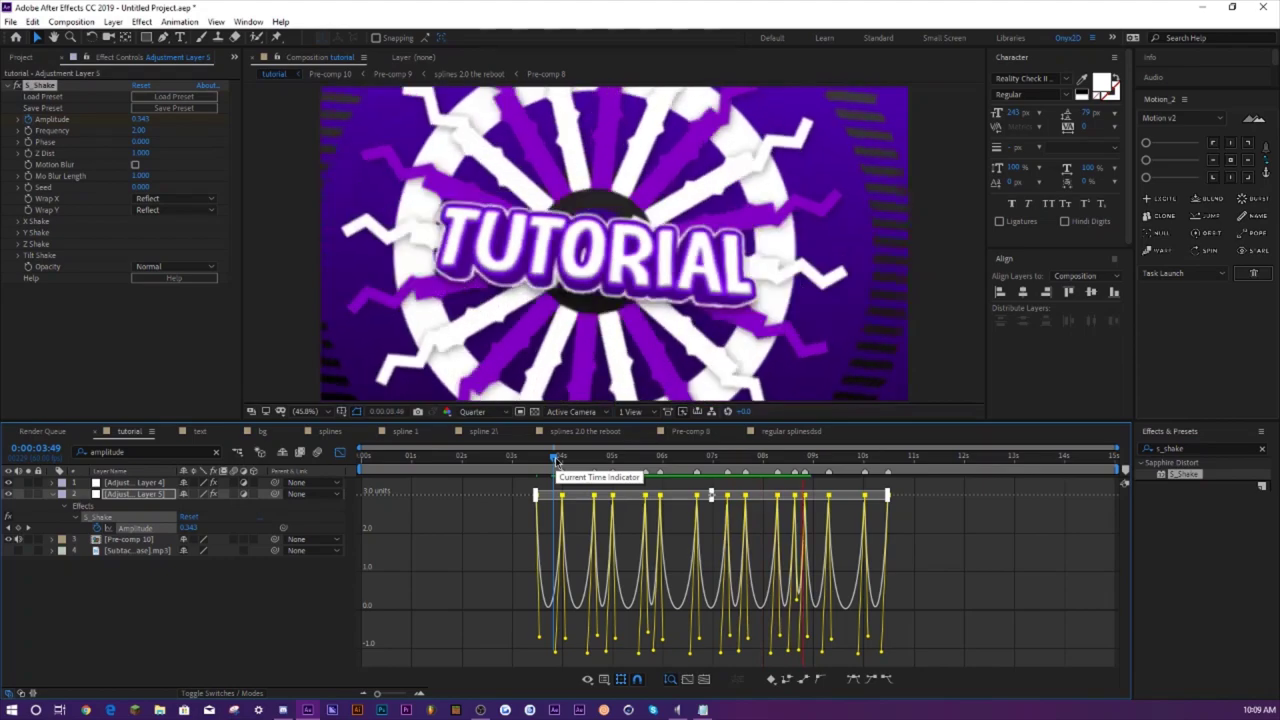
{"action": "key", "text": "space"}
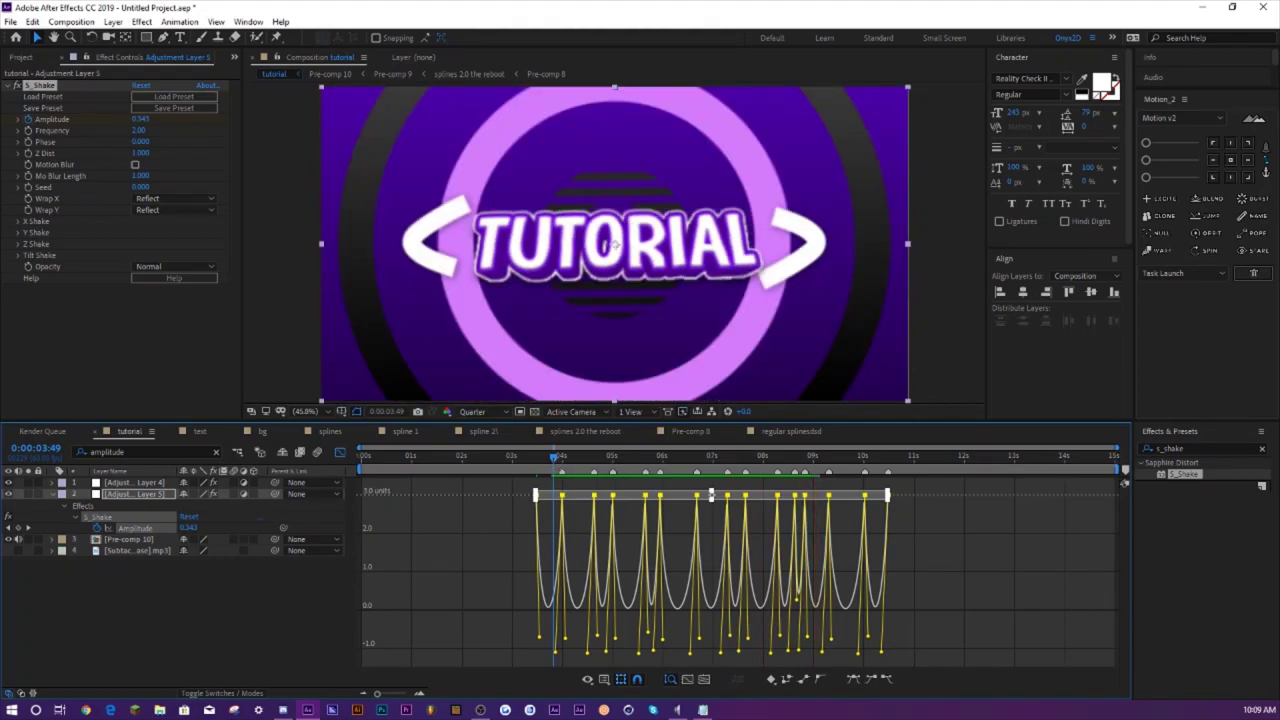
{"action": "left_click", "coordinate": [53, 495]}
{"action": "key", "text": "shift+F3"}
{"action": "left_click", "coordinate": [211, 562]}
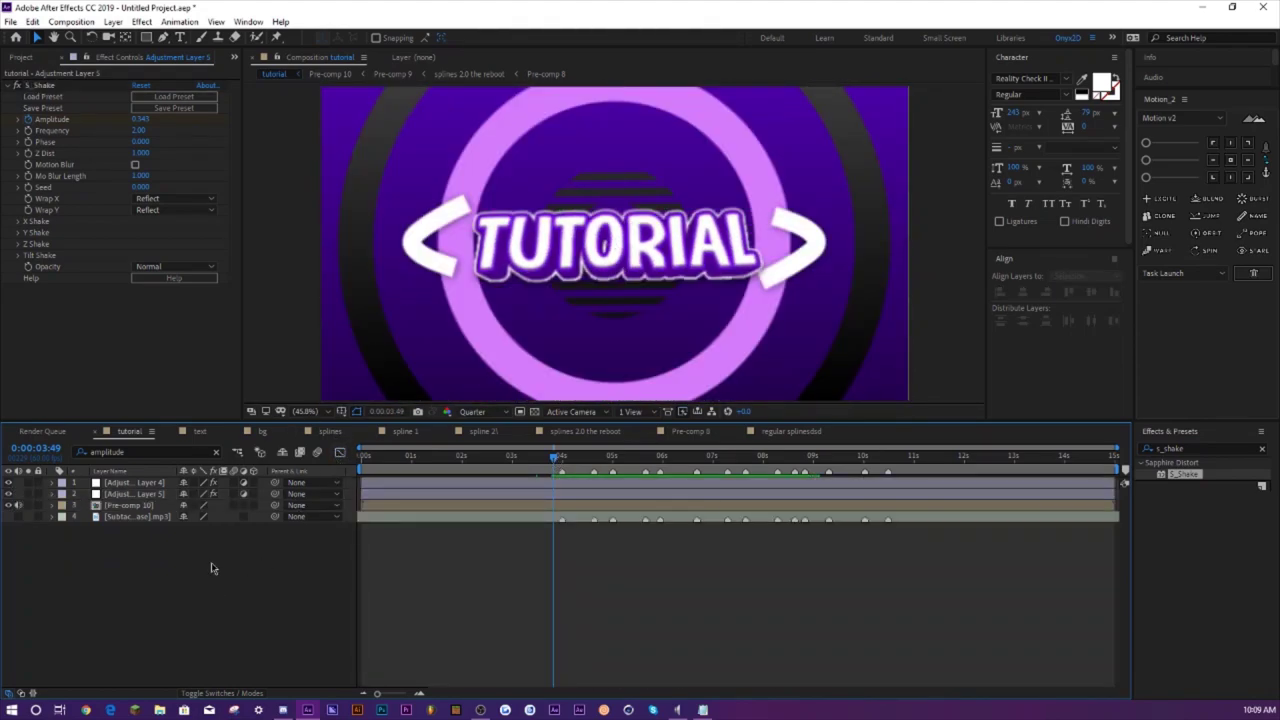
- Pre-compose the two adjustment layers and Pre-comp 10 into Pre-comp 11
{"action": "left_click", "coordinate": [121, 505]}
{"action": "left_click", "coordinate": [135, 483], "text": "shift"}
{"action": "right_click", "coordinate": [134, 490]}
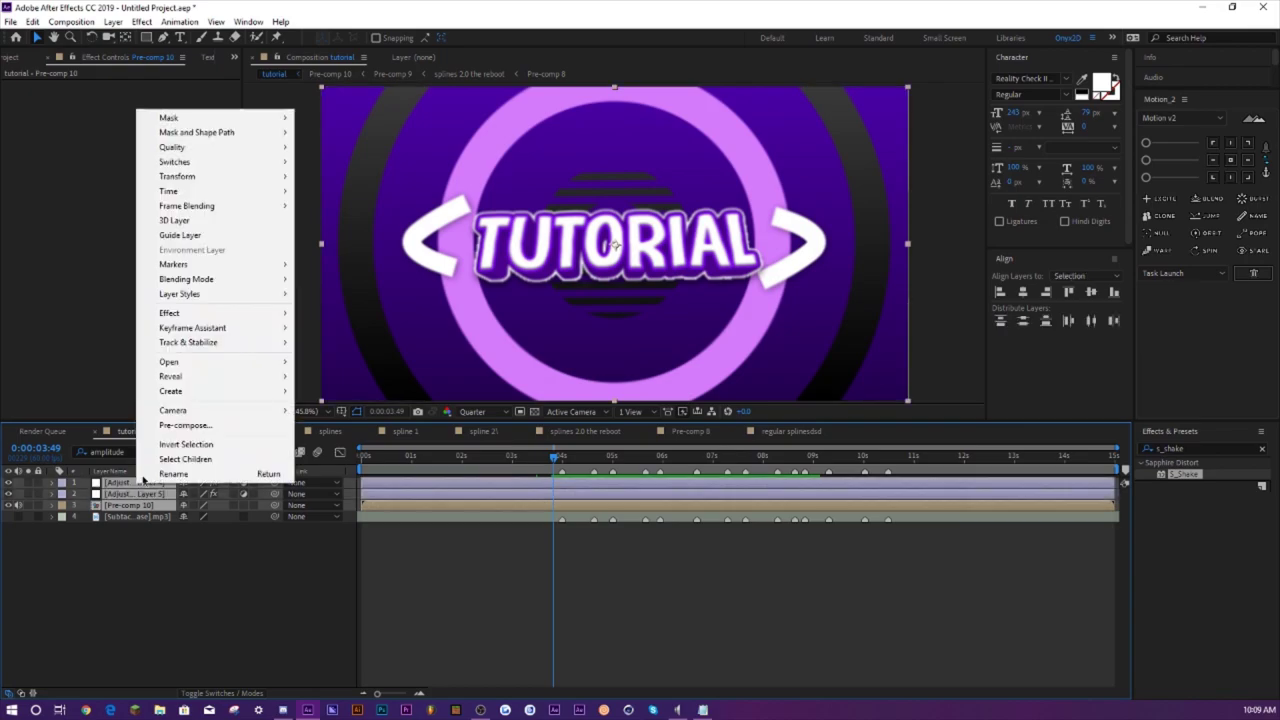
{"action": "left_click", "coordinate": [183, 428]}
{"action": "key", "text": "Return"}
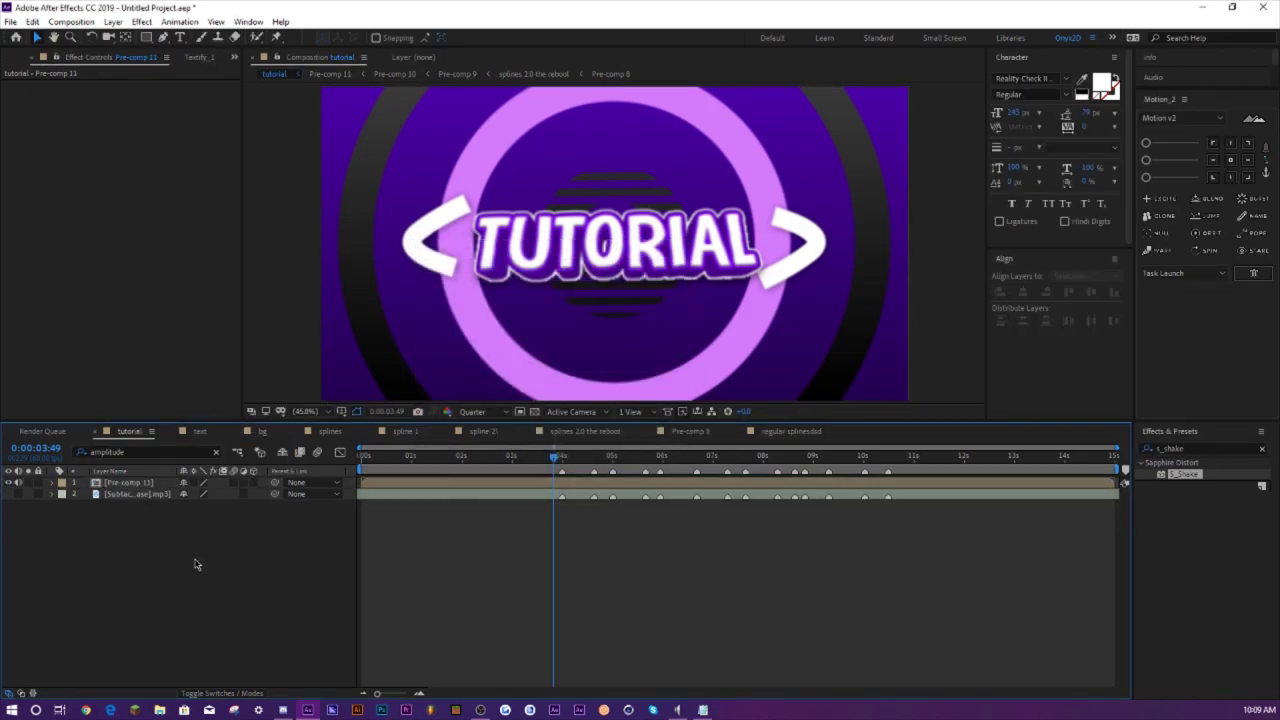
- Add Adjustment Layer 6 on top and scrub between about 4.5 and 8 seconds
{"action": "key", "text": "ctrl+alt+y"}
{"action": "left_click", "coordinate": [624, 458]}
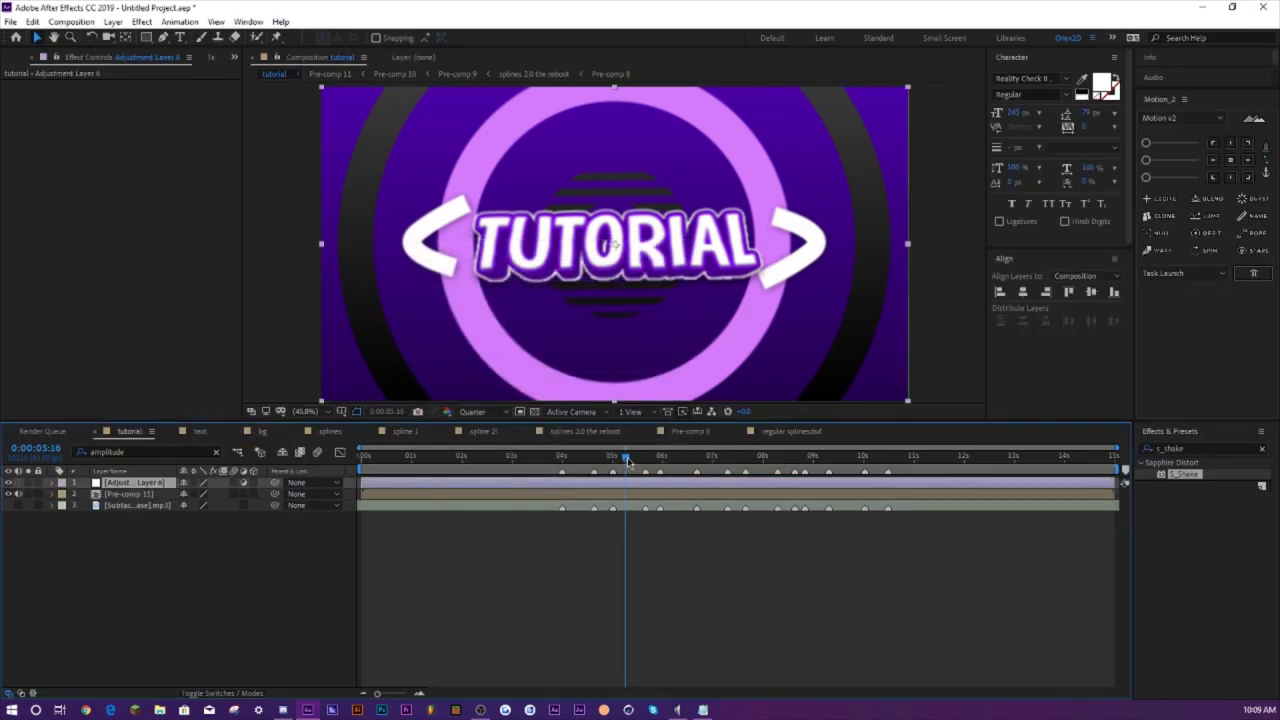
{"action": "left_click_drag", "start_coordinate": [626, 462], "coordinate": [589, 461]}
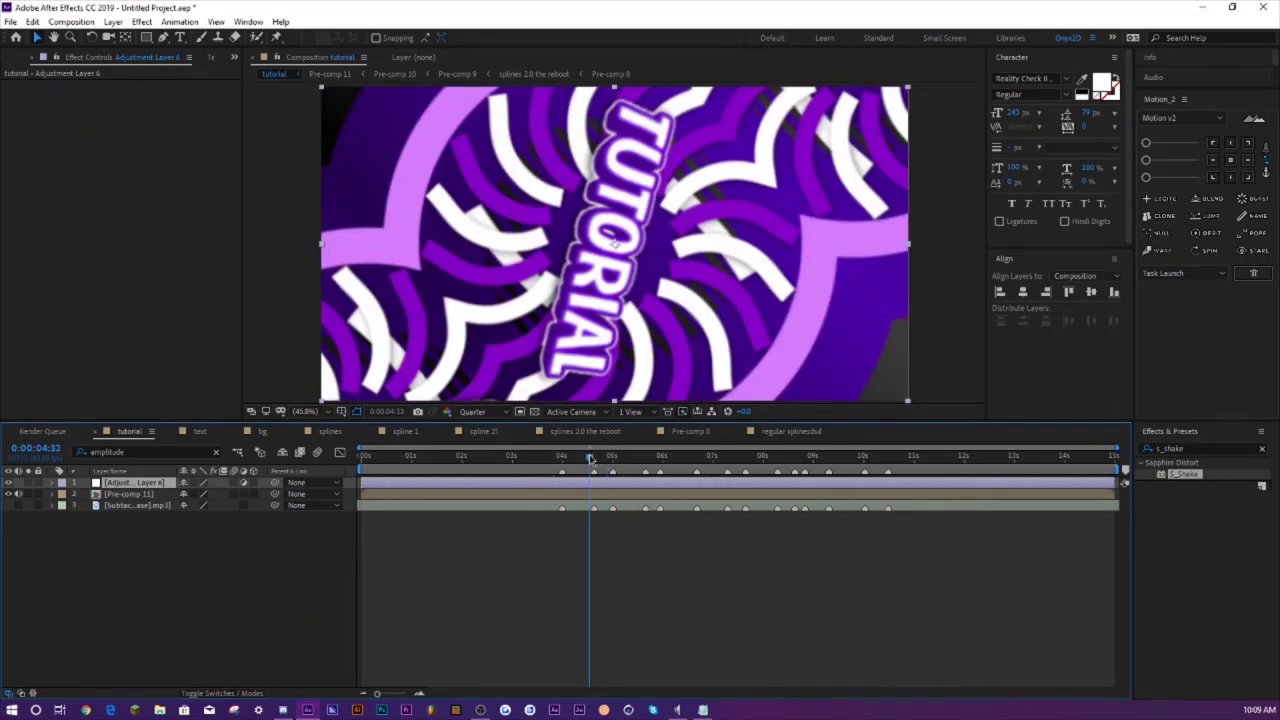
{"action": "left_click", "coordinate": [703, 458]}
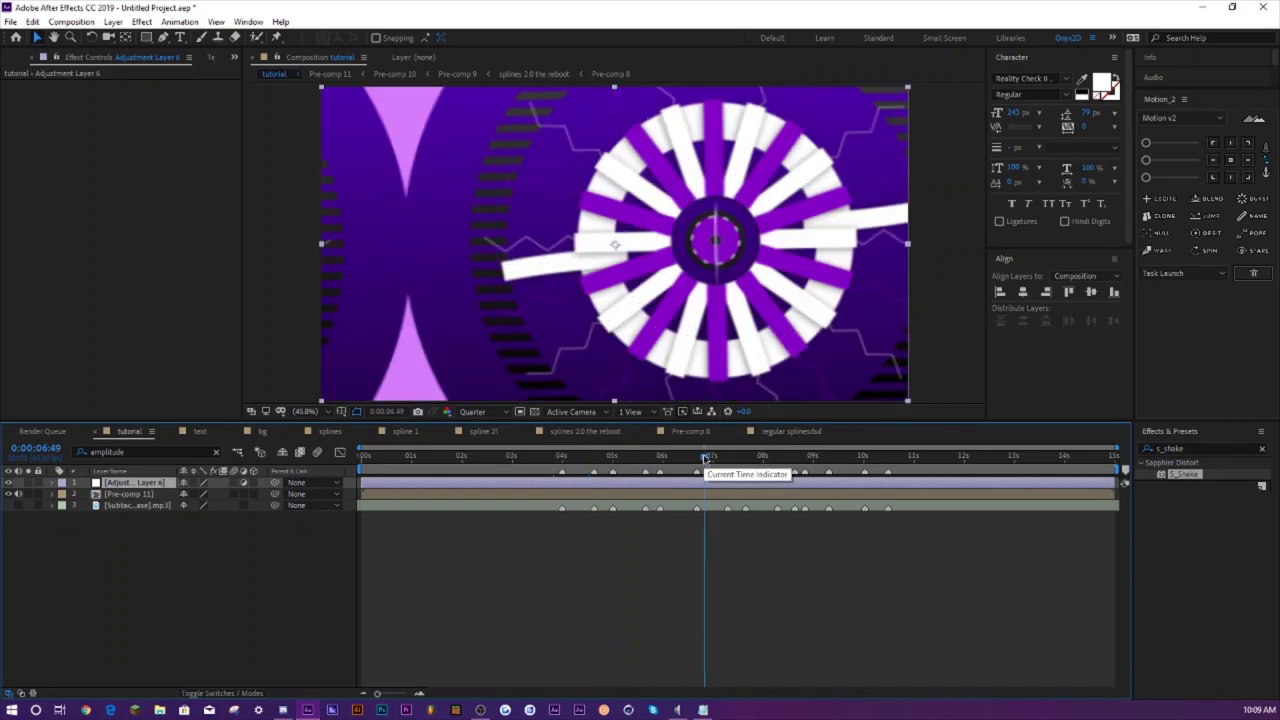
{"action": "left_click_drag", "start_coordinate": [703, 458], "coordinate": [761, 457]}
{"action": "left_click", "coordinate": [181, 532]}
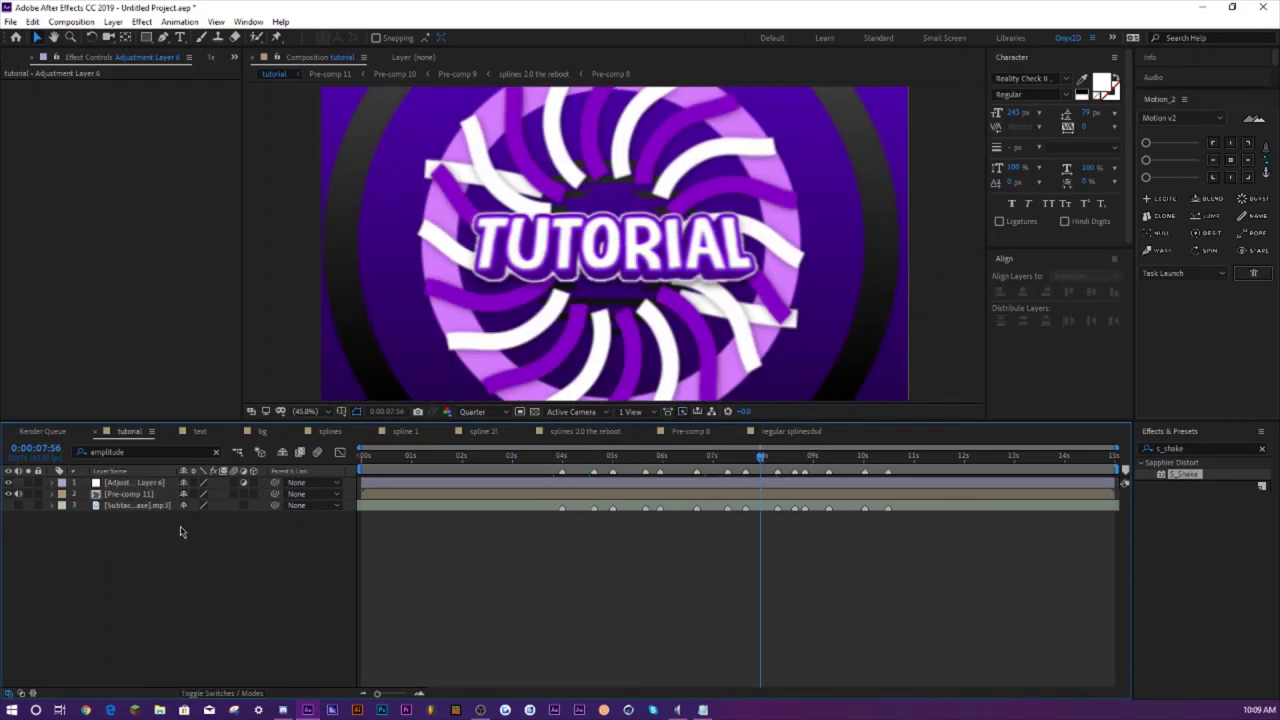
- Apply the Looks effect found by searching 'looks' to Adjustment Layer 6 and launch its editor
{"action": "left_click", "coordinate": [1148, 451]}
{"action": "key", "text": "ctrl+a"}
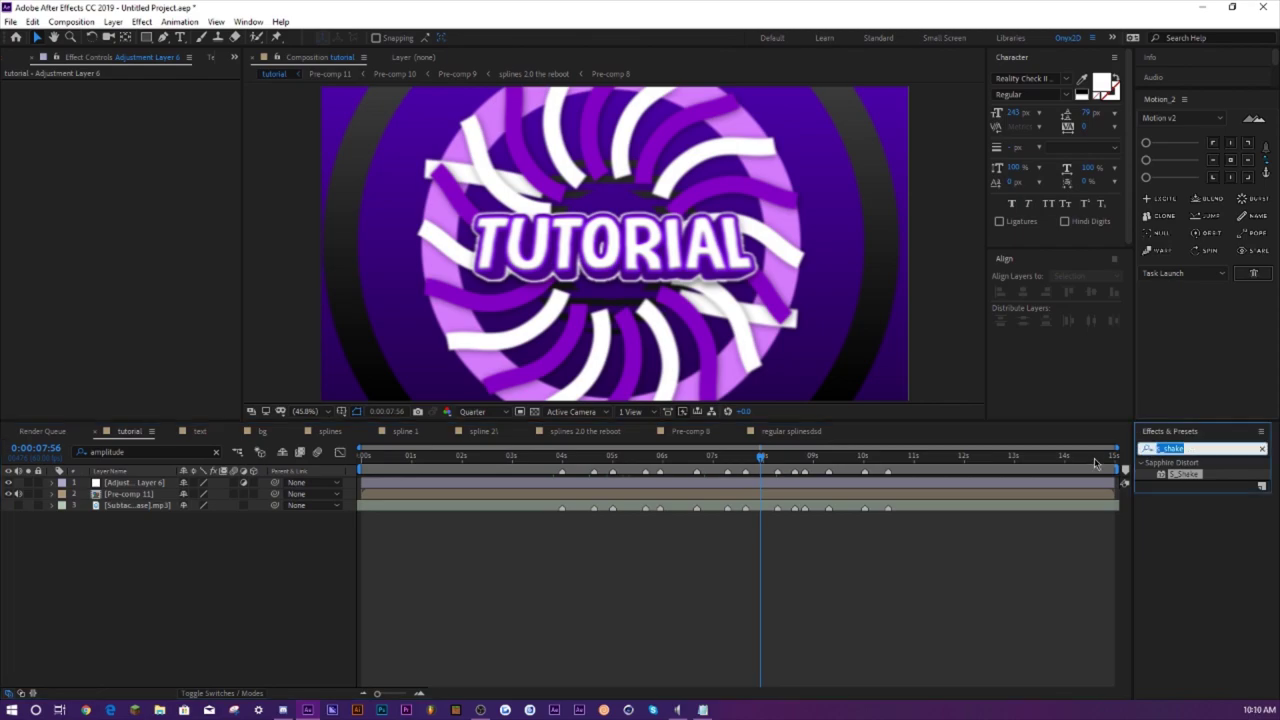
{"action": "type", "text": "looks"}
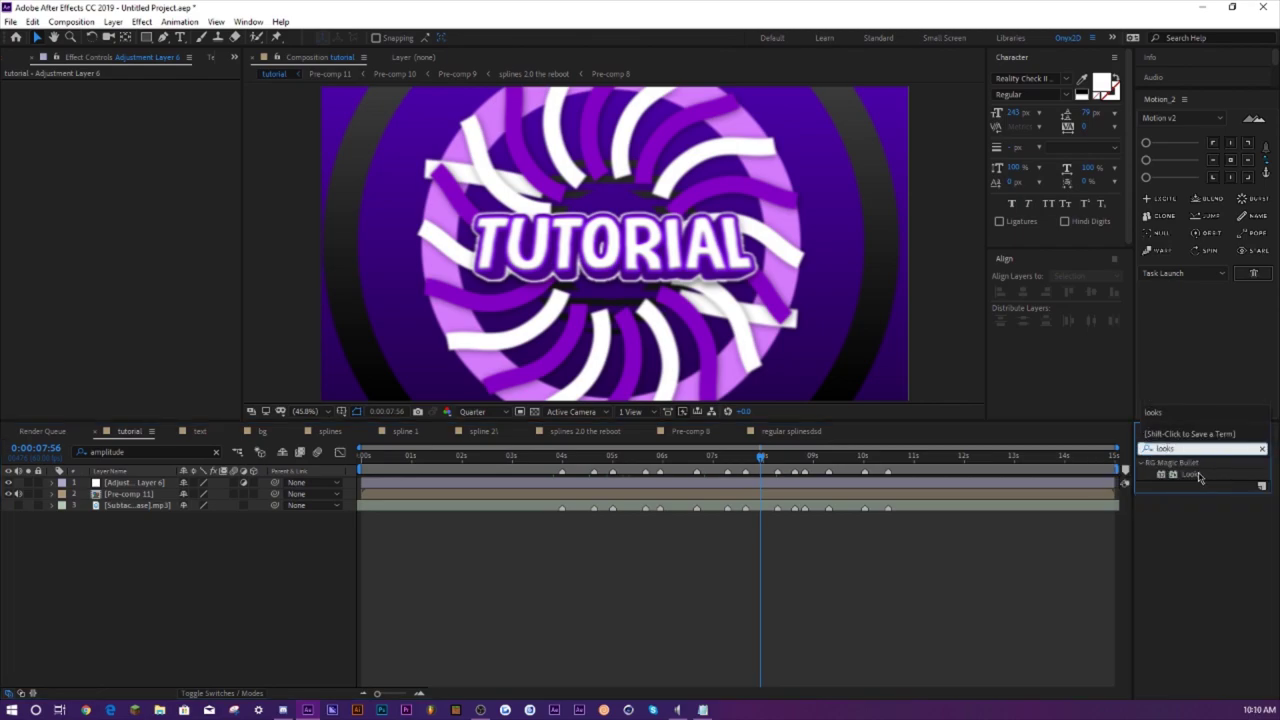
{"action": "left_click_drag", "start_coordinate": [1156, 492], "coordinate": [138, 478]}
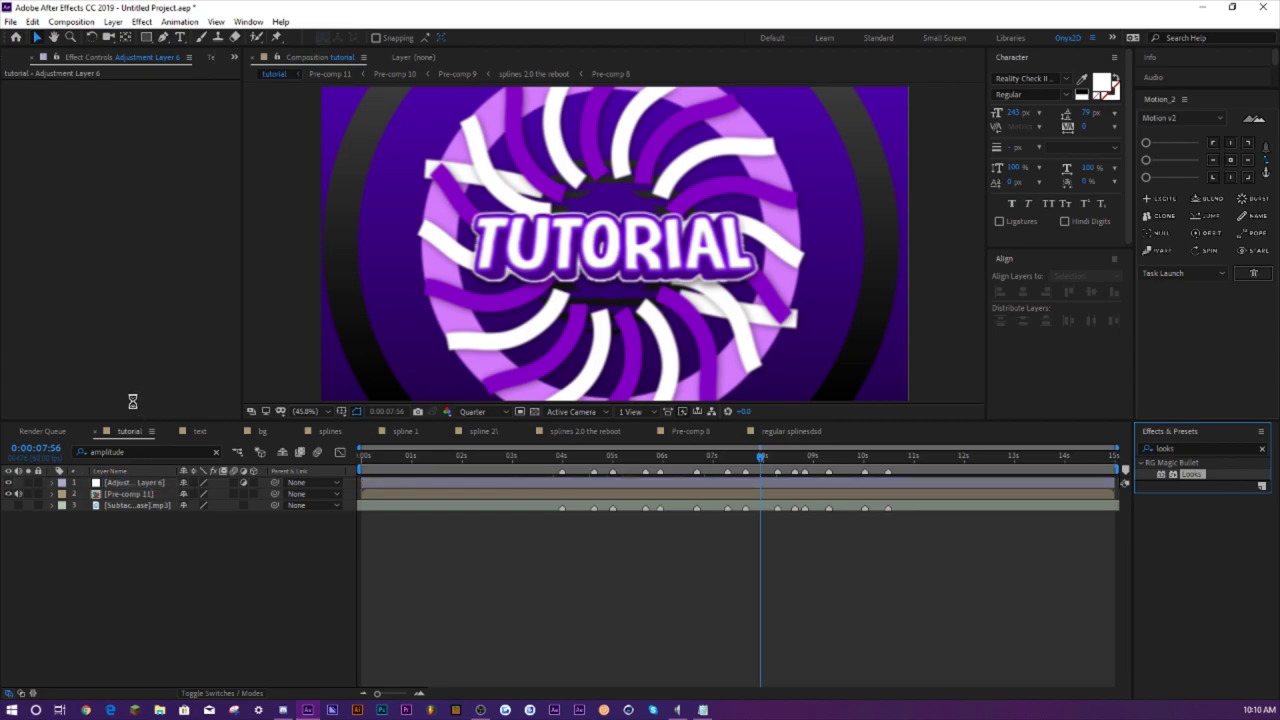
{"action": "left_click", "coordinate": [48, 122]}
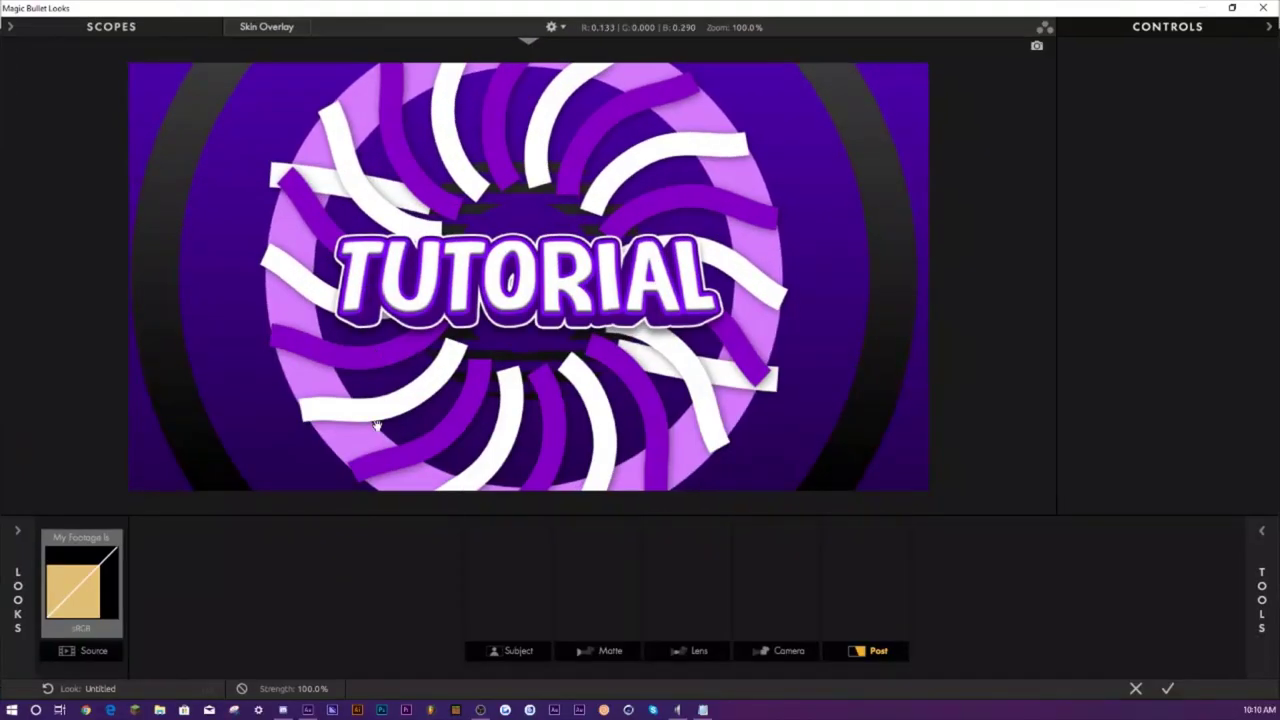
- Add Pop to the Post stage and set its amount
{"action": "mouse_move", "coordinate": [1263, 586]}
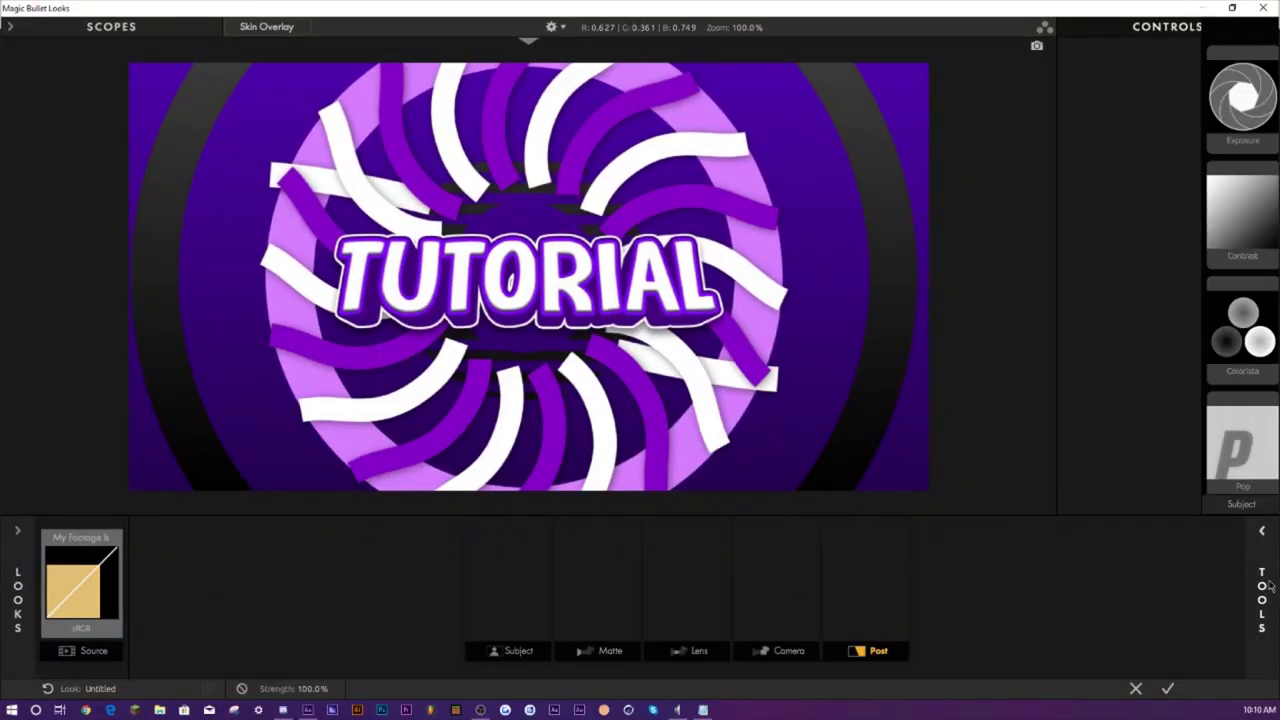
{"action": "scroll", "coordinate": [1000, 333], "scroll_direction": "down", "scroll_amount": 1}
{"action": "left_click_drag", "start_coordinate": [940, 385], "coordinate": [865, 578]}
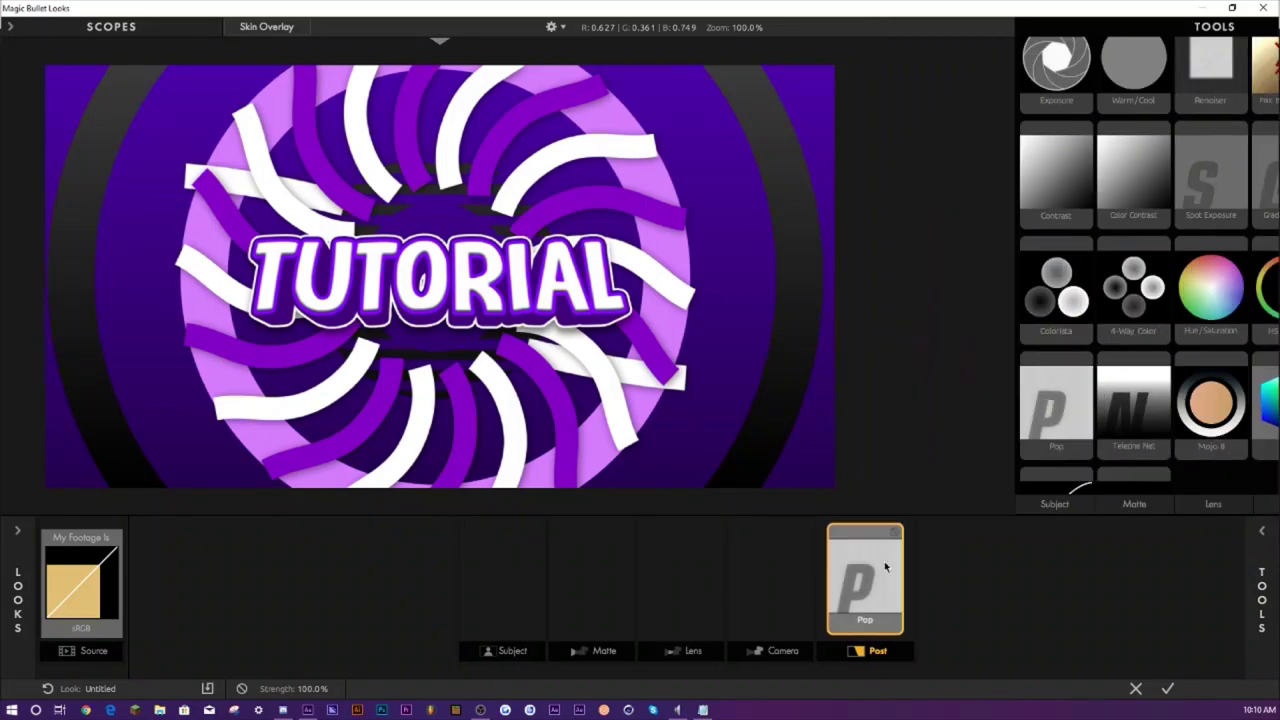
{"action": "left_click", "coordinate": [1153, 84]}
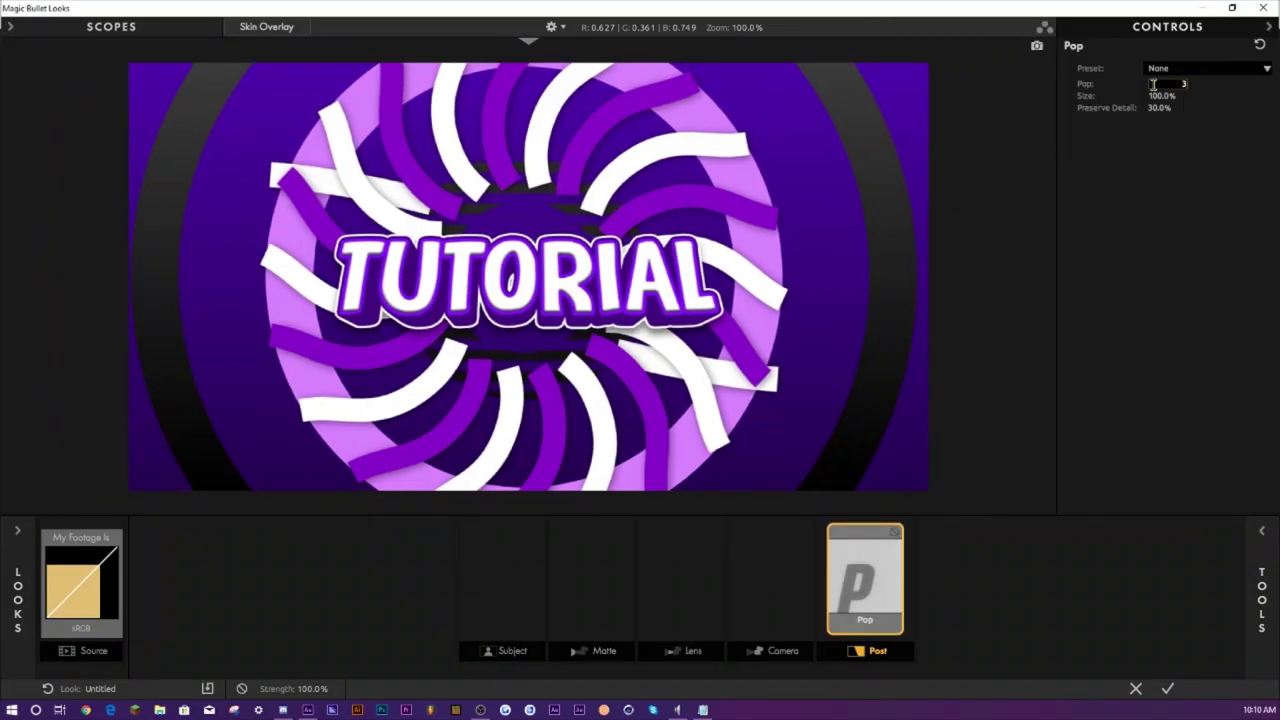
{"action": "key", "text": "Return"}
- Add Renoiser to the Camera stage with higher sharpening and grain
{"action": "left_click", "coordinate": [790, 567]}
{"action": "mouse_move", "coordinate": [1262, 572]}
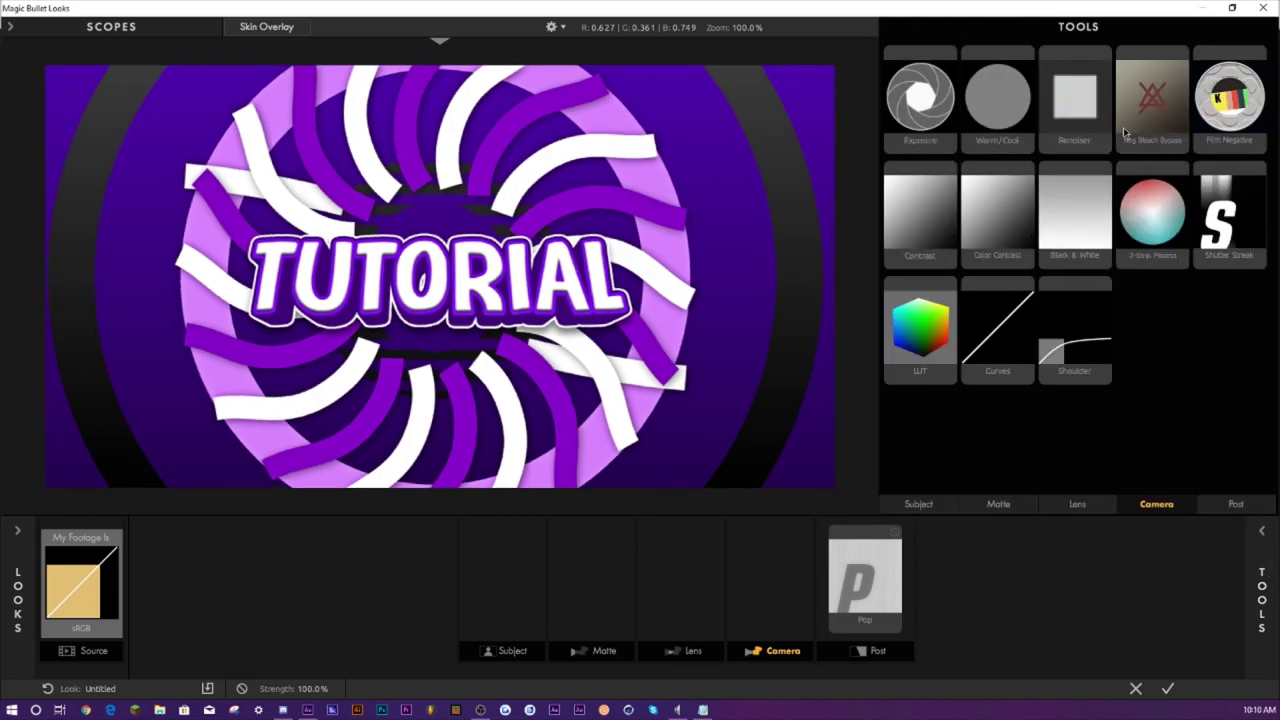
{"action": "left_click_drag", "start_coordinate": [1080, 100], "coordinate": [775, 575]}
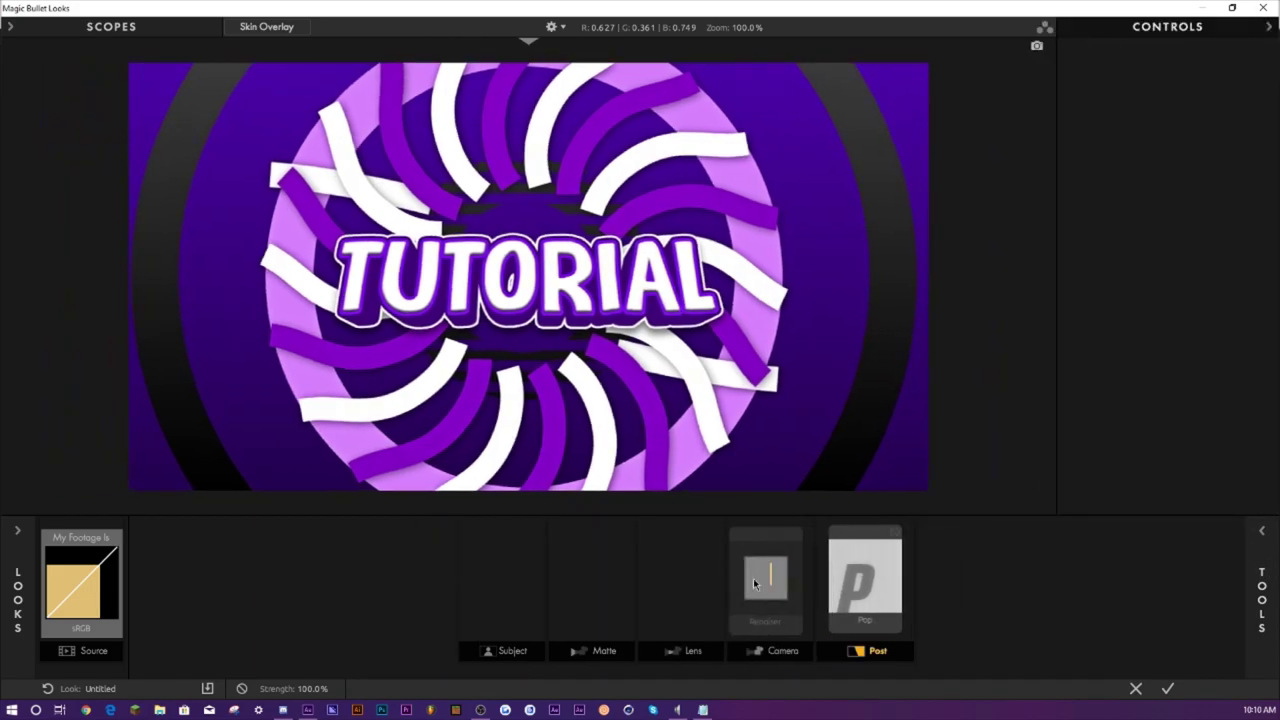
{"action": "left_click_drag", "start_coordinate": [1092, 84], "coordinate": [1100, 133]}
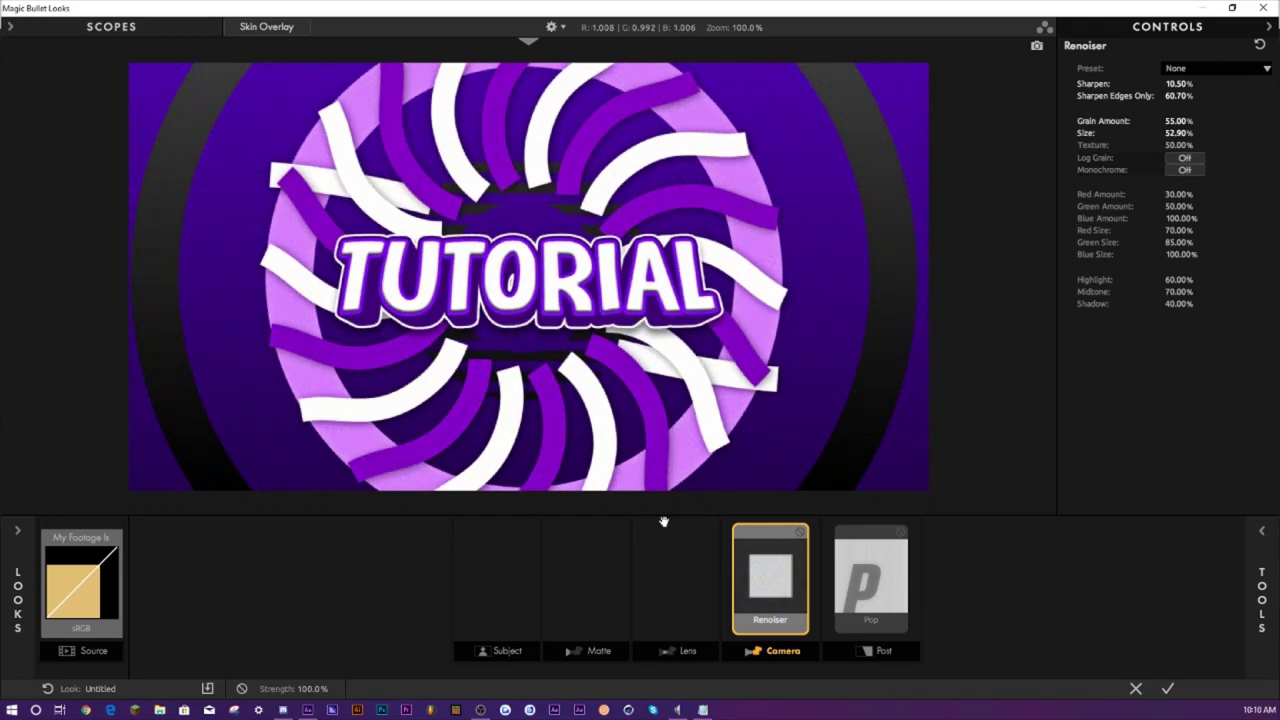
- Add a Lens Vignette to the Lens stage at 55.41% size and +74.80% amount
{"action": "left_click", "coordinate": [700, 570]}
{"action": "left_click", "coordinate": [1263, 580]}
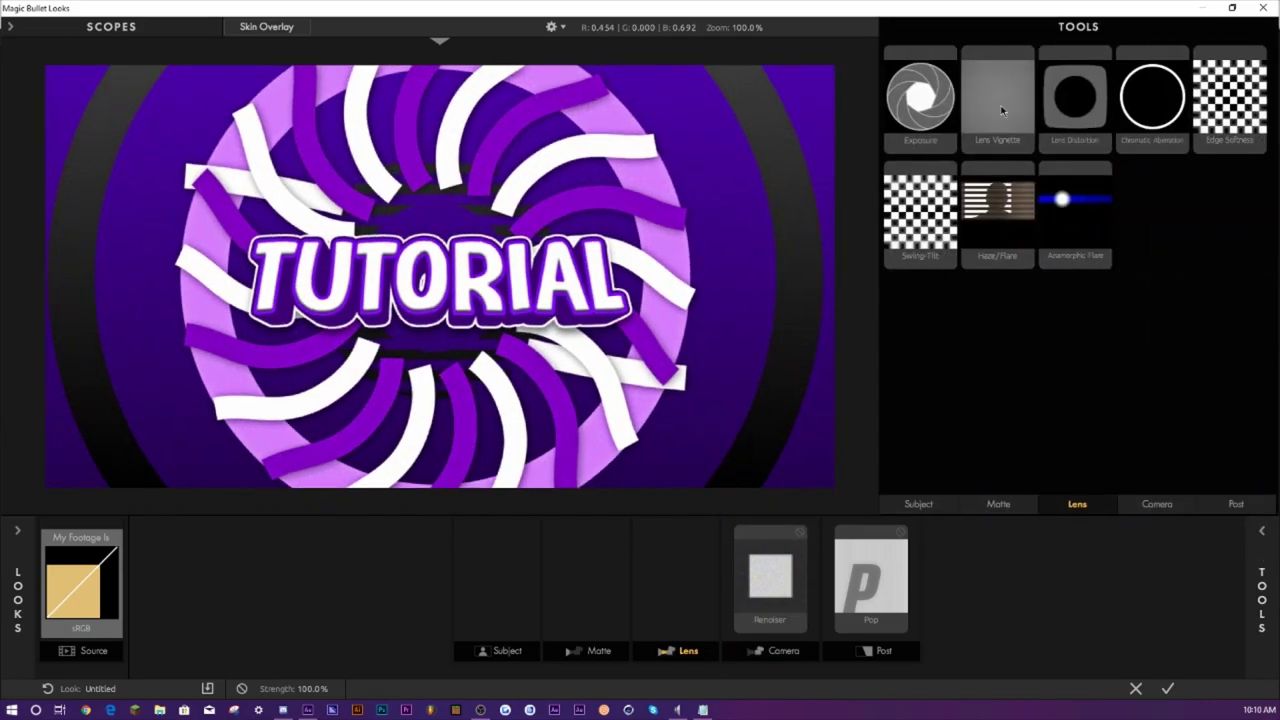
{"action": "left_click_drag", "start_coordinate": [1001, 110], "coordinate": [675, 578]}
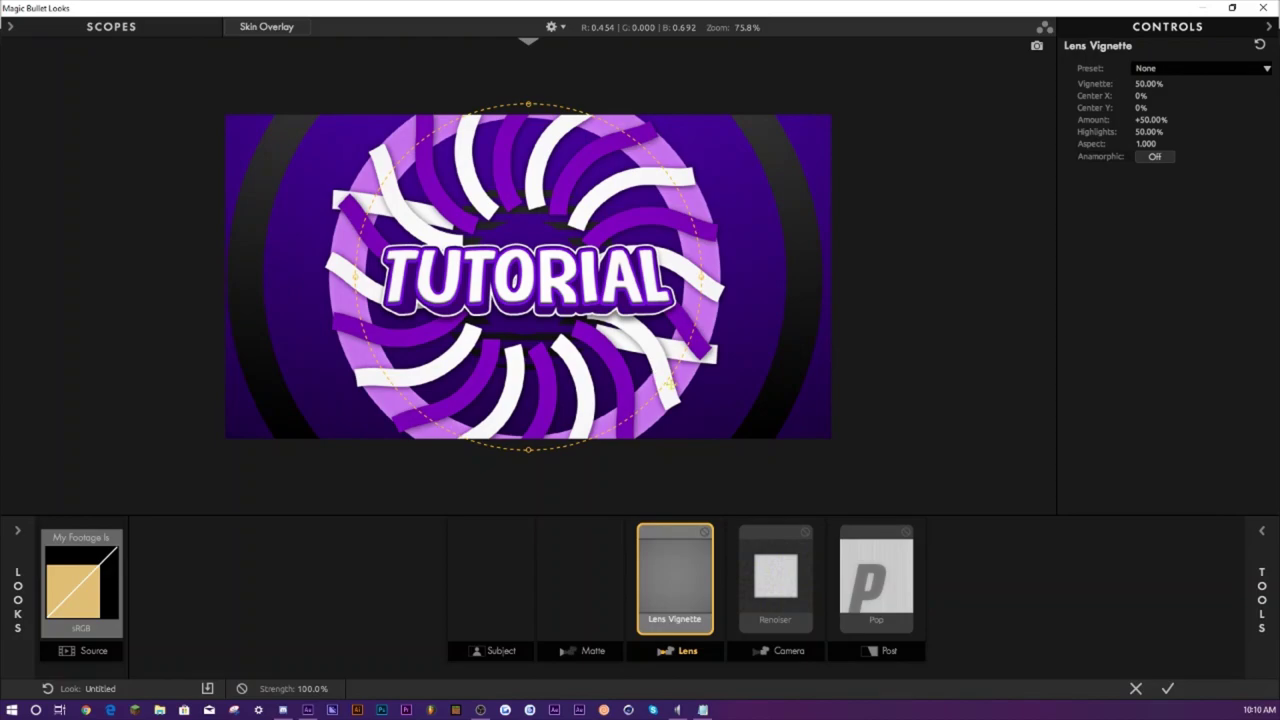
{"action": "left_click_drag", "start_coordinate": [528, 104], "coordinate": [528, 118]}
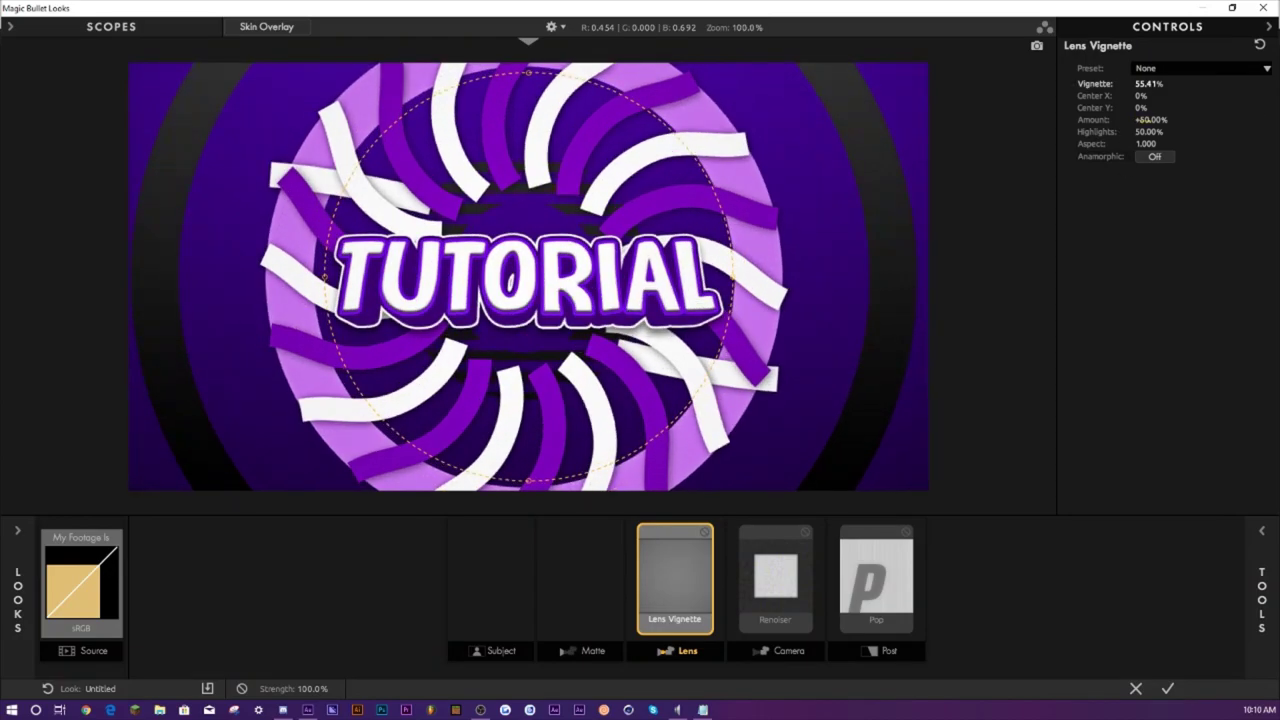
{"action": "left_click_drag", "start_coordinate": [1150, 119], "coordinate": [1046, 508]}
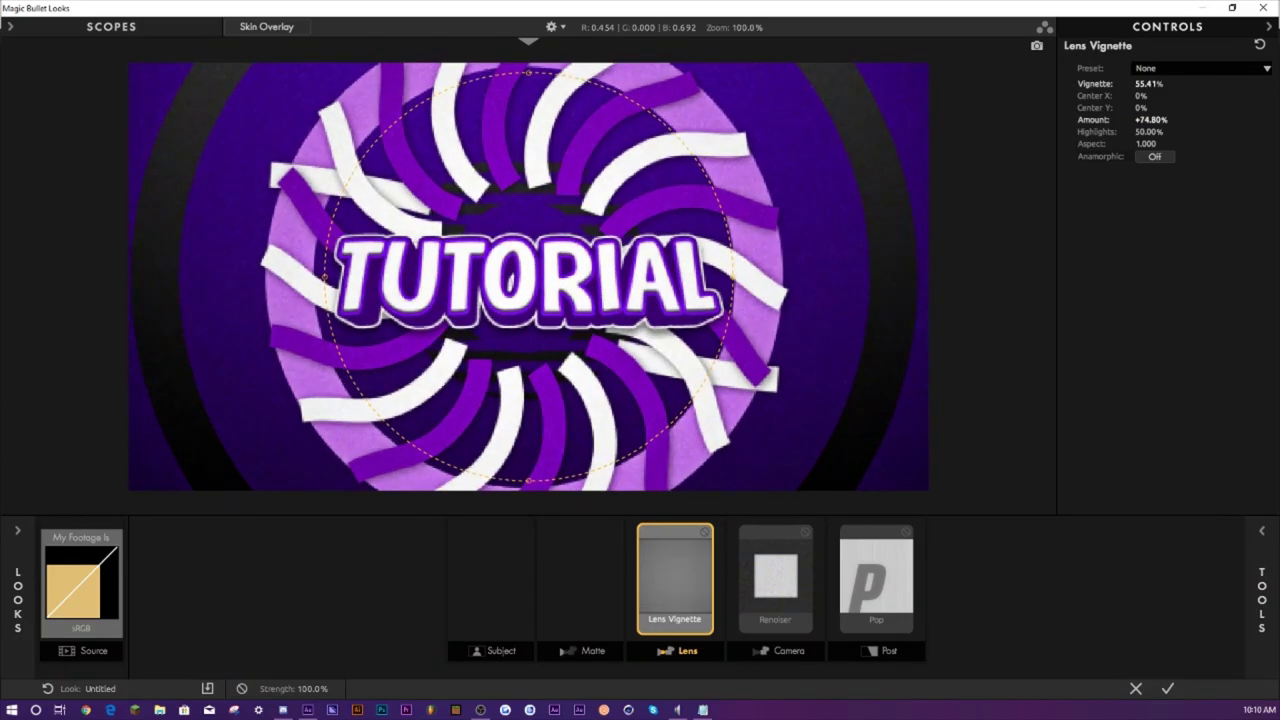
- Add Edge Softness to the Lens stage with a 1.536 radius
{"action": "left_click", "coordinate": [1263, 600]}
{"action": "left_click_drag", "start_coordinate": [1226, 100], "coordinate": [714, 575]}
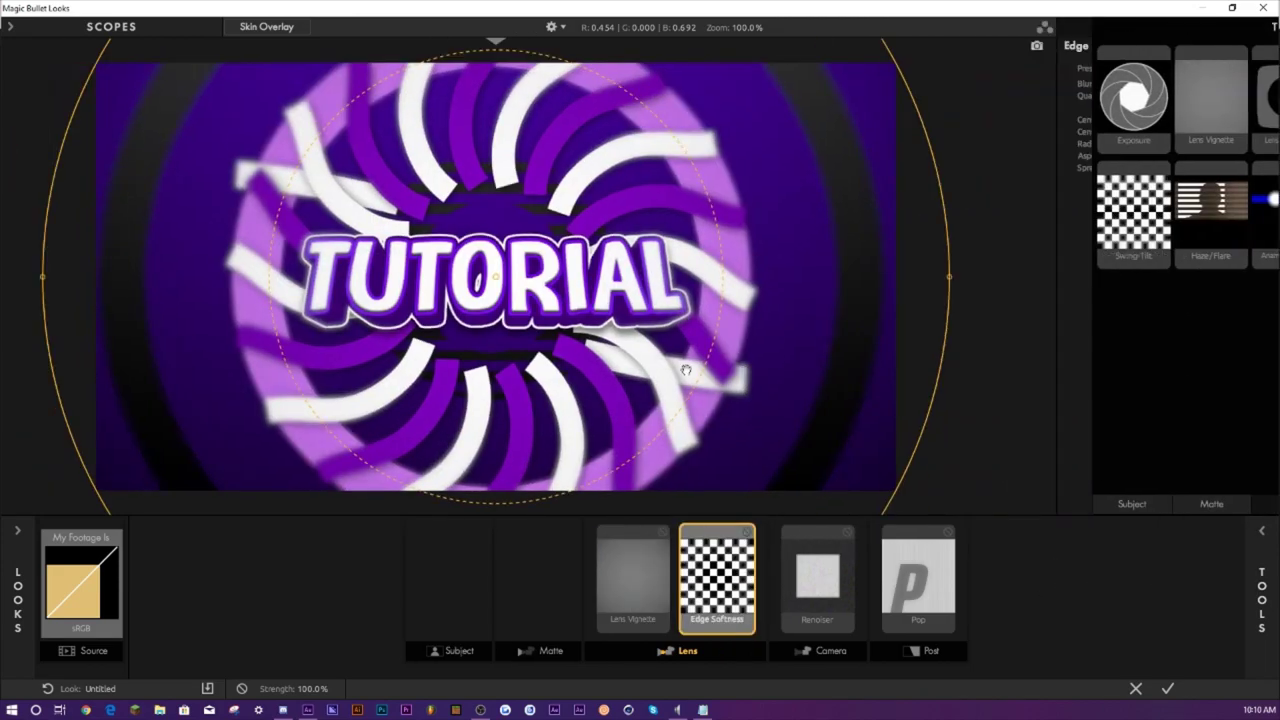
{"action": "left_click_drag", "start_coordinate": [709, 403], "coordinate": [806, 471]}
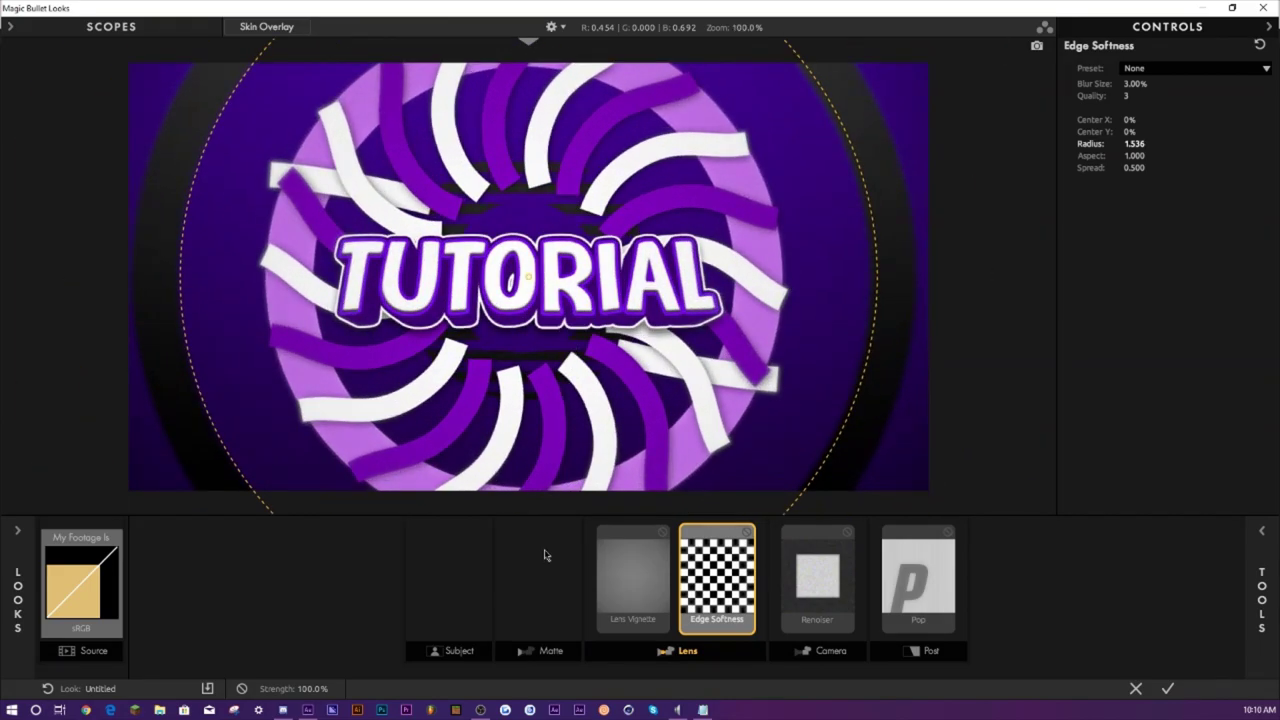
{"action": "left_click", "coordinate": [545, 556]}
{"action": "left_click", "coordinate": [1264, 560]}
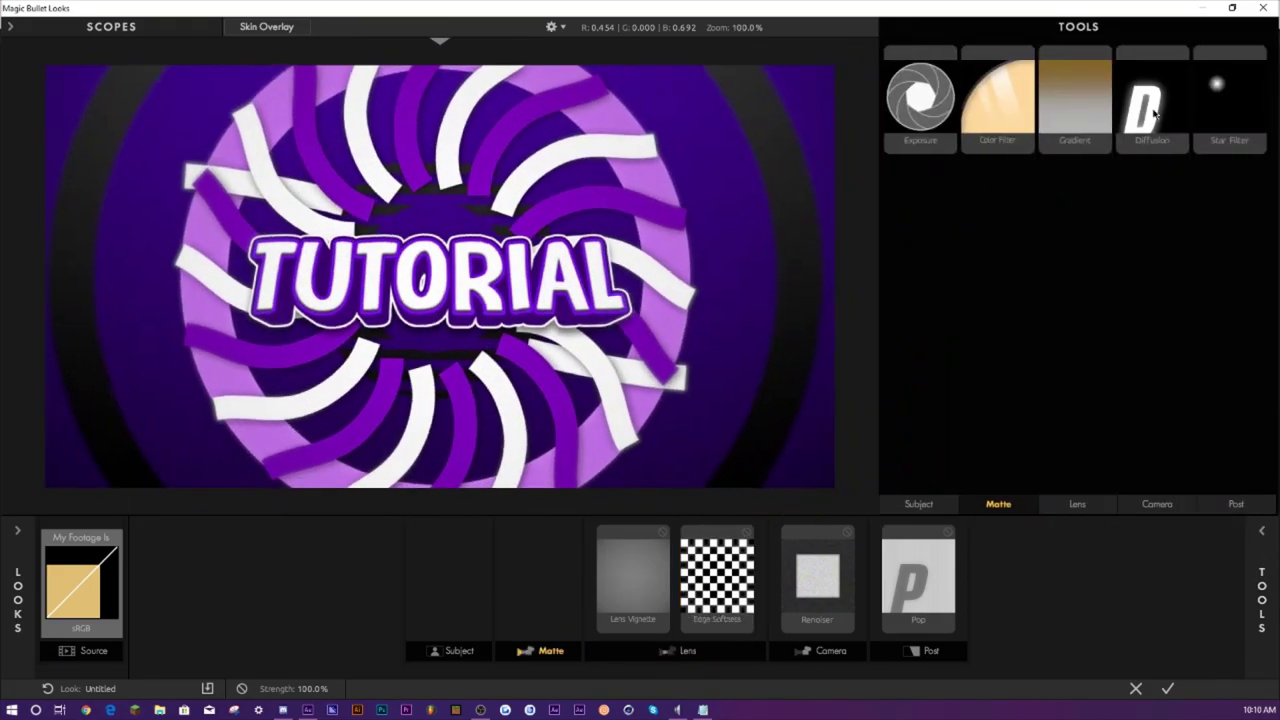
- Add Diffusion to the Matte stage and a Pop tool to the Subject stage
{"action": "left_click_drag", "start_coordinate": [1150, 108], "coordinate": [515, 575]}
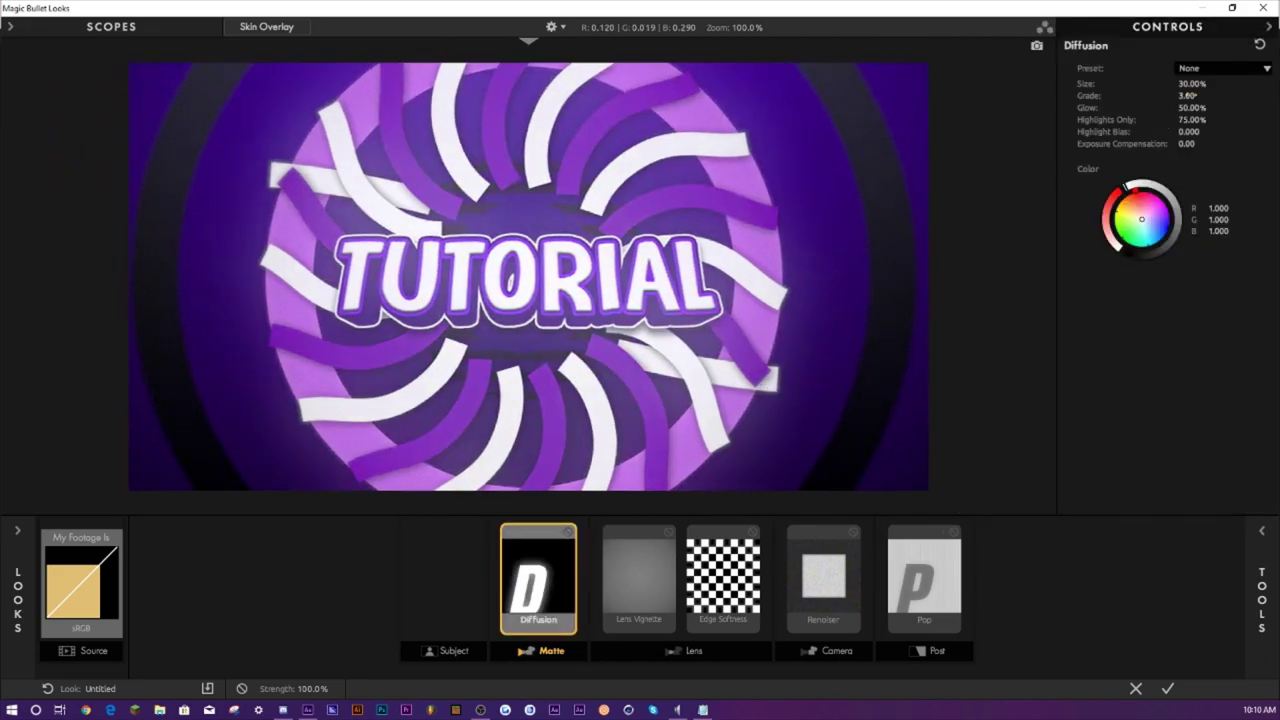
{"action": "left_click", "coordinate": [1191, 95]}
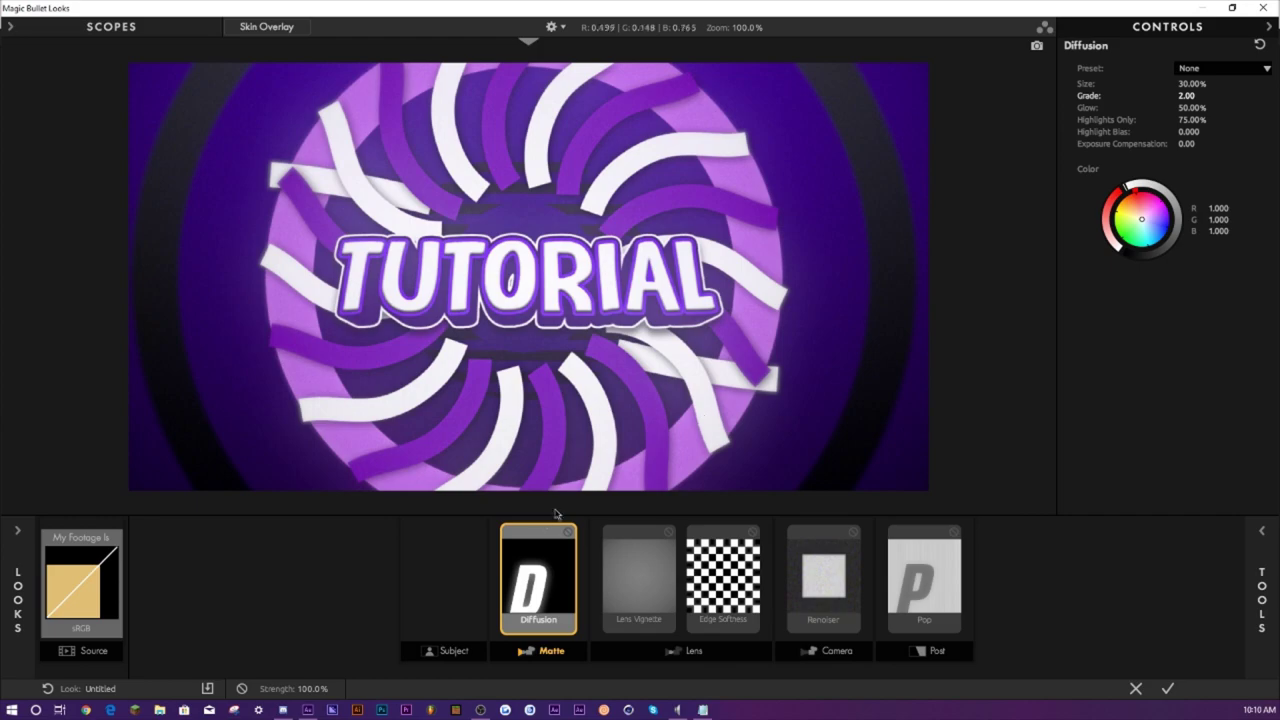
{"action": "left_click", "coordinate": [545, 578]}
{"action": "left_click", "coordinate": [1261, 563]}
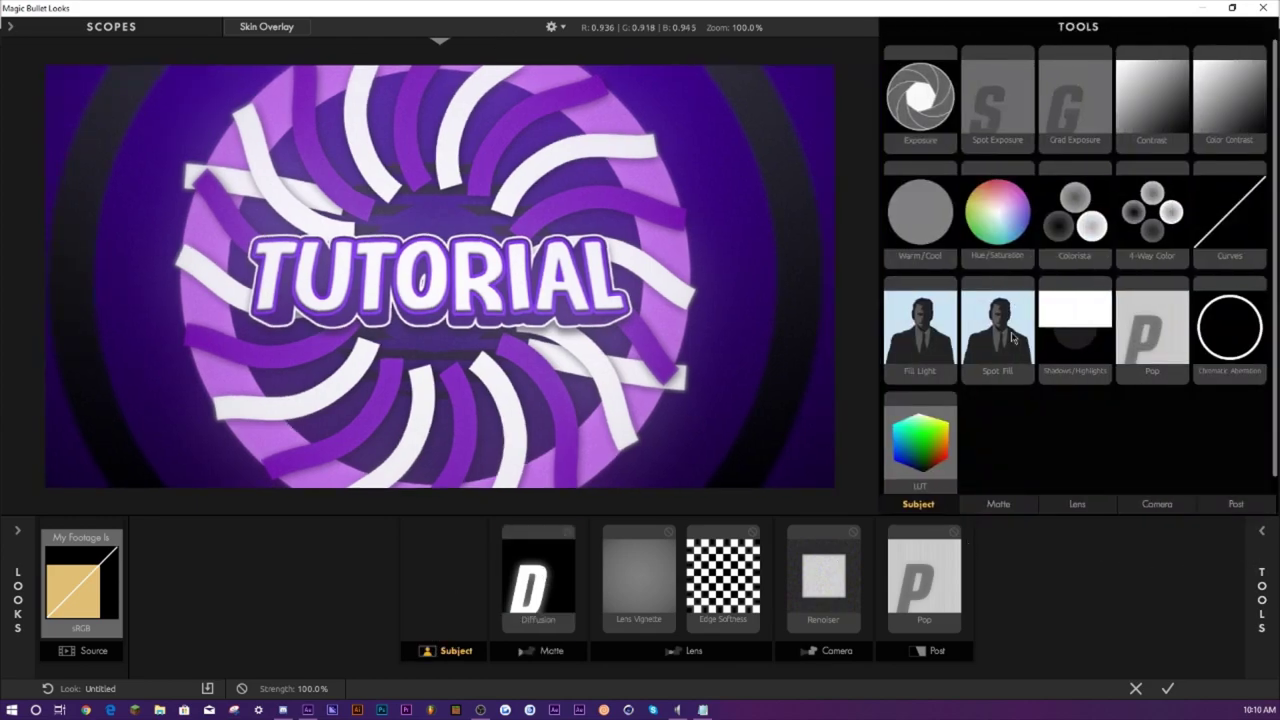
{"action": "left_click_drag", "start_coordinate": [1126, 345], "coordinate": [409, 569]}
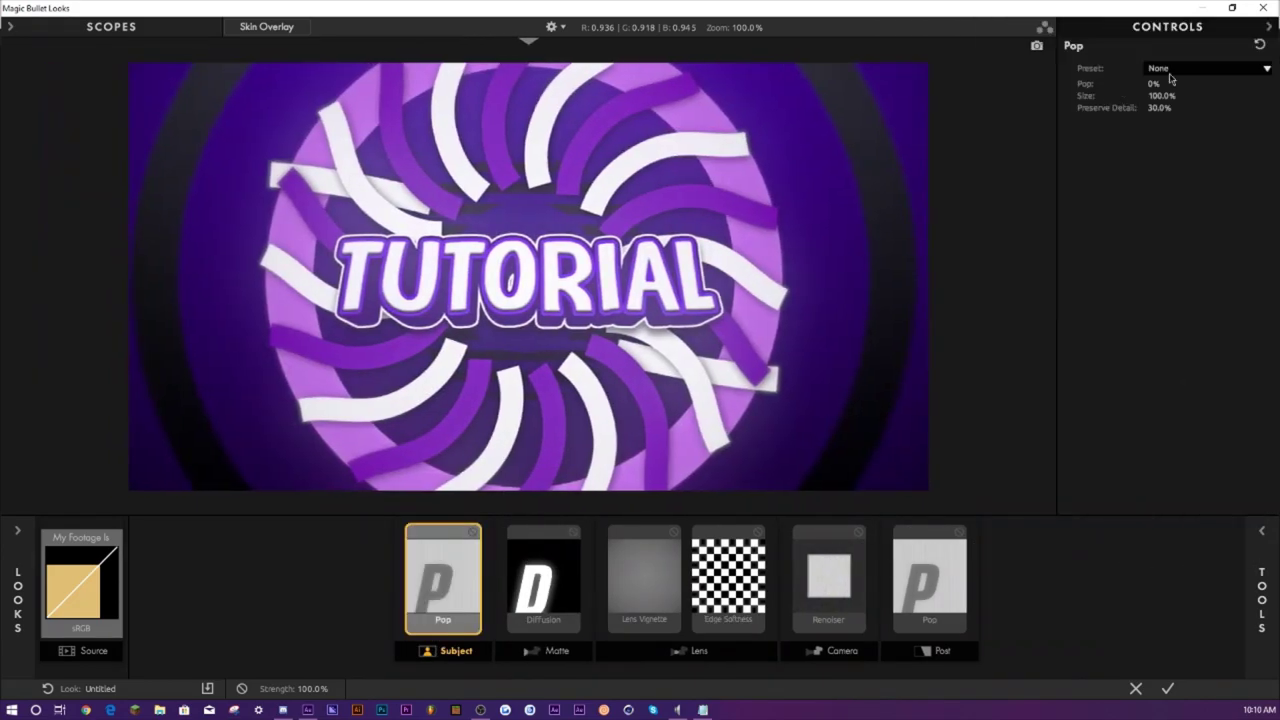
{"action": "left_click", "coordinate": [1152, 85]}
{"action": "key", "text": "Return"}
- Add a magenta-tinted Spot Fill to the Subject stage at 29.2% fill
{"action": "left_click", "coordinate": [1262, 578]}
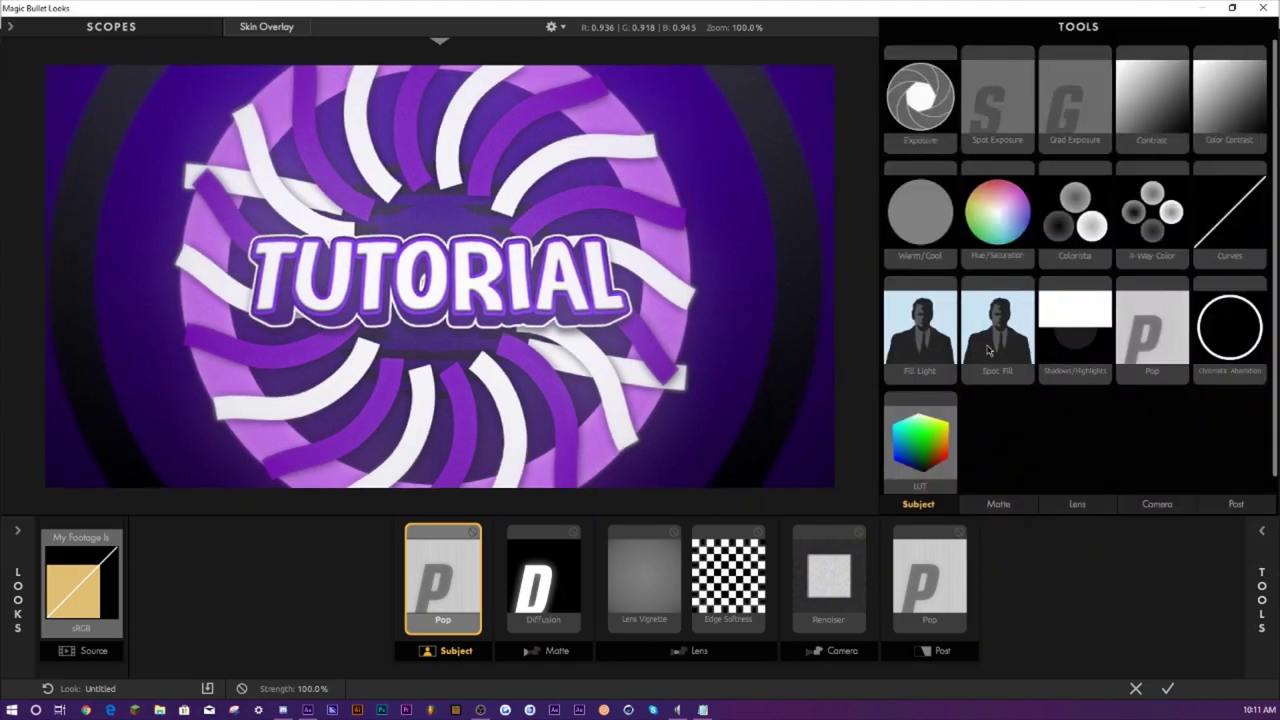
{"action": "left_click_drag", "start_coordinate": [988, 349], "coordinate": [485, 575]}
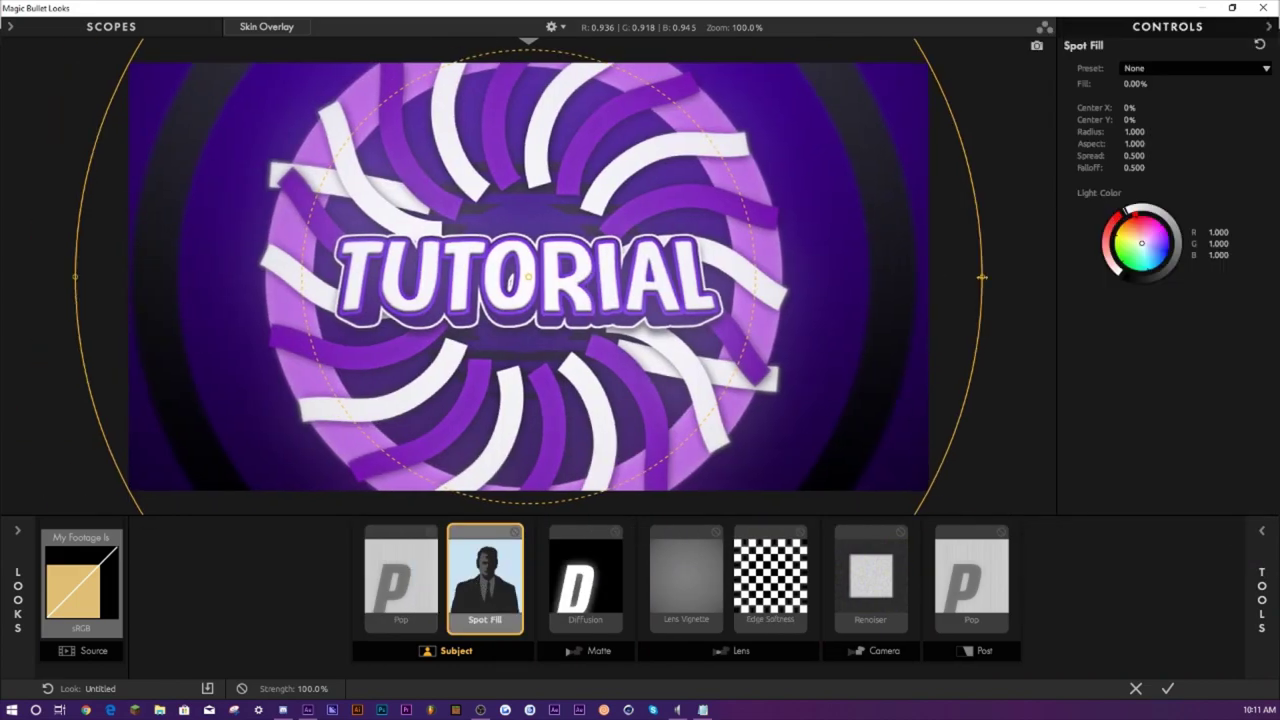
{"action": "left_click_drag", "start_coordinate": [1145, 243], "coordinate": [1163, 229]}
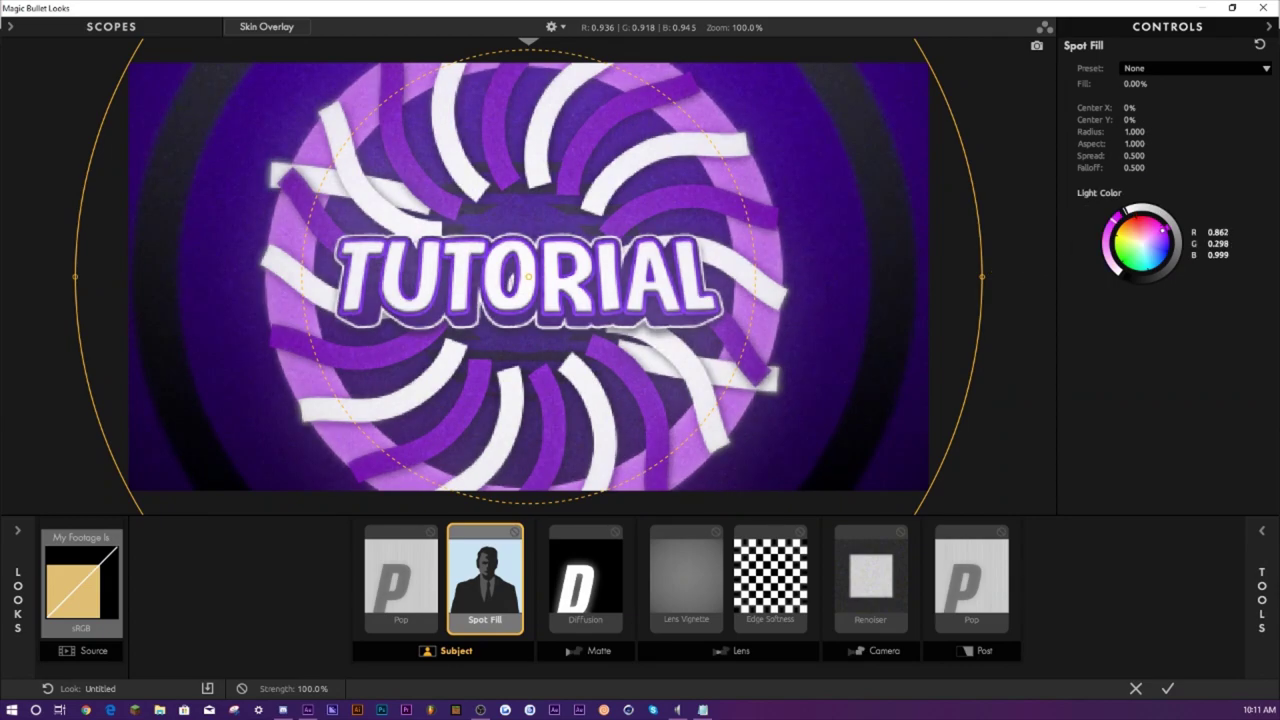
{"action": "left_click", "coordinate": [1135, 84]}
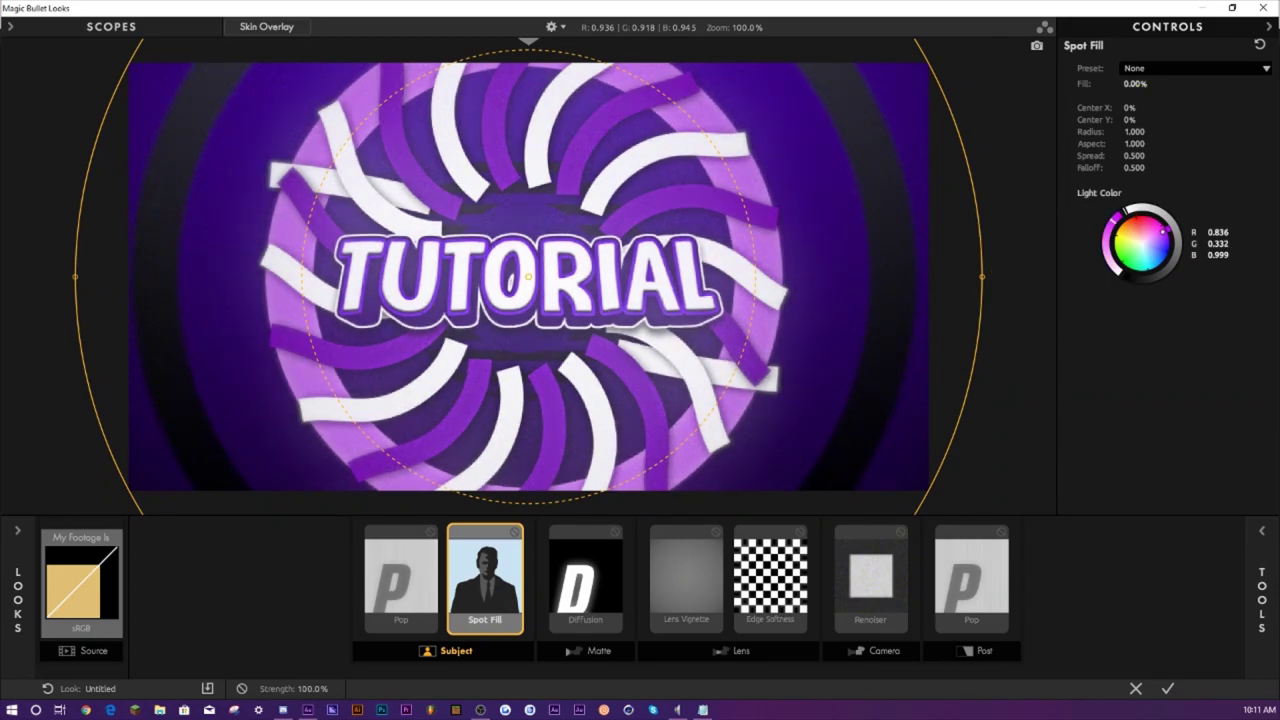
{"action": "type", "text": "29.2"}
{"action": "key", "text": "Return"}
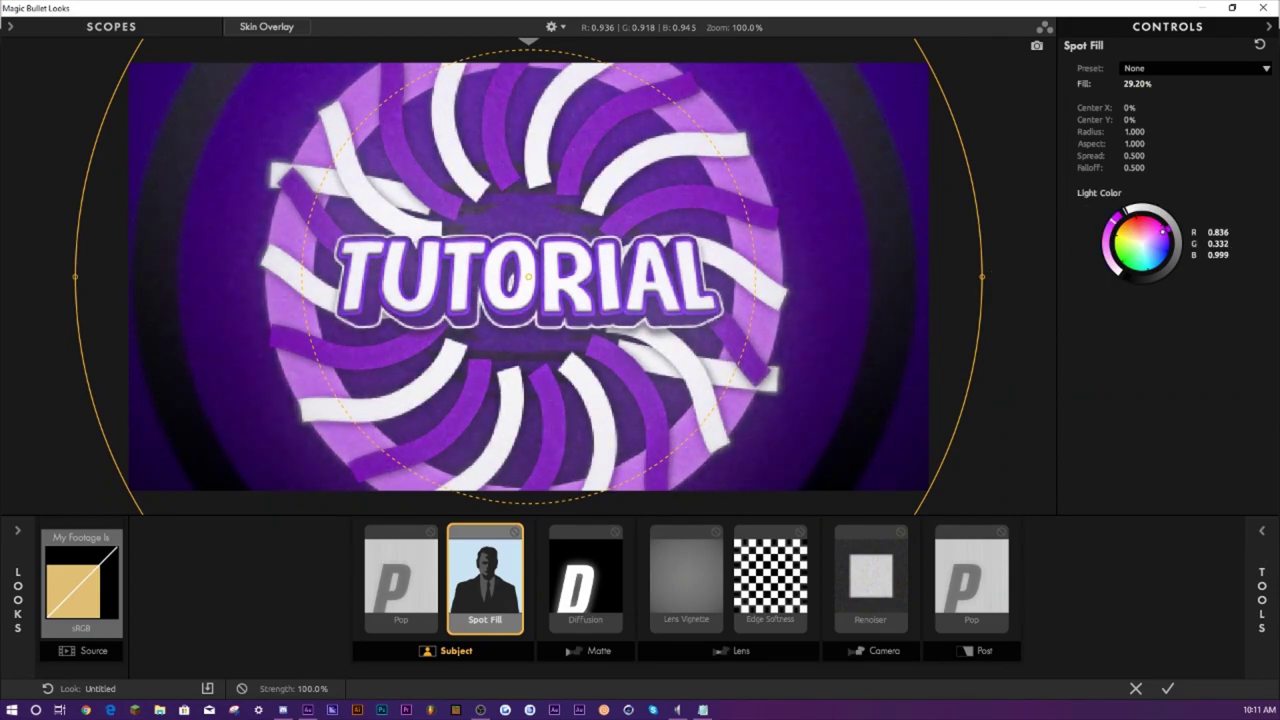
- Switch to the Post stage and bring up its tools
{"action": "left_click", "coordinate": [603, 656]}
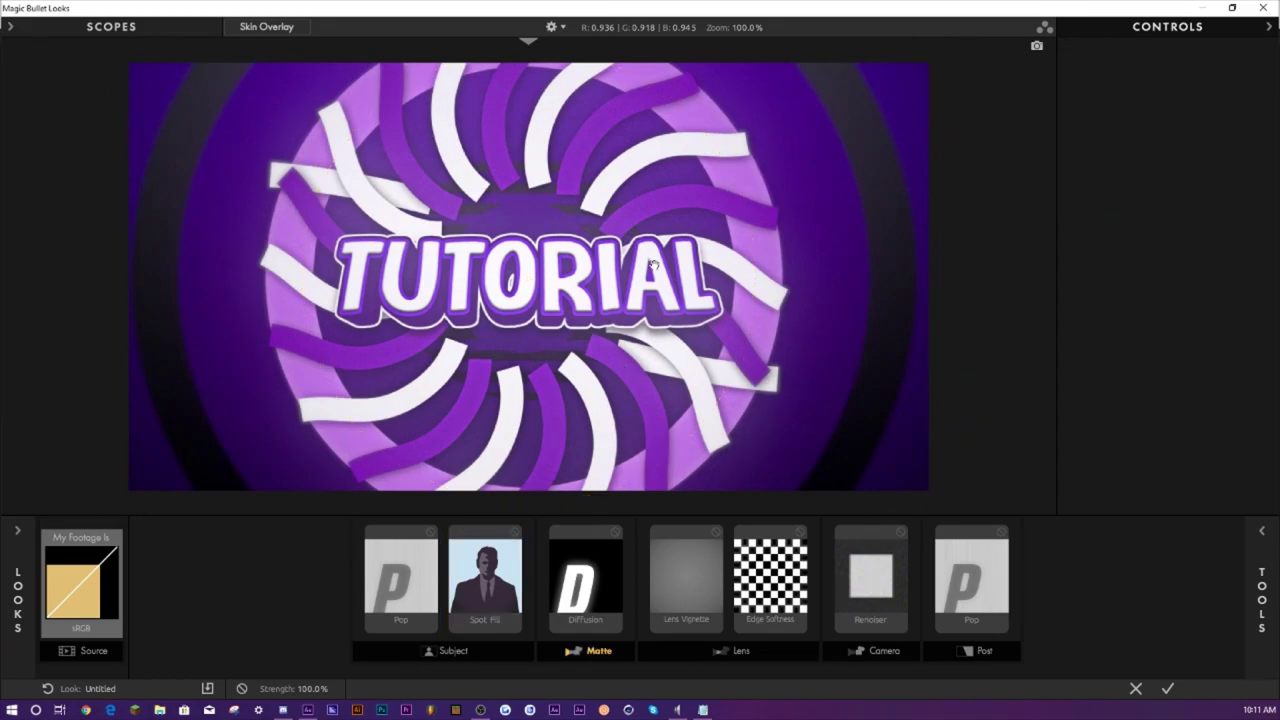
{"action": "left_click", "coordinate": [982, 652]}
{"action": "mouse_move", "coordinate": [1260, 615]}
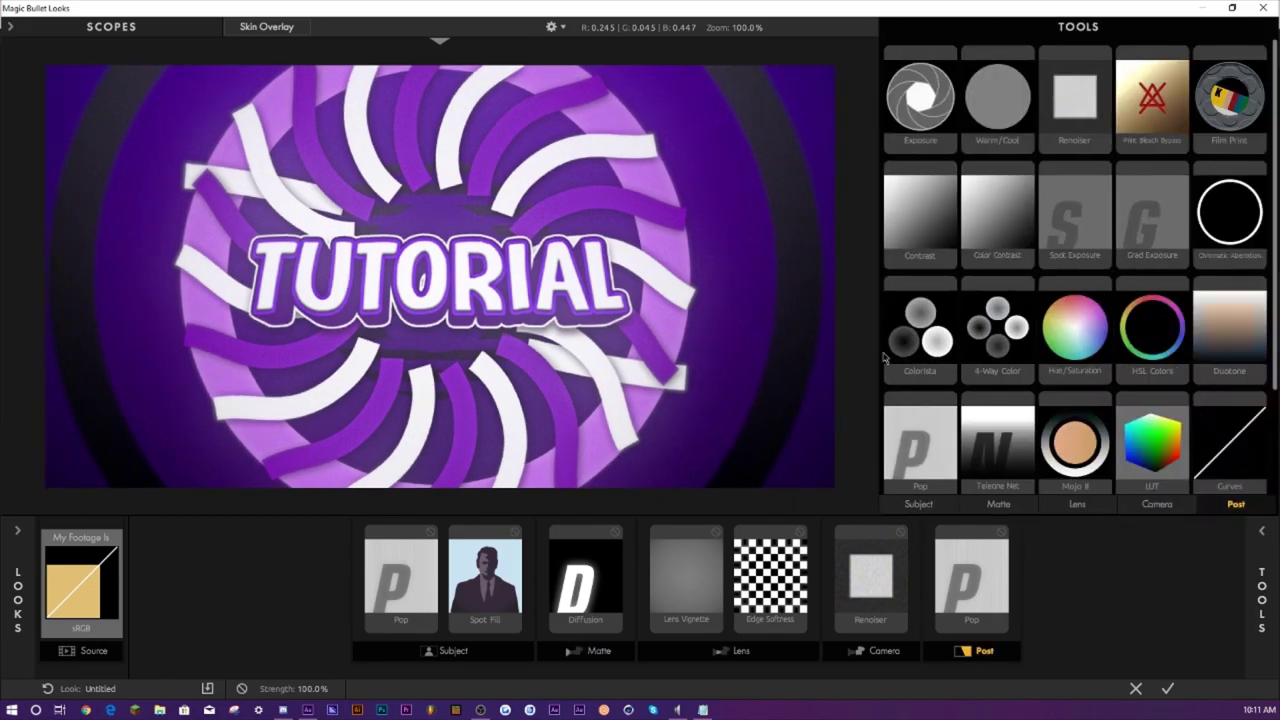
{"action": "left_click_drag", "start_coordinate": [915, 340], "coordinate": [992, 598]}
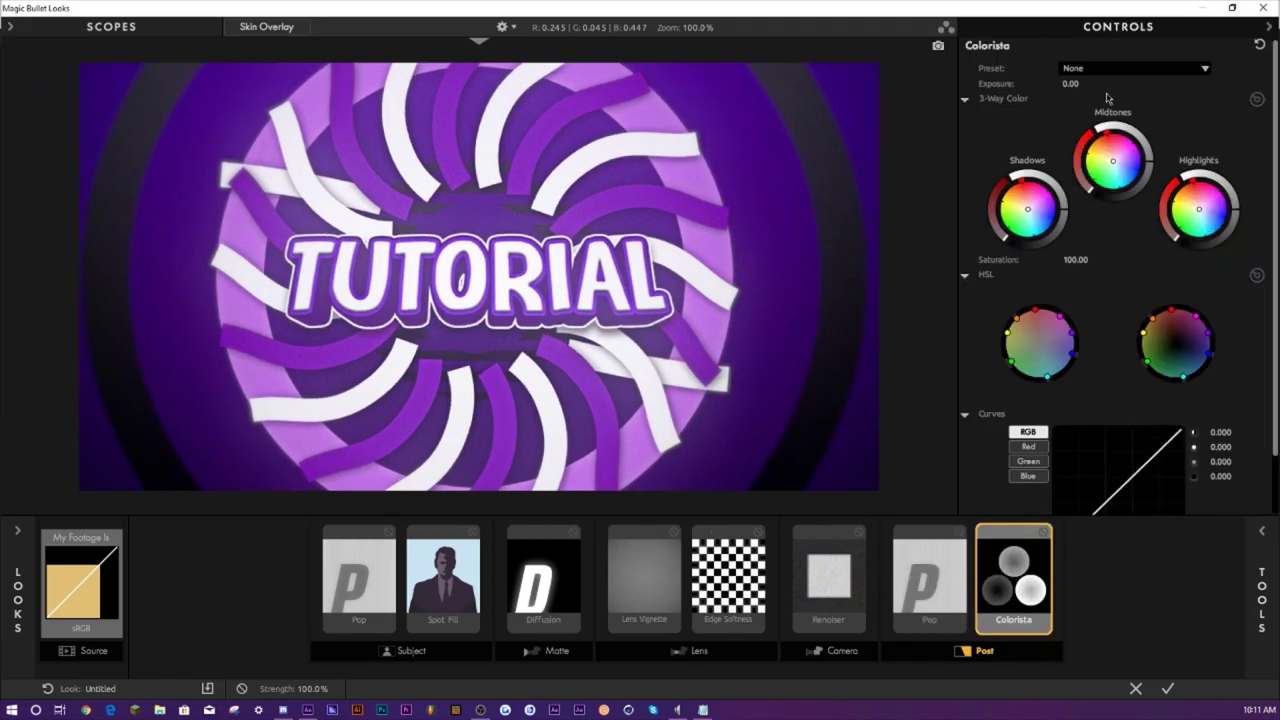
{"action": "left_click_drag", "start_coordinate": [1113, 160], "coordinate": [1128, 158]}
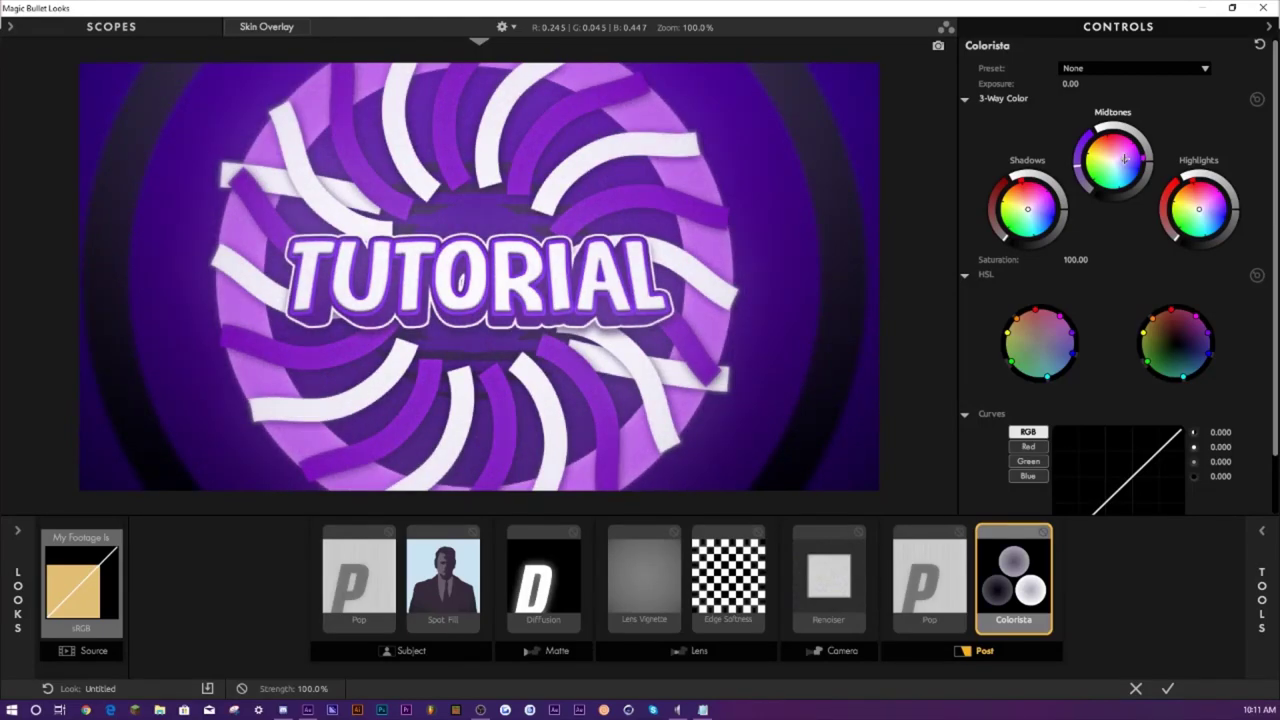
{"action": "left_click_drag", "start_coordinate": [1039, 204], "coordinate": [1043, 202]}
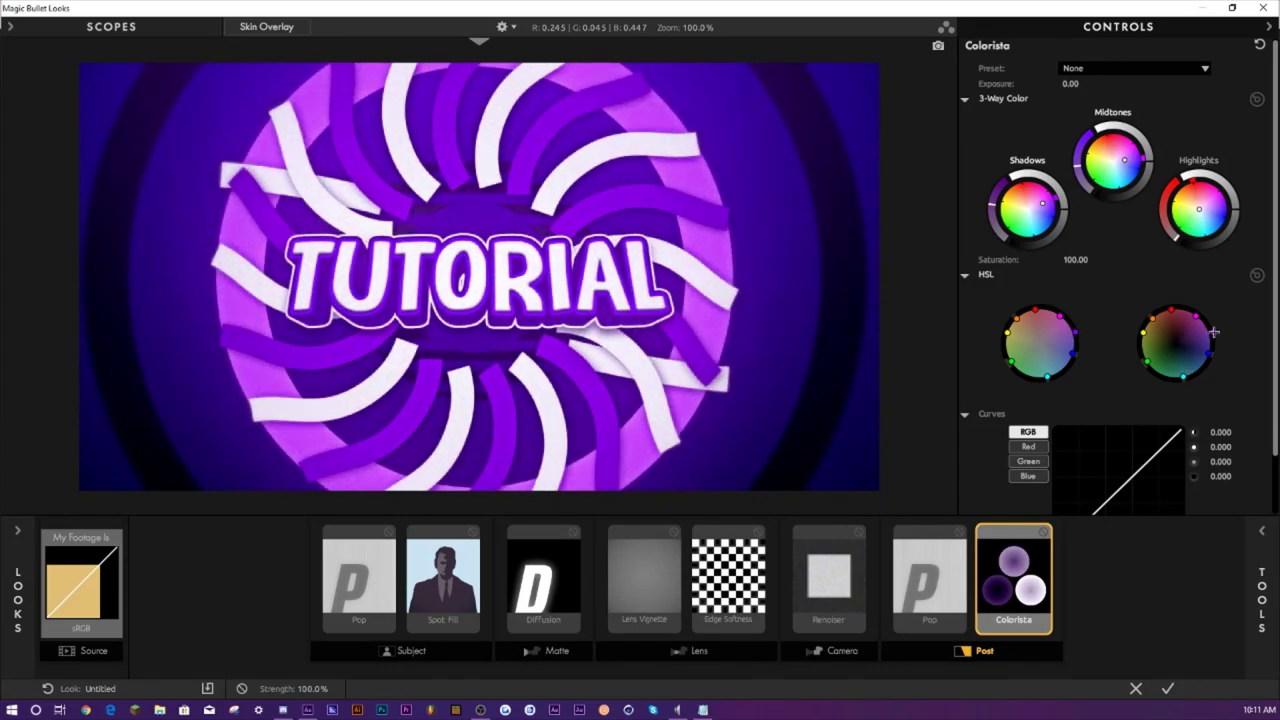
{"action": "scroll", "coordinate": [1000, 455], "scroll_direction": "down", "scroll_amount": 1}
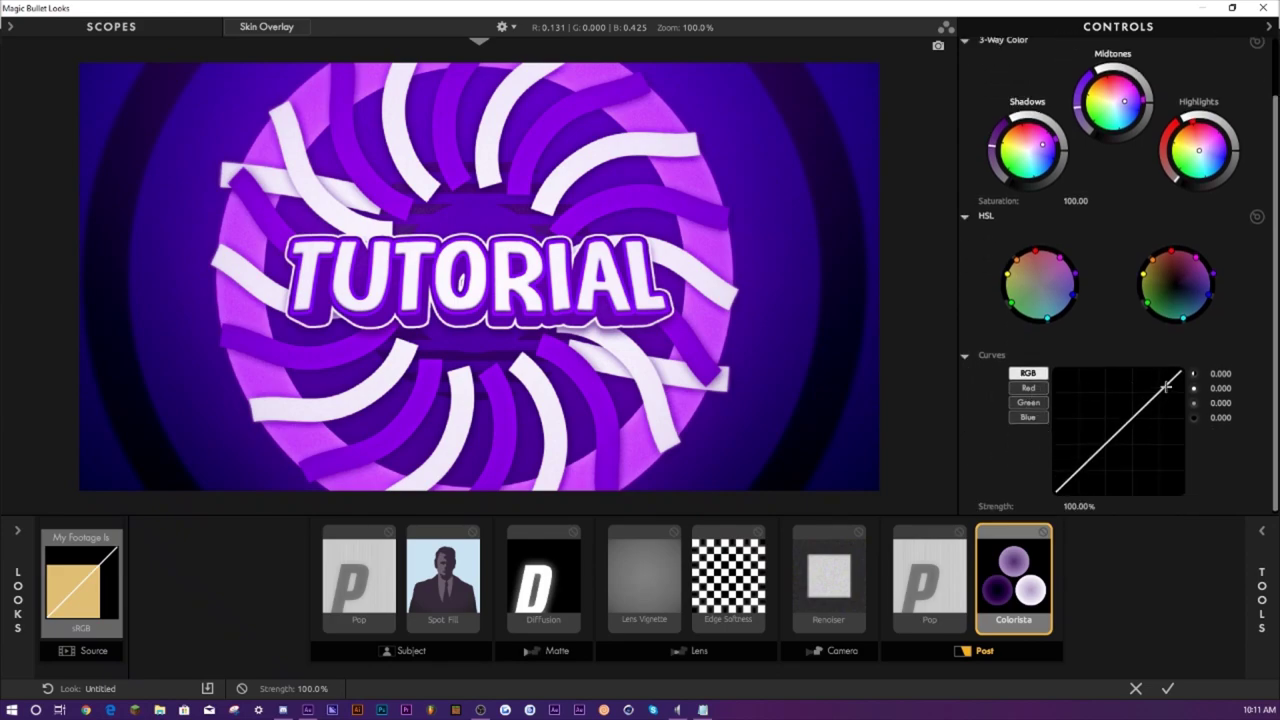
{"action": "left_click_drag", "start_coordinate": [1165, 386], "coordinate": [1158, 378]}
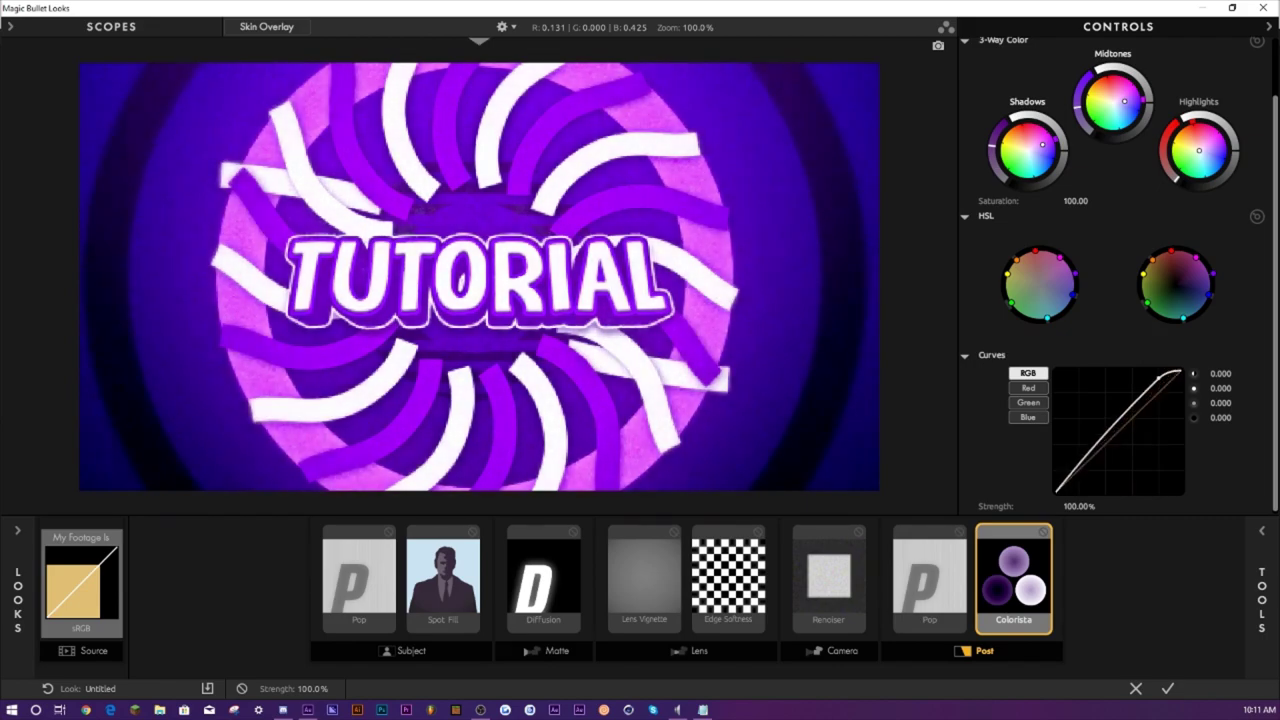
{"action": "left_click_drag", "start_coordinate": [1088, 456], "coordinate": [1095, 462]}
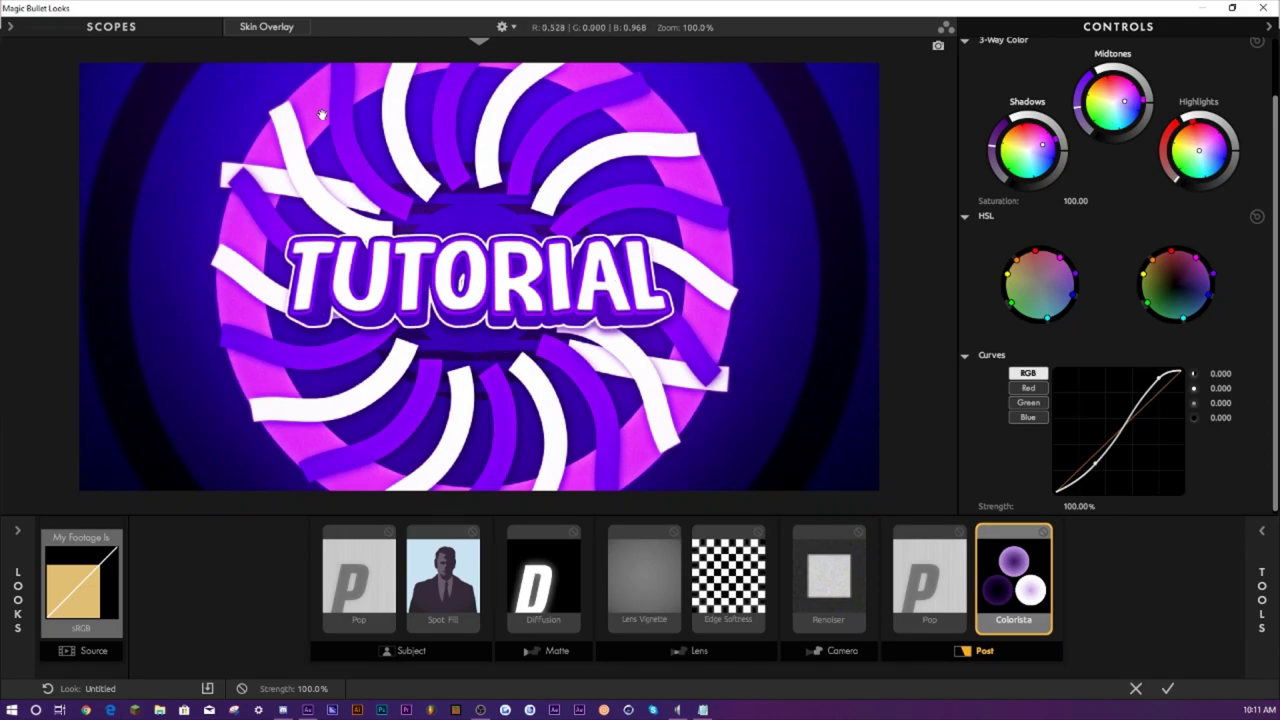
{"action": "left_click", "coordinate": [1043, 533]}
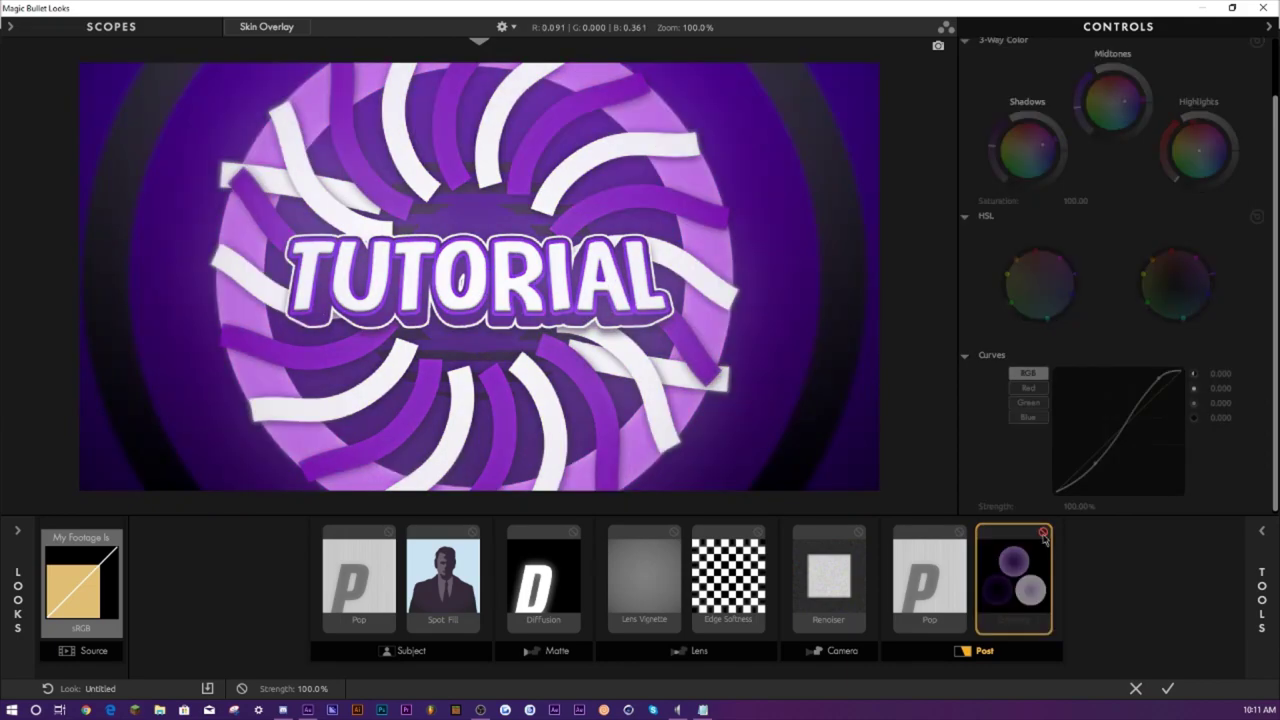
{"action": "left_click", "coordinate": [1043, 533]}
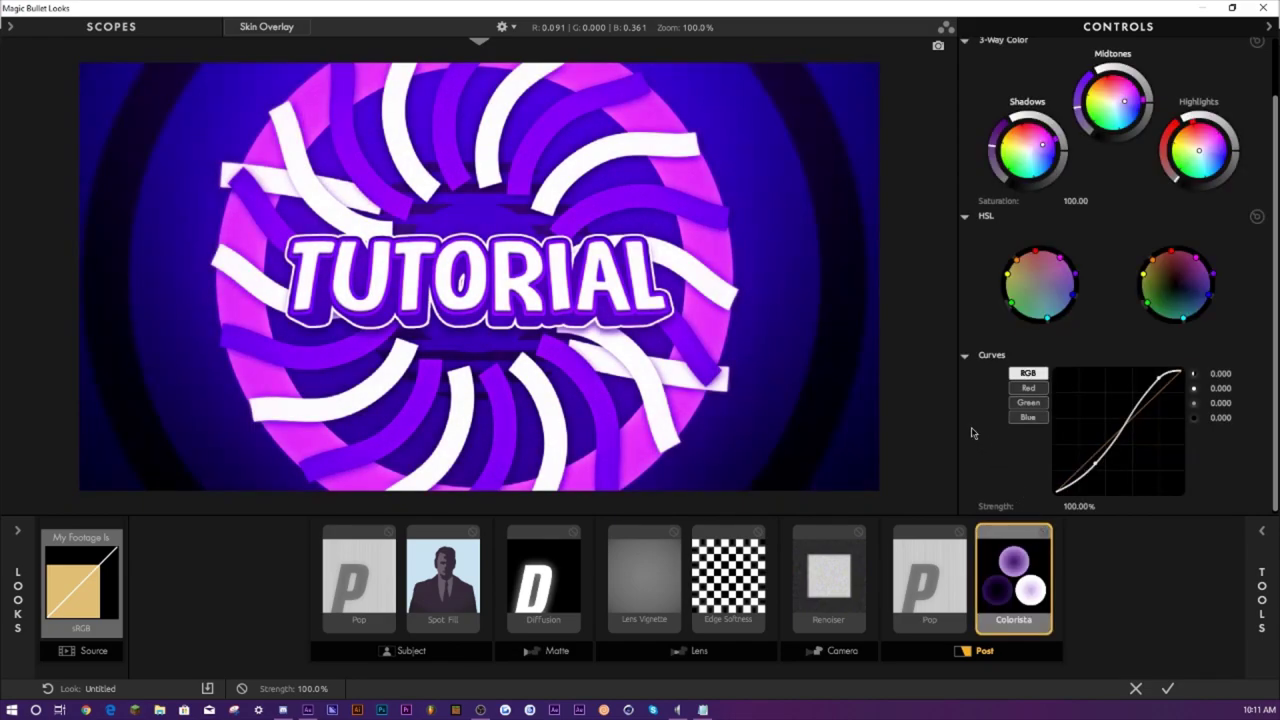
{"action": "scroll", "coordinate": [971, 432], "scroll_direction": "up", "scroll_amount": 2}
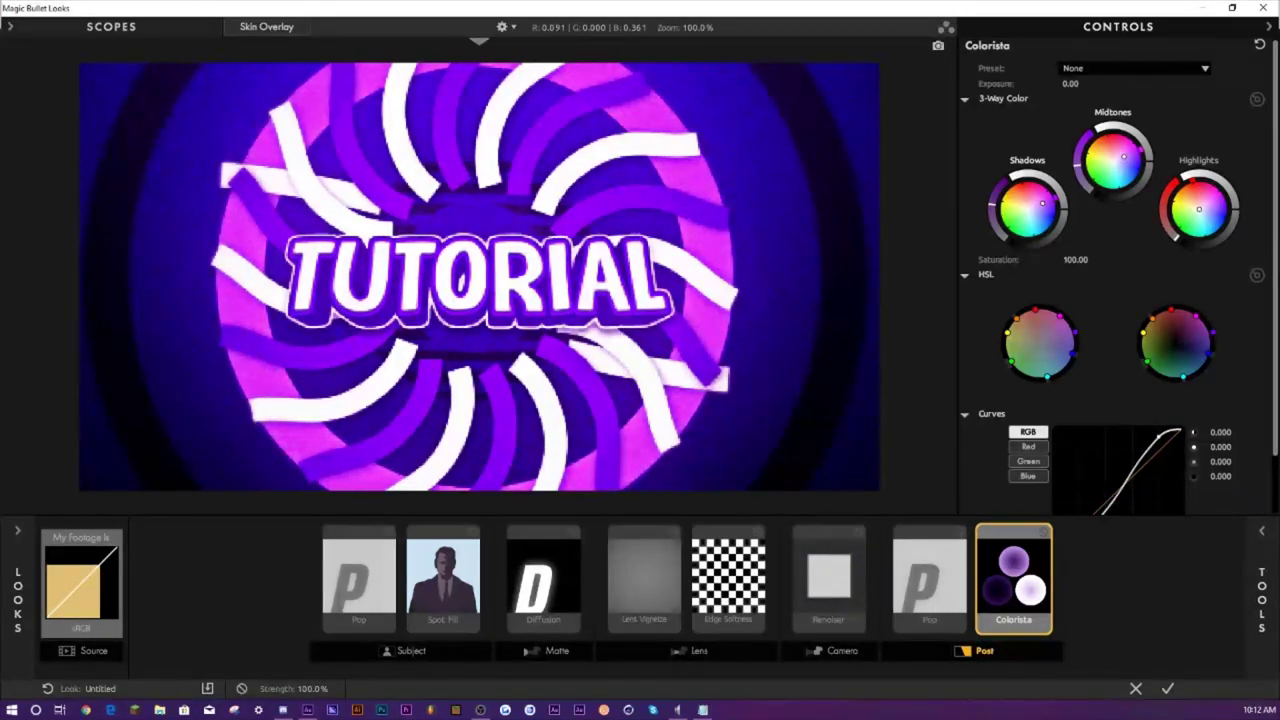
{"action": "left_click_drag", "start_coordinate": [1124, 157], "coordinate": [1114, 161]}
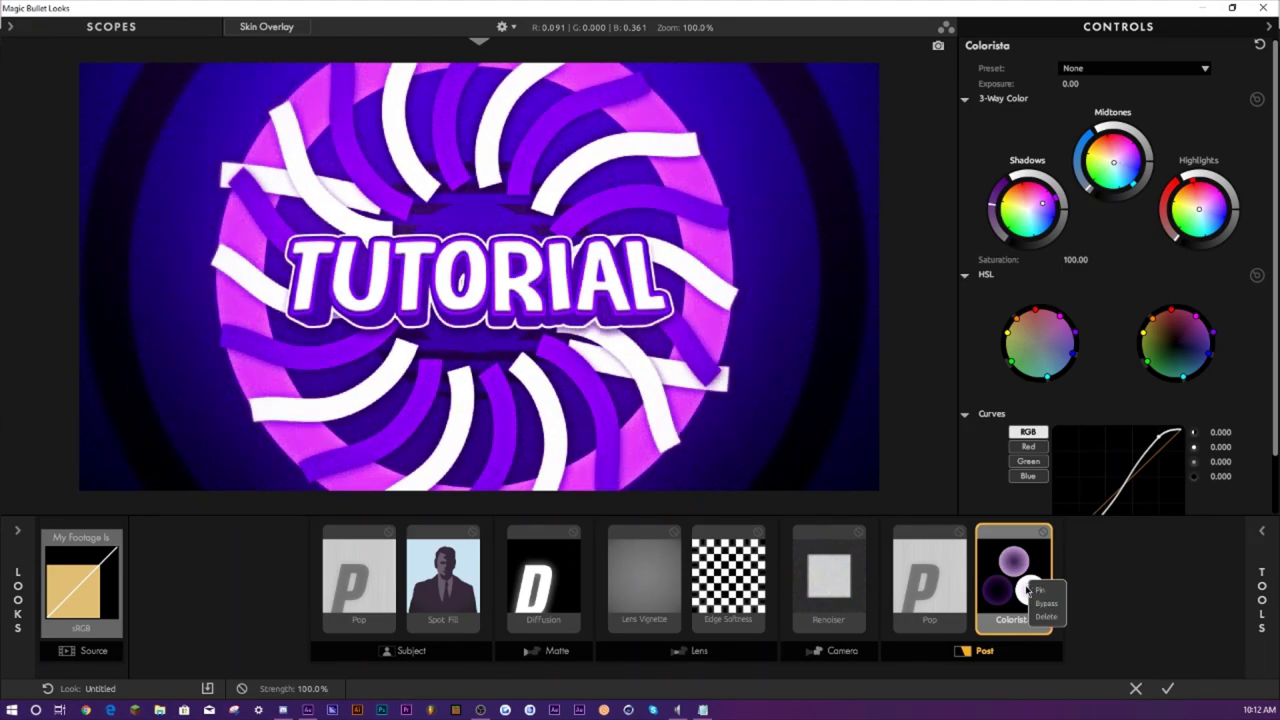
{"action": "key", "text": "Delete"}
- Add Curves after Pop in the Post stage and bend its RGB curve into a contrast S-curve
{"action": "mouse_move", "coordinate": [1257, 583]}
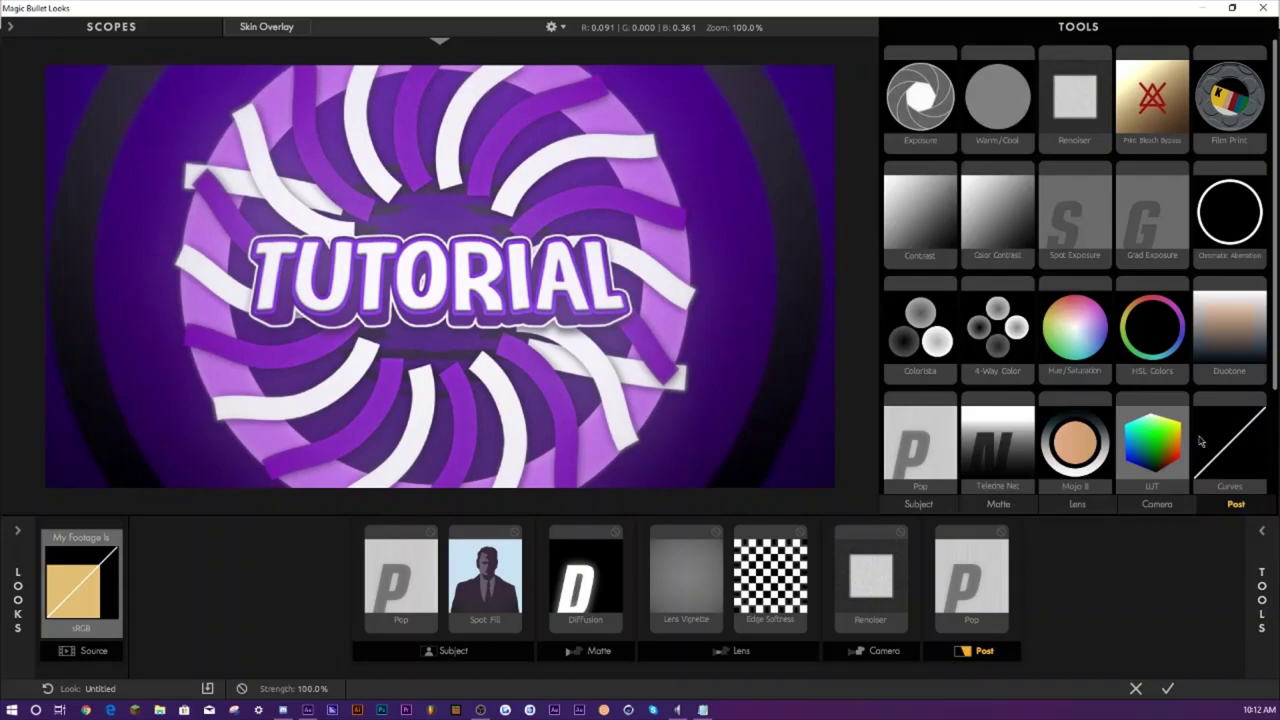
{"action": "left_click_drag", "start_coordinate": [1159, 487], "coordinate": [1013, 580]}
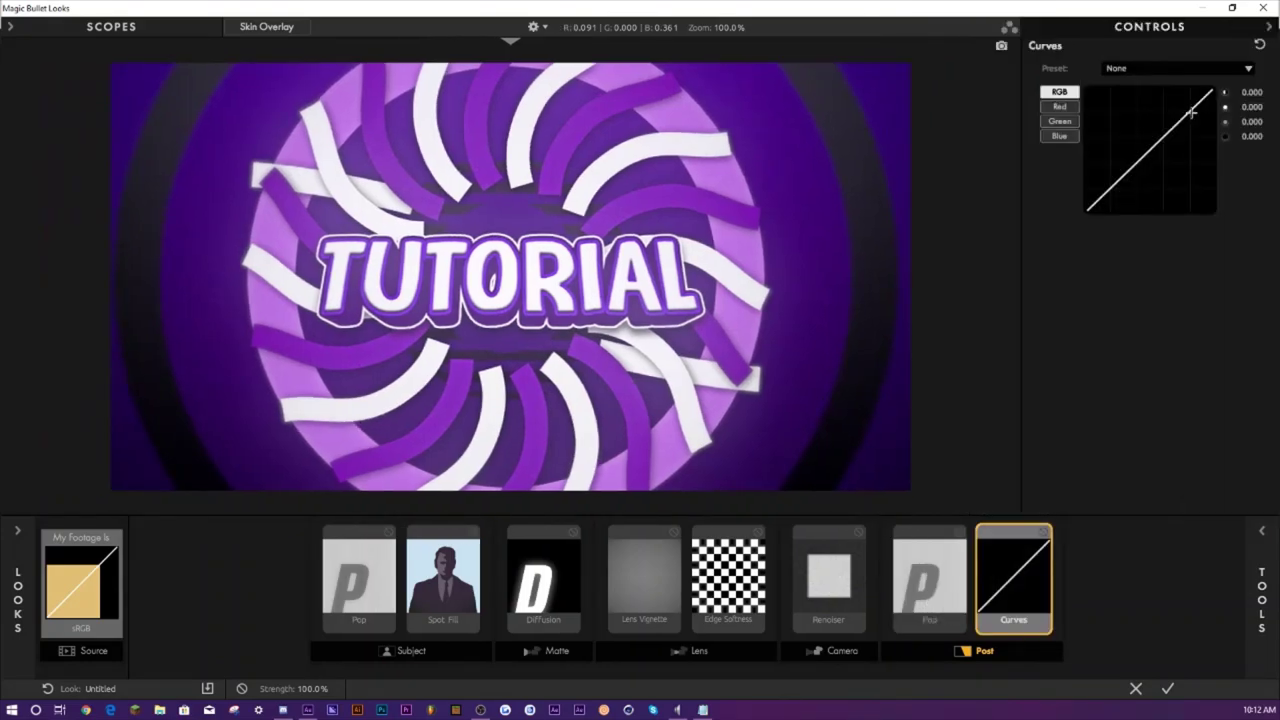
{"action": "left_click_drag", "start_coordinate": [1190, 112], "coordinate": [1184, 101]}
{"action": "left_click", "coordinate": [1116, 175]}
{"action": "left_click_drag", "start_coordinate": [1116, 175], "coordinate": [1126, 183]}
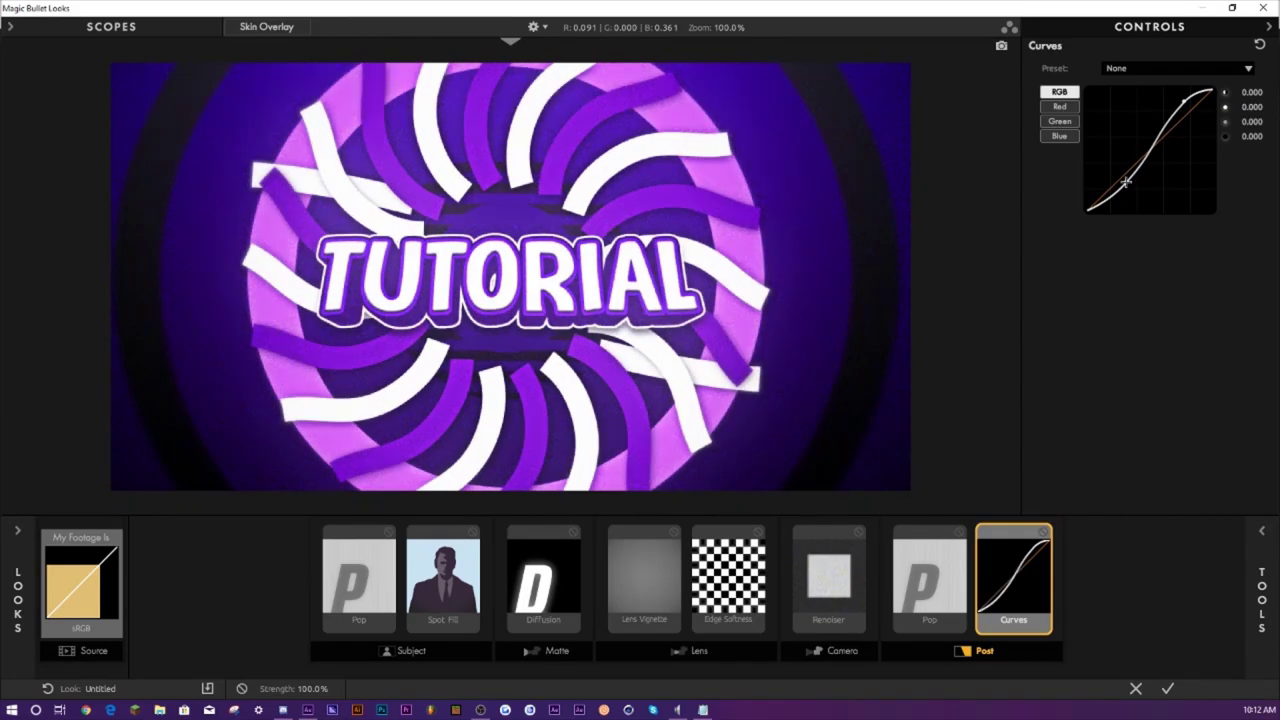
- Apply the Magic Bullet look and check frame 0:00:03:55 at Full, then Quarter resolution
{"action": "left_click", "coordinate": [1168, 689]}
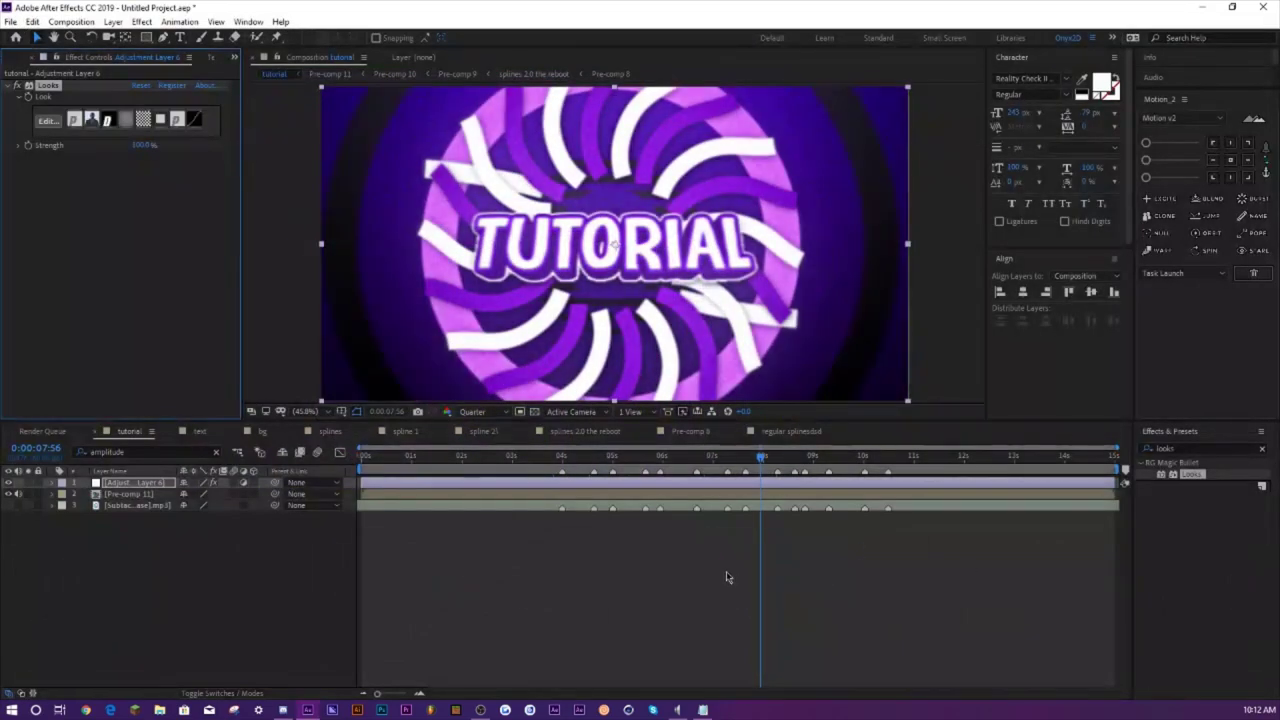
{"action": "left_click", "coordinate": [556, 461]}
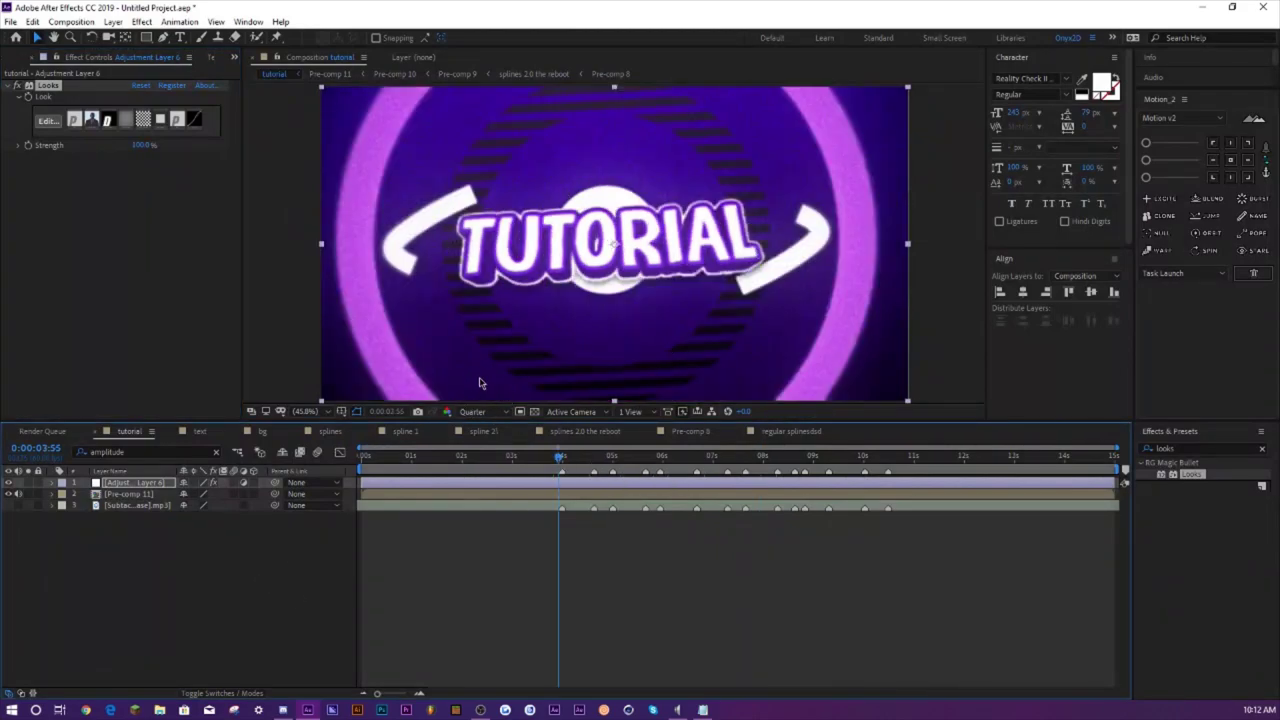
{"action": "left_click", "coordinate": [484, 412]}
{"action": "left_click", "coordinate": [480, 441]}
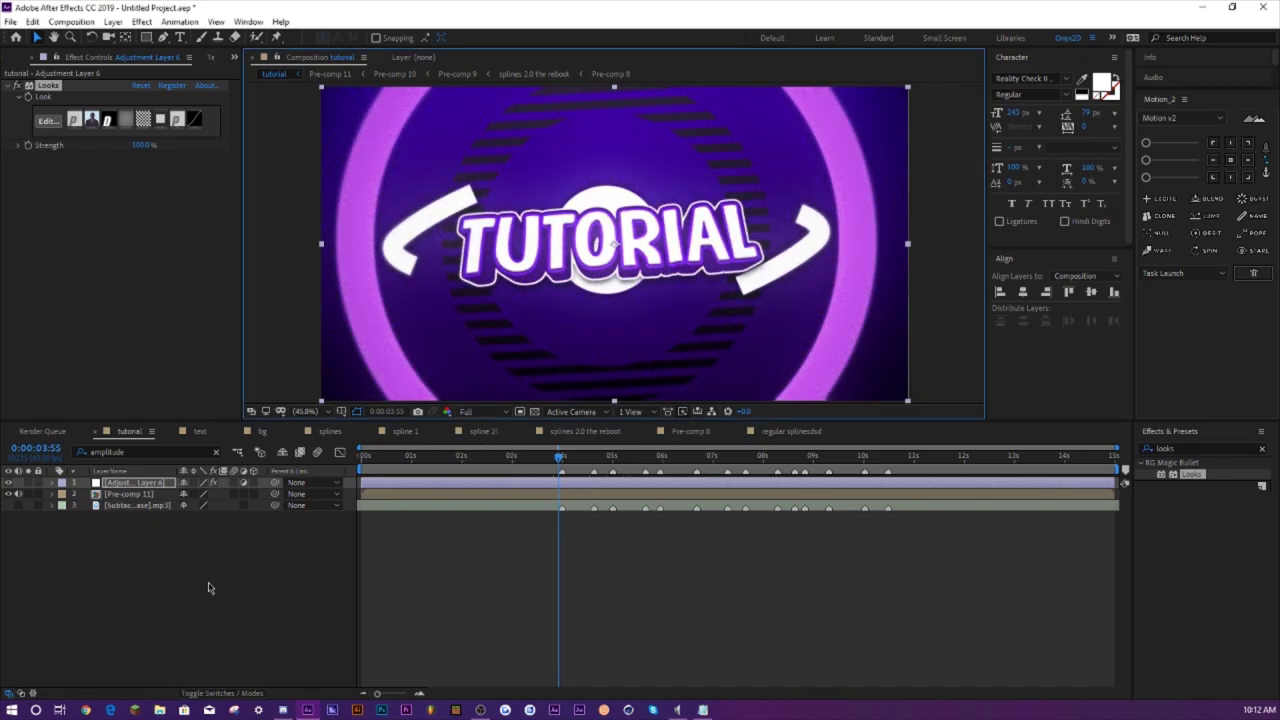
{"action": "left_click", "coordinate": [496, 413]}
{"action": "left_click", "coordinate": [482, 486]}
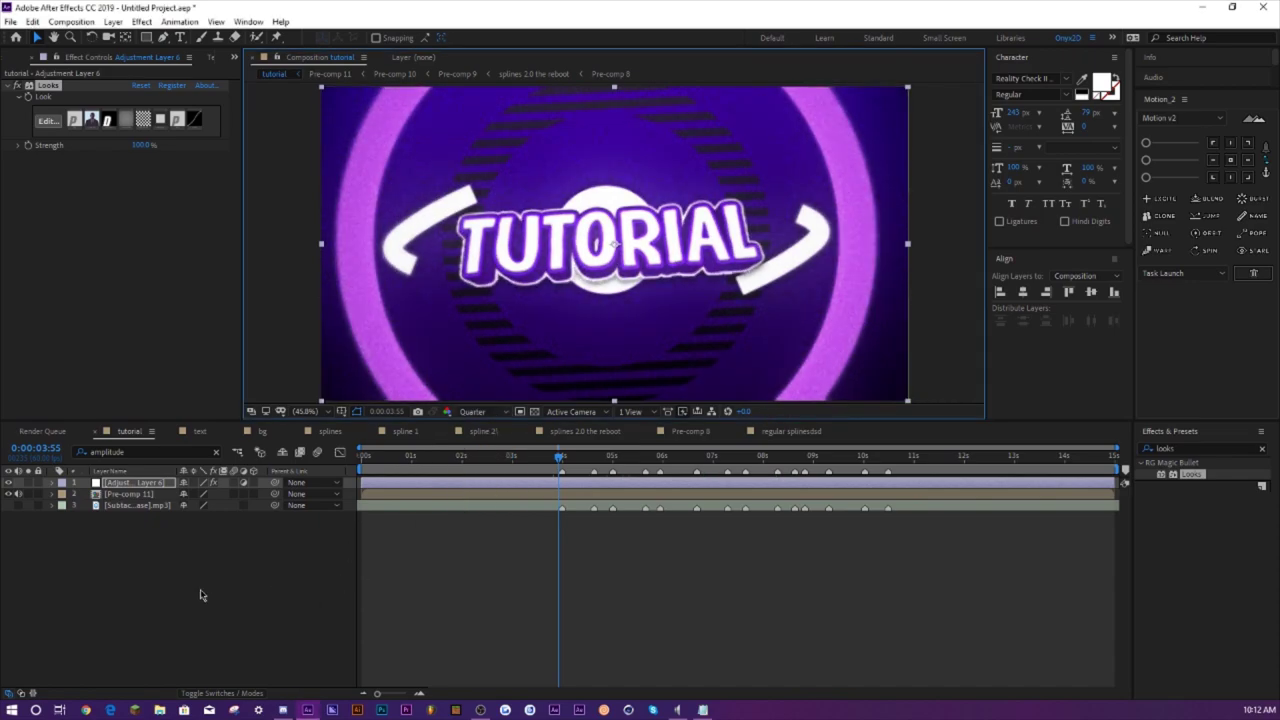
- Select Pre-comp 11 together with Adjustment Layer 6
{"action": "left_click", "coordinate": [137, 526]}
{"action": "left_click", "coordinate": [137, 494]}
{"action": "left_click", "coordinate": [137, 483], "text": "ctrl"}
- Pre-compose the two selected layers into Pre-comp 12
{"action": "right_click", "coordinate": [137, 483]}
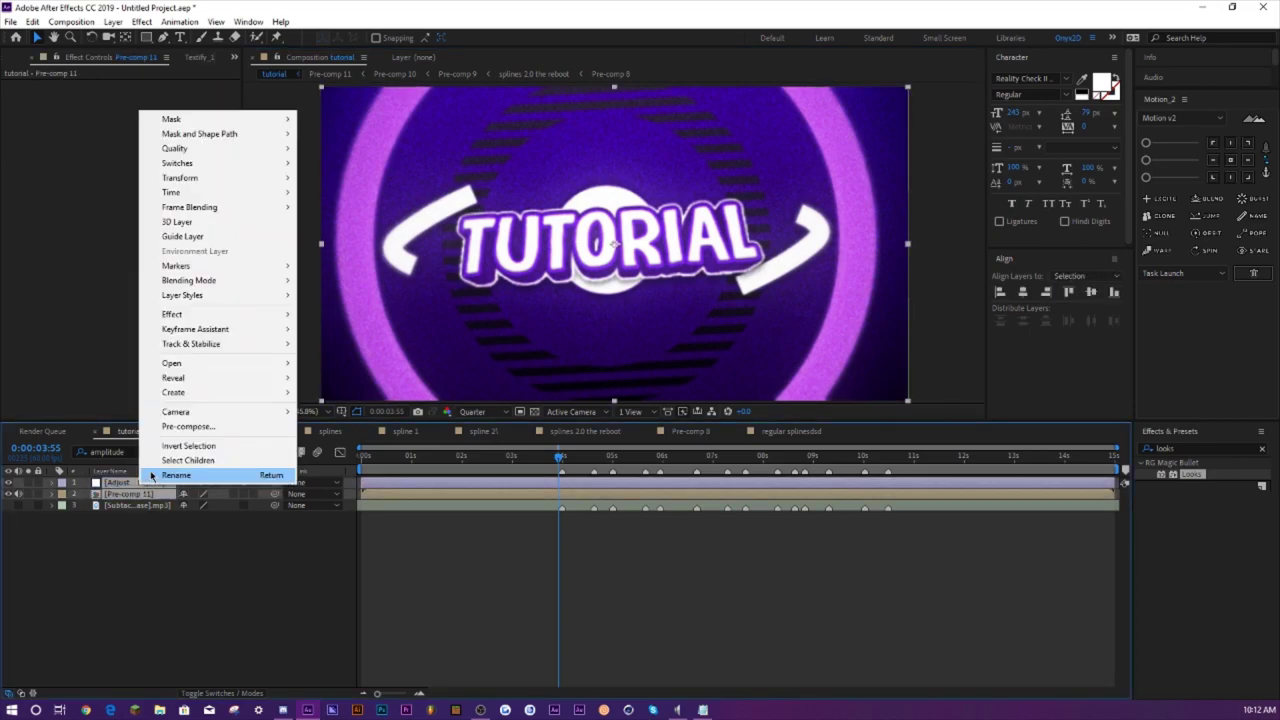
{"action": "left_click", "coordinate": [165, 424]}
{"action": "key", "text": "Return"}
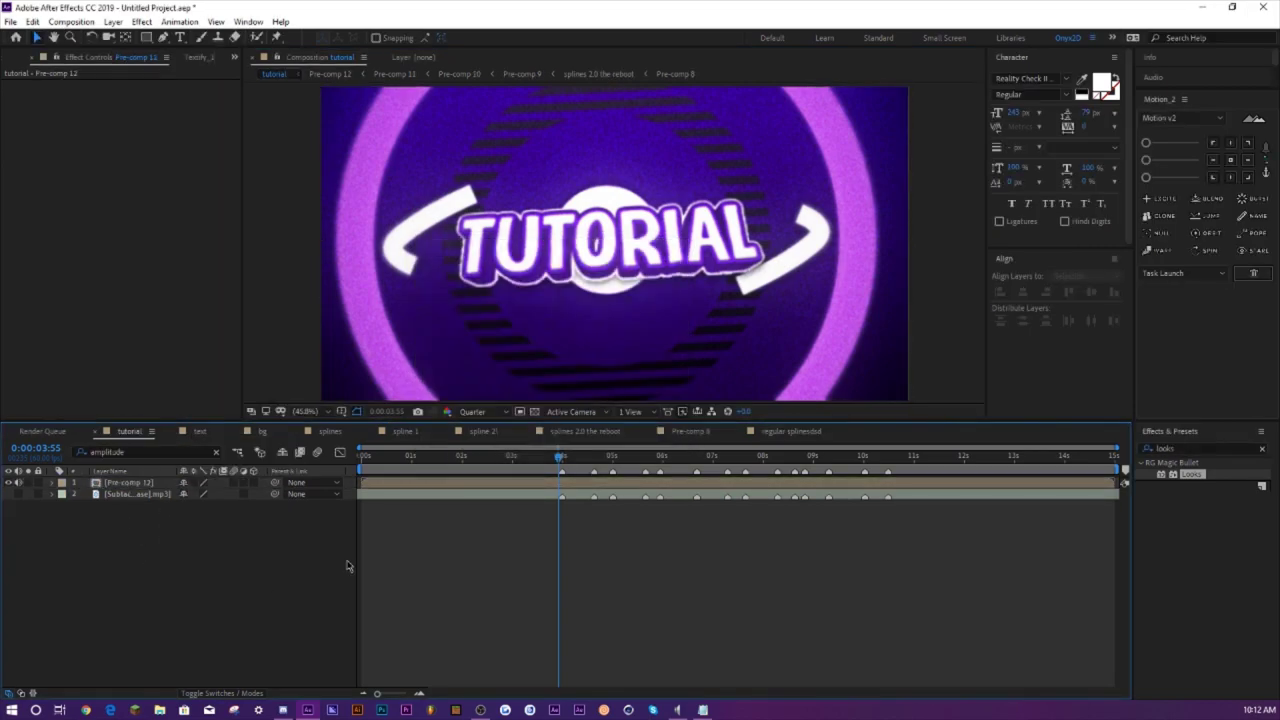
- At 0:00:04:00, add Adjustment Layer 7 and apply the Sapphire S_Glow effect to it
{"action": "left_click_drag", "start_coordinate": [557, 457], "coordinate": [561, 457]}
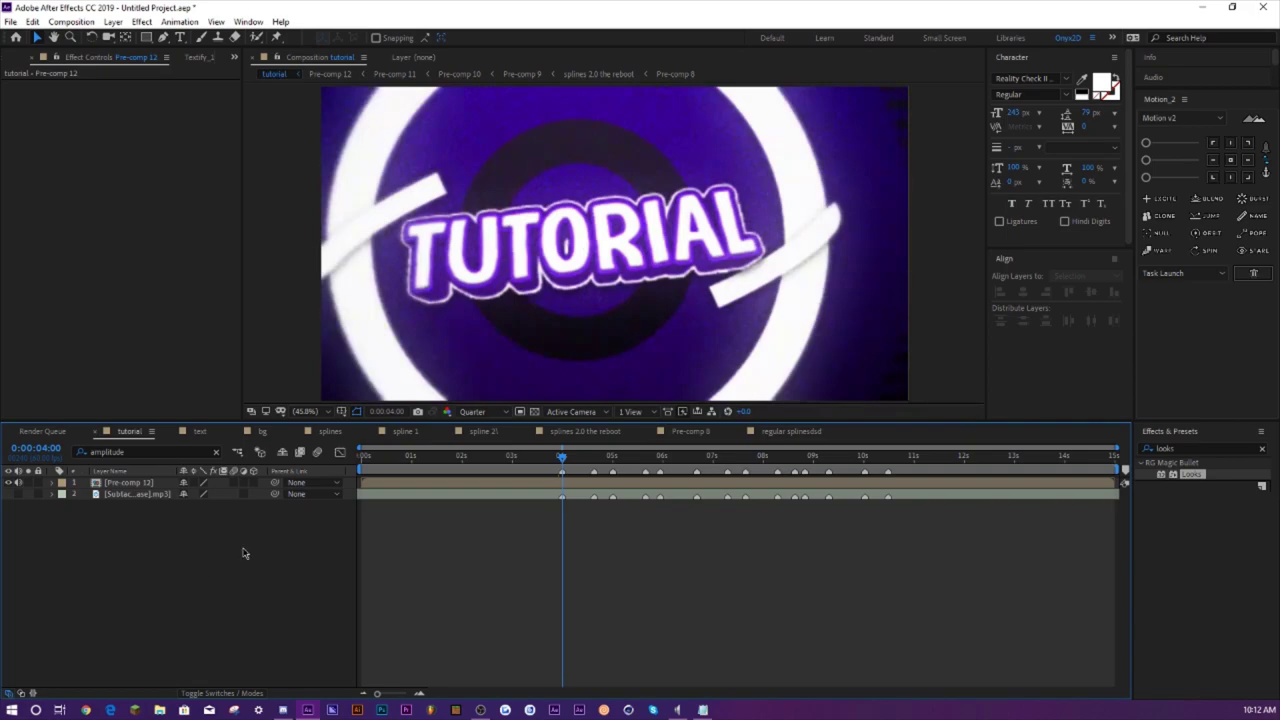
{"action": "key", "text": "ctrl+alt+y"}
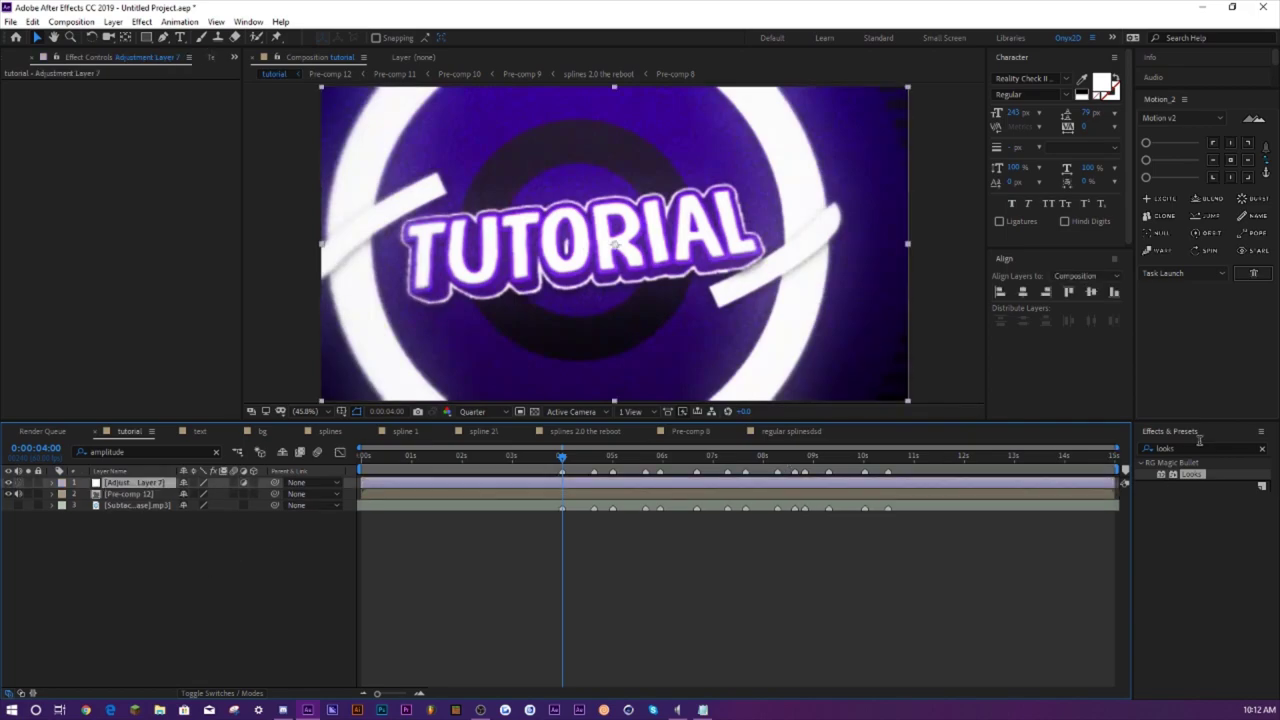
{"action": "key", "text": "ctrl+5"}
{"action": "type", "text": "s_glow"}
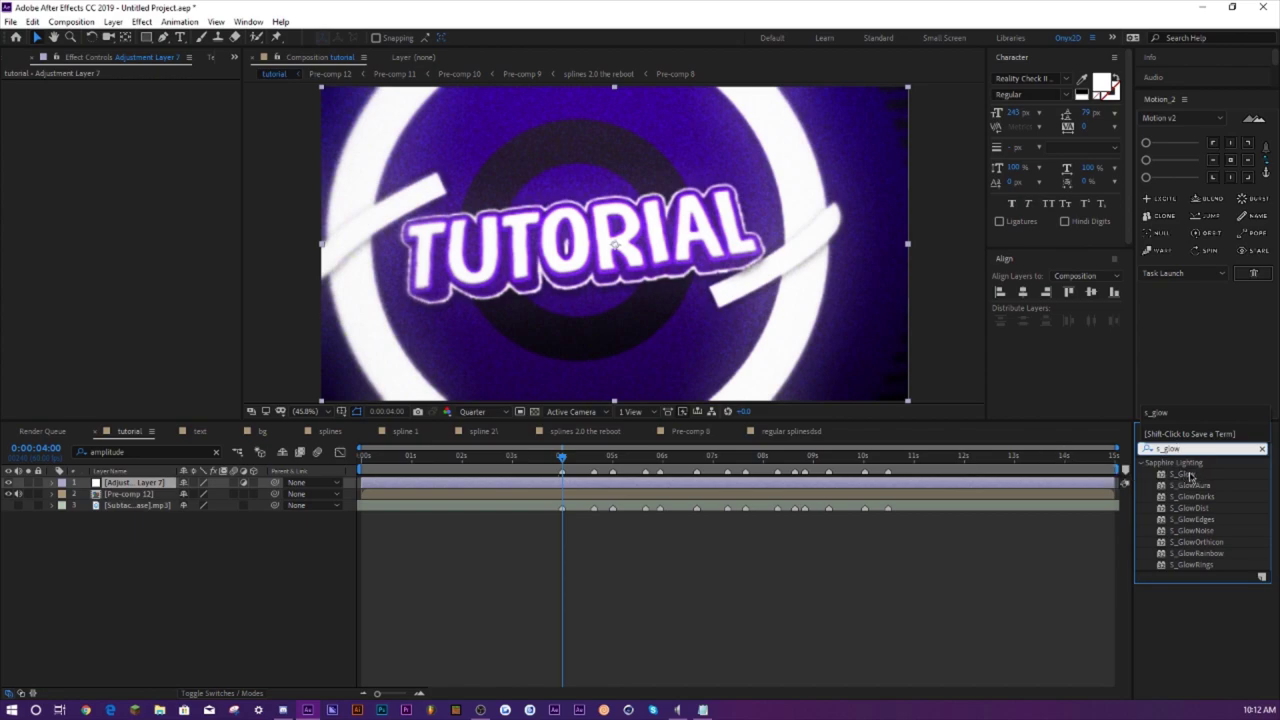
{"action": "left_click_drag", "start_coordinate": [1190, 476], "coordinate": [138, 484]}
{"action": "left_click", "coordinate": [141, 153]}
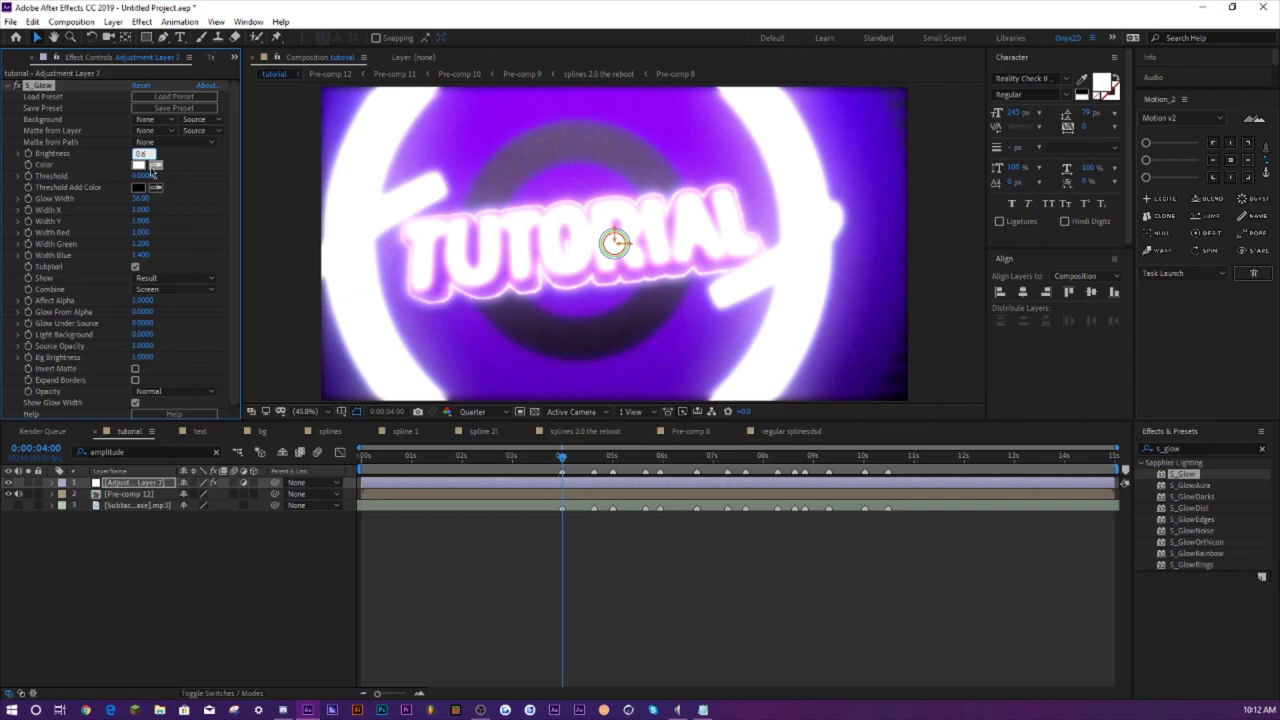
- Set S_Glow Brightness to 0.6 and filter Adjustment Layer 7's properties to 'brightnes'
{"action": "type", "text": "0.6"}
{"action": "key", "text": "Return"}
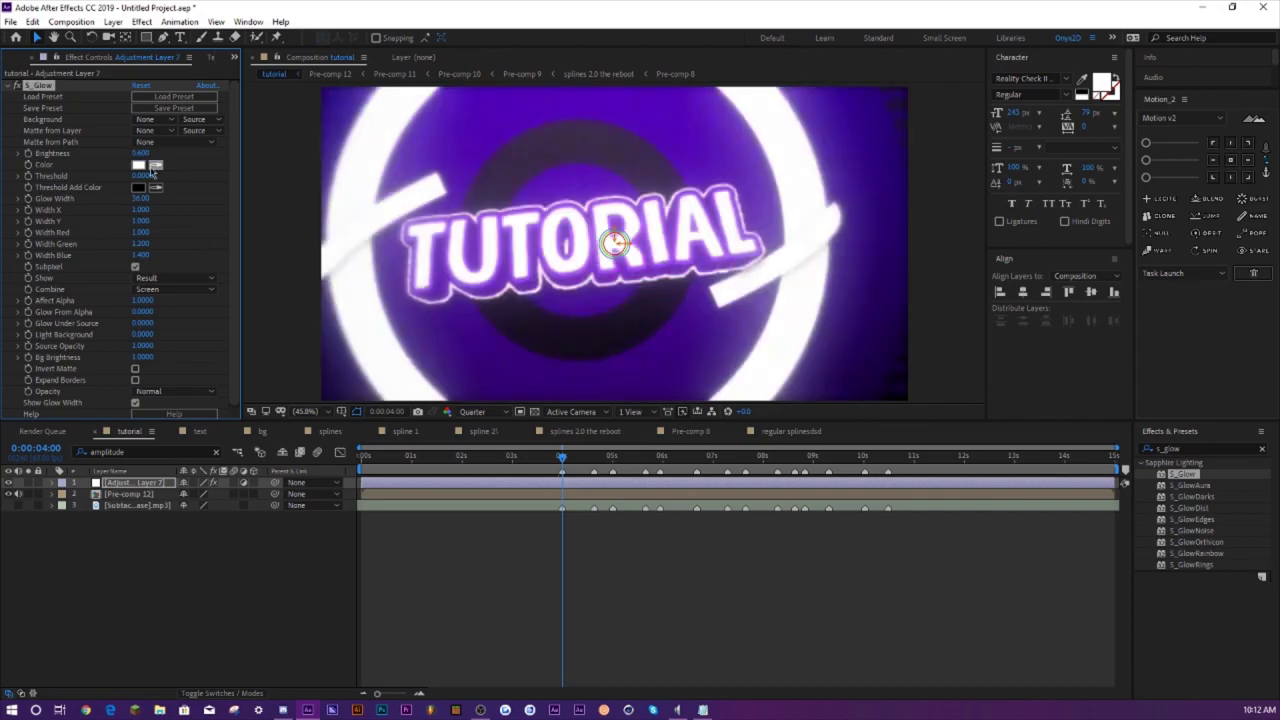
{"action": "left_click", "coordinate": [131, 484]}
{"action": "key", "text": "e"}
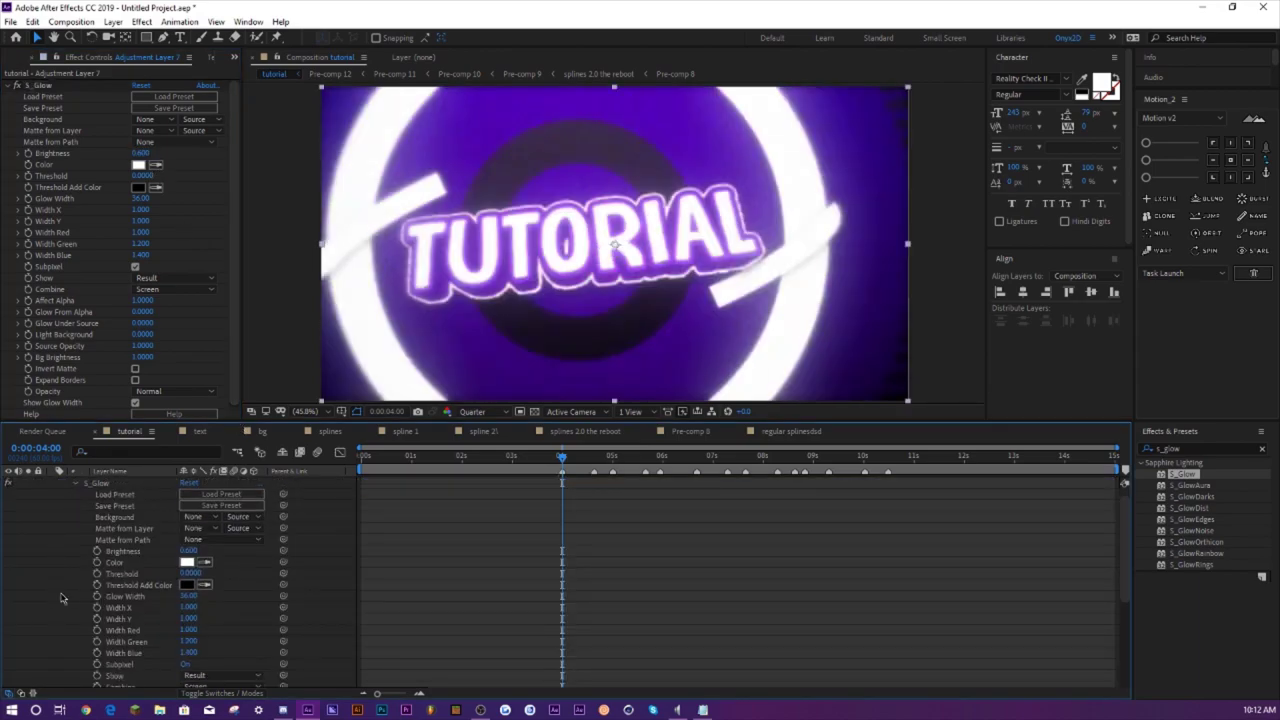
{"action": "scroll", "coordinate": [84, 521], "scroll_direction": "up", "scroll_amount": 1}
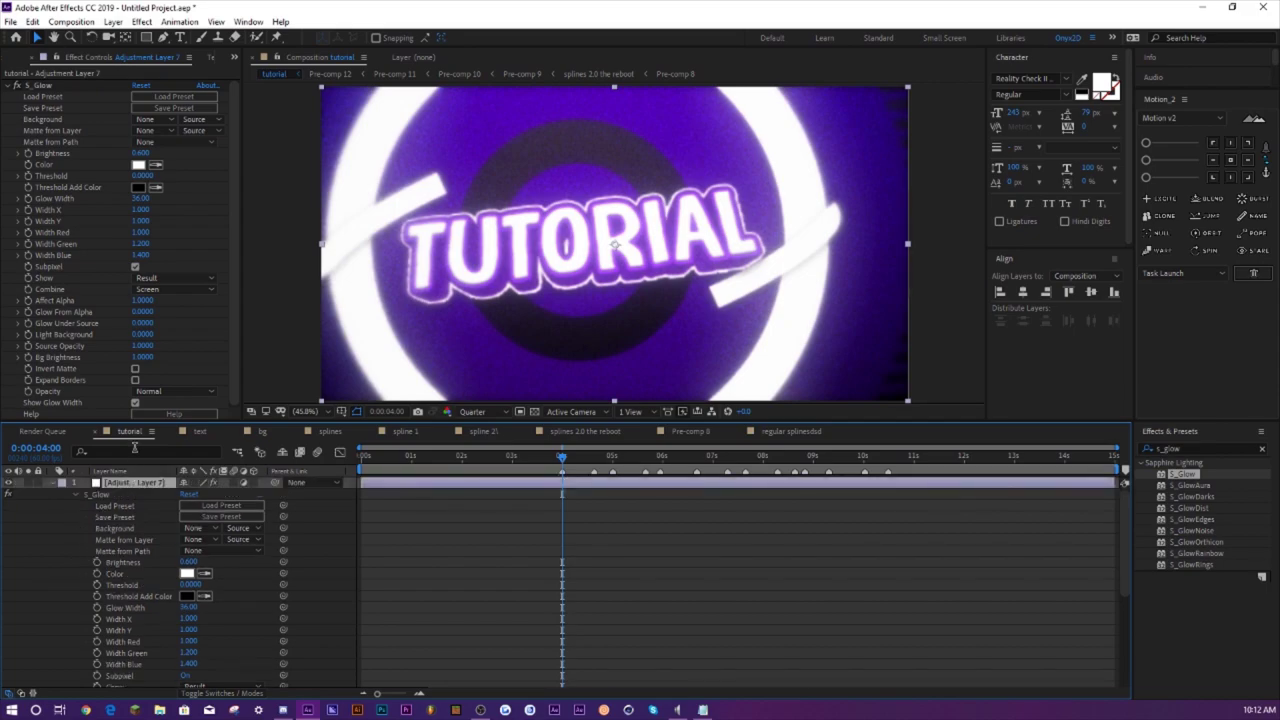
{"action": "left_click", "coordinate": [134, 451]}
{"action": "type", "text": "brightness"}
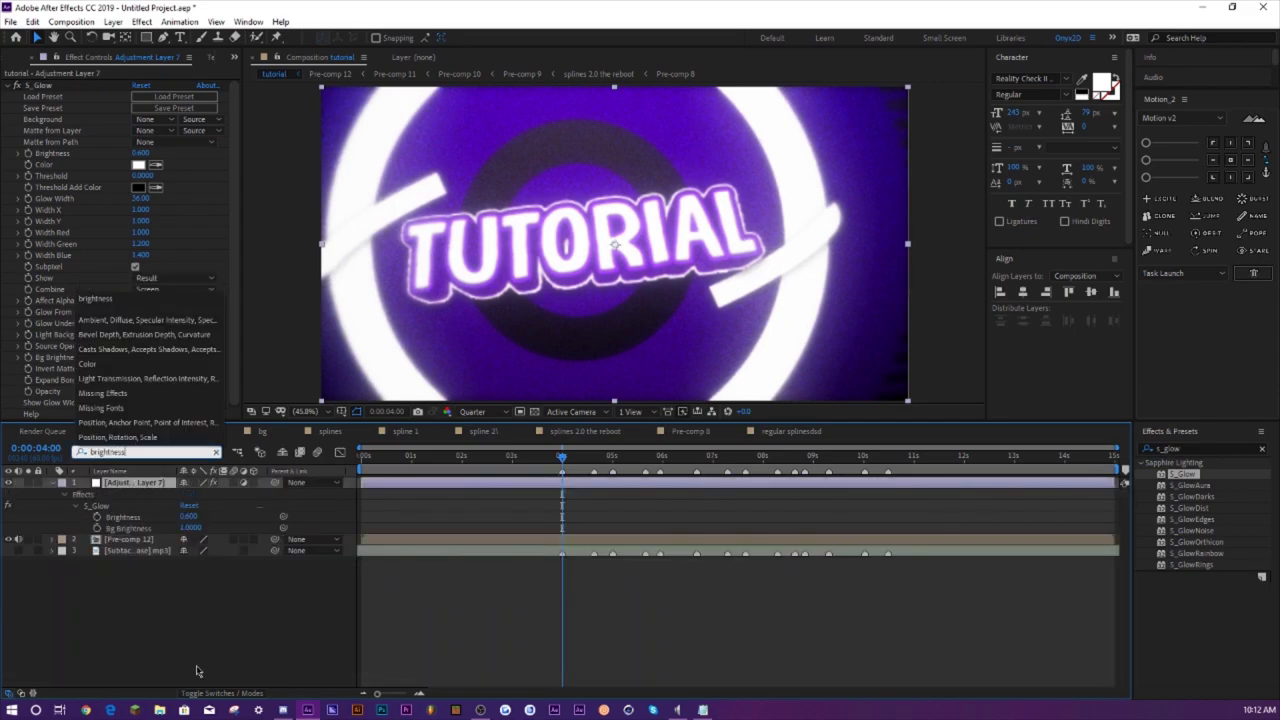
- Keyframe the S_Glow Brightness on each music beat
{"action": "left_click", "coordinate": [176, 620]}
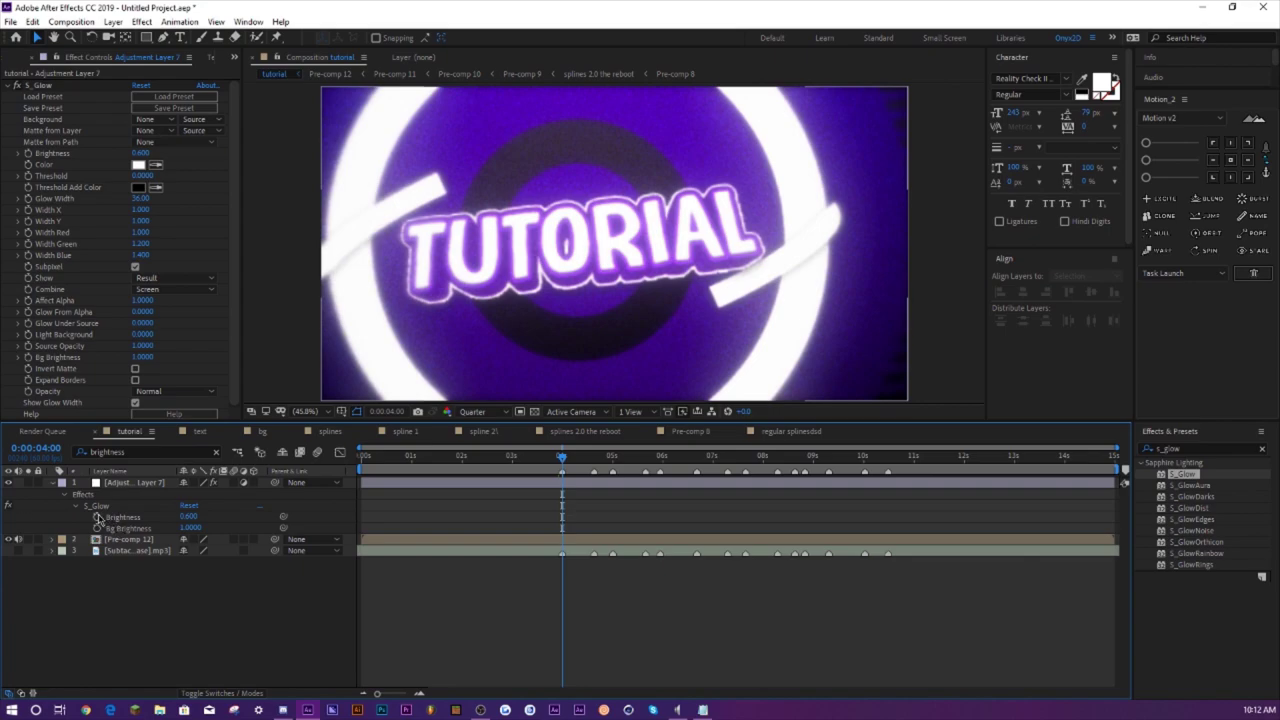
{"action": "left_click", "coordinate": [97, 519]}
{"action": "left_click", "coordinate": [97, 517]}
{"action": "key", "text": "space"}
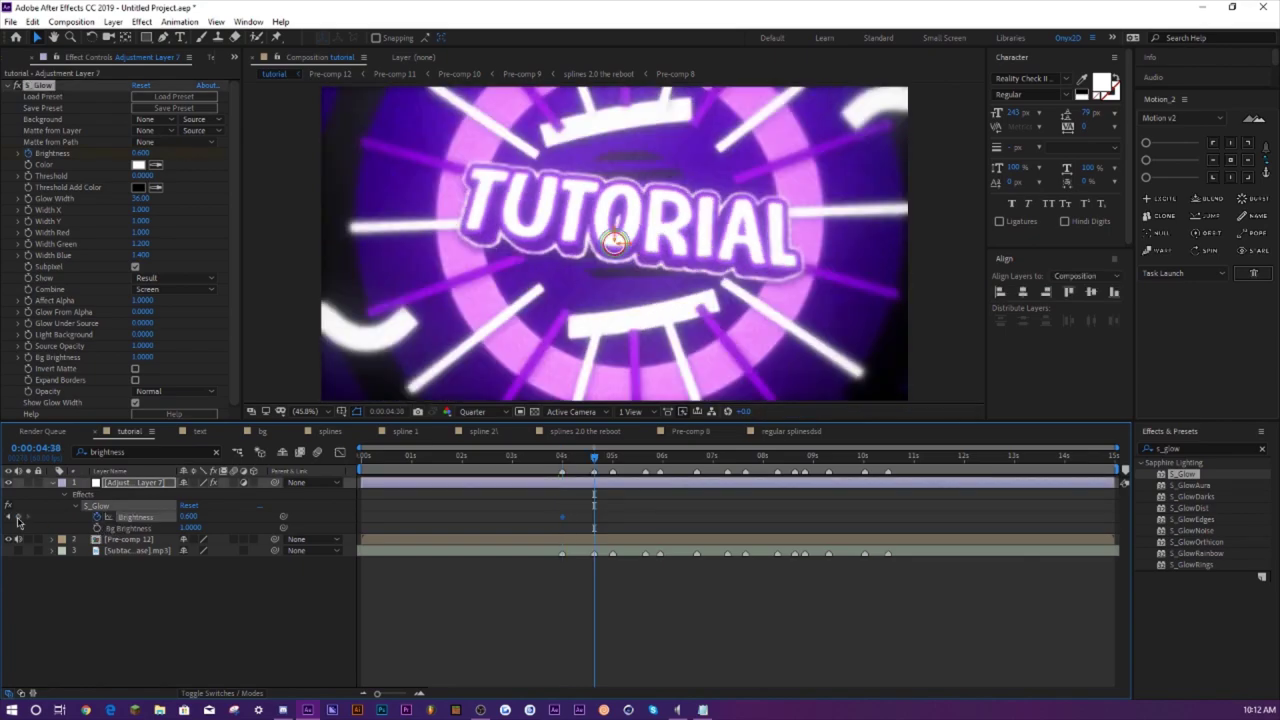
{"action": "left_click", "coordinate": [17, 516]}
{"action": "key", "text": "k"}
{"action": "left_click", "coordinate": [17, 516]}
{"action": "key", "text": "k"}
{"action": "left_click", "coordinate": [17, 516]}
{"action": "key", "text": "k"}
{"action": "left_click", "coordinate": [17, 516]}
{"action": "key", "text": "k"}
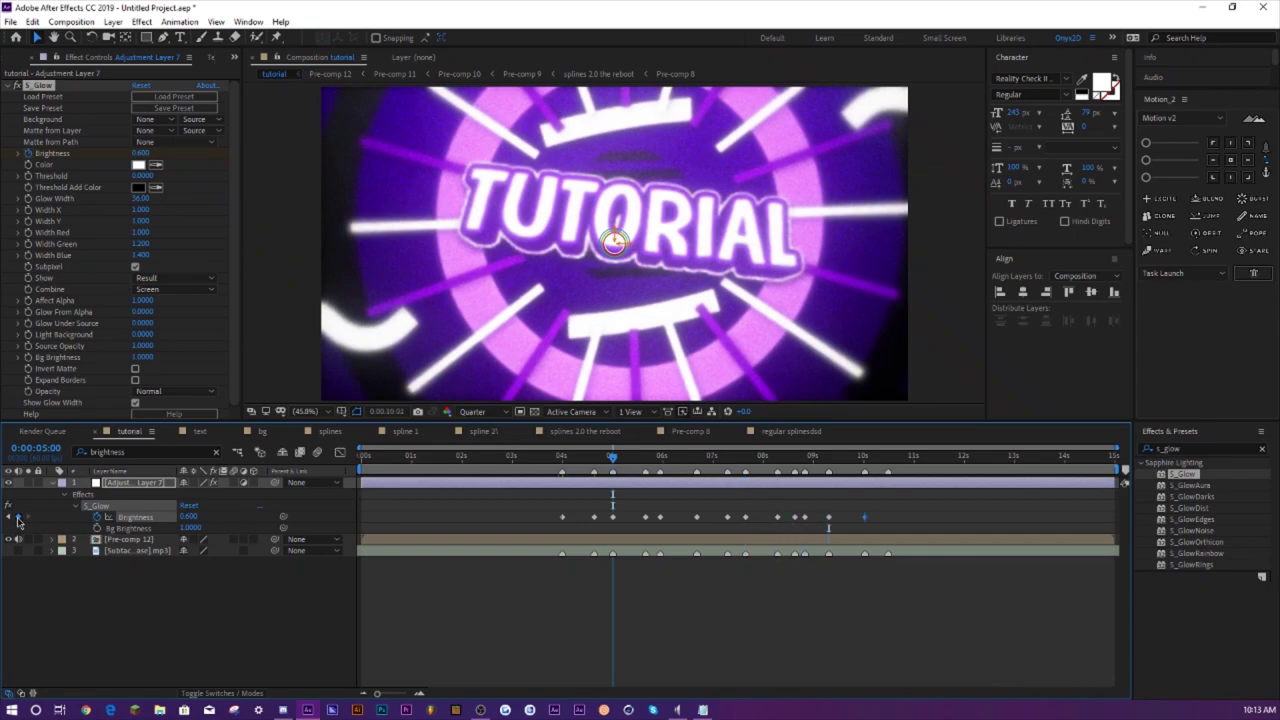
{"action": "key", "text": "k"}
{"action": "left_click", "coordinate": [17, 516]}
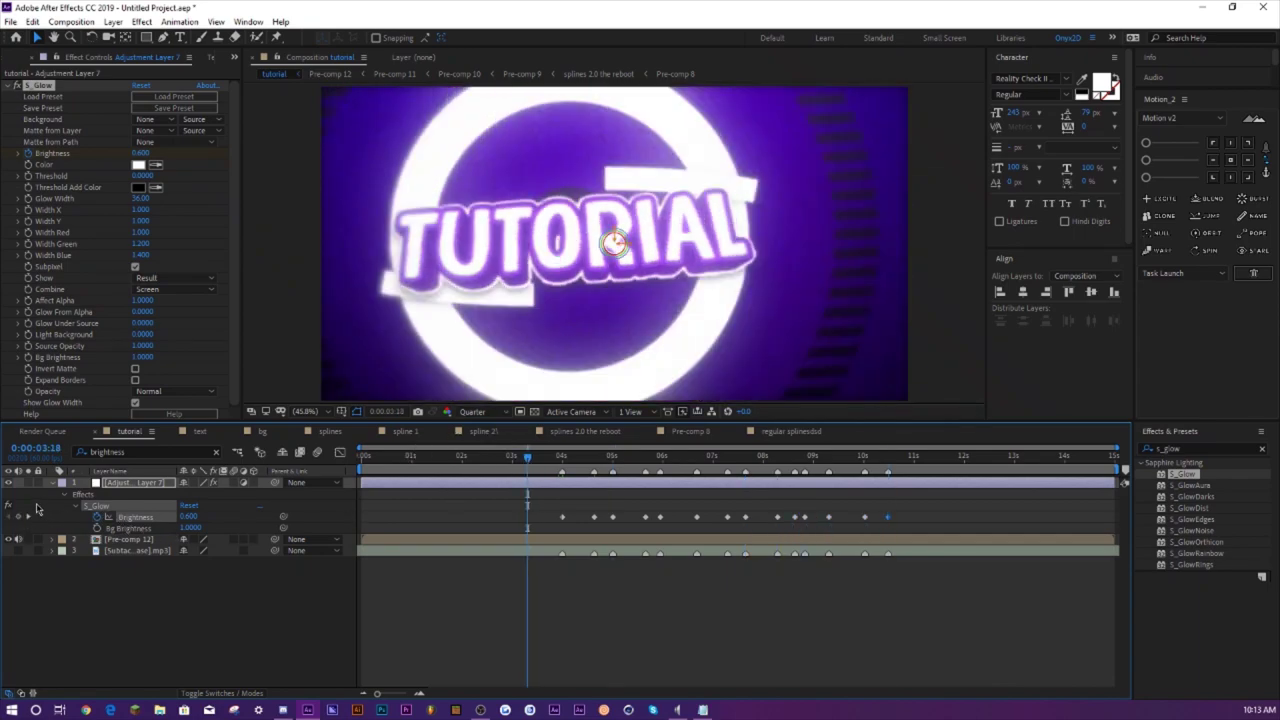
- Apply Easy Ease to all the Brightness keyframes
{"action": "left_click_drag", "start_coordinate": [497, 502], "coordinate": [951, 531]}
{"action": "key", "text": "F9"}
{"action": "left_click", "coordinate": [573, 457]}
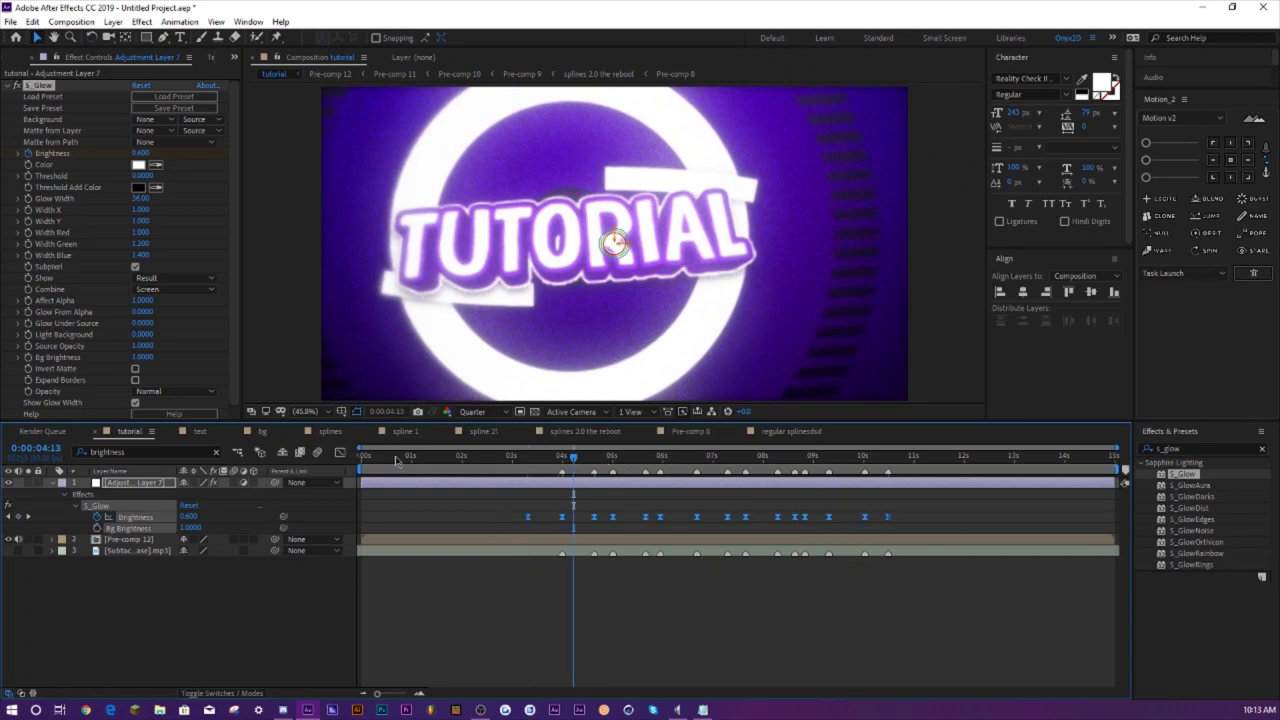
- Adjust the Brightness keyframe curves in the Graph Editor and preview the pulses from 0:00:03:45
{"action": "left_click", "coordinate": [340, 452]}
{"action": "left_click_drag", "start_coordinate": [490, 626], "coordinate": [588, 627]}
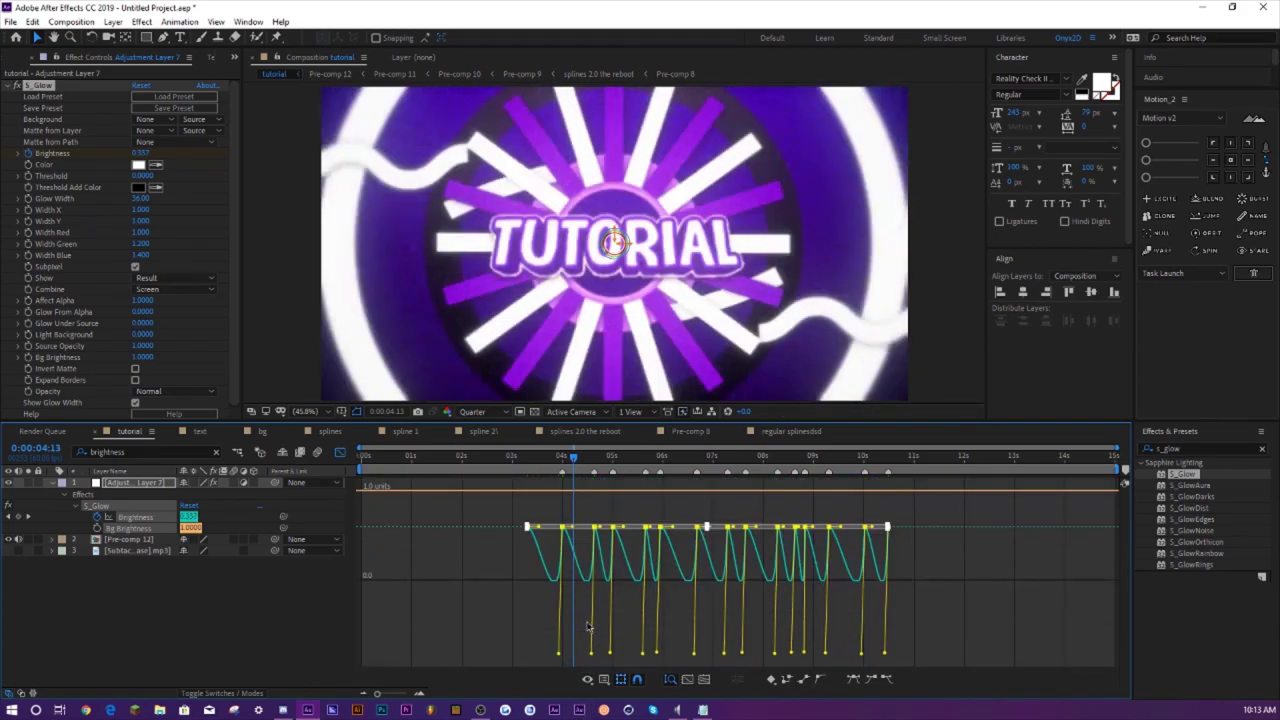
{"action": "left_click", "coordinate": [551, 459]}
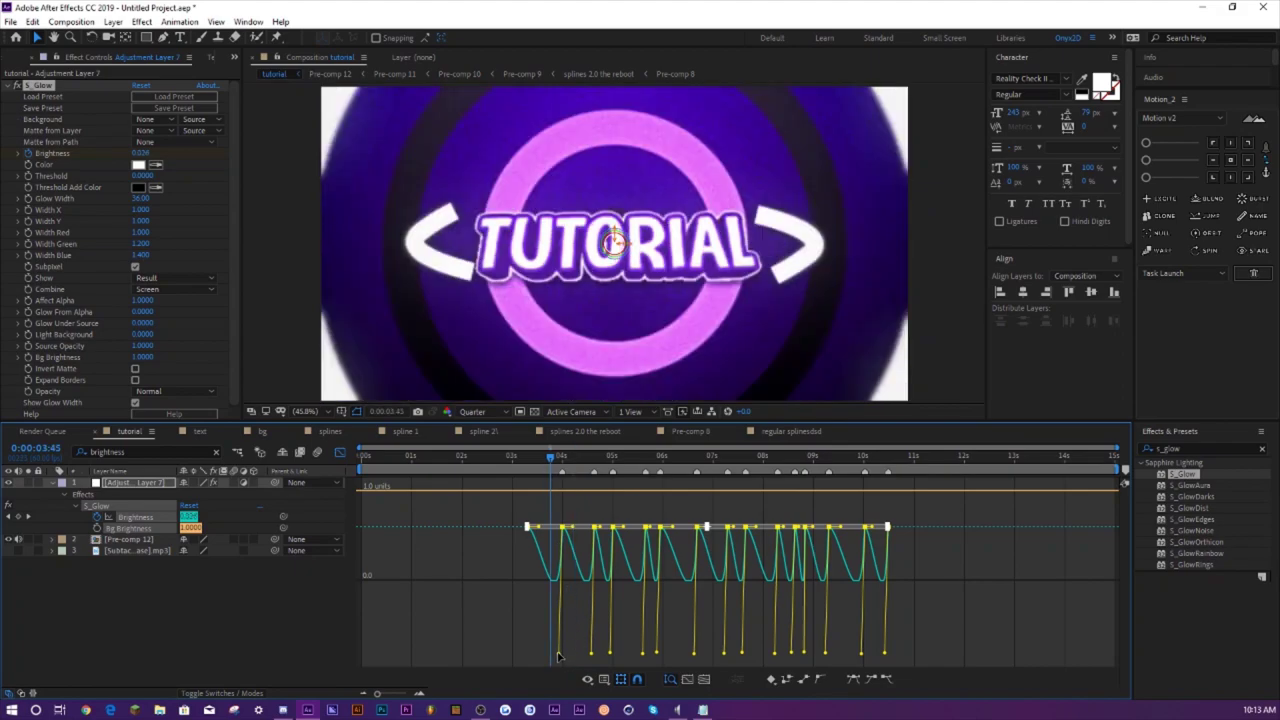
{"action": "left_click", "coordinate": [558, 656]}
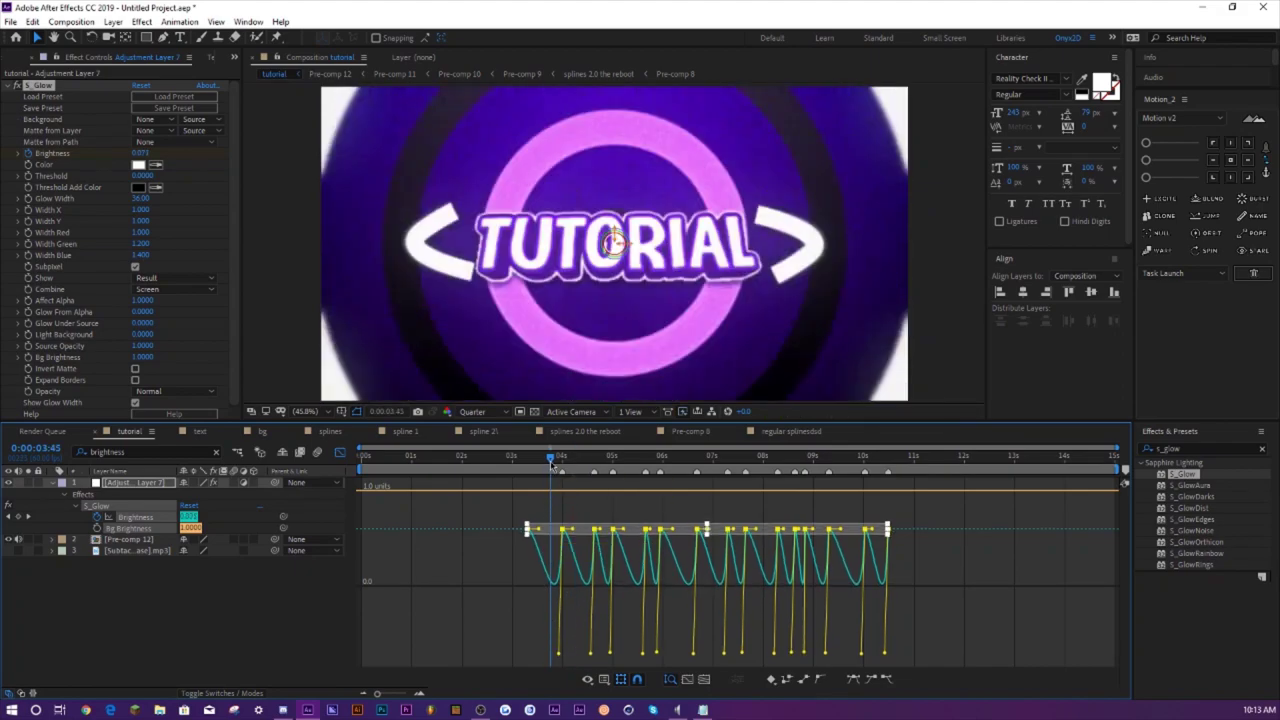
{"action": "key", "text": "space"}
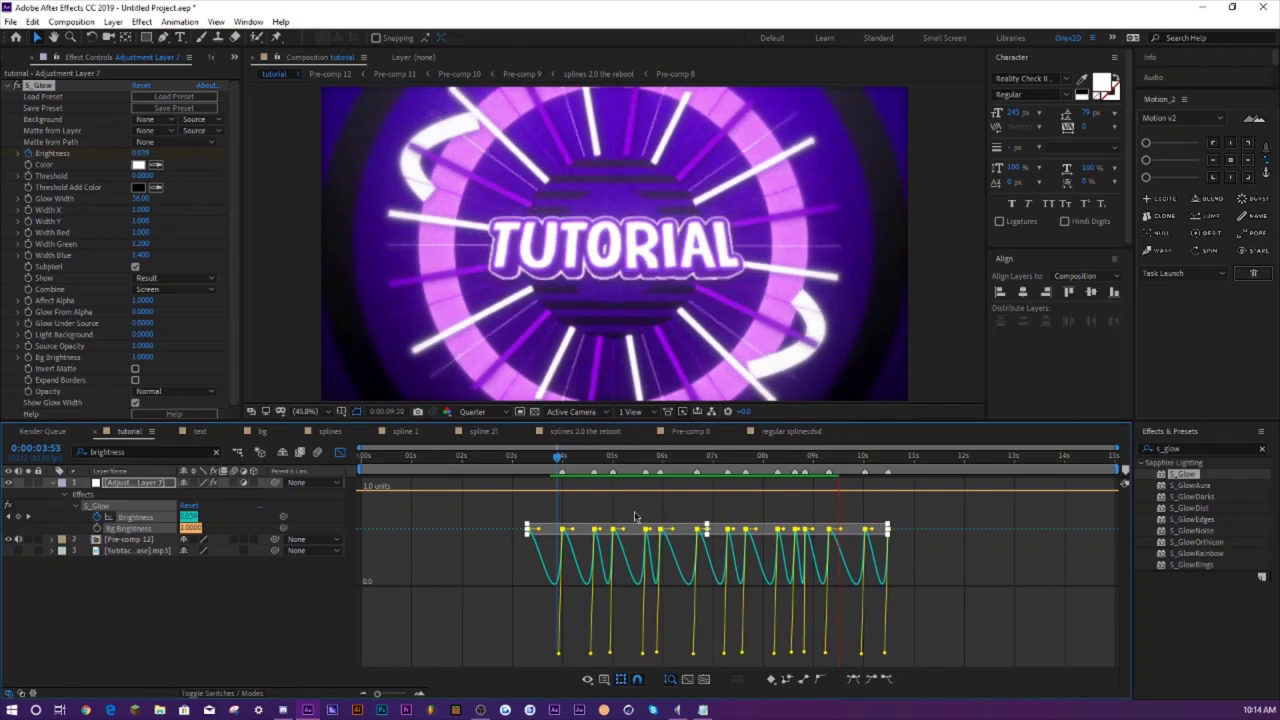
- Replay the glow-pulse preview a couple of times, then leave the Graph Editor
{"action": "left_click", "coordinate": [556, 461]}
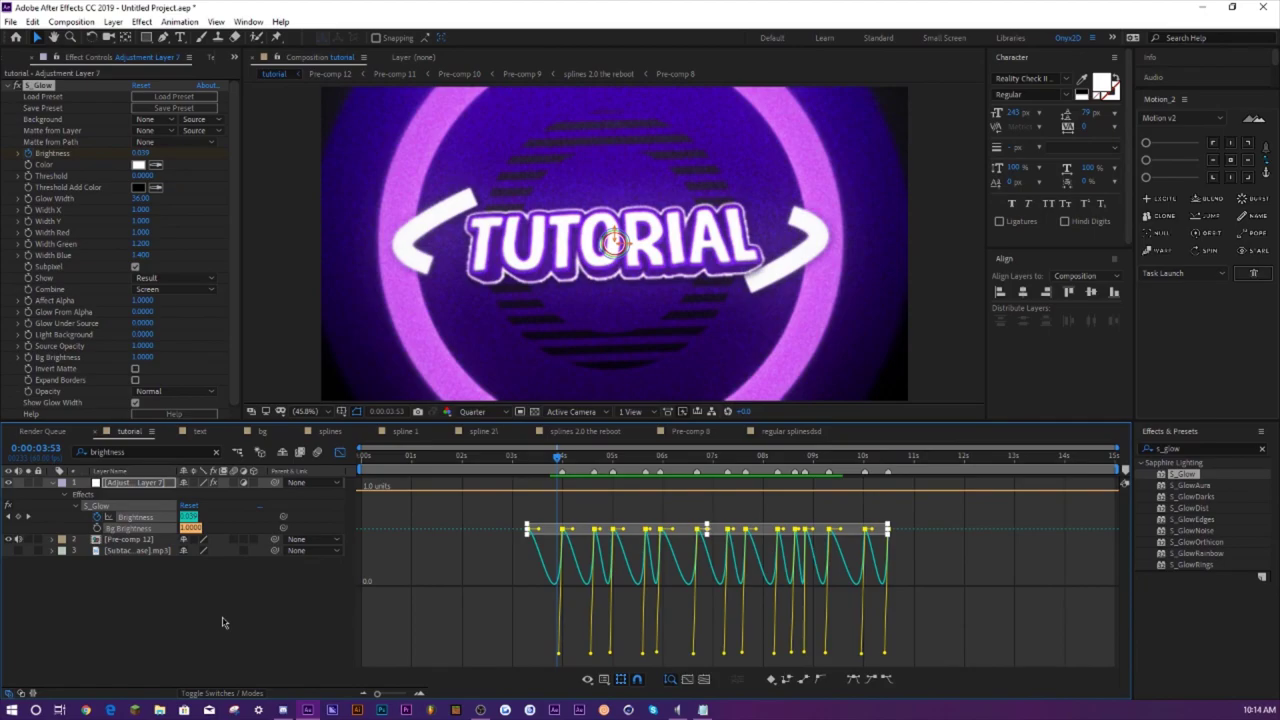
{"action": "key", "text": "space"}
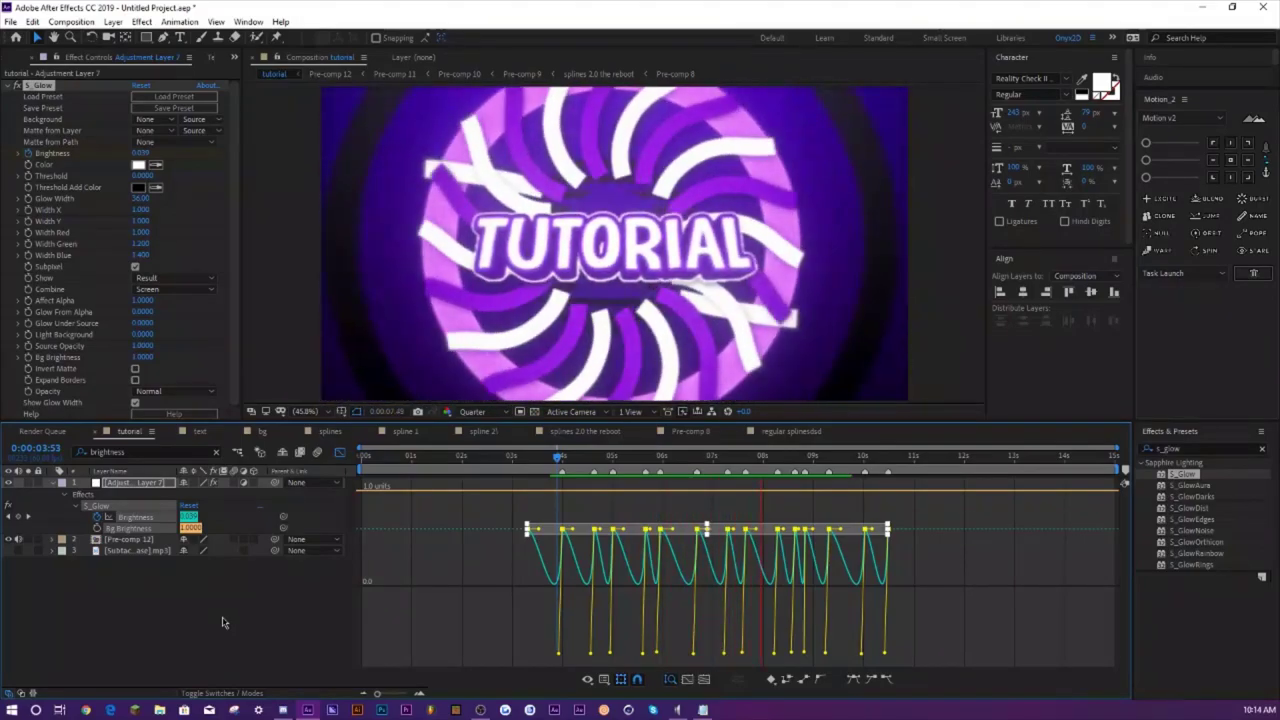
{"action": "key", "text": "space"}
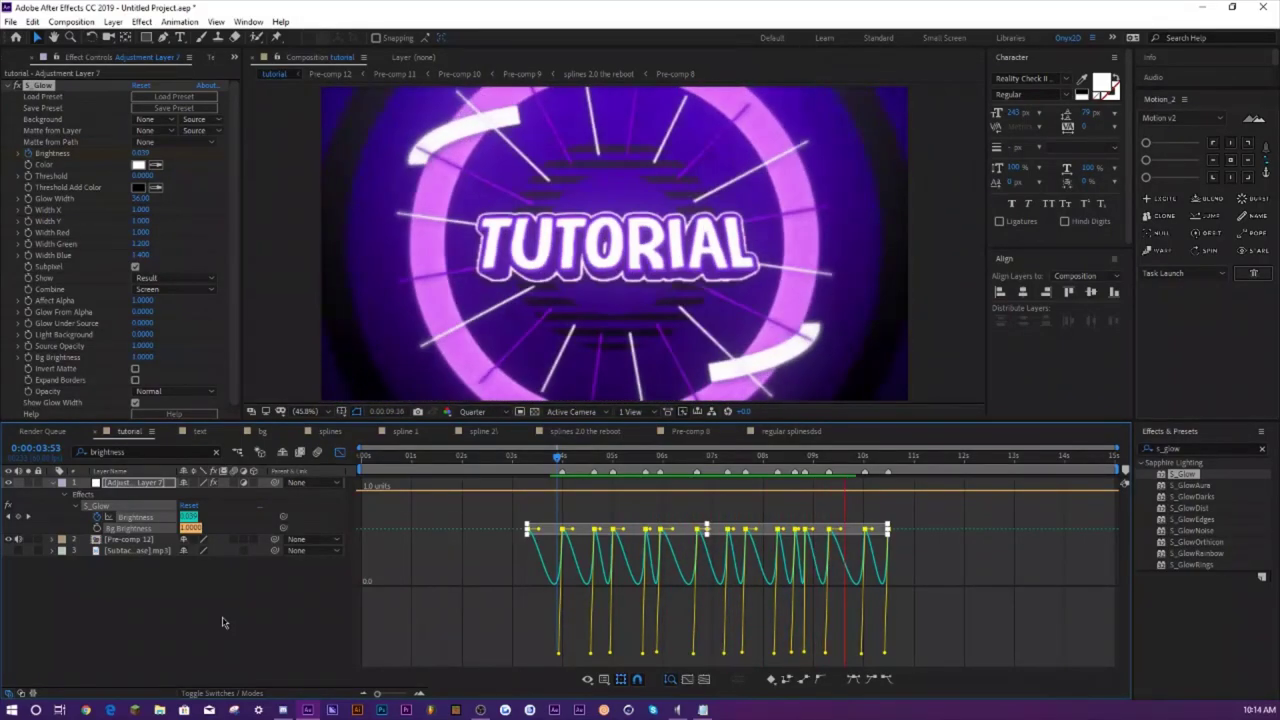
{"action": "key", "text": "space"}
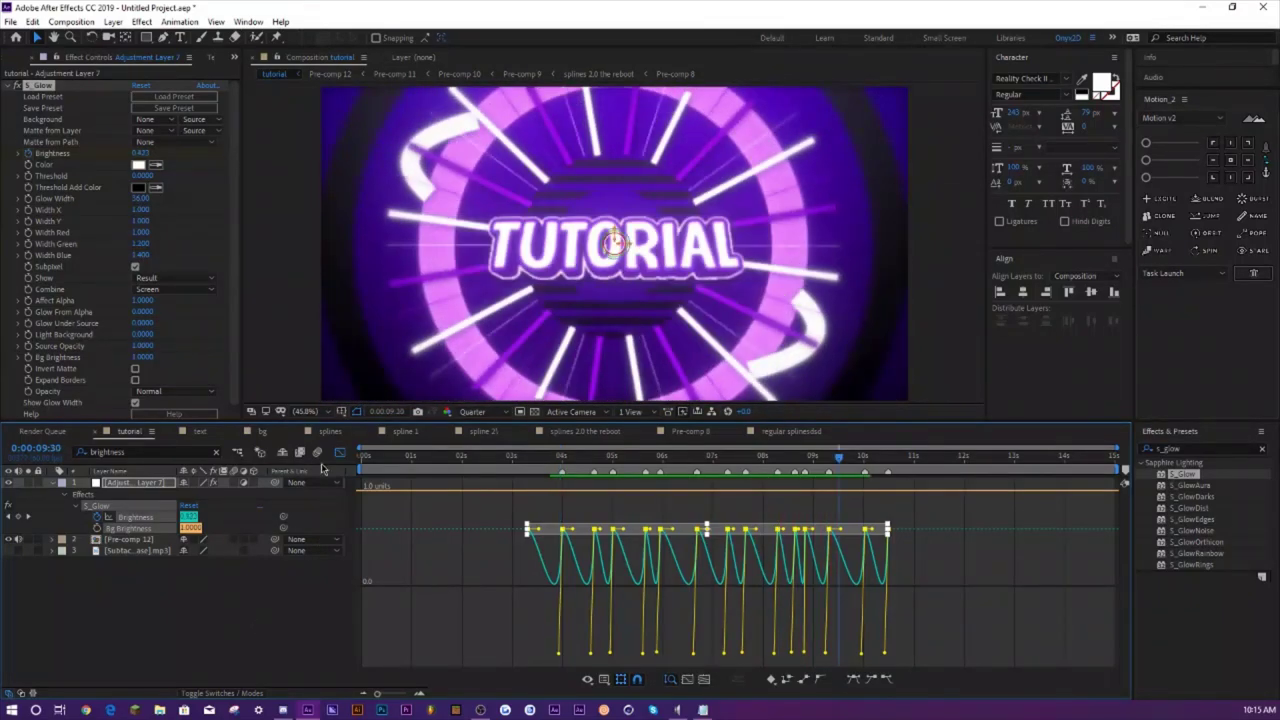
{"action": "key", "text": "space"}
{"action": "left_click", "coordinate": [340, 452]}
- Open Pre-comp 11 inside Pre-comp 12 and expand Adjustment Layer 4's Transform effect
{"action": "double_click", "coordinate": [121, 540]}
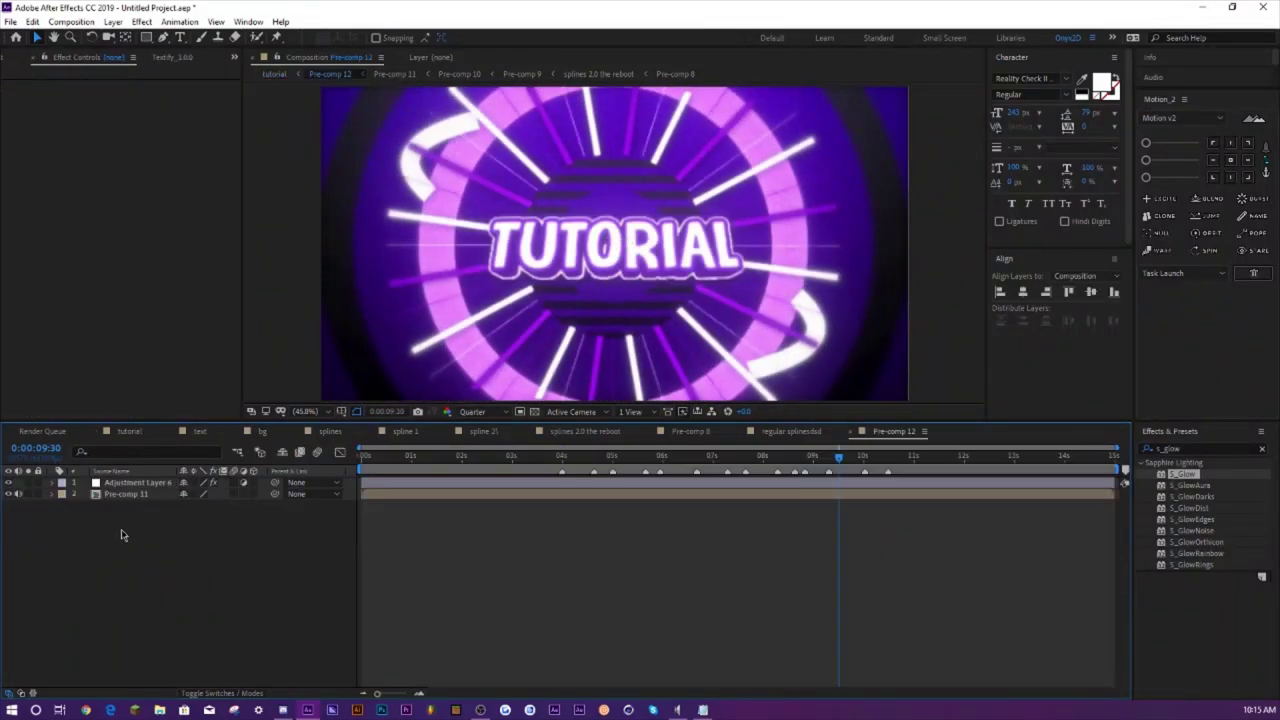
{"action": "double_click", "coordinate": [130, 494]}
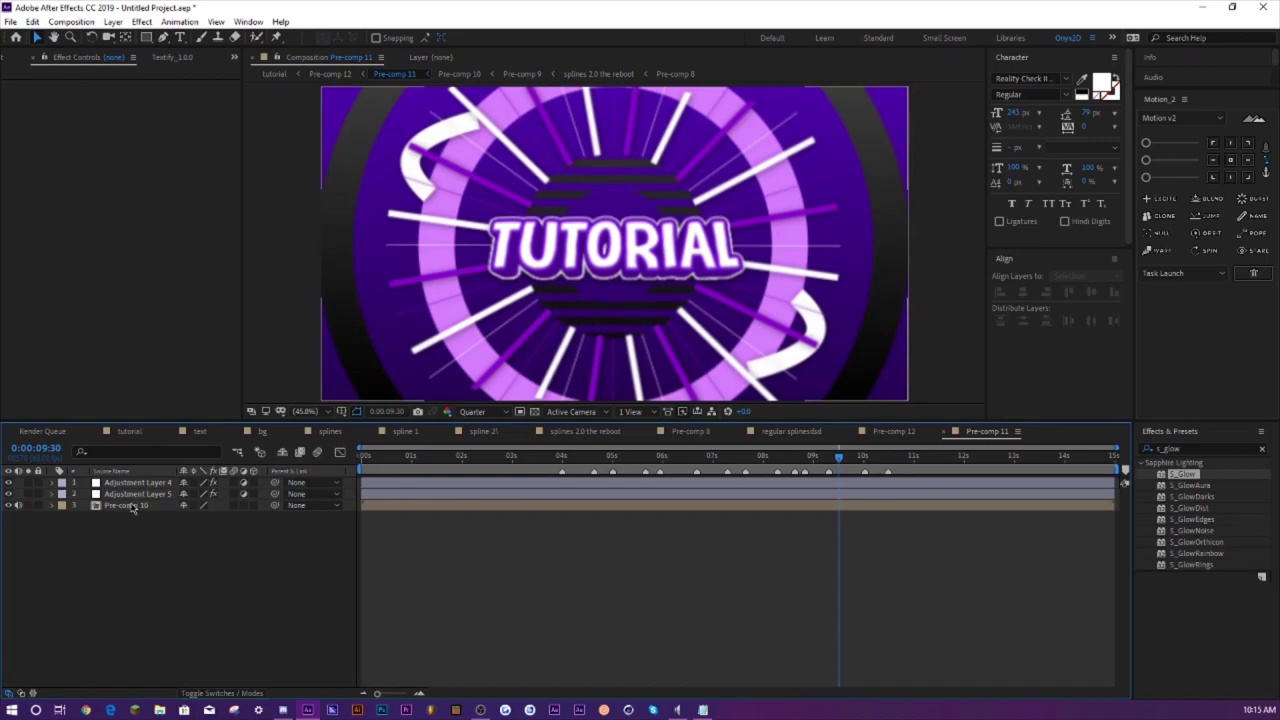
{"action": "left_click", "coordinate": [130, 494]}
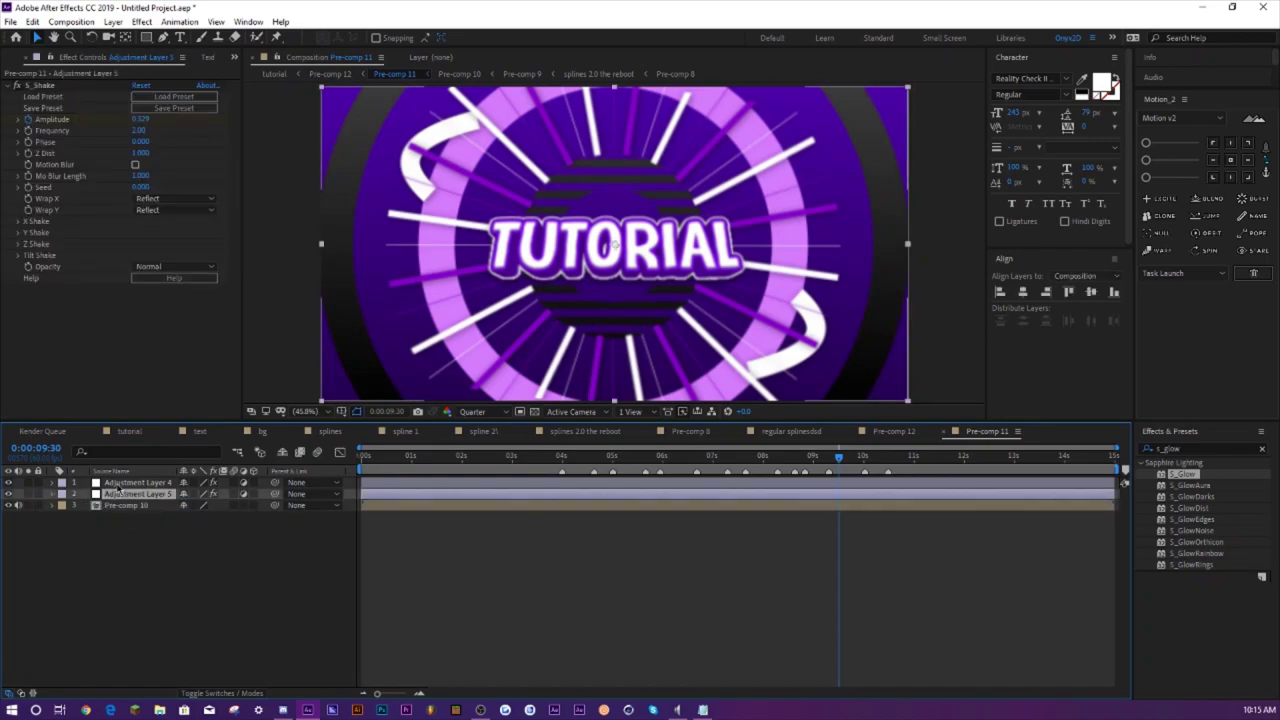
{"action": "left_click", "coordinate": [132, 482]}
{"action": "left_click", "coordinate": [53, 483]}
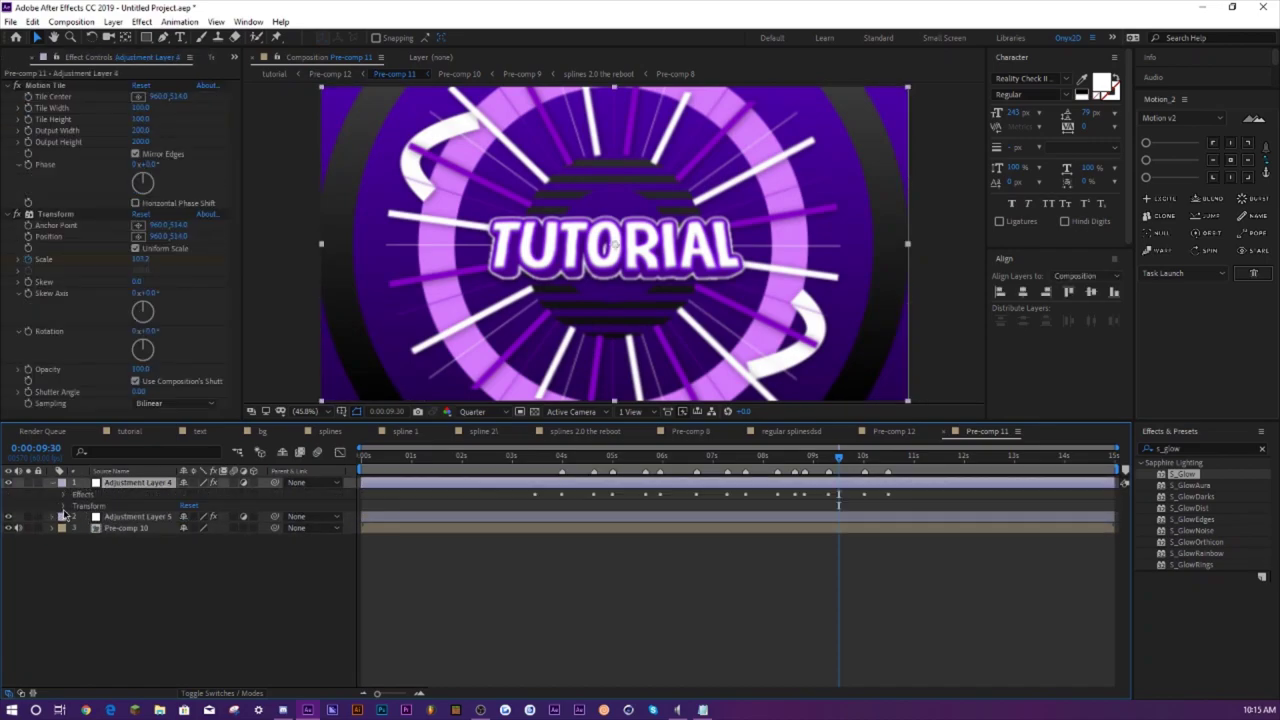
{"action": "left_click", "coordinate": [65, 506]}
{"action": "key", "text": "e"}
{"action": "left_click", "coordinate": [78, 506]}
- Reshape the Transform Scale curves into sharp 100–127 spikes on each beat
{"action": "left_click_drag", "start_coordinate": [522, 528], "coordinate": [962, 580]}
{"action": "left_click", "coordinate": [340, 453]}
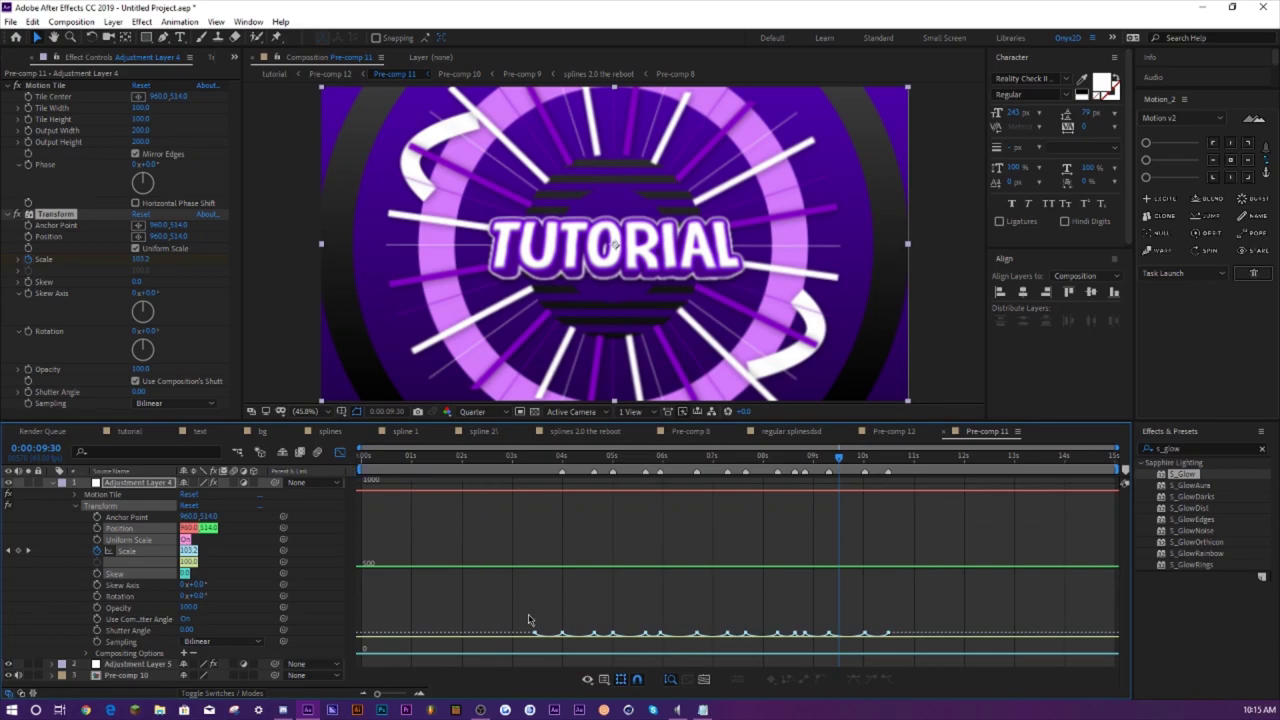
{"action": "left_click_drag", "start_coordinate": [520, 615], "coordinate": [1016, 668]}
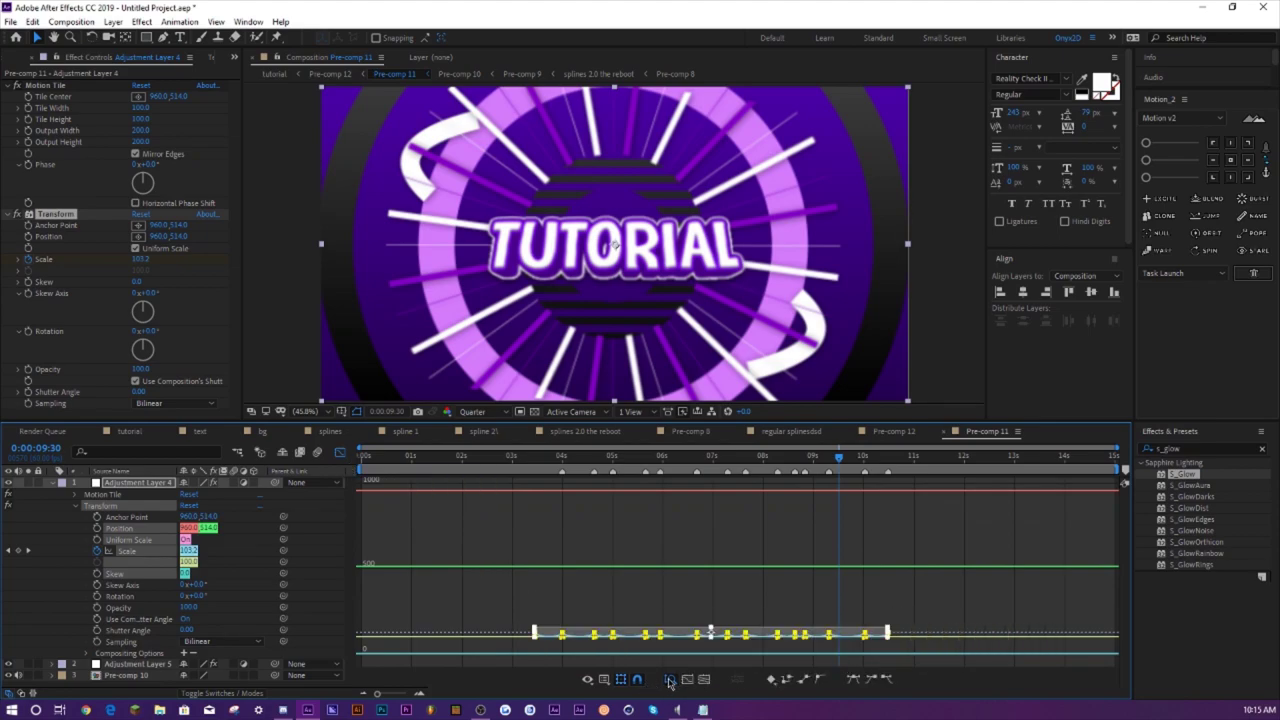
{"action": "left_click", "coordinate": [670, 679]}
{"action": "scroll", "coordinate": [580, 615], "scroll_direction": "up", "scroll_amount": 4}
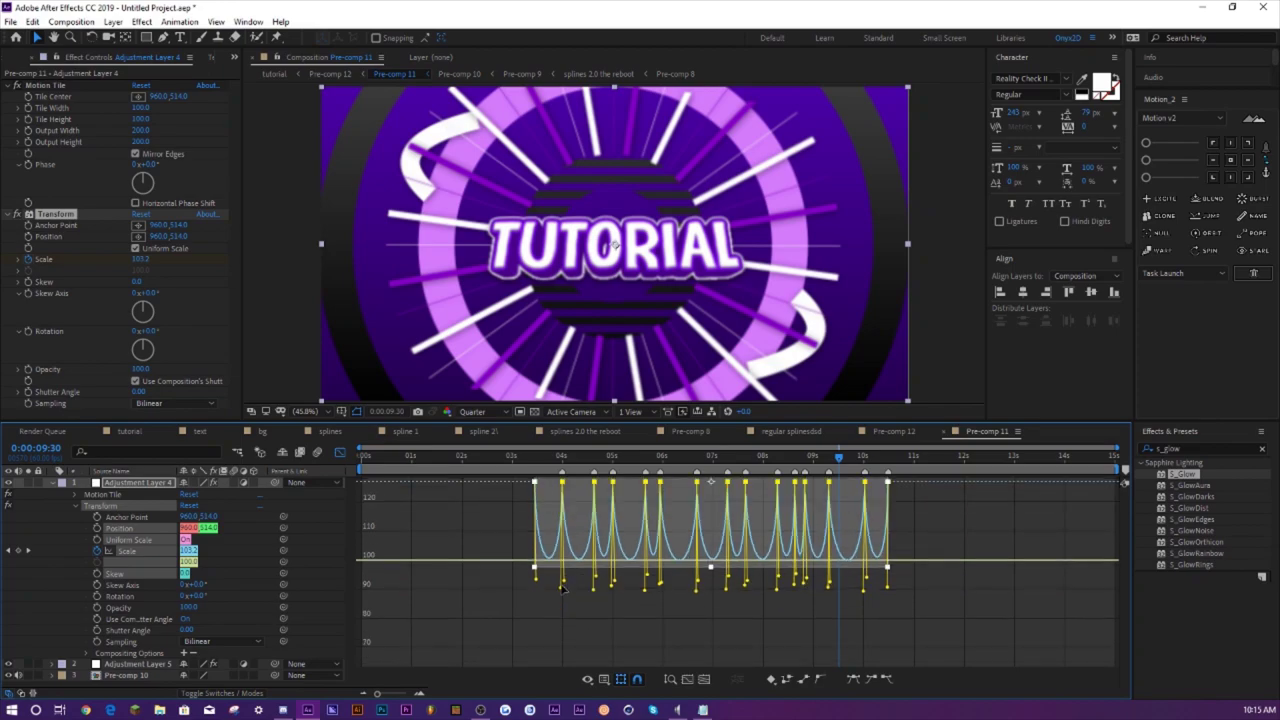
{"action": "left_click_drag", "start_coordinate": [562, 590], "coordinate": [572, 593]}
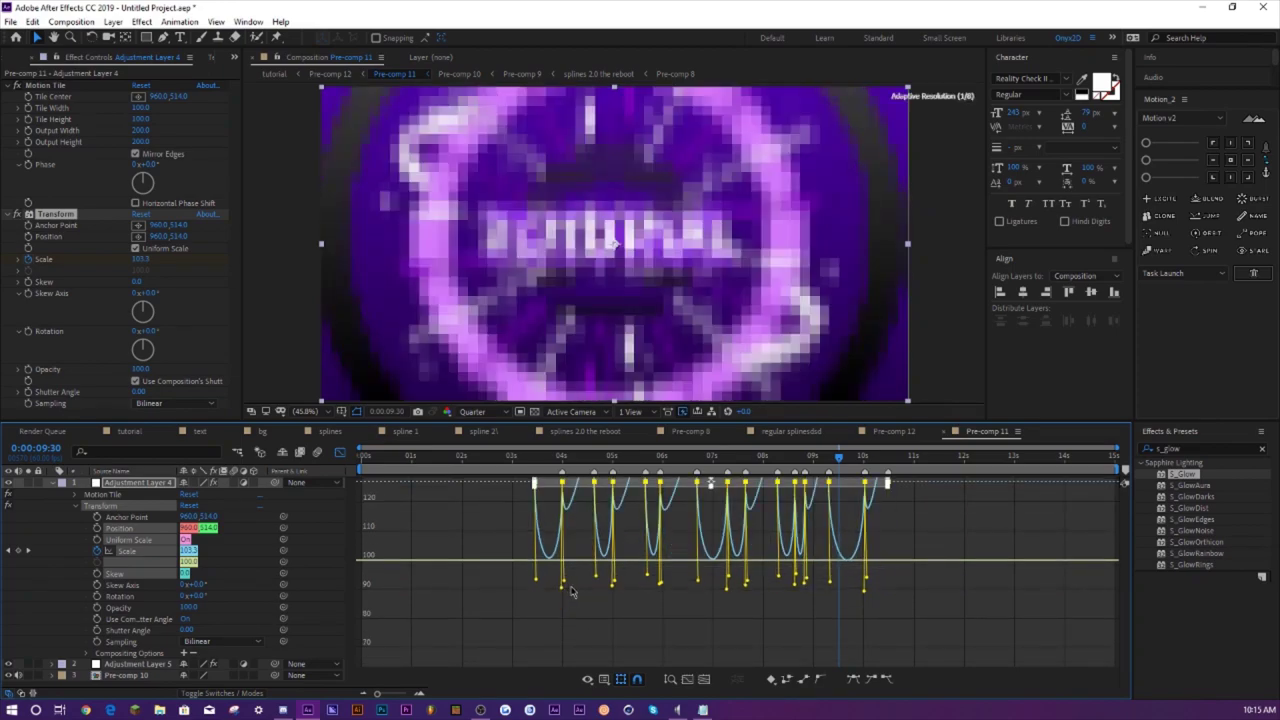
{"action": "scroll", "coordinate": [578, 585], "scroll_direction": "up", "scroll_amount": 3}
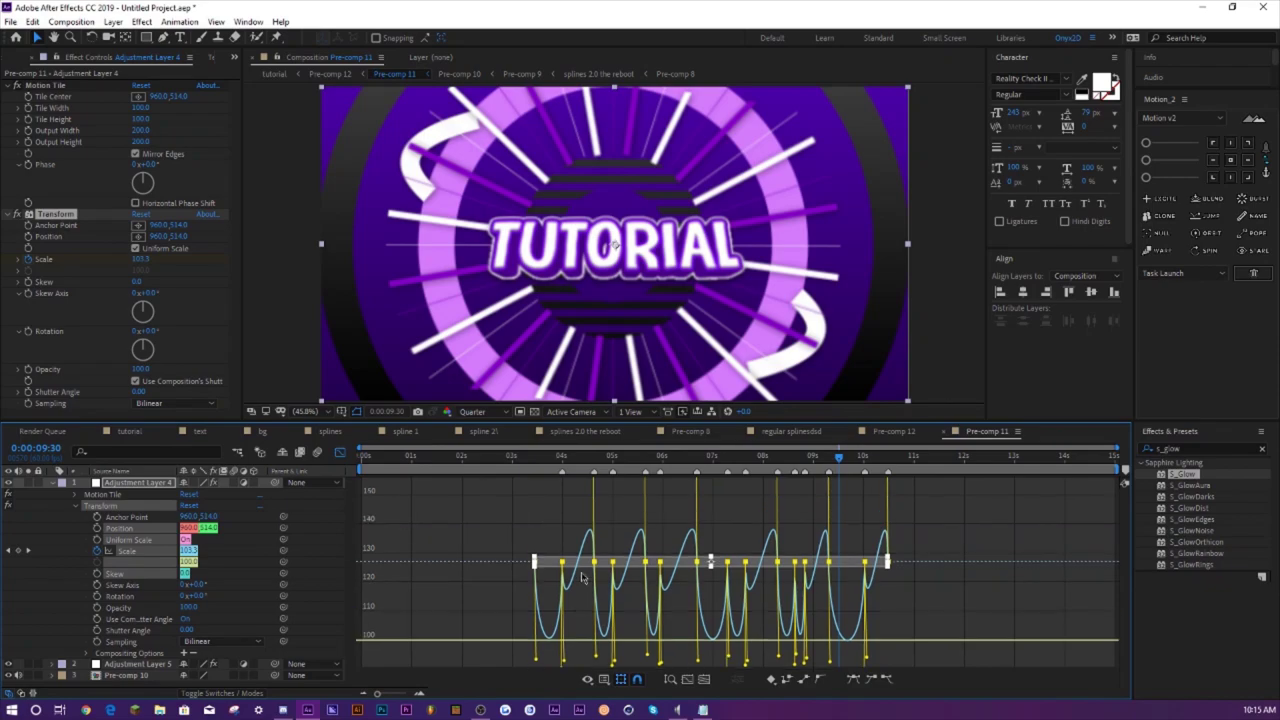
{"action": "left_click_drag", "start_coordinate": [565, 610], "coordinate": [603, 650]}
{"action": "scroll", "coordinate": [592, 651], "scroll_direction": "down", "scroll_amount": 1}
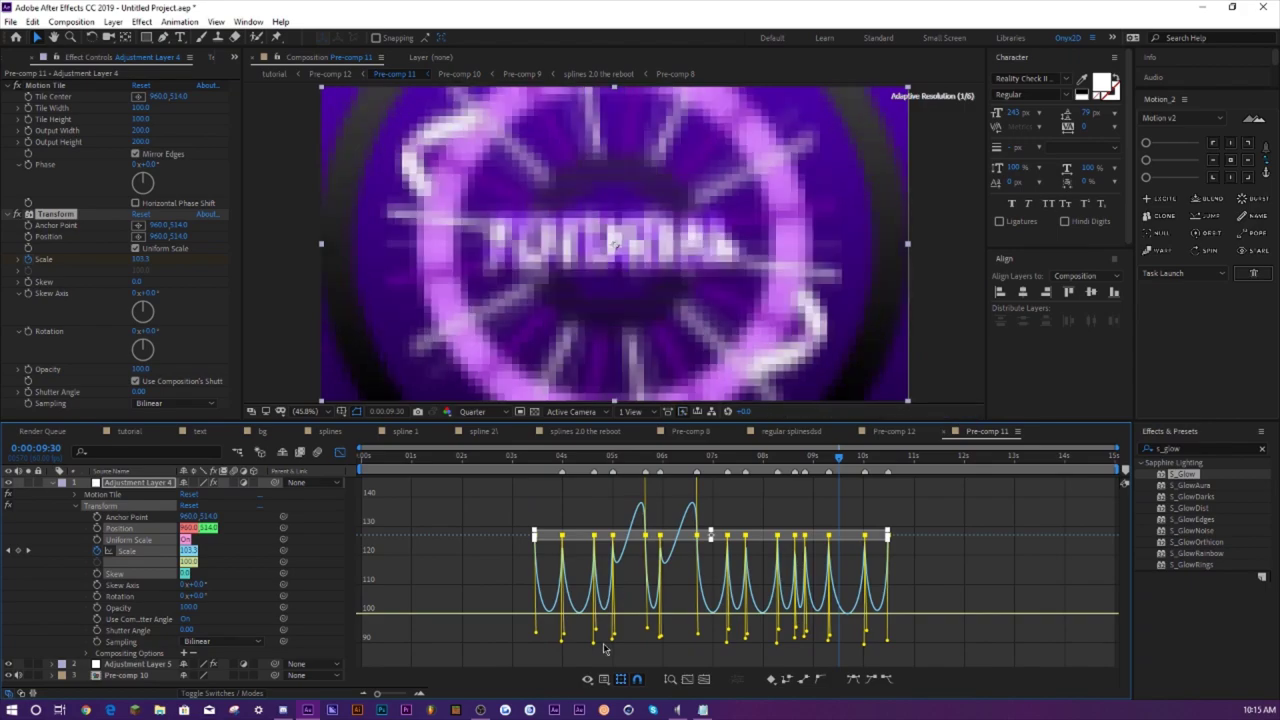
{"action": "key", "text": "ctrl+z"}
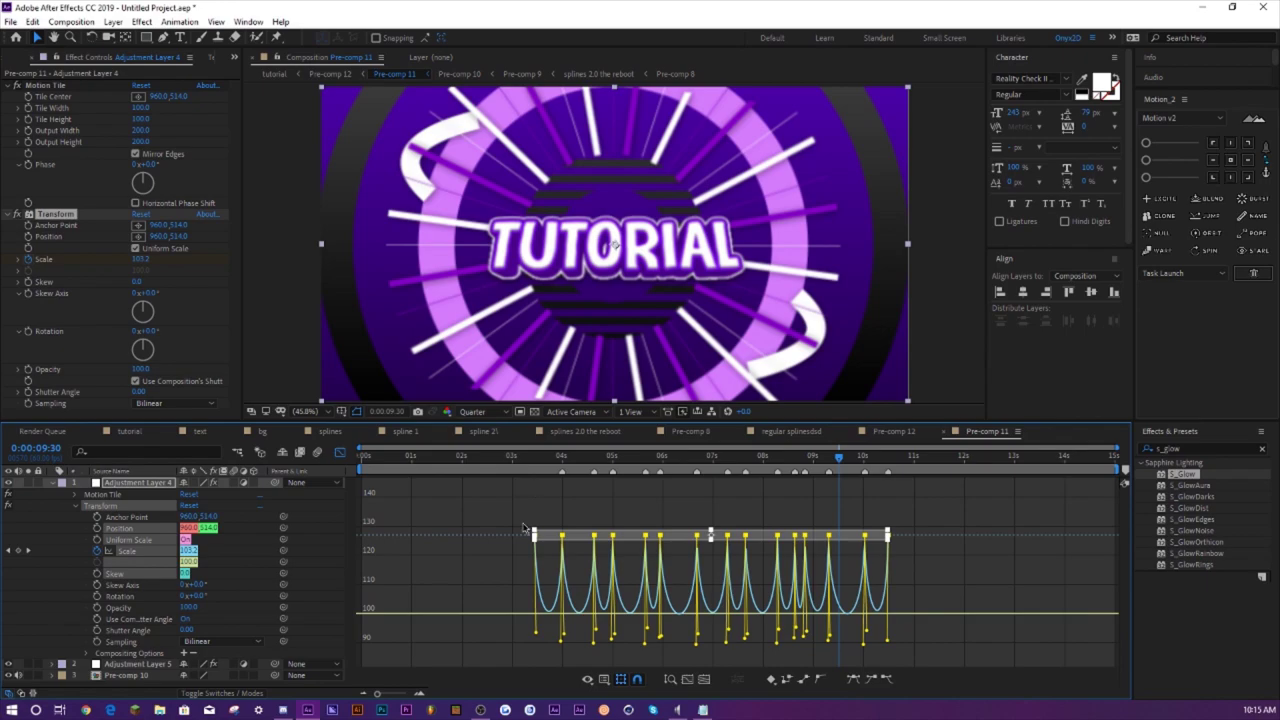
{"action": "left_click_drag", "start_coordinate": [518, 516], "coordinate": [1028, 566]}
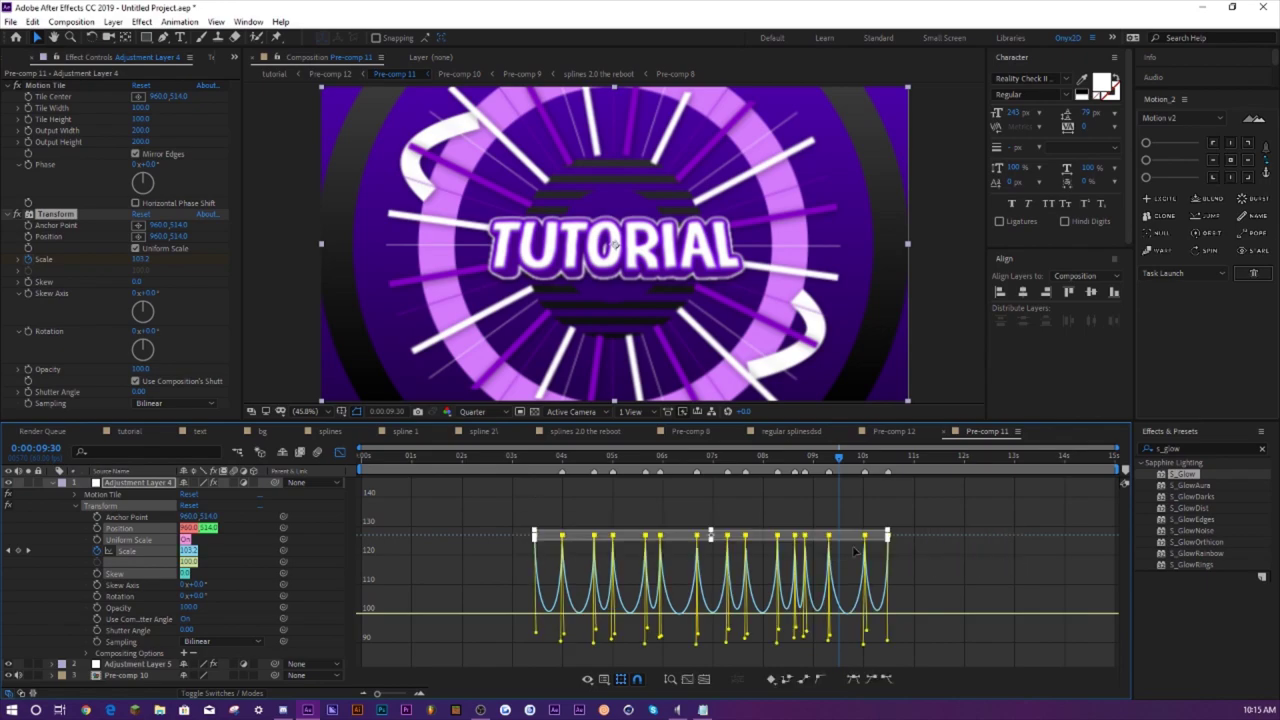
- Set the selected Scale keyframes to 135 at 0:00:08:50
{"action": "left_click", "coordinate": [804, 461]}
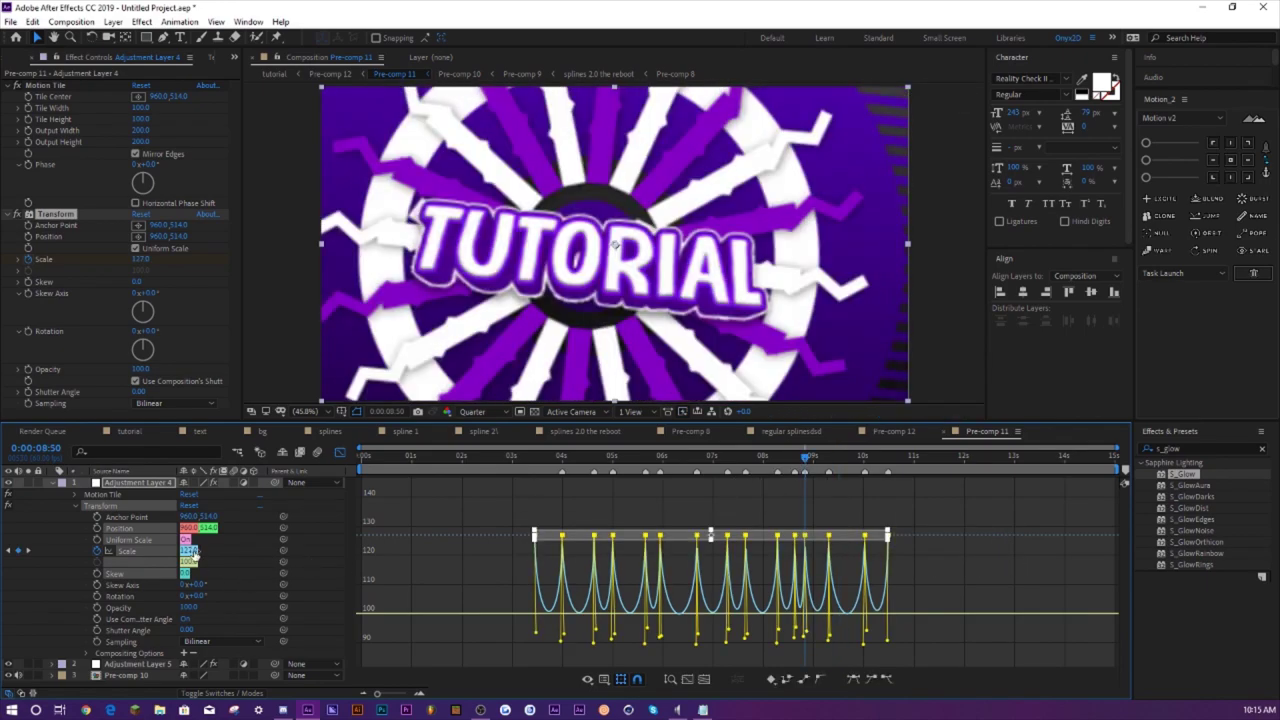
{"action": "left_click", "coordinate": [340, 452]}
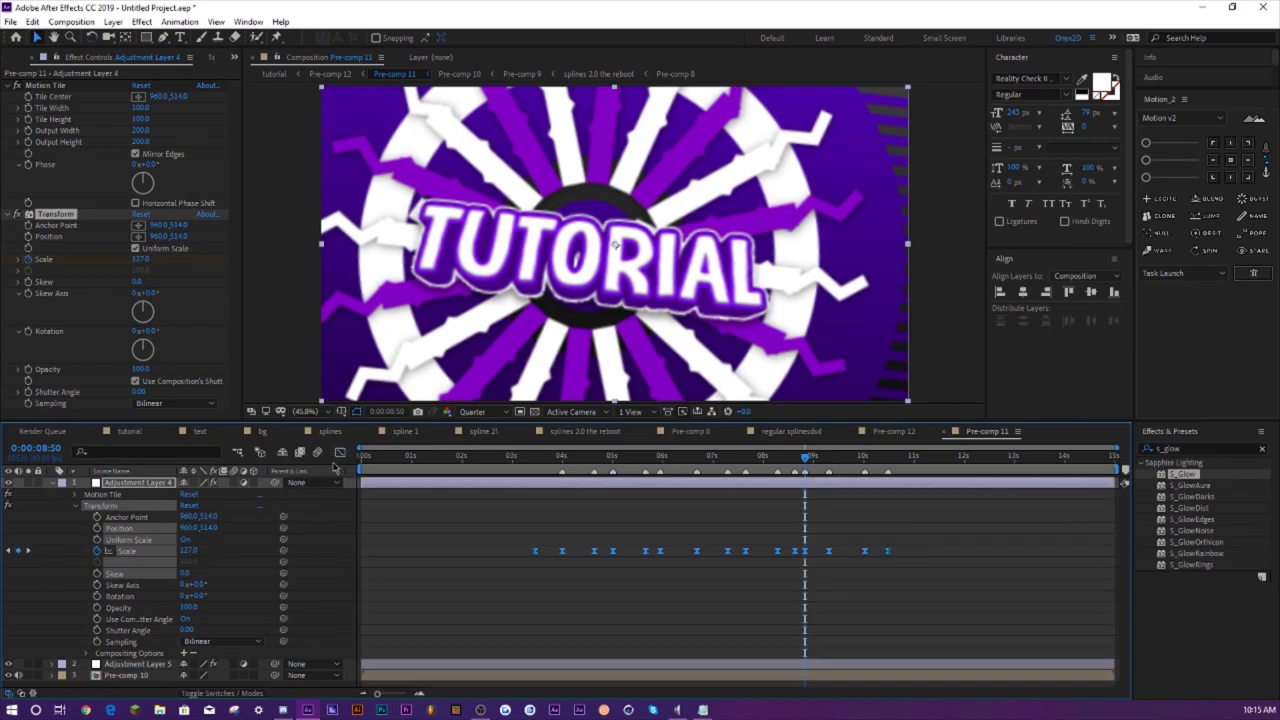
{"action": "left_click", "coordinate": [188, 551]}
{"action": "type", "text": "135"}
{"action": "key", "text": "Return"}
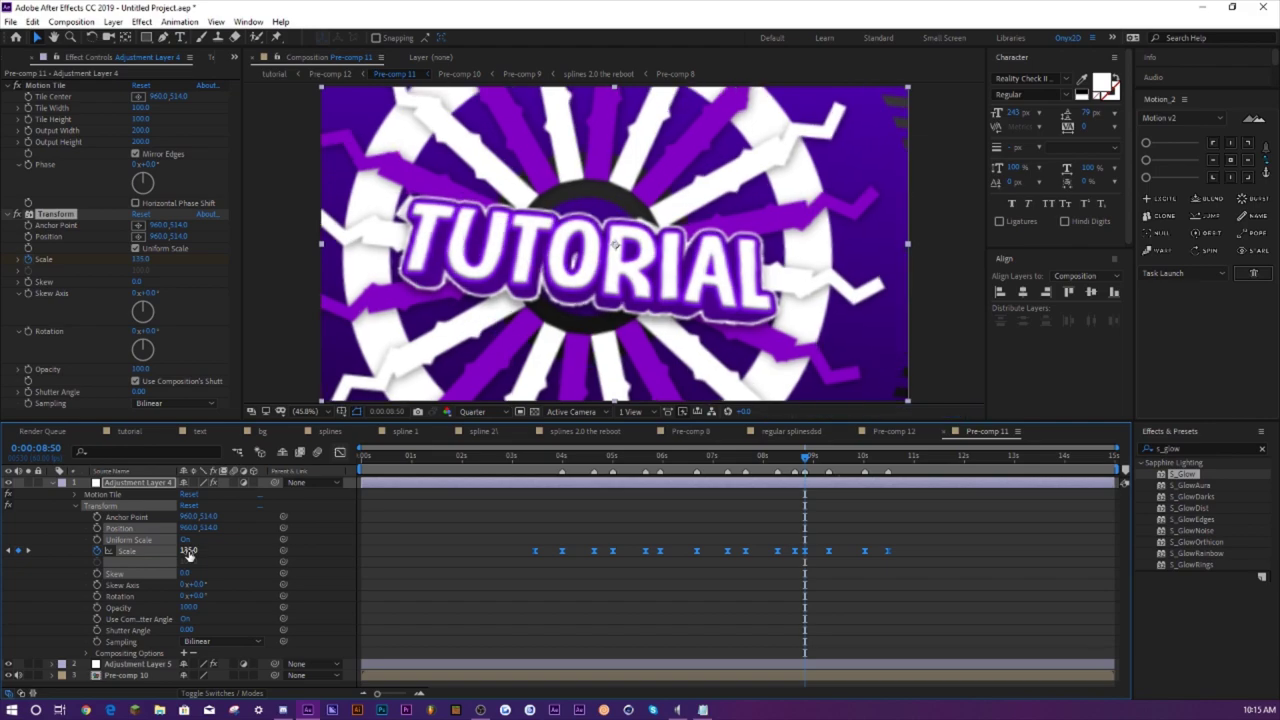
- Lengthen the Scale curve handles for sharper bounces, then preview the tutorial comp
{"action": "left_click", "coordinate": [340, 452]}
{"action": "left_click_drag", "start_coordinate": [512, 496], "coordinate": [960, 532]}
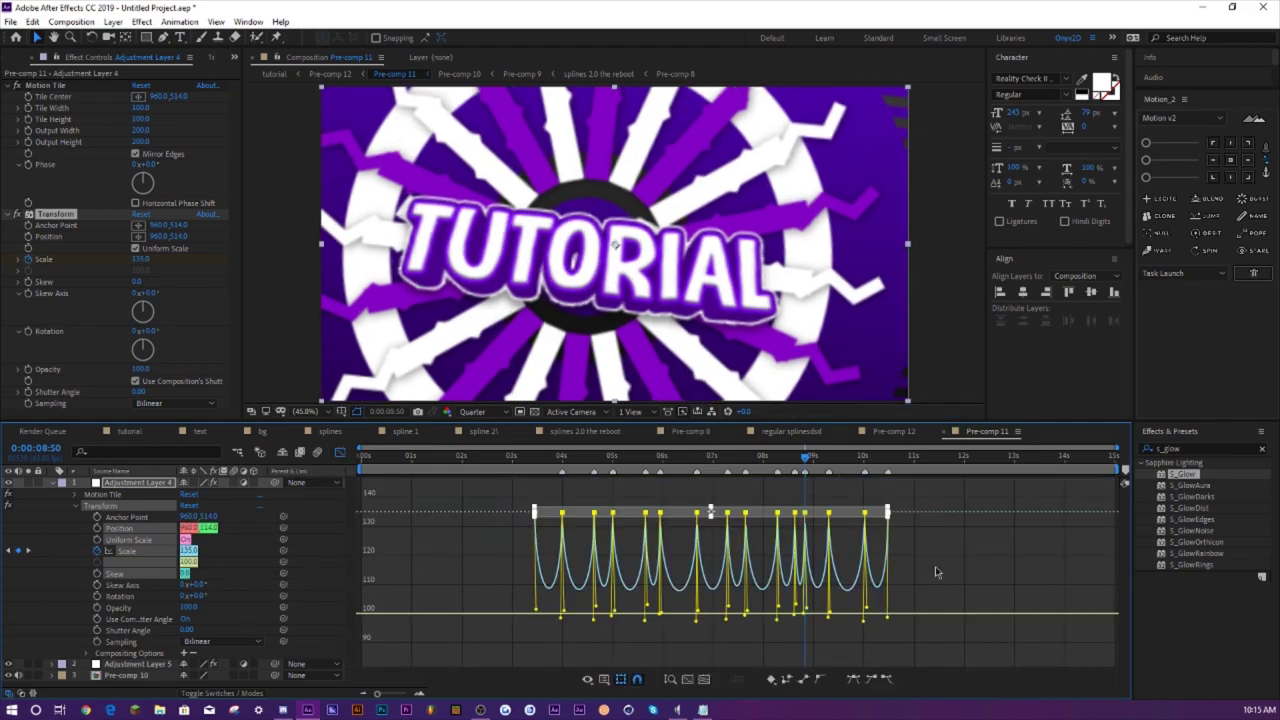
{"action": "left_click_drag", "start_coordinate": [888, 620], "coordinate": [868, 645]}
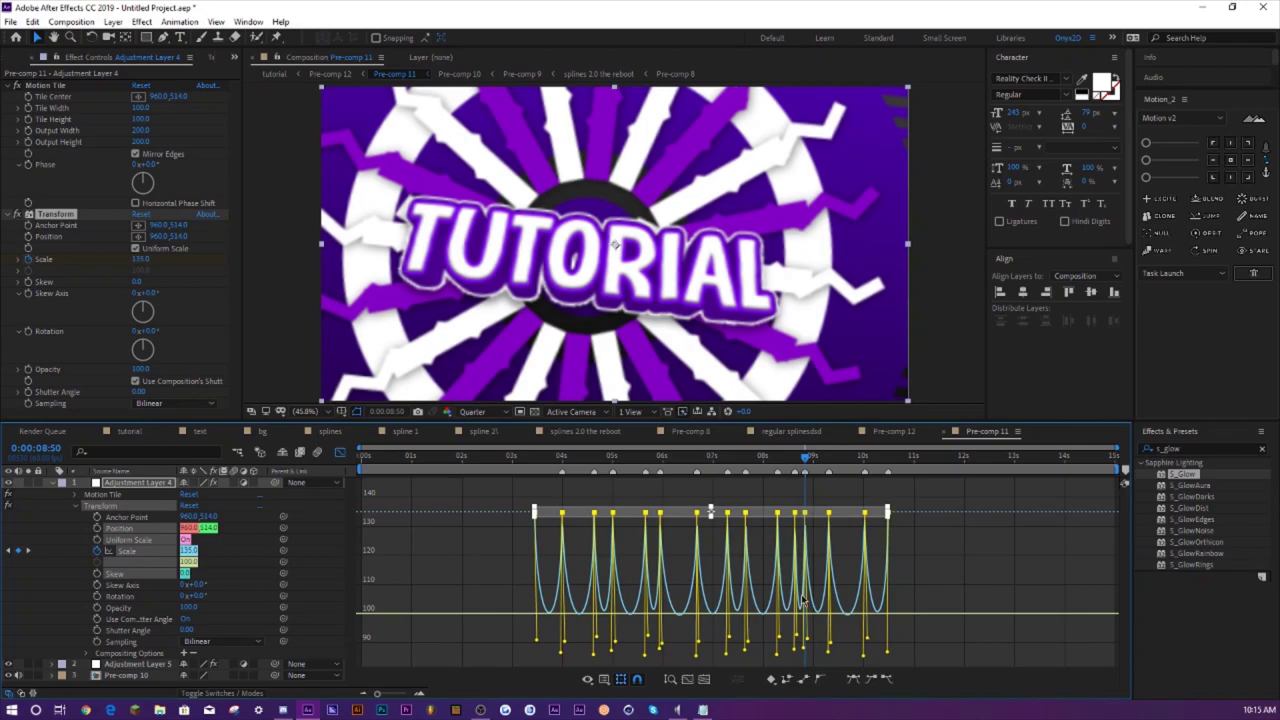
{"action": "left_click", "coordinate": [127, 432]}
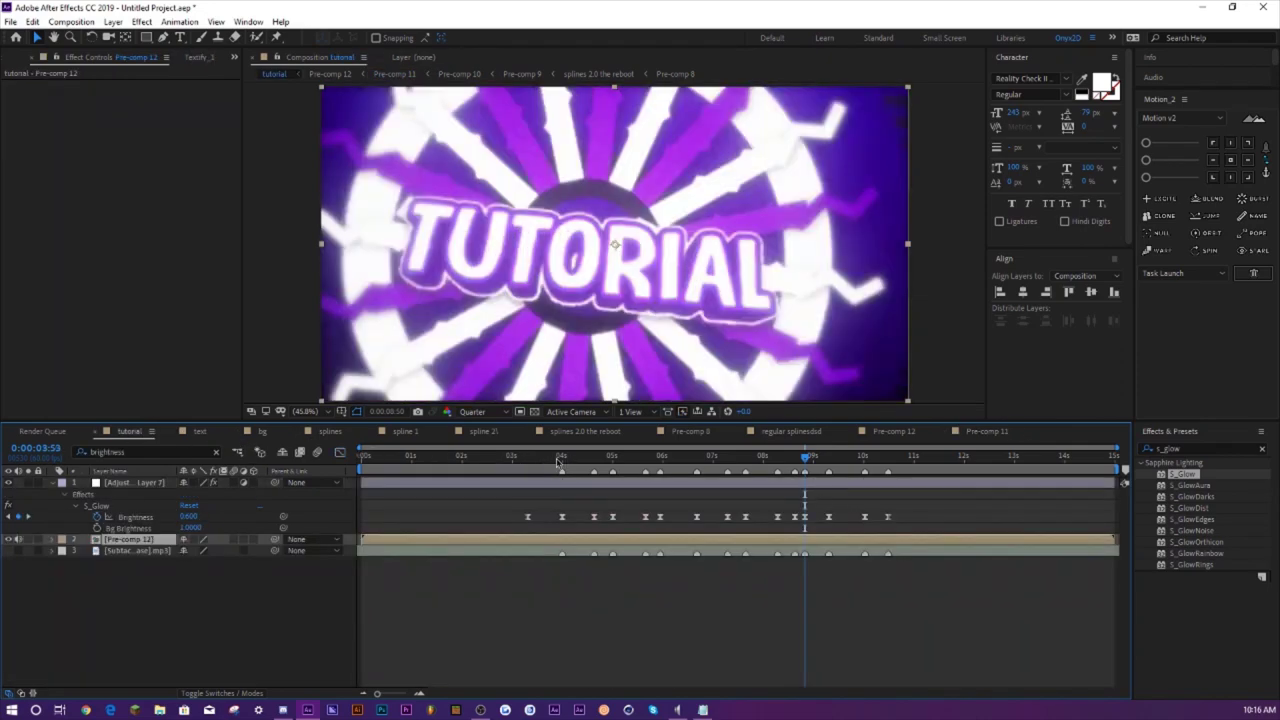
{"action": "key", "text": "space"}
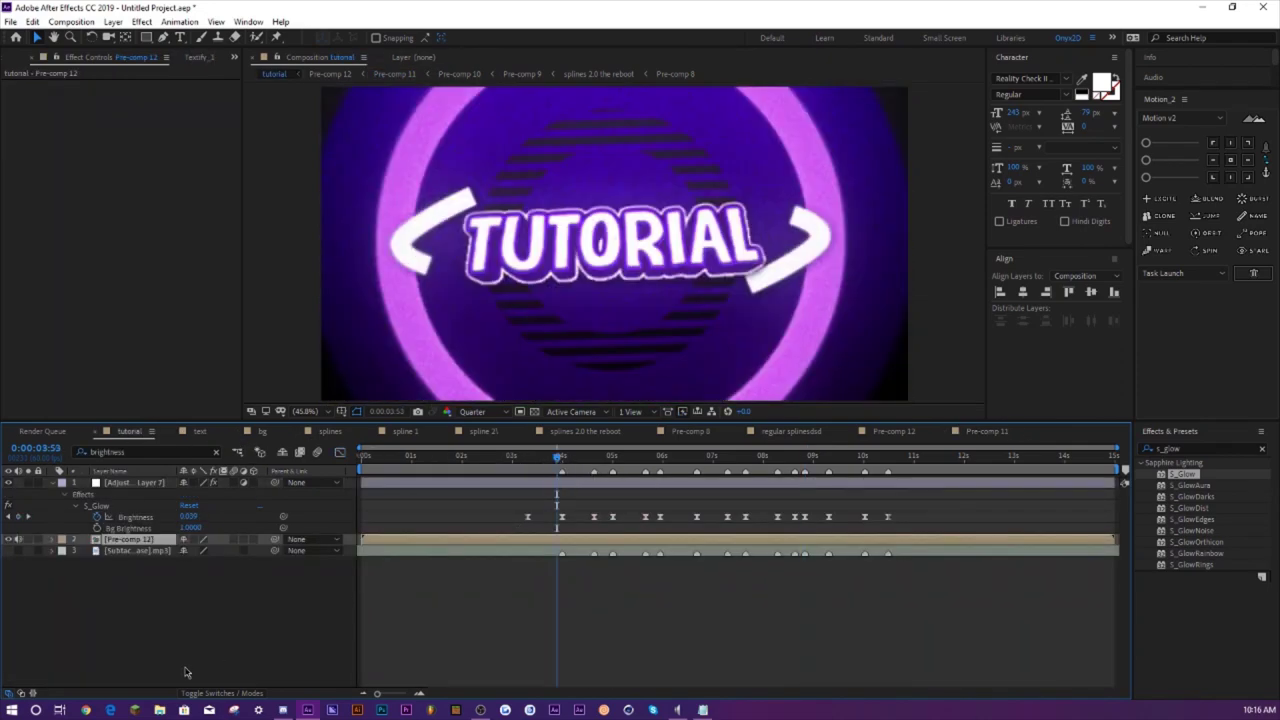
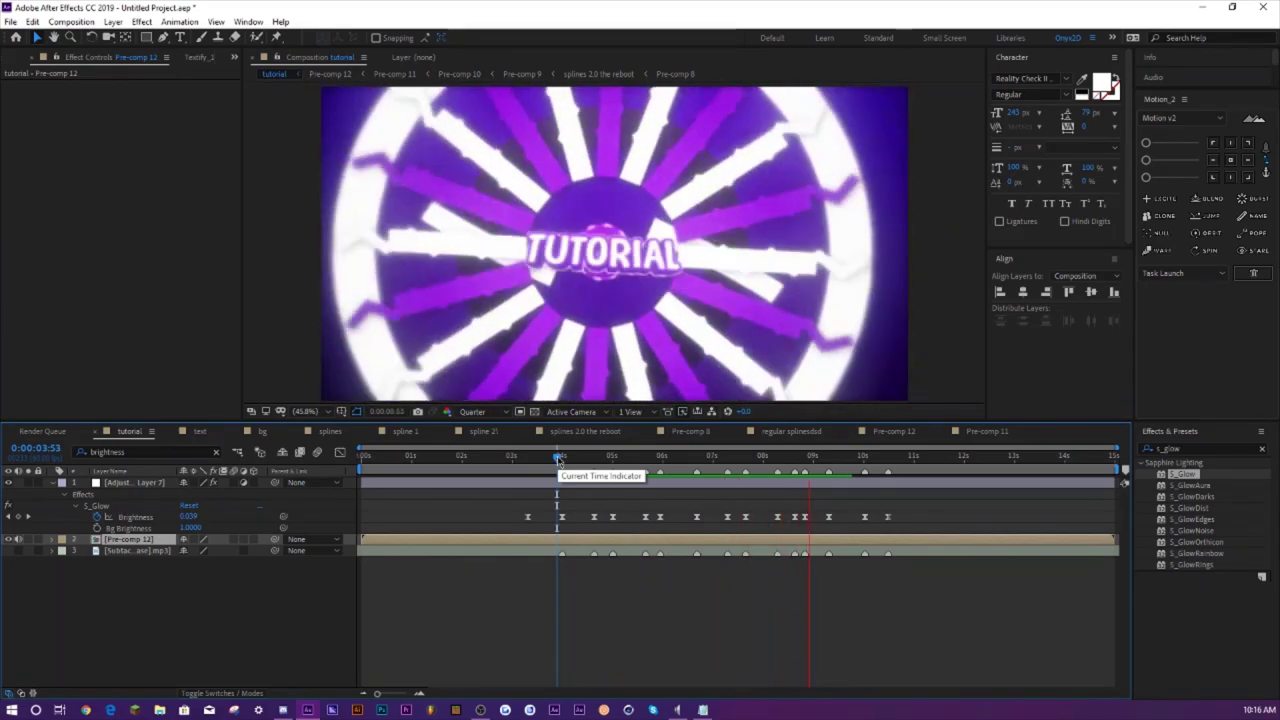
- Pre-compose the adjustment layer and Pre-comp 12 into Pre-comp 13 with the default name
{"action": "key", "text": "space"}
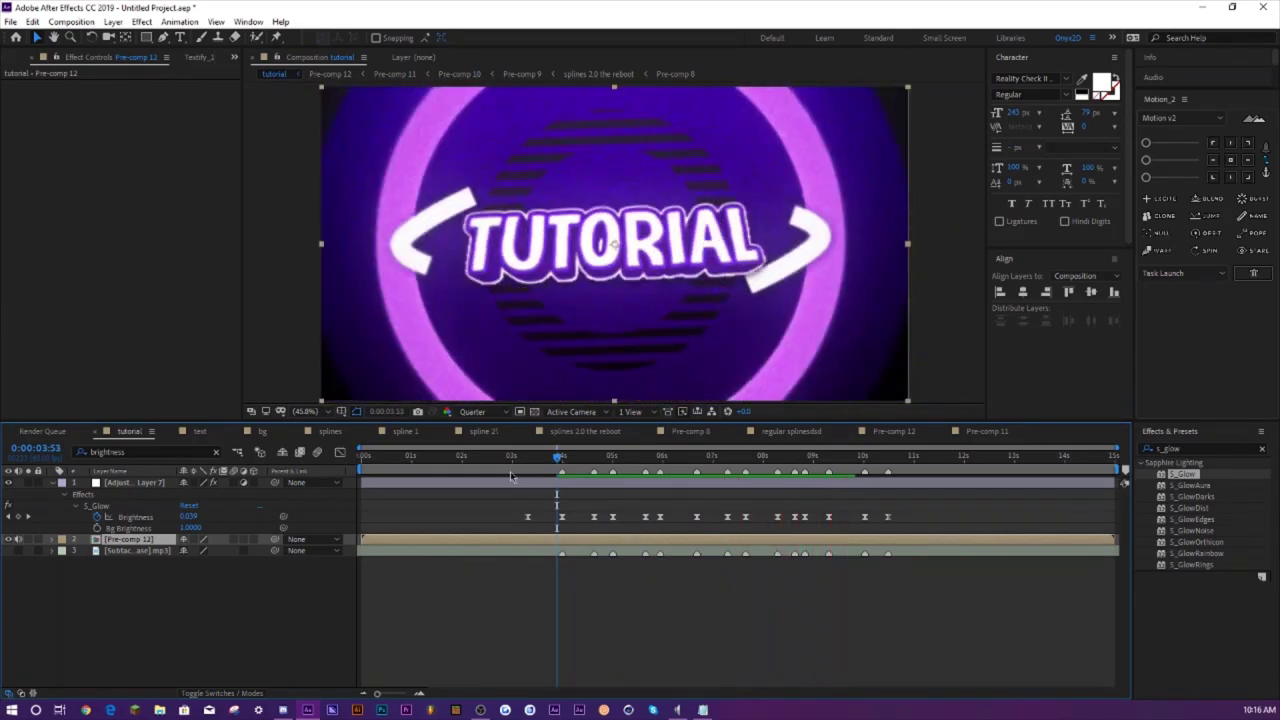
{"action": "left_click", "coordinate": [52, 482]}
{"action": "left_click", "coordinate": [135, 482], "text": "shift"}
{"action": "right_click", "coordinate": [135, 484]}
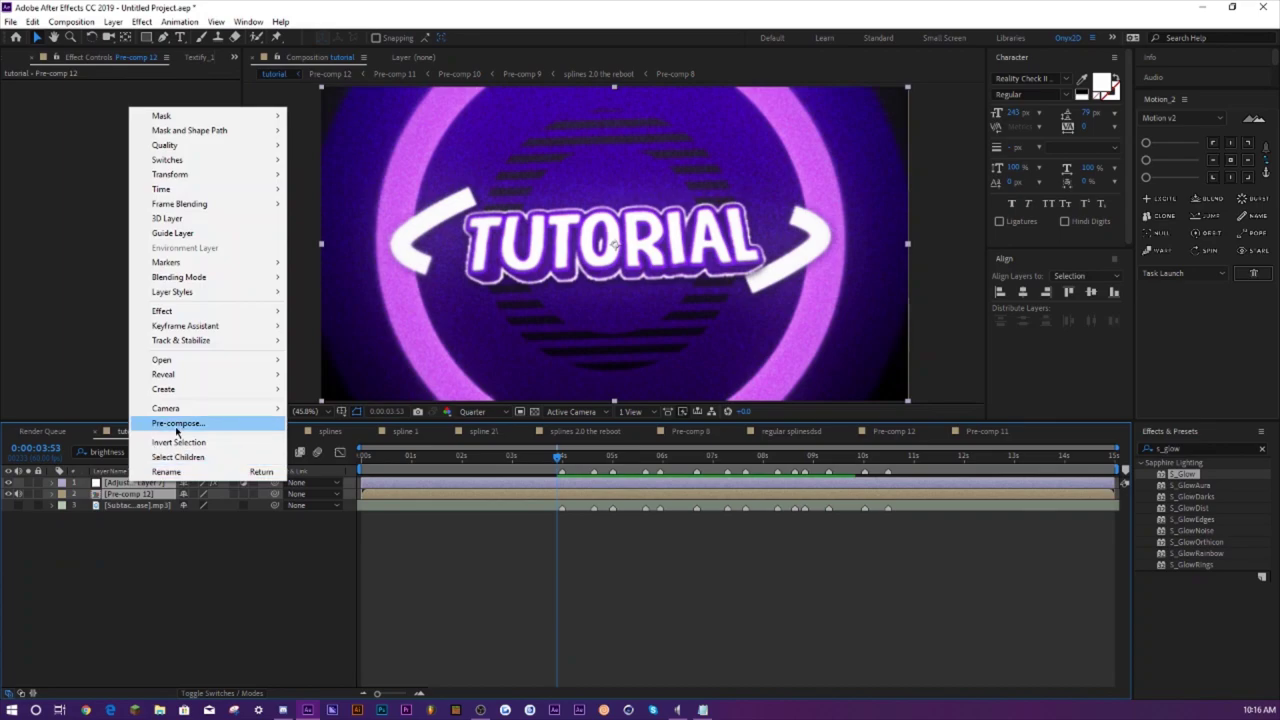
{"action": "left_click", "coordinate": [178, 432]}
{"action": "key", "text": "Return"}
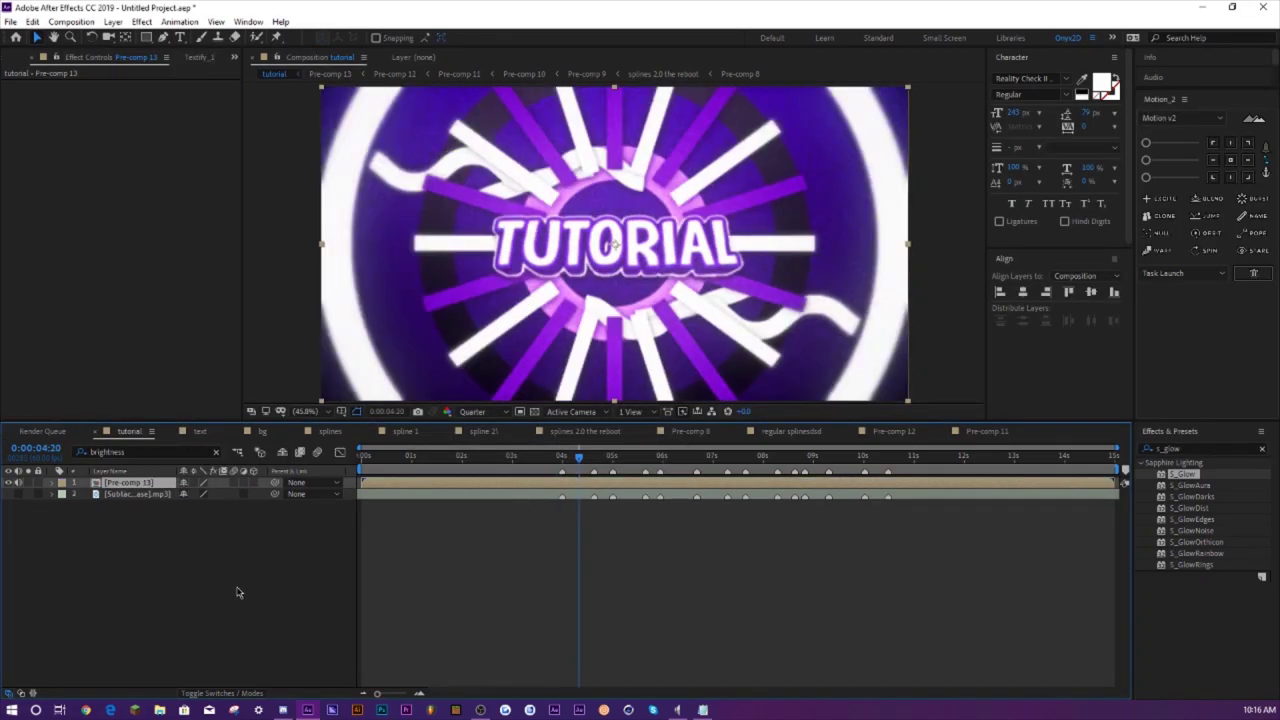
{"action": "left_click", "coordinate": [192, 588]}
- Add an adjustment layer with RSMB and pre-compose it with Pre-comp 13 as Pre-comp 14
{"action": "key", "text": "ctrl+alt+y"}
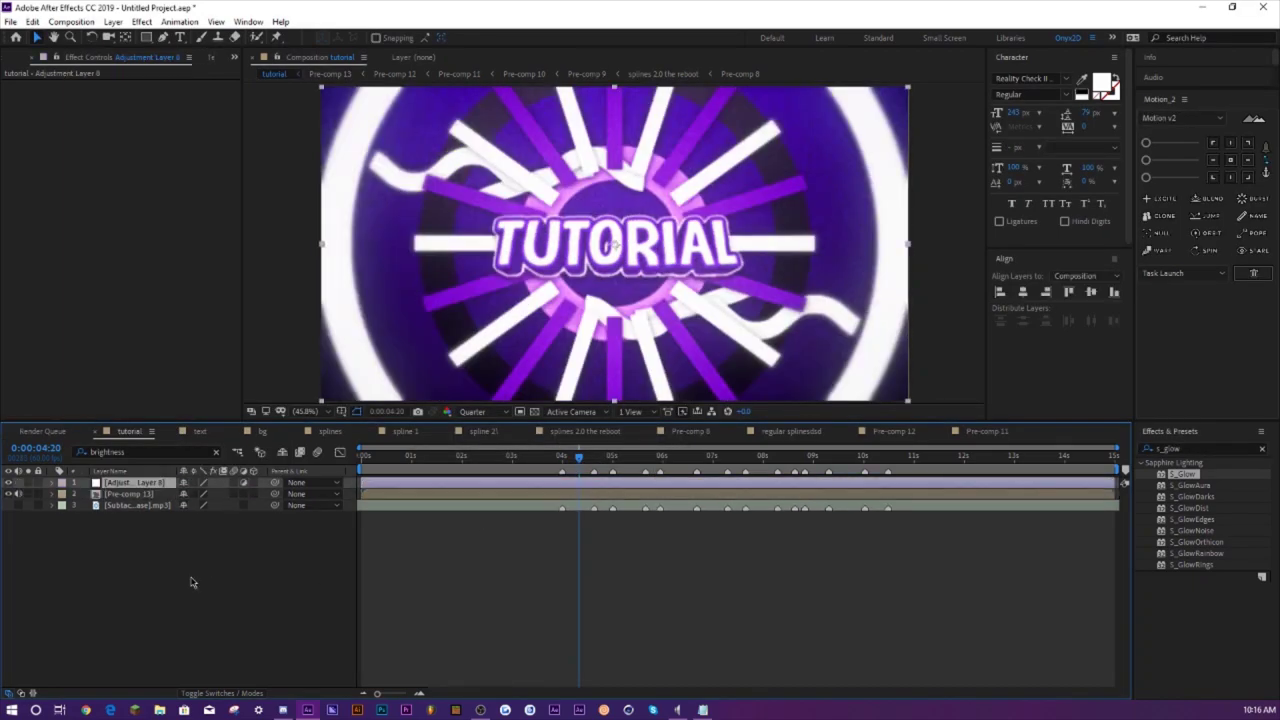
{"action": "left_click", "coordinate": [1193, 448]}
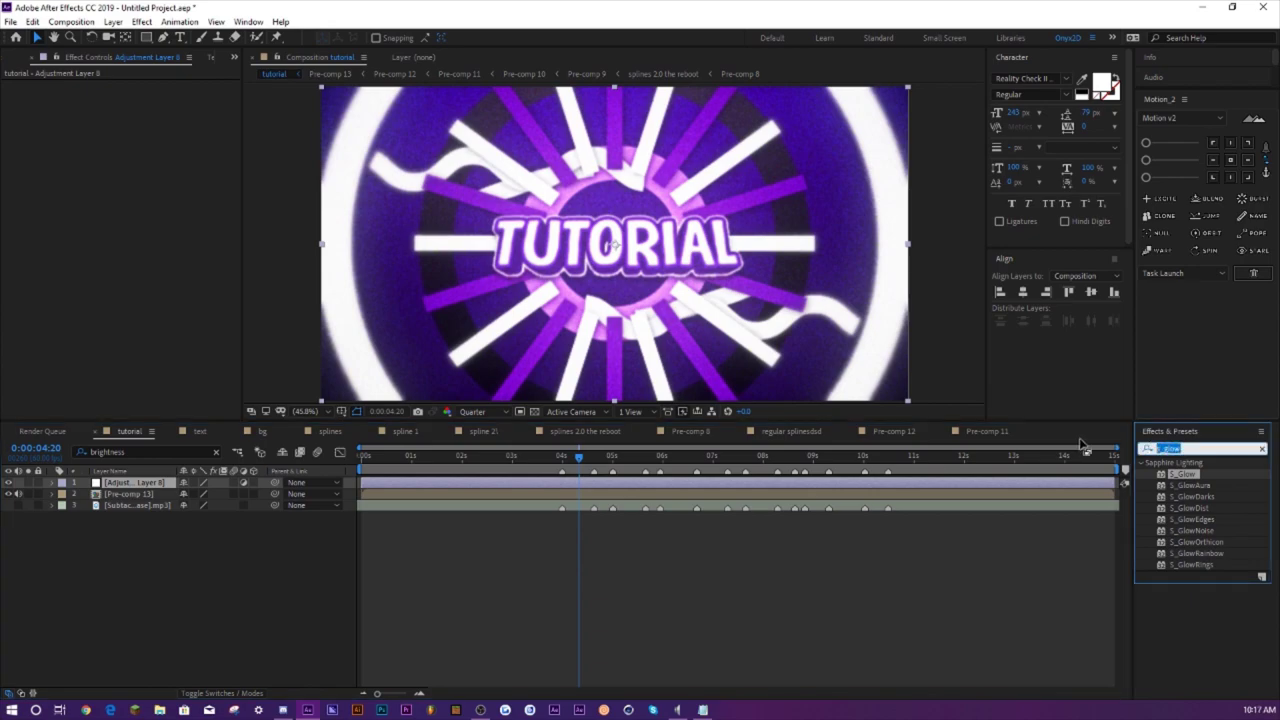
{"action": "type", "text": "rsmb"}
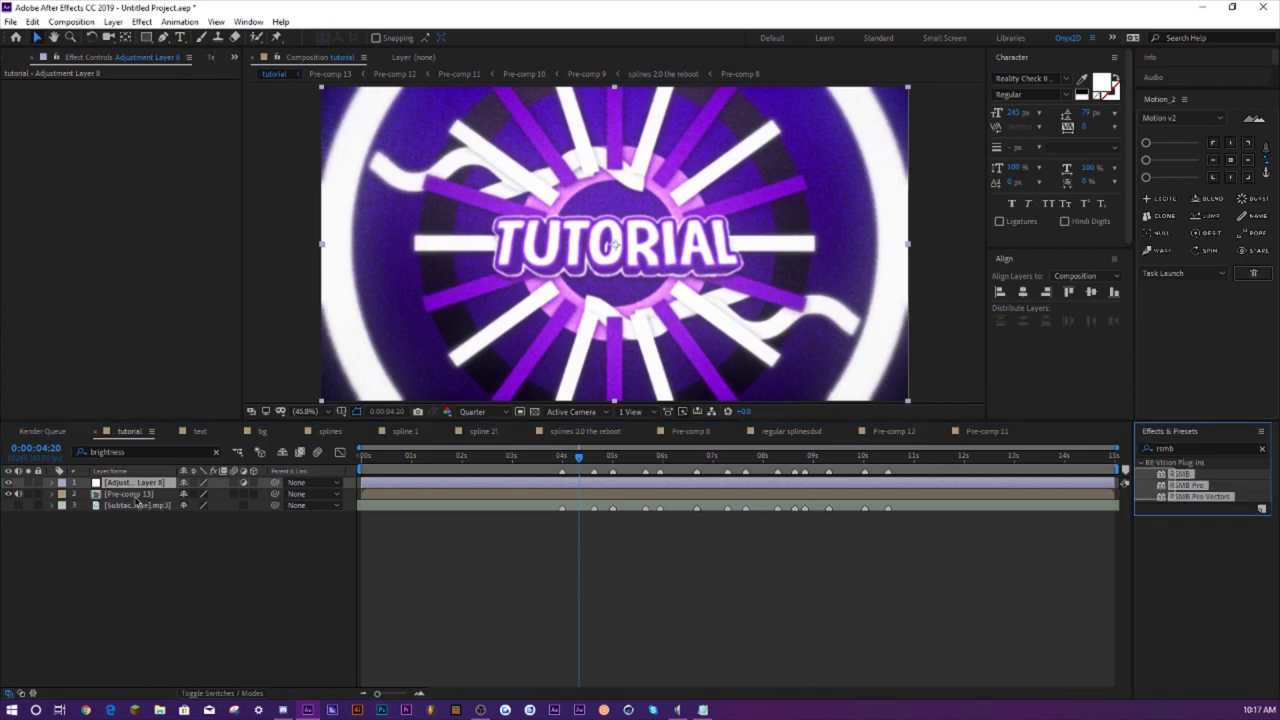
{"action": "left_click", "coordinate": [1182, 474]}
{"action": "left_click_drag", "start_coordinate": [1186, 476], "coordinate": [155, 482]}
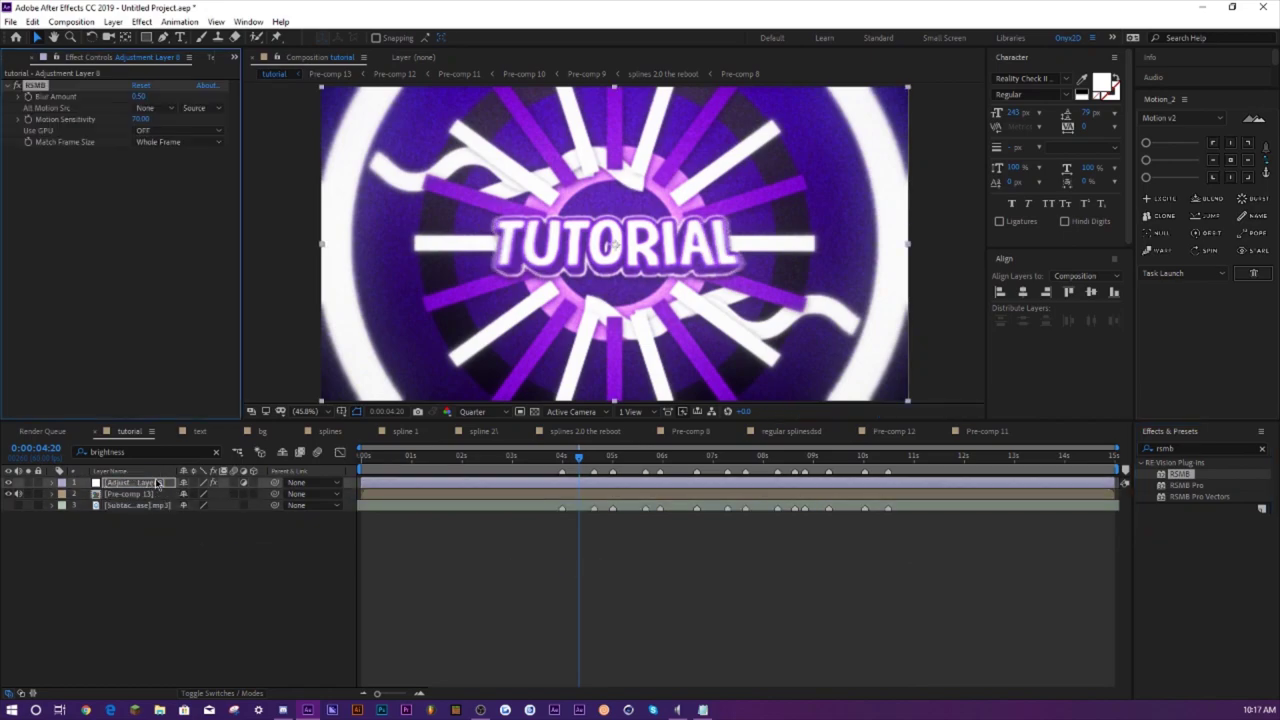
{"action": "right_click", "coordinate": [134, 497]}
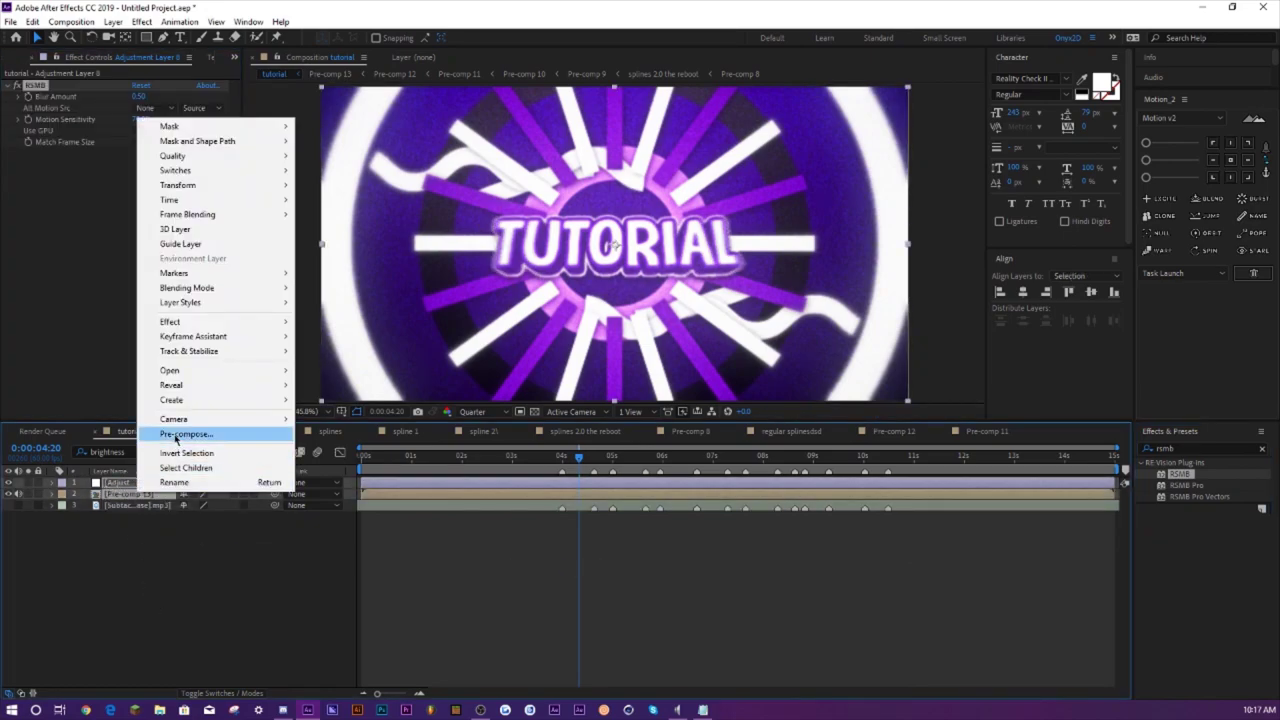
{"action": "left_click", "coordinate": [180, 434]}
{"action": "key", "text": "Return"}
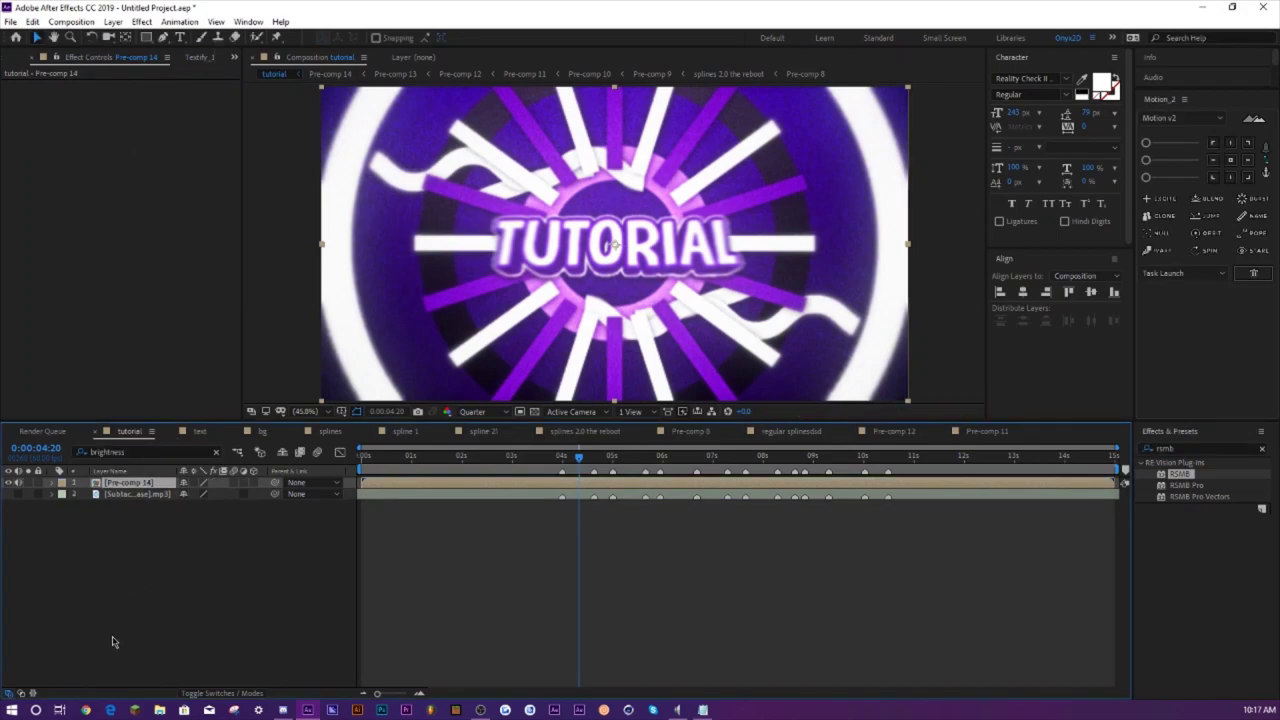
- Create a new black solid layer
{"action": "left_click", "coordinate": [184, 552]}
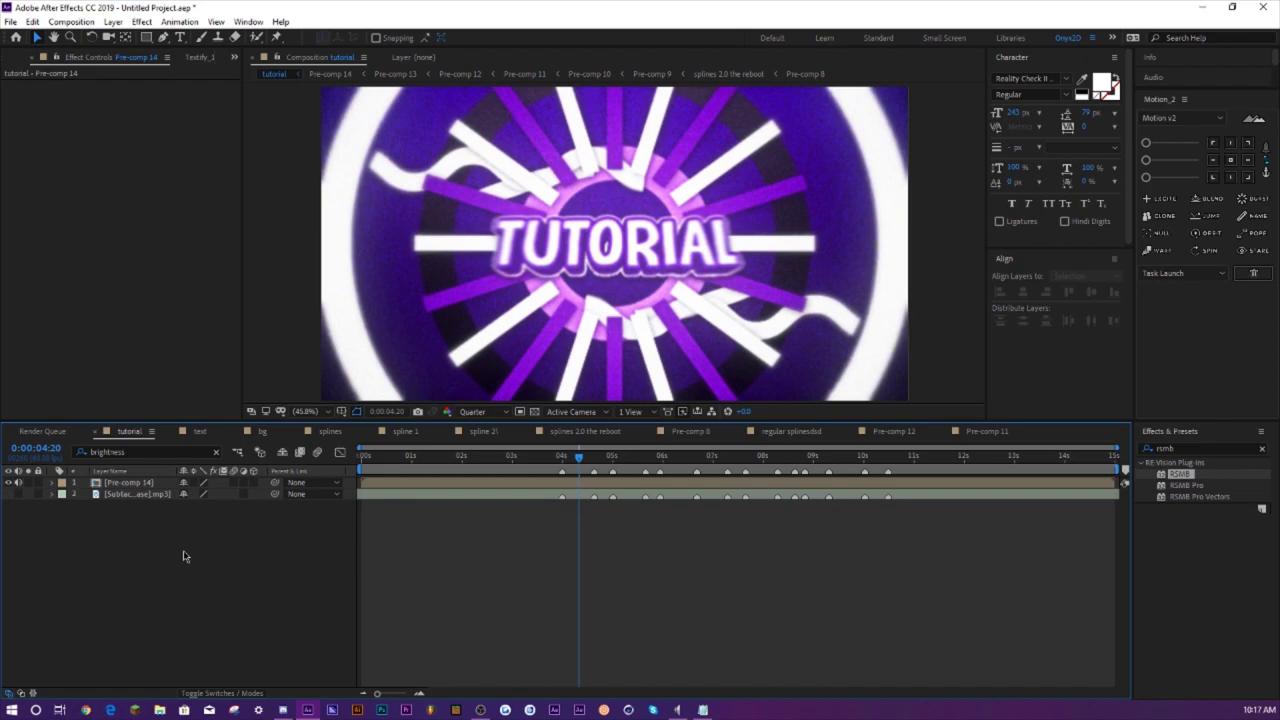
{"action": "key", "text": "ctrl+y"}
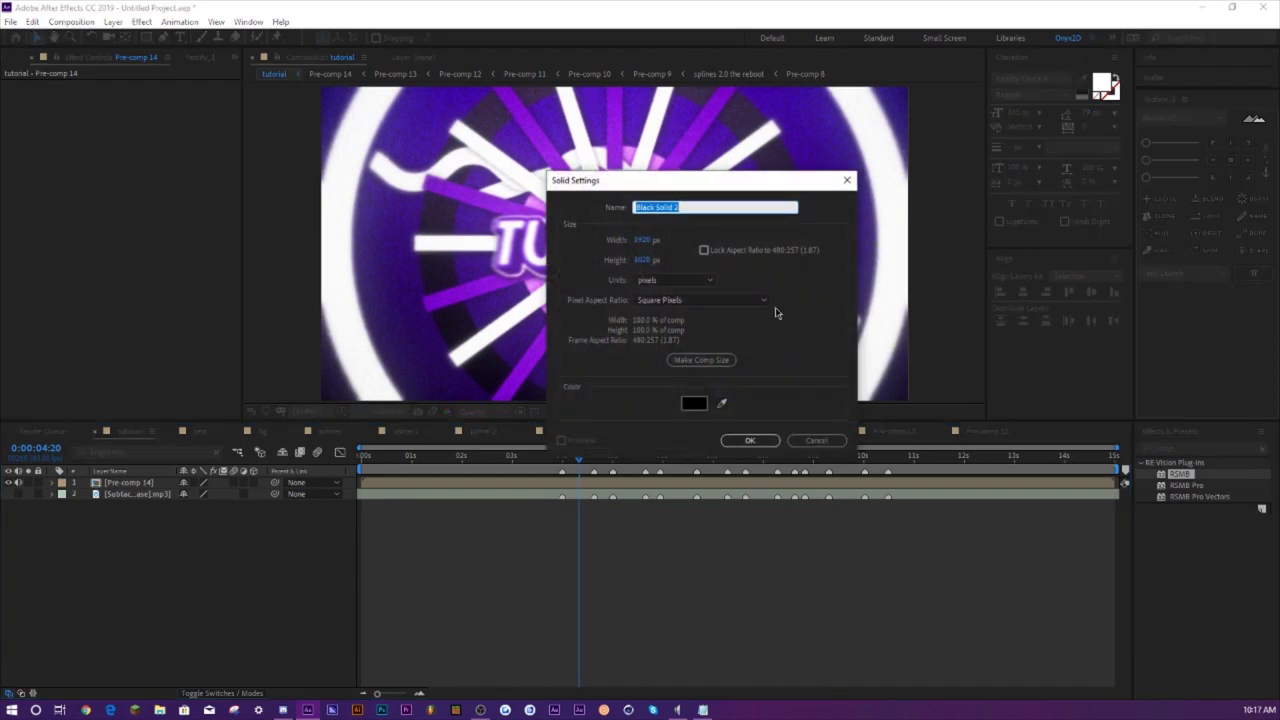
{"action": "left_click", "coordinate": [694, 403]}
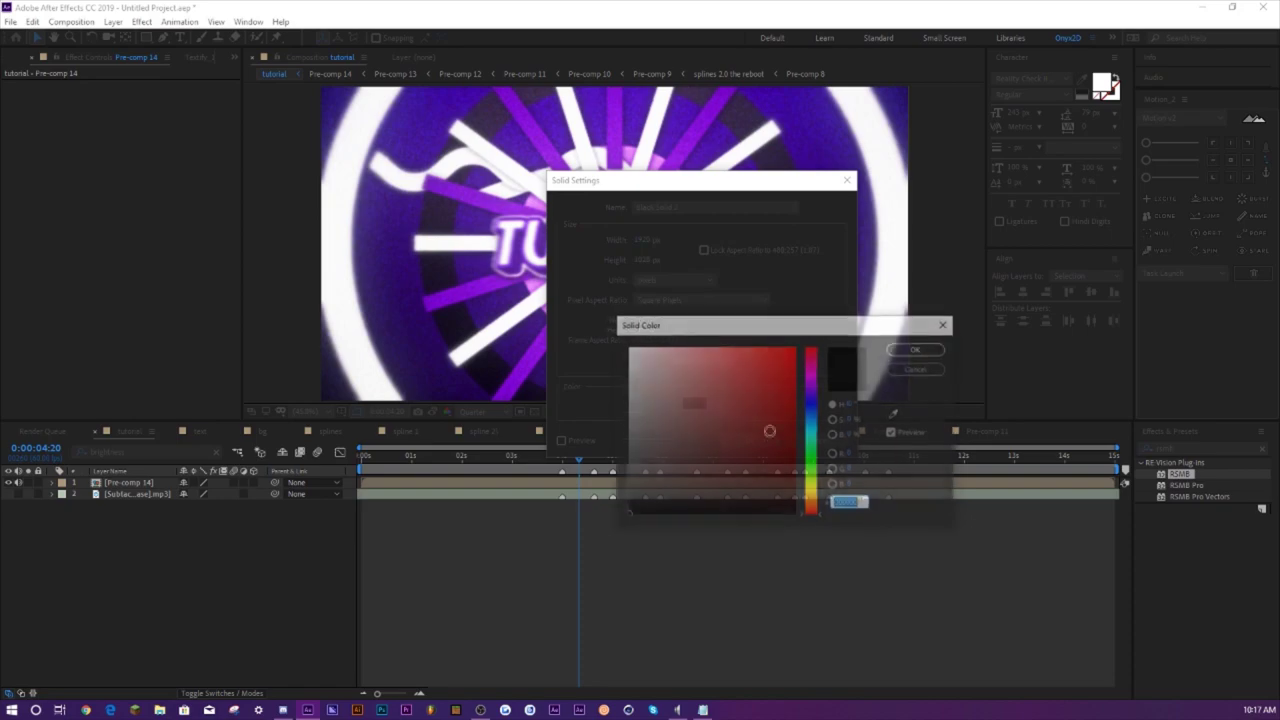
{"action": "left_click", "coordinate": [919, 347]}
{"action": "left_click", "coordinate": [750, 440]}
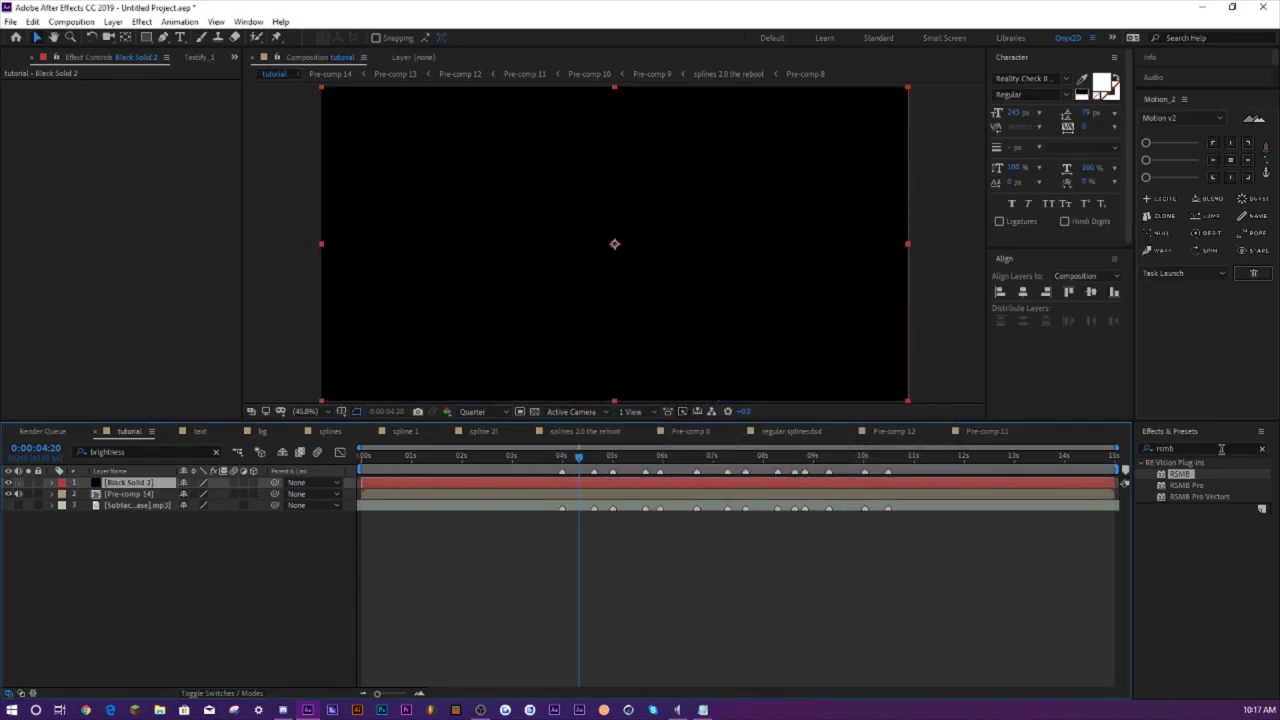
- Apply CC Light Wipe to Black Solid 2 with Shape Doors and Completion 100
{"action": "key", "text": "ctrl+5"}
{"action": "type", "text": "cc"}
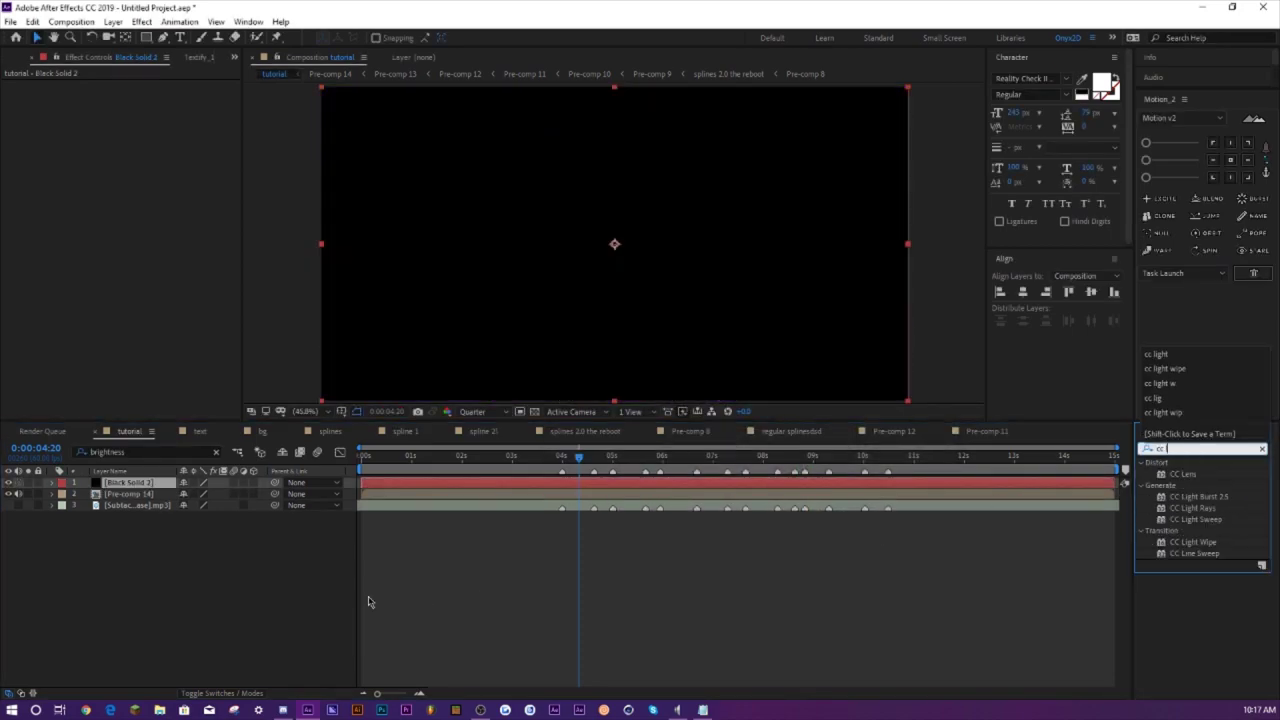
{"action": "type", "text": " light wipe"}
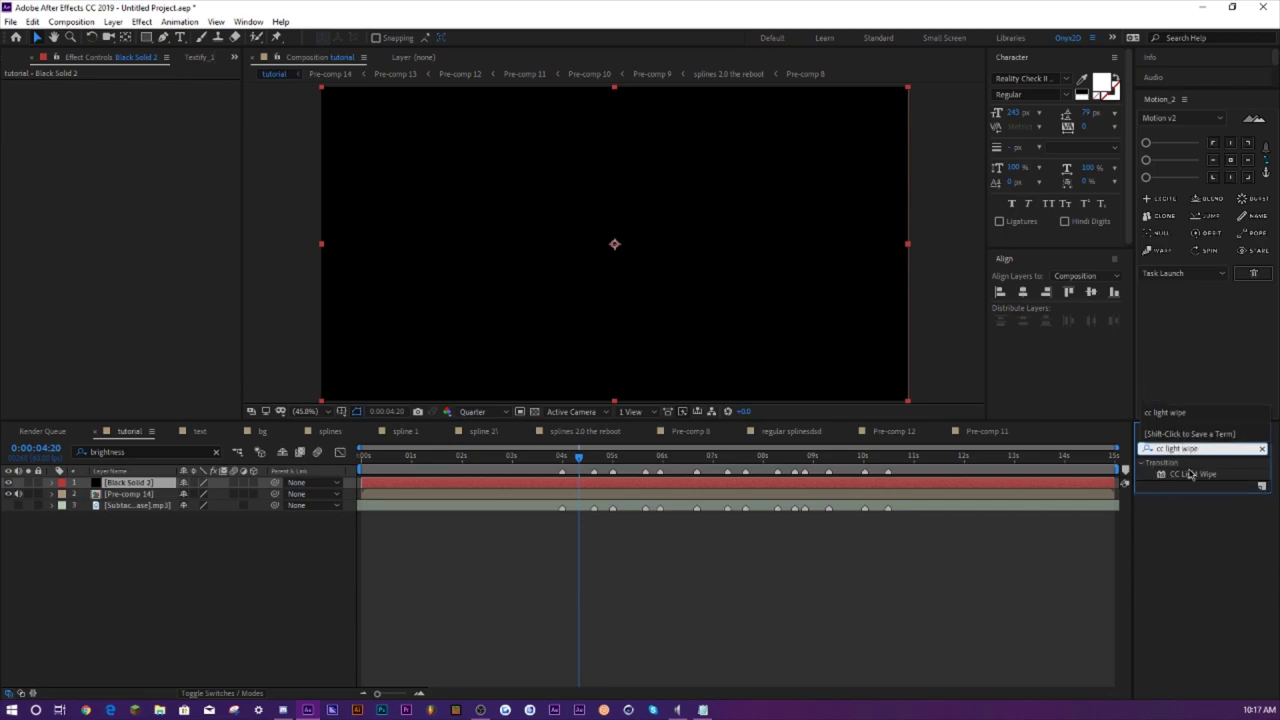
{"action": "left_click_drag", "start_coordinate": [1190, 474], "coordinate": [129, 484]}
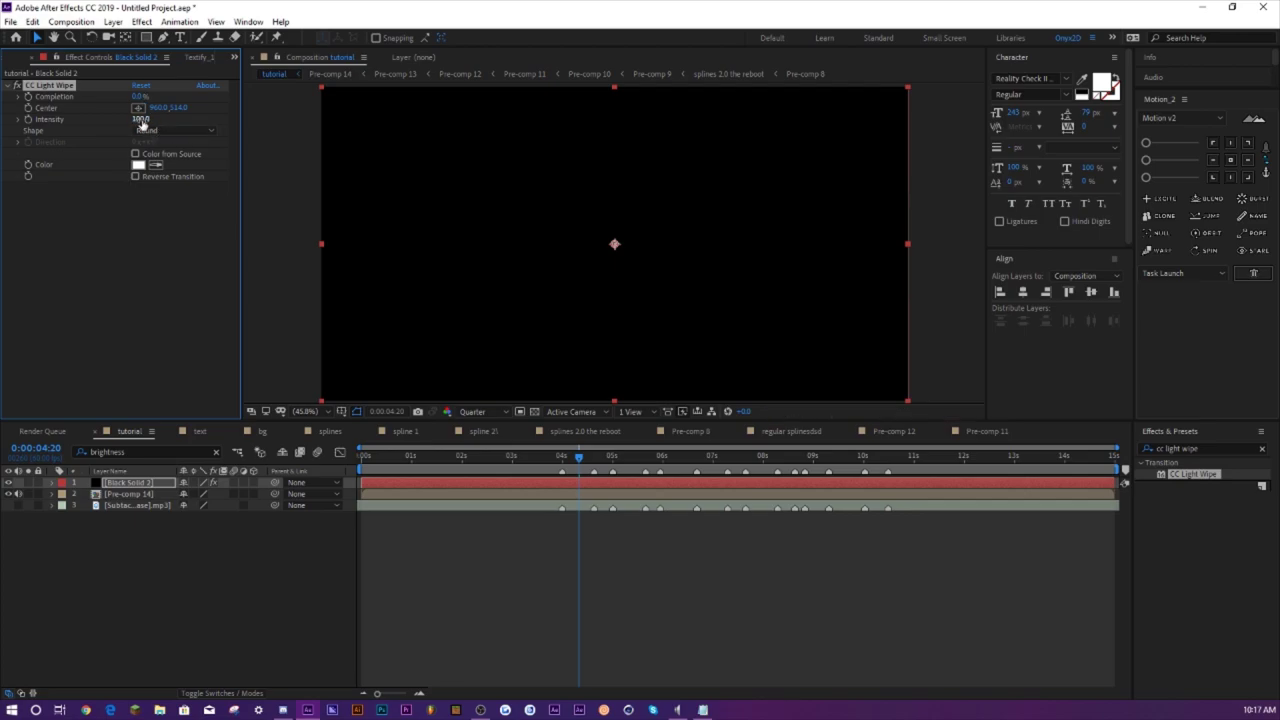
{"action": "left_click", "coordinate": [150, 131]}
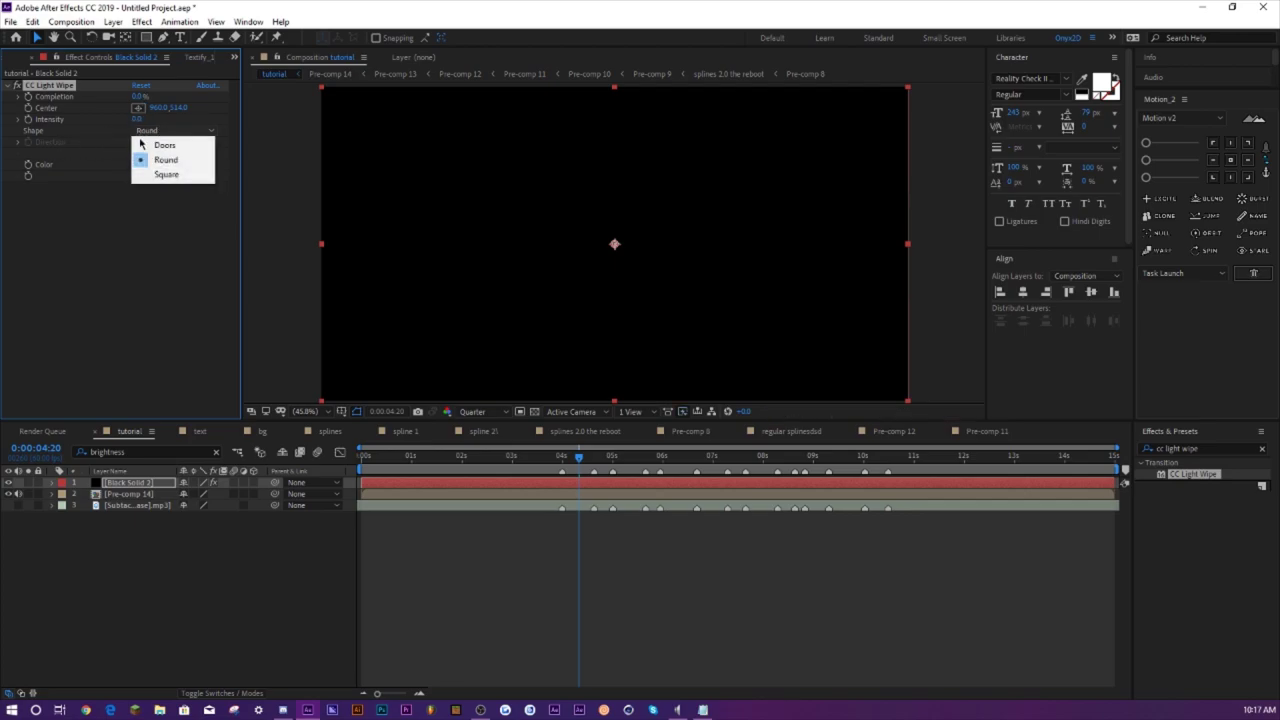
{"action": "left_click", "coordinate": [155, 153]}
{"action": "left_click", "coordinate": [140, 96]}
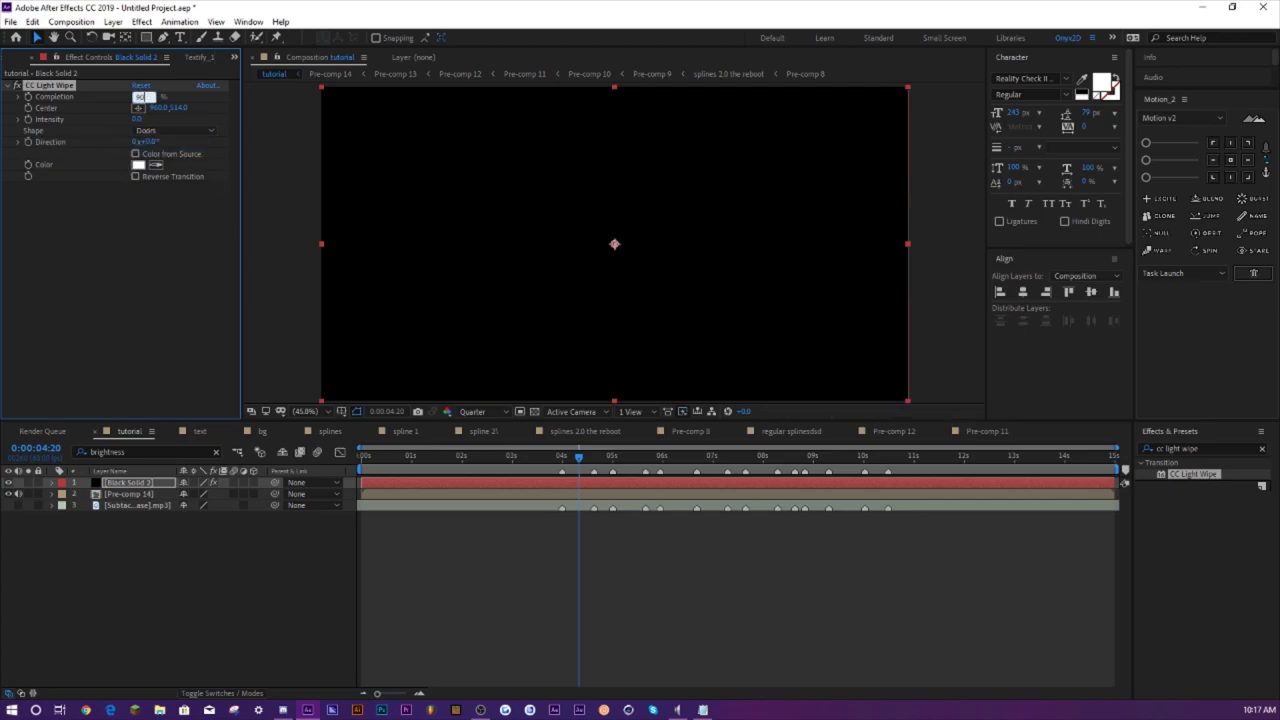
{"action": "type", "text": "100"}
{"action": "key", "text": "Return"}
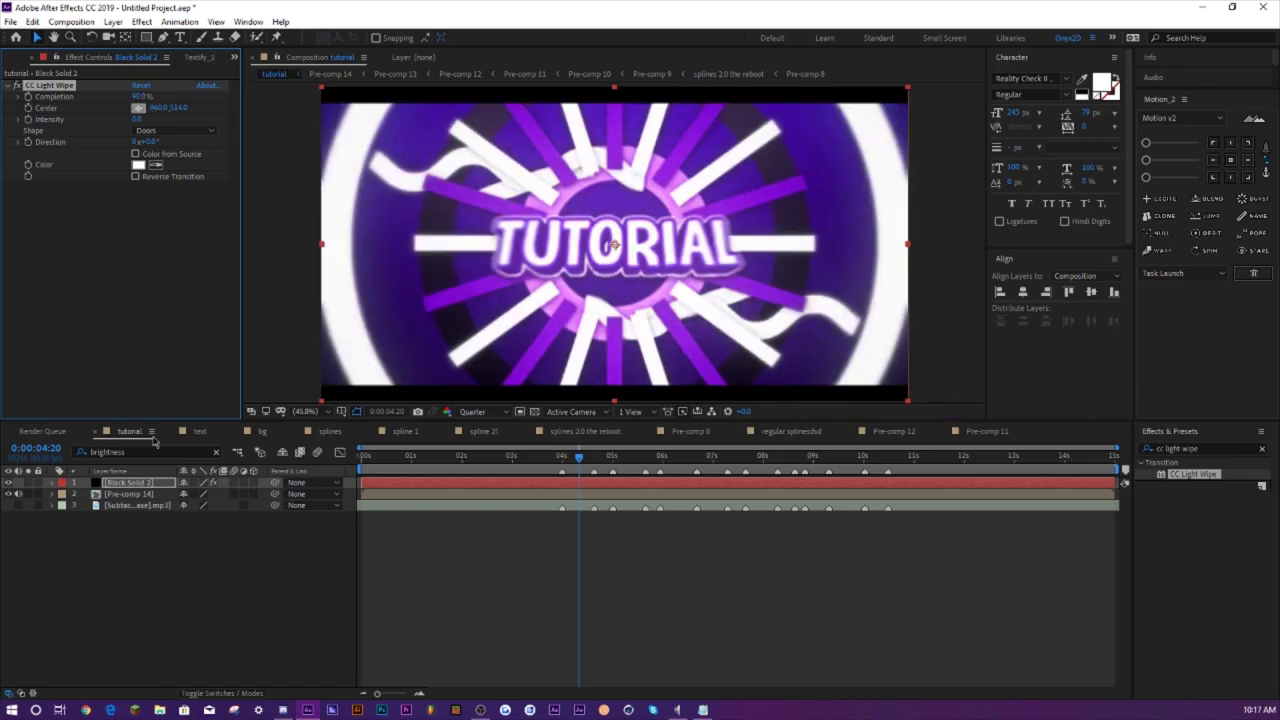
- Pre-compose the black solid and Pre-comp 14 into Pre-comp 15
{"action": "left_click", "coordinate": [128, 494], "text": "shift"}
{"action": "right_click", "coordinate": [128, 494]}
{"action": "left_click", "coordinate": [147, 436]}
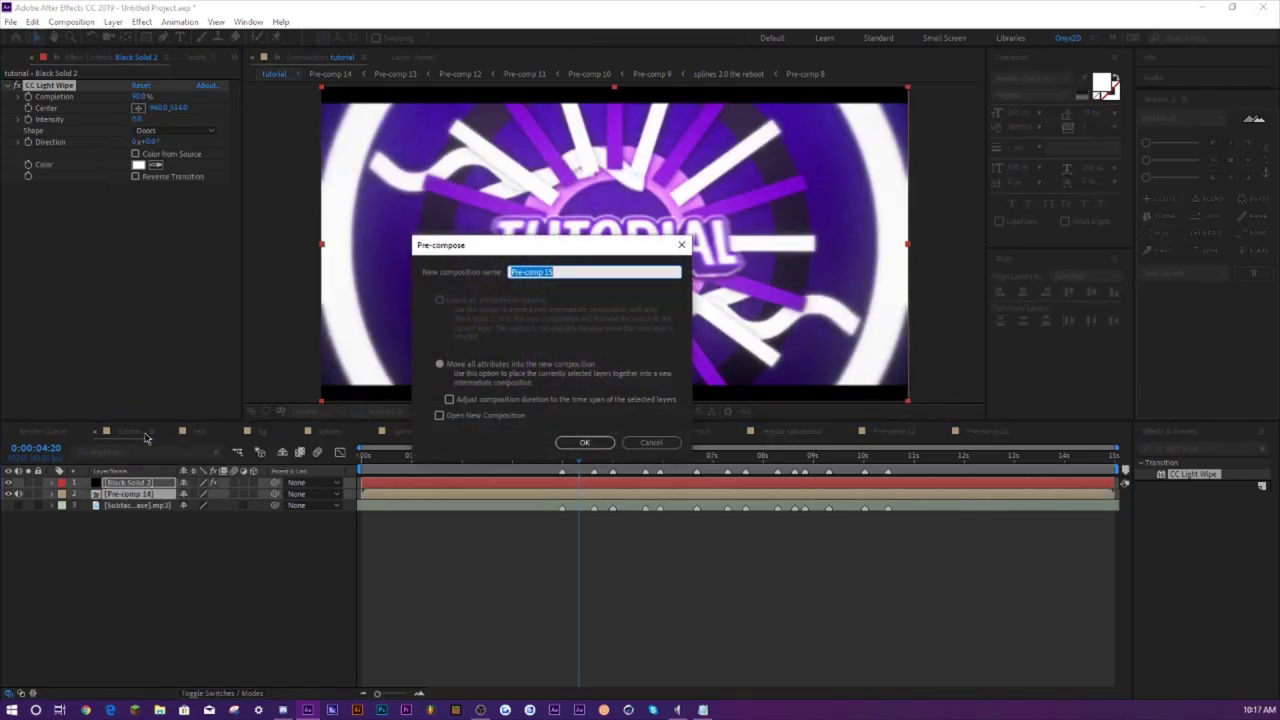
{"action": "key", "text": "Return"}
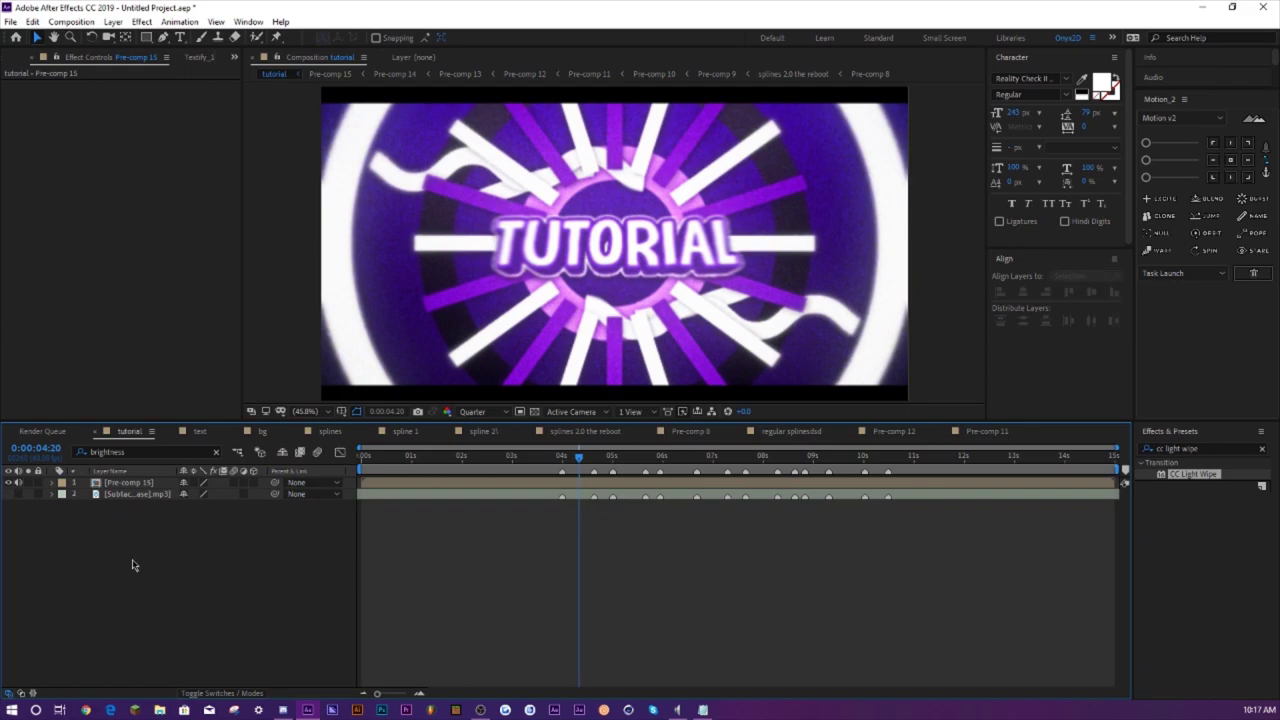
- Create a full-frame bright green solid, Green Solid 1
{"action": "key", "text": "ctrl+y"}
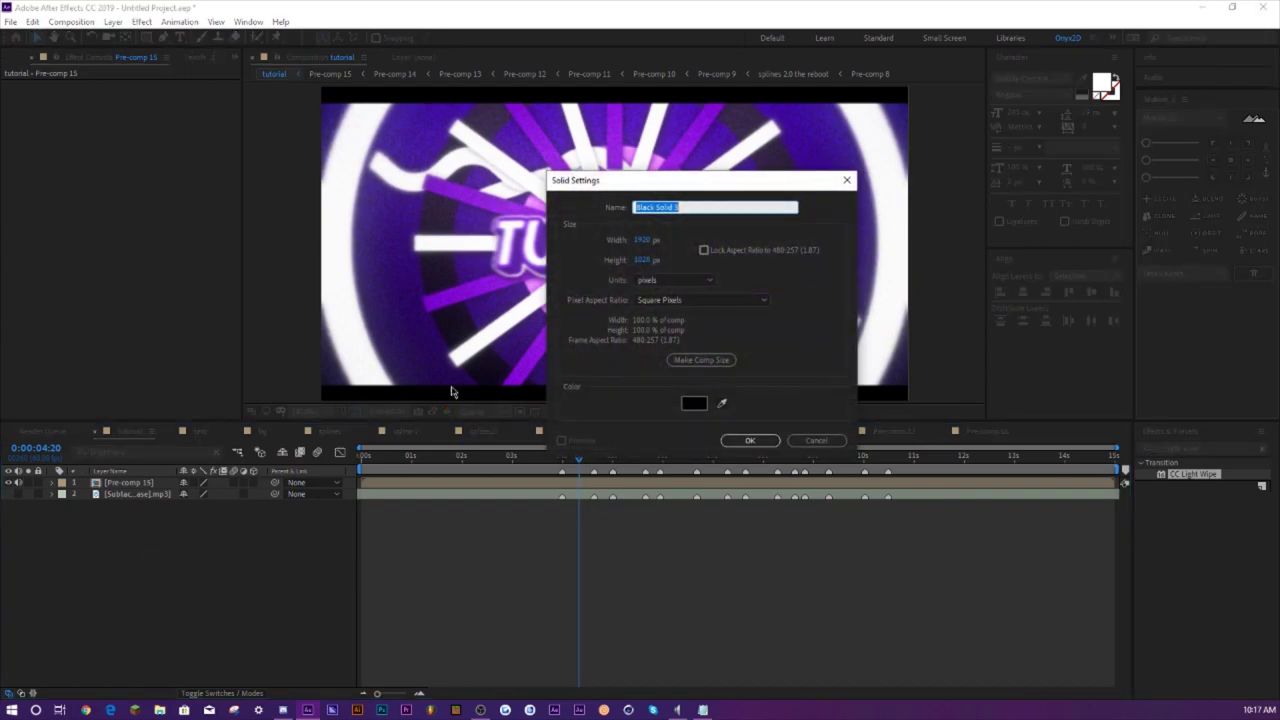
{"action": "left_click", "coordinate": [697, 405]}
{"action": "left_click", "coordinate": [808, 445]}
{"action": "left_click", "coordinate": [787, 442]}
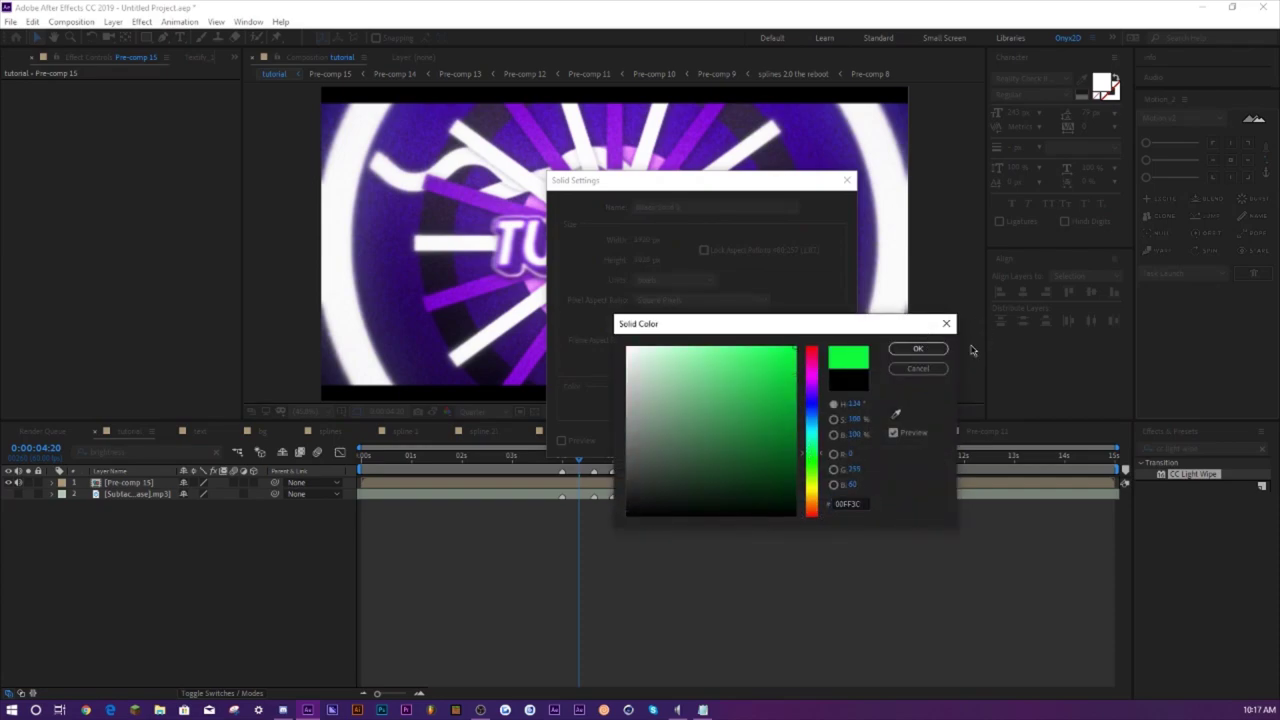
{"action": "left_click", "coordinate": [918, 348]}
{"action": "left_click", "coordinate": [740, 442]}
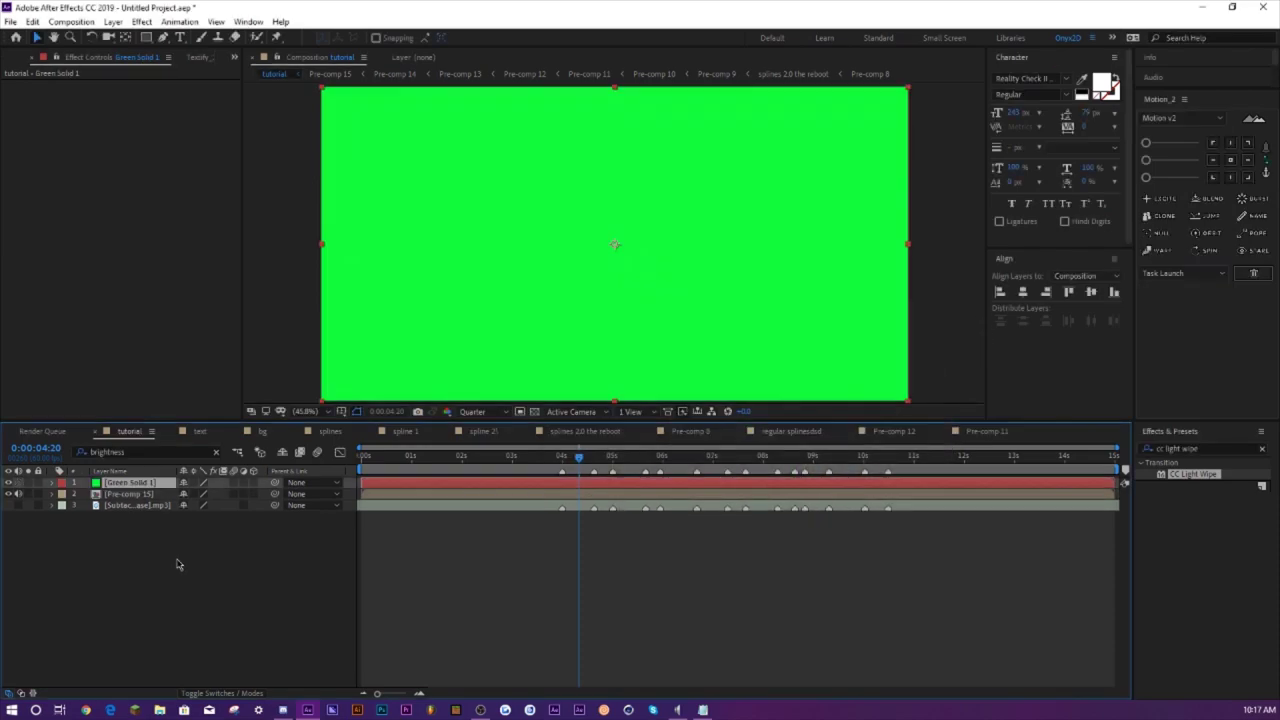
{"action": "left_click", "coordinate": [105, 618]}
- Turn on the mp3 audio track and duplicate Green Solid 1
{"action": "left_click_drag", "start_coordinate": [562, 458], "coordinate": [540, 458]}
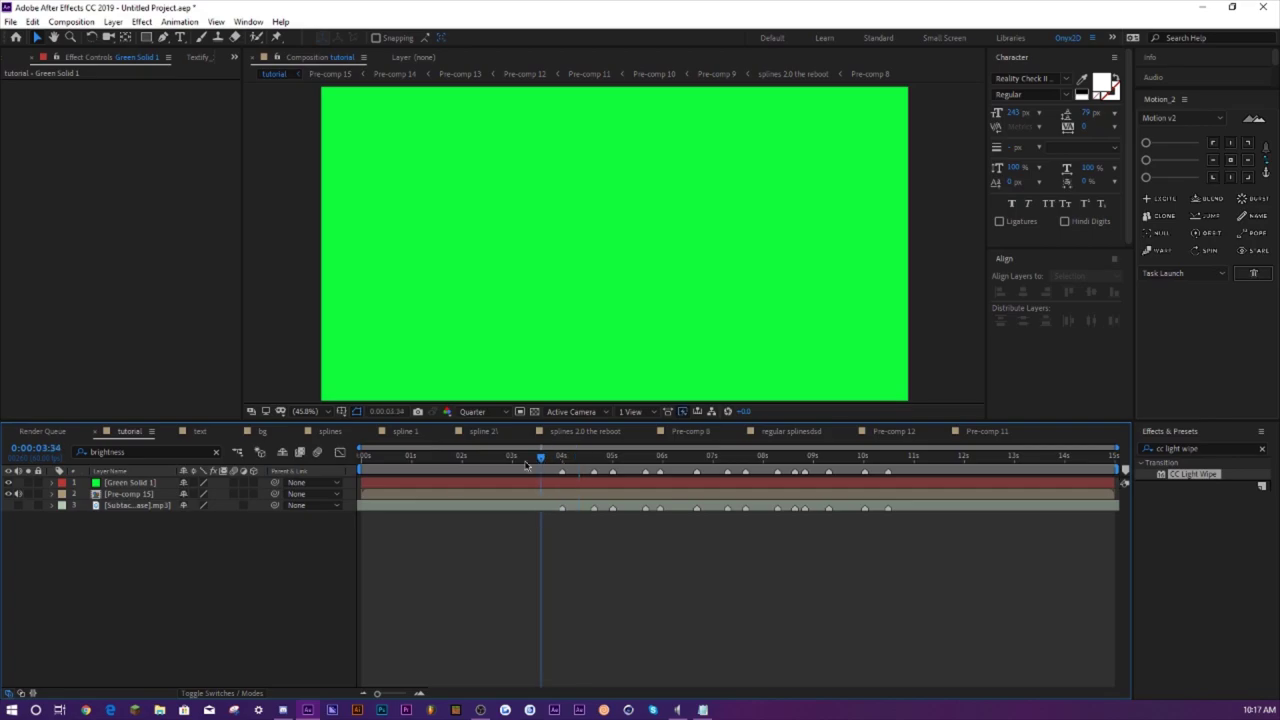
{"action": "left_click", "coordinate": [18, 506]}
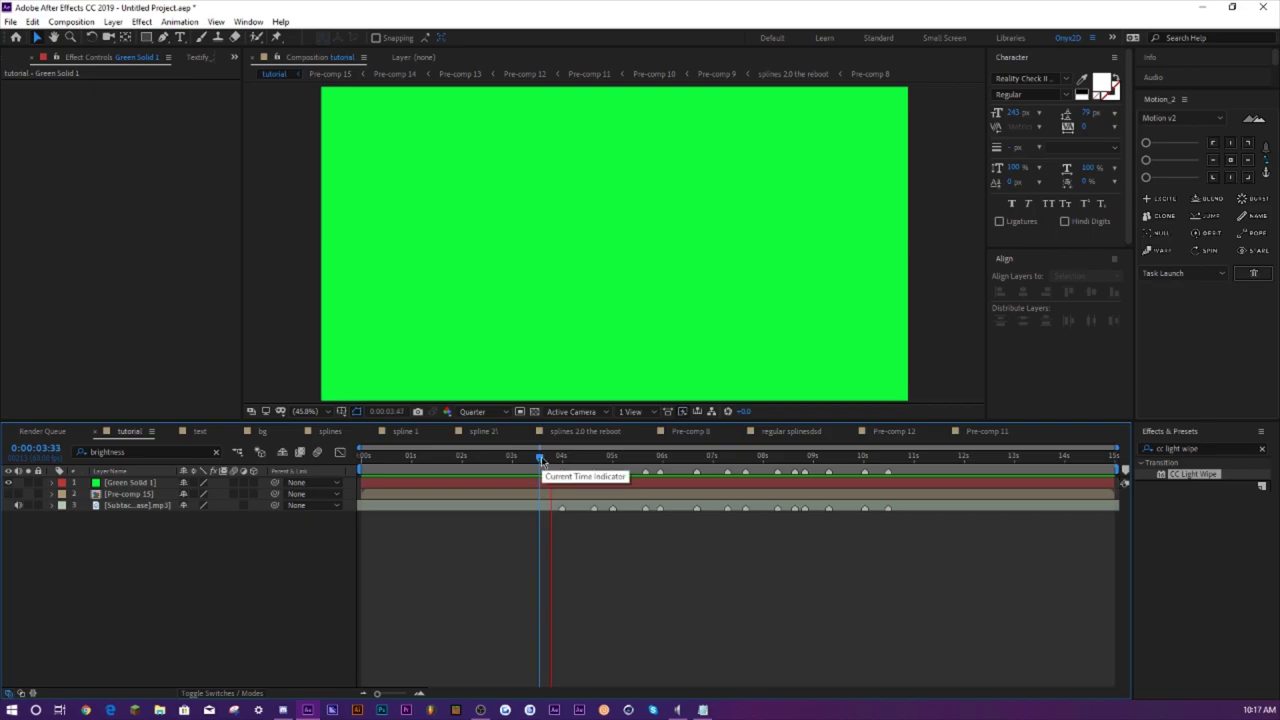
{"action": "left_click_drag", "start_coordinate": [541, 459], "coordinate": [546, 460]}
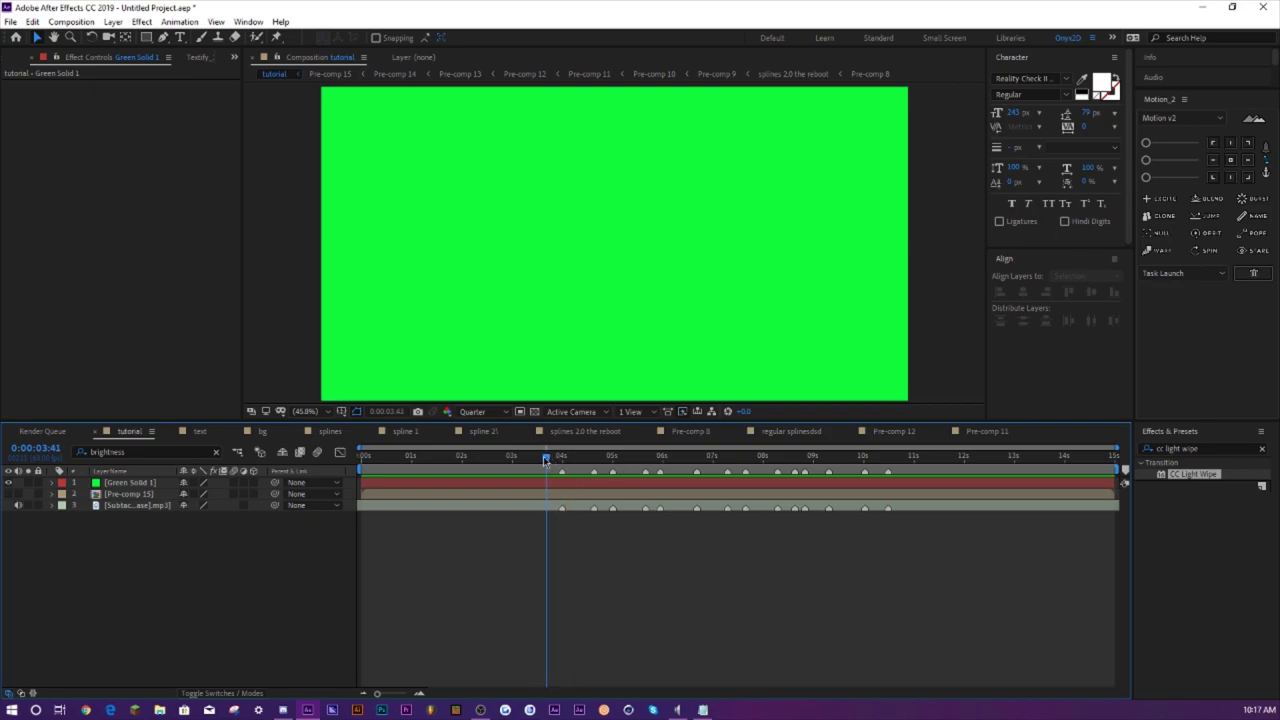
{"action": "left_click", "coordinate": [130, 482]}
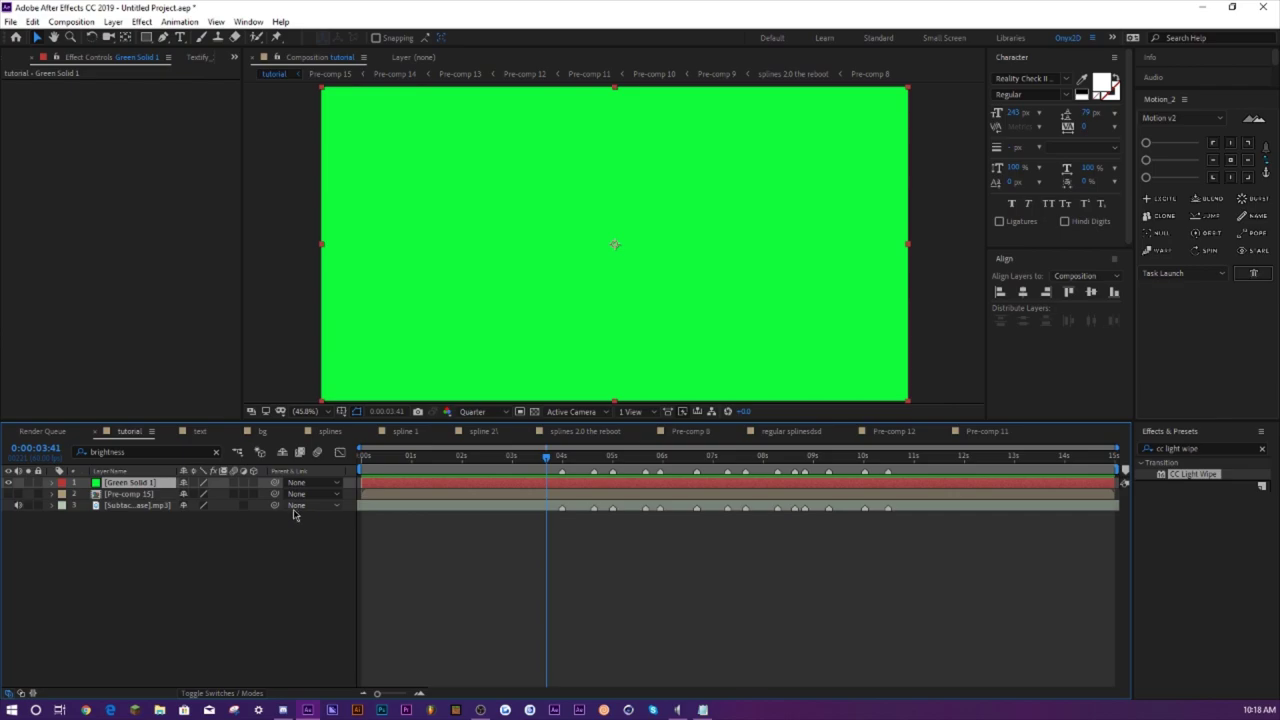
{"action": "key", "text": "ctrl+d"}
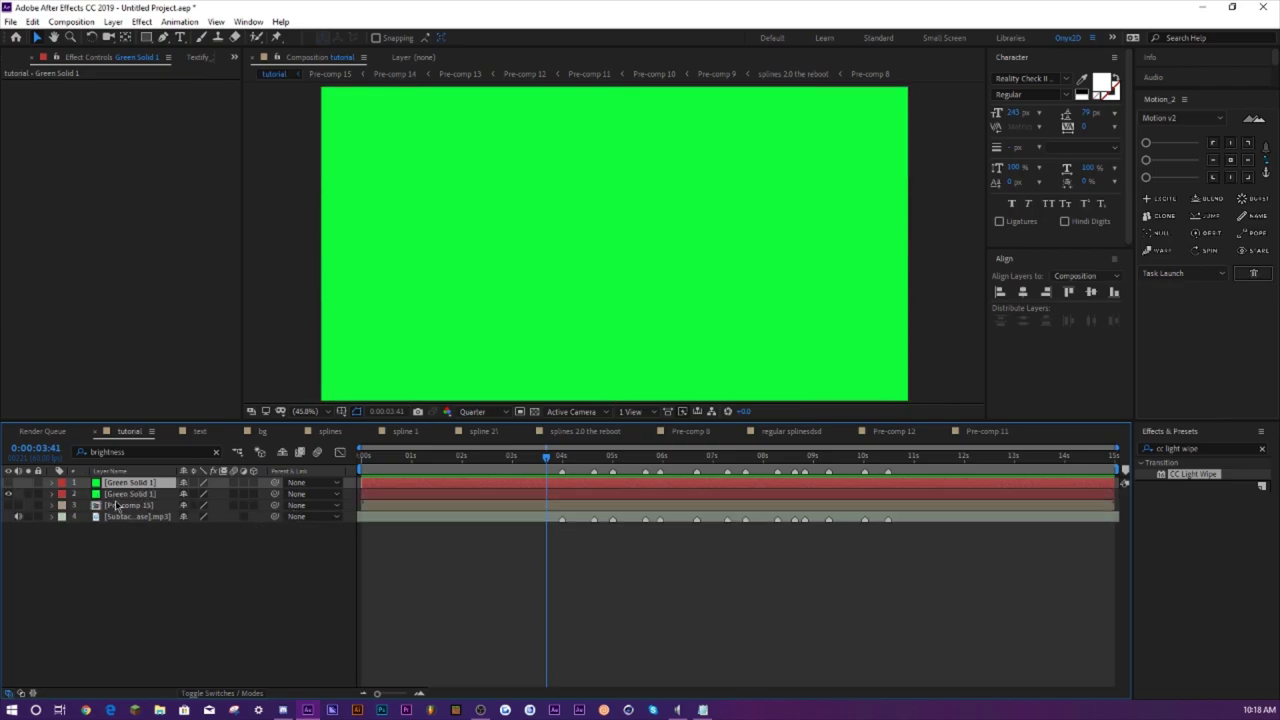
- Apply S_WipeCircle to the lower Green Solid 1 with Wipe Direction set to Circle Out
{"action": "left_click", "coordinate": [130, 494]}
{"action": "left_click", "coordinate": [1229, 448]}
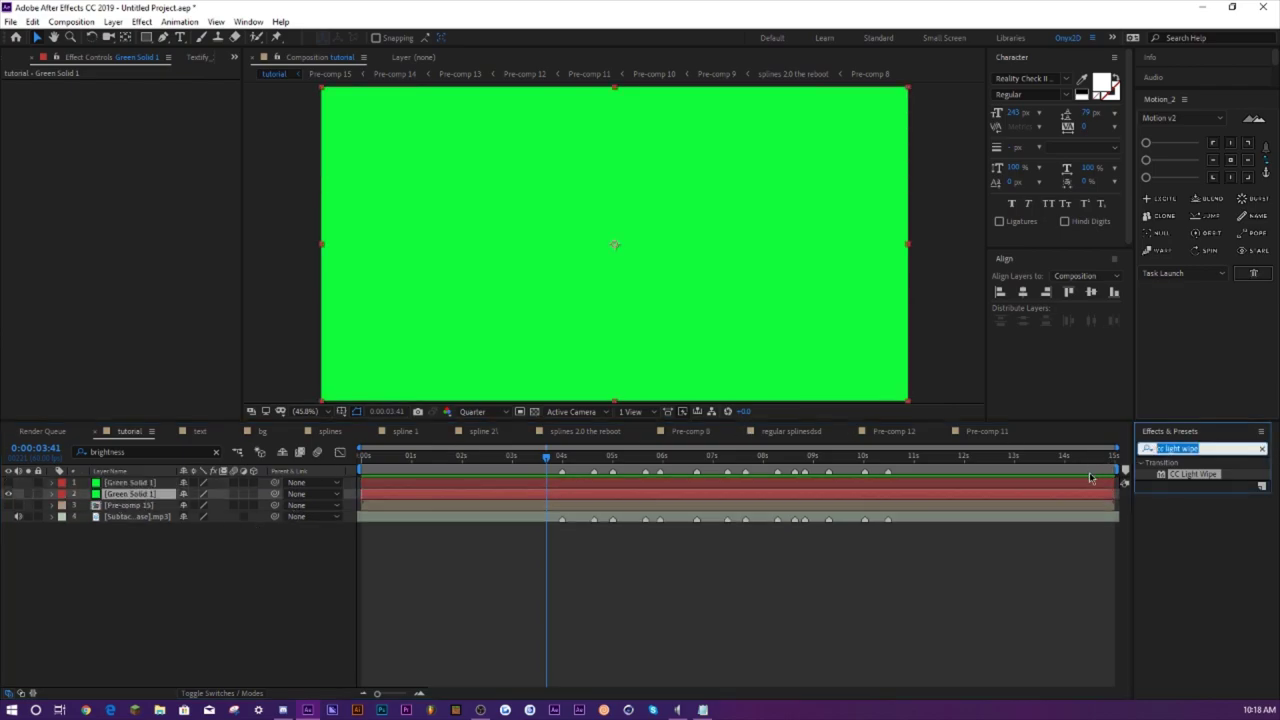
{"action": "type", "text": "s_wip"}
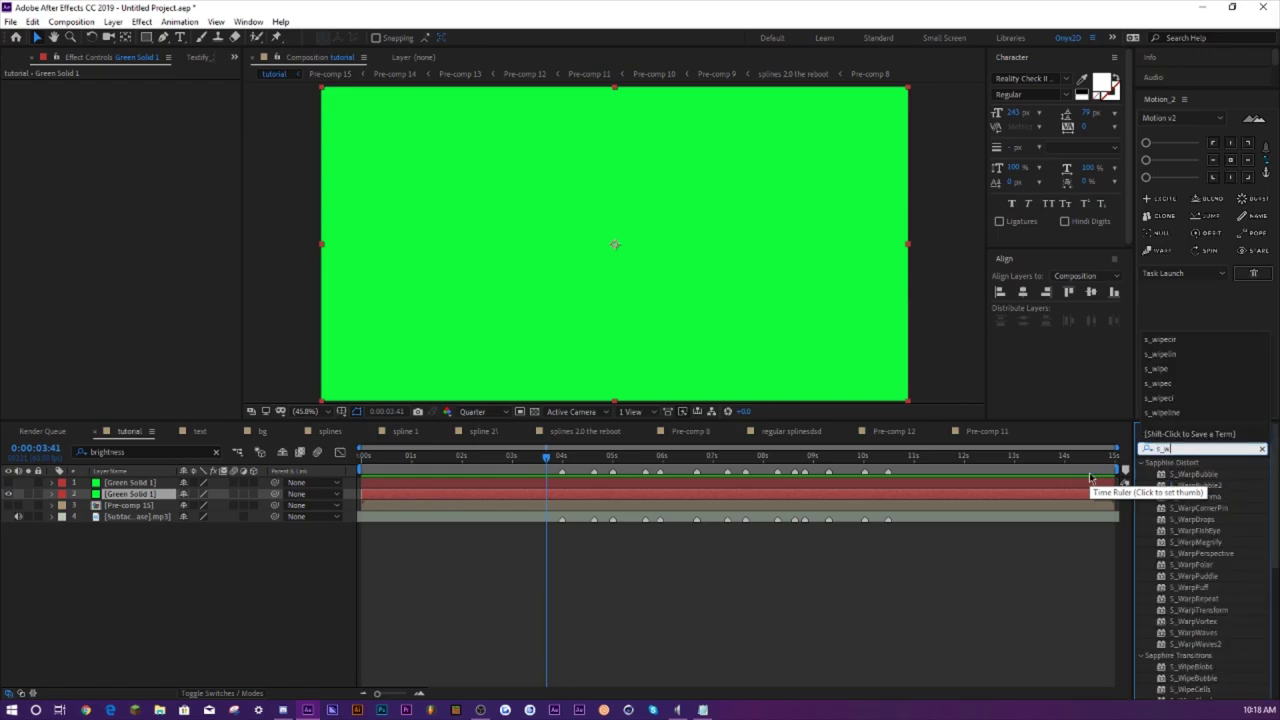
{"action": "type", "text": "e"}
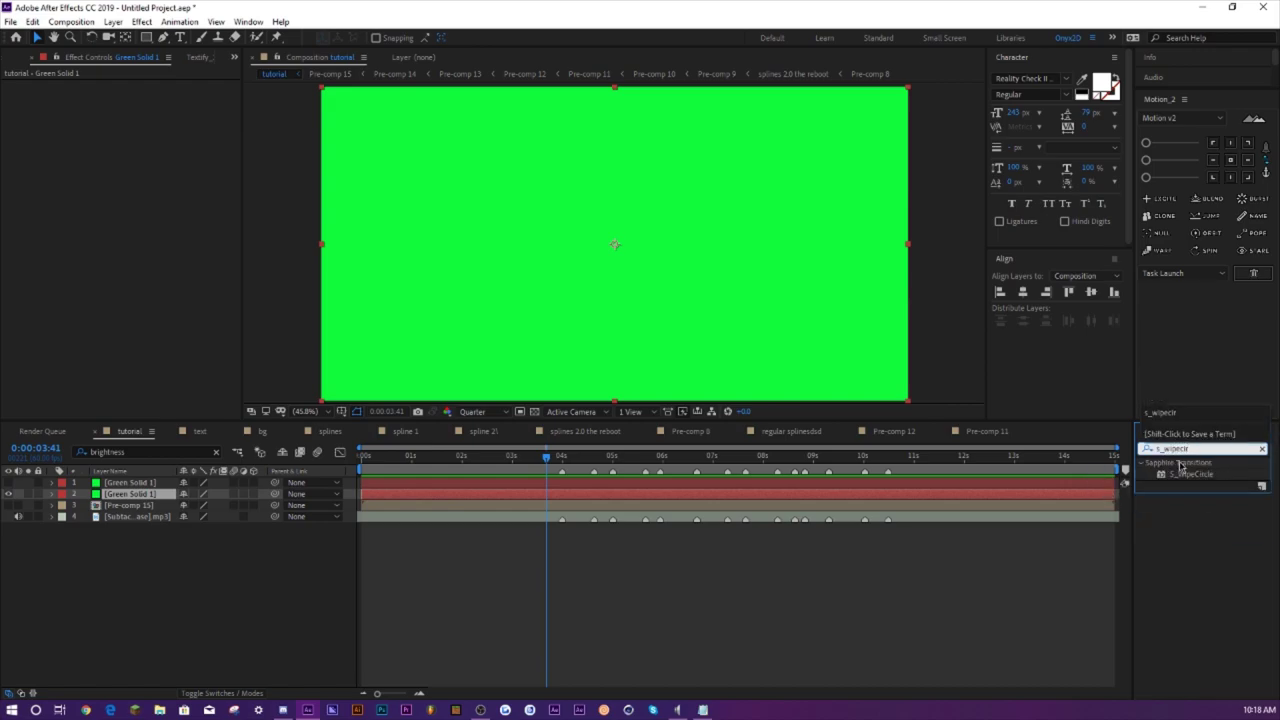
{"action": "type", "text": "cir"}
{"action": "left_click", "coordinate": [135, 506]}
{"action": "left_click_drag", "start_coordinate": [138, 512], "coordinate": [138, 494]}
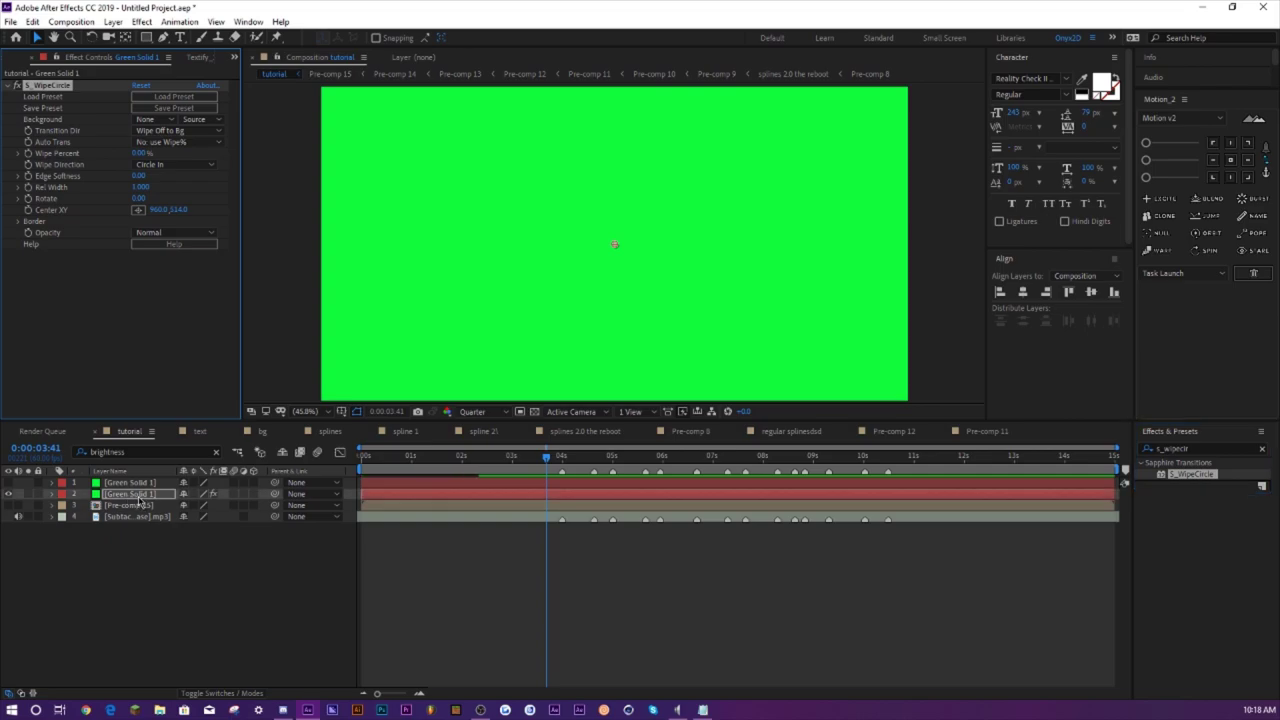
{"action": "left_click_drag", "start_coordinate": [143, 157], "coordinate": [44, 212]}
{"action": "left_click", "coordinate": [170, 164]}
{"action": "left_click", "coordinate": [164, 194]}
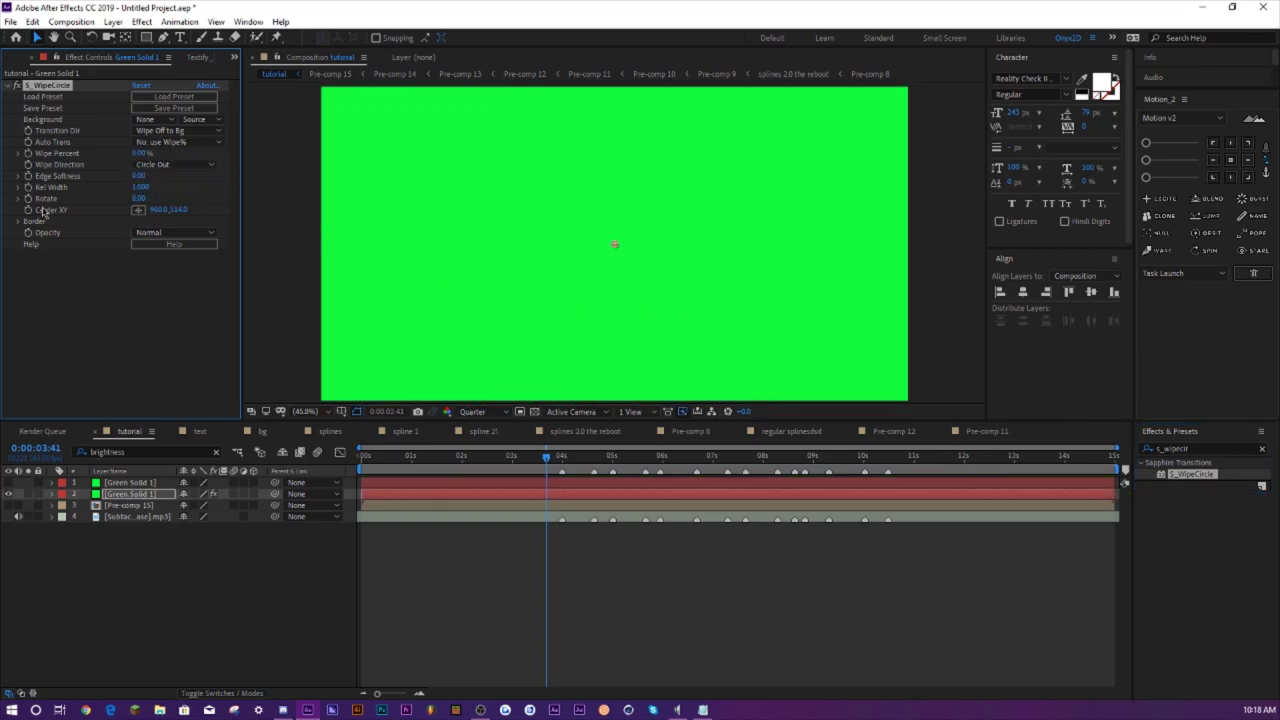
- Keyframe Wipe Percent to 100% at 4:52 and select the Wipe Percent keyframes
{"action": "left_click", "coordinate": [606, 459]}
{"action": "left_click_drag", "start_coordinate": [145, 157], "coordinate": [380, 163]}
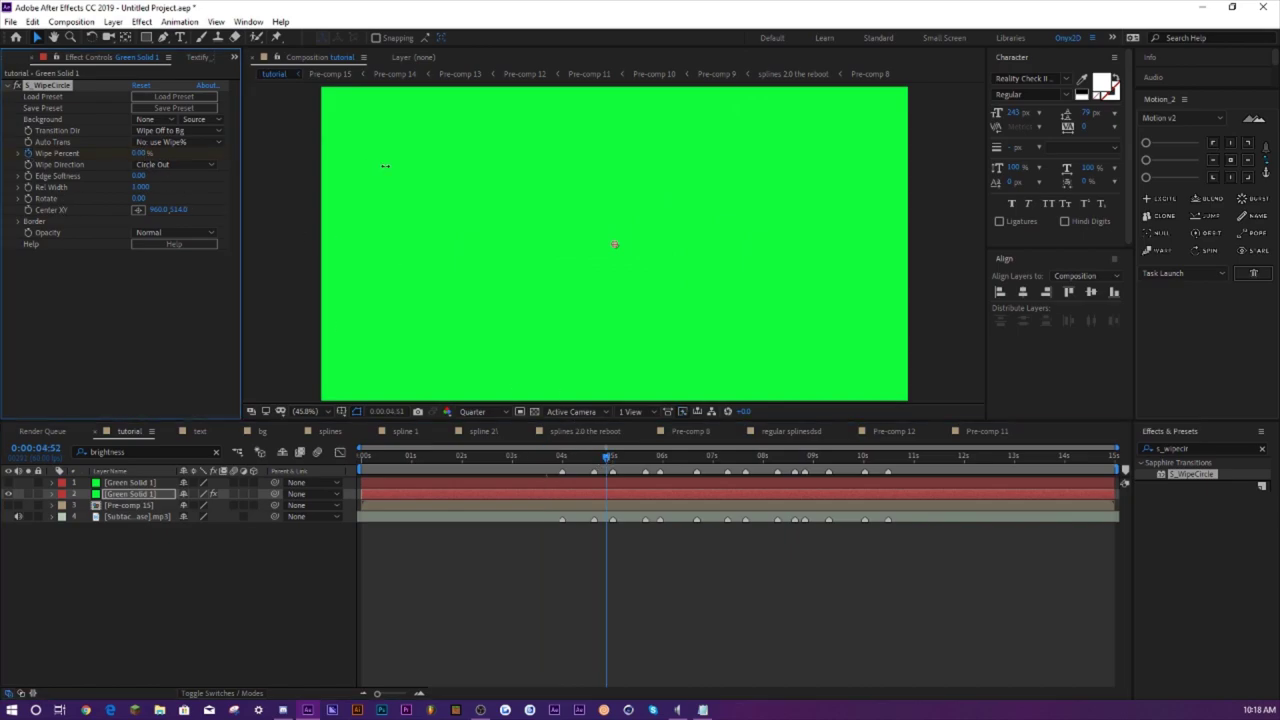
{"action": "left_click", "coordinate": [123, 495]}
{"action": "key", "text": "u"}
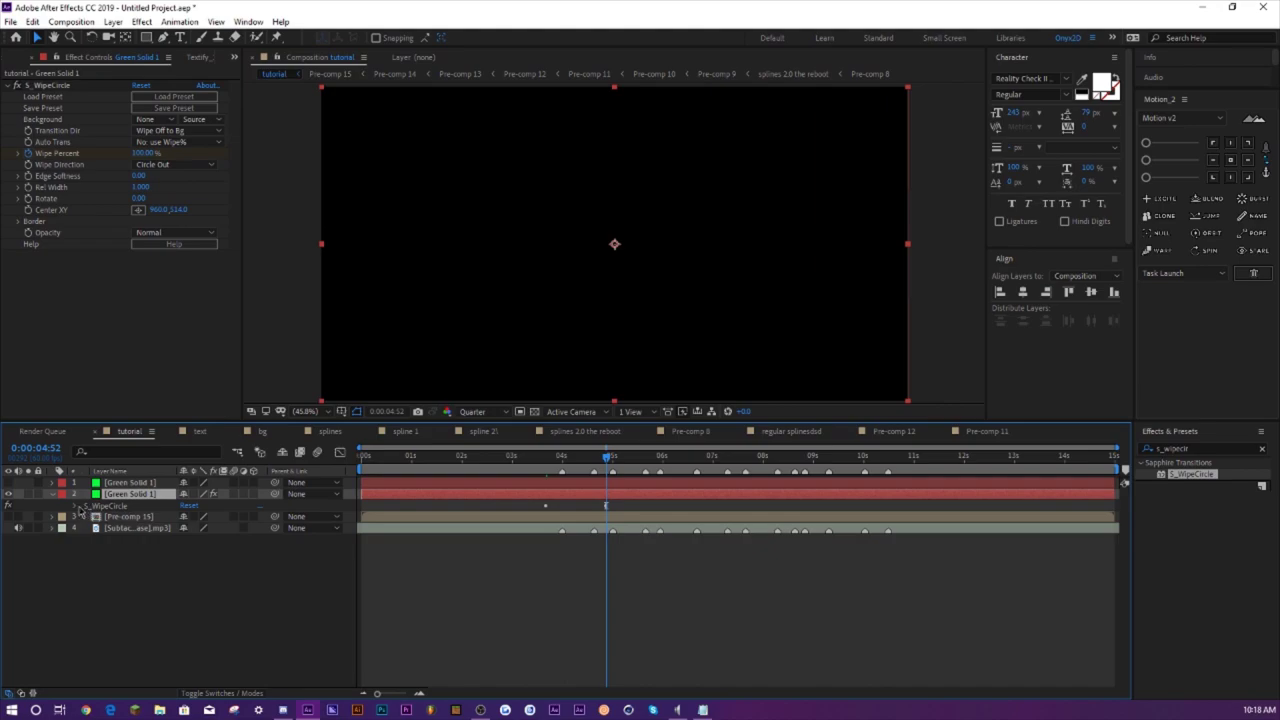
{"action": "left_click", "coordinate": [89, 506]}
{"action": "left_click", "coordinate": [546, 573]}
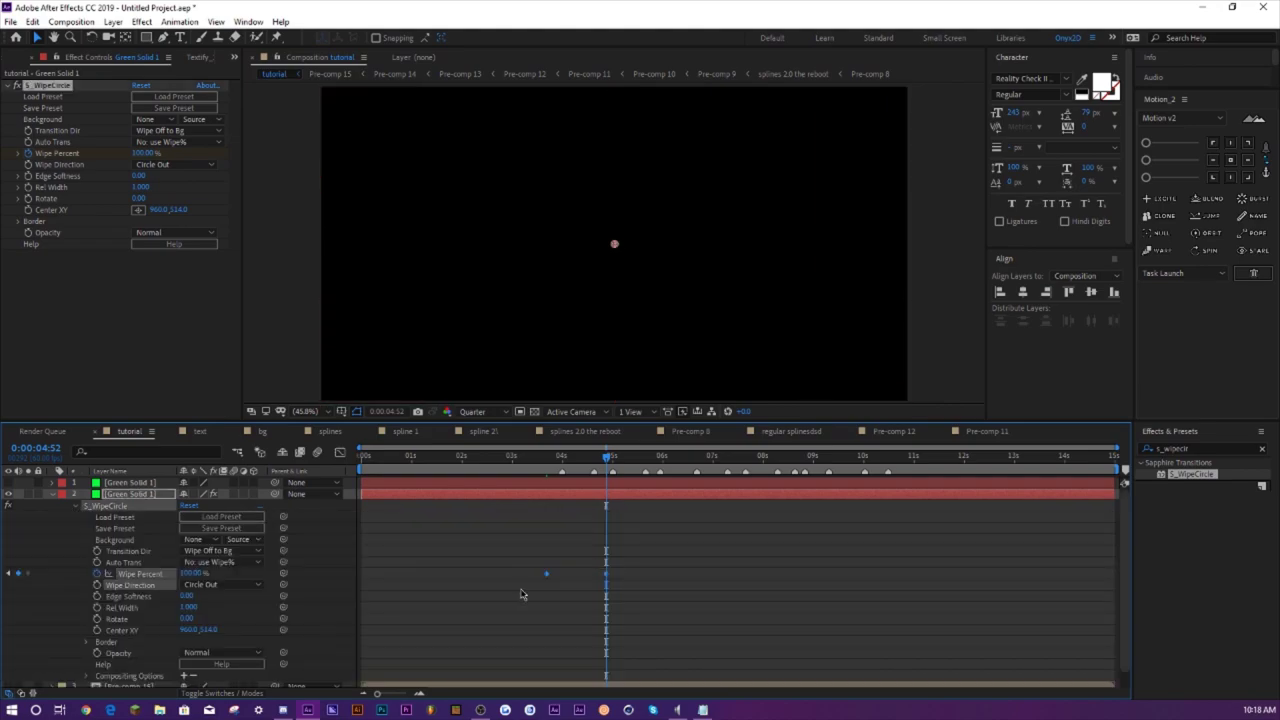
- In the Wipe Percent speed graph, drag the influence handle into a sharp early spike
{"action": "left_click", "coordinate": [340, 452]}
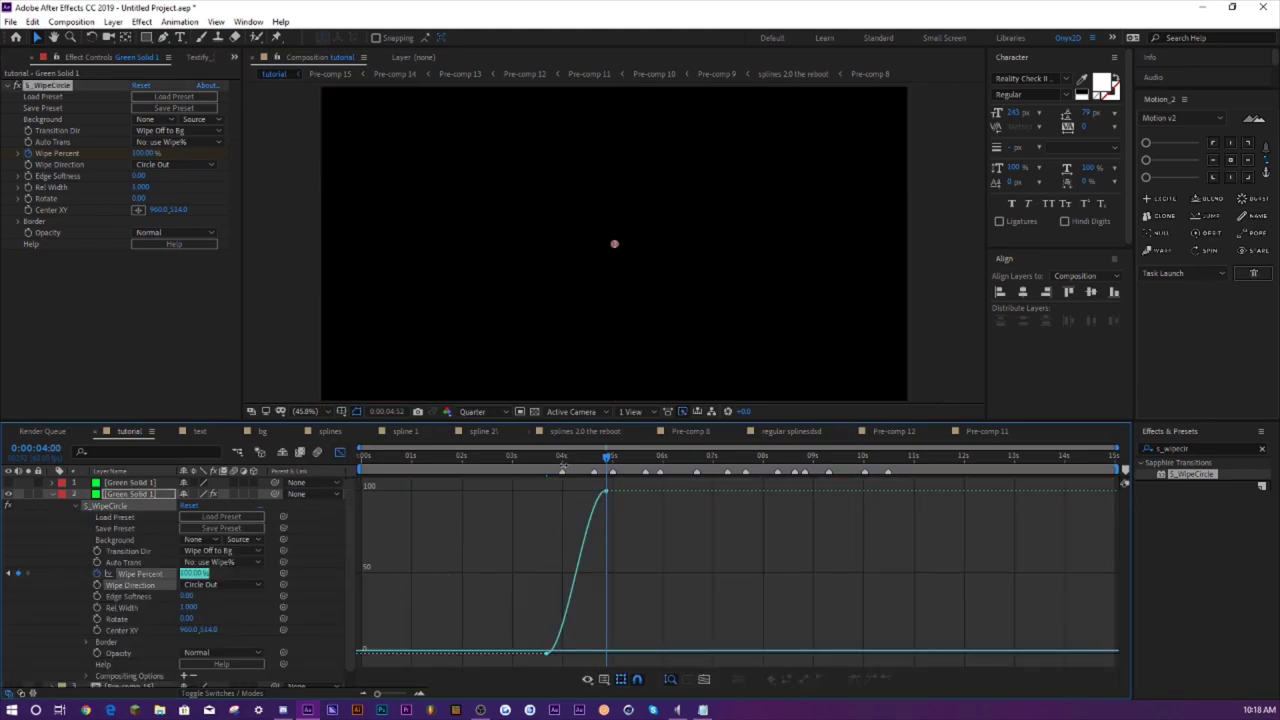
{"action": "left_click", "coordinate": [563, 466]}
{"action": "left_click", "coordinate": [604, 679]}
{"action": "left_click", "coordinate": [645, 555]}
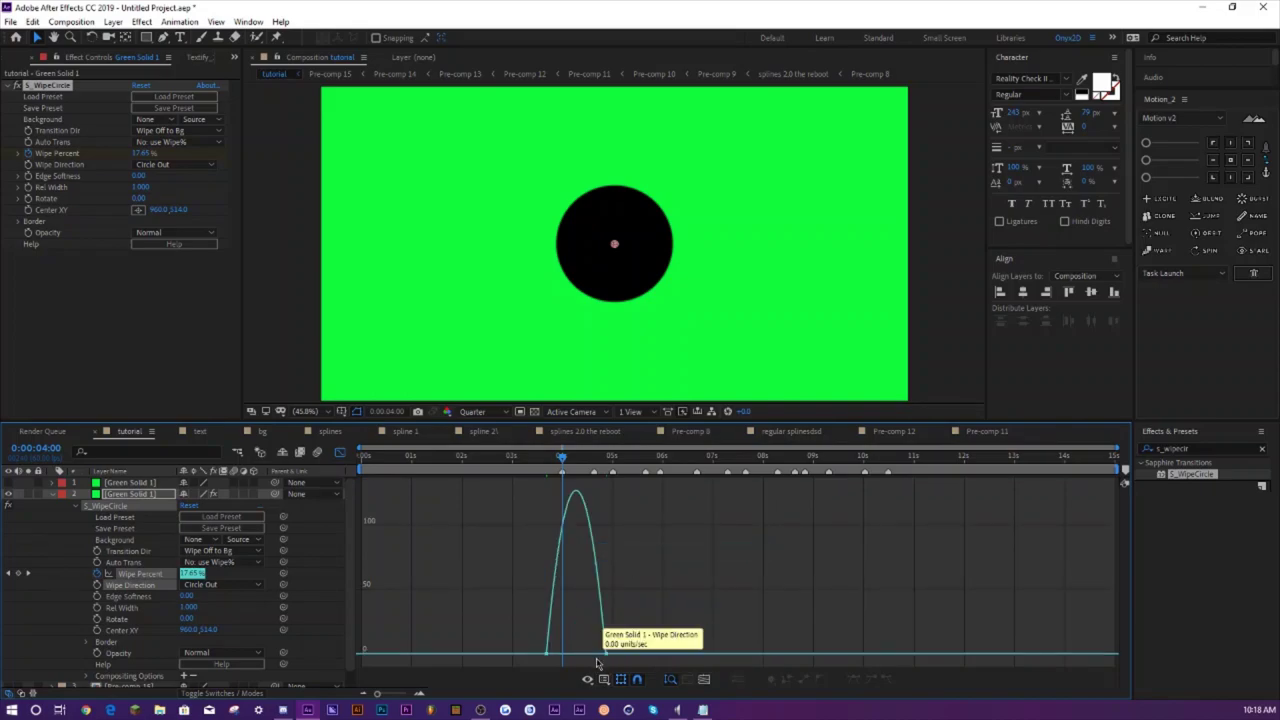
{"action": "left_click_drag", "start_coordinate": [600, 655], "coordinate": [546, 654]}
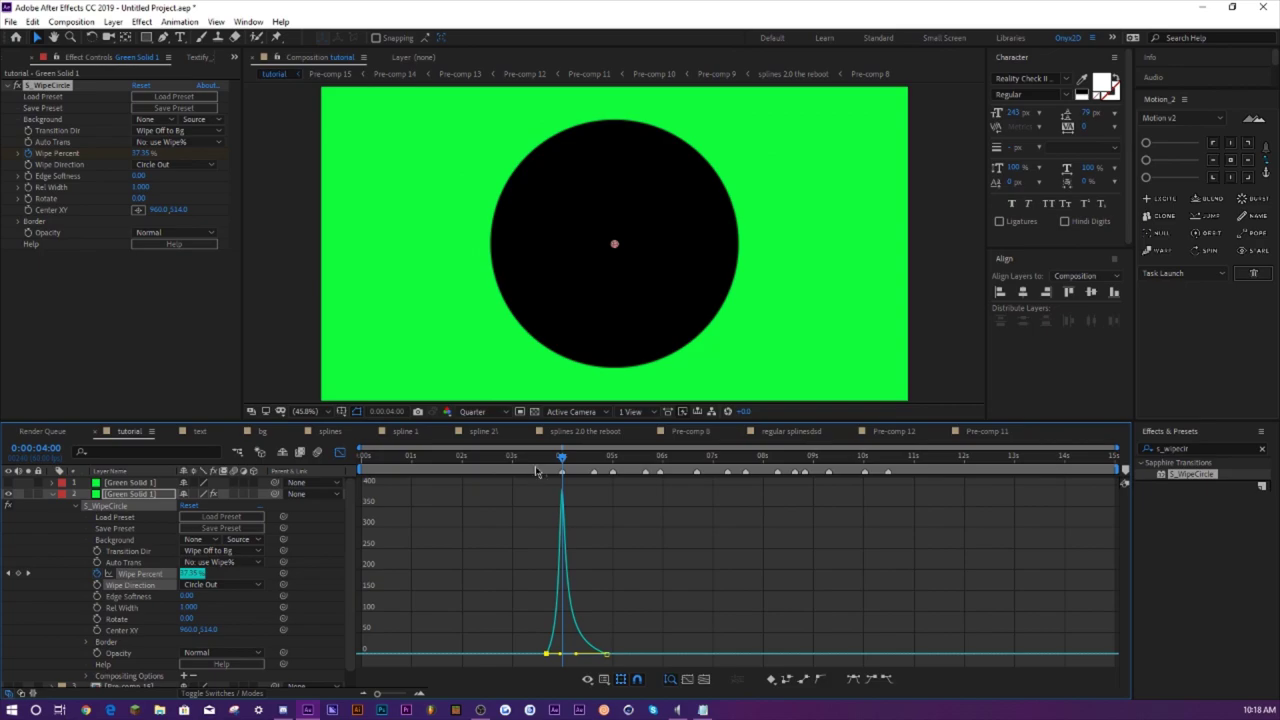
- Preview the circle wipe from 3:28, then park the time at 8:59 and collapse Green Solid 1
{"action": "left_click", "coordinate": [536, 466]}
{"action": "key", "text": "space"}
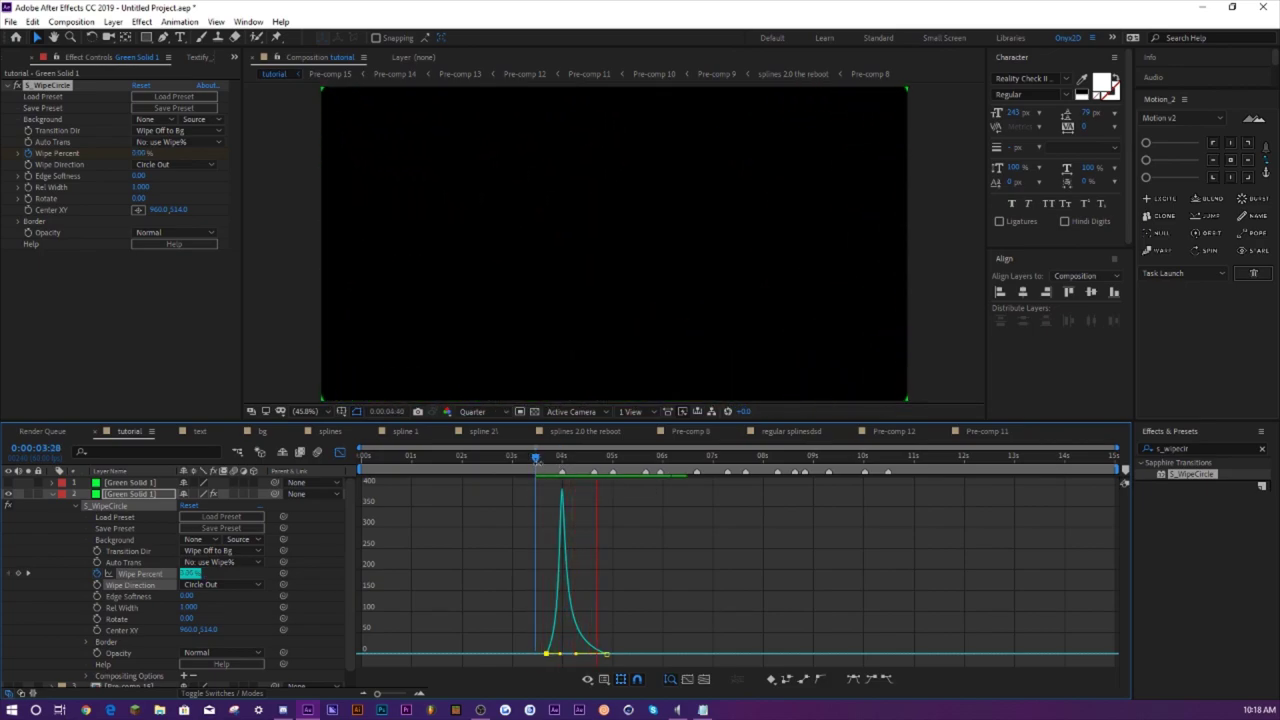
{"action": "left_click", "coordinate": [341, 452]}
{"action": "left_click", "coordinate": [403, 571]}
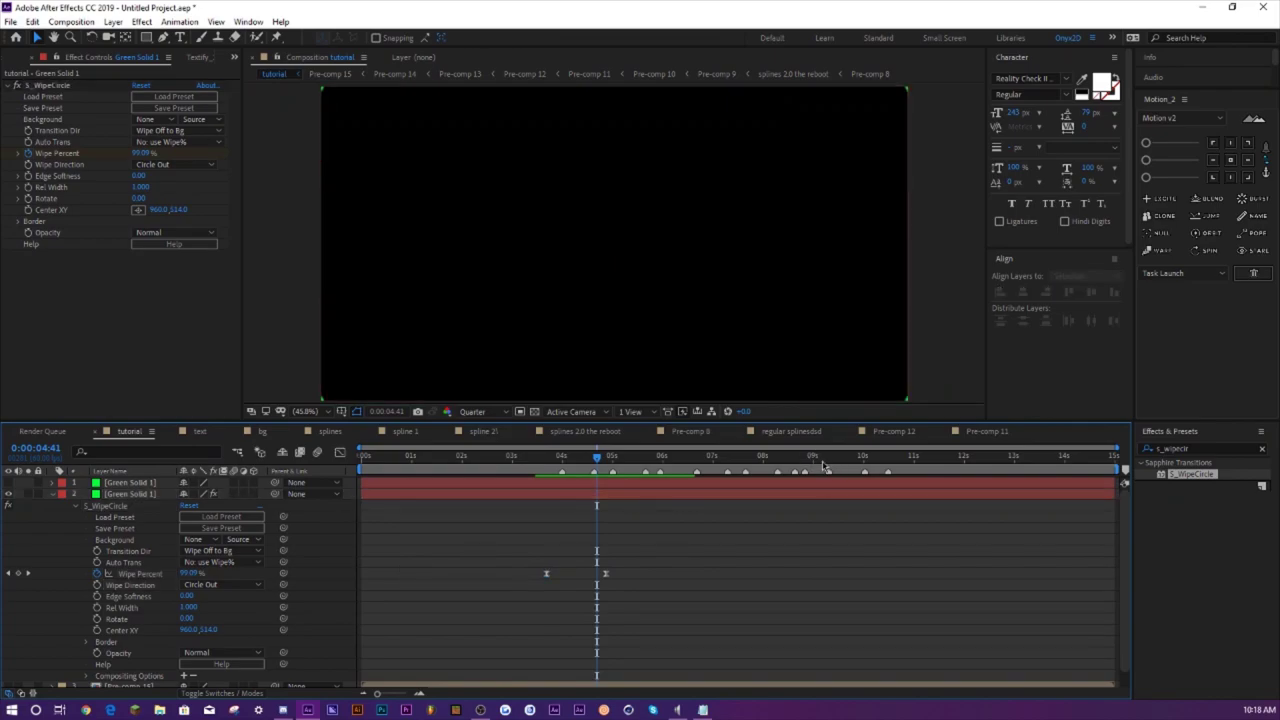
{"action": "left_click", "coordinate": [828, 458]}
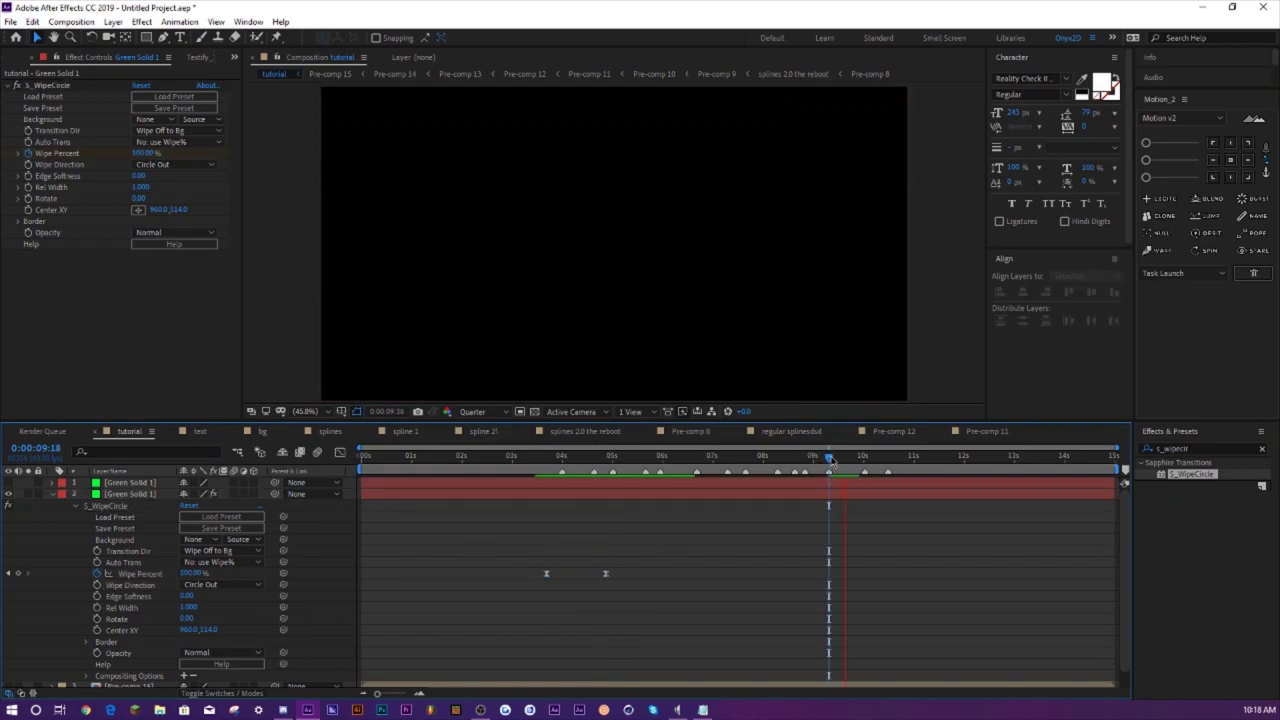
{"action": "left_click_drag", "start_coordinate": [828, 458], "coordinate": [812, 458]}
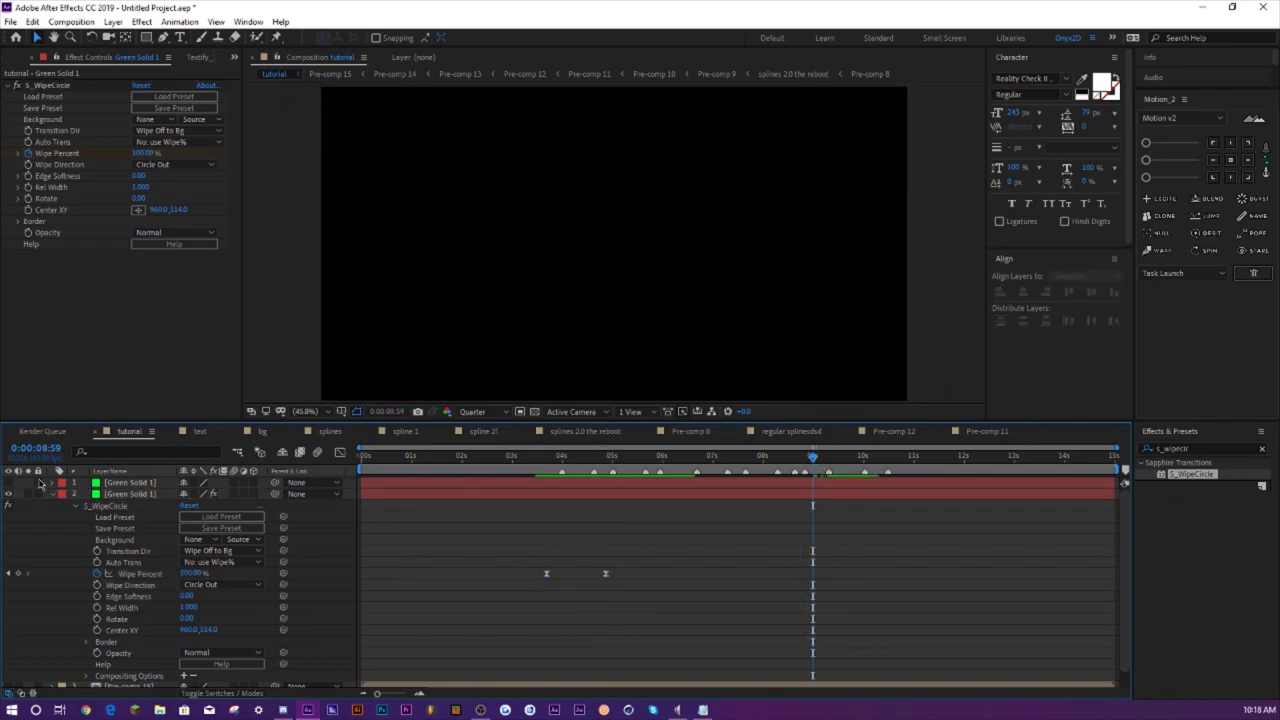
{"action": "left_click", "coordinate": [52, 494]}
{"action": "left_click", "coordinate": [9, 483]}
- Apply S_WipeLine to the top Green Solid 1, keyframing Wipe Percent 100% at 8:59, then move to 10:25
{"action": "left_click", "coordinate": [140, 483]}
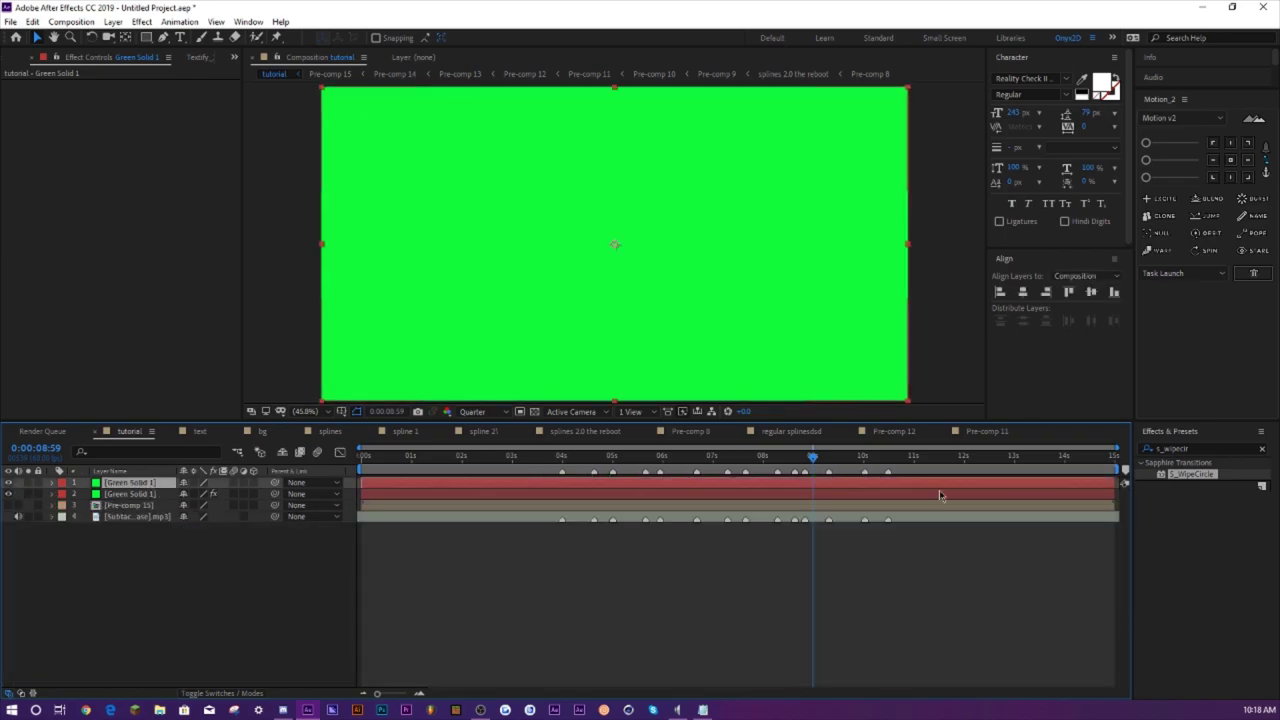
{"action": "left_click", "coordinate": [1205, 450]}
{"action": "key", "text": "BackSpace"}
{"action": "key", "text": "BackSpace"}
{"action": "key", "text": "BackSpace"}
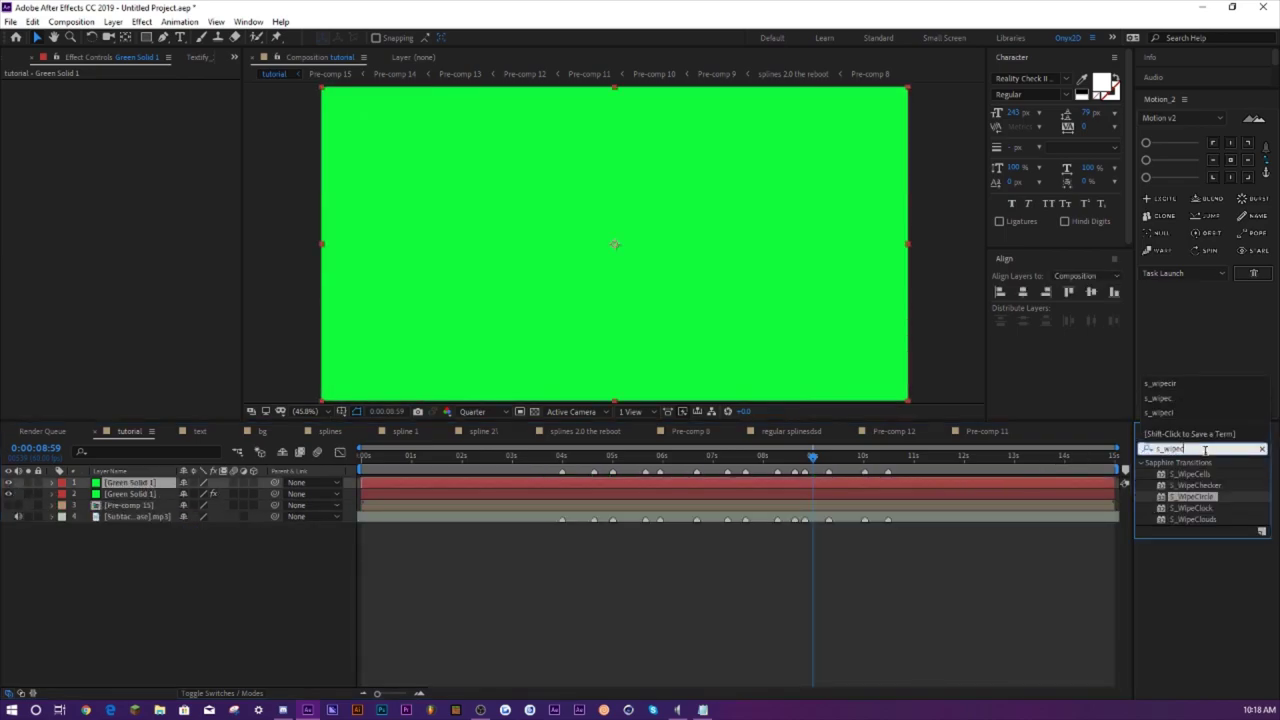
{"action": "type", "text": "line"}
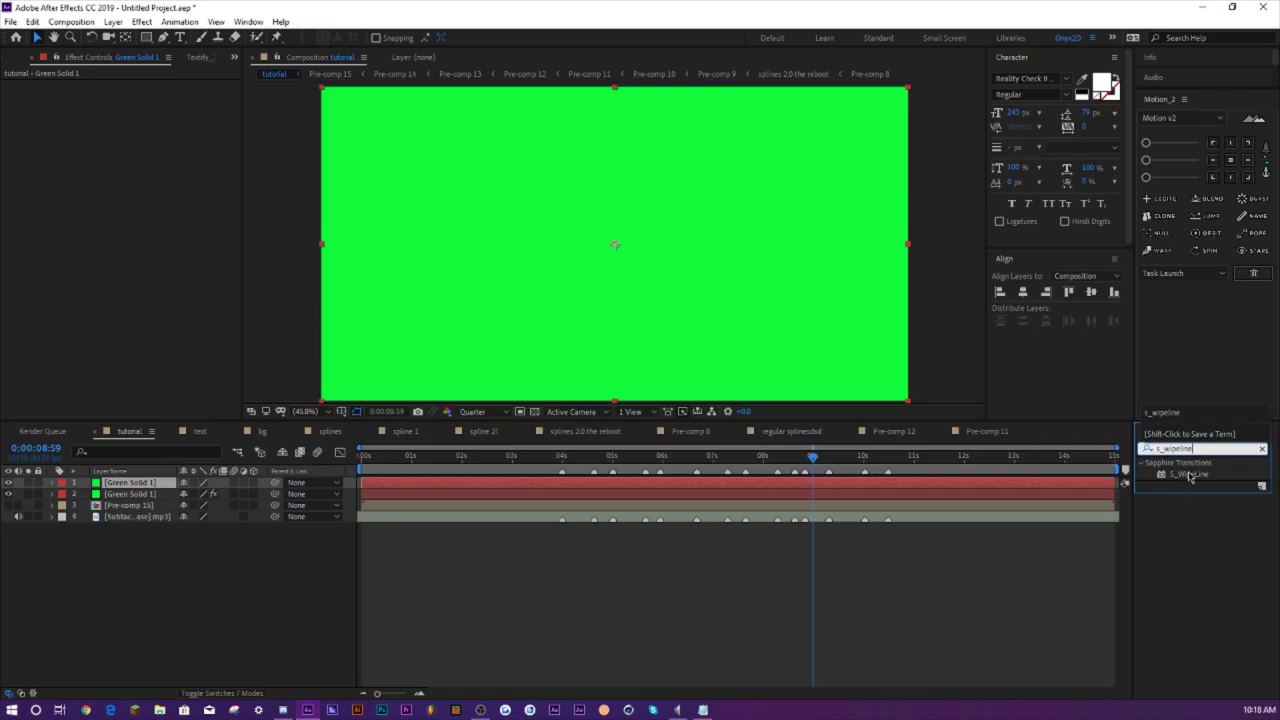
{"action": "left_click_drag", "start_coordinate": [1190, 477], "coordinate": [130, 484]}
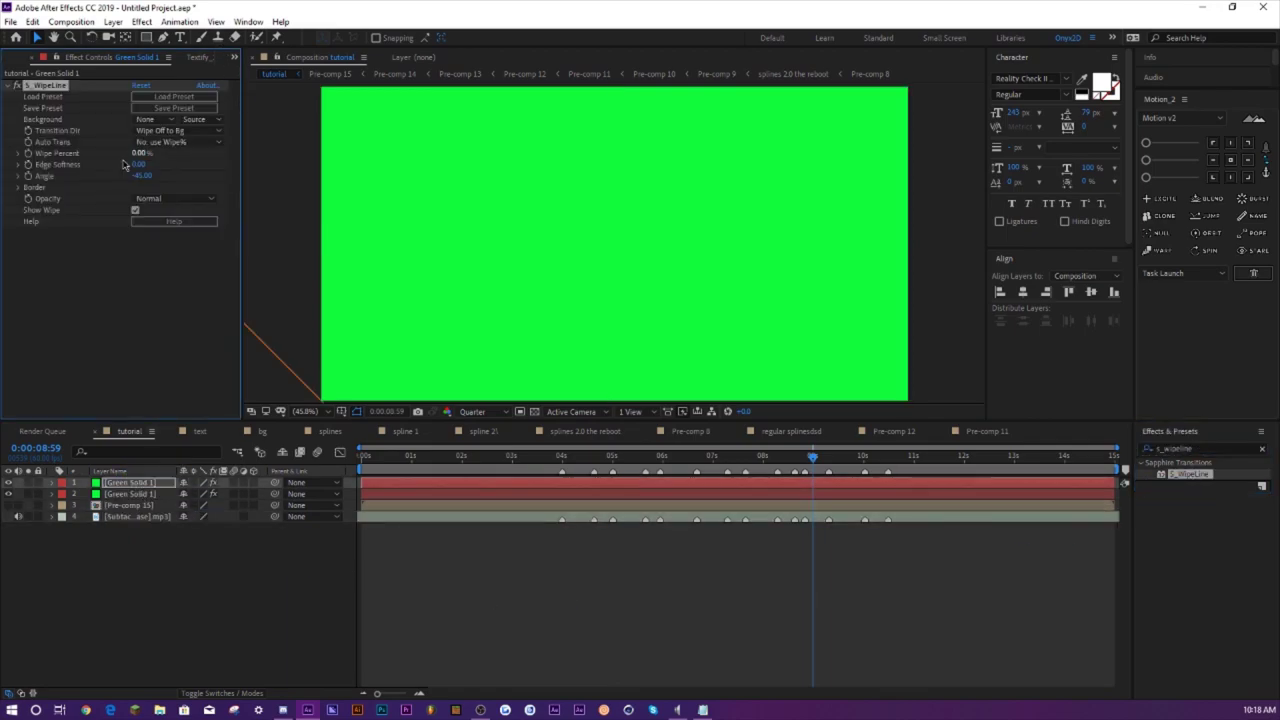
{"action": "left_click_drag", "start_coordinate": [136, 155], "coordinate": [192, 142]}
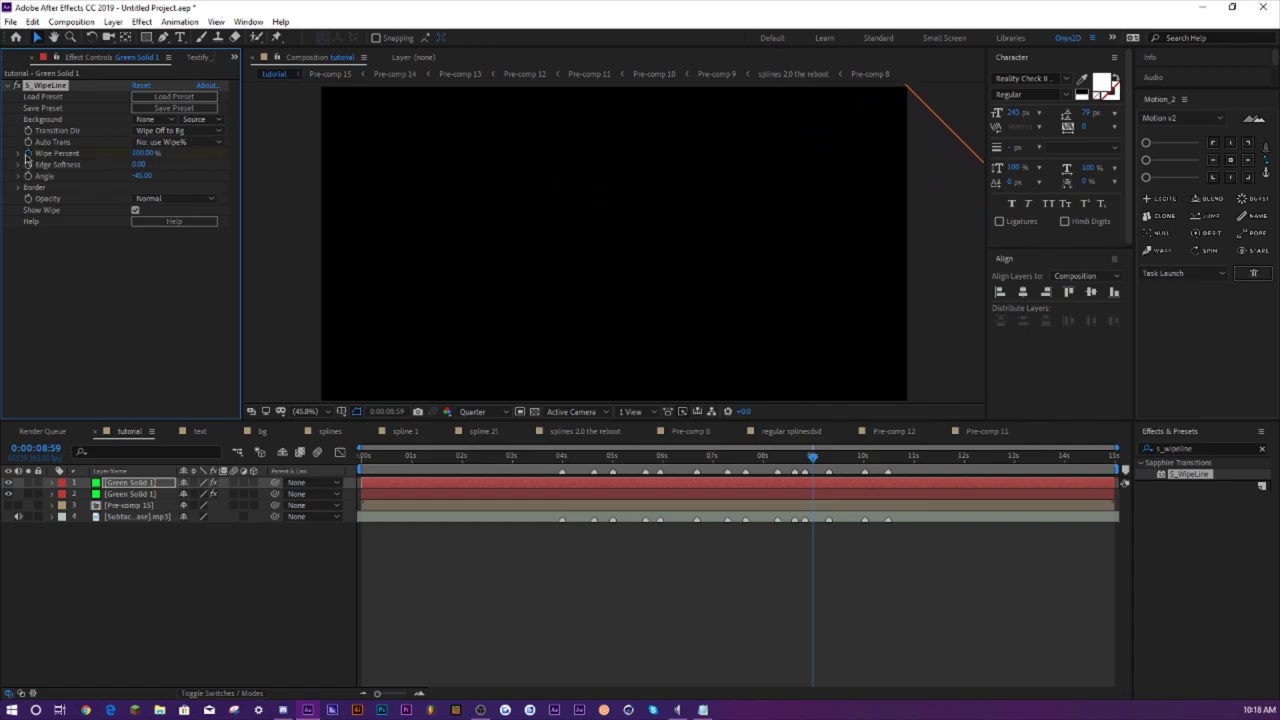
{"action": "left_click_drag", "start_coordinate": [880, 460], "coordinate": [884, 460]}
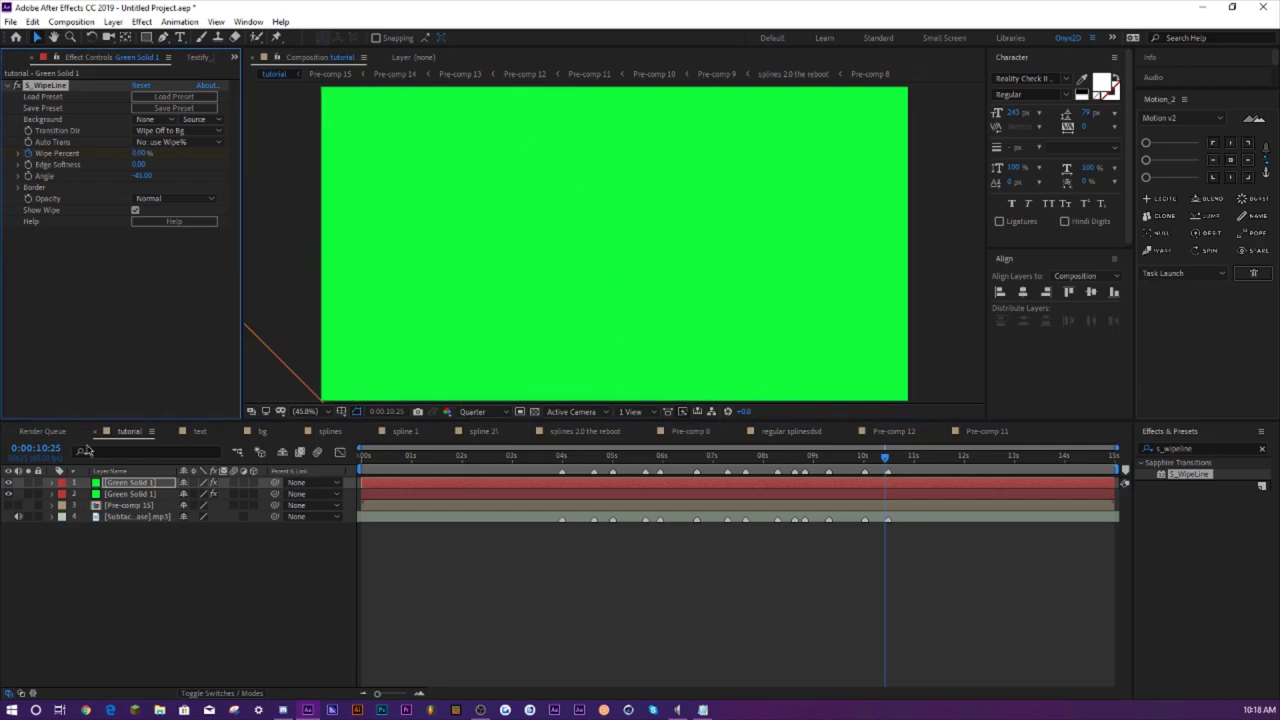
{"action": "left_click", "coordinate": [121, 485]}
- Give the S_WipeLine Wipe Percent keyframes full easing influence in the Graph Editor
{"action": "key", "text": "e"}
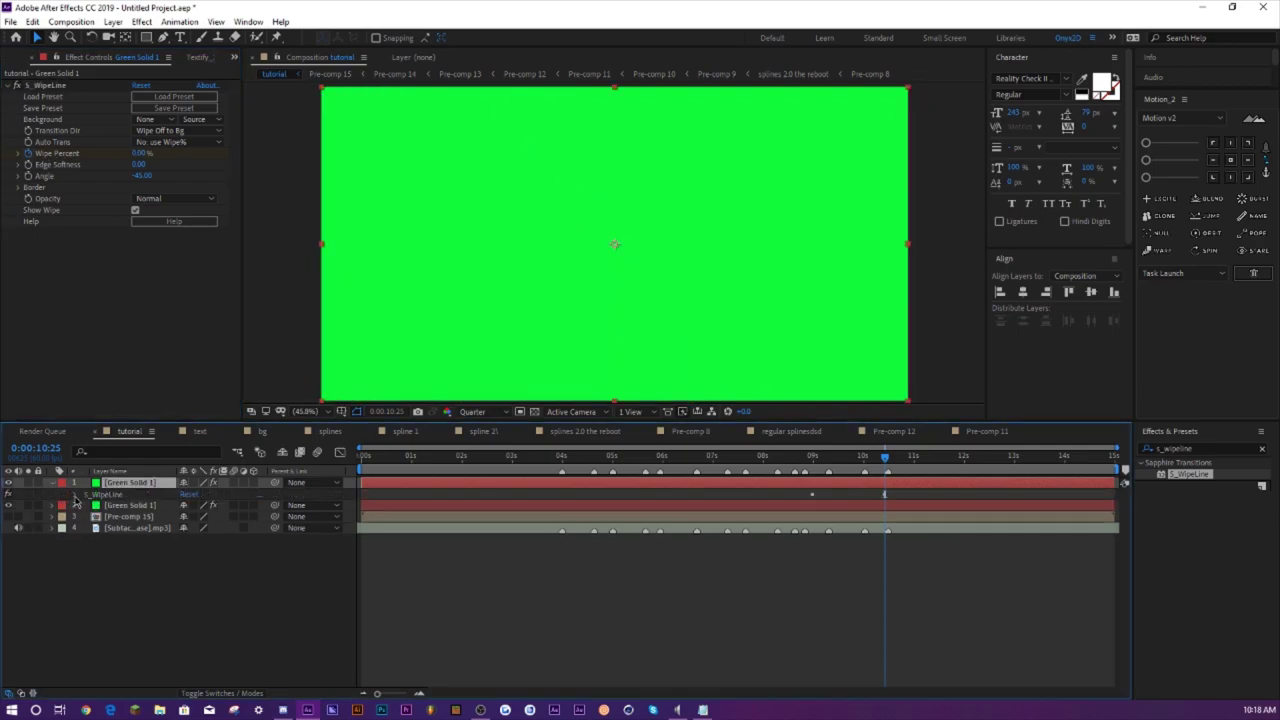
{"action": "left_click", "coordinate": [75, 496]}
{"action": "left_click_drag", "start_coordinate": [784, 548], "coordinate": [932, 582]}
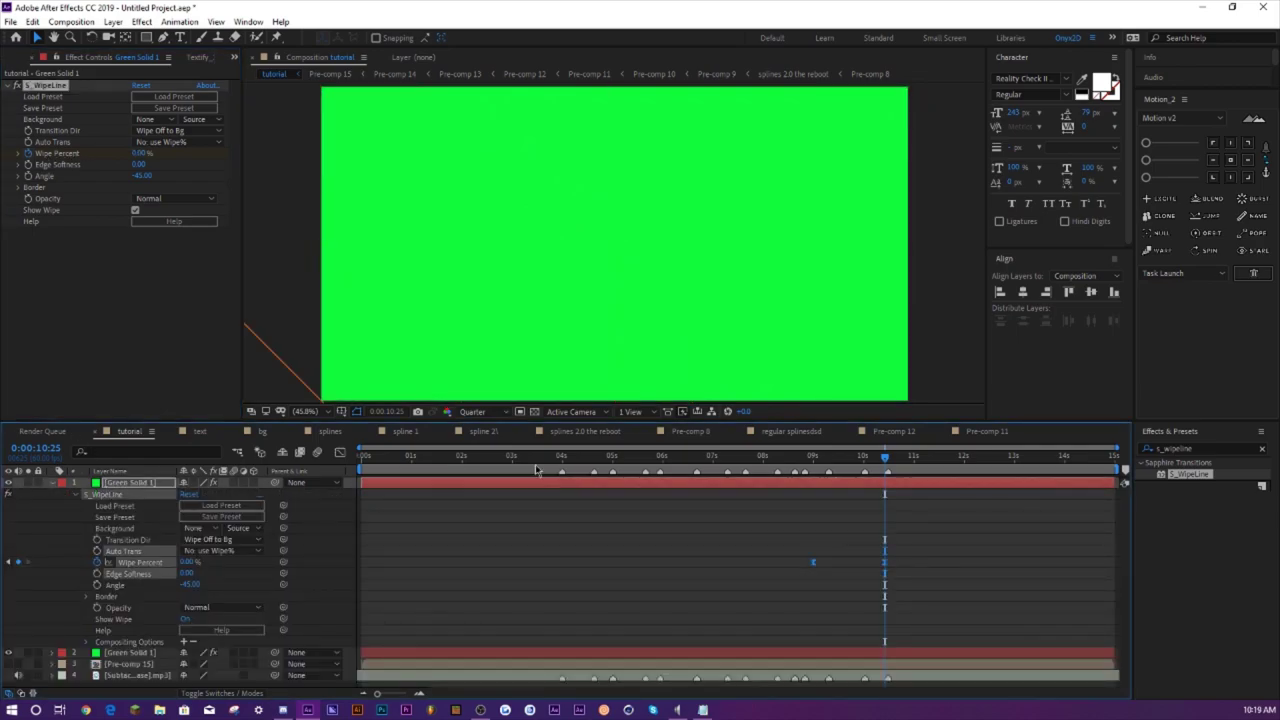
{"action": "left_click", "coordinate": [339, 452]}
{"action": "left_click", "coordinate": [829, 458]}
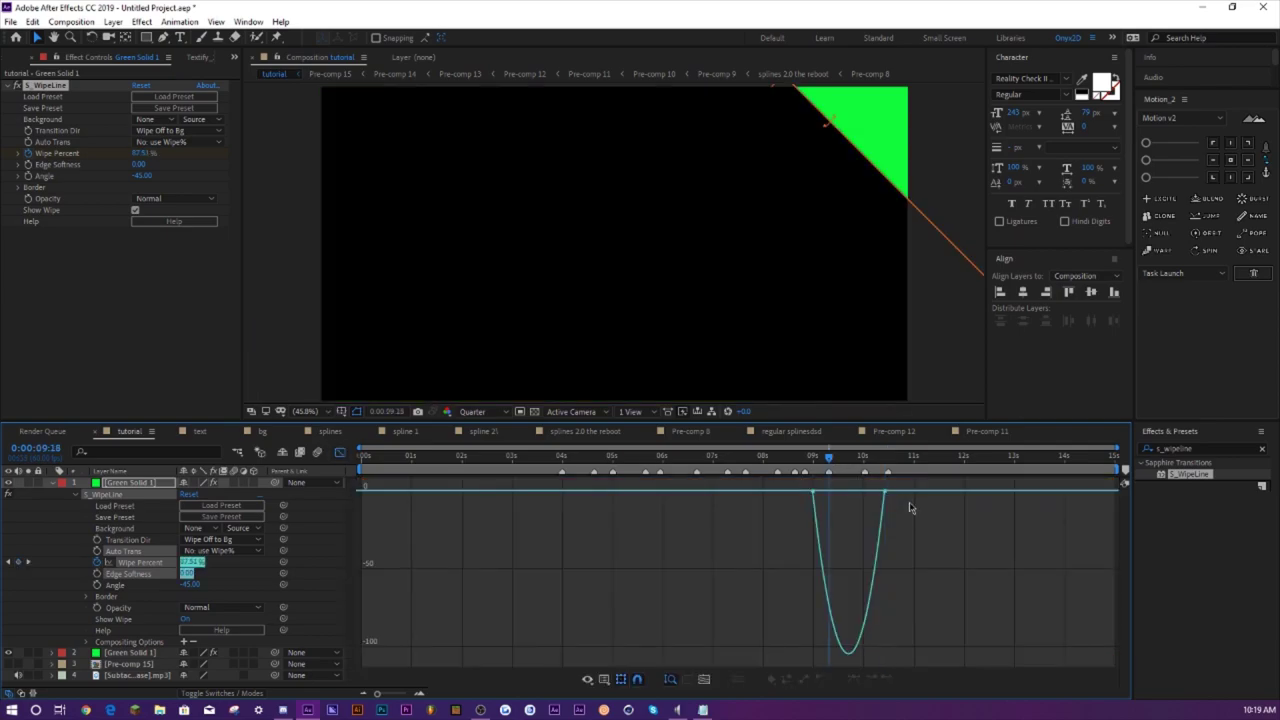
{"action": "mouse_move", "coordinate": [814, 492]}
{"action": "left_mouse_down"}
{"action": "mouse_move", "coordinate": [843, 500]}
{"action": "mouse_move", "coordinate": [828, 494]}
{"action": "left_mouse_up"}
- Preview the line wipe from 8:44, then collapse and deselect the top green solid
{"action": "left_click", "coordinate": [800, 456]}
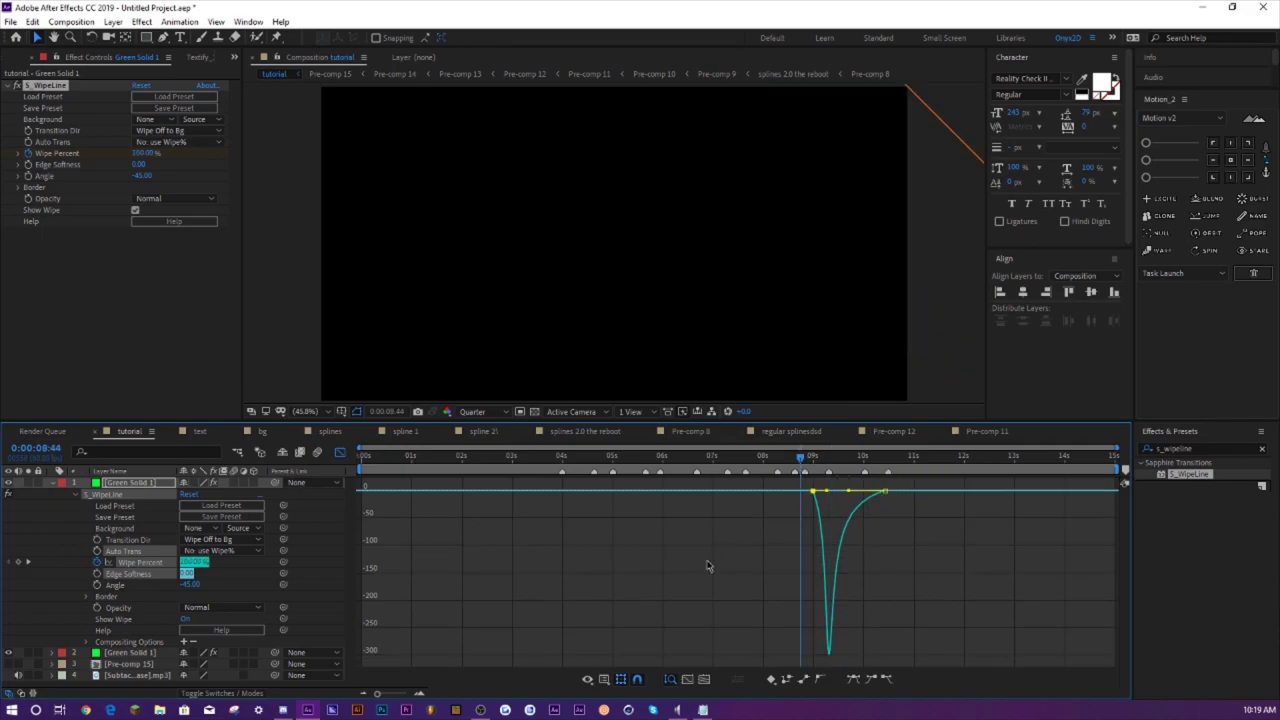
{"action": "key", "text": "space"}
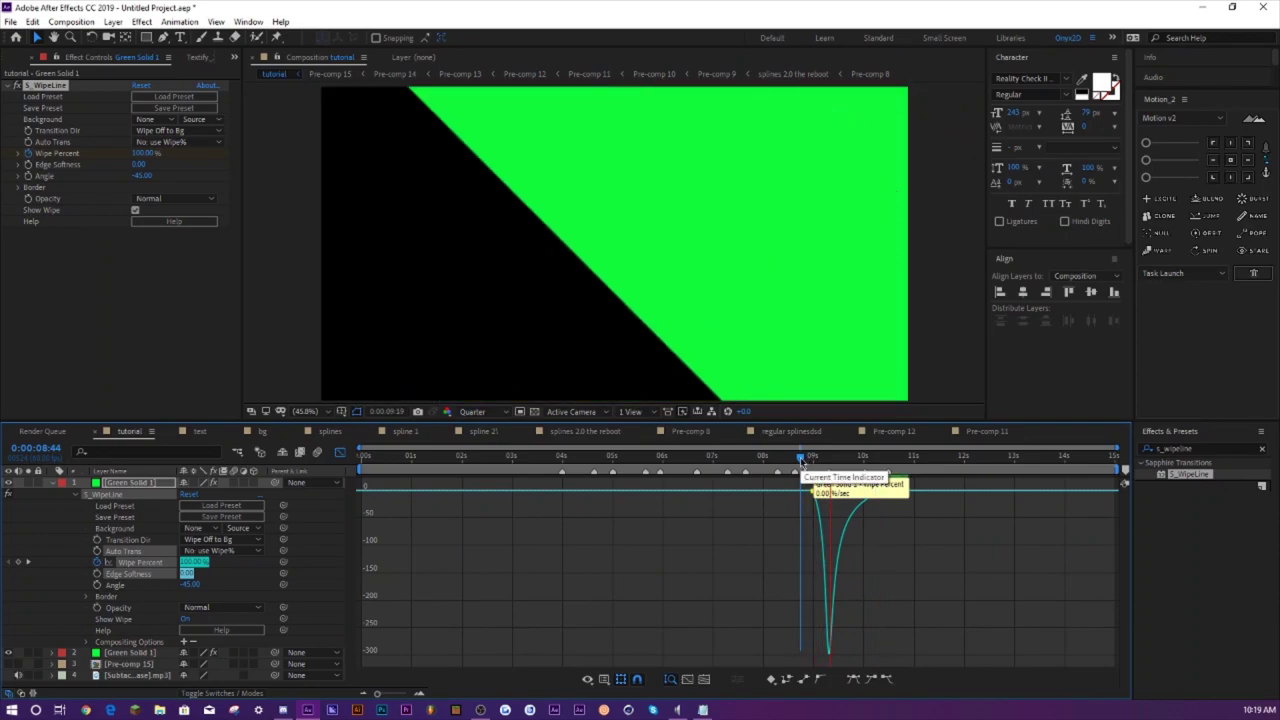
{"action": "left_click", "coordinate": [340, 452]}
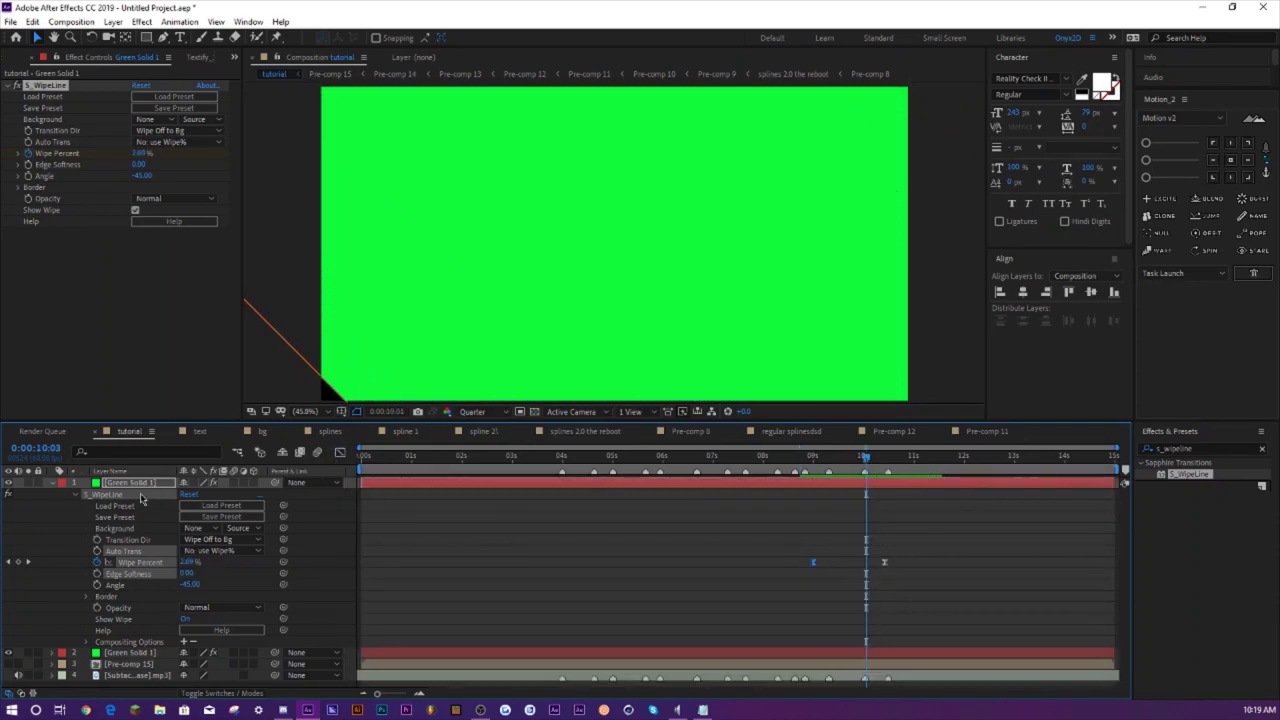
{"action": "left_click", "coordinate": [51, 483]}
{"action": "left_click", "coordinate": [70, 530]}
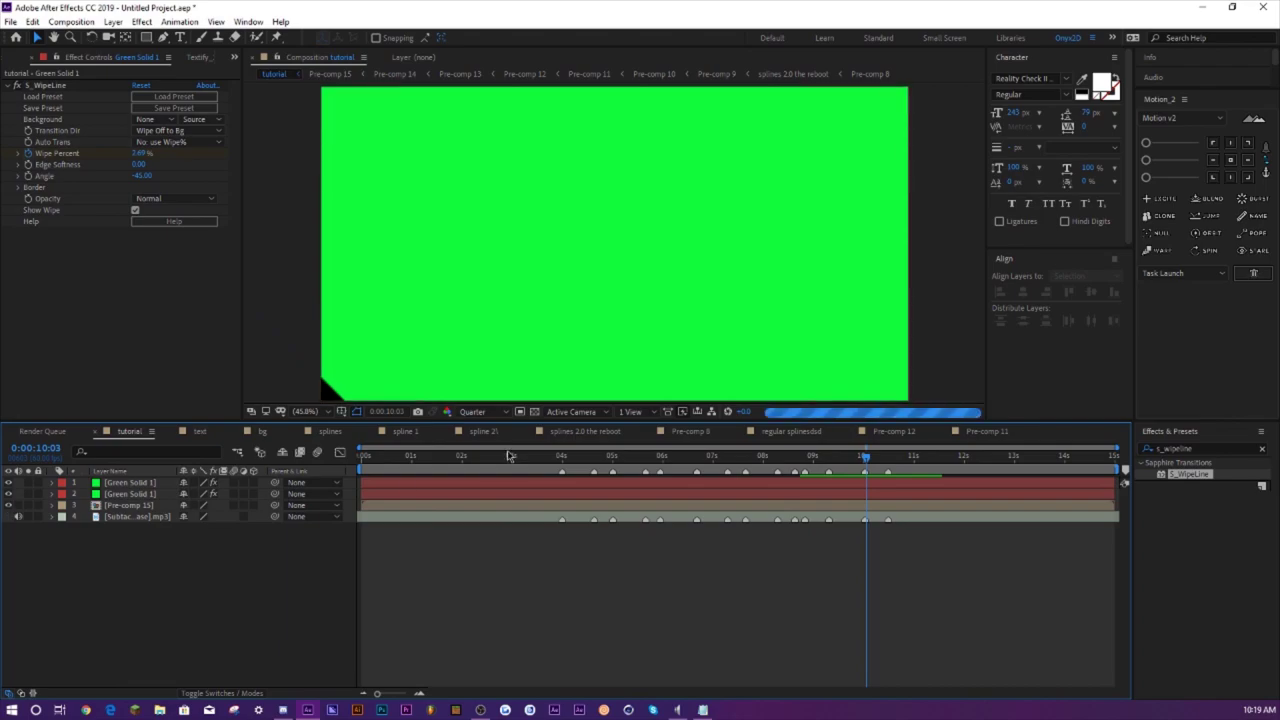
- Trim Pre-comp 15 at the current time and locate 0:00:10:20, where the green wipe completes
{"action": "left_click_drag", "start_coordinate": [550, 457], "coordinate": [548, 457]}
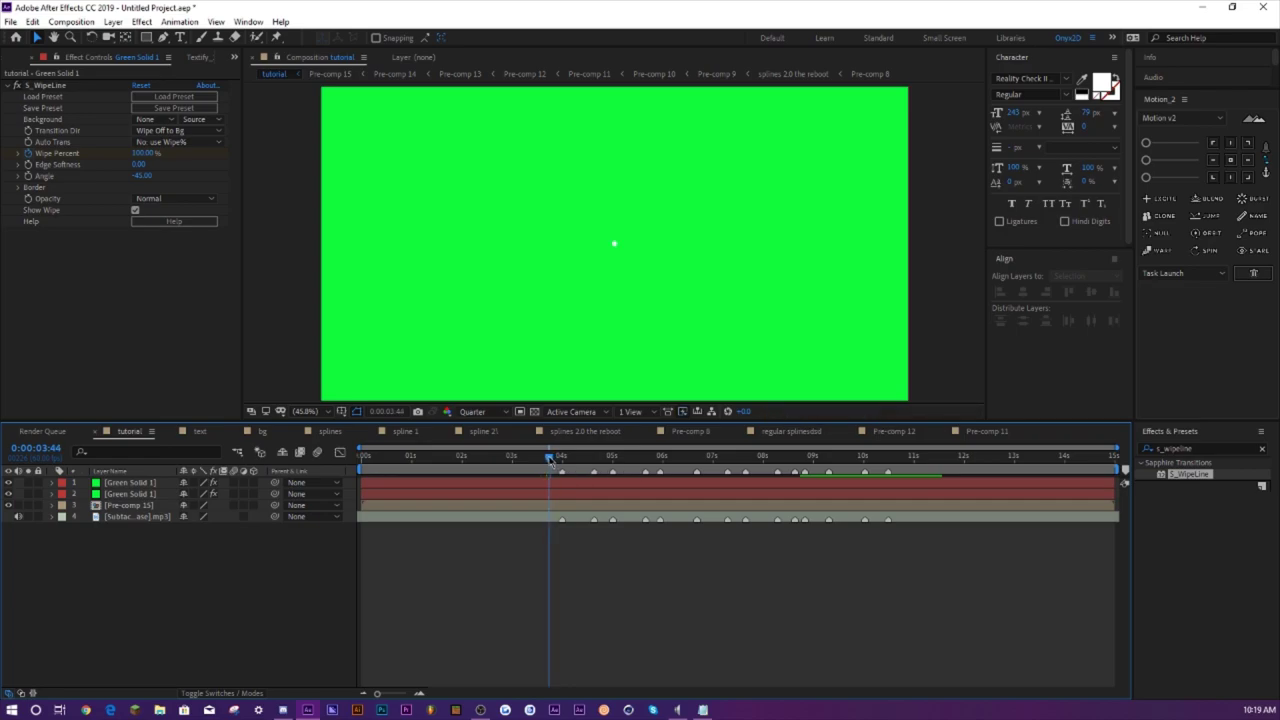
{"action": "left_click", "coordinate": [122, 506]}
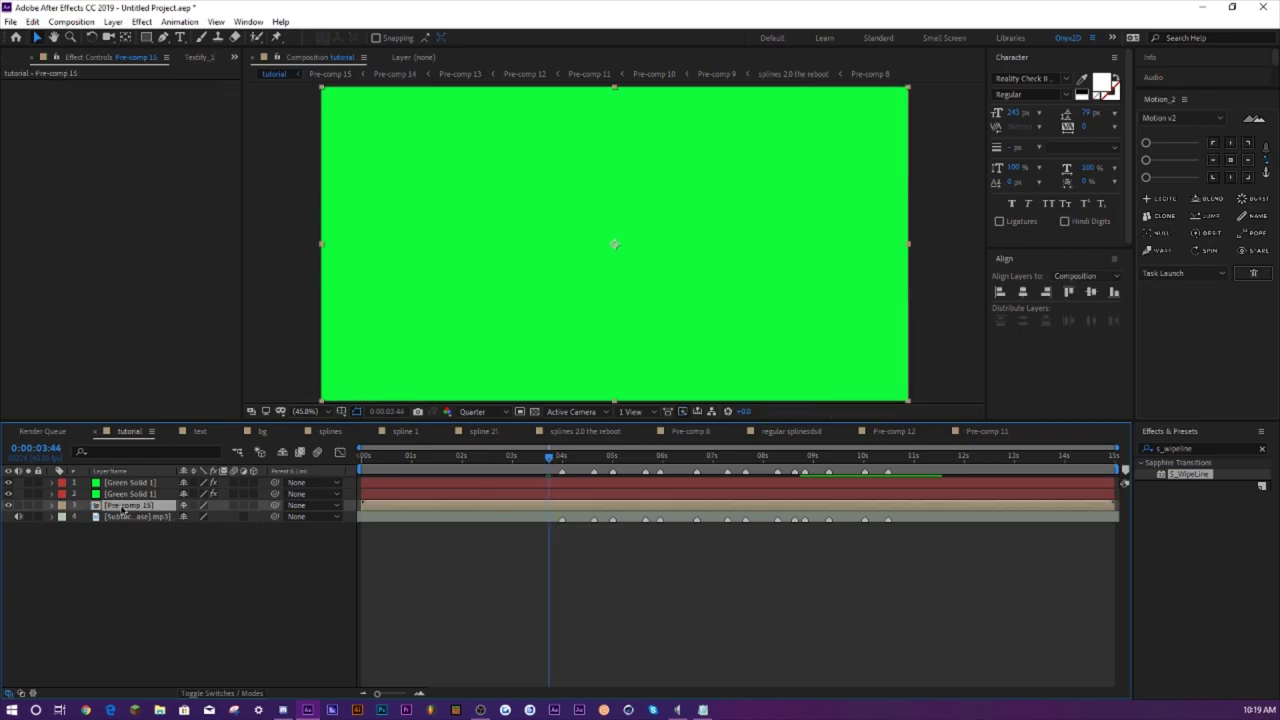
{"action": "key", "text": "alt+["}
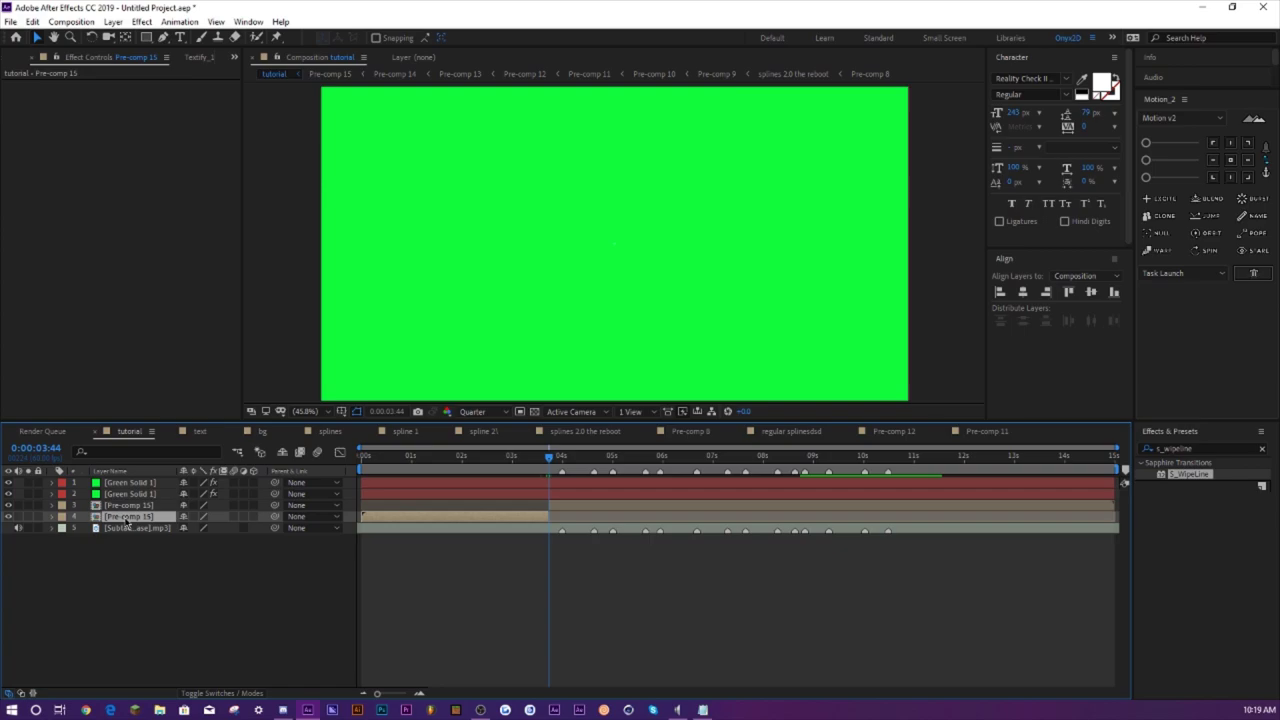
{"action": "left_click", "coordinate": [884, 458]}
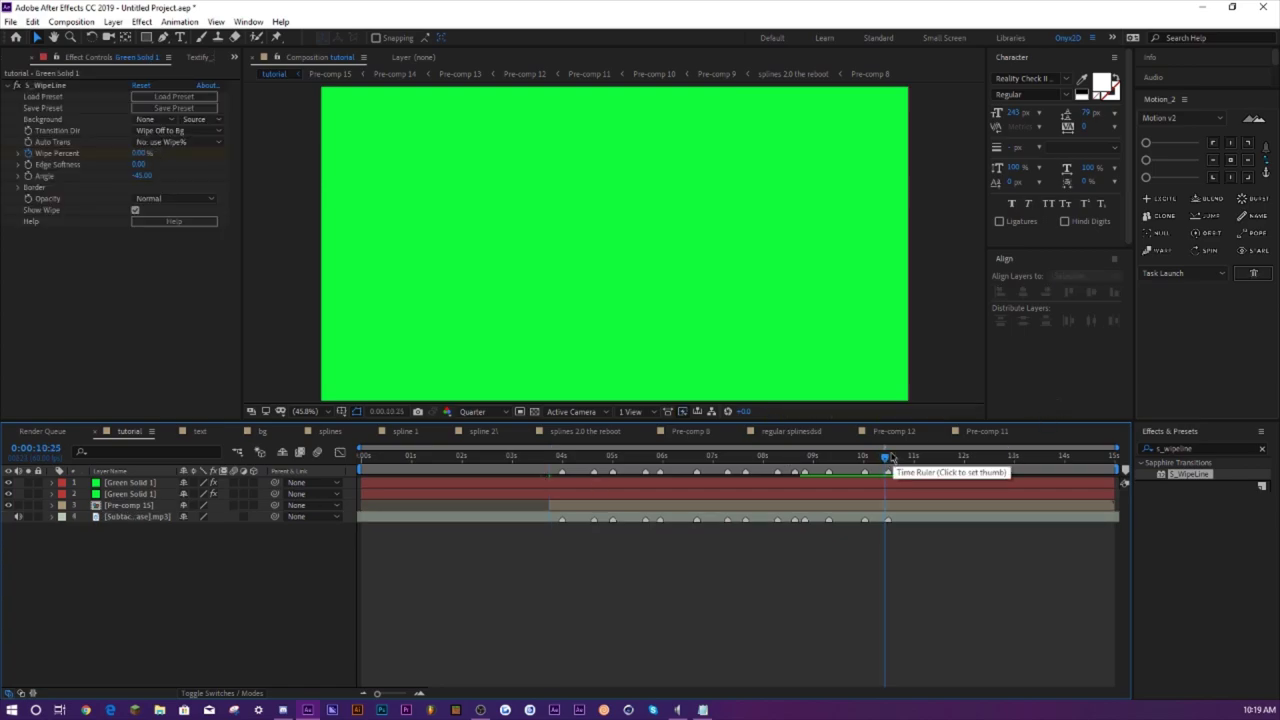
{"action": "left_click", "coordinate": [884, 459]}
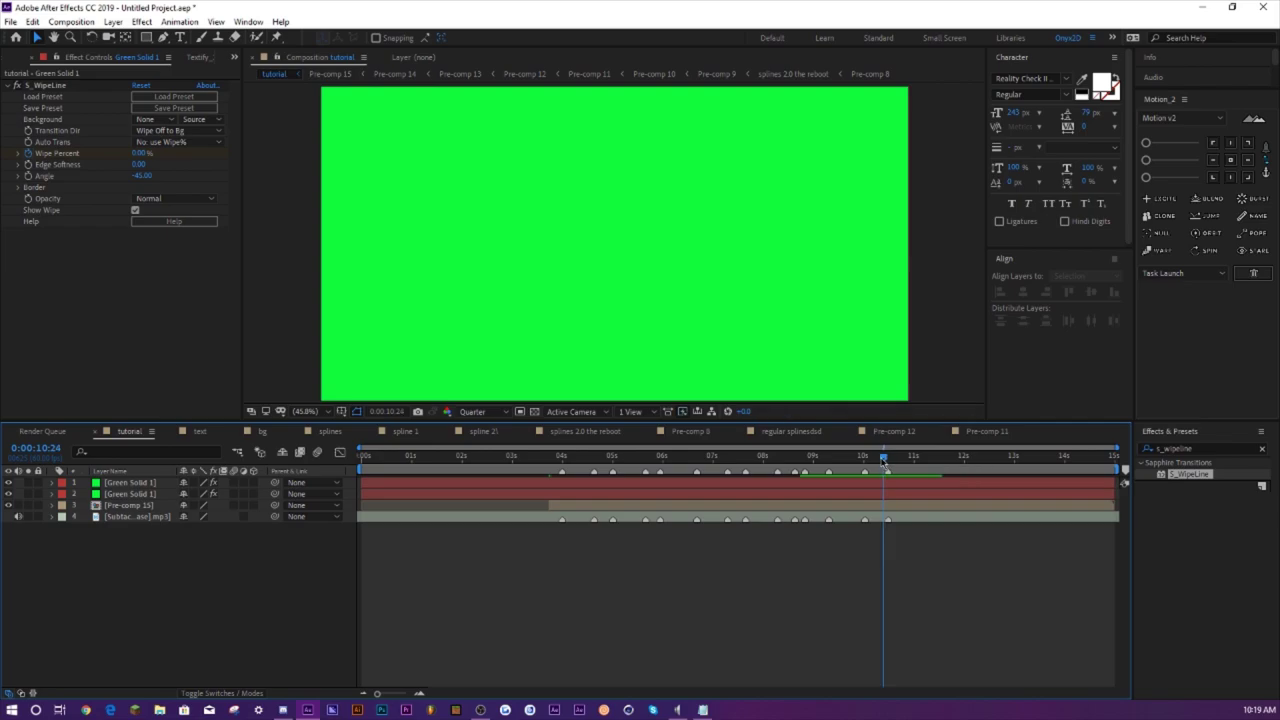
{"action": "left_click", "coordinate": [876, 459]}
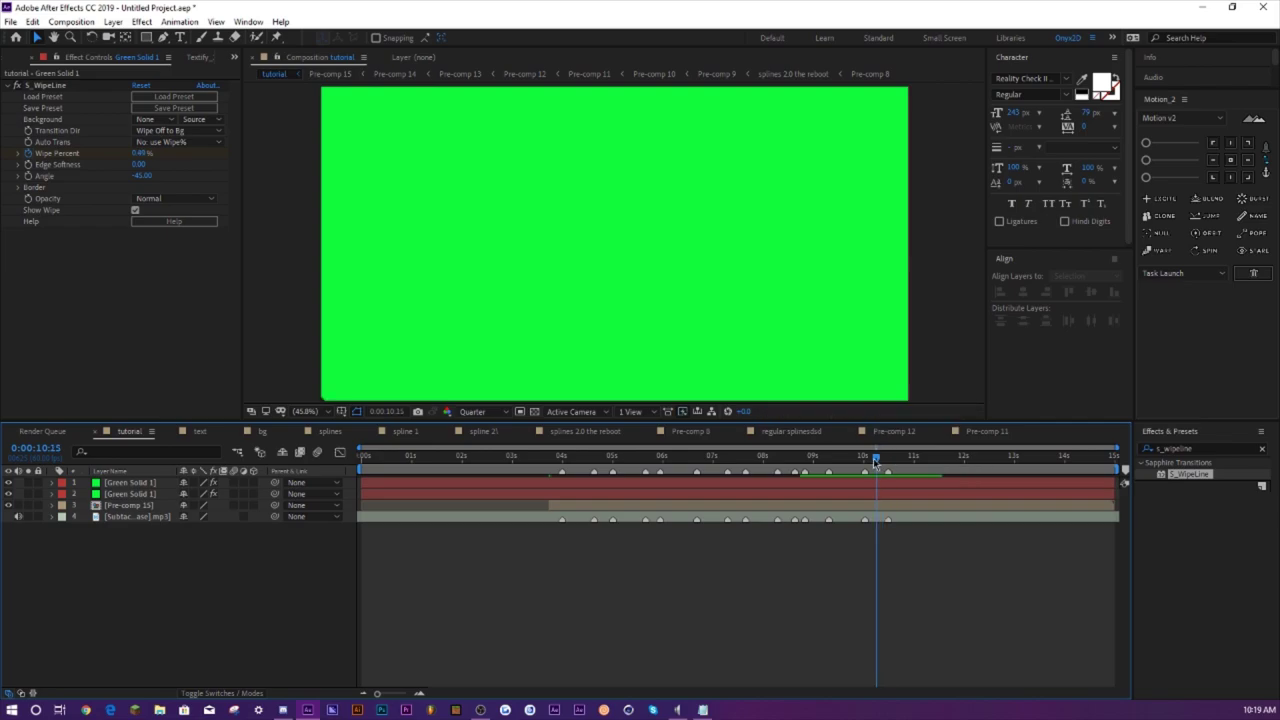
{"action": "left_click", "coordinate": [879, 459]}
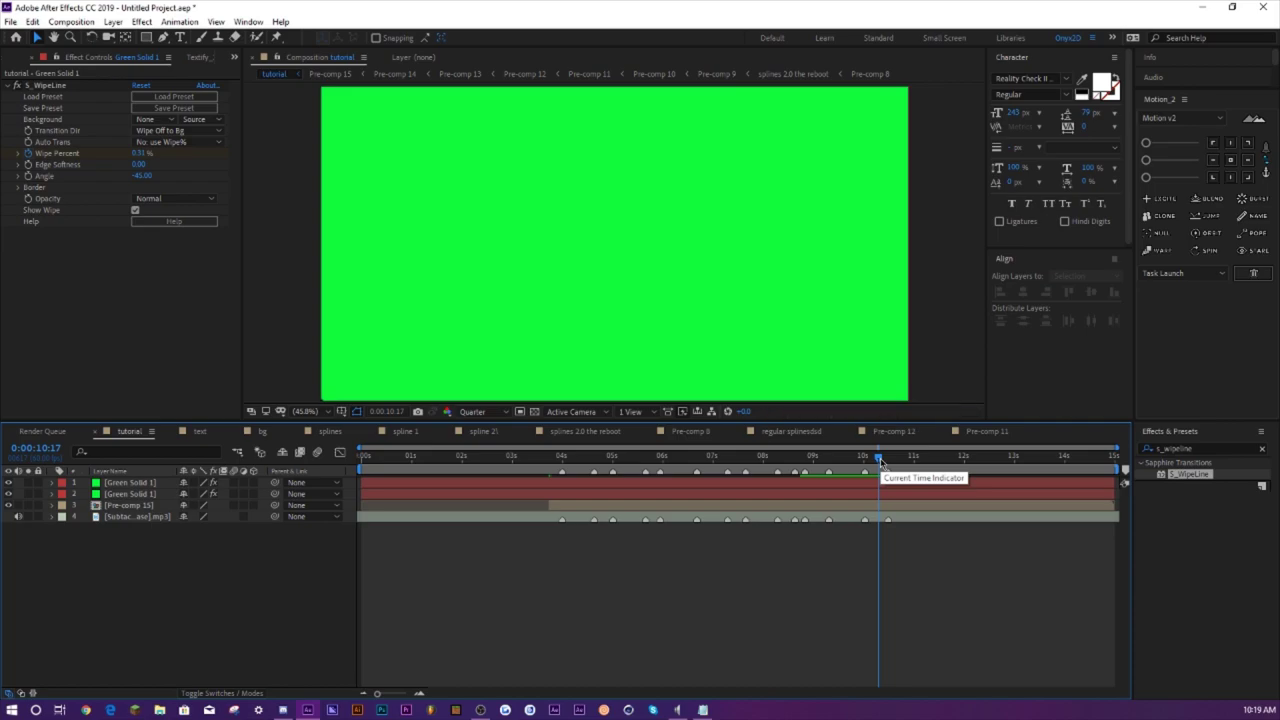
{"action": "left_click", "coordinate": [881, 459]}
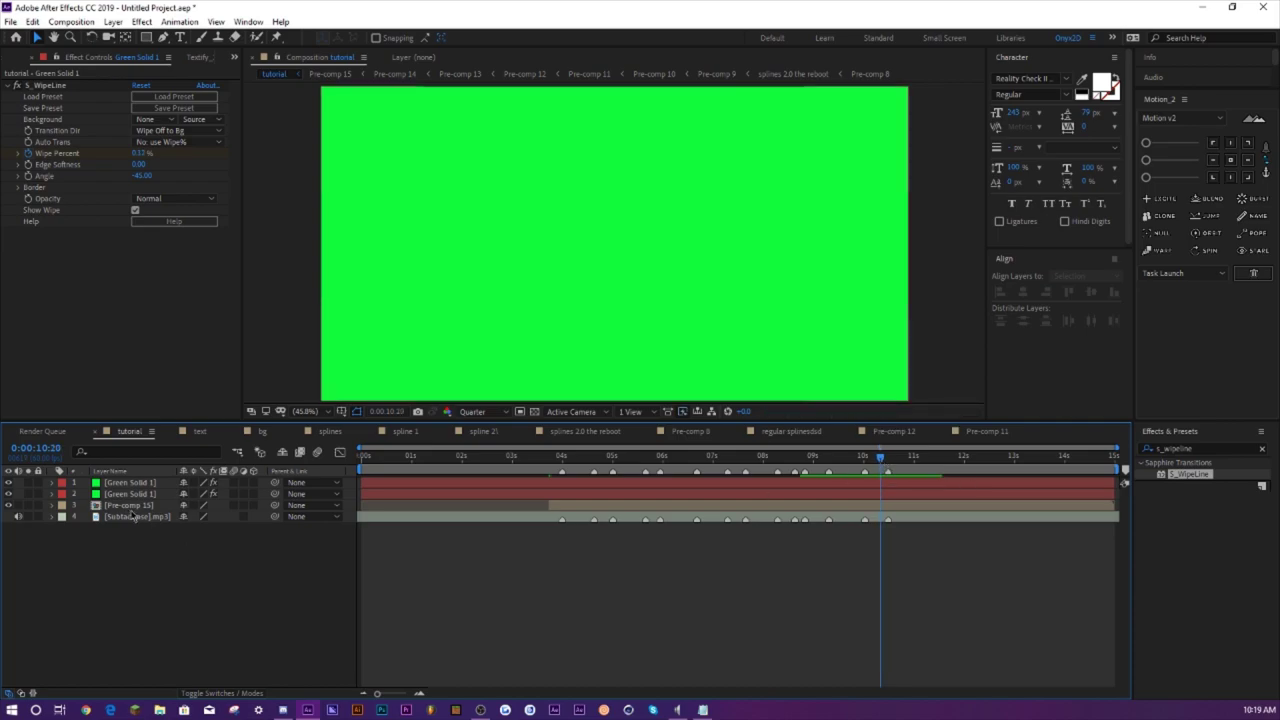
- Split Pre-comp 15 at 0:00:10:20, delete the second half, and return to the start
{"action": "left_click", "coordinate": [139, 507]}
{"action": "key", "text": "ctrl+shift+d"}
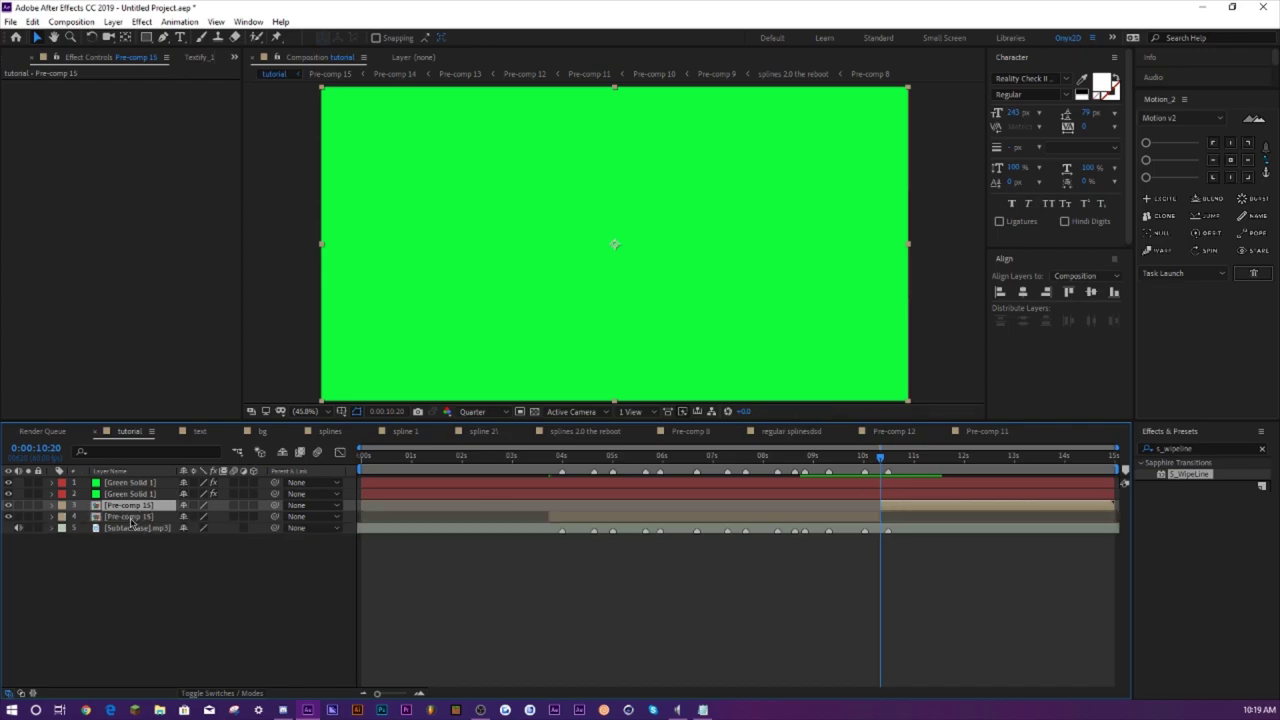
{"action": "key", "text": "Delete"}
{"action": "key", "text": "Home"}
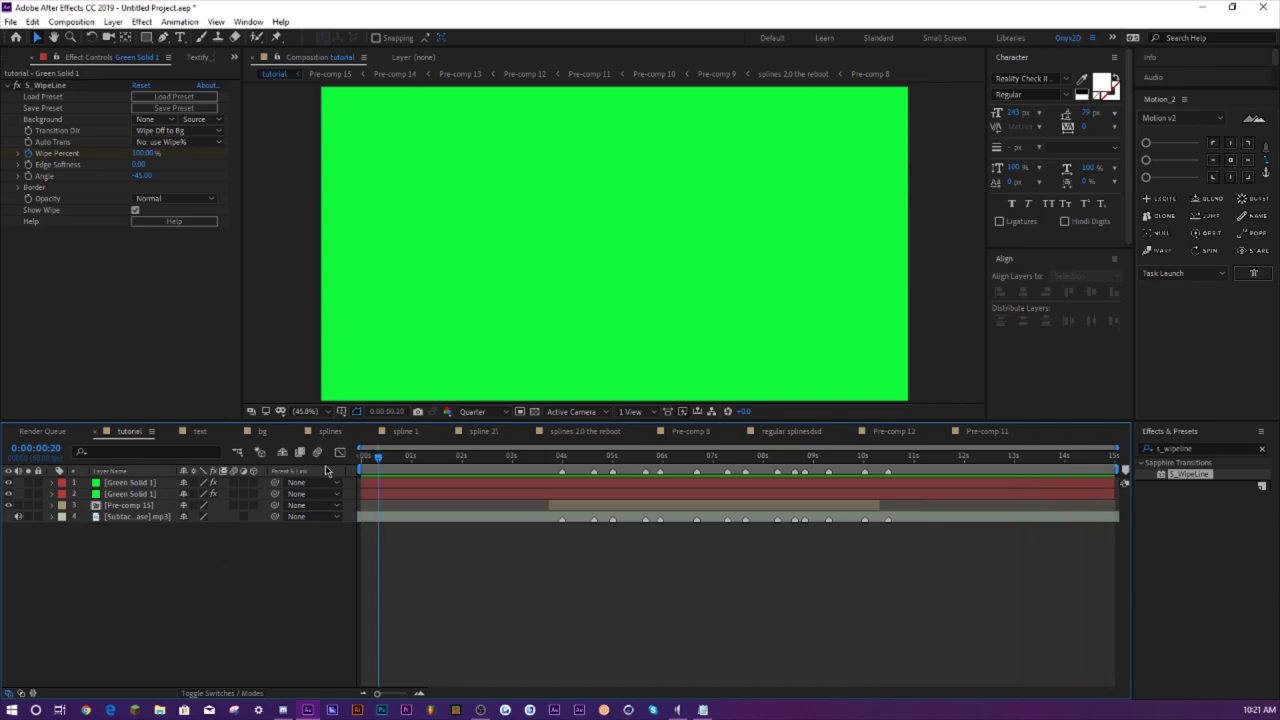
{"action": "key", "text": "space"}
{"action": "key", "text": "space"}
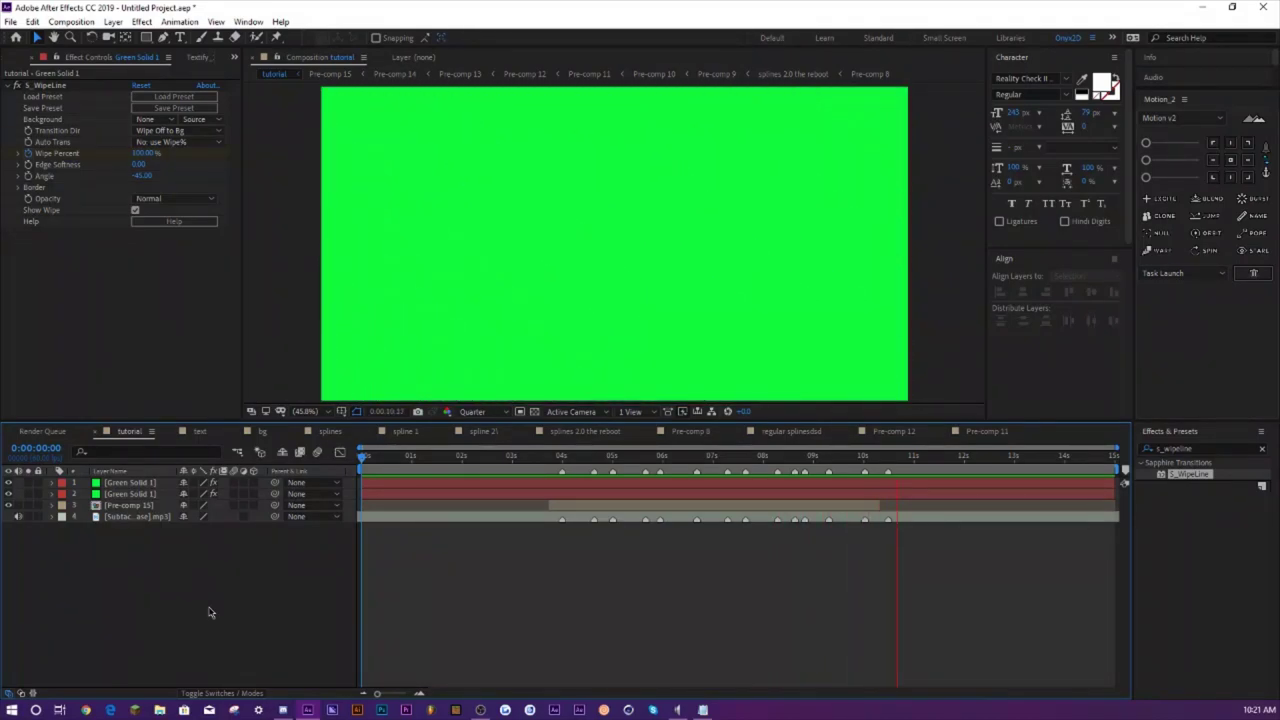
{"action": "key", "text": "space"}
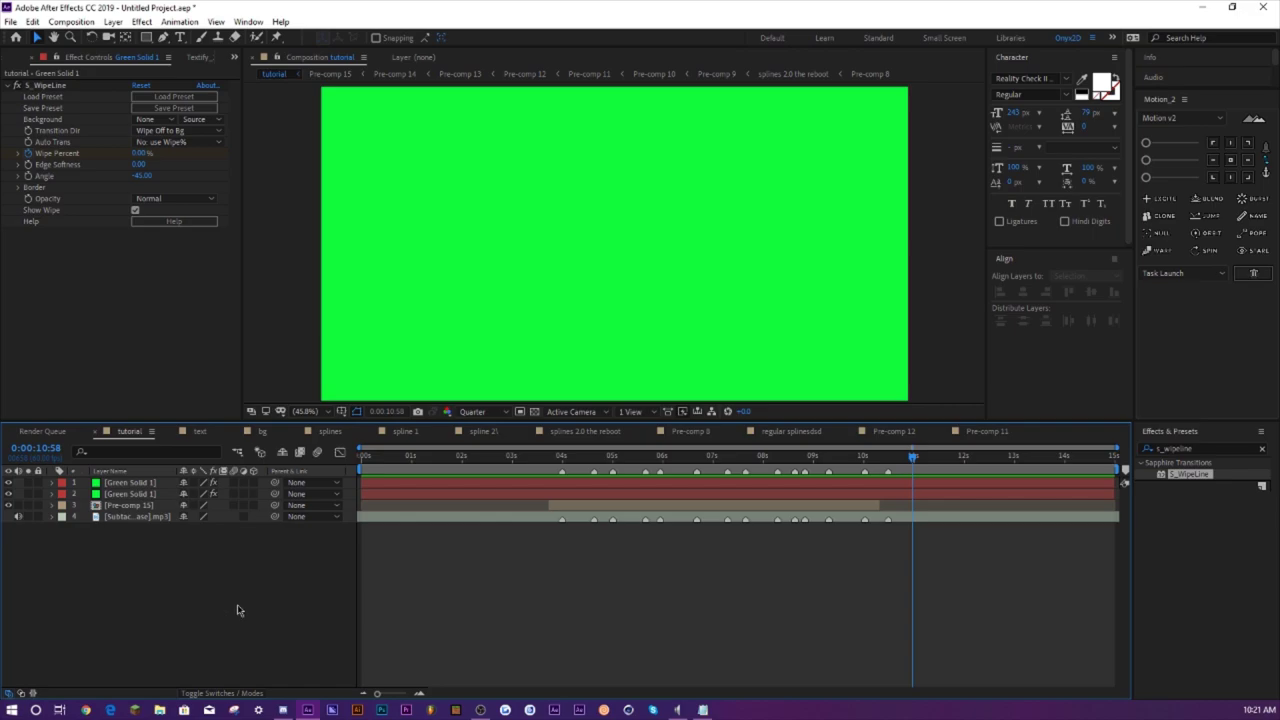
- Add the tutorial composition to the Adobe Media Encoder queue from File > Export
{"action": "left_click", "coordinate": [11, 22]}
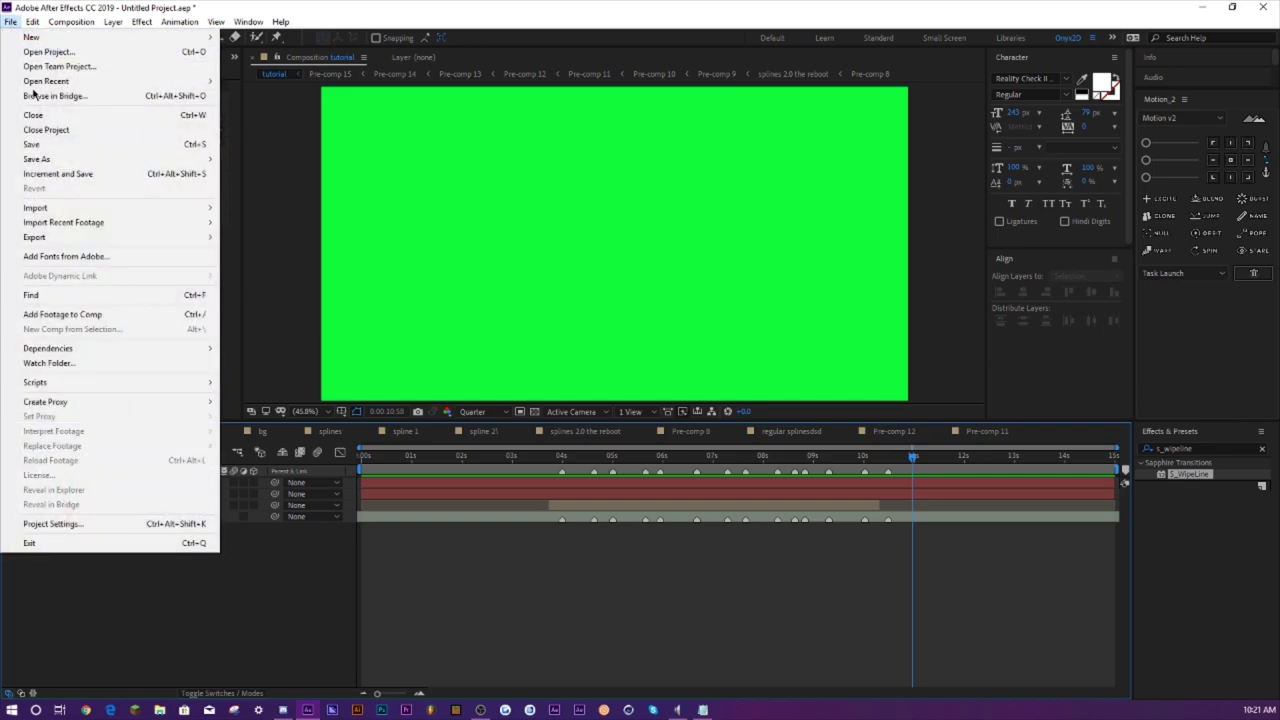
{"action": "mouse_move", "coordinate": [134, 241]}
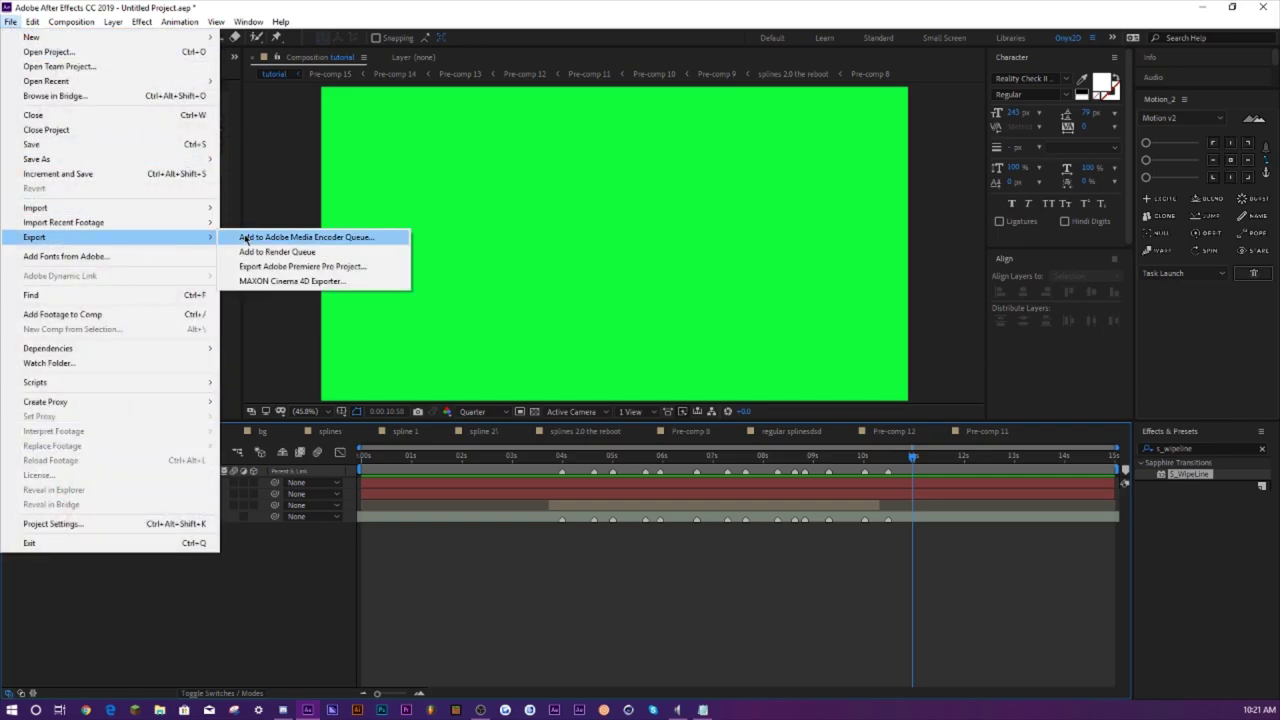
{"action": "left_click", "coordinate": [245, 238]}
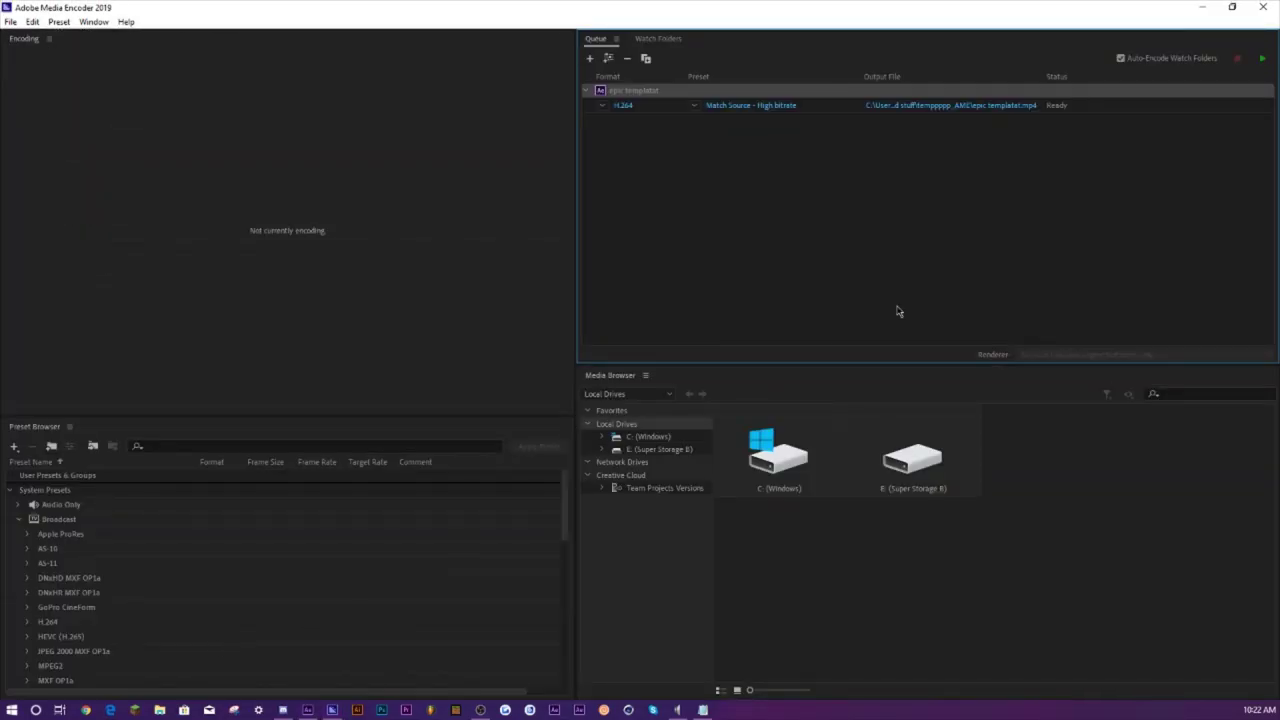
- Remove the old epic templatat job from the Media Encoder queue
{"action": "right_click", "coordinate": [834, 106]}
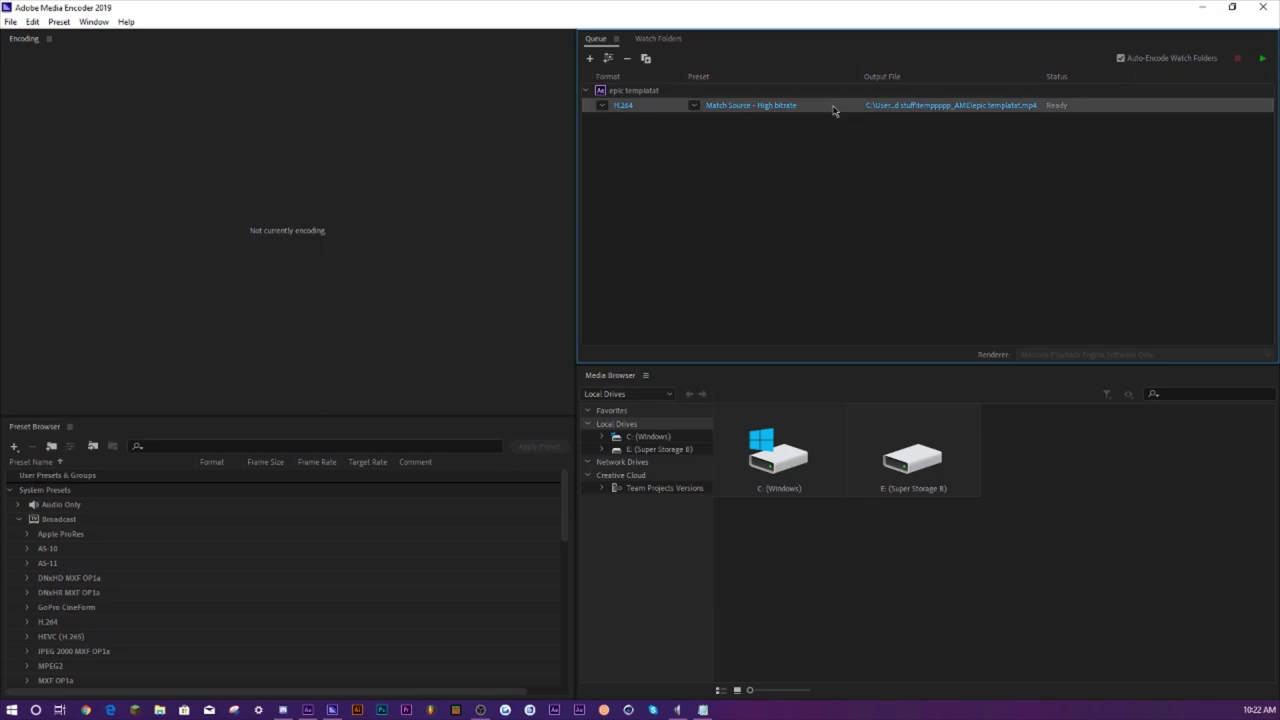
{"action": "left_click", "coordinate": [860, 246]}
{"action": "left_click", "coordinate": [706, 399]}
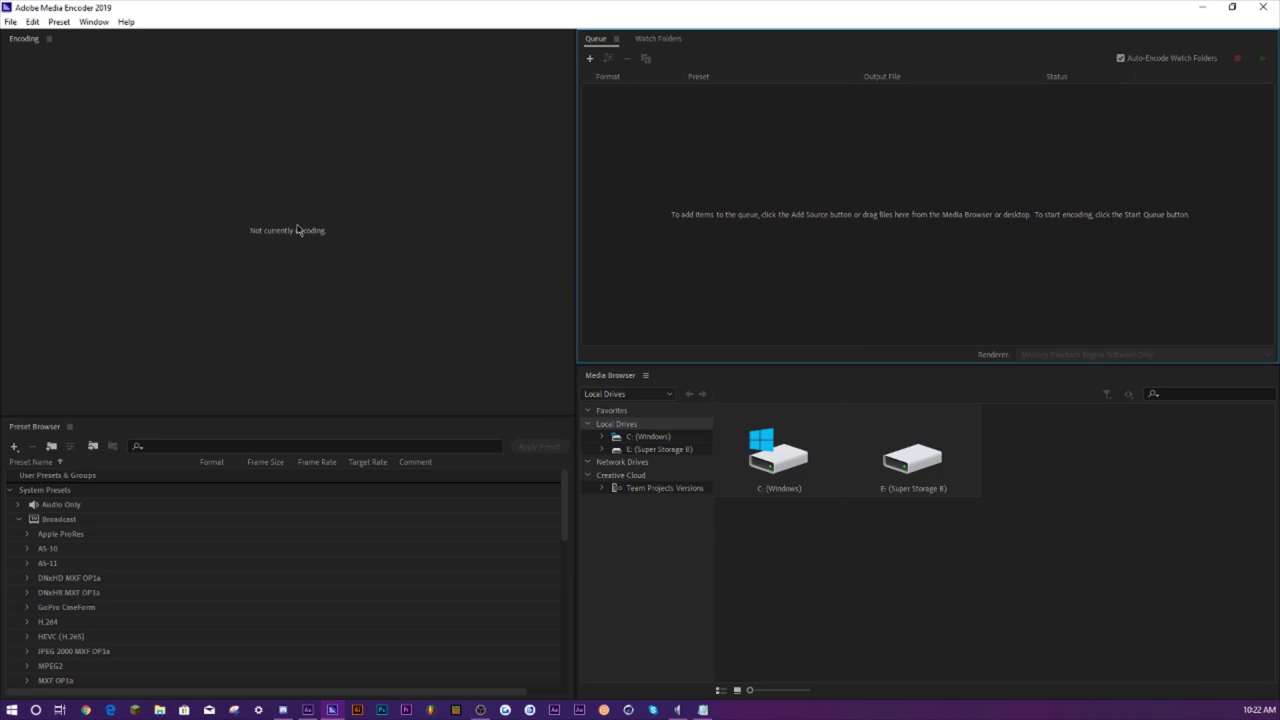
- Open the Export Settings for the queued tutorial H.264 item
{"action": "left_click", "coordinate": [222, 198]}
{"action": "left_click", "coordinate": [806, 566]}
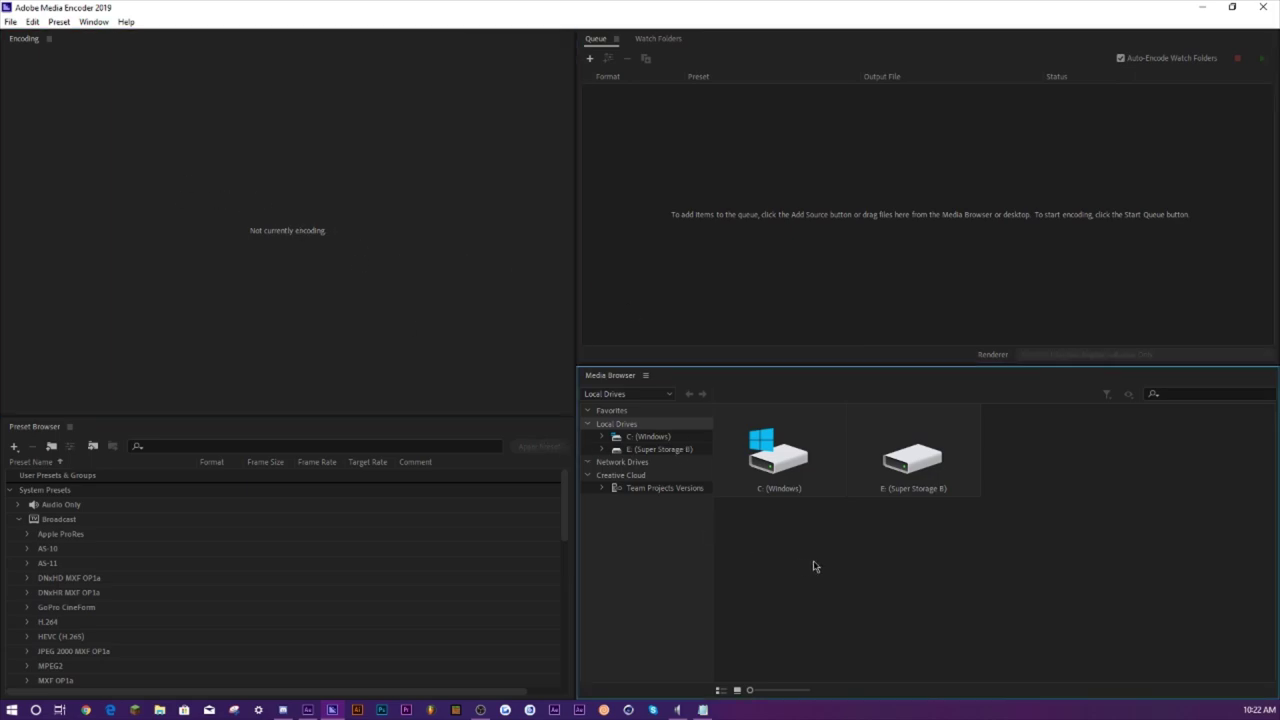
{"action": "left_click", "coordinate": [303, 265]}
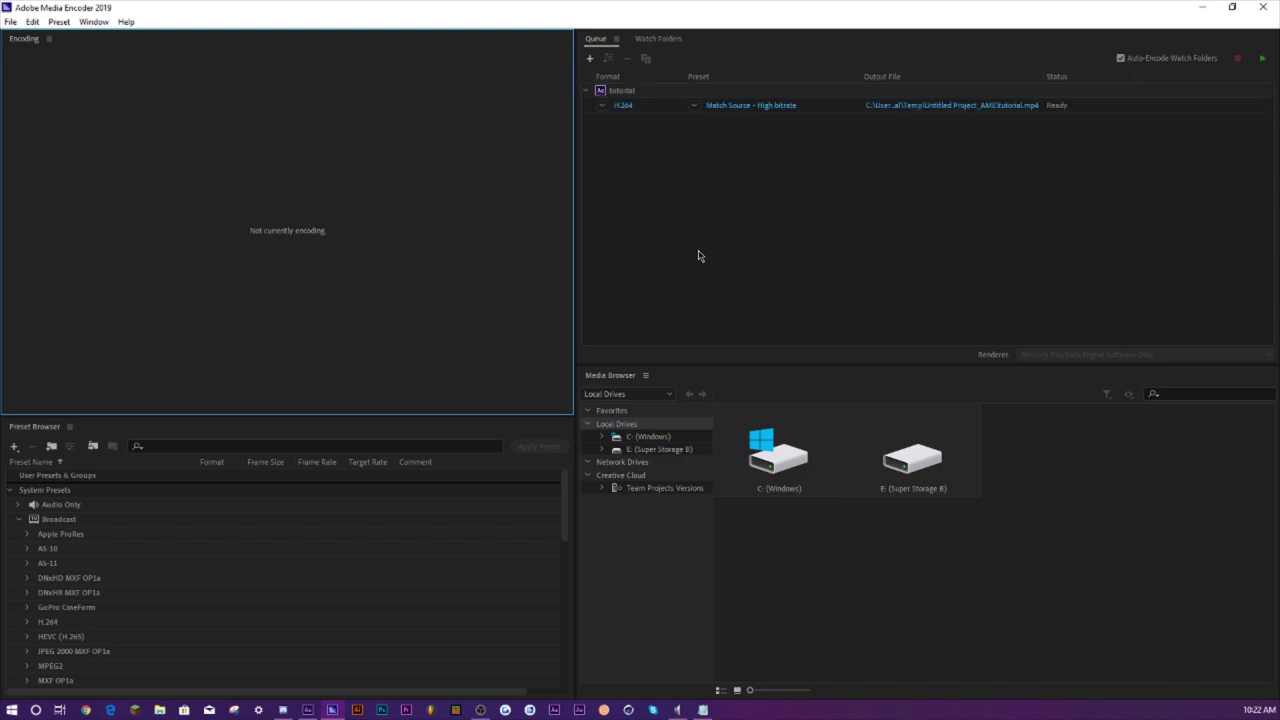
{"action": "left_click", "coordinate": [858, 174]}
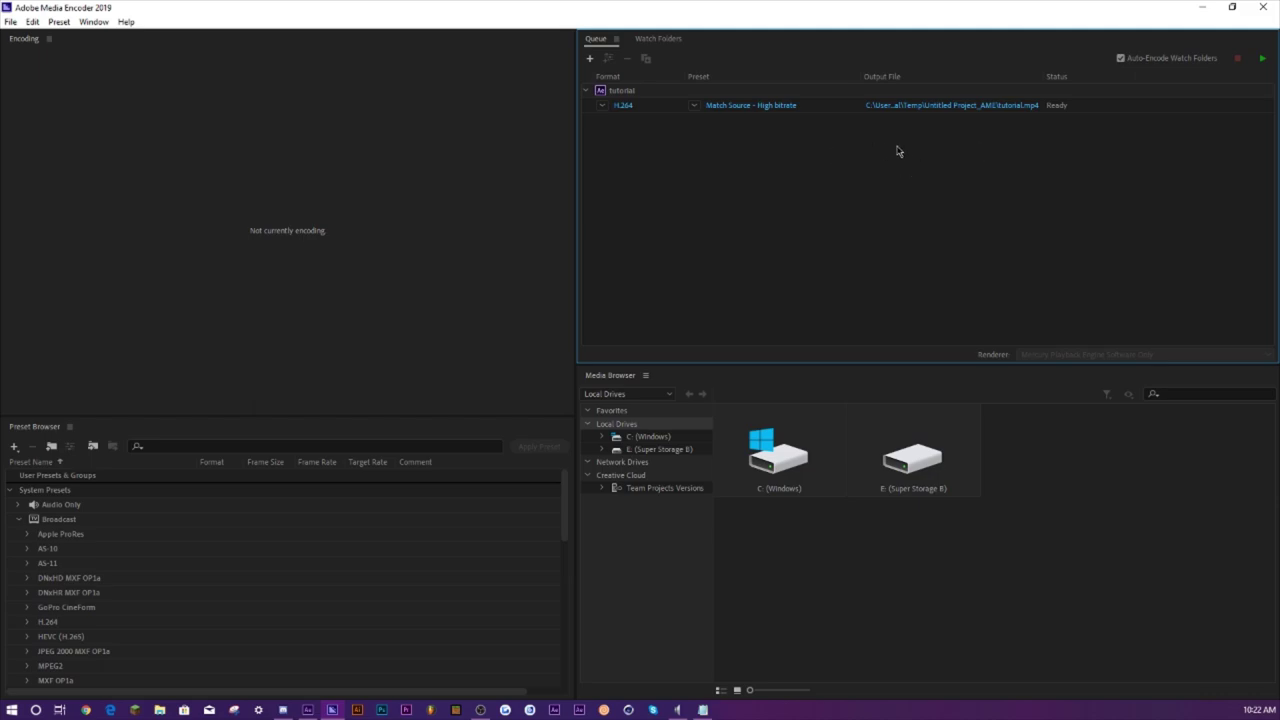
{"action": "left_click", "coordinate": [623, 106]}
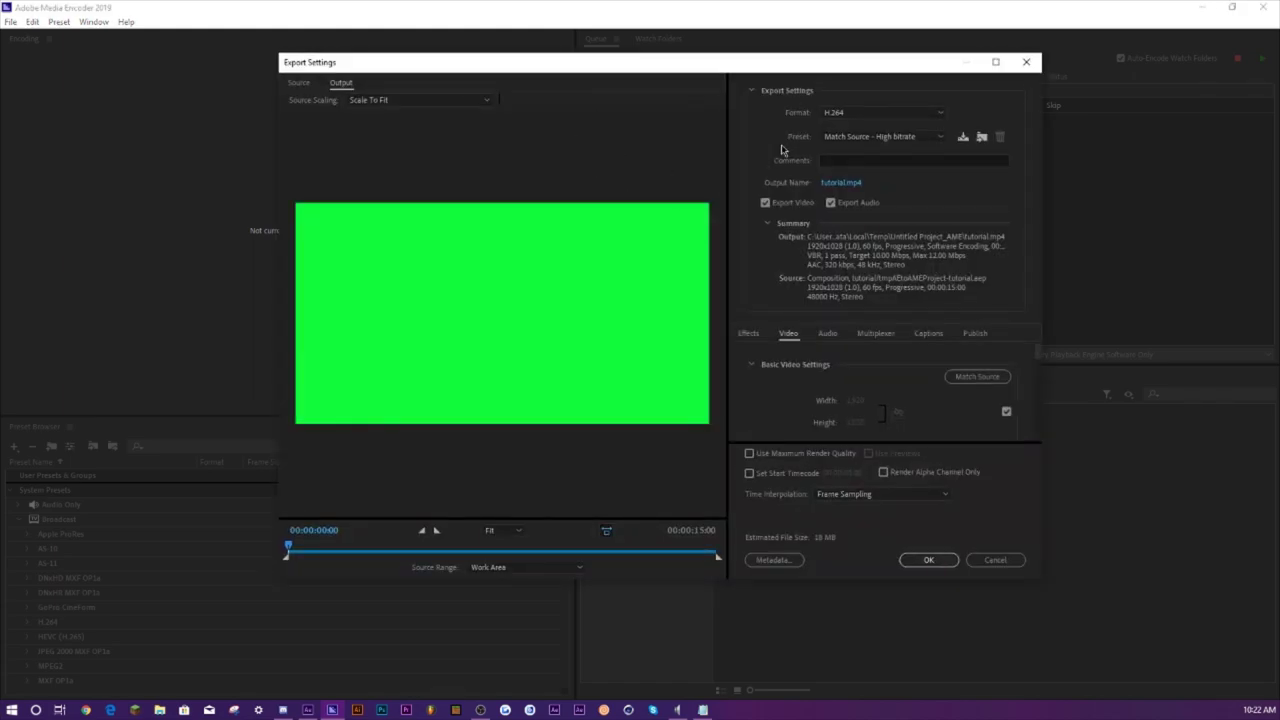
- Keep the H.264 format with the Match Source - High bitrate preset
{"action": "left_click", "coordinate": [828, 114]}
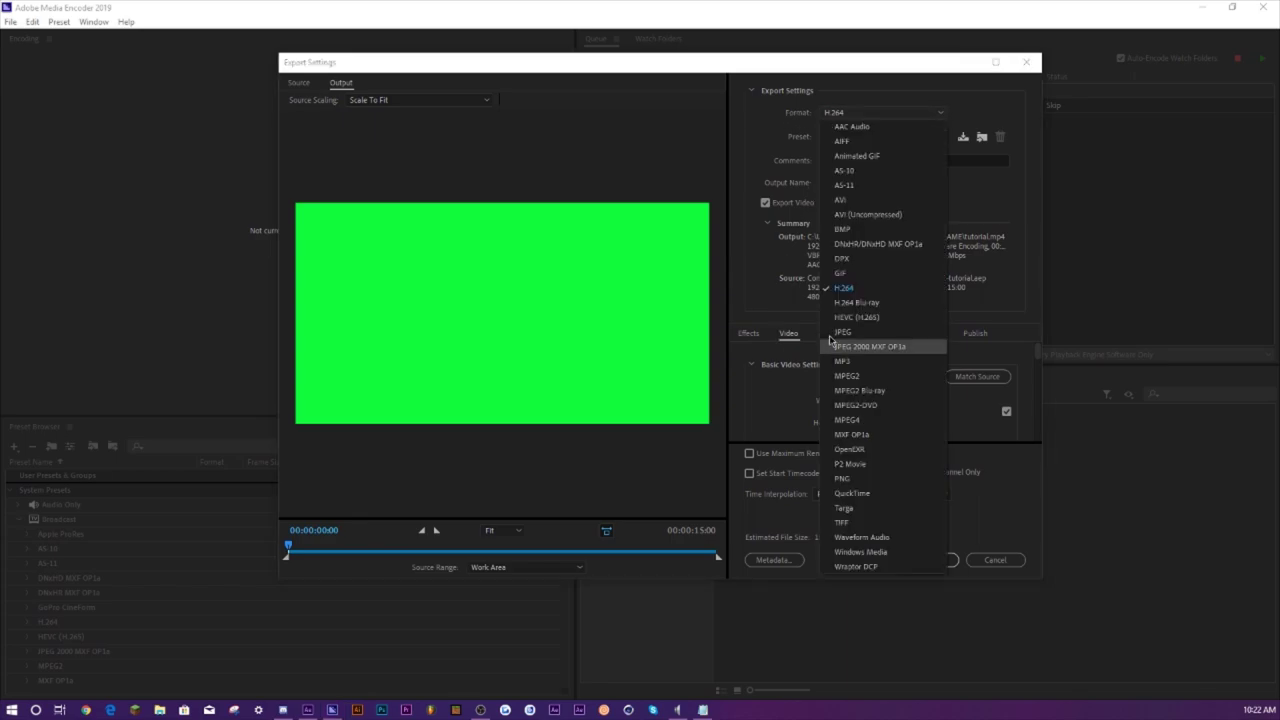
{"action": "left_click", "coordinate": [840, 288]}
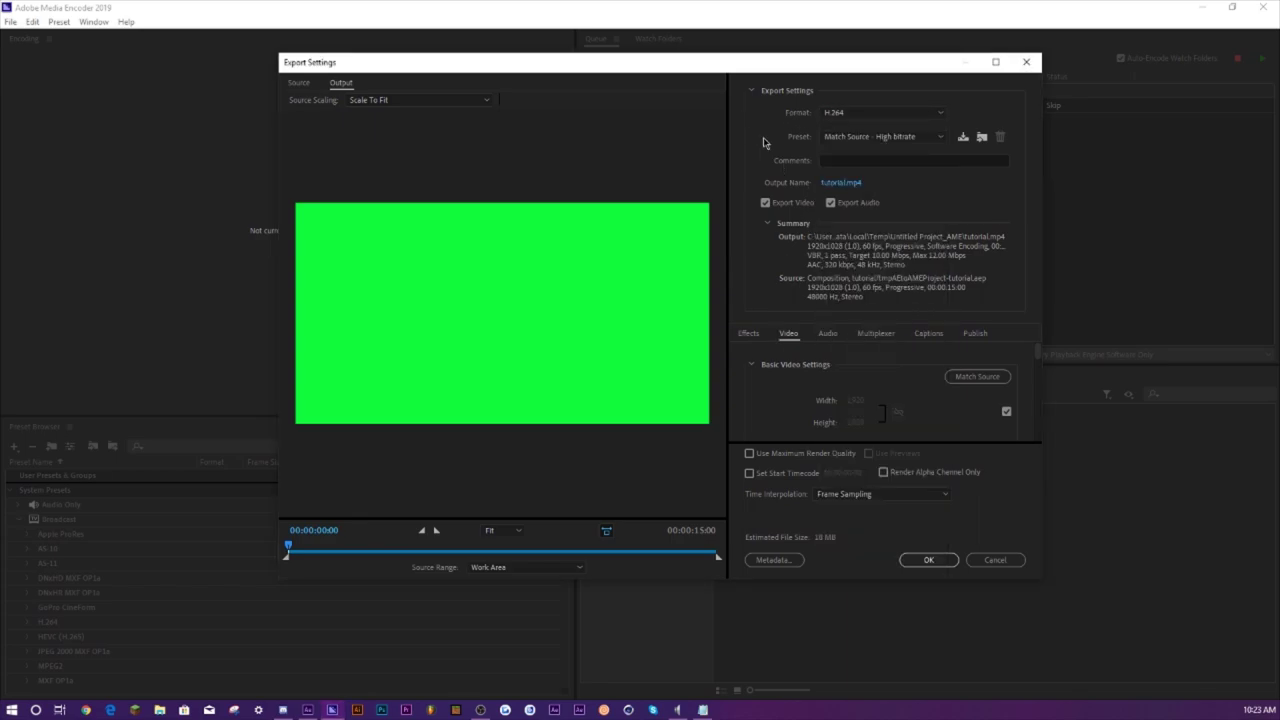
{"action": "left_click", "coordinate": [863, 138]}
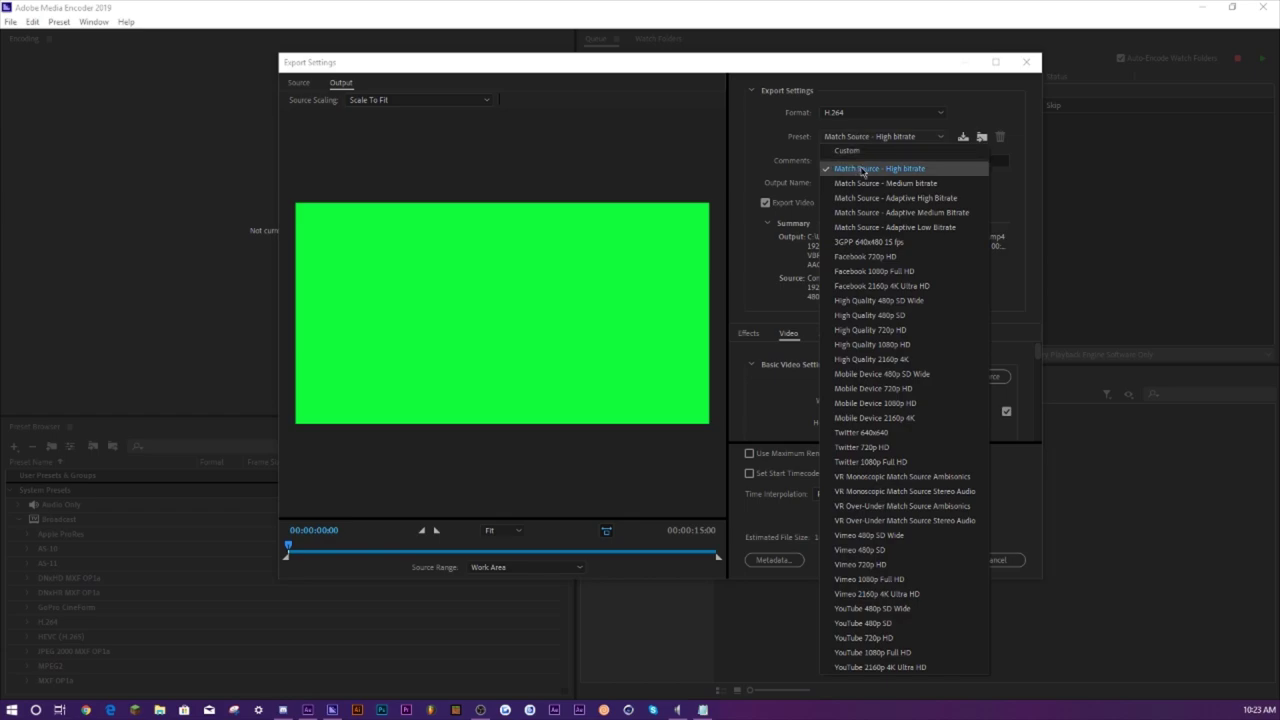
{"action": "left_click", "coordinate": [758, 152]}
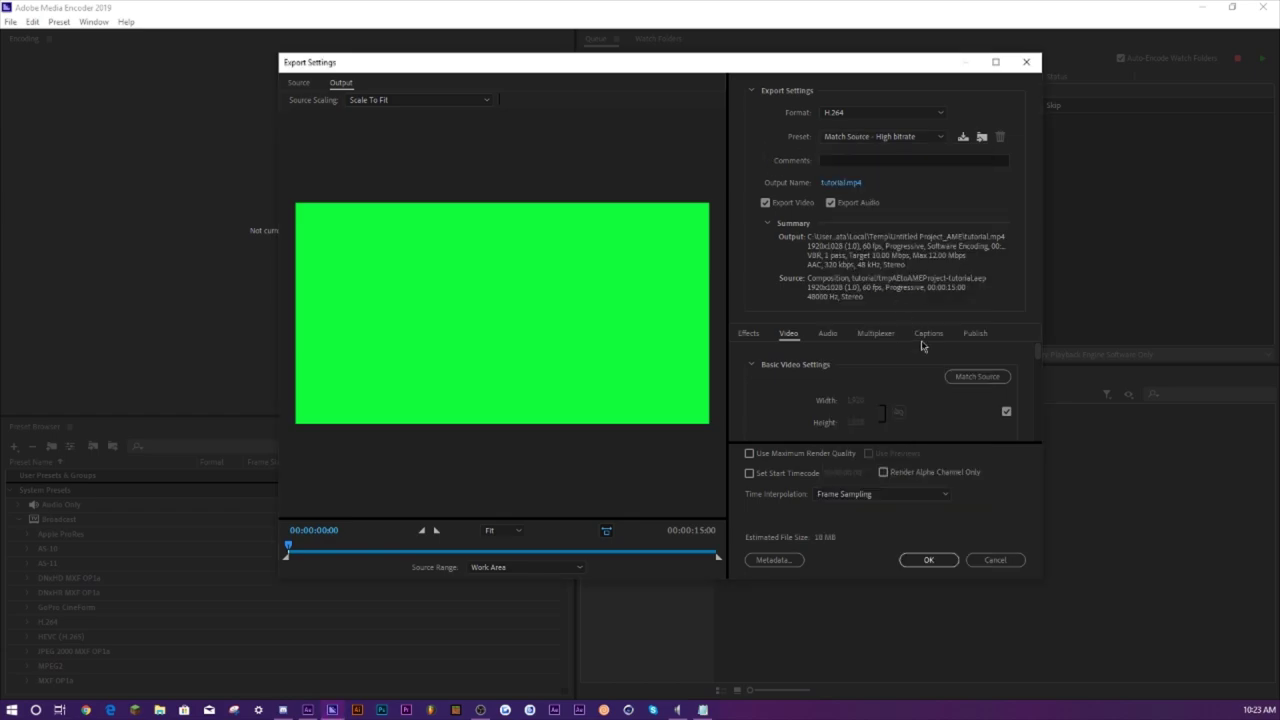
- Set bitrate encoding to VBR, 2 pass with a 50 Mbps target bitrate, and apply
{"action": "scroll", "coordinate": [929, 377], "scroll_direction": "down", "scroll_amount": 2}
{"action": "scroll", "coordinate": [929, 377], "scroll_direction": "up", "scroll_amount": 1}
{"action": "left_click", "coordinate": [966, 350]}
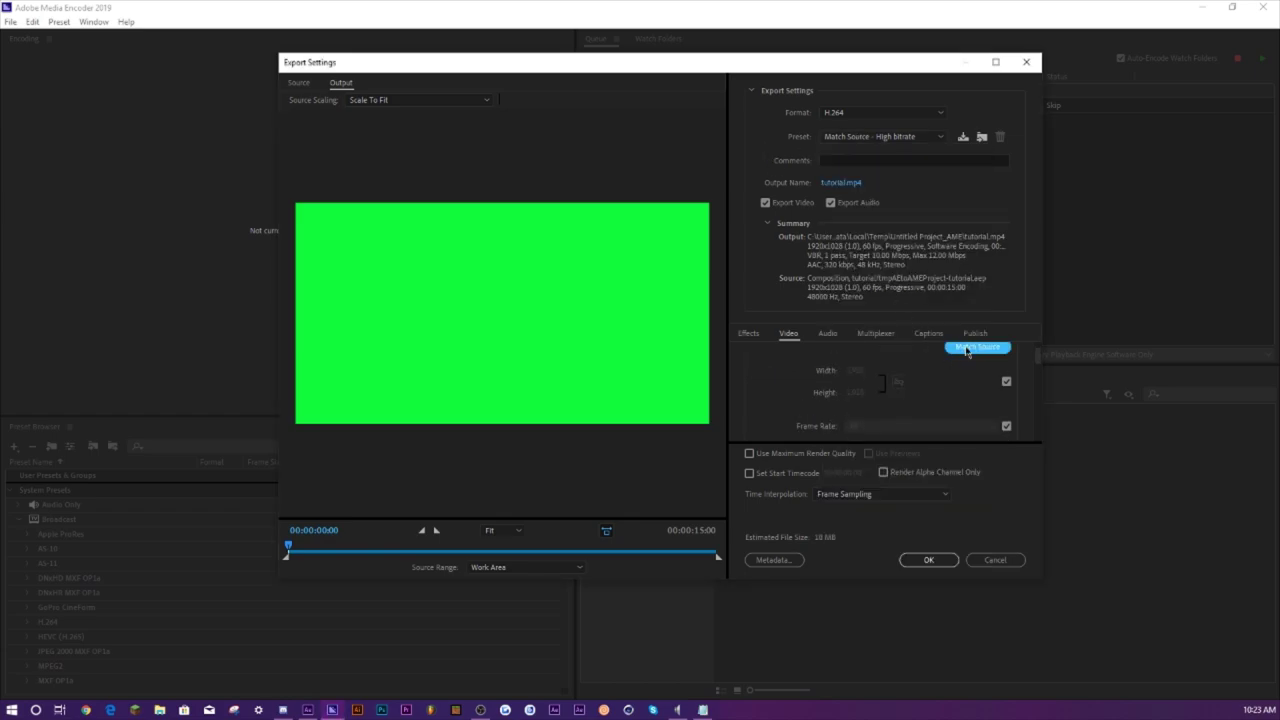
{"action": "scroll", "coordinate": [910, 384], "scroll_direction": "down", "scroll_amount": 6}
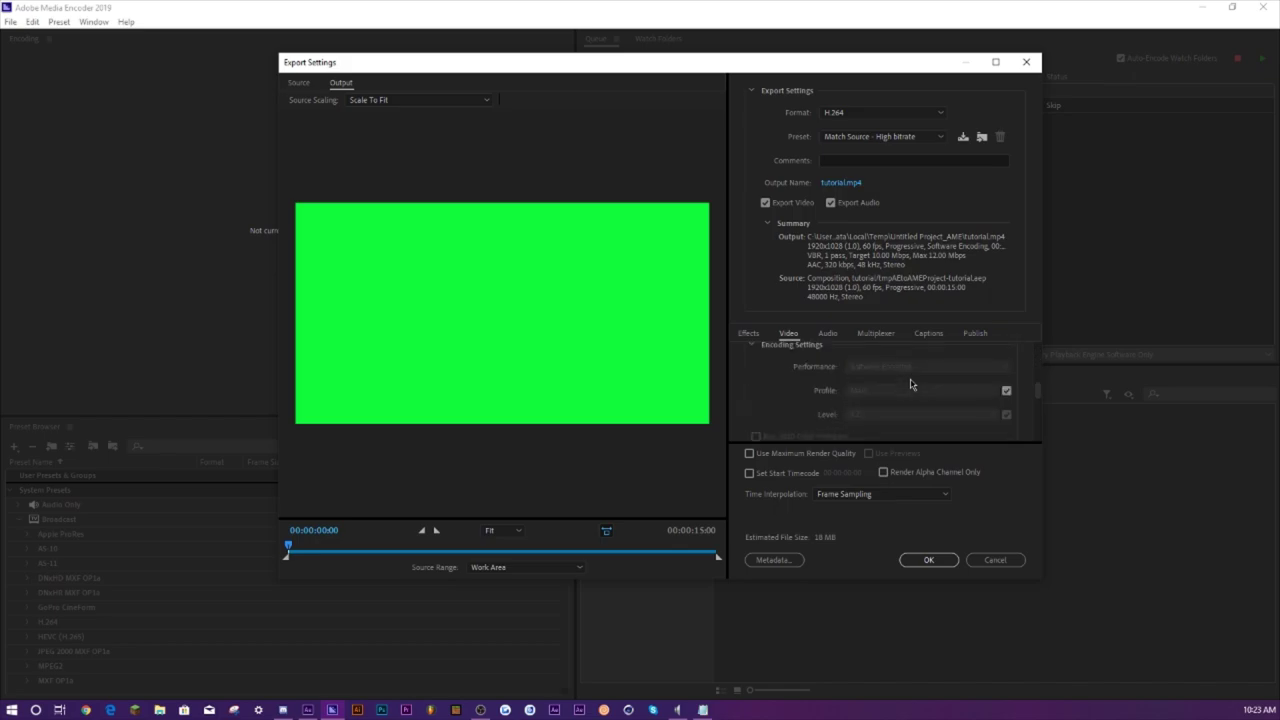
{"action": "scroll", "coordinate": [828, 380], "scroll_direction": "down", "scroll_amount": 1}
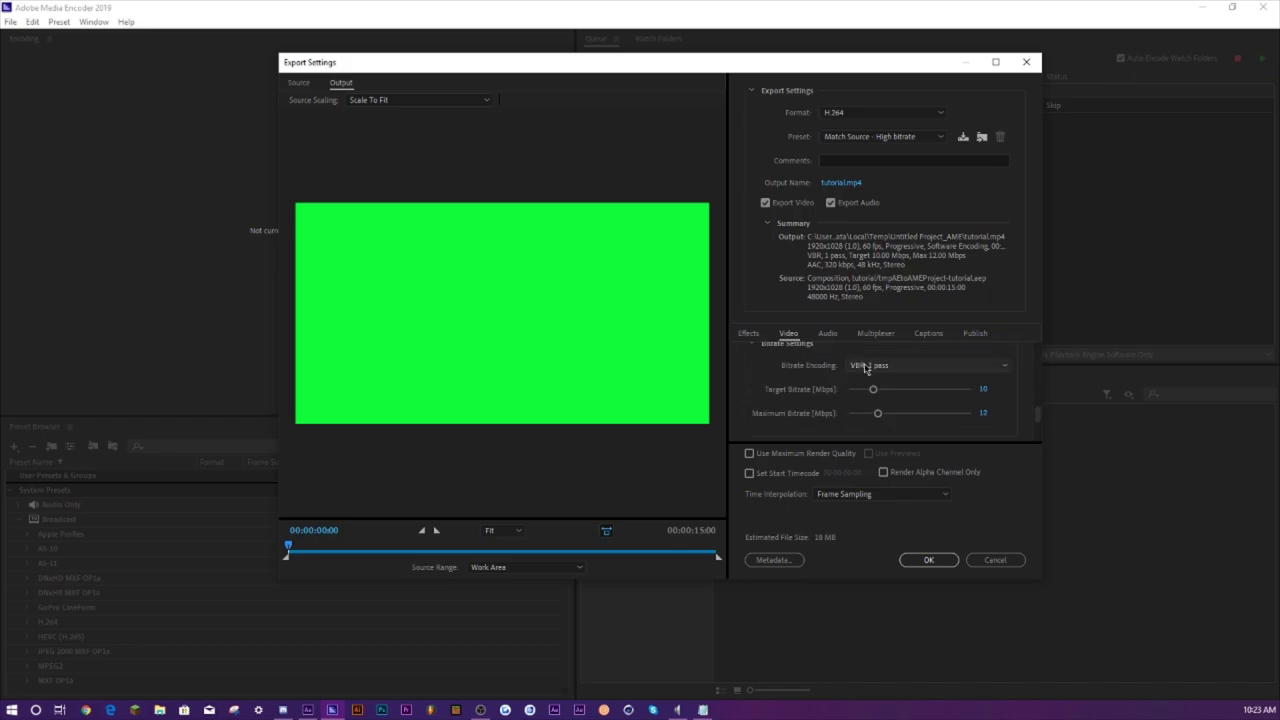
{"action": "left_click", "coordinate": [852, 367]}
{"action": "left_click", "coordinate": [880, 408]}
{"action": "left_click_drag", "start_coordinate": [874, 389], "coordinate": [970, 389]}
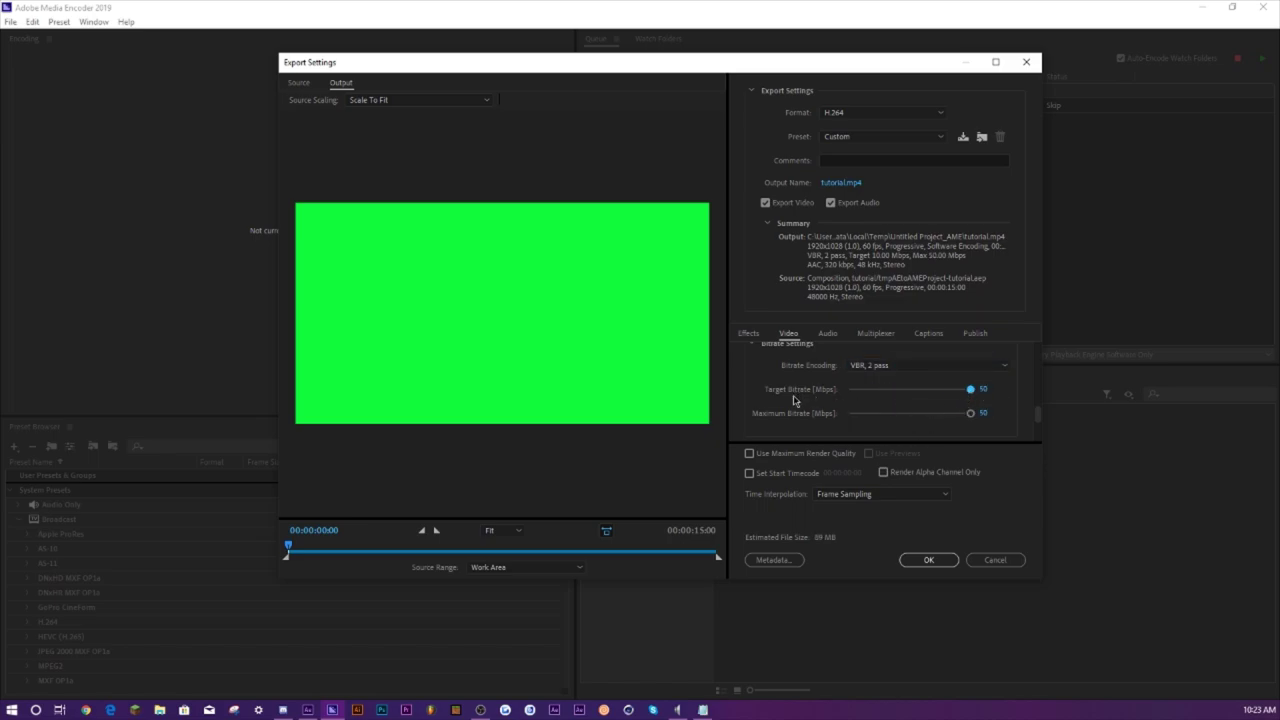
{"action": "scroll", "coordinate": [794, 401], "scroll_direction": "down", "scroll_amount": 1}
{"action": "scroll", "coordinate": [794, 401], "scroll_direction": "up", "scroll_amount": 2}
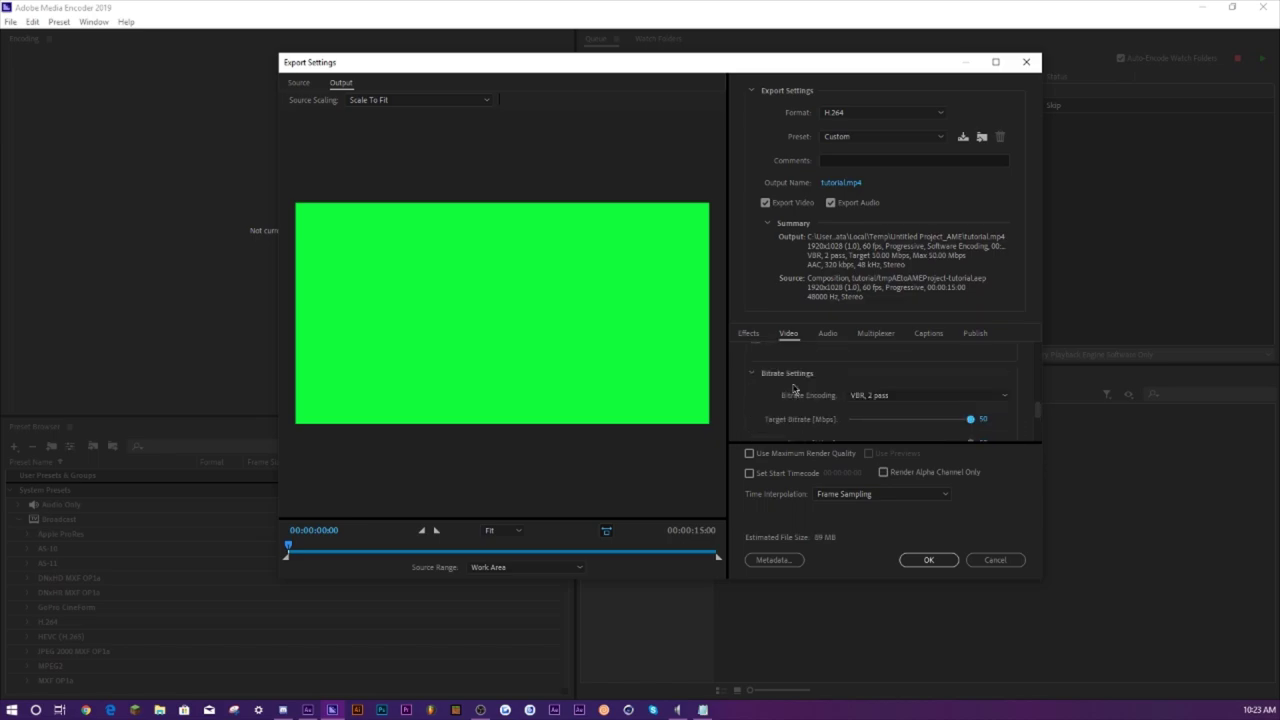
{"action": "left_click", "coordinate": [928, 560]}
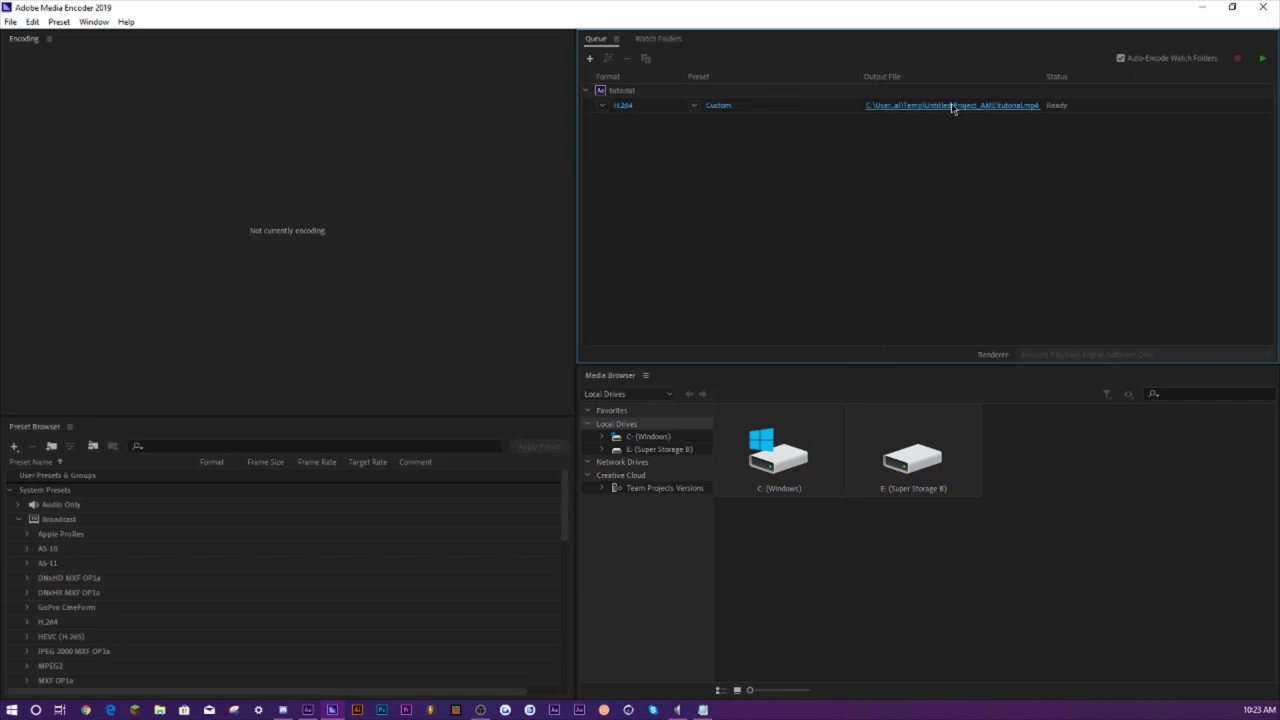
- Point the output to E:\renders\tutorial.mp4, then start the encoding queue
{"action": "left_click", "coordinate": [952, 107]}
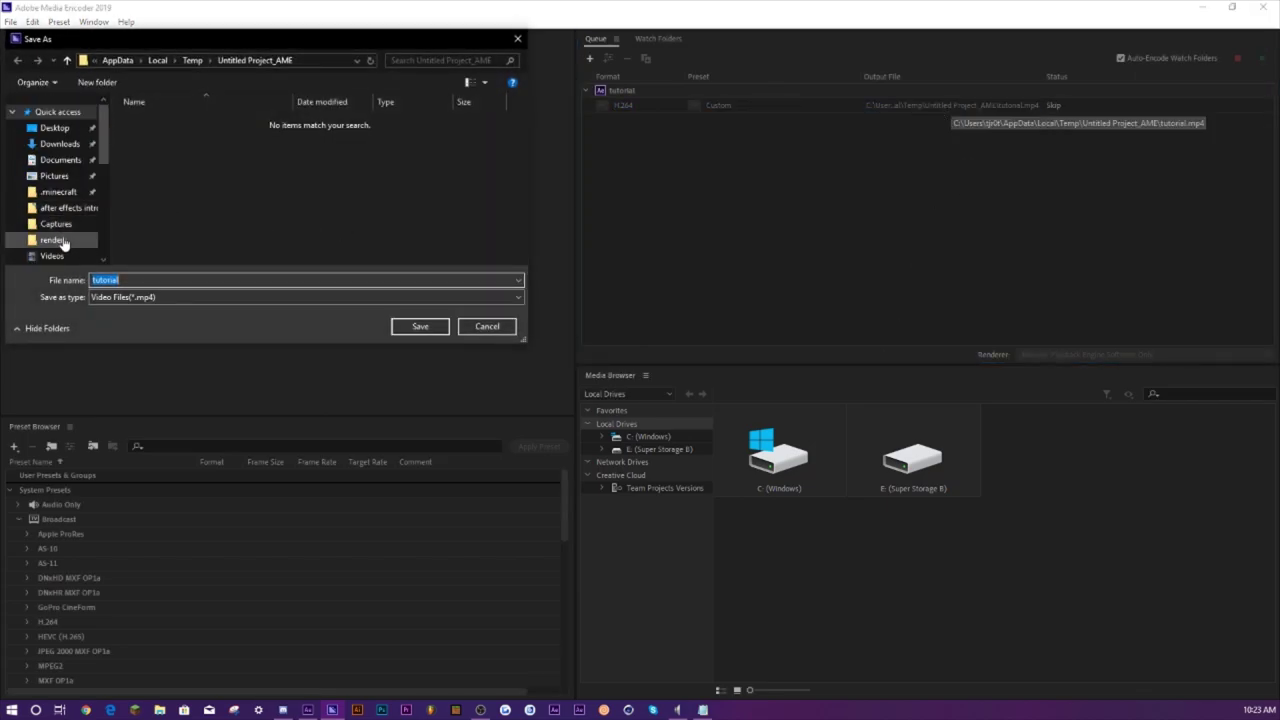
{"action": "left_click", "coordinate": [421, 327]}
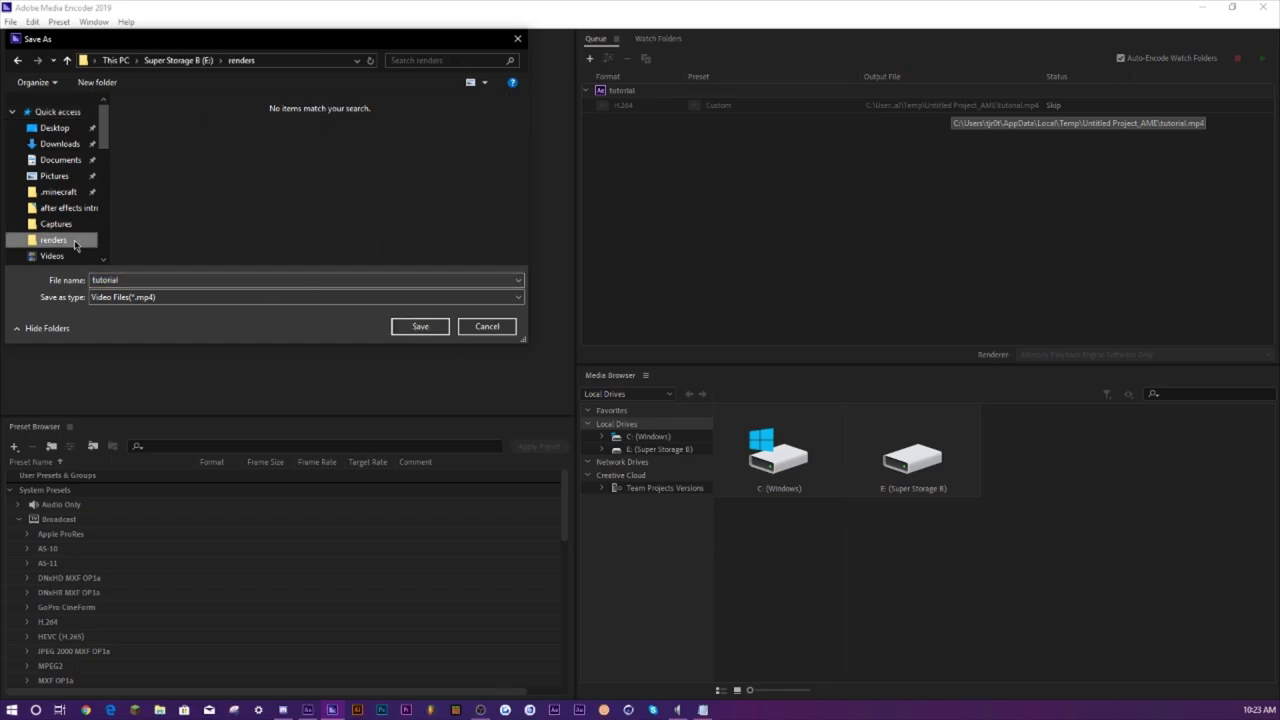
{"action": "double_click", "coordinate": [133, 279]}
{"action": "left_click", "coordinate": [420, 326]}
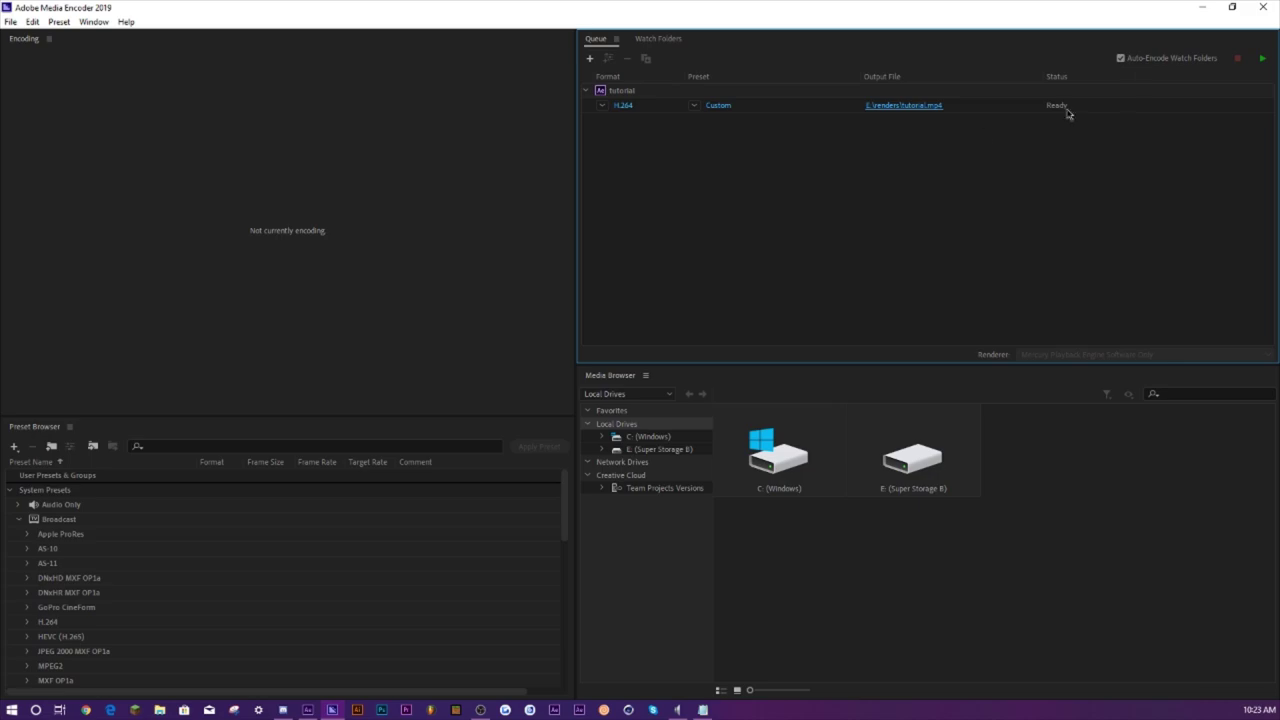
{"action": "left_click", "coordinate": [1264, 61]}
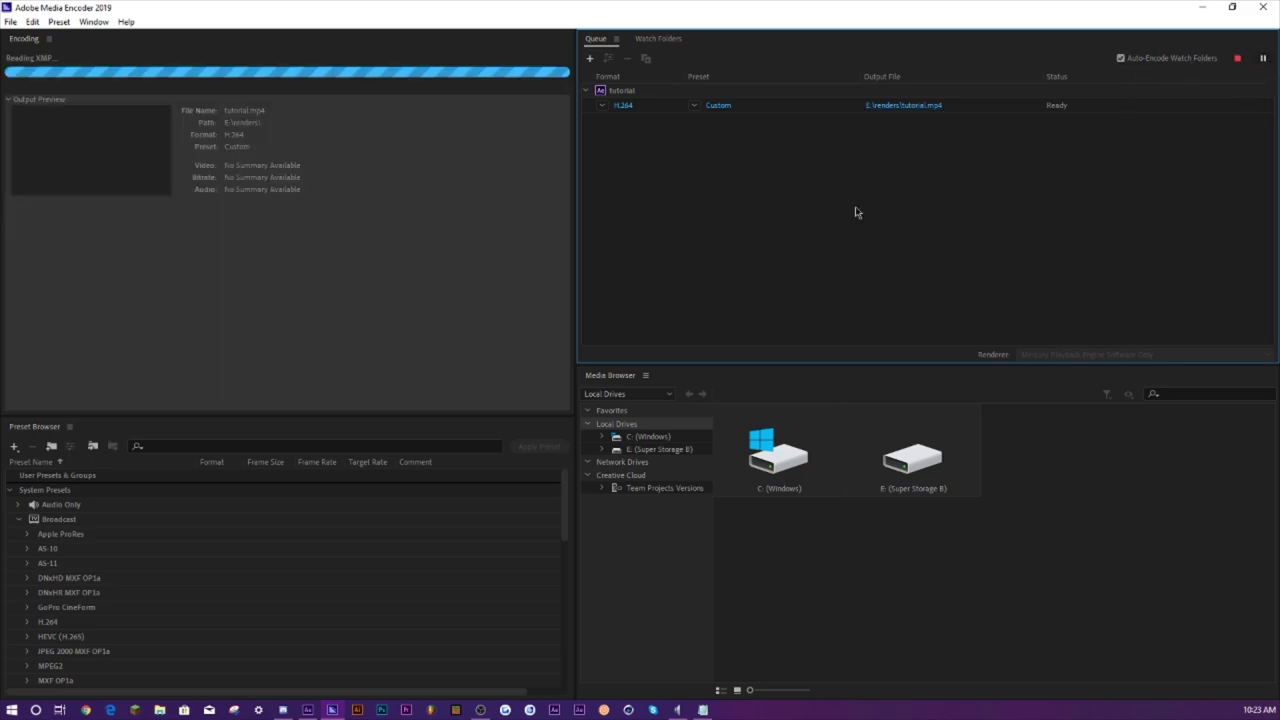